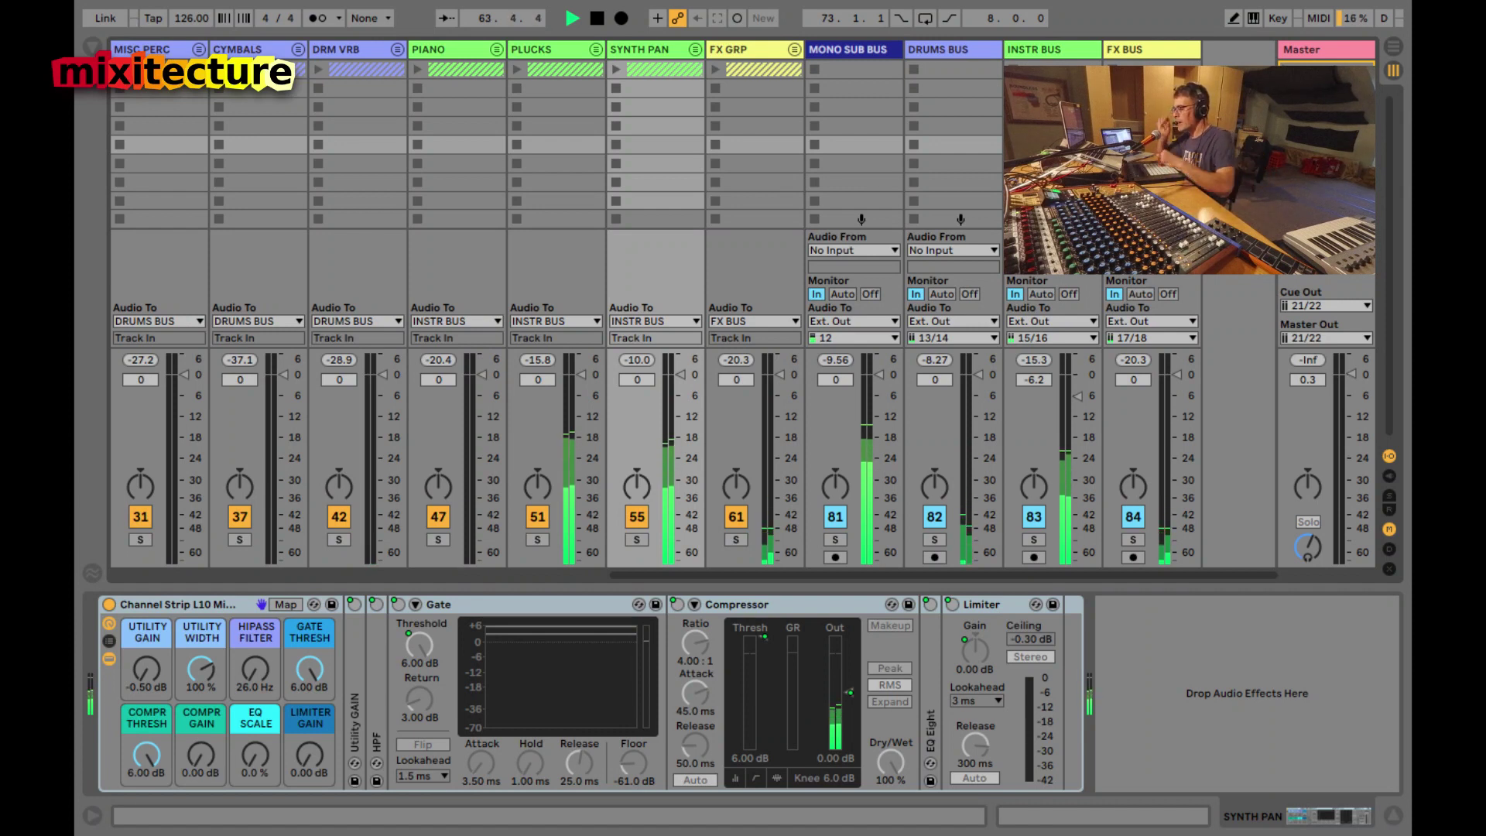
# - Select the Kick track and play the song with the Bass track muted
pyautogui.press('space')
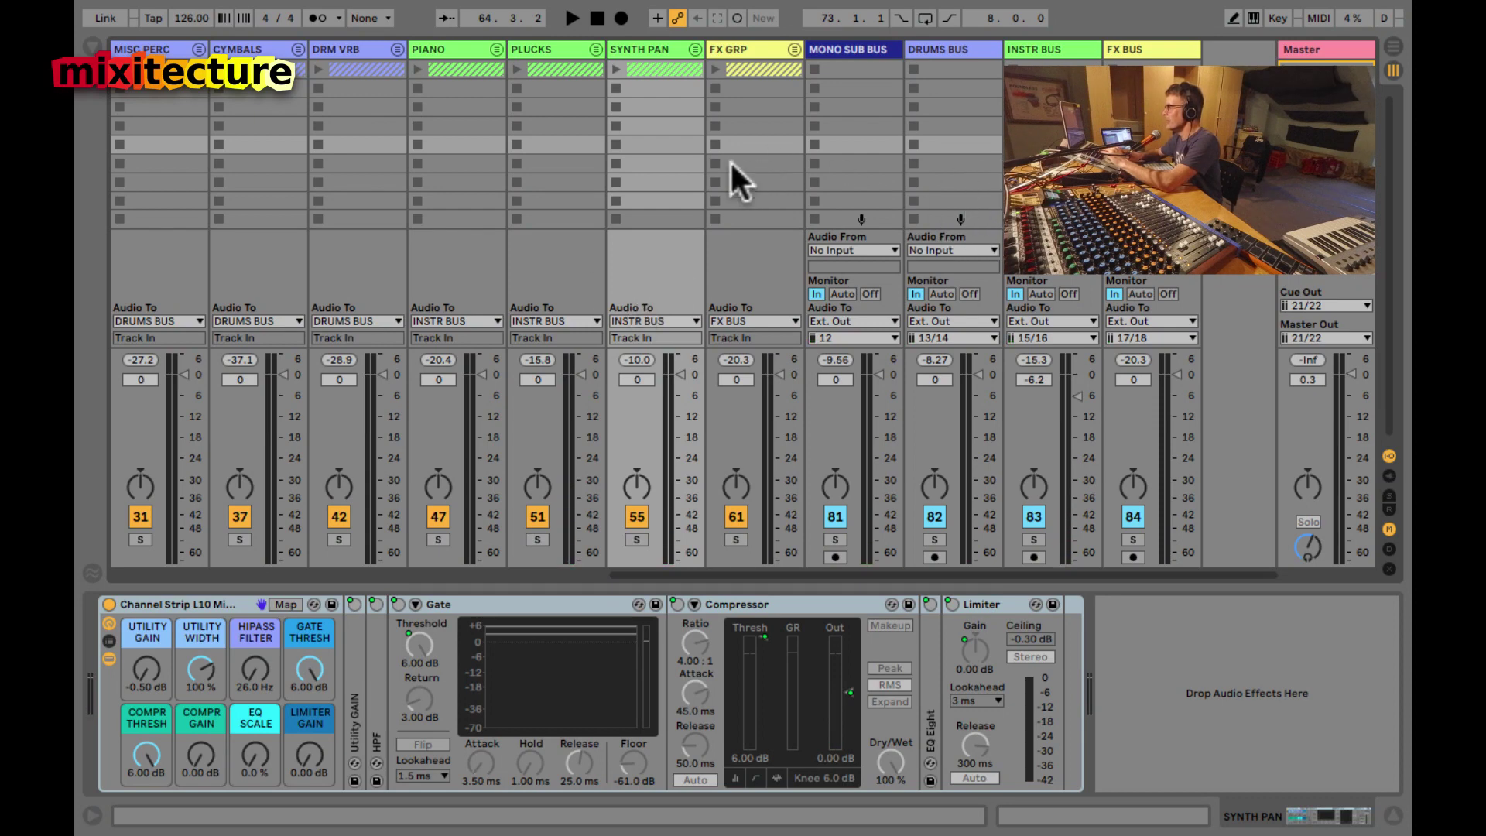
pyautogui.hscroll(-10, 876, 132)
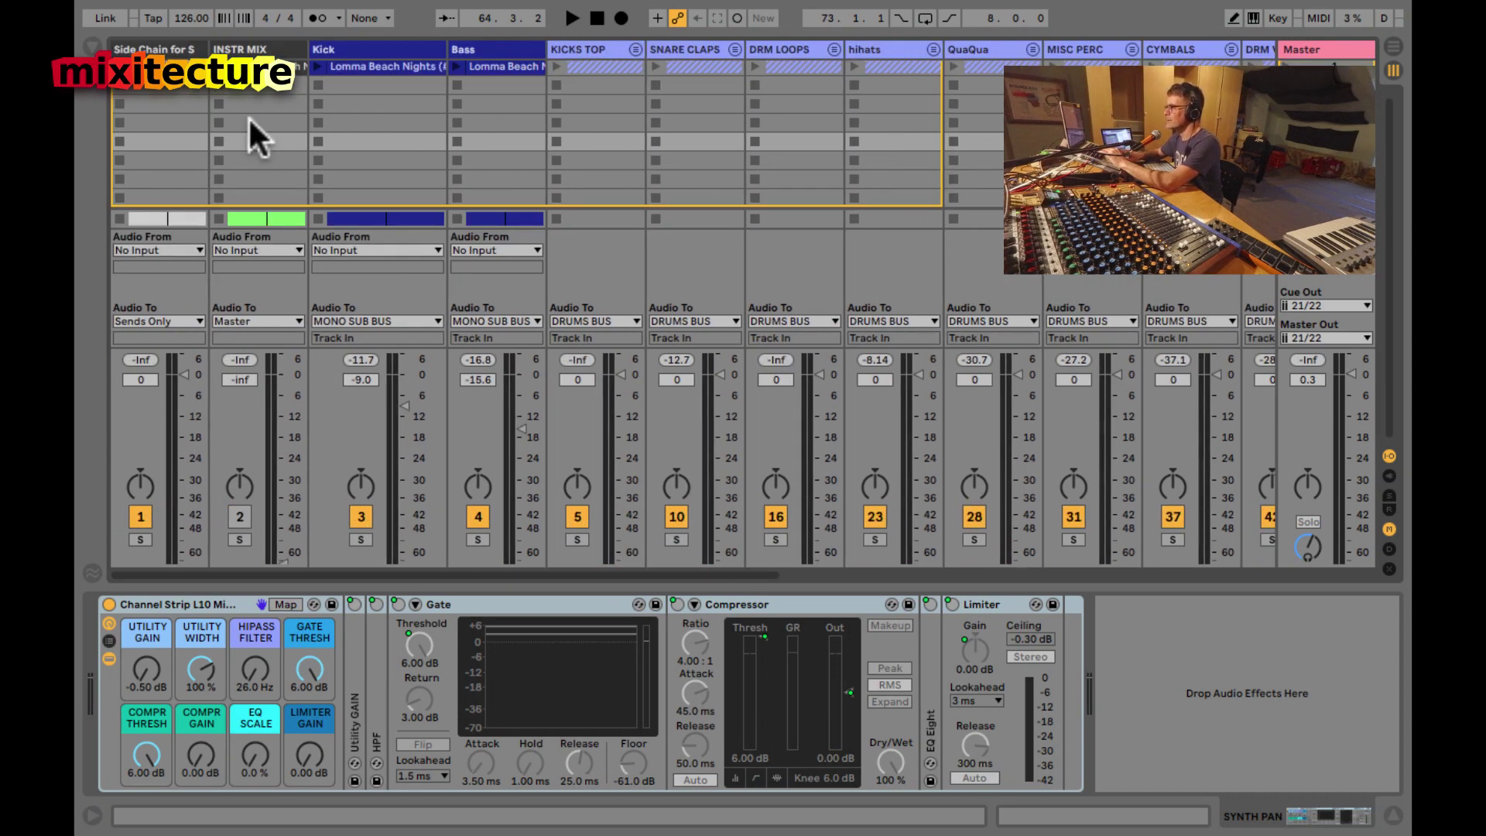
pyautogui.click(355, 49)
pyautogui.press('space')
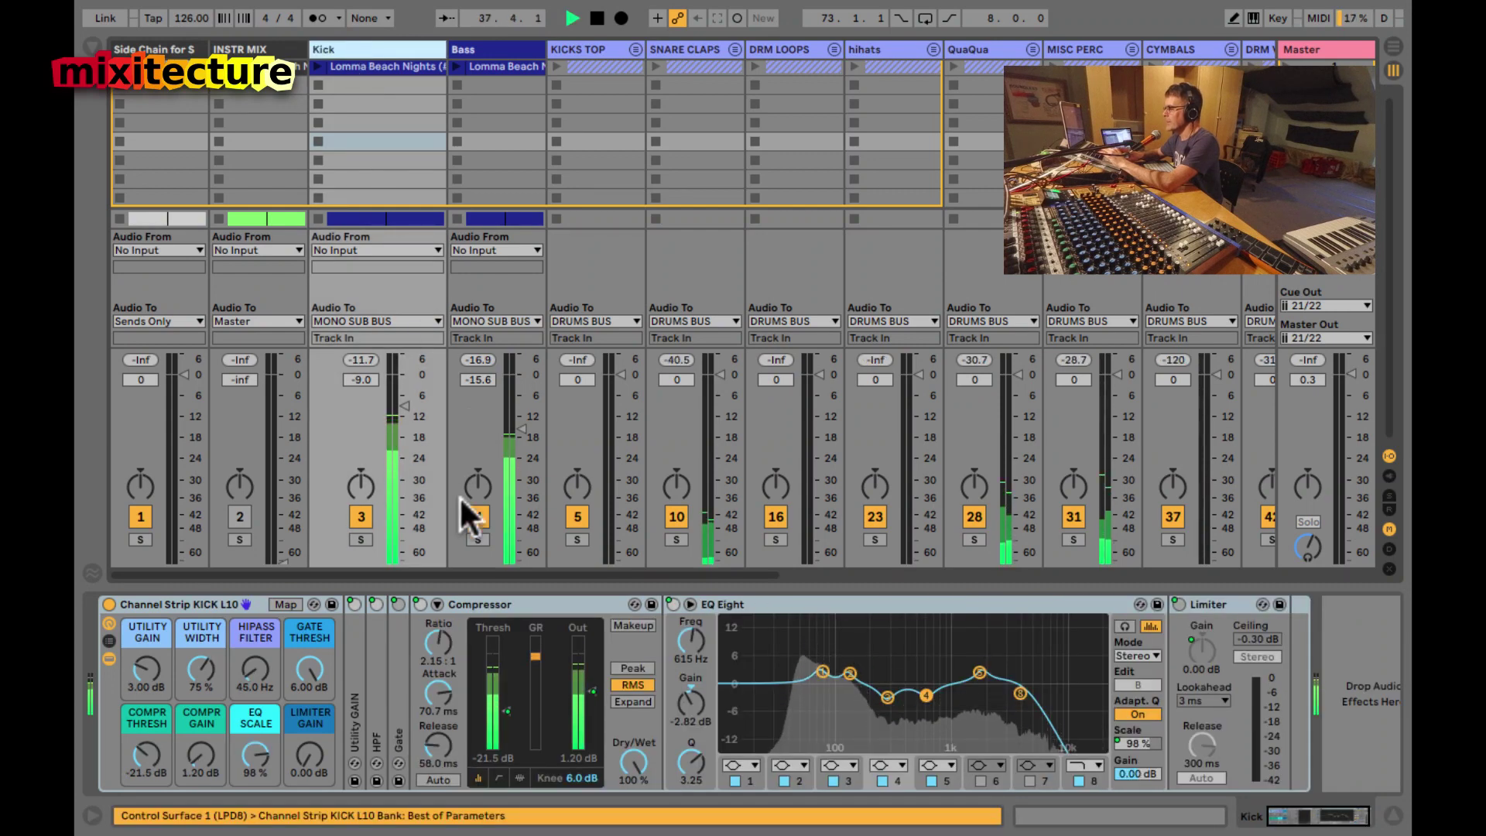
pyautogui.click(473, 516)
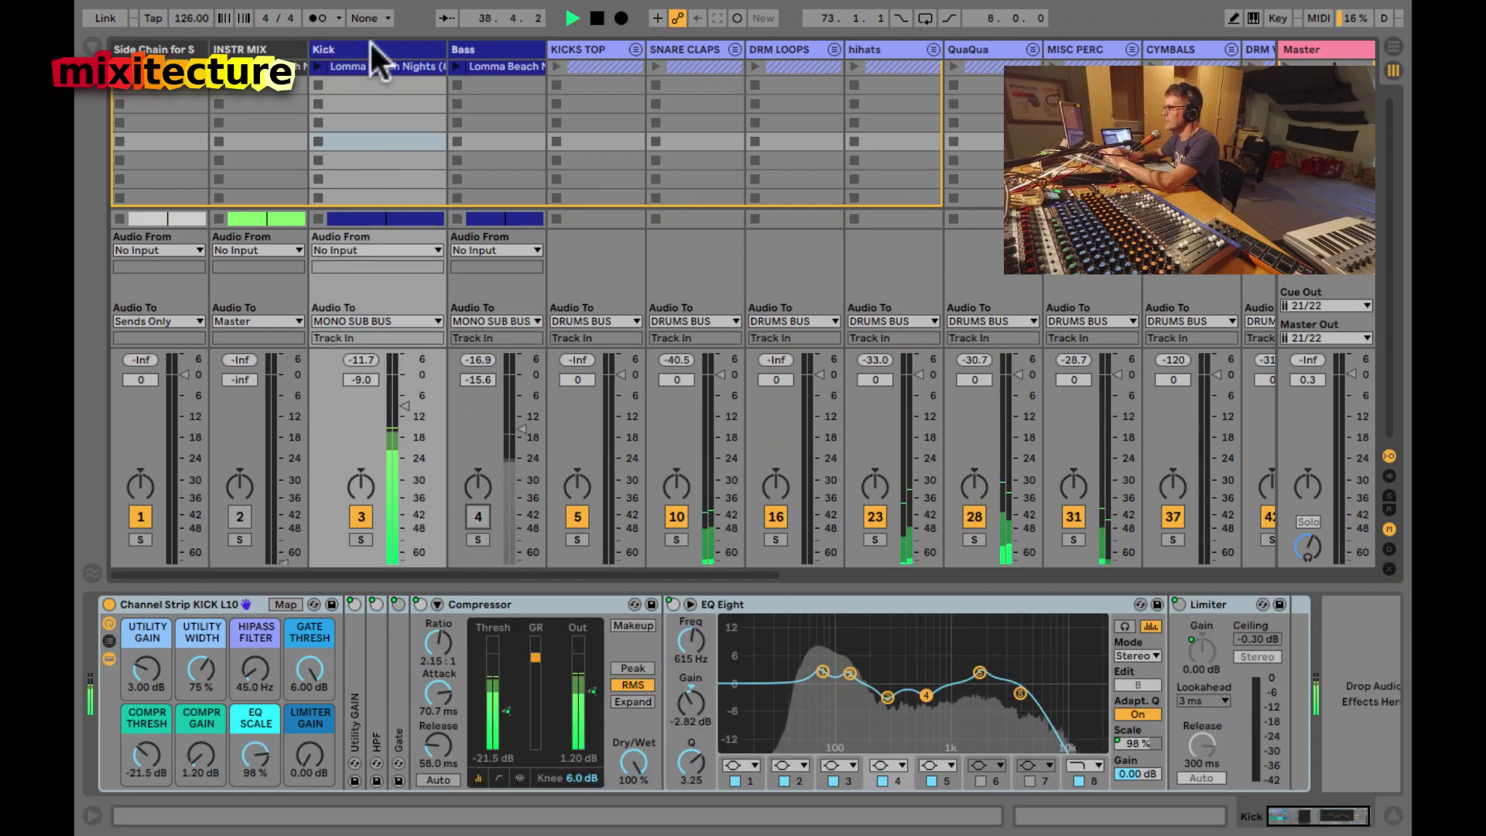
# - Compare the kick with its Channel Strip rack off and on, and inspect the rack's Utility GAIN, Compressor and EQ Eight devices
pyautogui.click(108, 604)
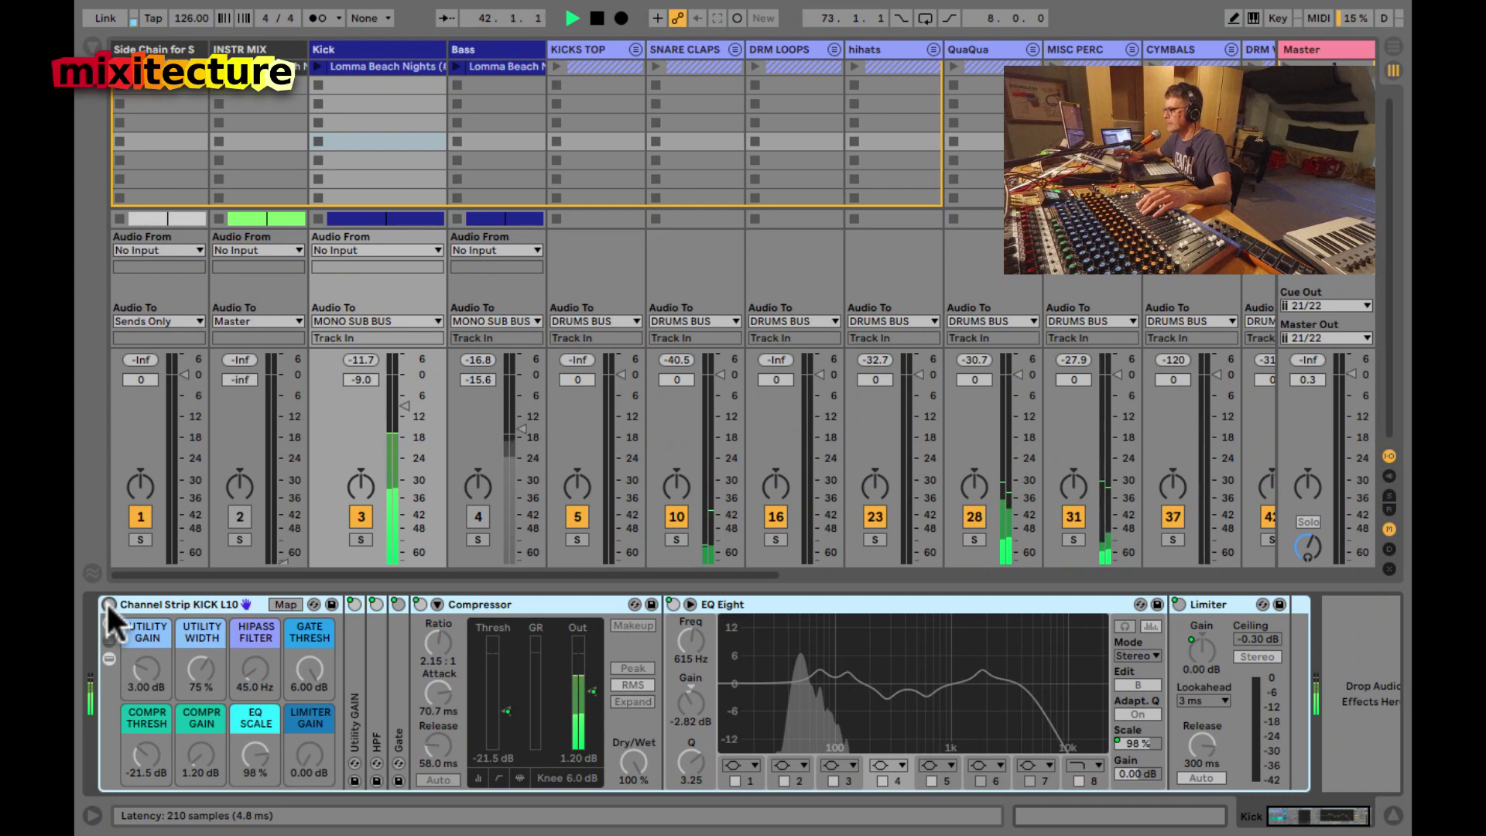
pyautogui.click(107, 603)
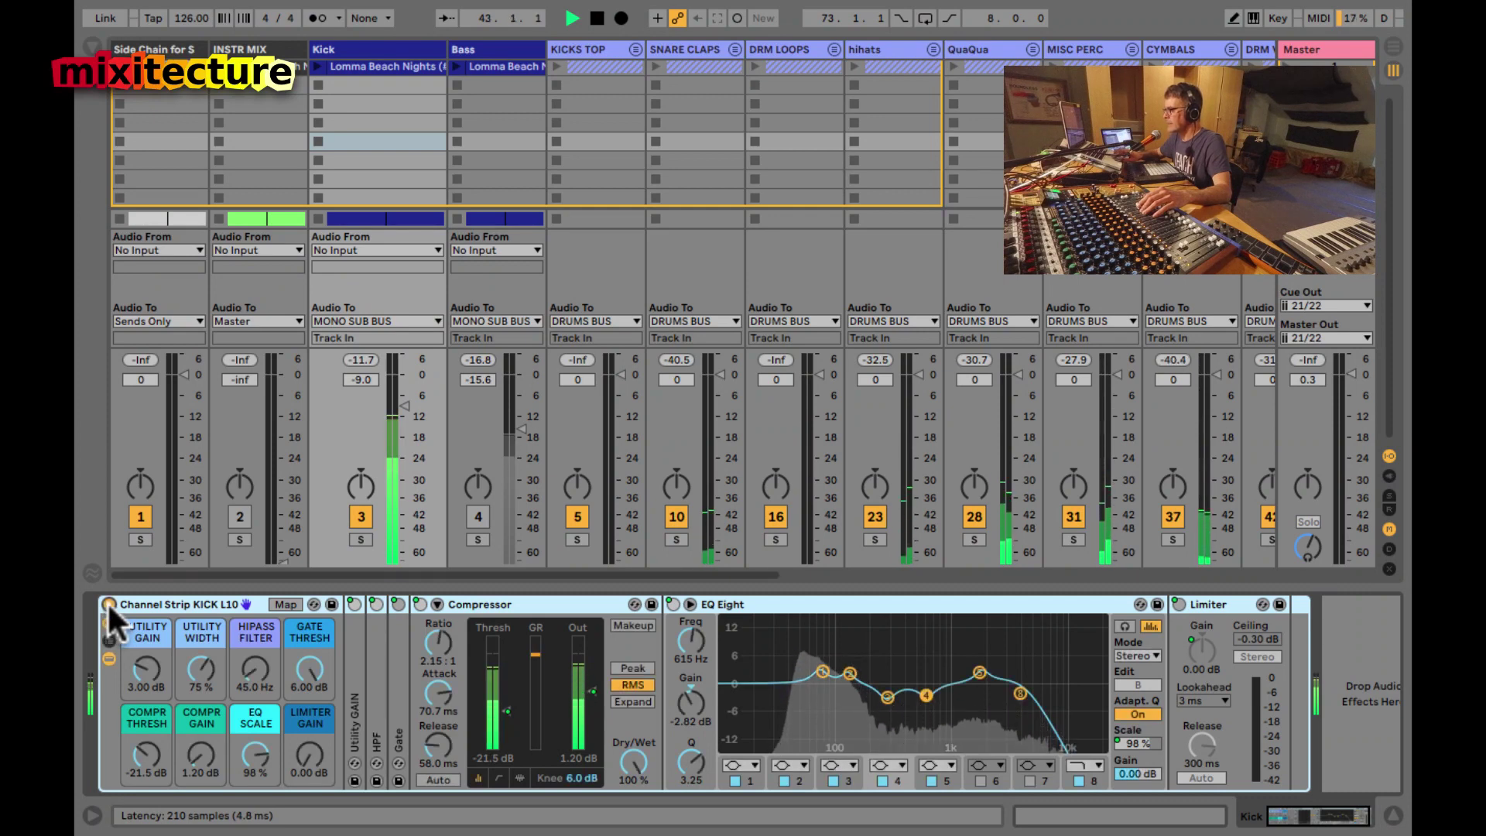
pyautogui.doubleClick(346, 675)
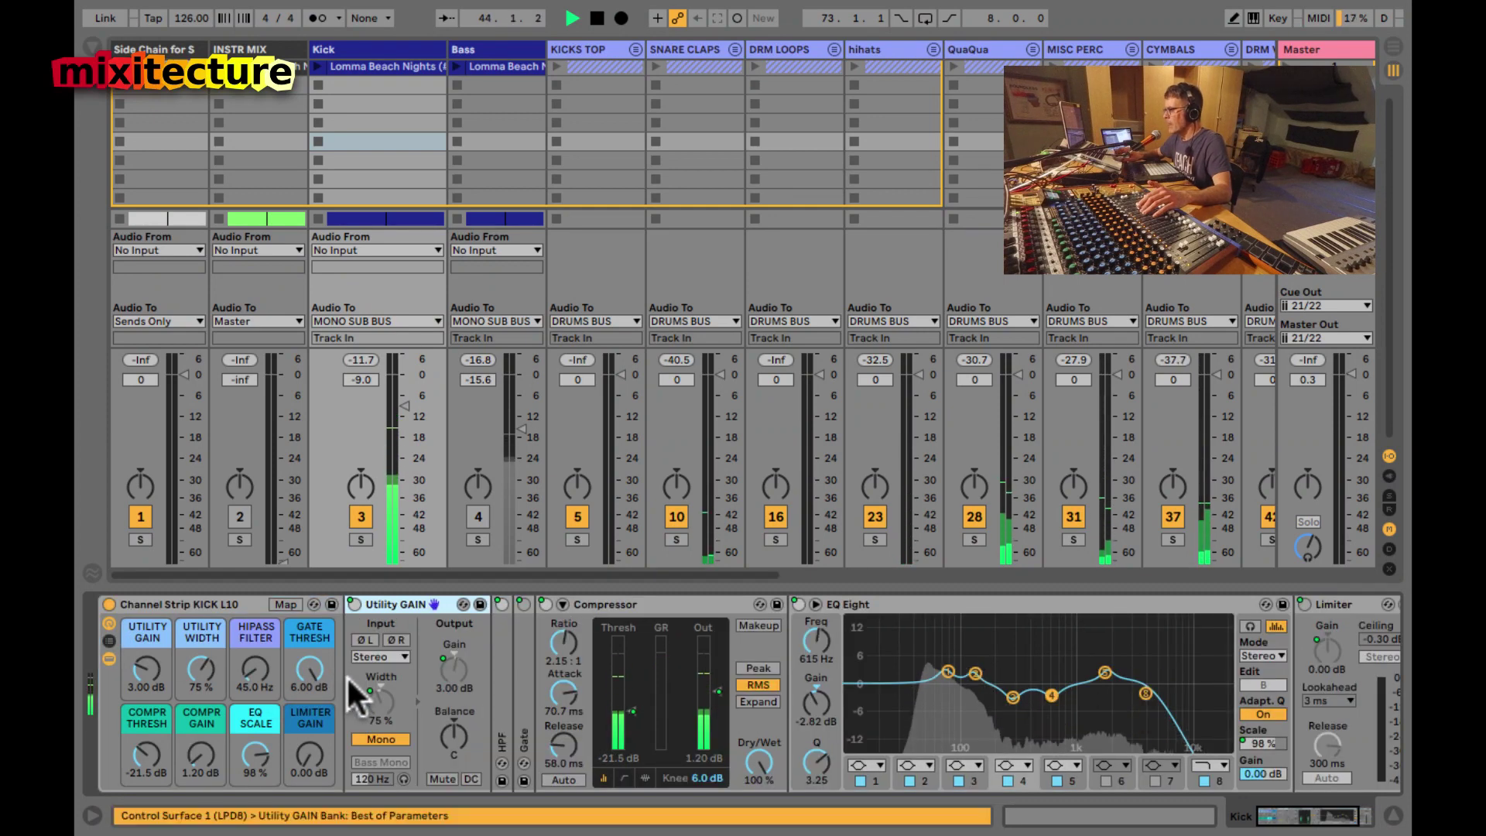
pyautogui.doubleClick(402, 603)
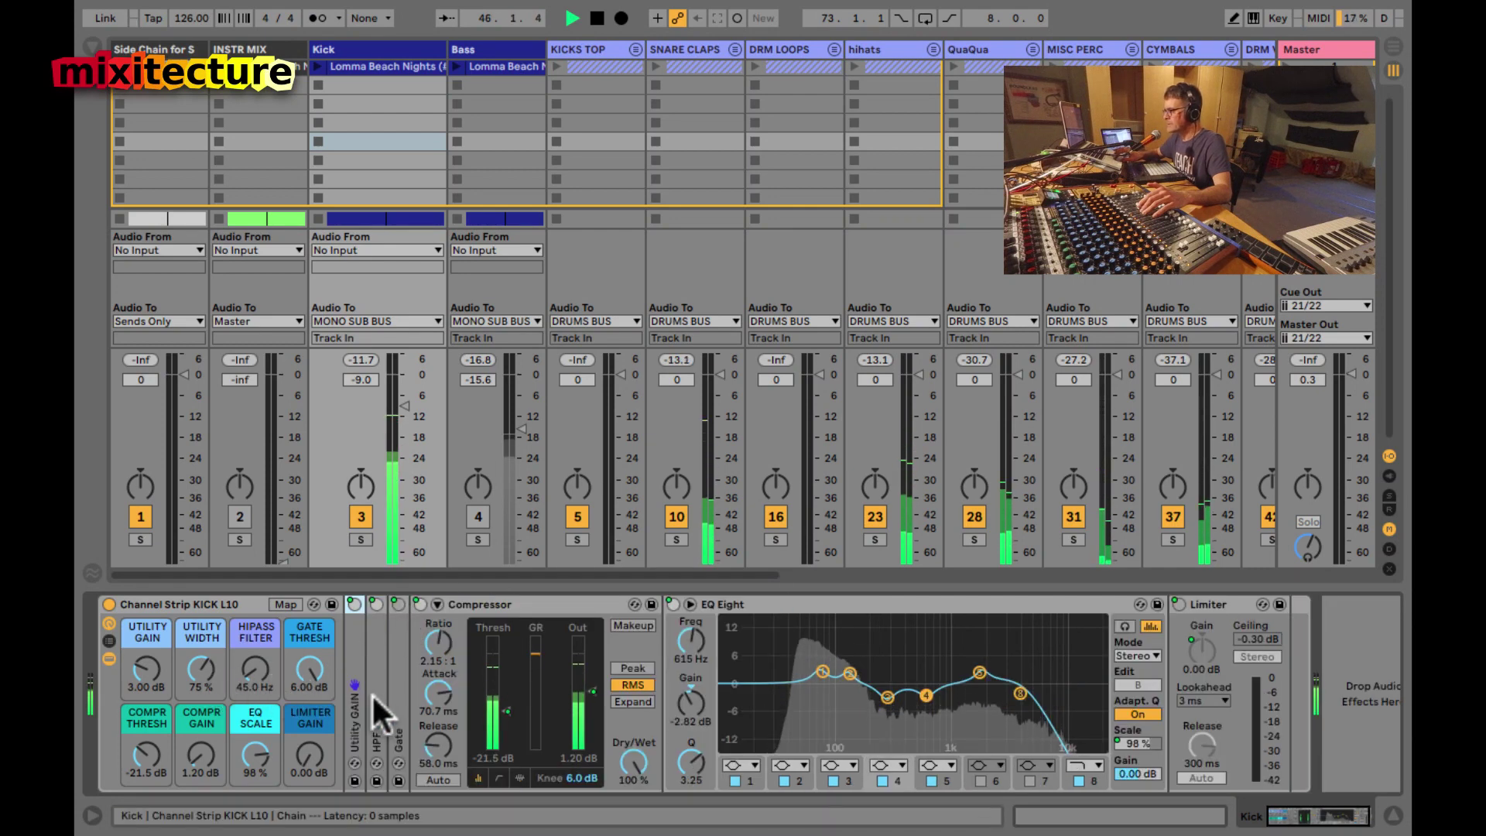
pyautogui.click(479, 673)
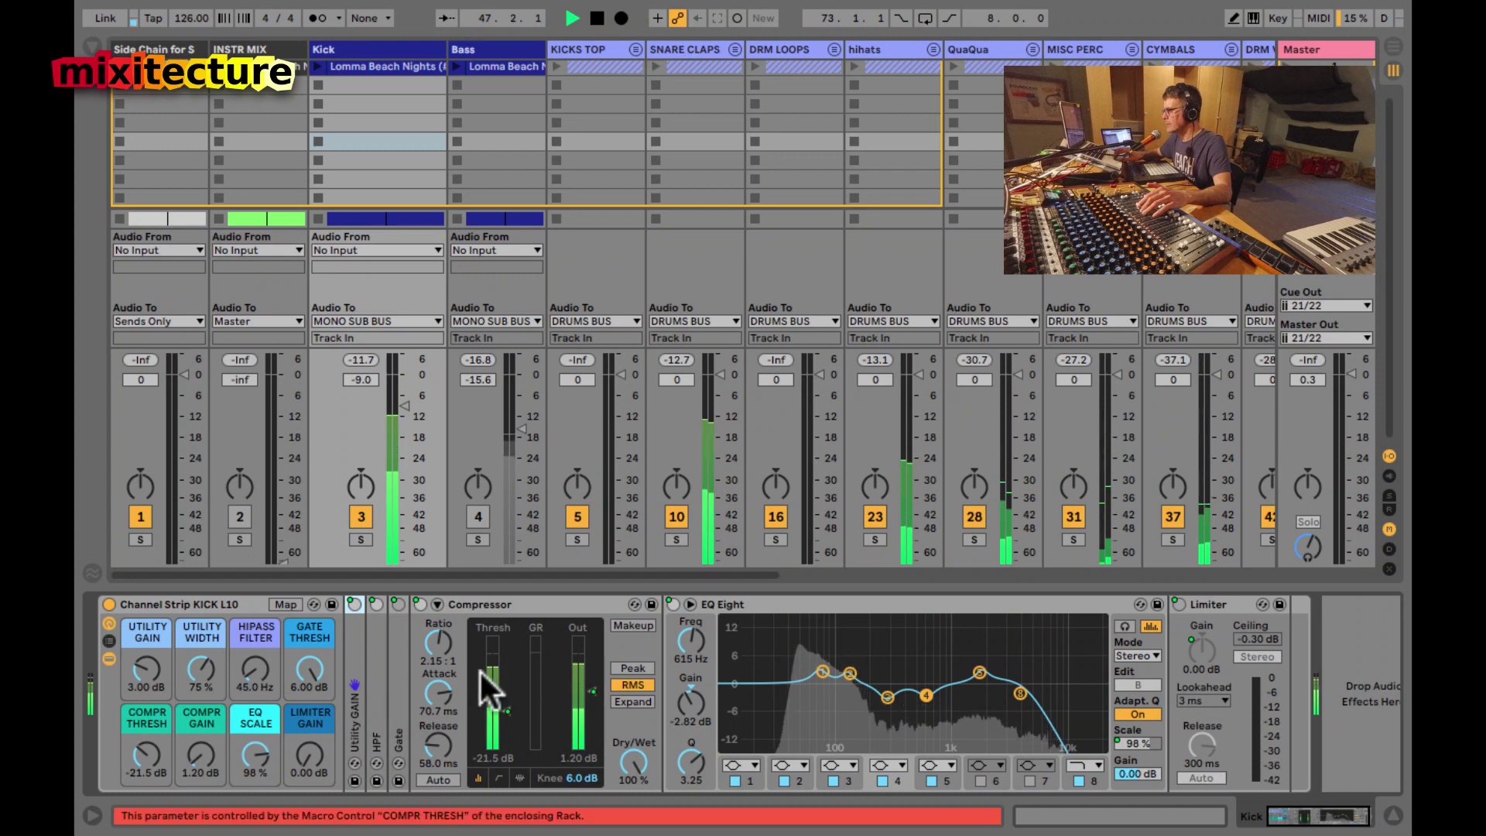
pyautogui.hscroll(2, 819, 683)
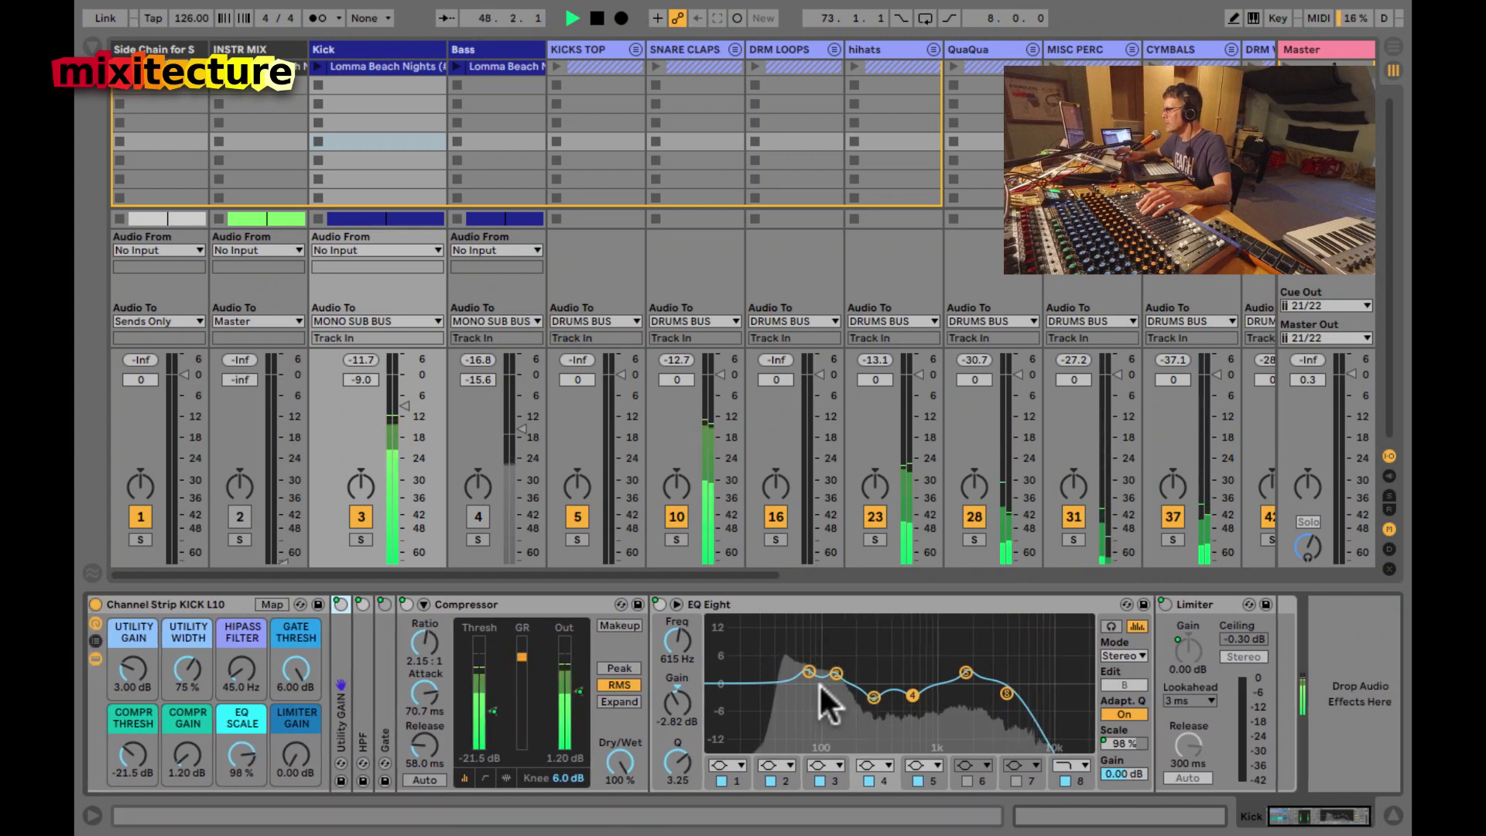
pyautogui.hscroll(-2, 819, 683)
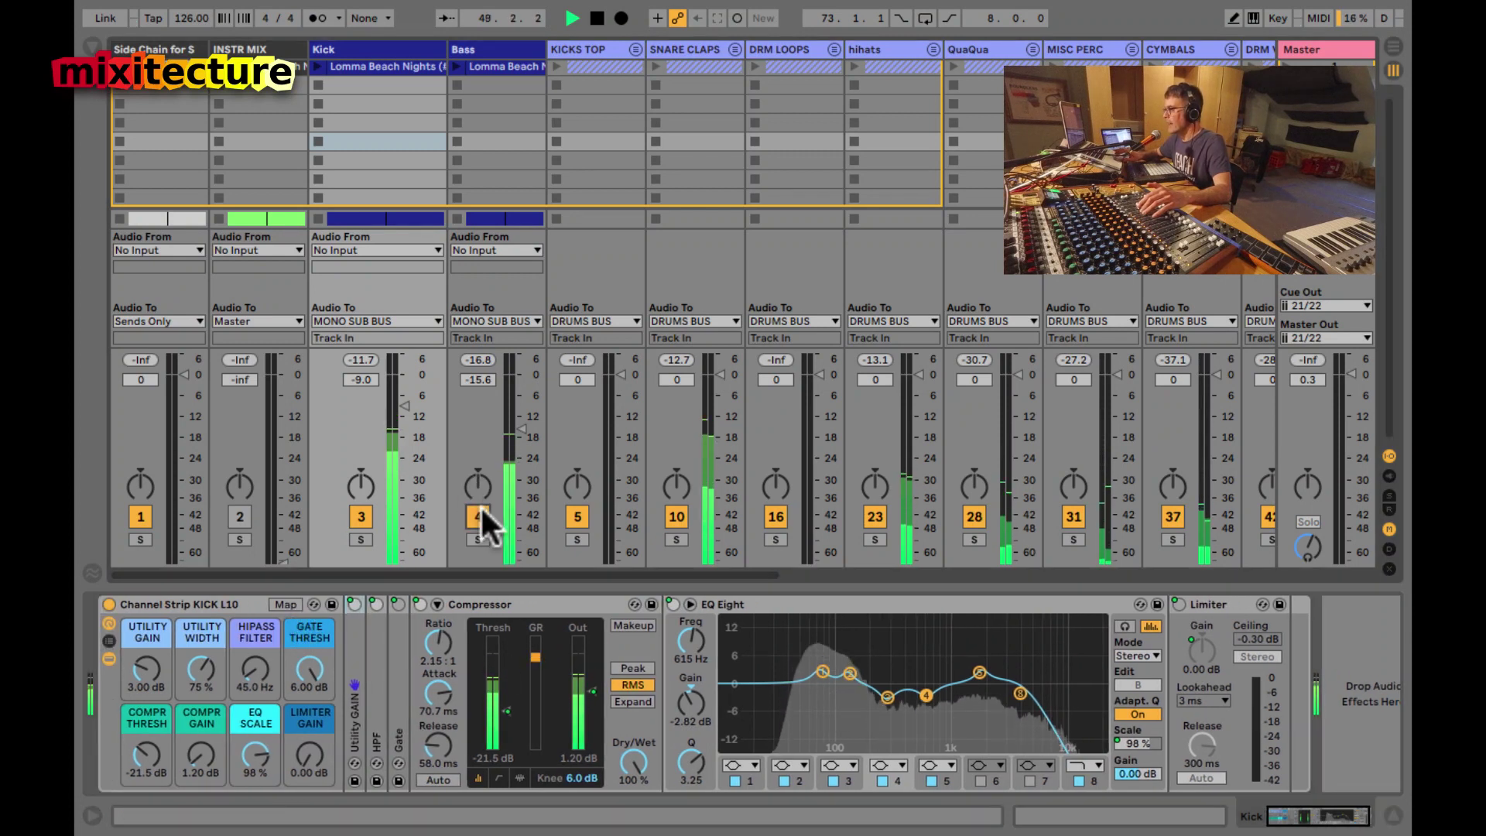
# - Mute the Kick track and compare the Bass track with Bass Mono off and on in its Utility GAIN device
pyautogui.click(361, 516)
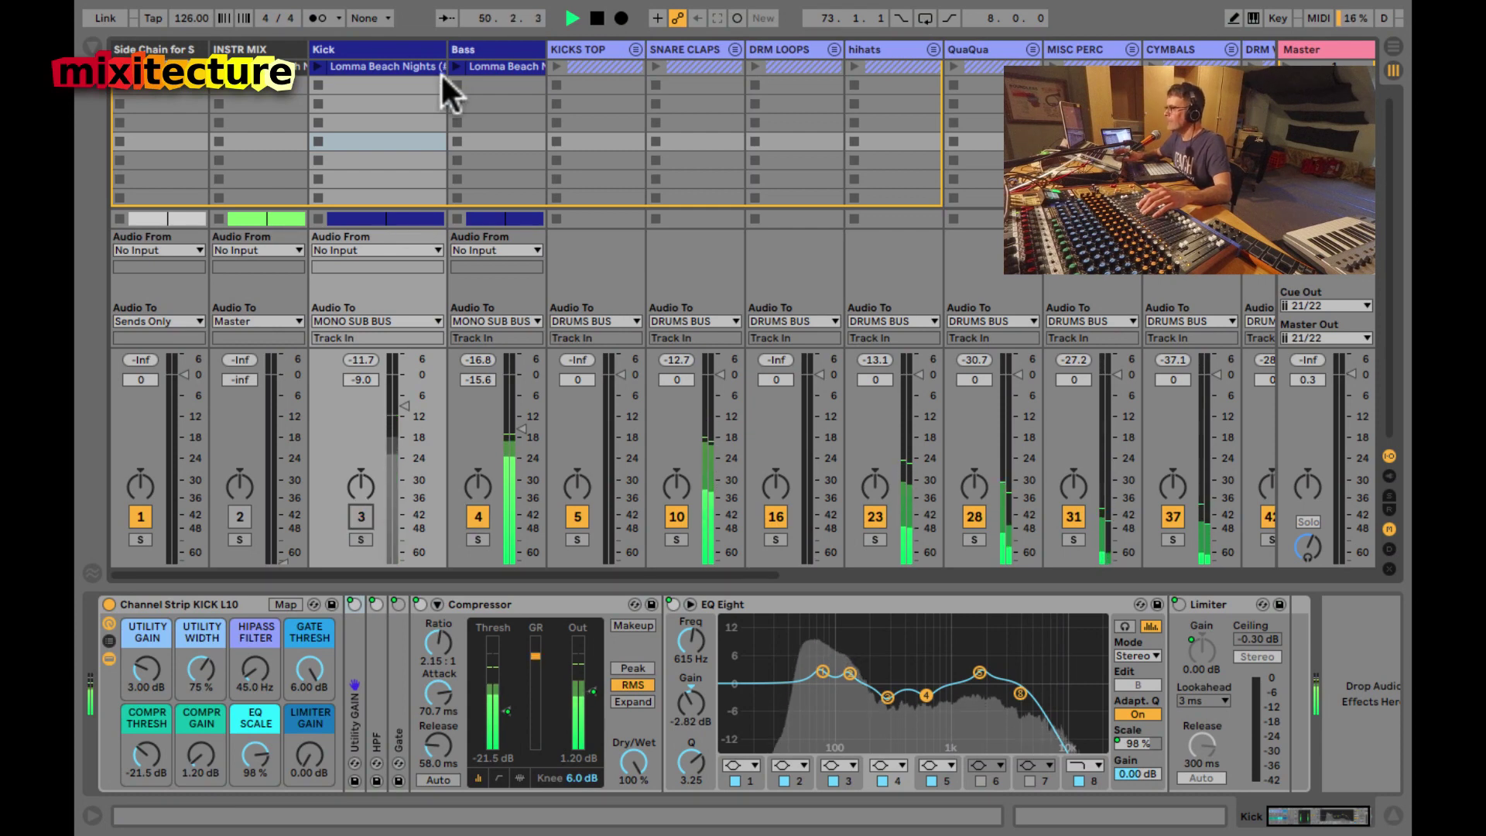
pyautogui.click(474, 51)
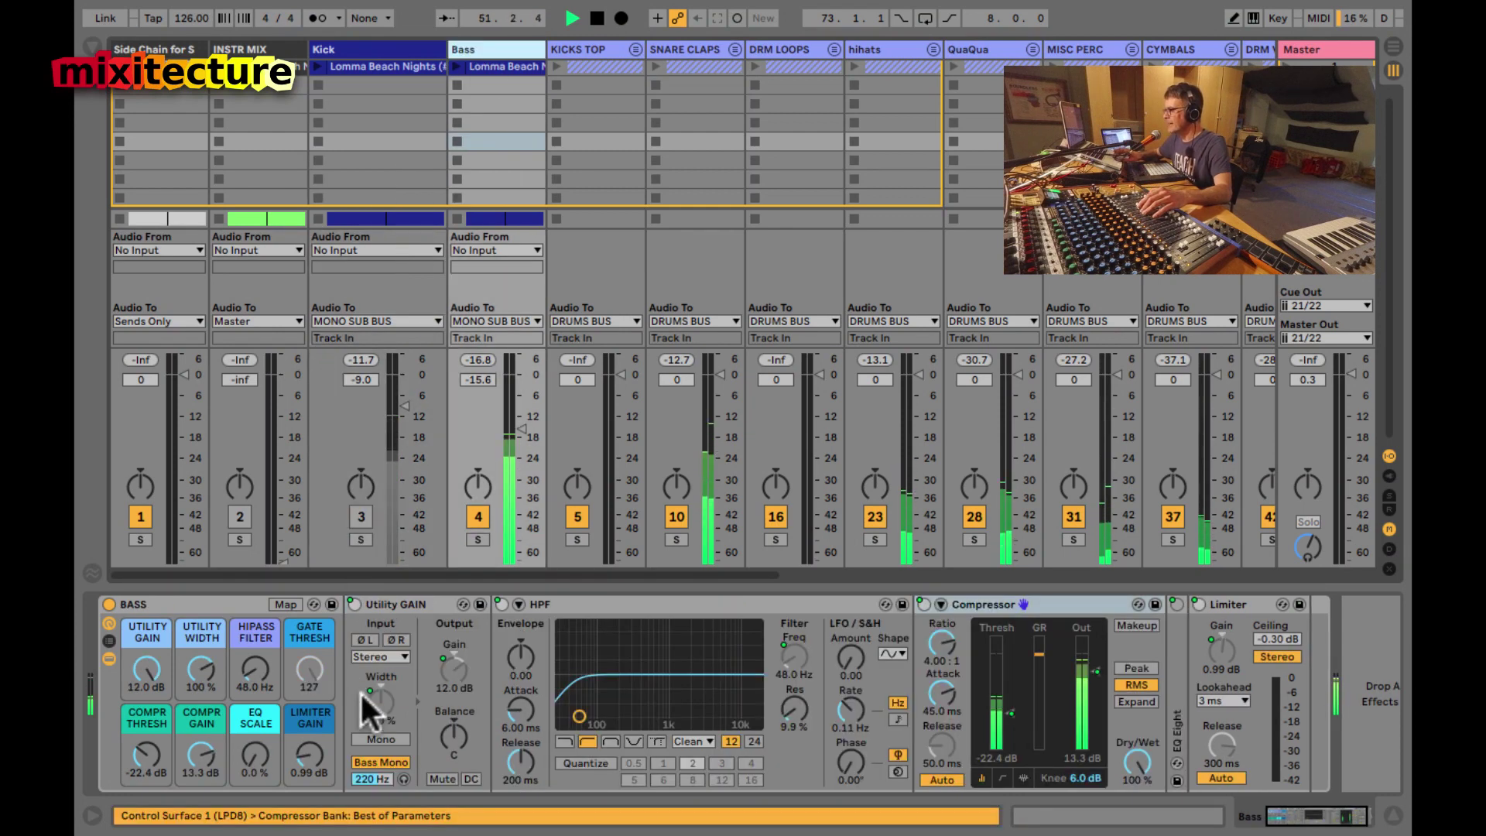
pyautogui.click(377, 760)
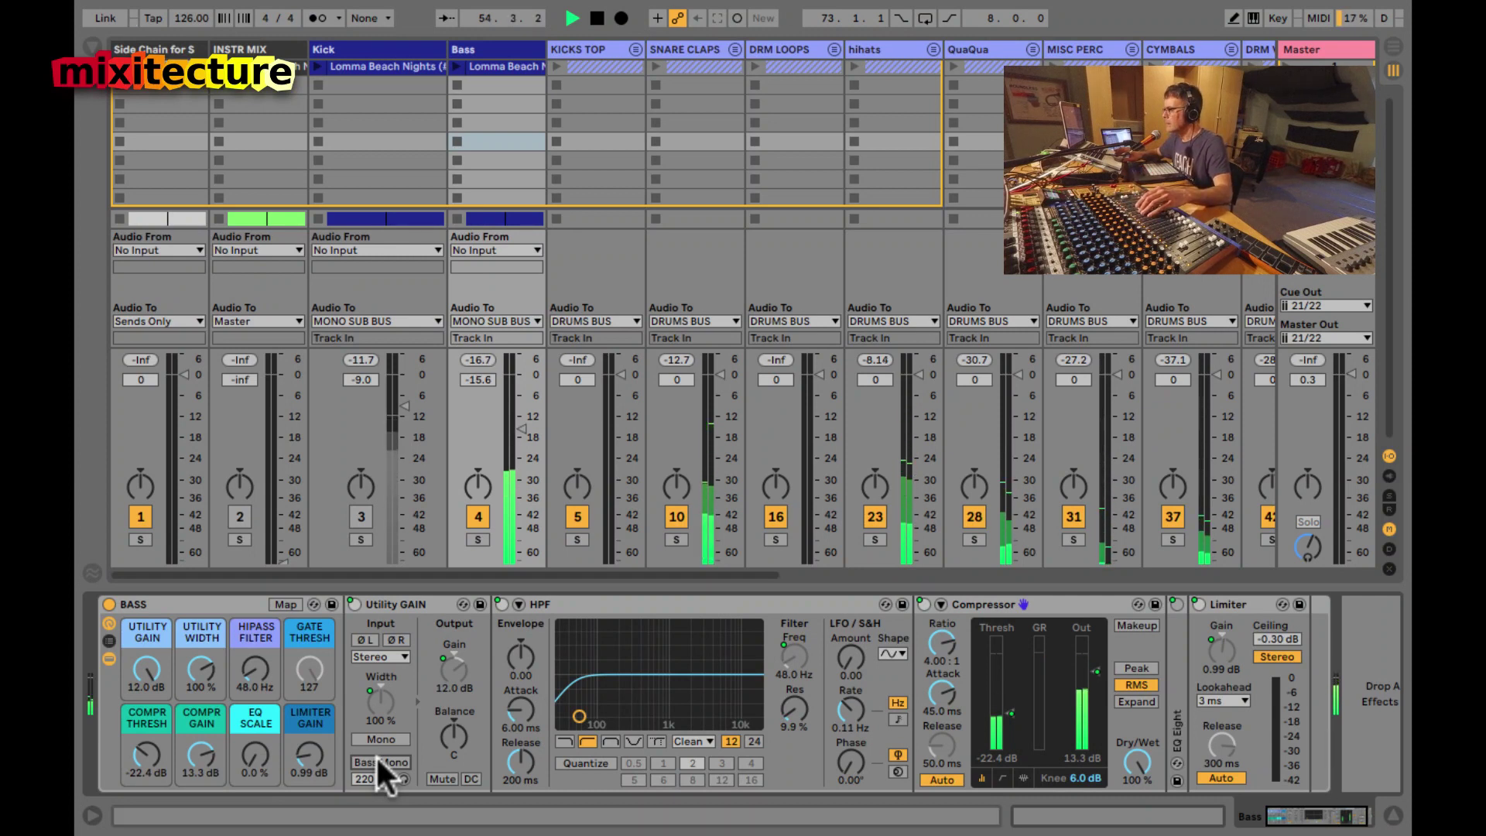
pyautogui.click(377, 760)
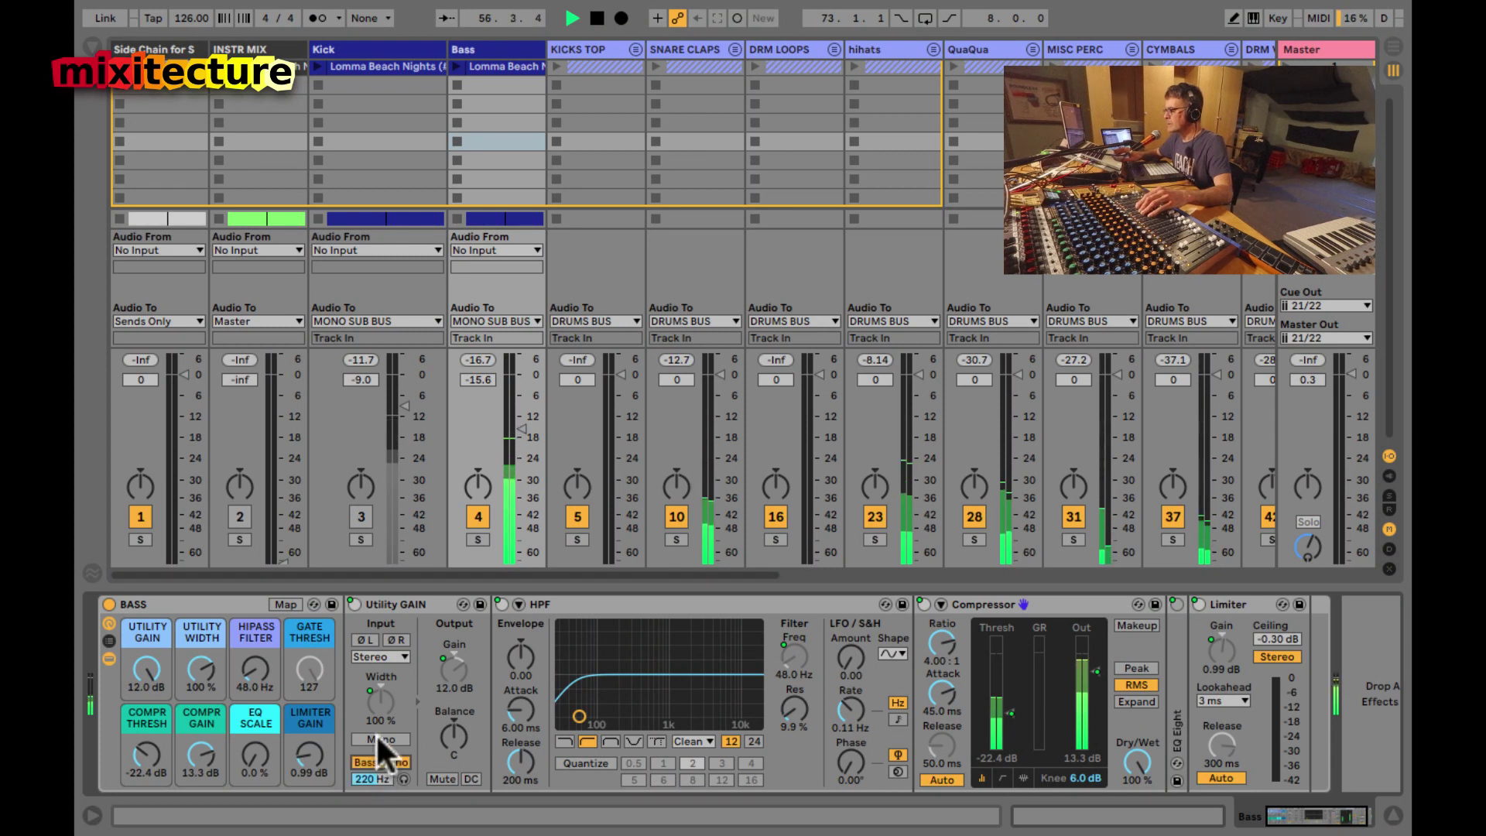
# - Compare full Mono with Bass Mono in the Bass track's Utility GAIN, leaving Bass Mono enabled
pyautogui.click(376, 737)
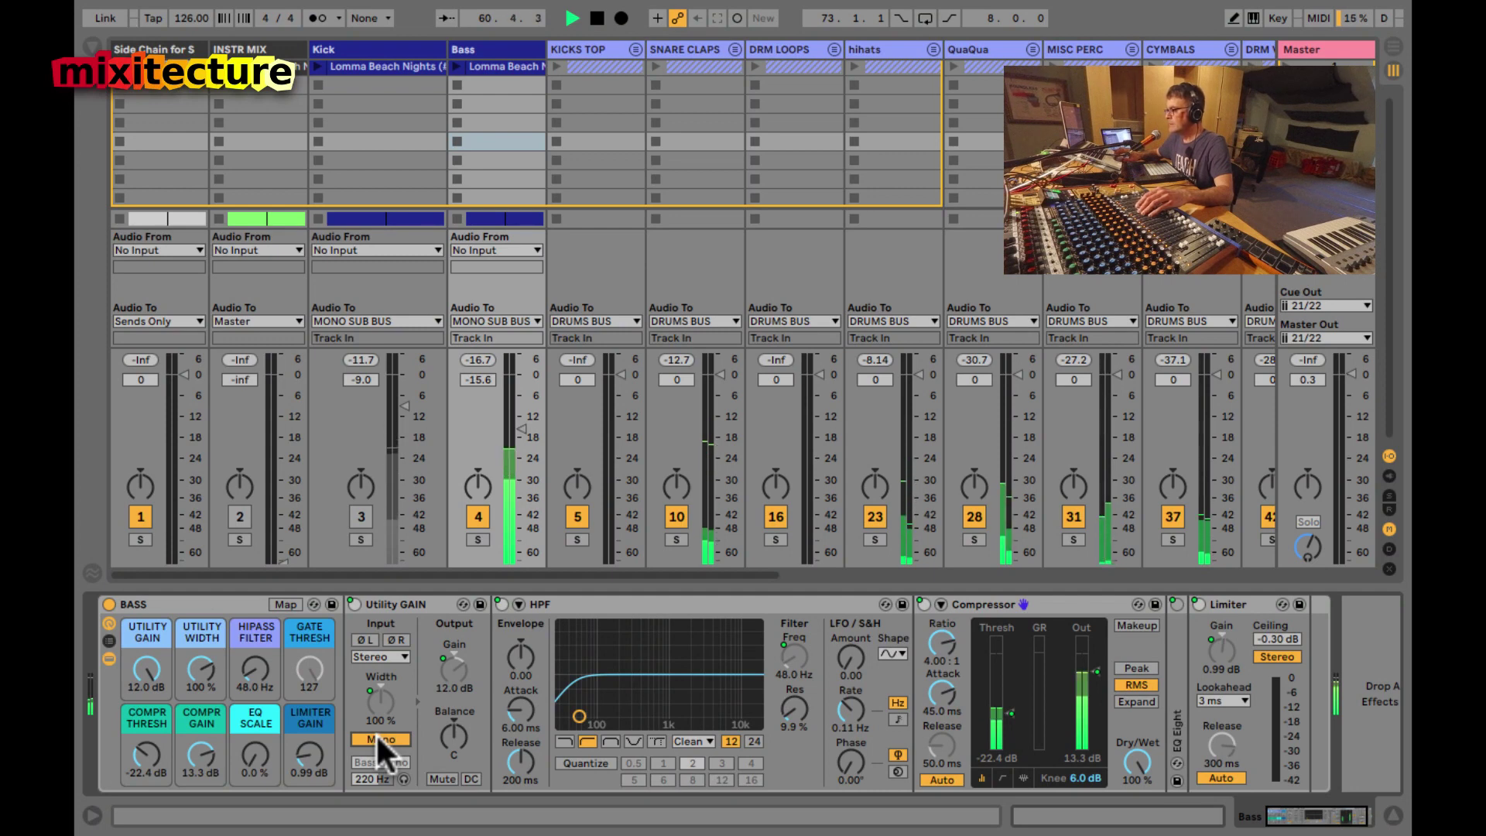
pyautogui.click(374, 737)
pyautogui.click(370, 762)
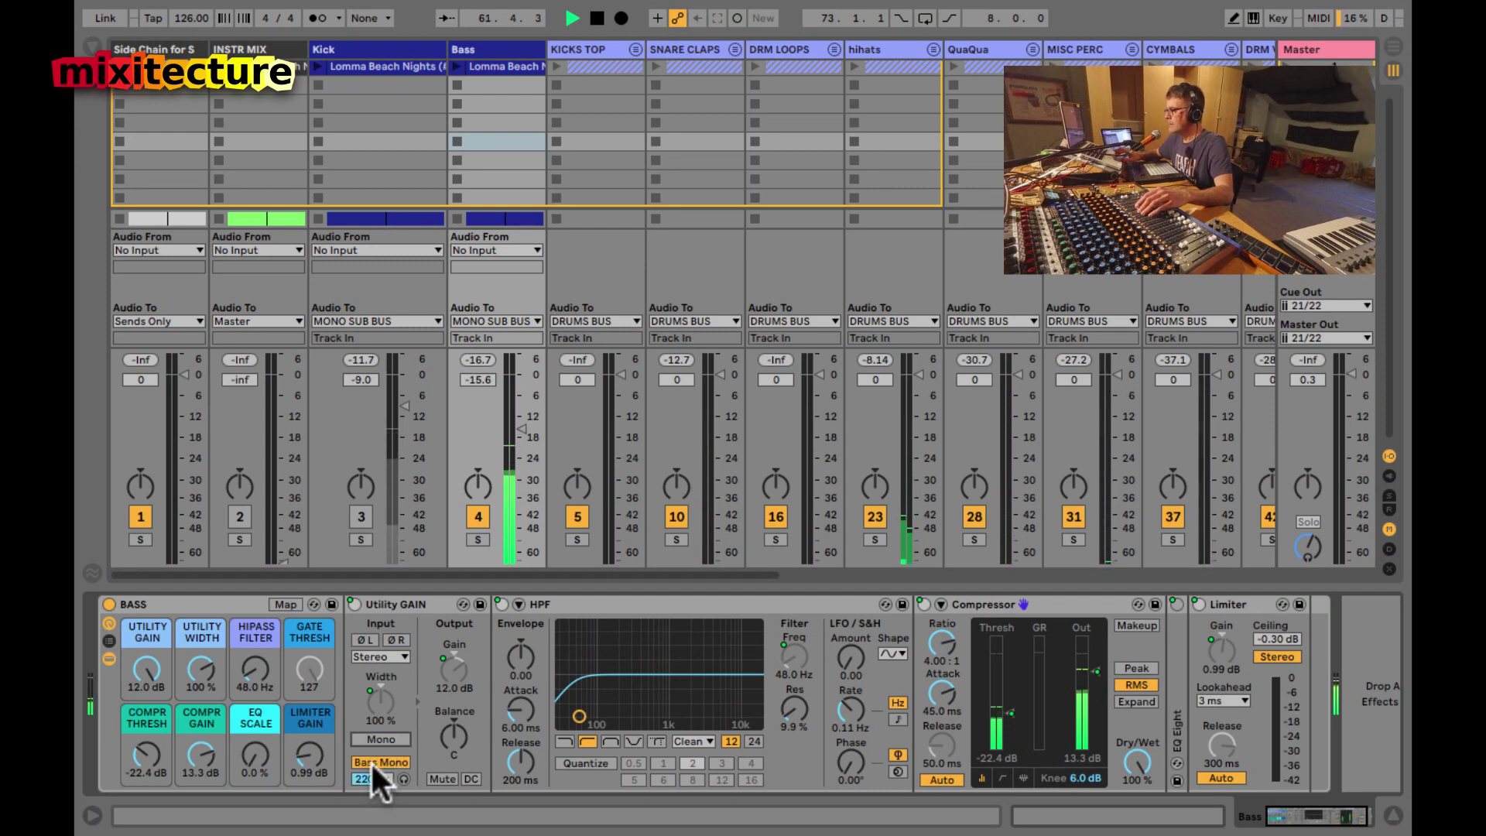
pyautogui.click(370, 762)
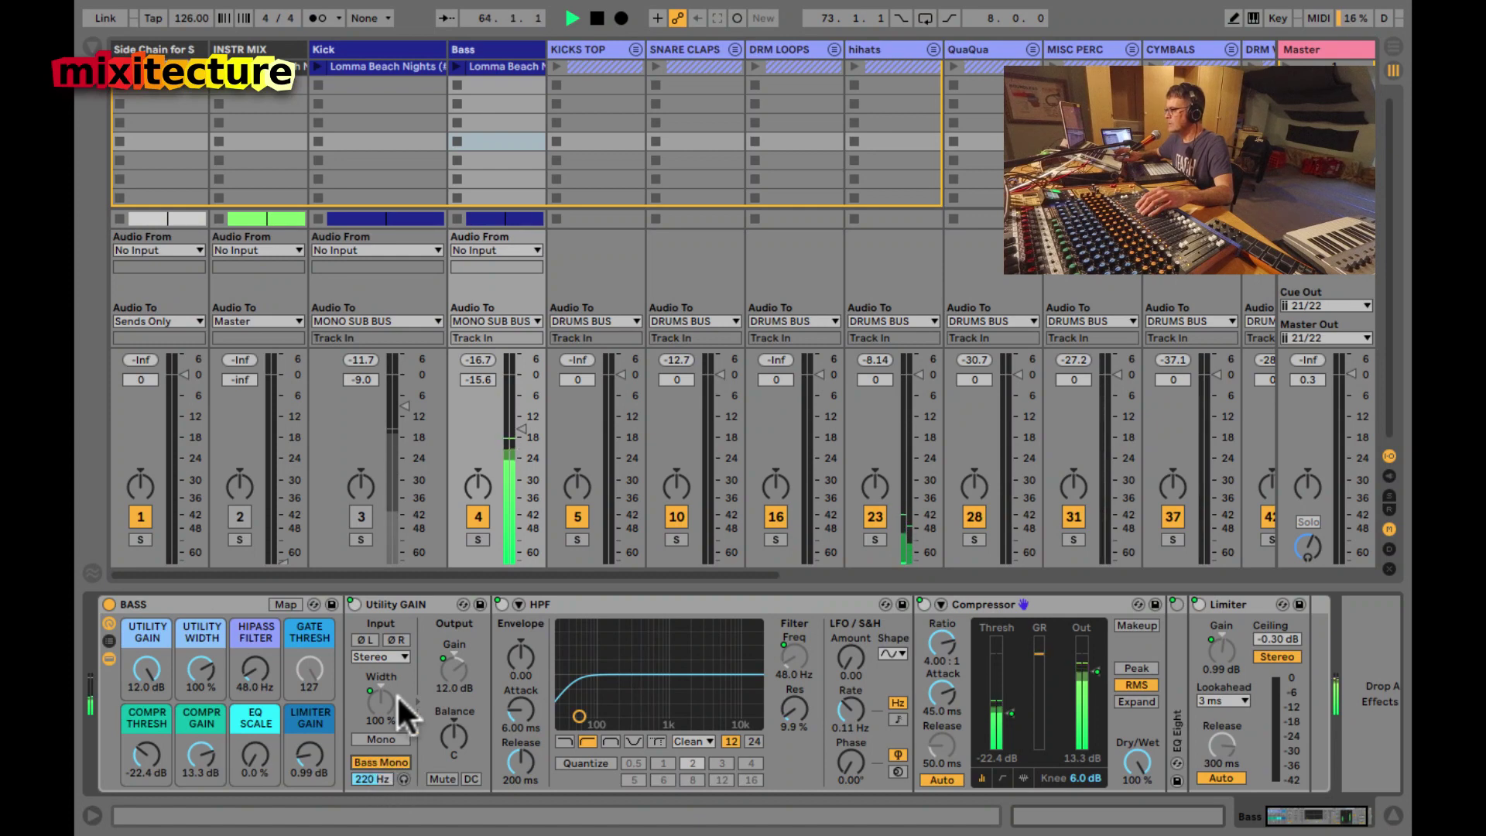
# - Display the MONO SUB BUS spectrum with Max enabled and read the frequency of its lowest peak
pyautogui.hscroll(2, 399, 685)
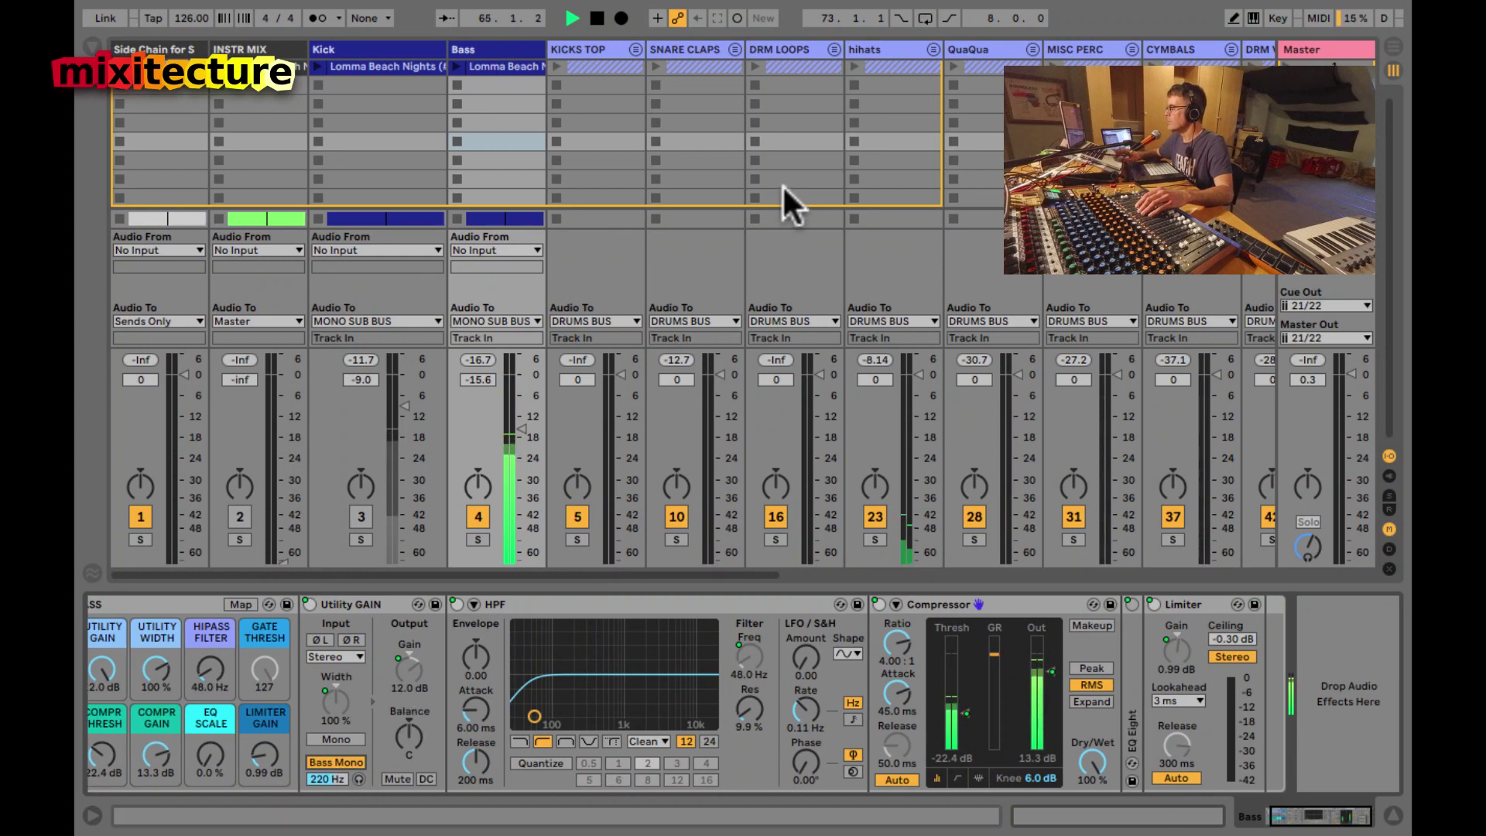
pyautogui.hscroll(6, 782, 184)
pyautogui.click(846, 51)
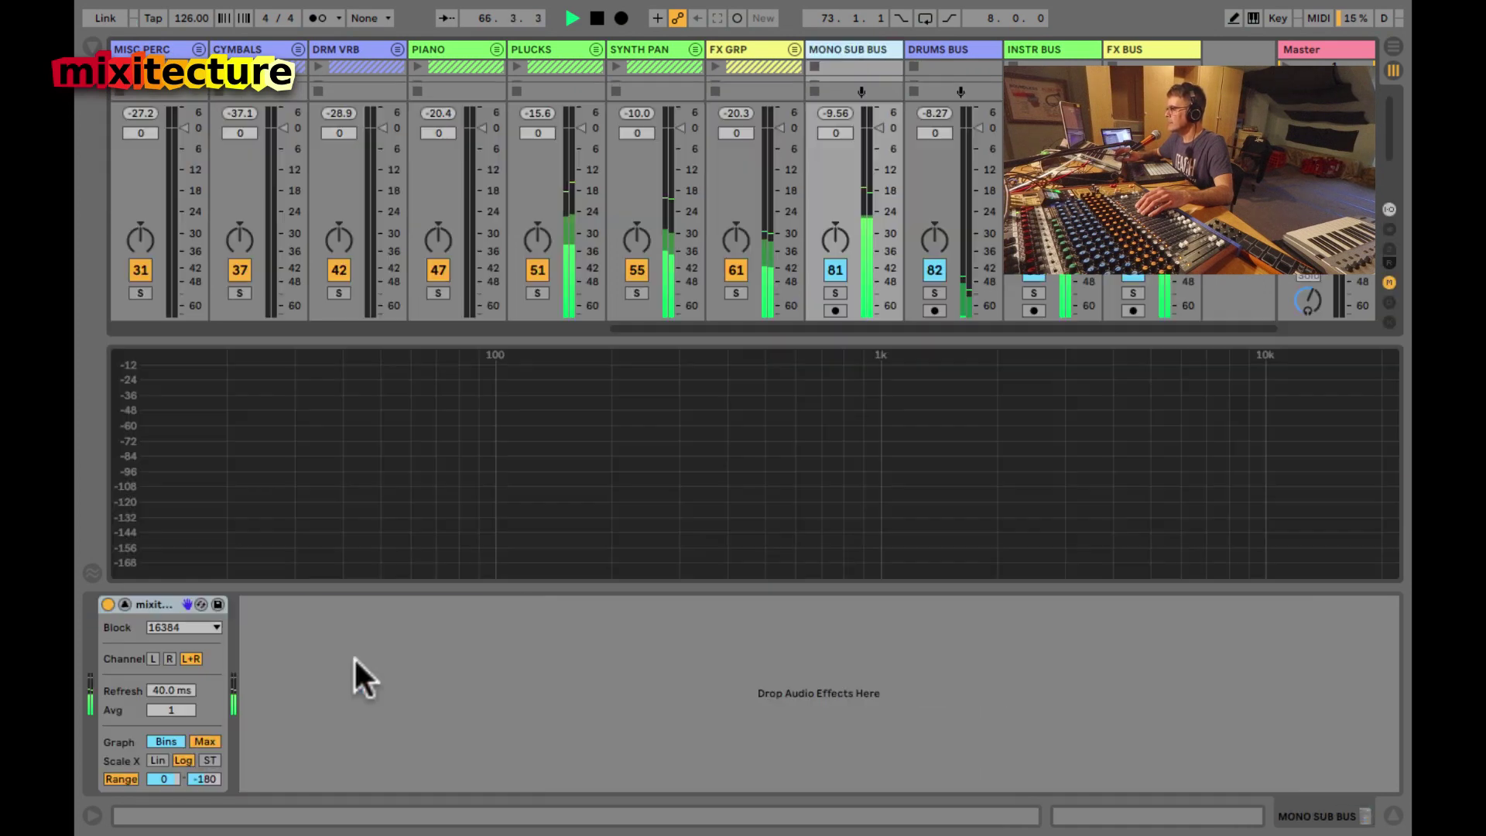
pyautogui.click(203, 738)
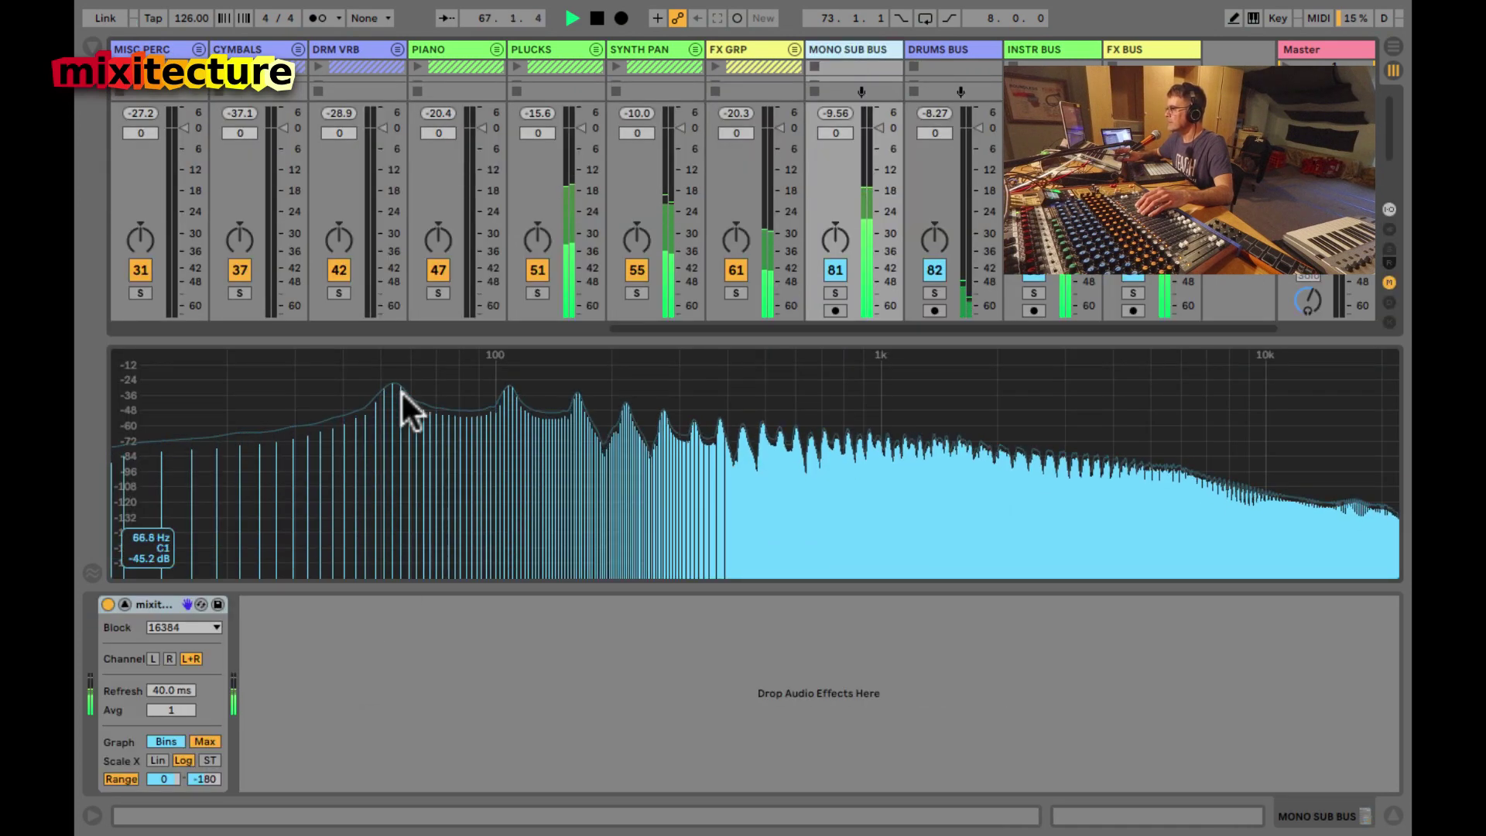
pyautogui.press('space')
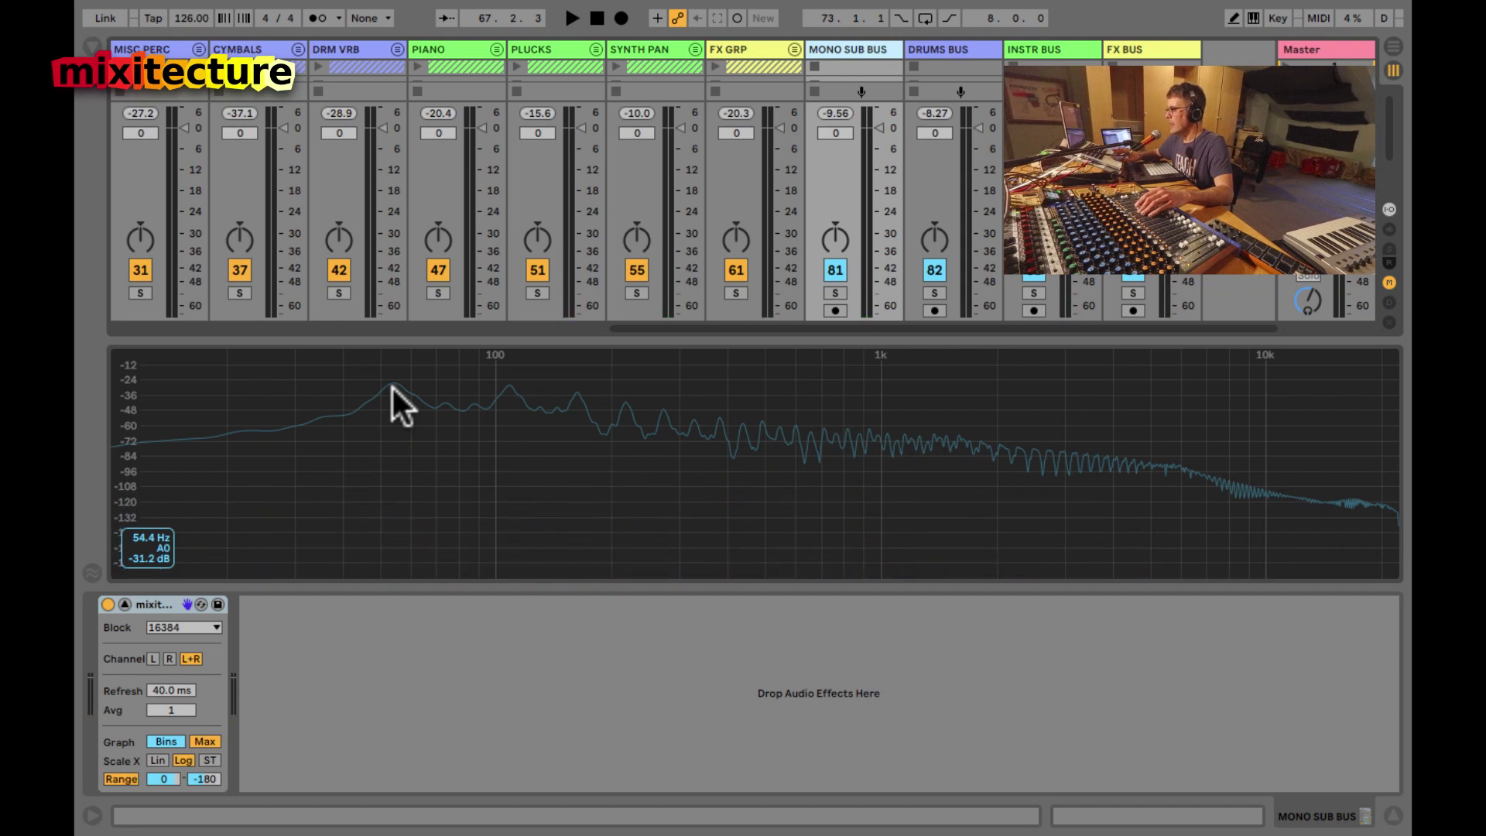
pyautogui.press('space')
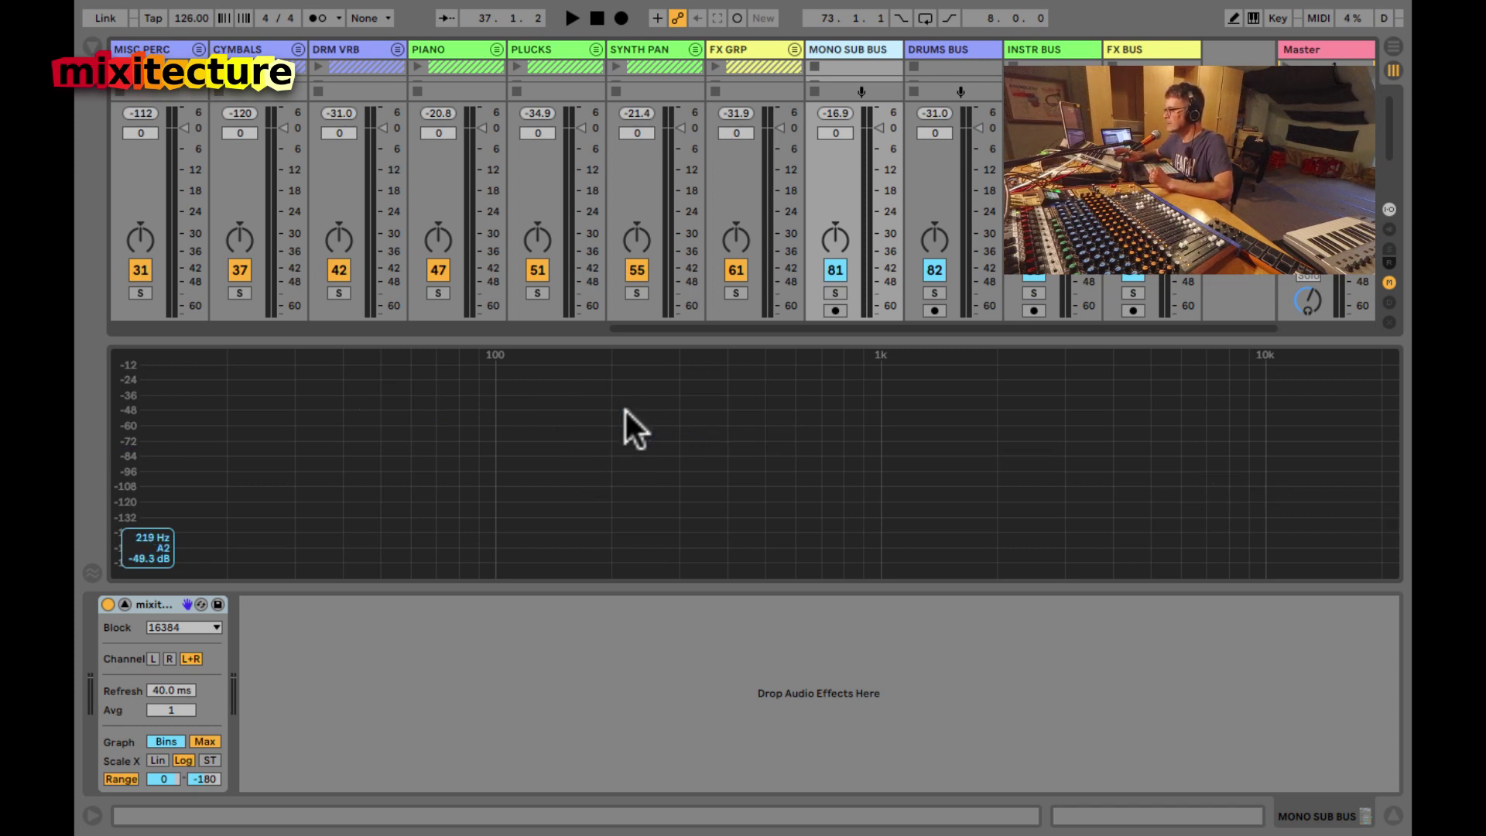
# - Set the Bass rack's UTILITY WIDTH macro to 75 % while the song plays
pyautogui.hscroll(-10, 303, 54)
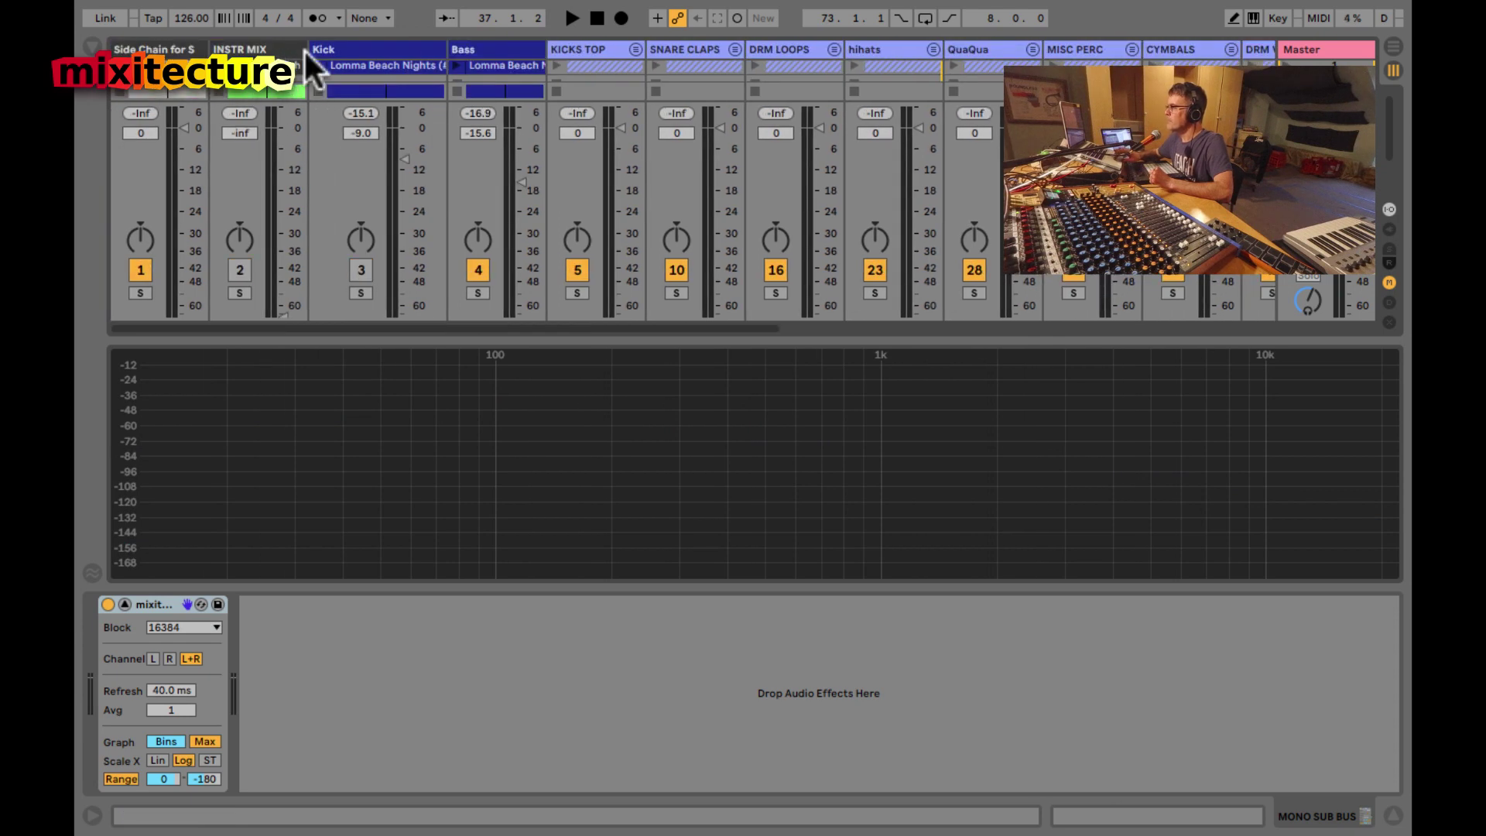
pyautogui.click(470, 51)
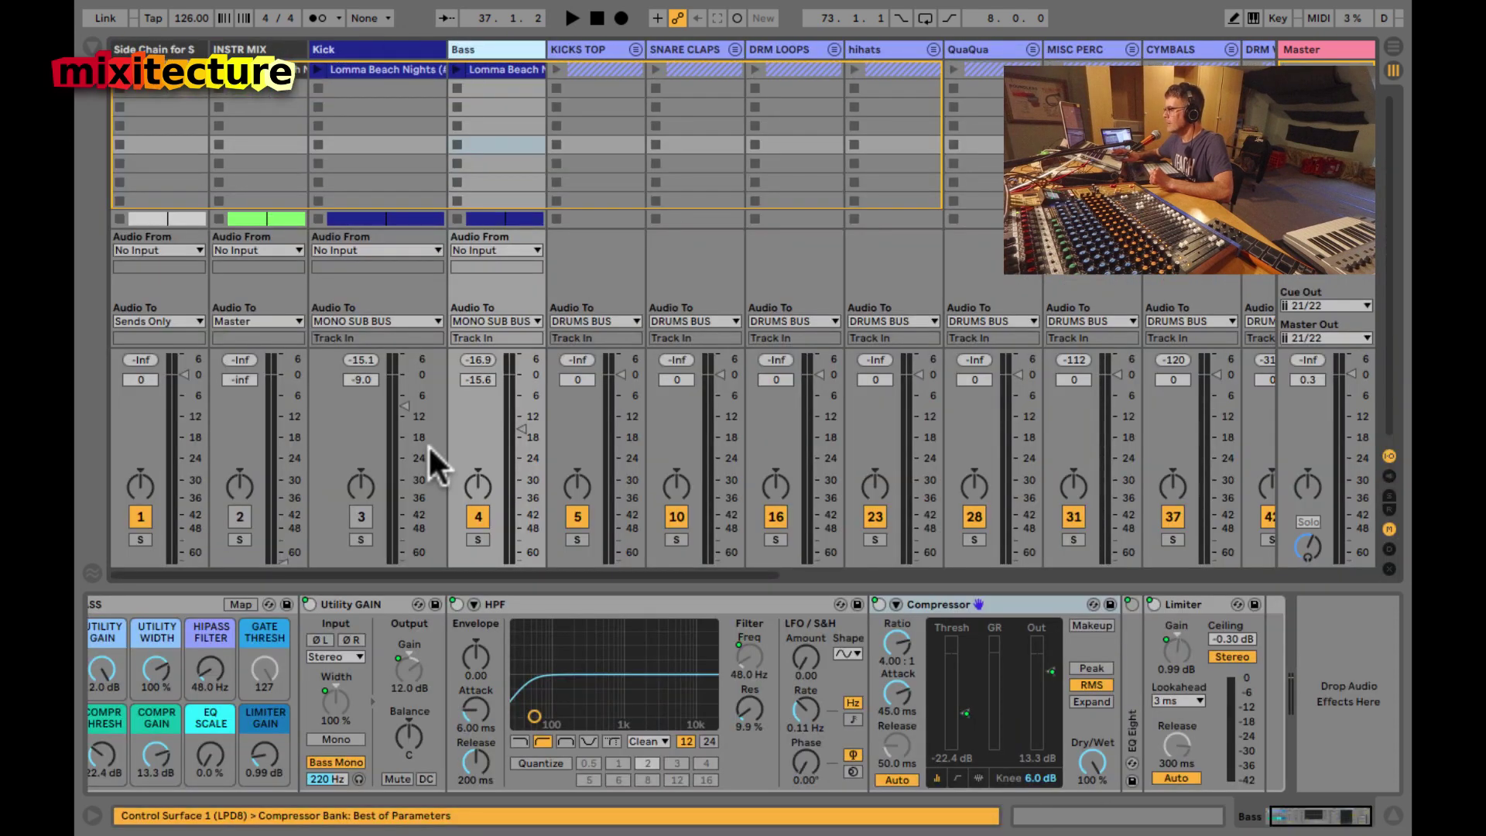
pyautogui.hscroll(-2, 324, 760)
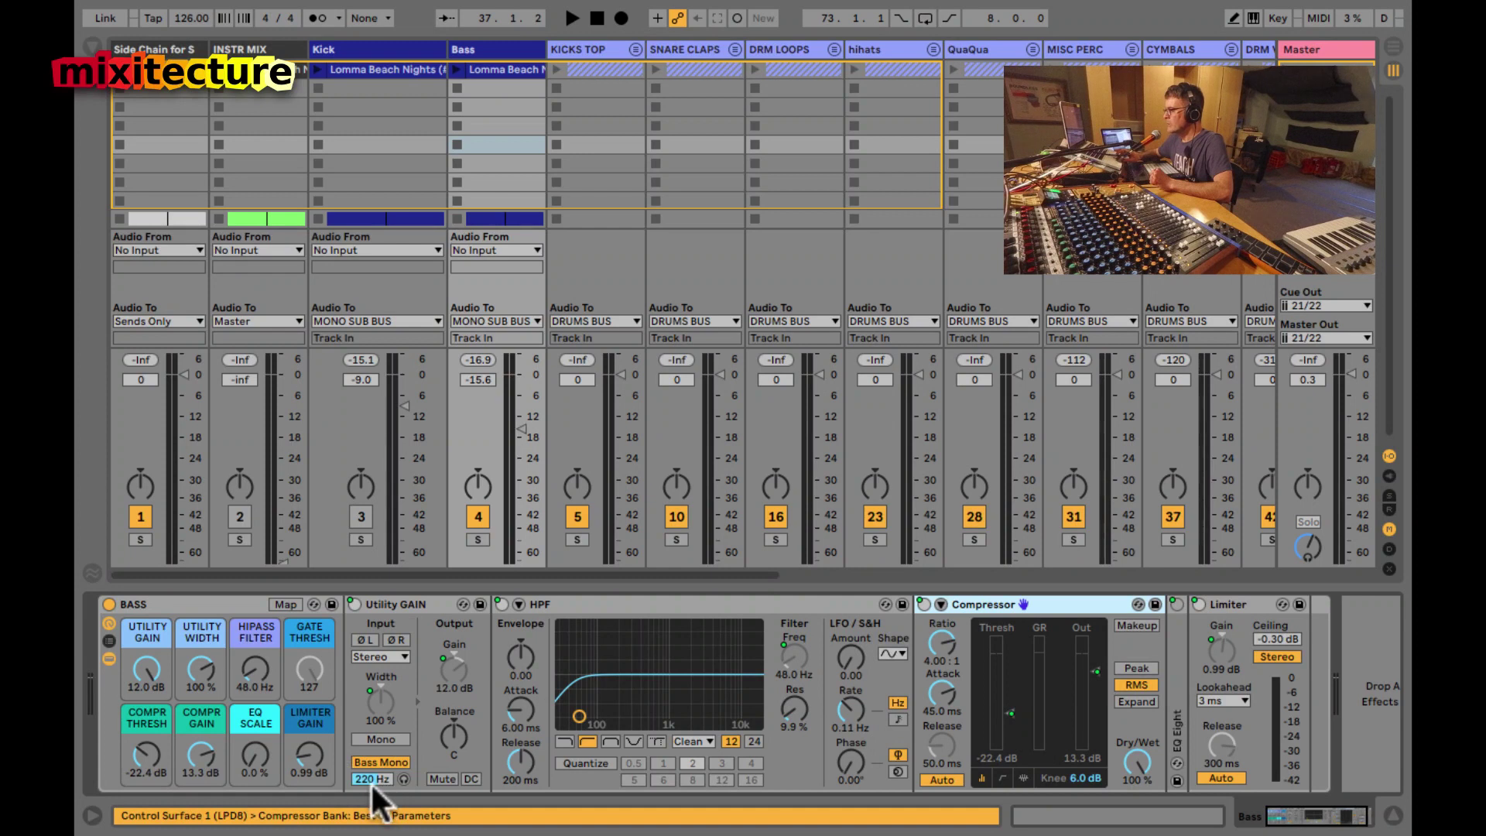
pyautogui.press('space')
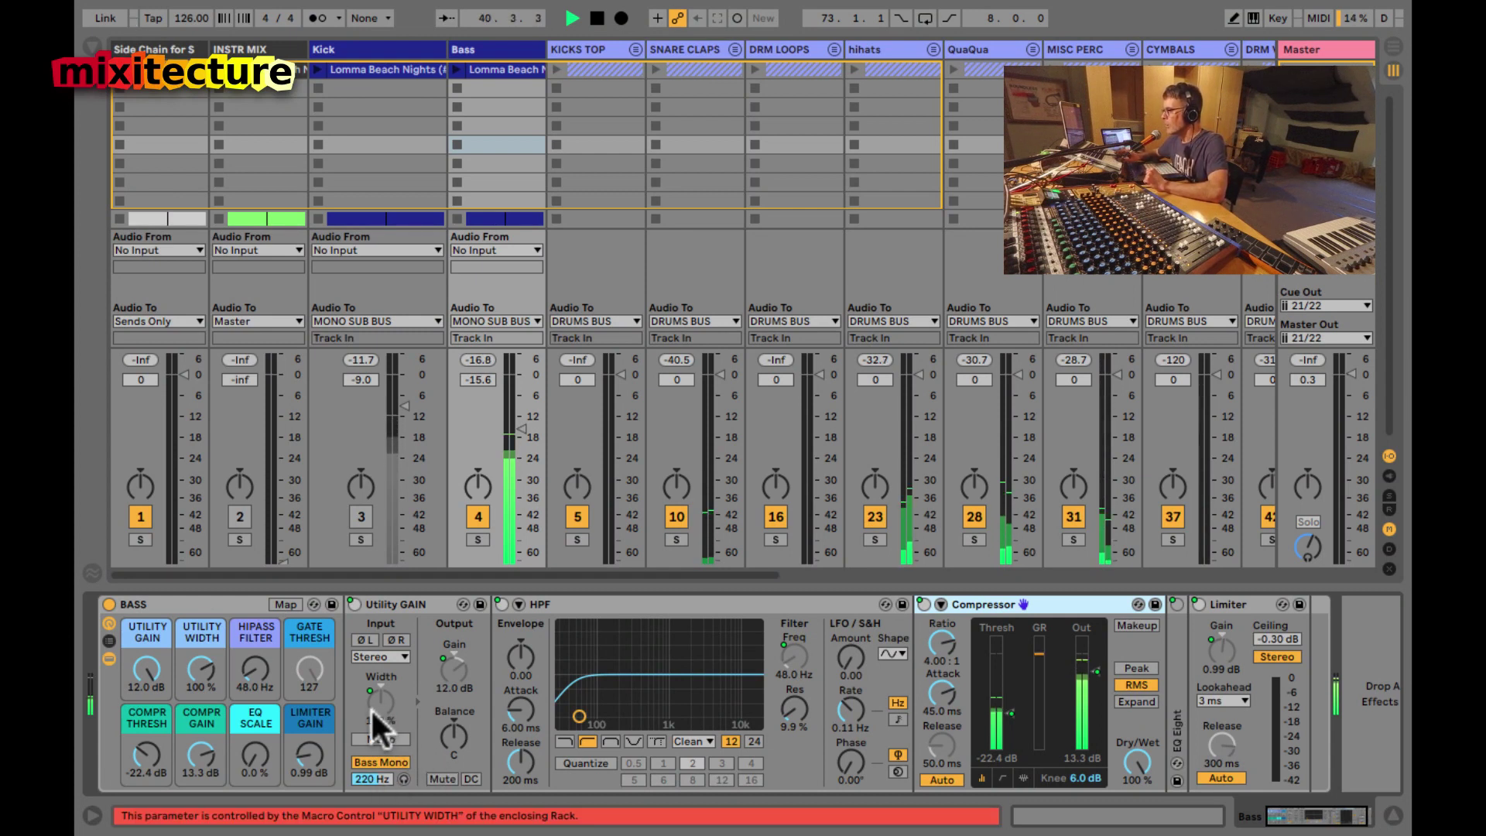
pyautogui.moveTo(196, 667); pyautogui.dragTo(197, 670)
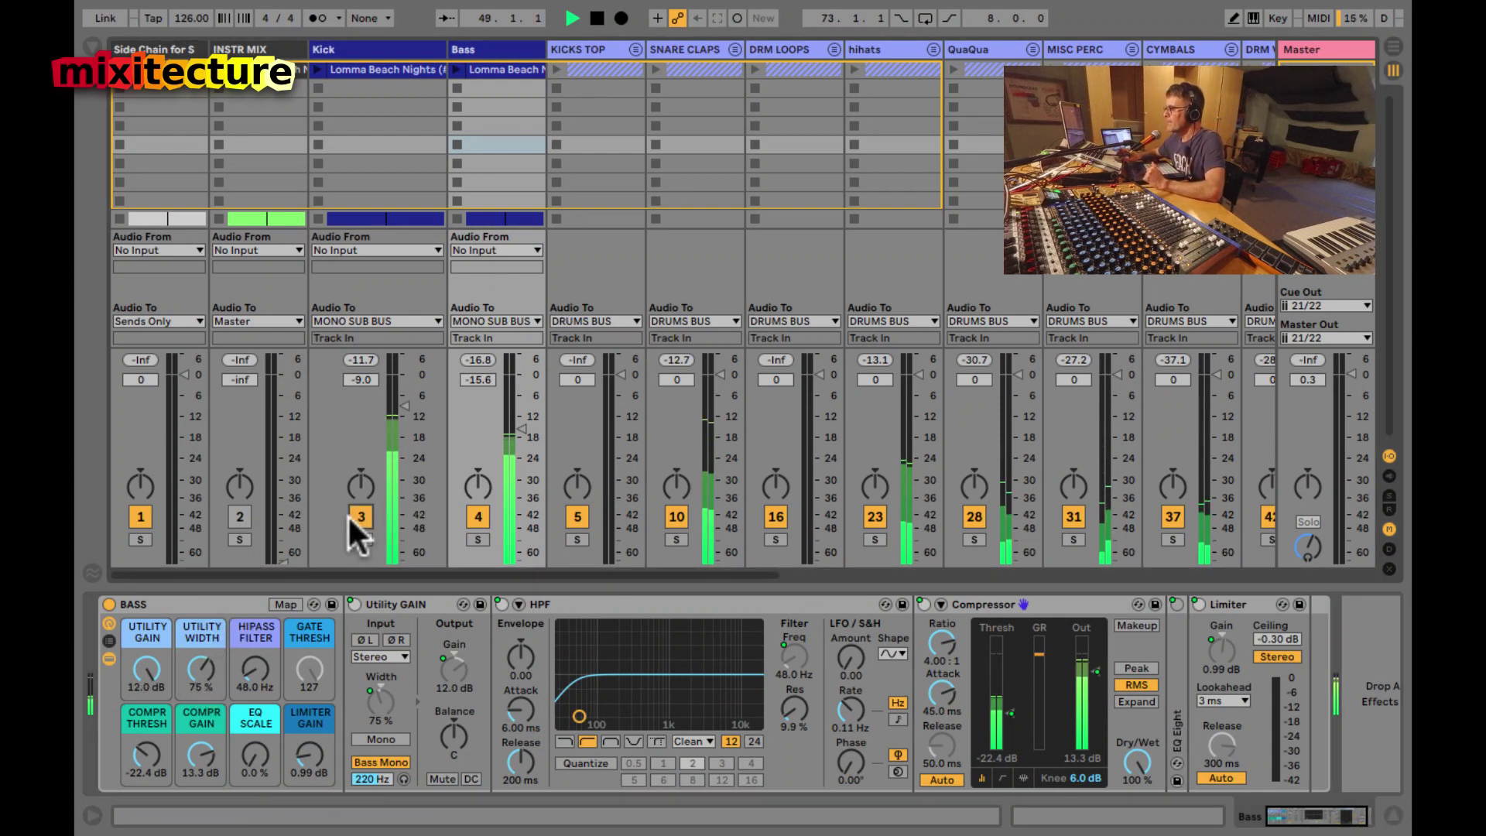
# - Inspect the rest of the Bass device chain and compare the mix with the Bass track muted and unmuted
pyautogui.hscroll(3, 433, 685)
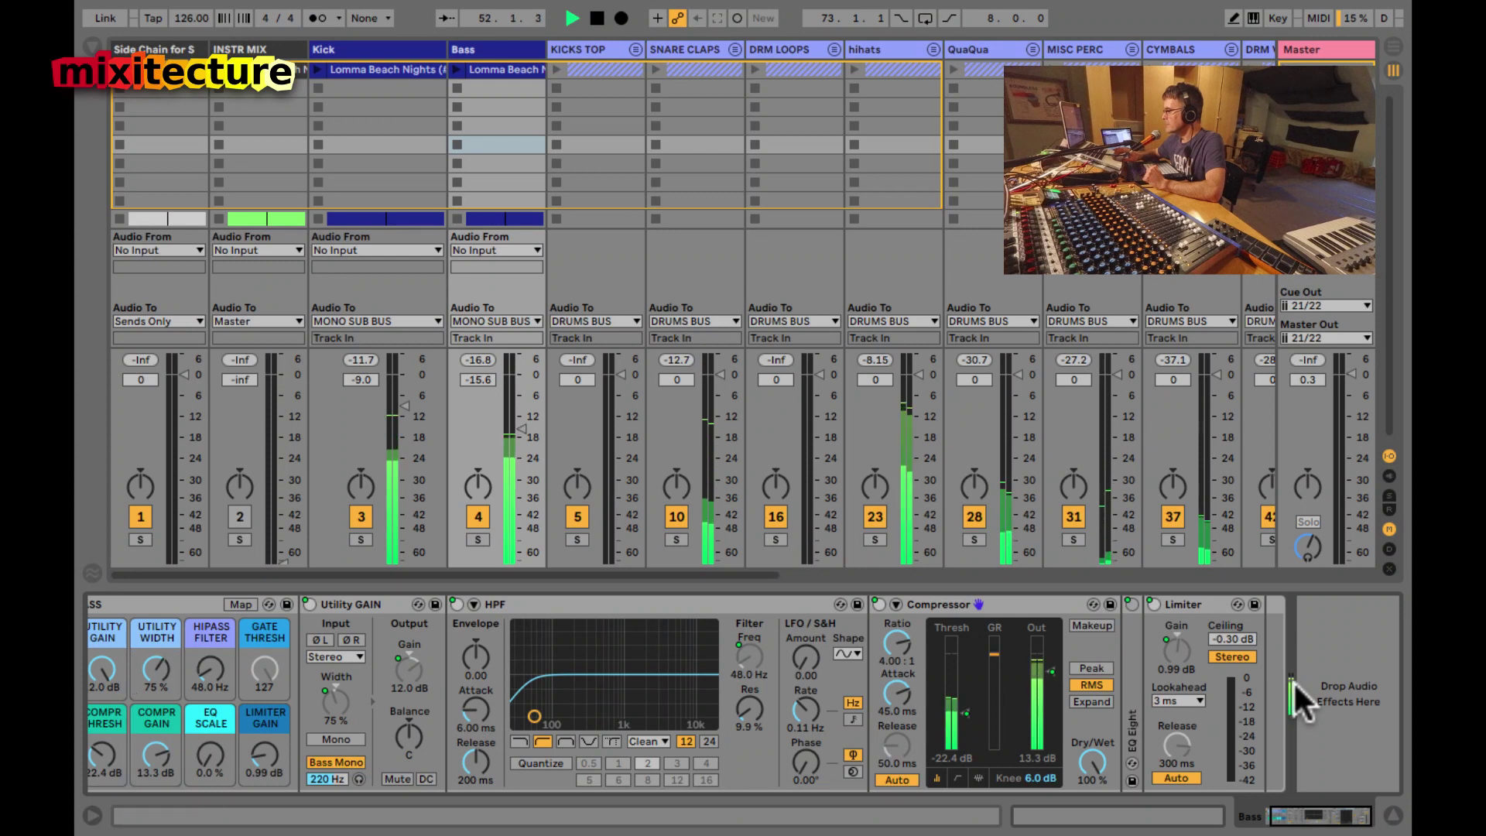
pyautogui.click(758, 672)
pyautogui.click(1020, 676)
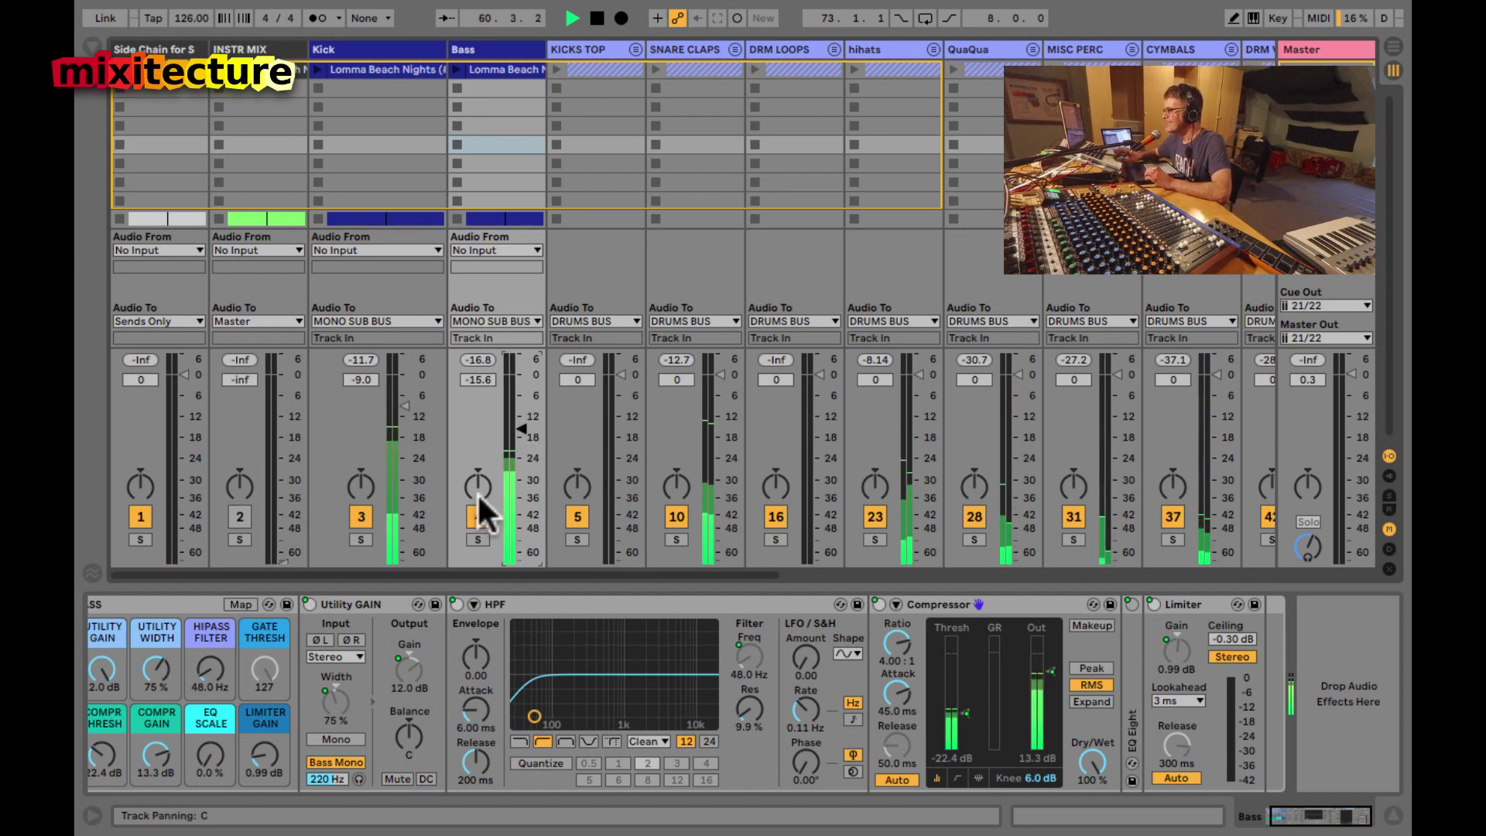
pyautogui.click(475, 517)
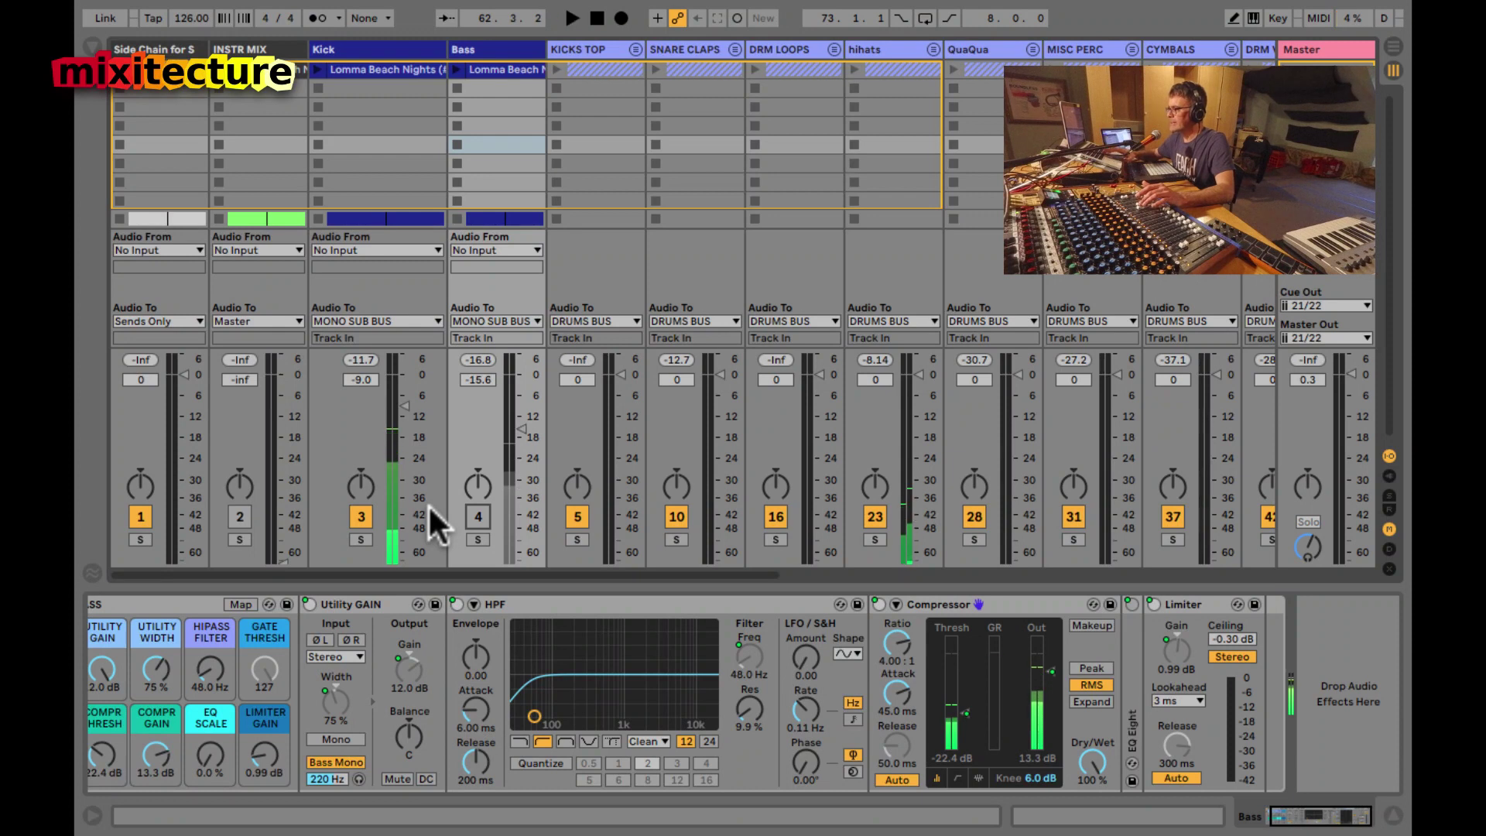
pyautogui.click(477, 512)
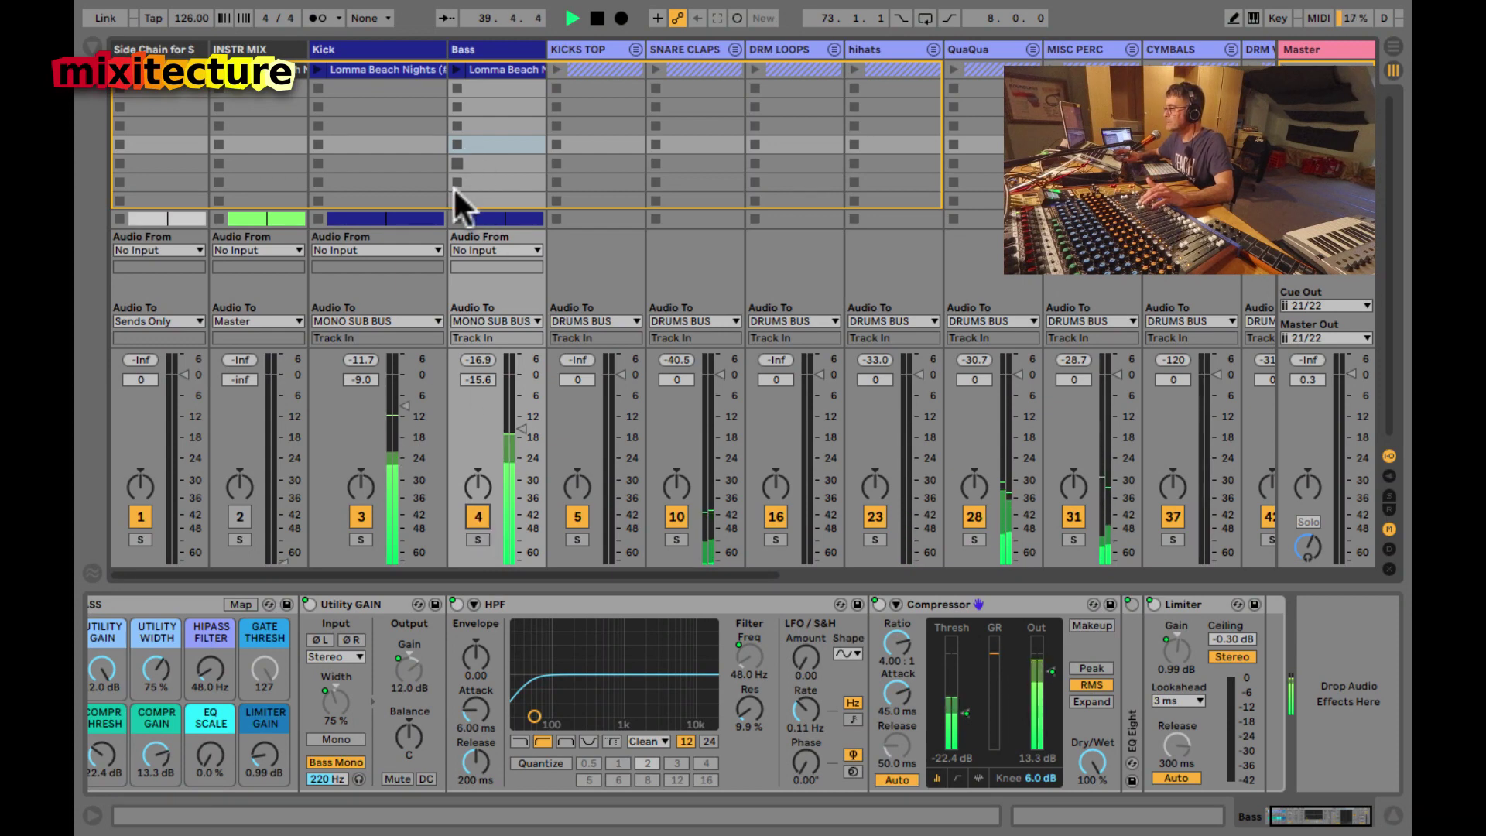
# - Check the Kick track's output routing and compare the mix with the MONO SUB BUS muted and unmuted
pyautogui.click(395, 320)
pyautogui.click(393, 315)
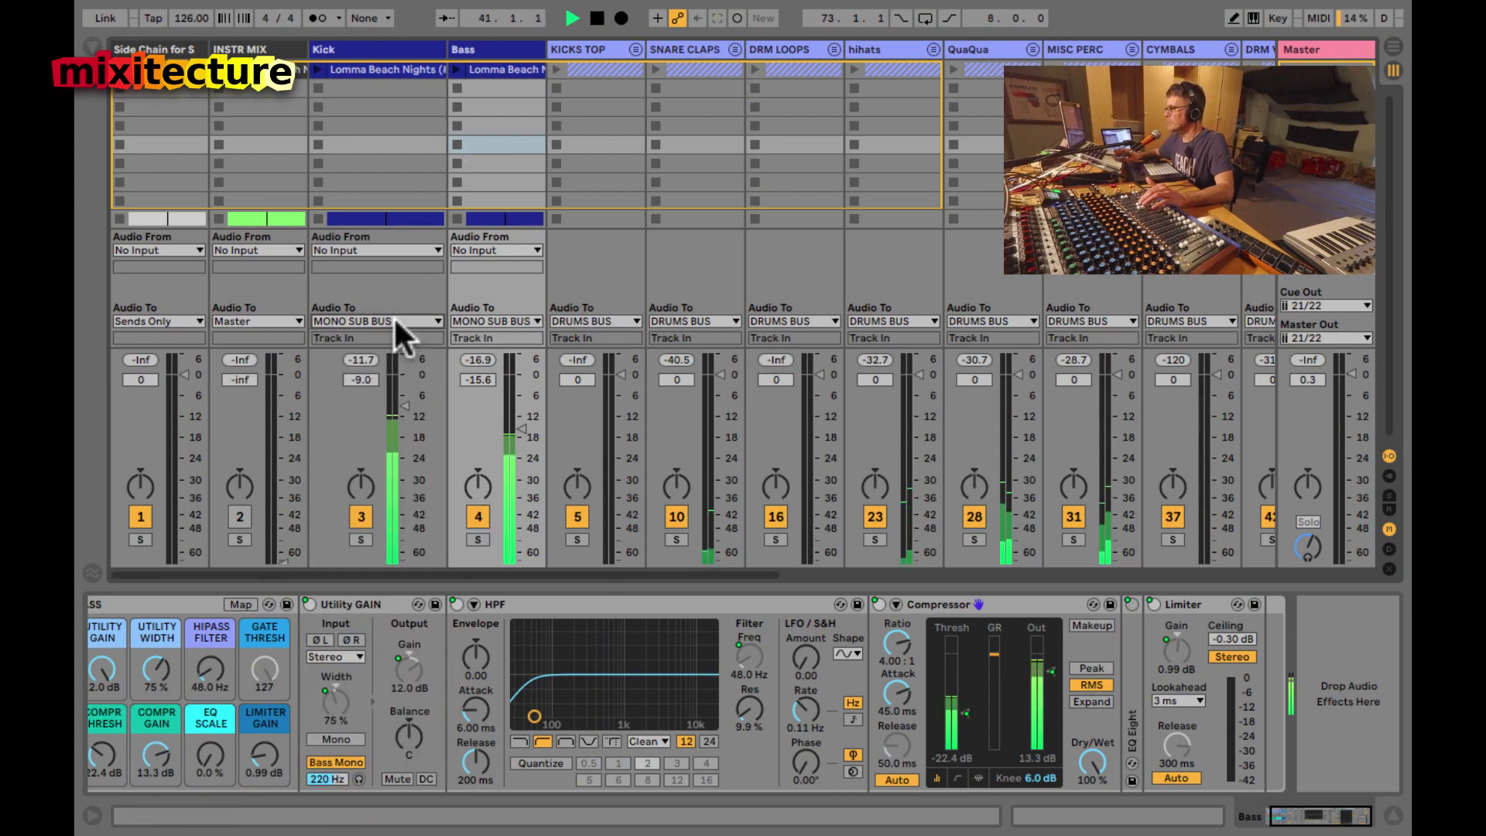
pyautogui.hscroll(5, 620, 119)
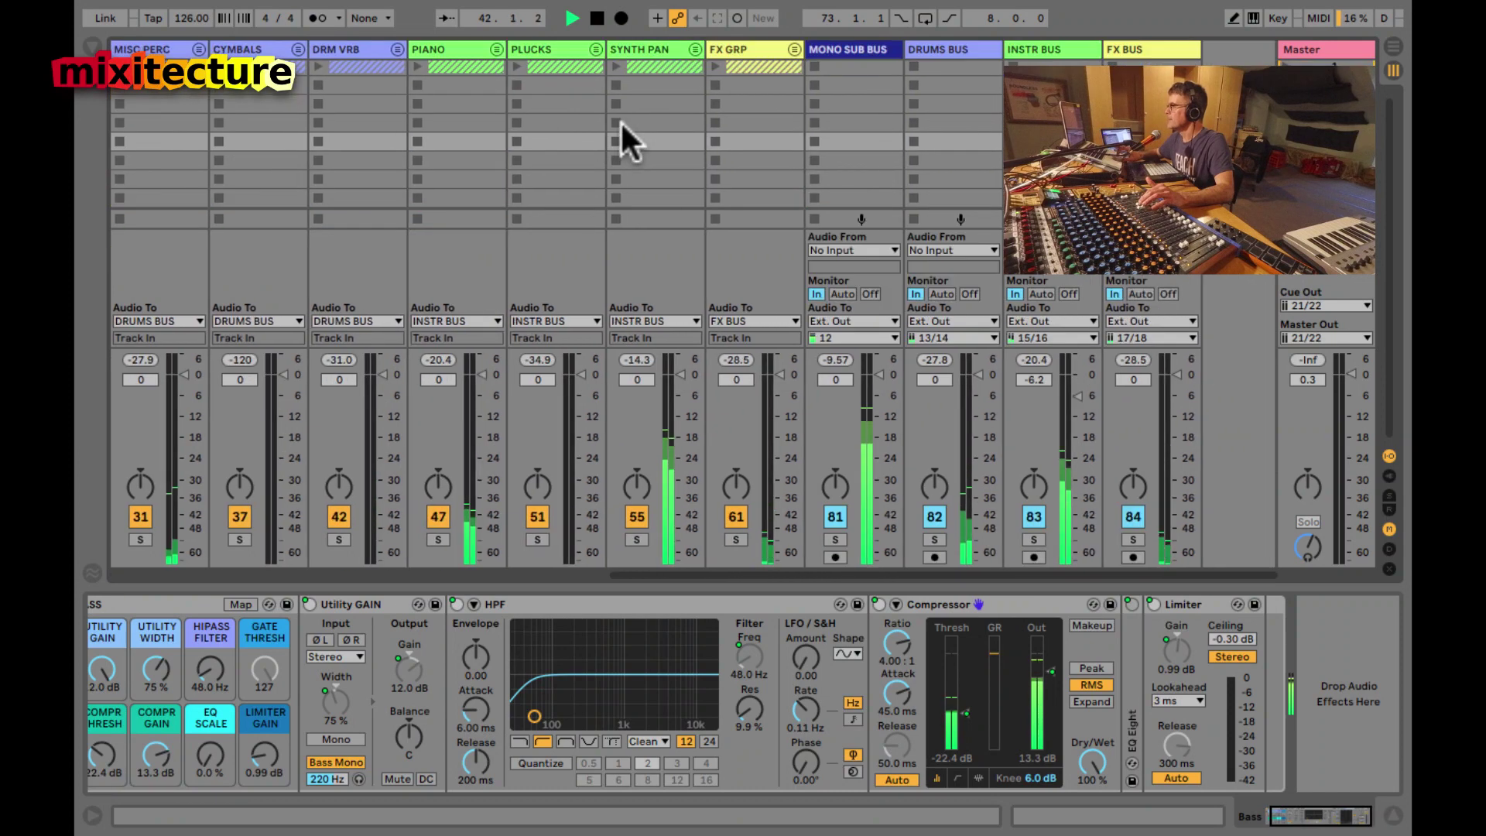
pyautogui.click(834, 516)
pyautogui.click(834, 516)
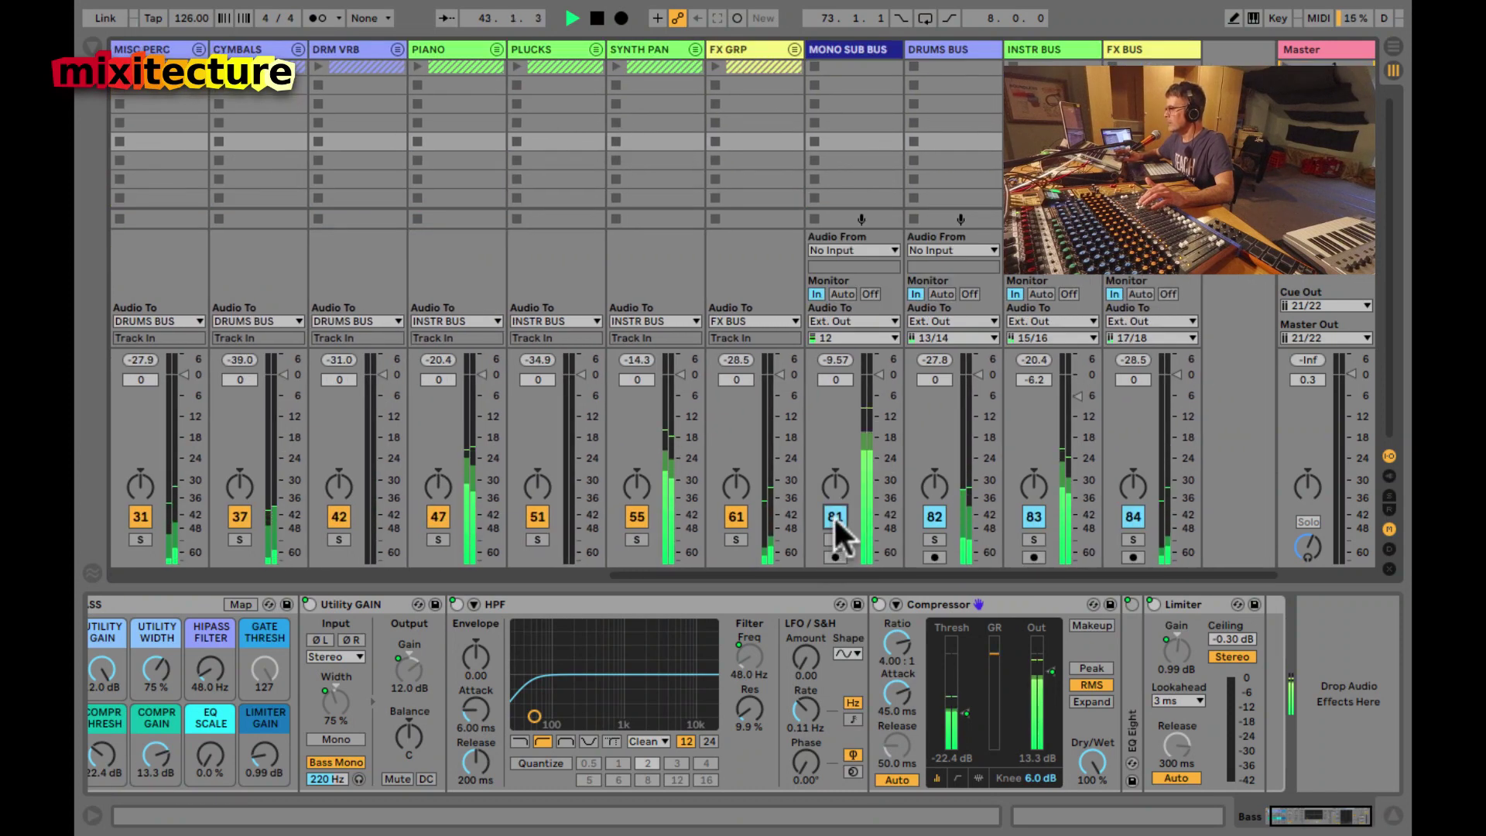
# - Check the external output channel of the MONO SUB BUS and inspect its enlarged spectrum while the song plays
pyautogui.click(840, 333)
pyautogui.click(841, 332)
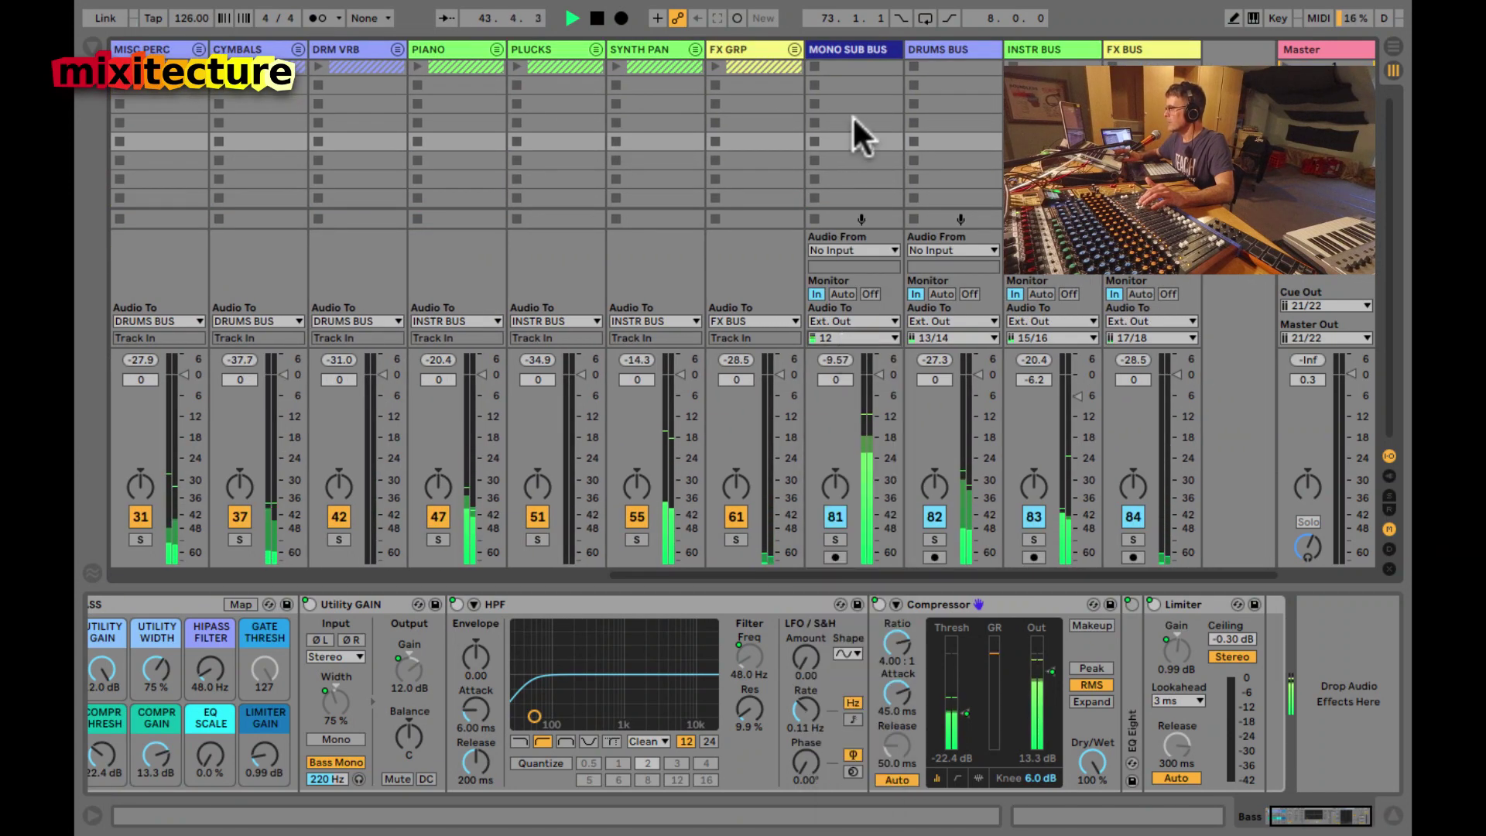
pyautogui.click(851, 48)
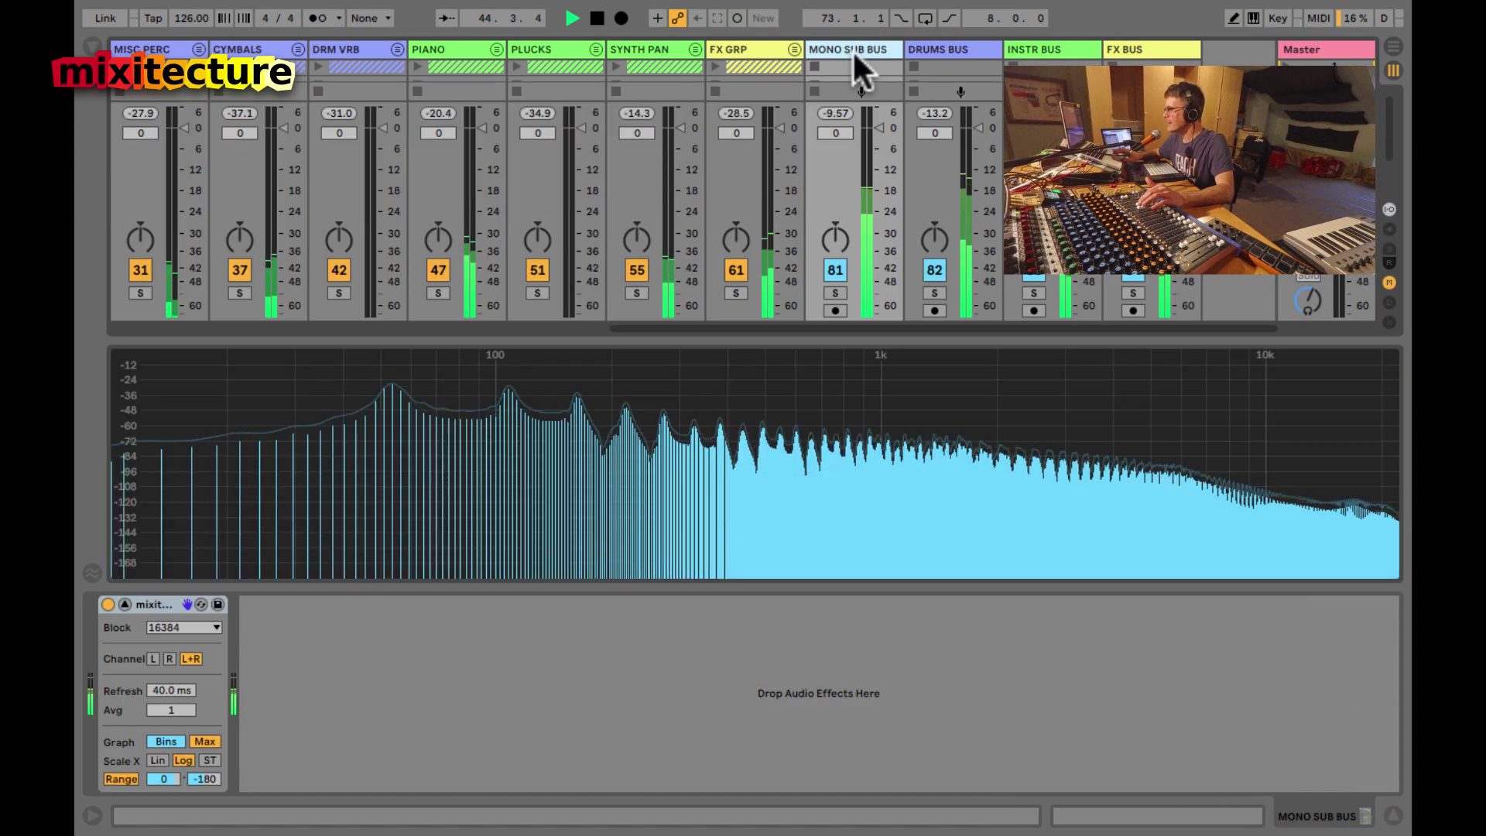
pyautogui.click(503, 413)
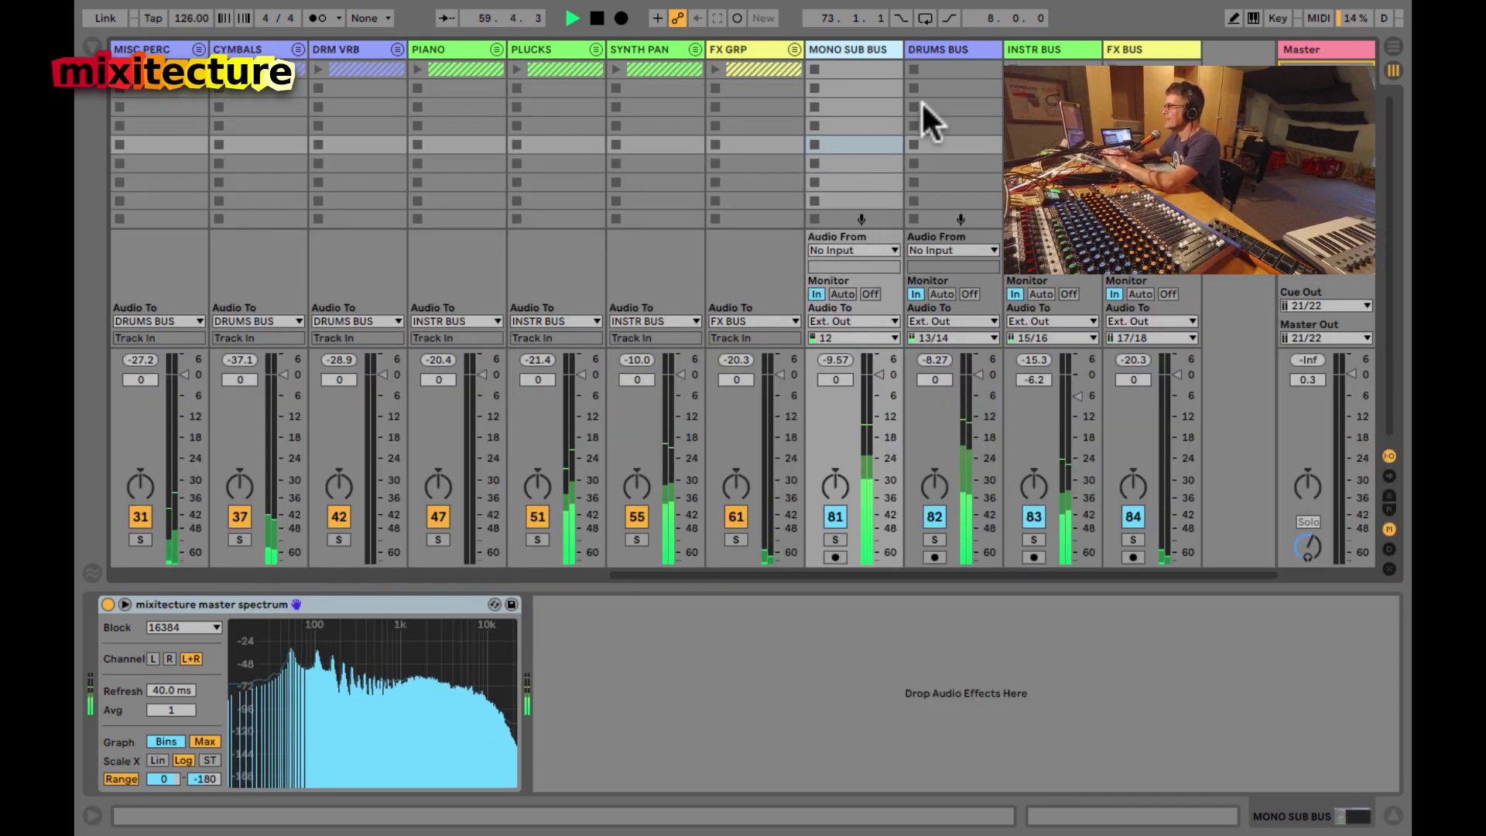
# - Examine the DRUMS BUS spectrum and review the group tracks from KICKS TOP onward along with their bus routing
pyautogui.click(937, 48)
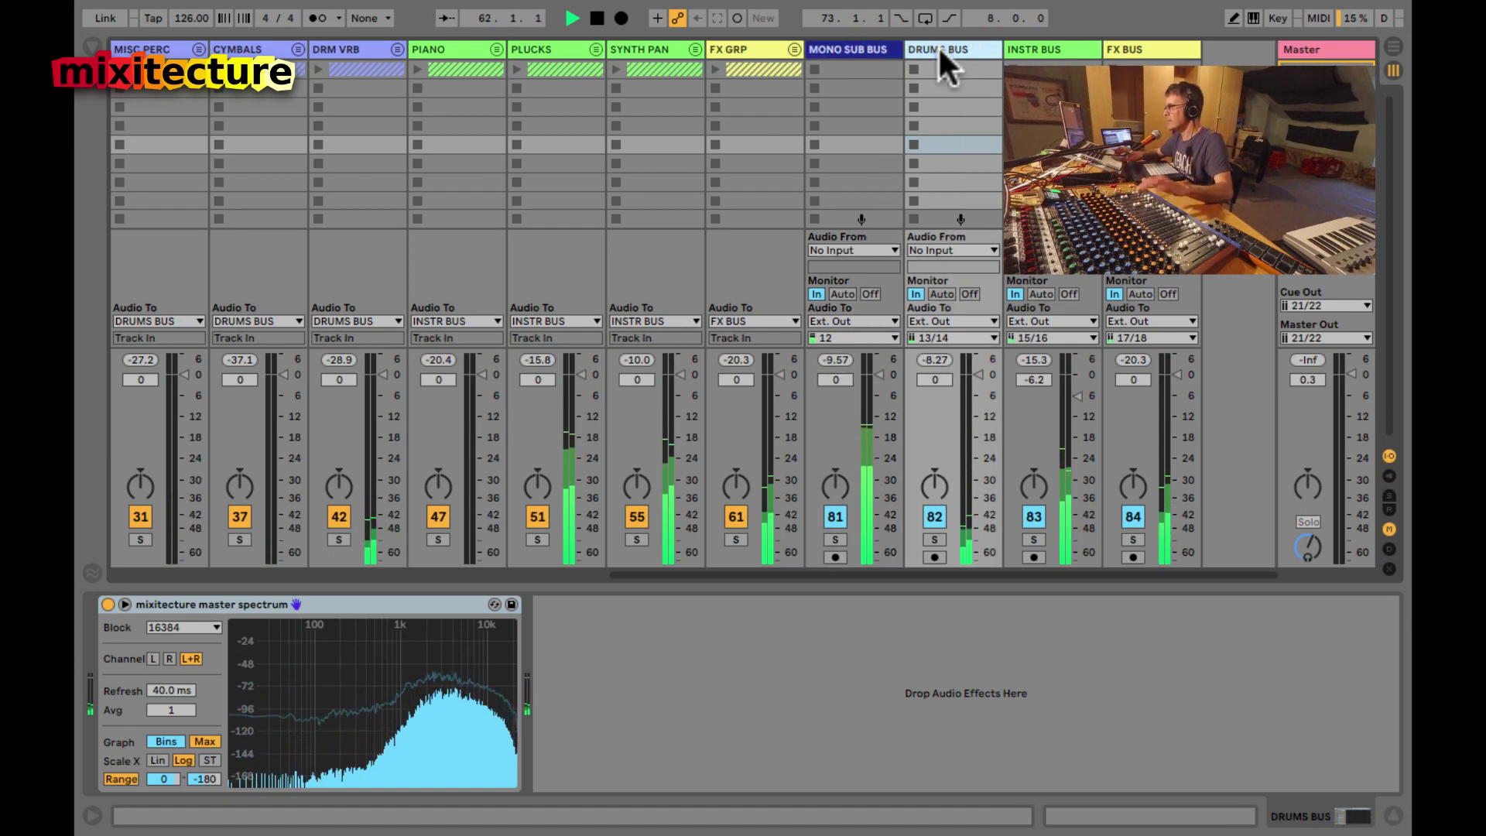
pyautogui.hscroll(-5, 596, 116)
pyautogui.hscroll(-4, 596, 116)
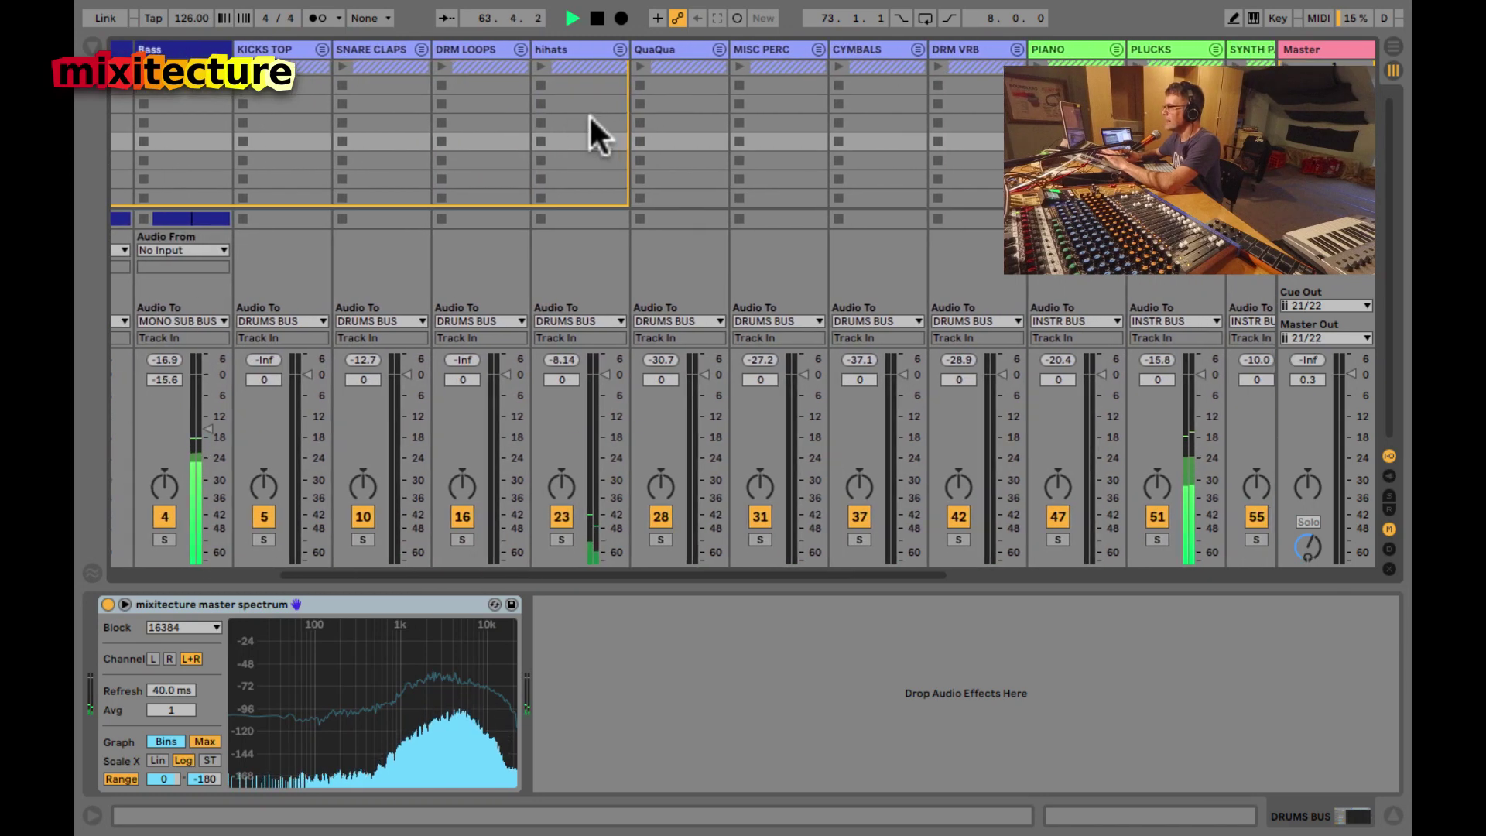
pyautogui.click(267, 50)
pyautogui.press('Right')
pyautogui.press('Right')
pyautogui.press('Right')
pyautogui.press('Right')
pyautogui.press('Right')
pyautogui.press('Right')
pyautogui.press('Right')
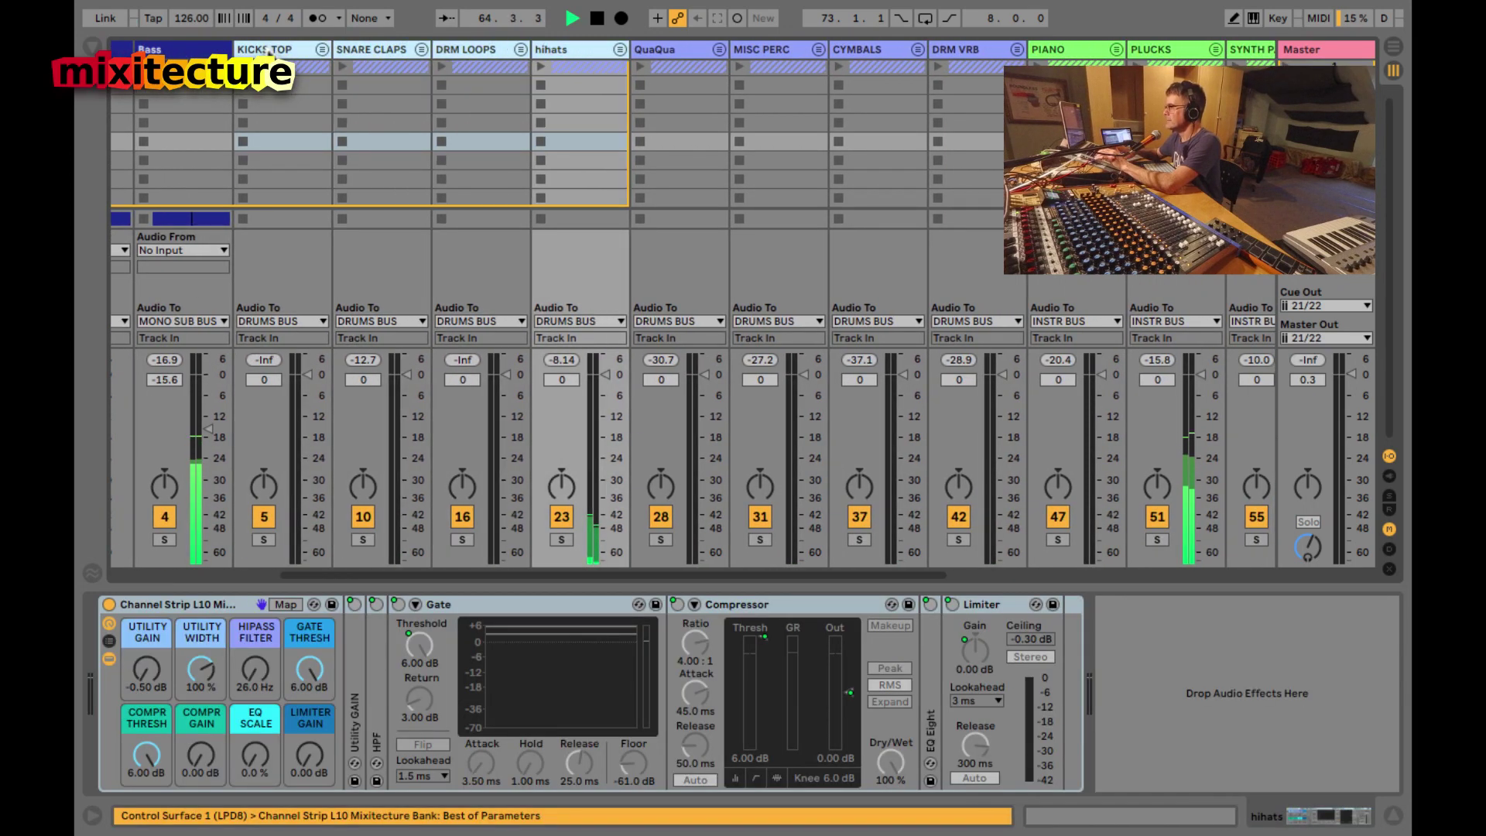
pyautogui.press('Right')
pyautogui.press('Right')
pyautogui.press('Right')
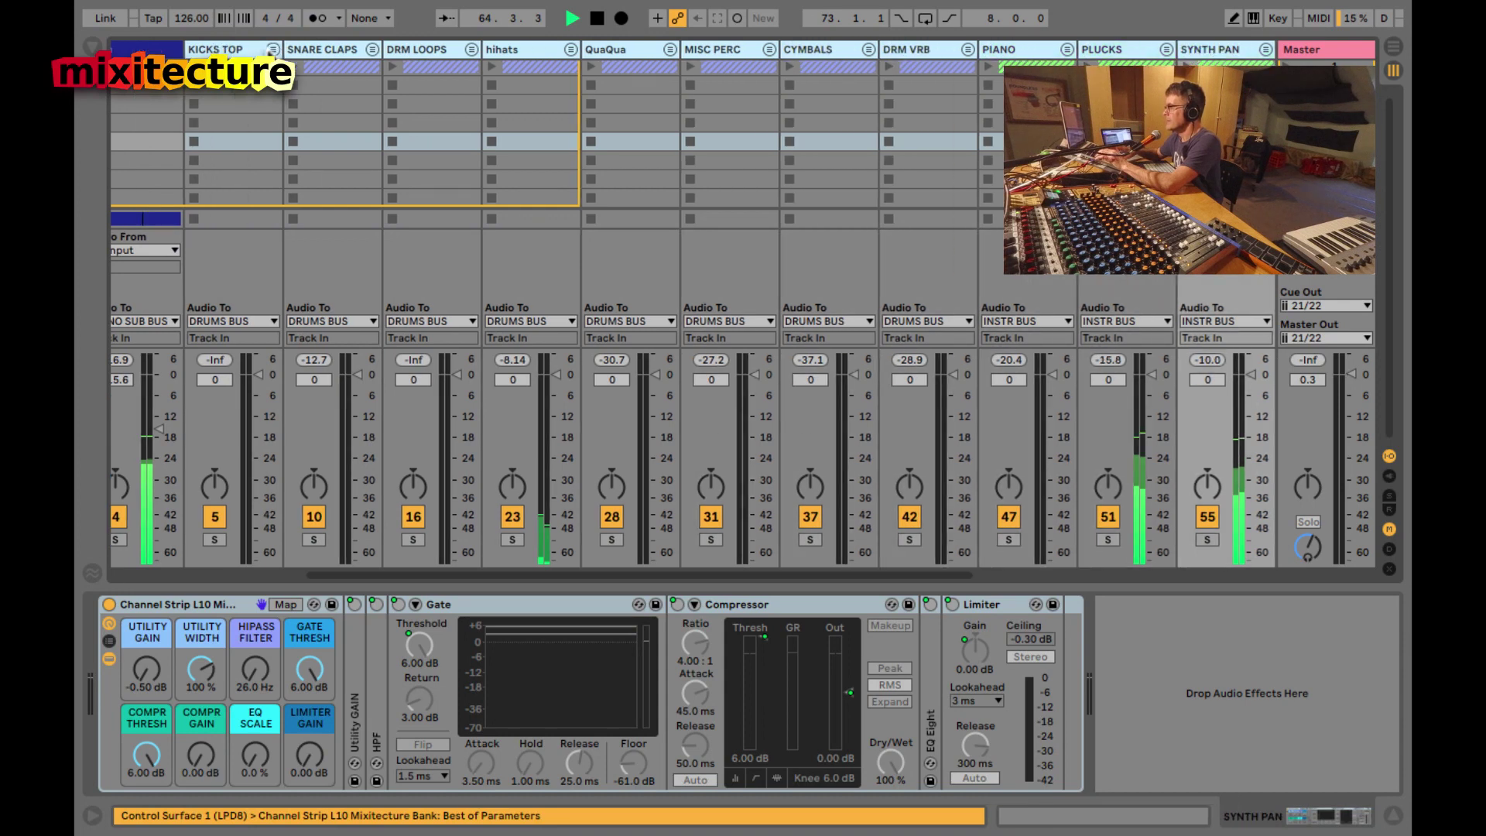
pyautogui.click(248, 159)
# - Activate the four tracks inside the KICKS TOP group, Top Kick through mossykick1, and fold the group again
pyautogui.hscroll(-3, 247, 156)
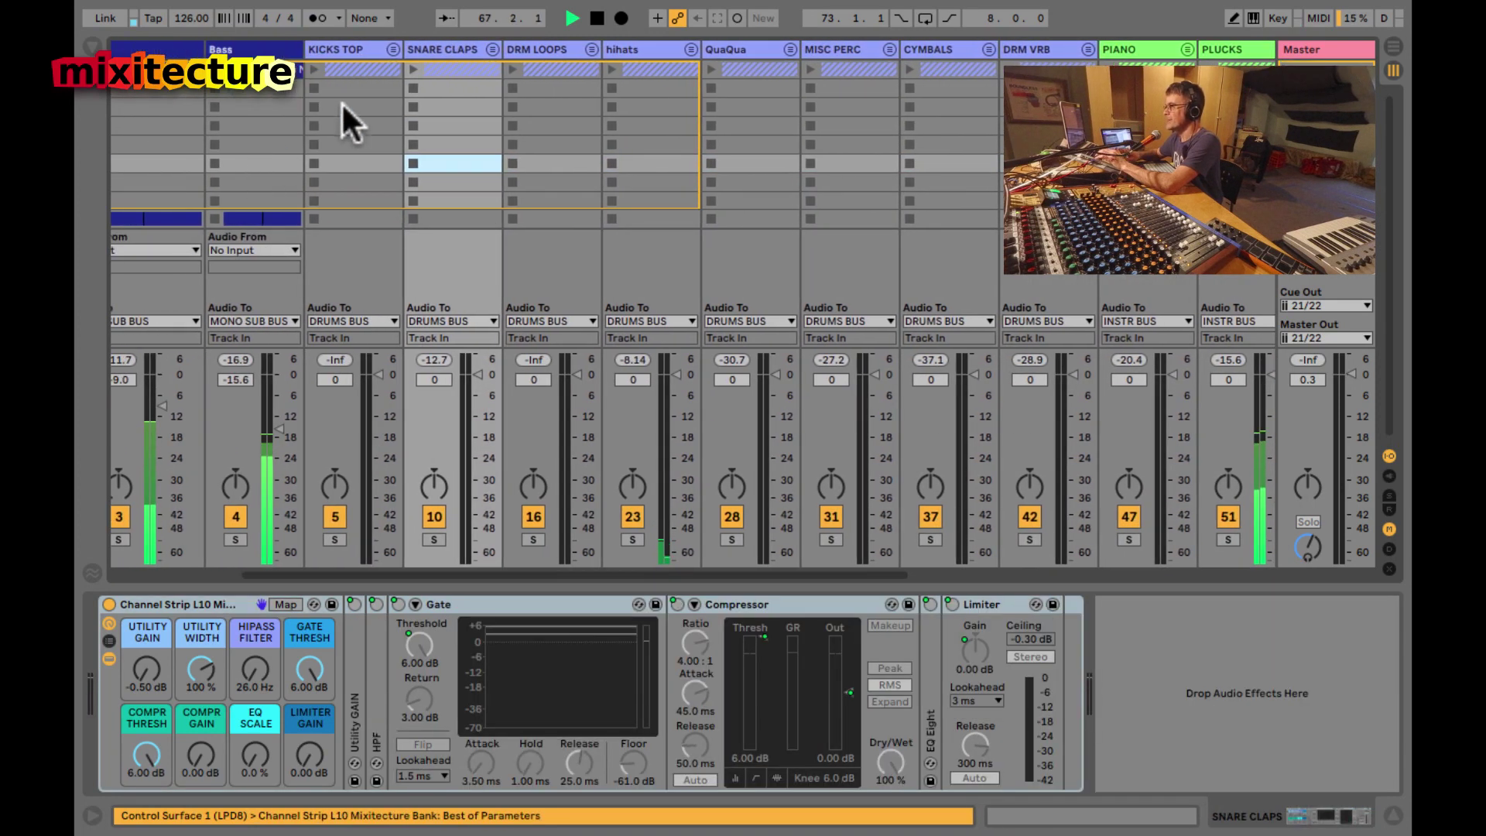
pyautogui.click(389, 49)
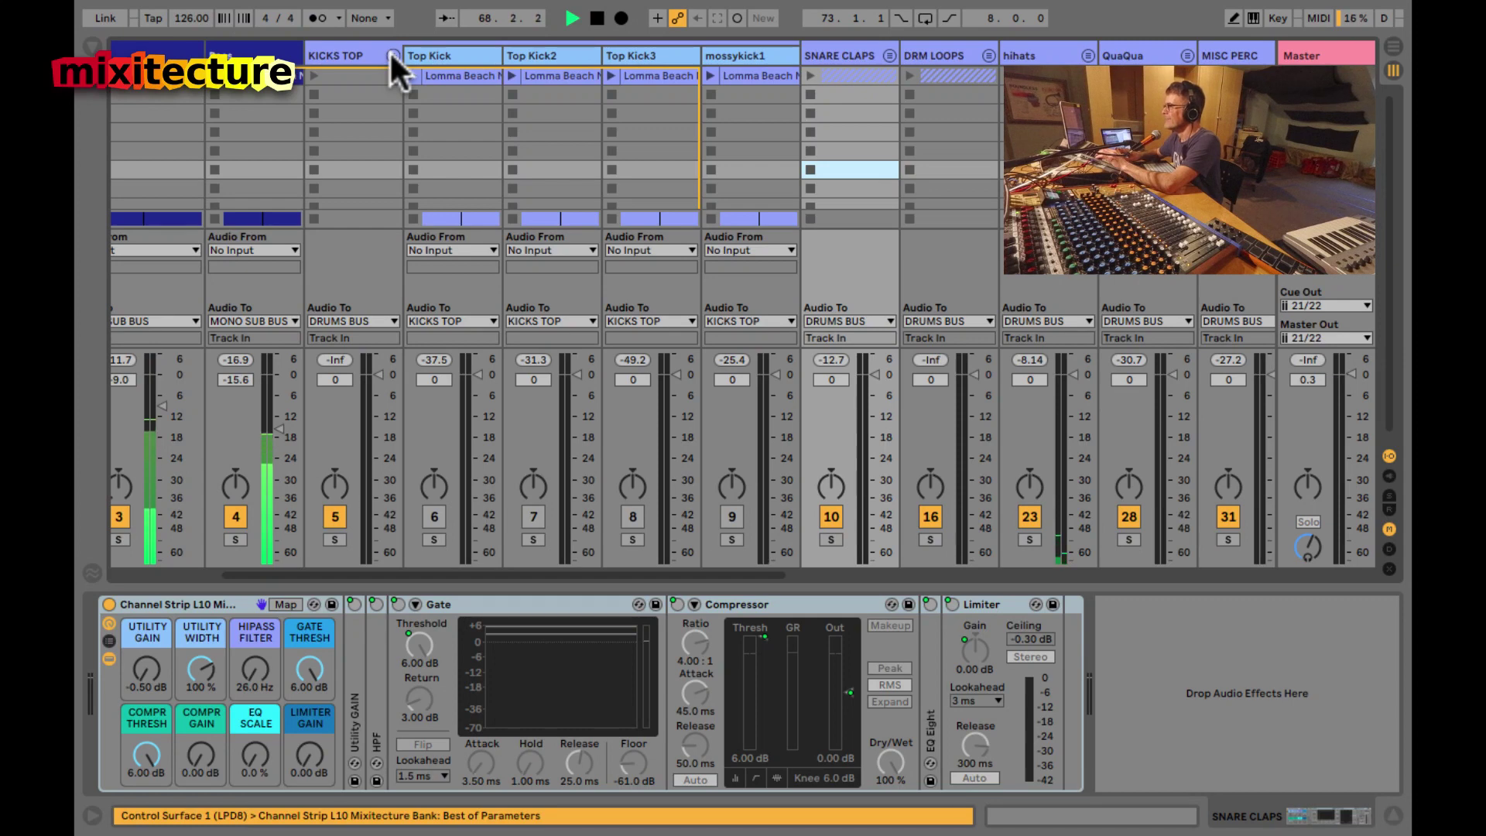
pyautogui.click(389, 49)
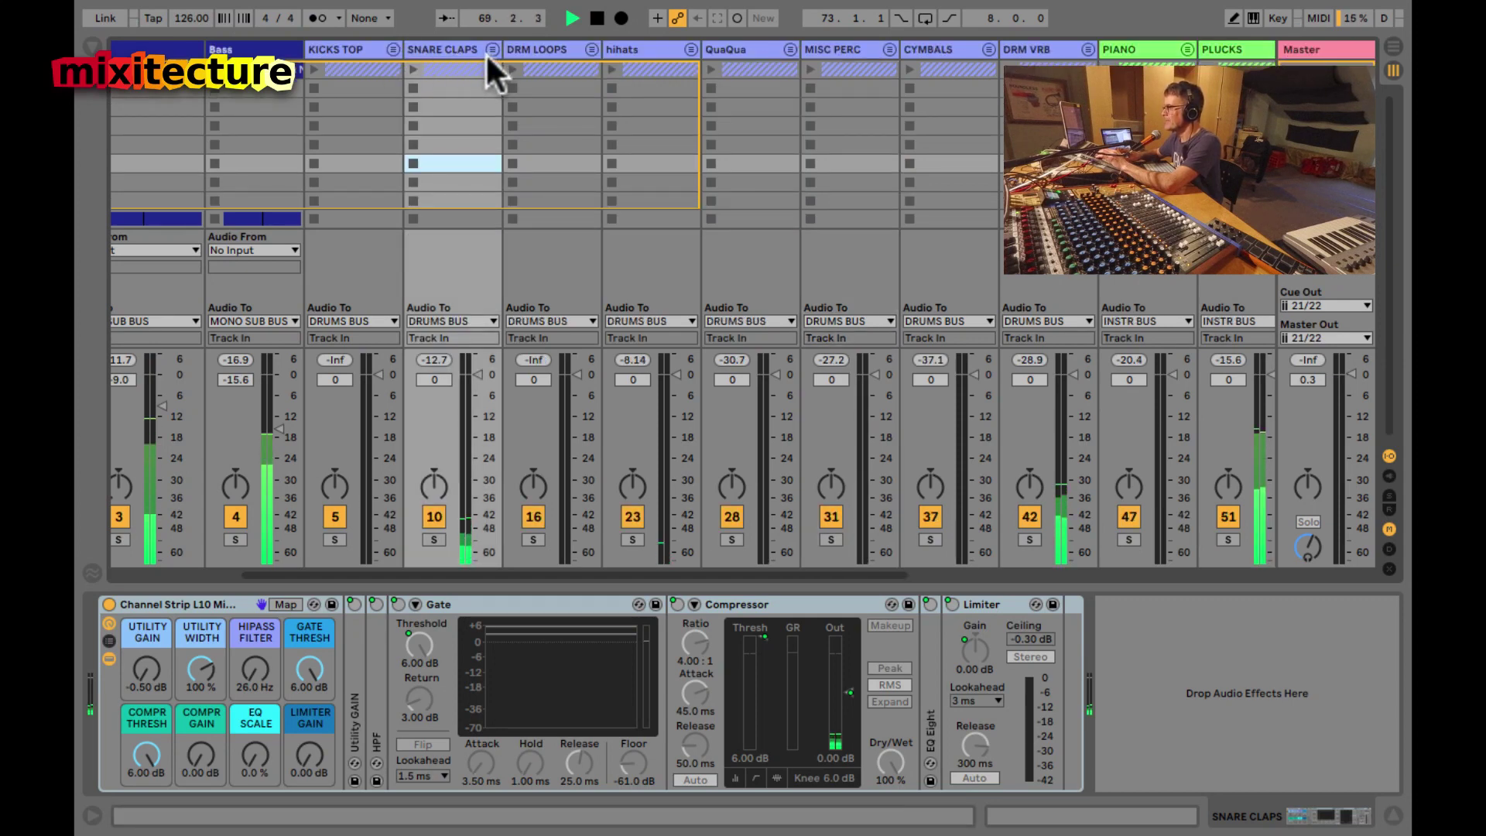
pyautogui.click(389, 48)
pyautogui.click(461, 53)
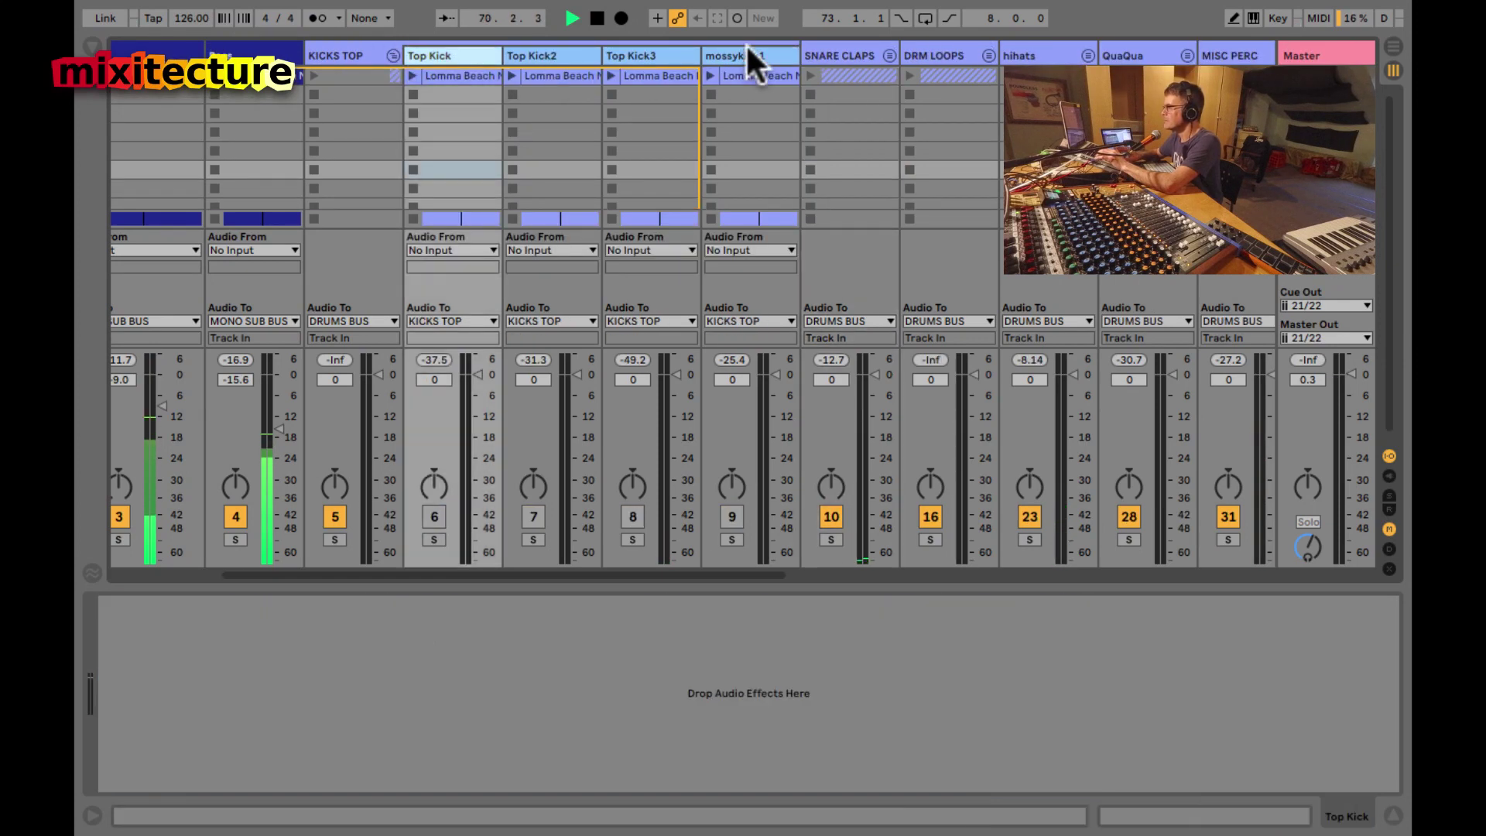
pyautogui.click(749, 52)
pyautogui.click(727, 516)
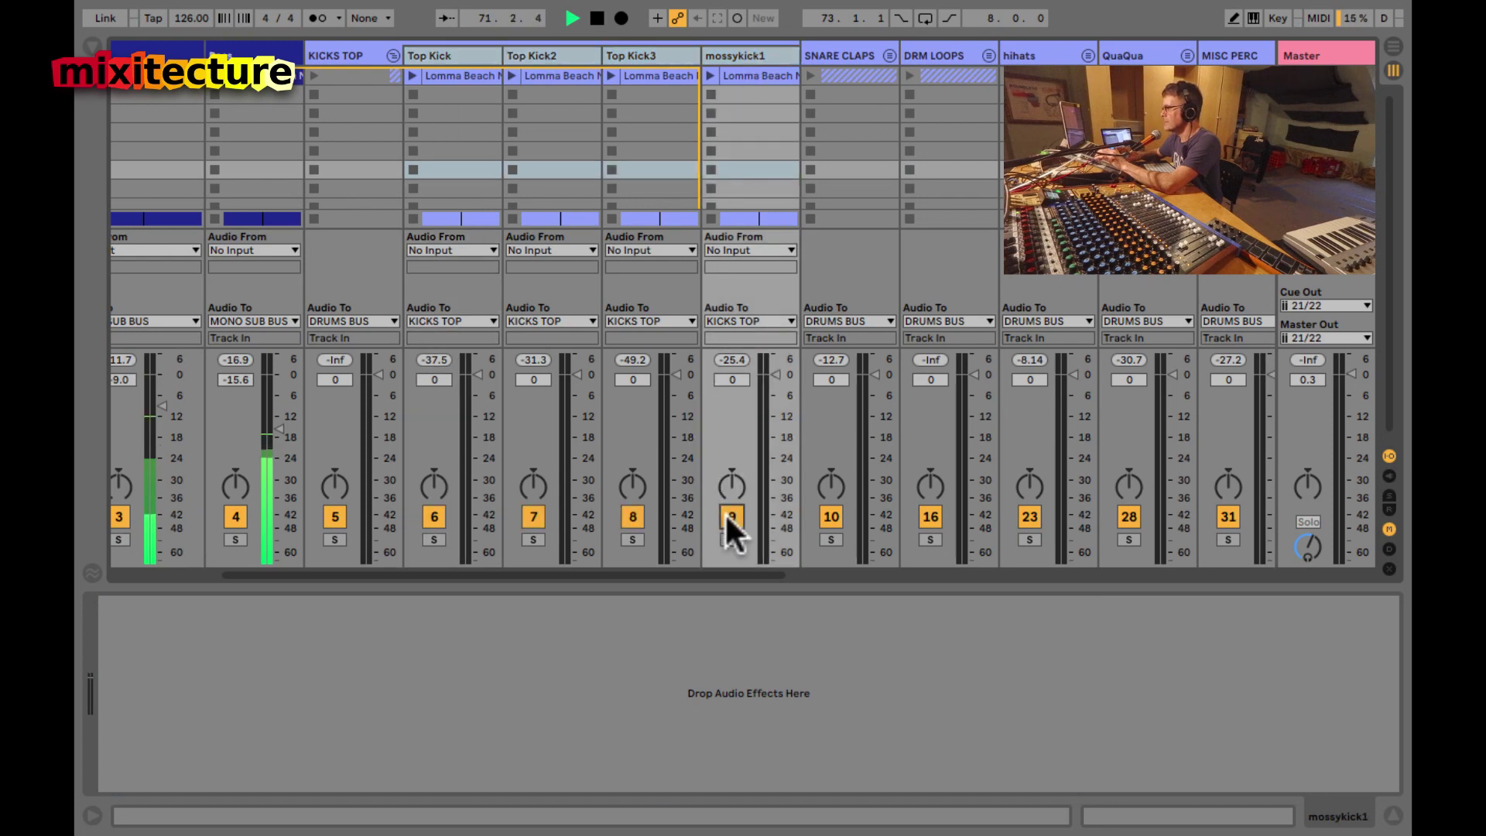
pyautogui.click(421, 54)
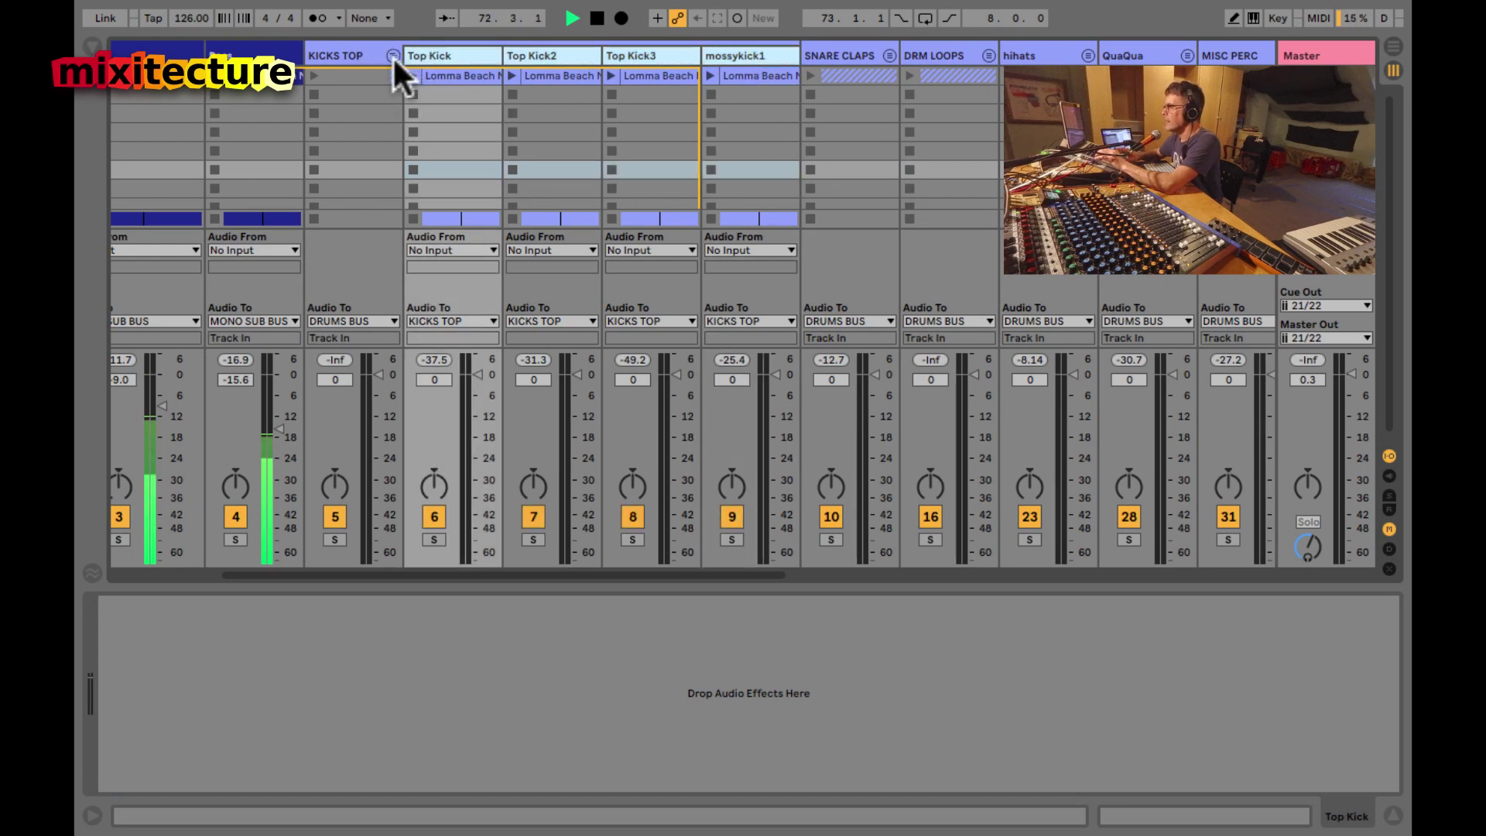
pyautogui.click(393, 56)
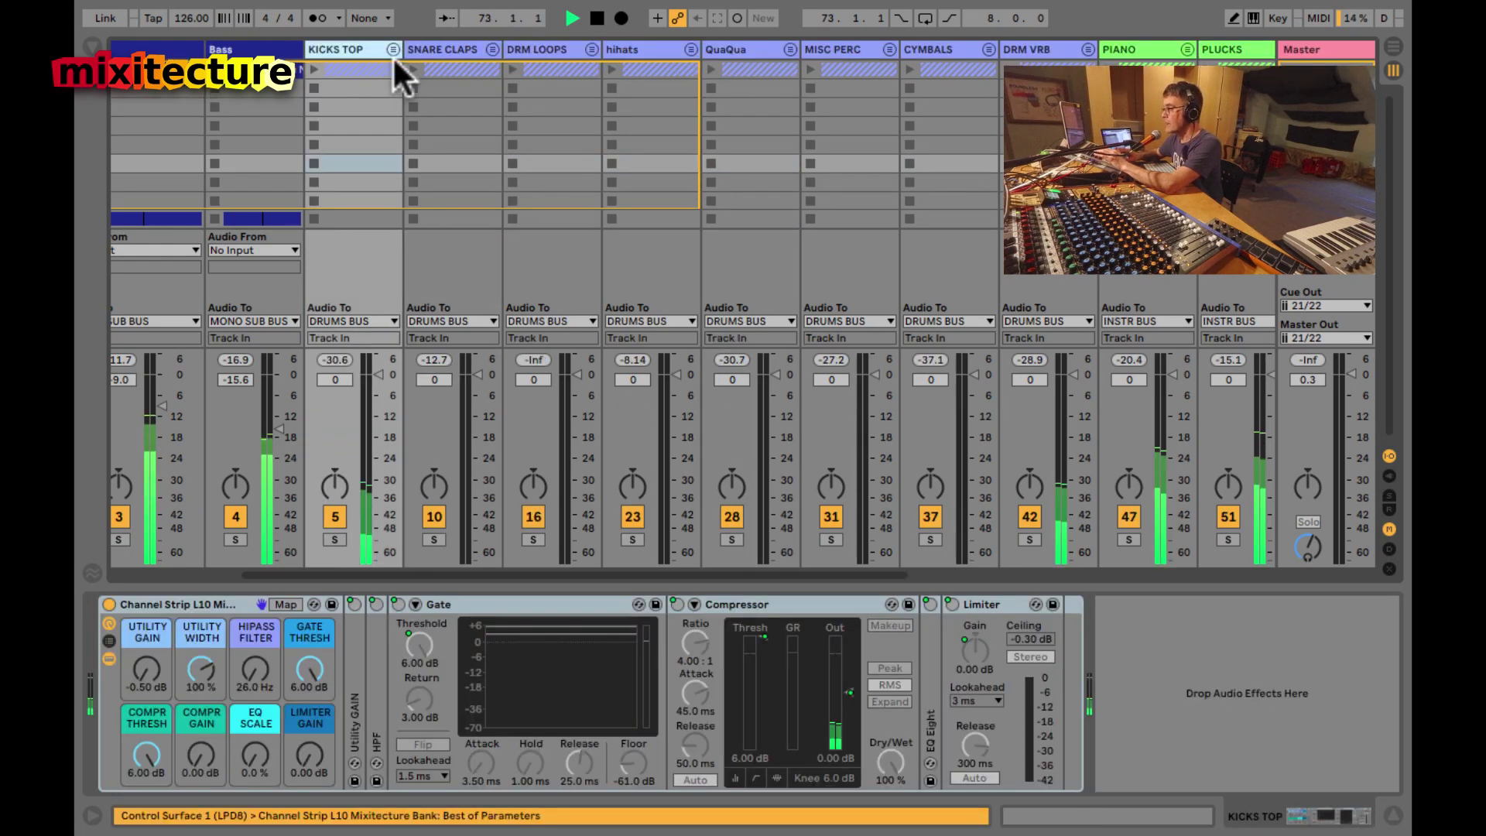
# - Unfold the SNARE CLAPS group and audition it briefly in solo
pyautogui.click(491, 47)
pyautogui.click(433, 538)
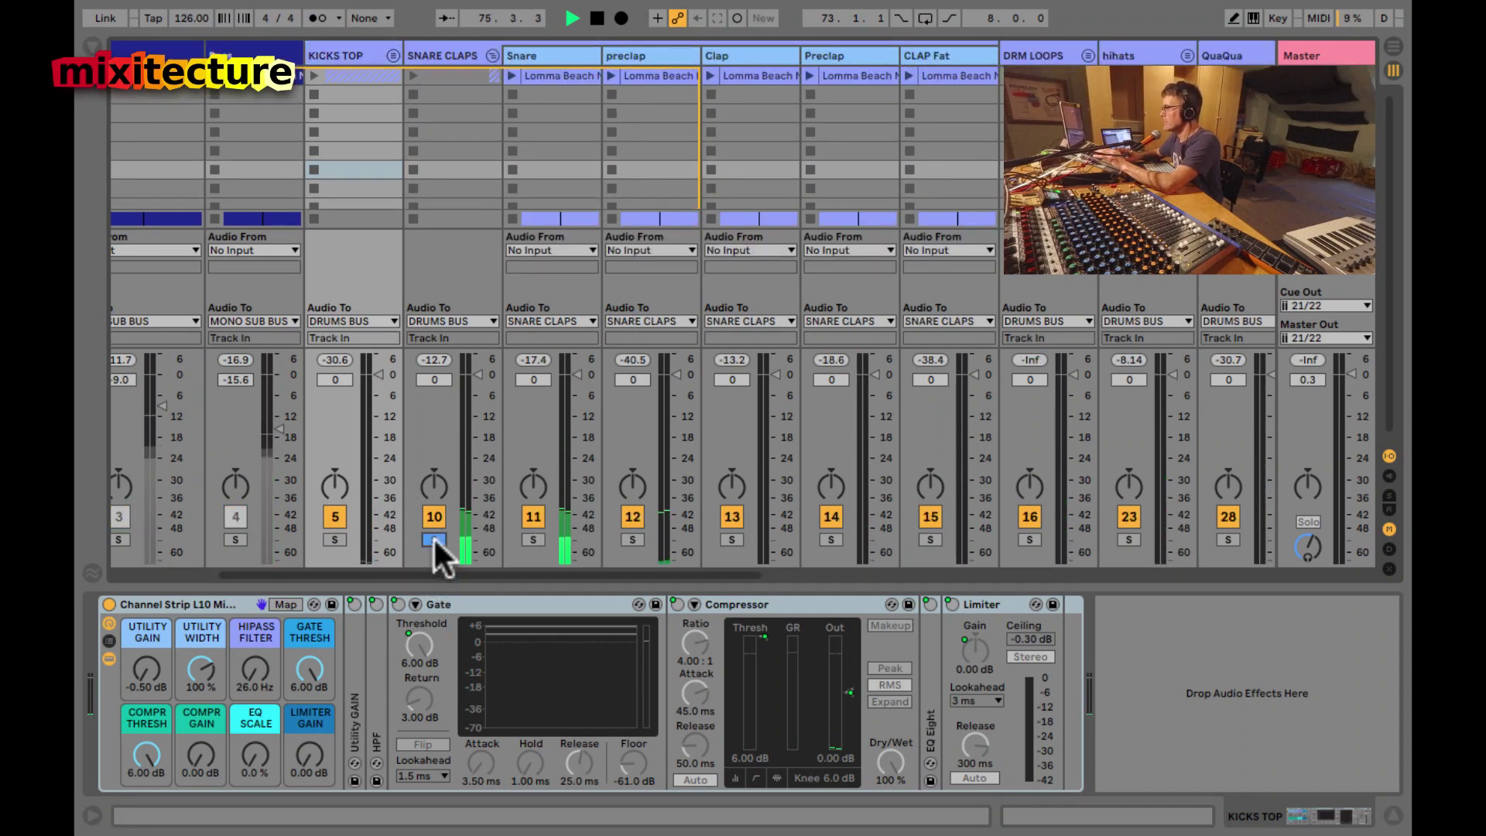
pyautogui.click(434, 538)
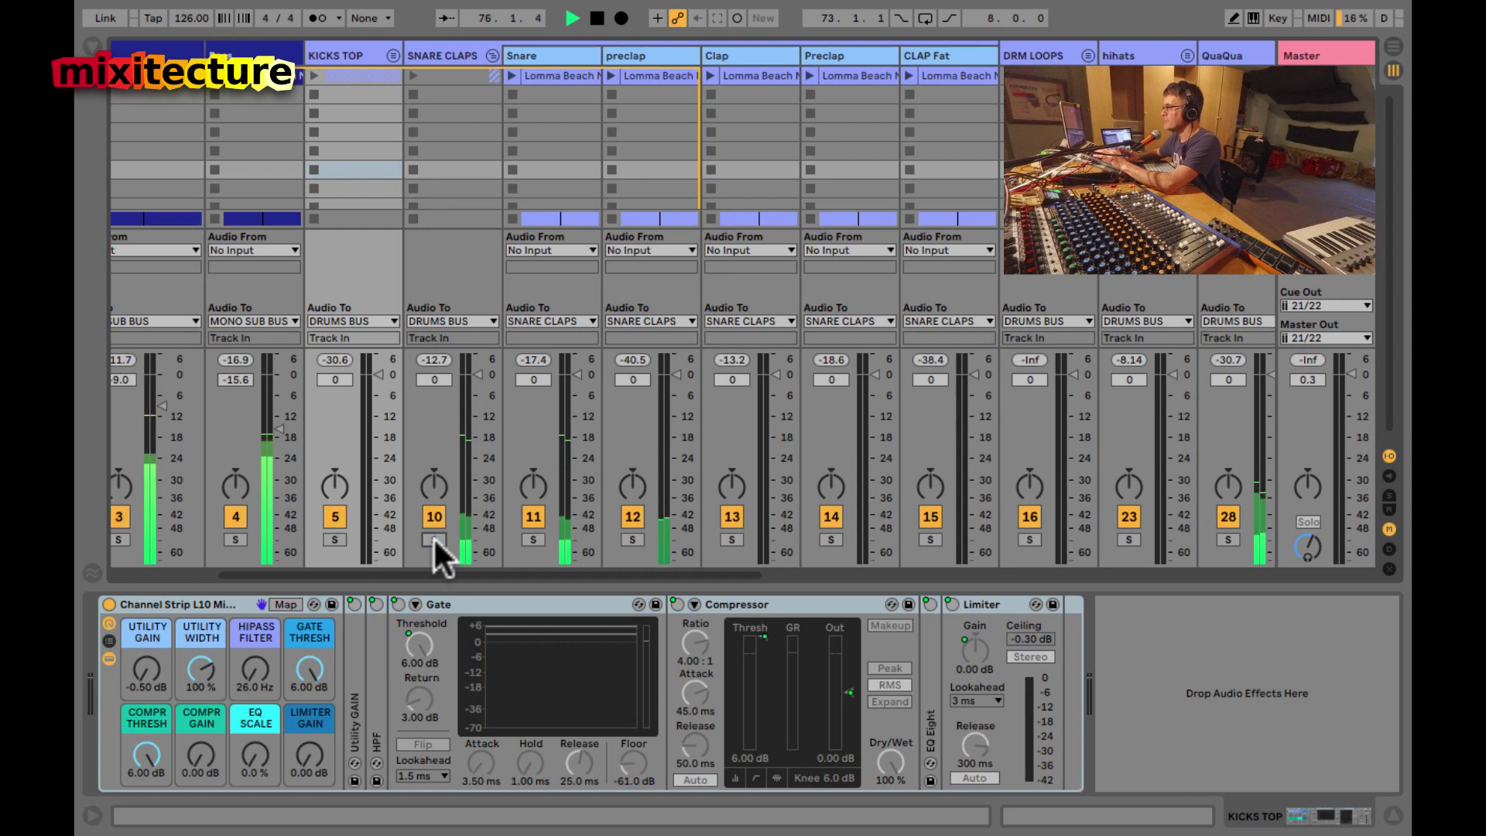
# - Audition the KICKS TOP group in solo, check its inner tracks, and fold the KICKS TOP and SNARE CLAPS groups
pyautogui.click(334, 538)
pyautogui.click(393, 56)
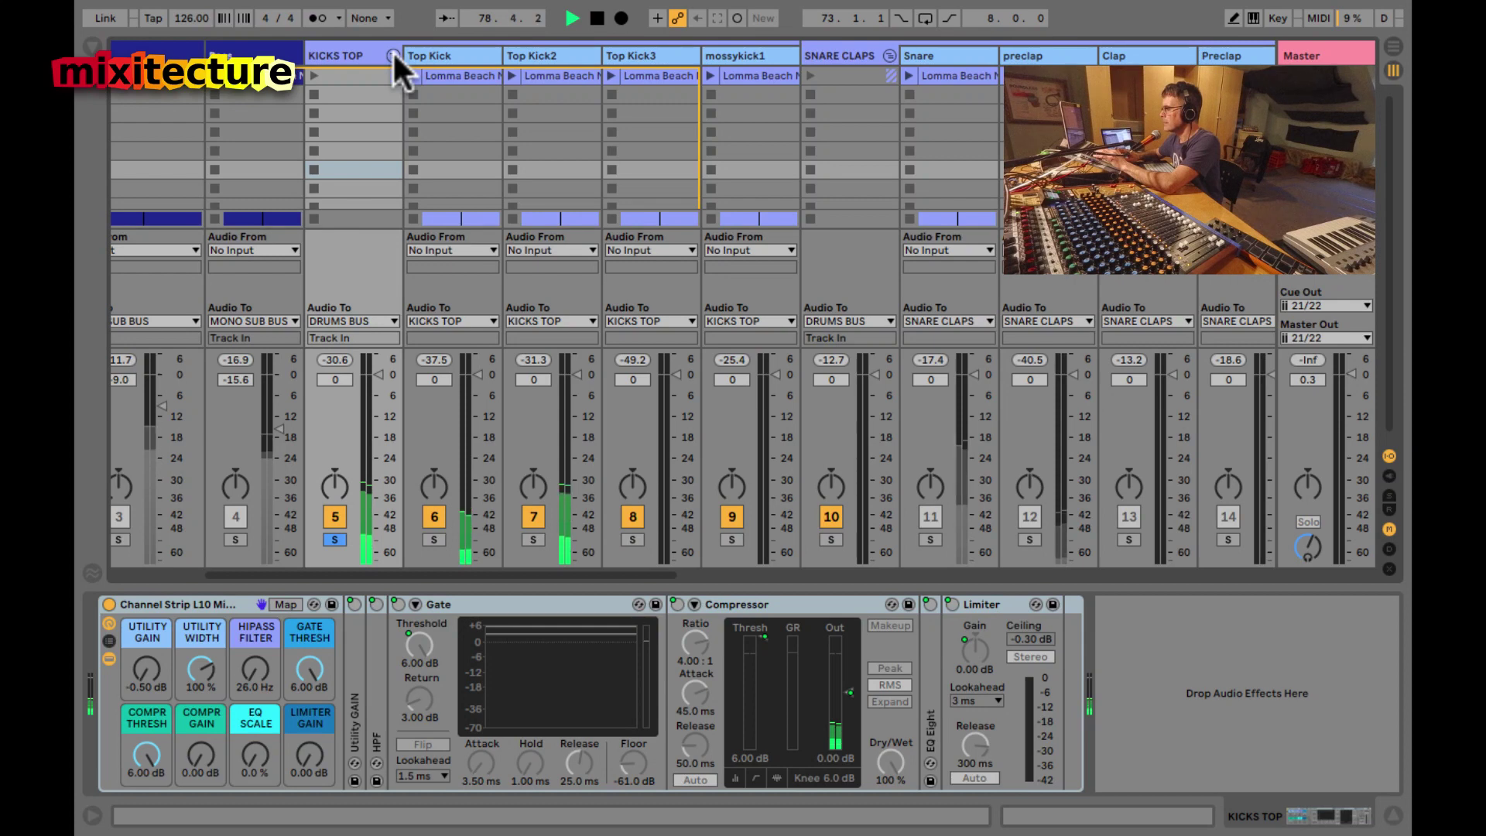
pyautogui.click(393, 54)
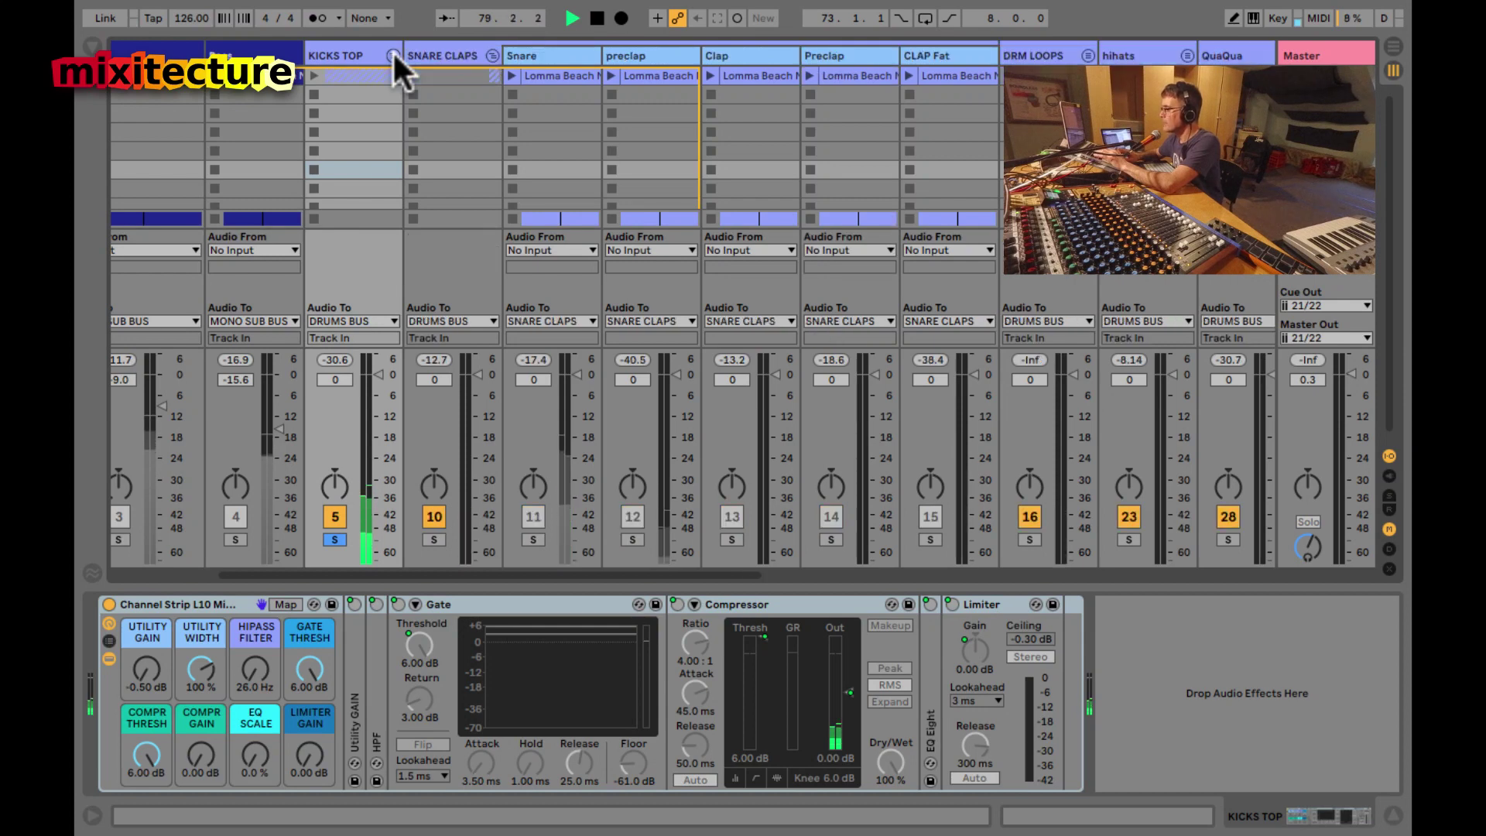
pyautogui.click(335, 539)
pyautogui.click(492, 56)
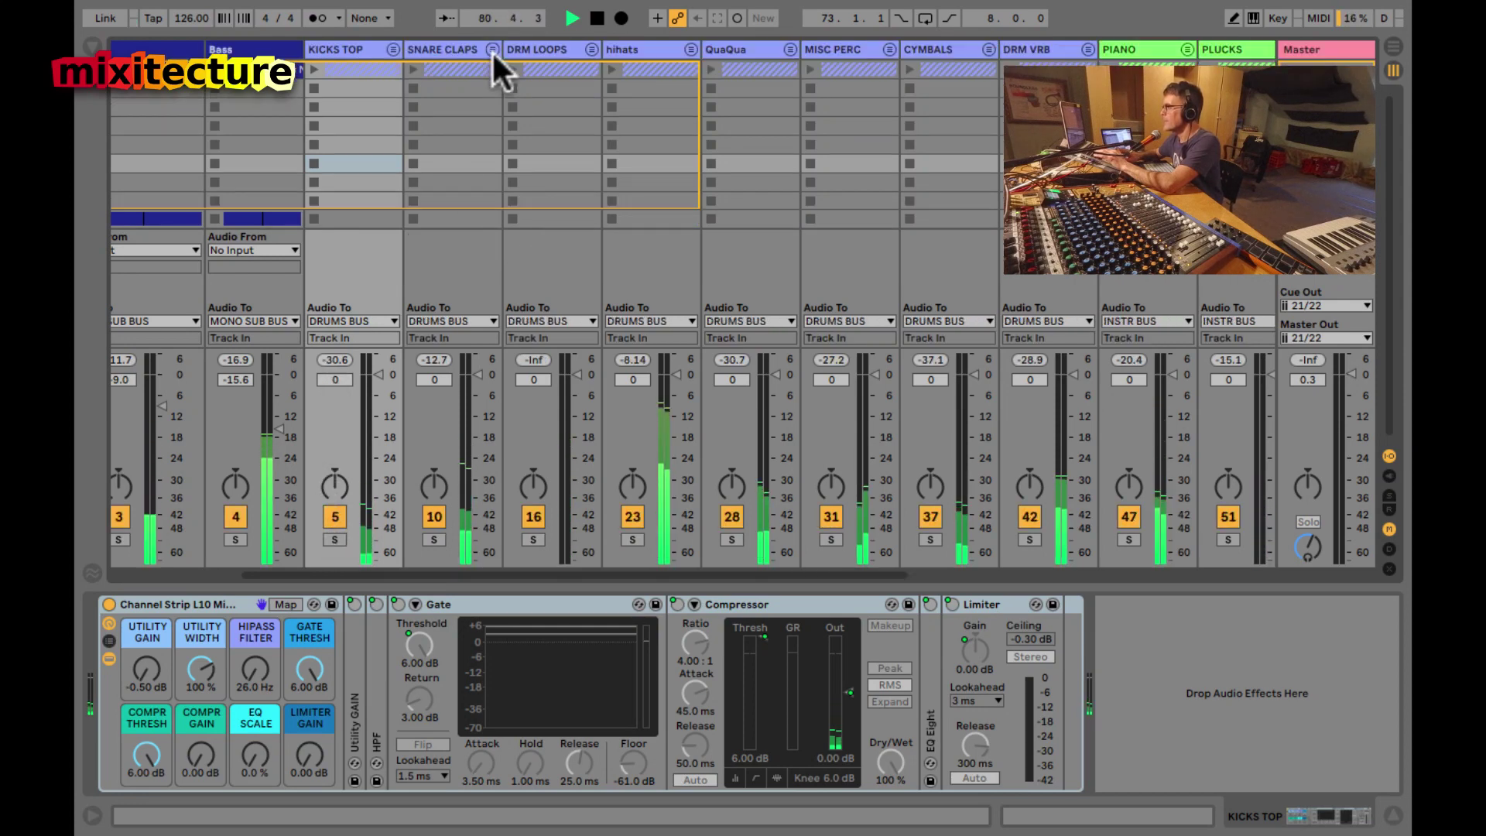
# - Solo and unfold the DRM LOOPS group, and activate its tracks from Loop LR through Loop Drive
pyautogui.click(529, 538)
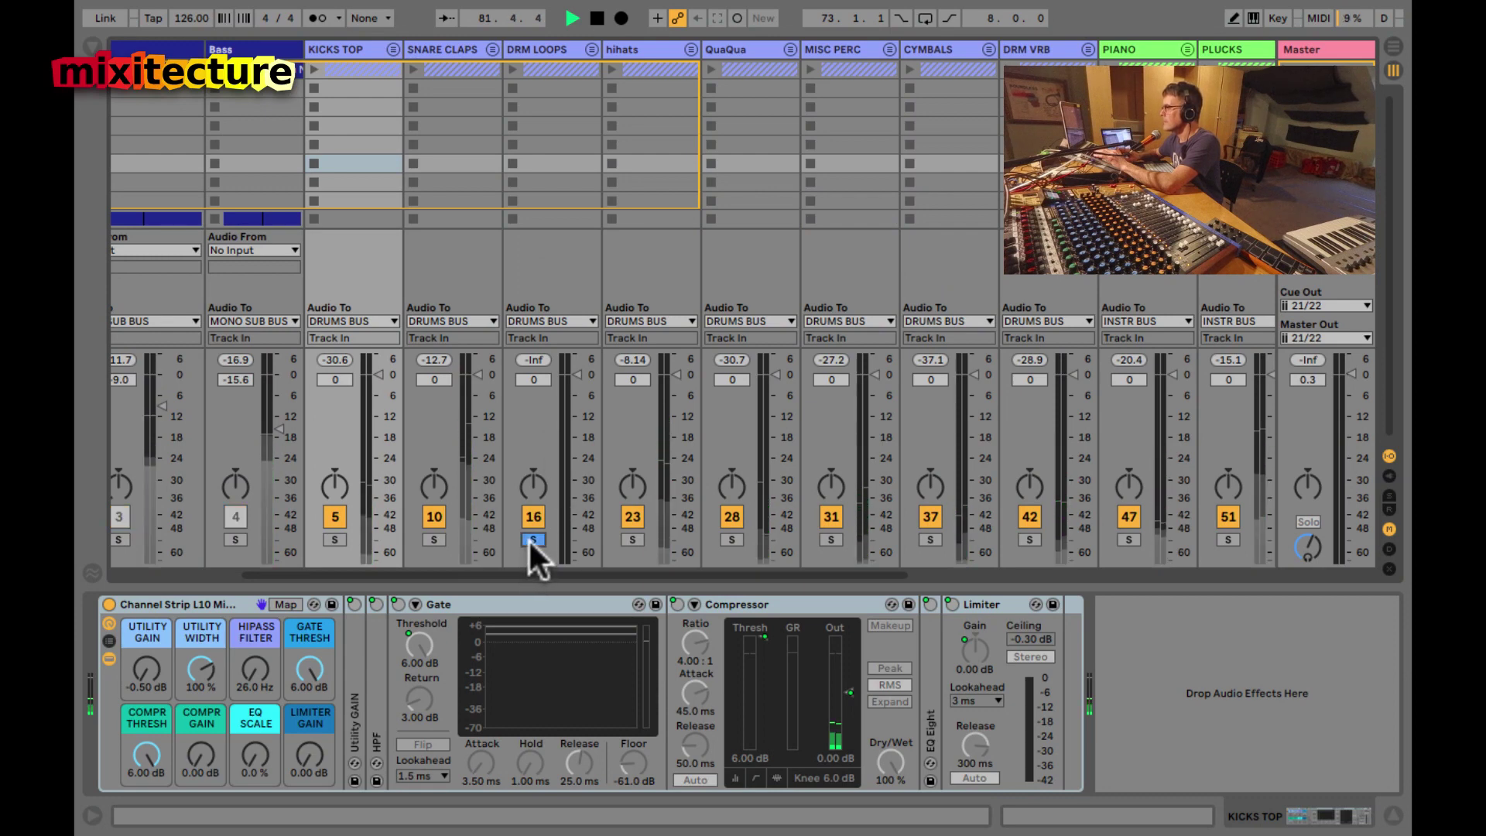
pyautogui.click(592, 50)
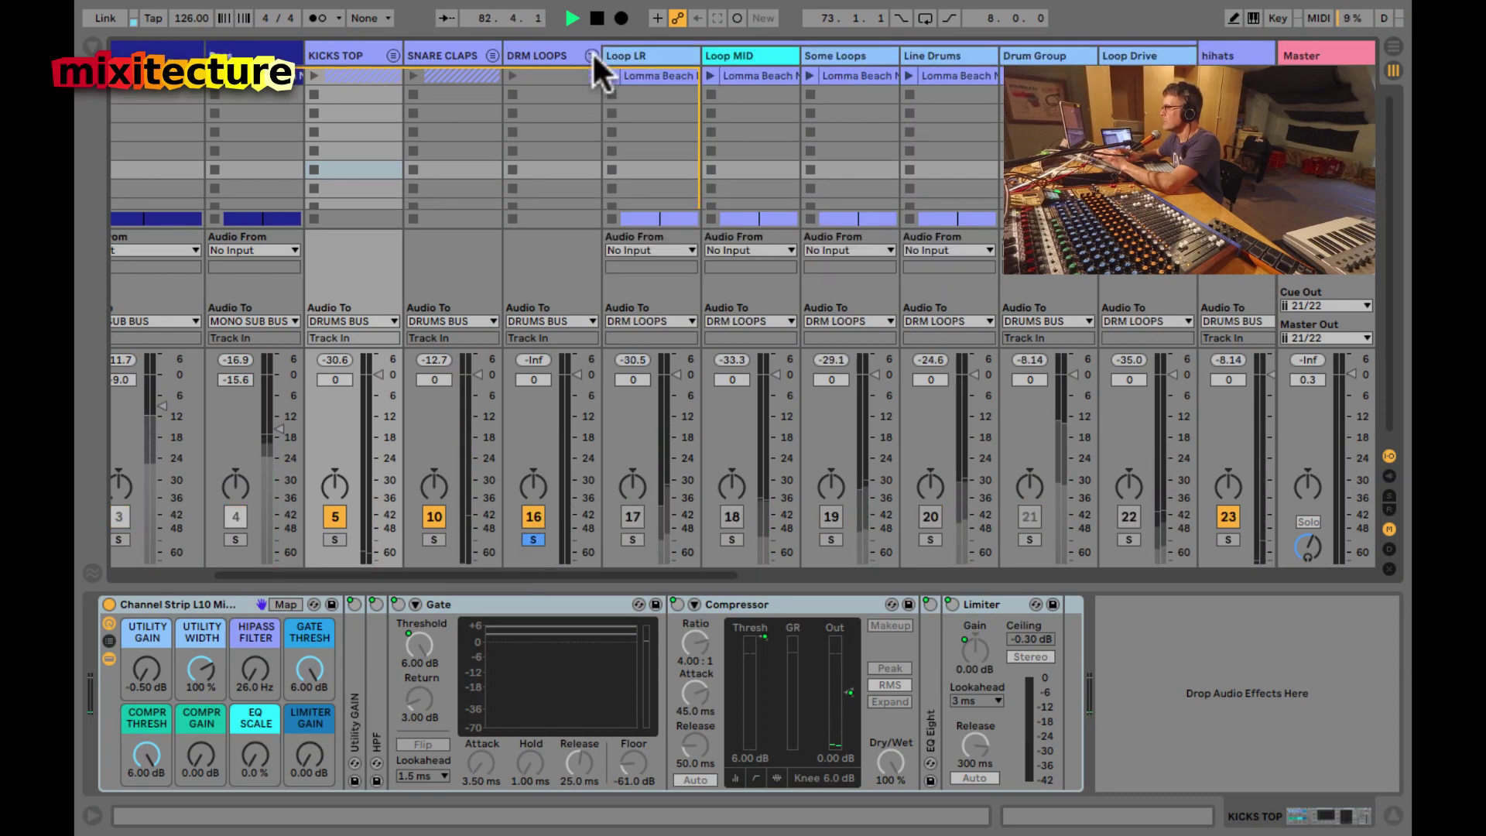
pyautogui.click(634, 58)
pyautogui.hscroll(2, 634, 51)
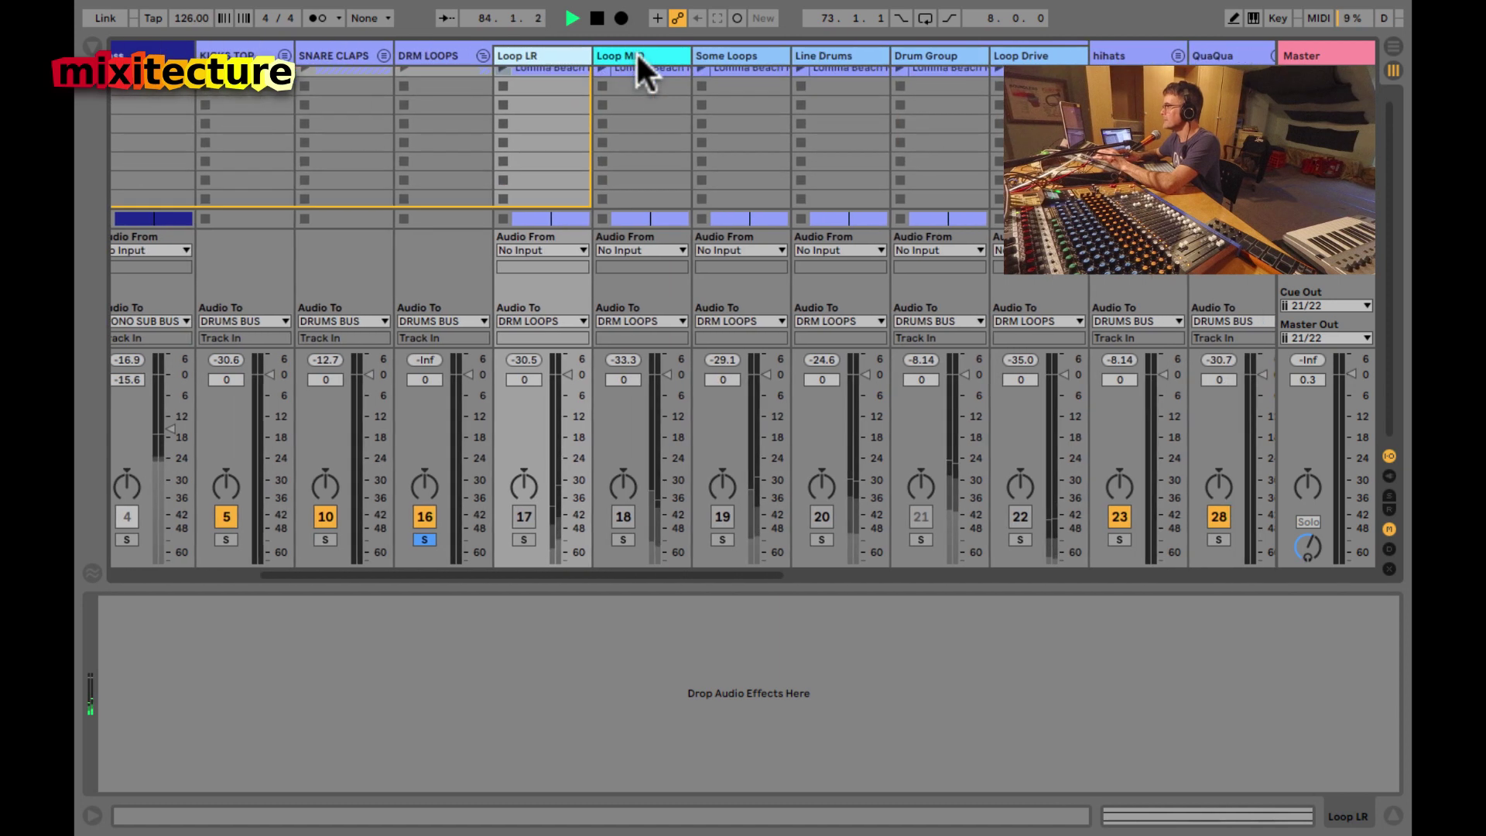
pyautogui.click(1029, 59)
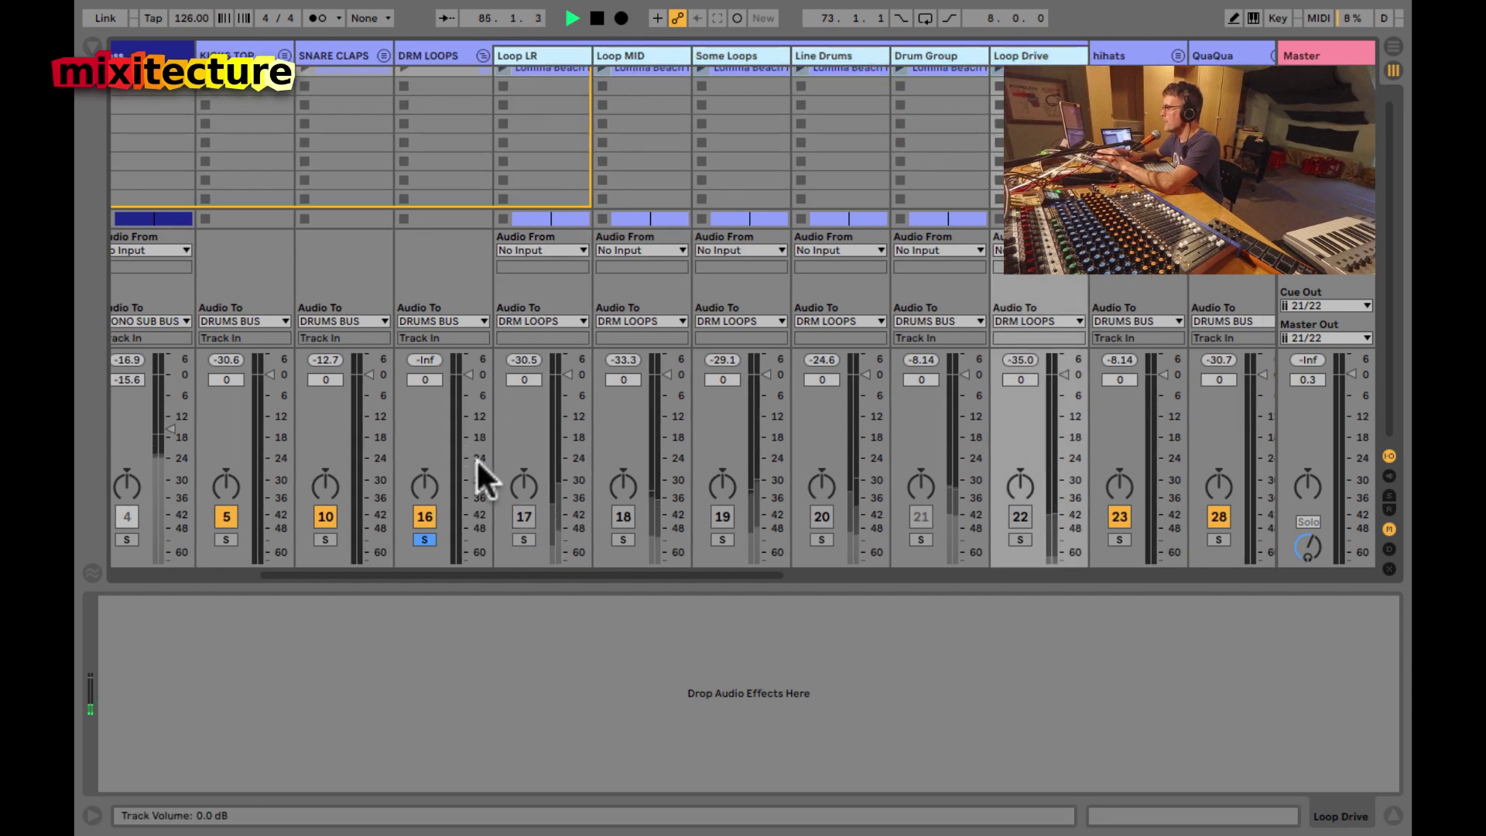
pyautogui.click(524, 516)
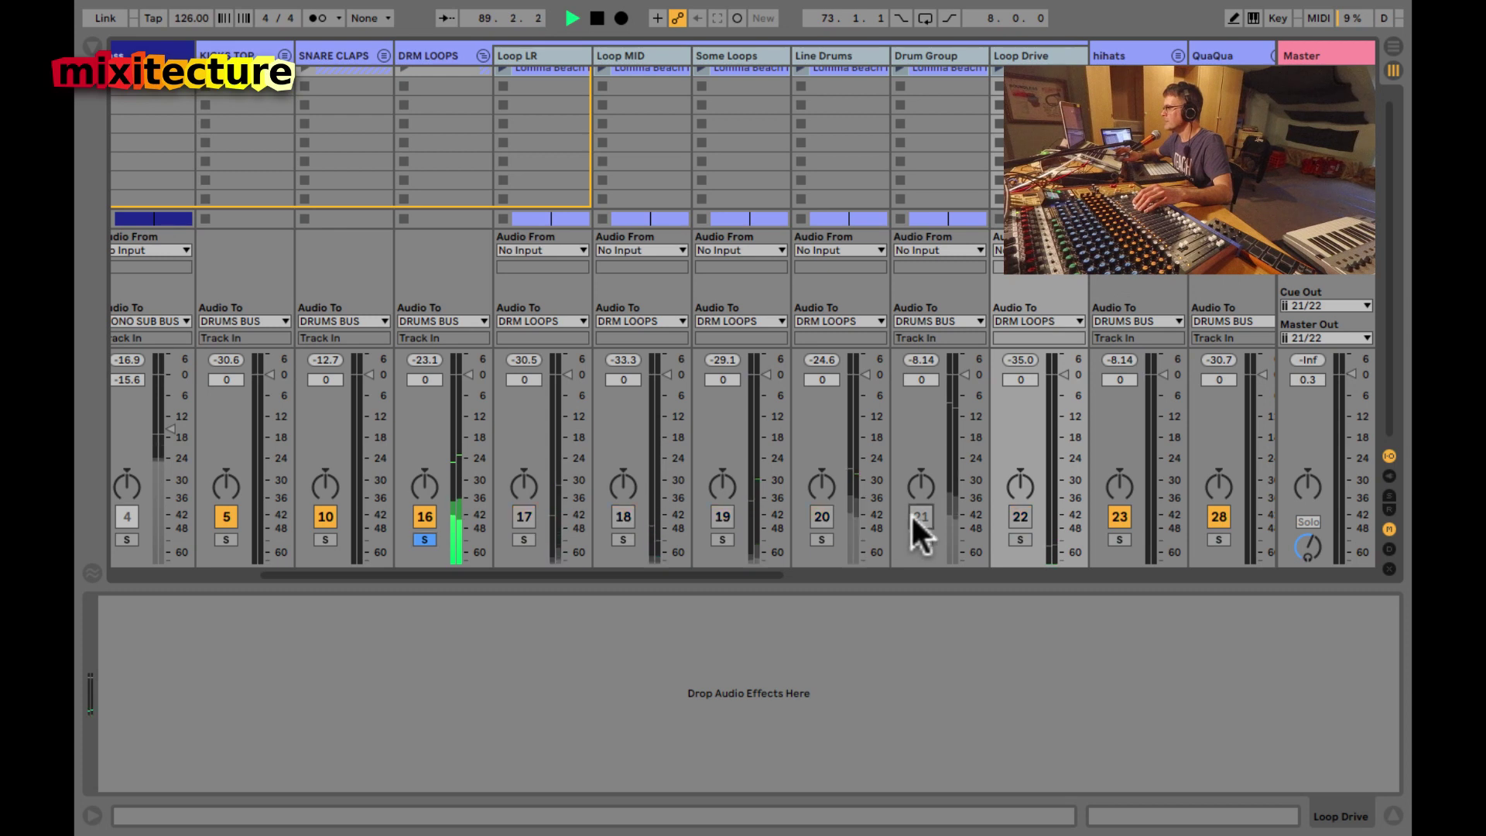
# - Route the Drum Group track's audio output to DRM LOOPS
pyautogui.click(940, 123)
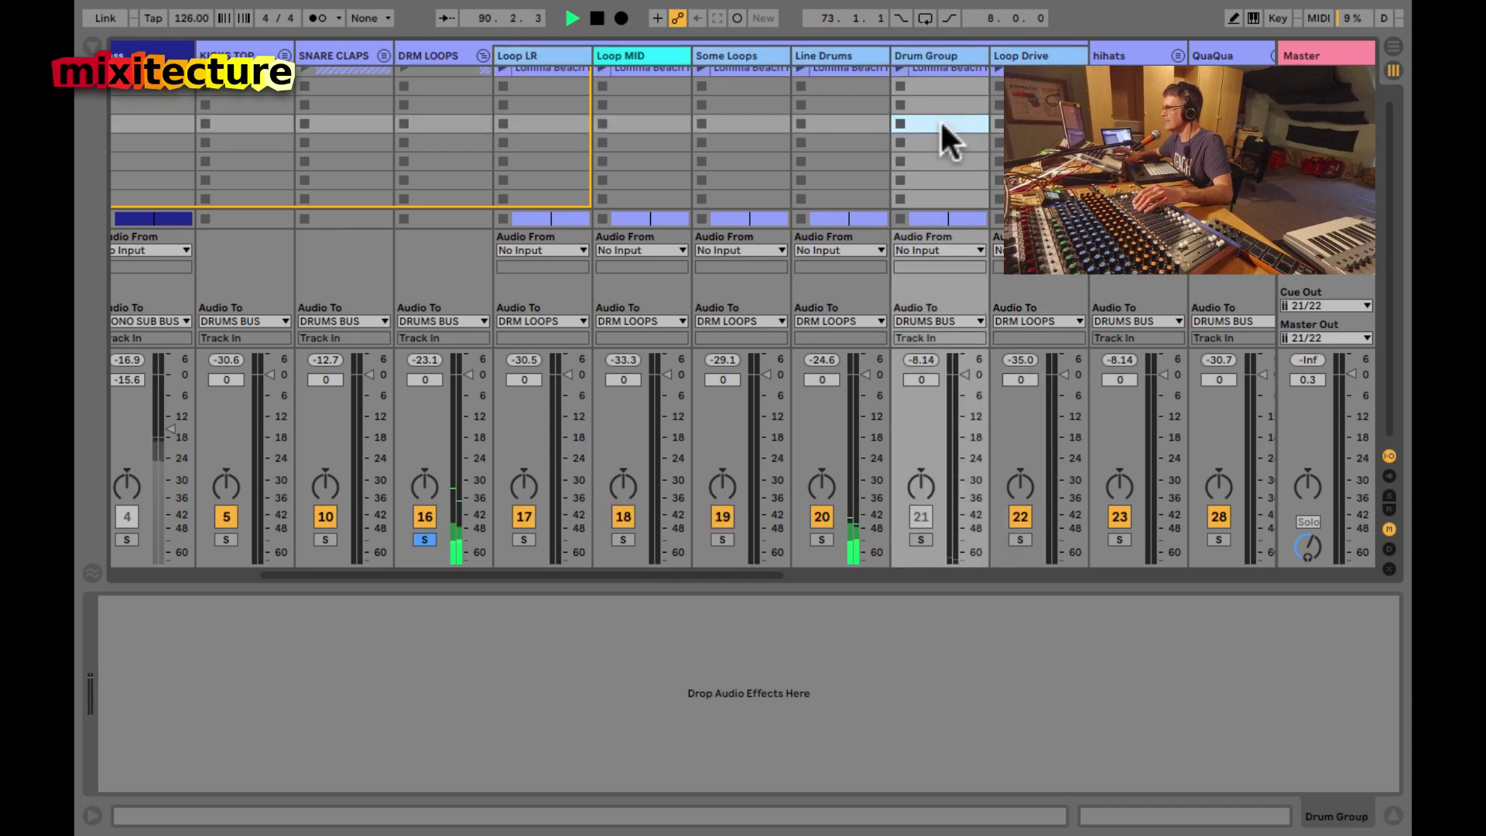
pyautogui.click(917, 510)
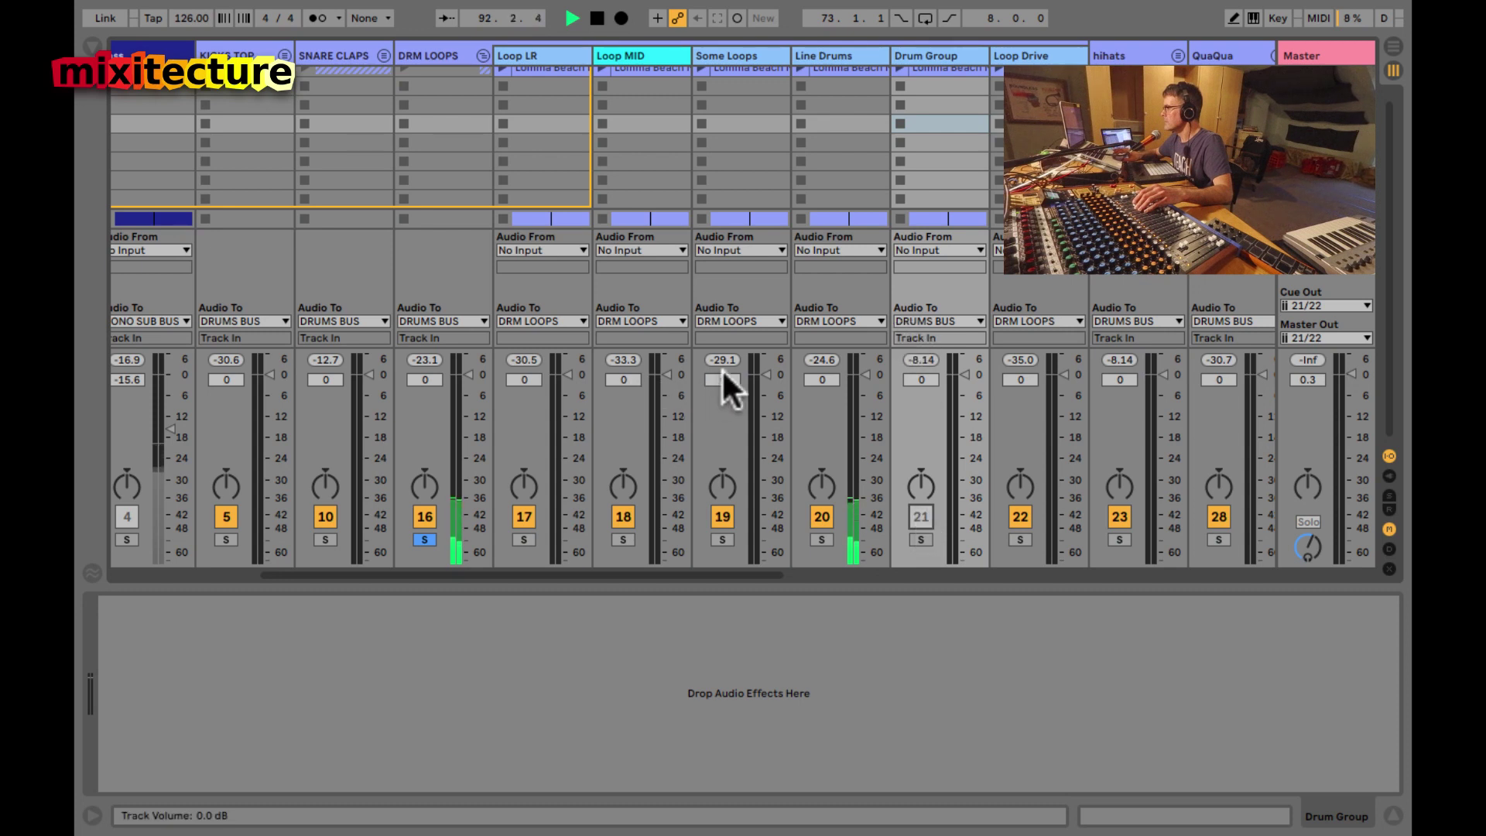
pyautogui.hscroll(3, 735, 360)
pyautogui.click(786, 320)
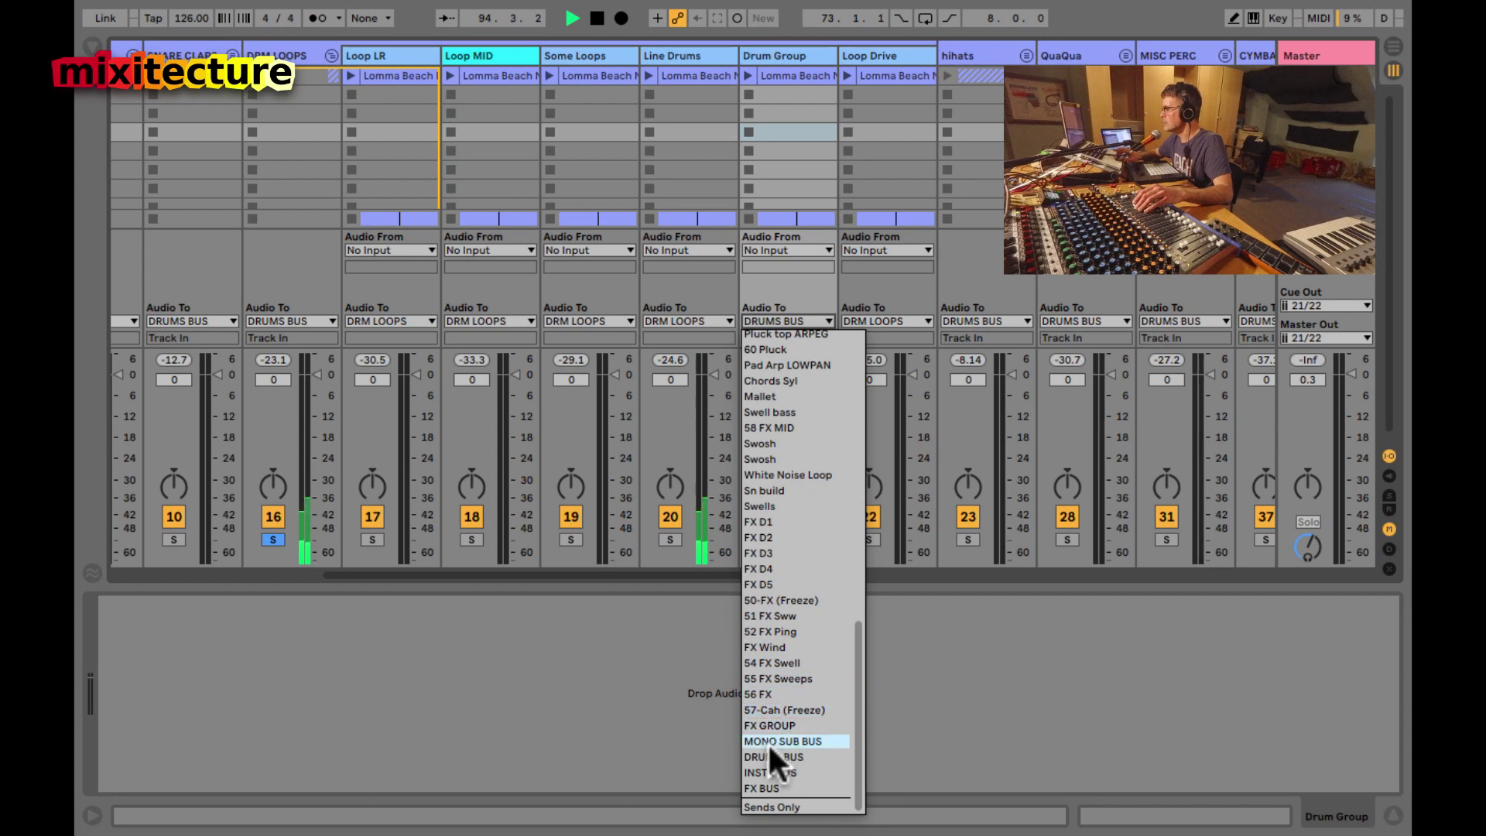
pyautogui.scroll(10, 777, 511)
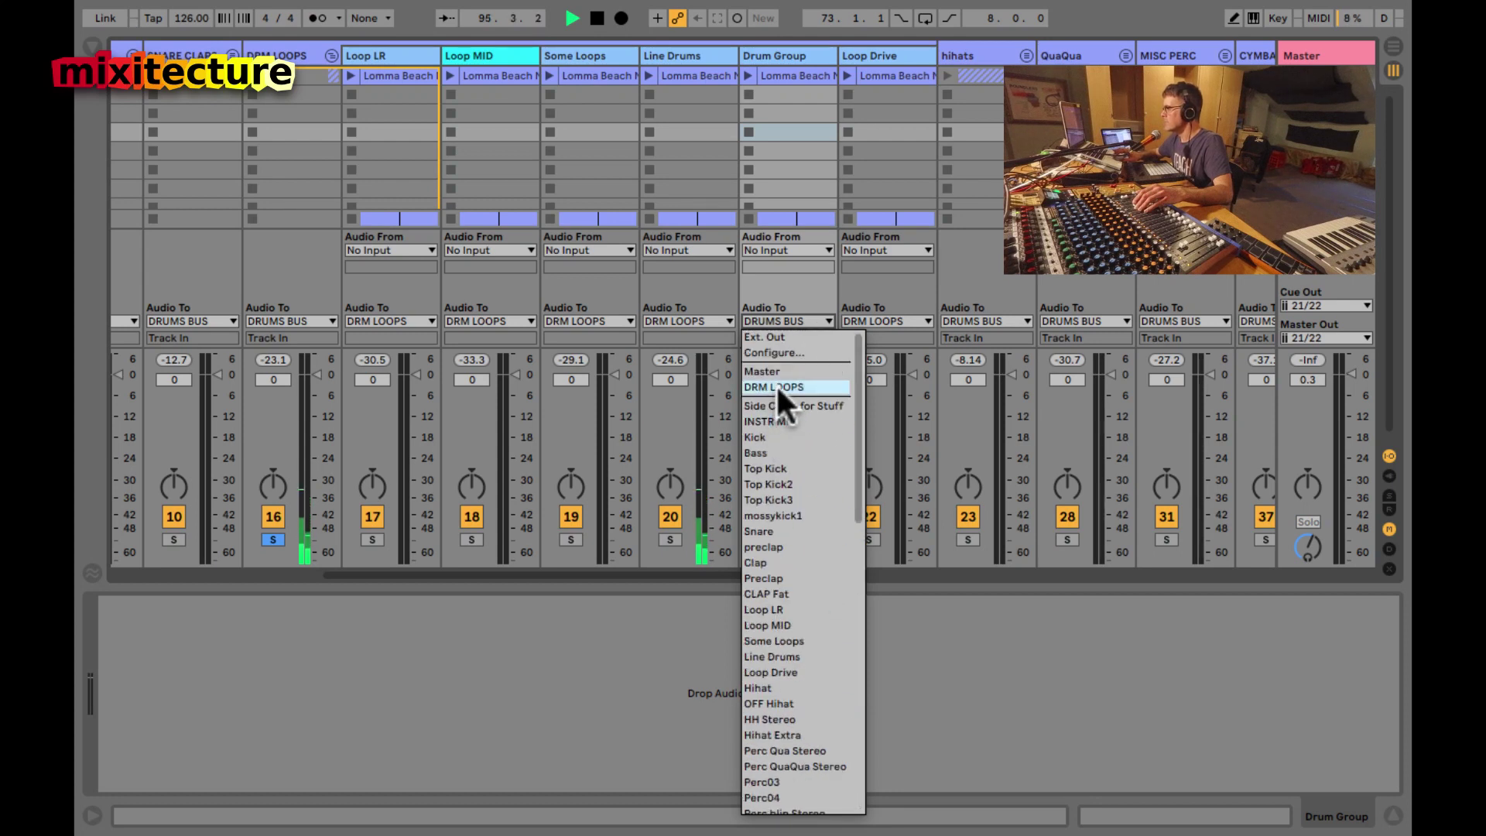
pyautogui.click(776, 386)
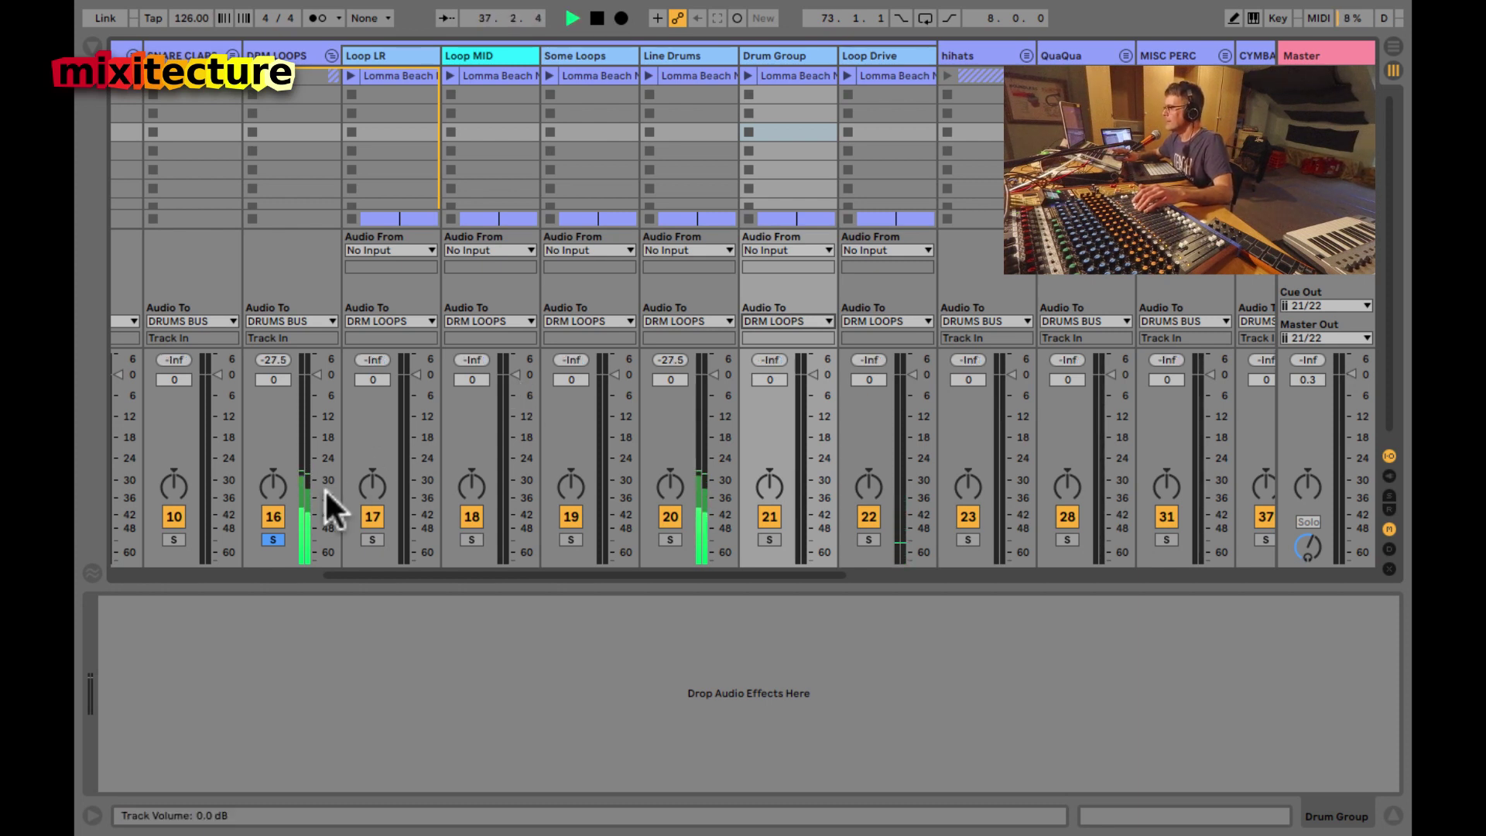
# - Unsolo and deactivate the DRM LOOPS group, and fold it
pyautogui.click(268, 537)
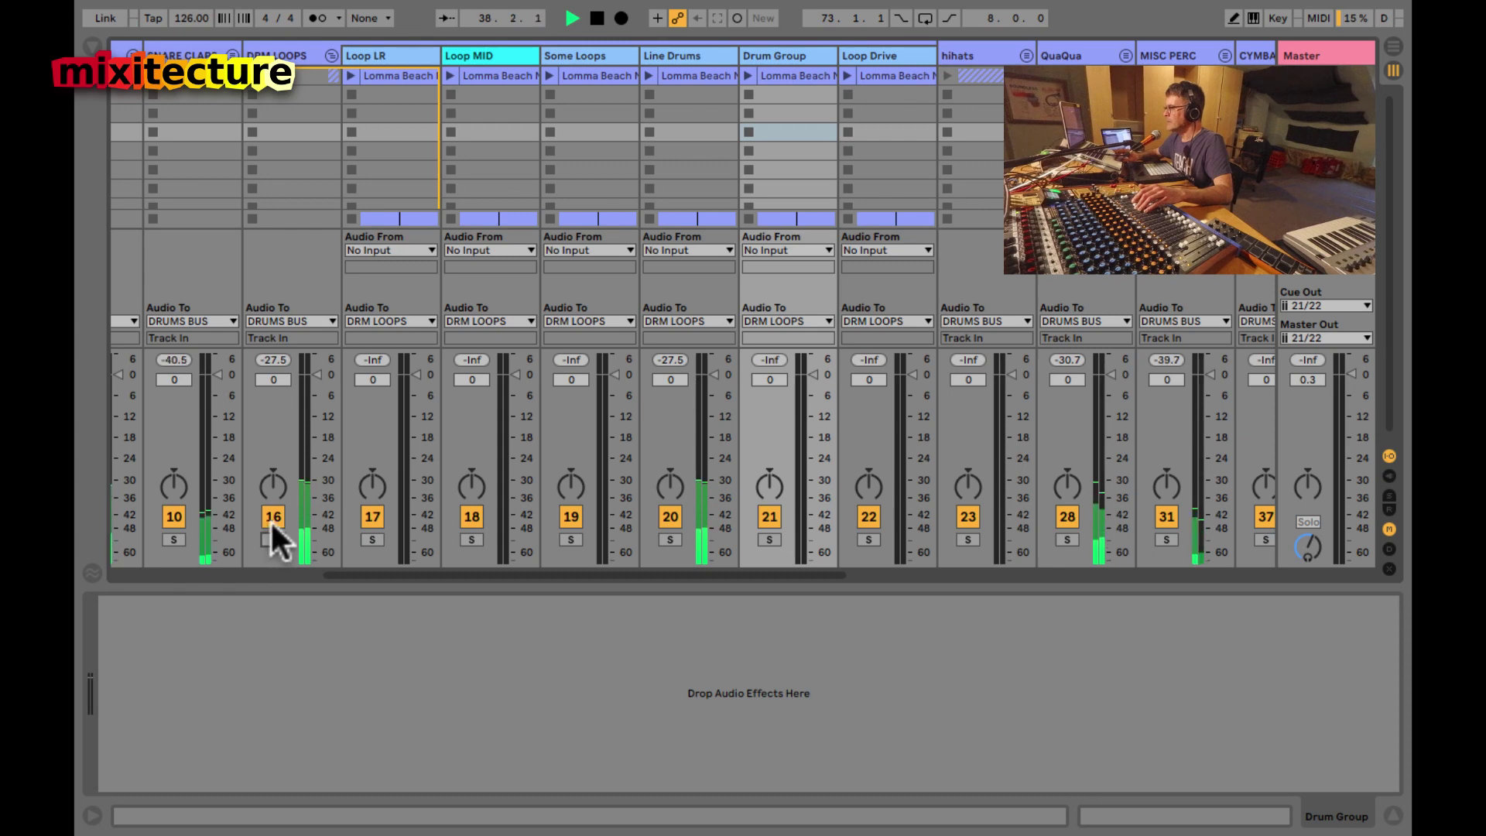
pyautogui.click(273, 517)
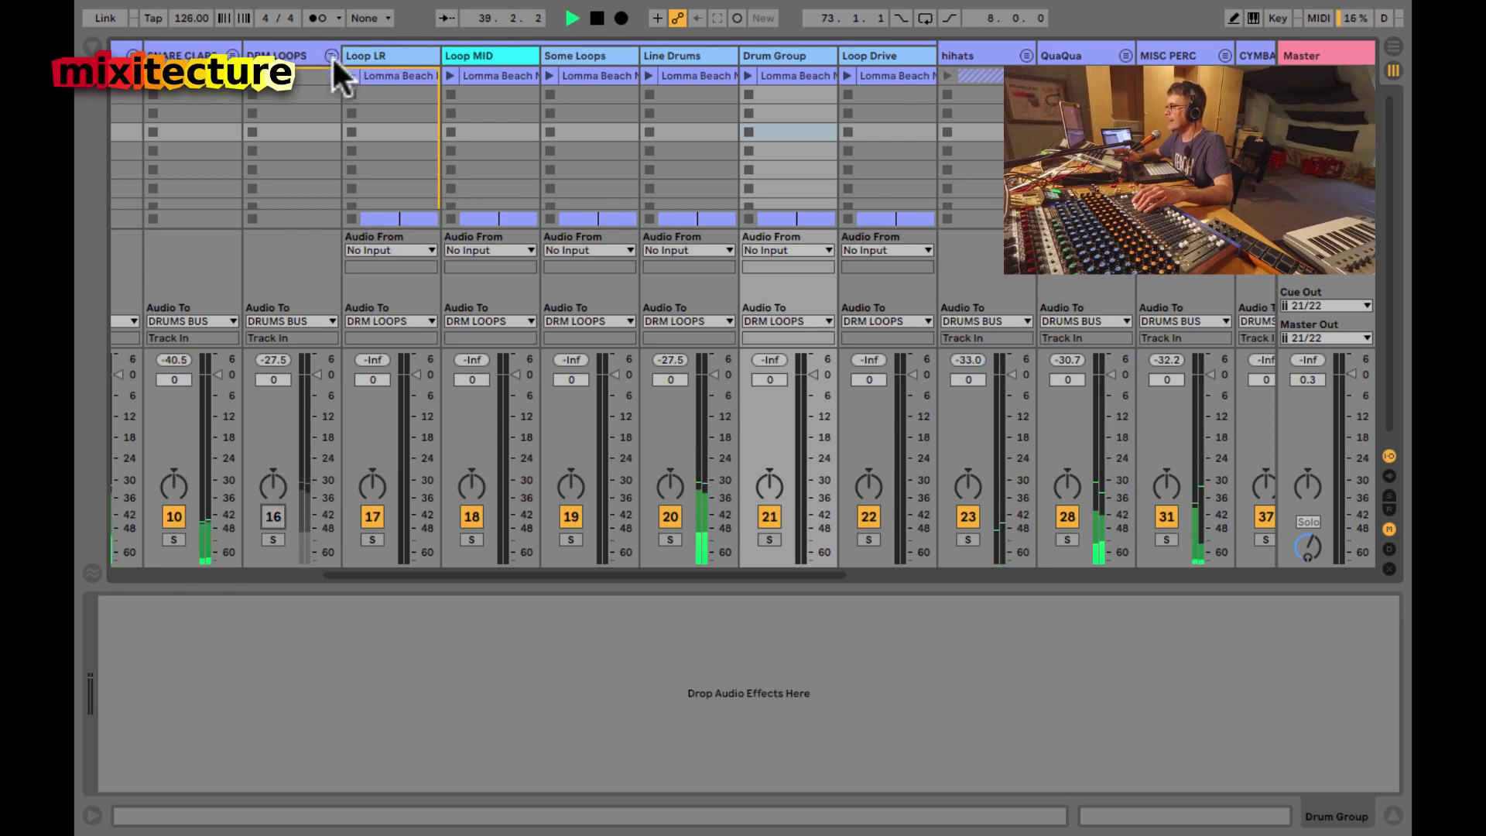
pyautogui.click(331, 55)
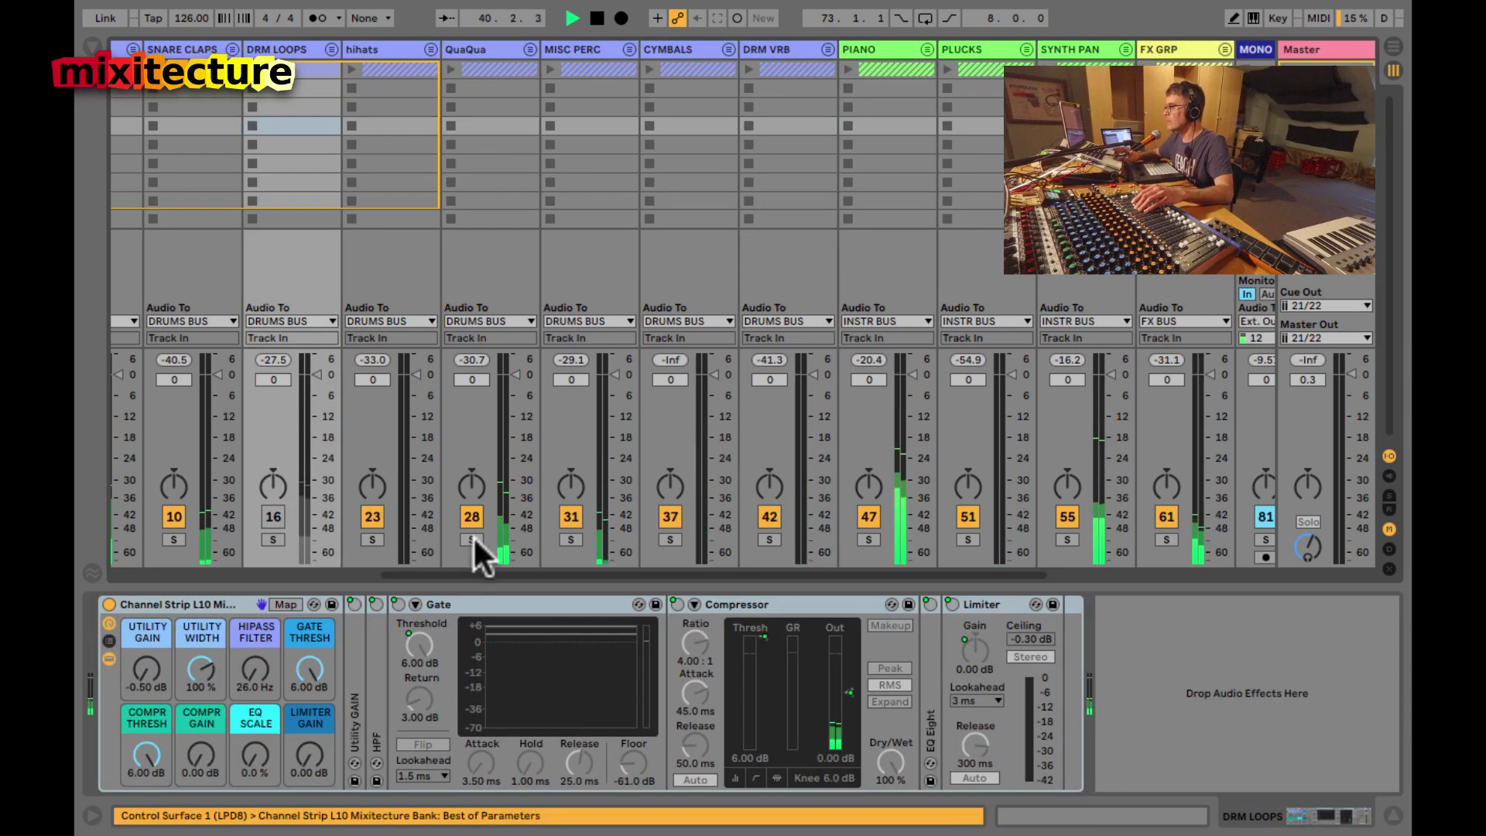
# - Audition the hihats group in solo and unfold it to see its individual tracks
pyautogui.click(373, 539)
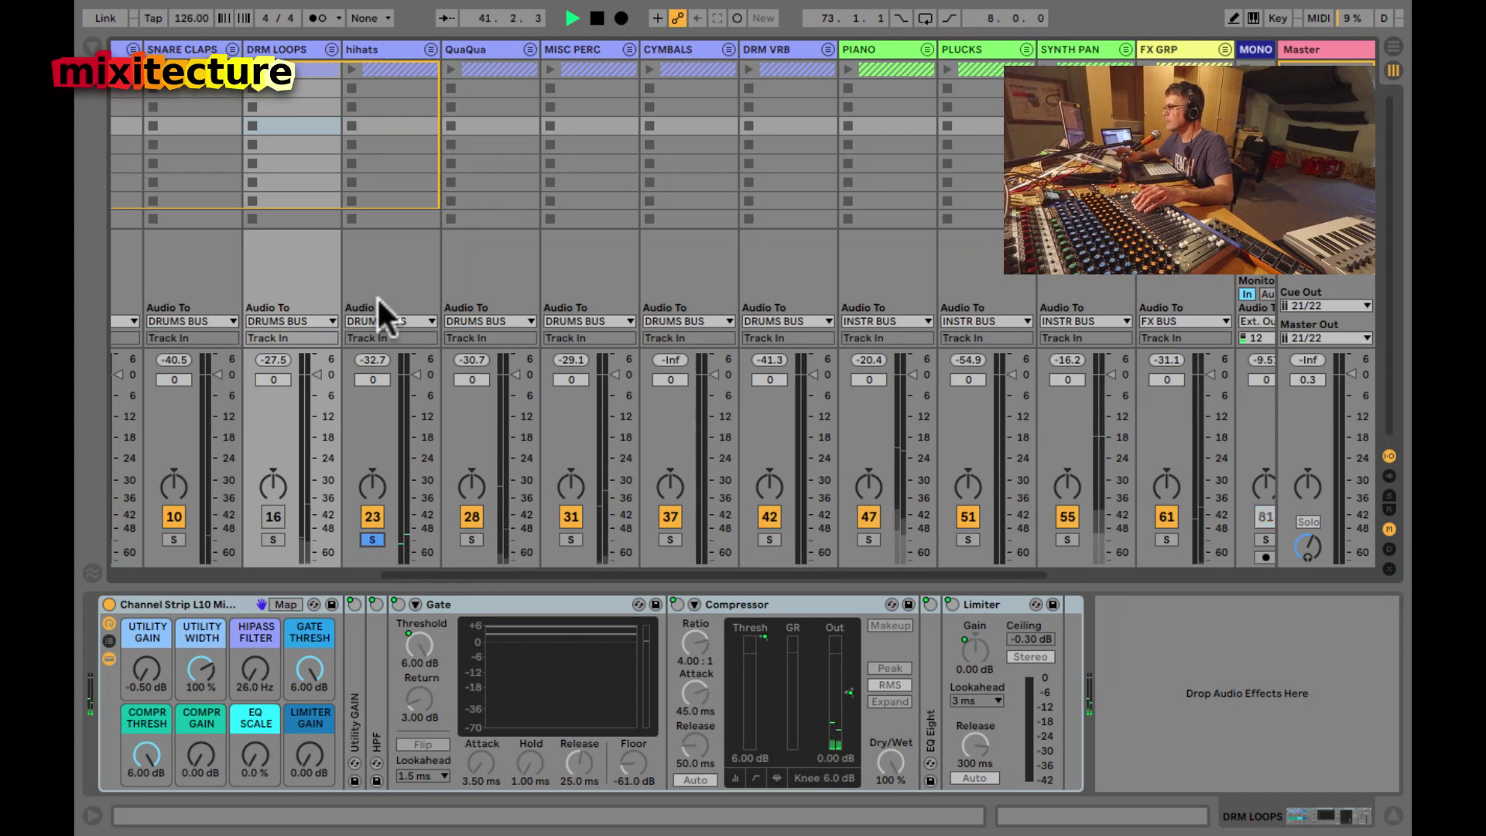
pyautogui.click(431, 49)
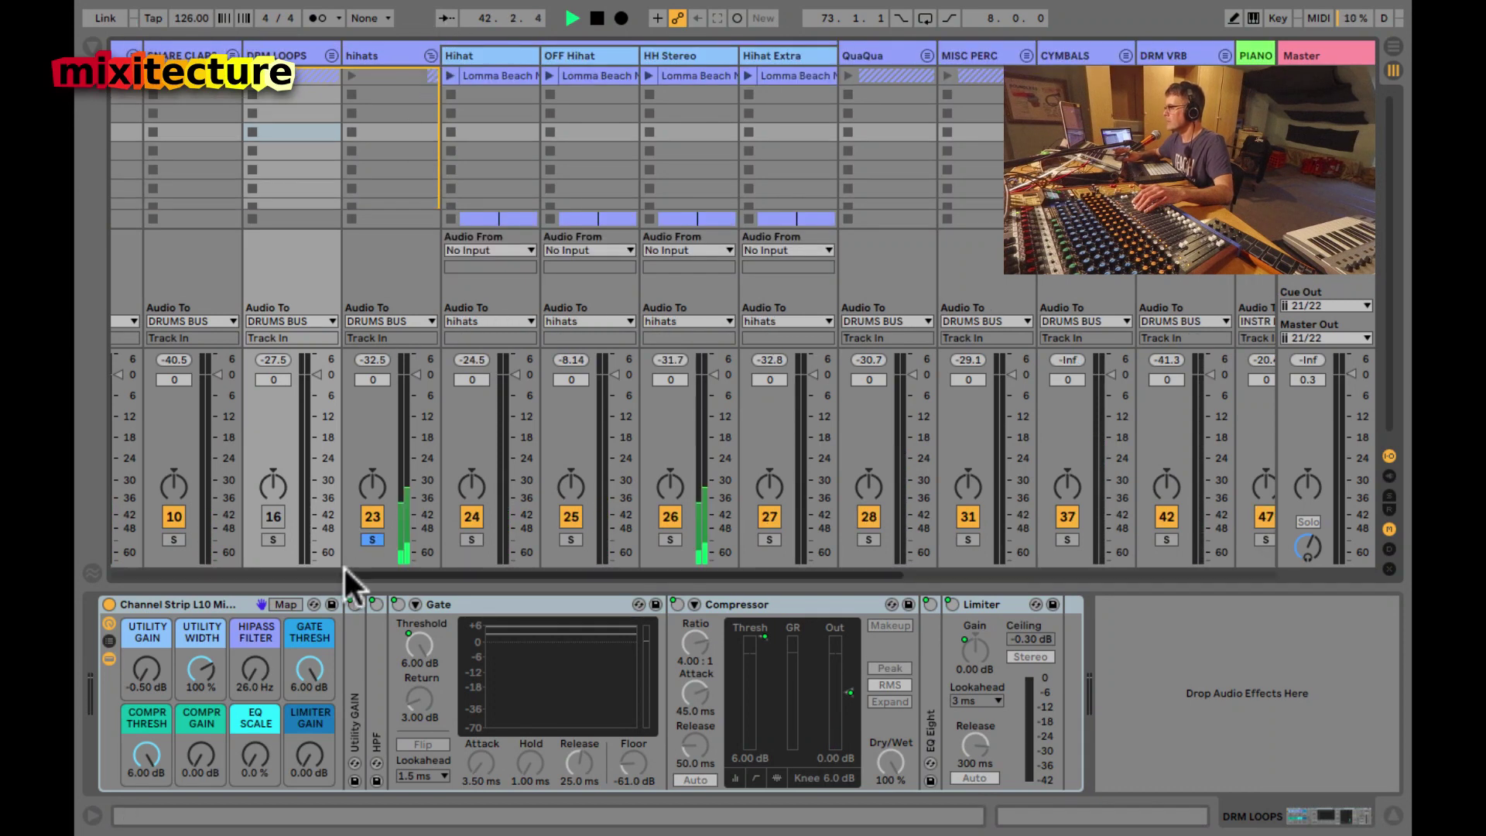
pyautogui.click(372, 539)
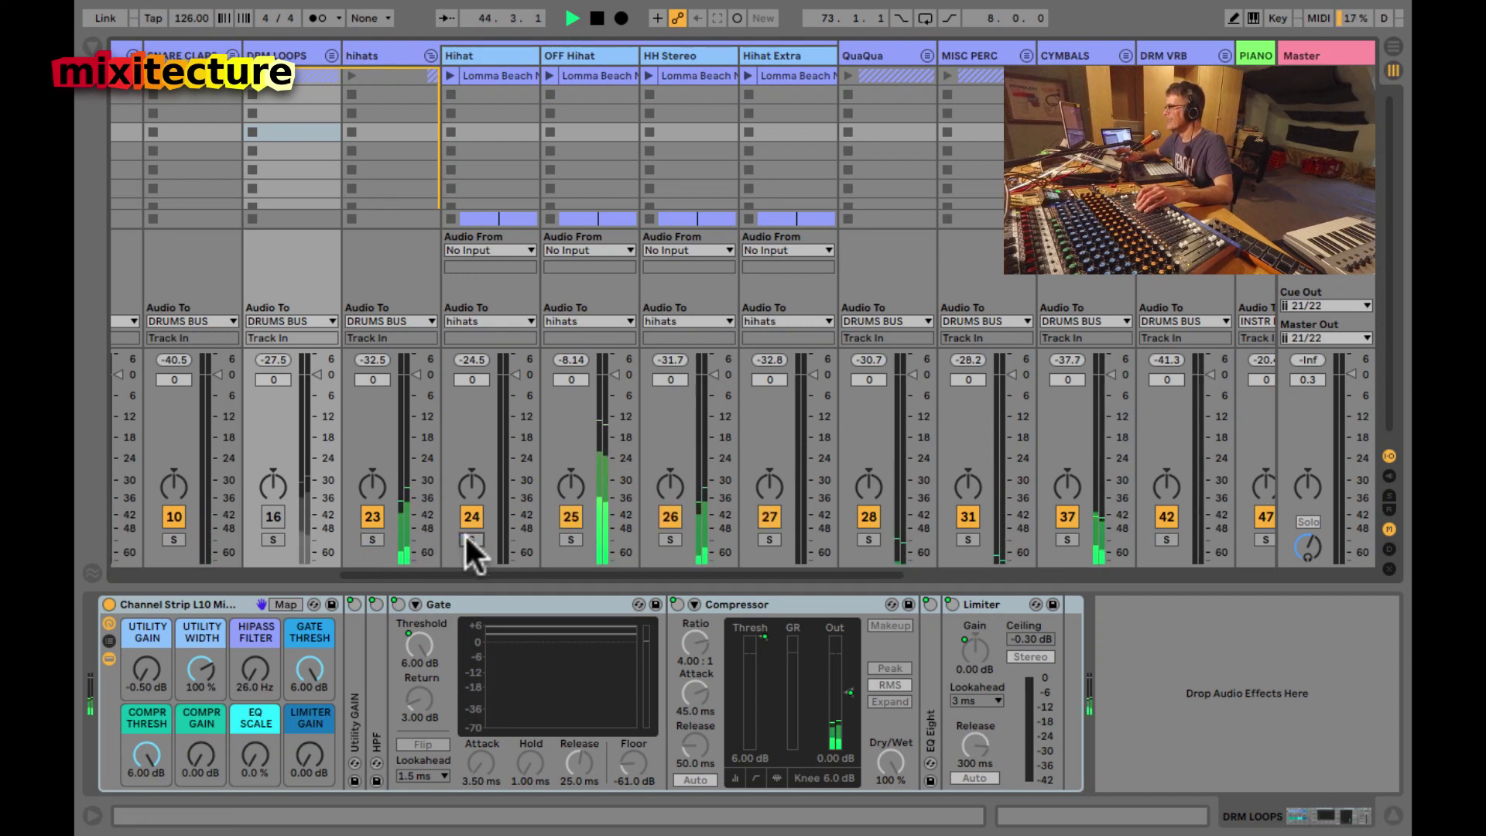
# - Fold the hihats group, and audition the QuaQua group in solo with its individual tracks unfolded
pyautogui.click(432, 56)
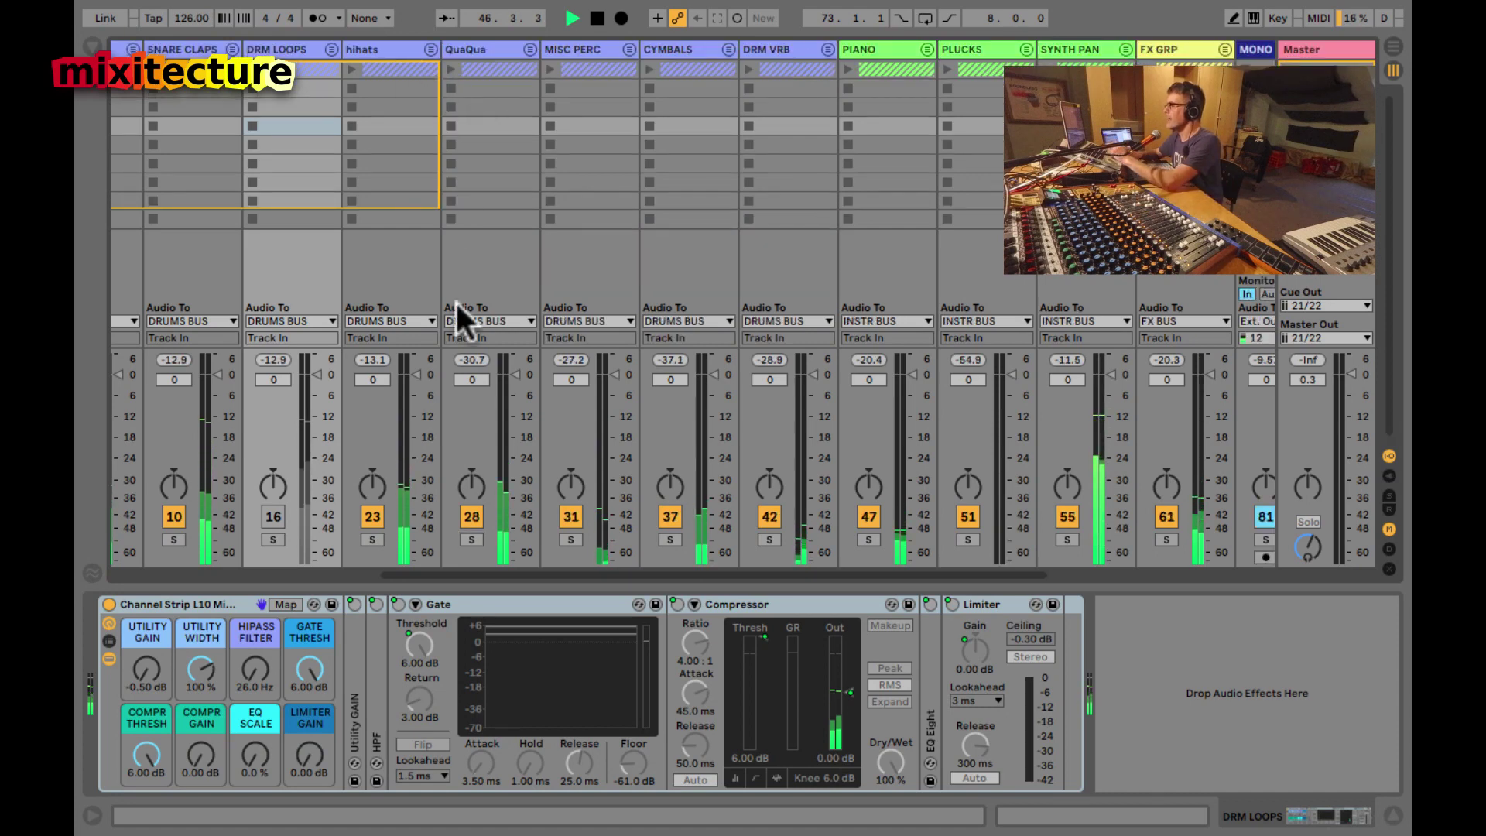
pyautogui.click(468, 538)
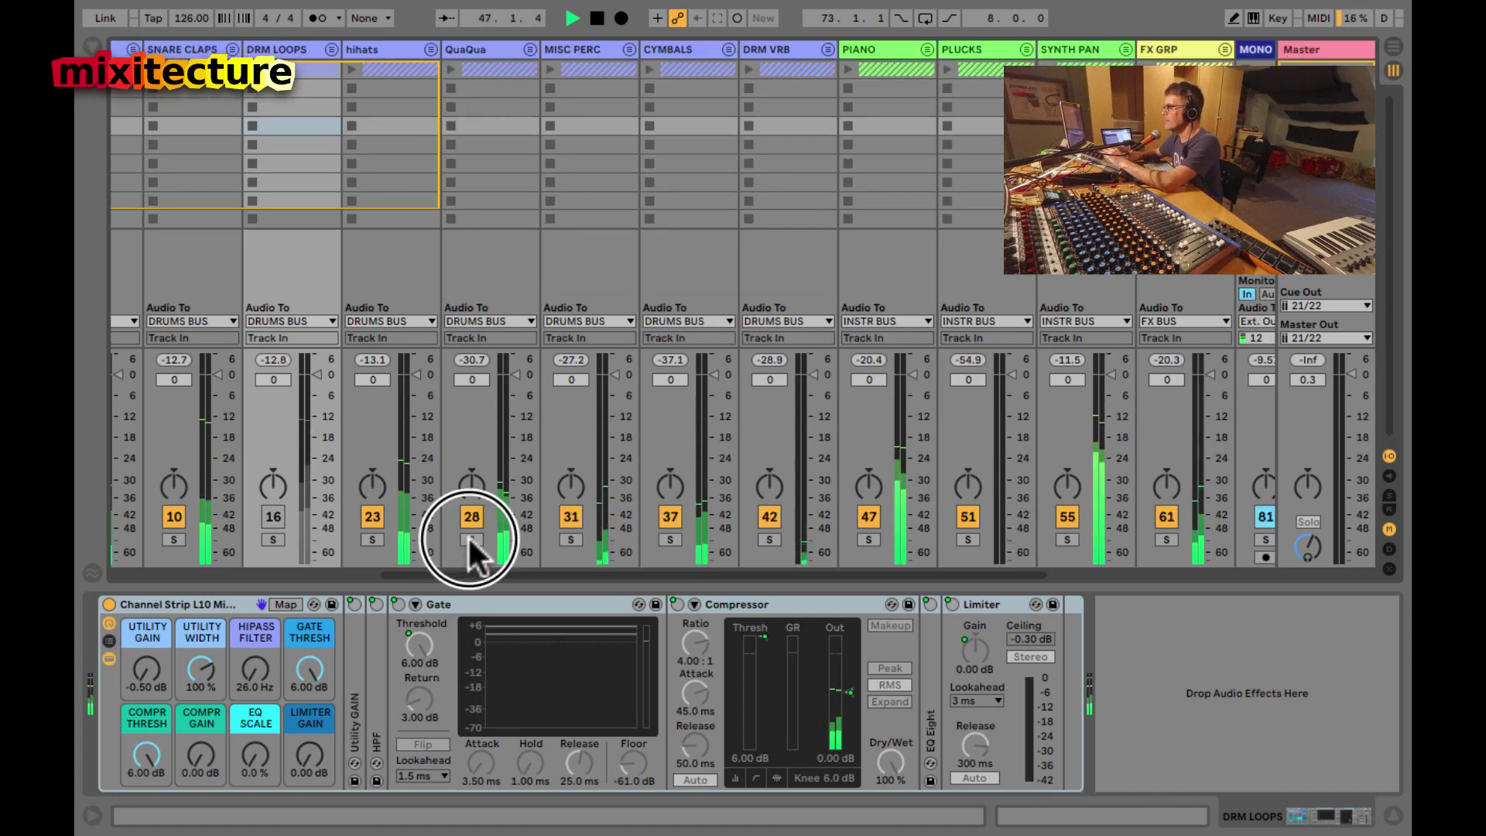
pyautogui.click(529, 49)
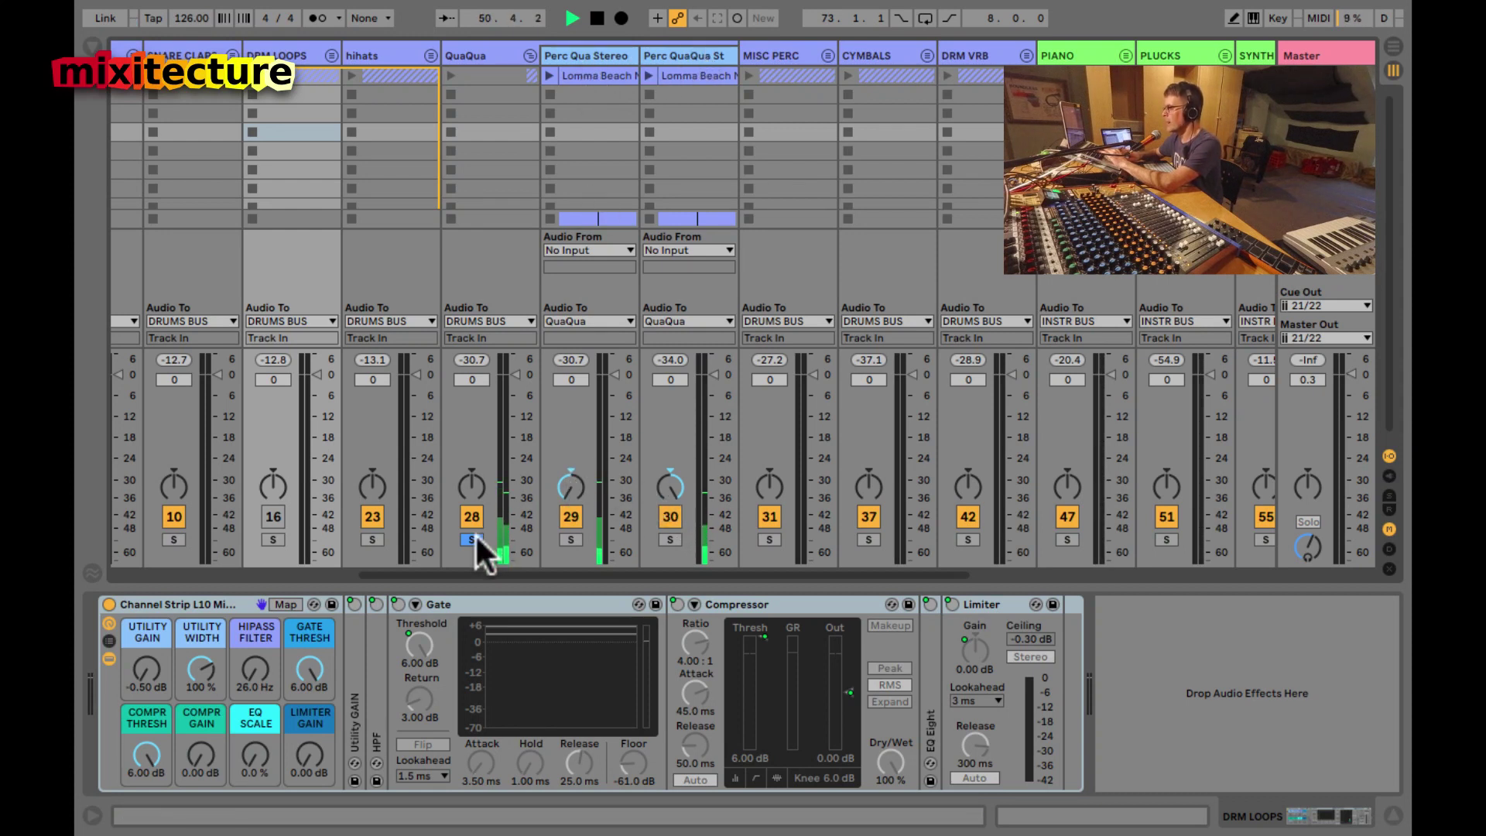
pyautogui.click(486, 48)
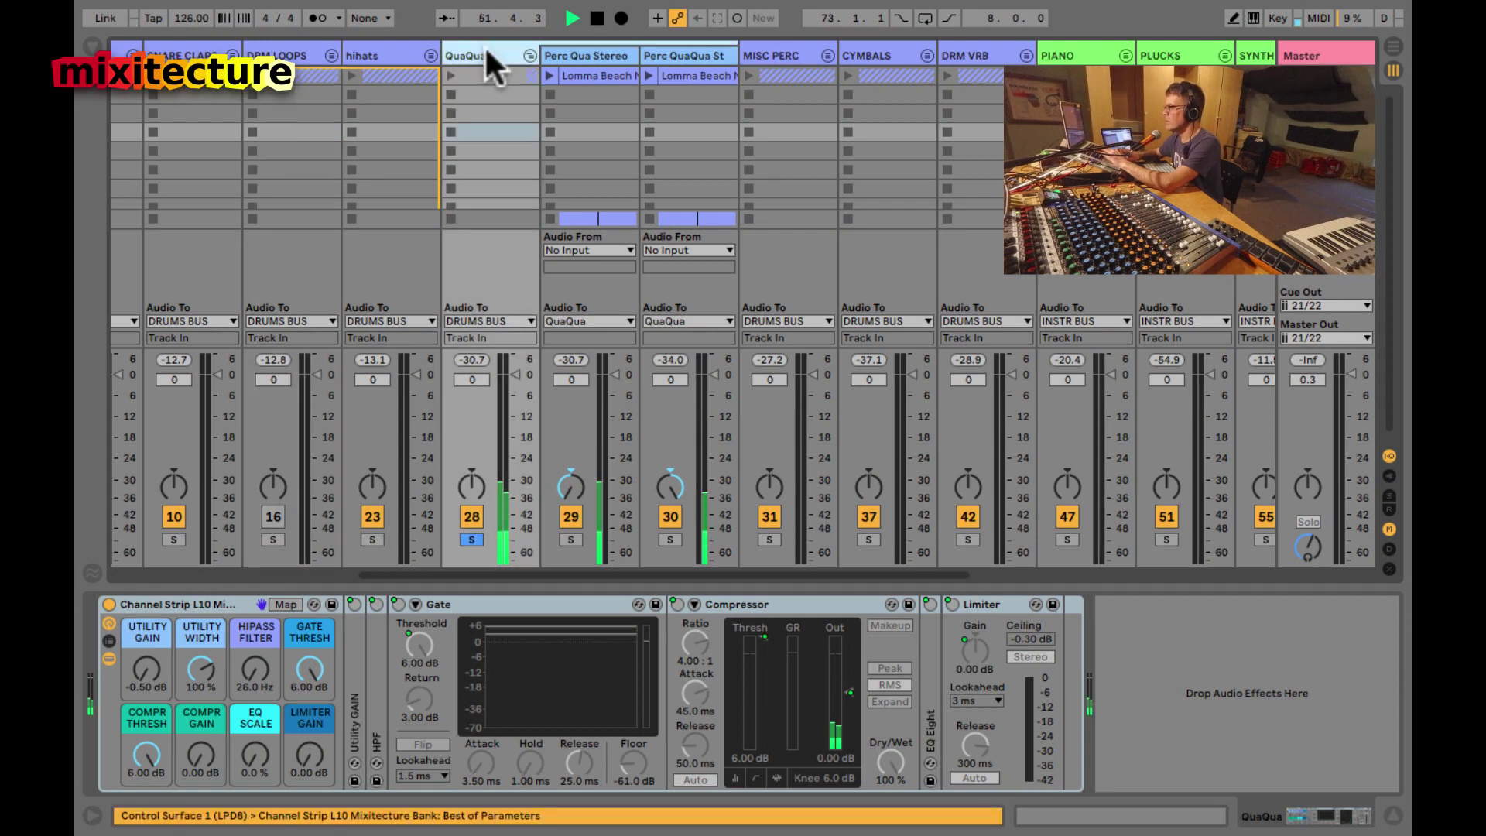
# - Unsolo and deactivate the QuaQua group, and fold it
pyautogui.click(463, 536)
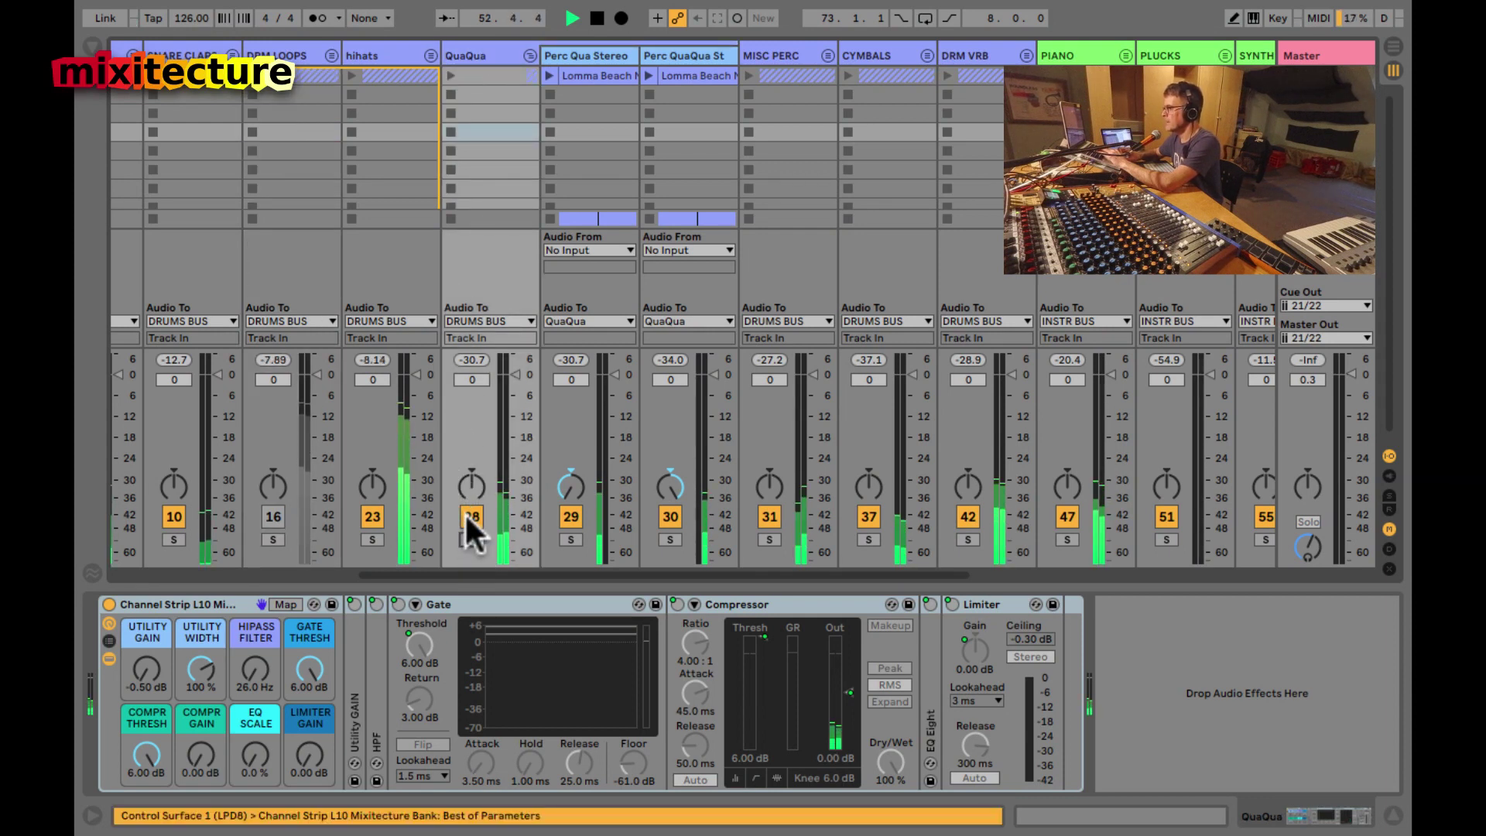
pyautogui.click(470, 516)
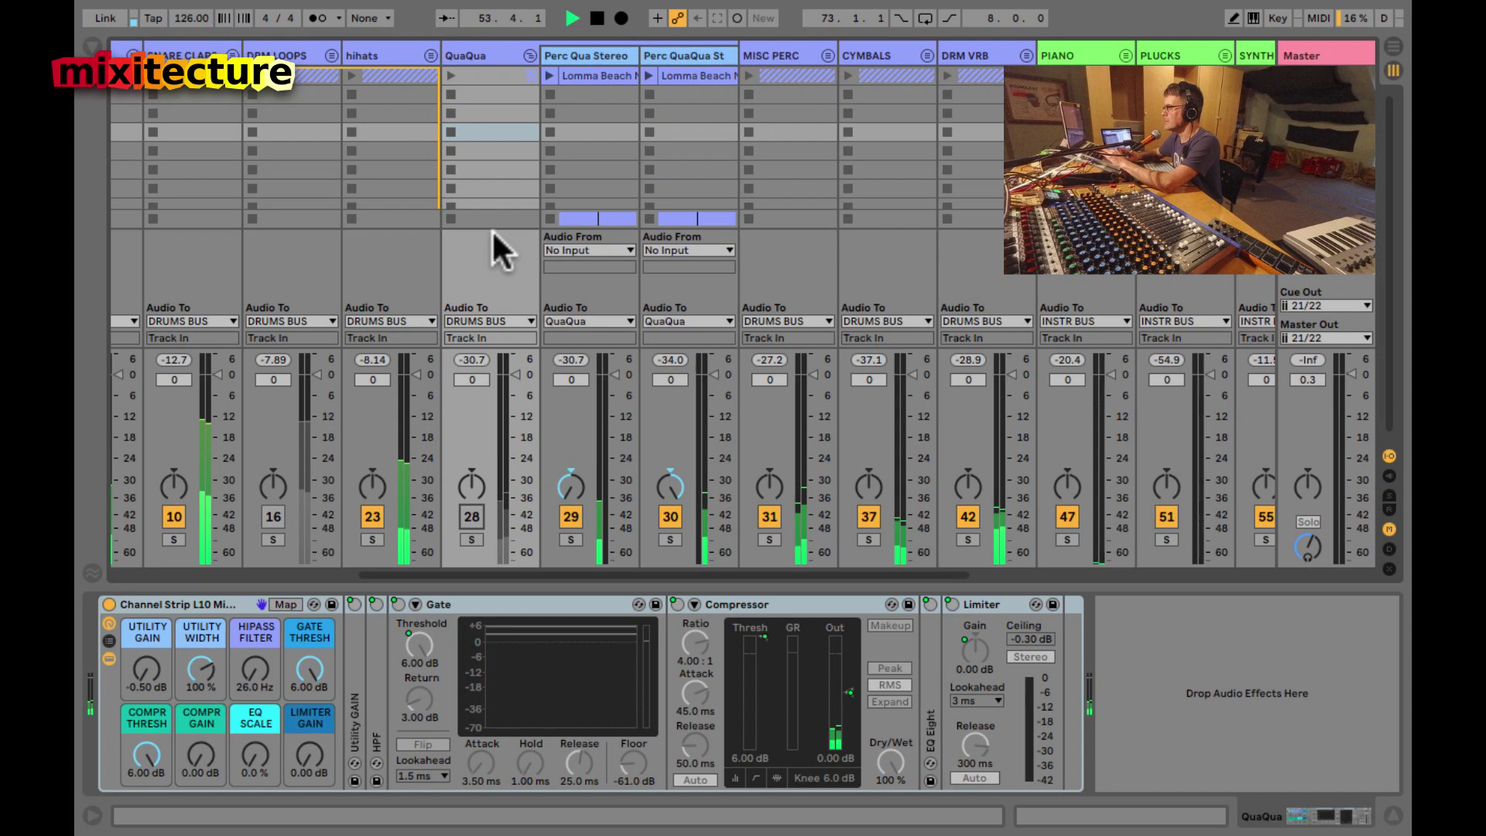
pyautogui.click(530, 54)
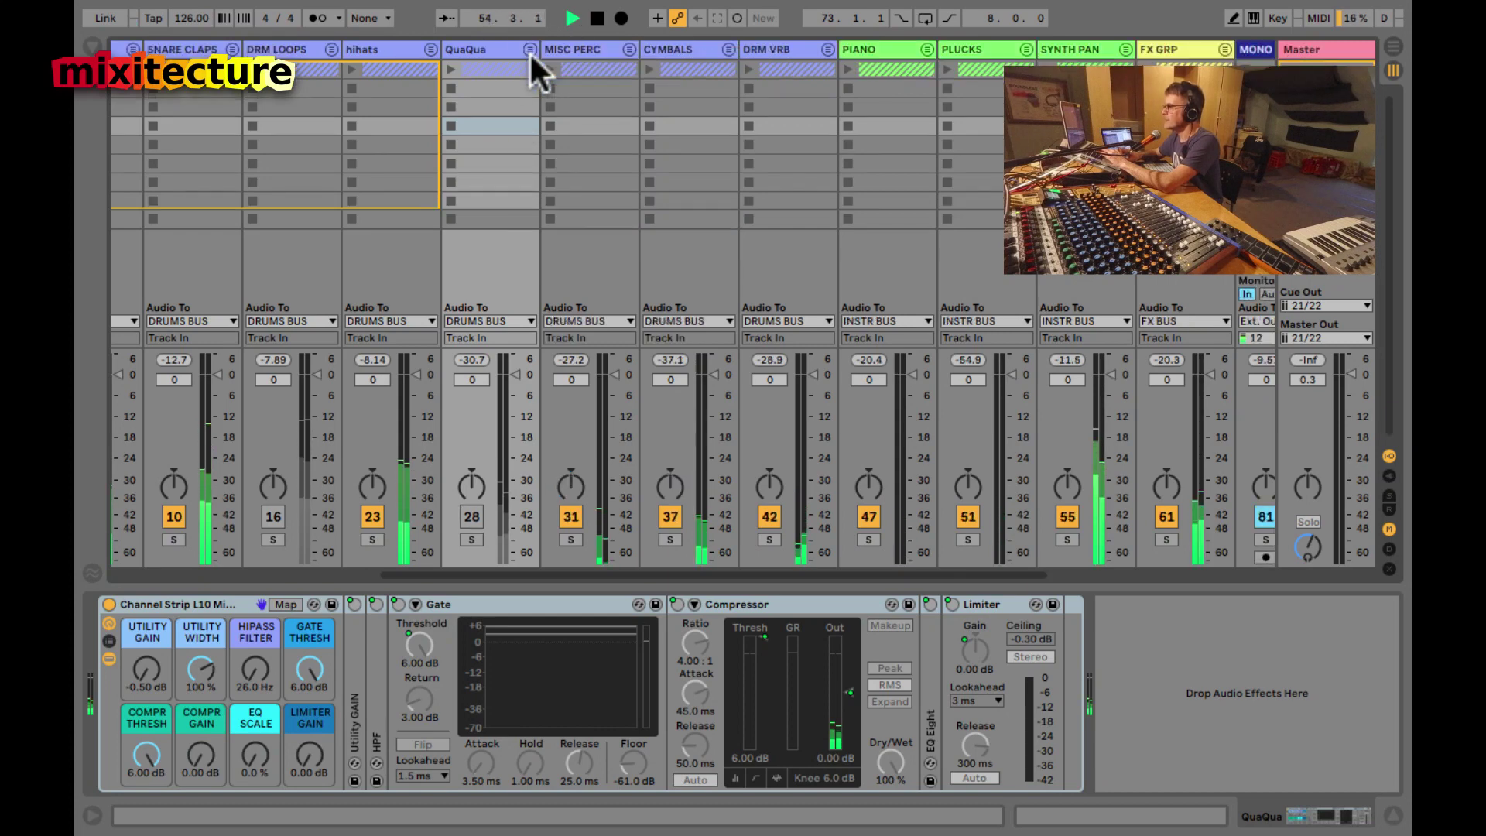
# - Unfold the MISC PERC group and audition it in solo
pyautogui.click(629, 48)
pyautogui.hscroll(3, 599, 187)
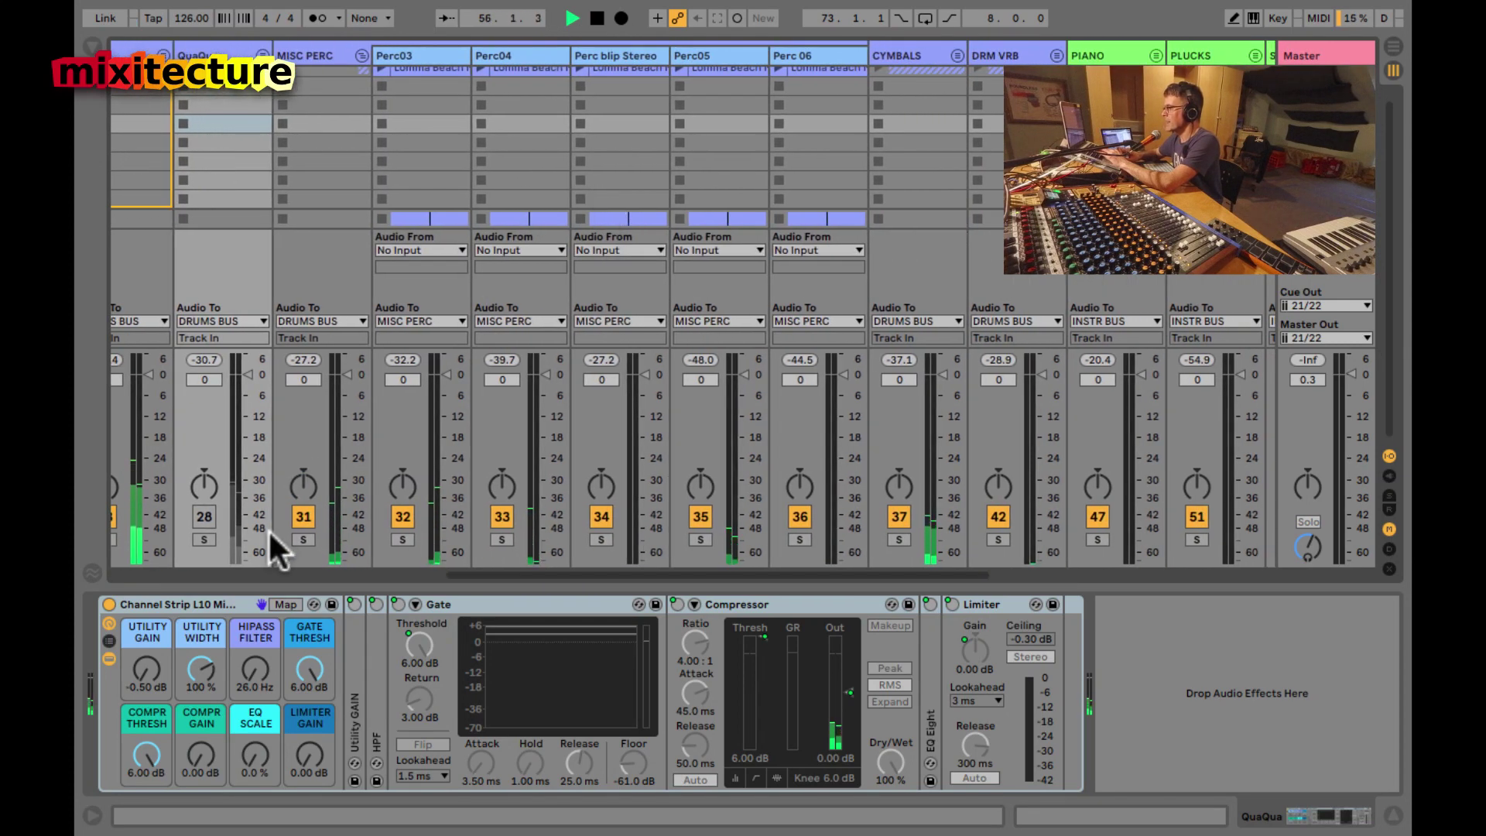
pyautogui.click(296, 537)
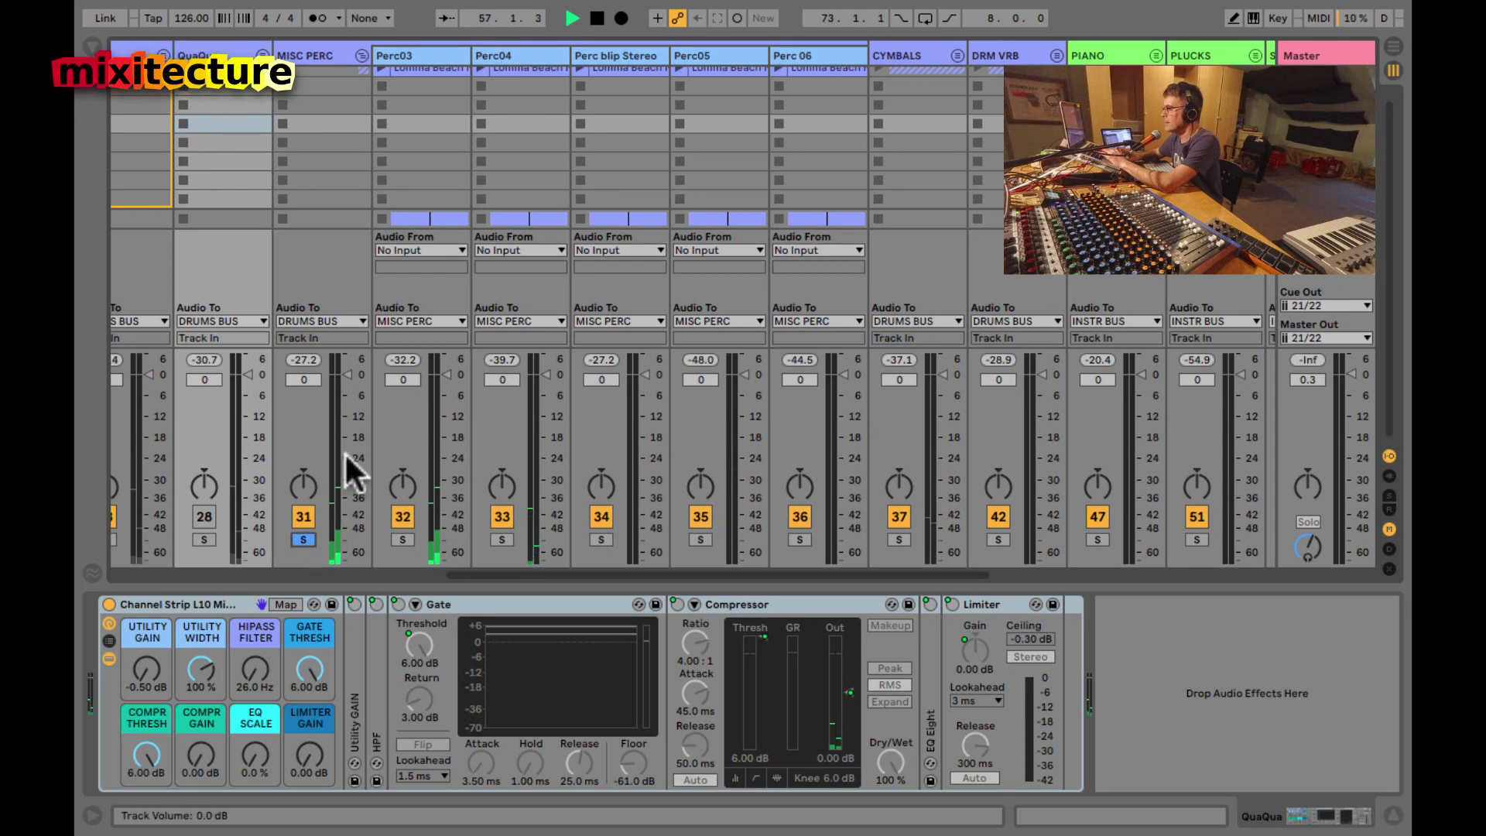
# - In the MISC PERC channel strip, set utility gain to 10.0 dB, compressor threshold to -12.6 dB and the high-pass filter to 50 Hz
pyautogui.click(301, 59)
pyautogui.moveTo(142, 662); pyautogui.dragTo(141, 663)
pyautogui.moveTo(142, 755); pyautogui.dragTo(139, 755)
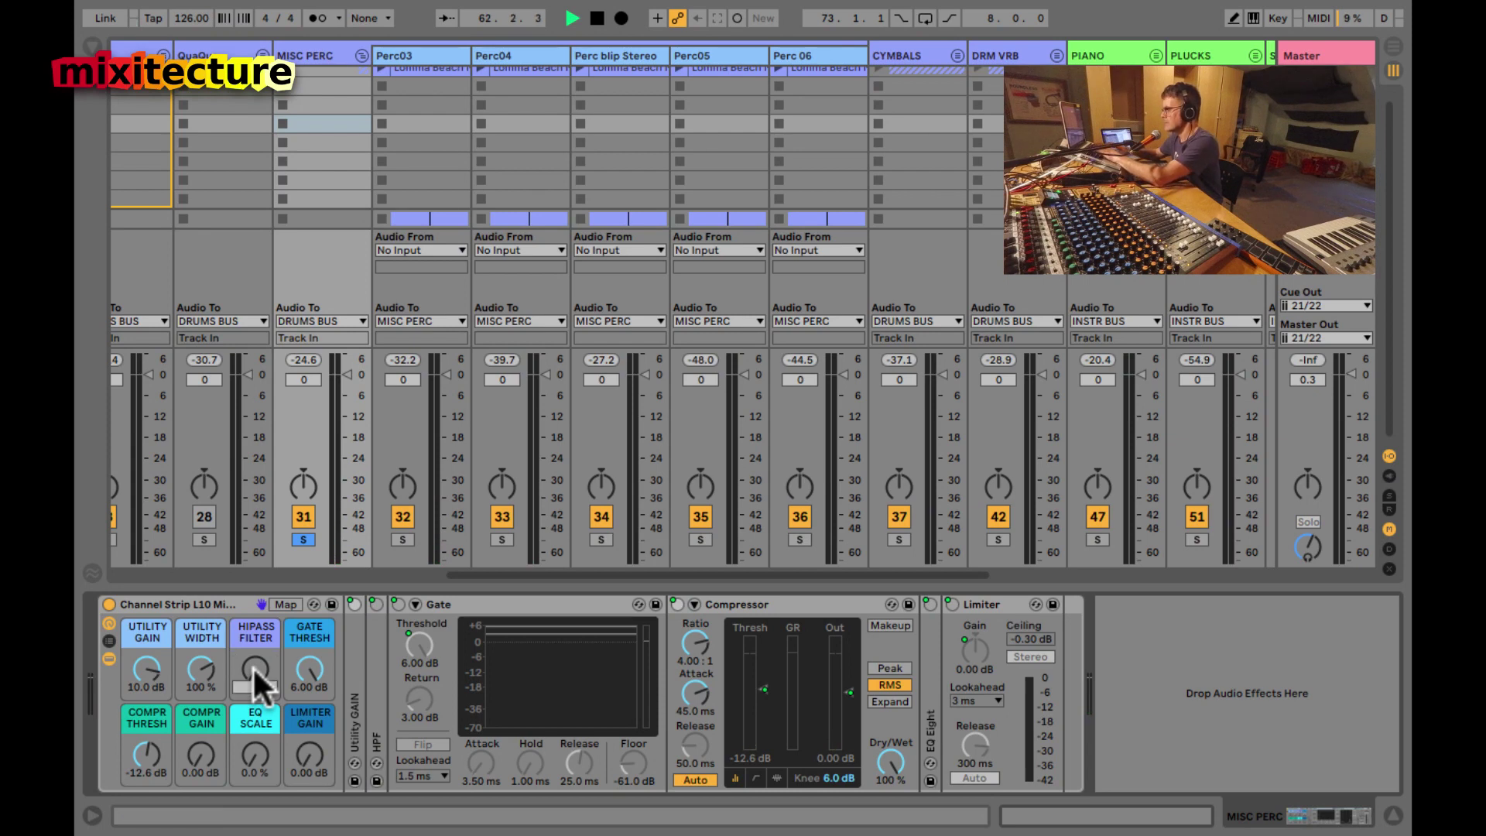
pyautogui.write('50')
pyautogui.press('Return')
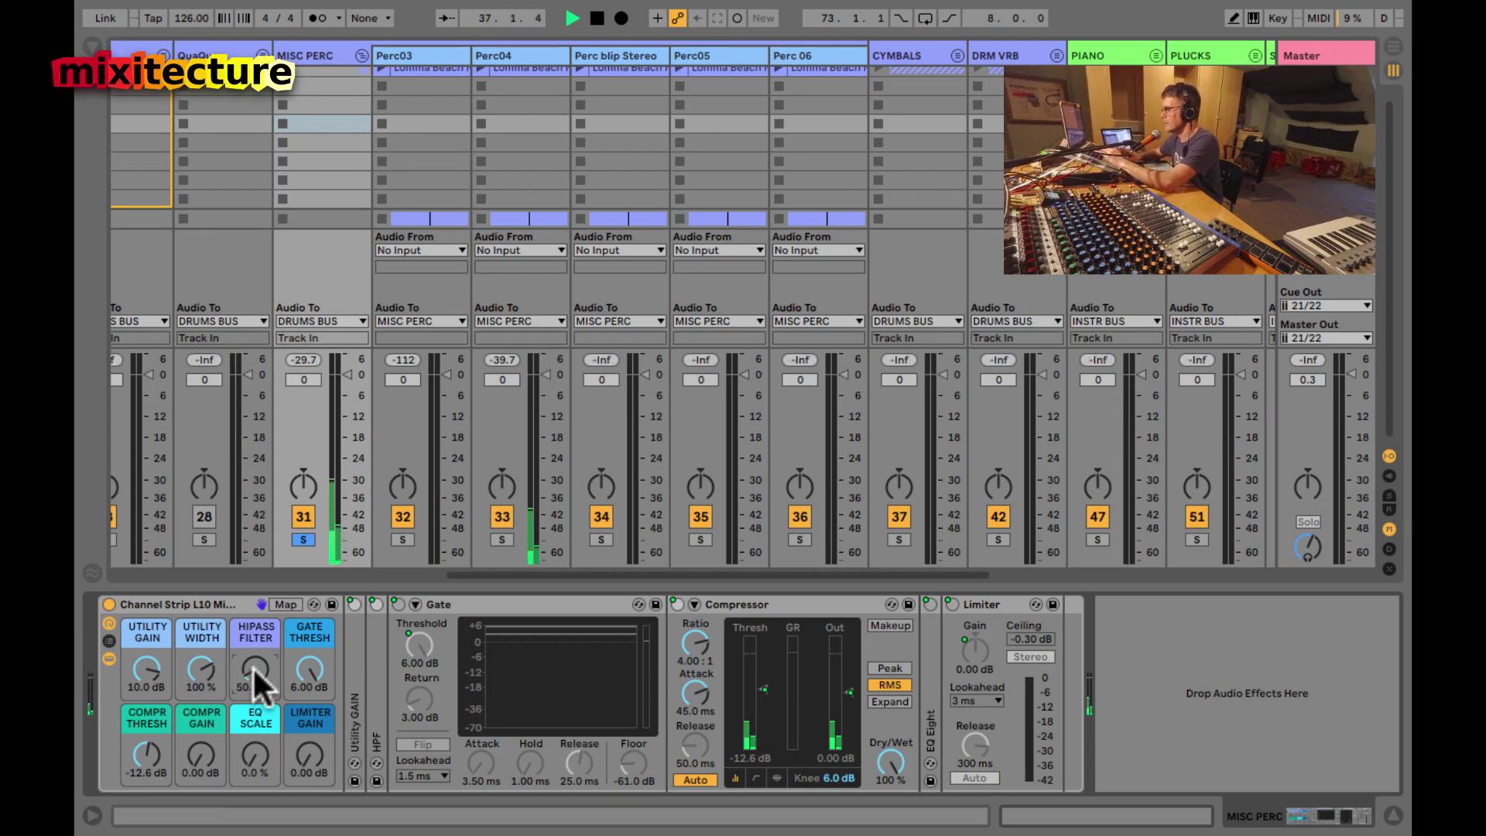
# - Push the MISC PERC channel strip harder with utility gain 12.0 dB, compressor threshold -23.0 dB and compressor gain 11.6 dB
pyautogui.moveTo(145, 670)
pyautogui.mouseDown()
pyautogui.moveTo(146, 658)
pyautogui.moveTo(145, 670)
pyautogui.mouseUp()
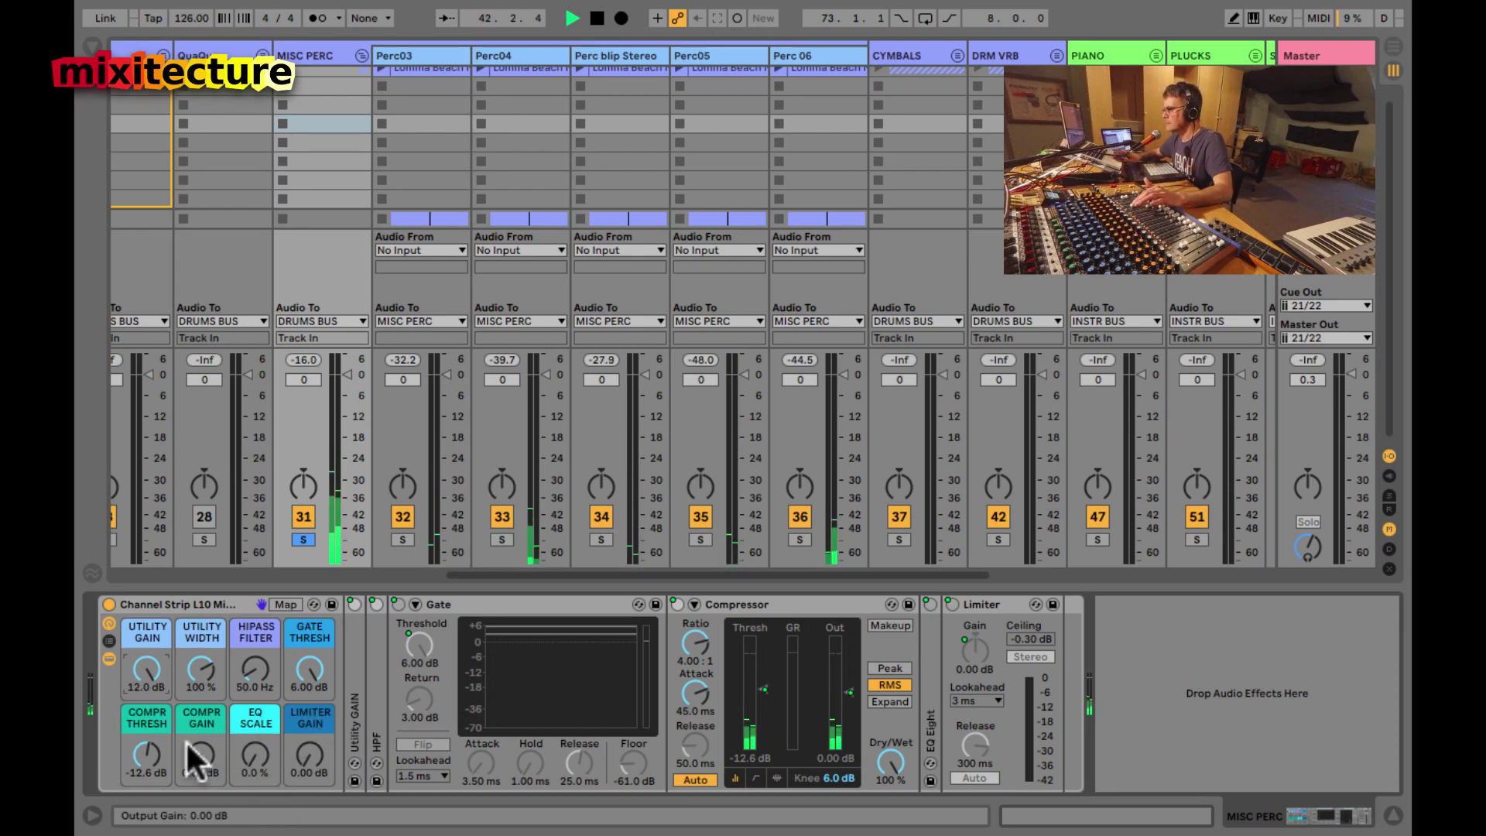
pyautogui.moveTo(145, 746); pyautogui.dragTo(142, 749)
pyautogui.moveTo(202, 749); pyautogui.dragTo(202, 749)
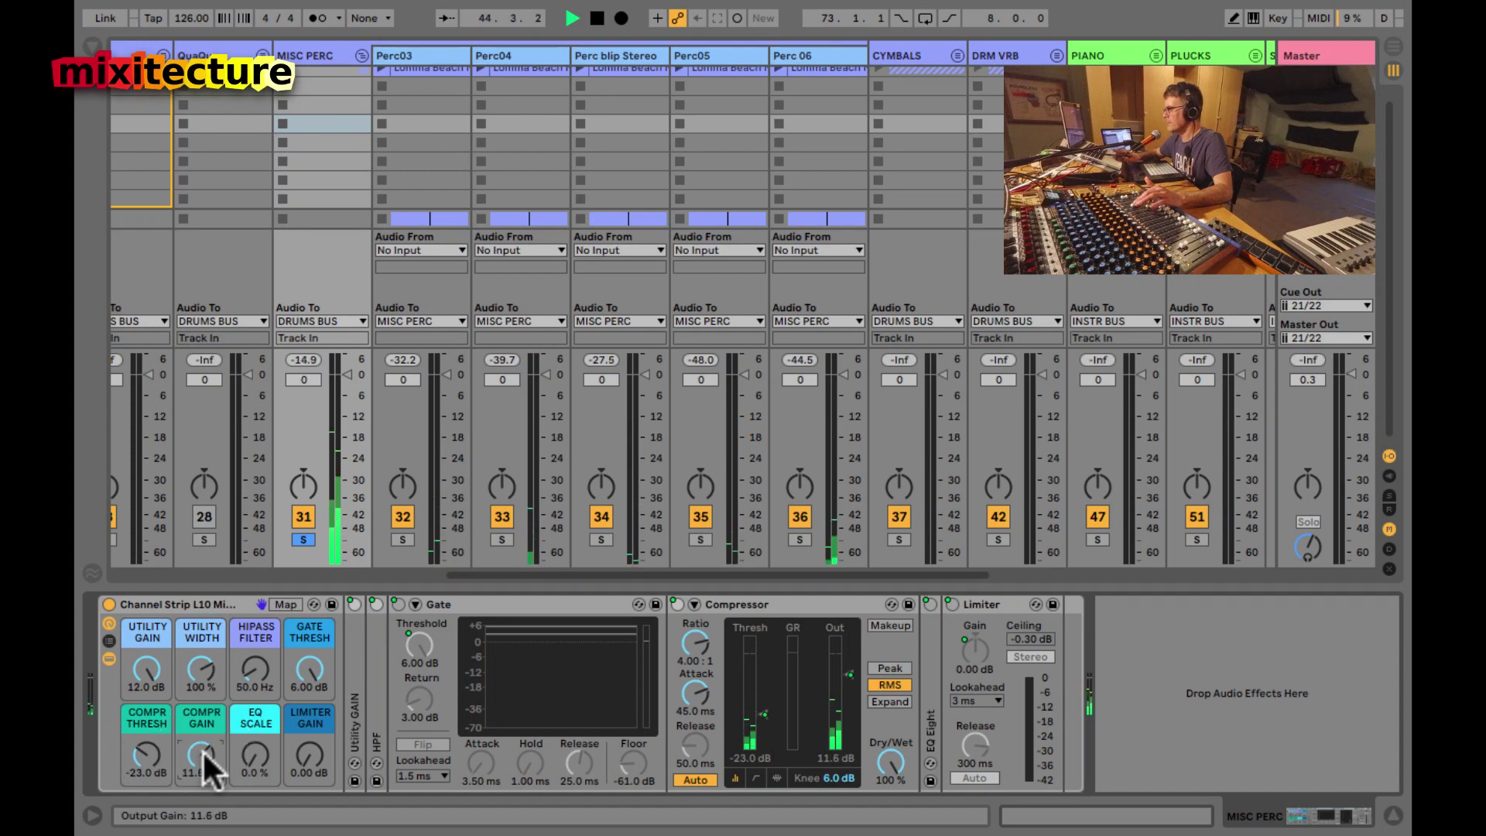
# - Unsolo and fold the MISC PERC group, and solo and unfold the CYMBALS group
pyautogui.click(304, 539)
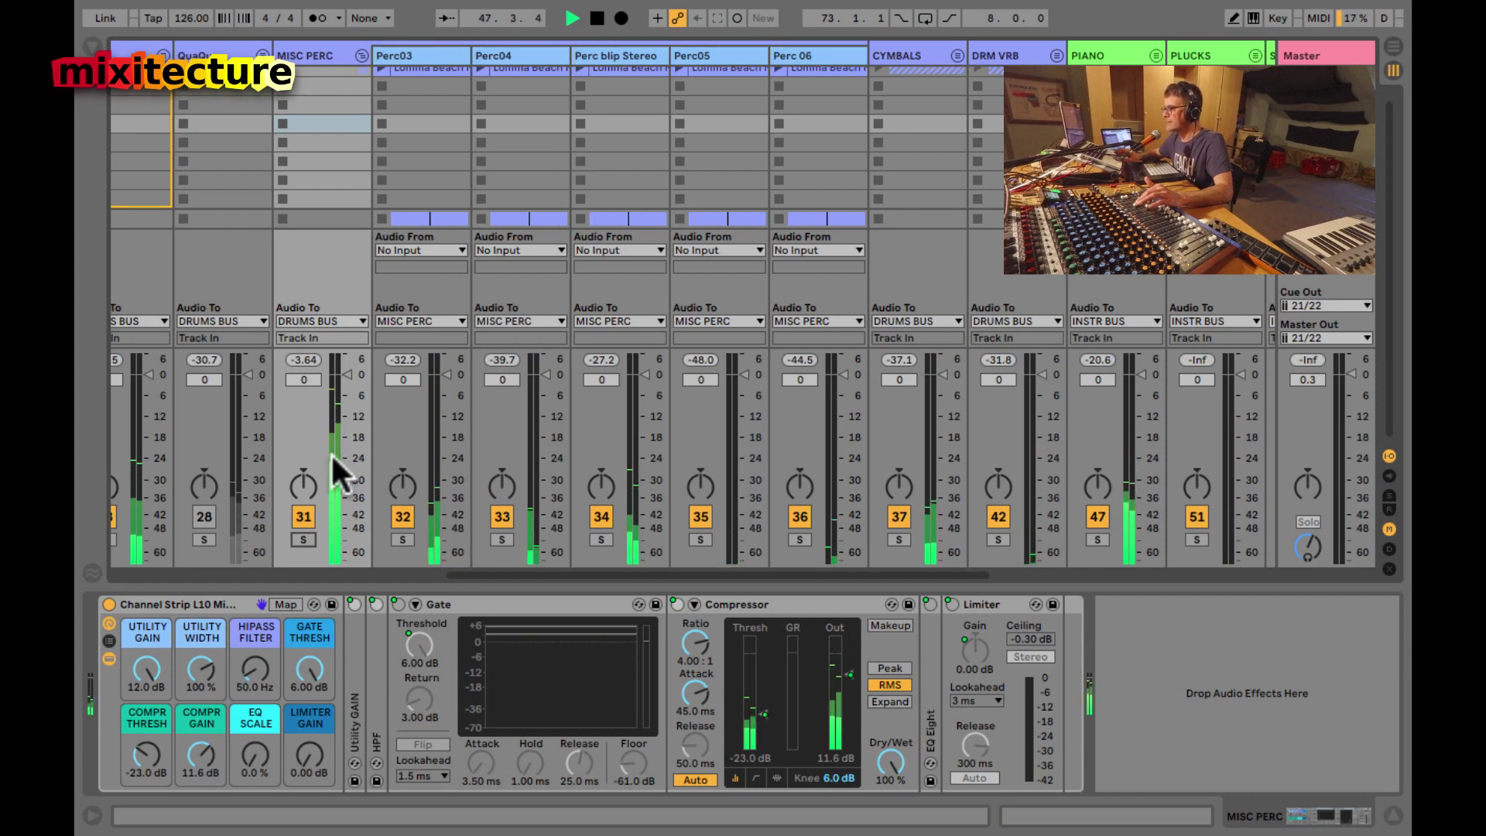
pyautogui.click(358, 56)
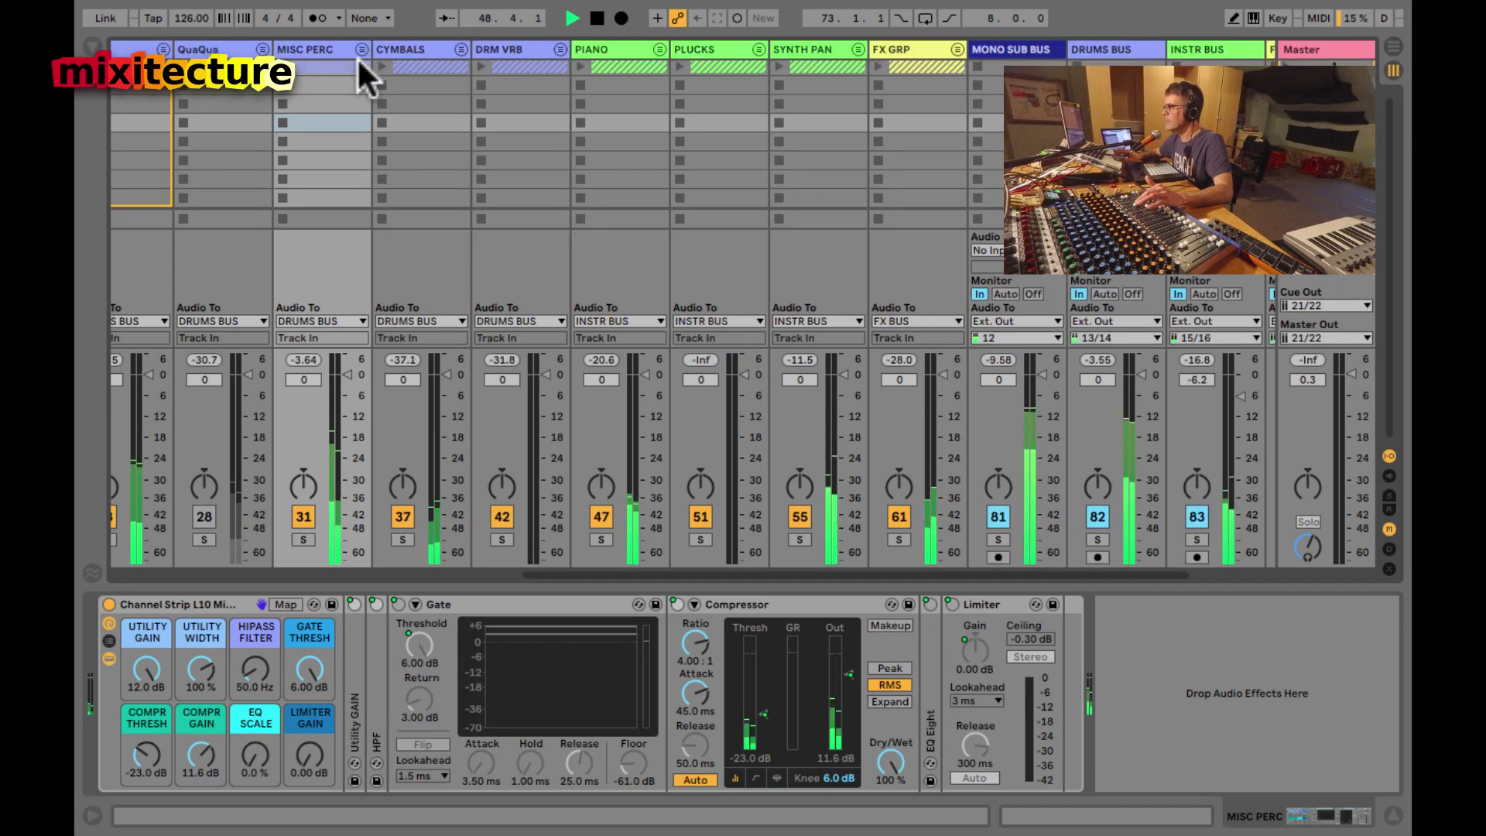
pyautogui.click(404, 536)
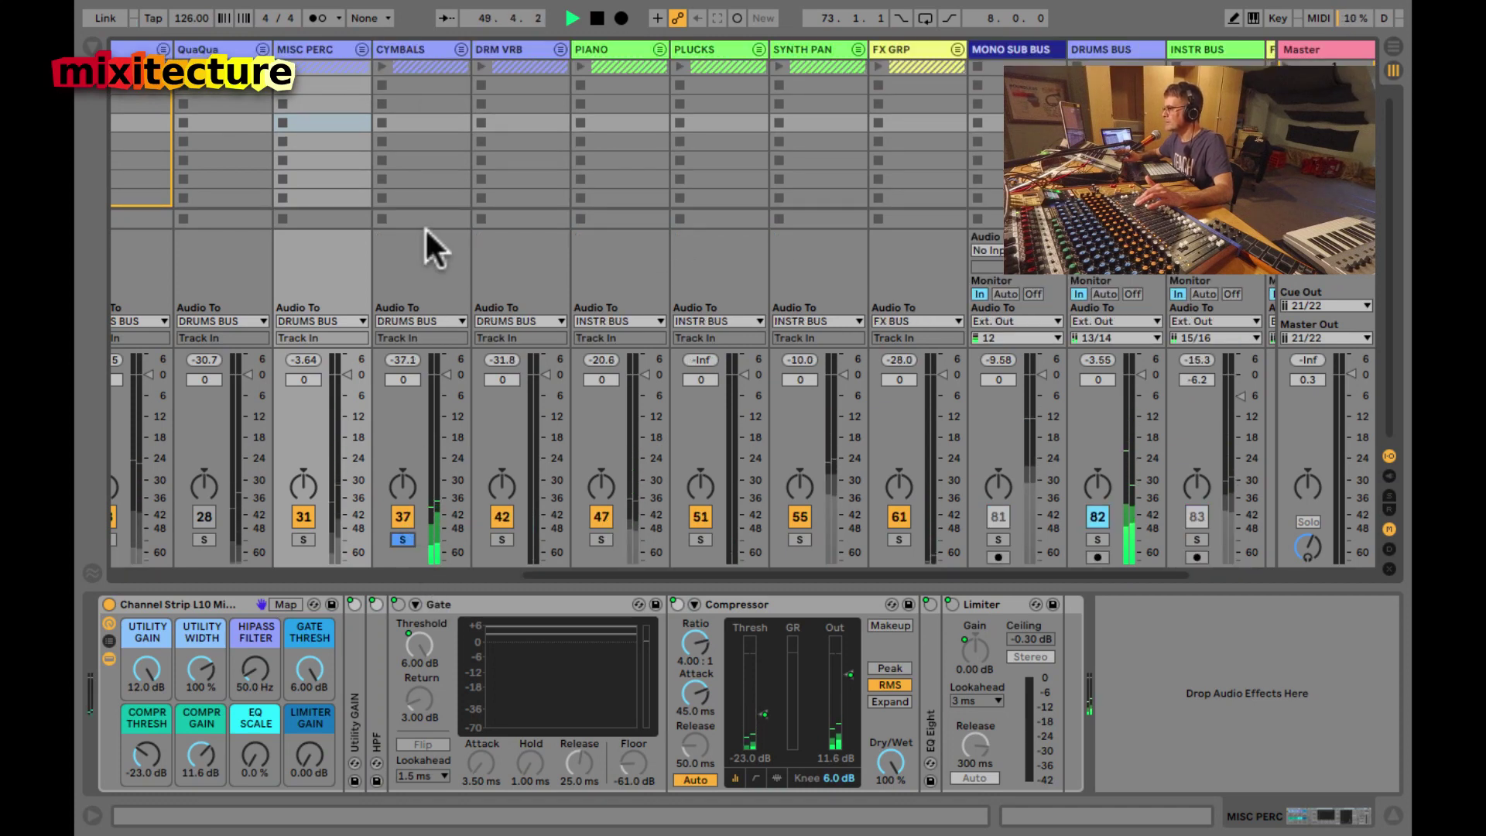
pyautogui.click(461, 48)
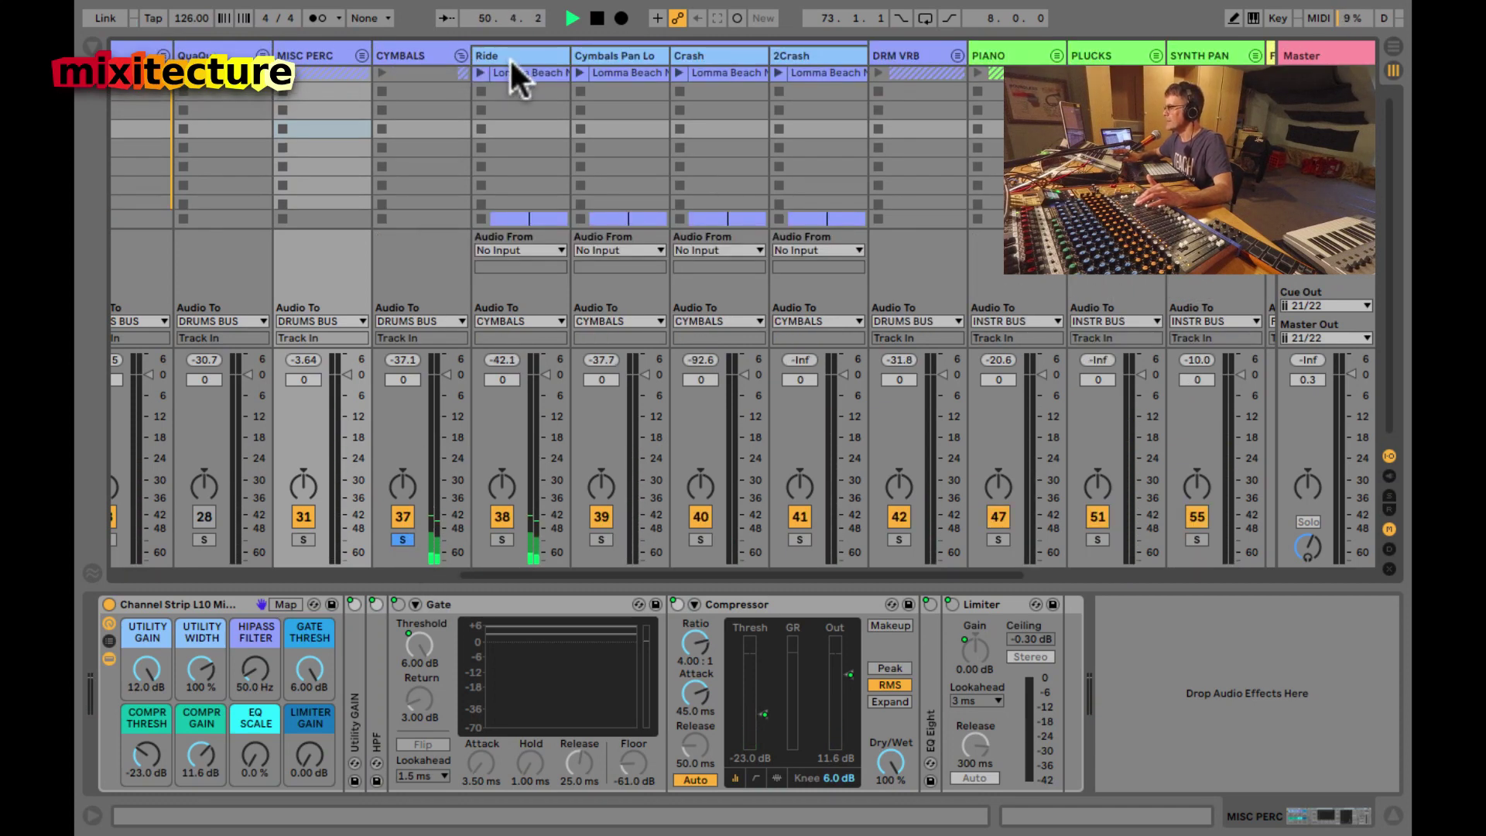
# - In the CYMBALS channel strip, set high-pass to 75 Hz, utility gain to 9.44 dB, compressor threshold to -16.0 dB and compressor gain to 9.07 dB
pyautogui.click(431, 48)
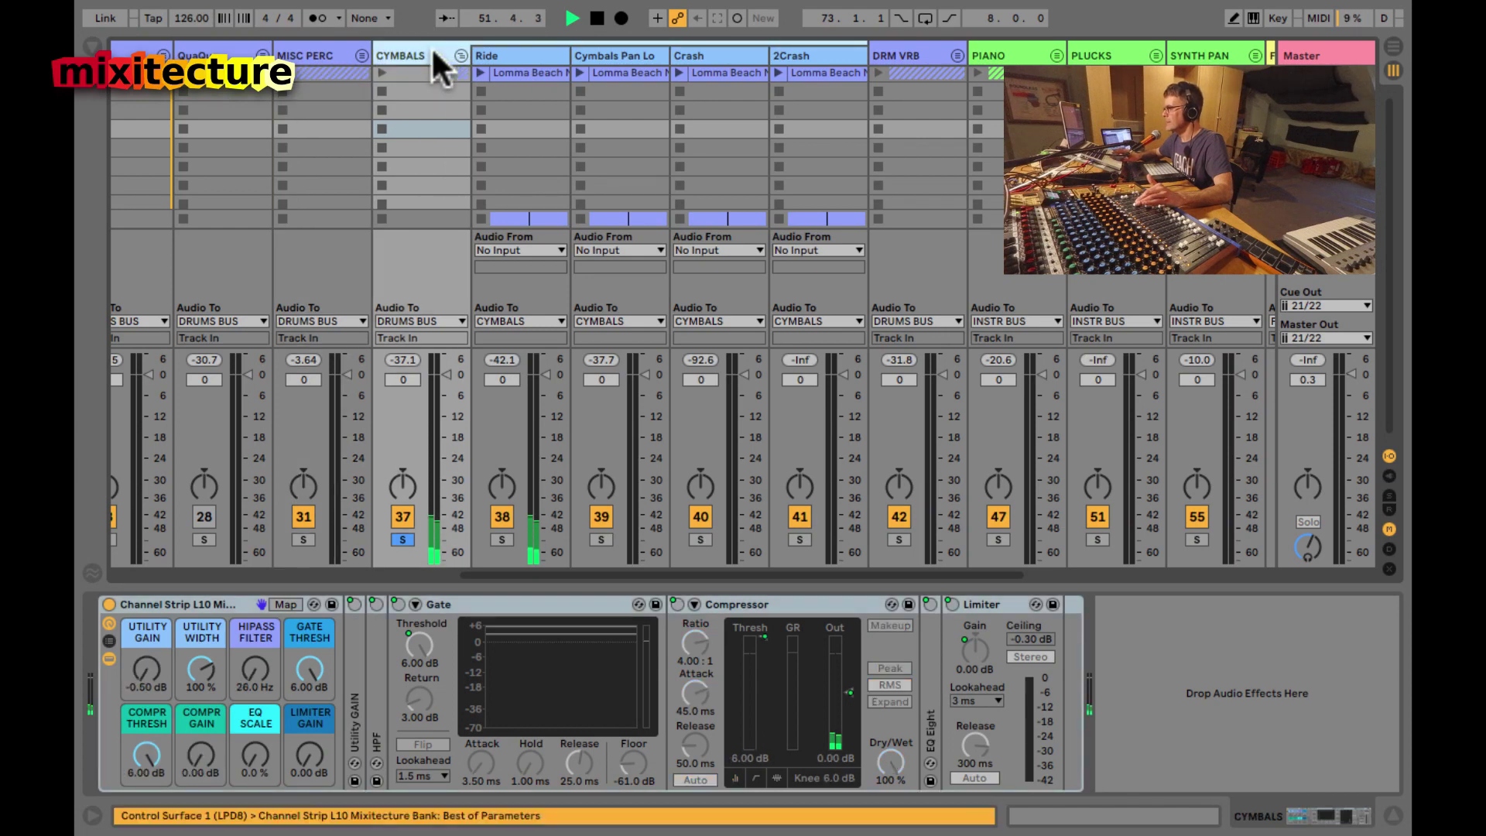
pyautogui.click(245, 666)
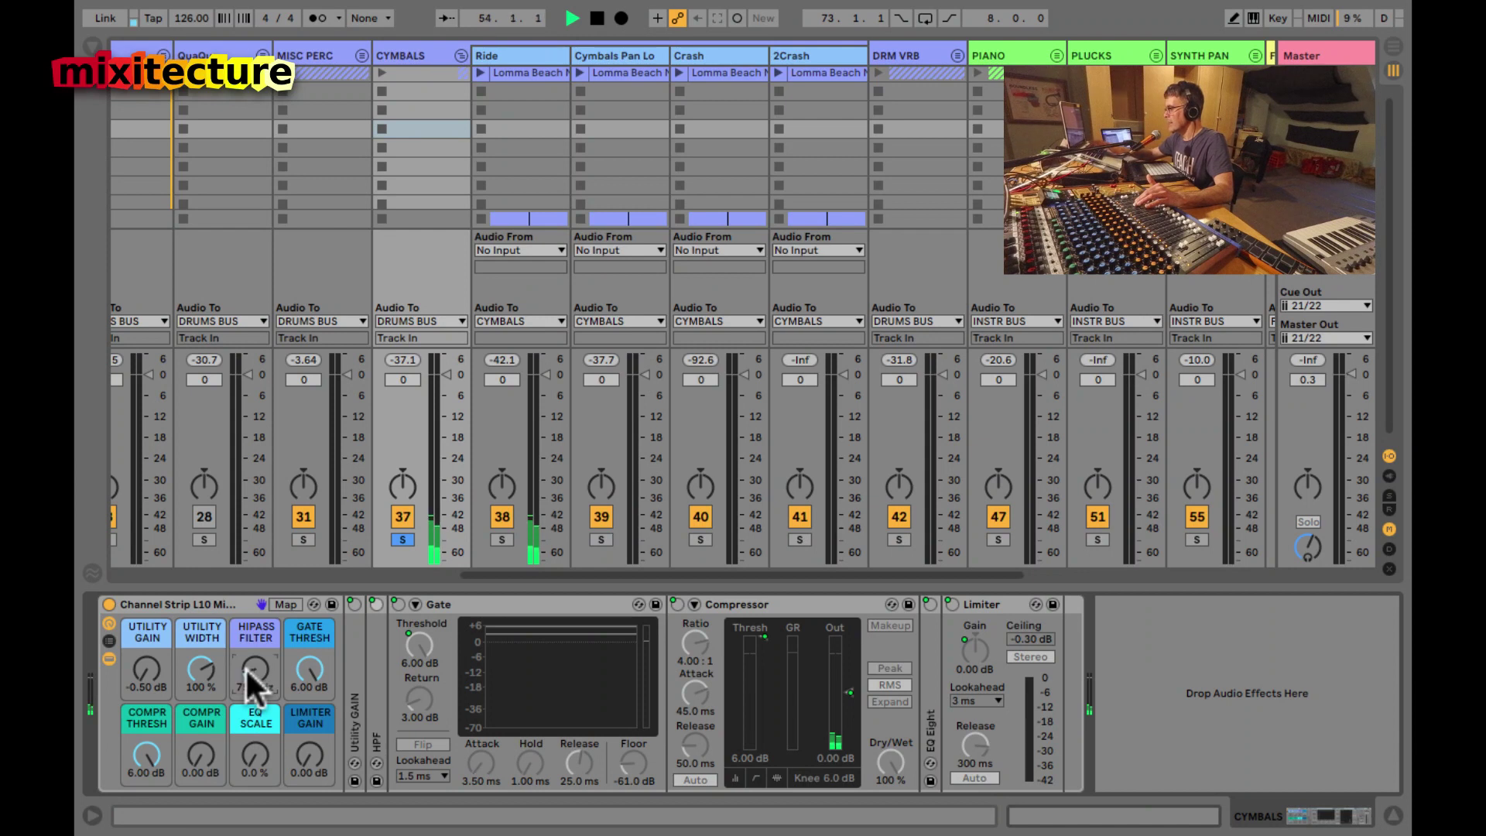
pyautogui.click(136, 671)
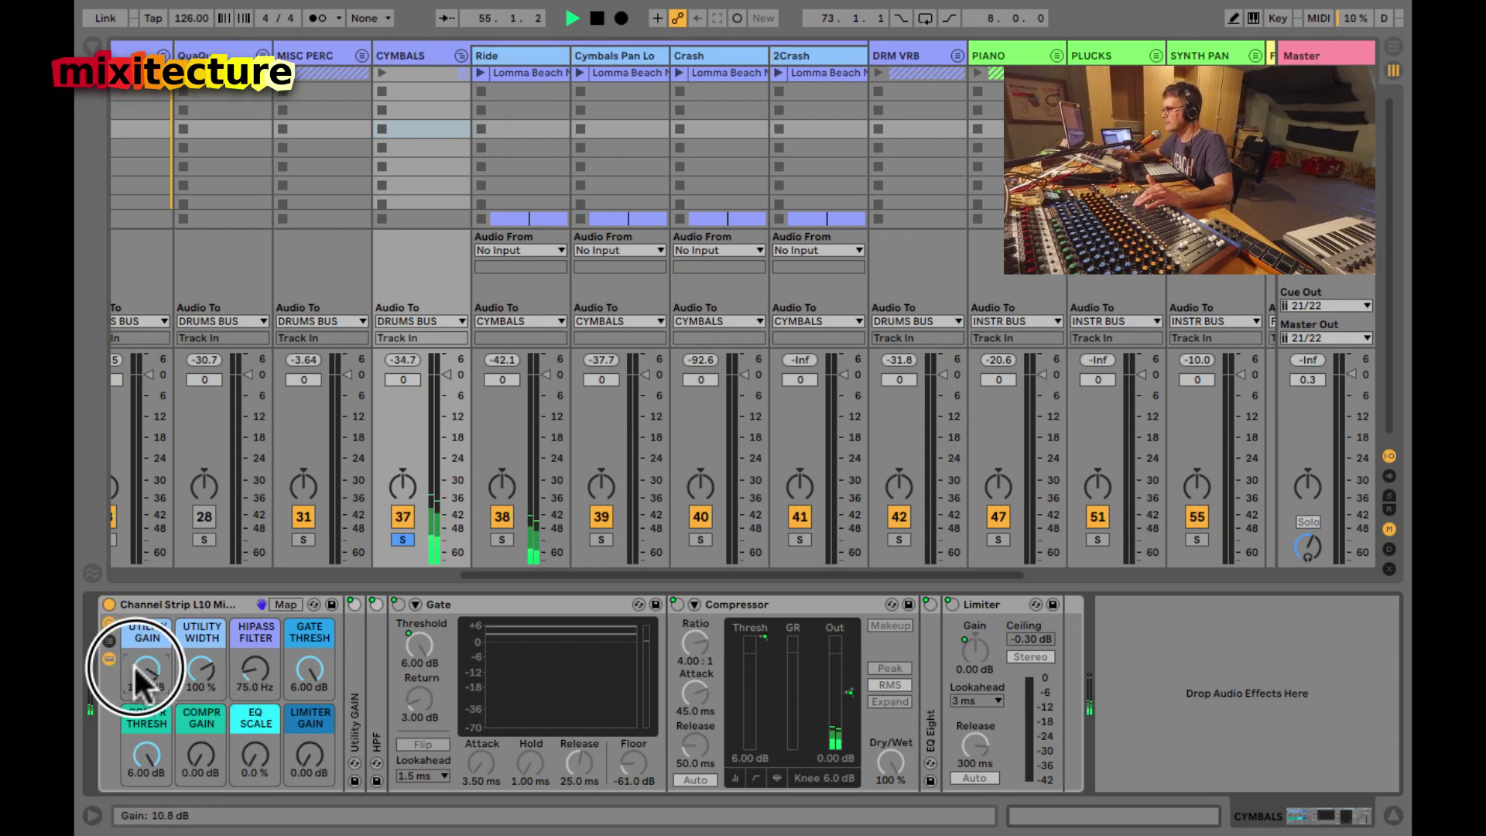
pyautogui.moveTo(133, 663); pyautogui.dragTo(133, 680)
pyautogui.moveTo(137, 750); pyautogui.dragTo(217, 735)
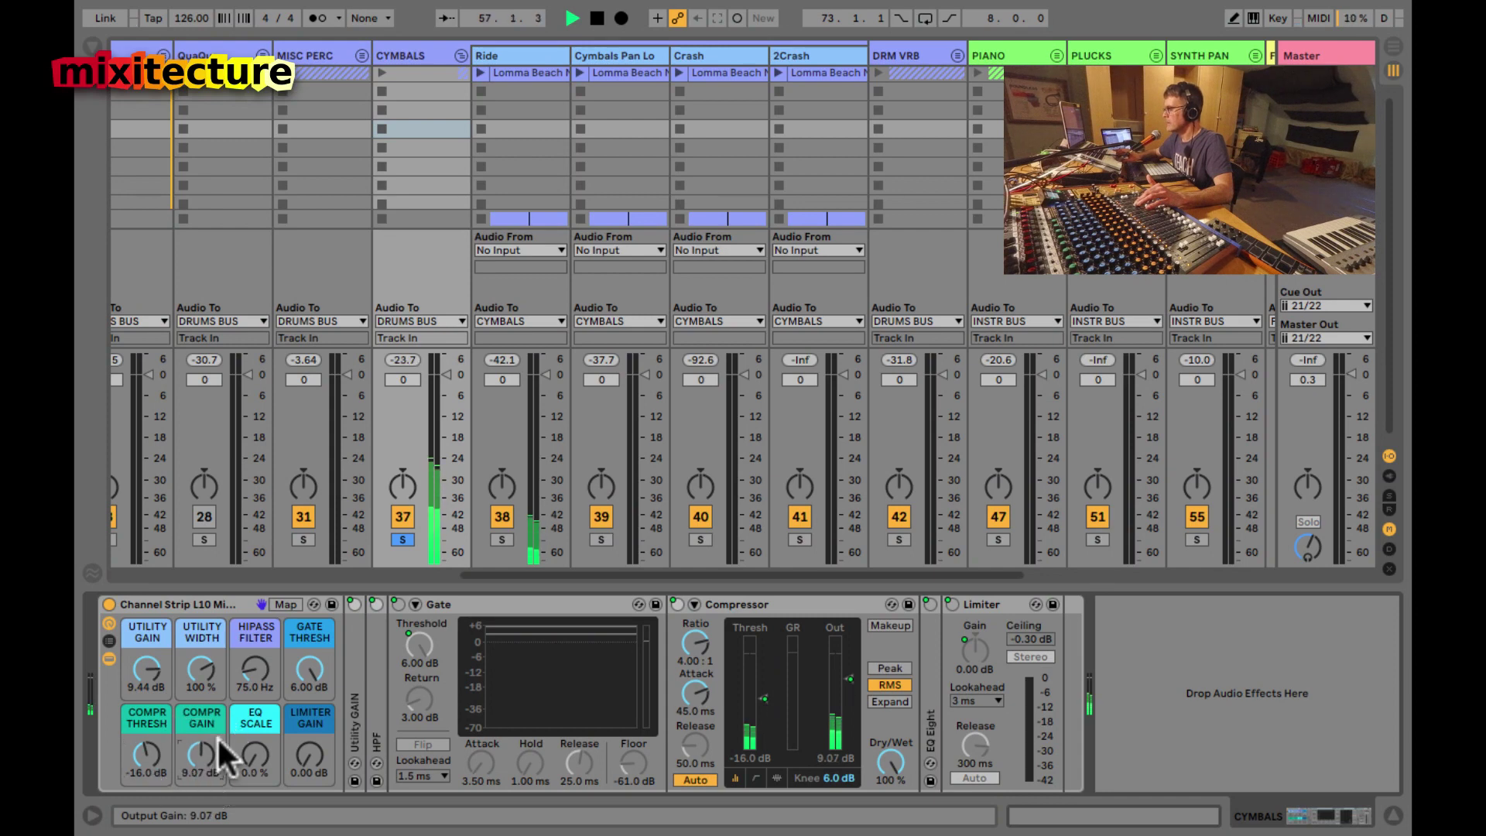
# - Unsolo and fold the CYMBALS group, and select and unfold the DRM VRB group
pyautogui.click(402, 539)
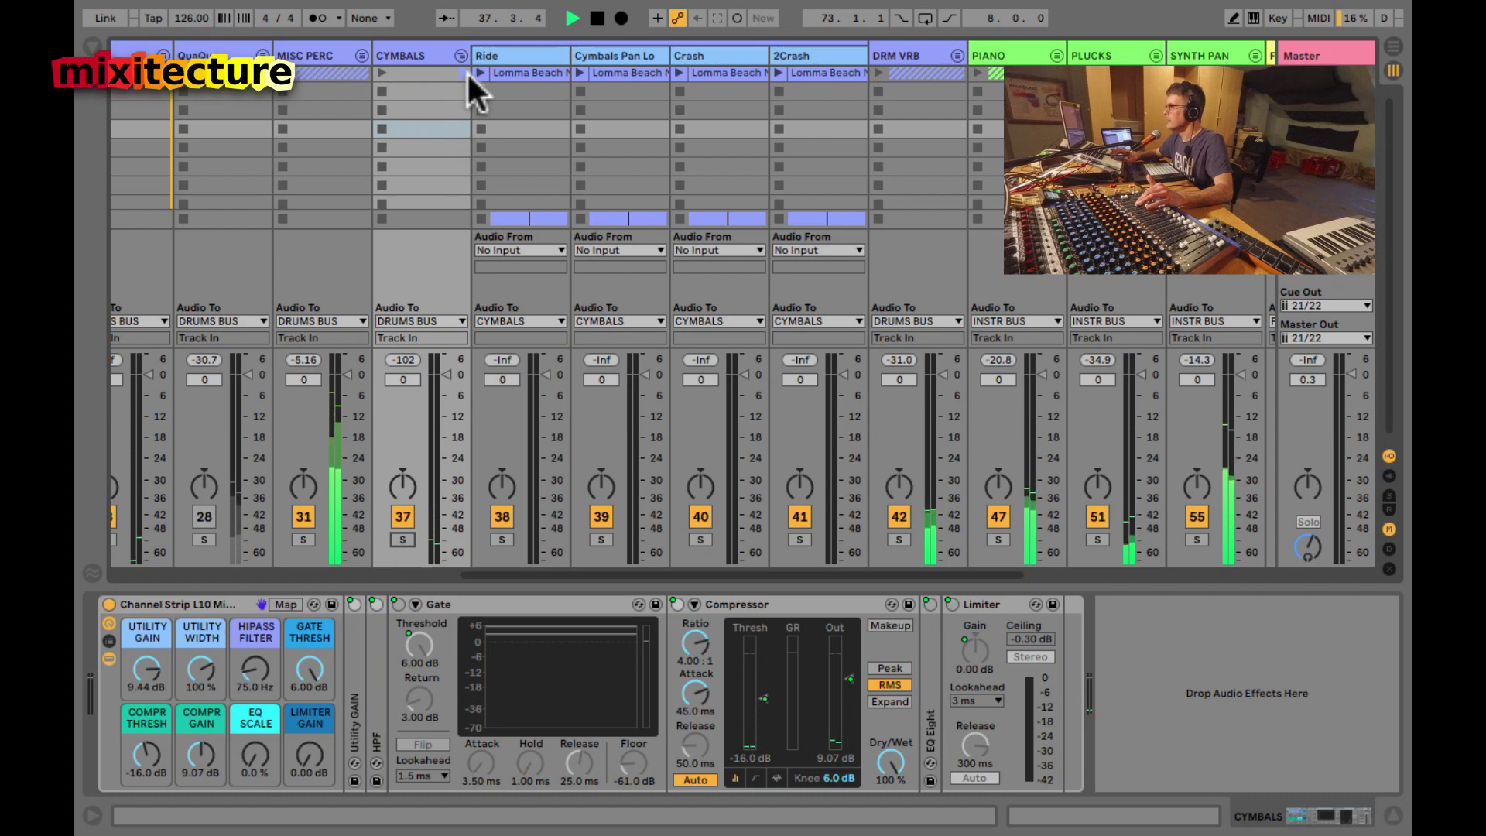
pyautogui.click(461, 54)
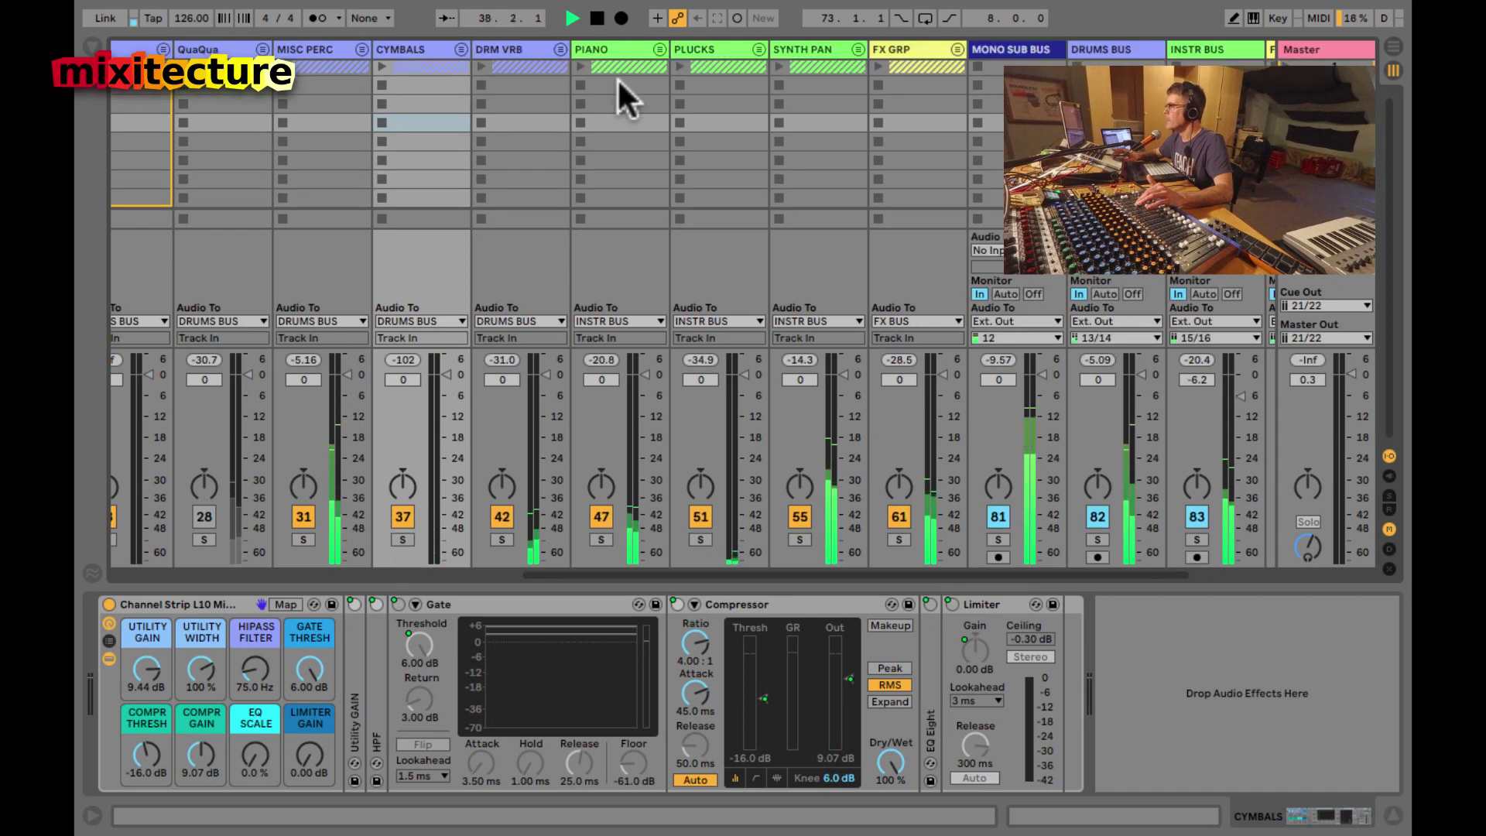
pyautogui.click(531, 46)
pyautogui.click(559, 49)
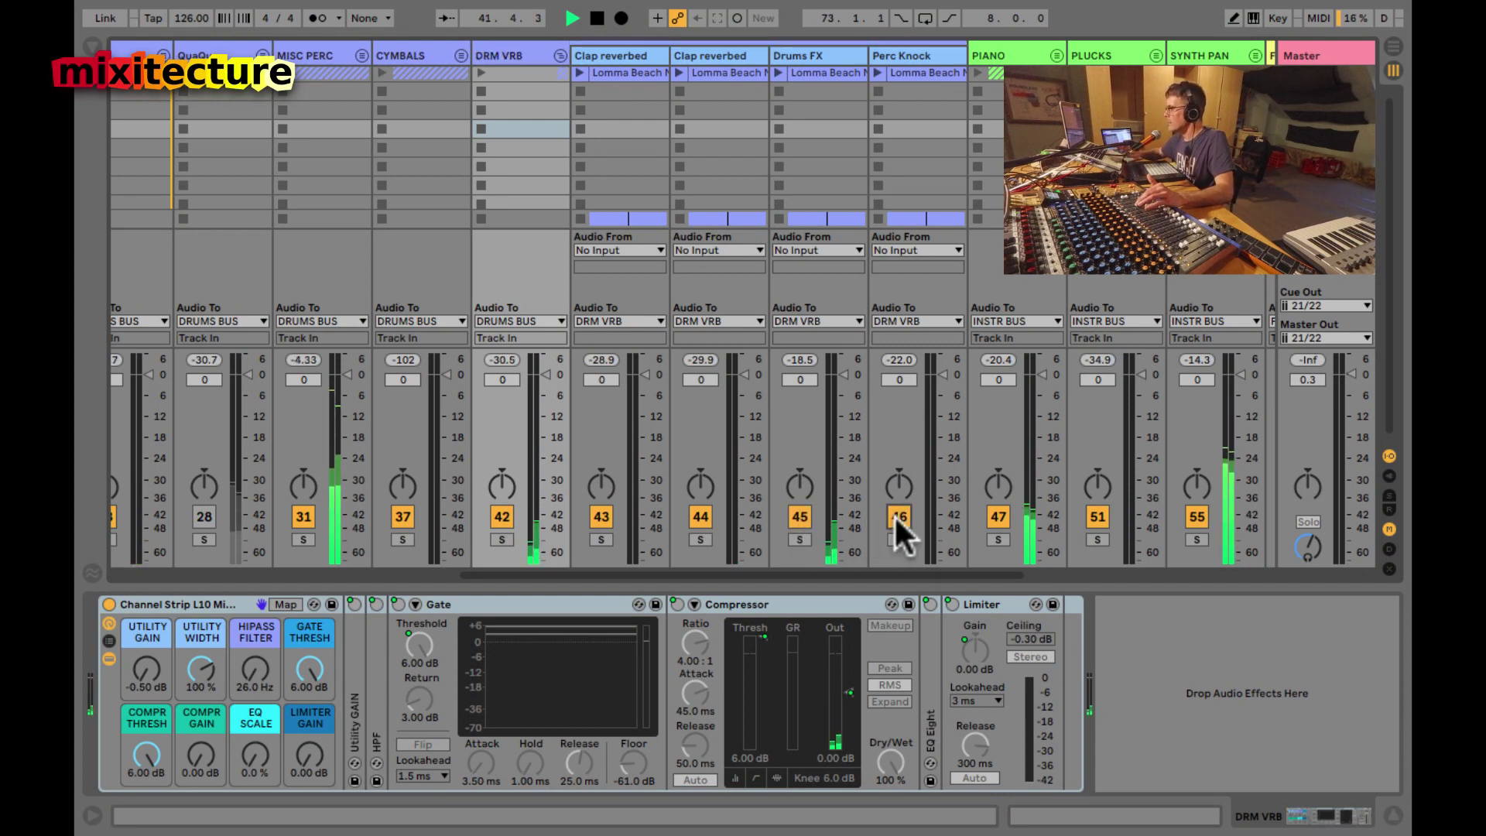
pyautogui.click(500, 53)
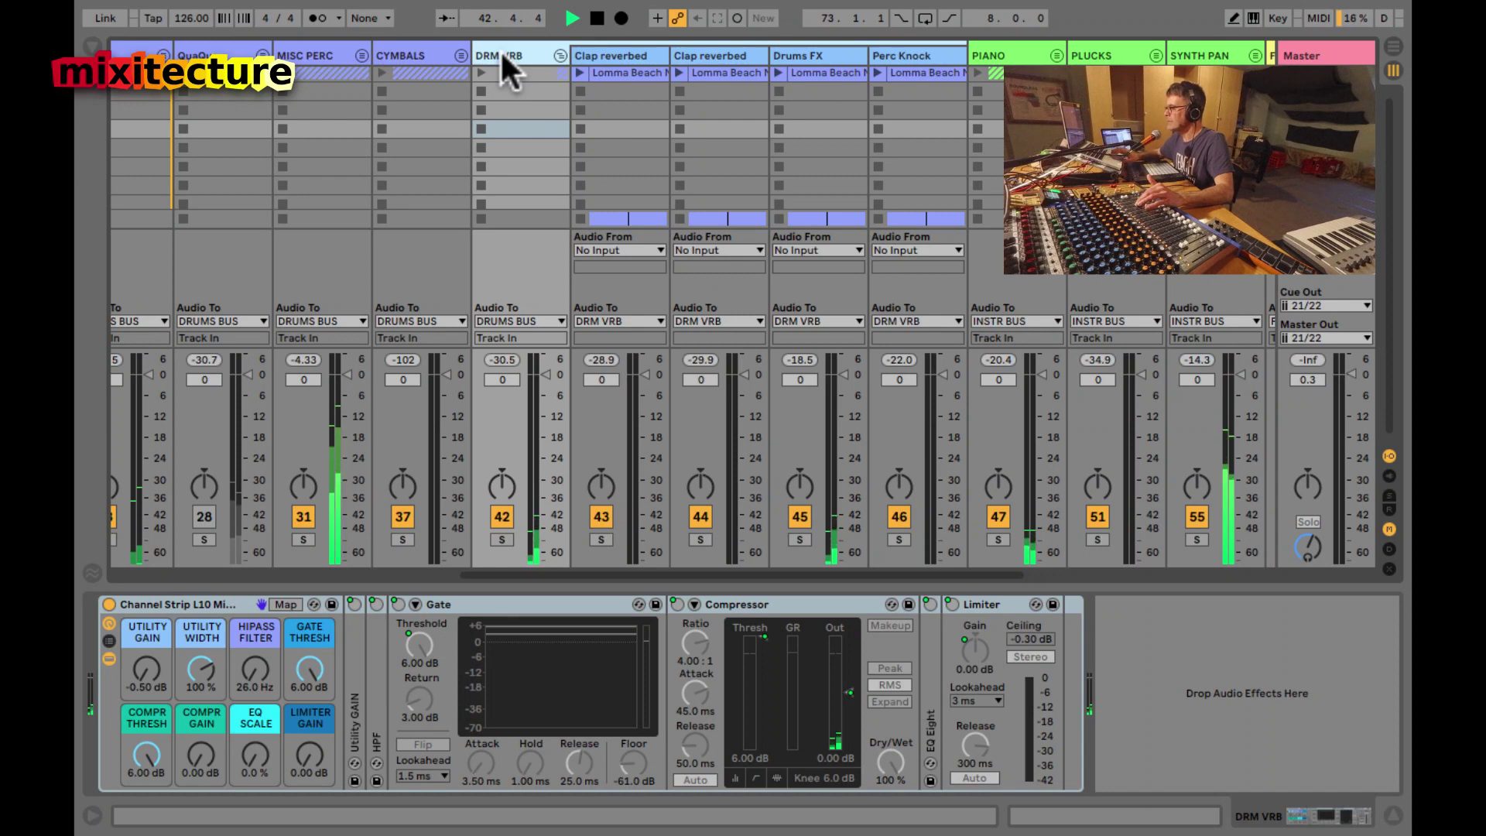
# - Stop playback, select the HPF device in the DRM VRB channel strip, and fold the group
pyautogui.hscroll(2, 368, 203)
pyautogui.press('space')
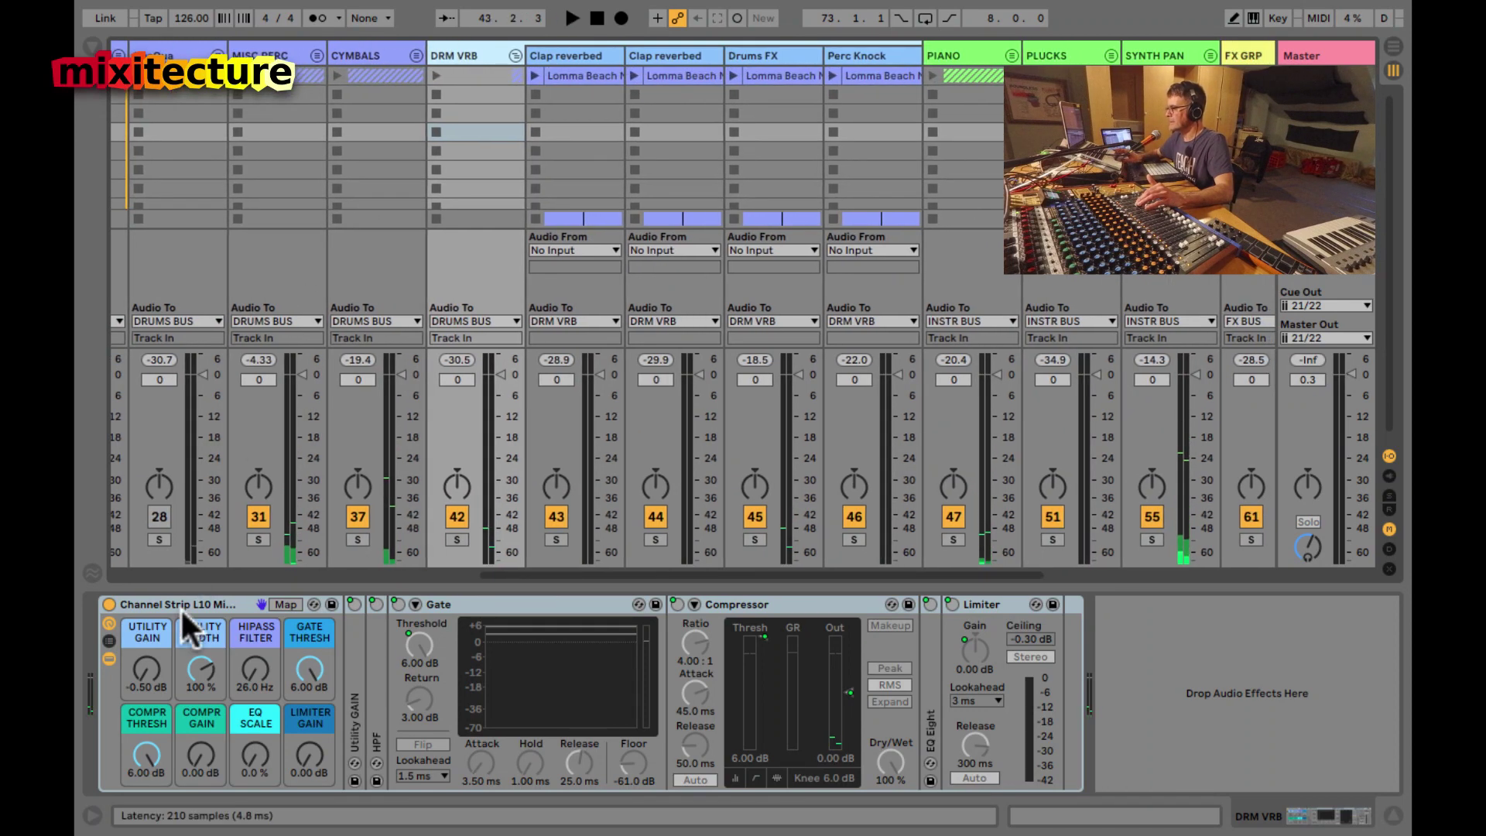
pyautogui.click(184, 603)
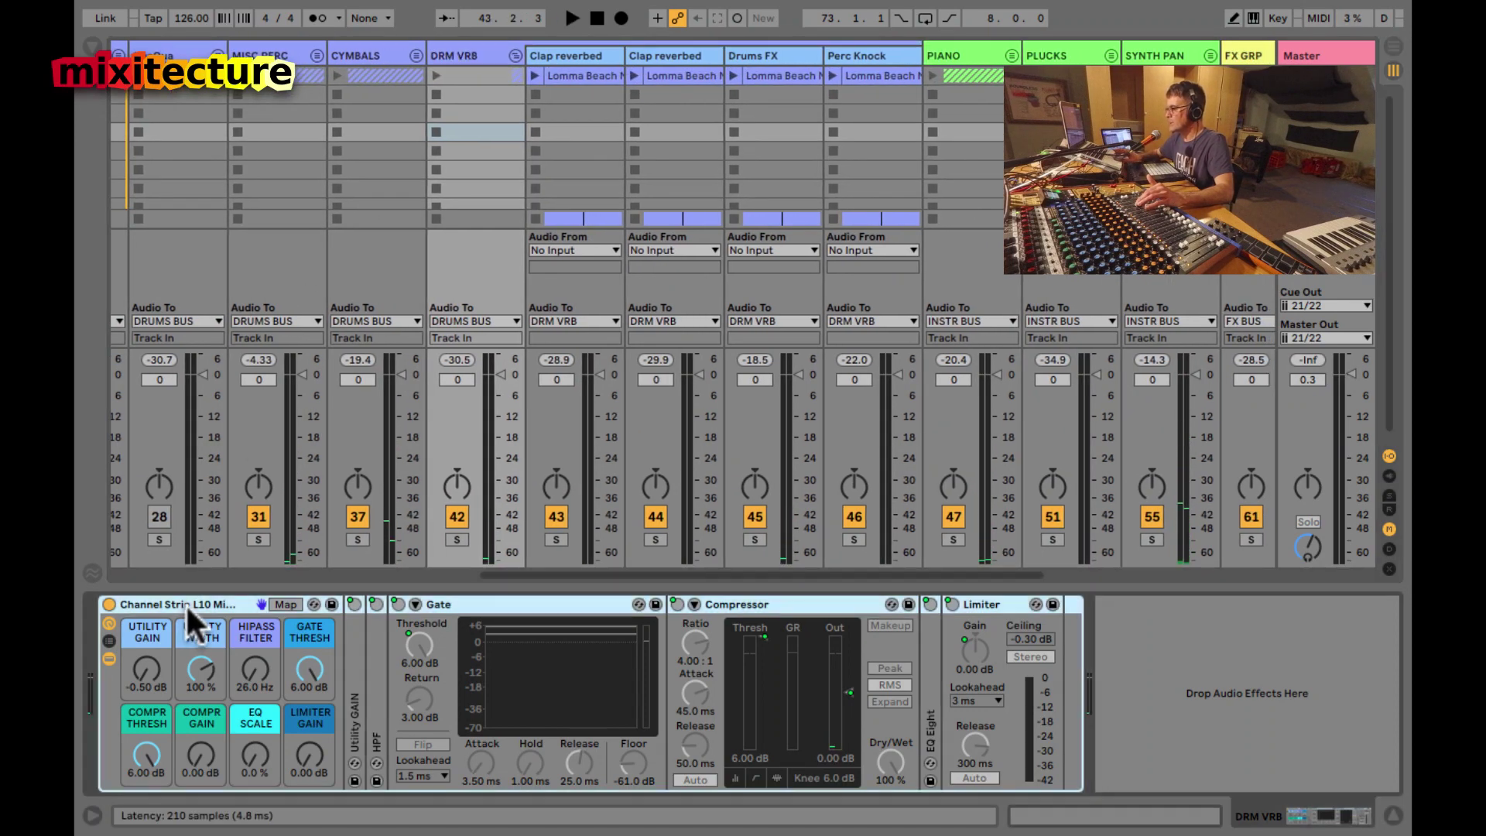
pyautogui.click(372, 662)
pyautogui.click(516, 52)
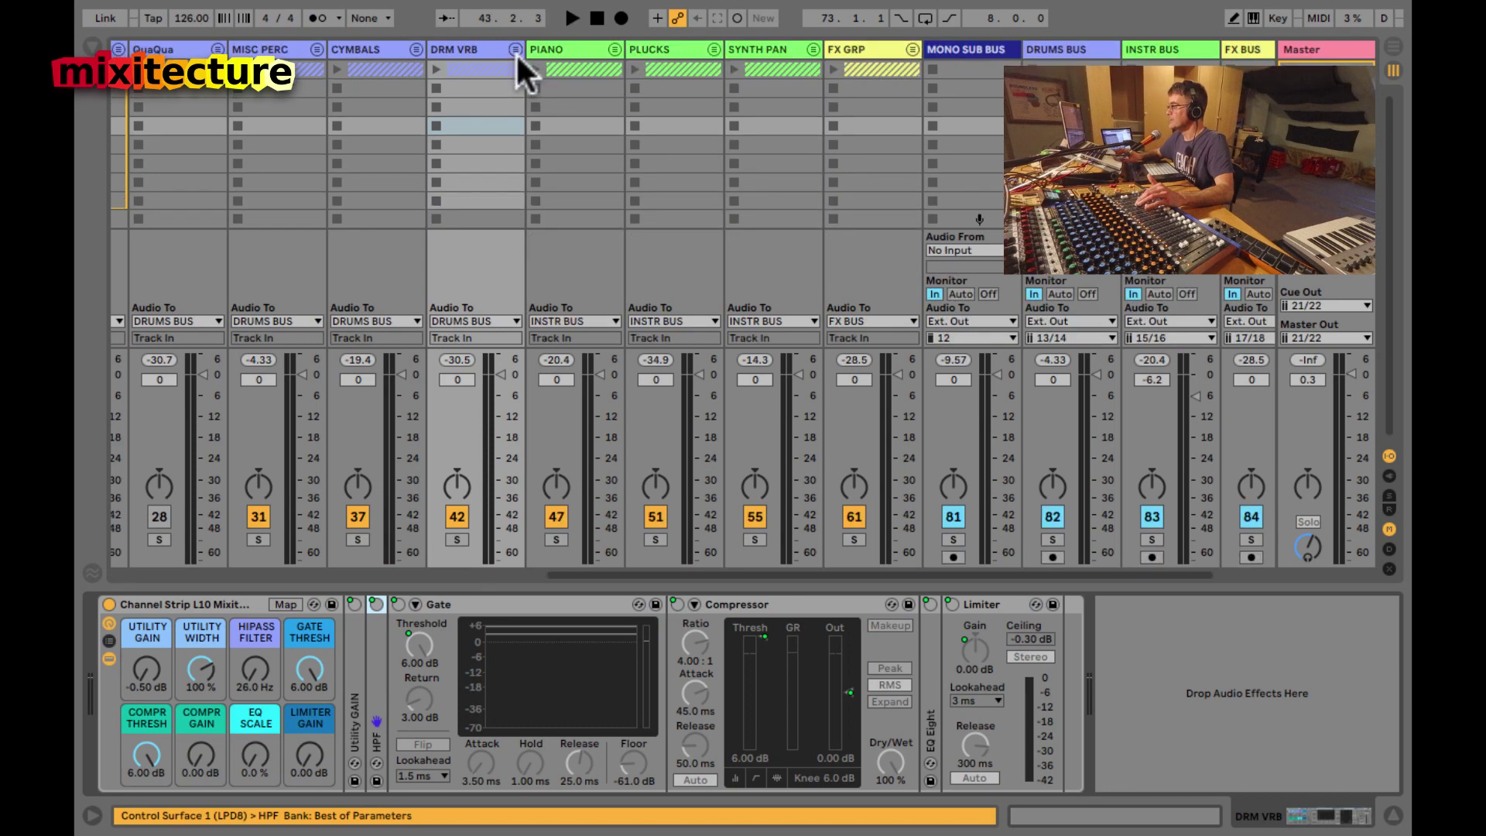
# - Select the KICKS TOP group and briefly unfold it to check its tracks, leaving it folded
pyautogui.hscroll(-6, 347, 49)
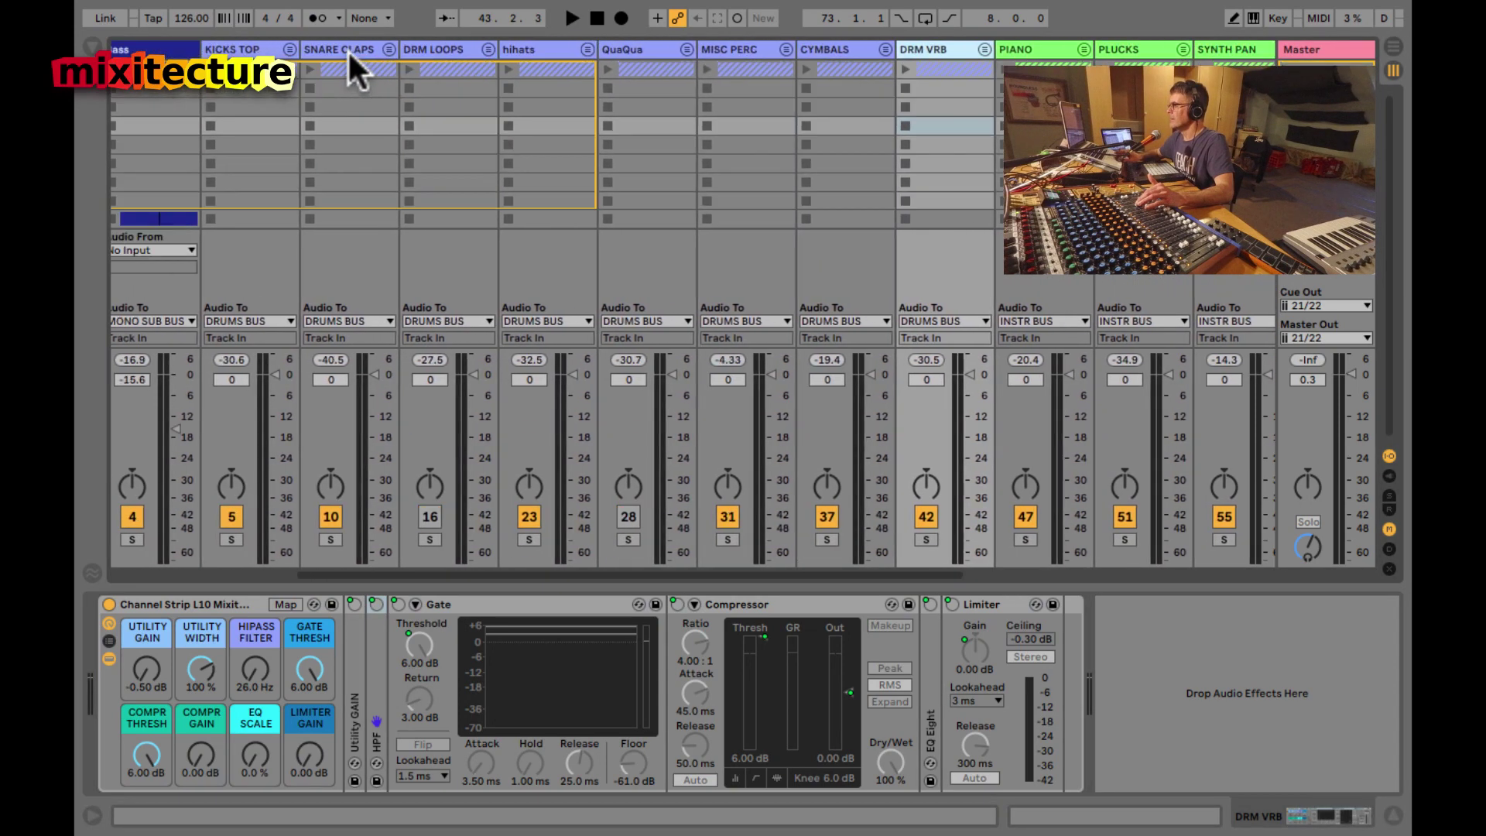
pyautogui.click(346, 49)
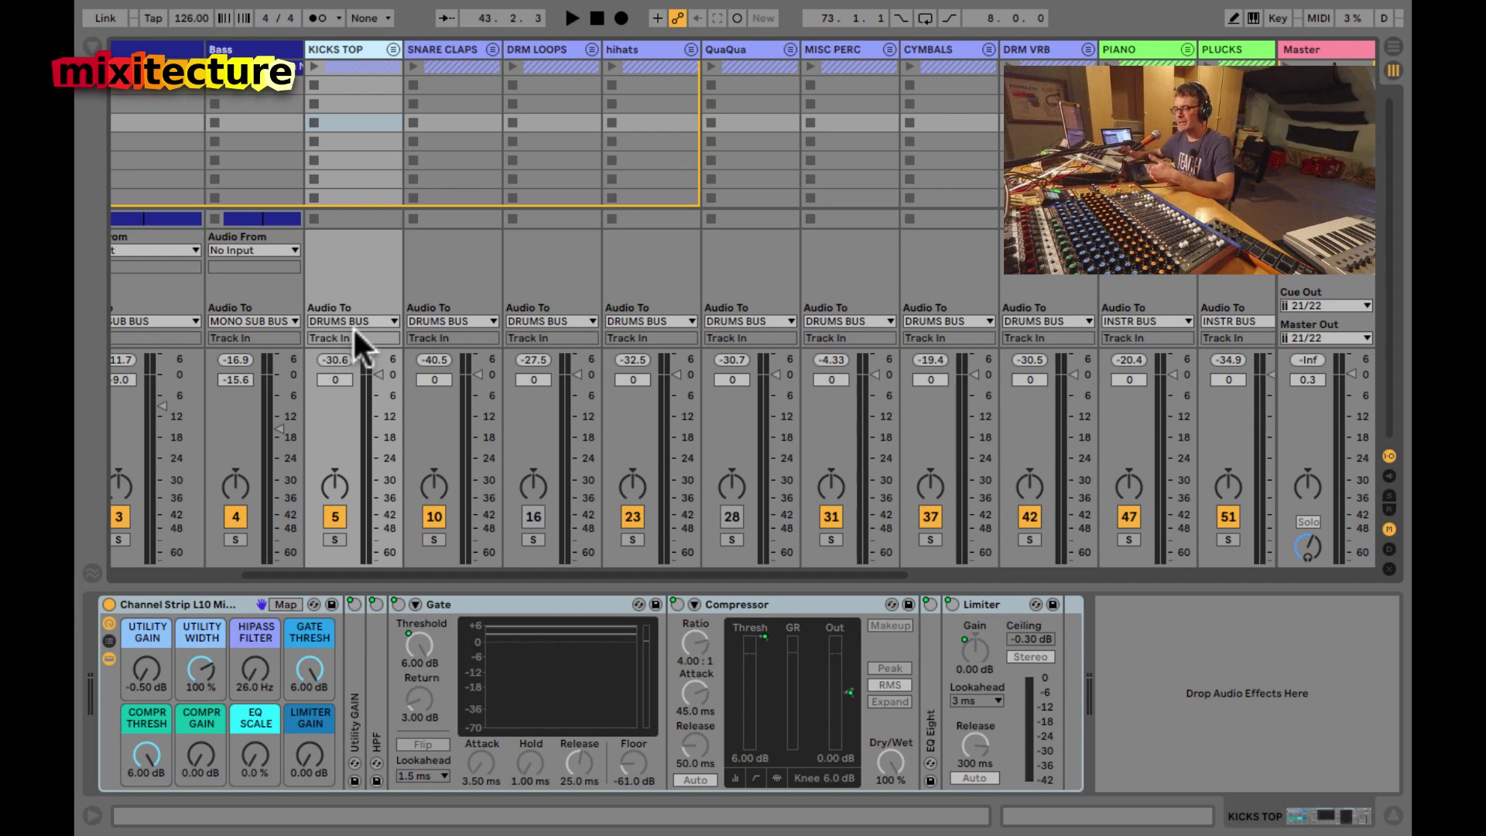
pyautogui.click(393, 48)
pyautogui.click(393, 49)
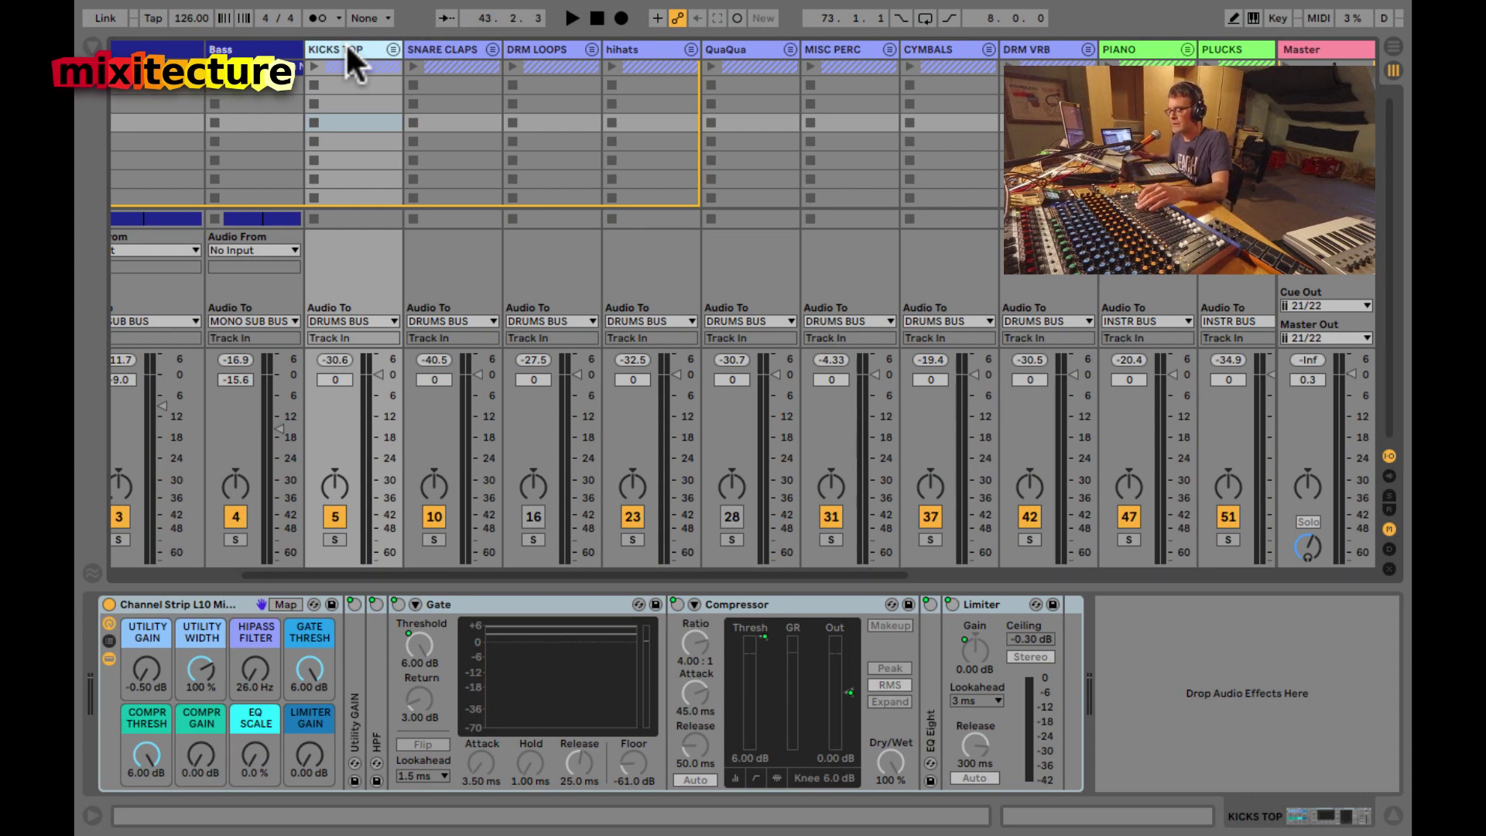
# - Restart playback with the DRM LOOPS group soloed and unfolded, and show its tracks in the Arrangement view
pyautogui.press('space')
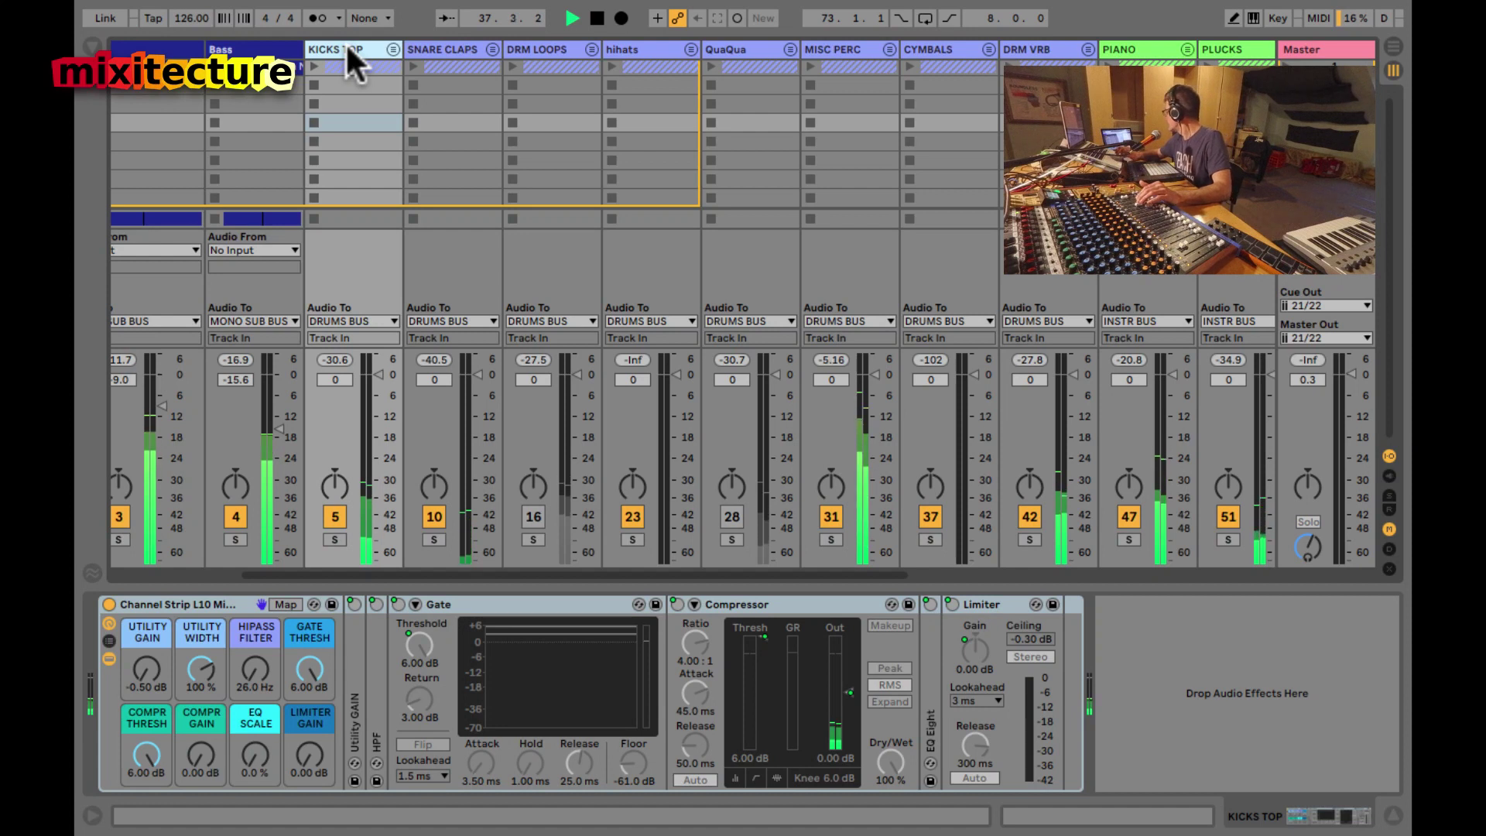
pyautogui.click(529, 540)
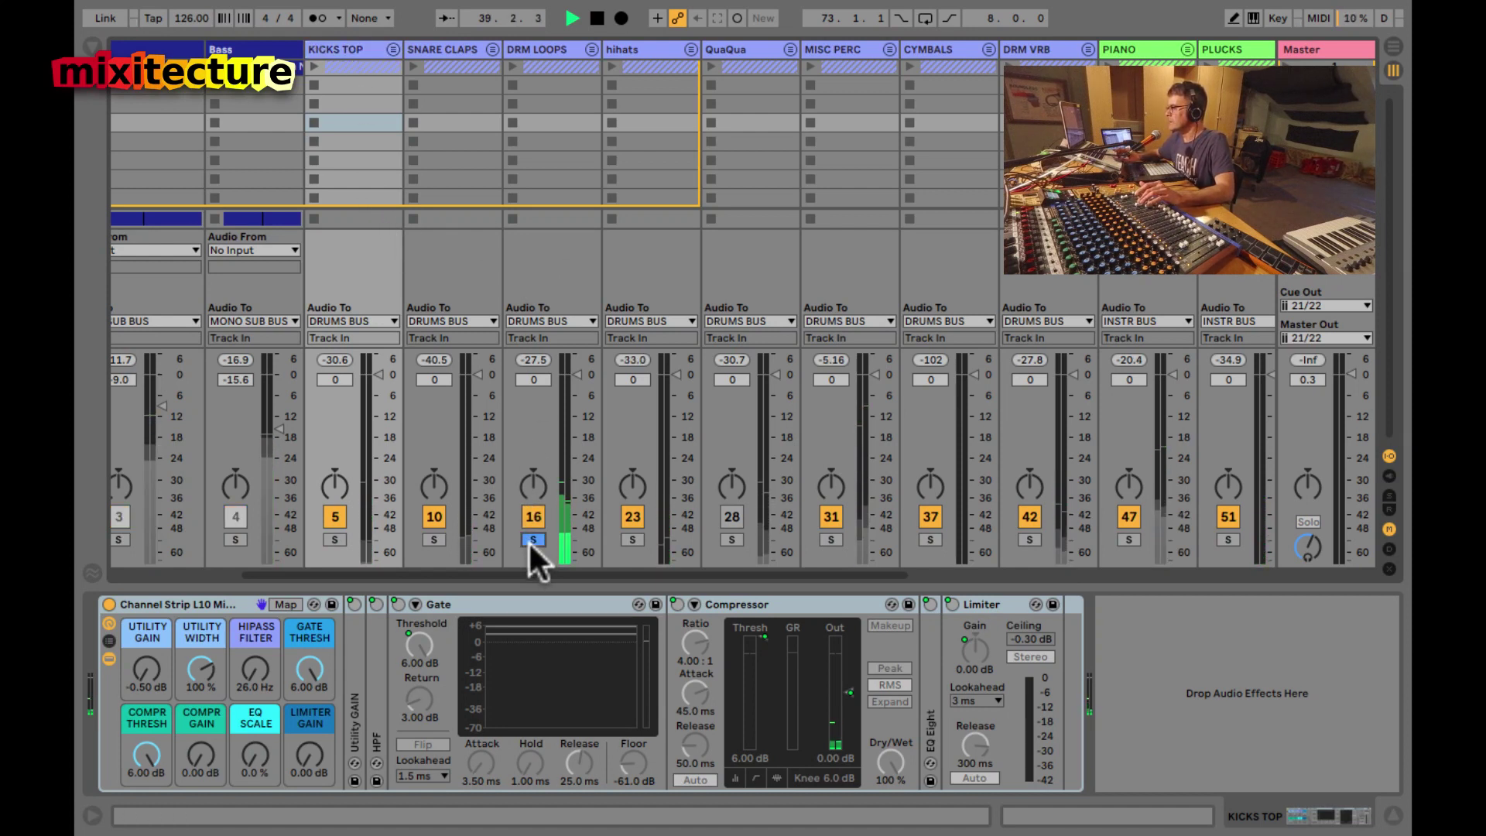
pyautogui.click(590, 48)
pyautogui.hscroll(1, 602, 325)
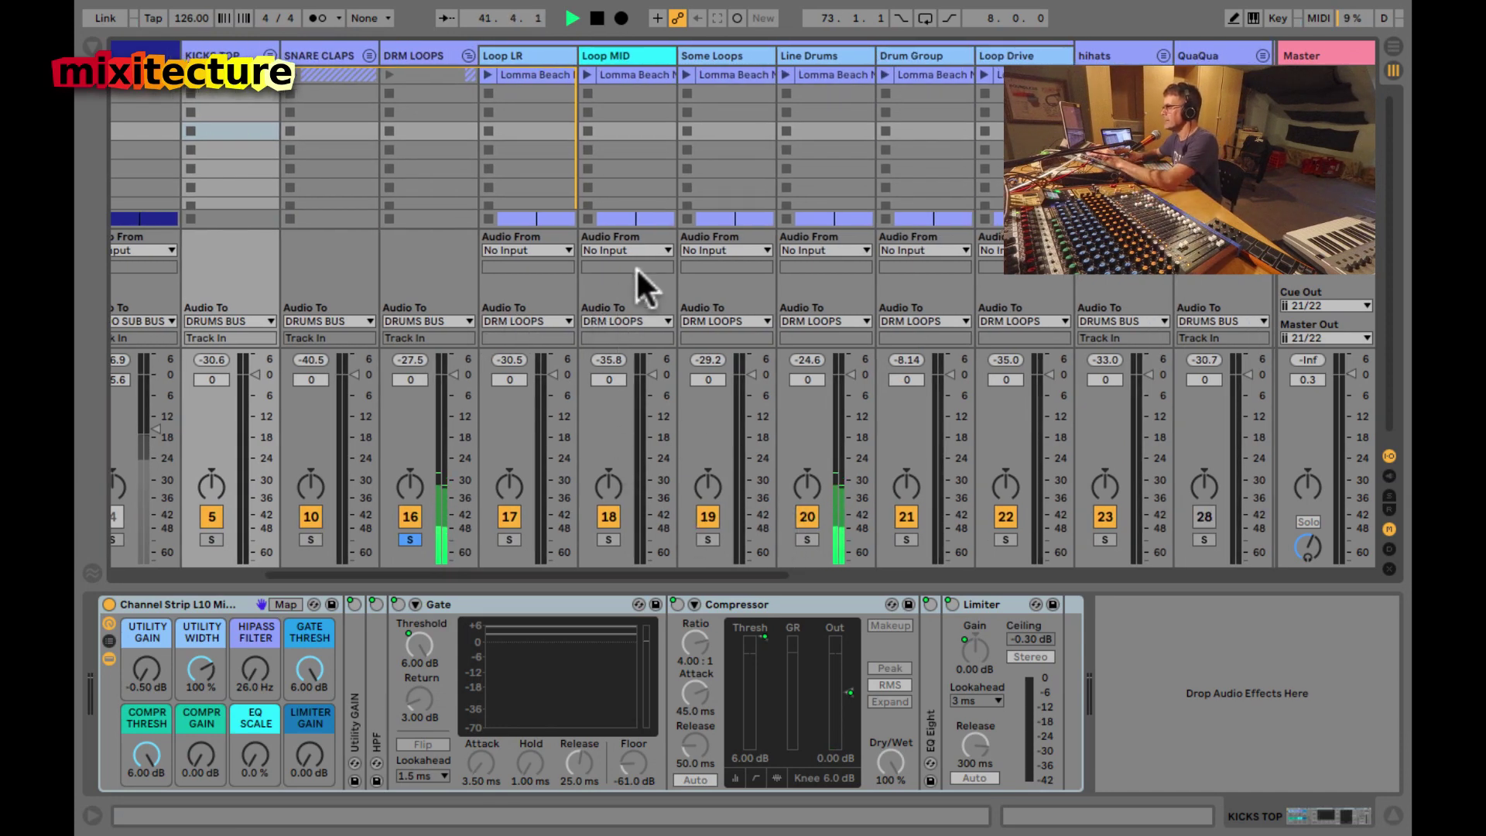
pyautogui.press('Tab')
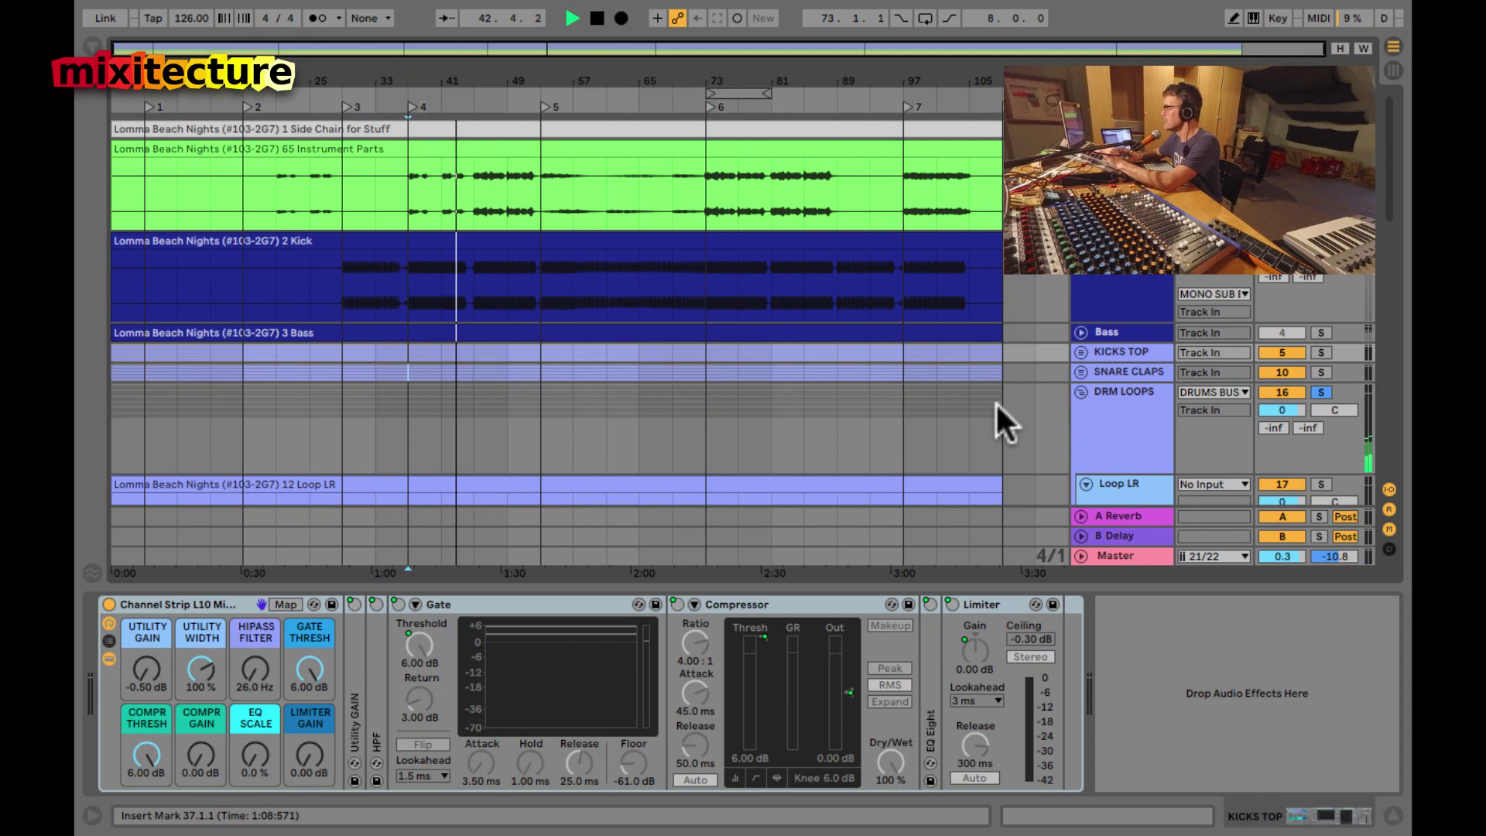
# - Solo the Loop MID track inside the DRM LOOPS group and show the Session view mixer
pyautogui.scroll(-3, 995, 401)
pyautogui.scroll(-3, 995, 406)
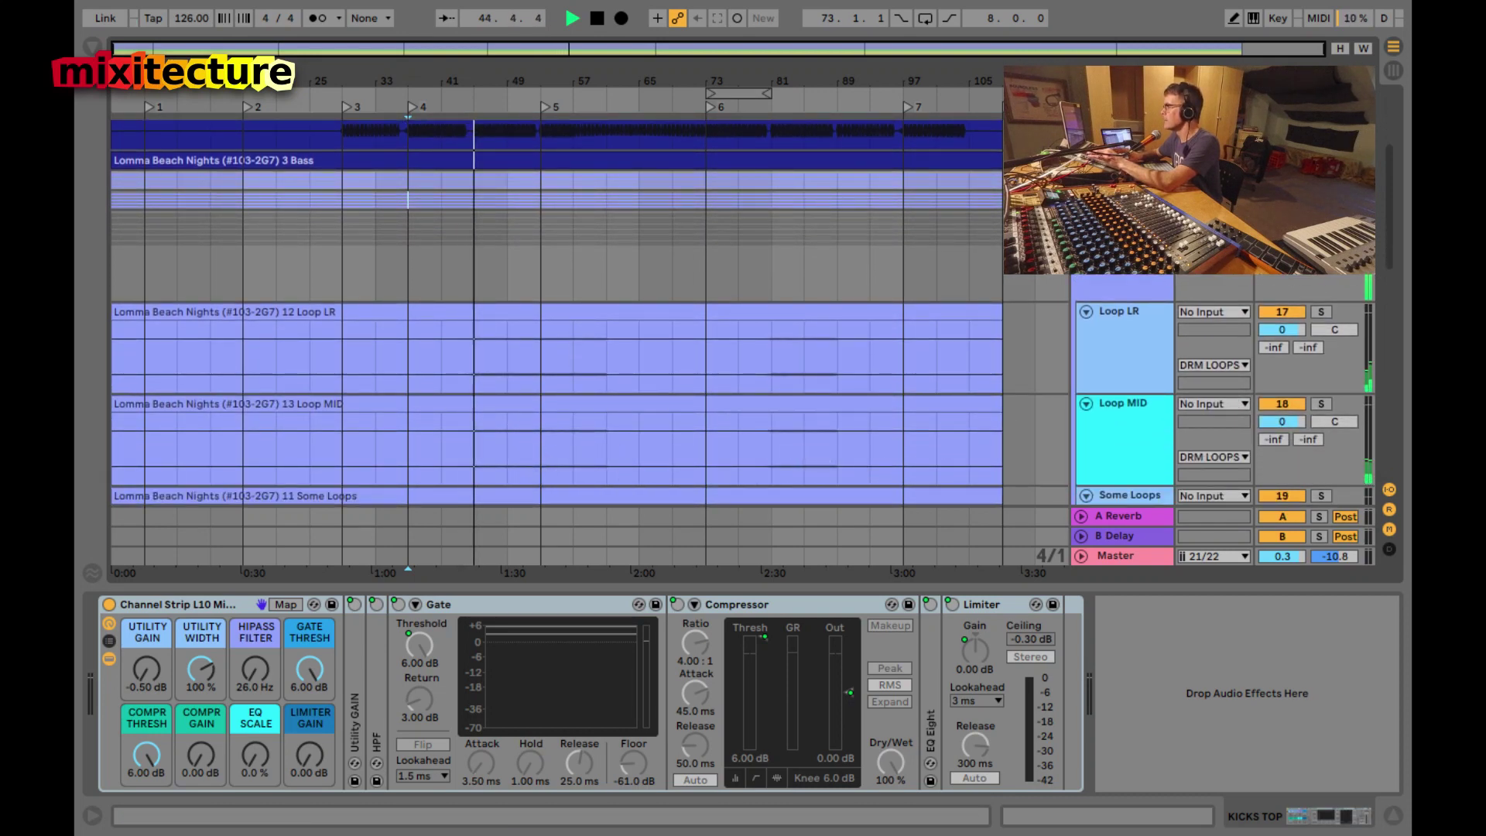
pyautogui.press('l')
pyautogui.press('Tab')
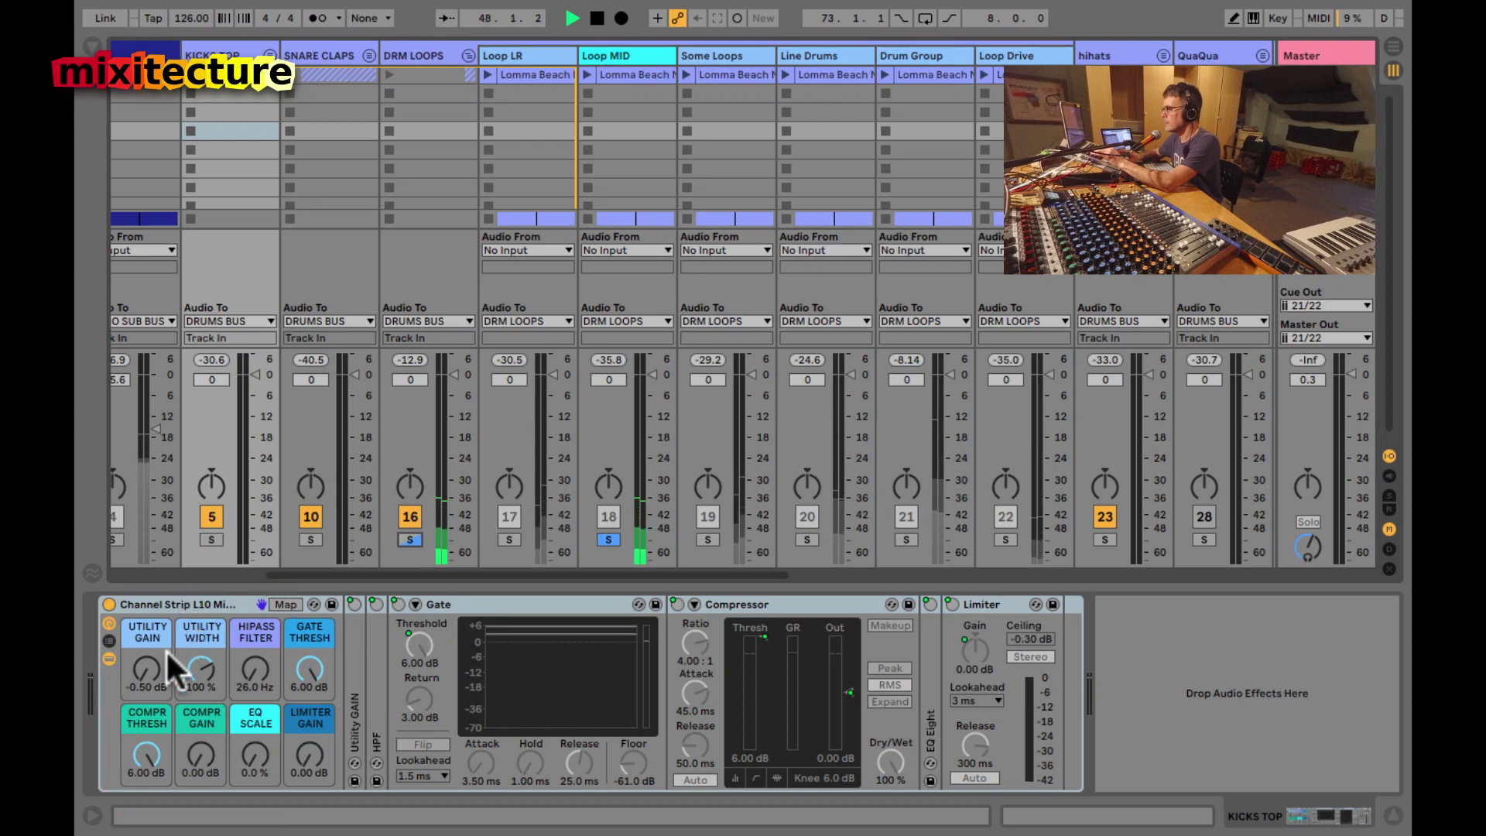
# - Select the DRM LOOPS group and set its channel strip to 11.5 dB utility gain, -15.4 dB compressor threshold and 12.3 dB compressor gain
pyautogui.click(145, 670)
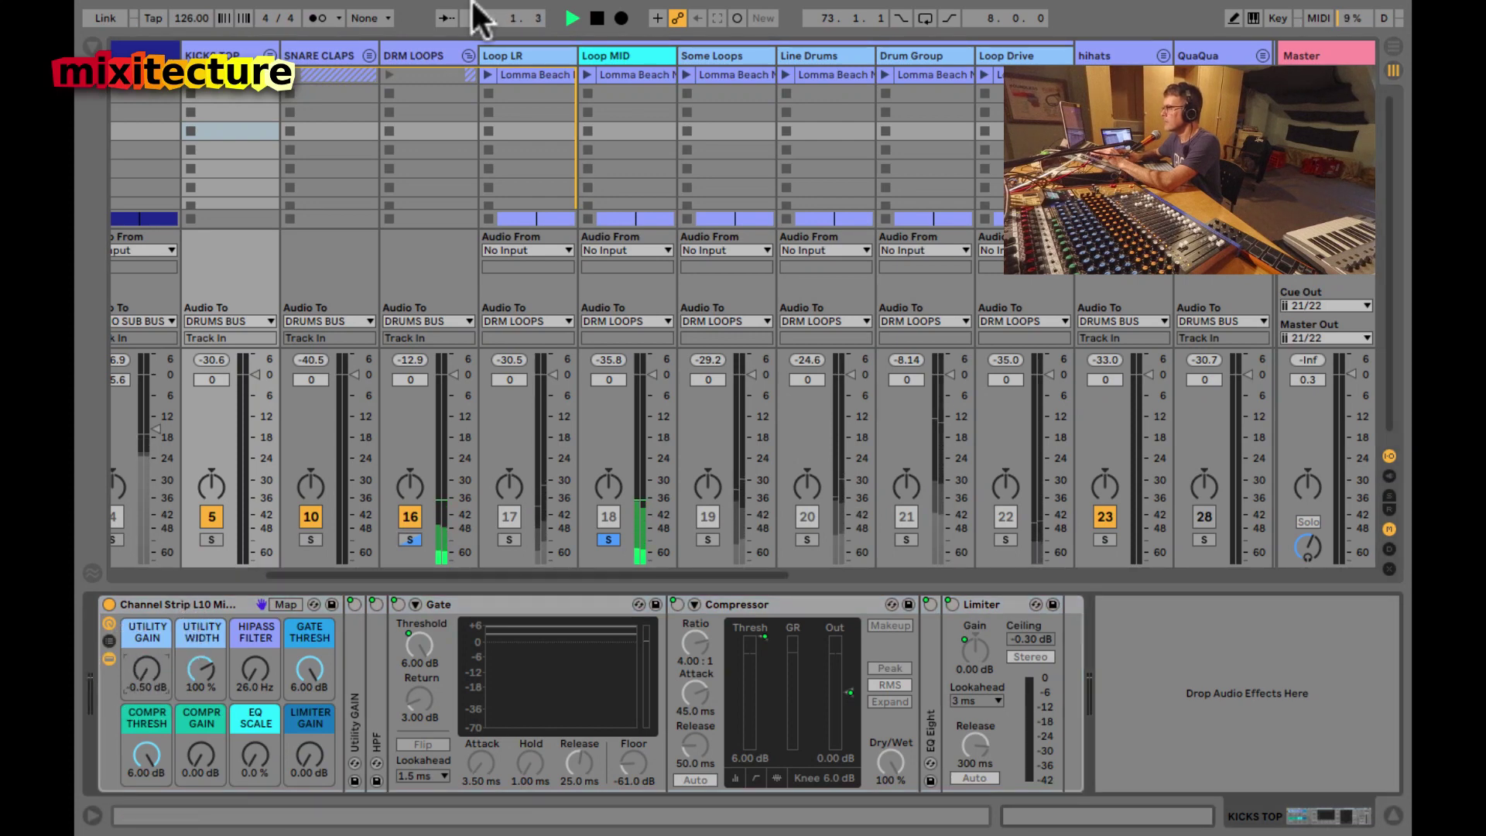
pyautogui.click(428, 56)
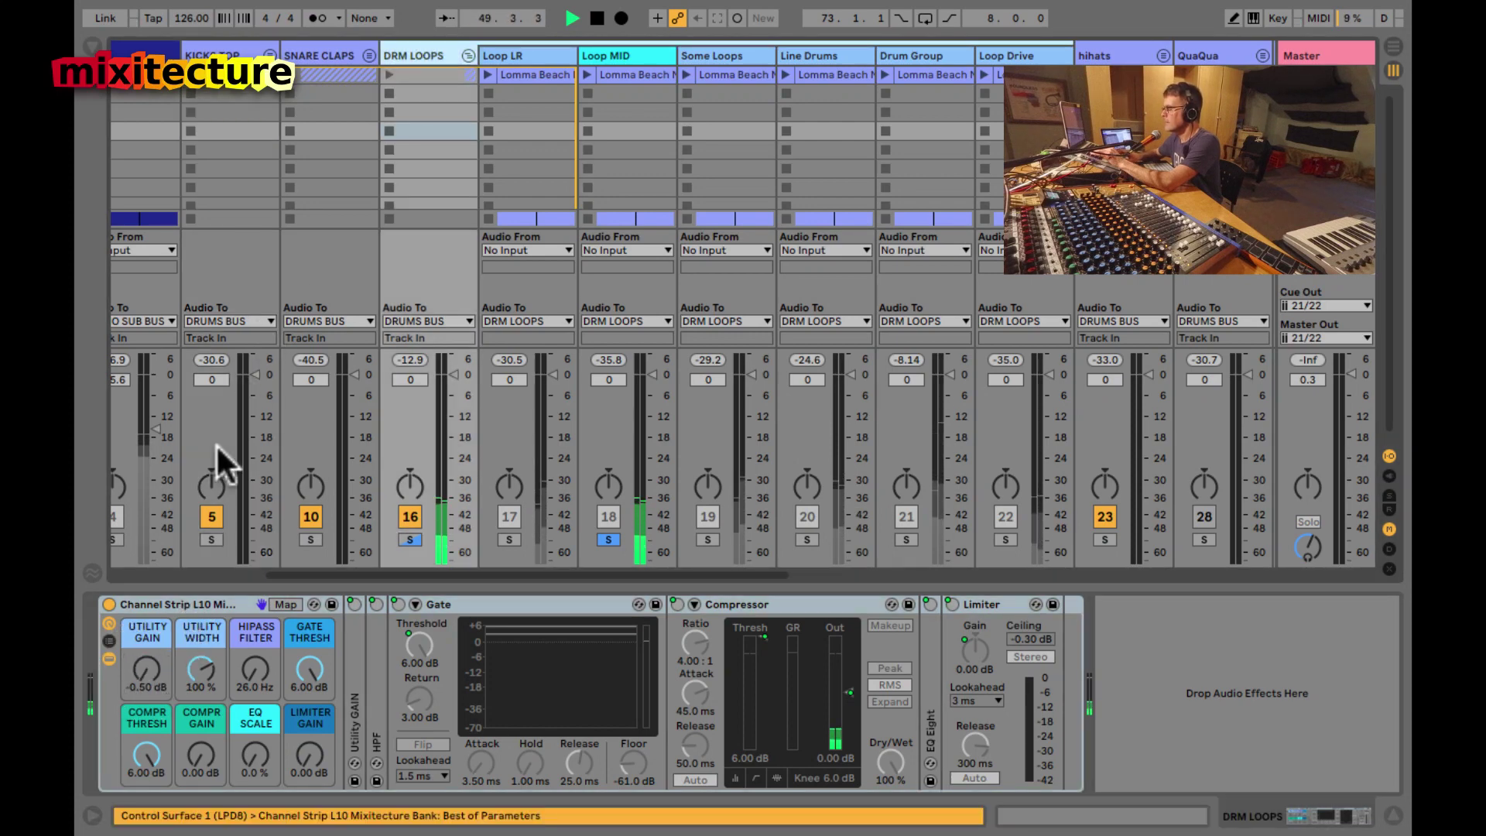
pyautogui.click(136, 670)
pyautogui.moveTo(136, 671); pyautogui.dragTo(140, 677)
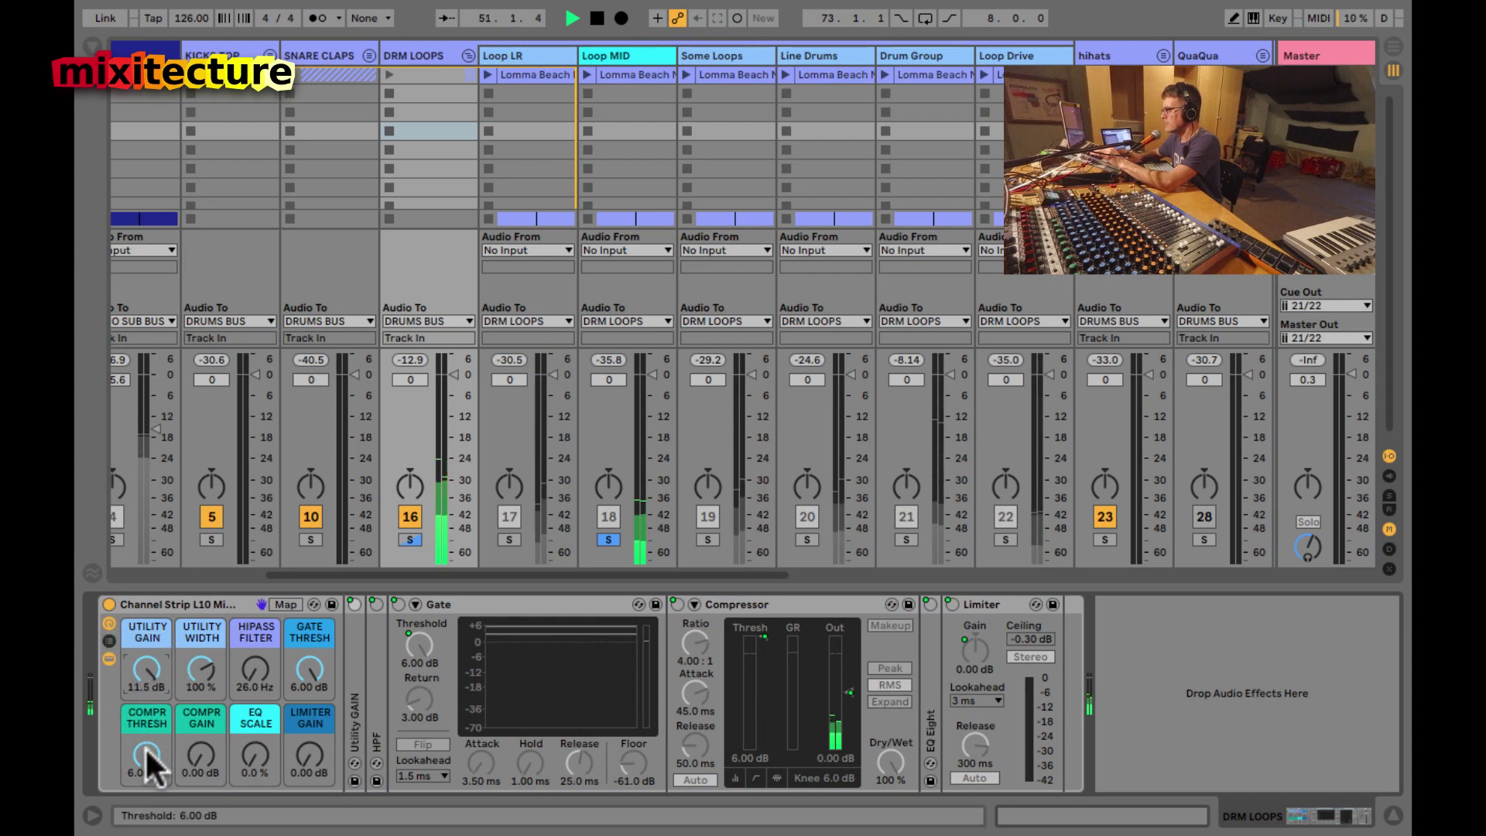
pyautogui.moveTo(145, 745); pyautogui.dragTo(194, 767)
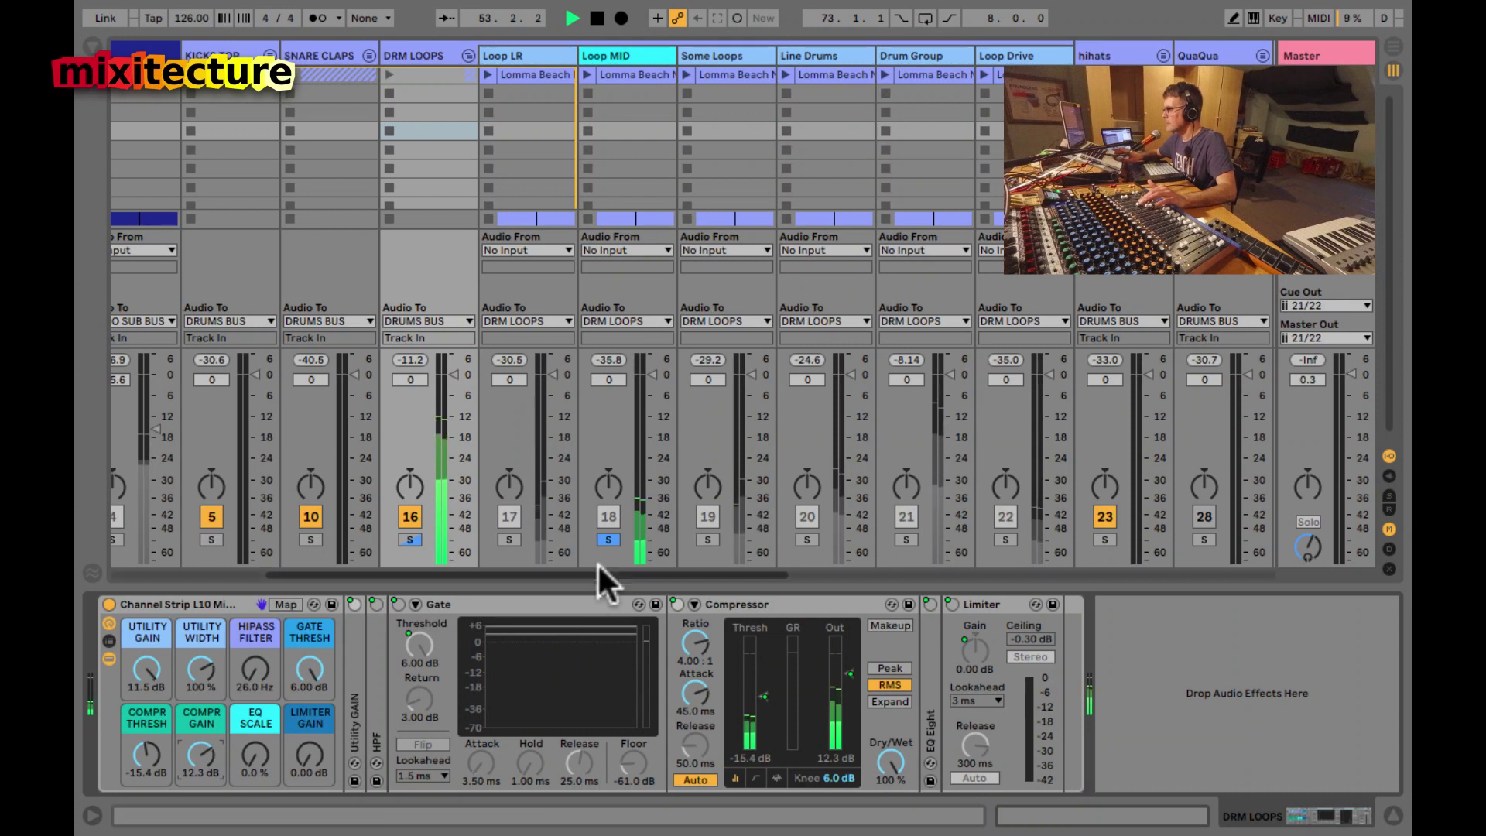
# - Unsolo the loops and set the DRM LOOPS strip to 6.00 dB utility gain, -22.4 dB compressor threshold and 2.27 dB compressor gain
pyautogui.click(608, 539)
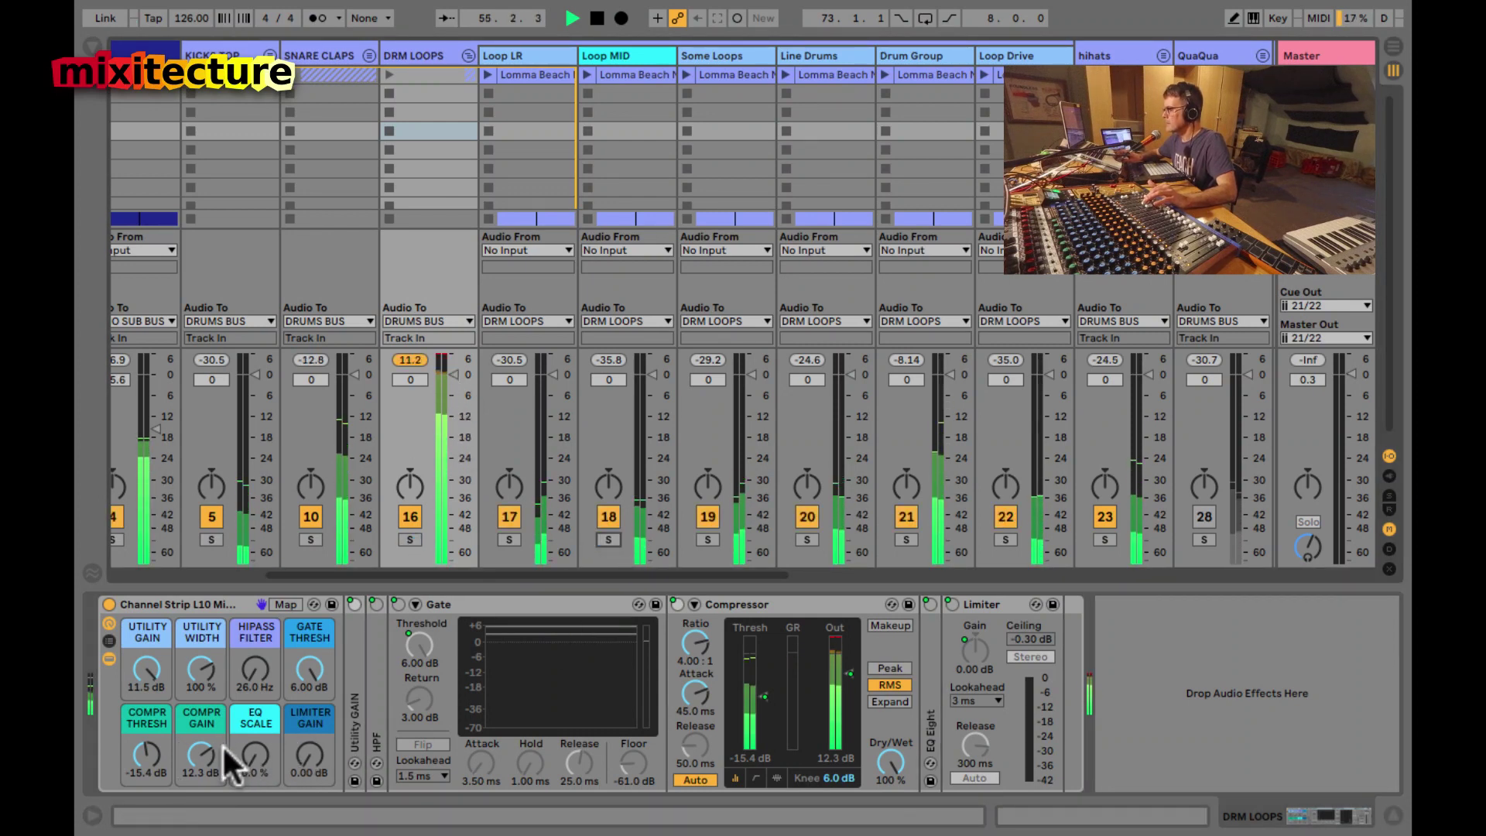
pyautogui.click(198, 755)
pyautogui.moveTo(196, 753); pyautogui.dragTo(196, 752)
pyautogui.moveTo(138, 654); pyautogui.dragTo(135, 664)
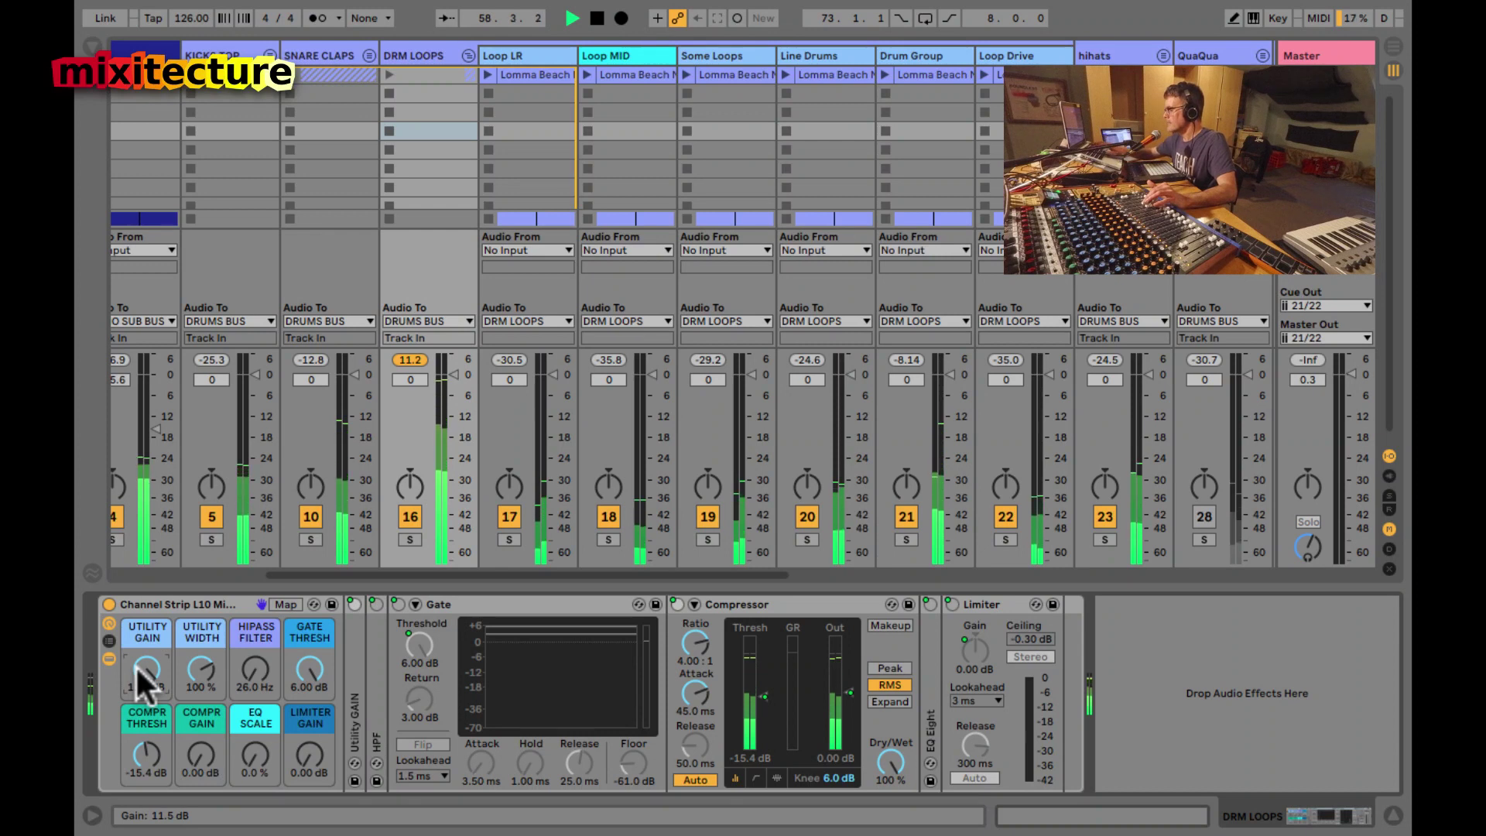
pyautogui.moveTo(137, 757); pyautogui.dragTo(198, 755)
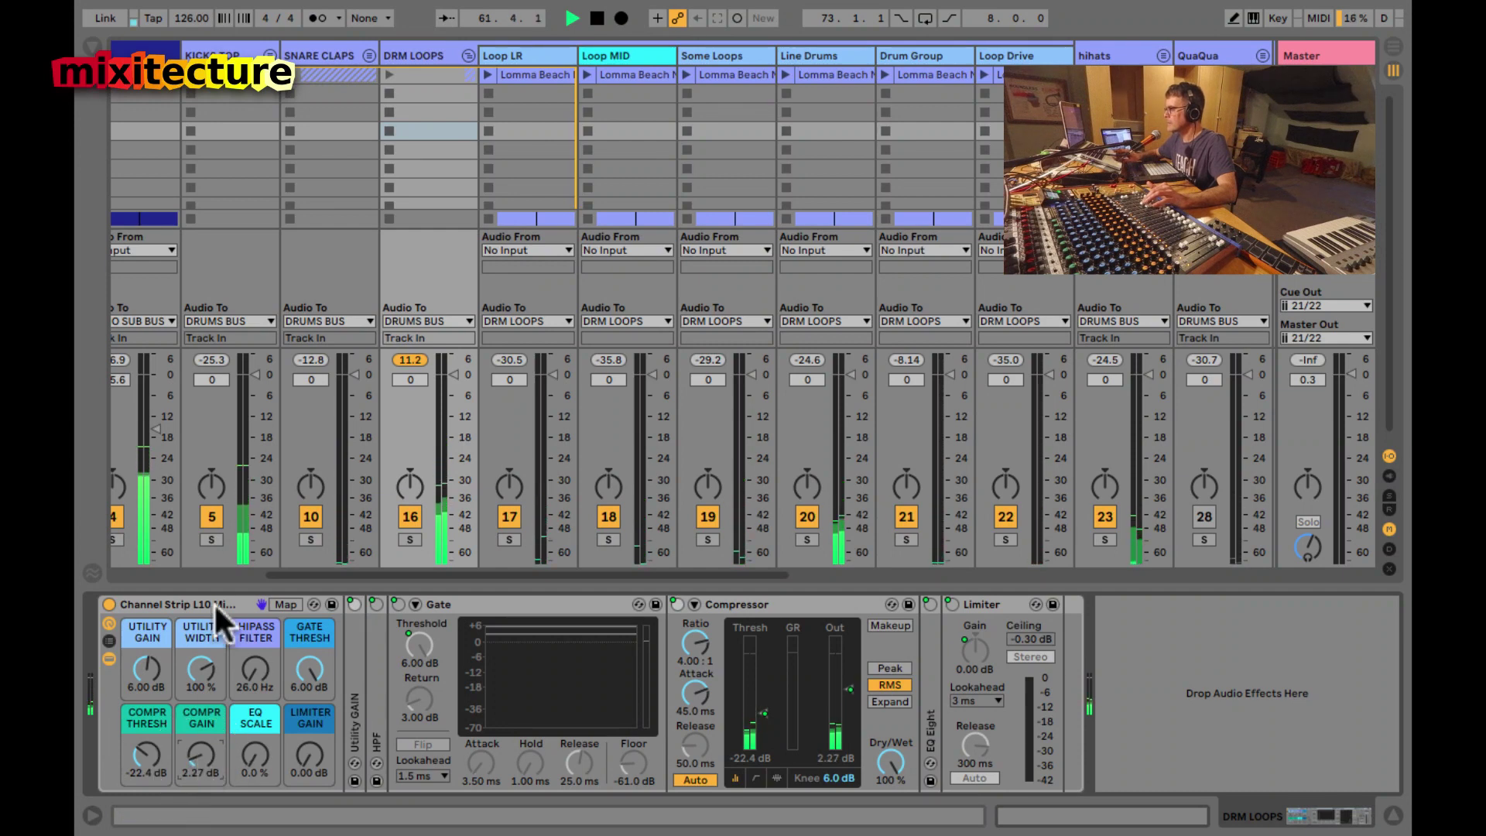
# - Show the Arrangement view, play from locator 6, and turn on looping for the eight-bar section at bar 73
pyautogui.press('Tab')
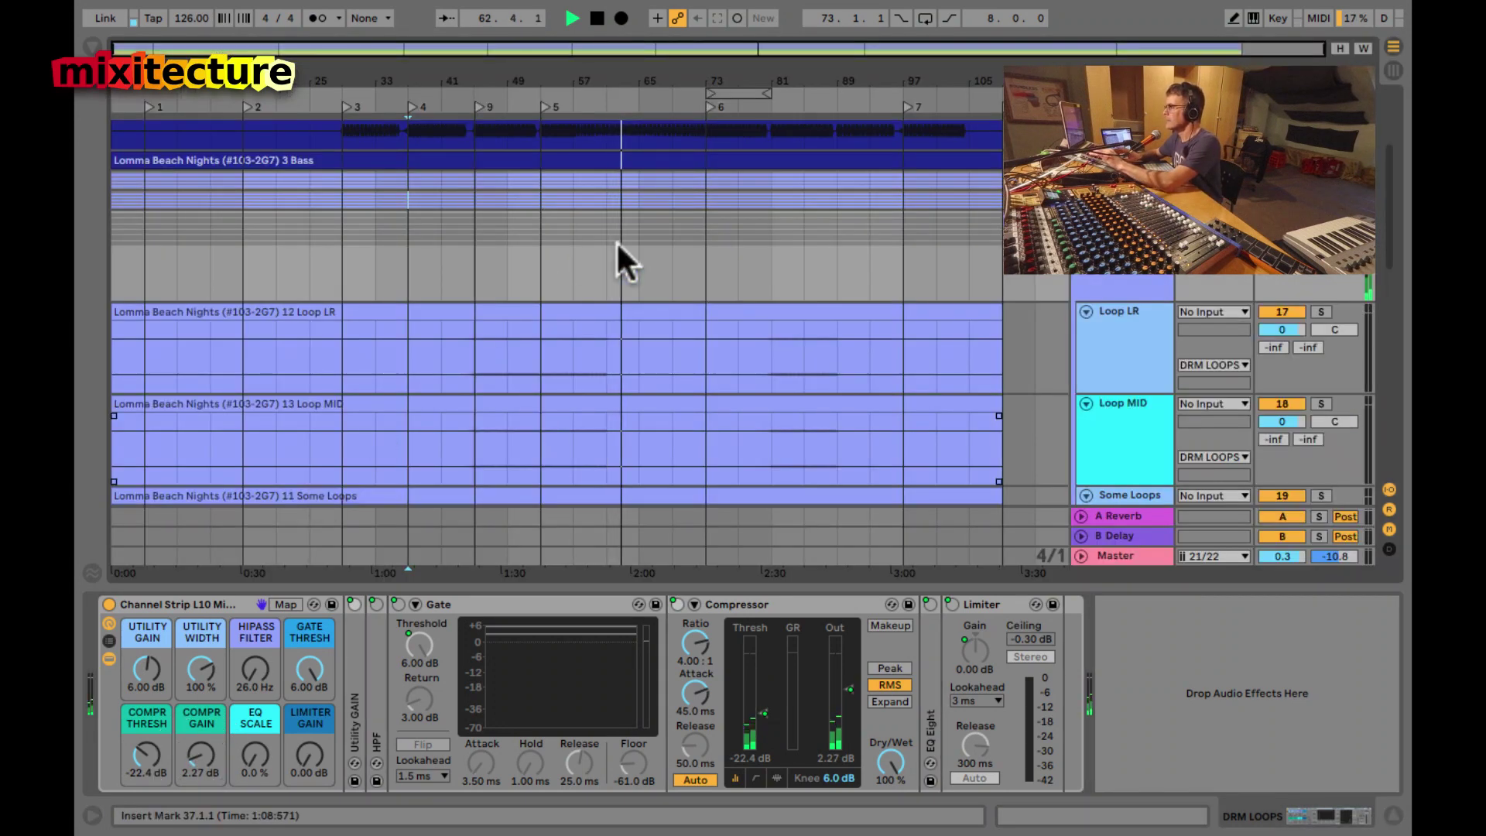
pyautogui.click(708, 110)
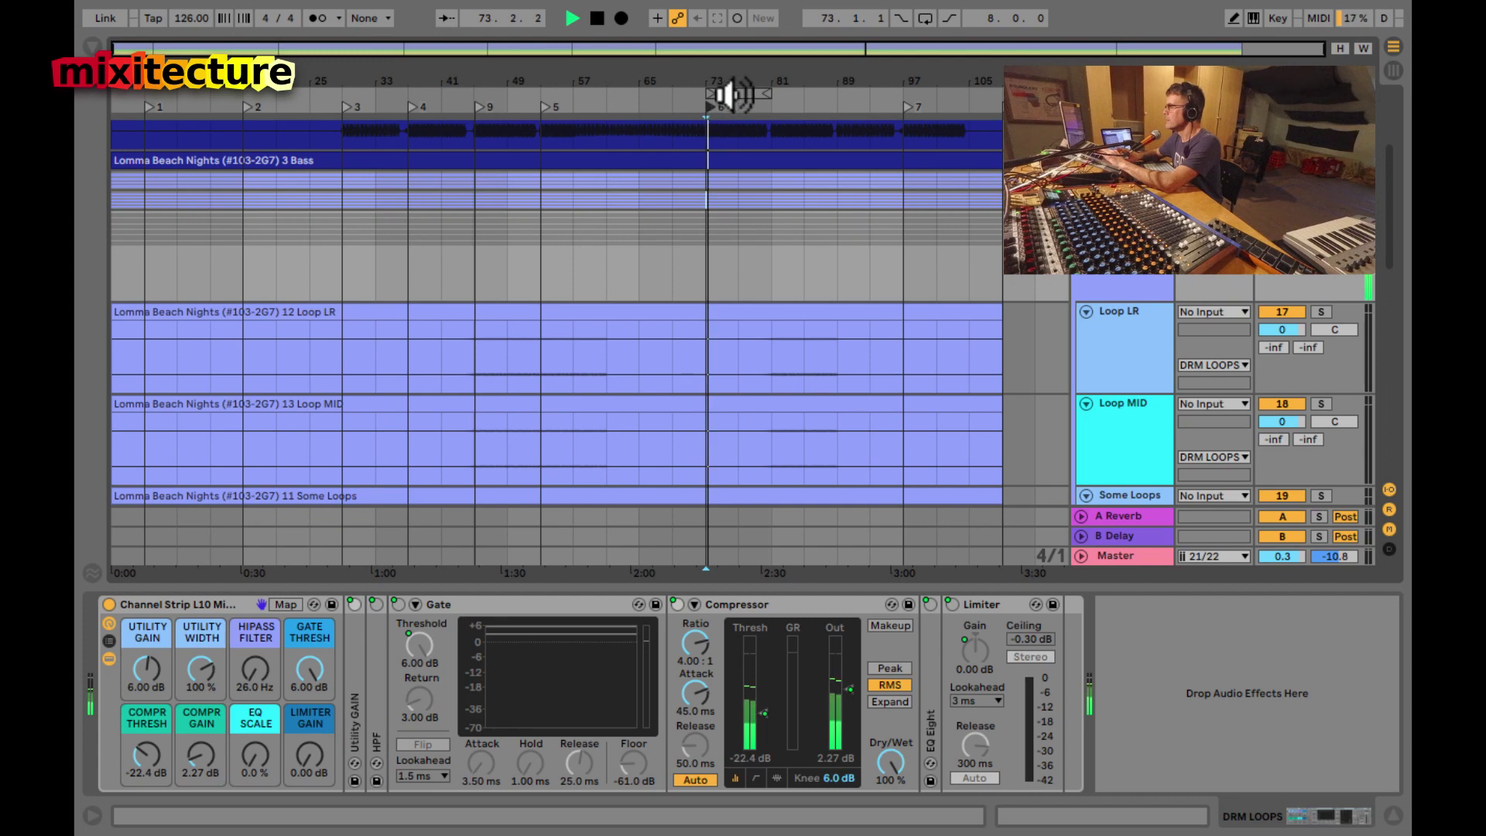
pyautogui.click(735, 93)
pyautogui.click(925, 17)
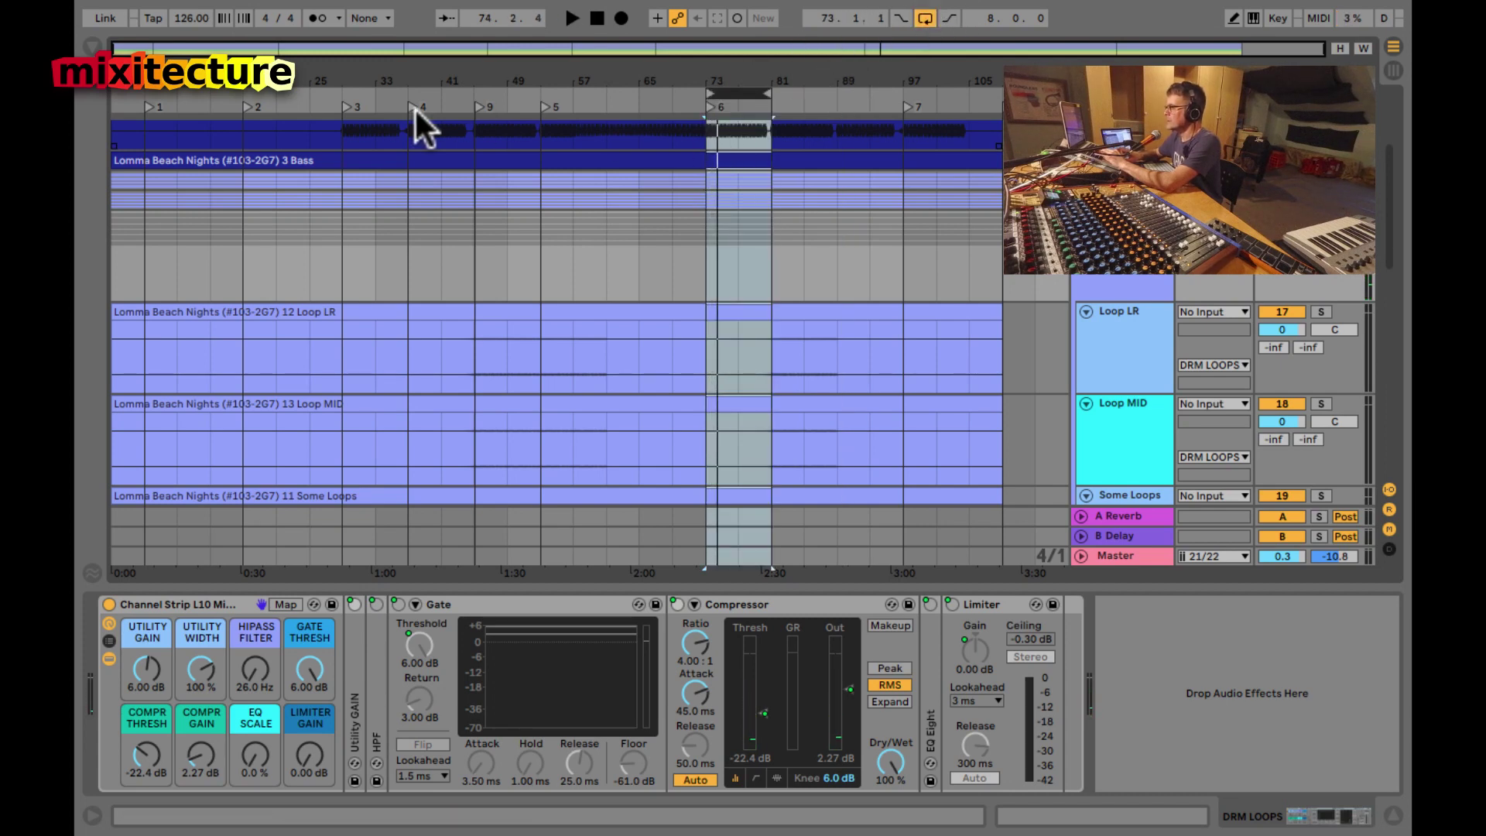
pyautogui.click(232, 159)
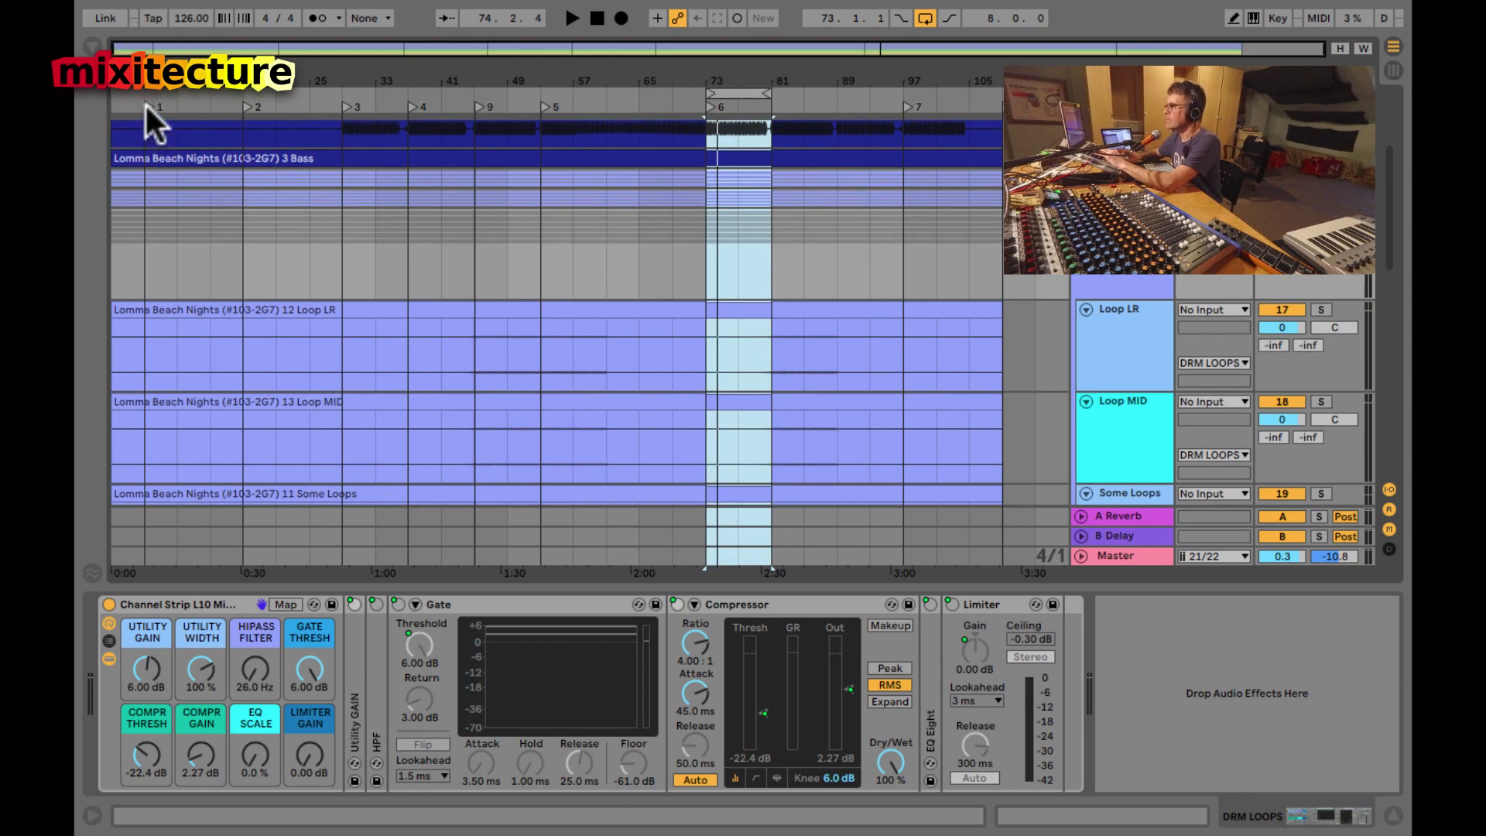
# - Audition the full mix by starting playback from locators 1, 2, 3 and 4
pyautogui.click(146, 104)
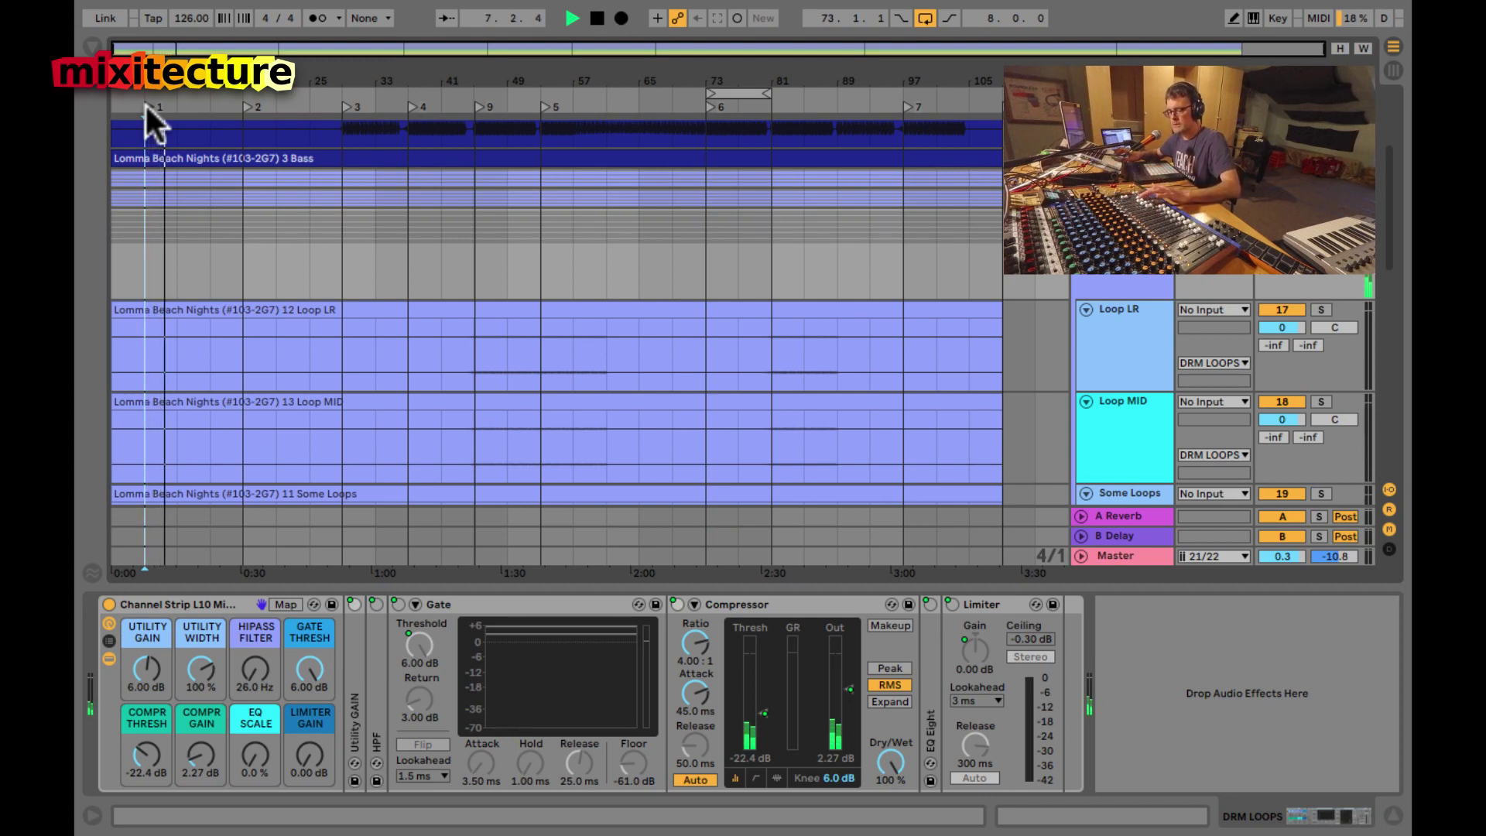
pyautogui.press('space')
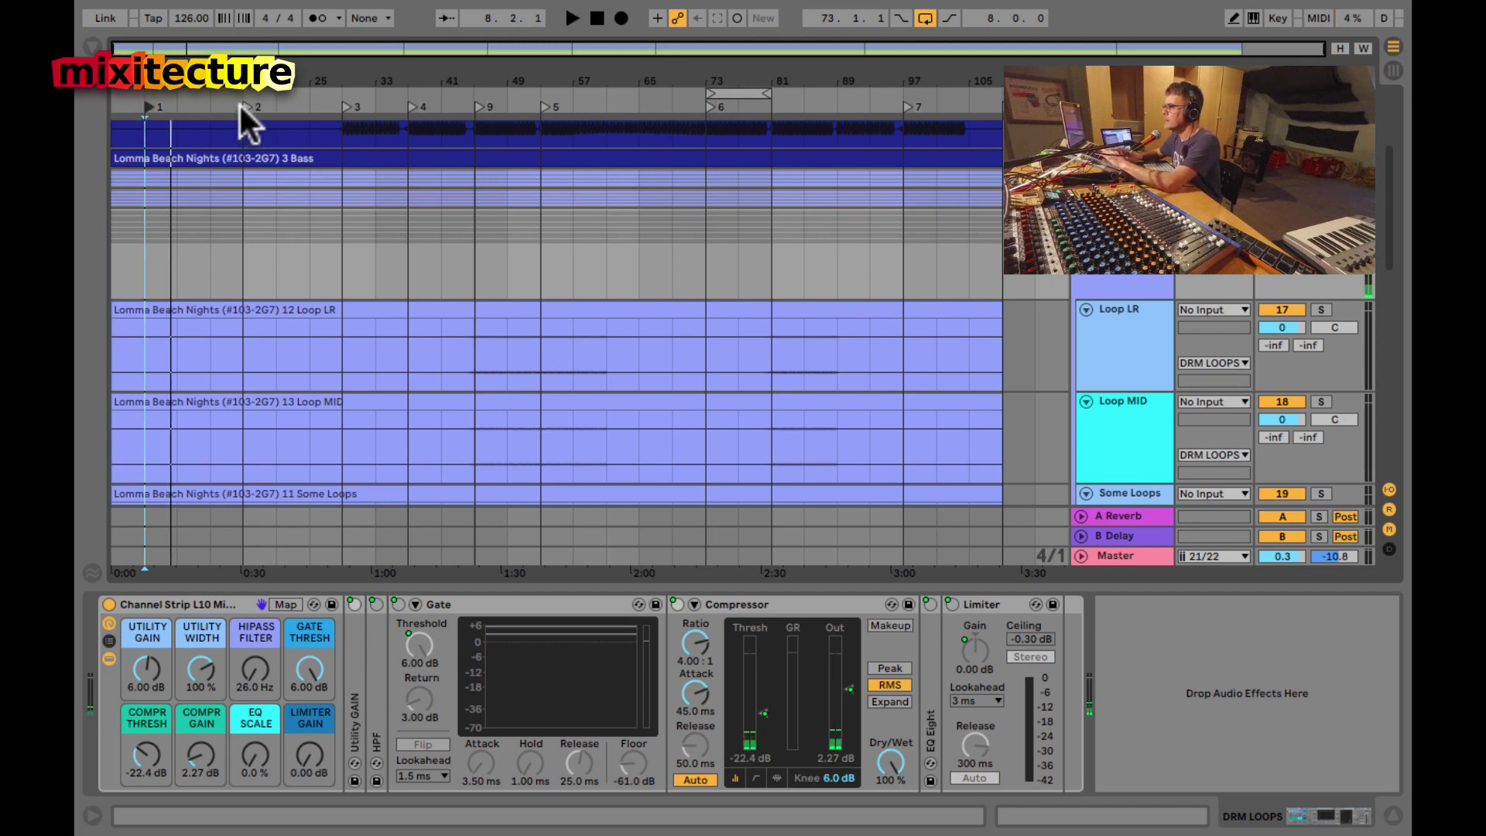
pyautogui.click(241, 103)
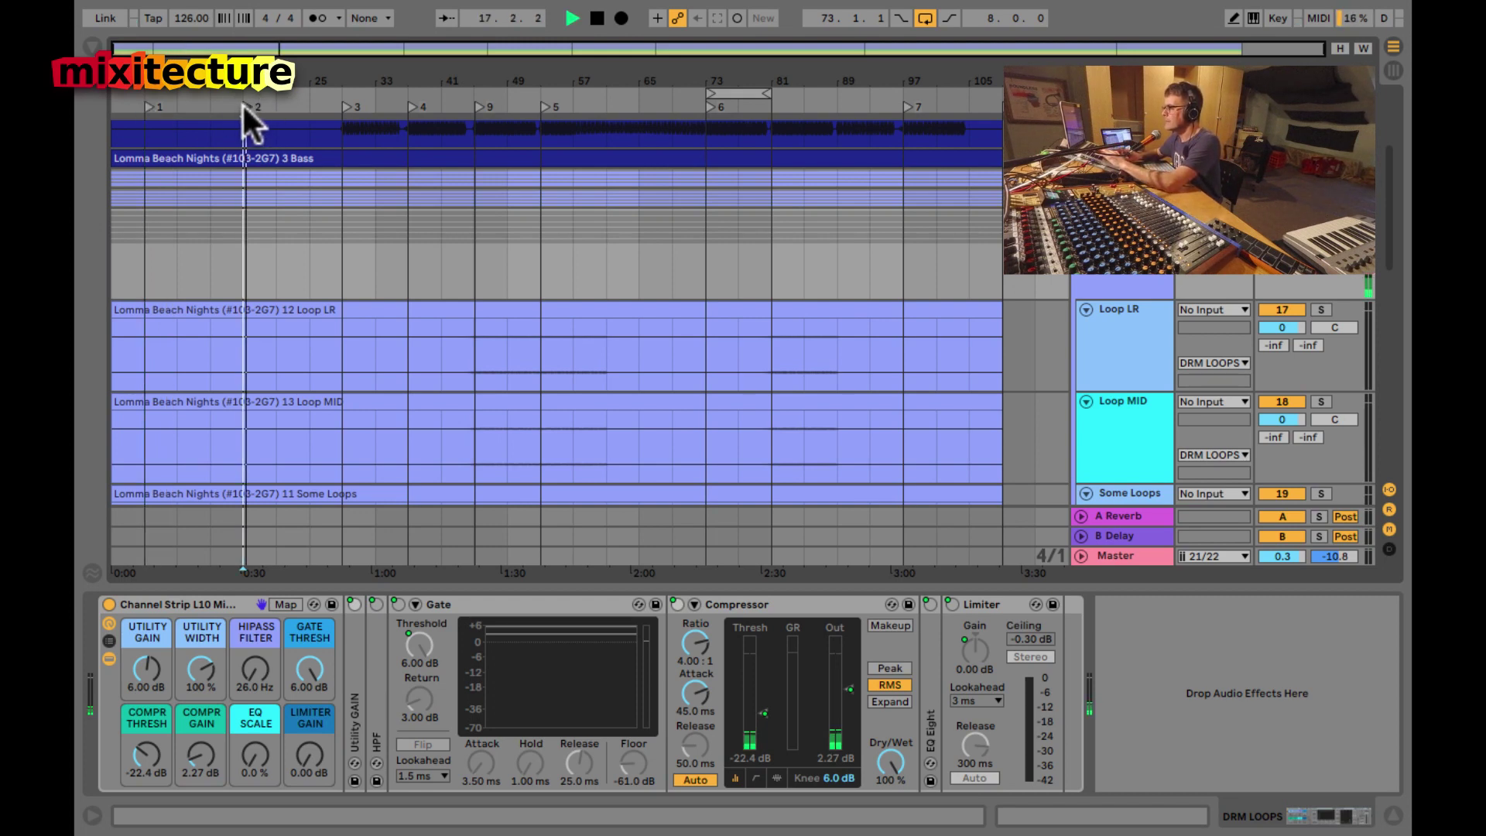
pyautogui.click(345, 108)
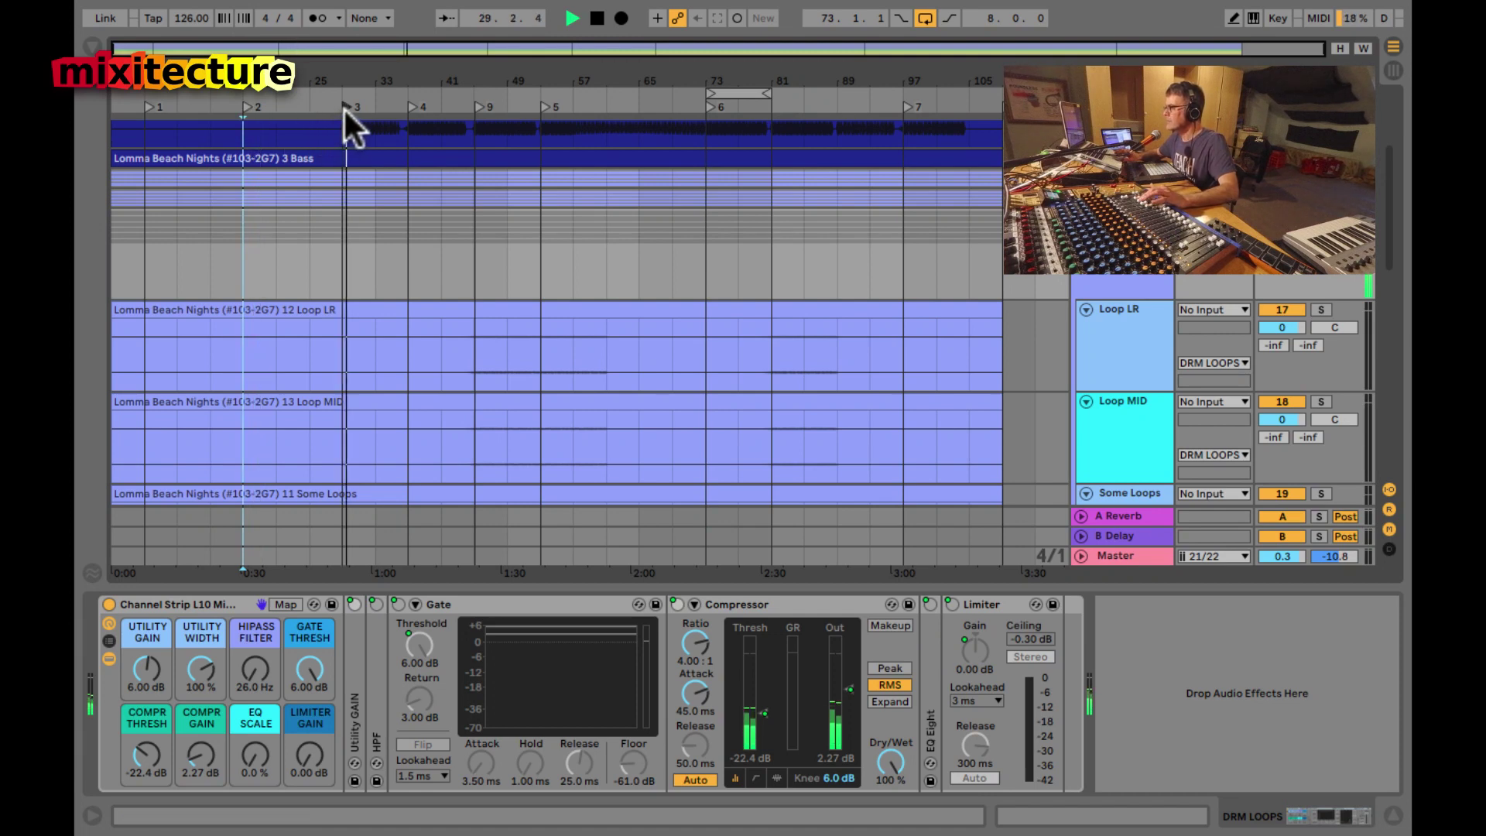
pyautogui.click(411, 108)
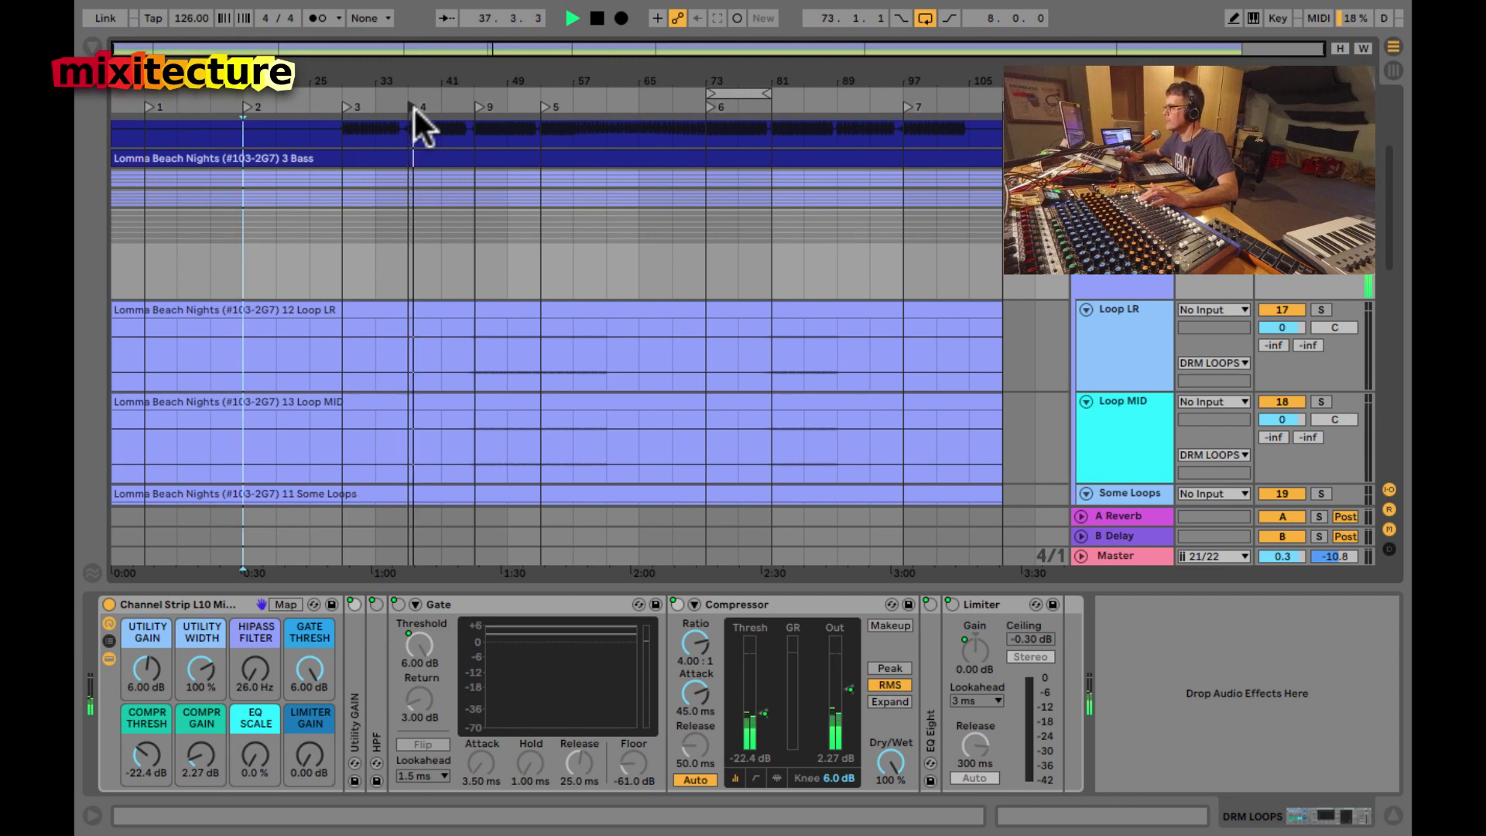
# - Set the global quantization to 1/4 while auditioning the arrangement from locators 9, 5, 6 and 7
pyautogui.click(480, 106)
pyautogui.press('super+8')
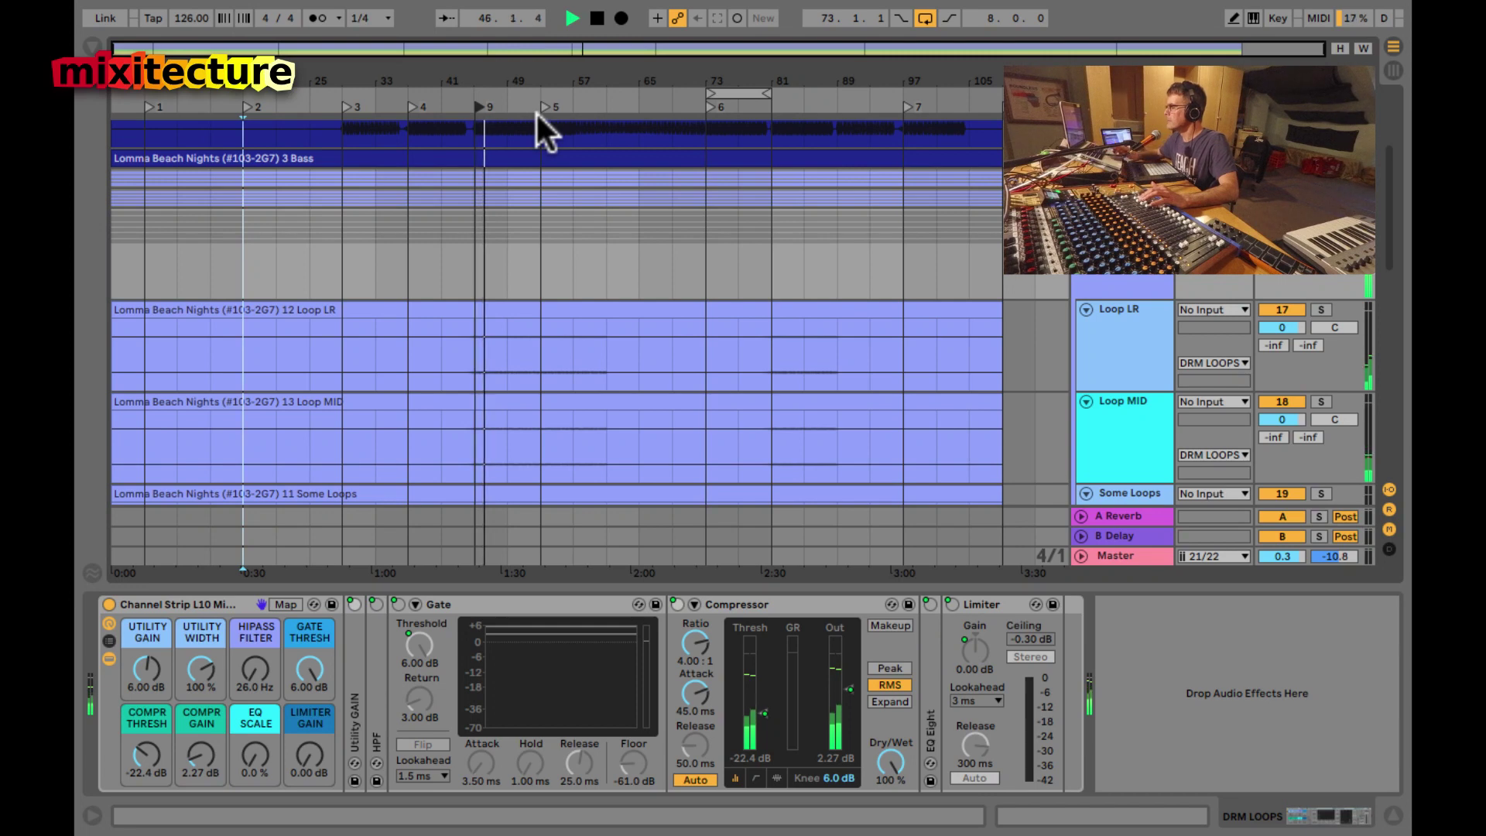
pyautogui.click(543, 107)
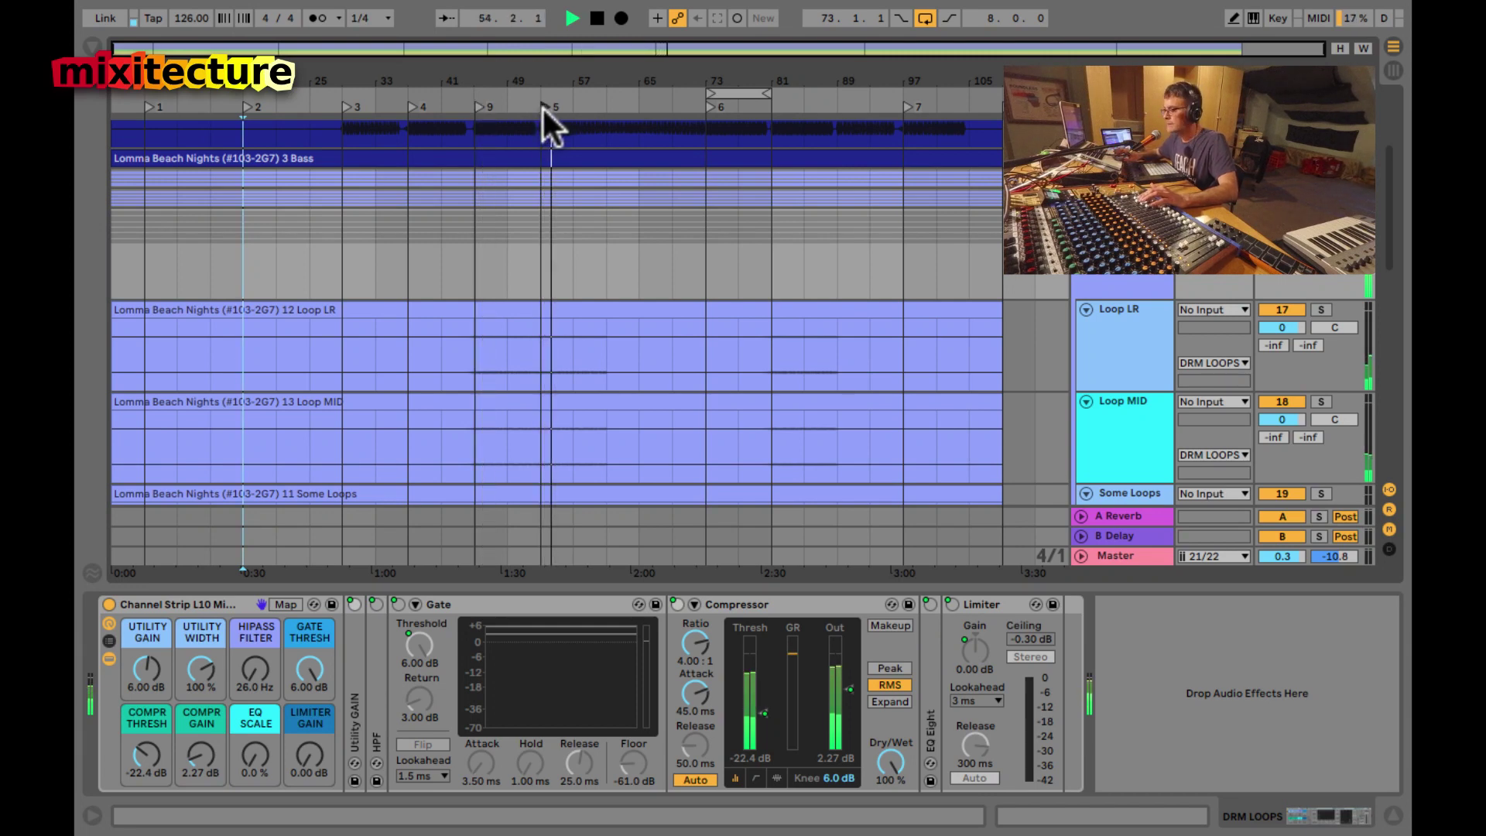
pyautogui.click(704, 107)
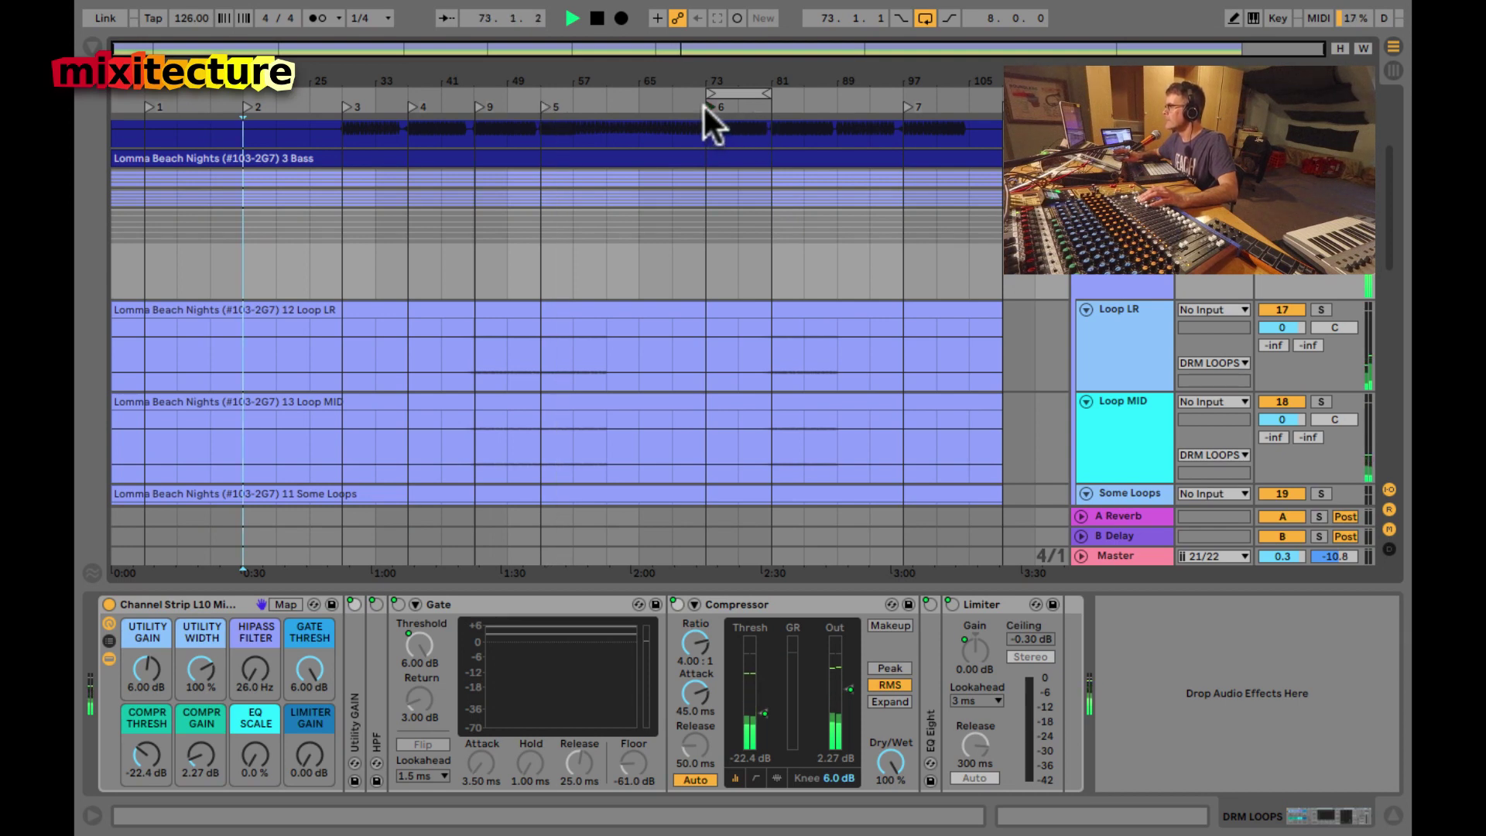
pyautogui.click(907, 107)
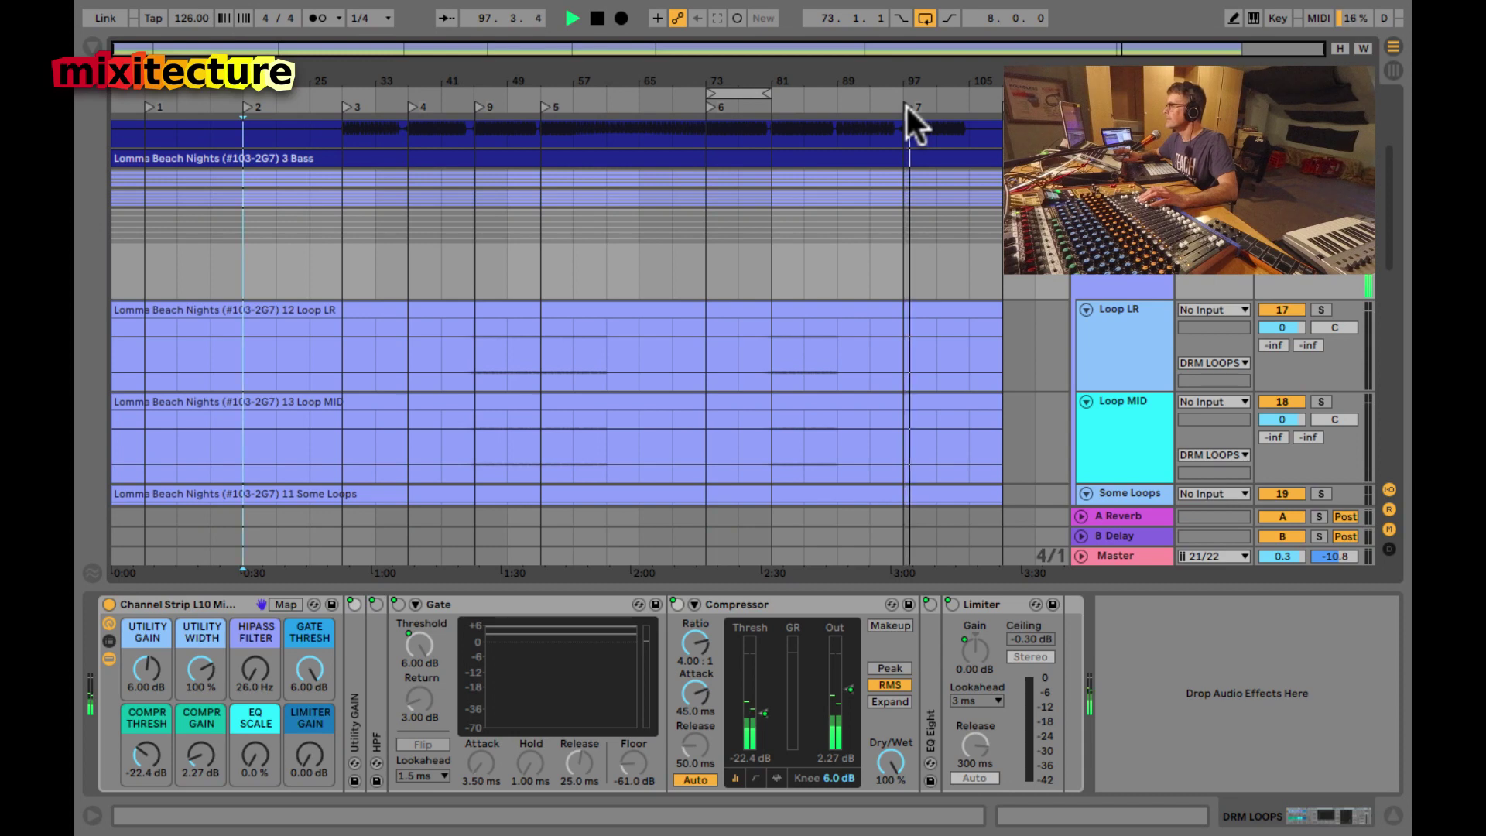
pyautogui.click(953, 105)
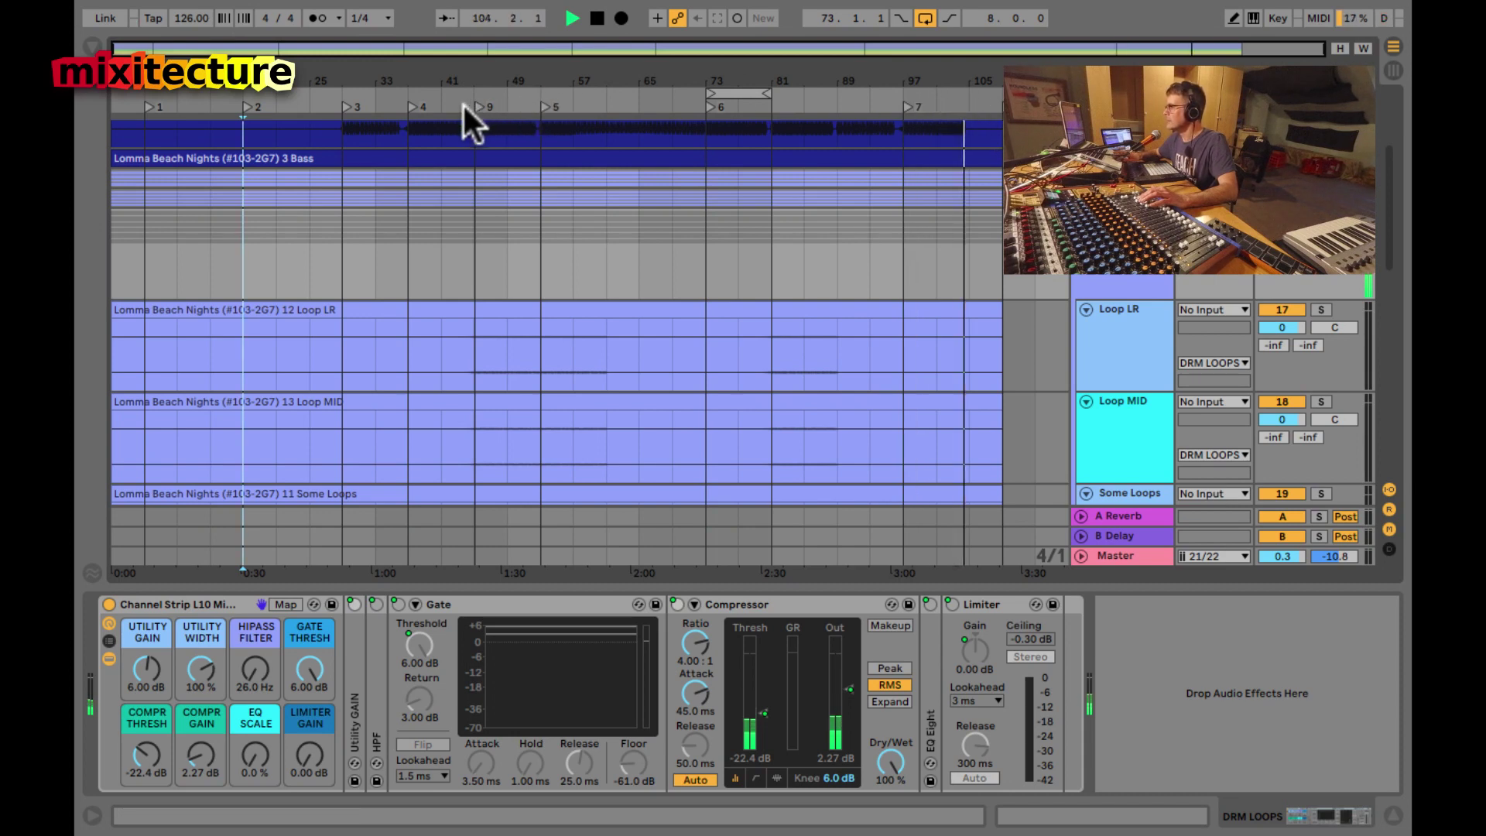
# - Play from locator 3, move the loop to start at bar 37, and extend it to 16 bars
pyautogui.click(345, 108)
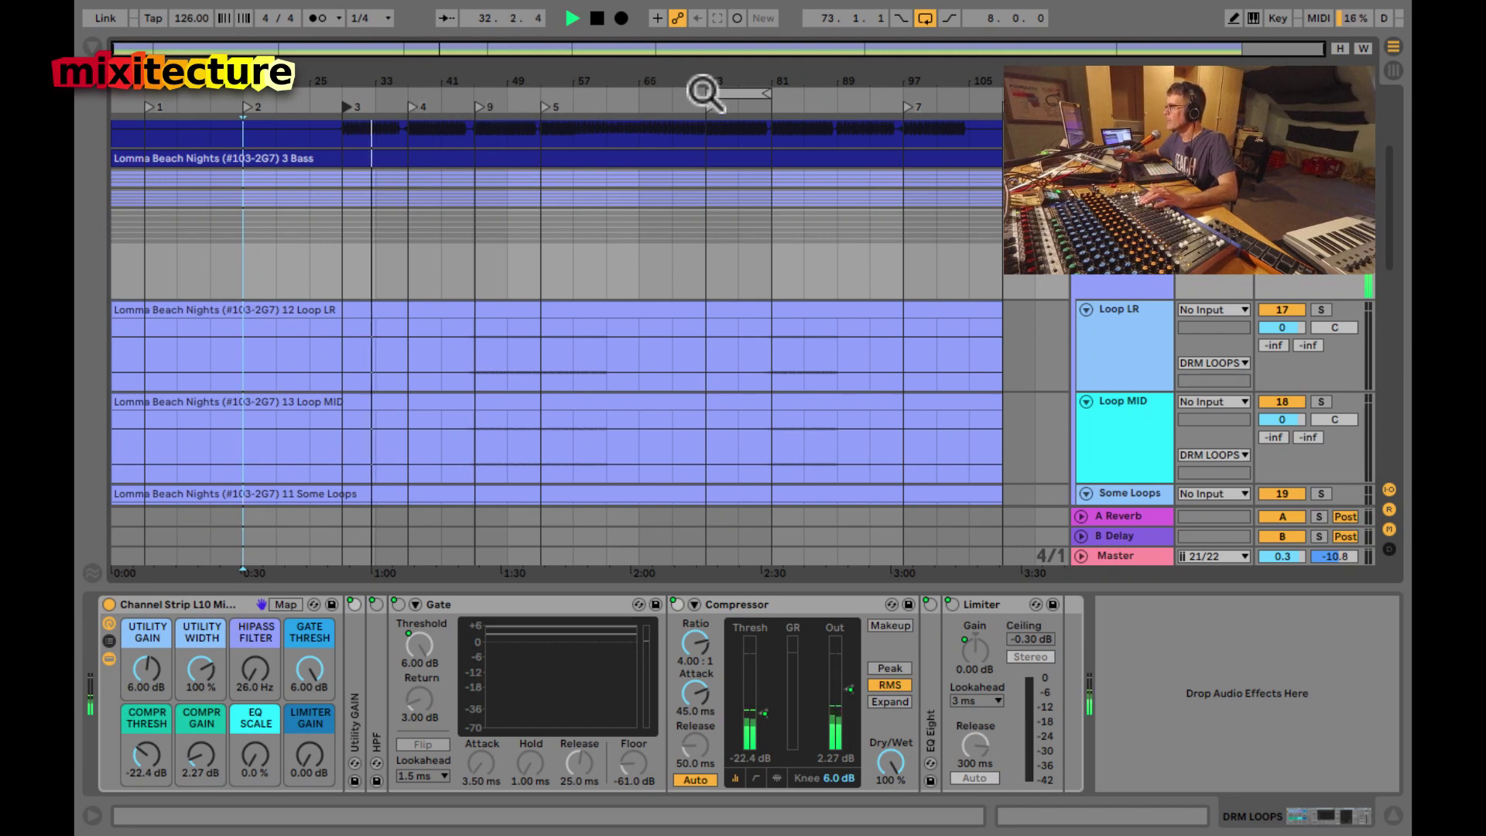
pyautogui.moveTo(725, 92); pyautogui.dragTo(435, 89)
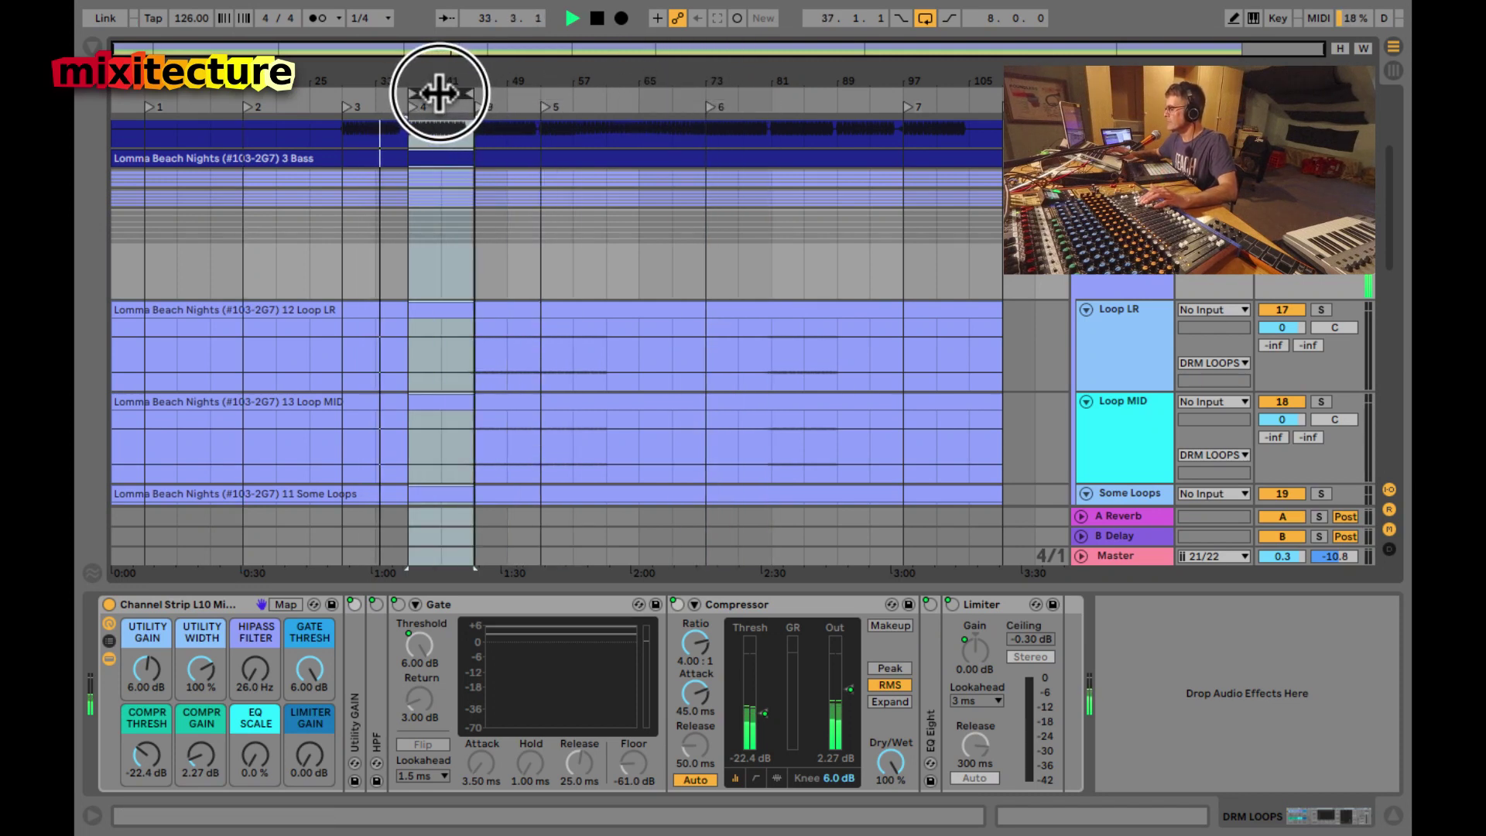
pyautogui.hotkey('ctrl', 'Right')
pyautogui.hotkey('ctrl', 'Right')
pyautogui.scroll(5, 512, 242)
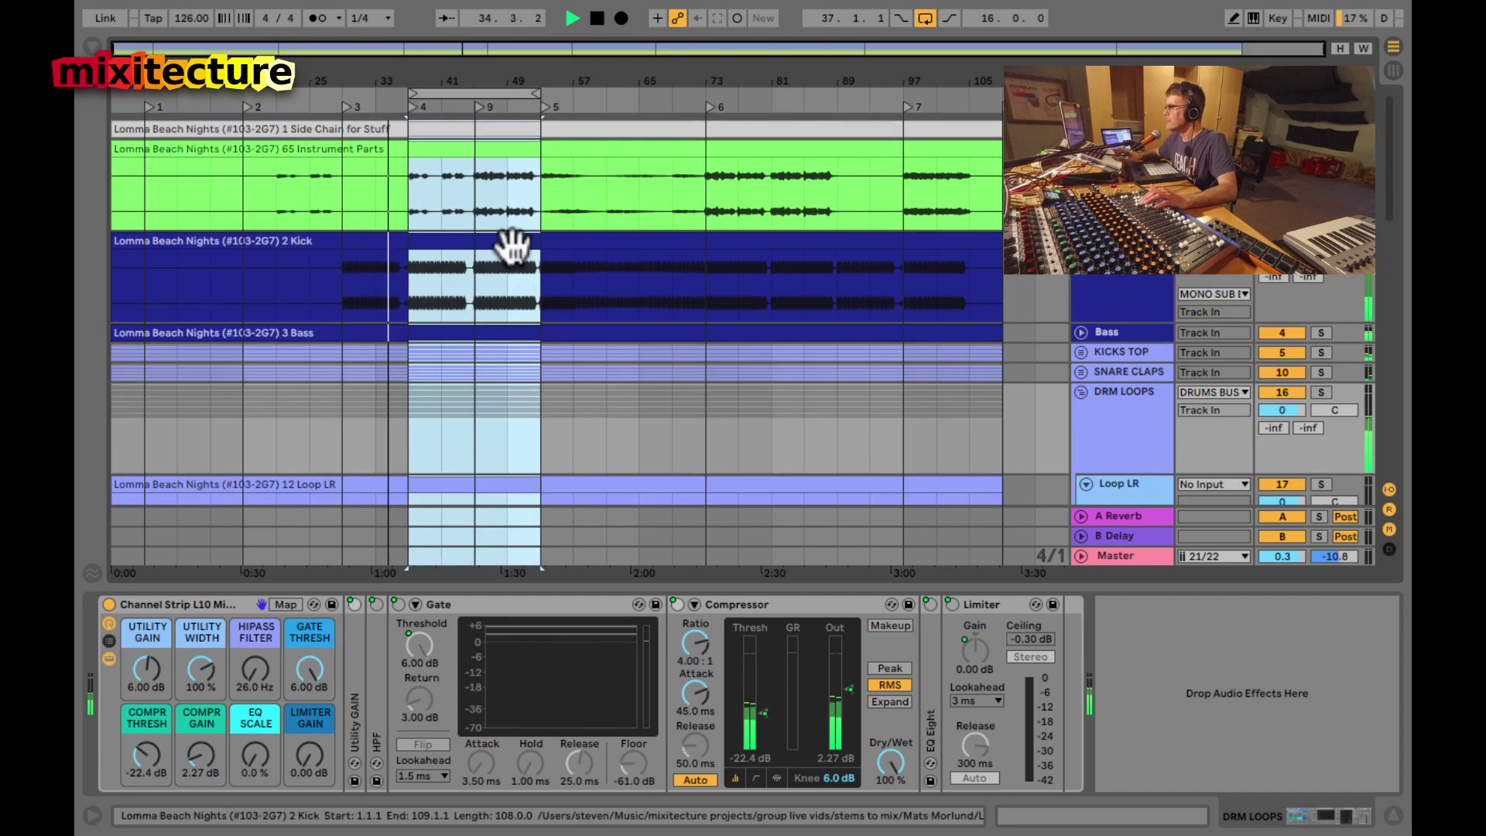
# - Fold the DRM LOOPS group in the Session view mixer and select the INSTR BUS track
pyautogui.scroll(-3, 564, 205)
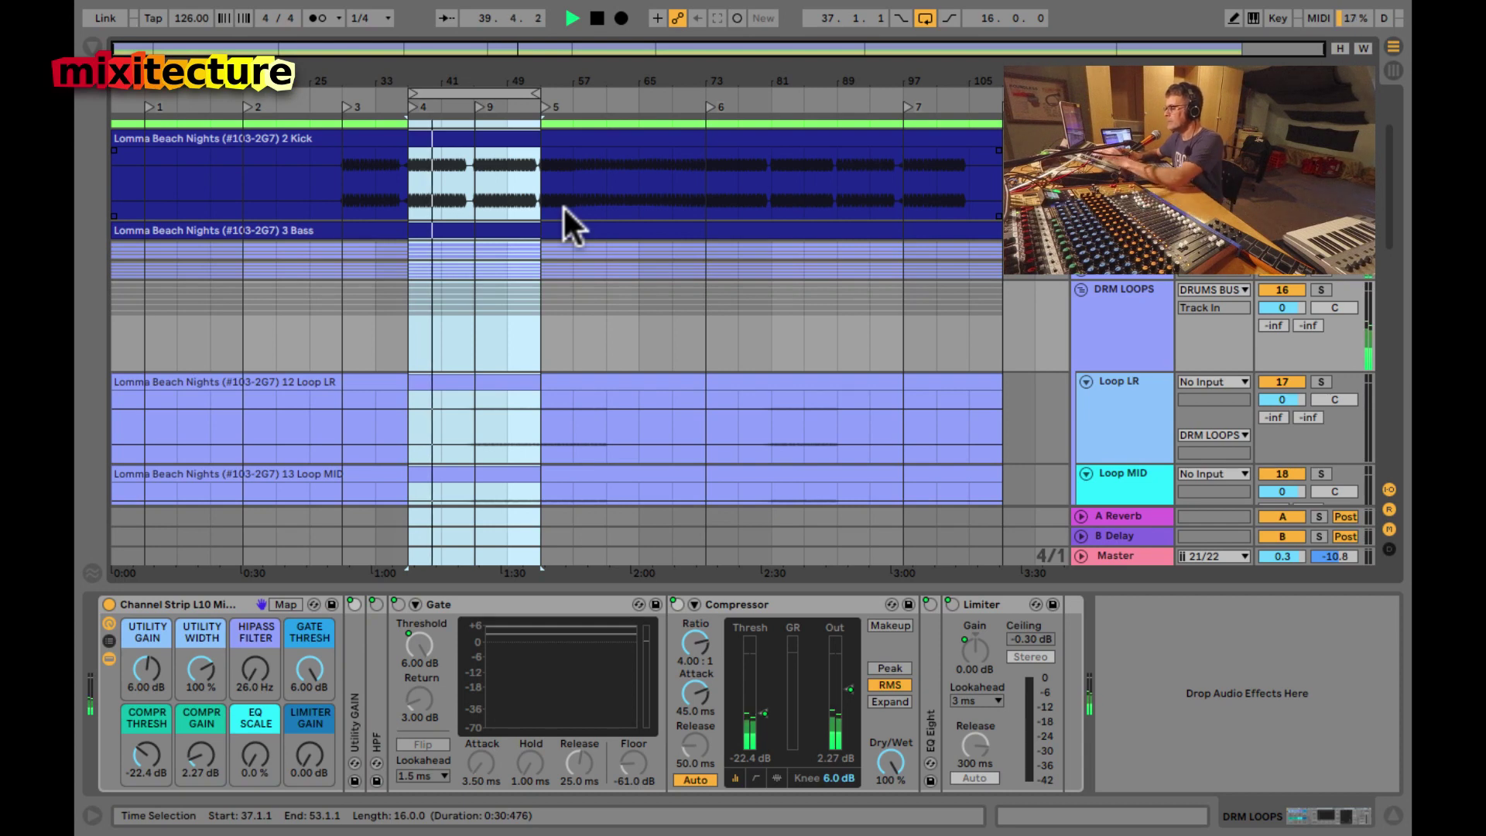
pyautogui.press('Tab')
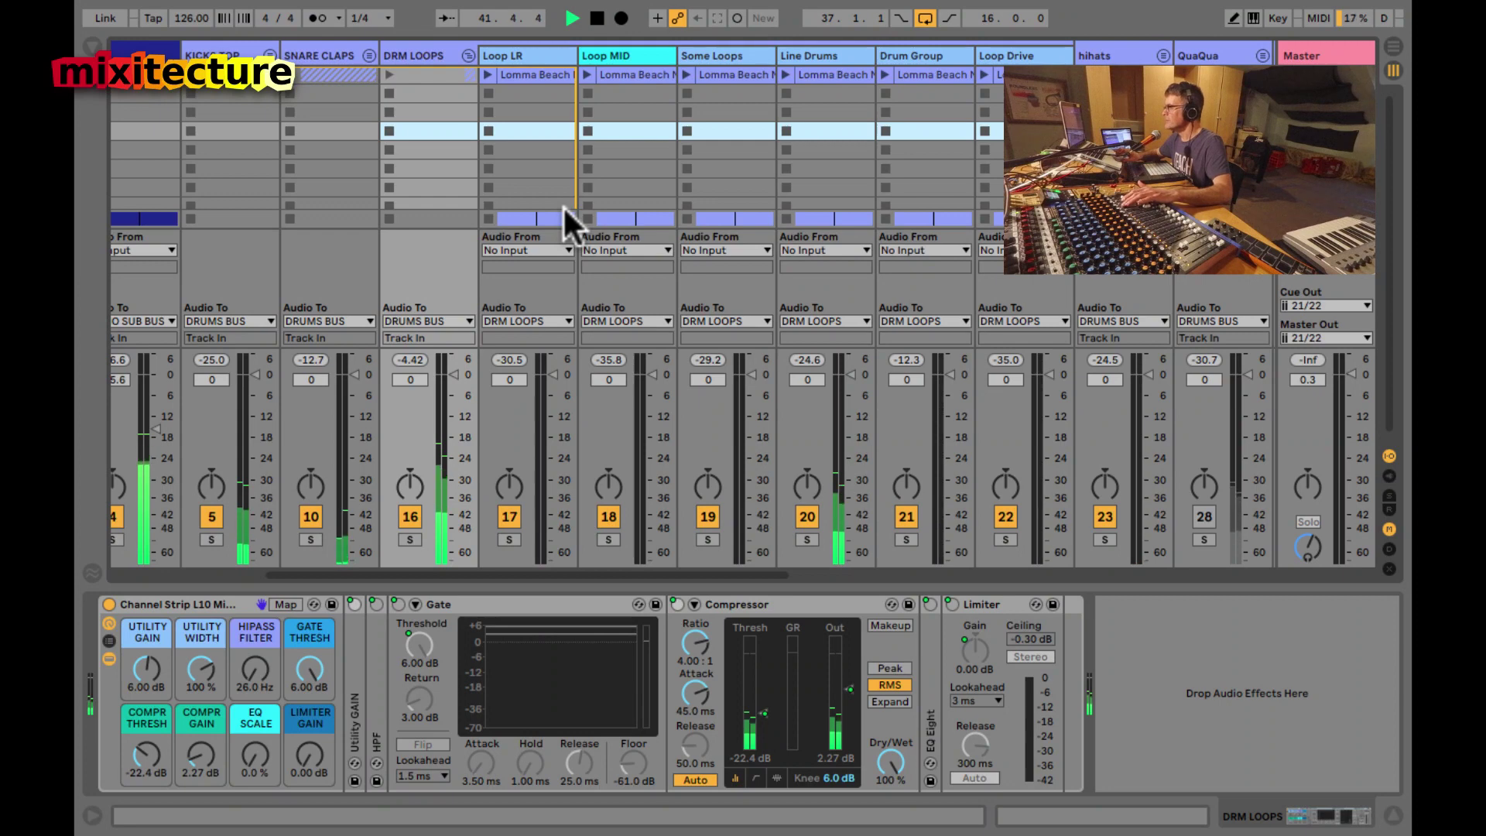
pyautogui.click(468, 51)
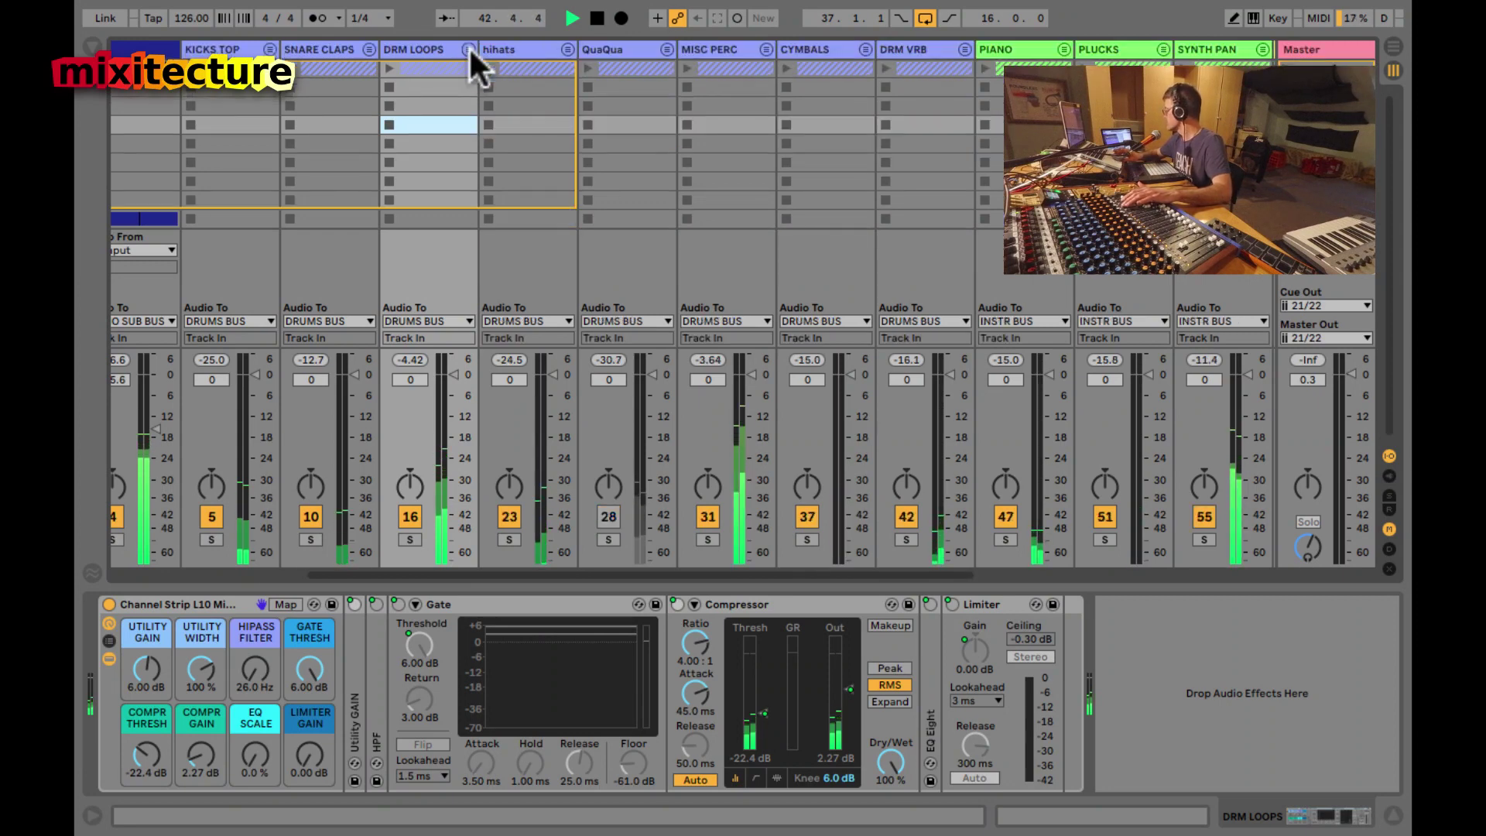
pyautogui.hscroll(6, 732, 187)
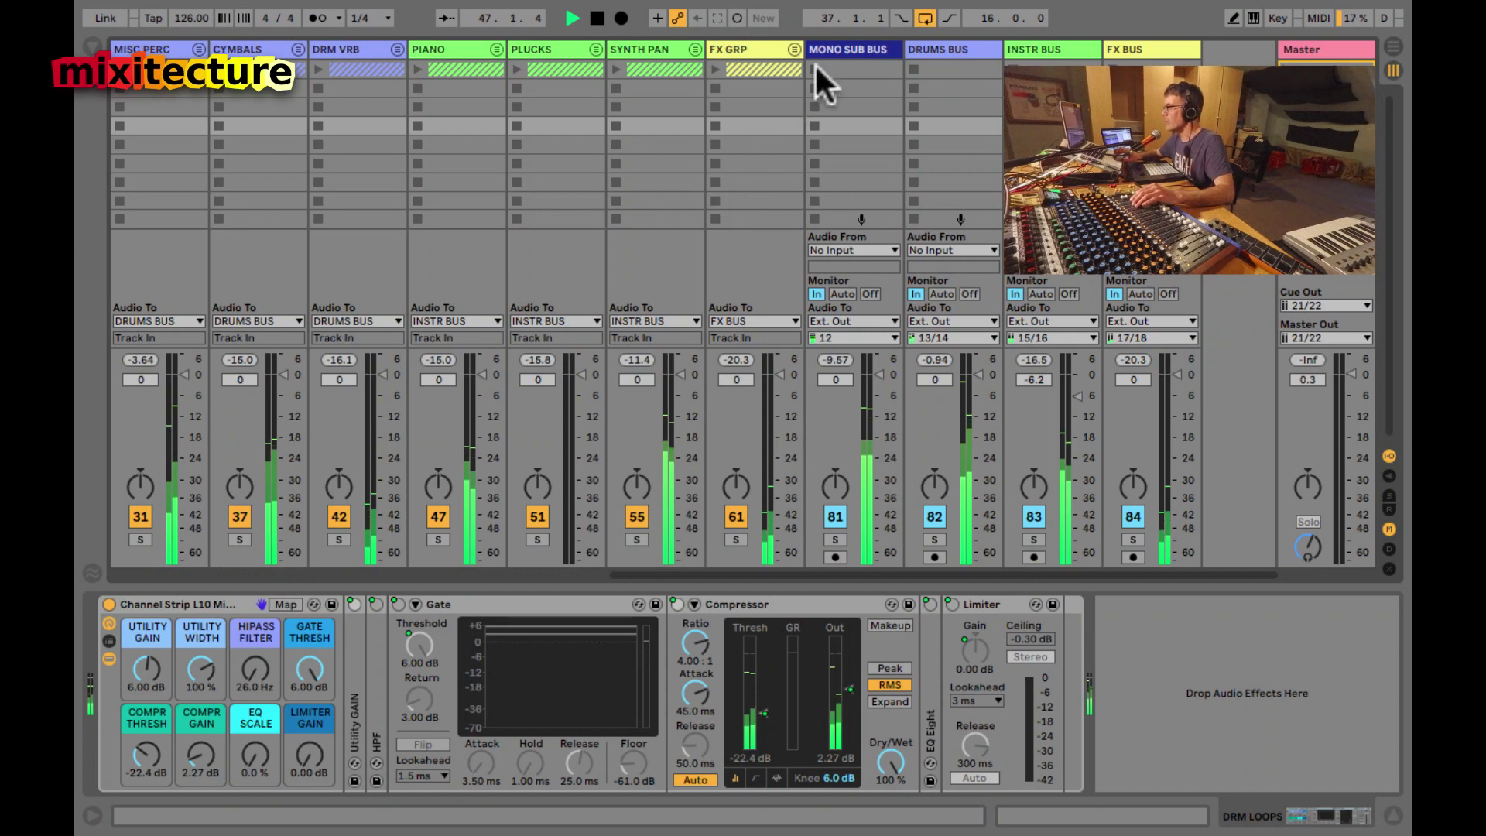
pyautogui.click(1046, 49)
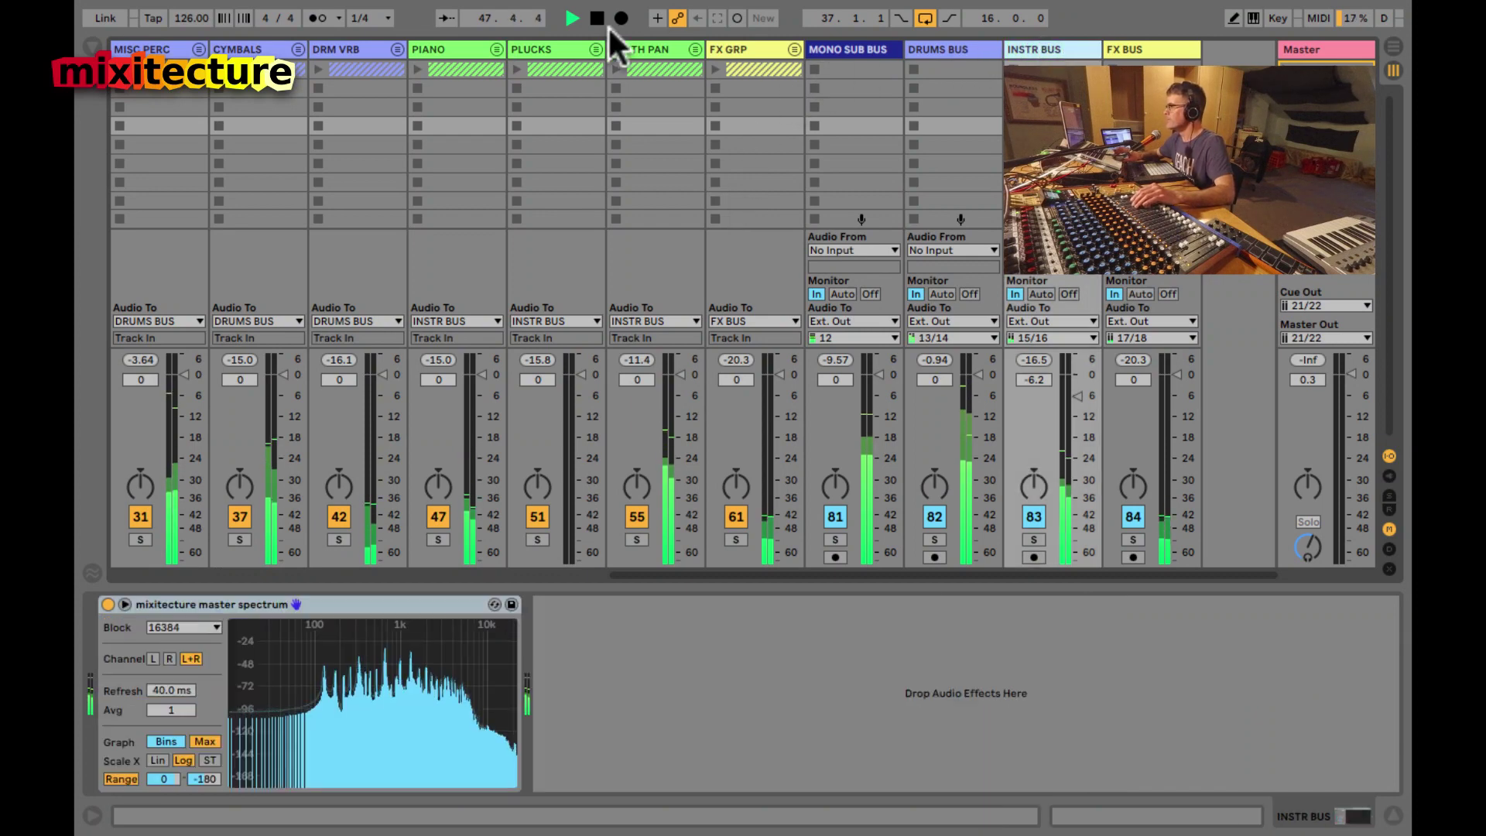
# - Unfold the PIANO group and solo its PNO and House Piano tracks
pyautogui.click(496, 49)
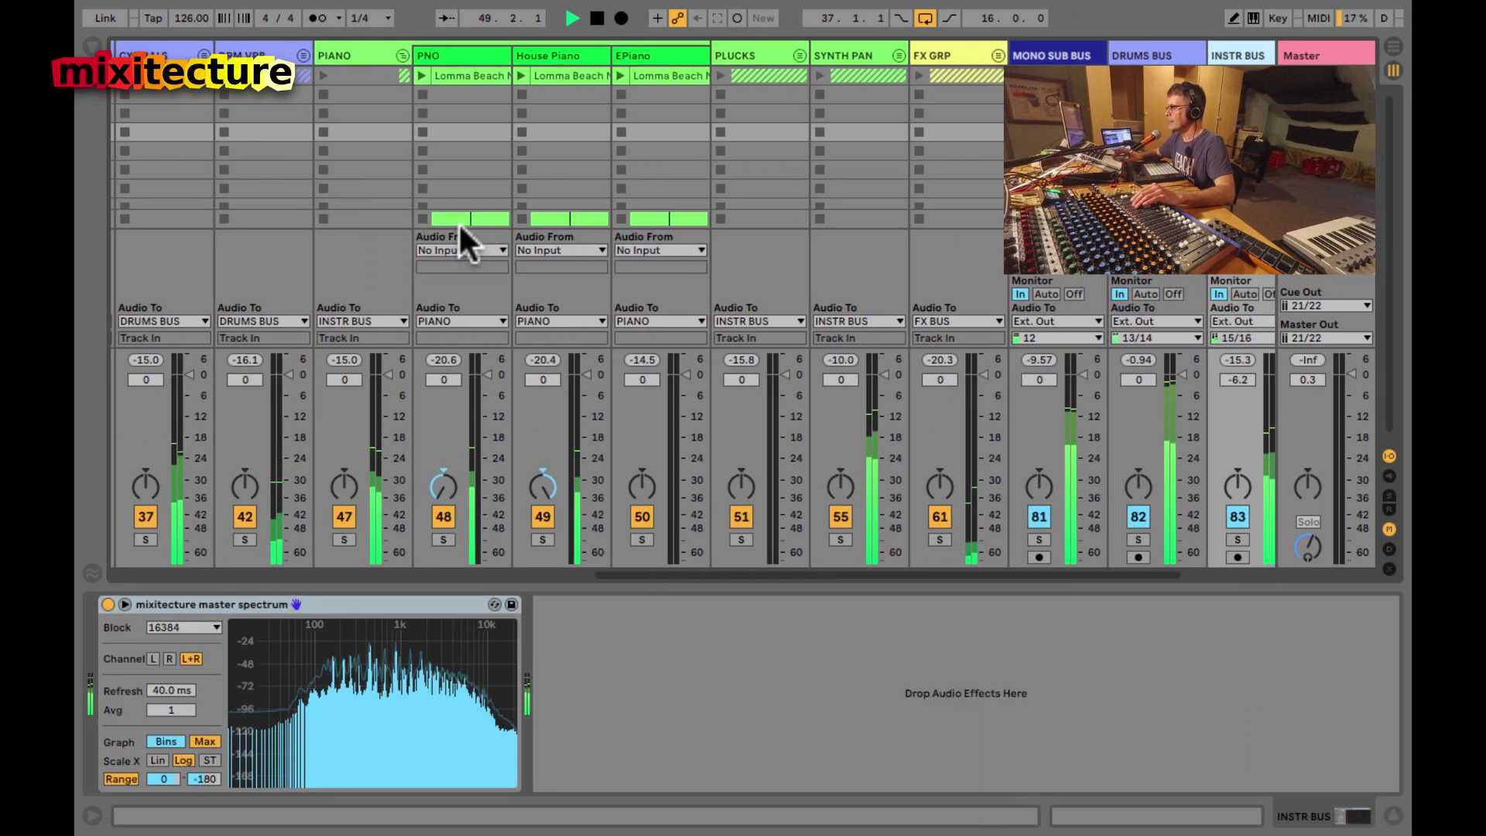
pyautogui.click(462, 49)
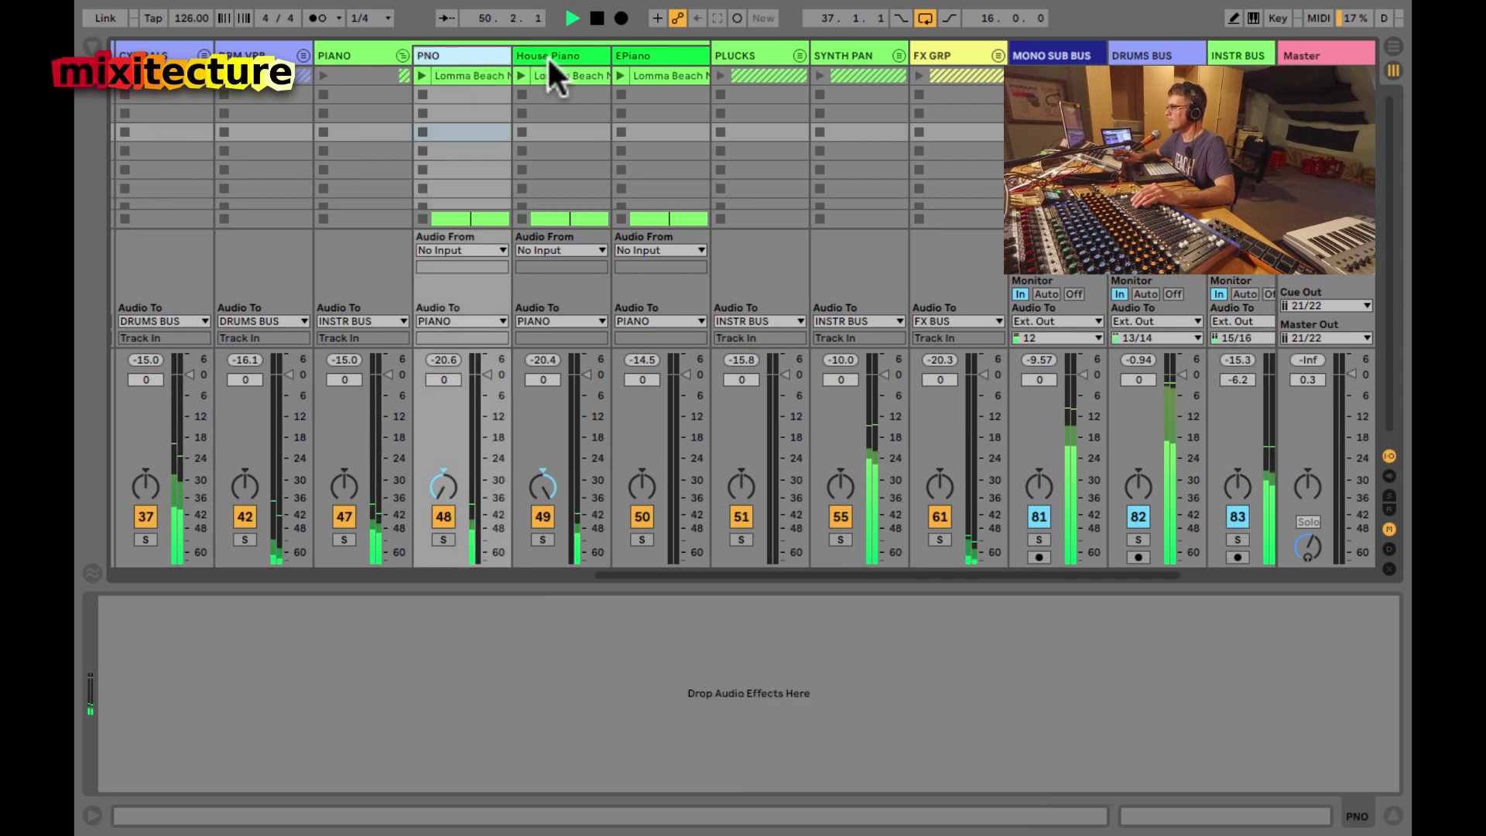
pyautogui.click(546, 55)
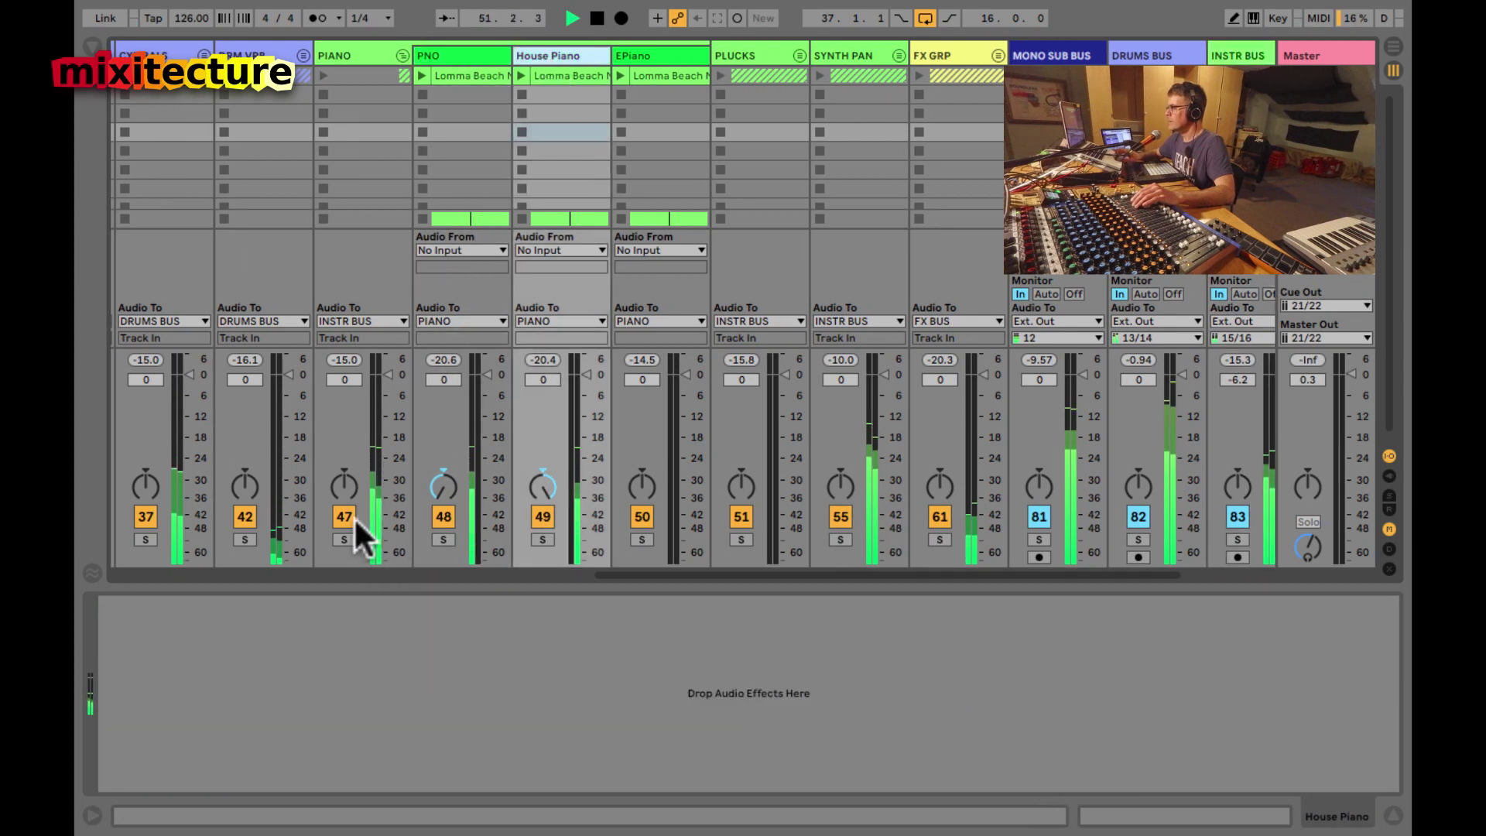
pyautogui.click(439, 537)
pyautogui.click(533, 539)
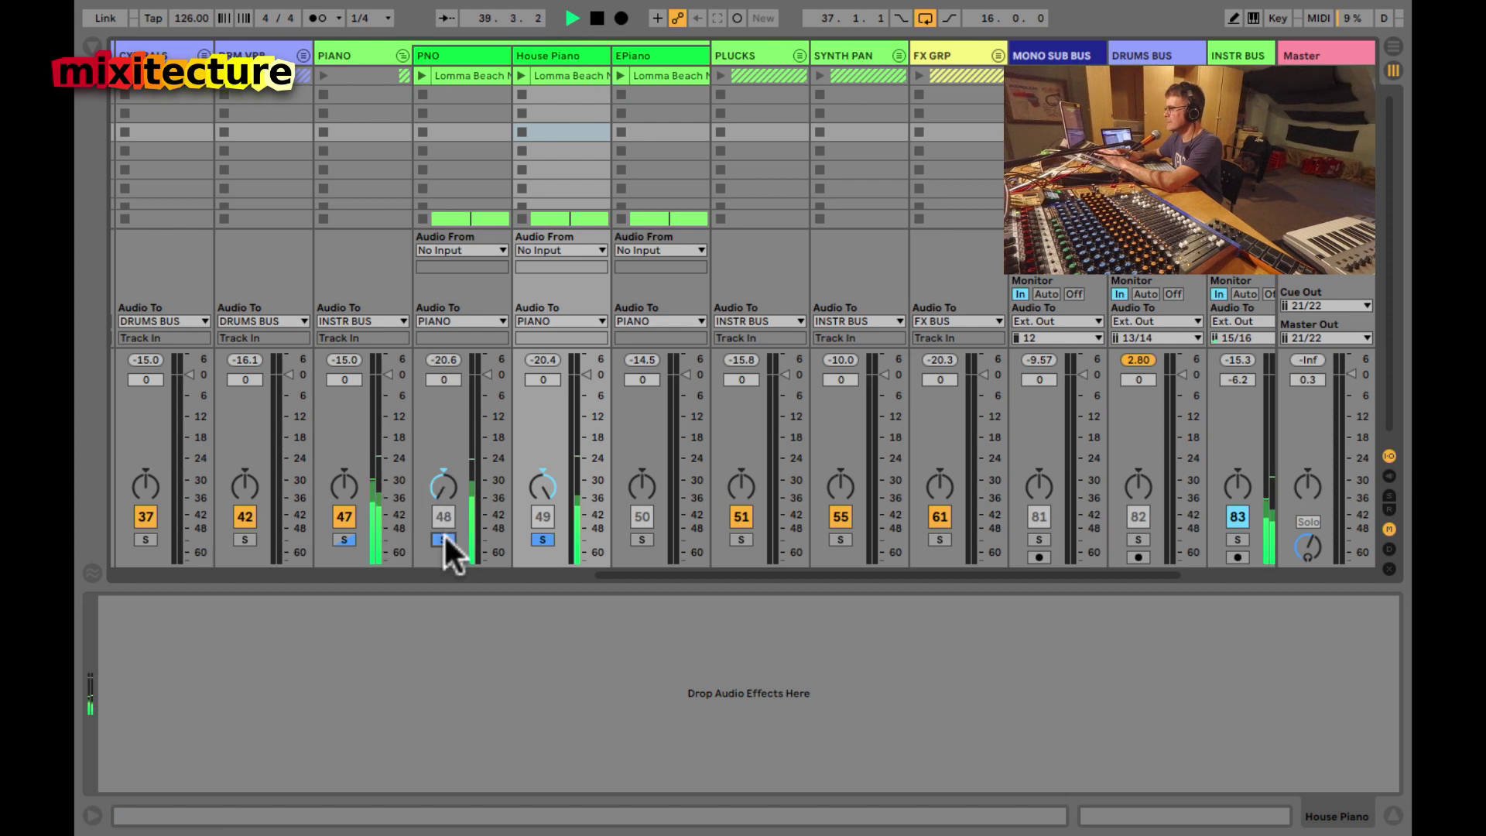
# - Clear the solos on the PNO and House Piano tracks, and play the Arrangement from bar 81 on the EPiano track
pyautogui.click(543, 539)
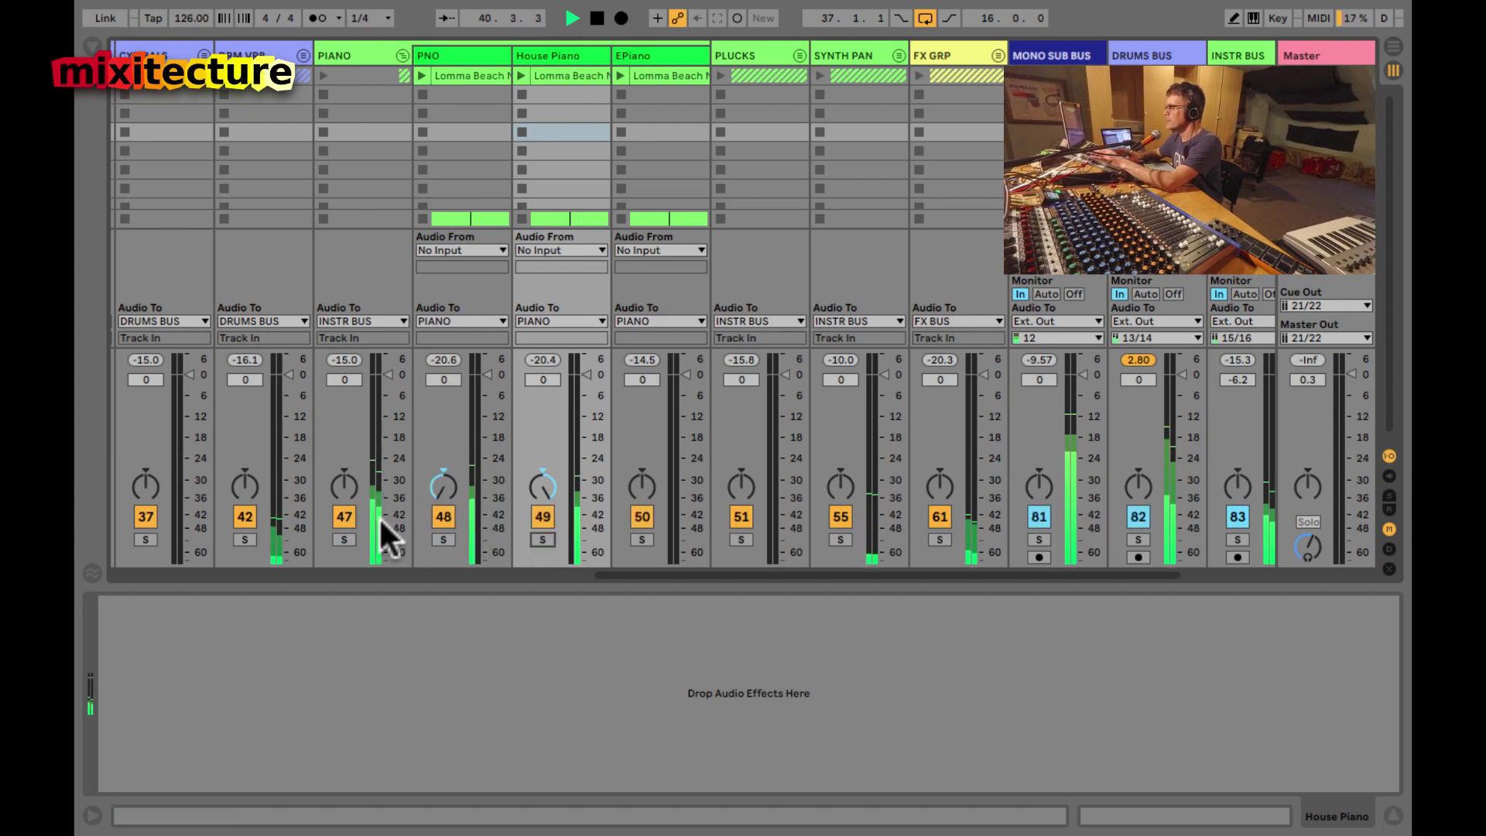
pyautogui.click(625, 54)
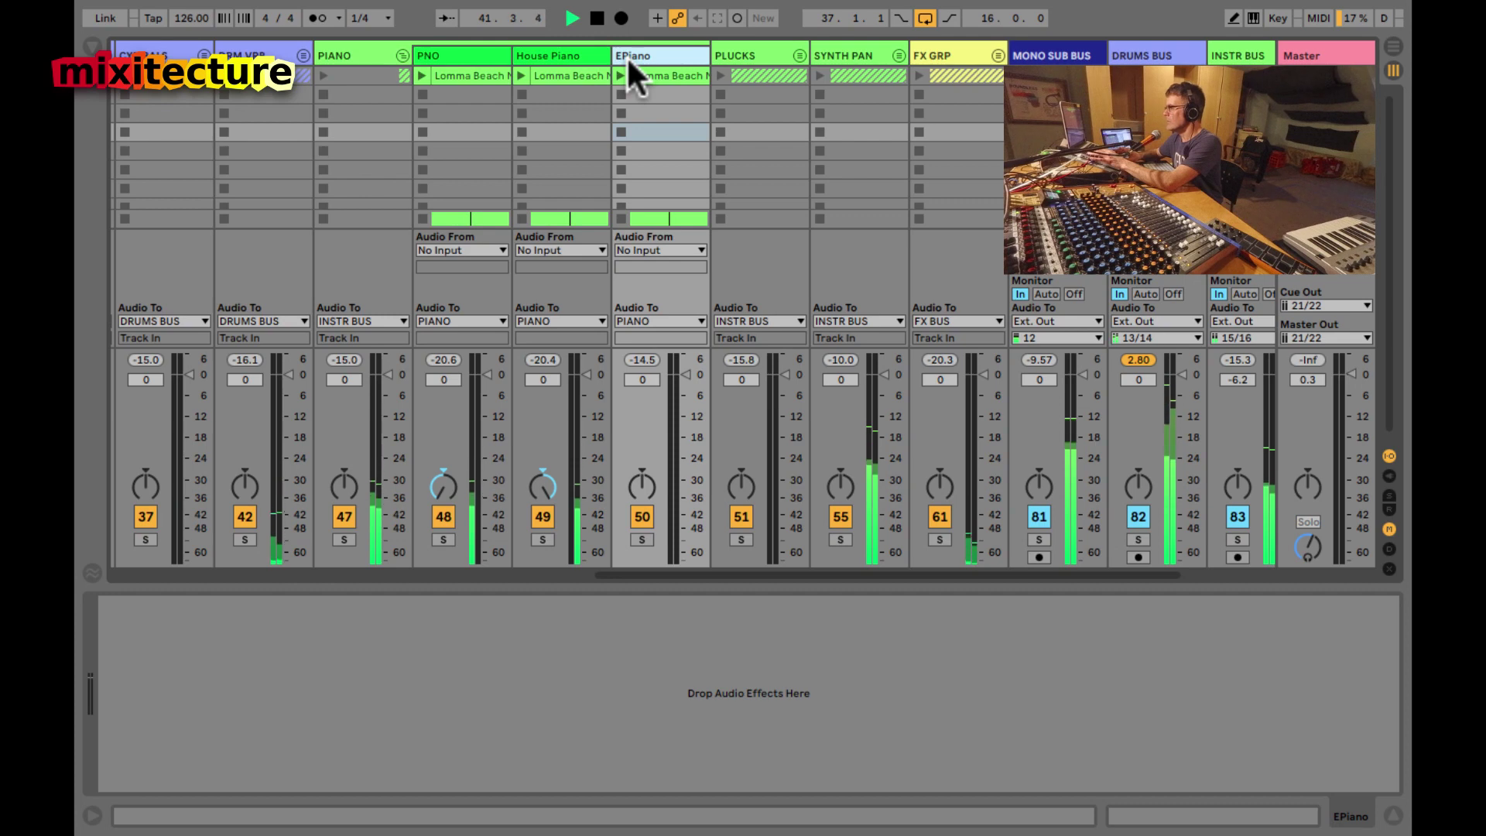
pyautogui.press('Tab')
pyautogui.scroll(-8, 874, 372)
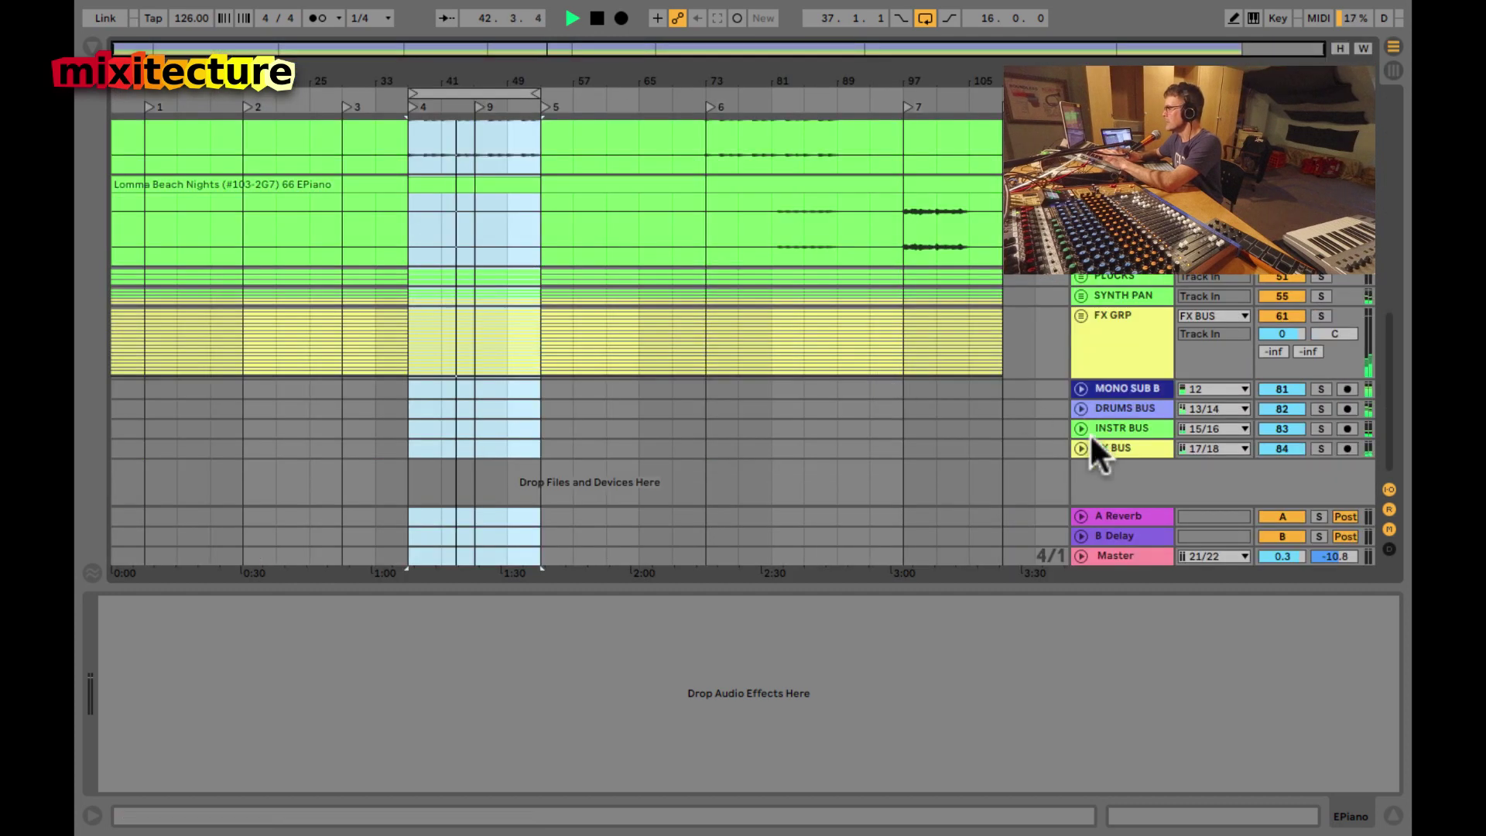
pyautogui.scroll(1, 1088, 457)
pyautogui.scroll(1, 1083, 462)
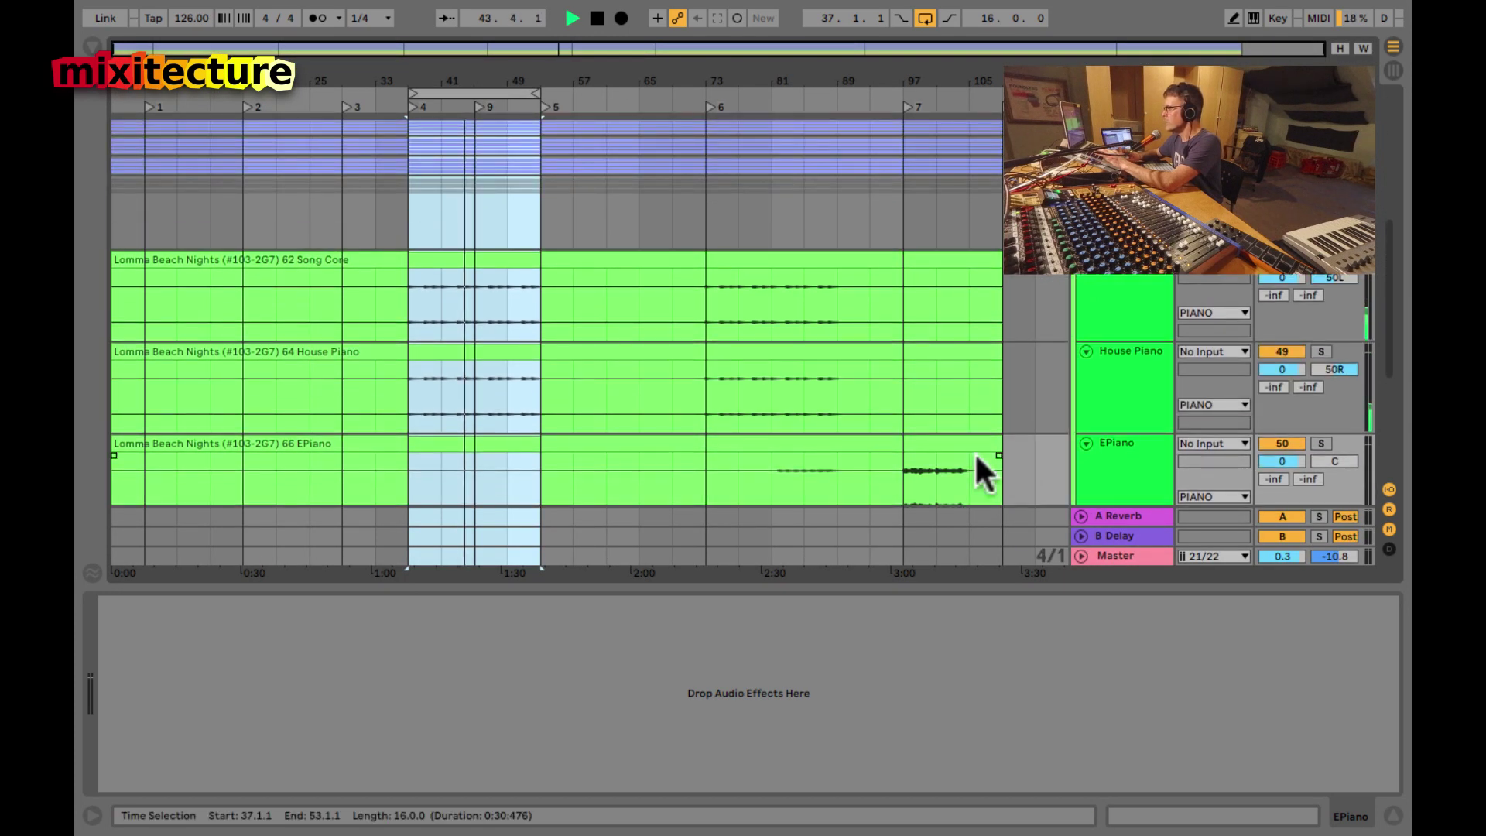
pyautogui.scroll(-1, 921, 456)
pyautogui.click(773, 402)
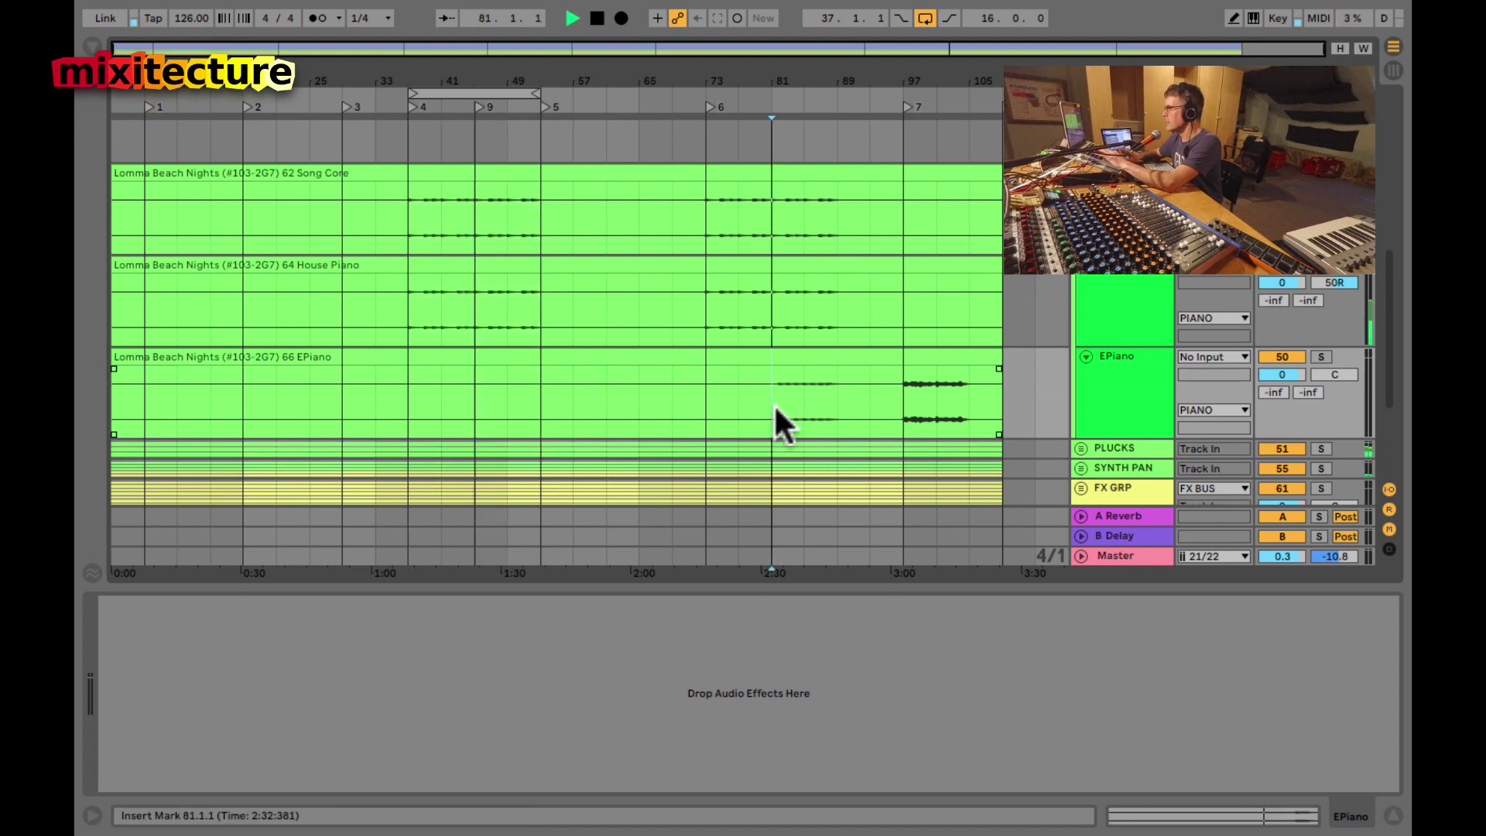
# - Audition the EPiano track in solo in the Session view mixer, clear its solo and stop playback
pyautogui.press('Tab')
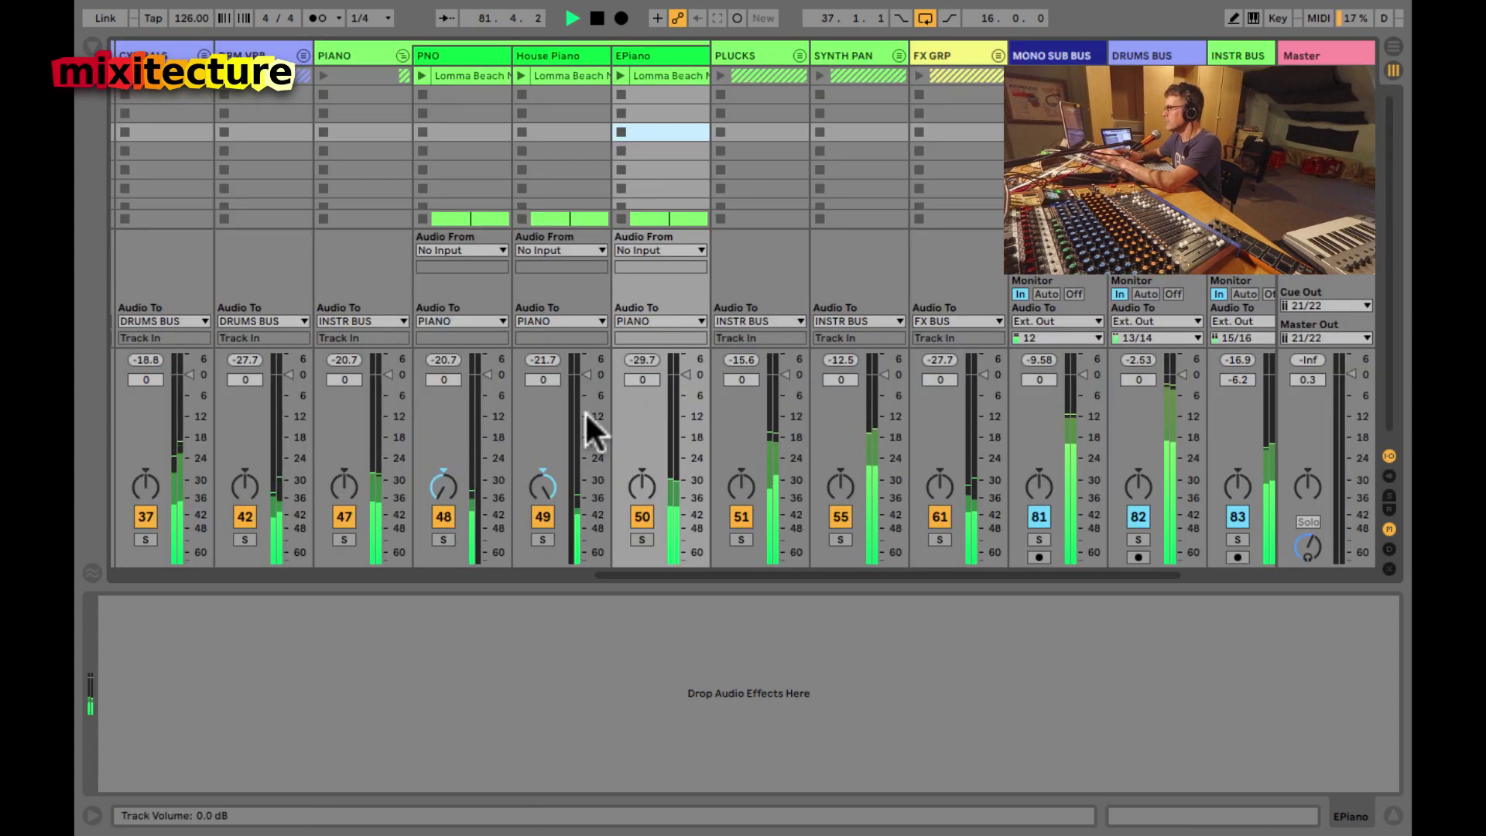
pyautogui.click(642, 516)
pyautogui.click(641, 539)
pyautogui.click(642, 539)
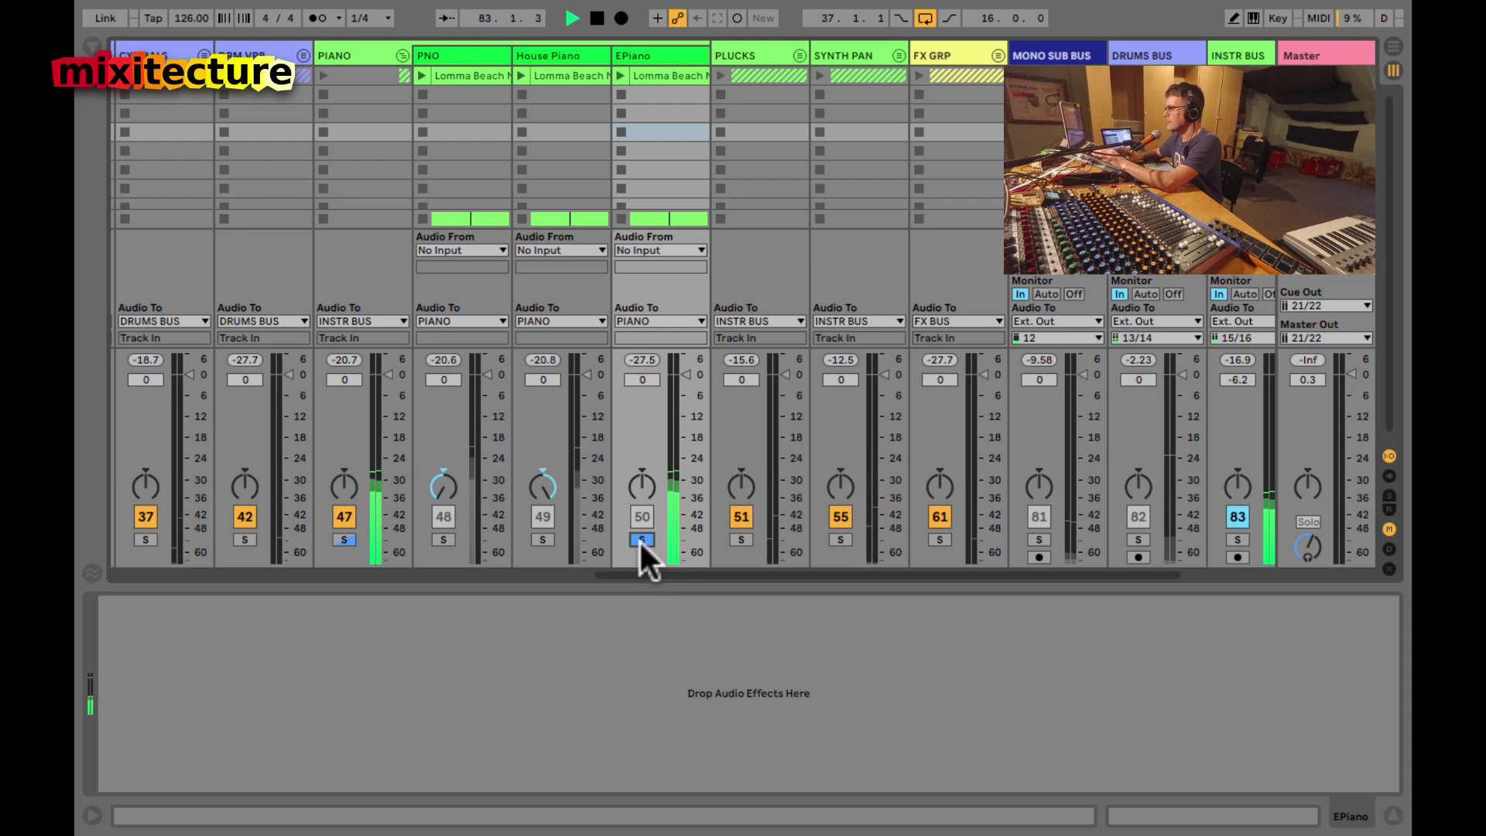
pyautogui.press('space')
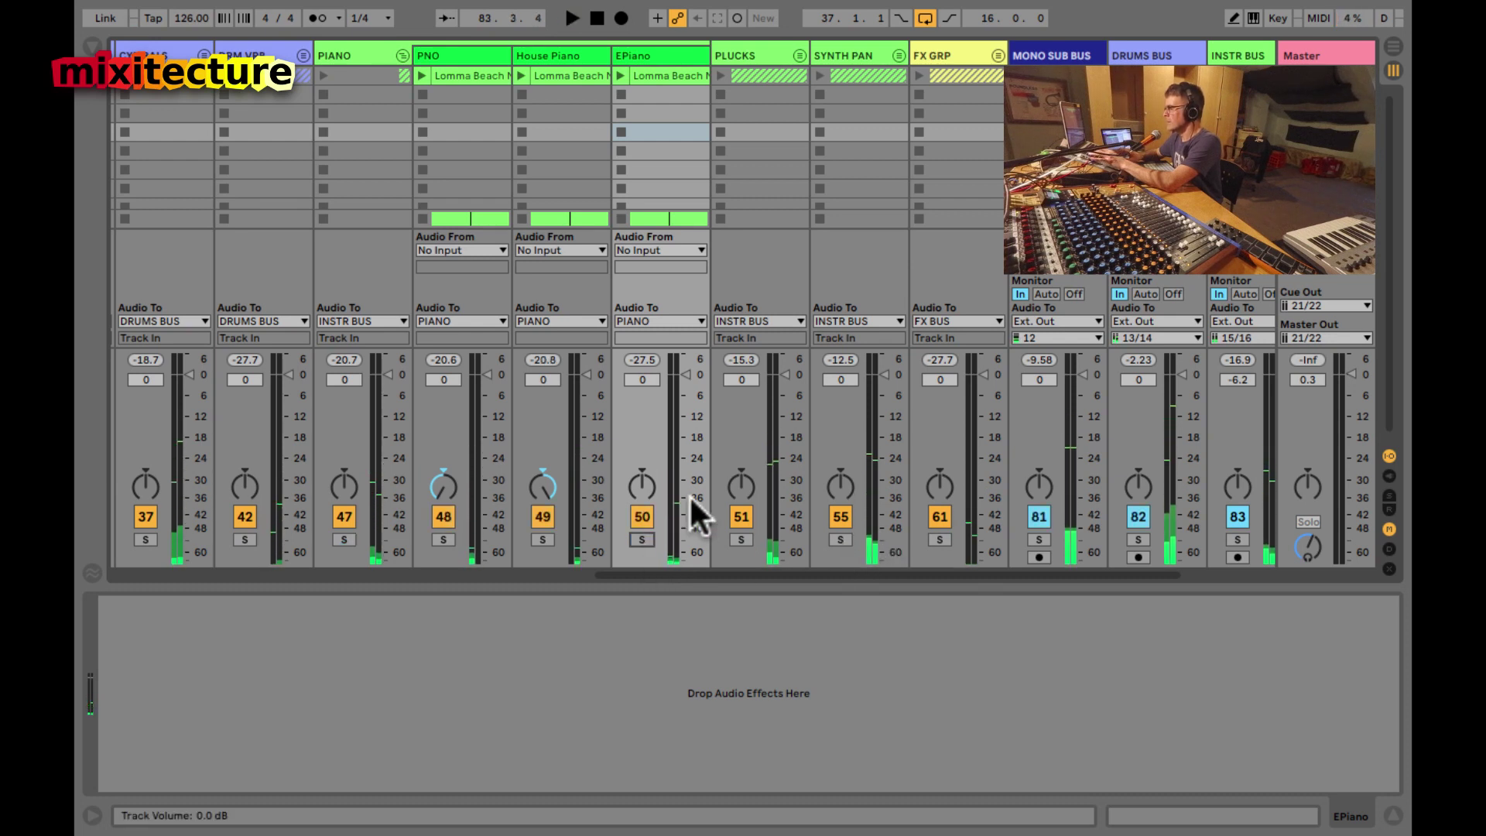
# - Fold the PIANO group, and mute the PIANO, SYNTH PAN and FX GRP groups during playback to leave PLUCKS audible
pyautogui.click(401, 54)
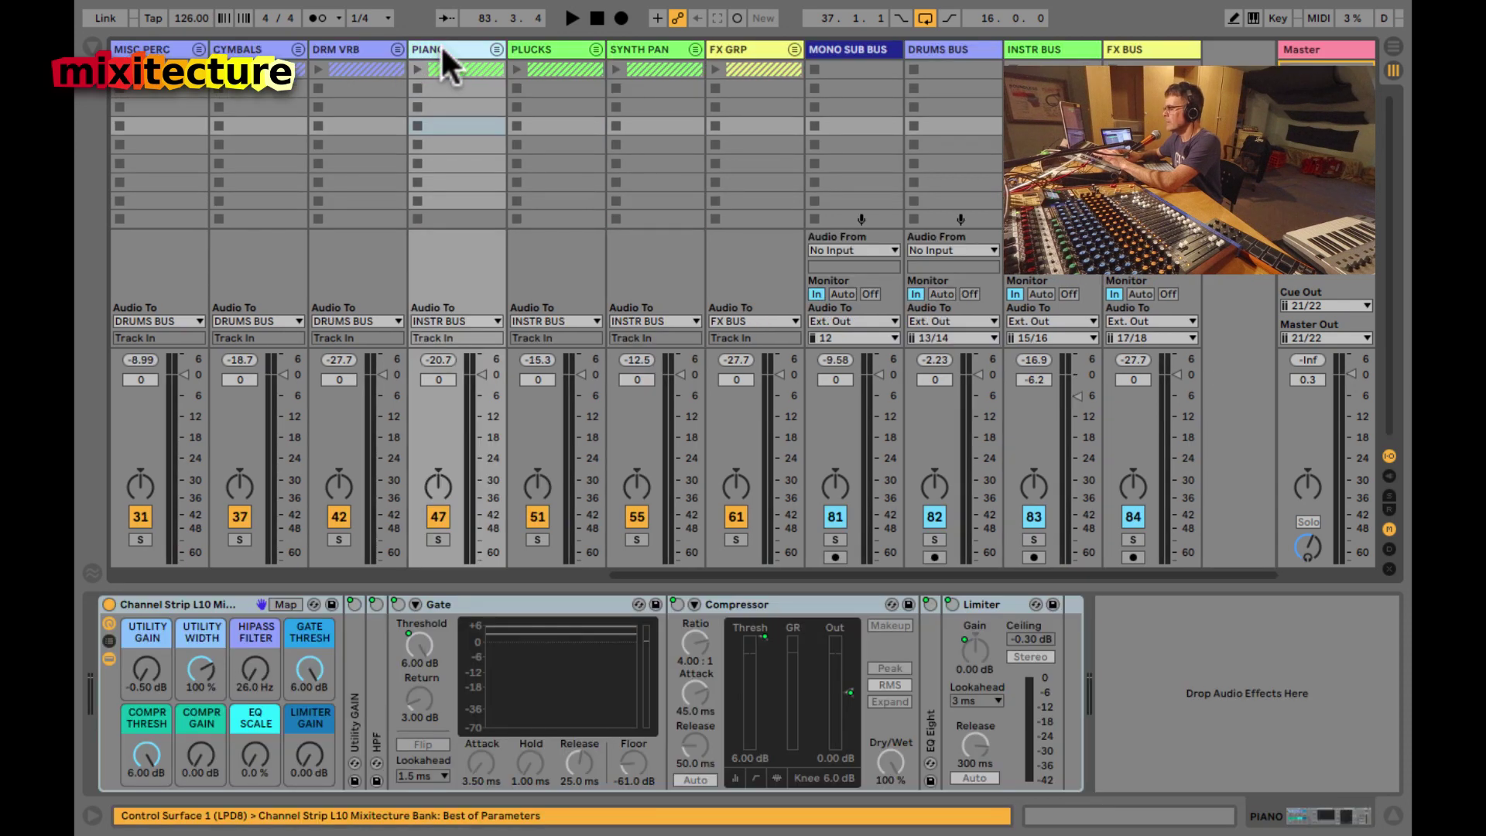
pyautogui.press('space')
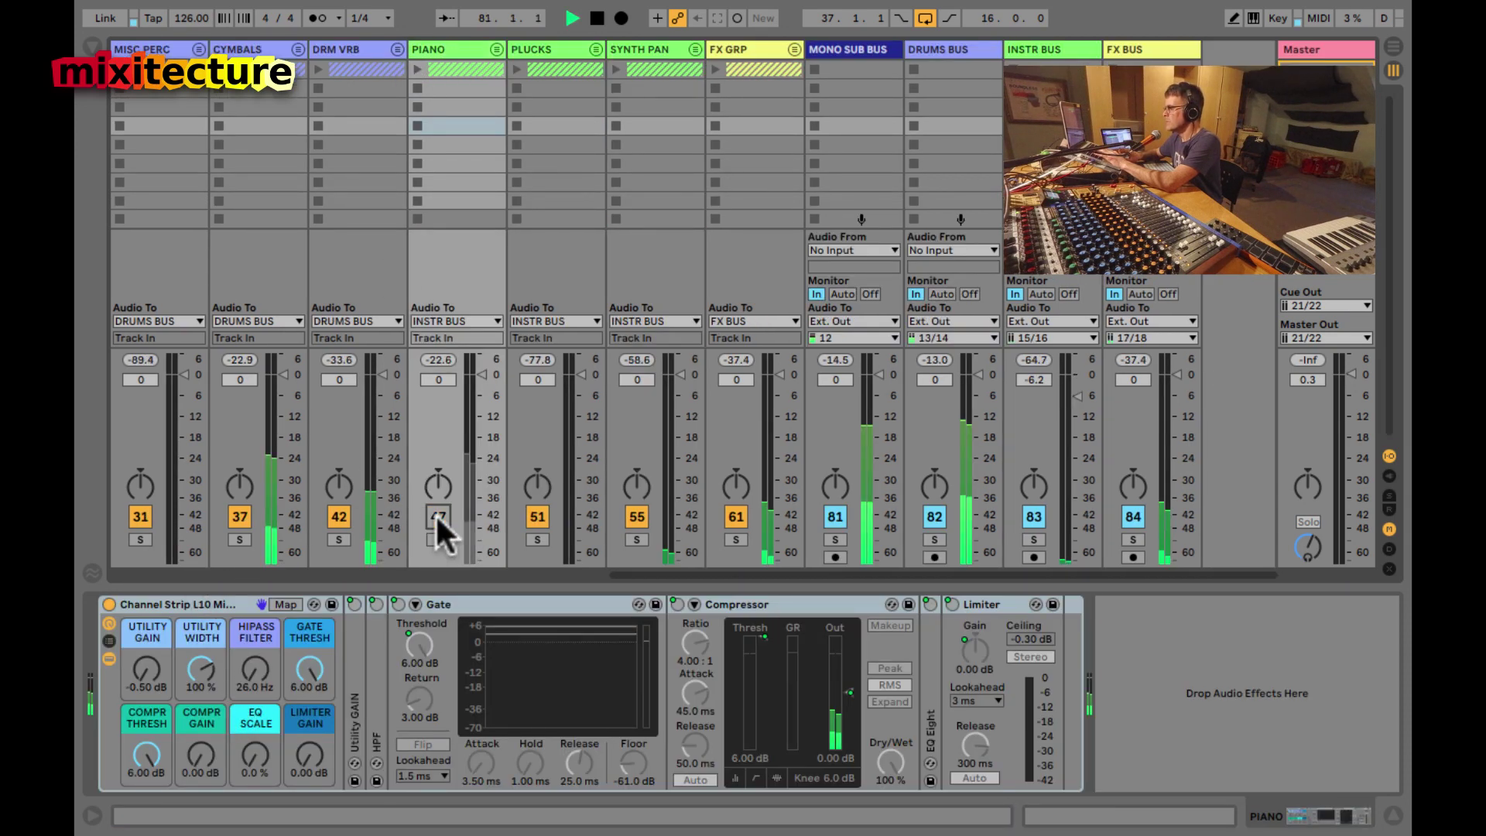
pyautogui.click(537, 539)
pyautogui.click(538, 538)
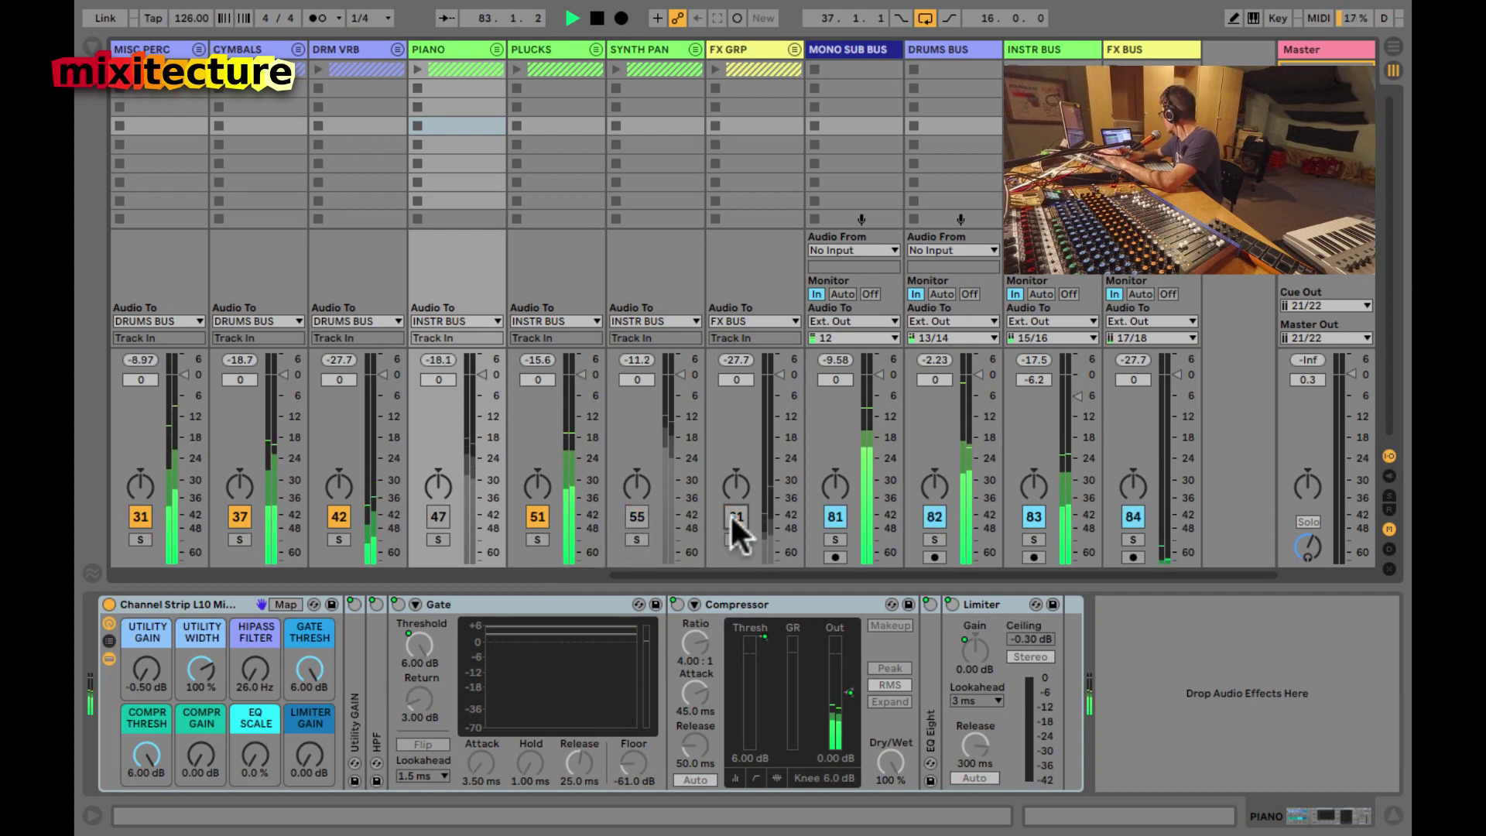
# - Unfold the PLUCKS group and solo its 59 Main Pluck track
pyautogui.click(547, 50)
pyautogui.click(596, 48)
pyautogui.hscroll(2, 545, 201)
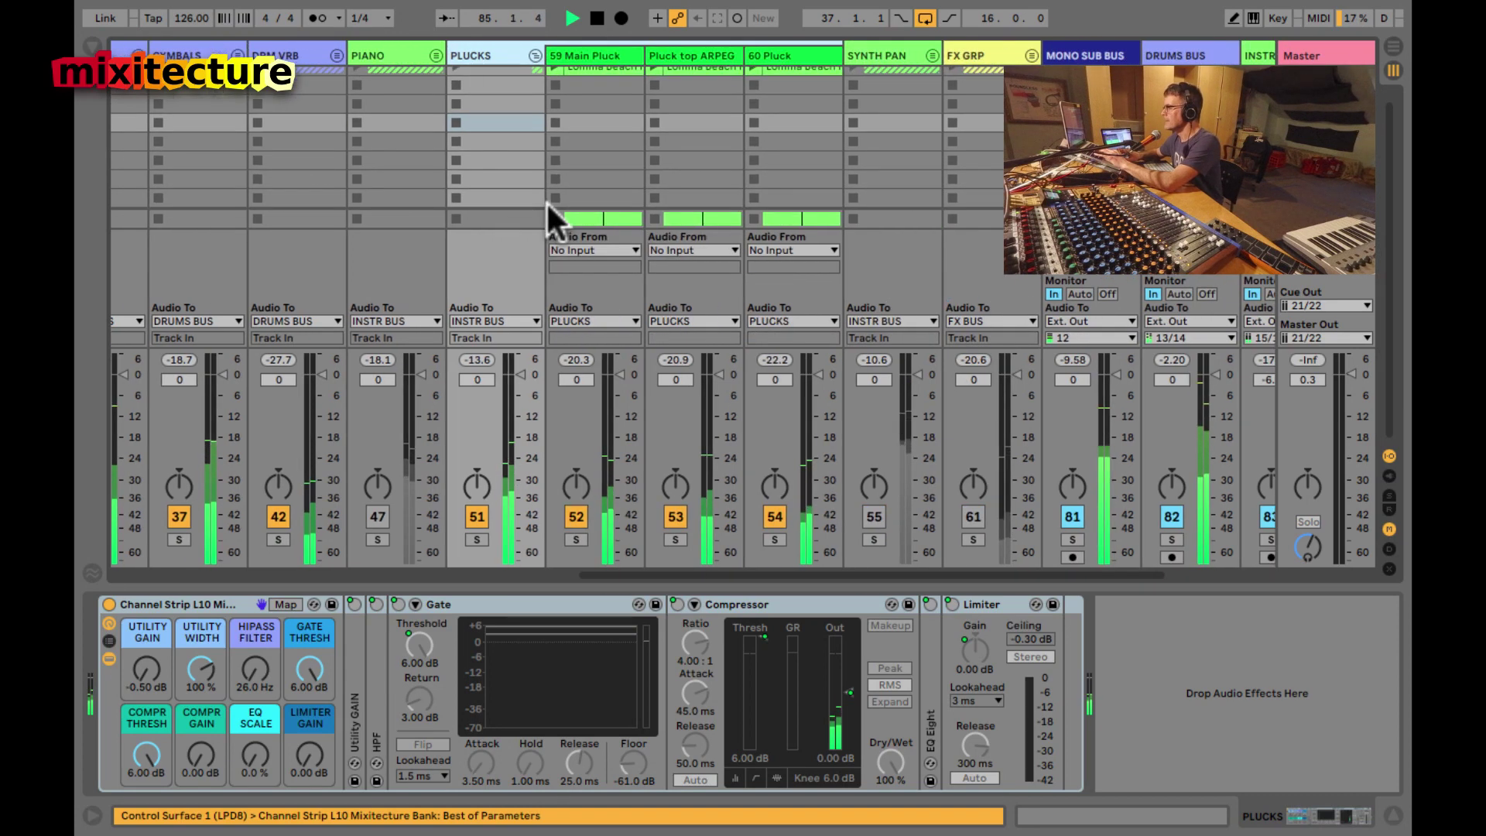
pyautogui.click(576, 539)
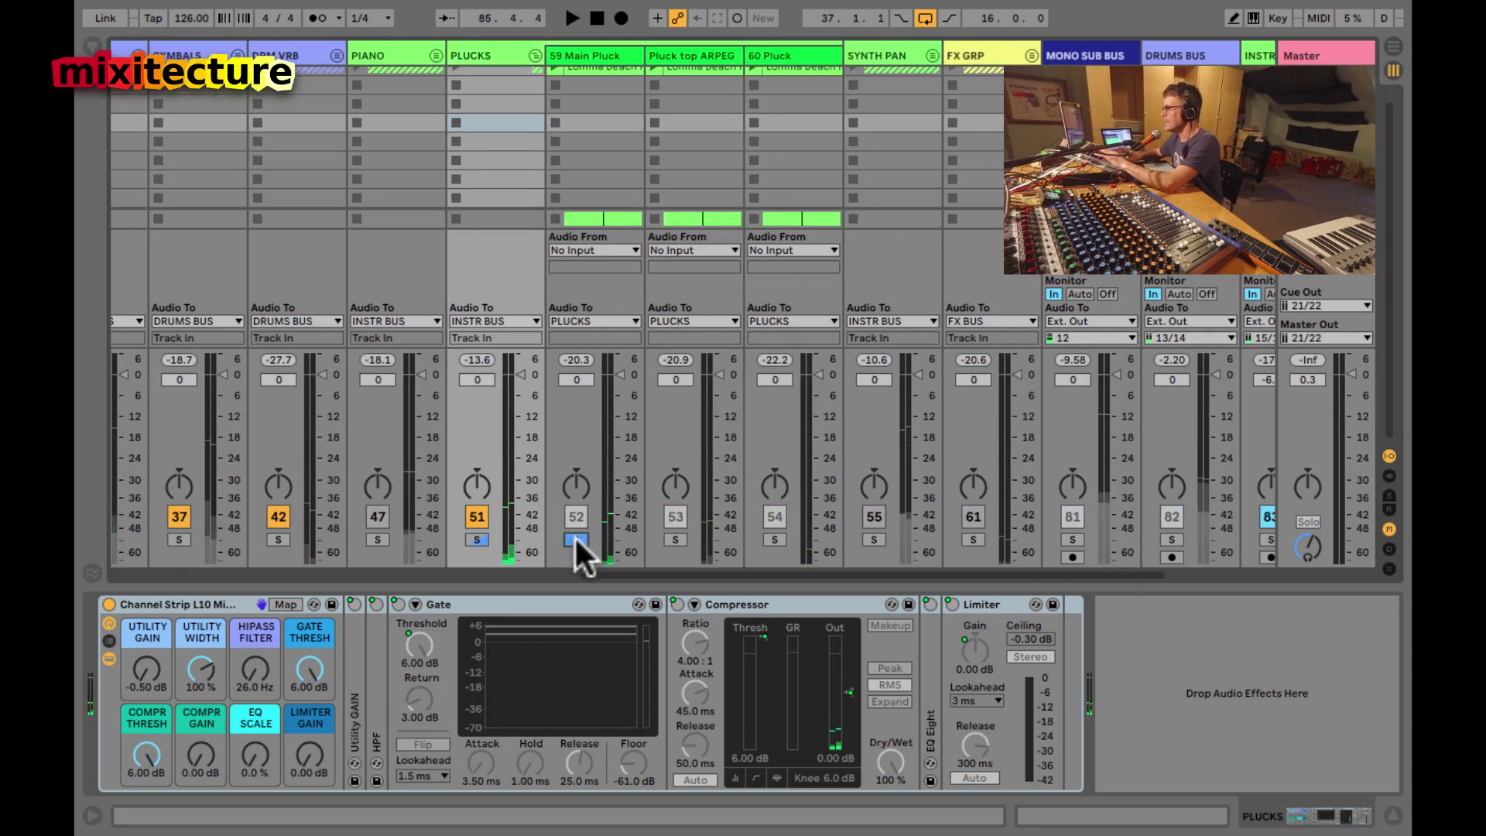
# - Compare the Pluck top ARPEG and 59 Main Pluck tracks by soloing them separately and together
pyautogui.click(675, 539)
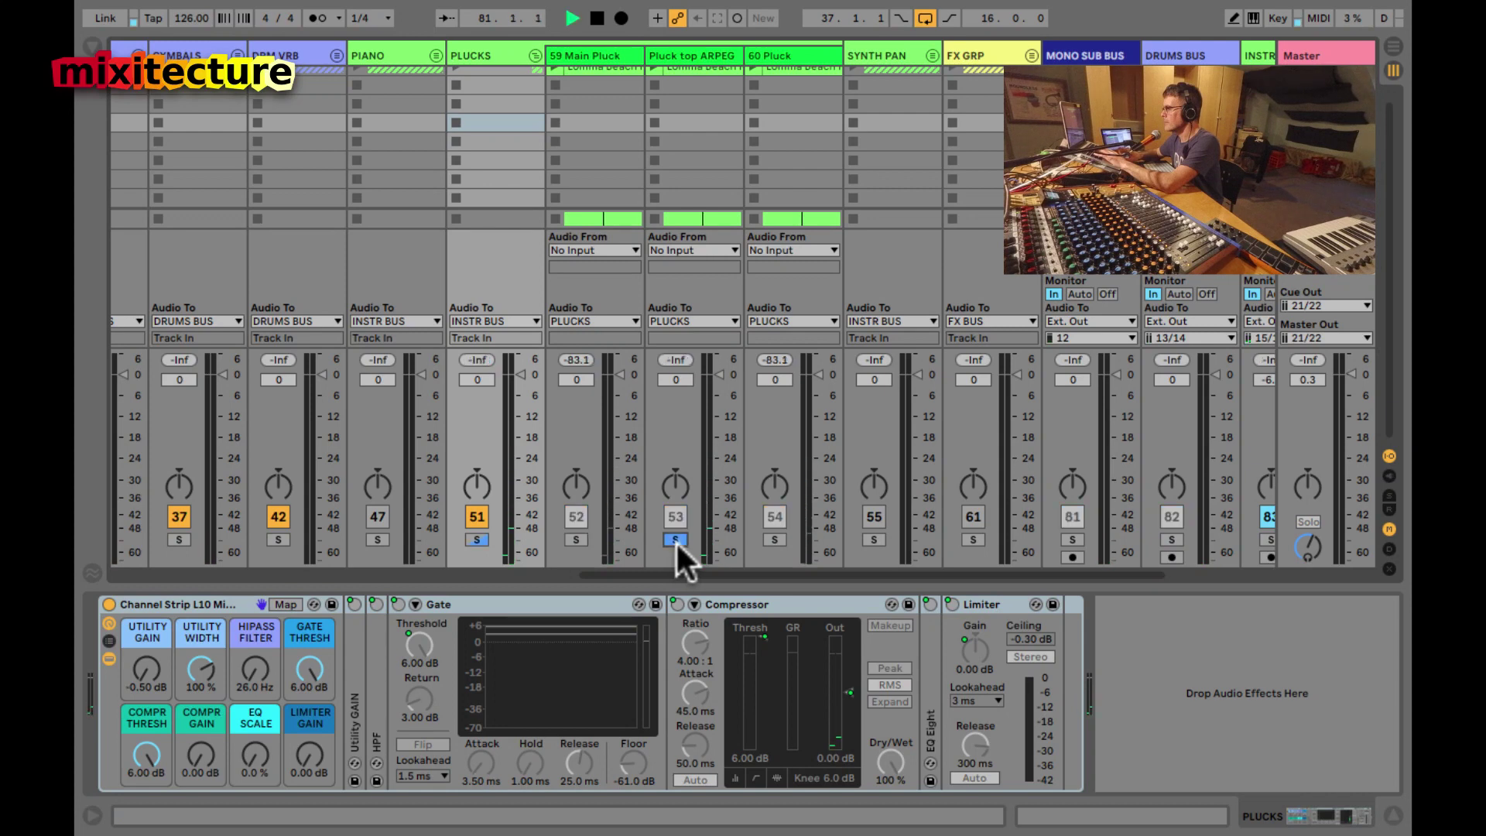
pyautogui.keyDown('ctrl'); pyautogui.click(576, 539); pyautogui.keyUp('ctrl')
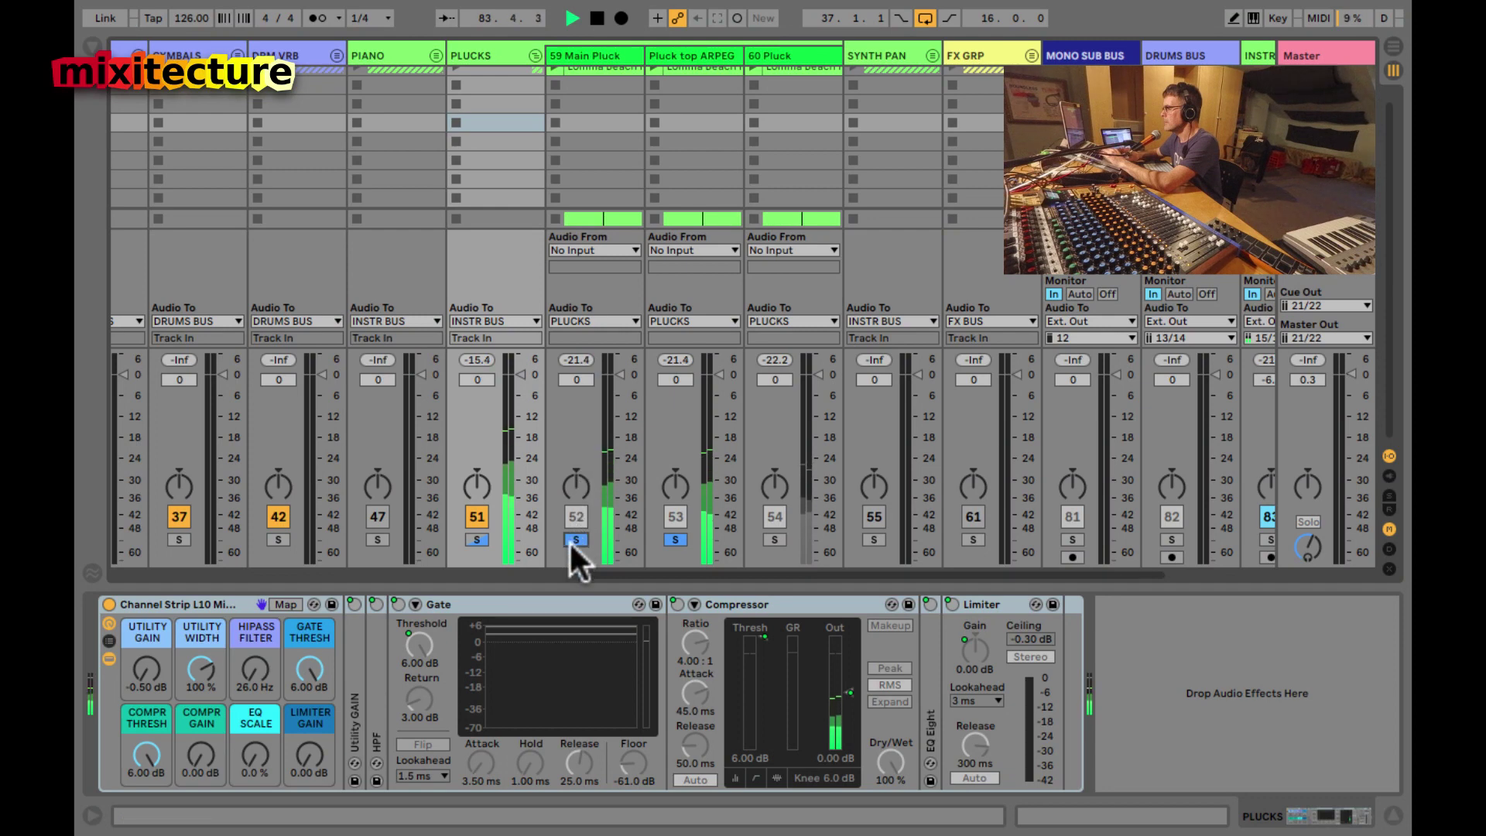
pyautogui.keyDown('ctrl'); pyautogui.click(676, 539); pyautogui.keyUp('ctrl')
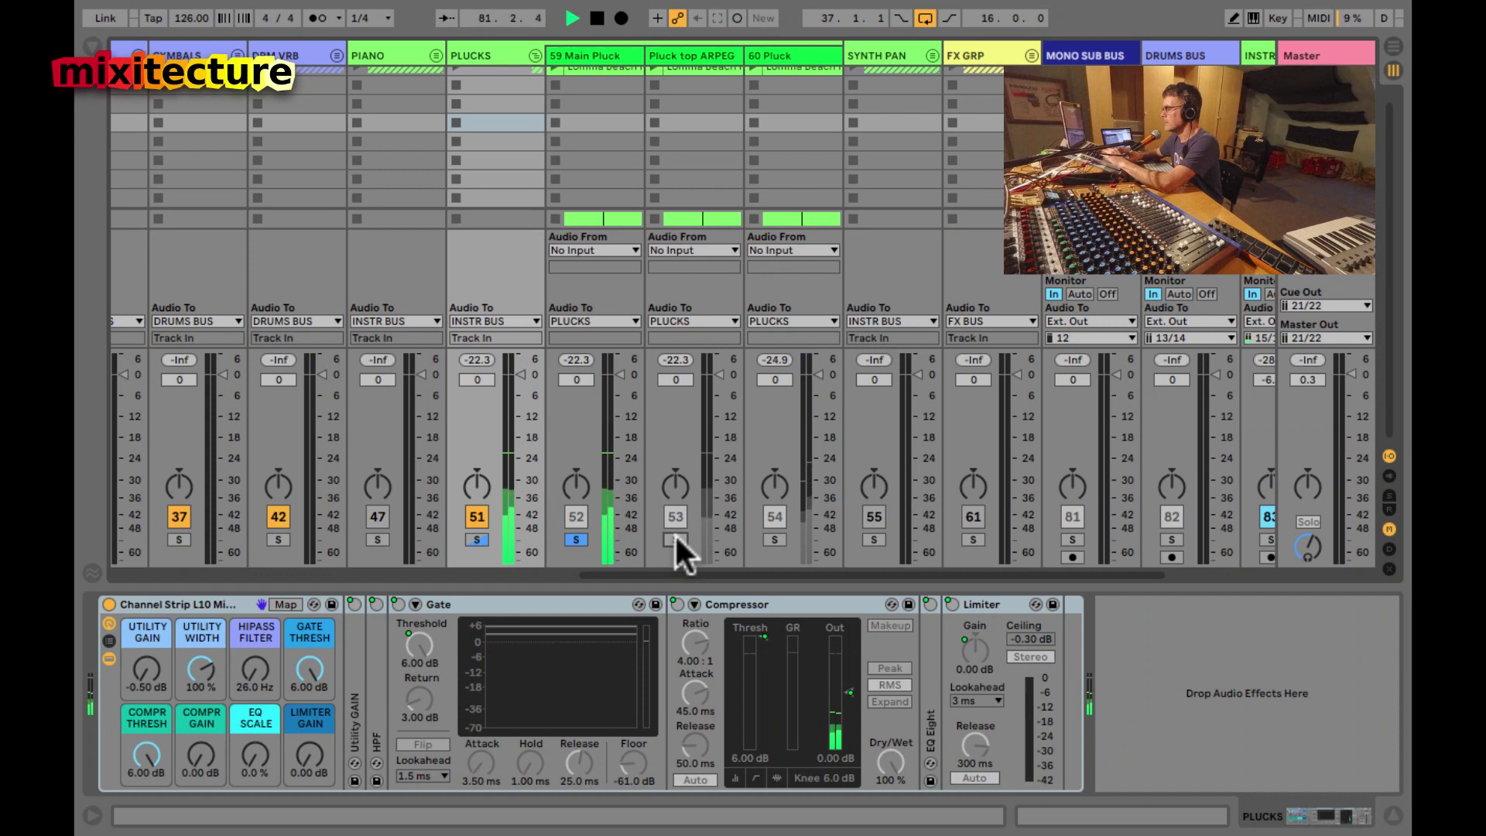
pyautogui.click(677, 539)
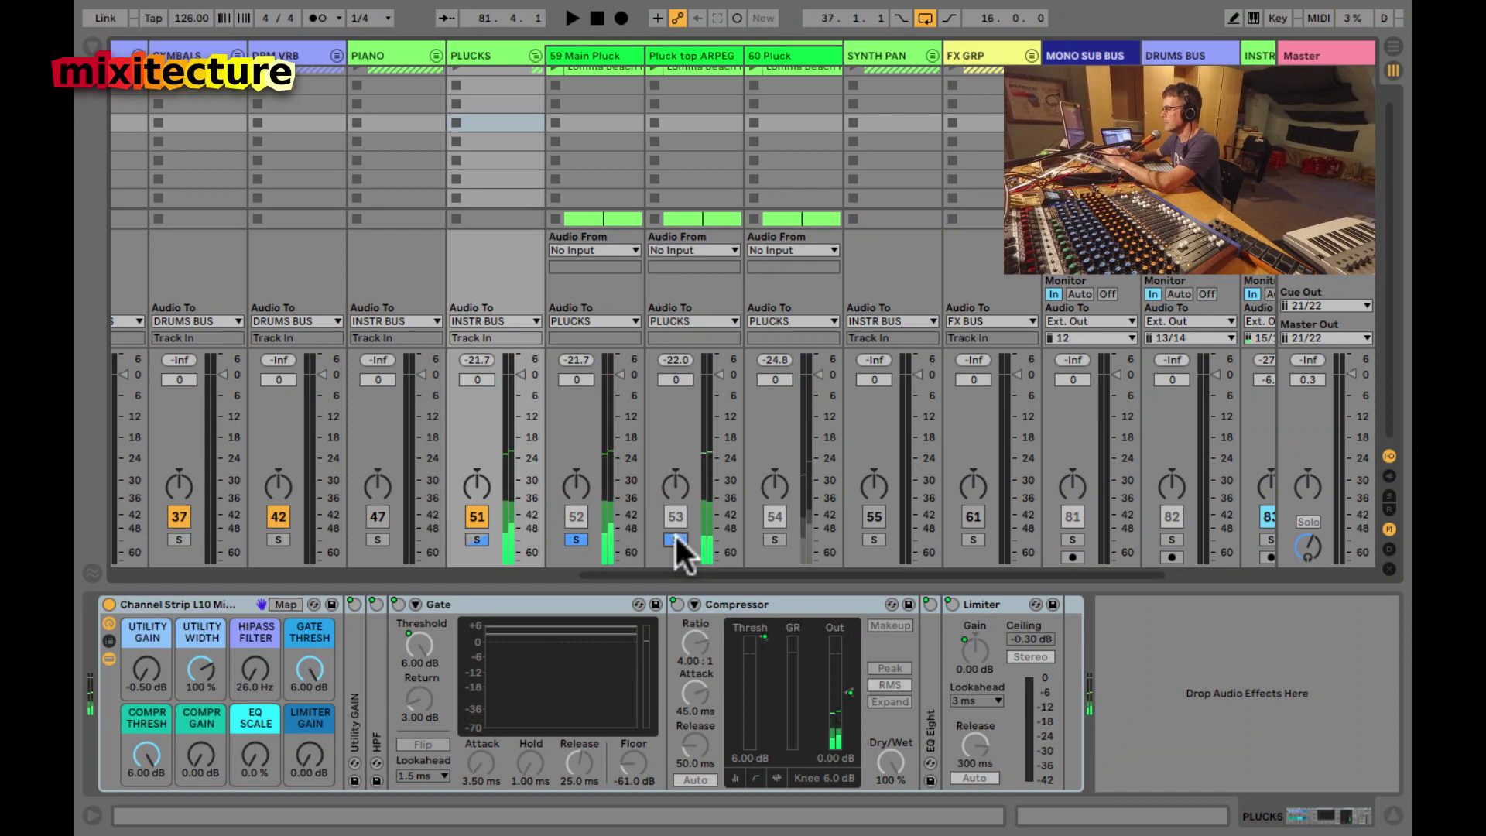
pyautogui.keyDown('ctrl'); pyautogui.click(574, 539); pyautogui.keyUp('ctrl')
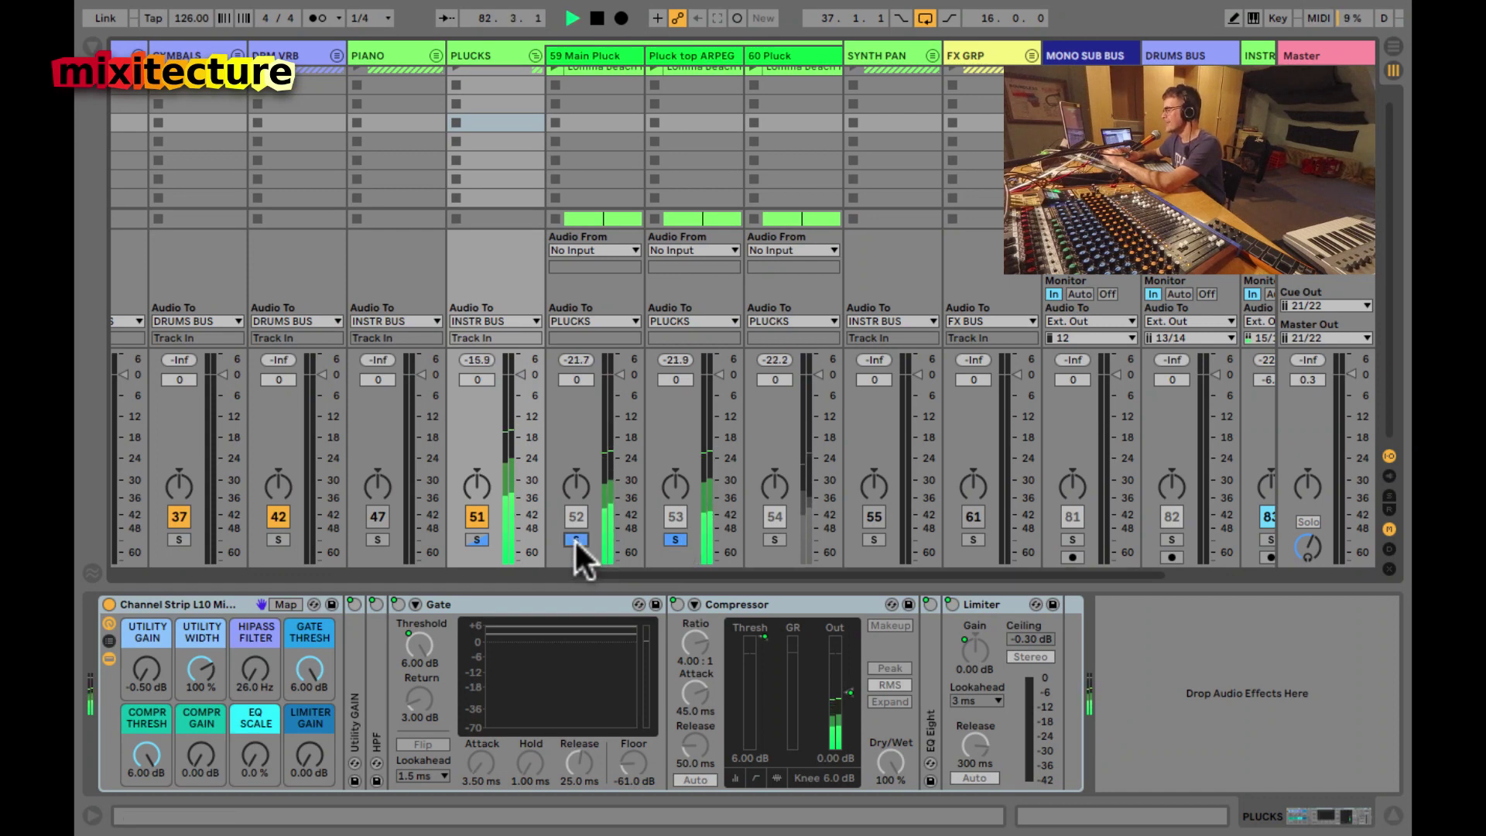
# - Compare the 60 Pluck track with 59 Main Pluck and Pluck top ARPEG by switching their solos individually and in combination
pyautogui.keyDown('ctrl'); pyautogui.click(774, 540); pyautogui.keyUp('ctrl')
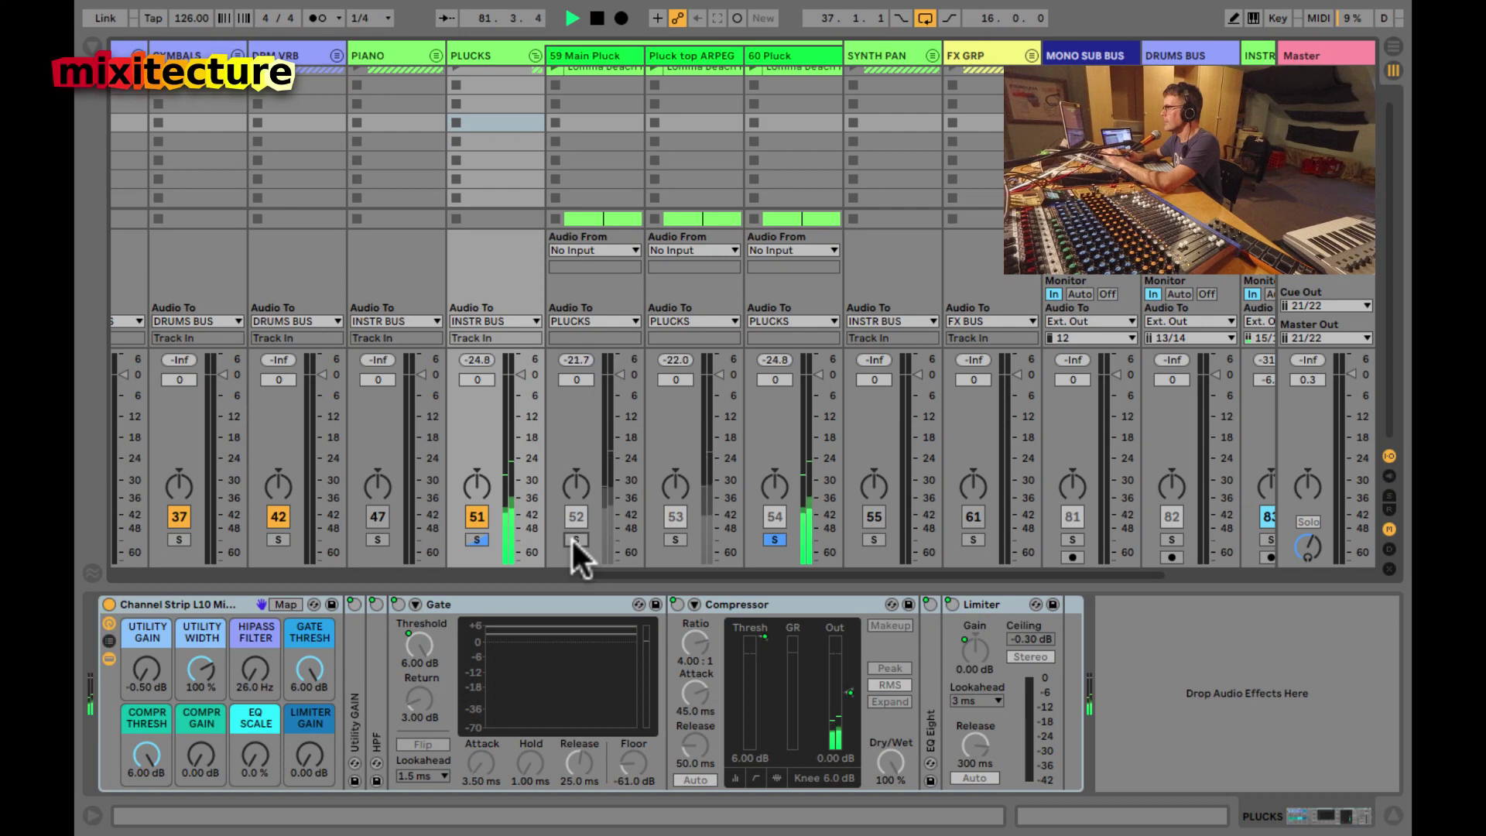
pyautogui.keyDown('ctrl'); pyautogui.click(675, 540); pyautogui.keyUp('ctrl')
pyautogui.keyDown('ctrl'); pyautogui.click(774, 539); pyautogui.keyUp('ctrl')
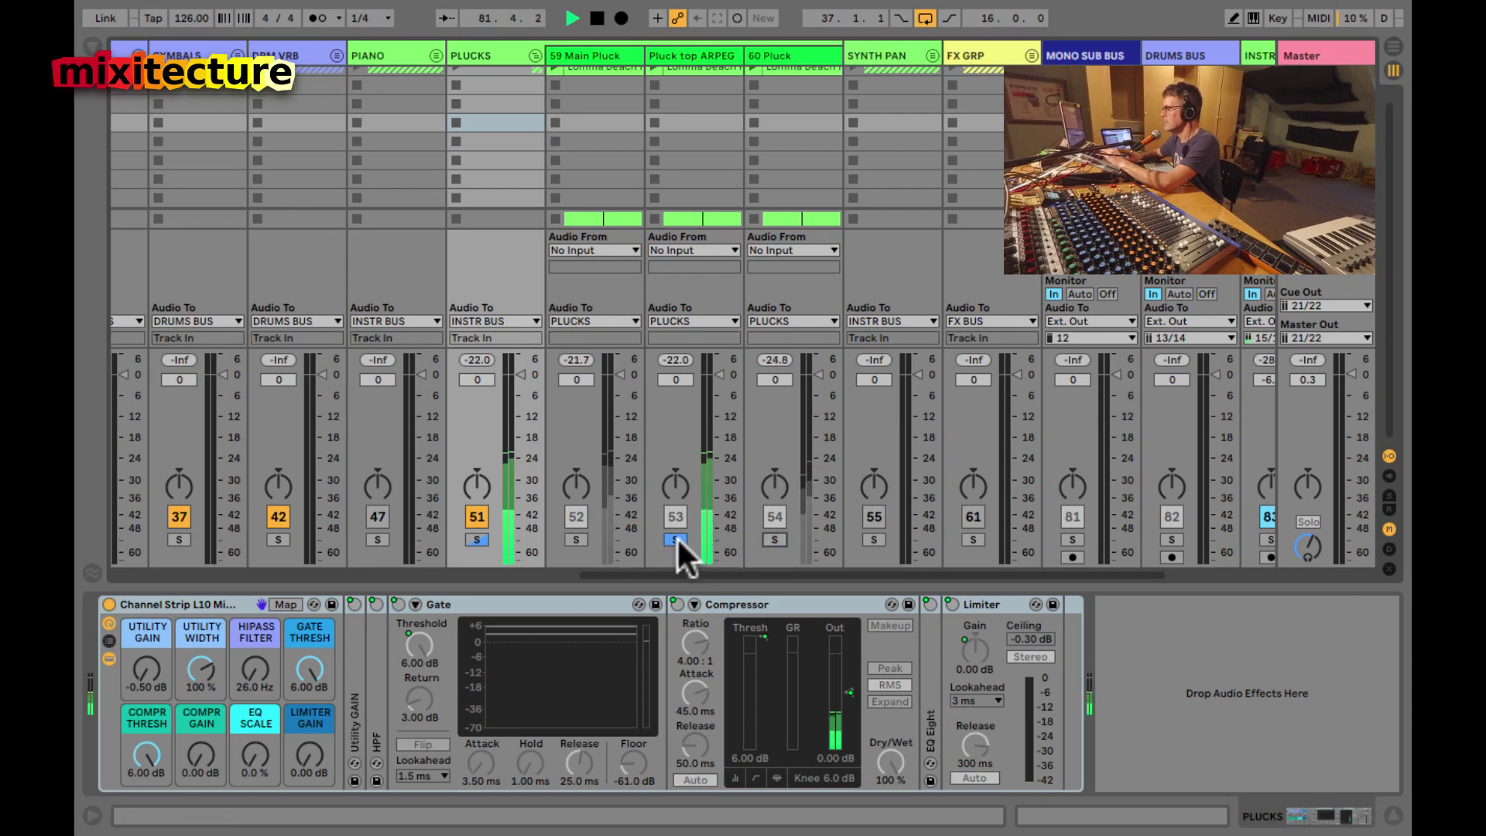
pyautogui.click(576, 539)
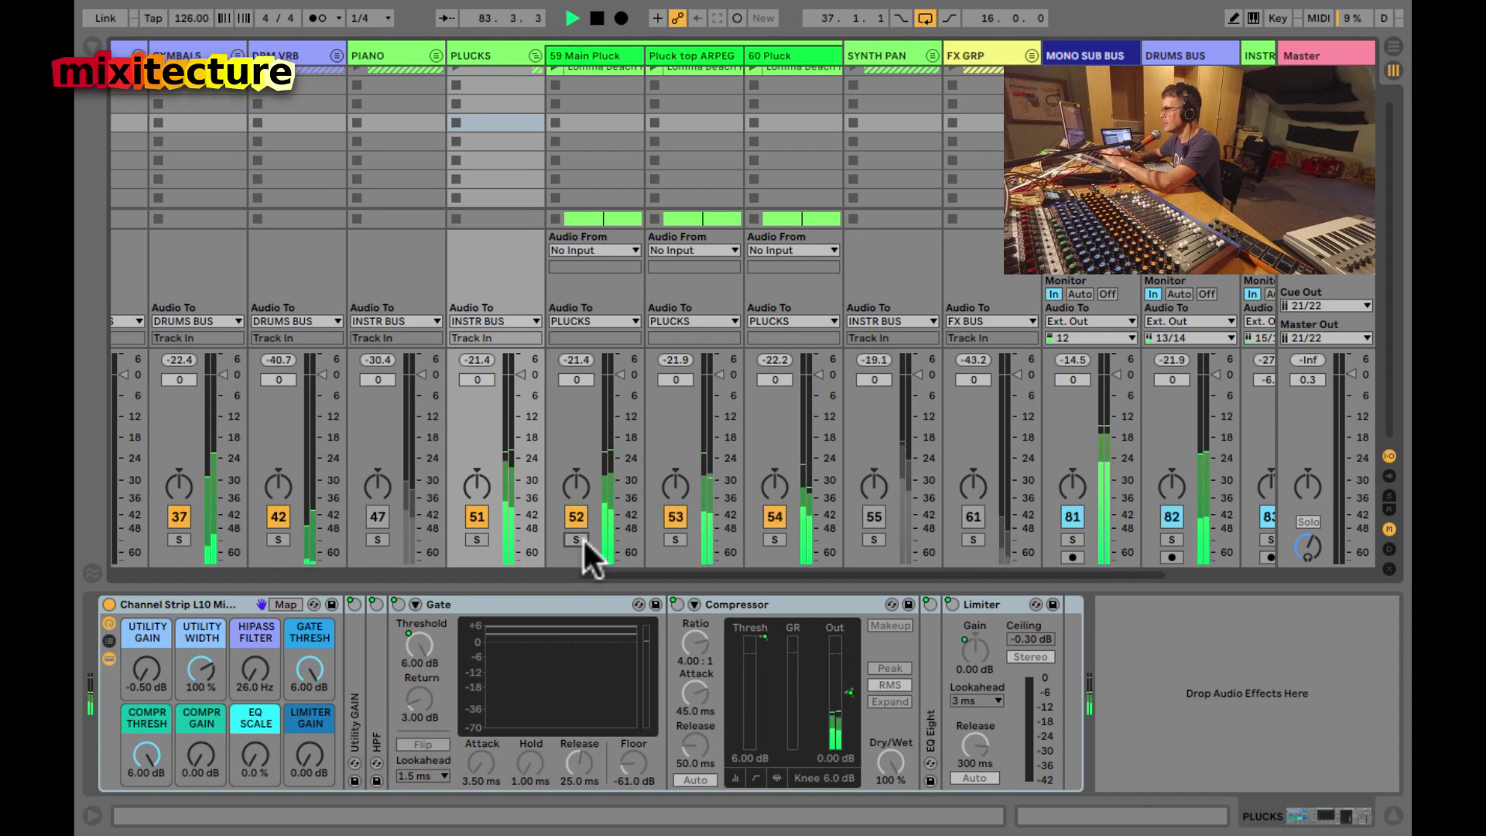
pyautogui.click(673, 538)
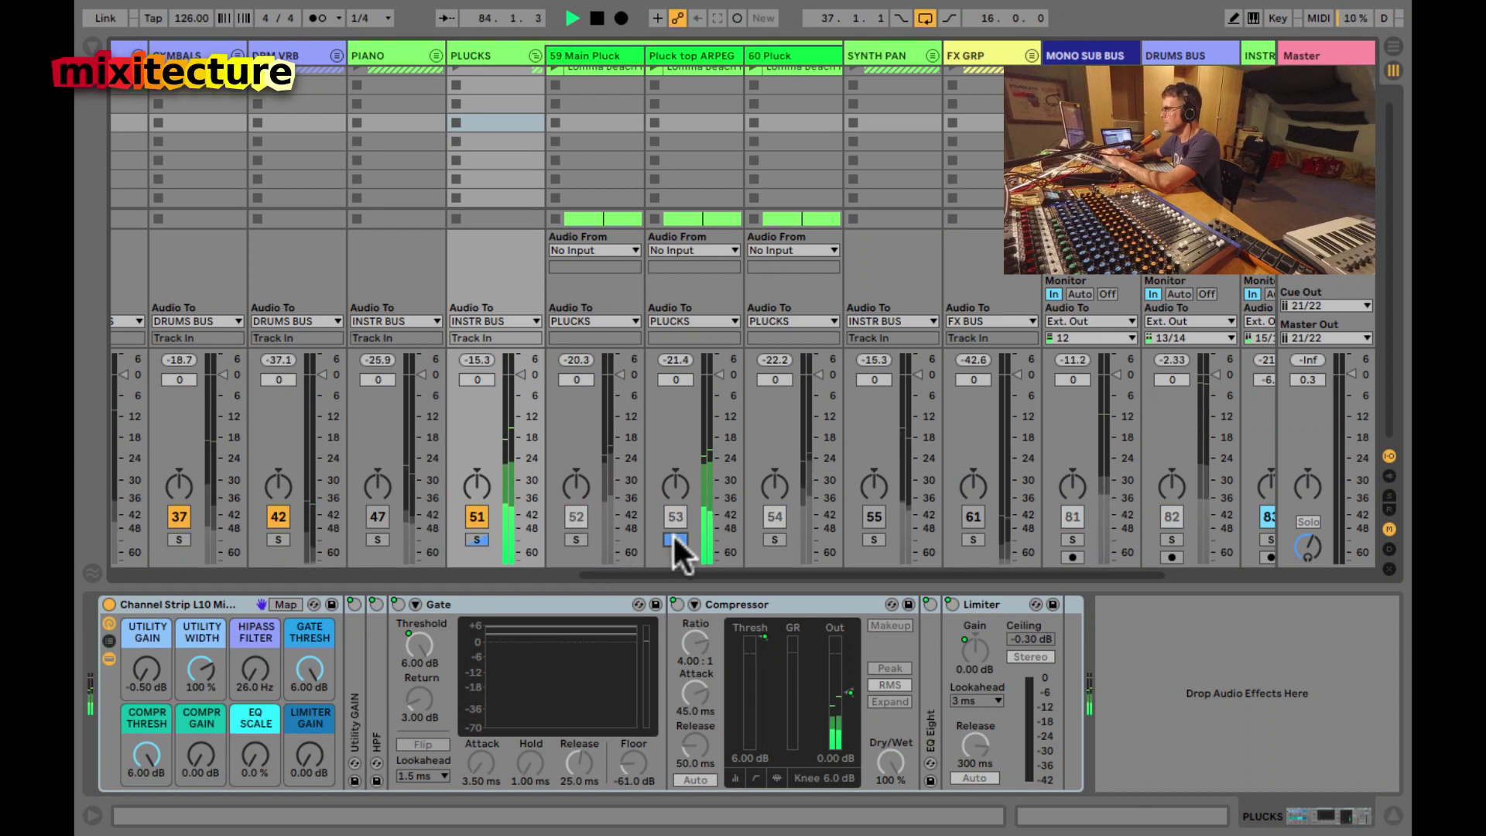
pyautogui.keyDown('ctrl'); pyautogui.click(774, 539); pyautogui.keyUp('ctrl')
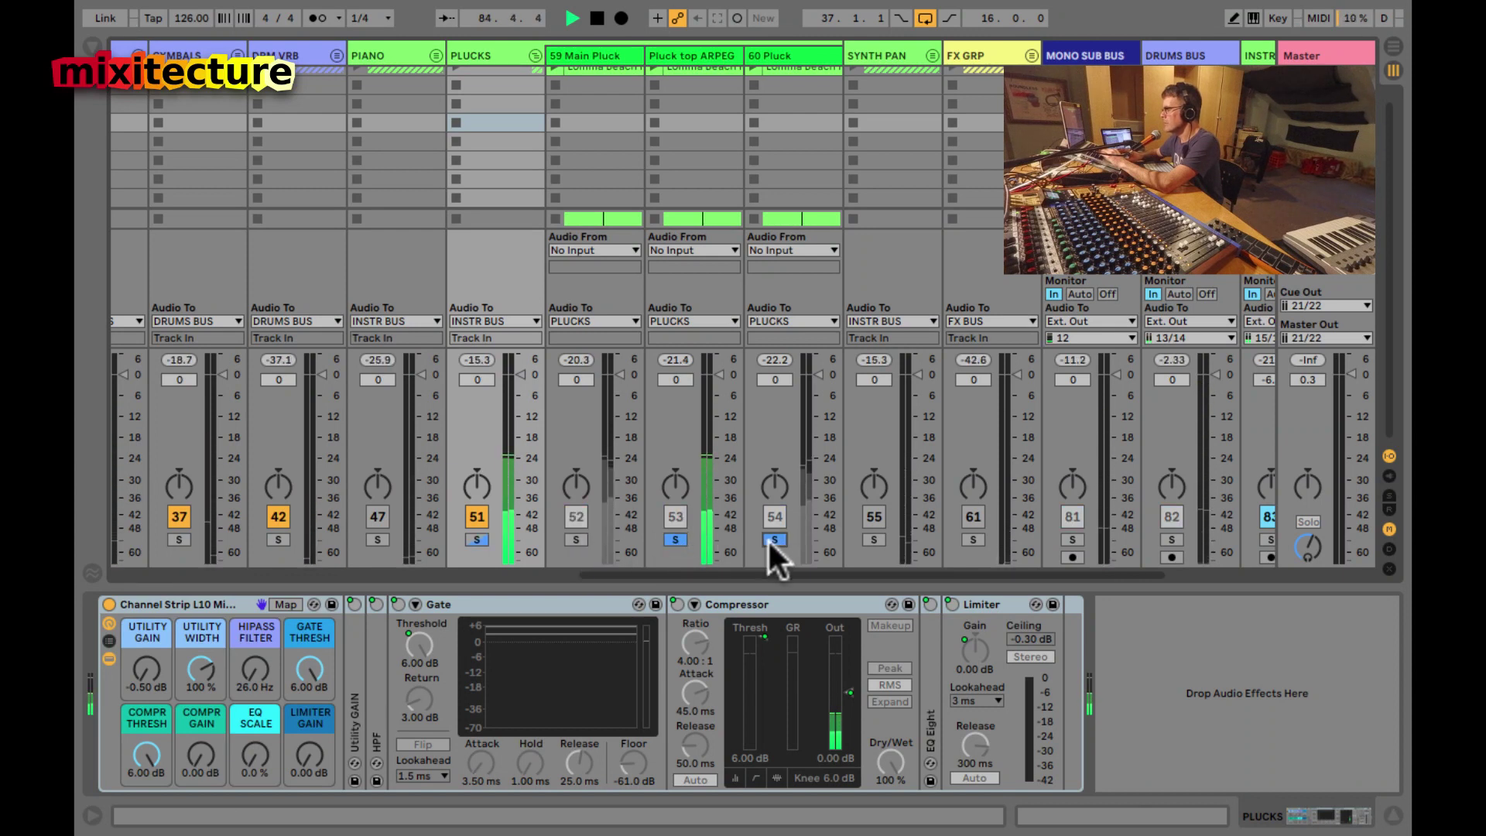
pyautogui.click(675, 539)
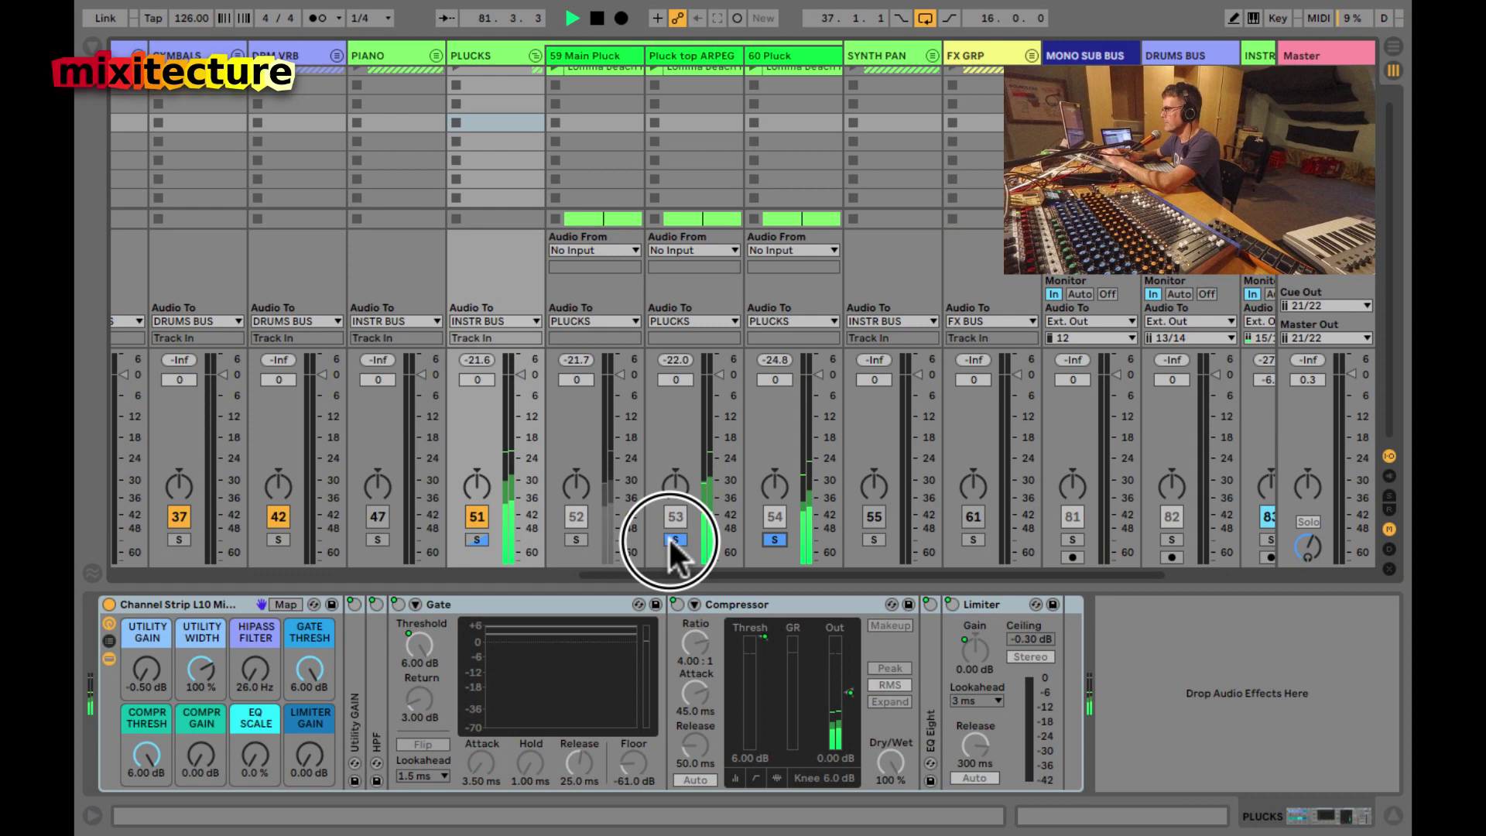
pyautogui.click(773, 537)
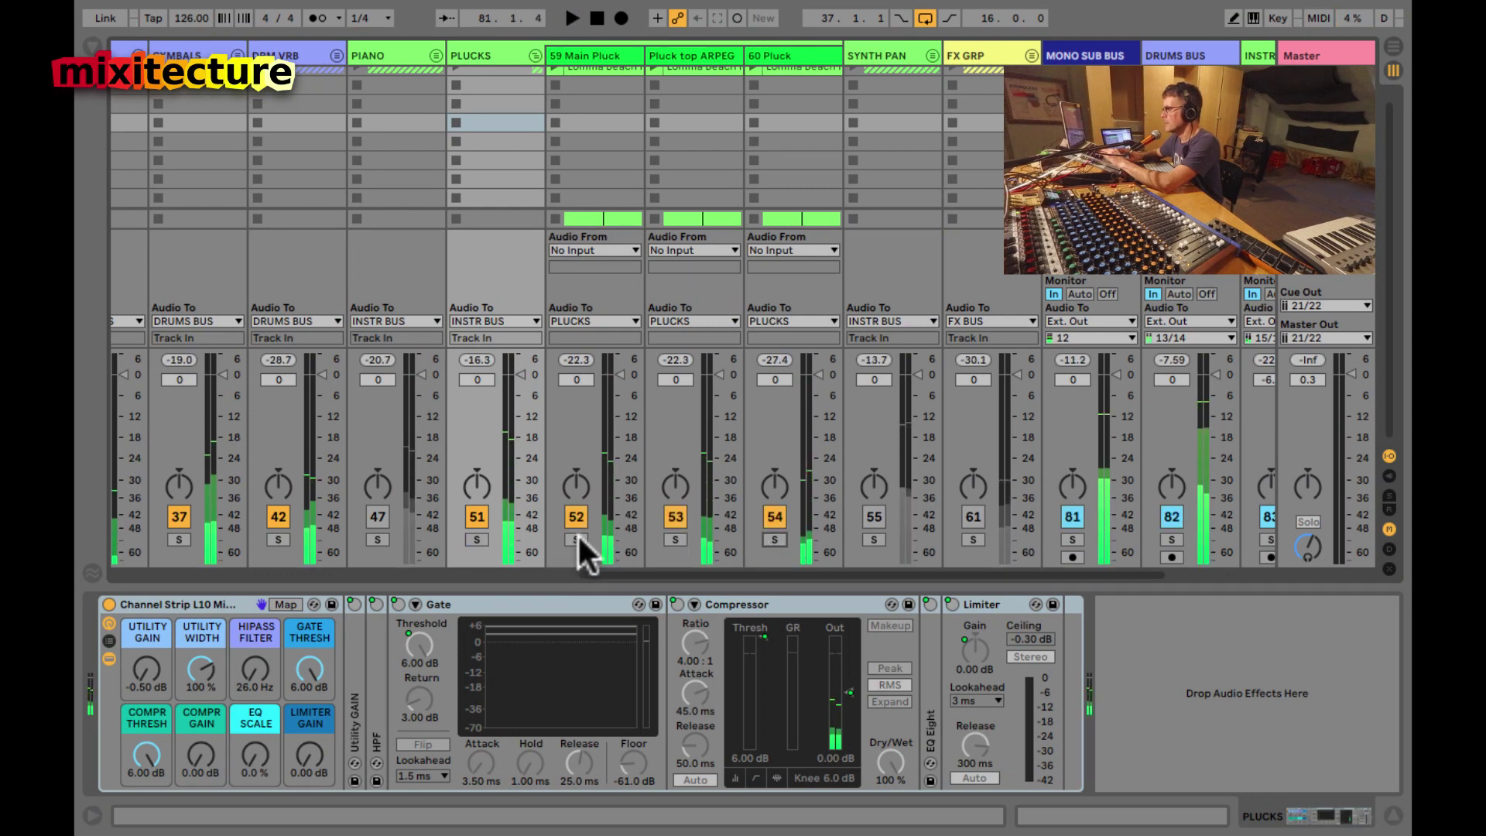
# - Mute the 59 Main Pluck track with its volume at -inf, and unmute the SYNTH PAN group during playback
pyautogui.click(576, 540)
pyautogui.click(577, 538)
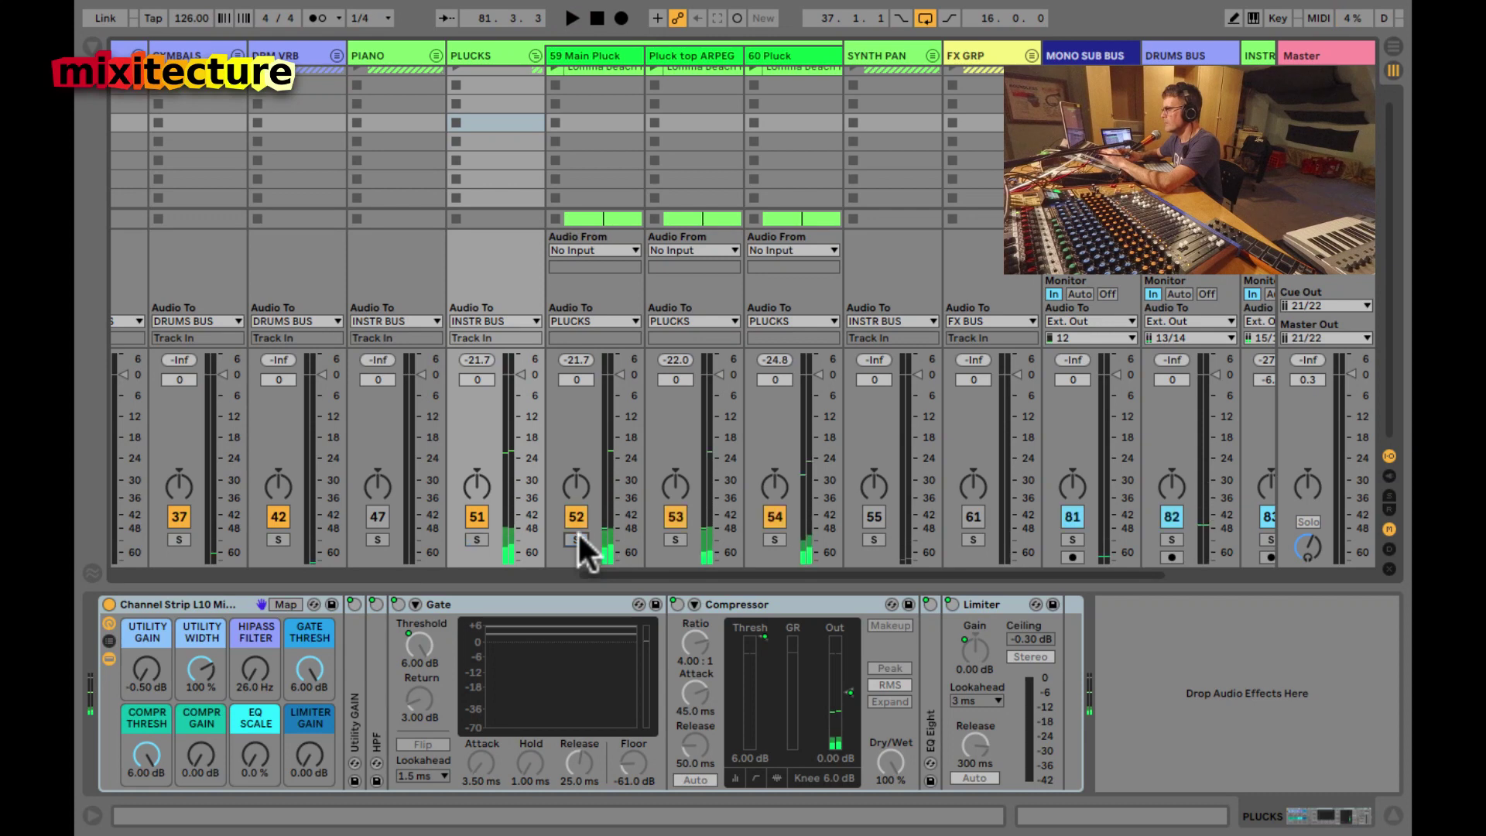
pyautogui.press('space')
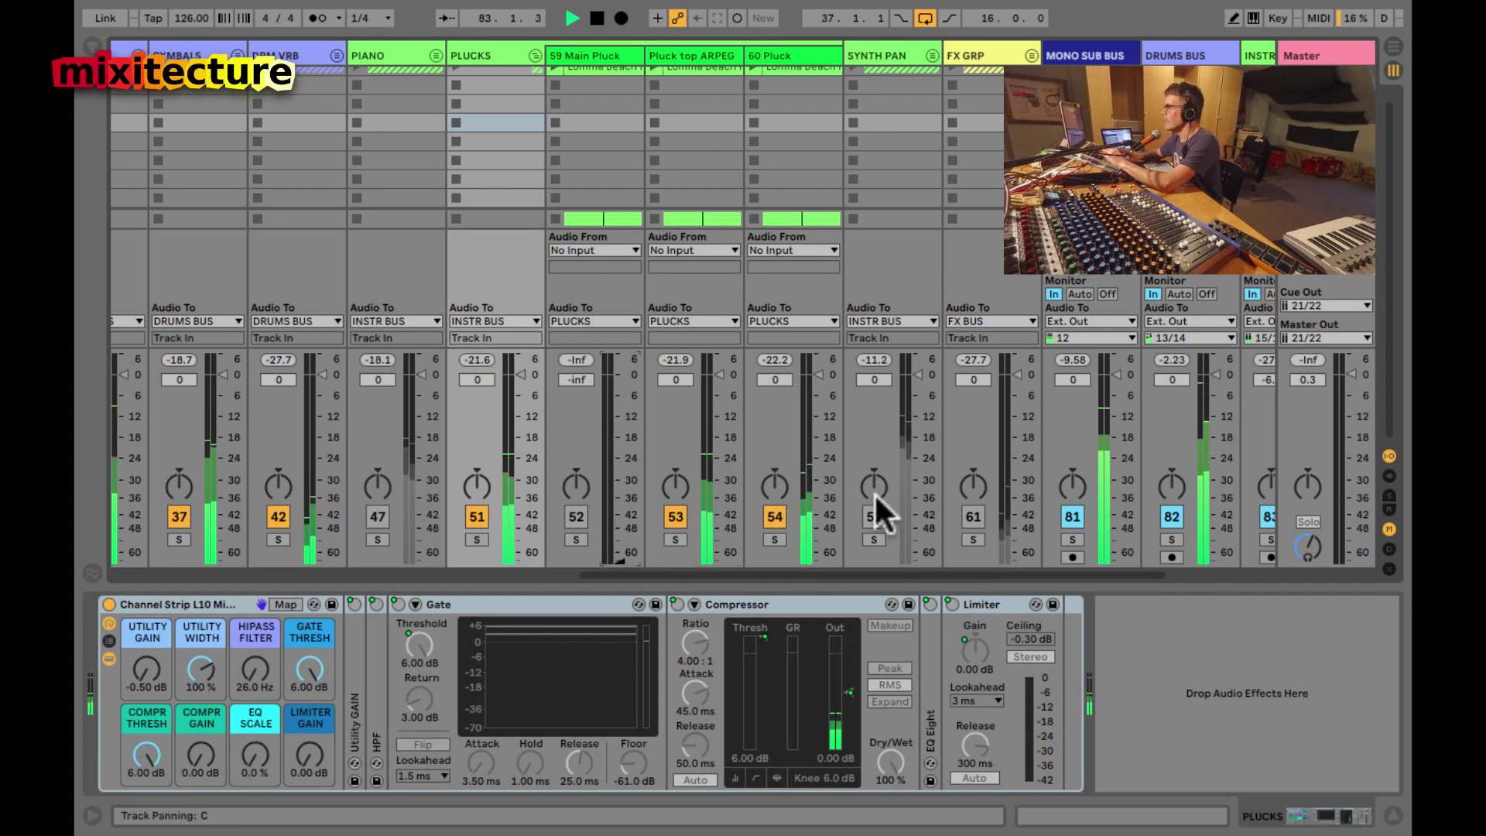
pyautogui.click(871, 515)
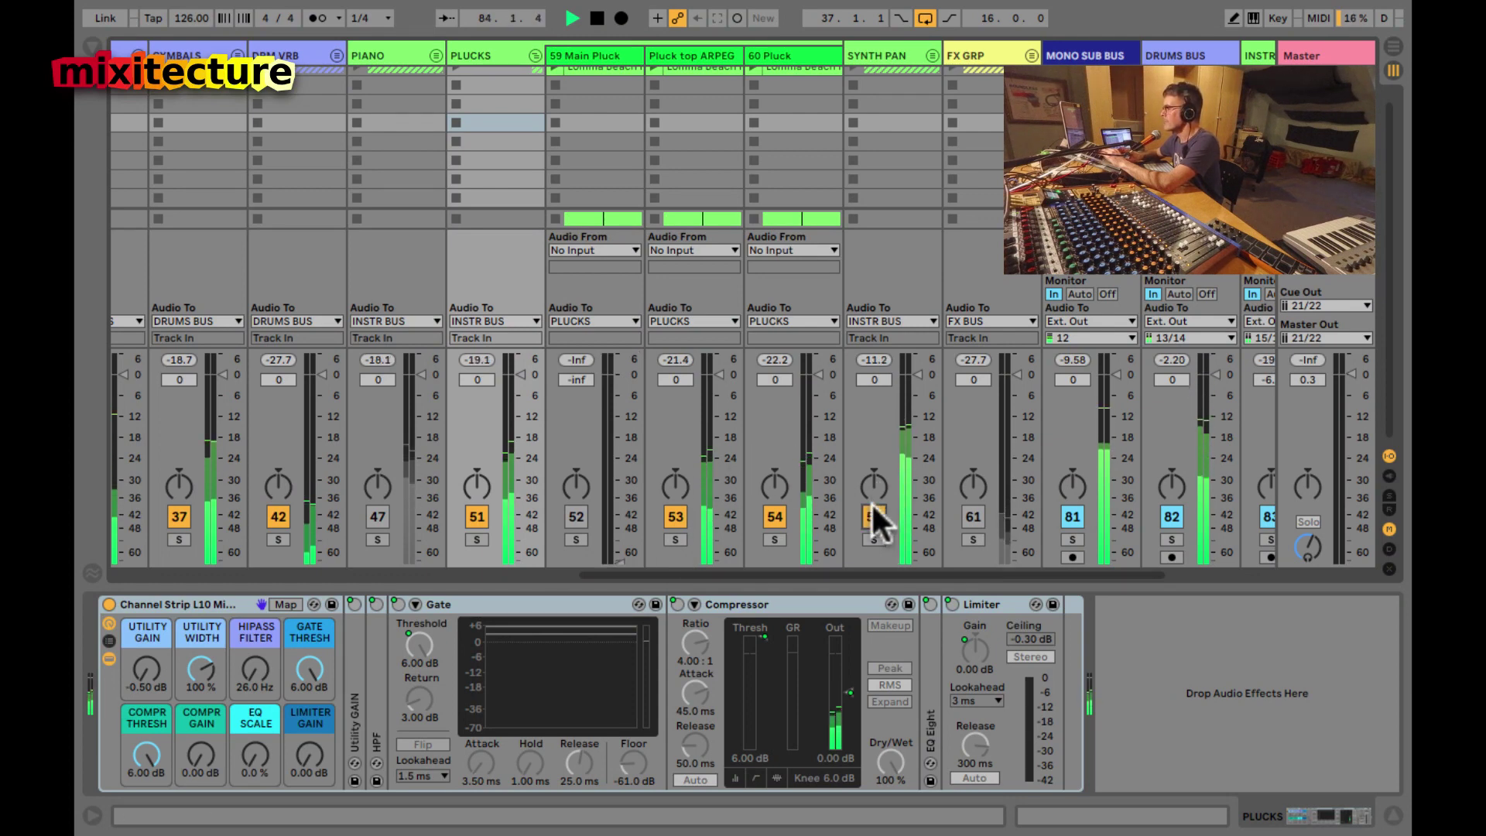
# - Unfold the SYNTH PAN group and lower the Mallet track's volume to -14.0 dB
pyautogui.hscroll(3, 871, 502)
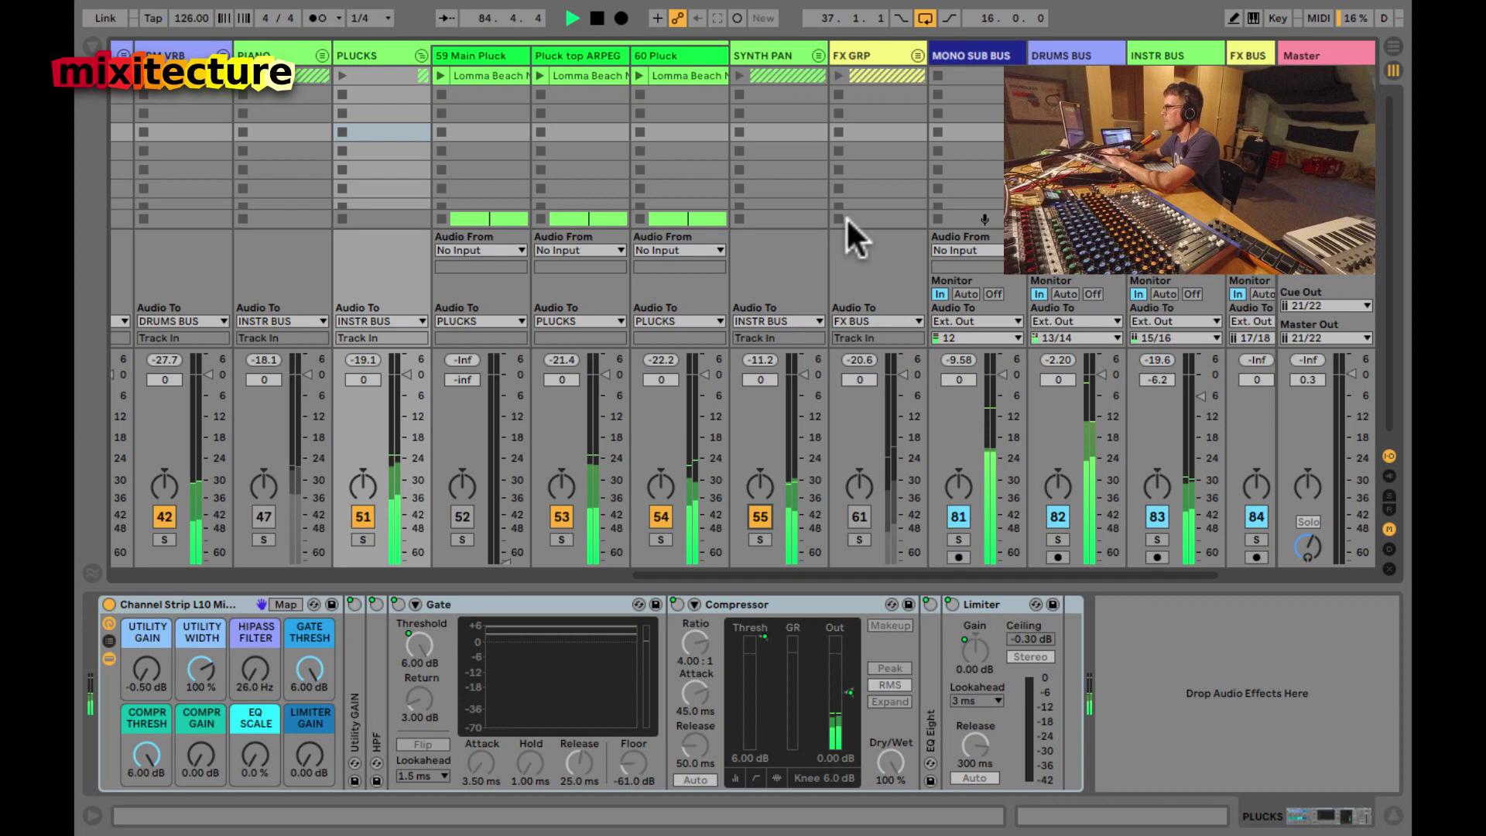
pyautogui.click(816, 55)
pyautogui.hscroll(5, 738, 152)
pyautogui.hscroll(3, 738, 151)
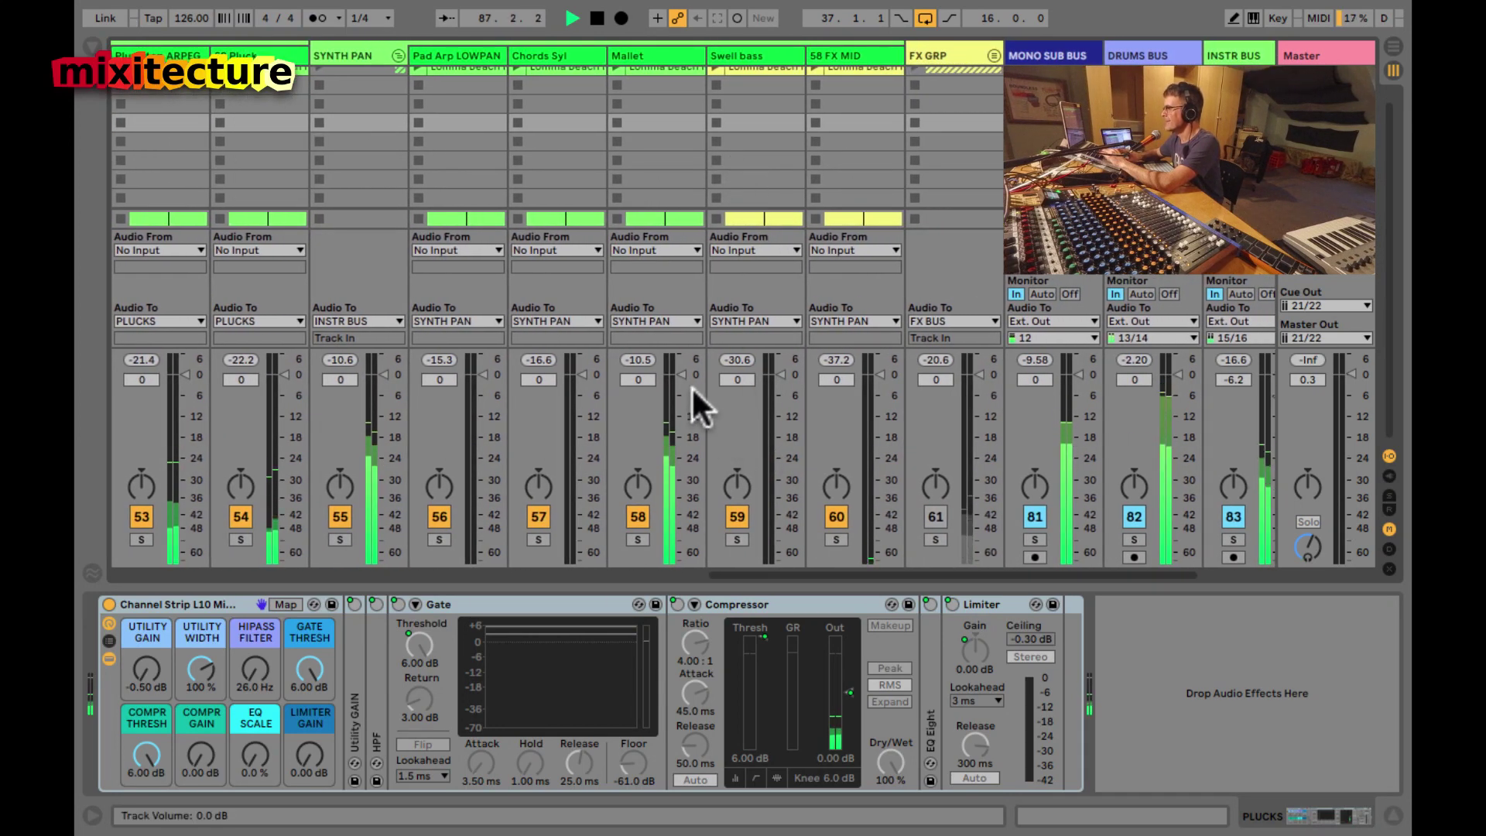
pyautogui.moveTo(680, 375); pyautogui.dragTo(680, 423)
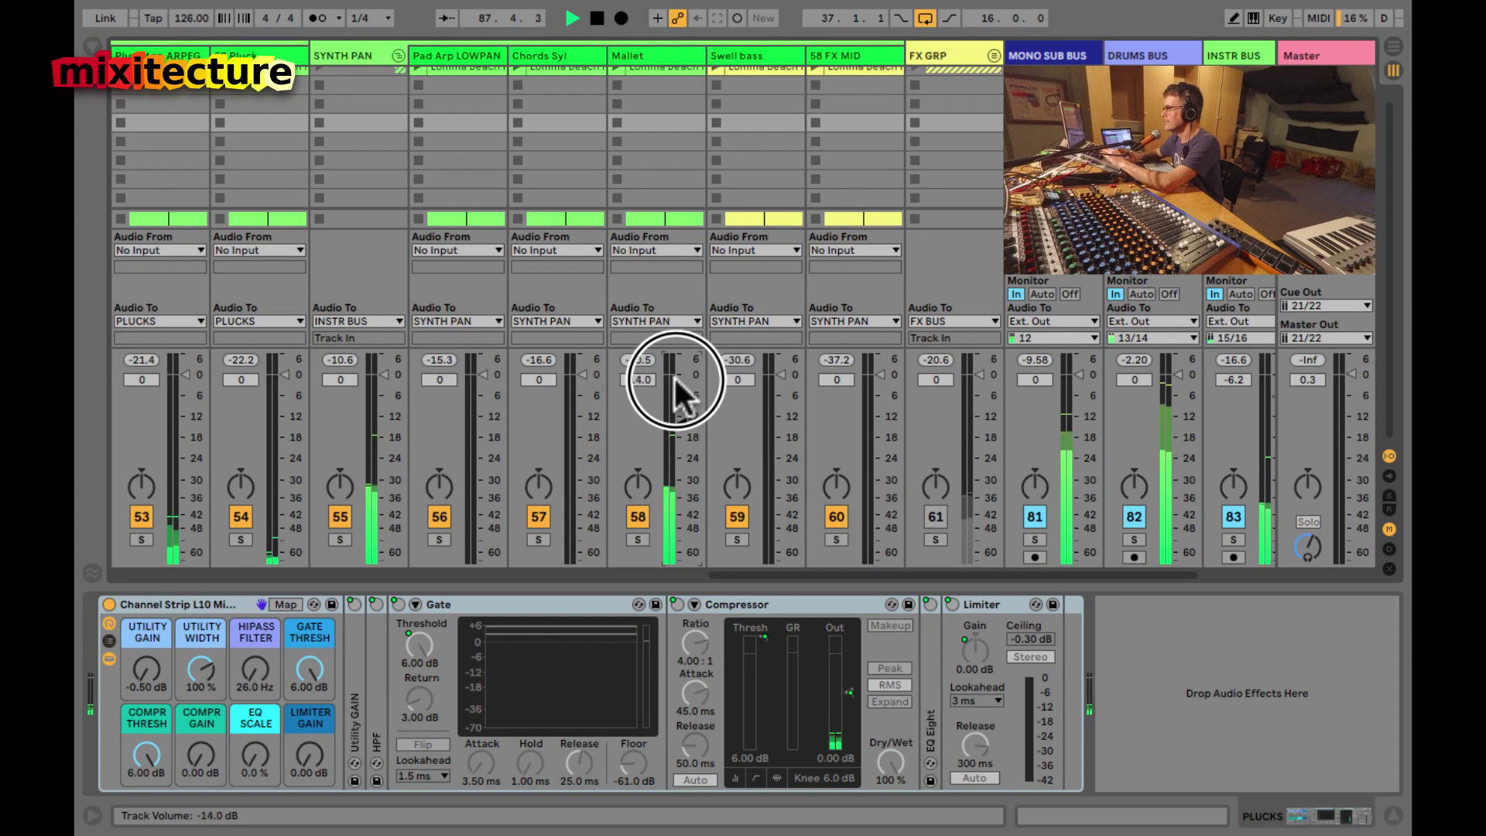
# - Set SYNTH PAN's channel strip to 9.00 dB utility gain, -0.93 dB compressor threshold and 3.00 dB compressor gain, and solo Pad Arp LOWPAN
pyautogui.click(367, 53)
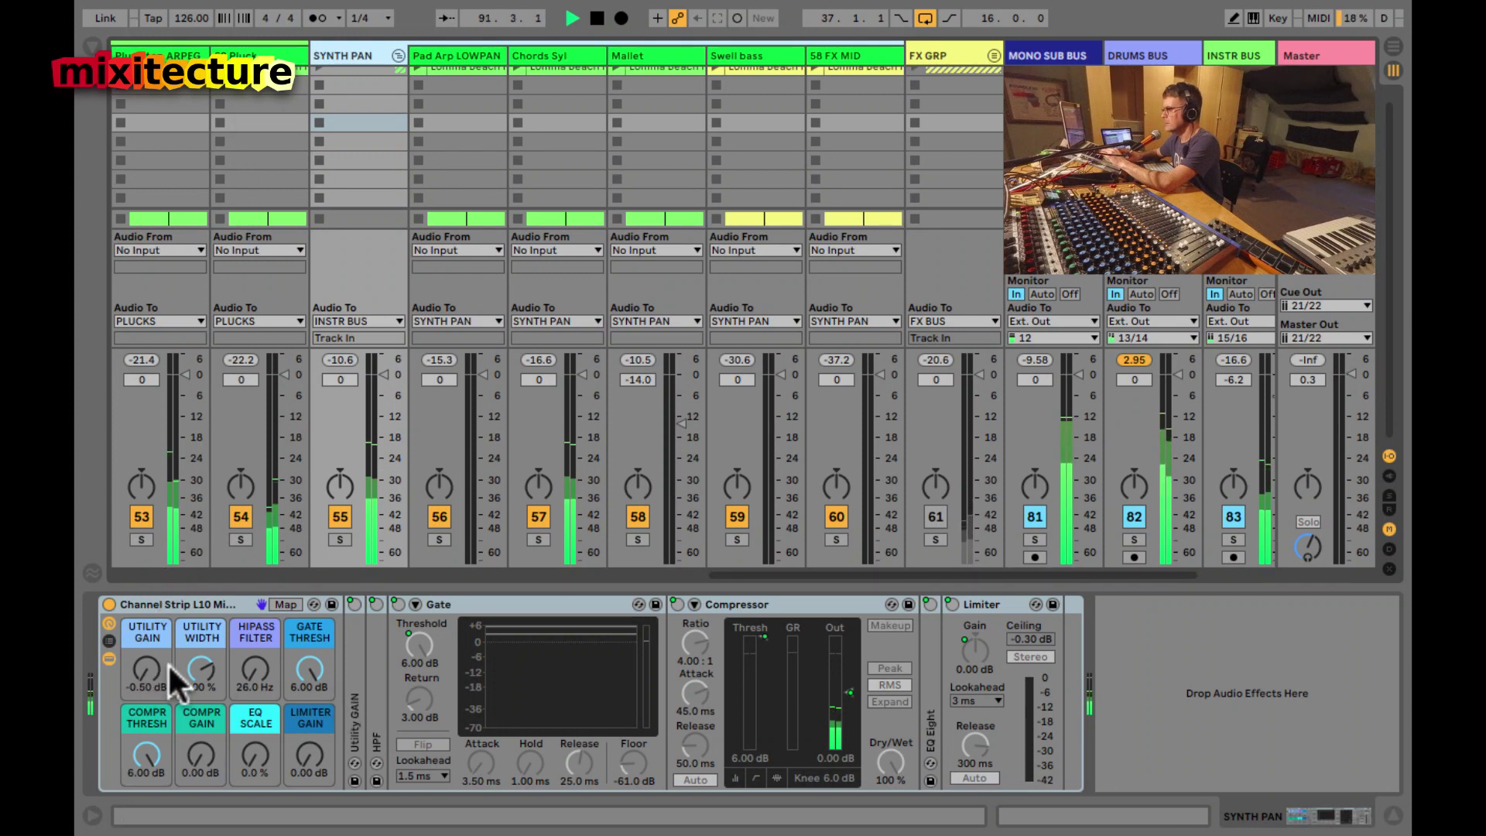
pyautogui.moveTo(148, 670); pyautogui.dragTo(148, 670)
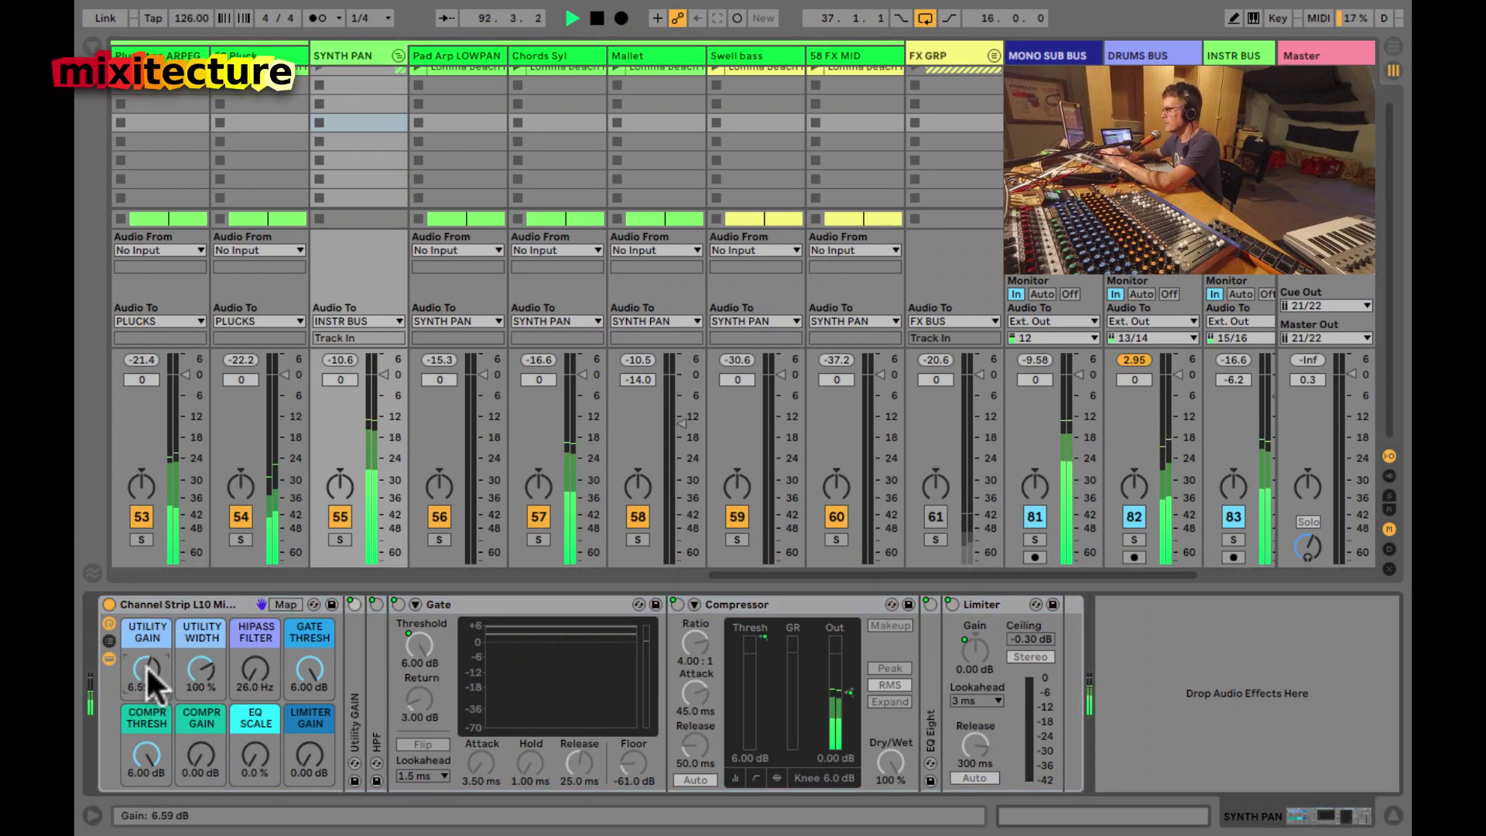
pyautogui.moveTo(150, 746); pyautogui.dragTo(198, 752)
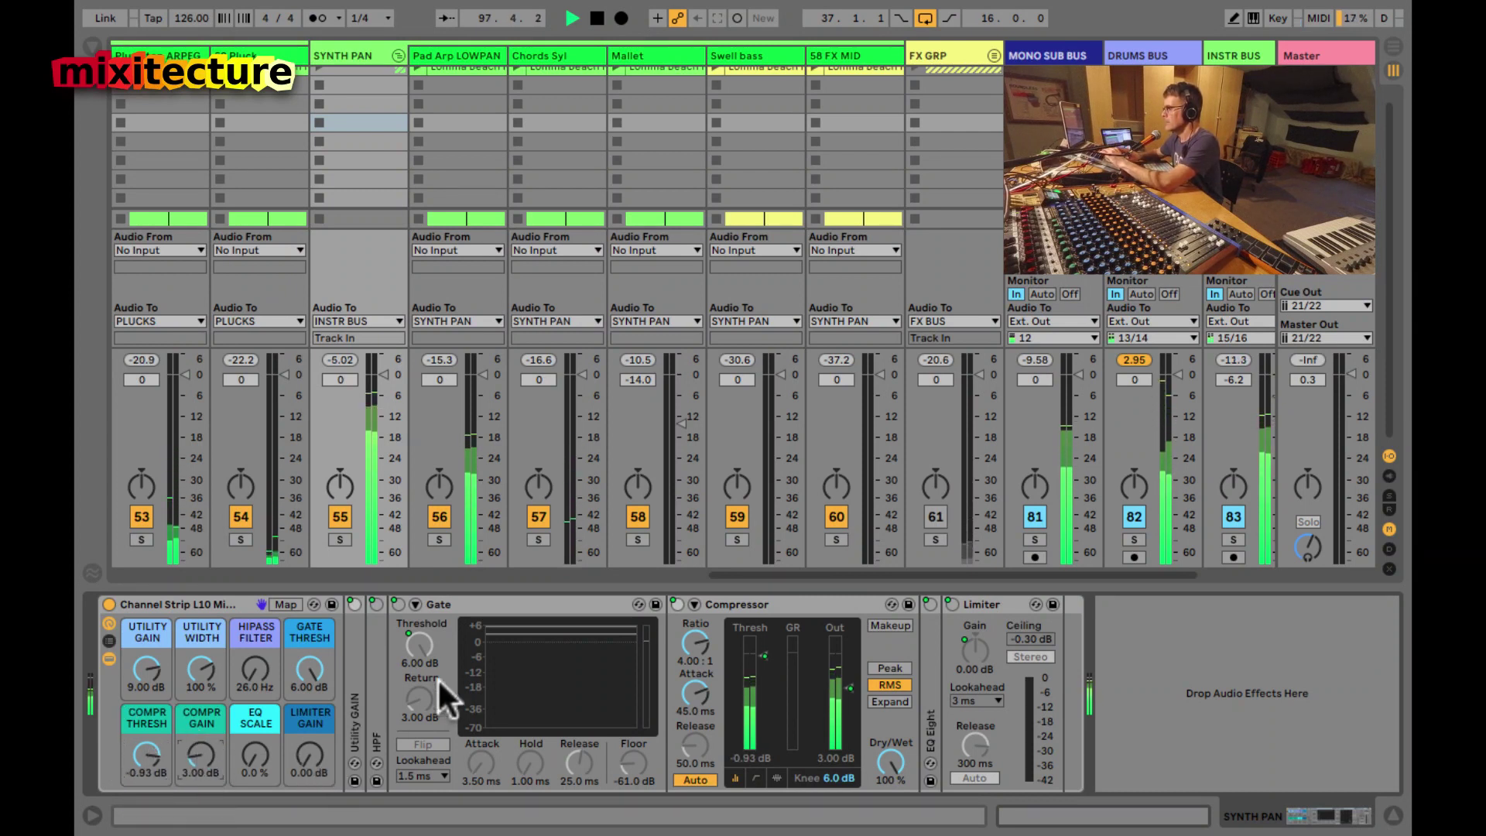
pyautogui.click(438, 538)
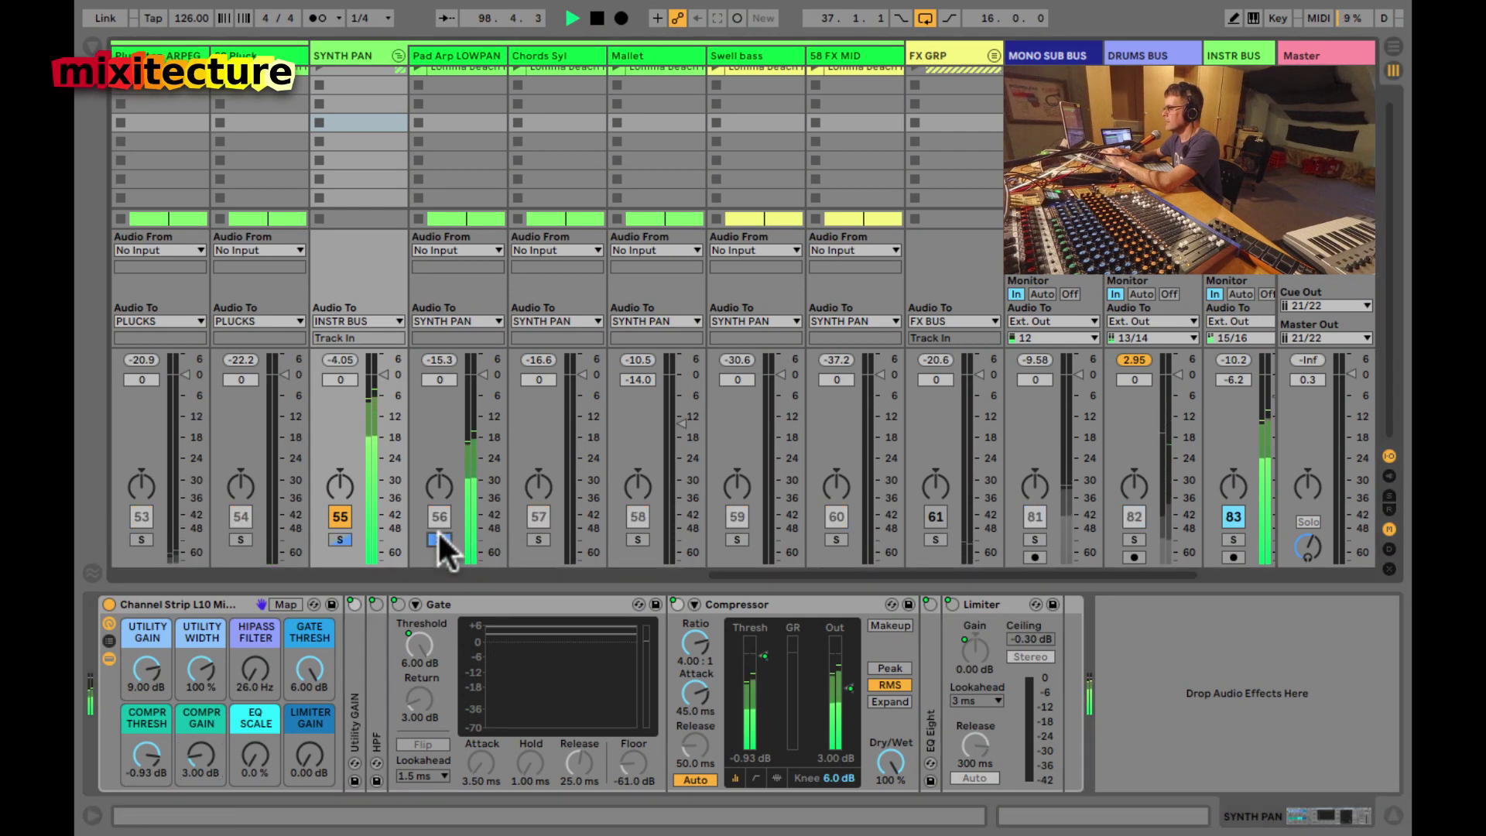
# - Unsolo the Pad Arp LOWPAN track and check the full mix on the INSTR BUS spectrum analyzer
pyautogui.click(438, 538)
pyautogui.click(357, 54)
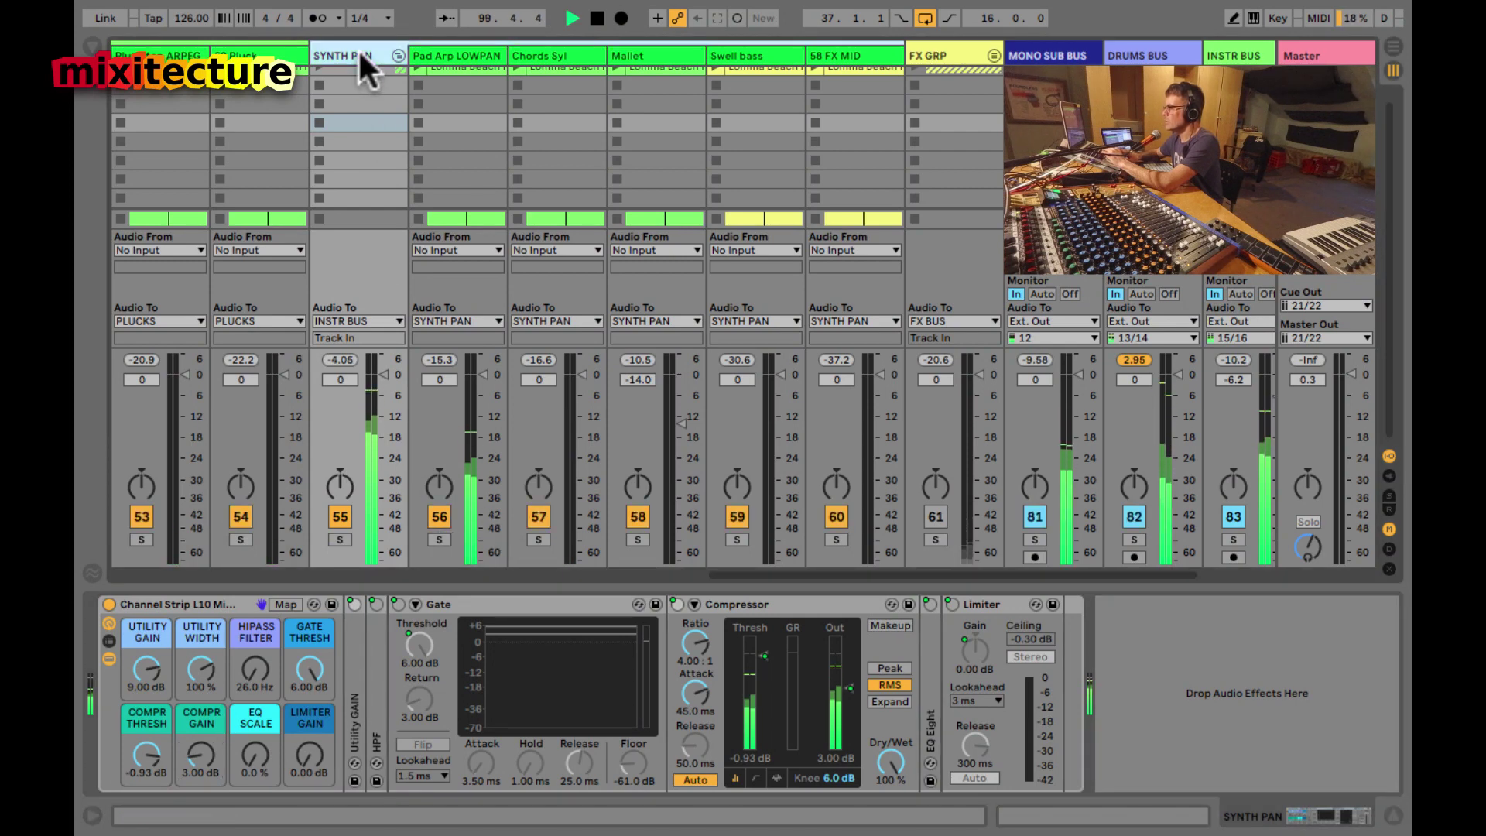
pyautogui.click(1233, 58)
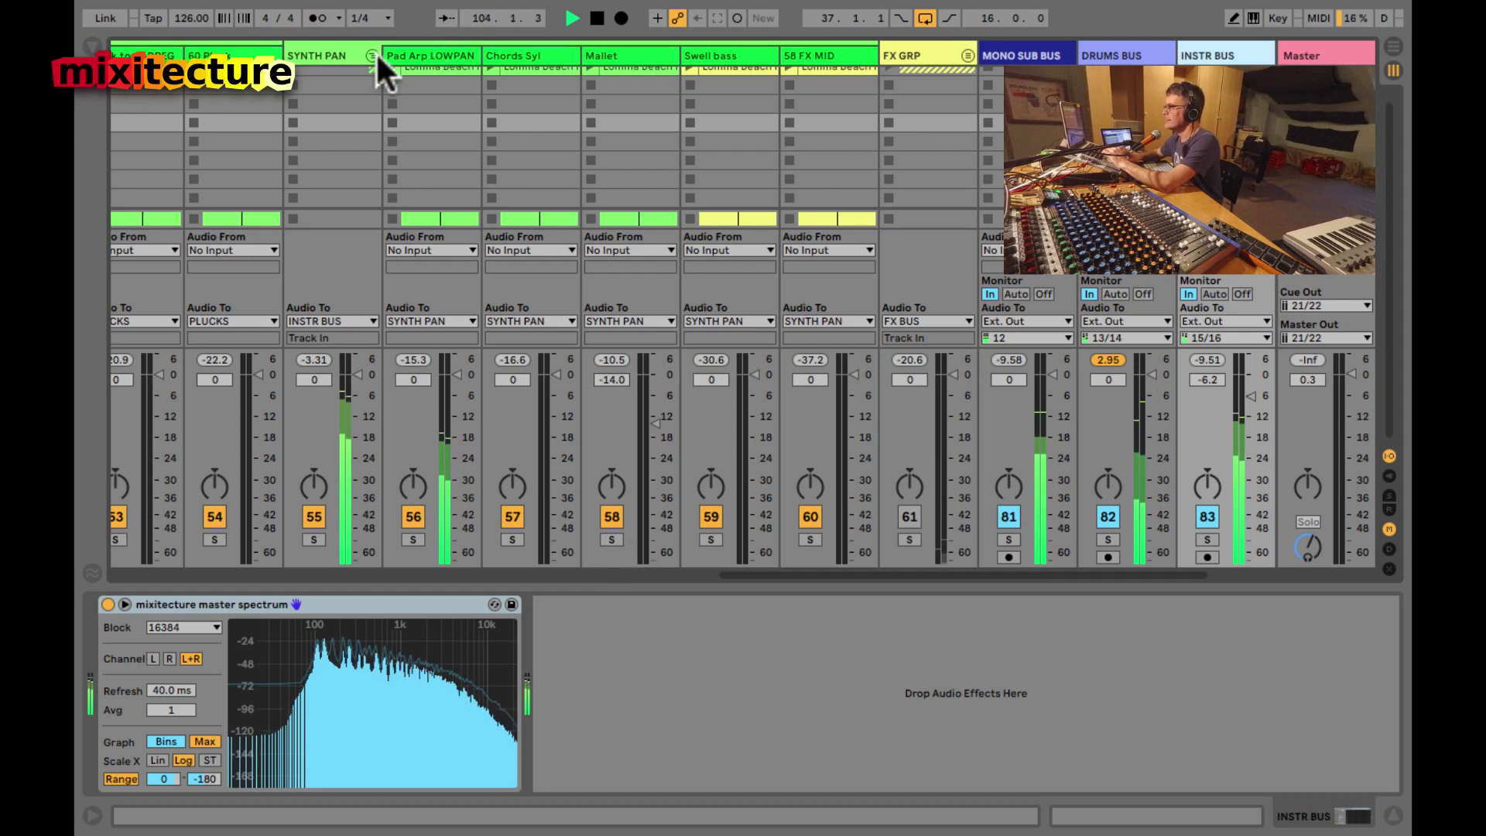
# - Set SYNTH PAN's channel strip hipass filter to 105 Hz and raise the HPF resonance to 25%
pyautogui.click(333, 53)
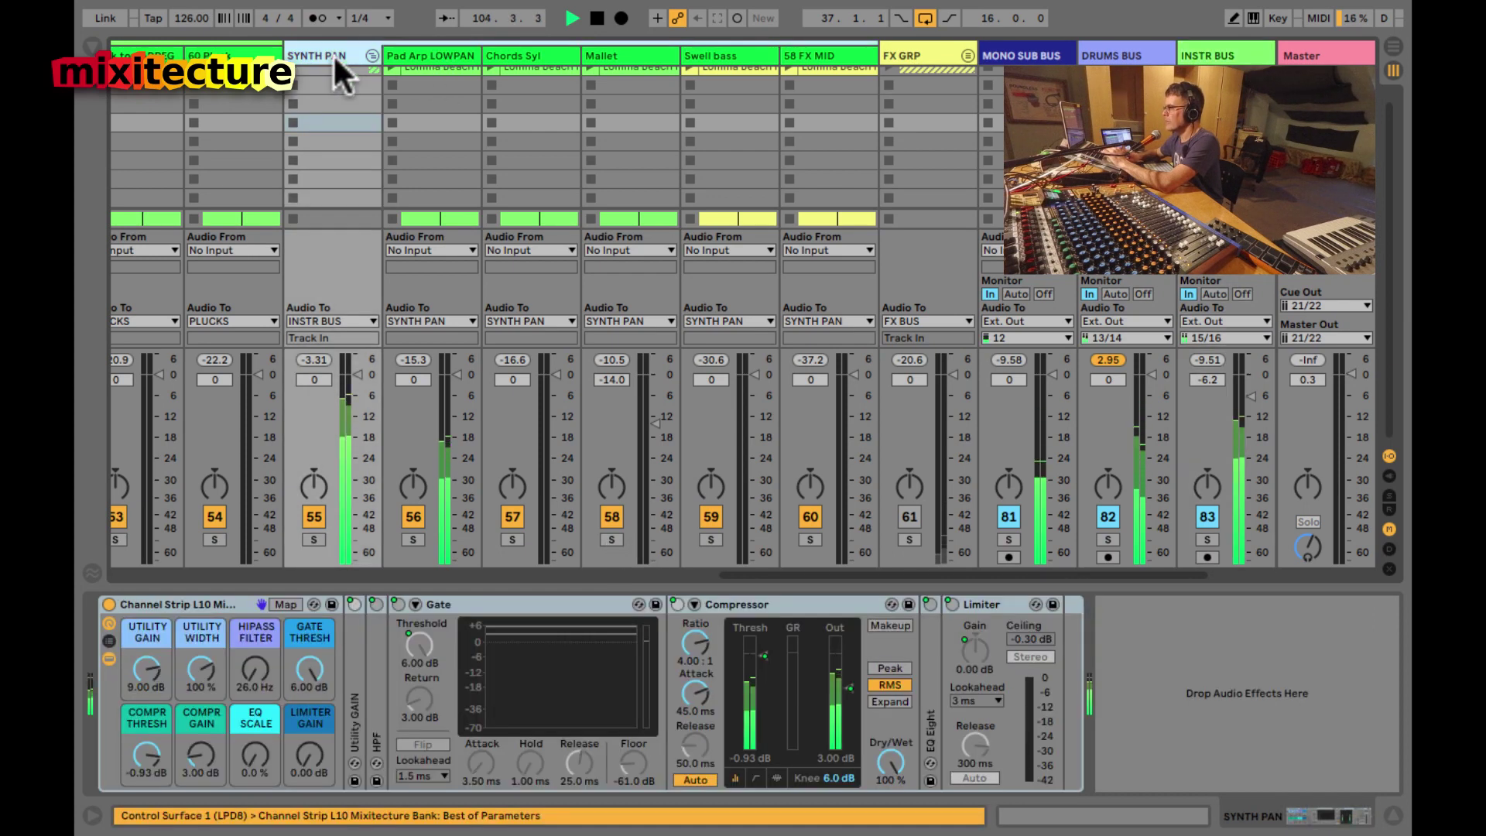
pyautogui.click(256, 670)
pyautogui.write('105')
pyautogui.press('Return')
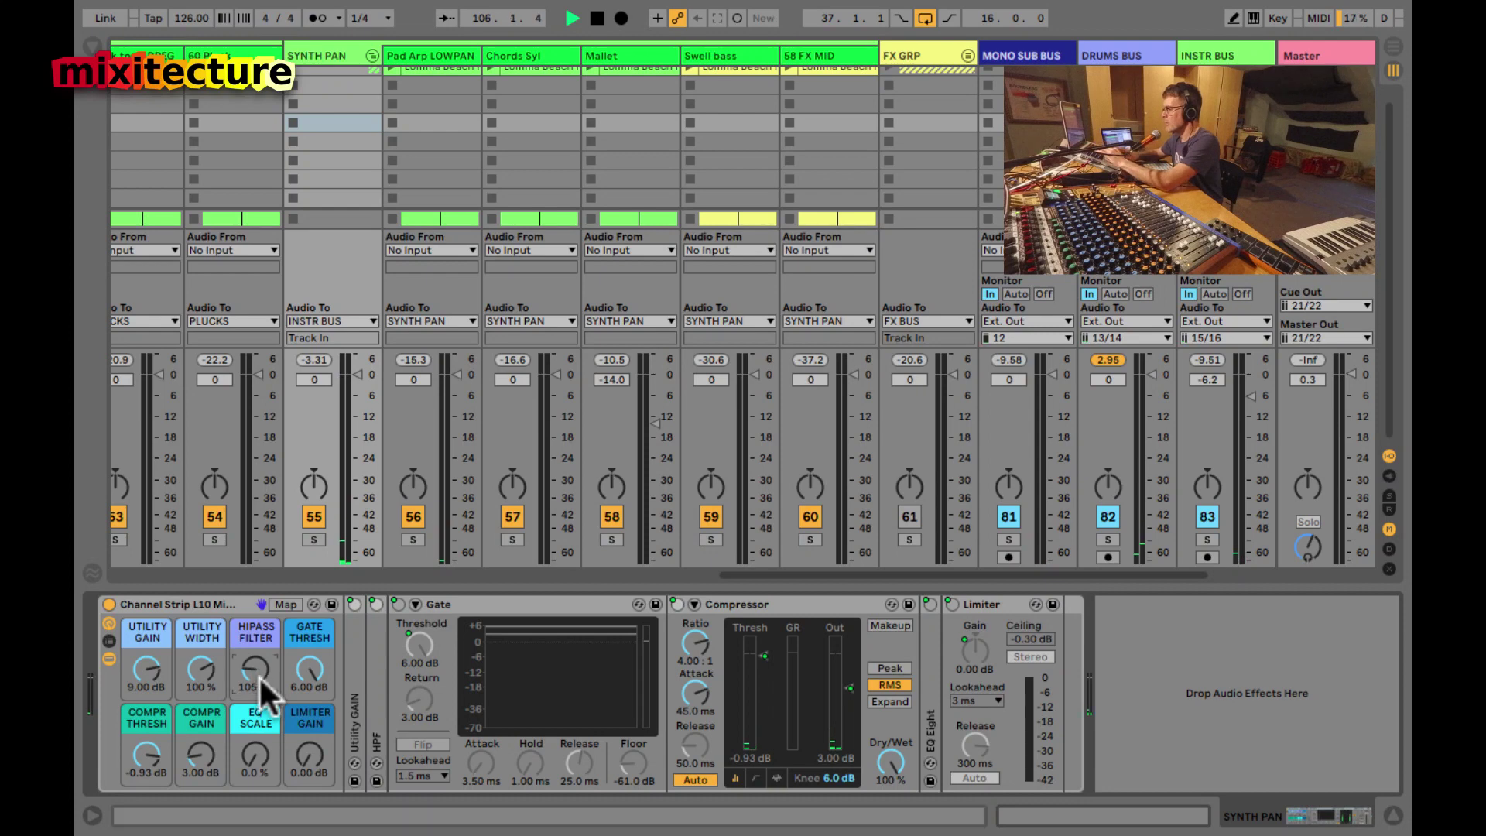
pyautogui.doubleClick(377, 739)
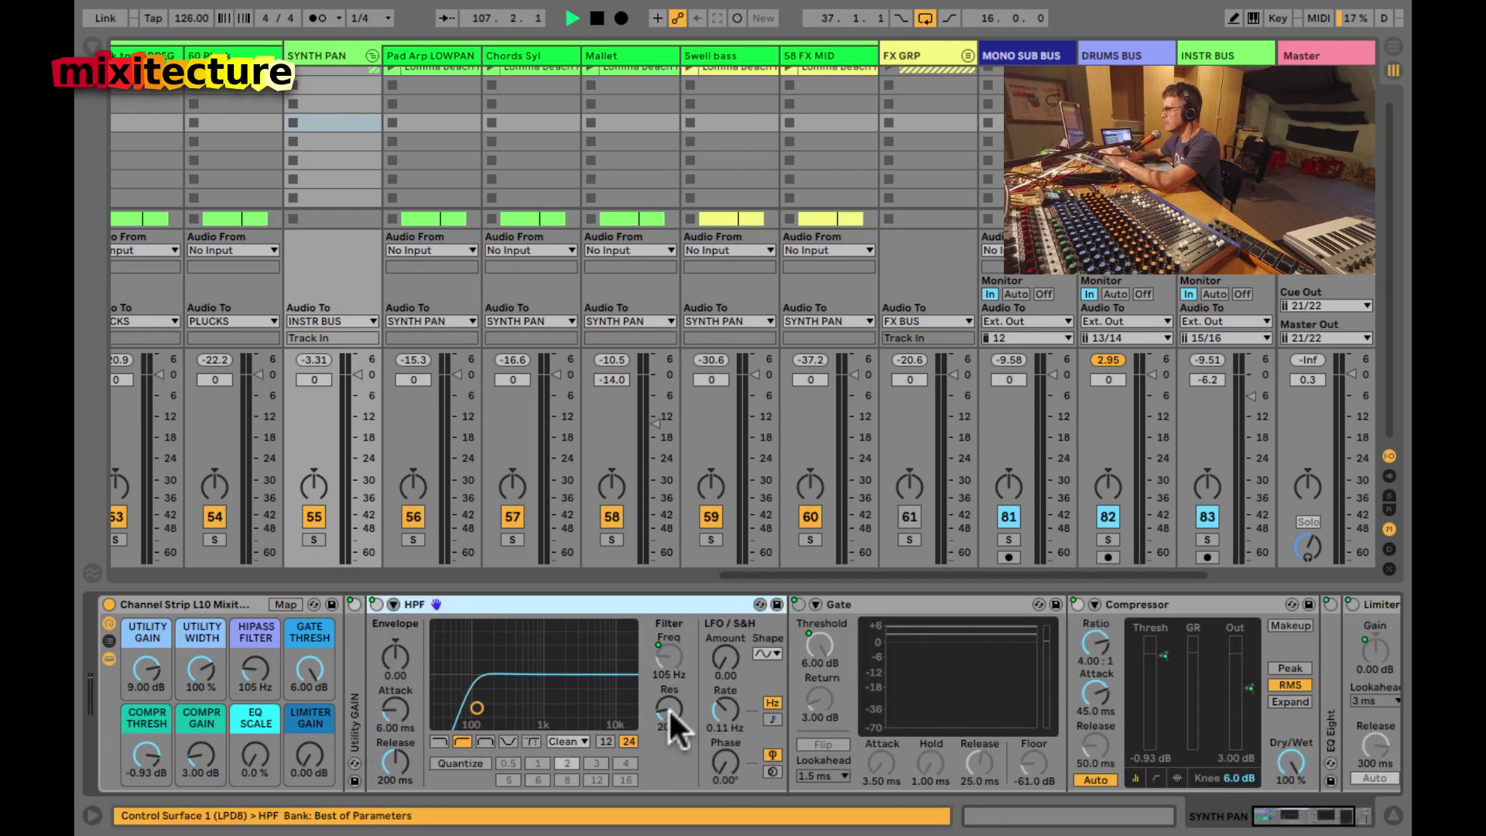
pyautogui.moveTo(667, 707); pyautogui.dragTo(667, 703)
# - Switch to the arrangement and restart playback from locator 5
pyautogui.press('space')
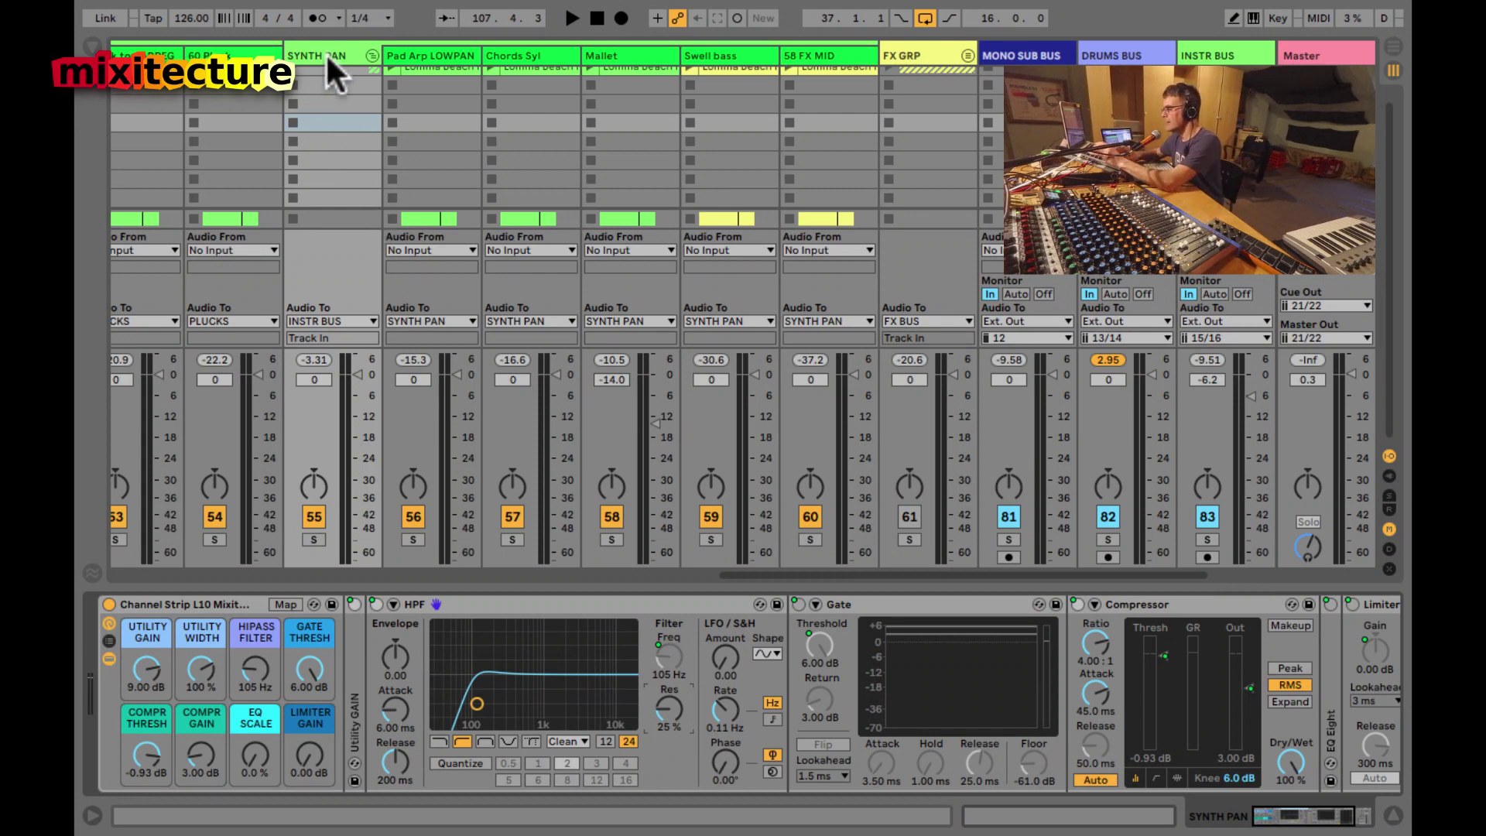
pyautogui.press('Tab')
pyautogui.press('space')
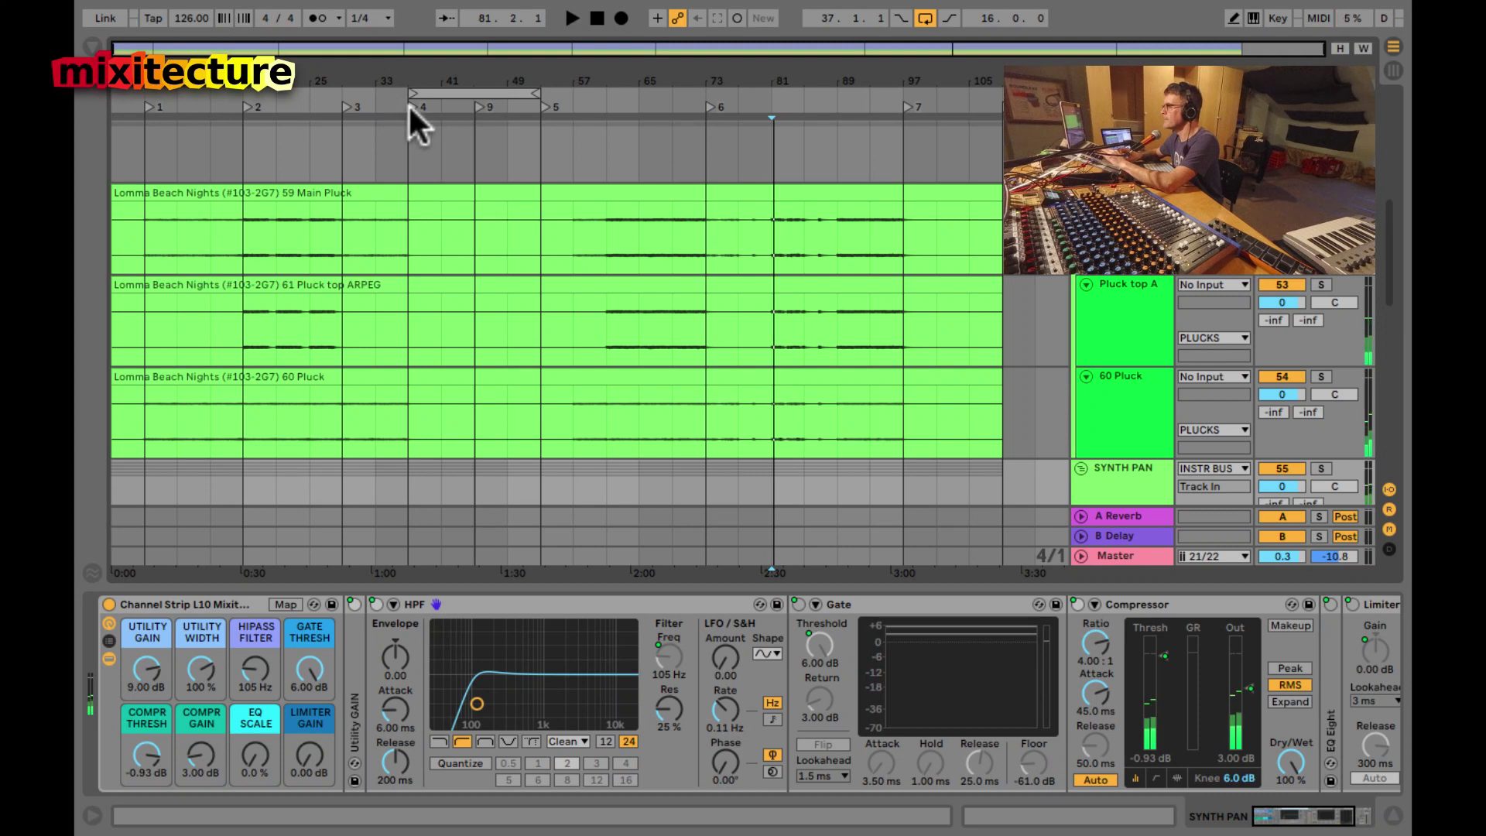
pyautogui.click(407, 104)
pyautogui.click(473, 105)
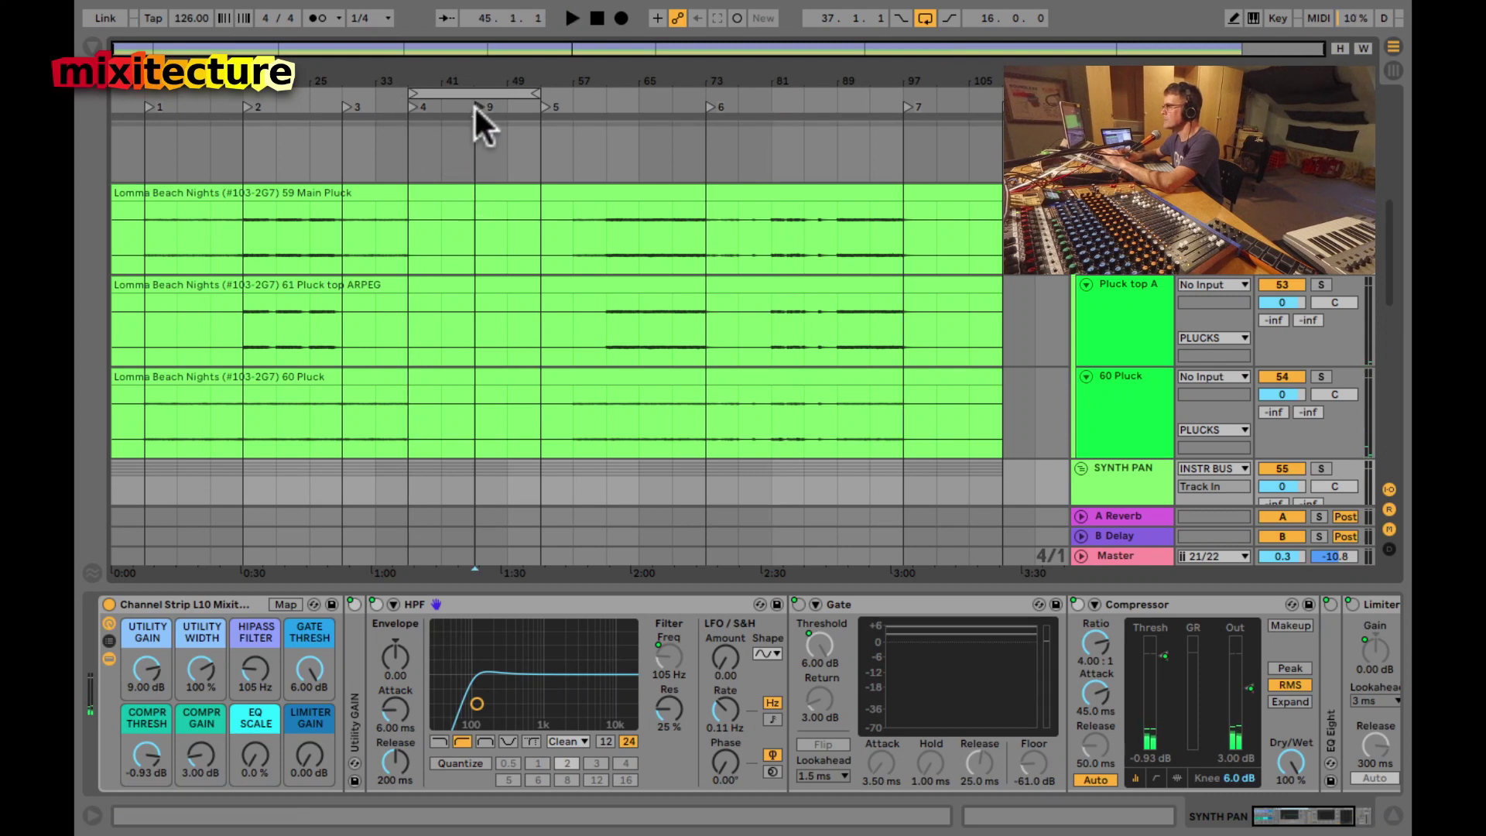
pyautogui.click(541, 105)
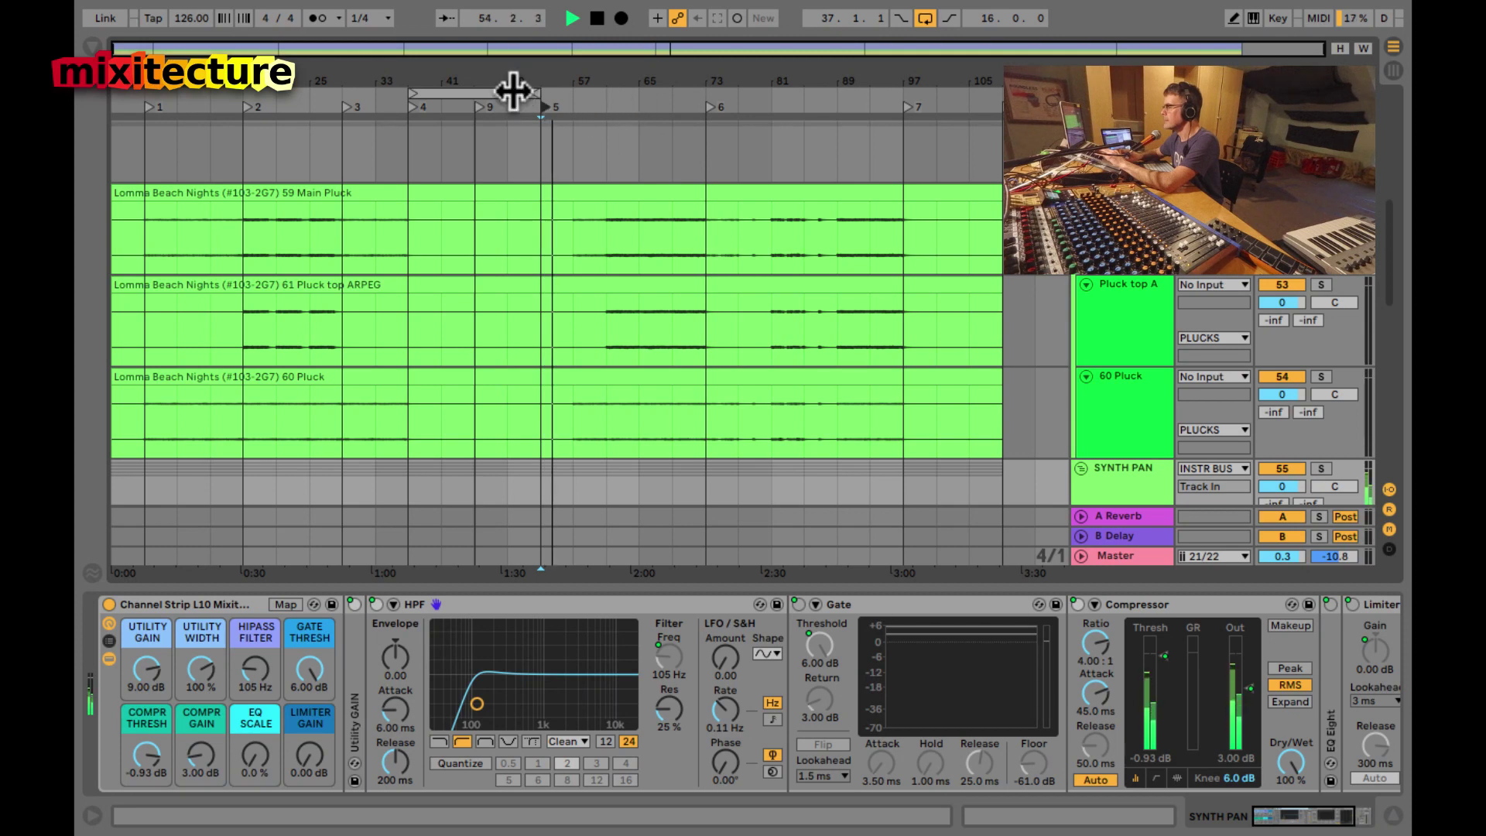
# - Move the arrangement loop to start at locator 5 (53.1.1) and set its length to 8 bars
pyautogui.moveTo(512, 91); pyautogui.dragTo(652, 97)
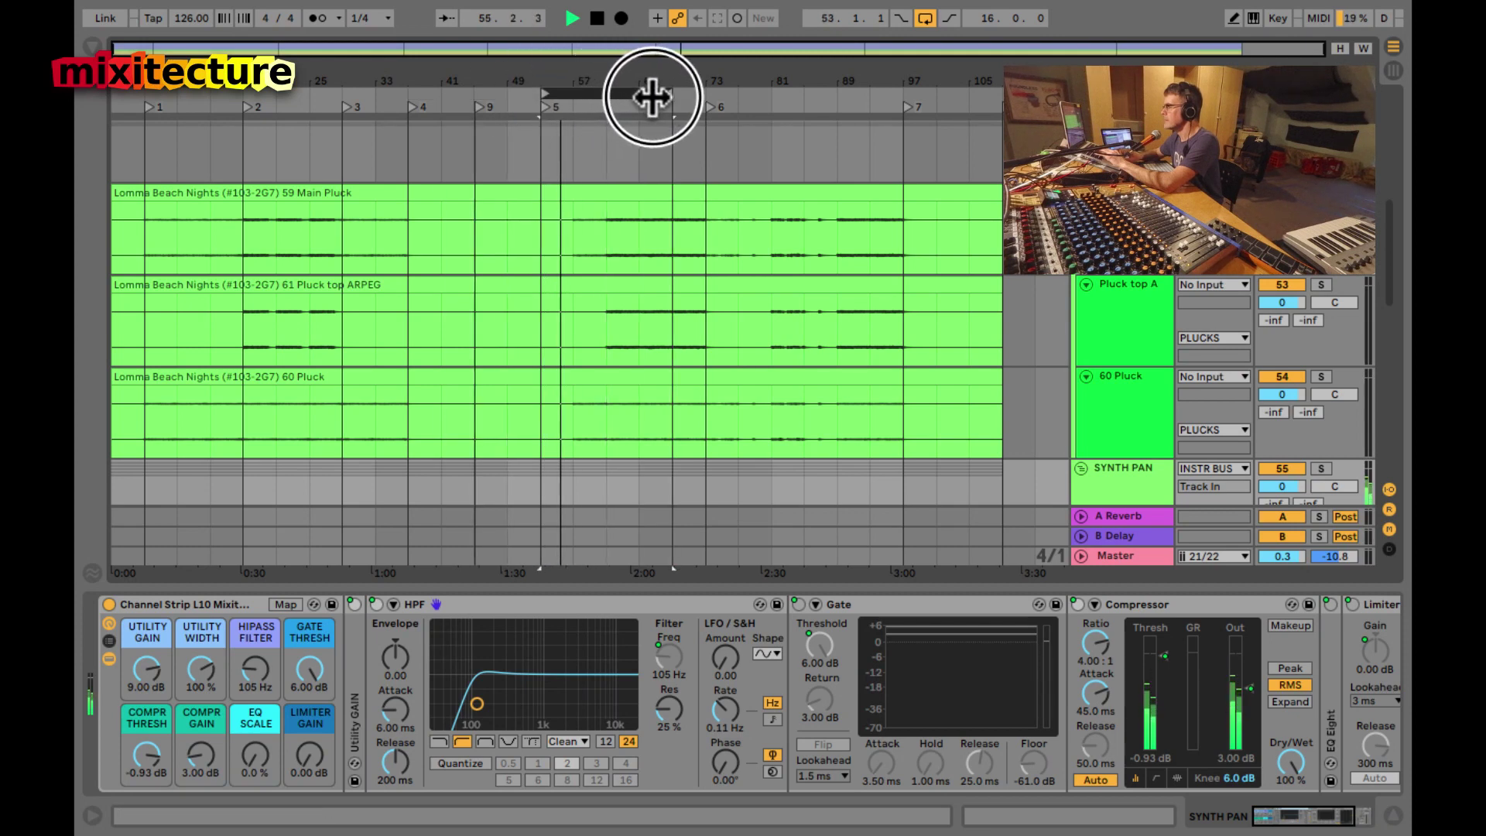
pyautogui.hotkey('ctrl', 'Left')
pyautogui.hotkey('ctrl', 'Left')
pyautogui.hotkey('ctrl', 'Left')
pyautogui.hotkey('ctrl', 'Left')
pyautogui.hotkey('ctrl', 'Left')
pyautogui.hotkey('ctrl', 'Left')
pyautogui.hotkey('ctrl', 'Left')
pyautogui.hotkey('ctrl', 'Left')
pyautogui.hotkey('ctrl', 'Left')
pyautogui.hotkey('ctrl', 'Left')
pyautogui.hotkey('ctrl', 'Left')
pyautogui.hotkey('ctrl', 'Left')
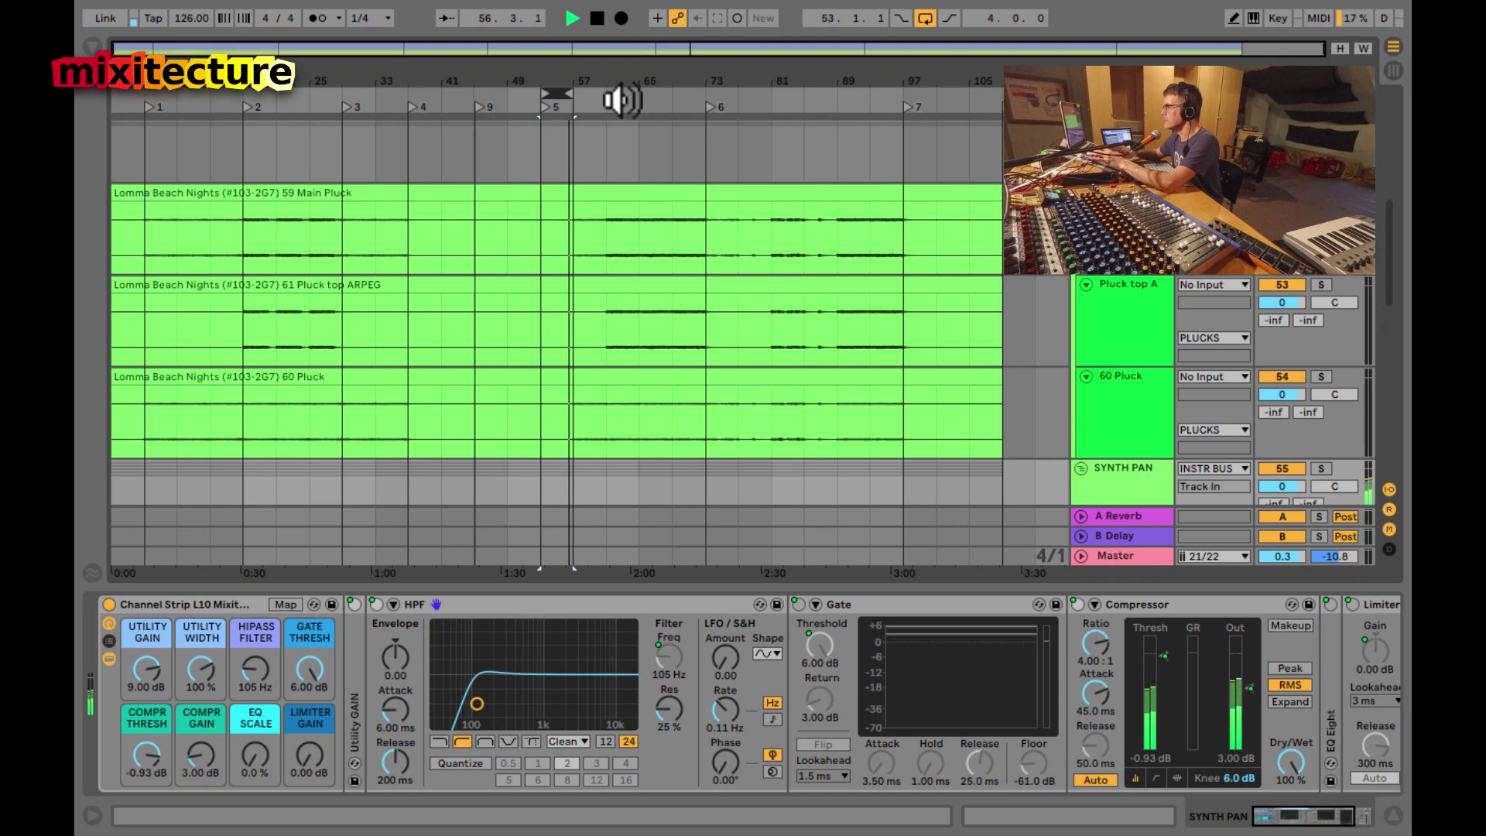
pyautogui.hotkey('ctrl', 'Up')
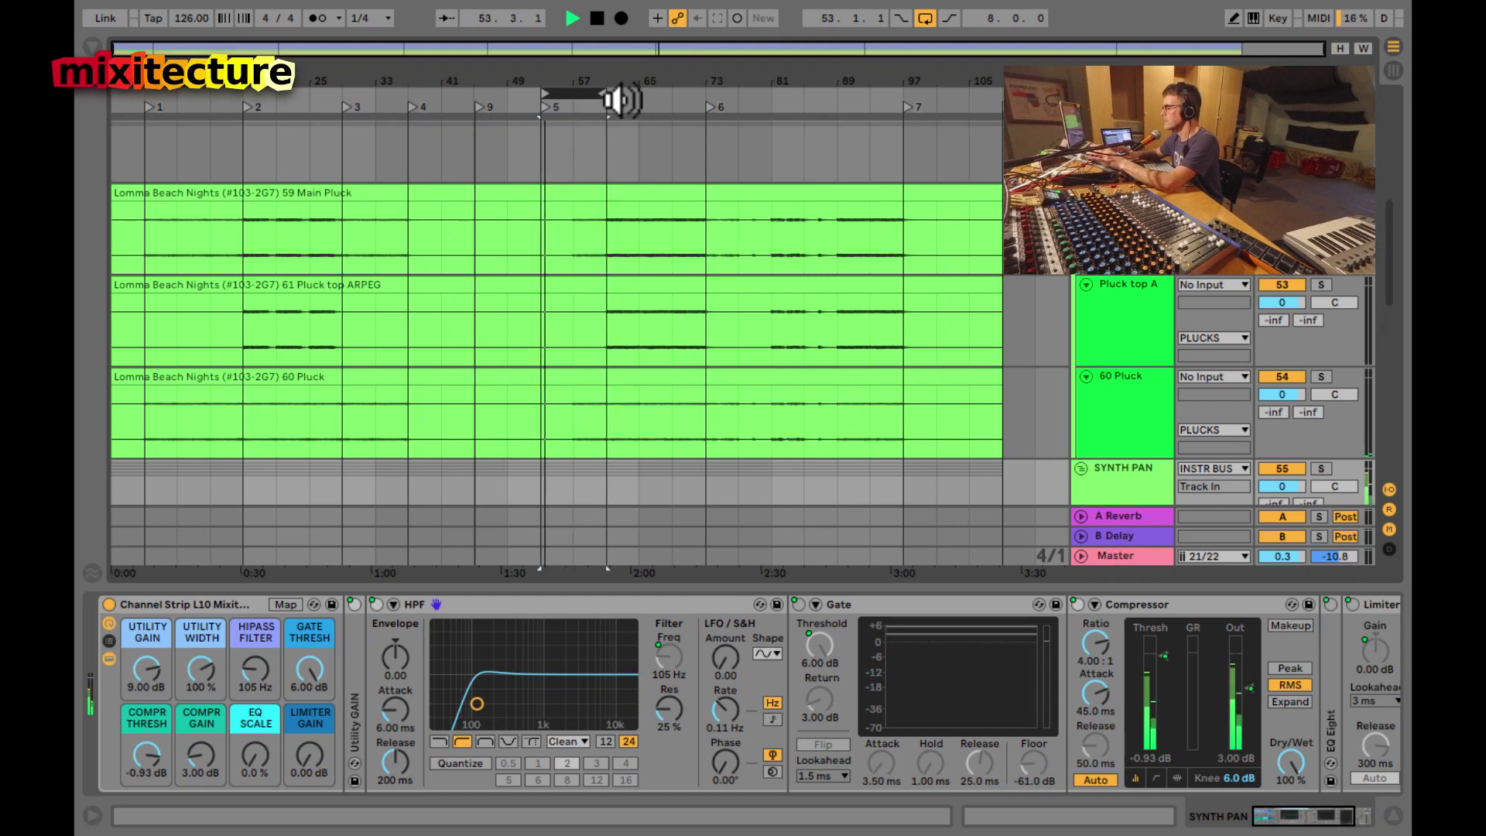
# - Return to the session mixer, pull the Chords Syl track down to -inf, and set its volume to -20.3 dB
pyautogui.press('Tab')
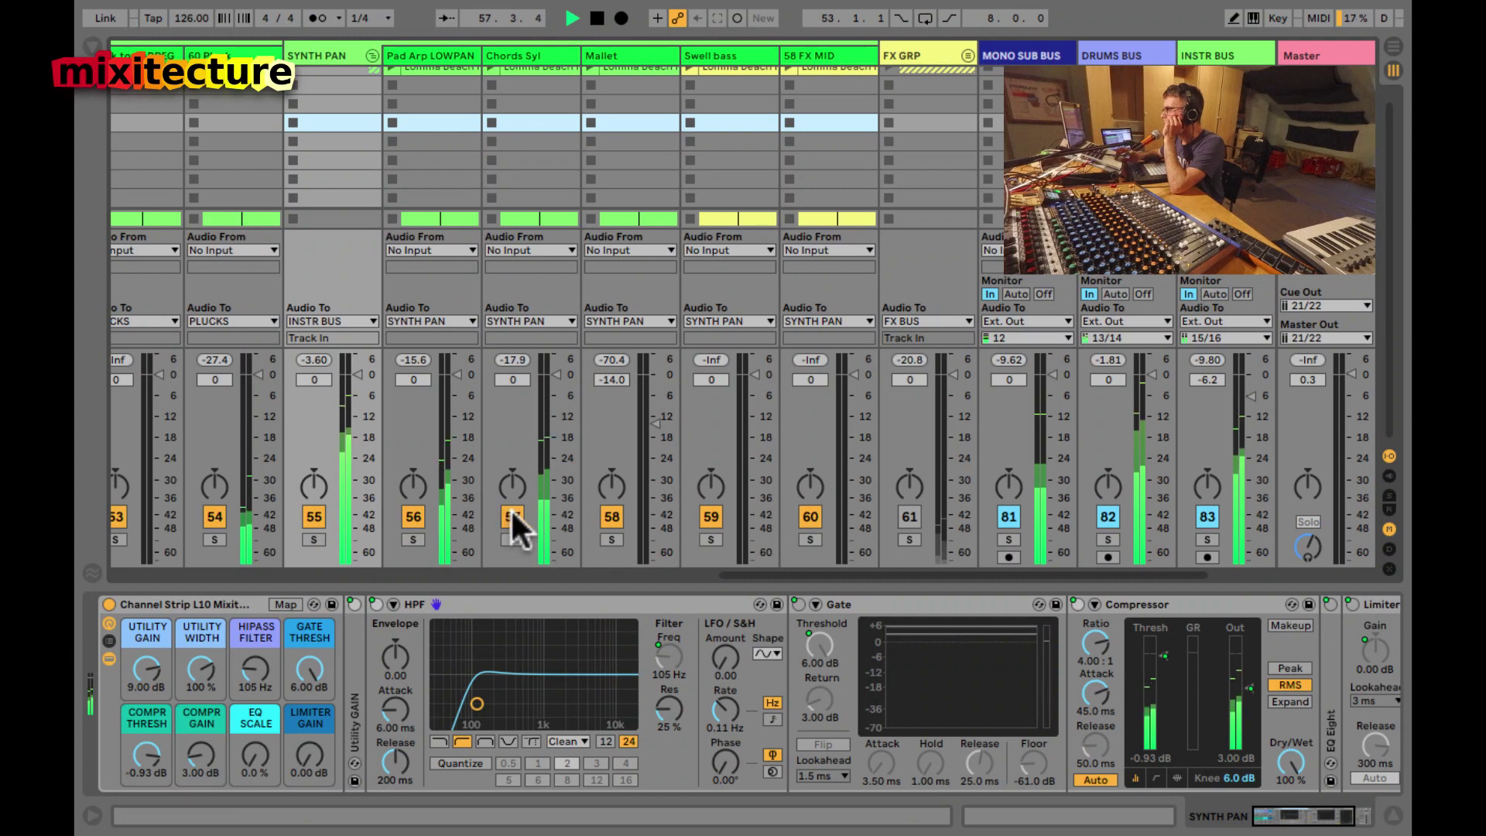
pyautogui.moveTo(555, 443); pyautogui.dragTo(560, 580)
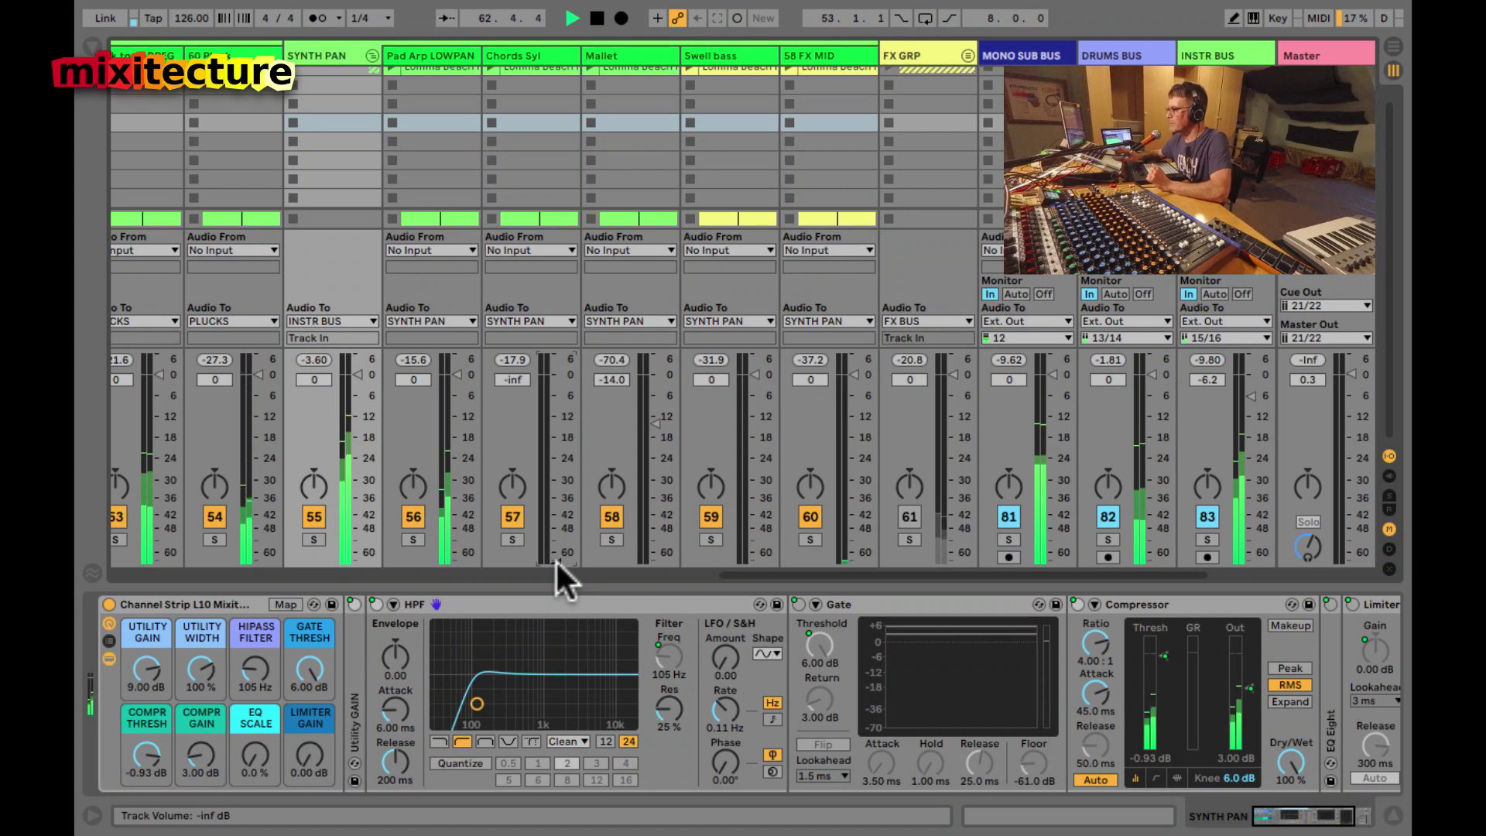
pyautogui.hscroll(-3, 344, 472)
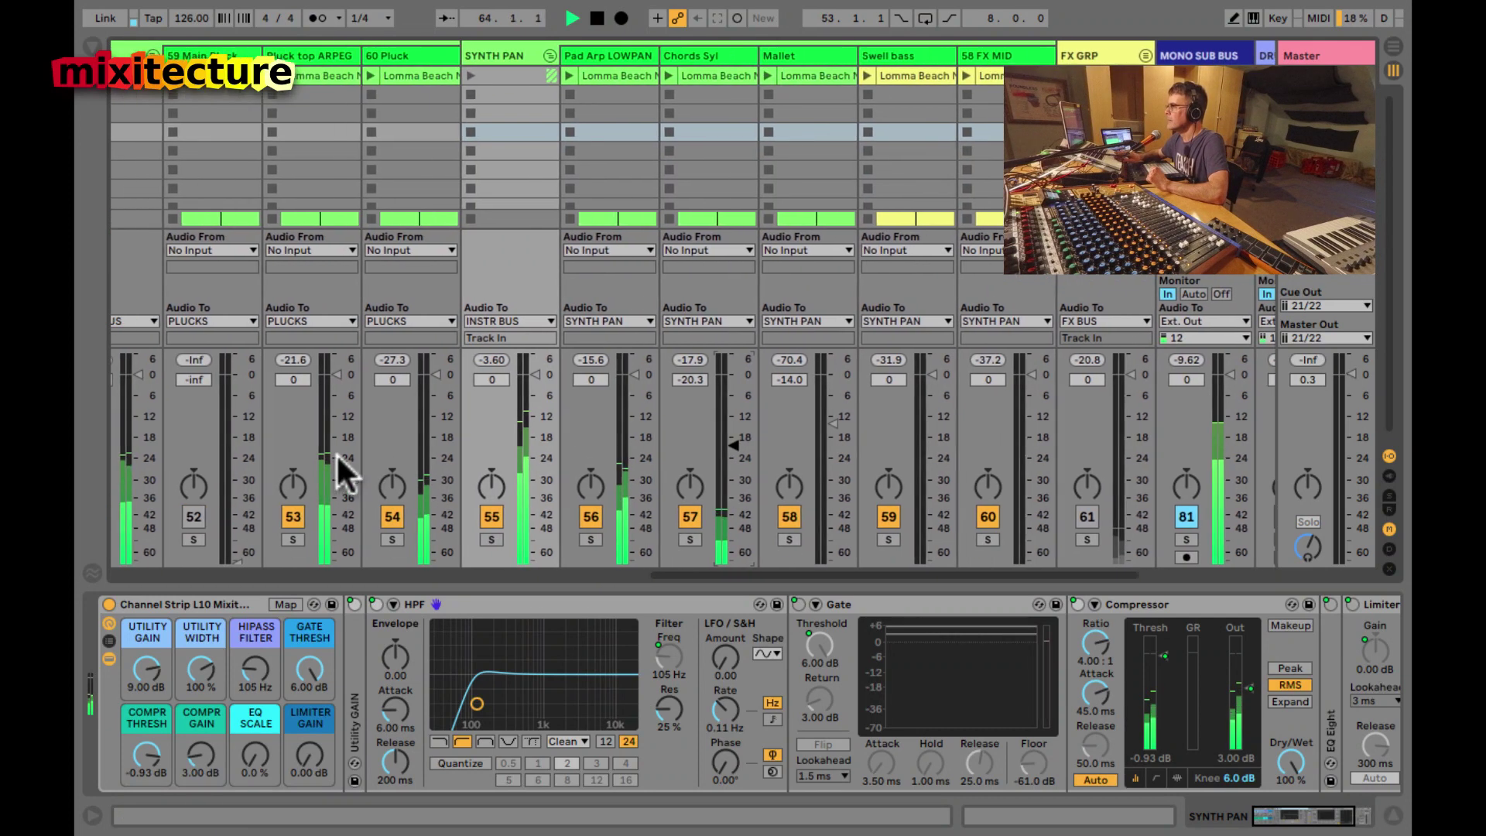
pyautogui.hscroll(-3, 341, 472)
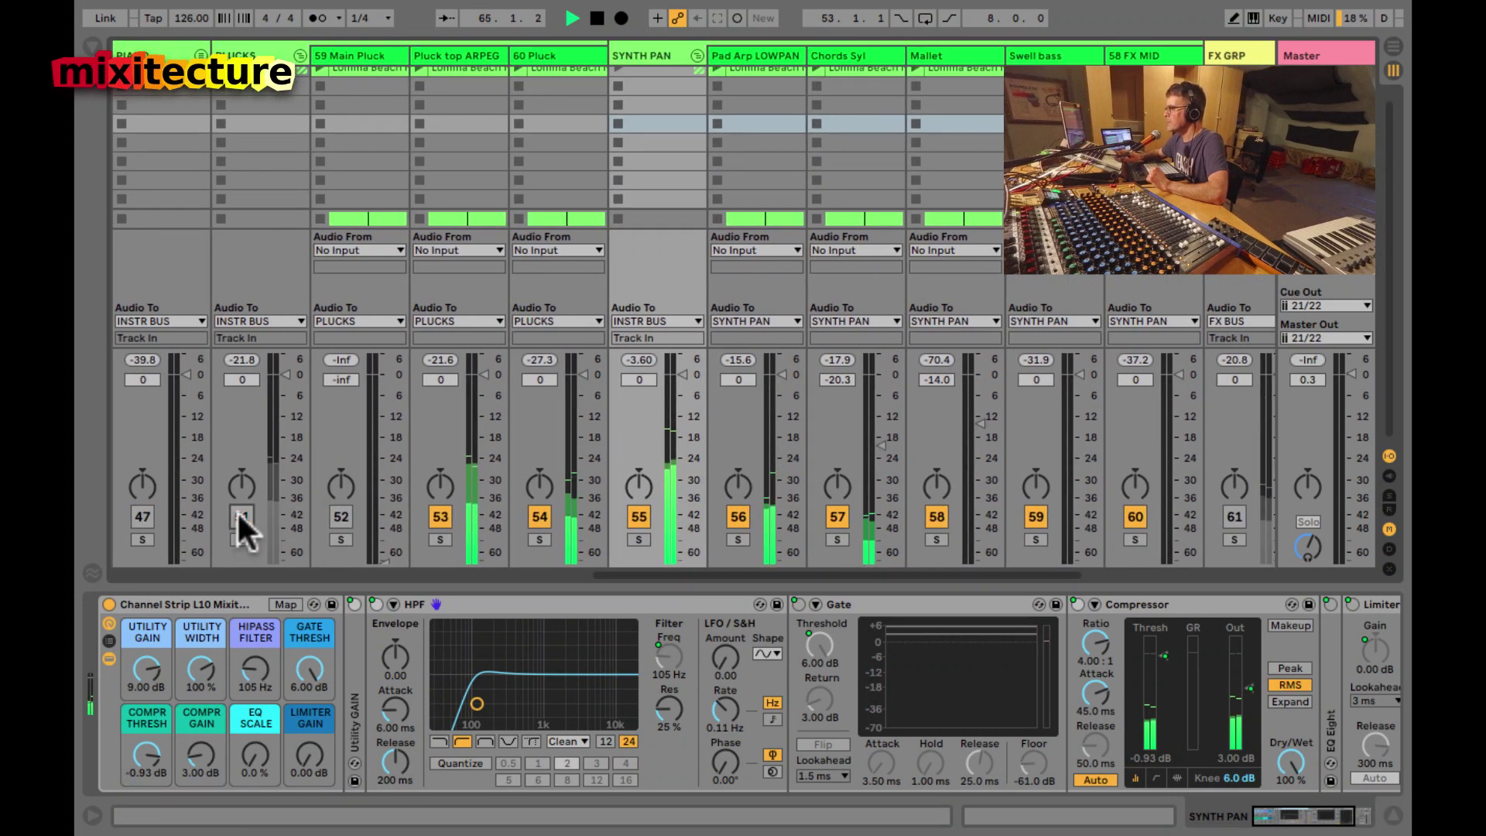
pyautogui.hscroll(5, 237, 509)
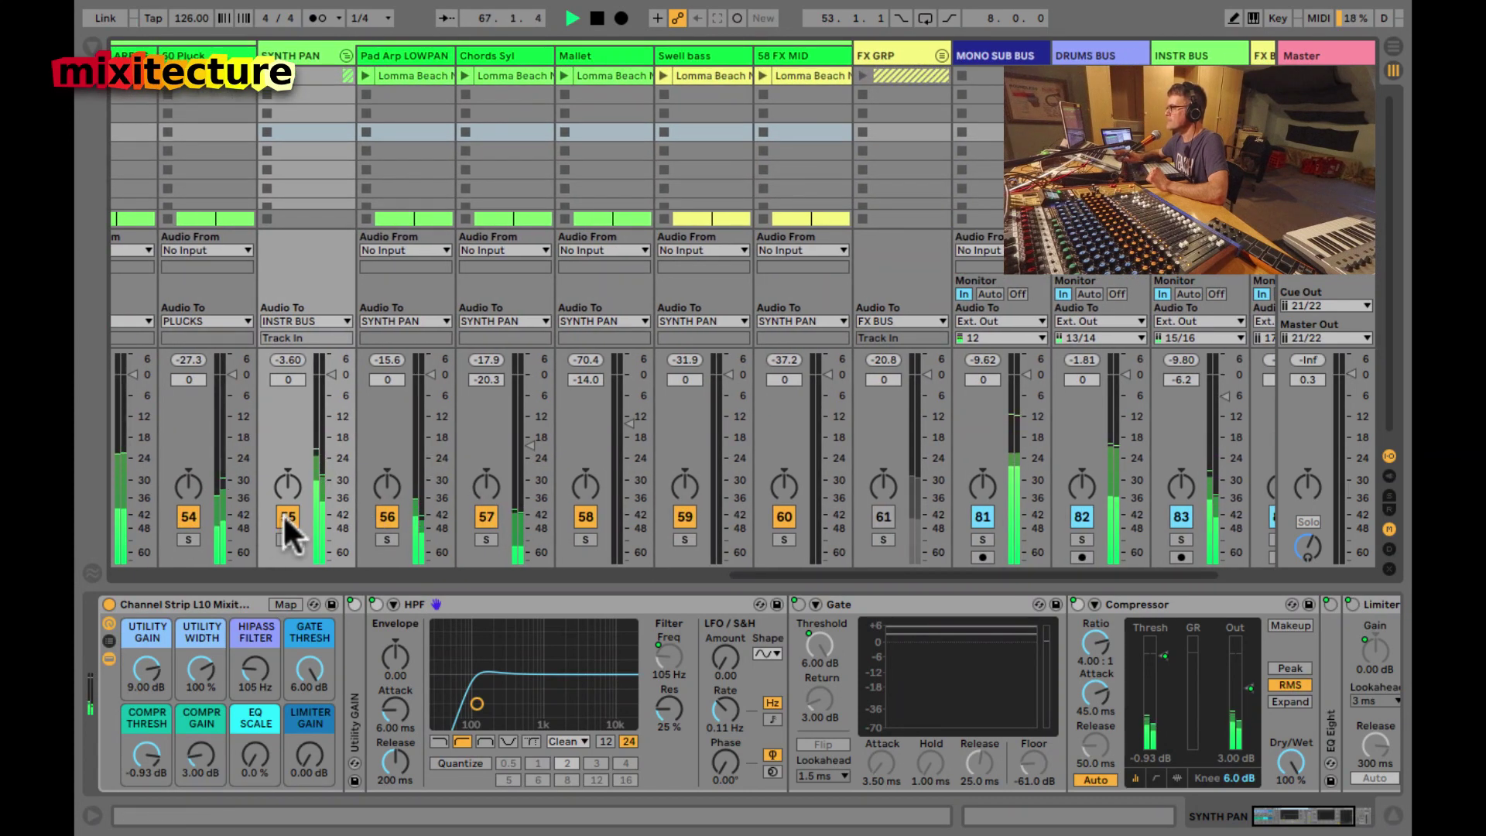
# - Mute and unmute Chords Syl, and do the same with Pad Arp LOWPAN, to compare their contribution to the mix
pyautogui.click(486, 516)
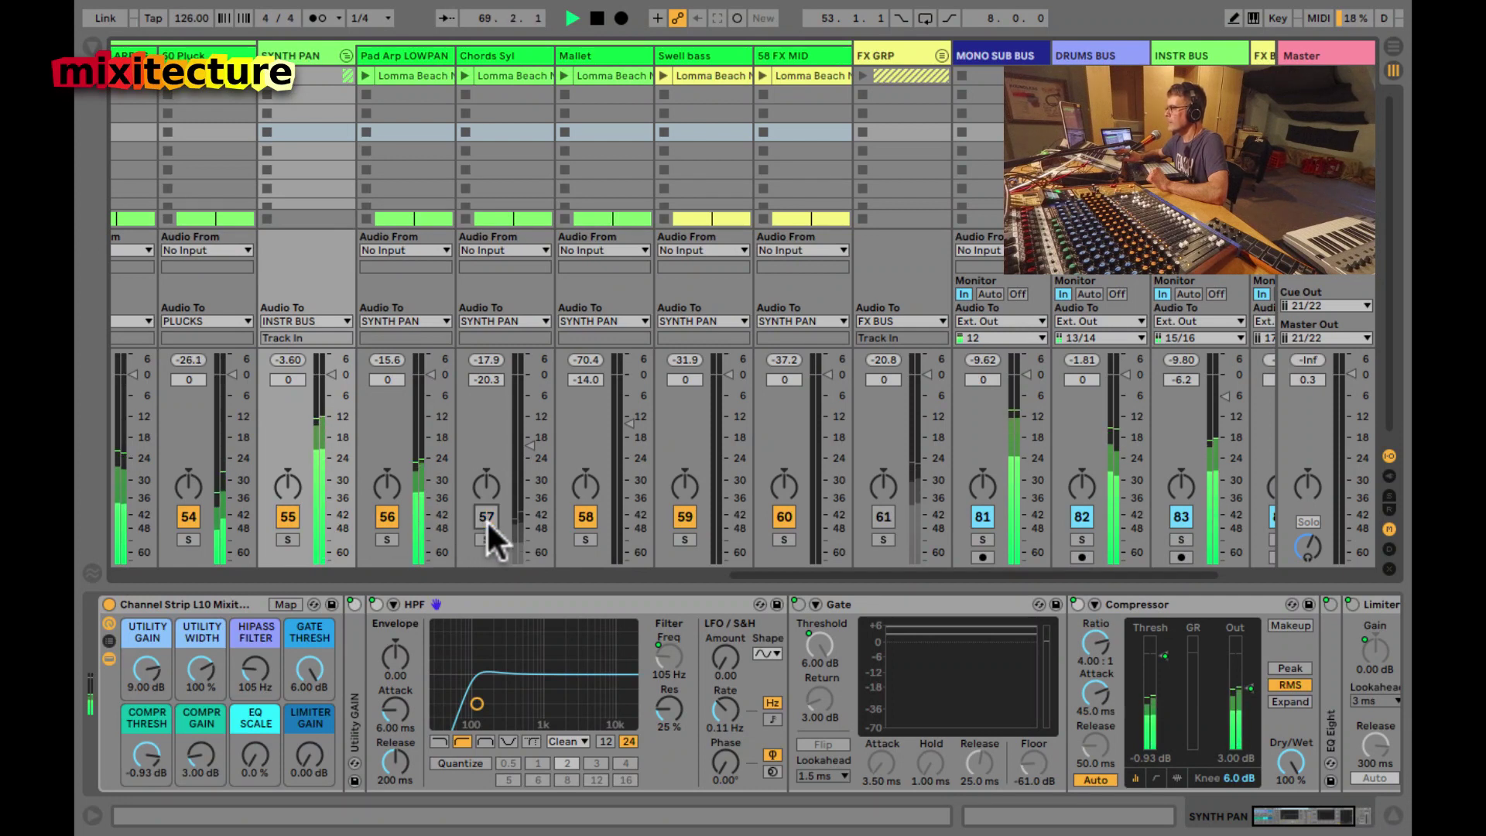
pyautogui.click(485, 516)
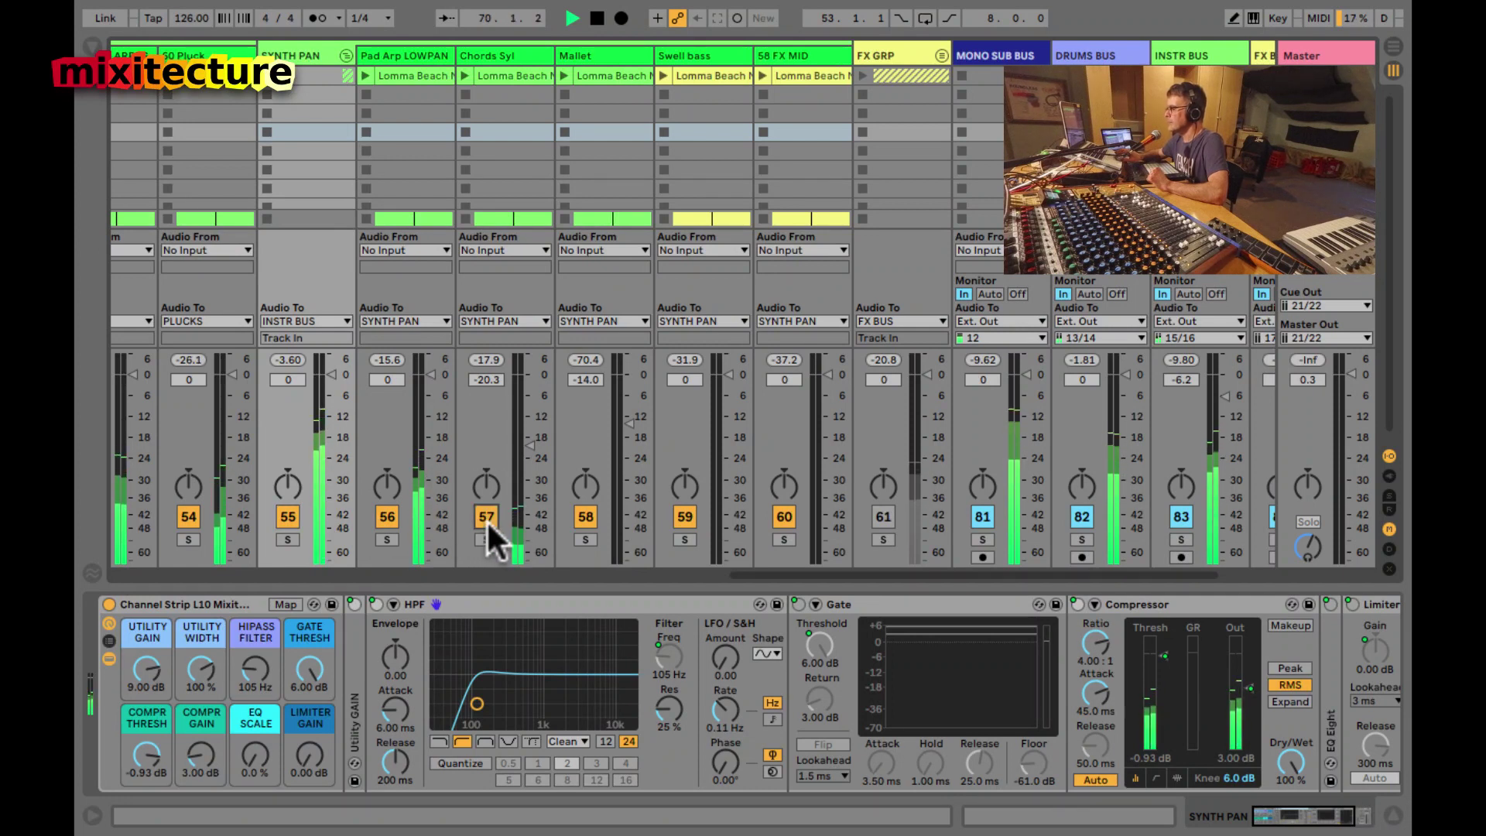
pyautogui.click(387, 515)
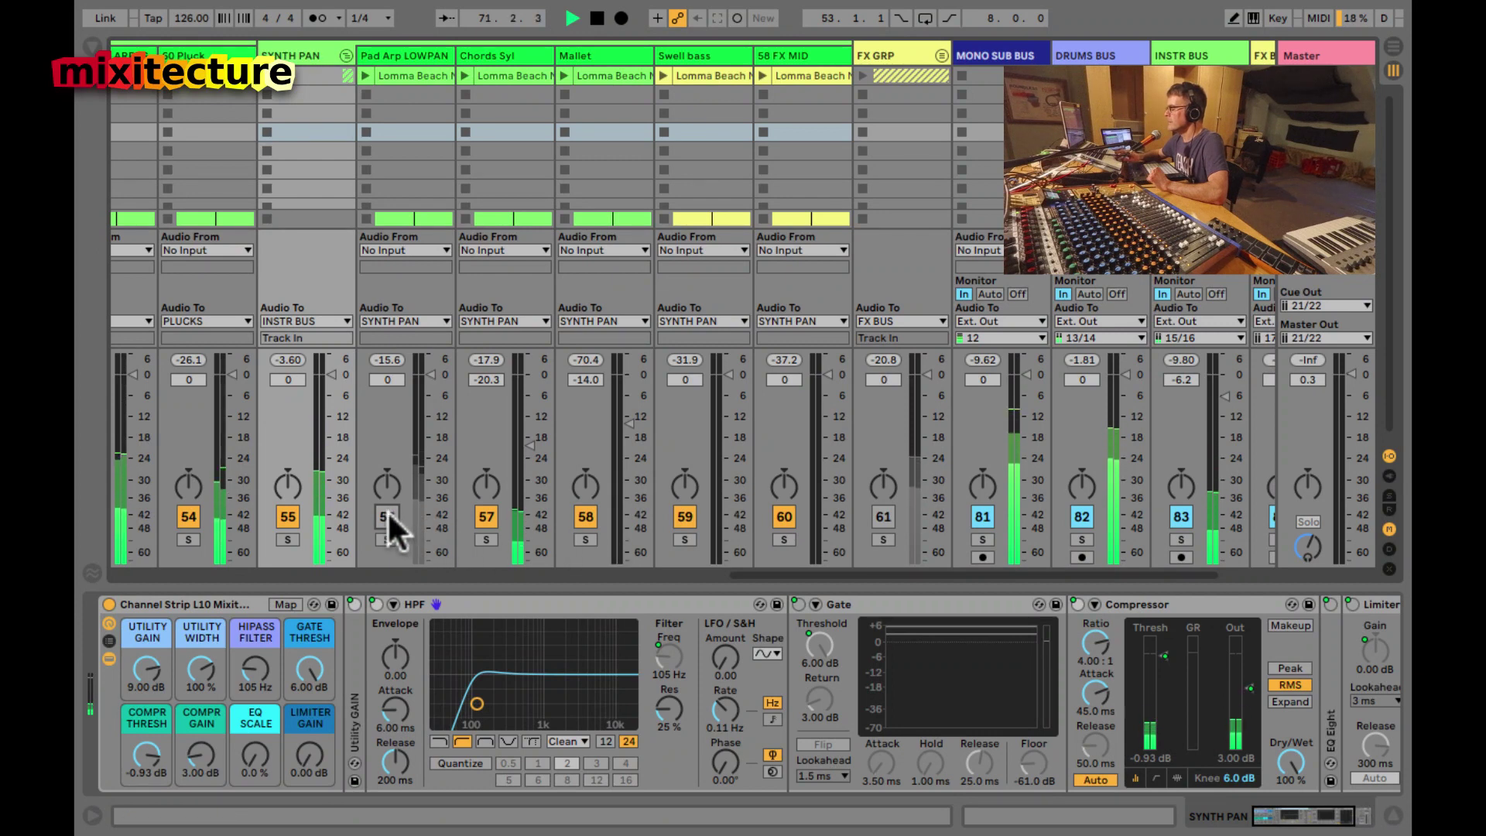
pyautogui.click(388, 514)
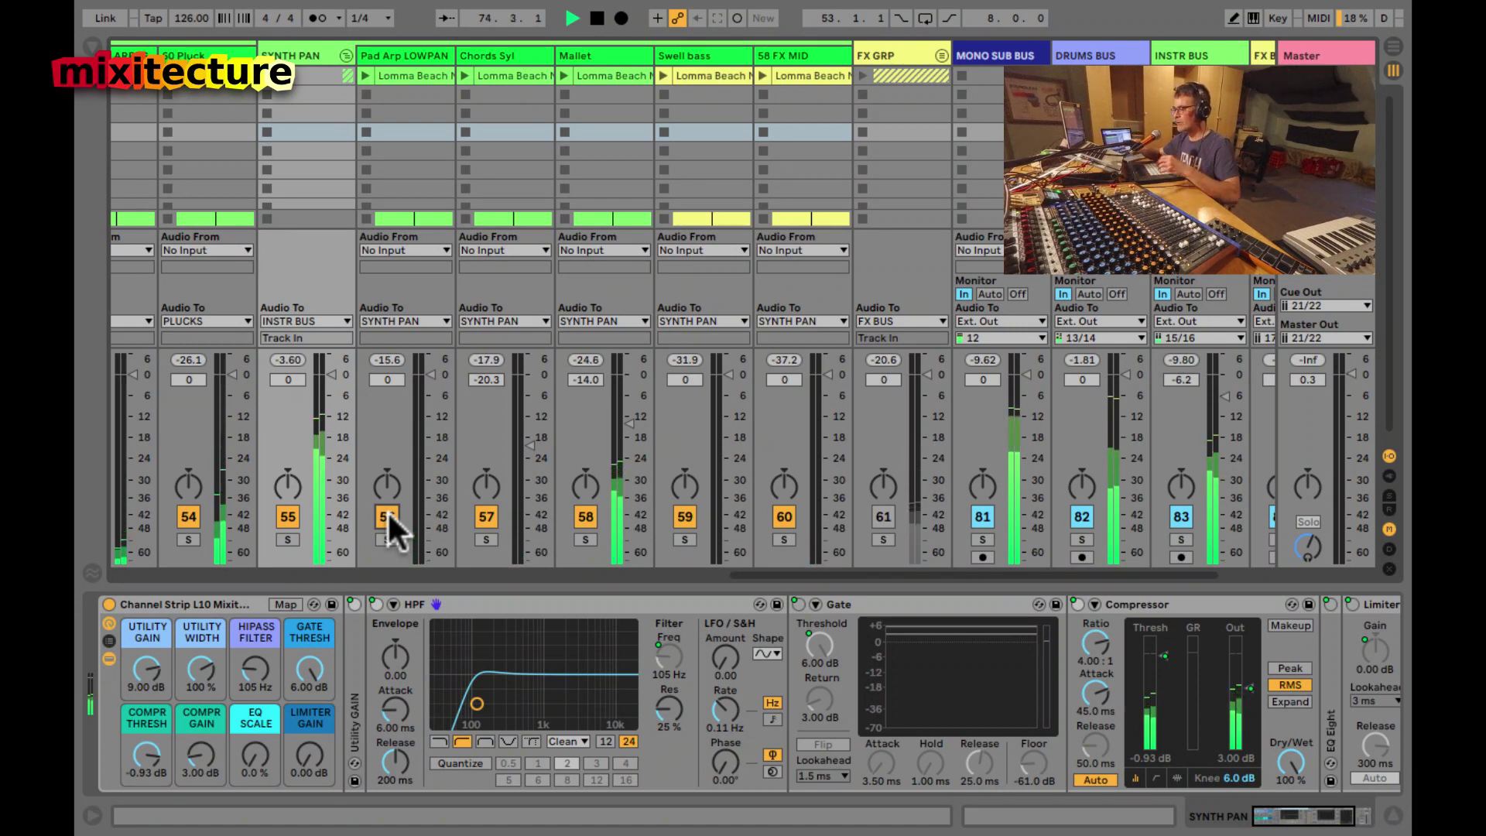
# - Lower the Mallet track's volume to -27.7 dB during playback
pyautogui.moveTo(629, 417); pyautogui.dragTo(628, 440)
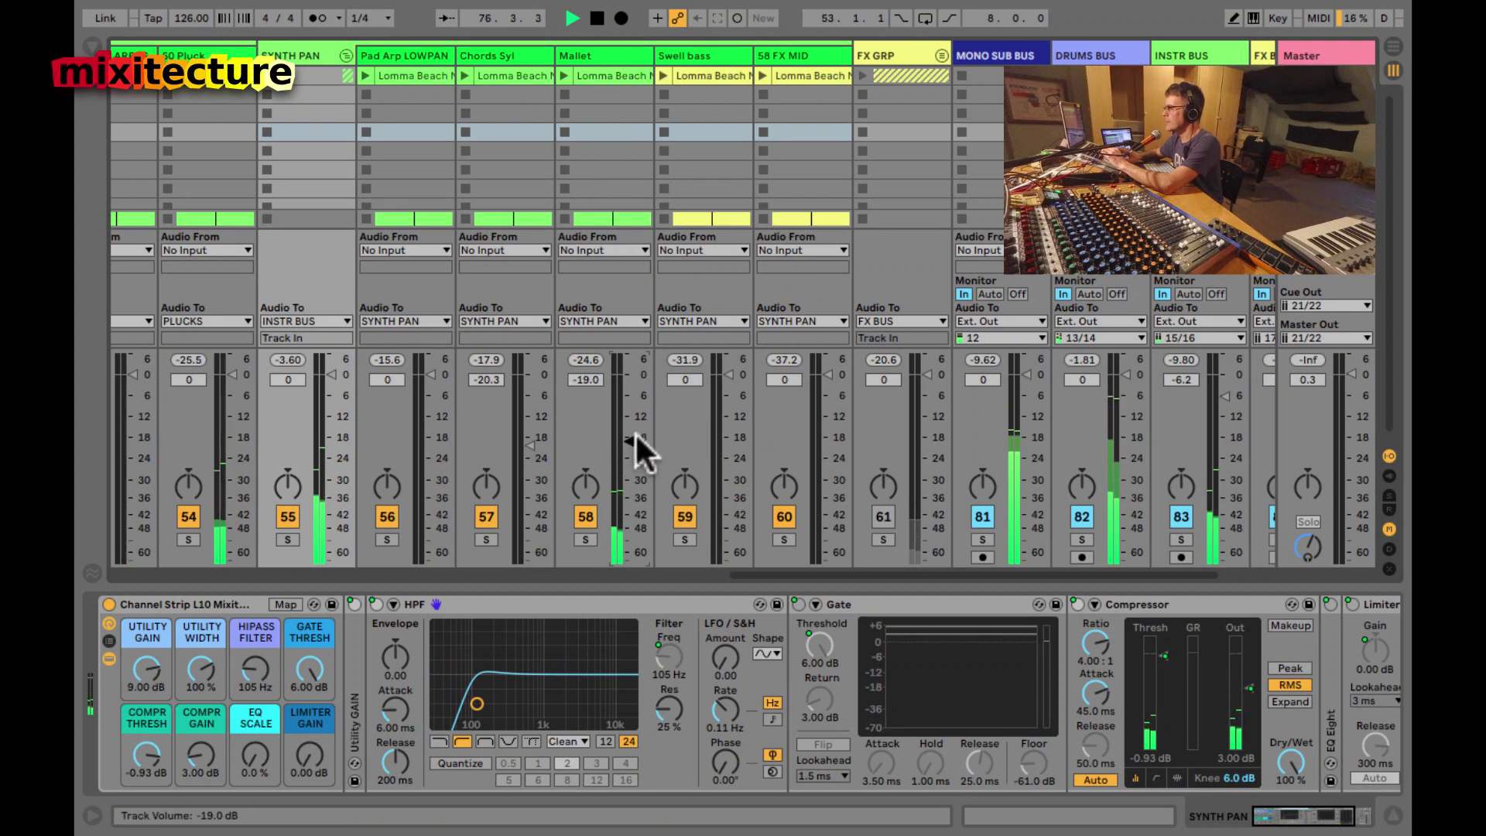
pyautogui.moveTo(623, 449); pyautogui.dragTo(625, 457)
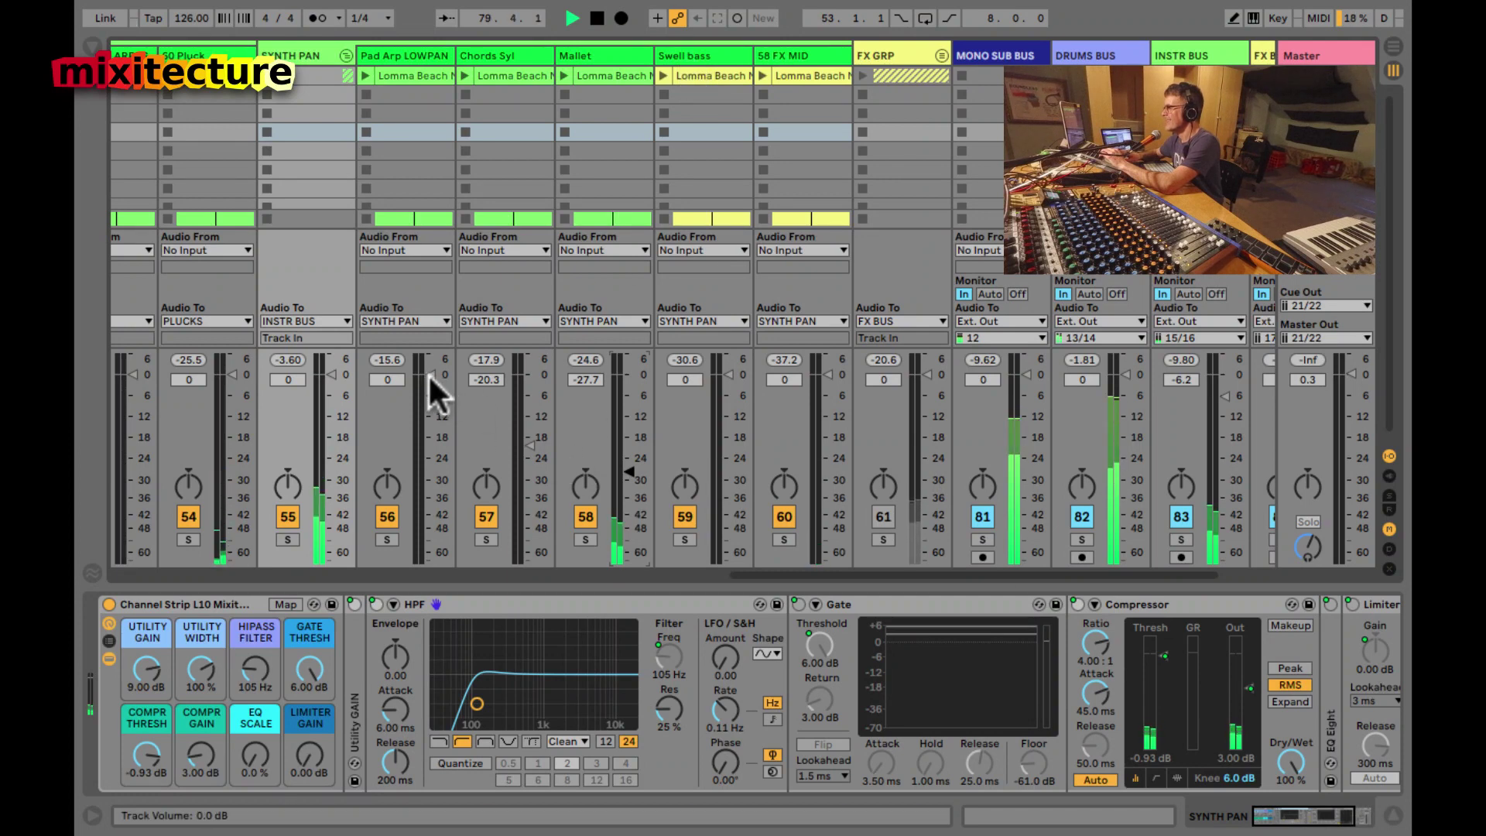
# - Load the Channel Strip L10 Mixitecture.adg rack from the user library onto the Swell bass track
pyautogui.click(707, 58)
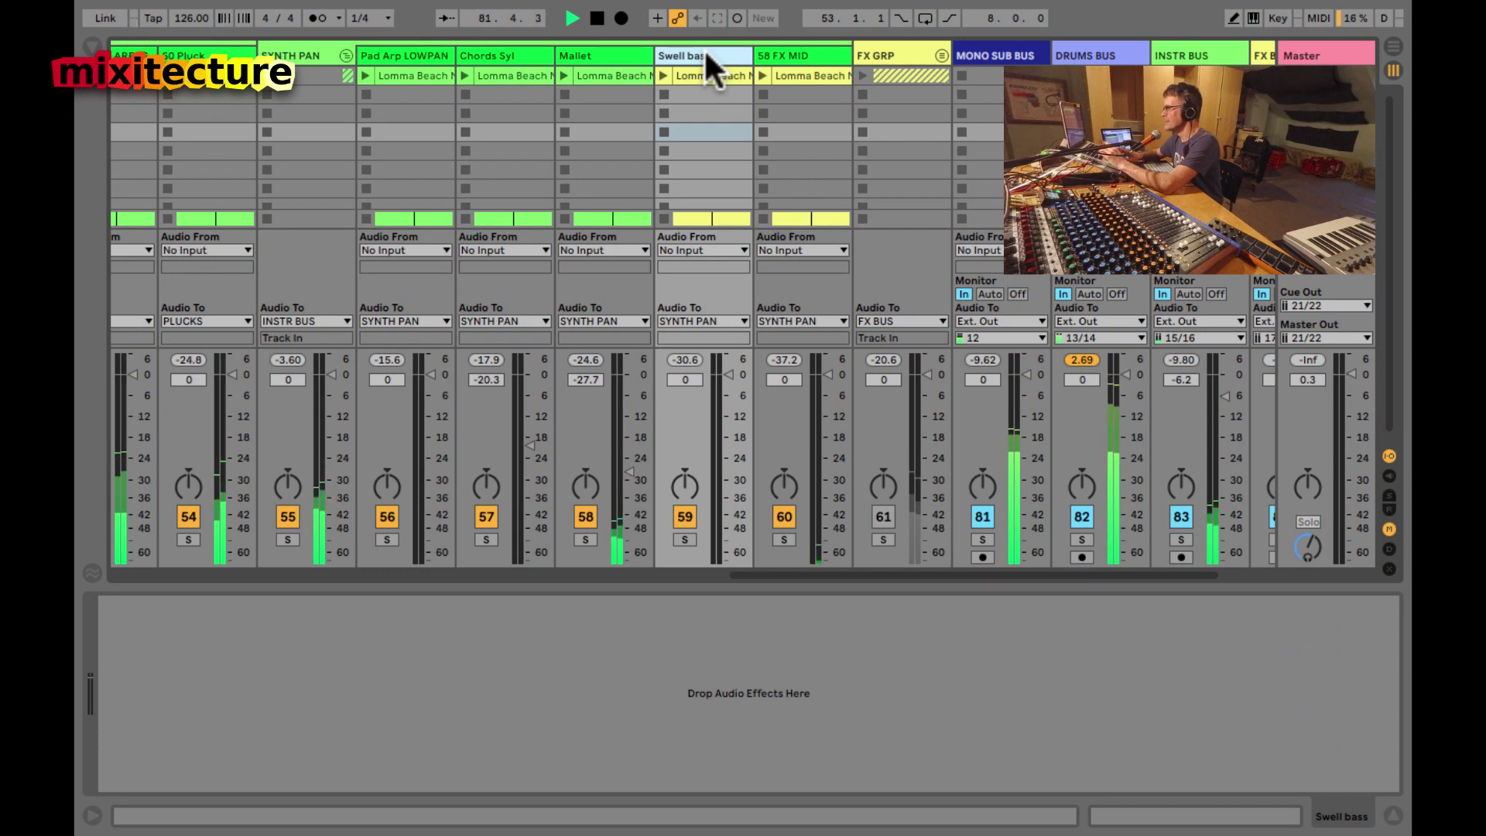
pyautogui.press('super+alt+b')
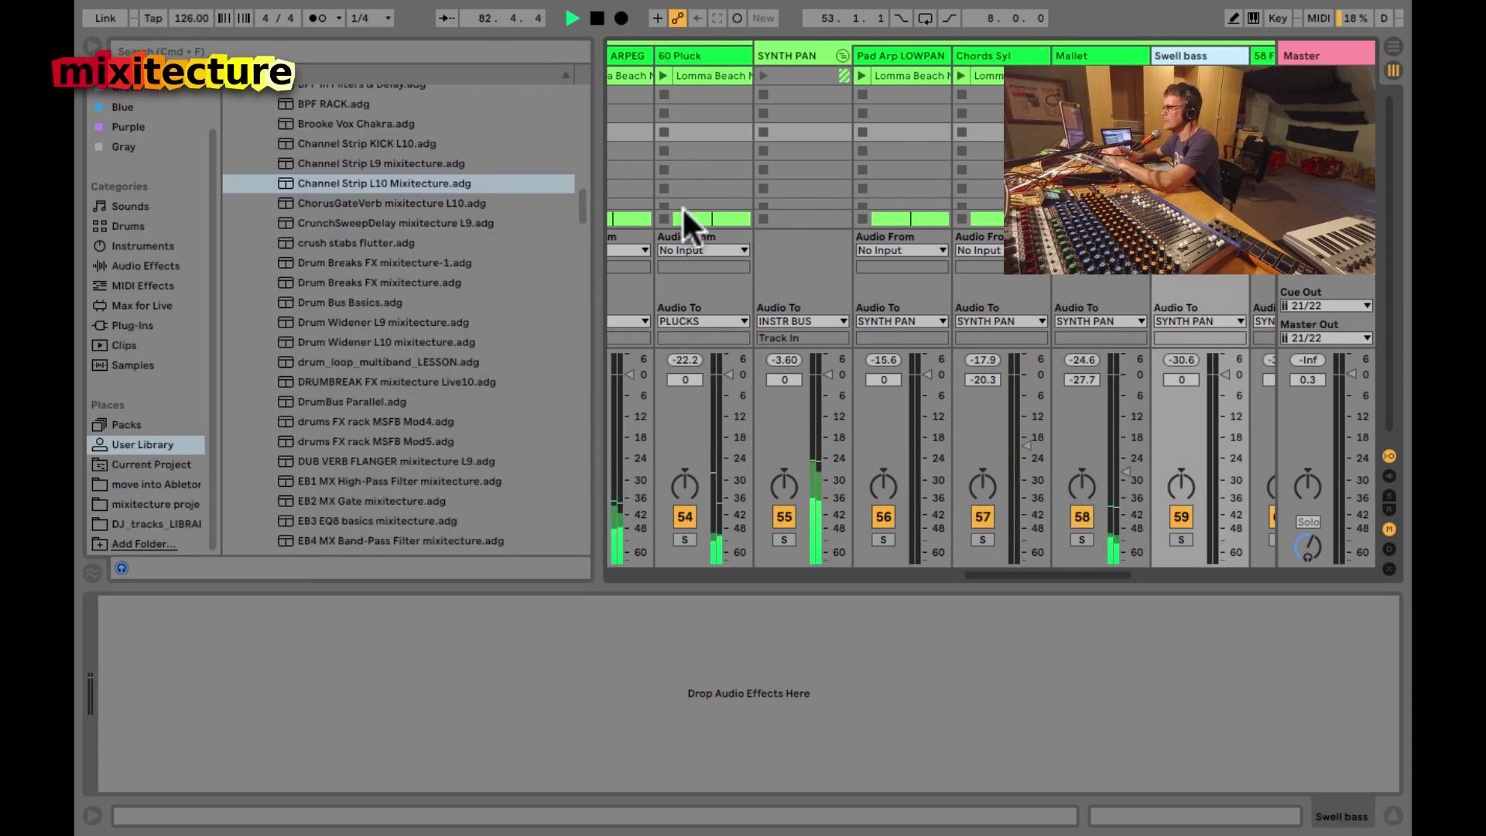
pyautogui.hscroll(-2, 681, 206)
pyautogui.hscroll(2, 681, 206)
pyautogui.moveTo(337, 181); pyautogui.dragTo(848, 122)
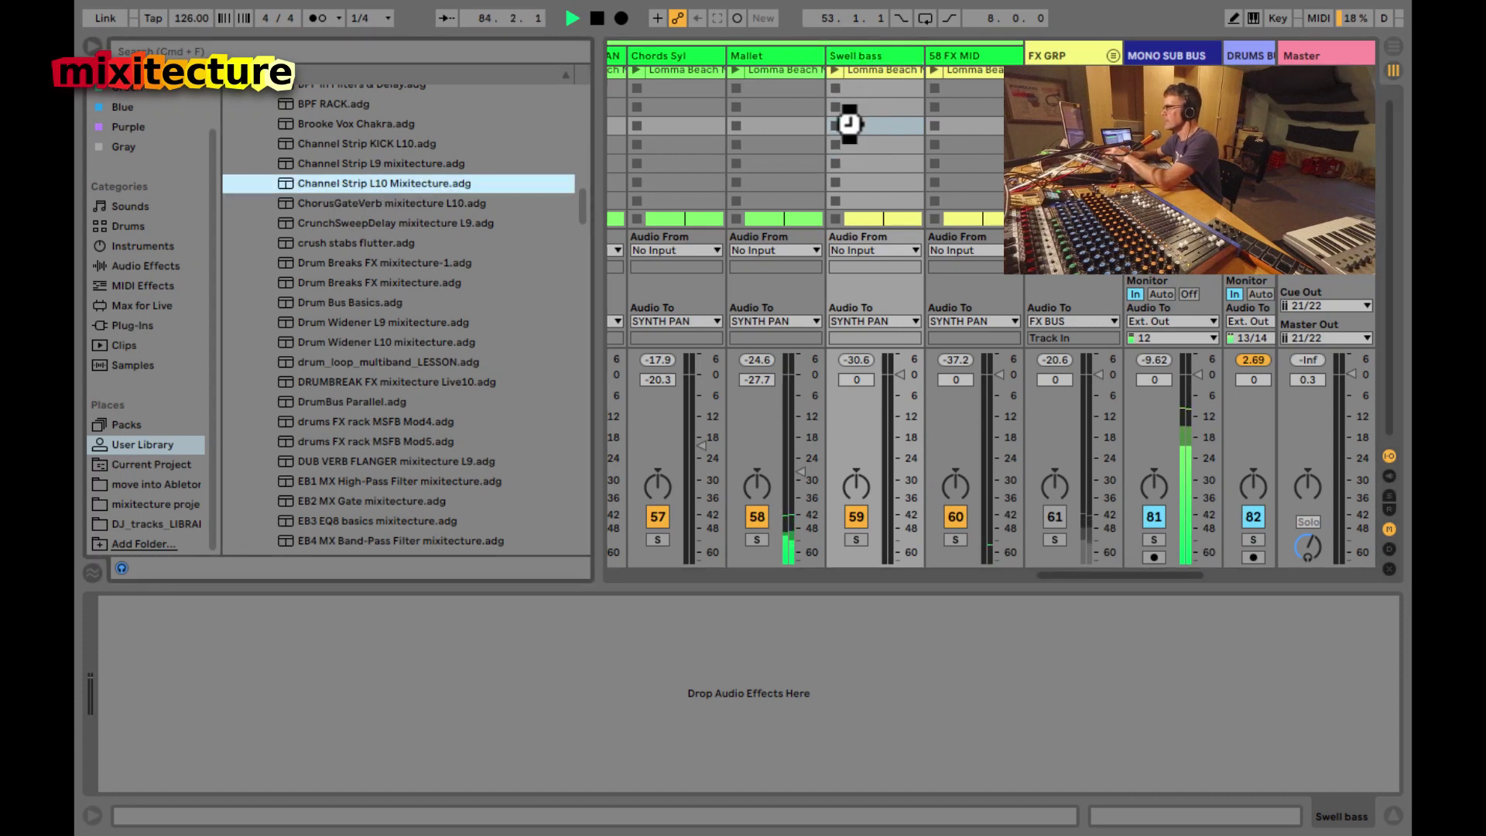
pyautogui.press('super+alt+b')
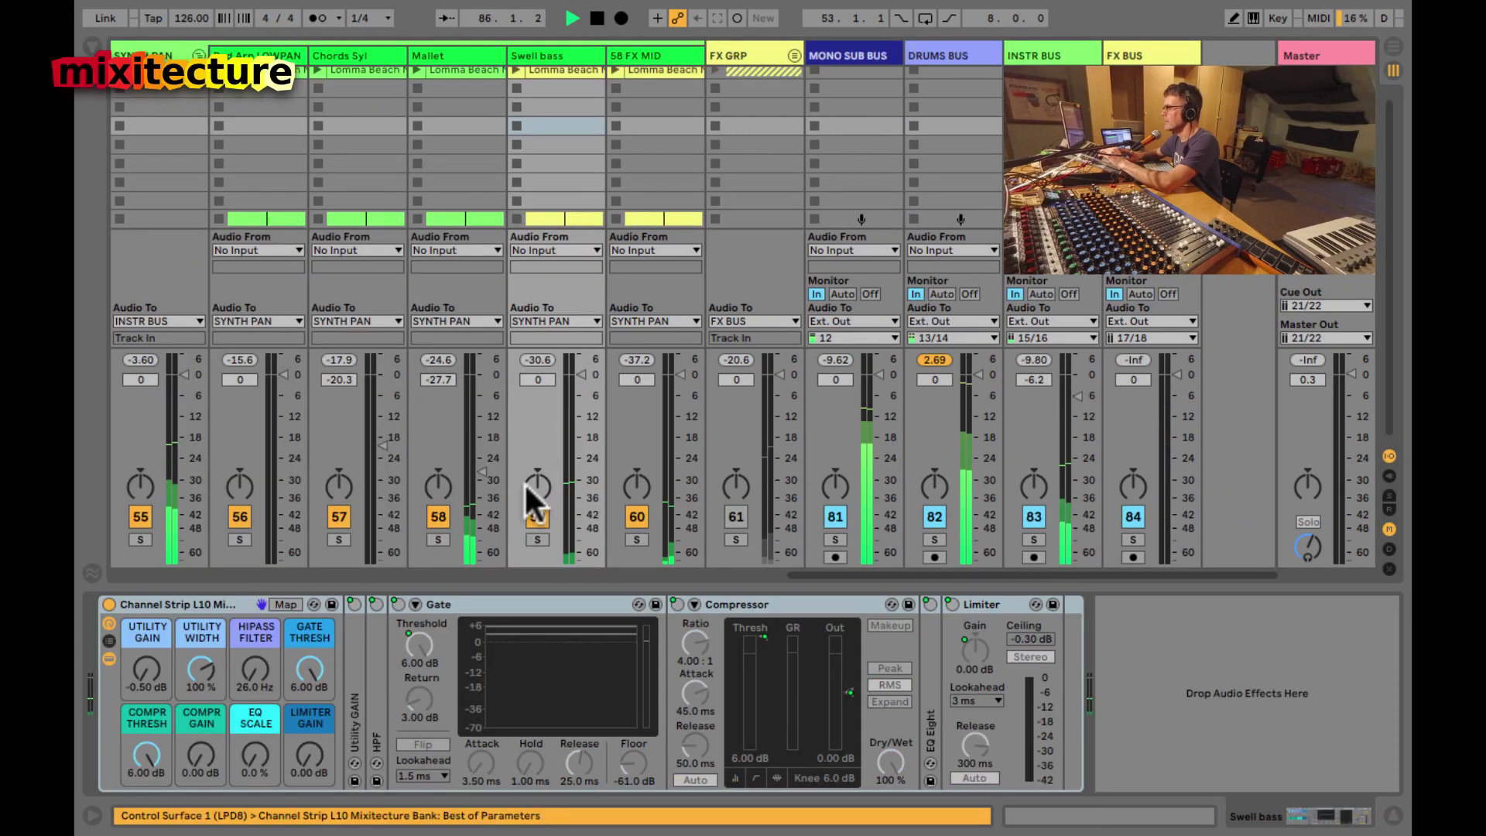
# - Copy the Swell bass track's channel strip onto the 58 FX MID track
pyautogui.click(220, 602)
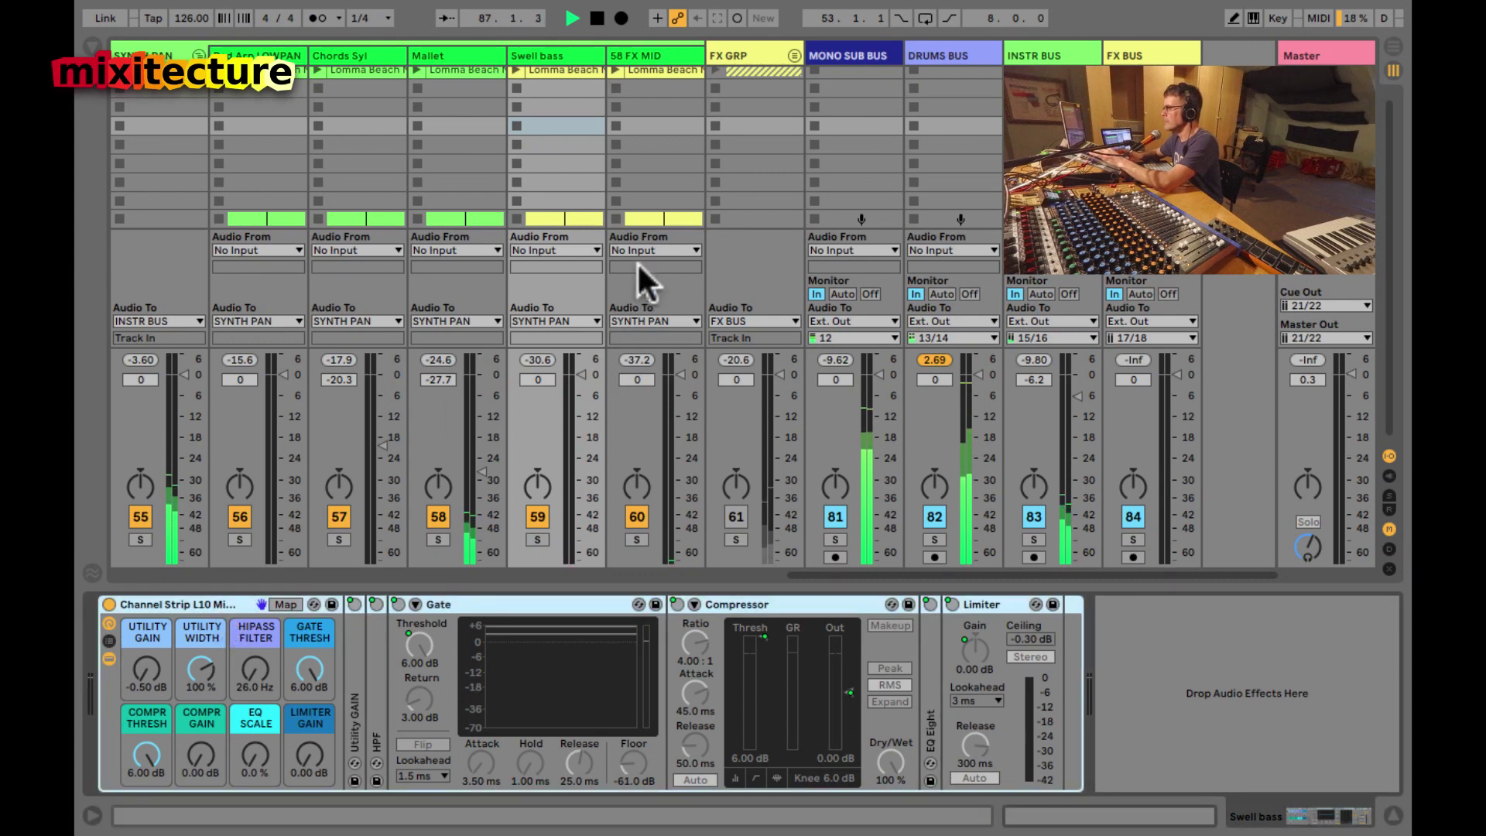
pyautogui.click(654, 145)
pyautogui.click(458, 739)
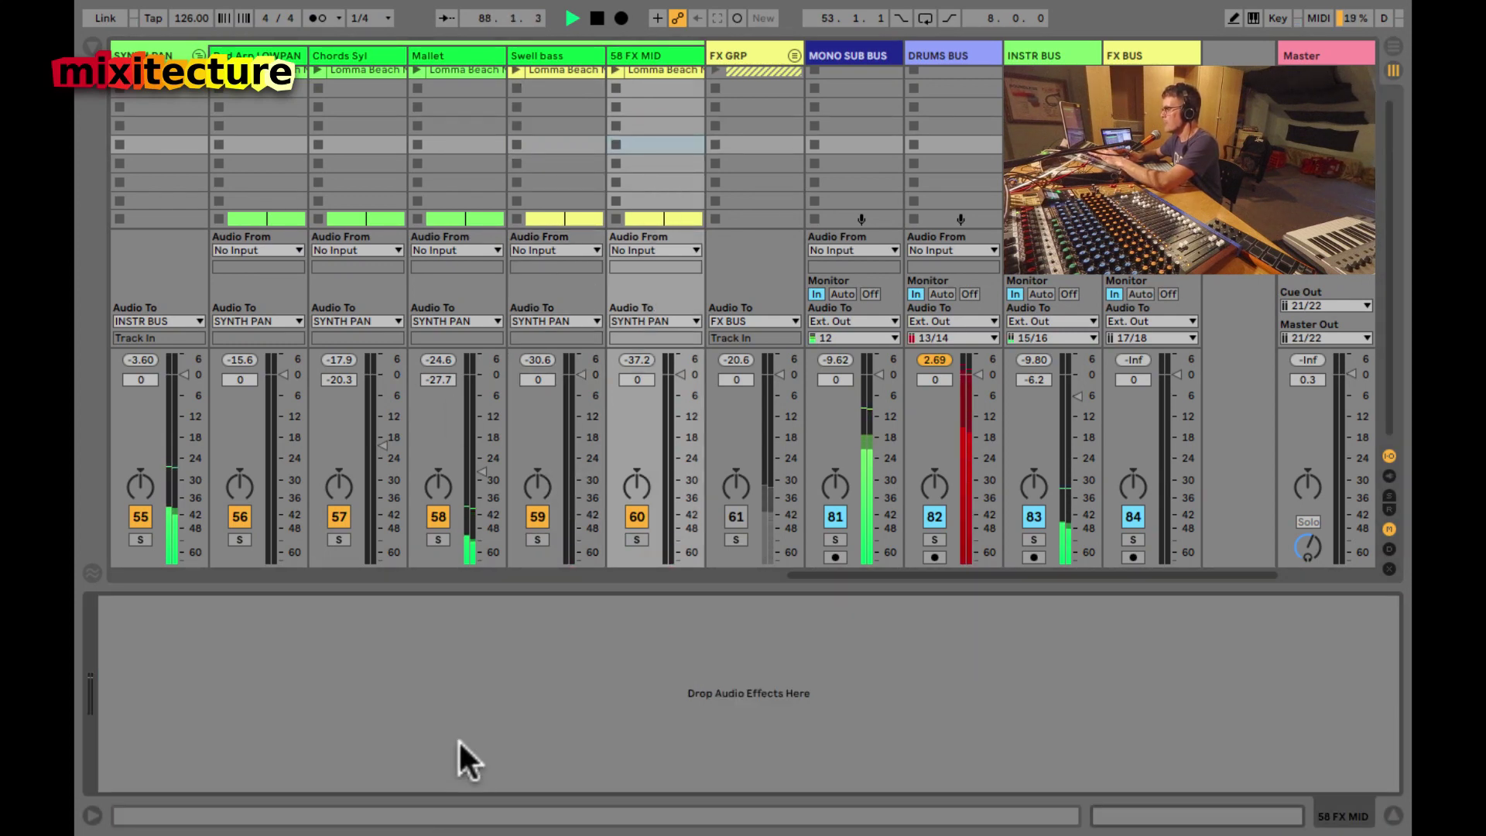
pyautogui.hotkey('ctrl', 'v')
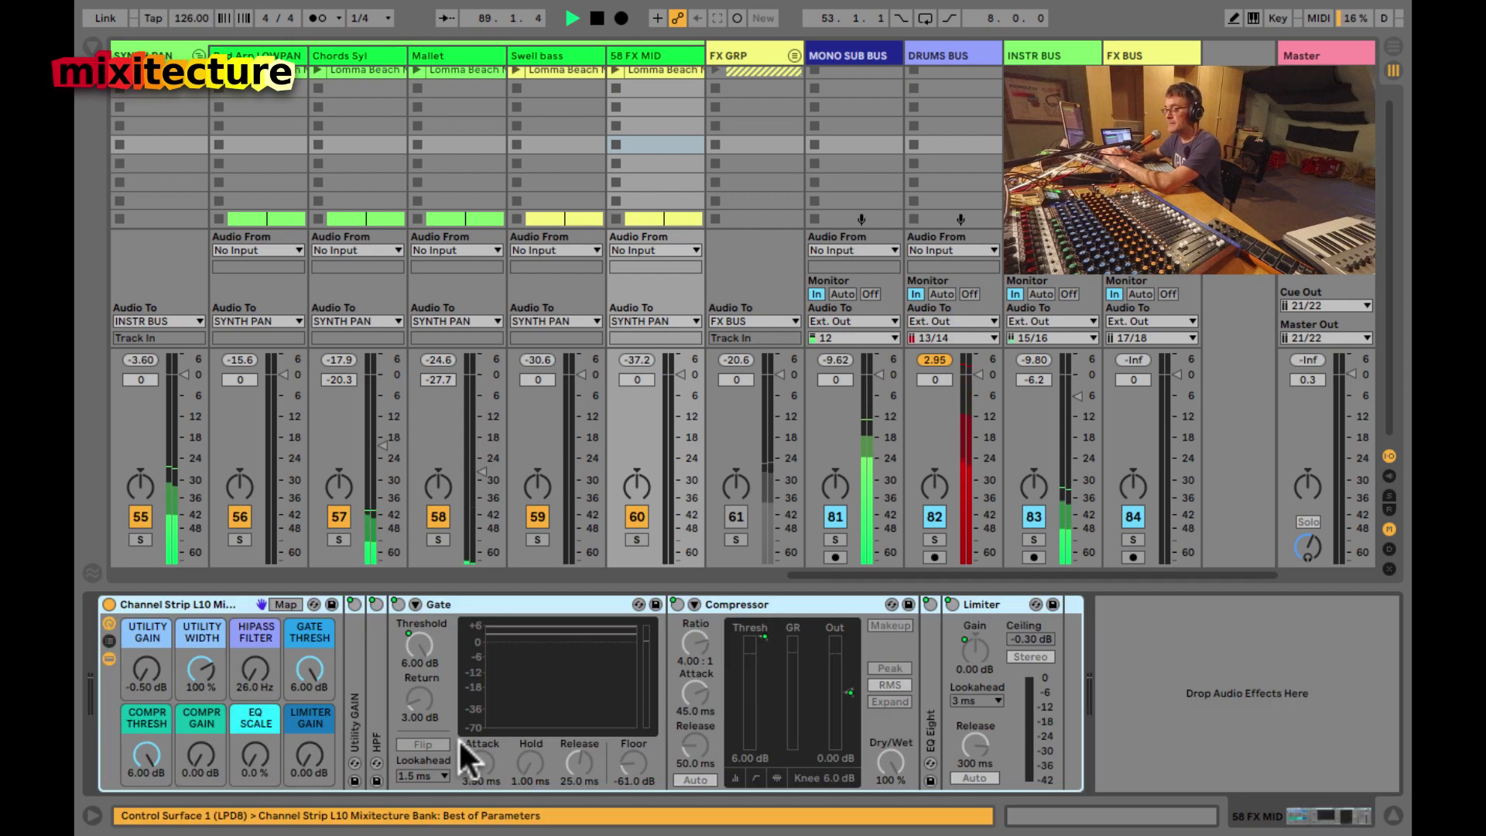
# - In the arrangement, restart playback from bar 61 on the Pluck top ARPEG track
pyautogui.press('Tab')
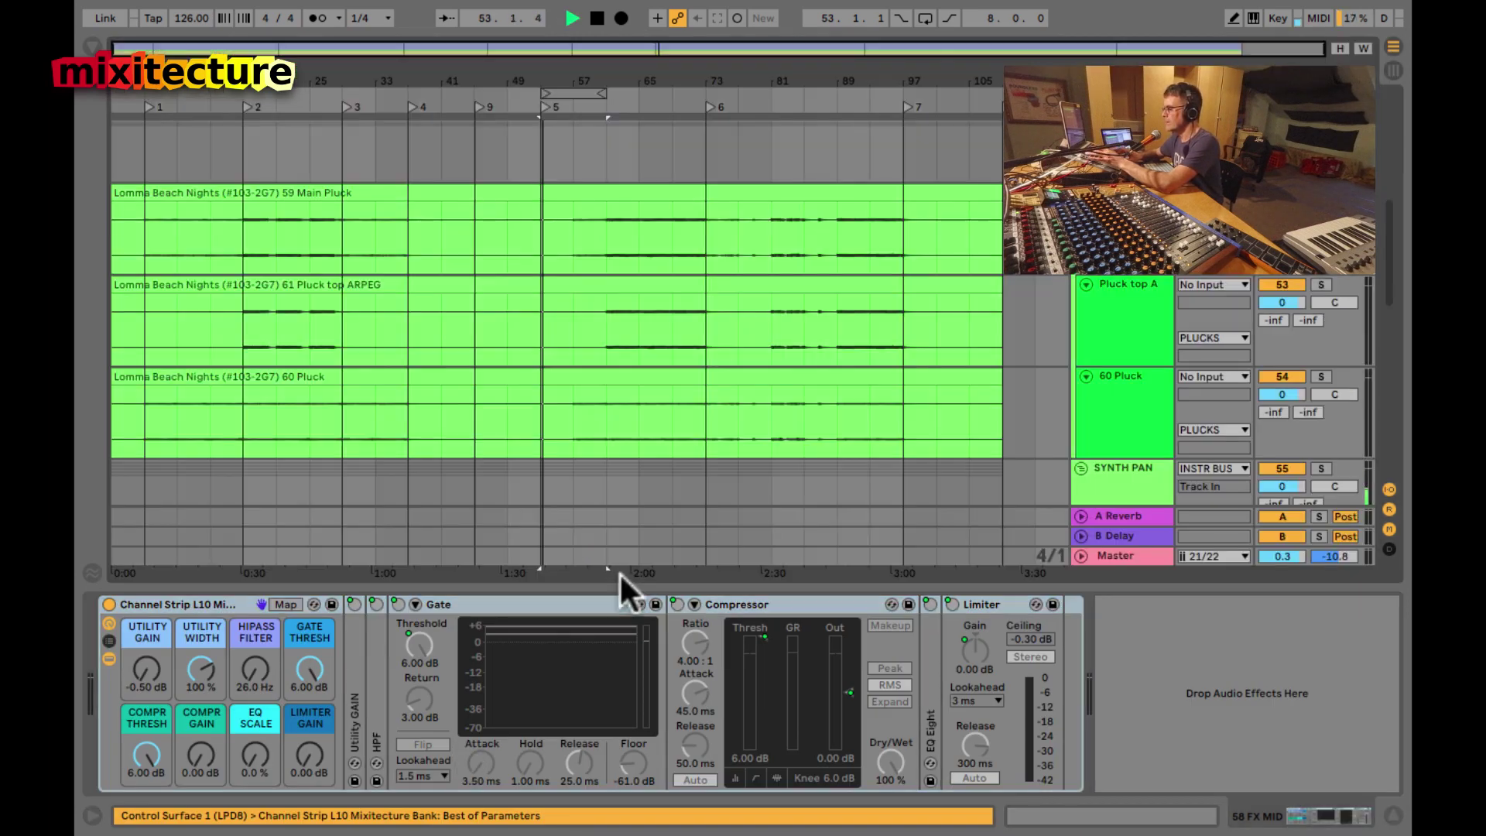
pyautogui.click(650, 302)
pyautogui.press('space')
pyautogui.click(605, 320)
pyautogui.press('space')
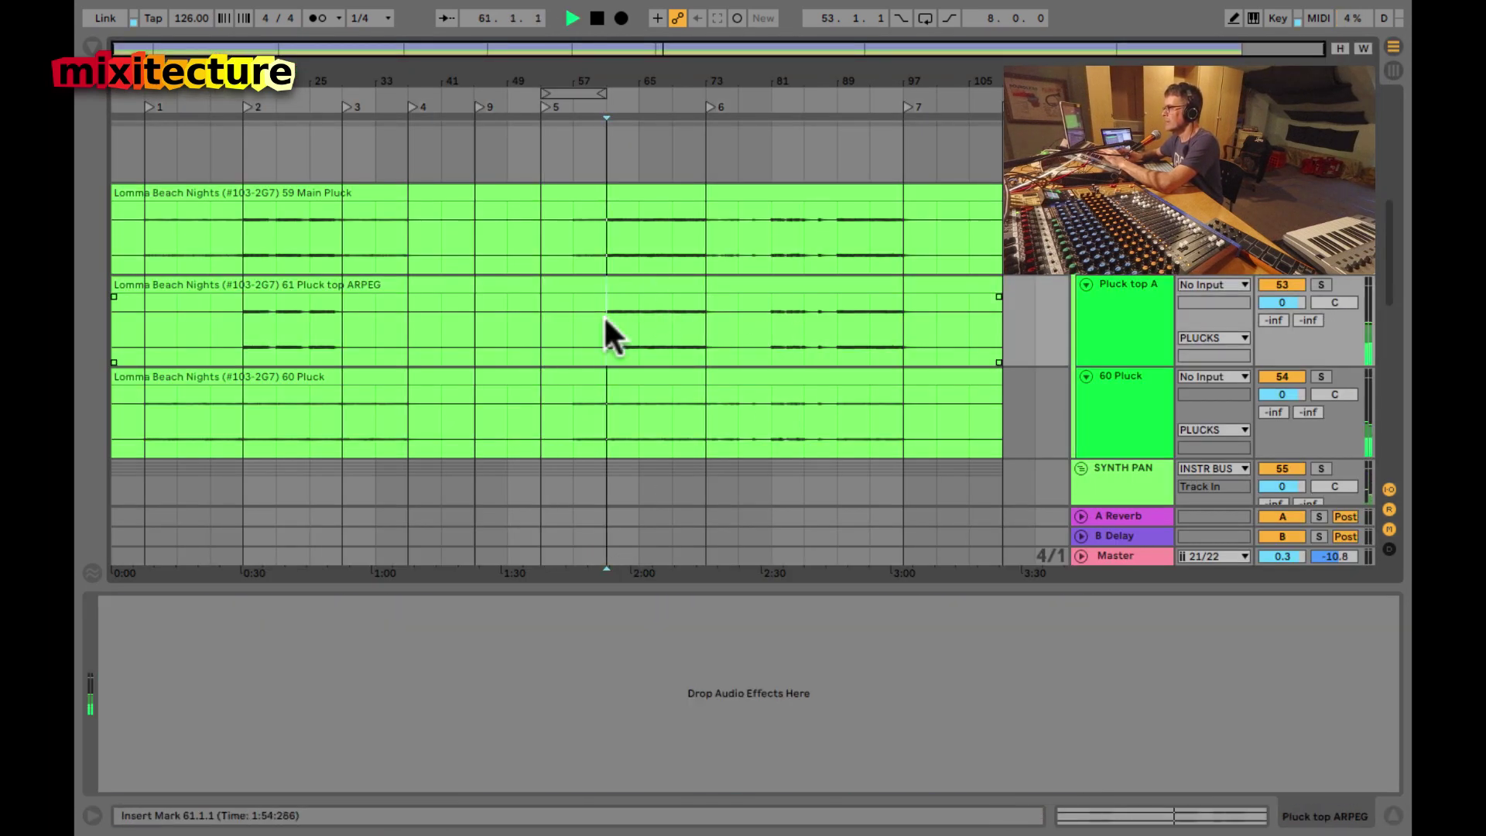
pyautogui.scroll(-5, 603, 319)
# - Back in the session mixer, raise the 58 FX MID channel strip's utility gain to 6.39 dB
pyautogui.press('Tab')
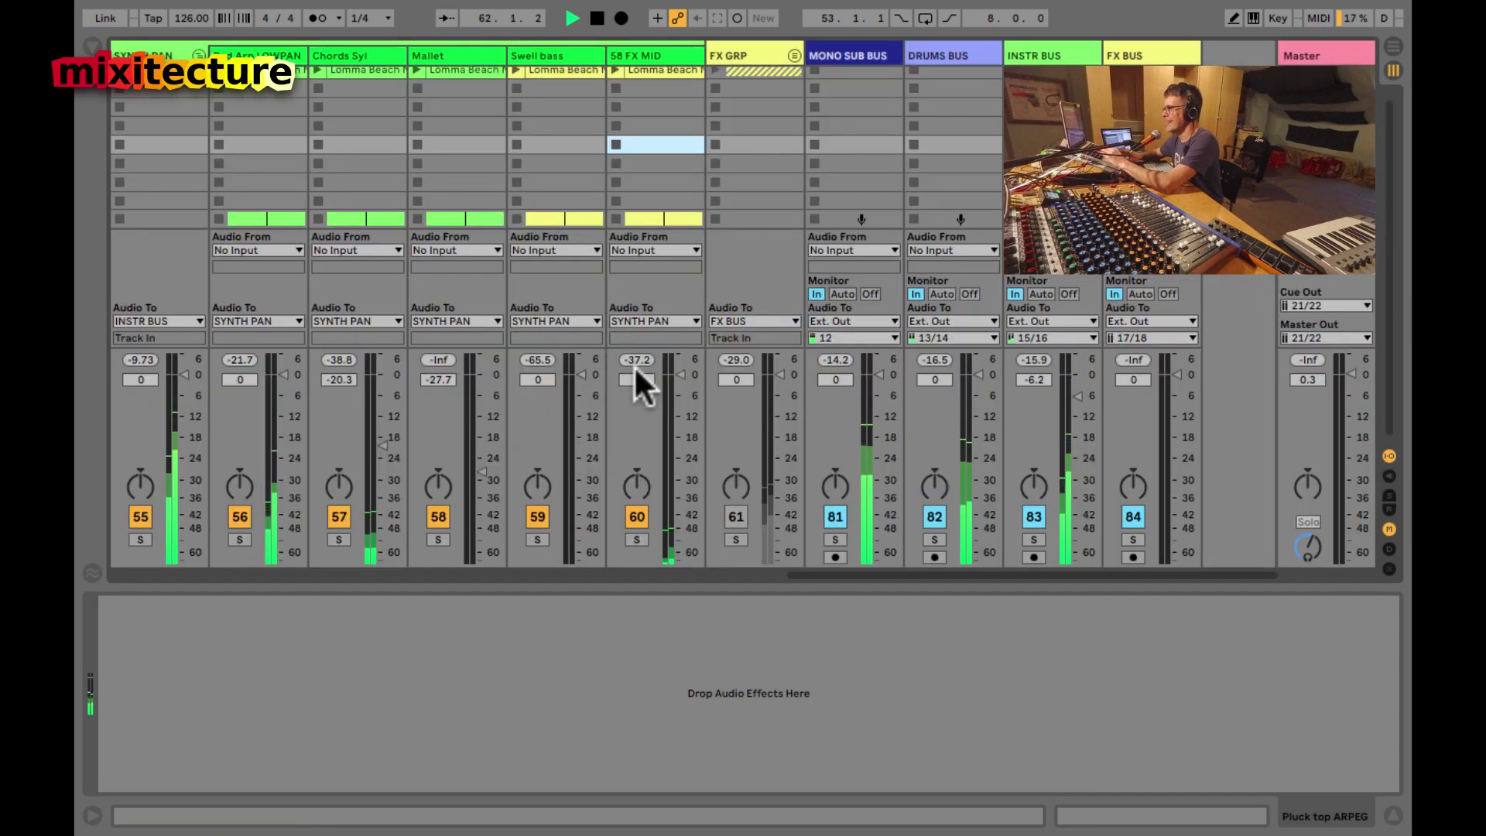
pyautogui.click(548, 182)
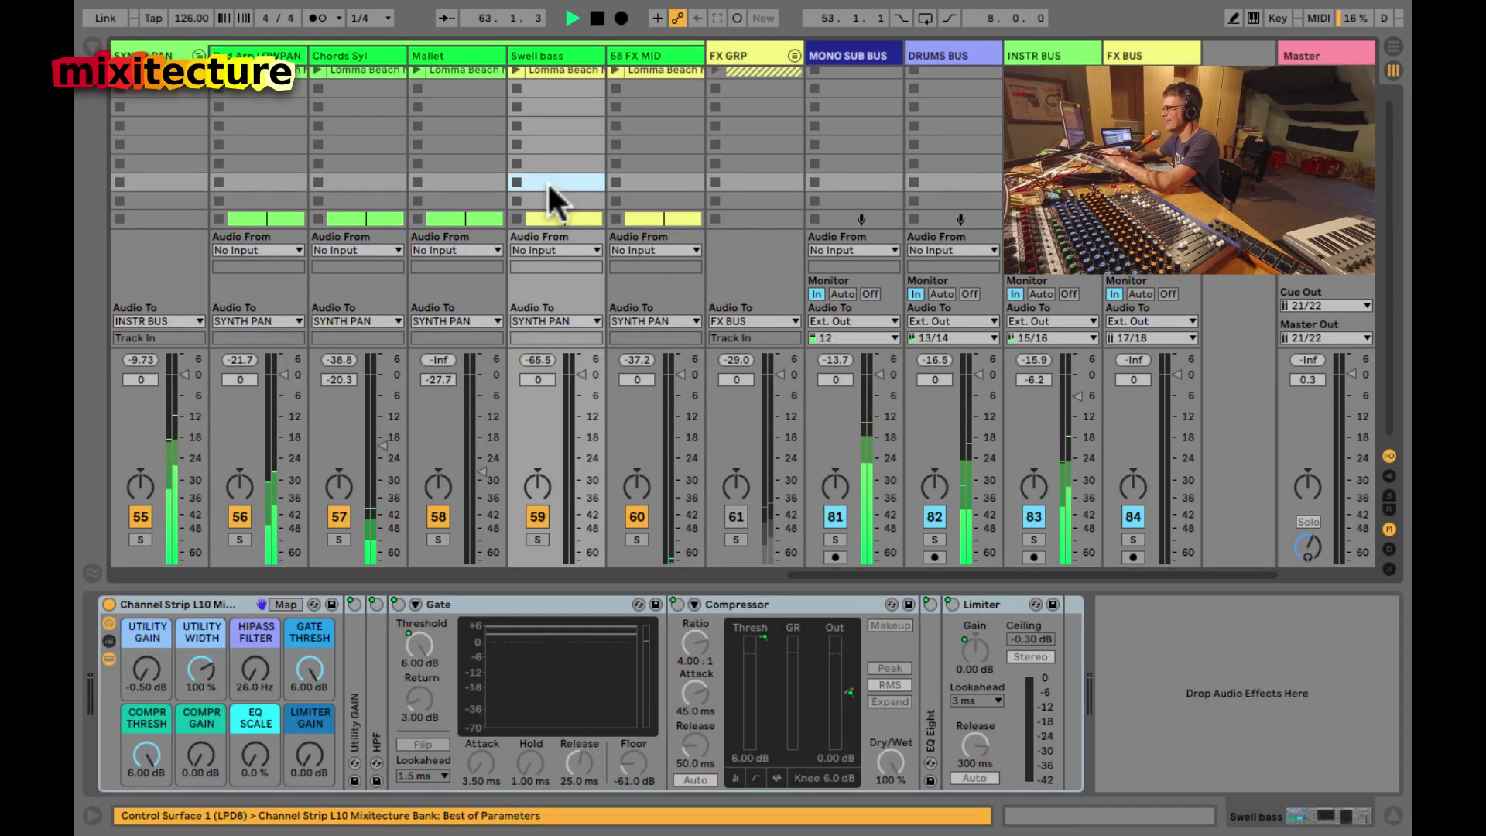
pyautogui.click(638, 183)
pyautogui.moveTo(147, 692); pyautogui.dragTo(133, 647)
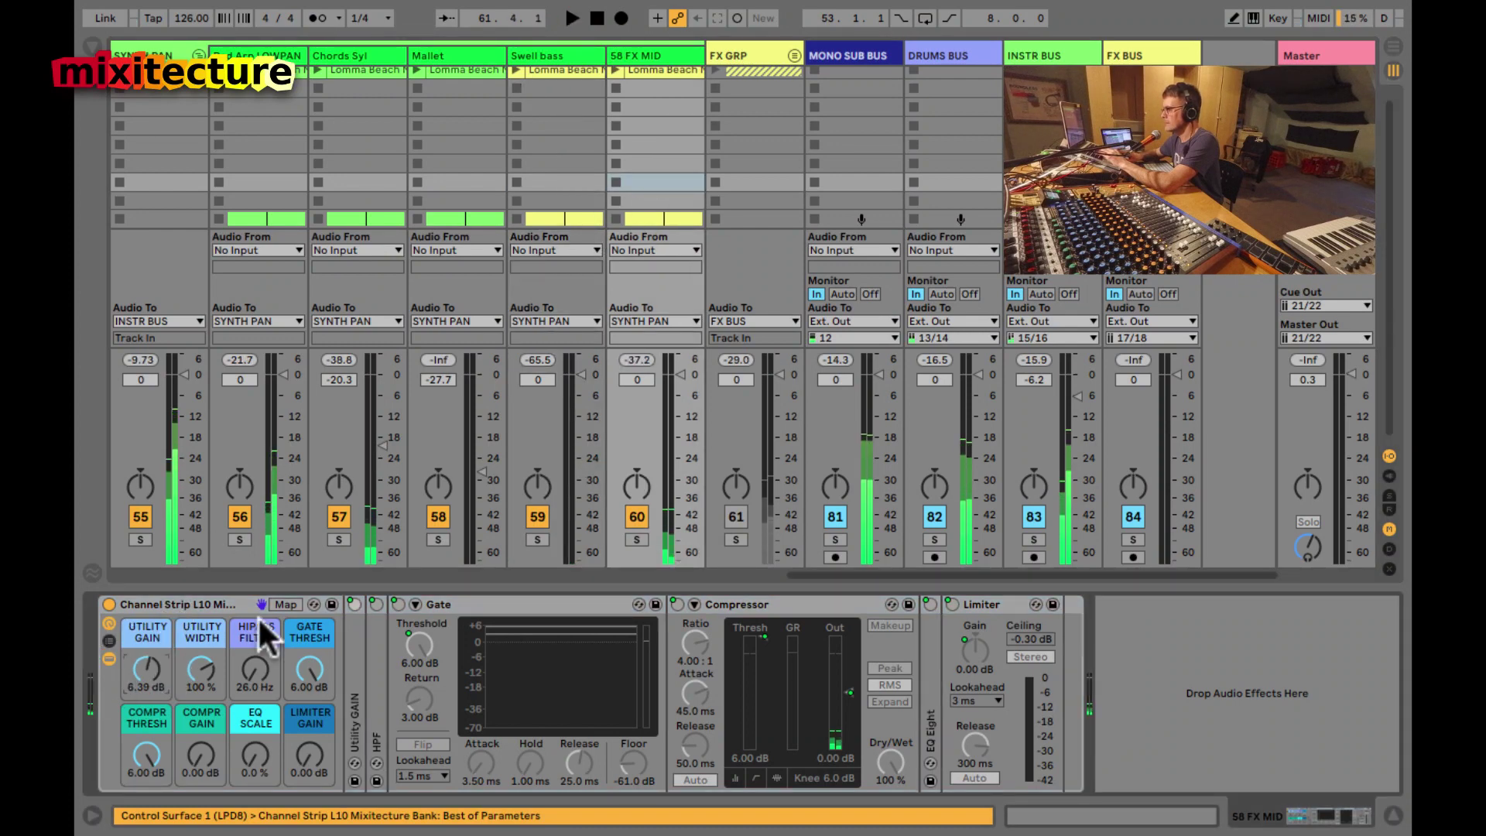
# - Solo the 58 FX MID track and look through its clip and the neighbouring Swell bass clip in the arrangement
pyautogui.click(635, 539)
pyautogui.press('Tab')
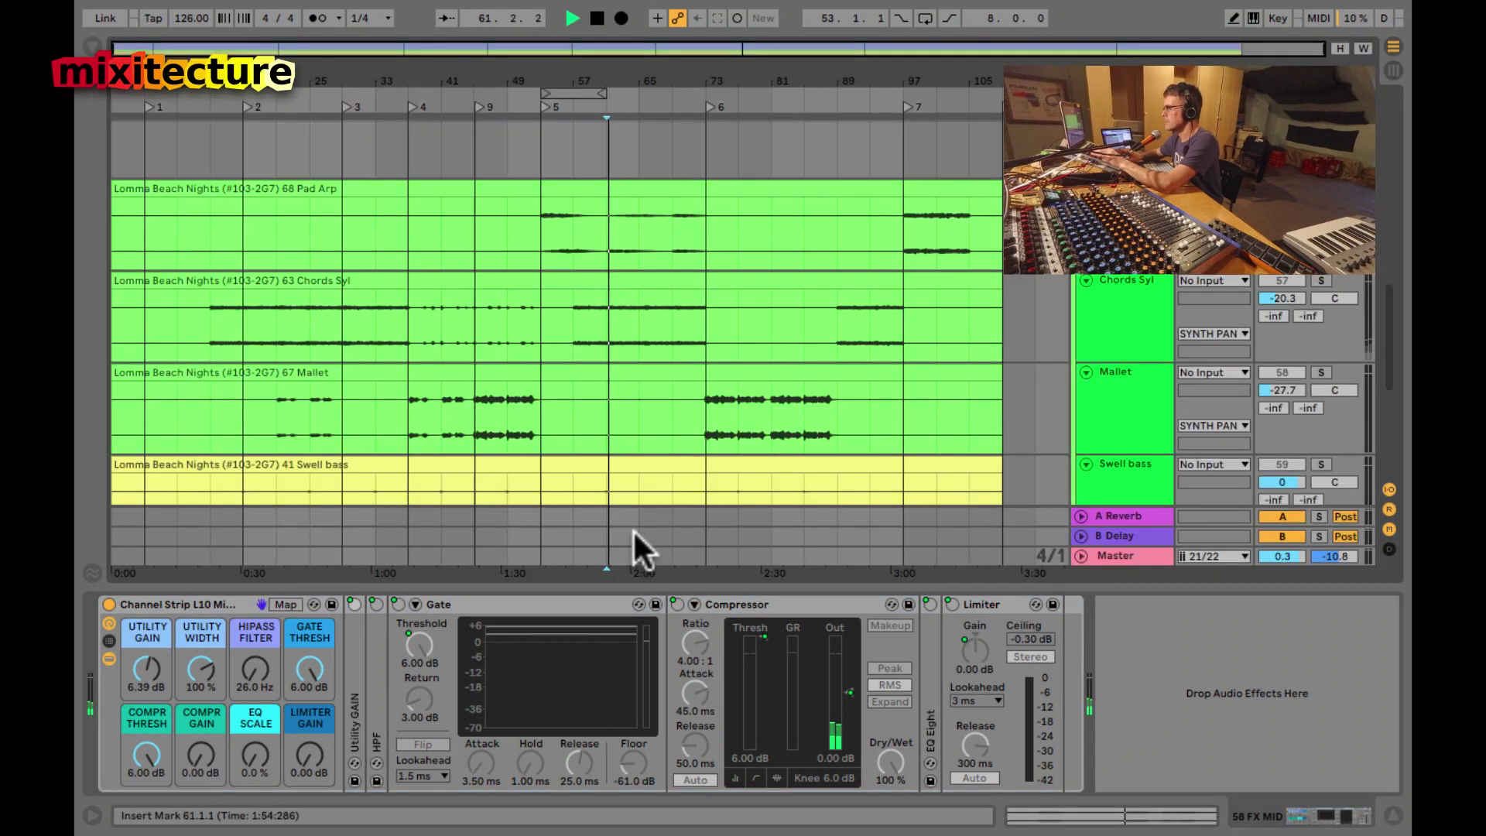
pyautogui.scroll(-5, 679, 221)
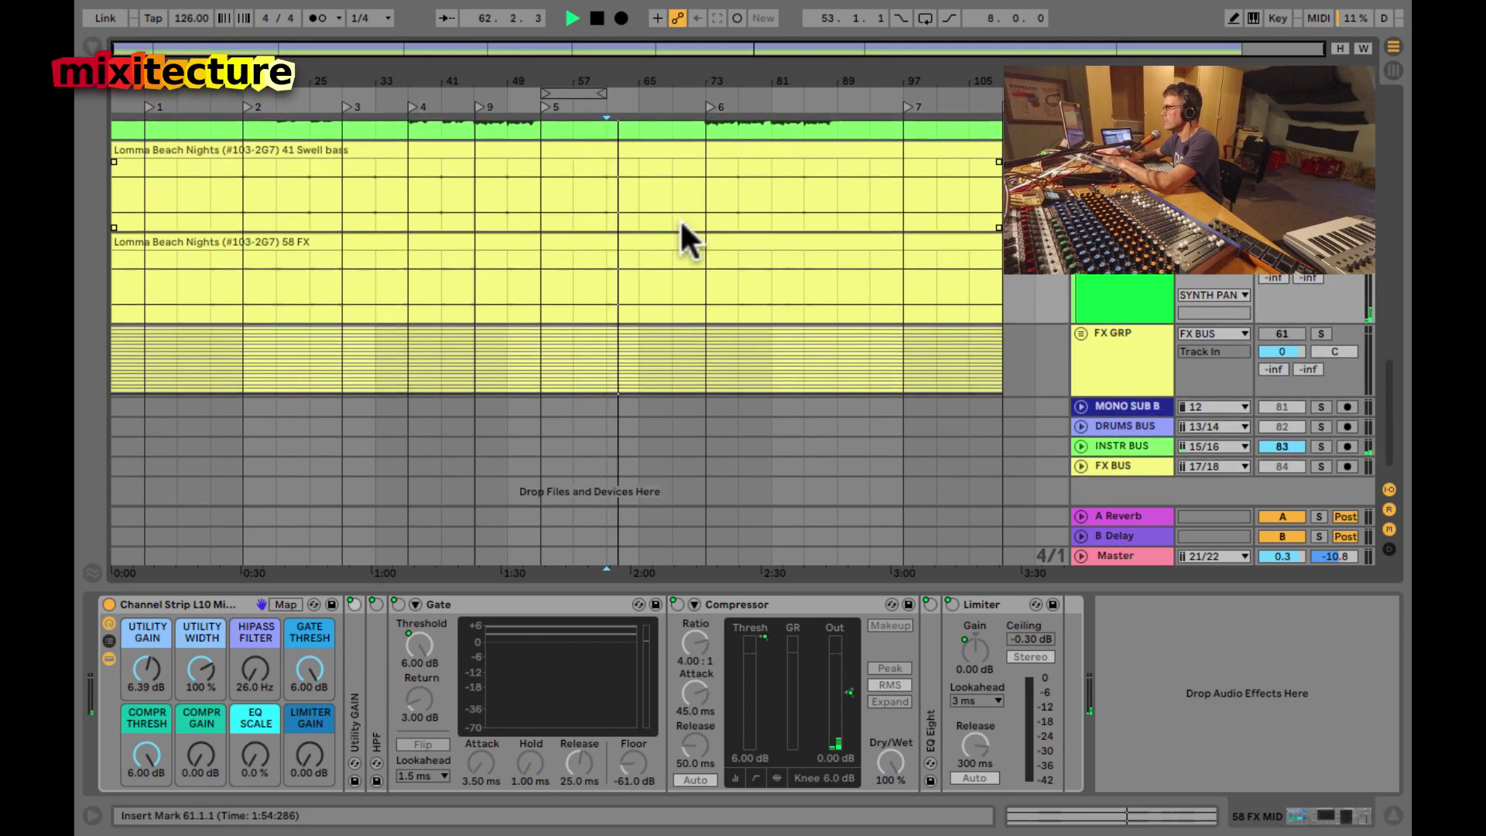
pyautogui.scroll(4, 680, 221)
pyautogui.scroll(-4, 681, 224)
pyautogui.press('Tab')
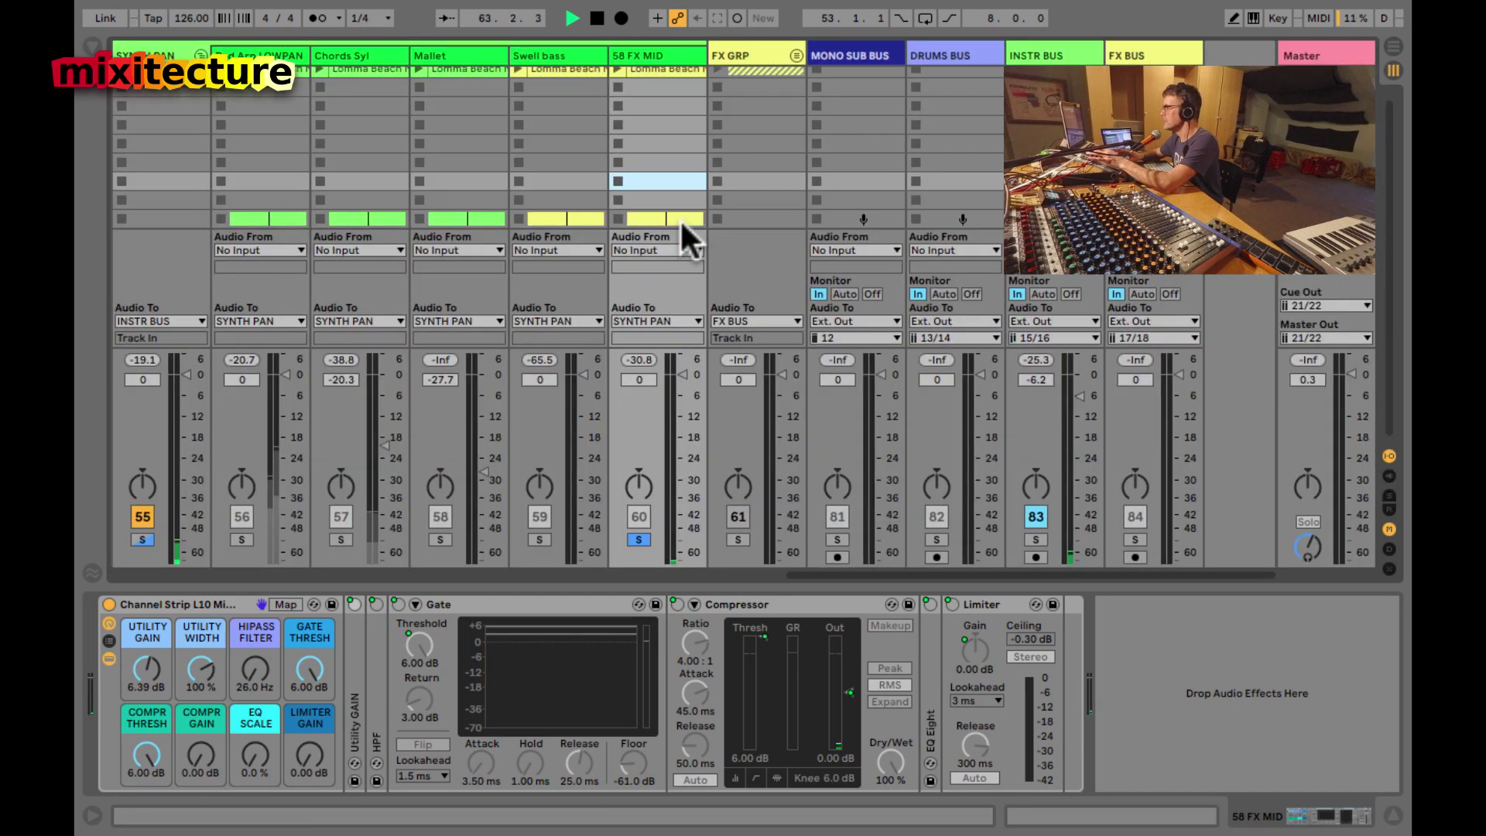
pyautogui.press('Tab')
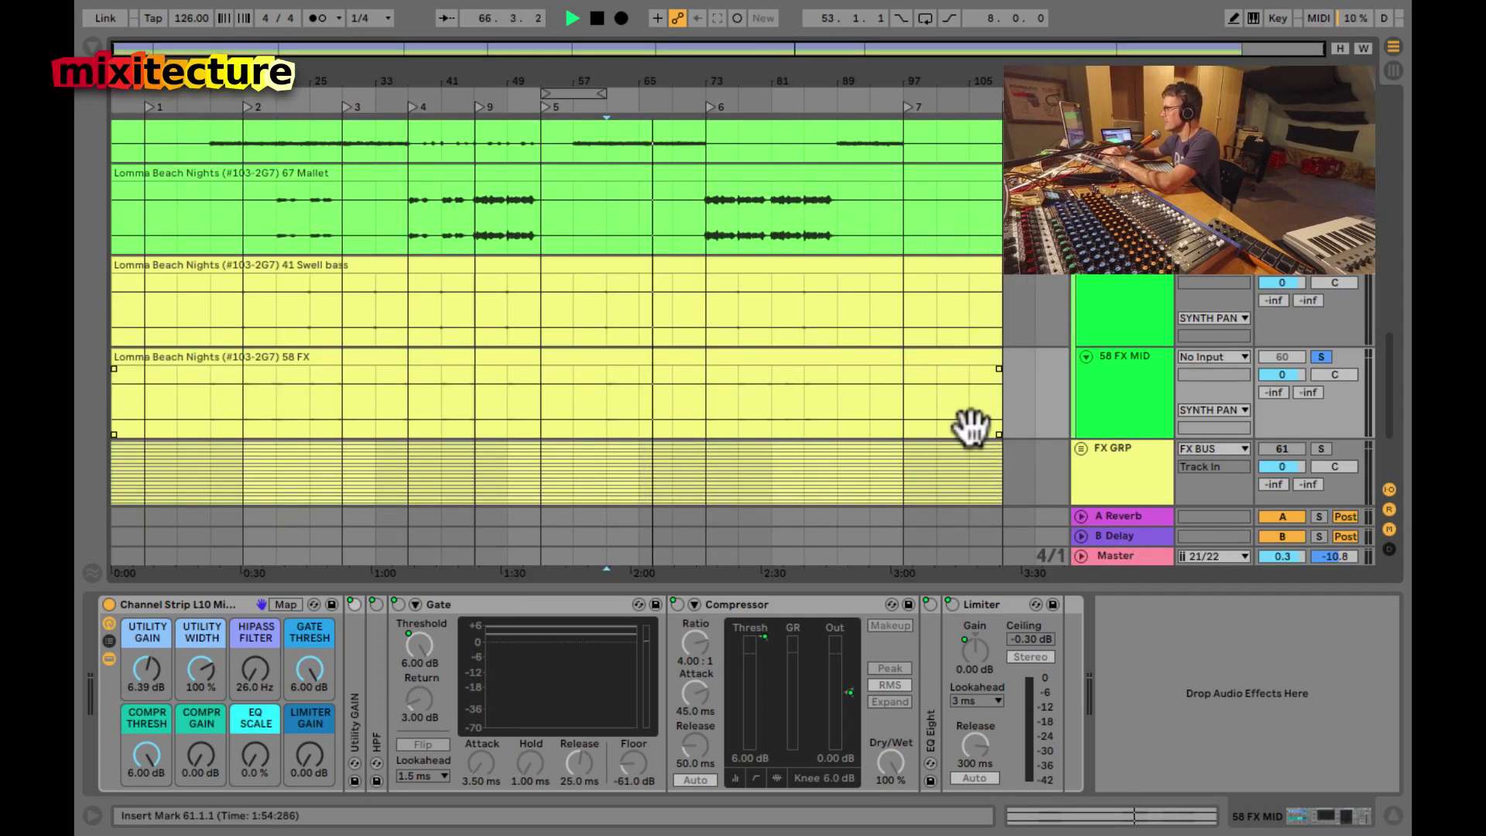
pyautogui.scroll(4, 972, 438)
pyautogui.scroll(-3, 967, 421)
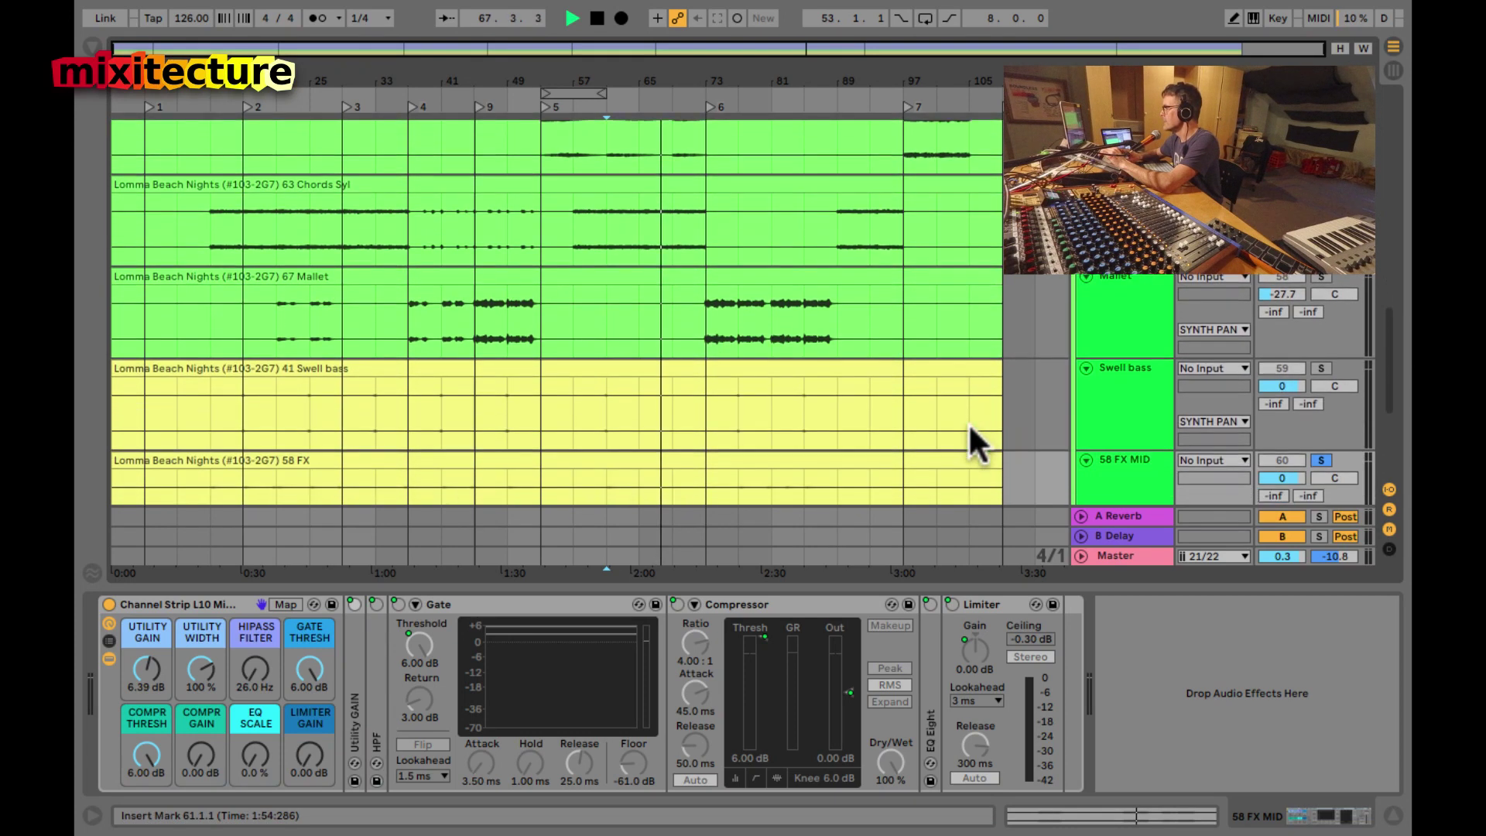
# - Stop playback, zoom the arrangement in around bar 49, and play from bar 49 on the Swell bass track
pyautogui.press('space')
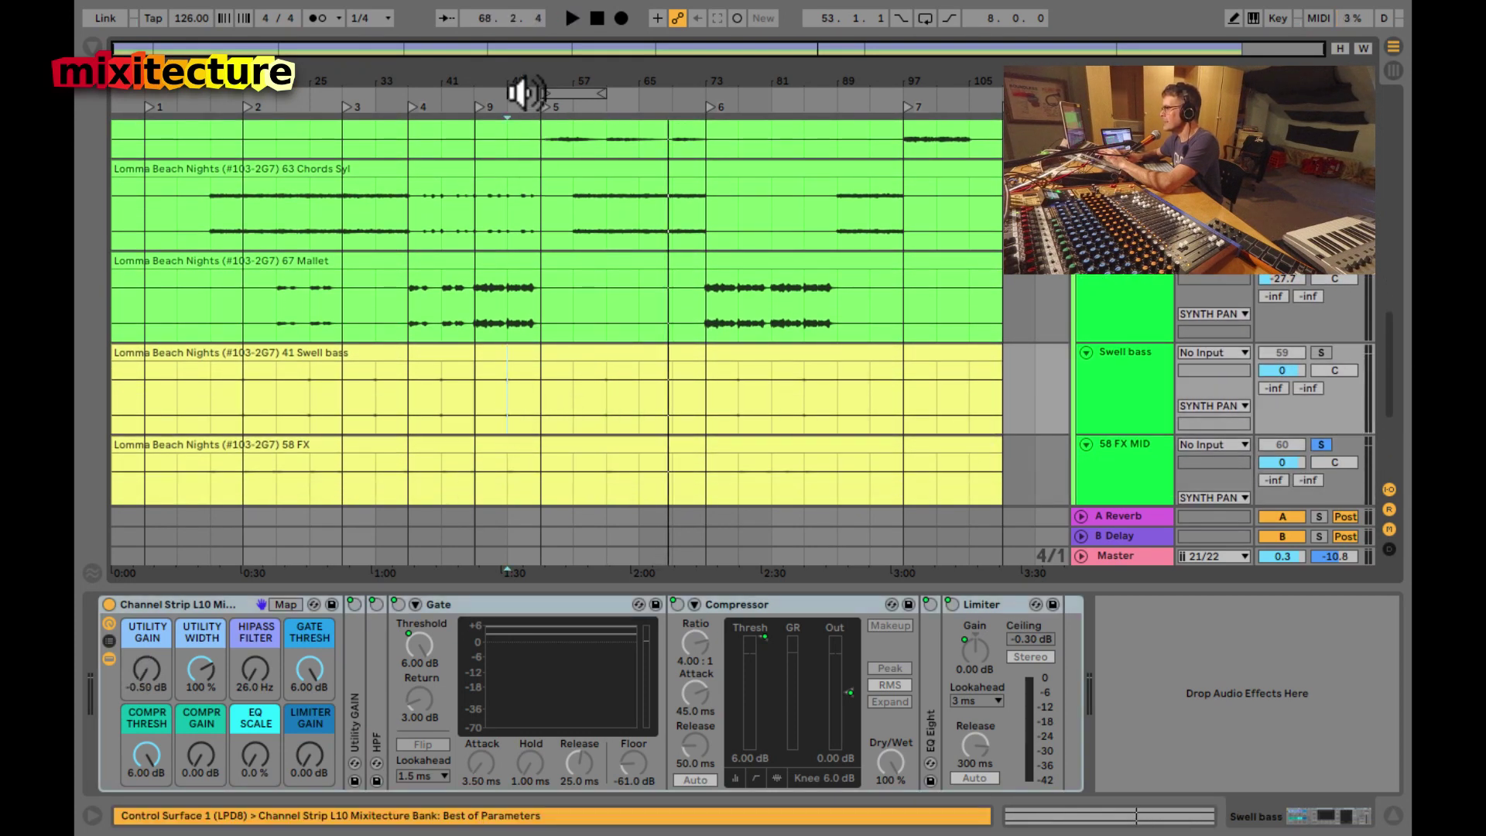
pyautogui.moveTo(511, 86); pyautogui.dragTo(493, 389)
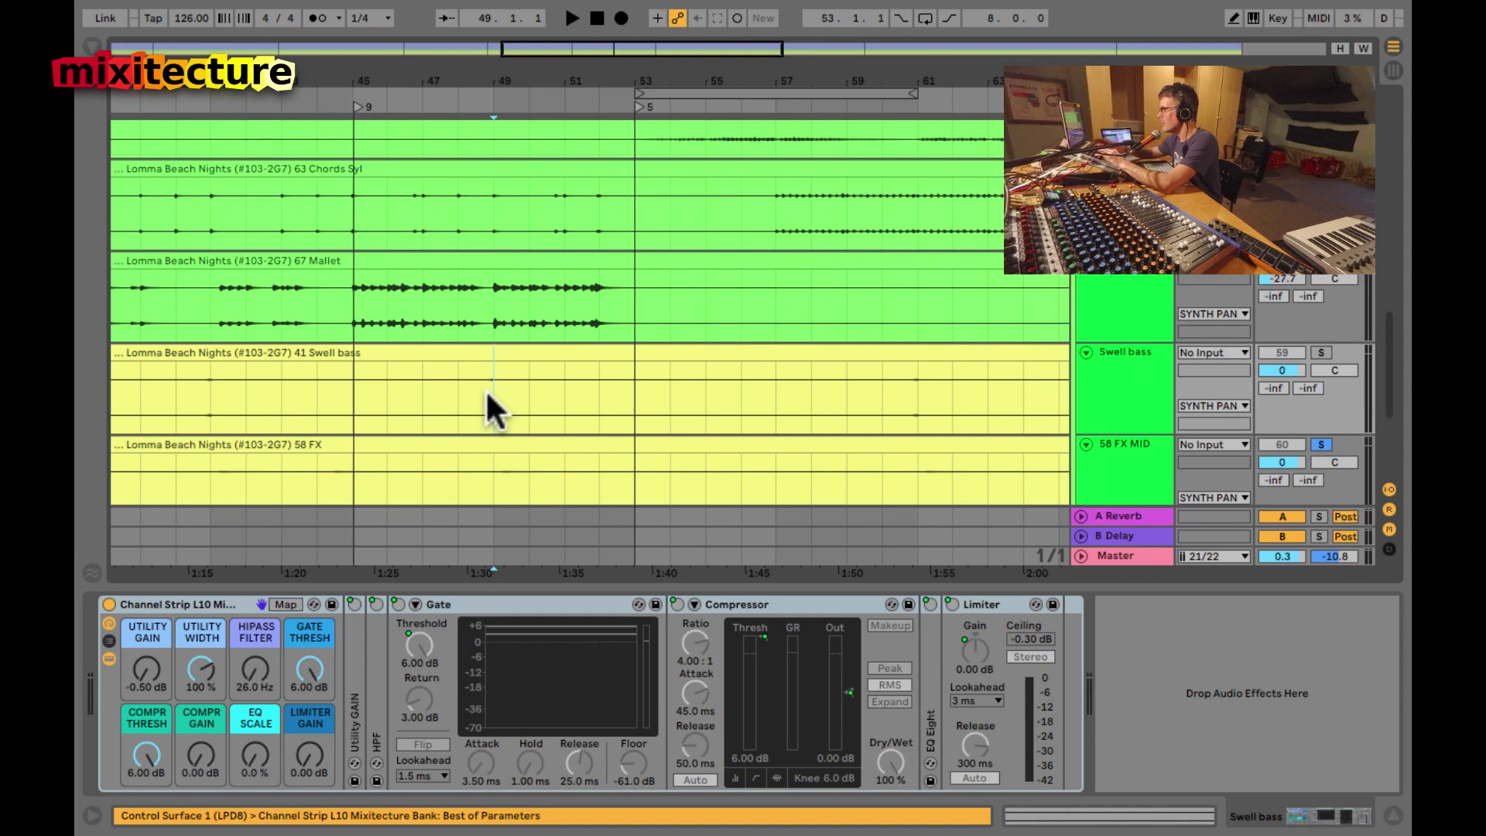
pyautogui.press('space')
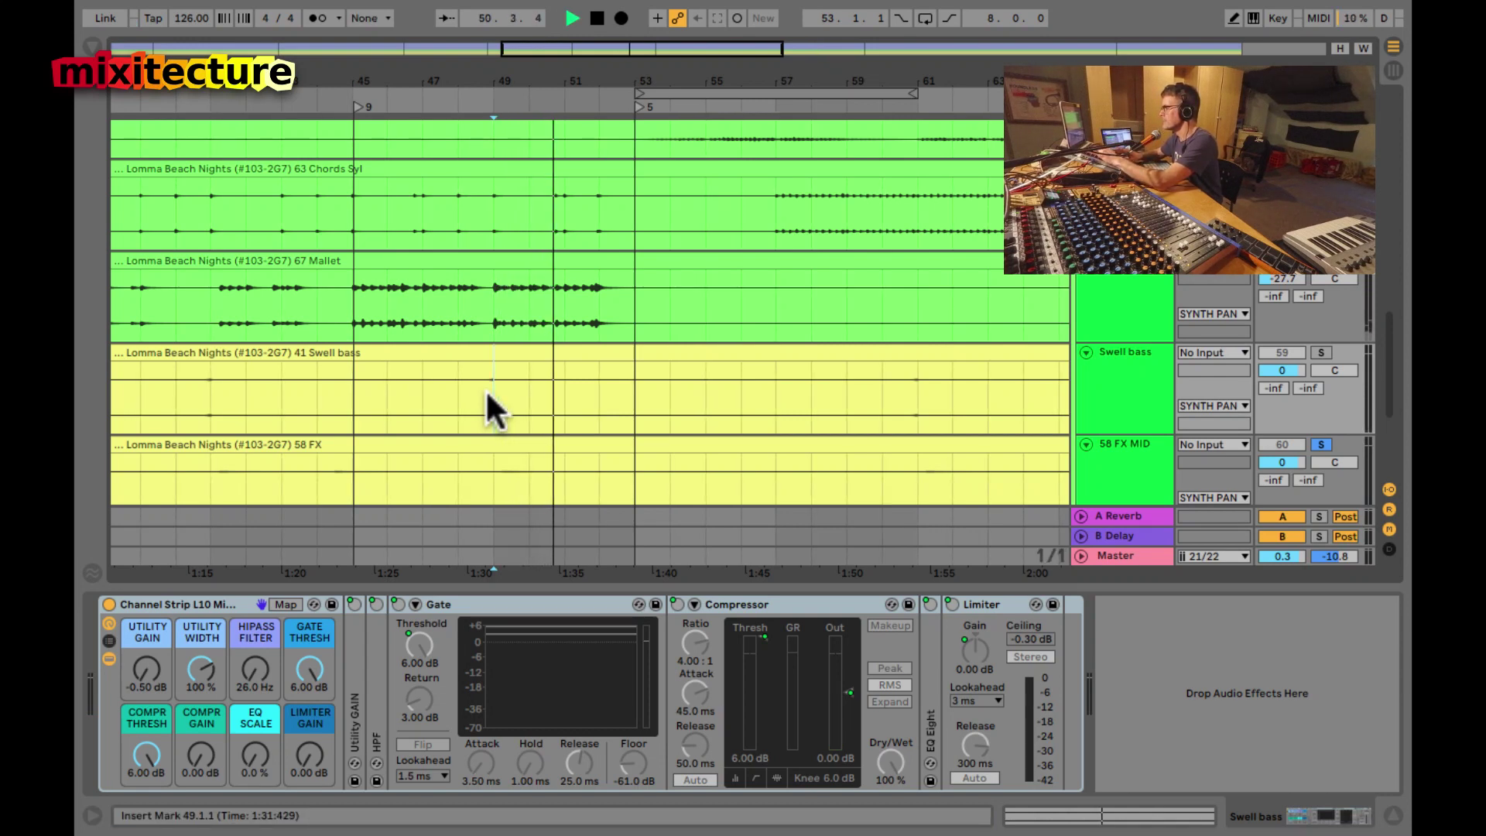
# - Replay the passage just before bar 49 several times, checking the Swell bass and 58 FX clips
pyautogui.click(473, 399)
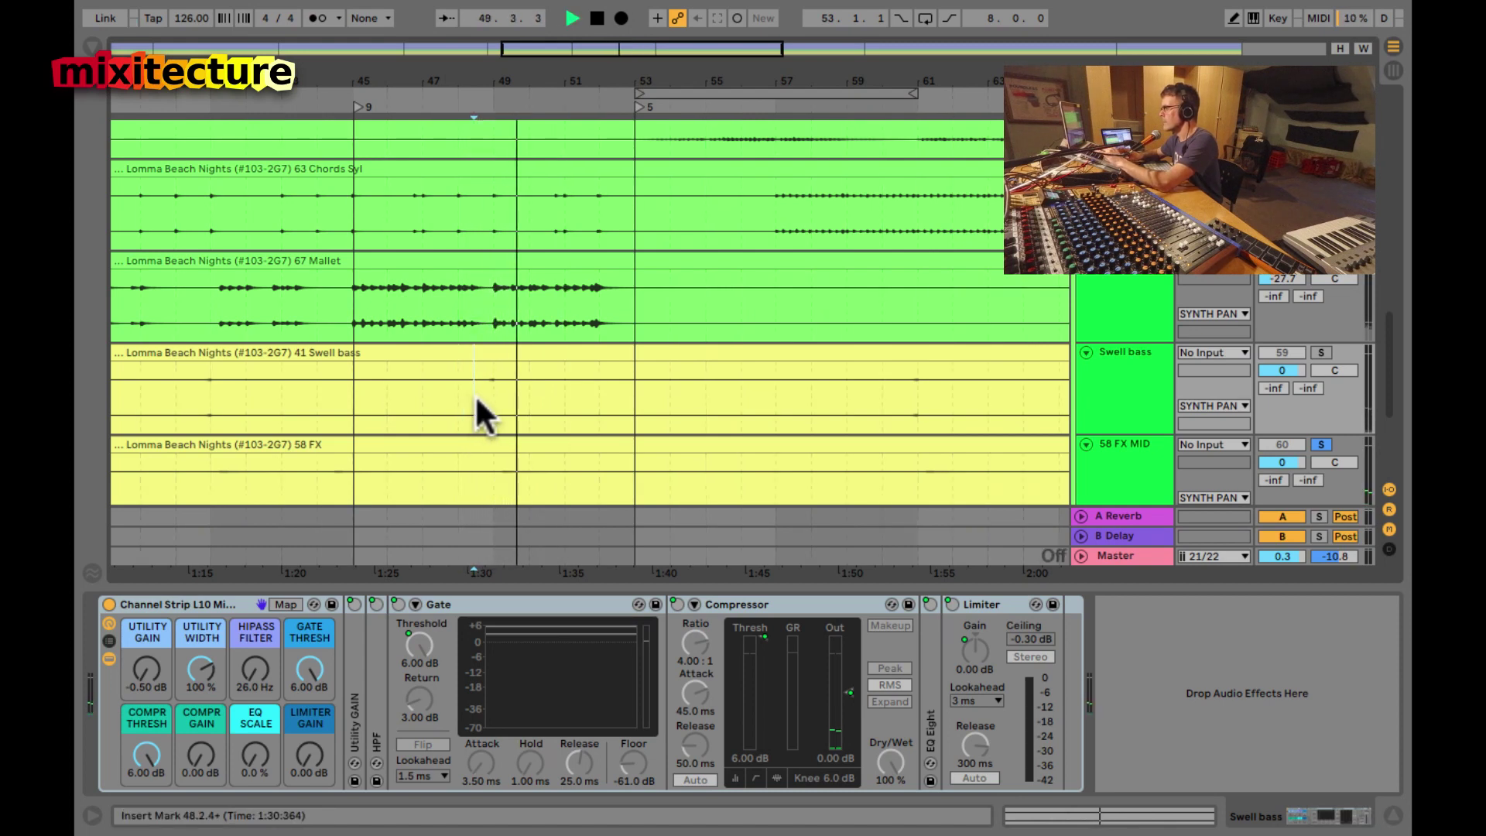
pyautogui.click(474, 399)
pyautogui.scroll(2, 476, 398)
pyautogui.scroll(-4, 475, 399)
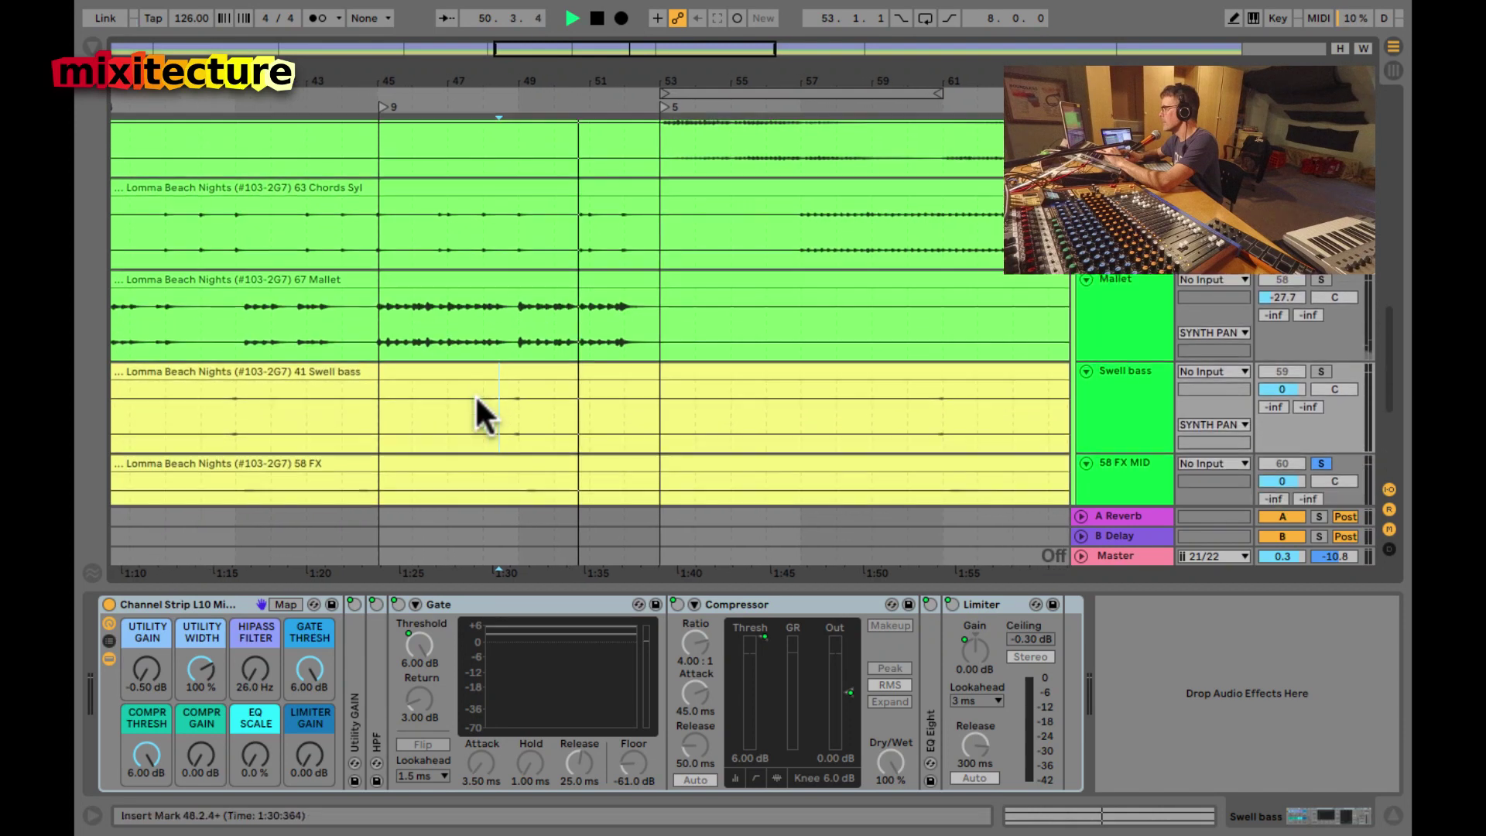
pyautogui.click(544, 405)
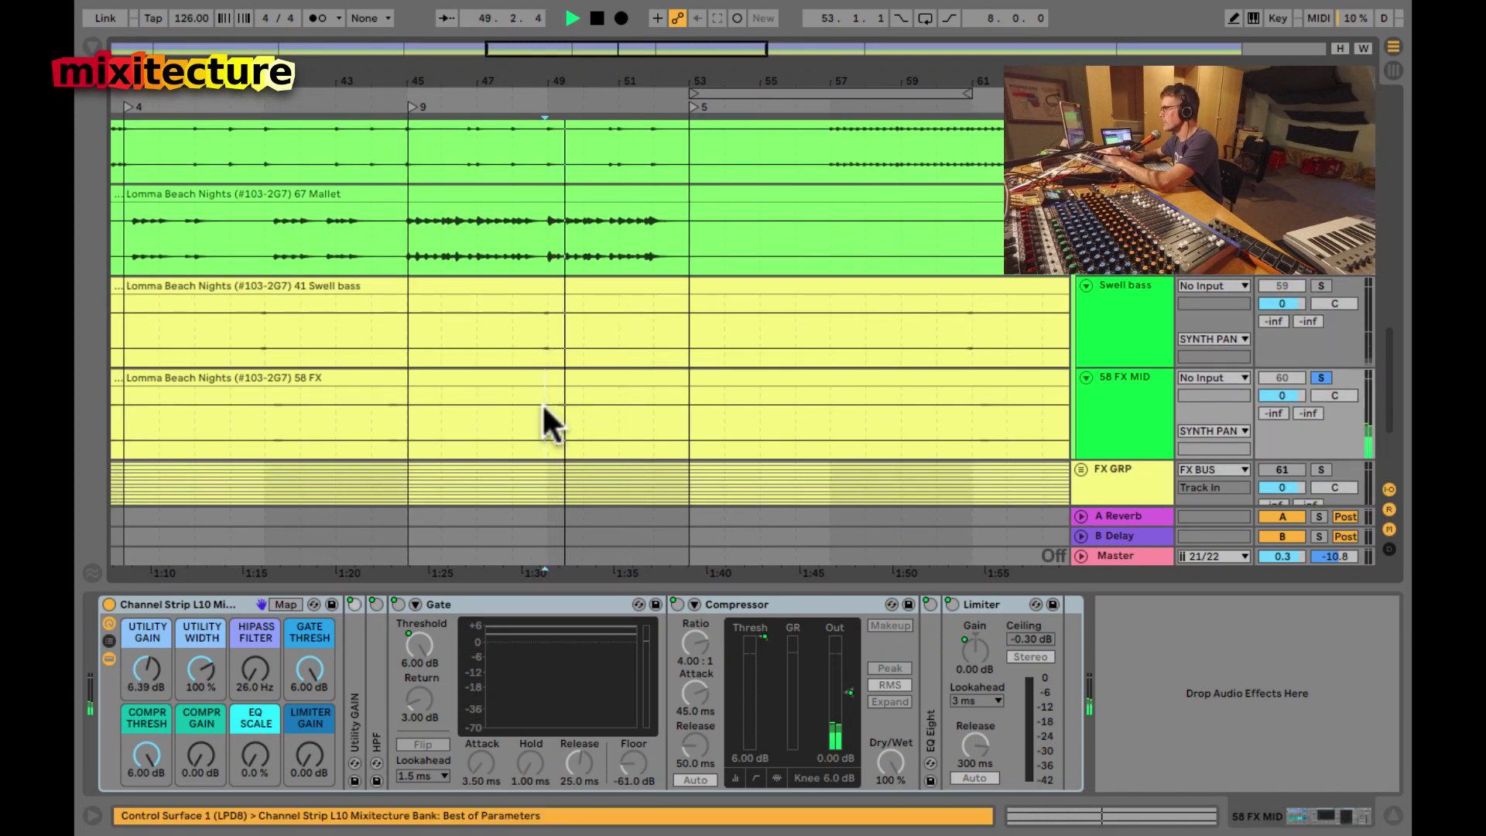
pyautogui.click(530, 345)
# - Solo the Swell bass track alongside 58 FX MID and go back to the arrangement
pyautogui.press('Tab')
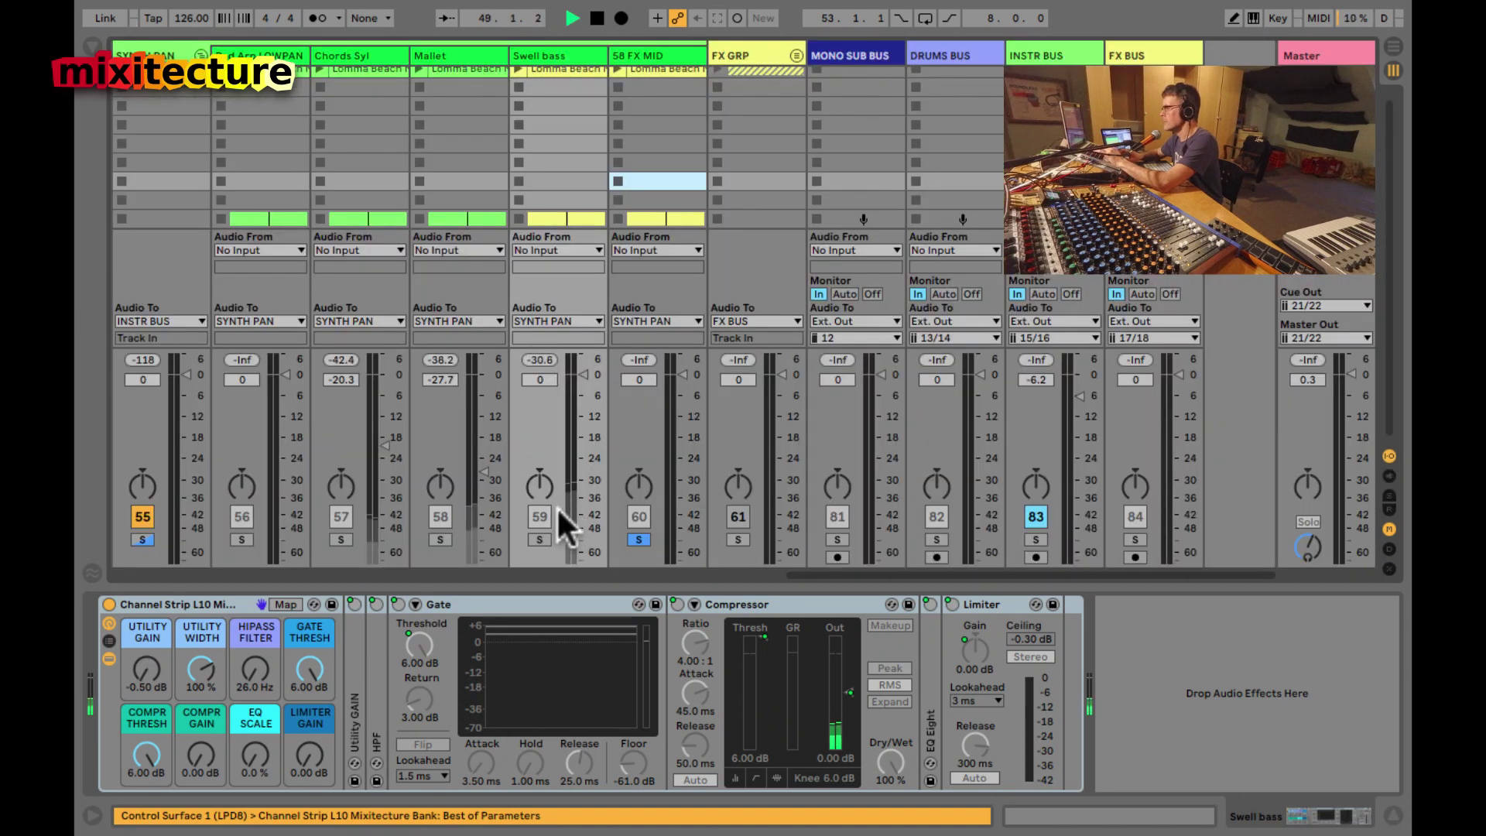
pyautogui.click(540, 539)
pyautogui.press('Tab')
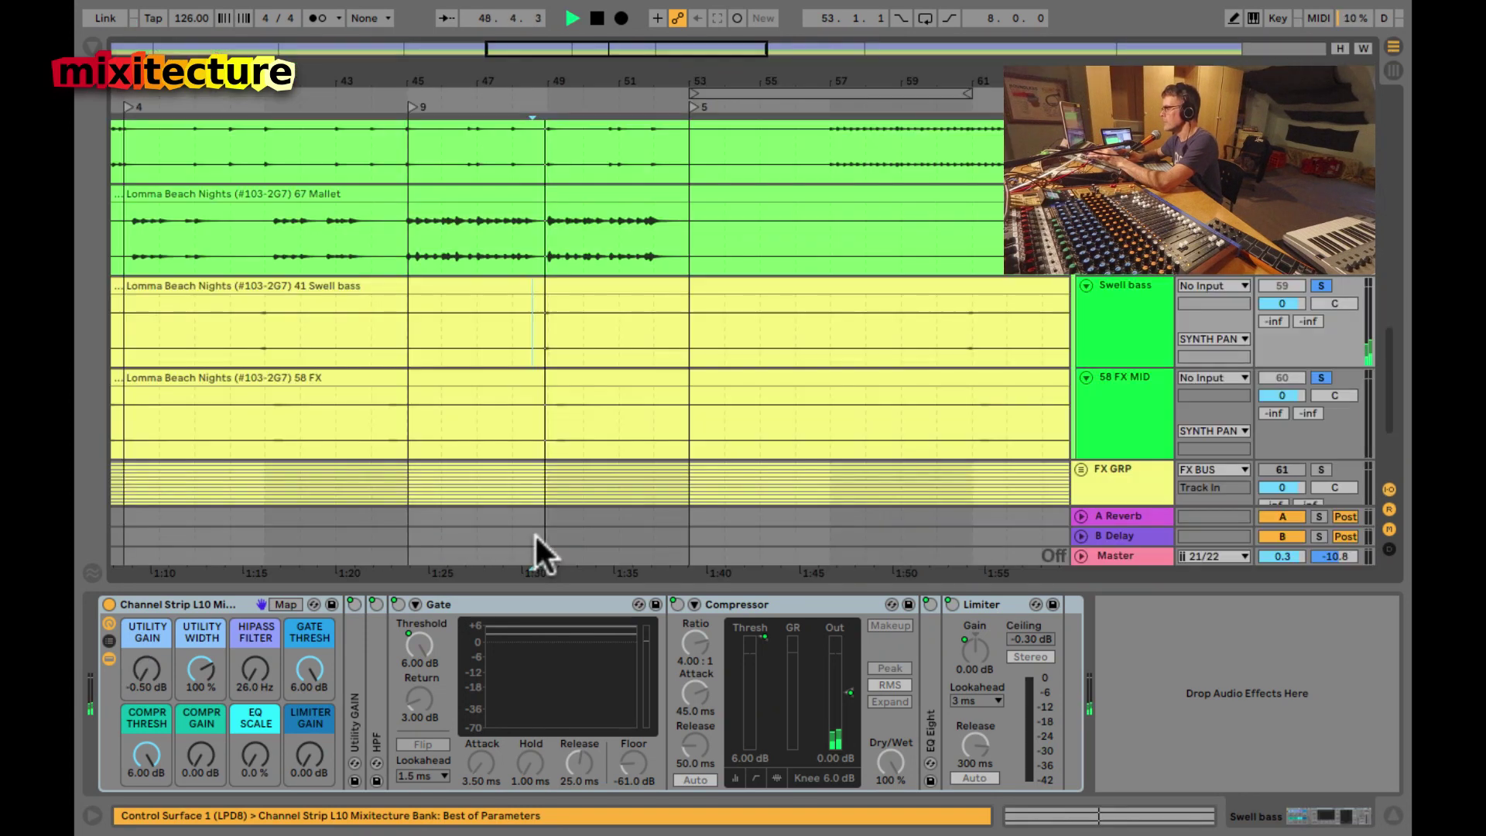
# - Loop the Swell bass and 58 FX passage around bar 49, shortened to about a bar and a half from 48.4
pyautogui.moveTo(513, 348); pyautogui.dragTo(637, 419)
pyautogui.hotkey('ctrl', 'l')
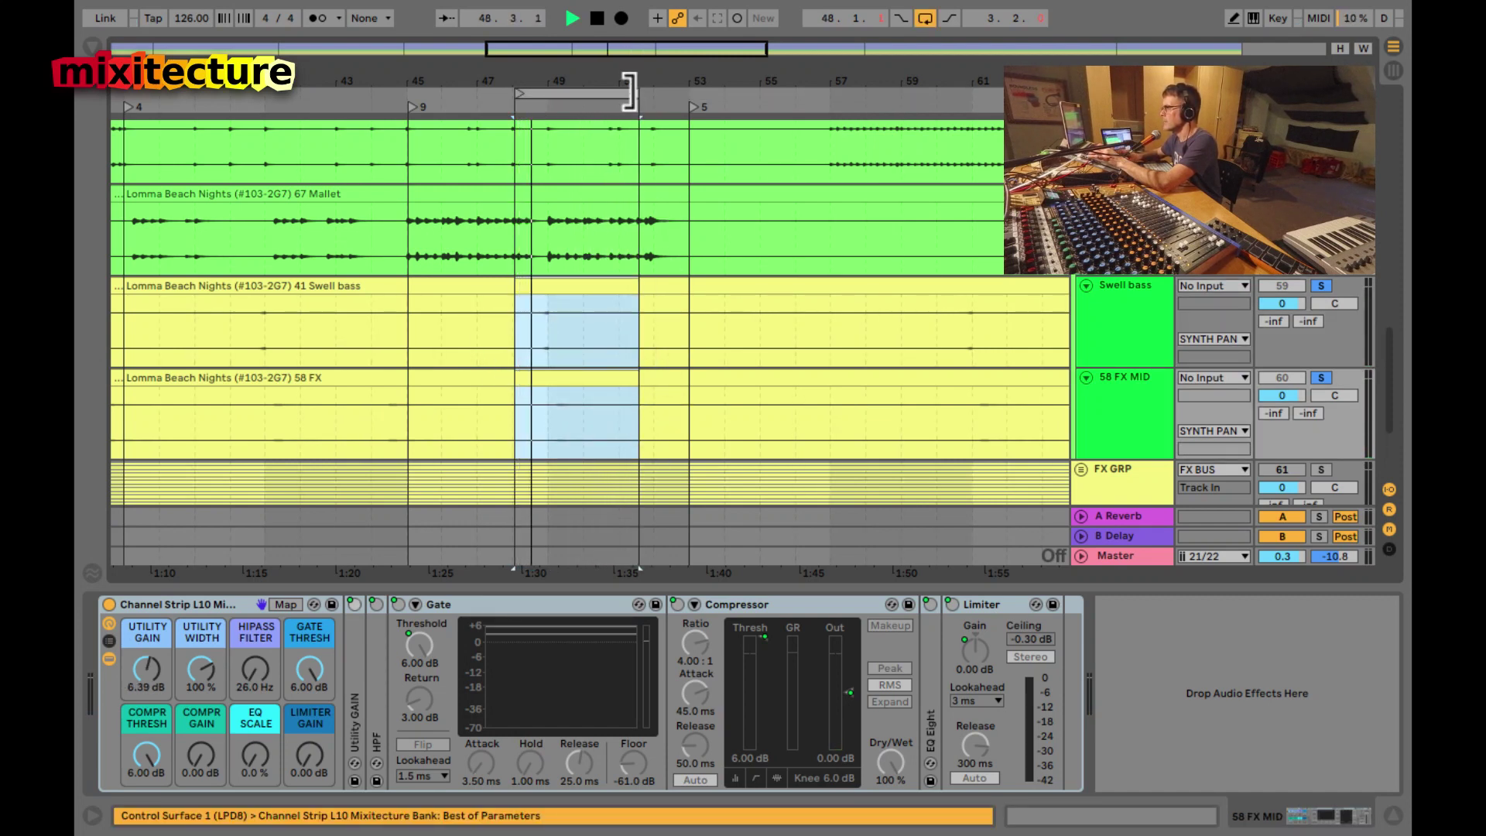
pyautogui.moveTo(636, 94); pyautogui.dragTo(538, 105)
# - In the session mixer, examine the INSTR BUS master spectrum while the loop plays
pyautogui.press('Tab')
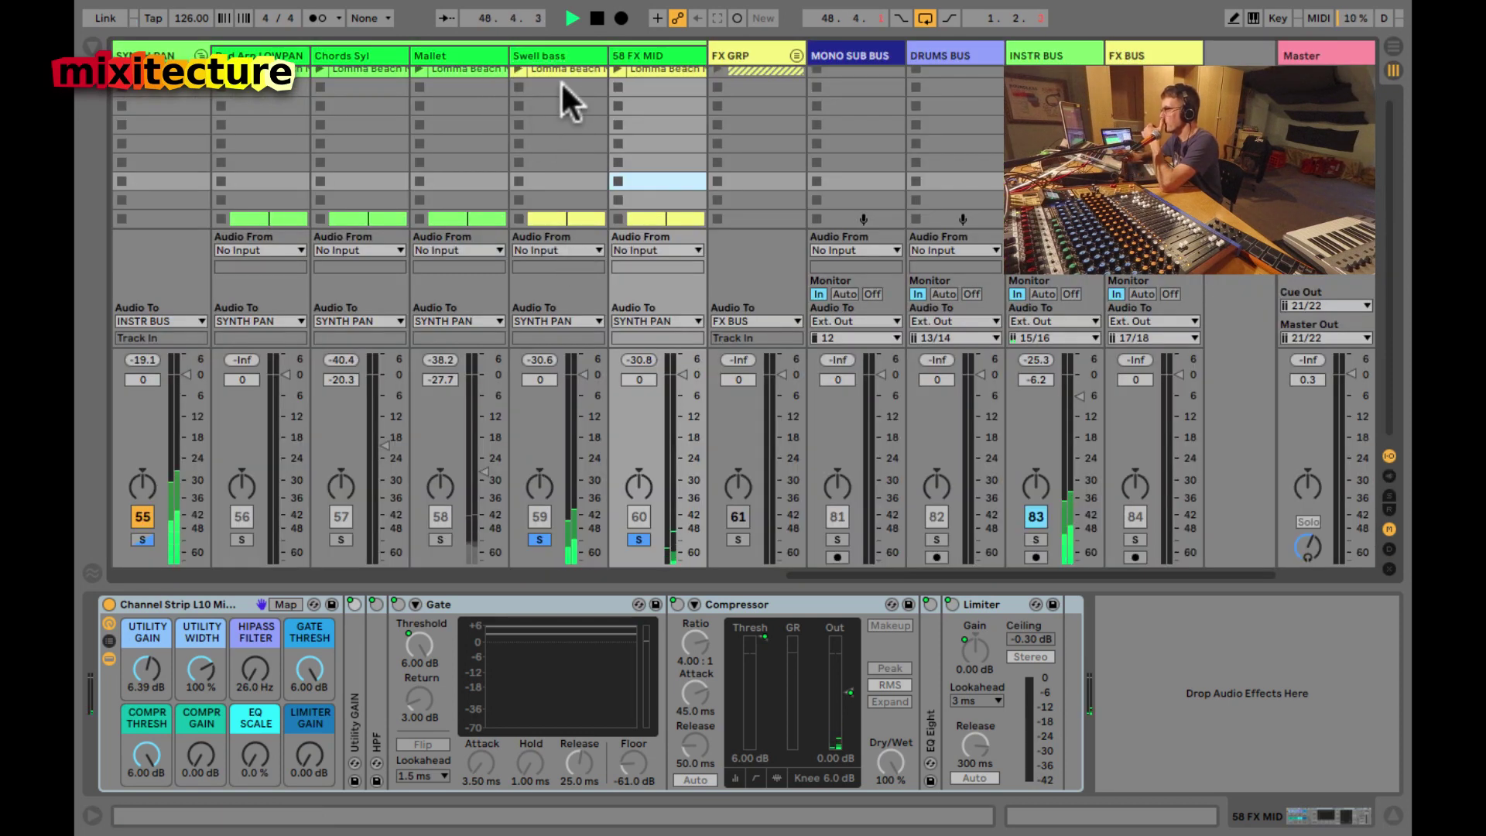
pyautogui.press('Left')
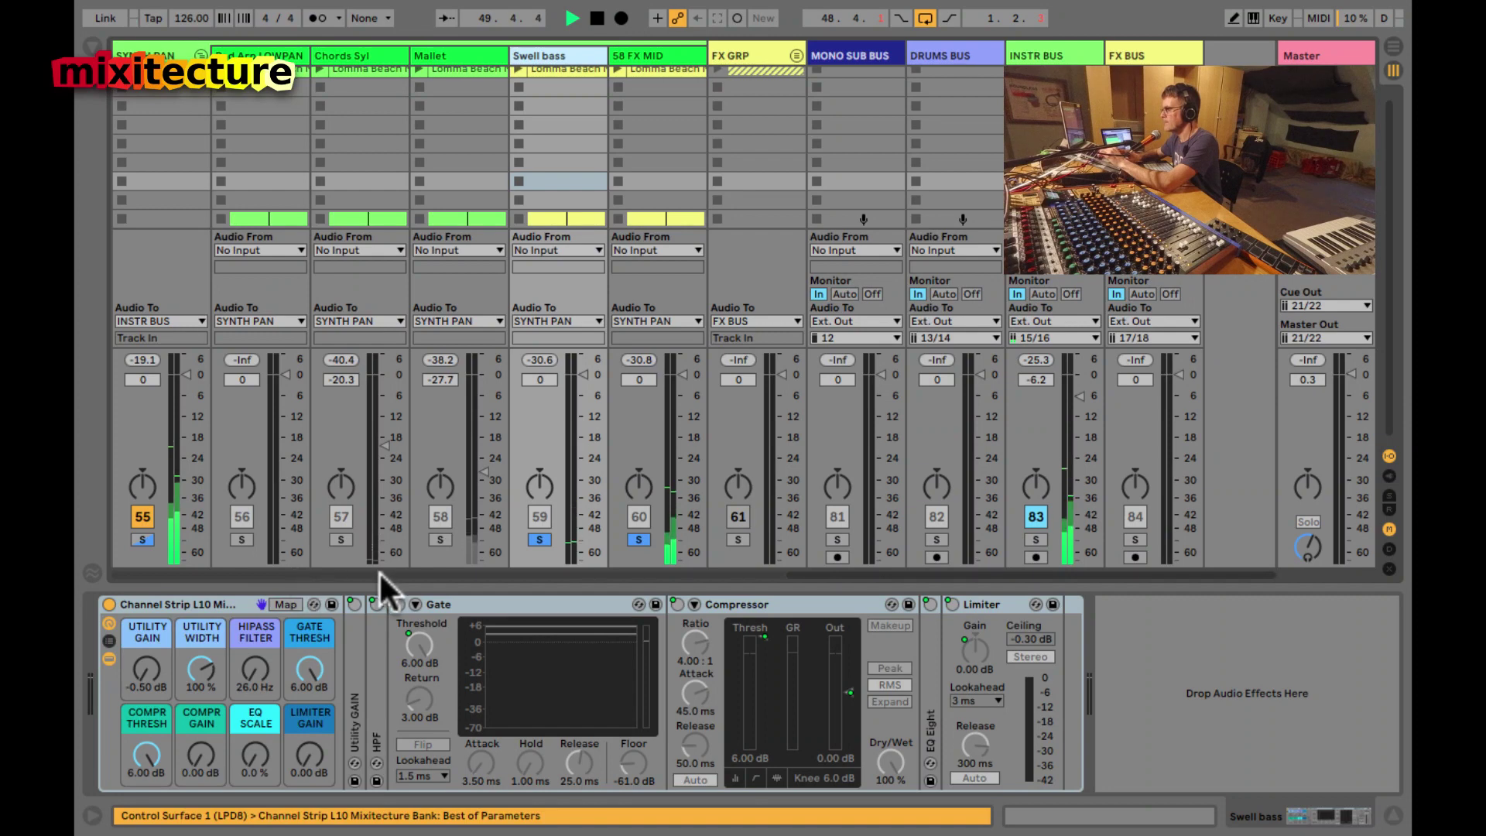
pyautogui.click(1035, 56)
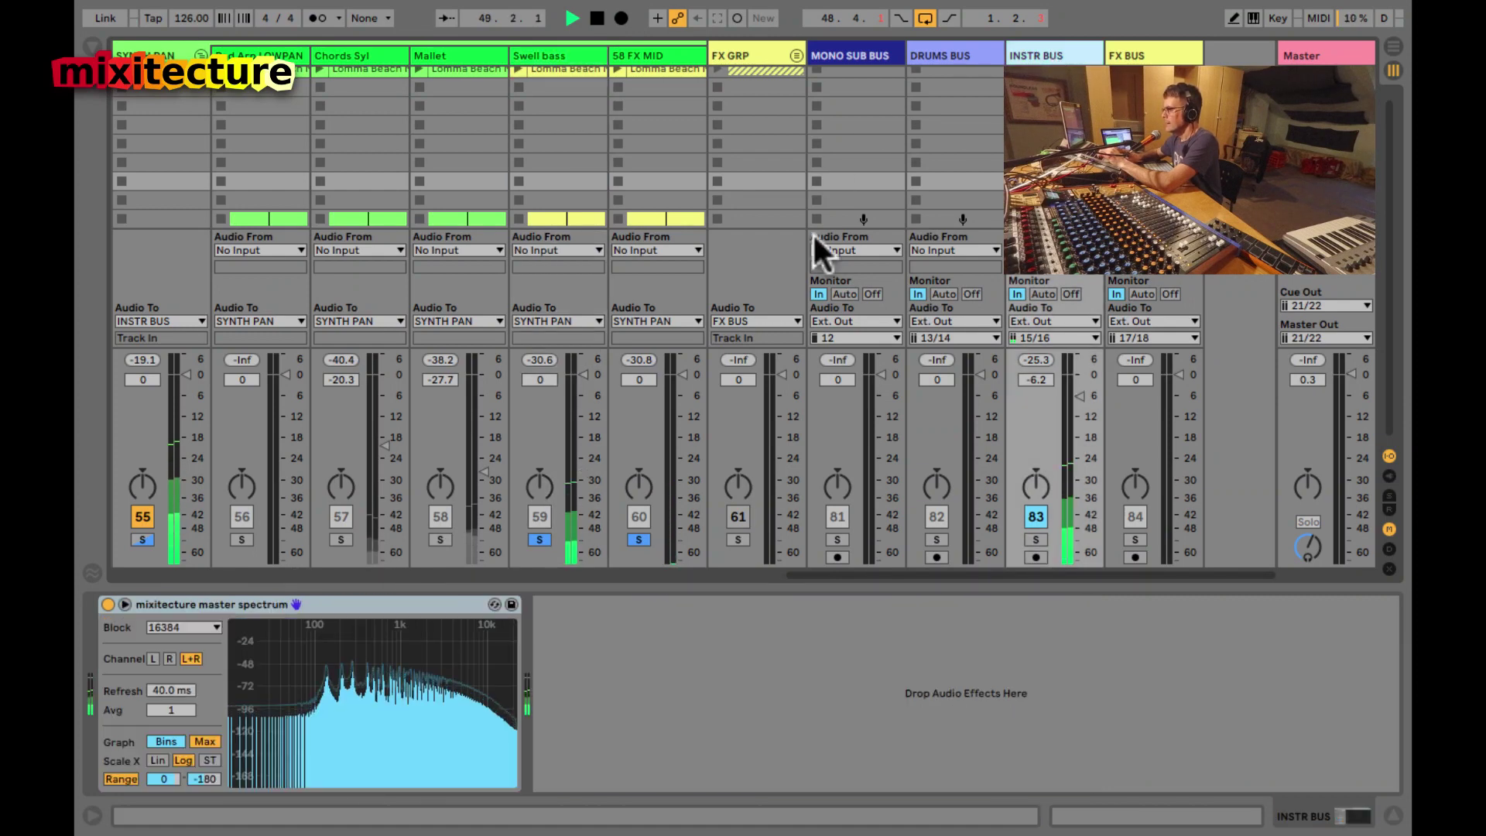
pyautogui.doubleClick(373, 690)
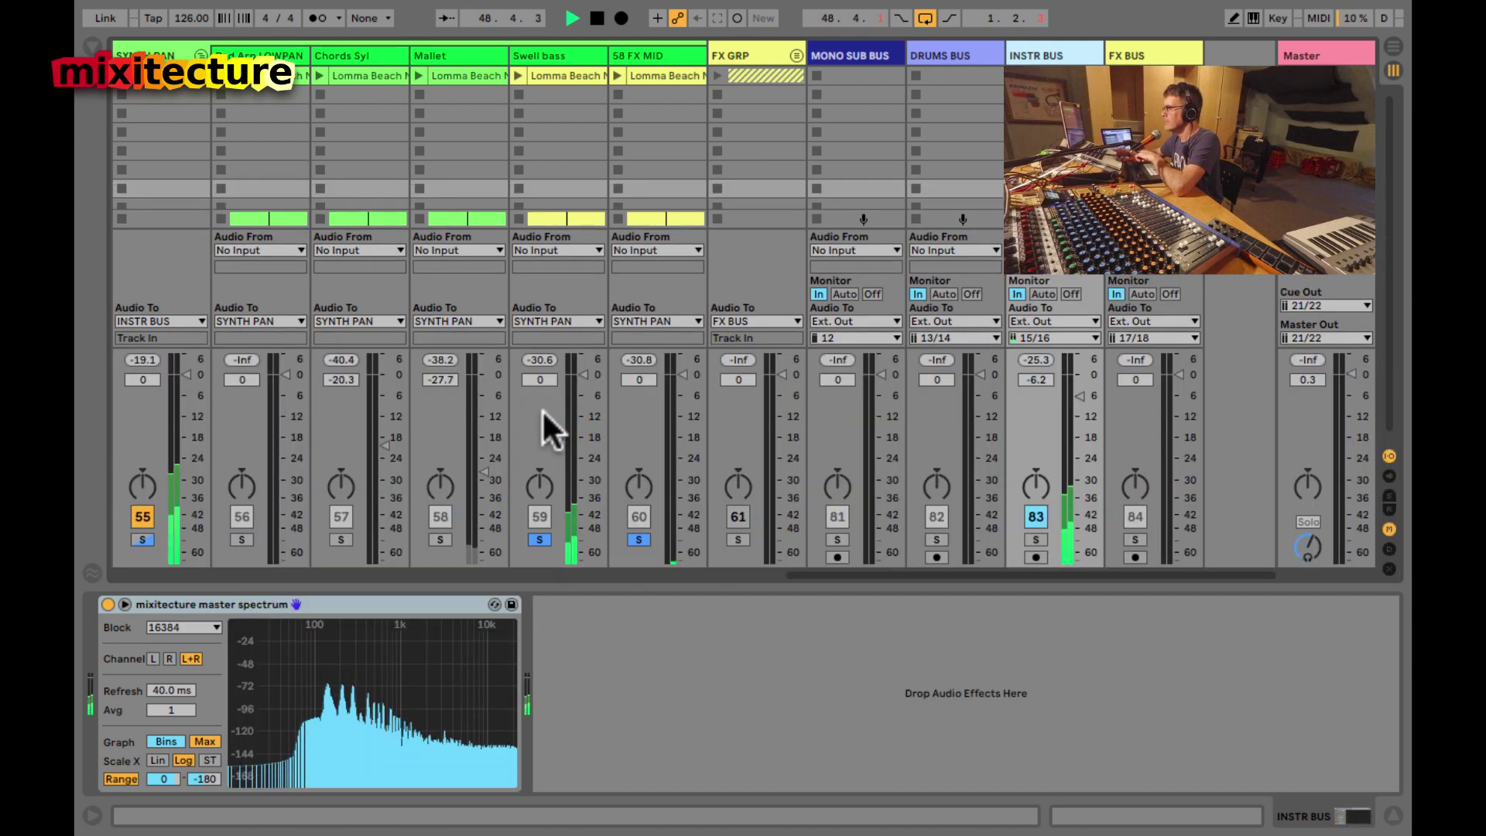
pyautogui.doubleClick(543, 410)
# - On the Swell bass channel strip, set the hipass filter to 120 Hz and the utility gain to 12.0 dB
pyautogui.click(545, 55)
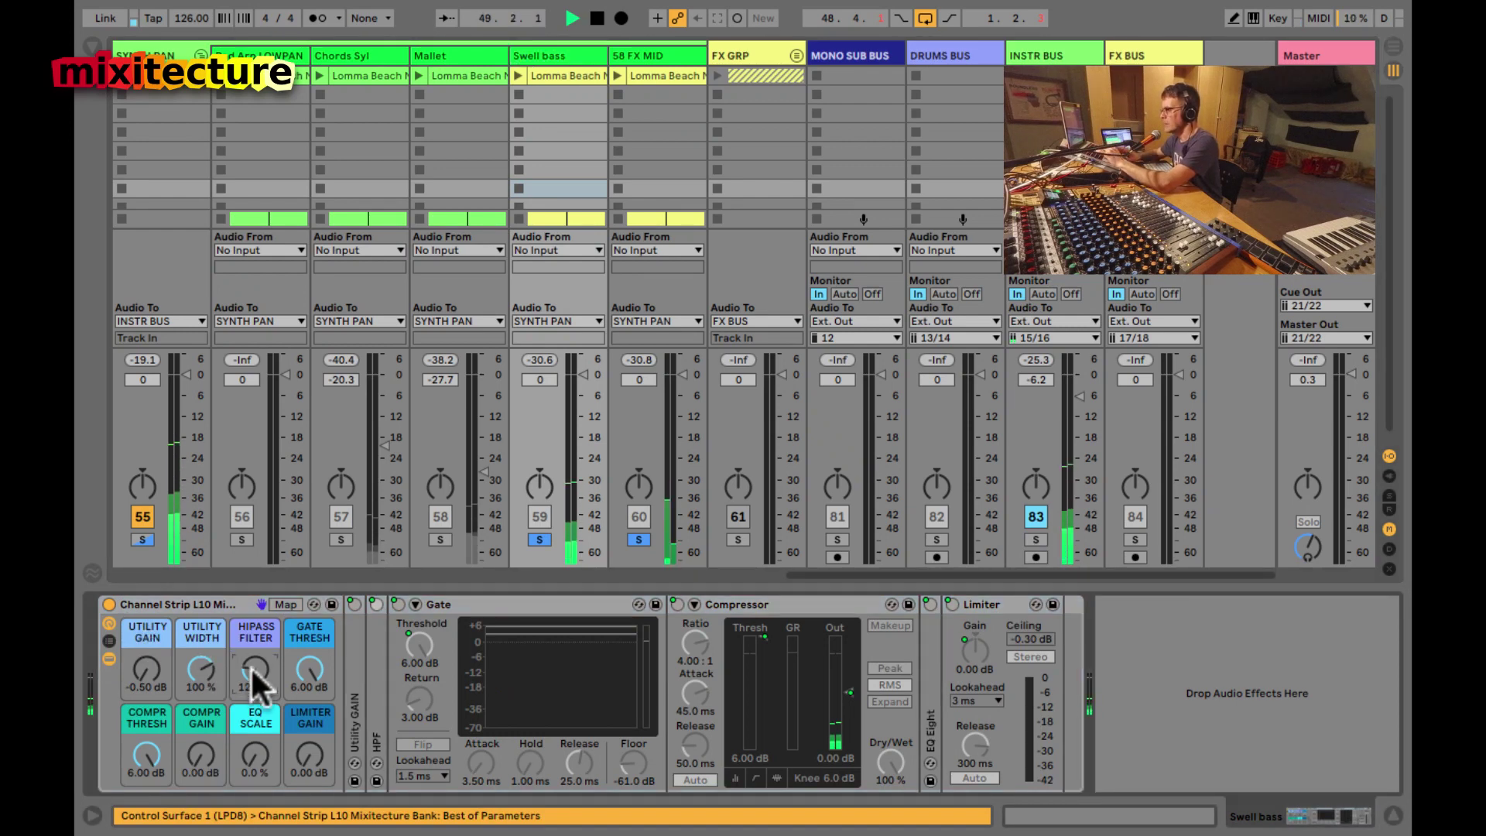
pyautogui.moveTo(143, 679); pyautogui.dragTo(139, 668)
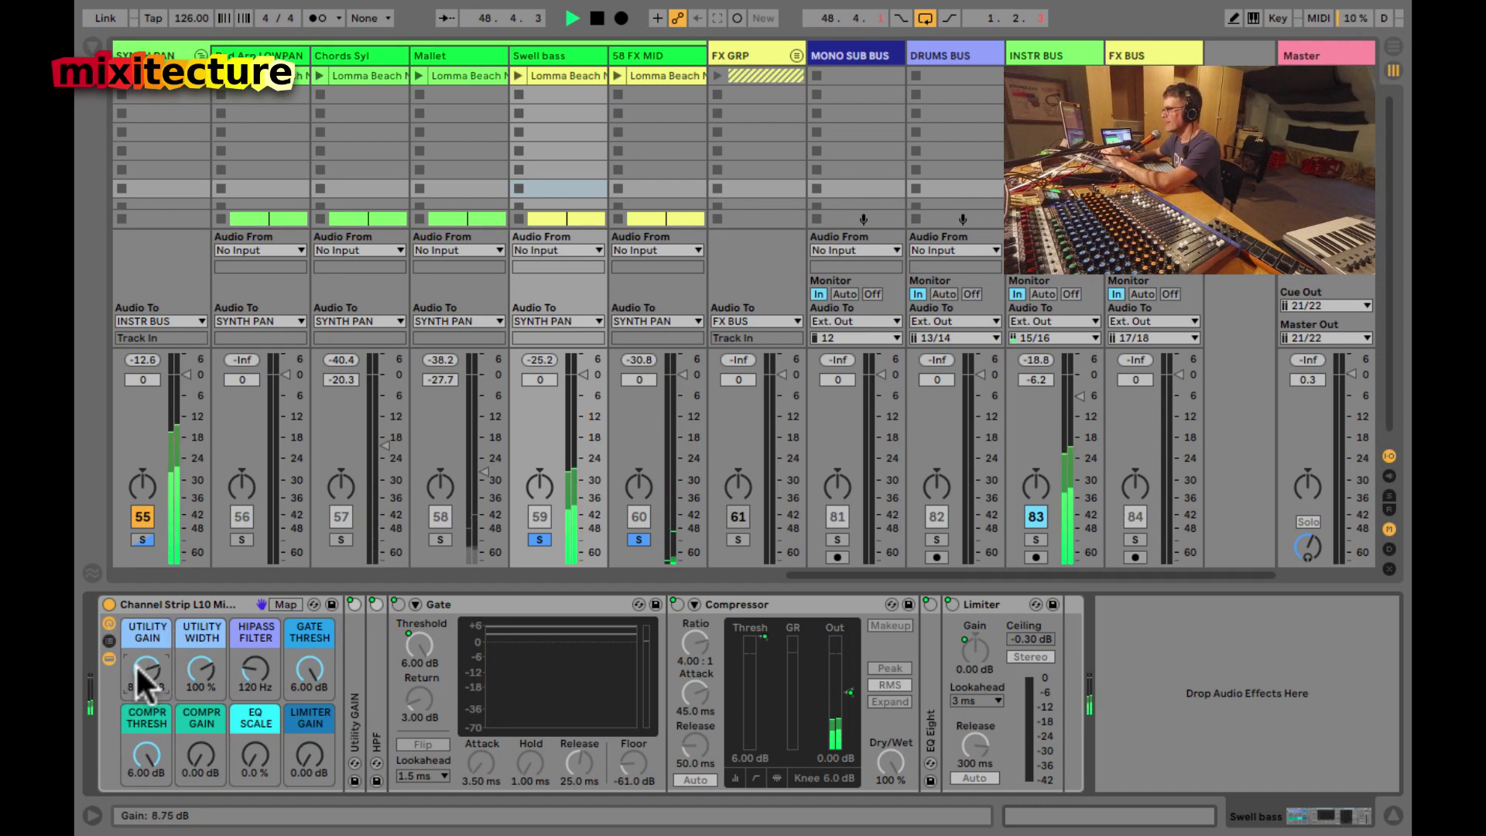
pyautogui.moveTo(143, 677); pyautogui.dragTo(142, 662)
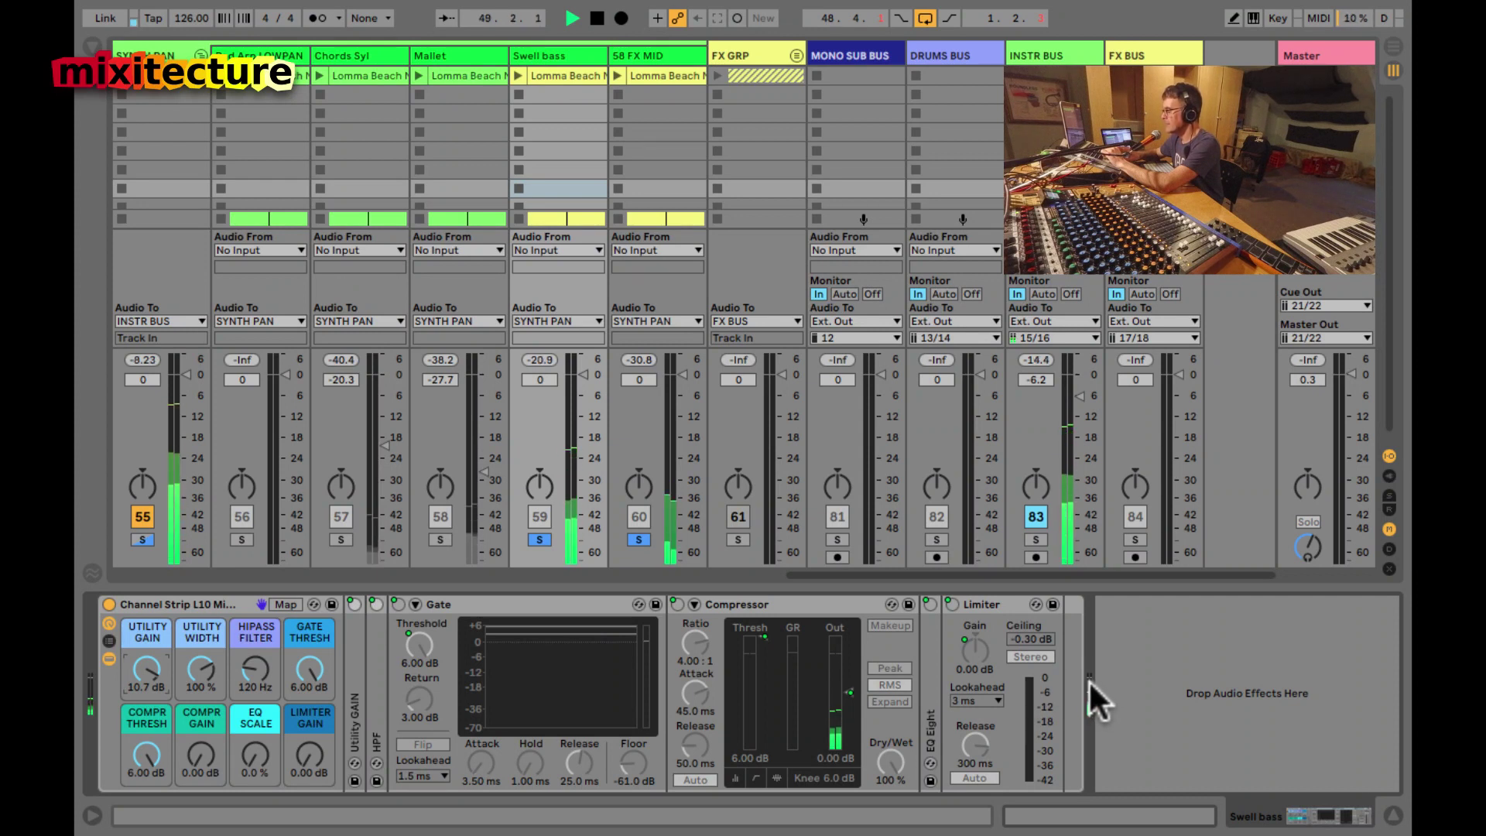
pyautogui.moveTo(149, 666); pyautogui.dragTo(172, 639)
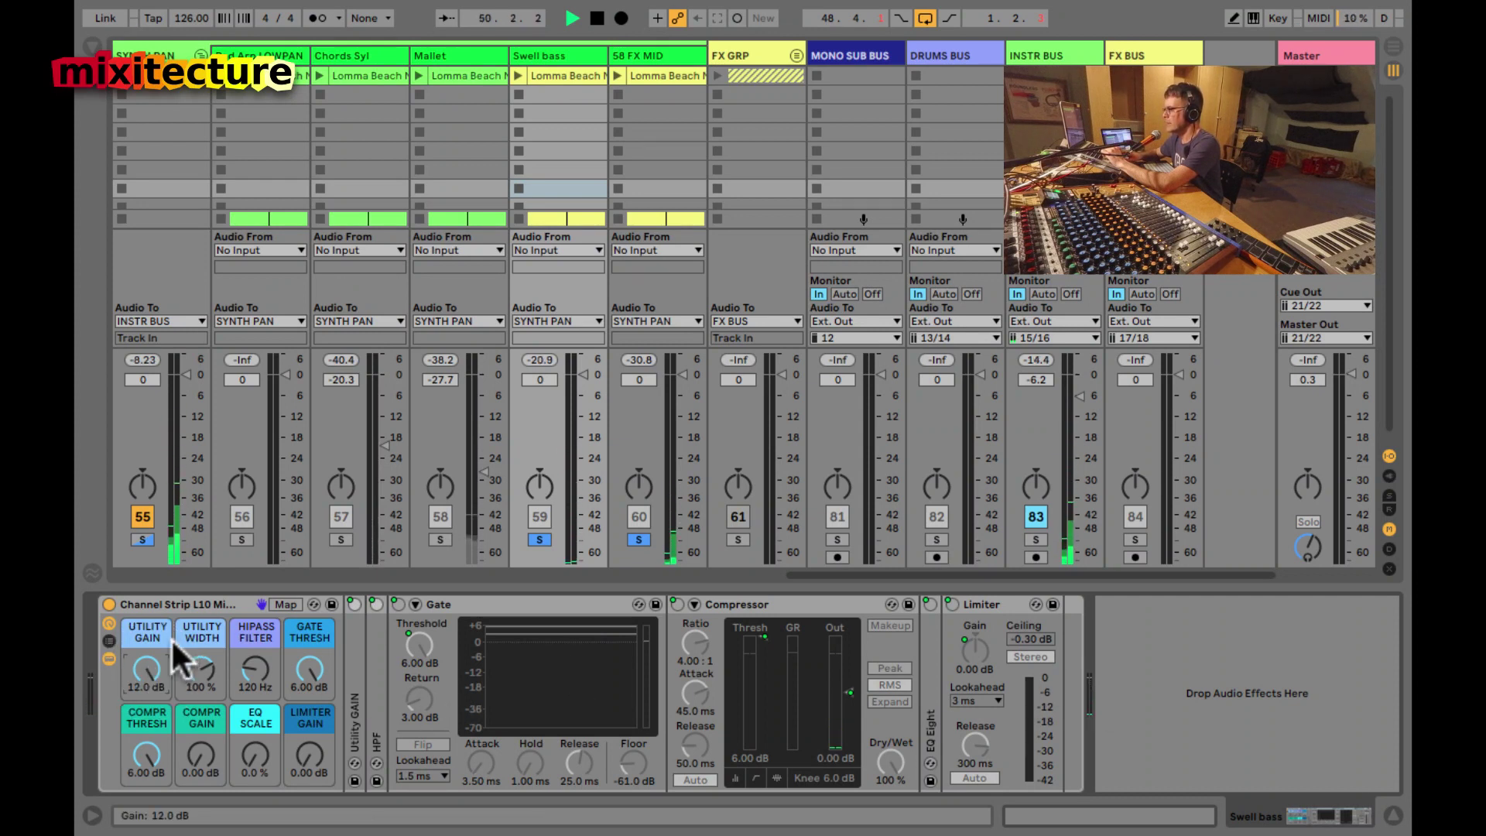
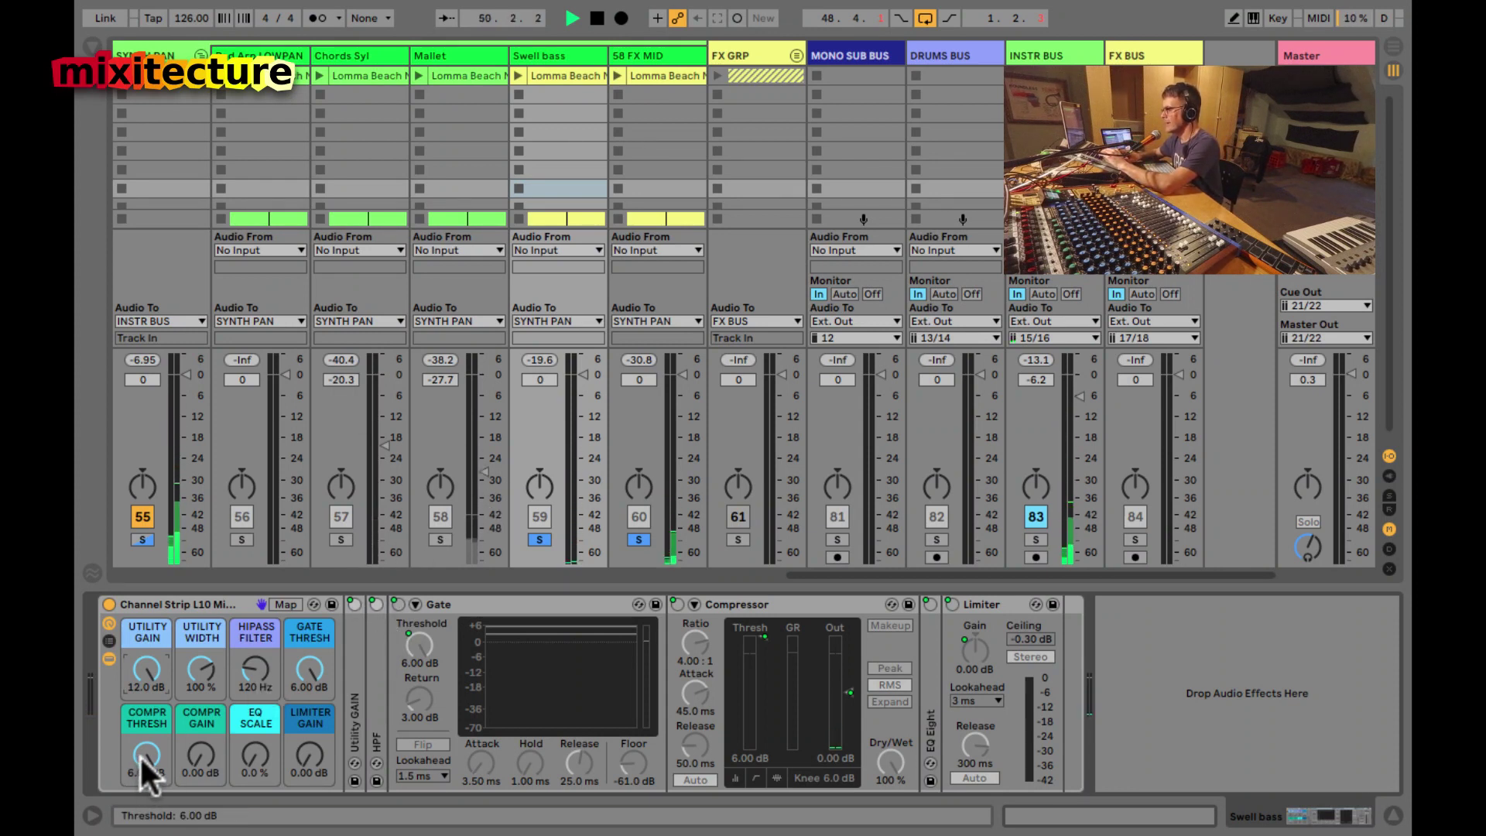
# - Set the Swell bass compressor threshold to -27.1 dB, compressor gain to 13.0 dB and limiter gain to 3.00 dB
pyautogui.moveTo(147, 774)
pyautogui.mouseDown()
pyautogui.moveTo(146, 680)
pyautogui.moveTo(146, 755)
pyautogui.mouseUp()
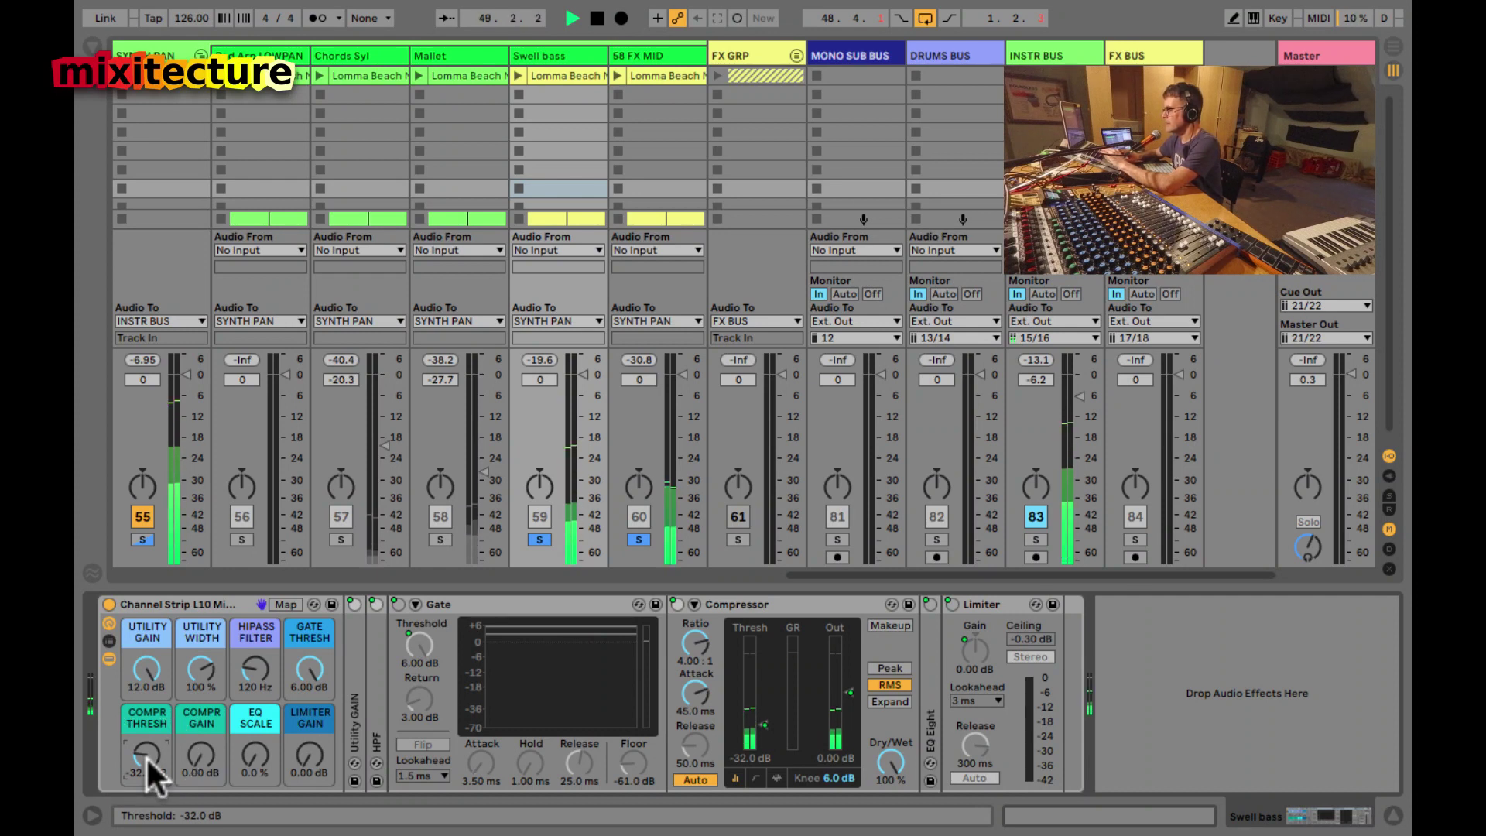
pyautogui.moveTo(198, 755)
pyautogui.mouseDown()
pyautogui.moveTo(140, 754)
pyautogui.moveTo(193, 758)
pyautogui.mouseUp()
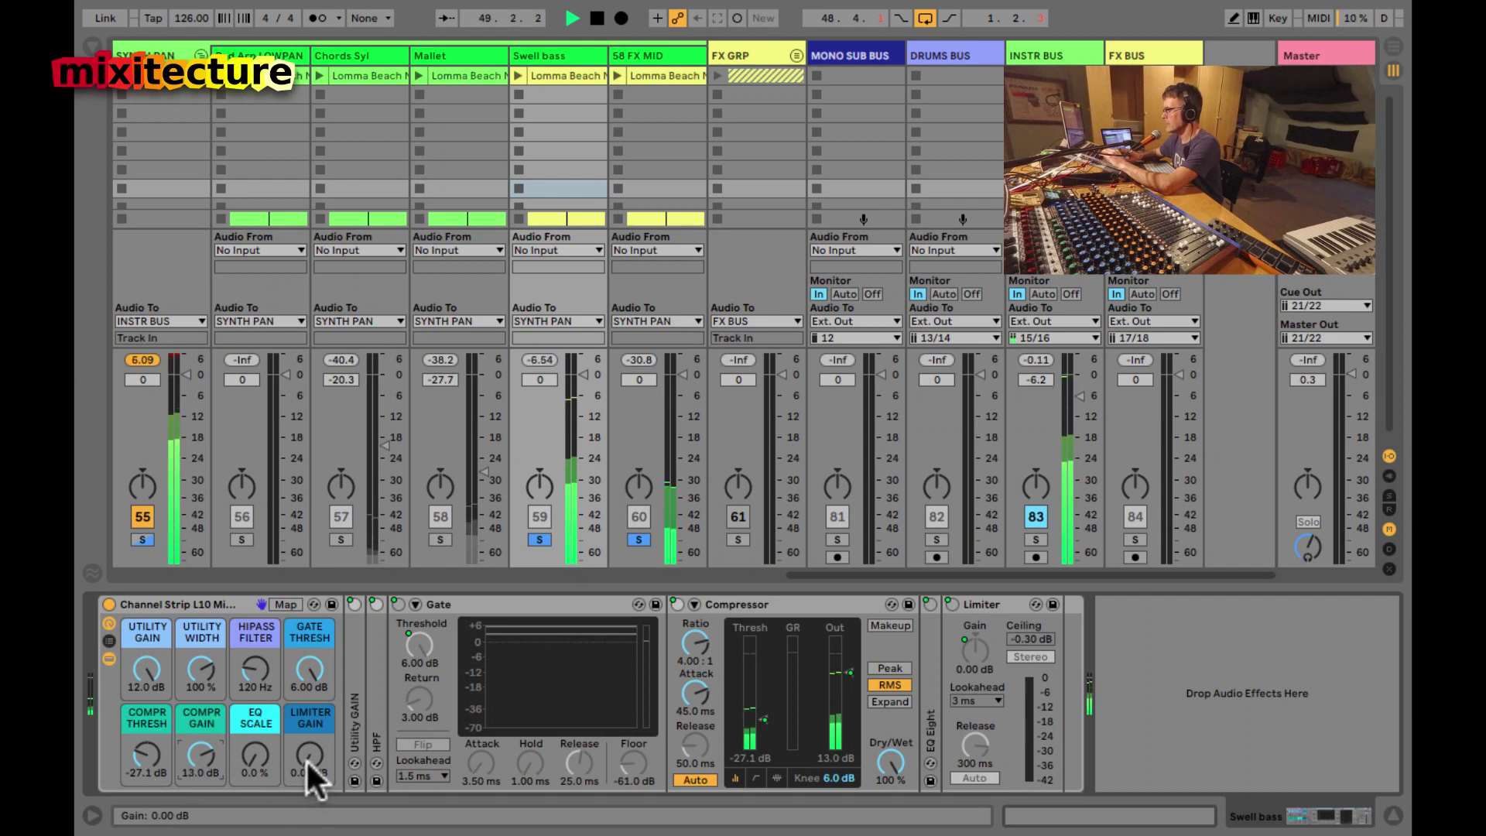
pyautogui.moveTo(305, 758); pyautogui.dragTo(304, 755)
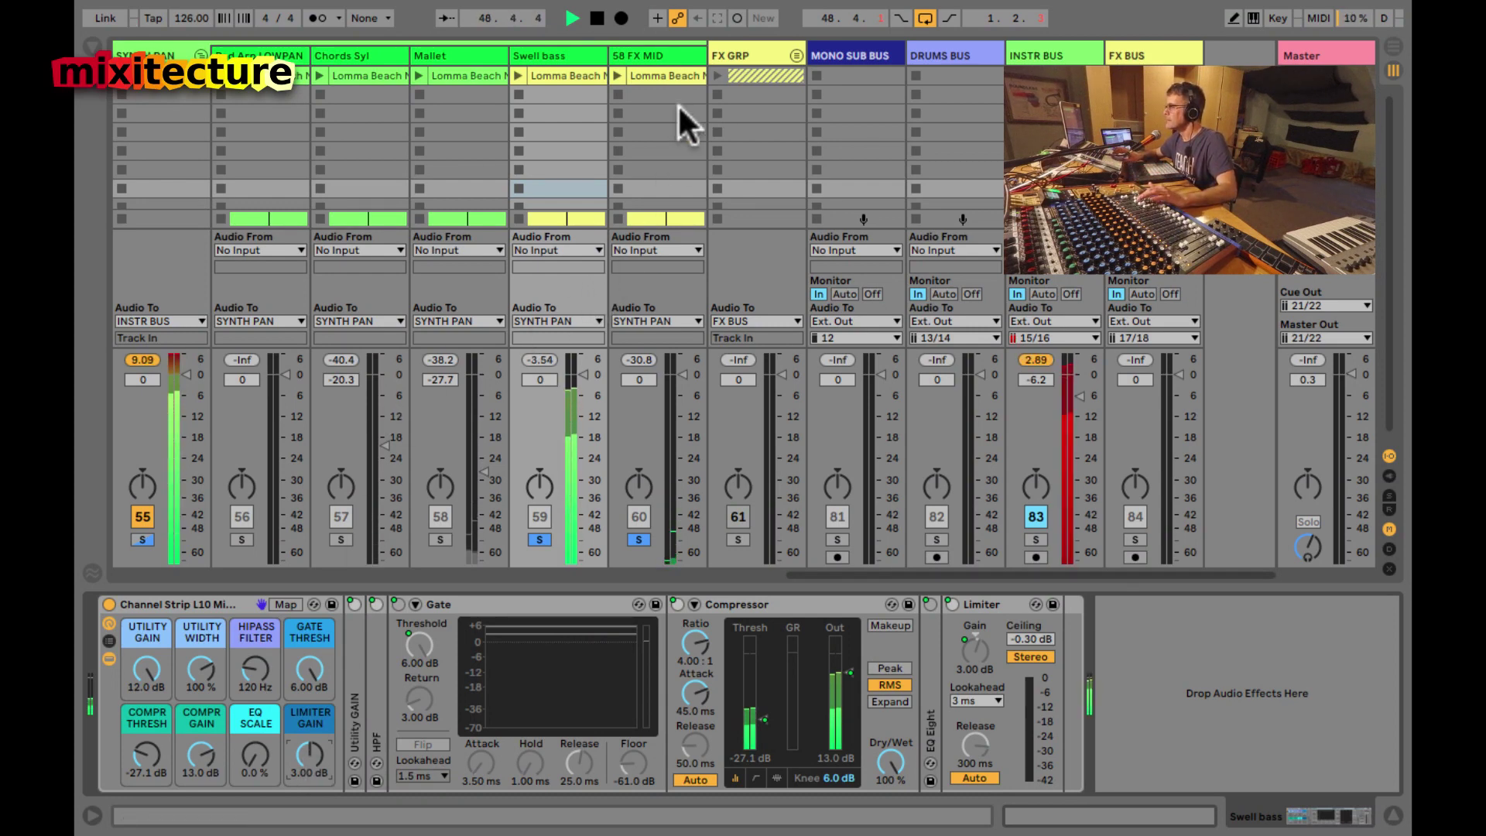
# - Unsolo Swell bass, and set the 58 FX MID channel strip's utility gain to 12.0 dB and hipass filter to 125 Hz
pyautogui.click(531, 537)
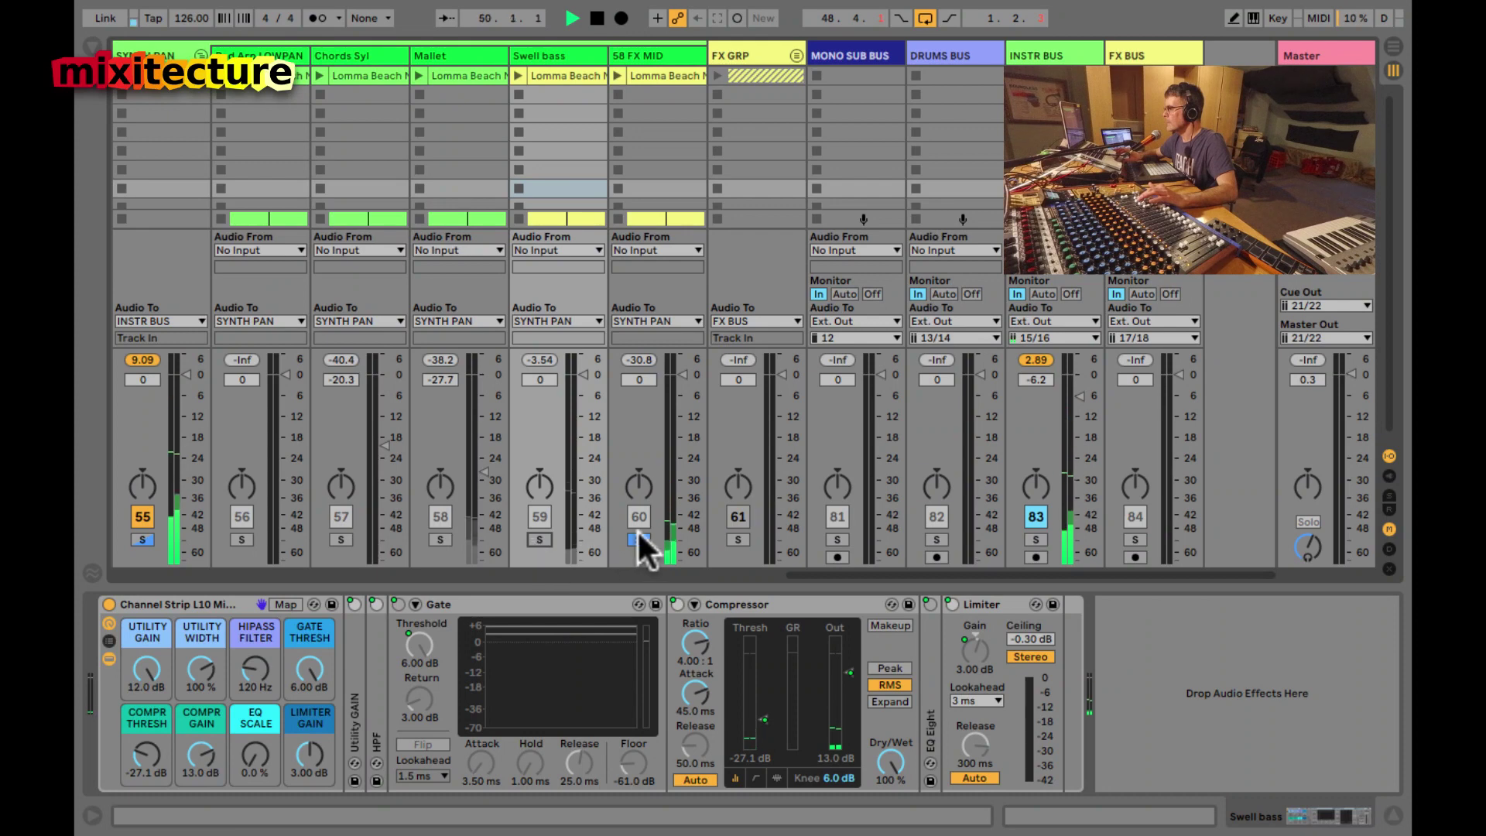
pyautogui.click(653, 150)
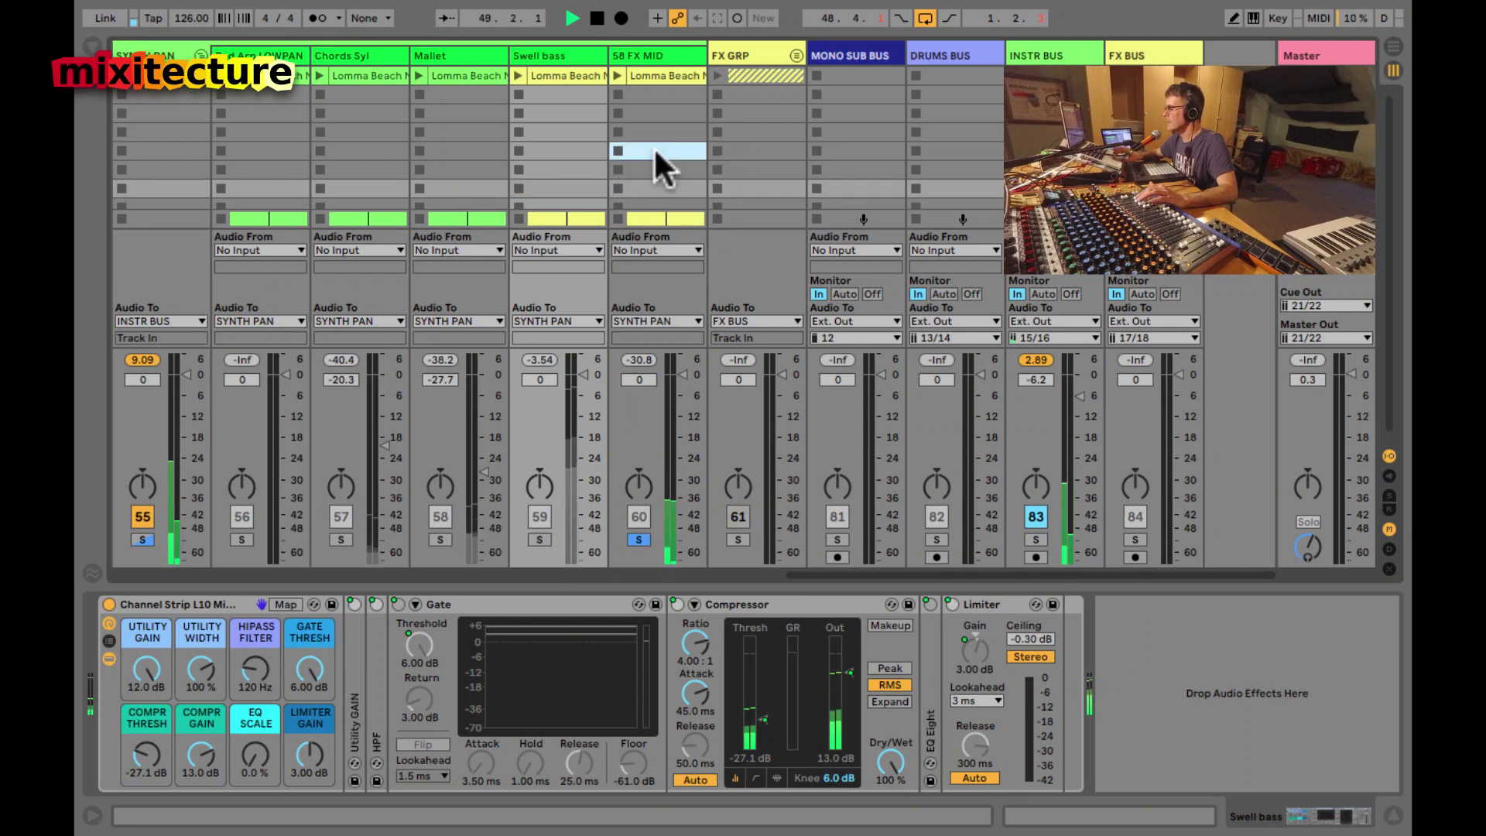
pyautogui.click(149, 671)
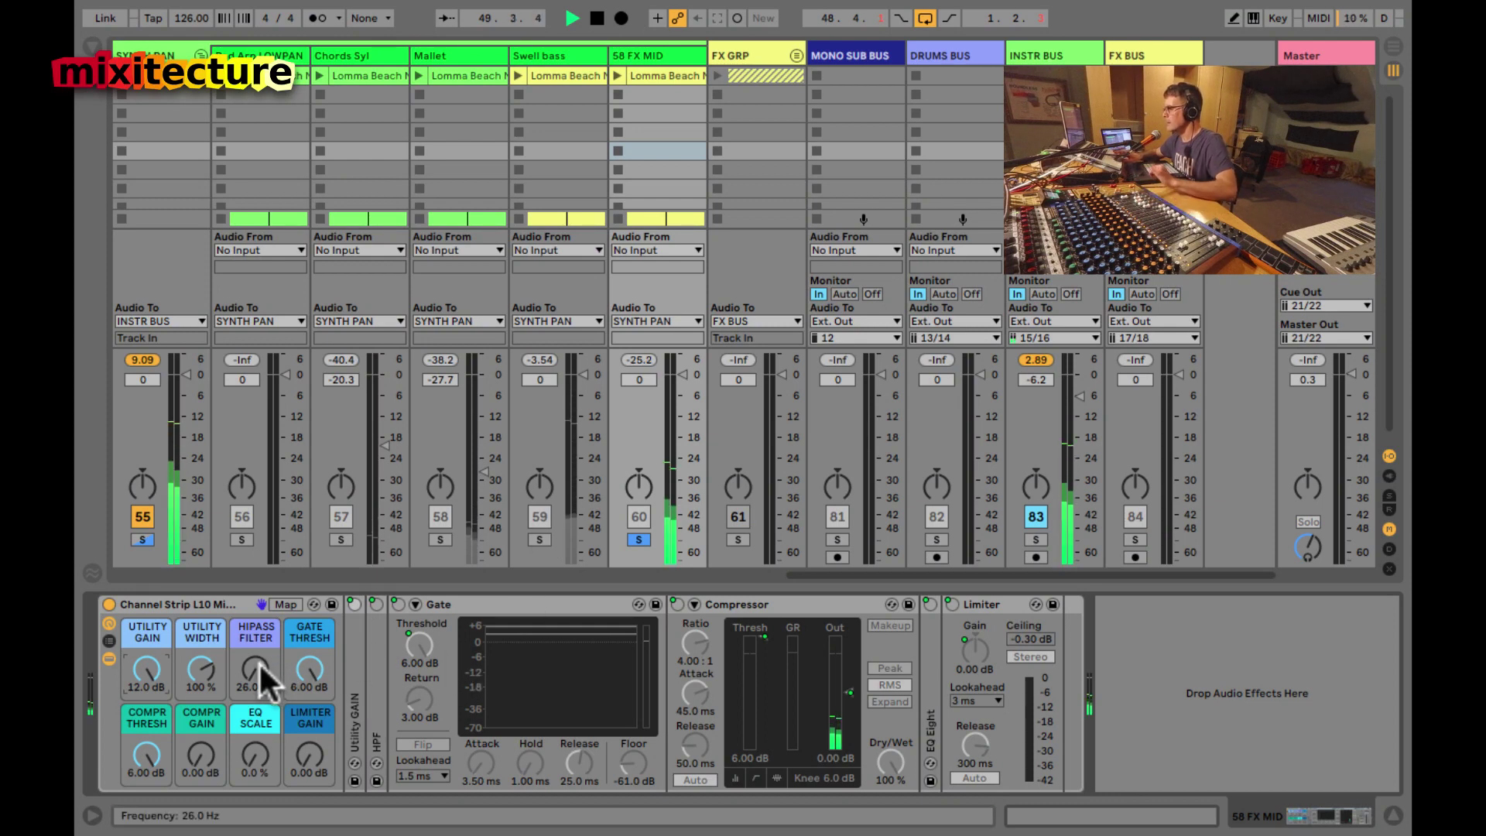
pyautogui.moveTo(257, 673); pyautogui.dragTo(256, 646)
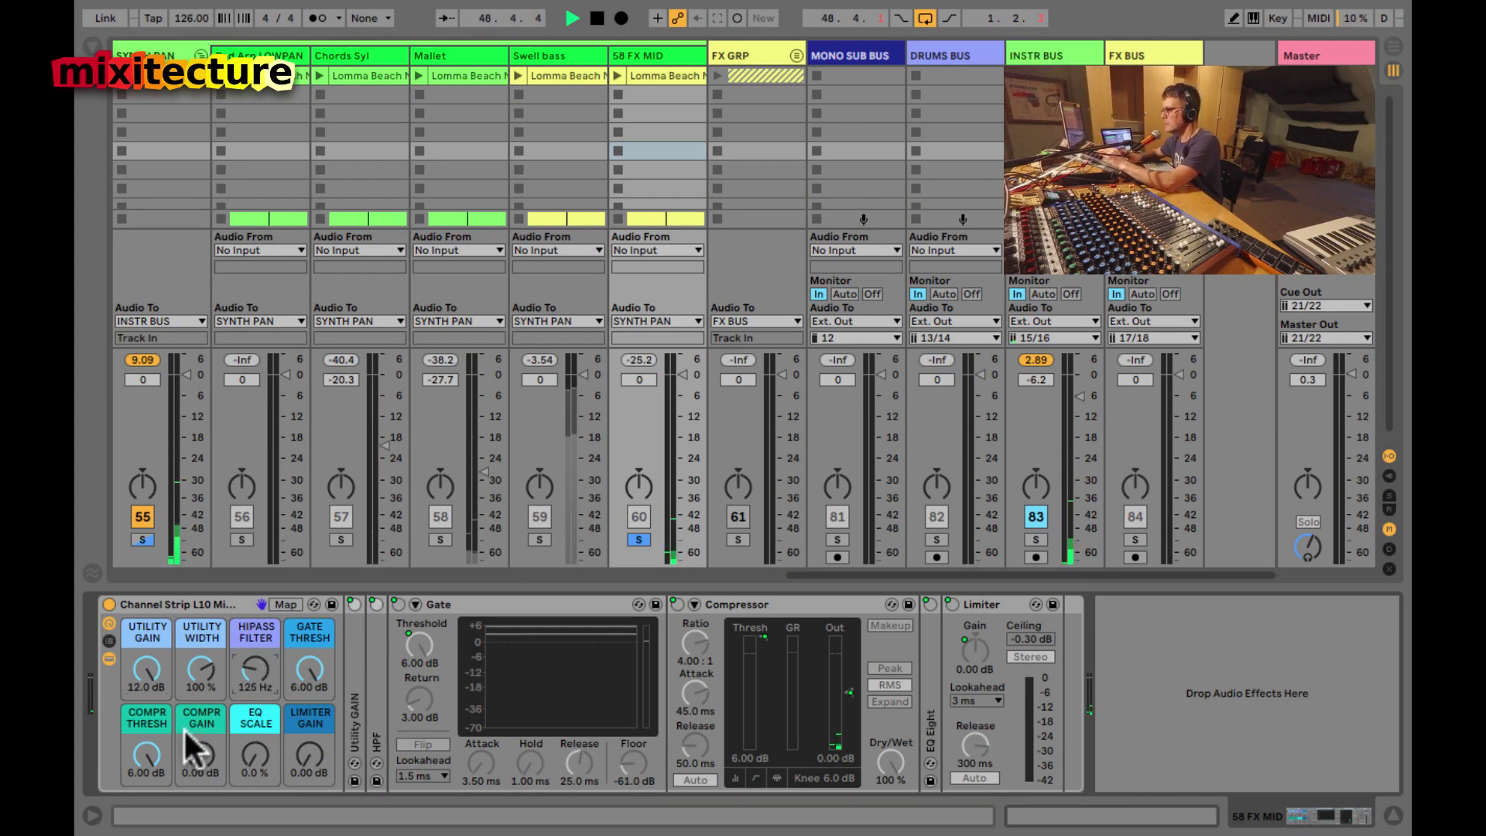
# - Set the 58 FX MID compressor threshold to -20.8 dB, compressor gain to 16.4 dB and limiter gain to 2.46 dB
pyautogui.moveTo(151, 755); pyautogui.dragTo(146, 755)
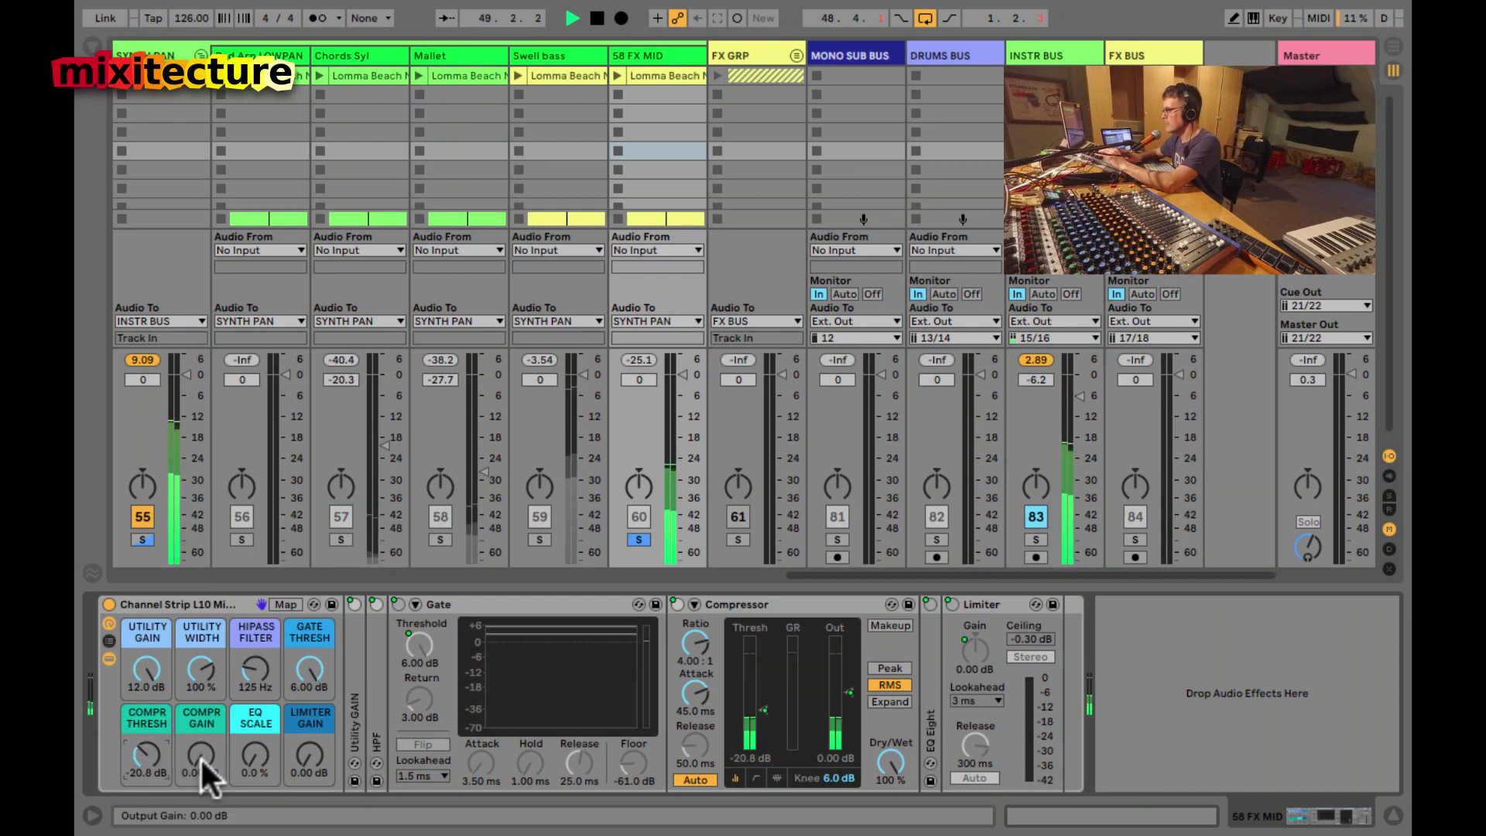
pyautogui.moveTo(200, 755); pyautogui.dragTo(200, 756)
pyautogui.moveTo(300, 752); pyautogui.dragTo(300, 751)
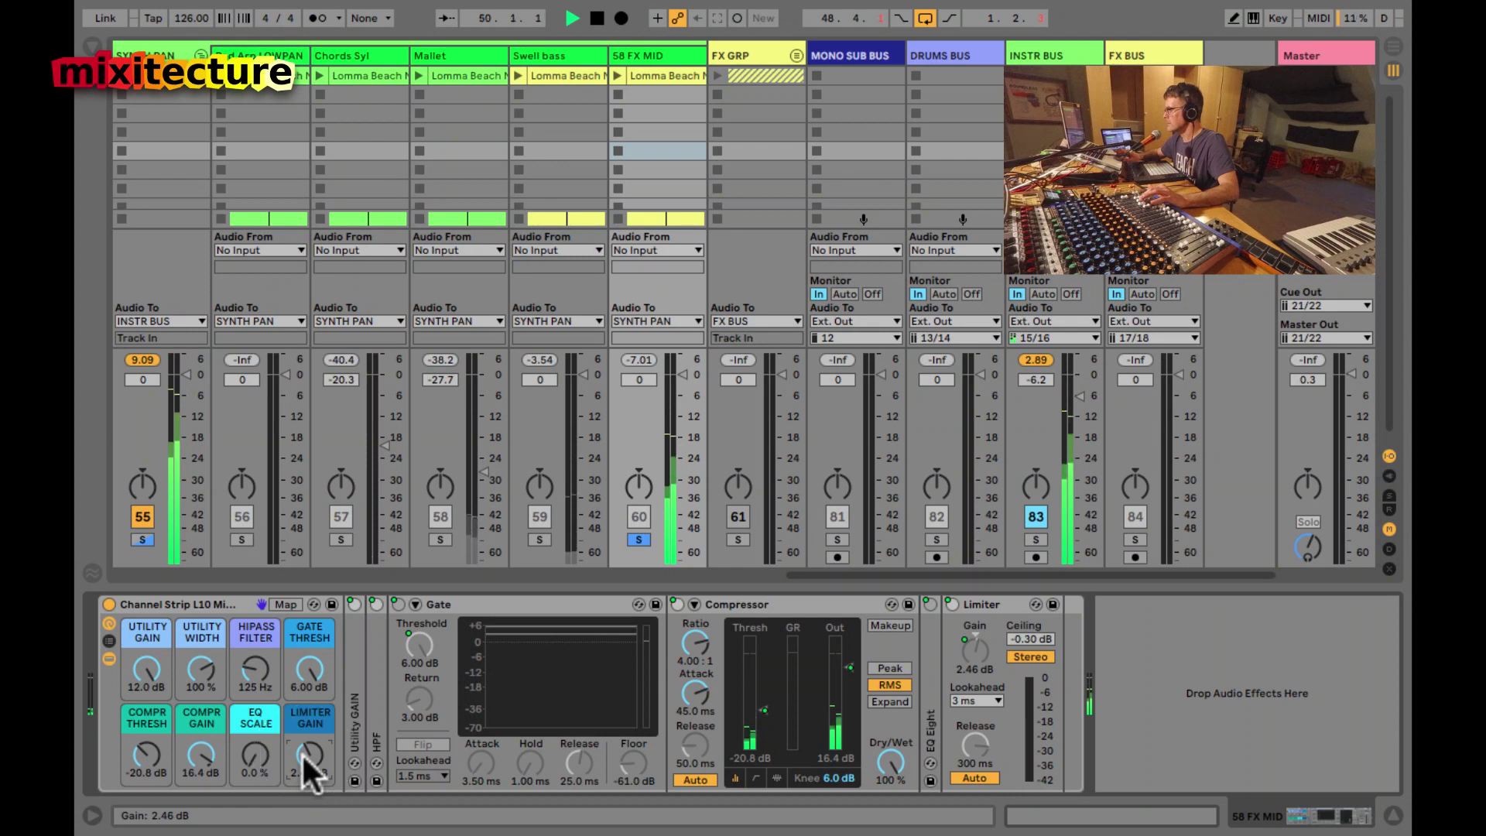
# - Unsolo the 58 FX MID track and lower its track volume to -6.4 dB in the full mix
pyautogui.click(636, 539)
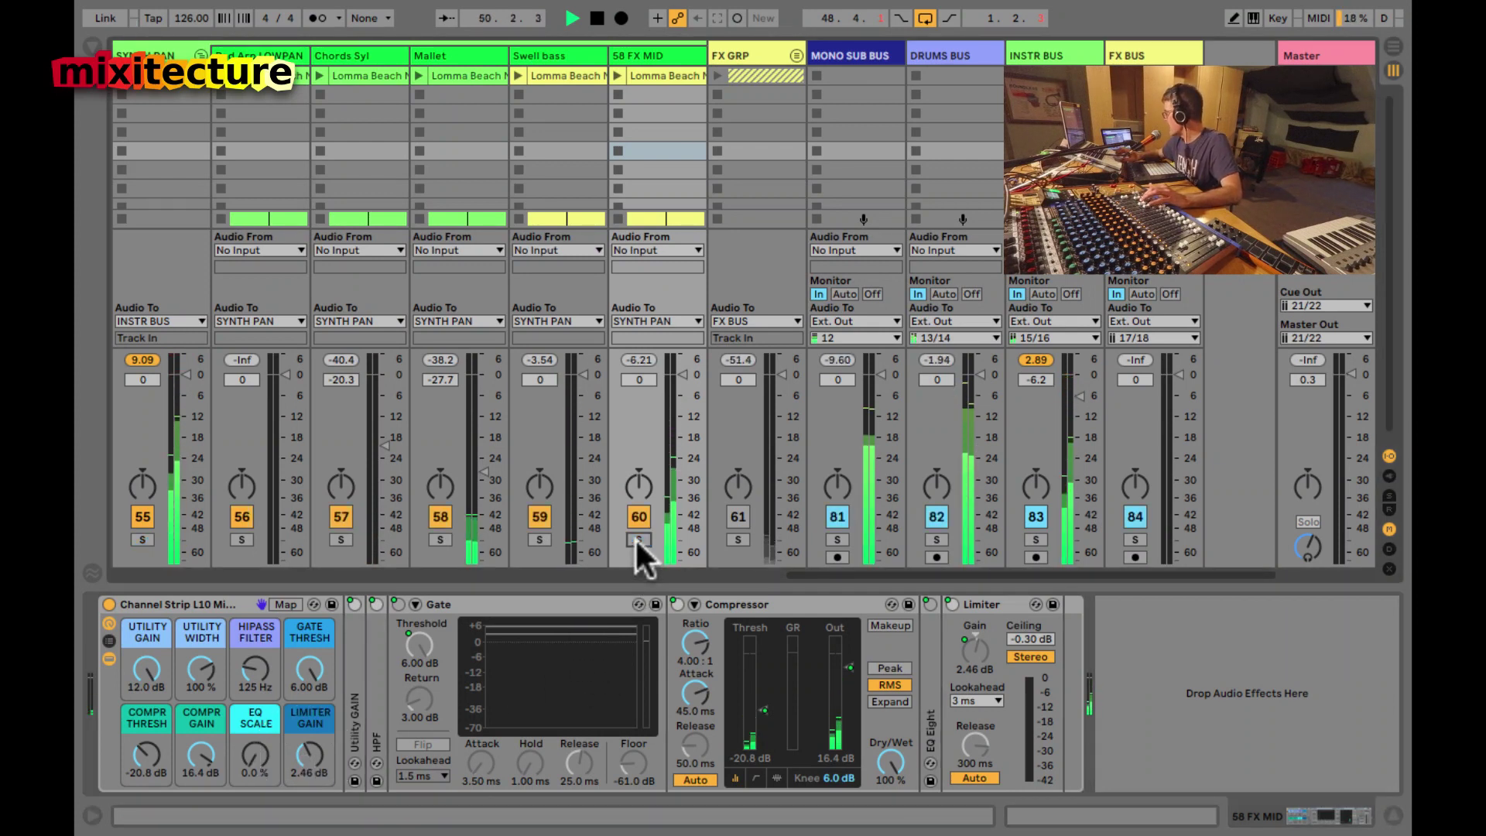
pyautogui.hscroll(-5, 653, 272)
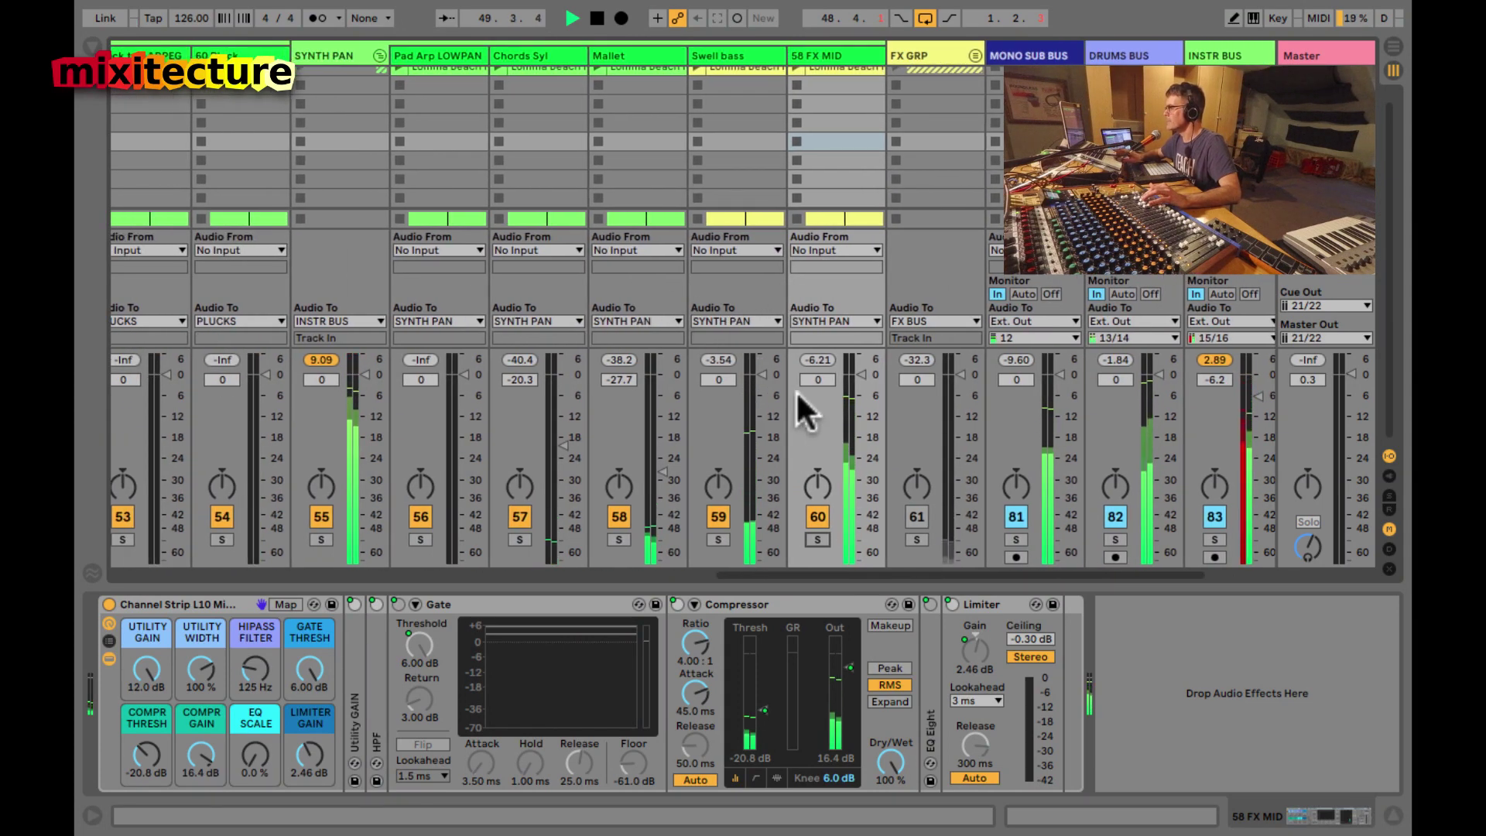
pyautogui.click(814, 378)
pyautogui.write('-6.3')
pyautogui.press('Return')
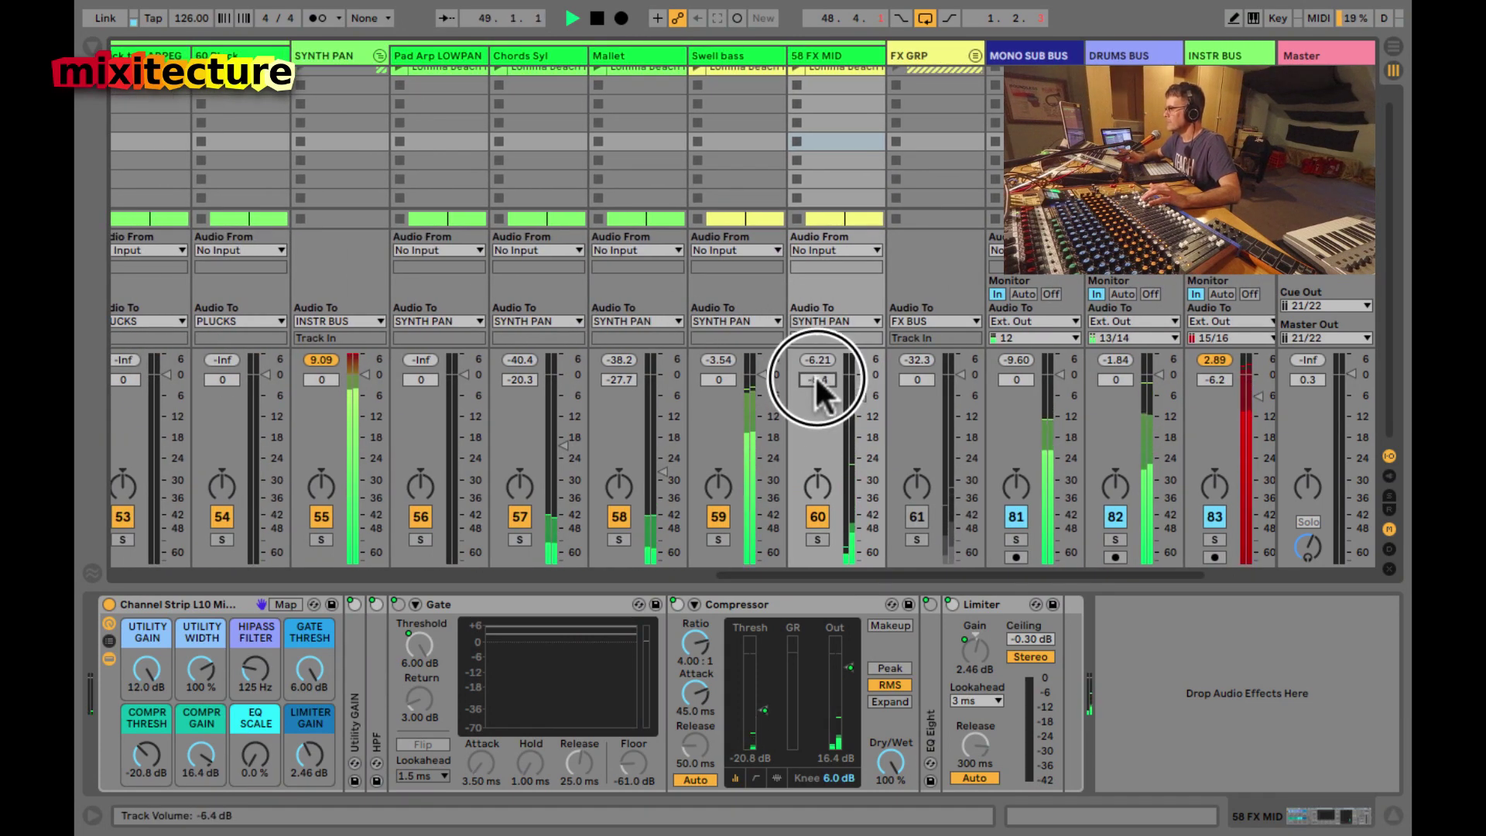
# - Lower the Swell bass track volume to -7.9 dB and raise the Mallet track volume to -6.2 dB
pyautogui.click(724, 379)
pyautogui.write('-7.9')
pyautogui.press('Return')
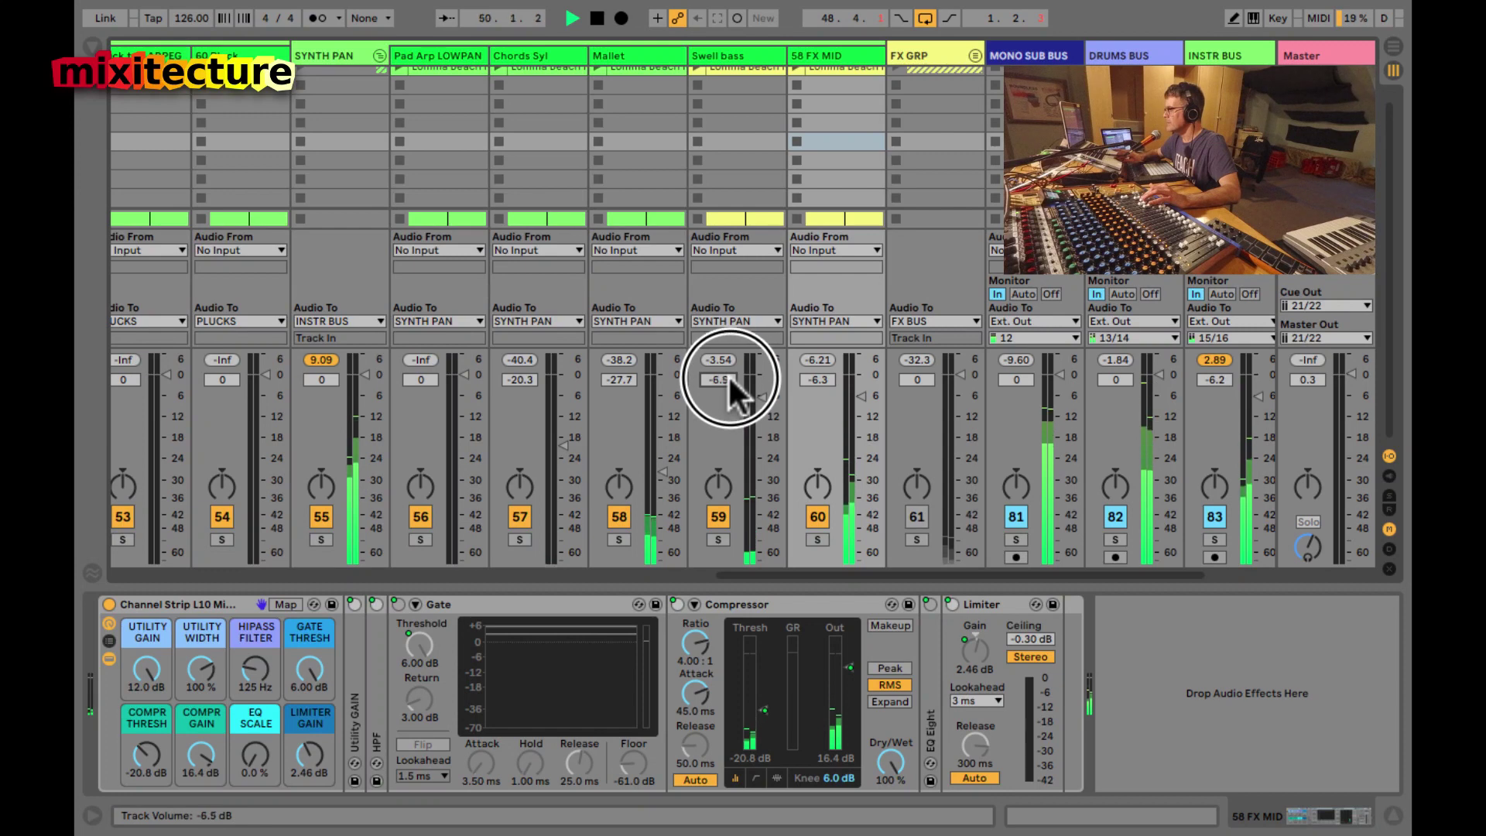
pyautogui.moveTo(654, 473); pyautogui.dragTo(662, 395)
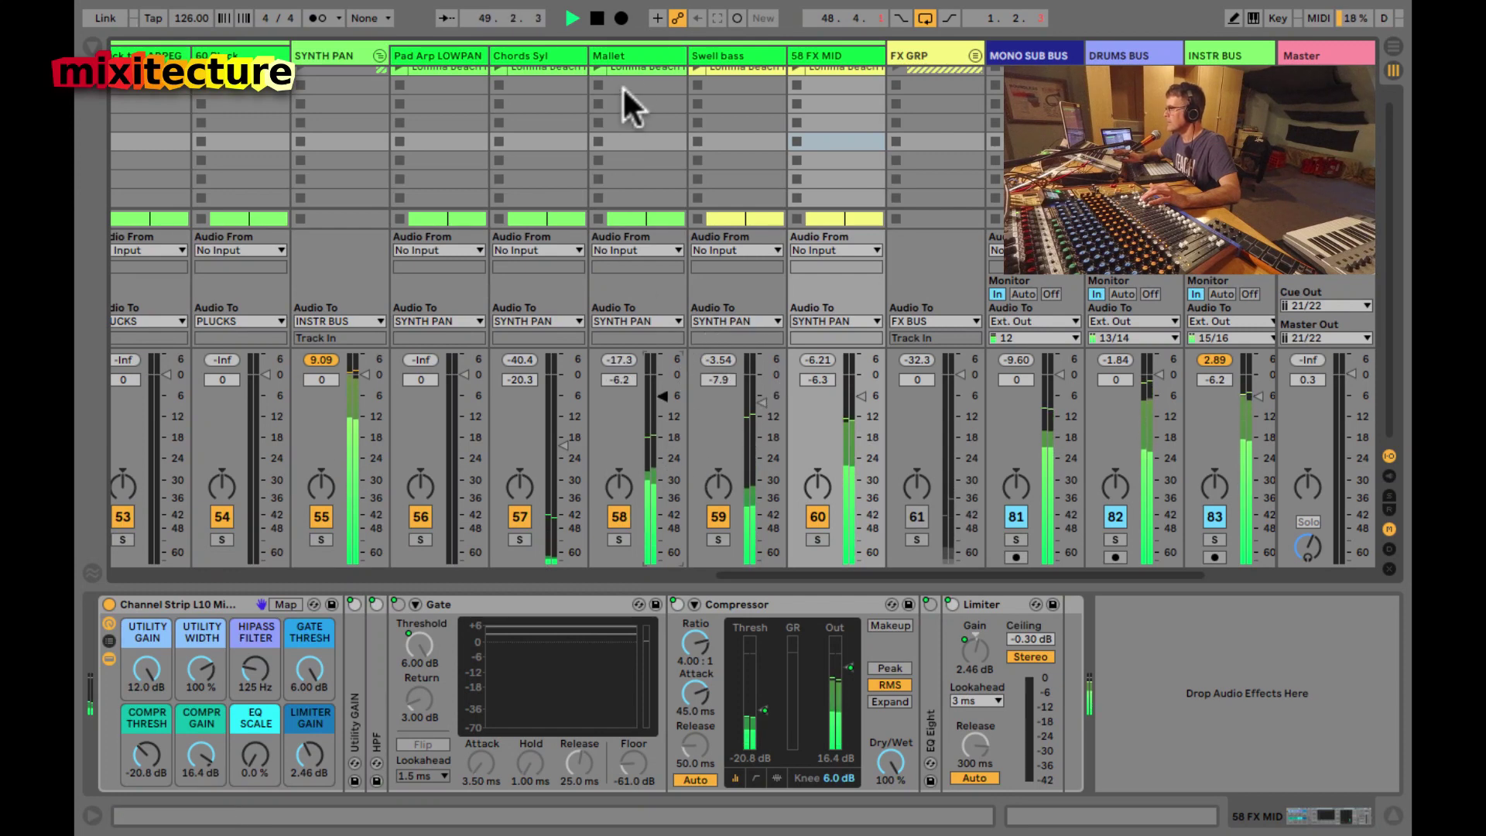
pyautogui.click(629, 56)
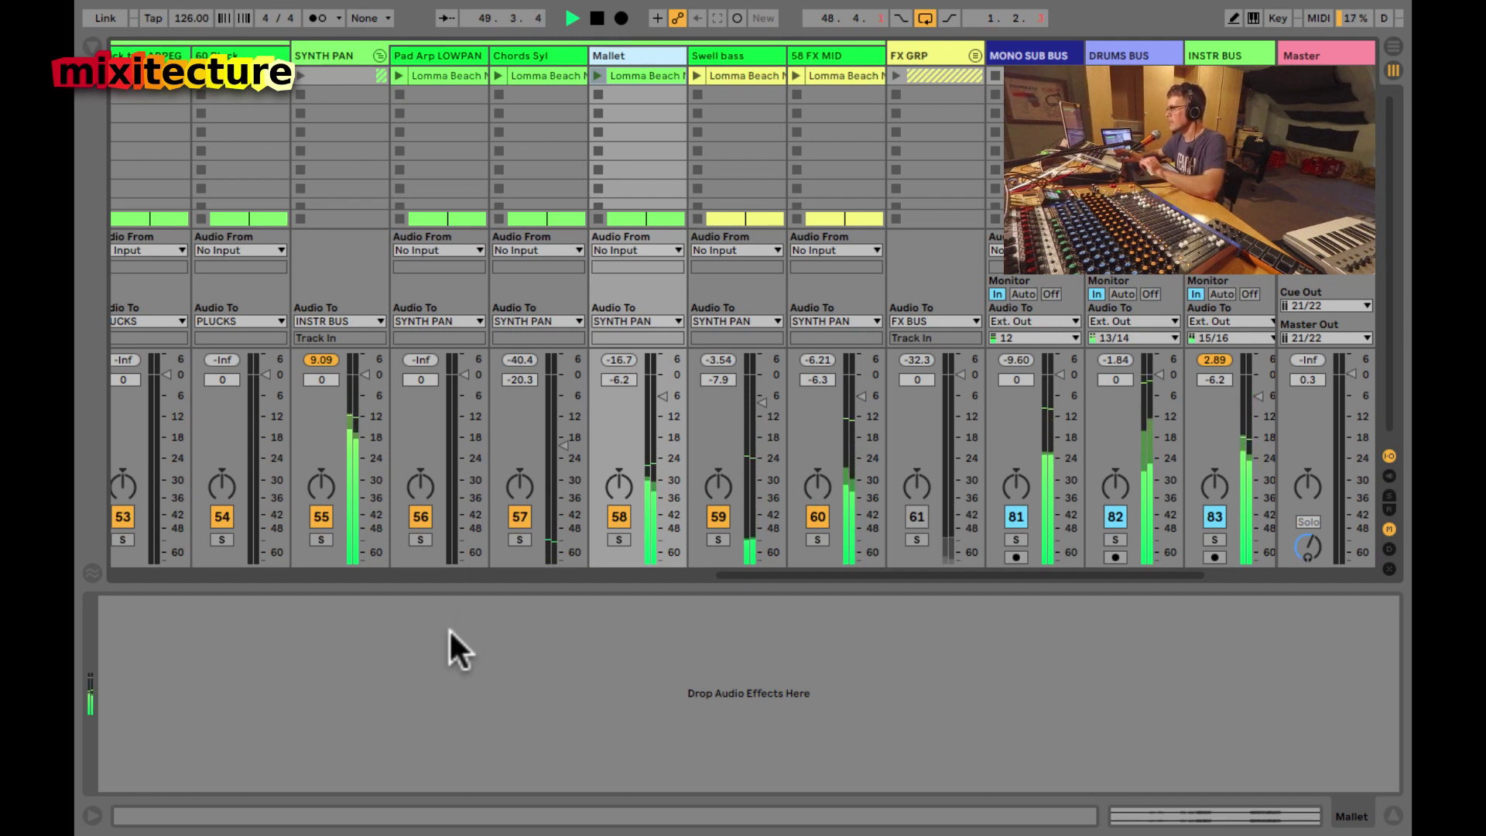
# - Solo Chords Syl within the SYNTH PAN group and play the arrangement from locator 9 to hear it alone
pyautogui.click(625, 486)
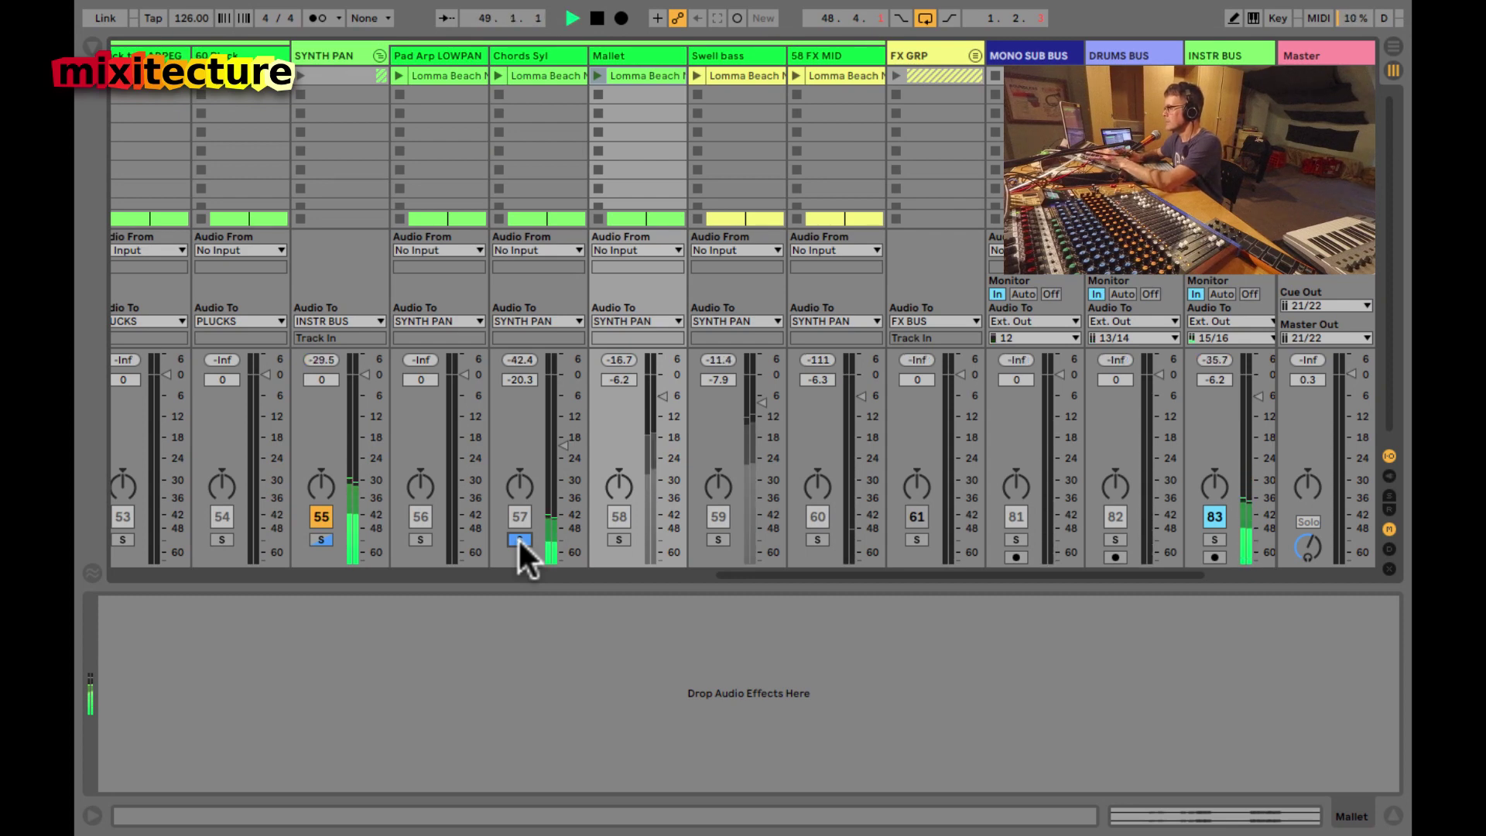
pyautogui.press('Tab')
pyautogui.press('space')
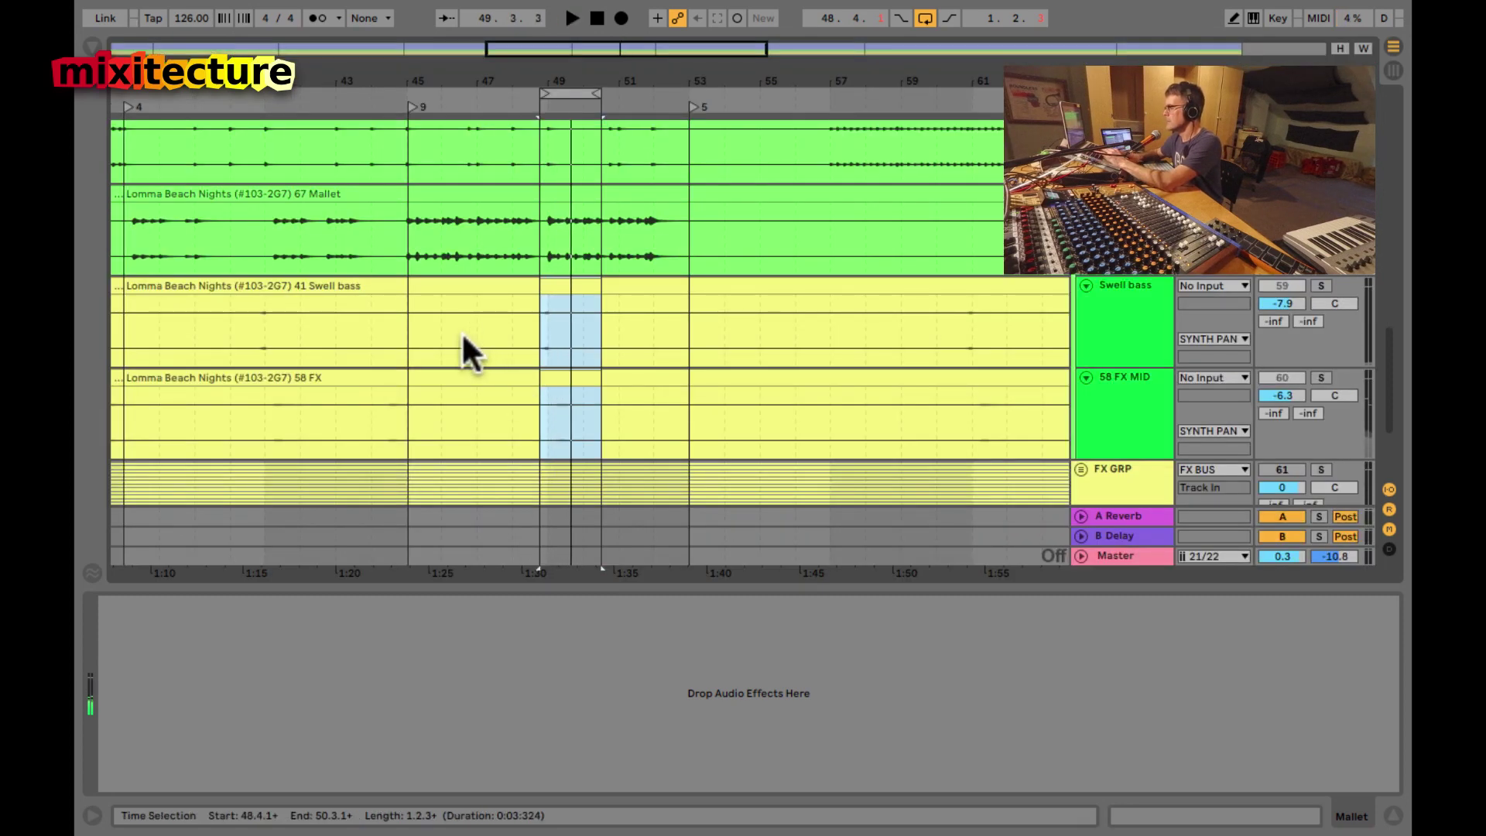
pyautogui.click(411, 106)
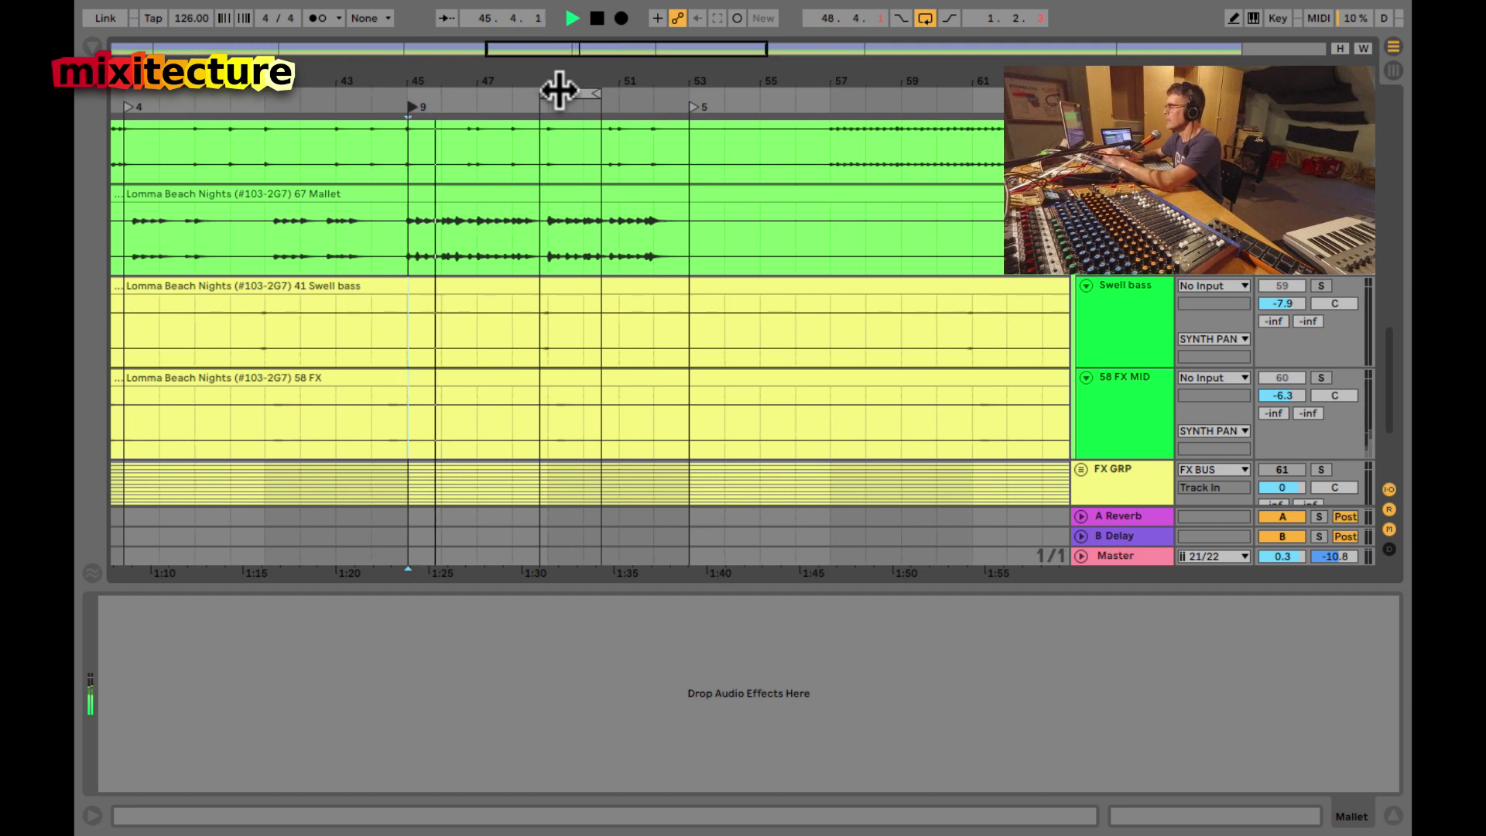
pyautogui.scroll(2, 557, 176)
pyautogui.press('Tab')
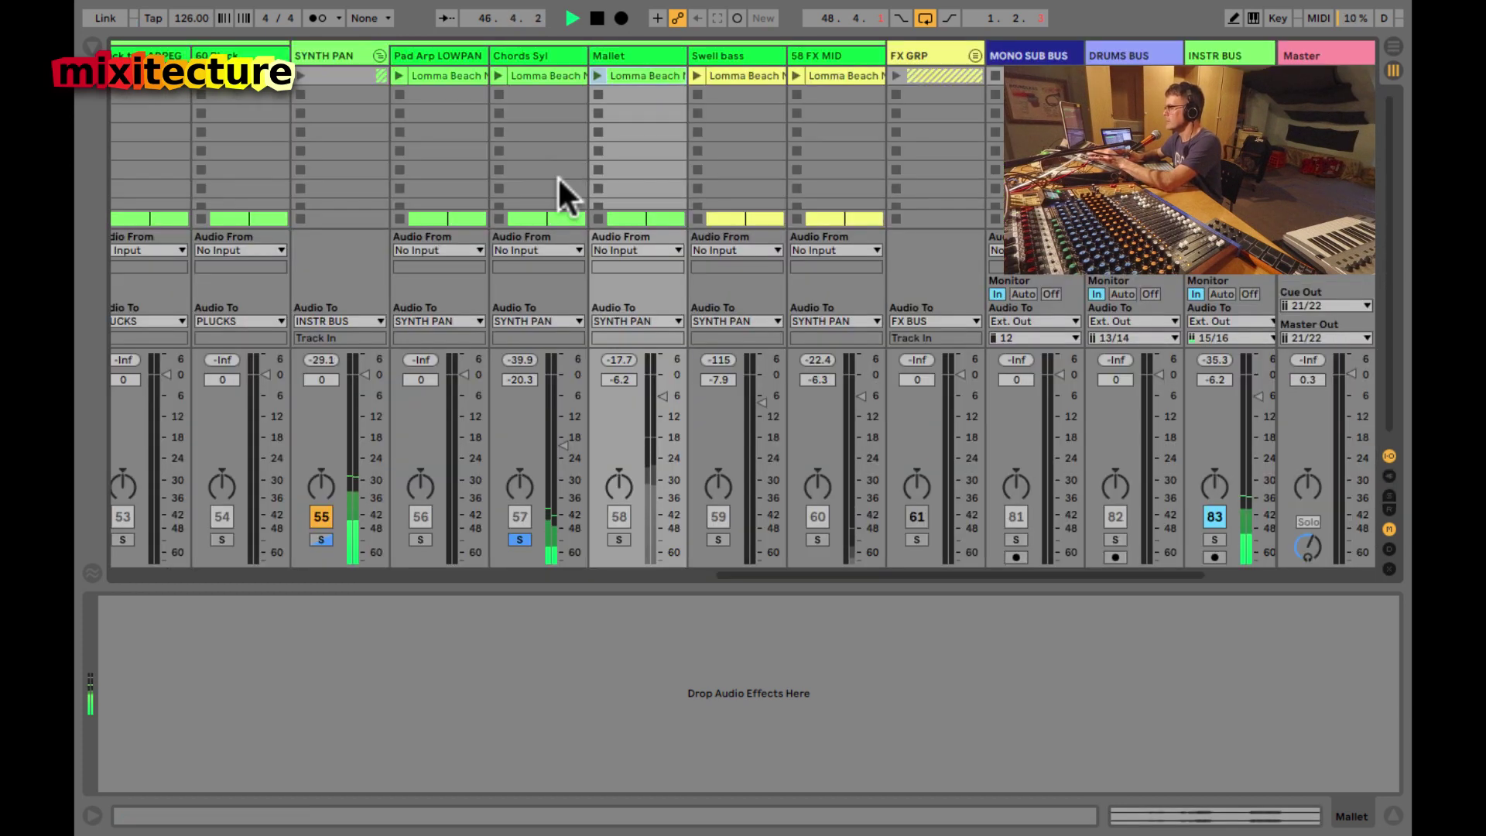
# - Hide the device area, play Chords Syl from bar 57 in the arrangement and loop its passage from bar 57 to 73
pyautogui.press('Tab')
pyautogui.scroll(5, 662, 325)
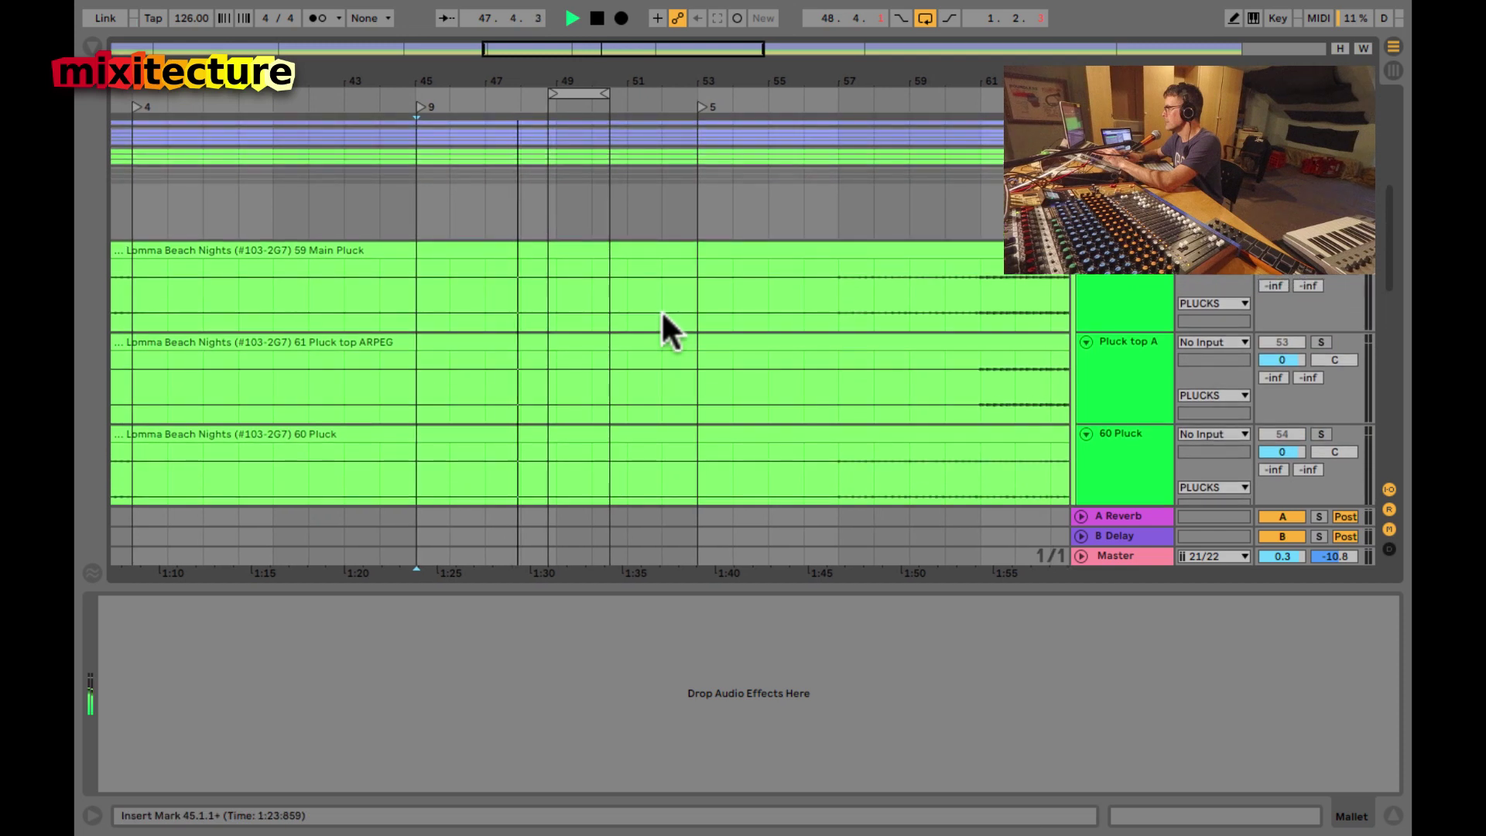
pyautogui.press('super+alt+l')
pyautogui.scroll(8, 661, 313)
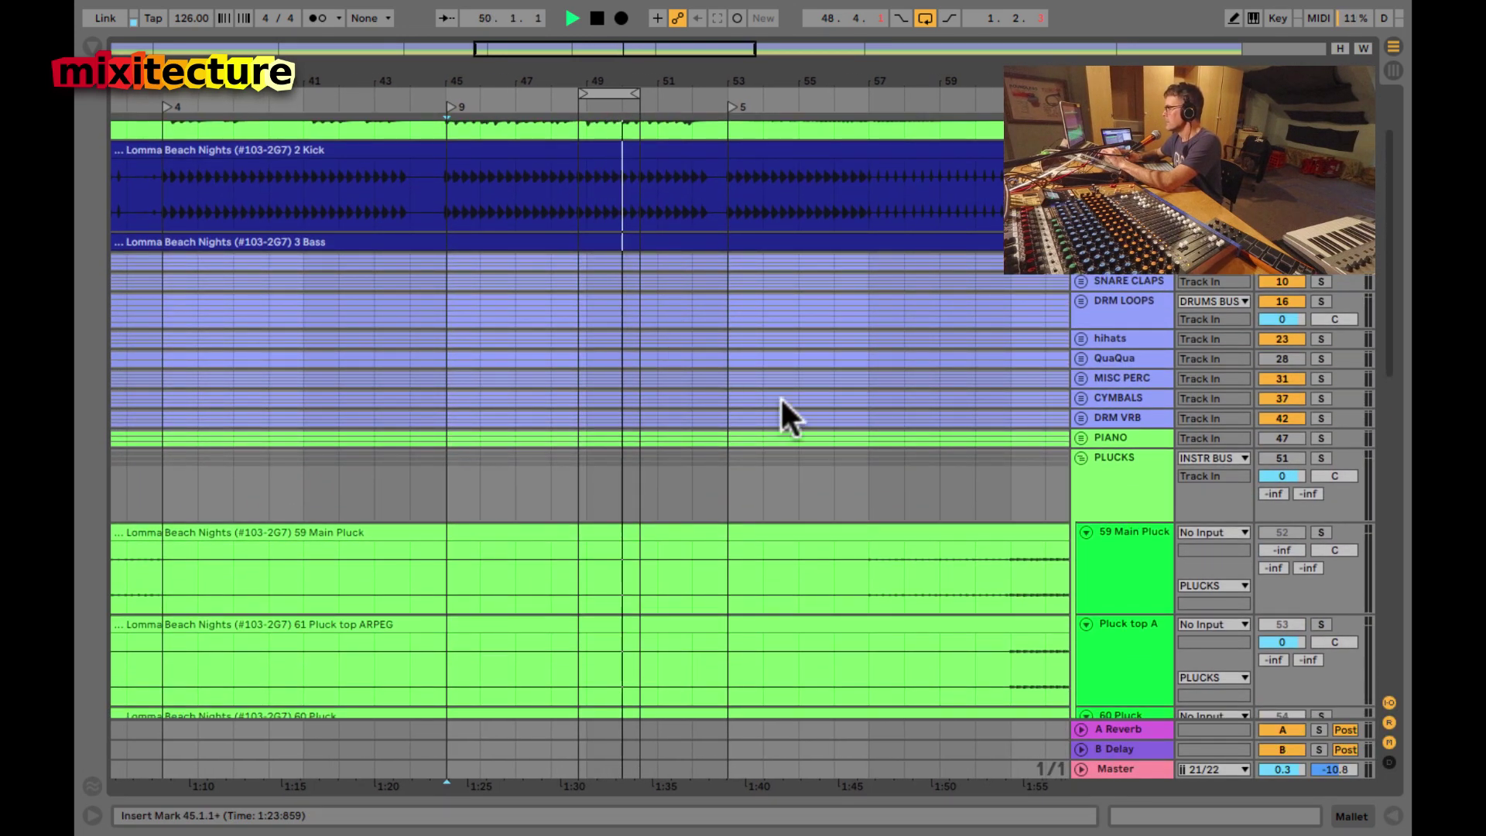
pyautogui.scroll(-4, 982, 487)
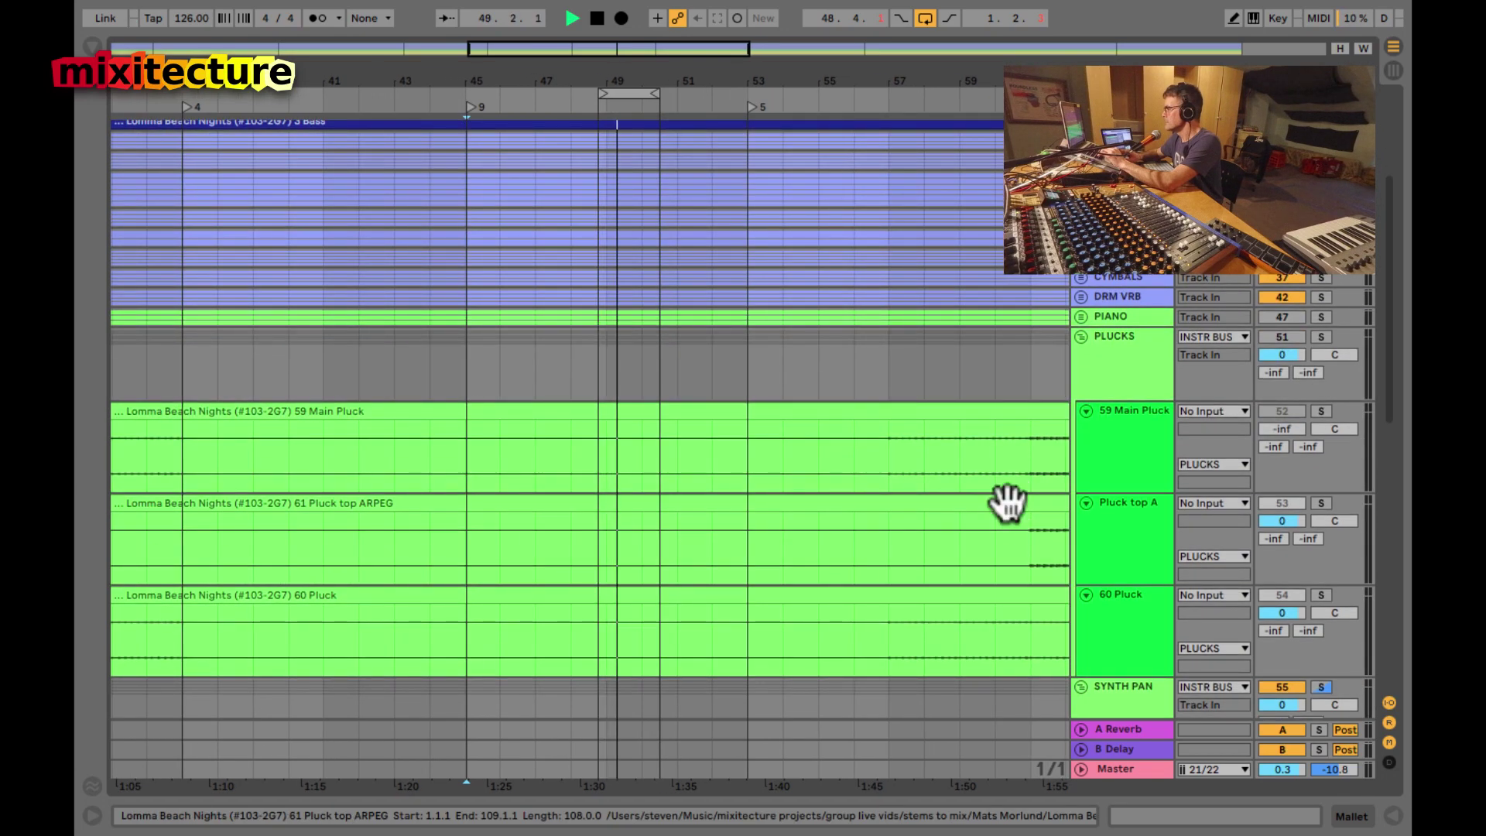
pyautogui.scroll(-6, 1006, 502)
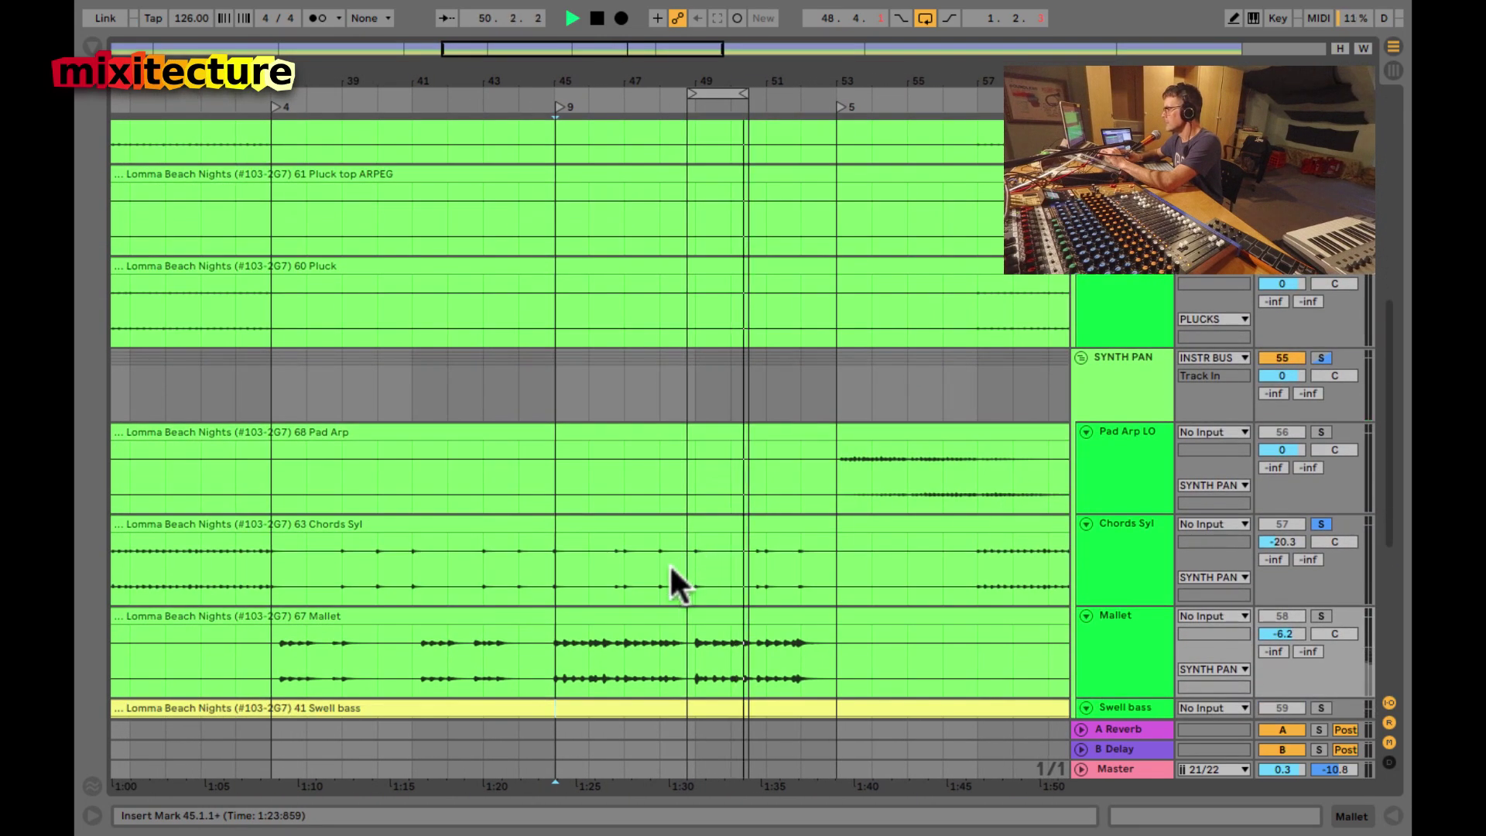
pyautogui.press('space')
pyautogui.click(976, 577)
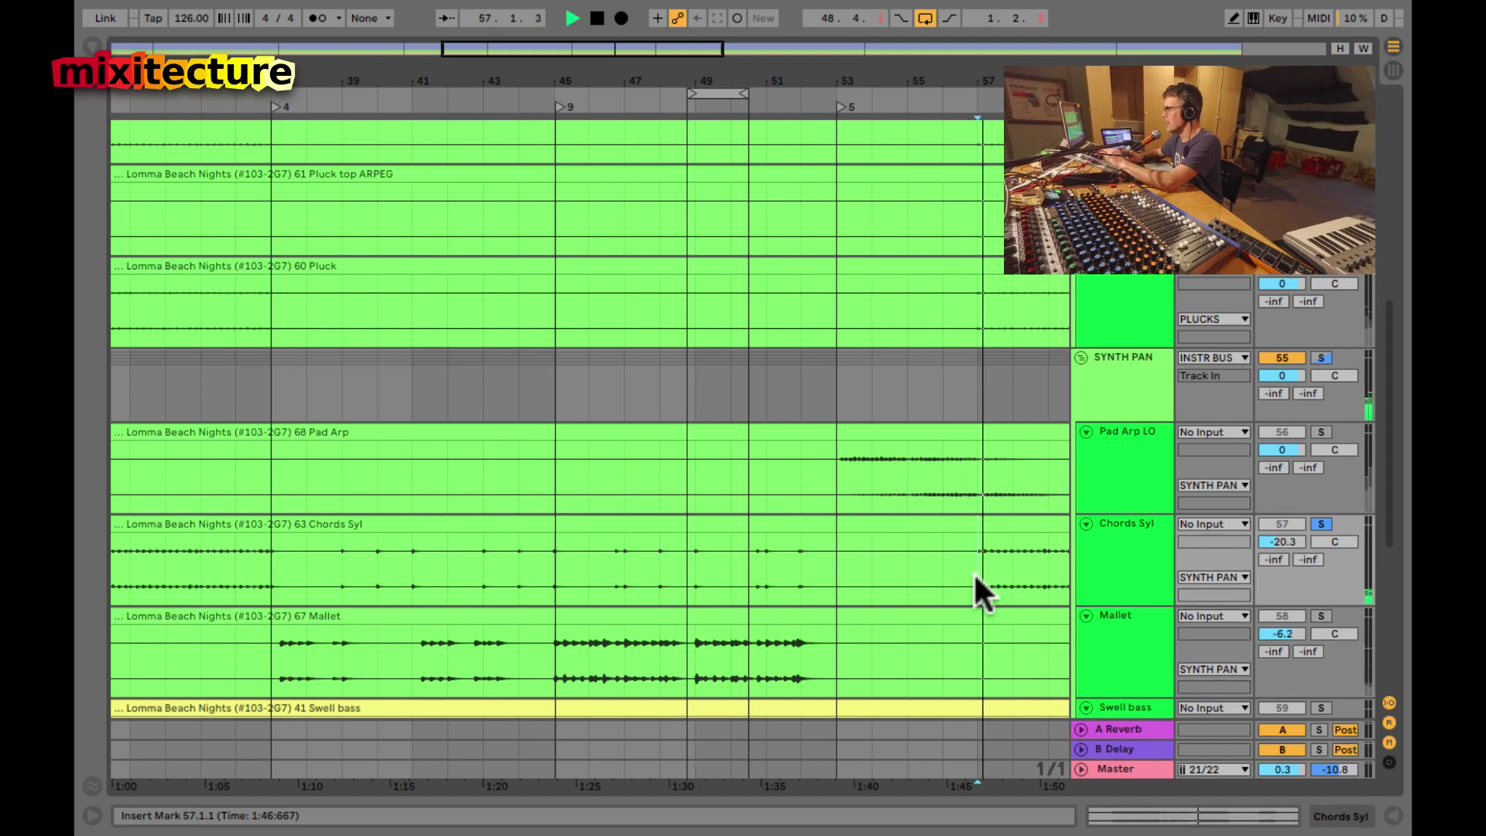
pyautogui.press('space')
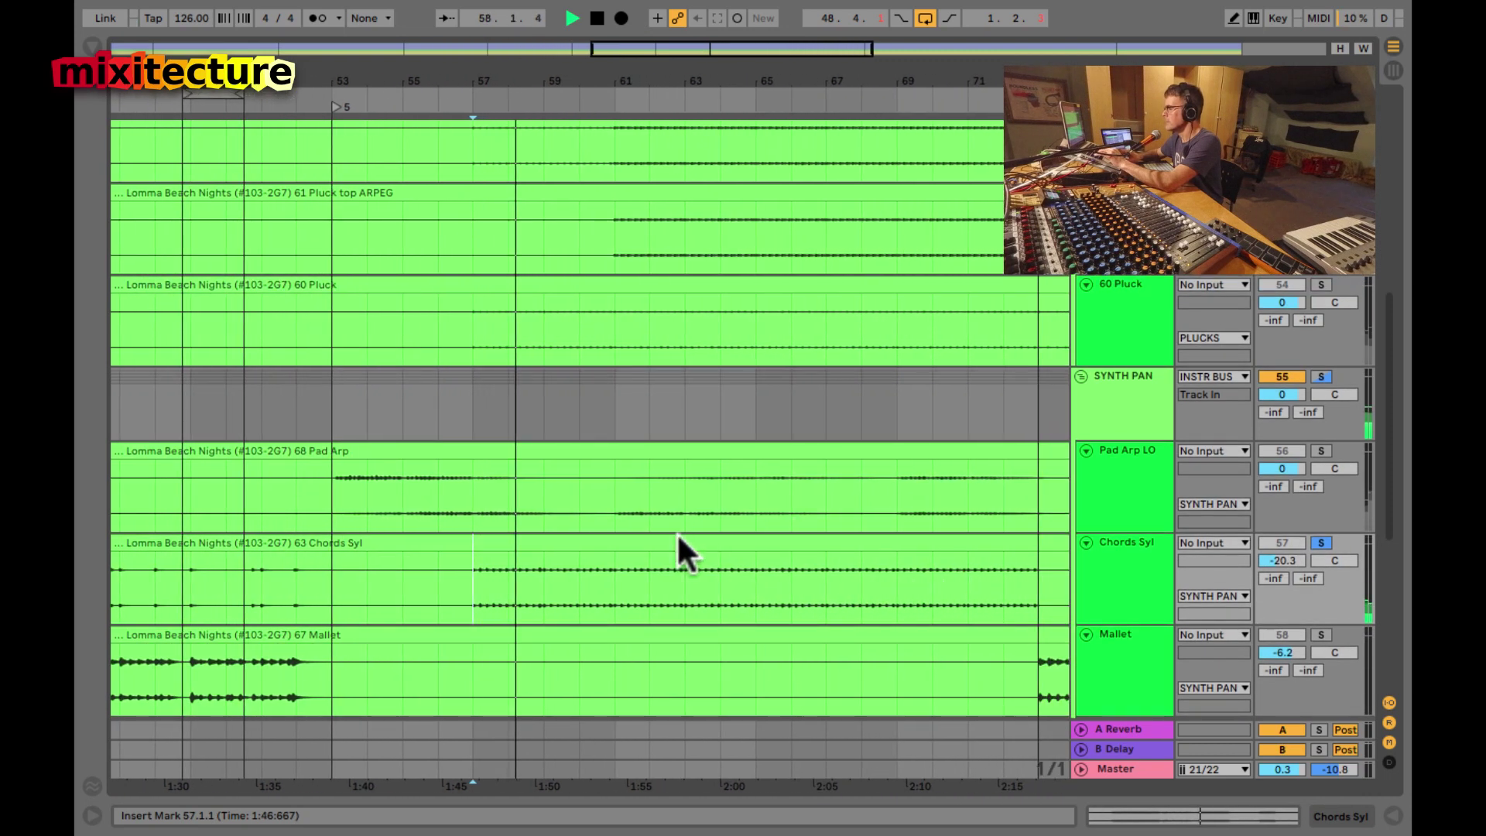
pyautogui.moveTo(470, 570); pyautogui.dragTo(1029, 592)
pyautogui.hotkey('ctrl', 'l')
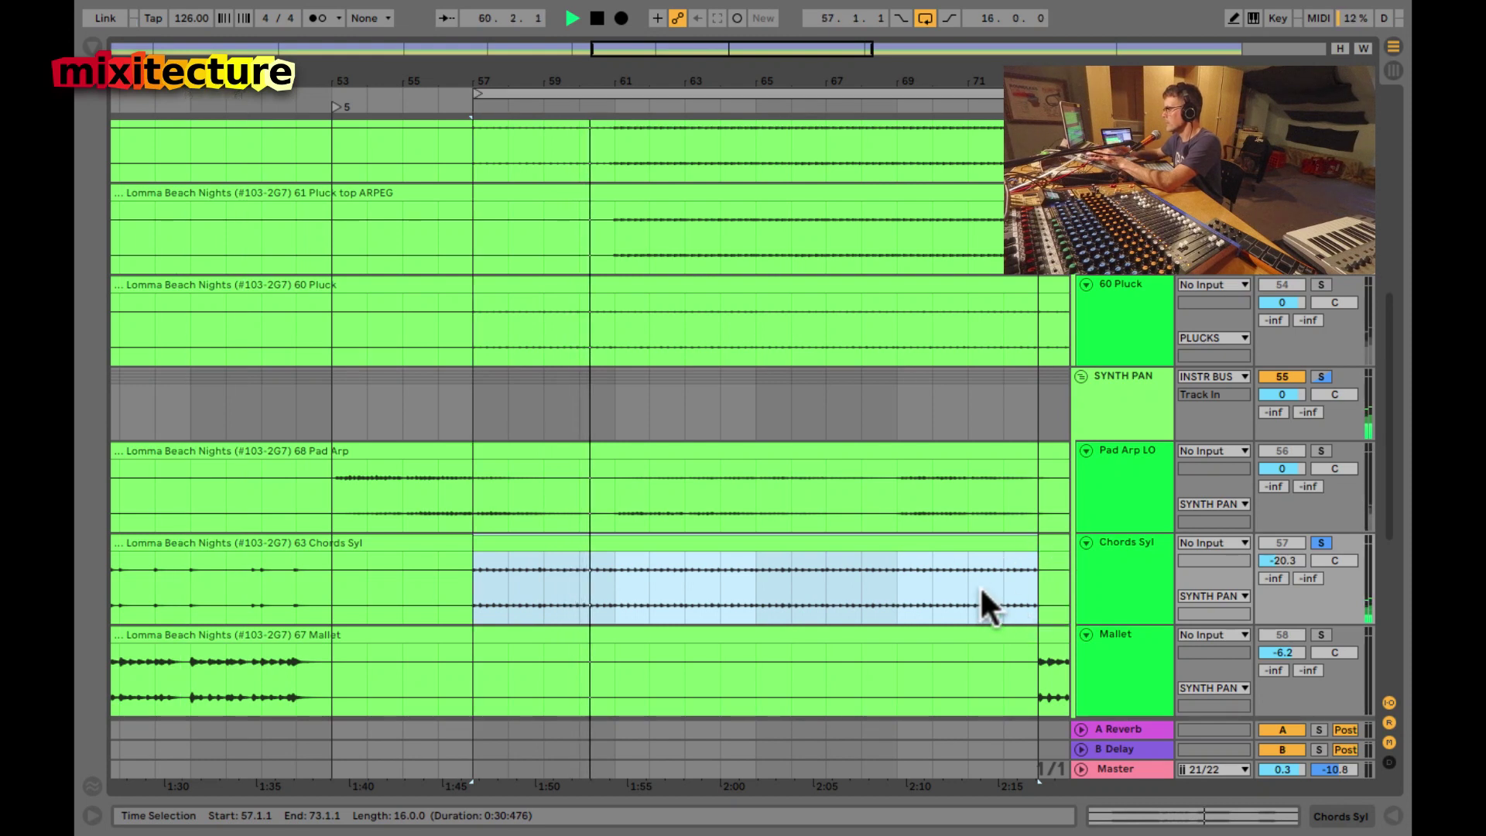
pyautogui.press('Tab')
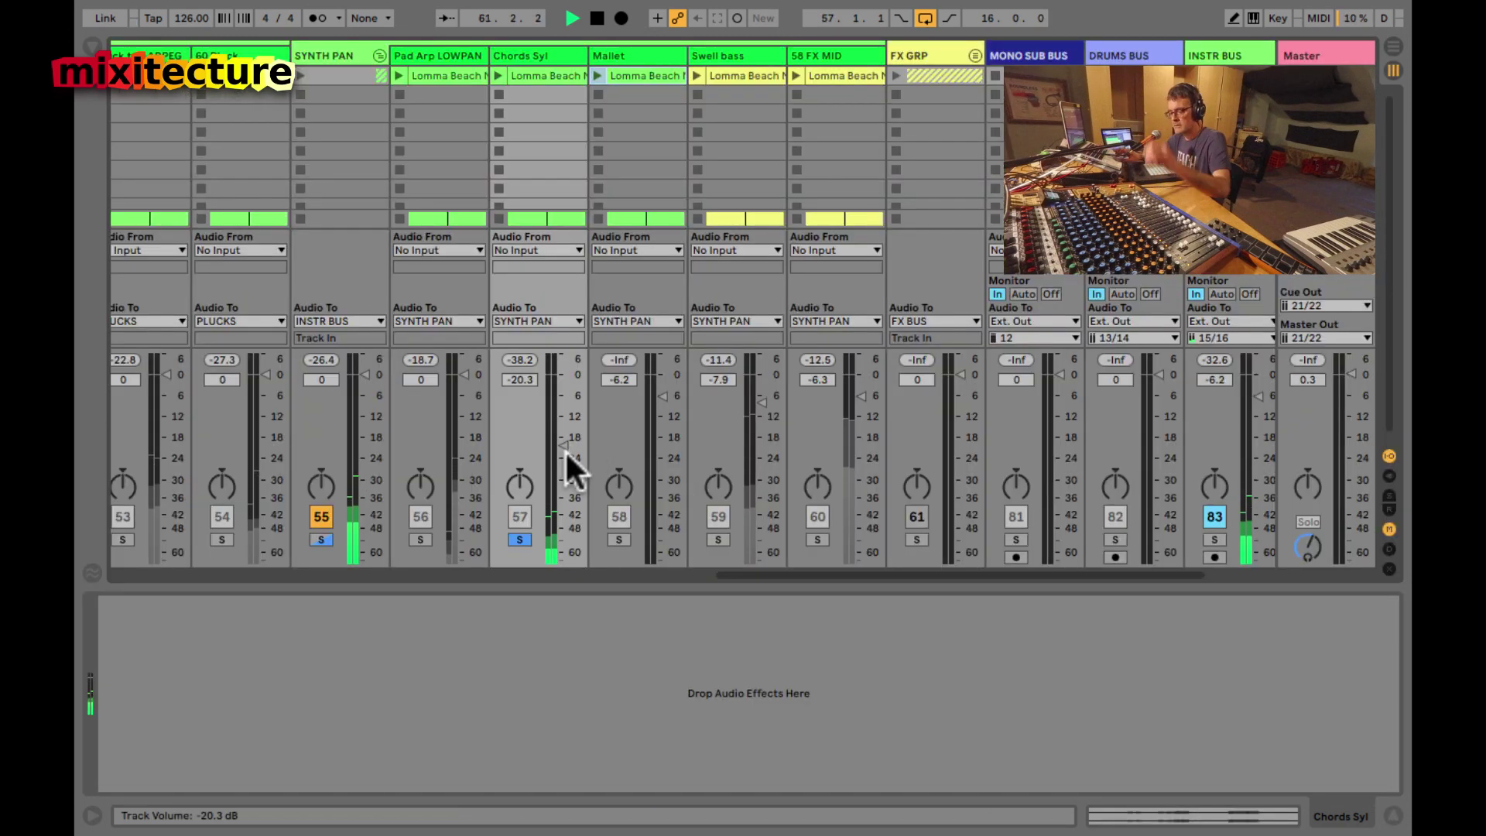
# - Unsolo Chords Syl and raise its track volume to -3.0 dB
pyautogui.click(520, 539)
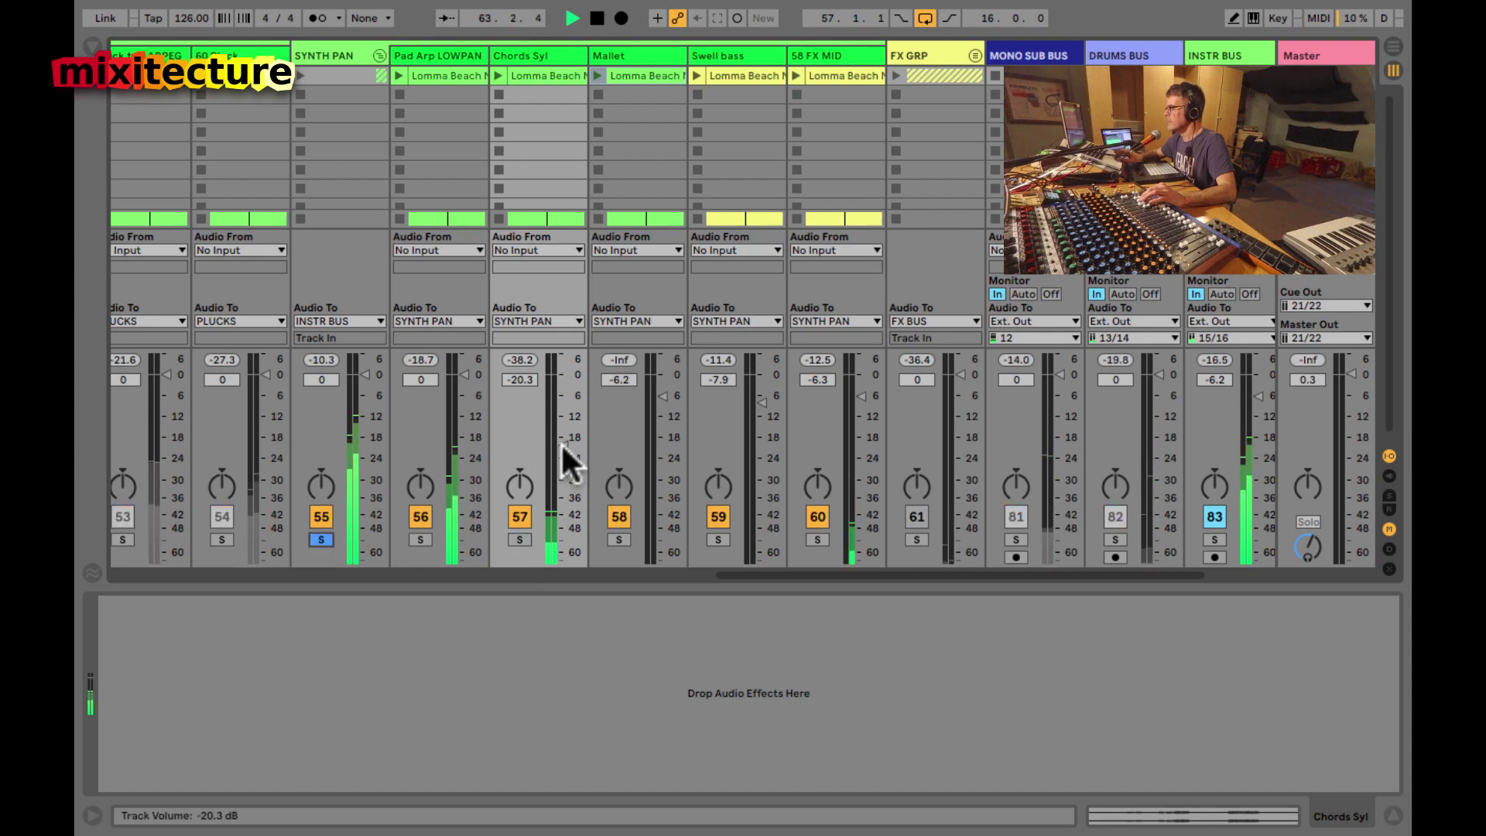
pyautogui.moveTo(560, 445); pyautogui.dragTo(536, 87)
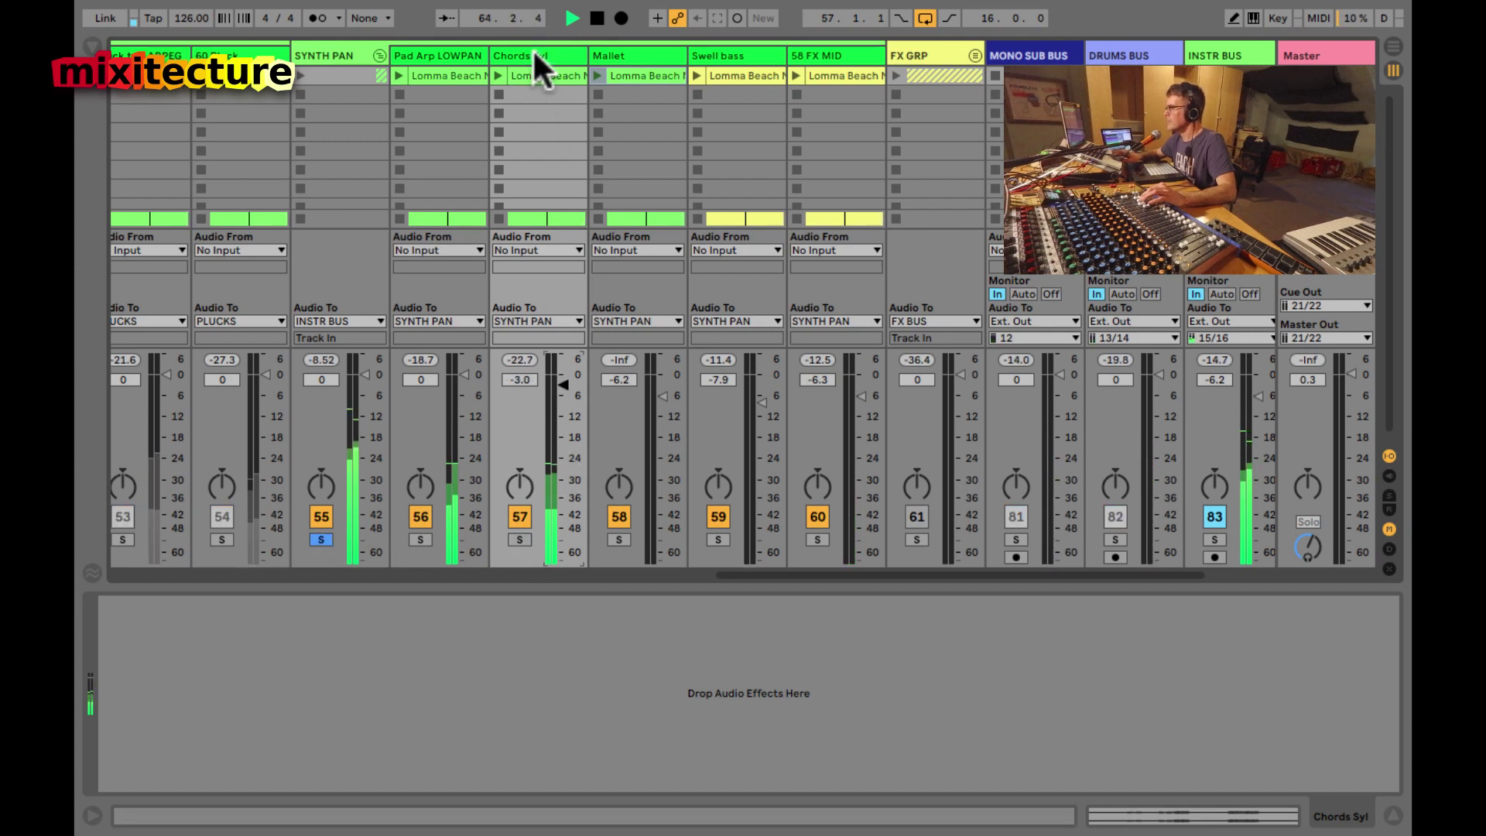
pyautogui.click(536, 57)
# - Mute Pad Arp LOWPAN, and paste the channel strip onto Chords Syl with its utility gain at 7.77 dB
pyautogui.click(420, 517)
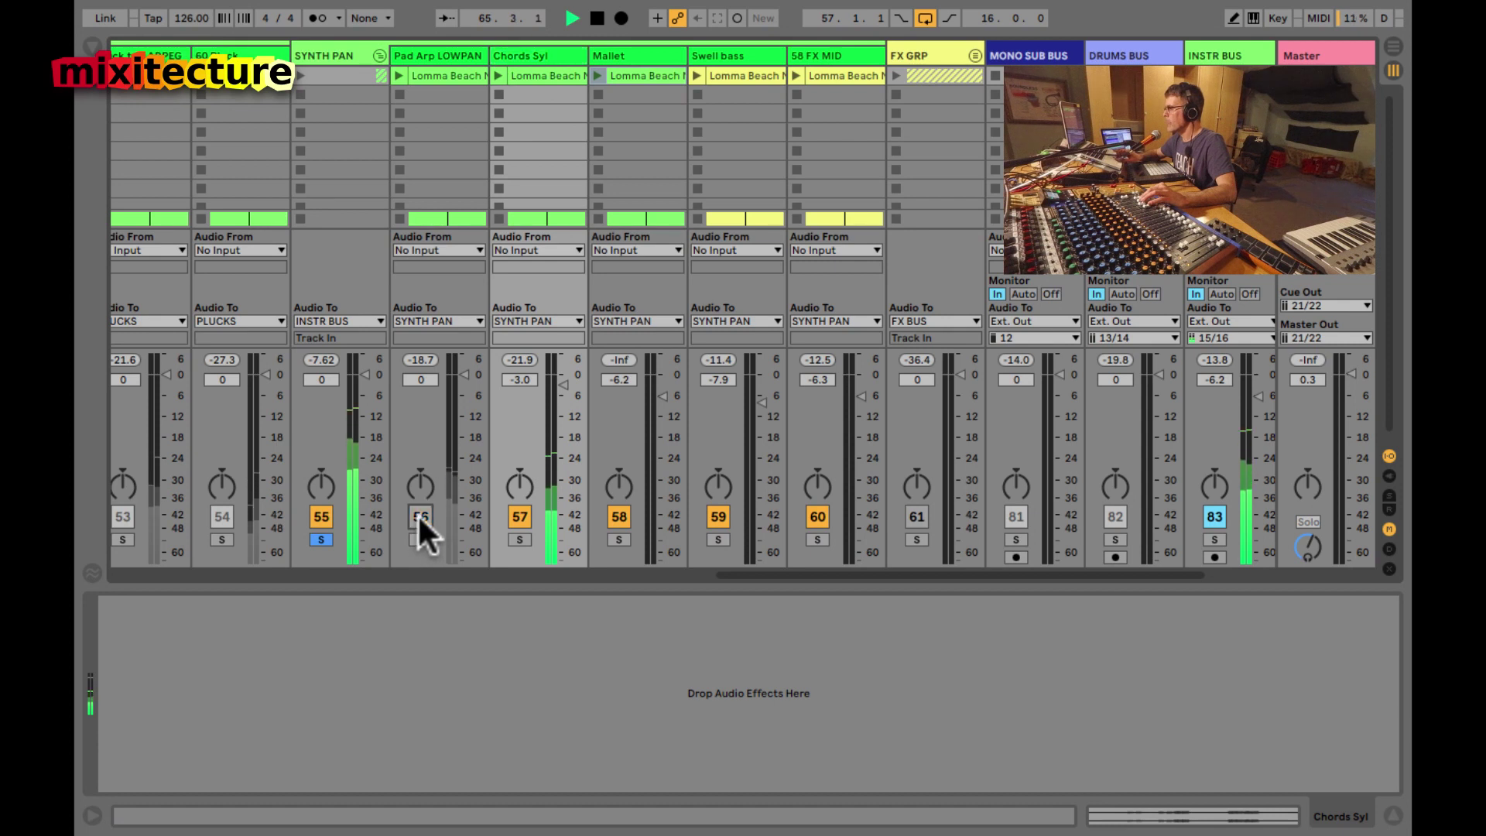
pyautogui.click(443, 675)
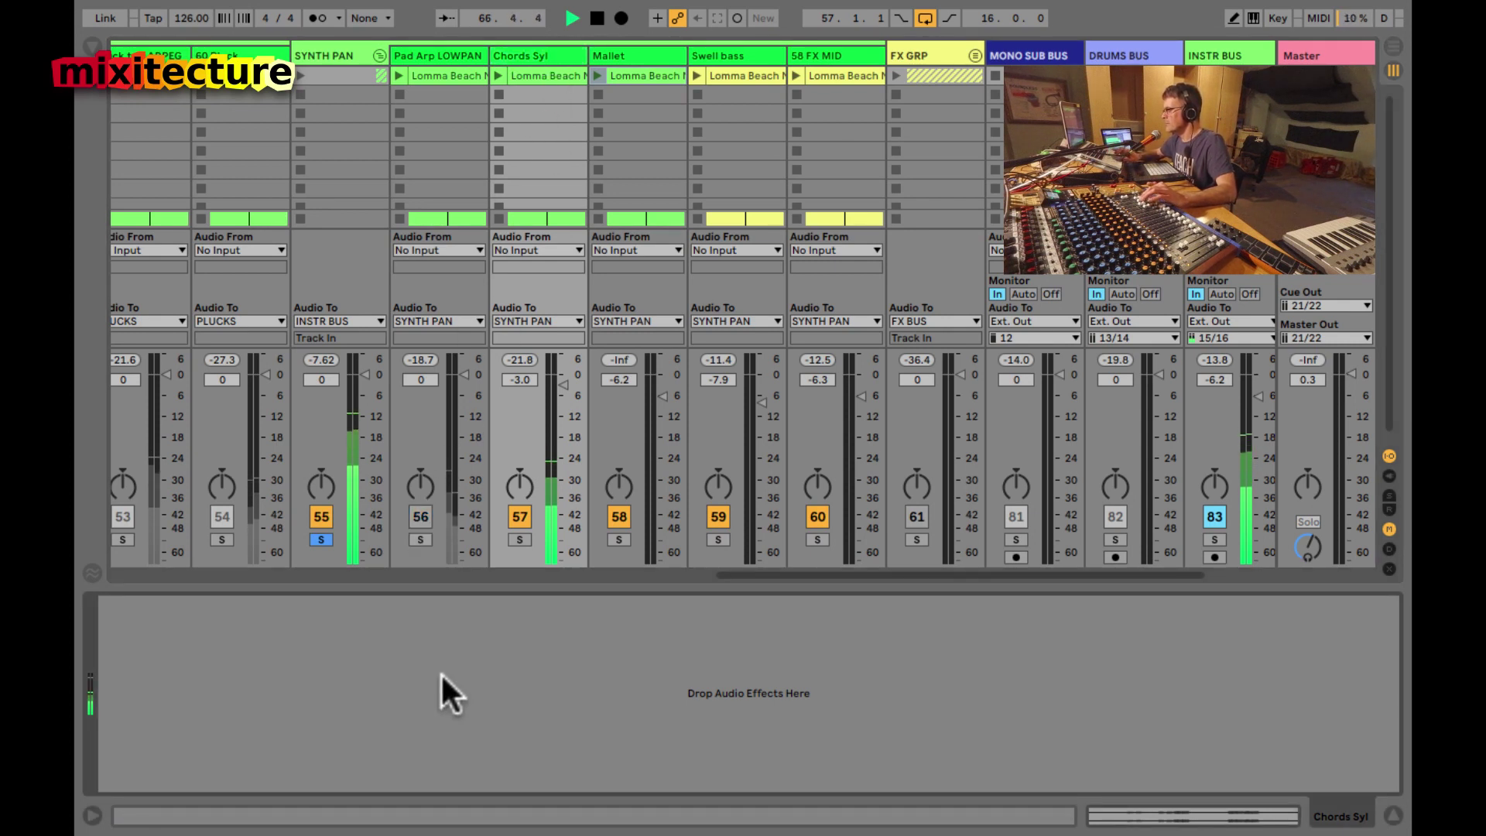
pyautogui.hotkey('ctrl', 'v')
pyautogui.moveTo(146, 659); pyautogui.dragTo(146, 623)
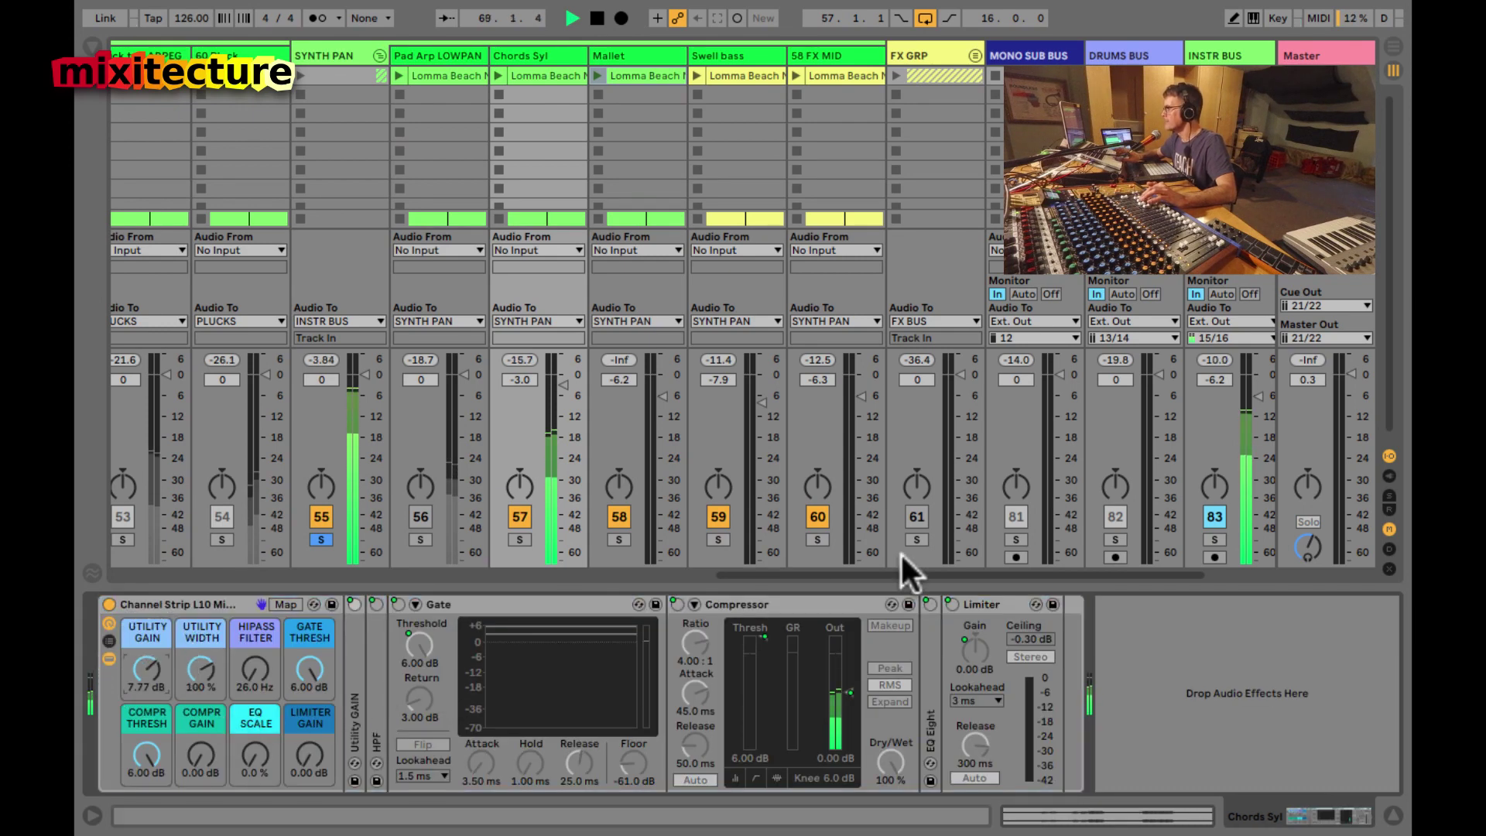
# - Check the INSTR BUS spectrum and SYNTH PAN strip, and set Chords Syl's utility gain to 12.0 dB and compressor threshold to -20.3 dB
pyautogui.click(1230, 55)
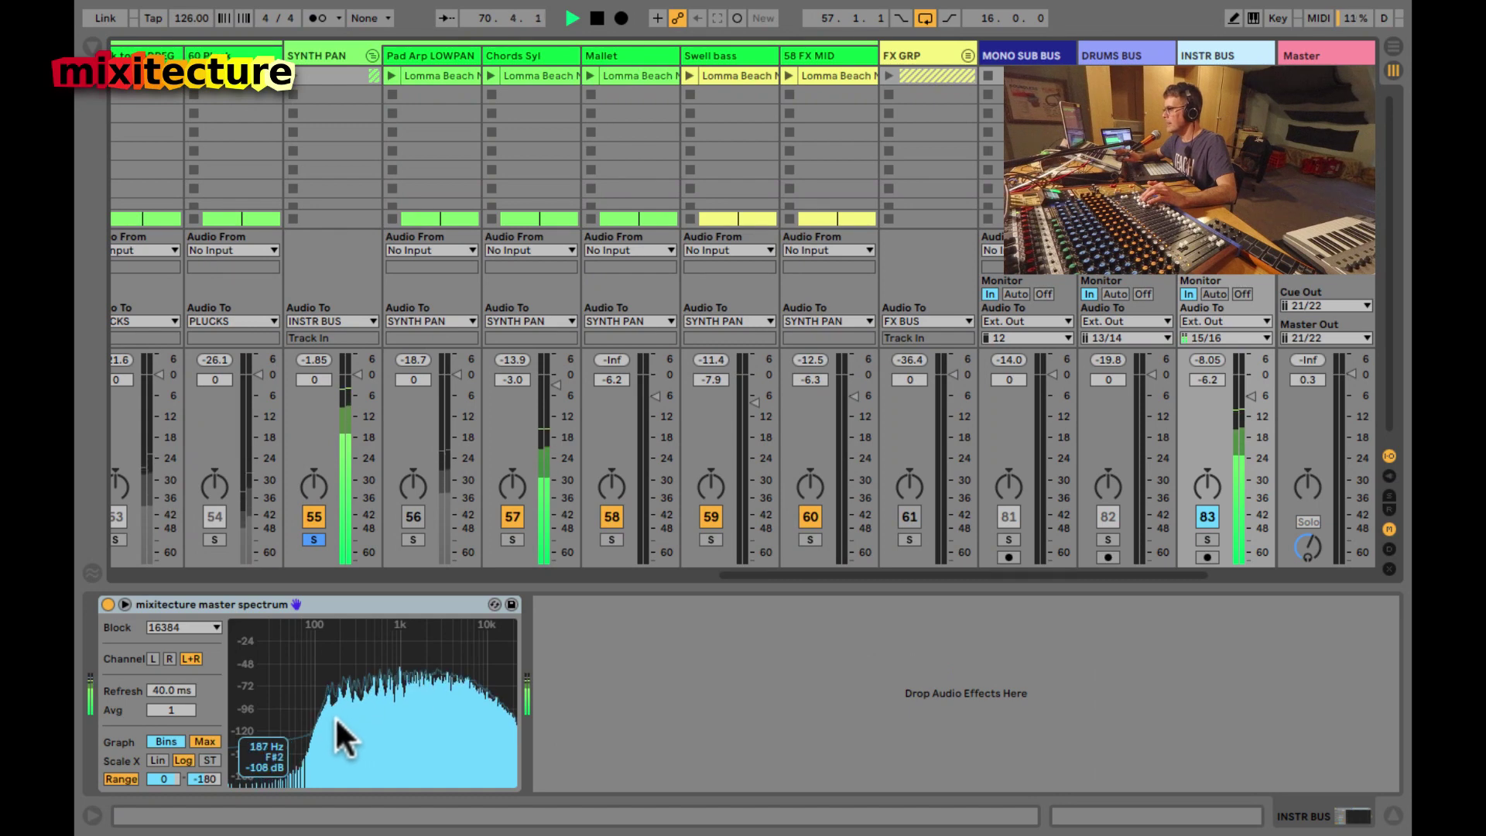
pyautogui.click(336, 45)
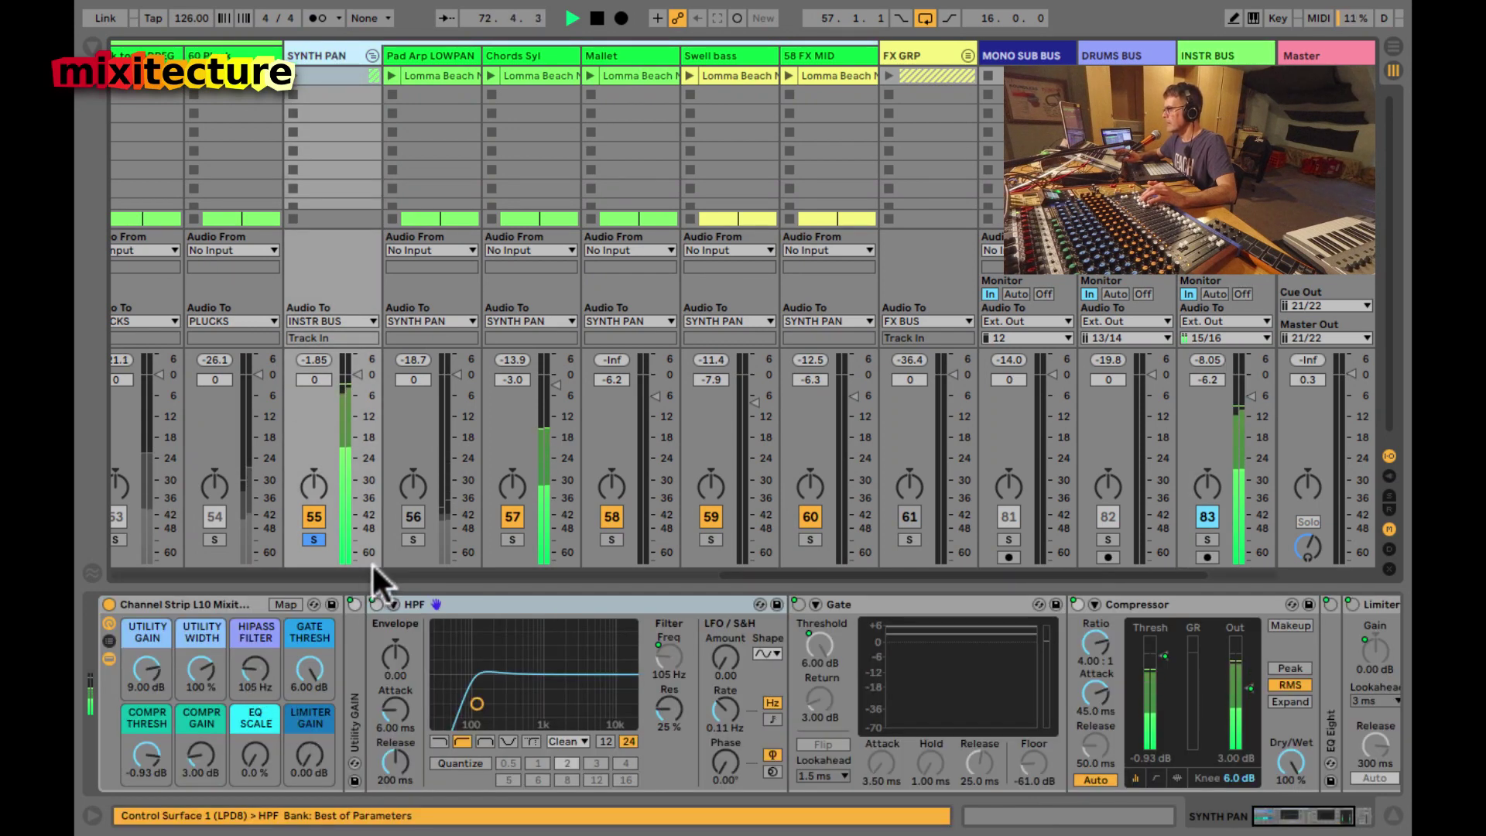
pyautogui.click(523, 56)
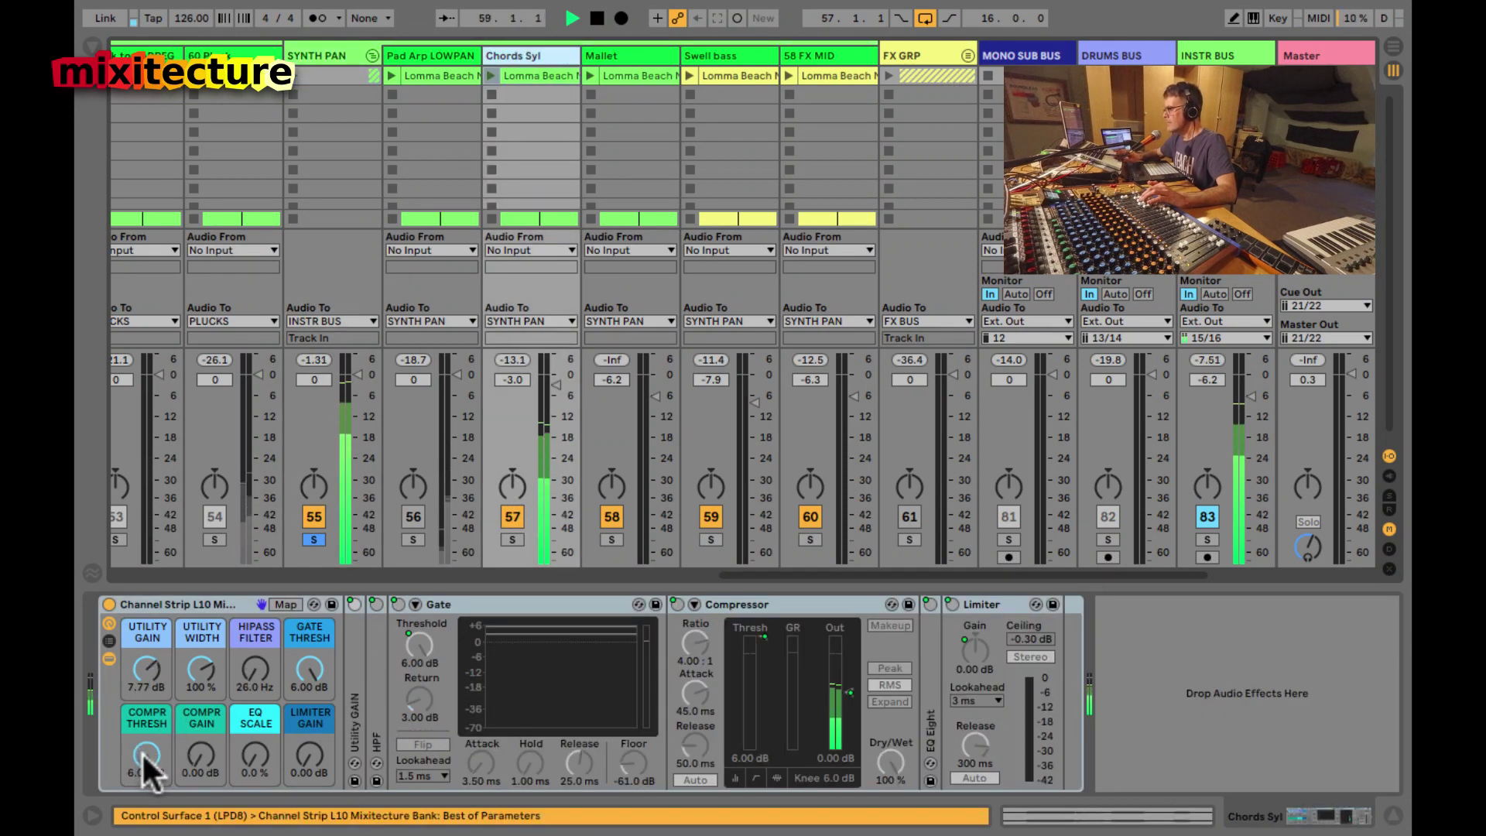
pyautogui.moveTo(142, 750); pyautogui.dragTo(142, 781)
pyautogui.moveTo(146, 684); pyautogui.dragTo(146, 674)
pyautogui.moveTo(145, 743); pyautogui.dragTo(146, 762)
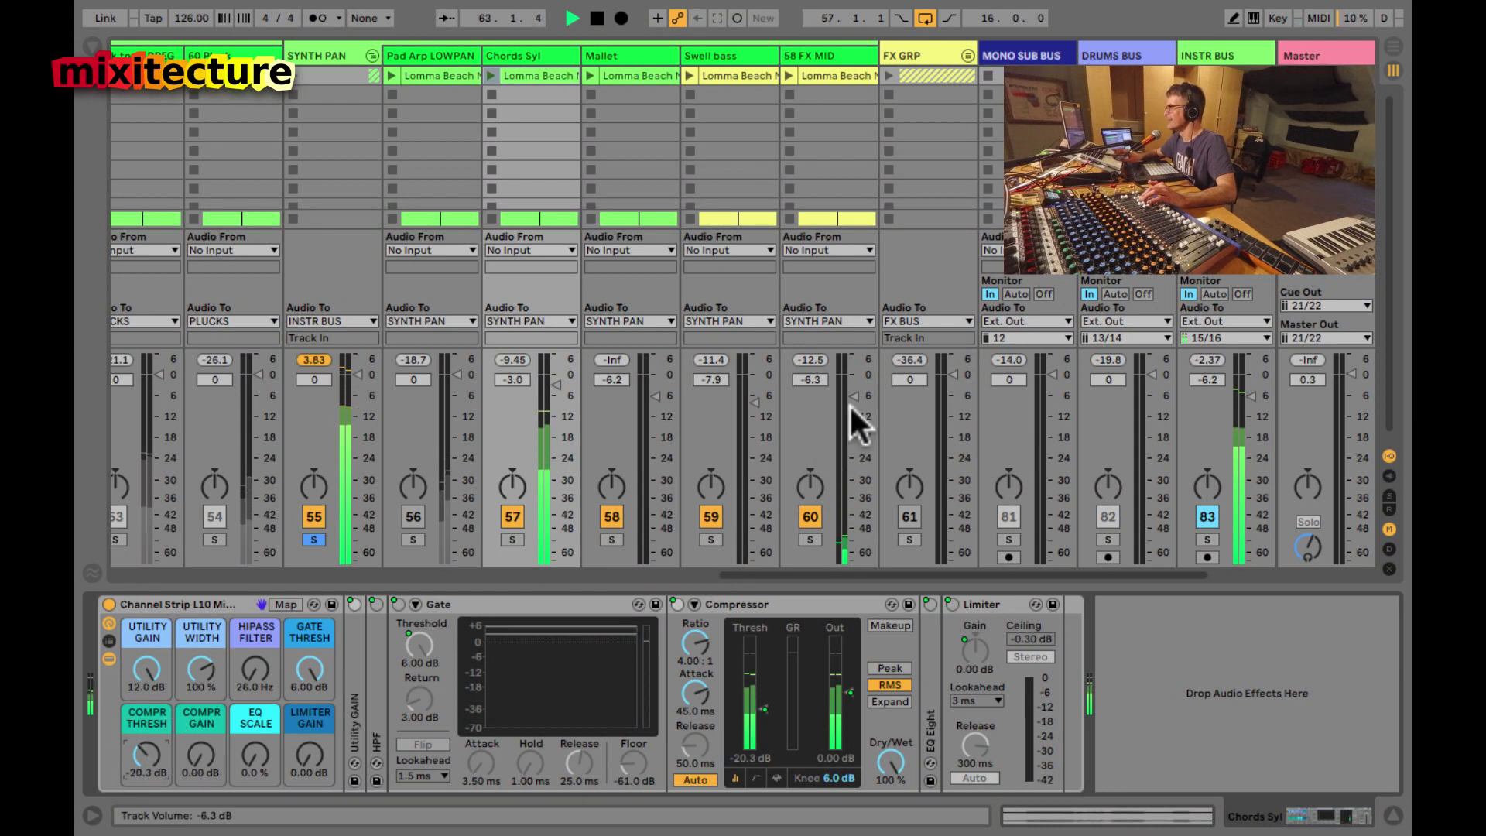
# - Lower the 58 FX MID track volume to -12.8 dB and set the Chords Syl compressor gain to 4.96 dB
pyautogui.moveTo(847, 398); pyautogui.dragTo(773, 448)
pyautogui.moveTo(202, 745); pyautogui.dragTo(200, 754)
# - Switch the audible track from Chords Syl to Pad Arp LOWPAN using their mutes, and paste the channel strip onto Pad Arp LOWPAN
pyautogui.click(402, 515)
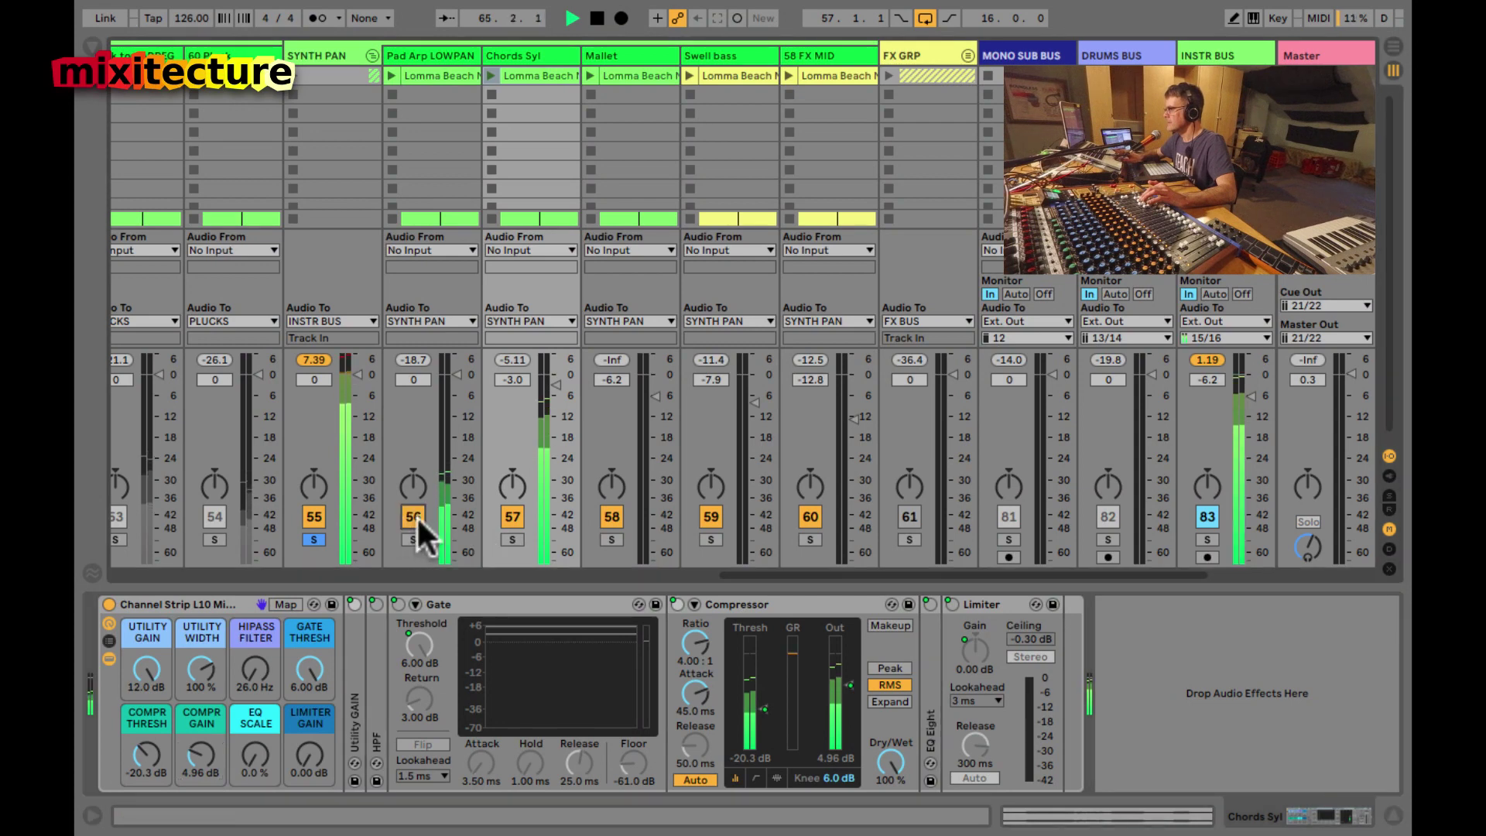
pyautogui.click(504, 514)
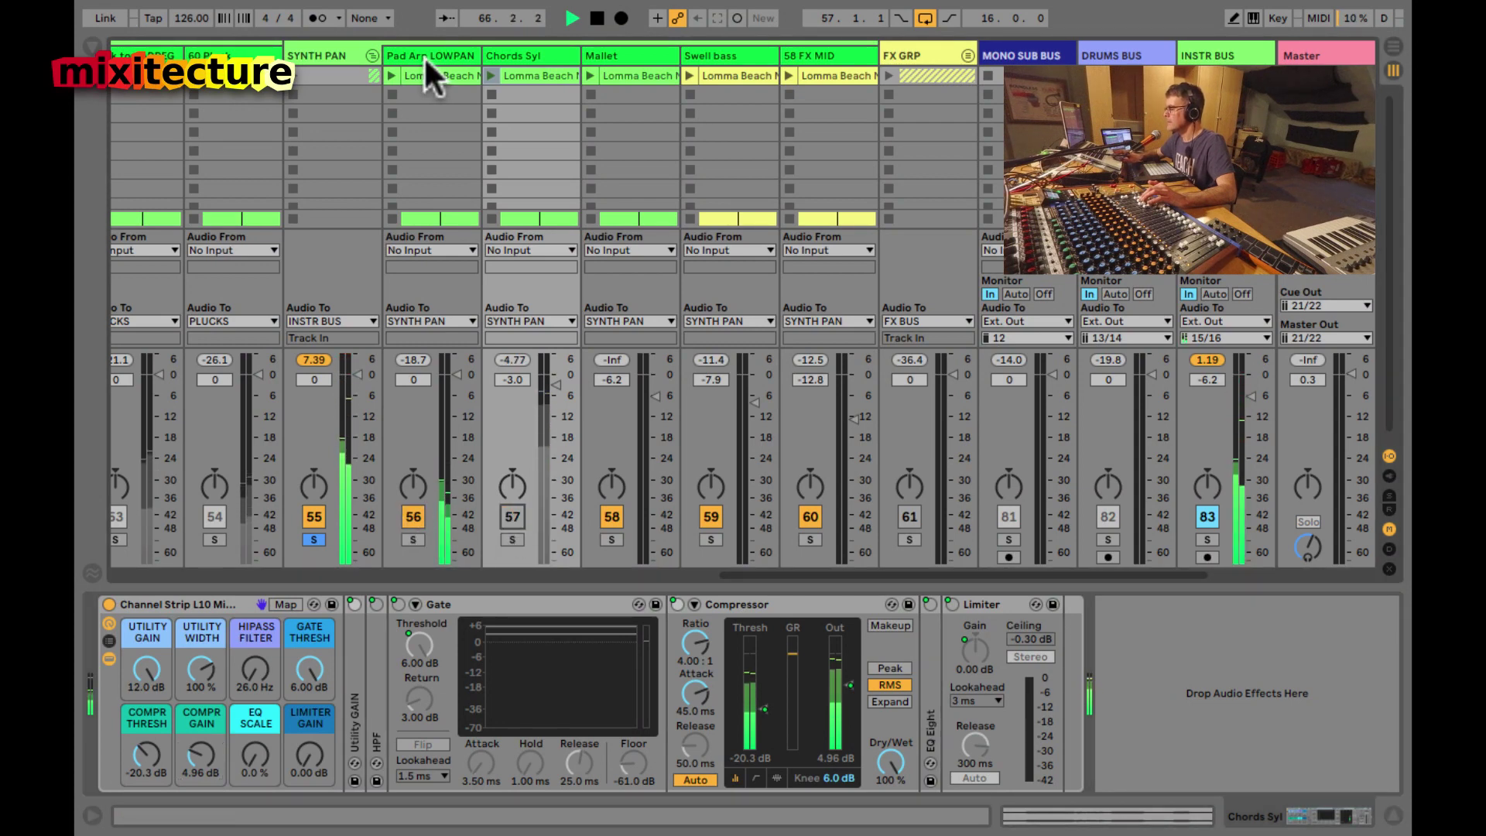
pyautogui.click(424, 54)
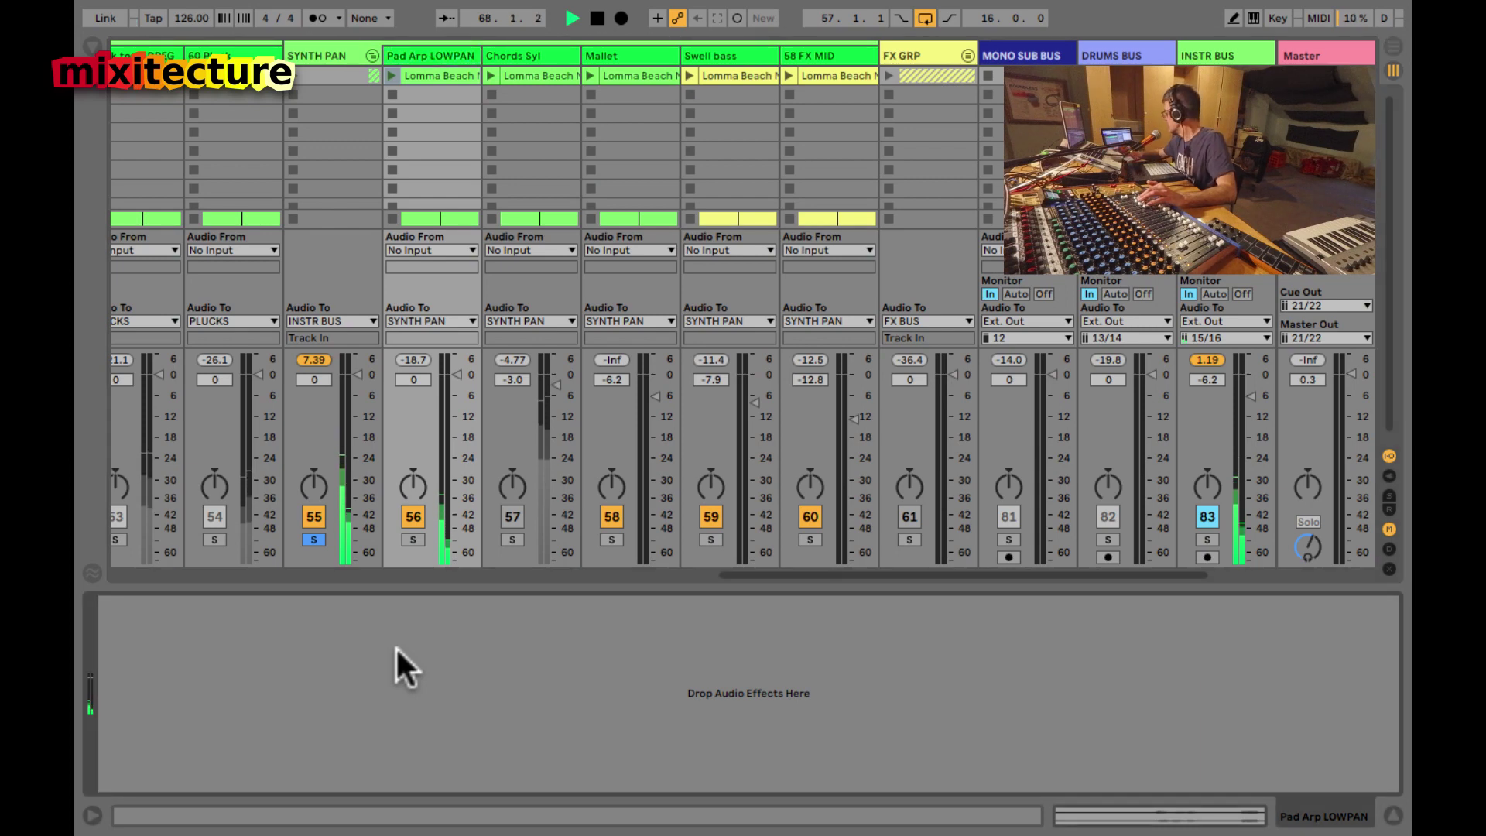
pyautogui.hotkey('ctrl', 'v')
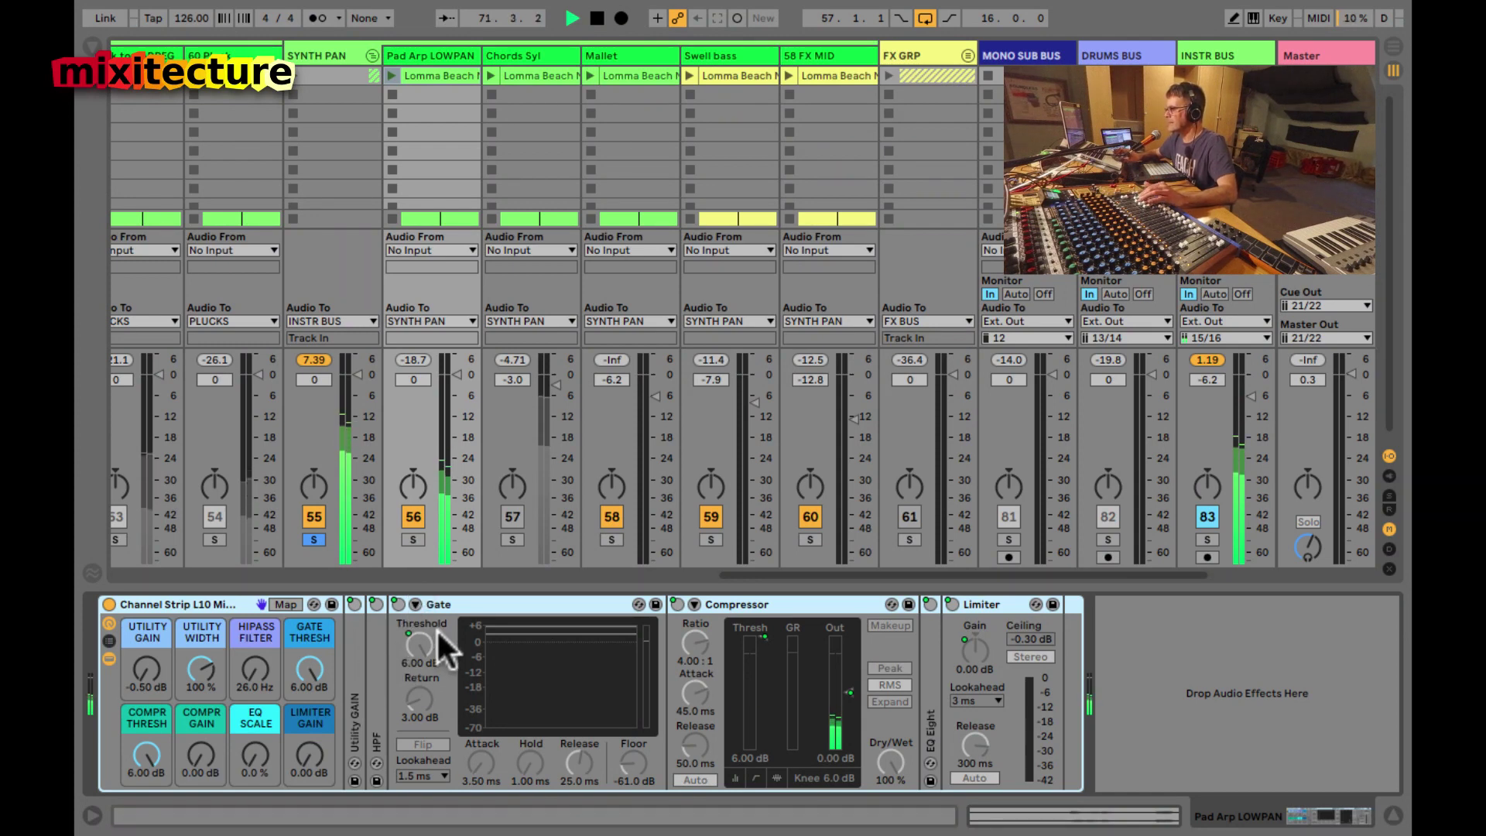
# - Set Pad Arp LOWPAN's hipass filter to 90.0 Hz, utility gain to 12.0 dB, compressor threshold to -20.3 dB and compressor gain to 3.69 dB
pyautogui.moveTo(246, 665); pyautogui.dragTo(247, 665)
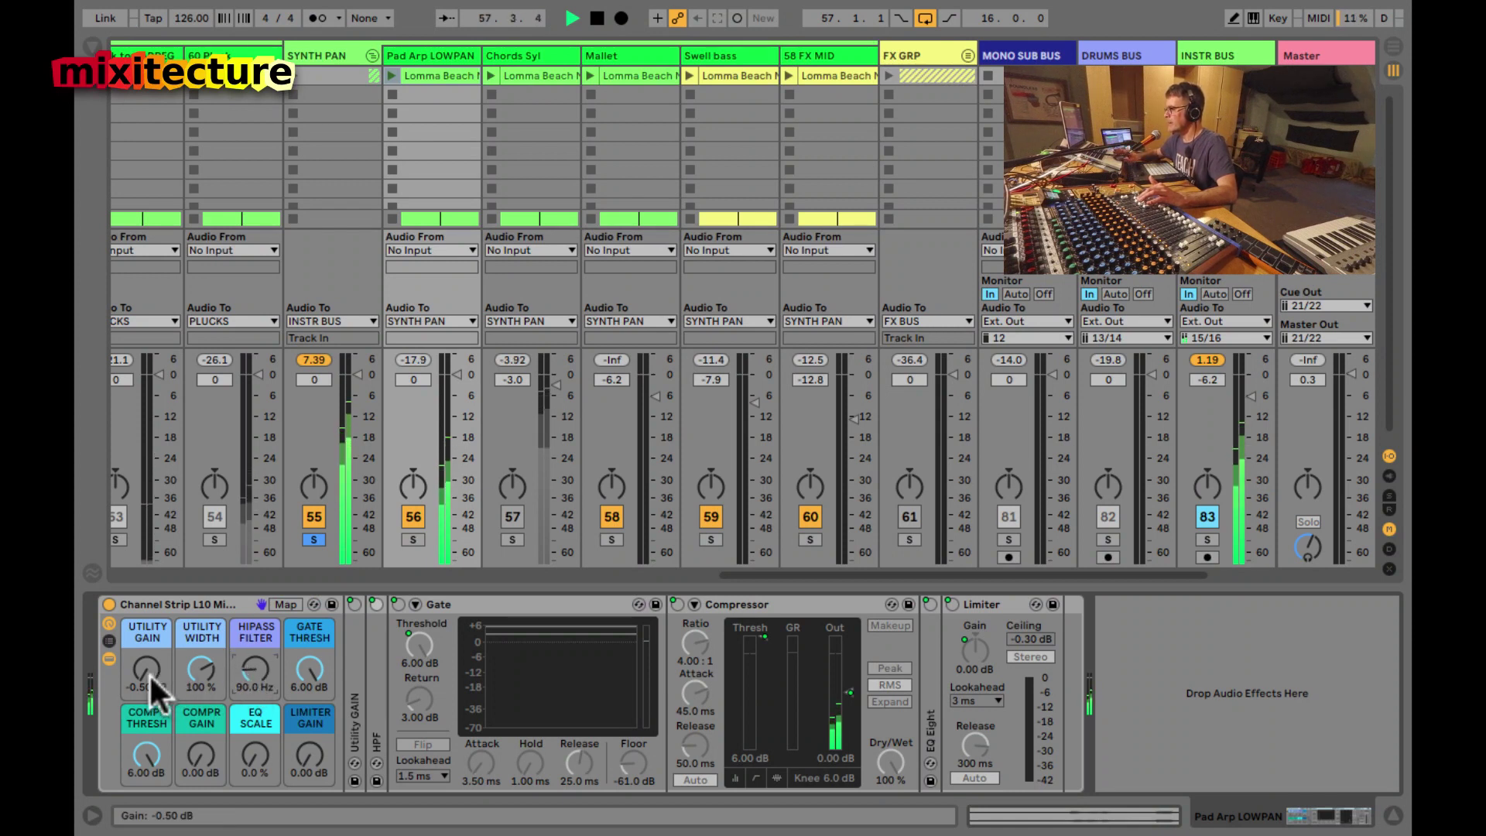
pyautogui.moveTo(145, 681); pyautogui.dragTo(144, 674)
pyautogui.moveTo(139, 746); pyautogui.dragTo(143, 749)
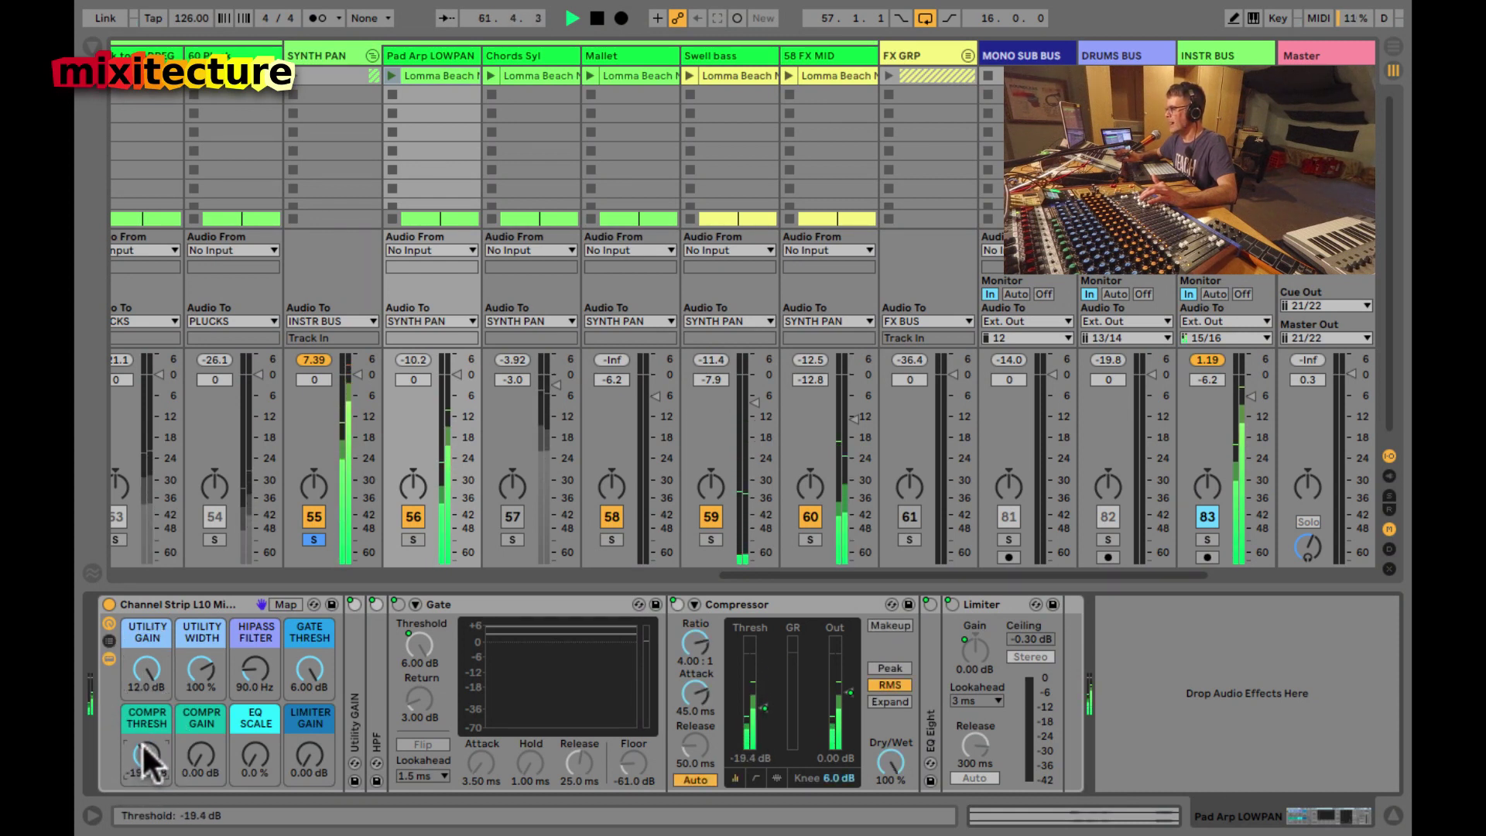
pyautogui.moveTo(191, 762); pyautogui.dragTo(136, 753)
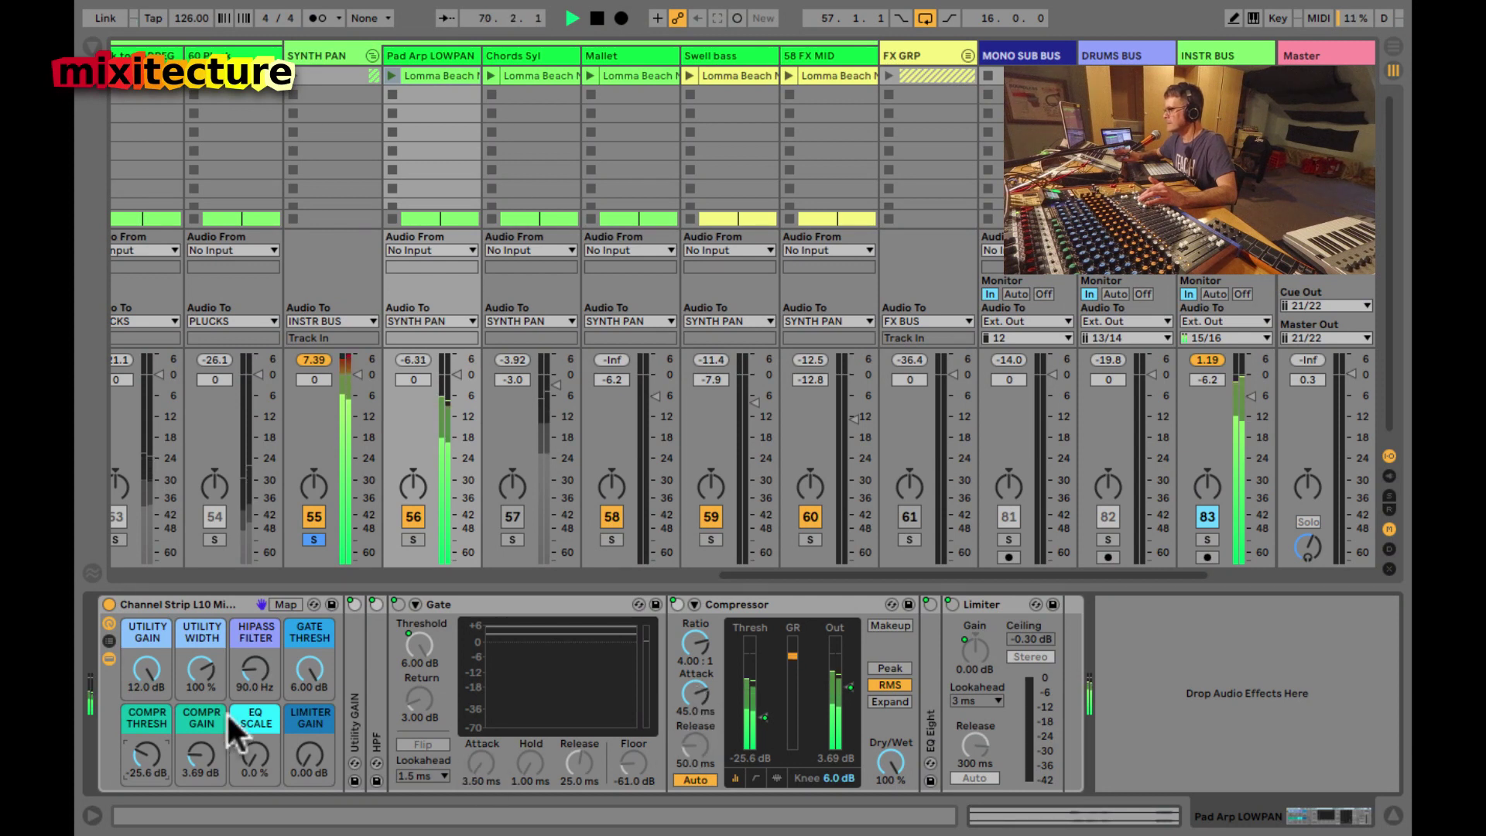
pyautogui.moveTo(142, 751); pyautogui.dragTo(142, 751)
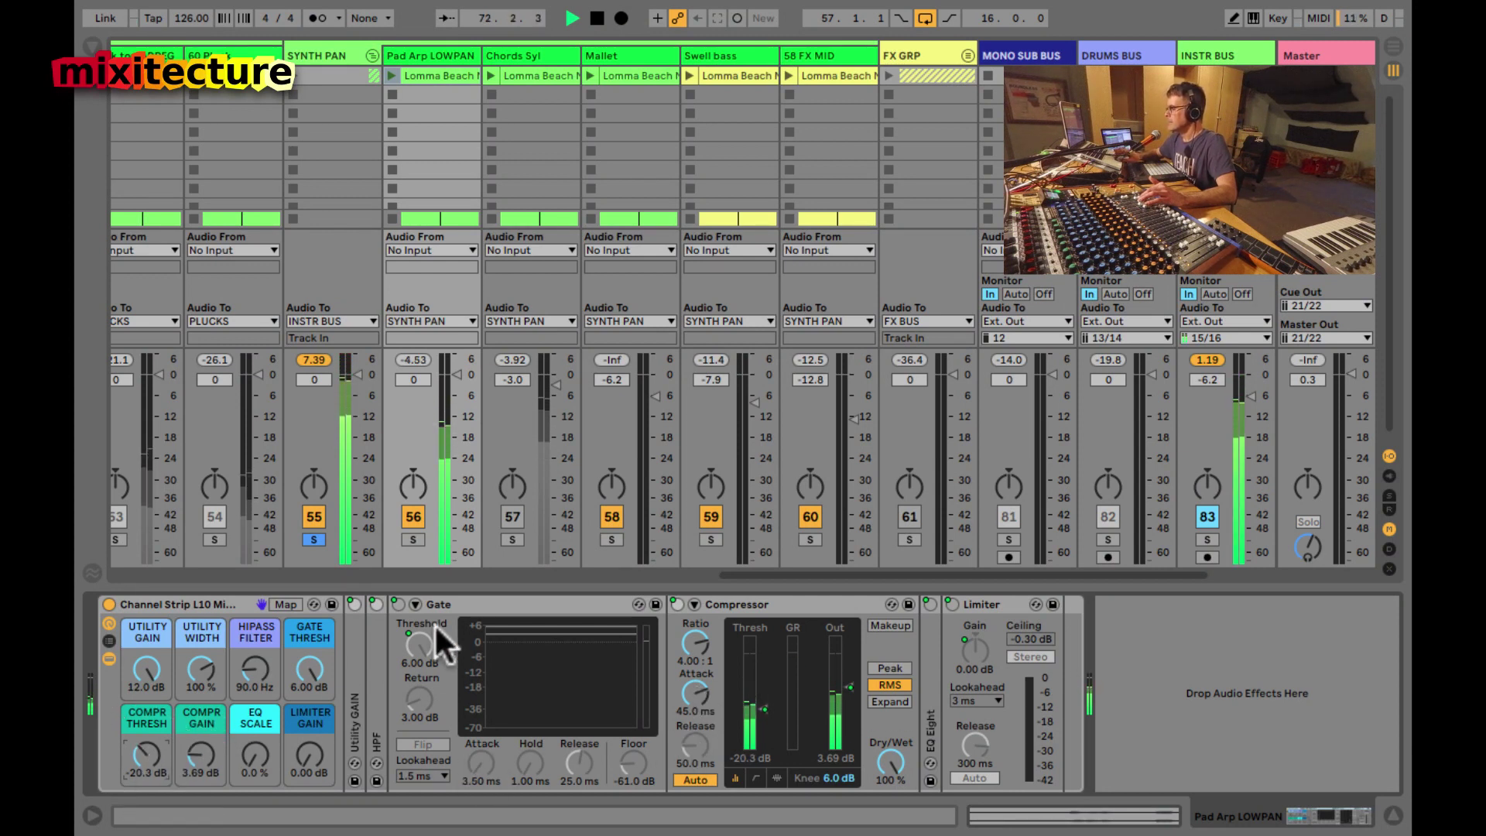
# - Unmute Chords Syl and lower its volume to -8.0 dB, and lower the Pad Arp LOWPAN volume to about -13.4 dB
pyautogui.click(508, 514)
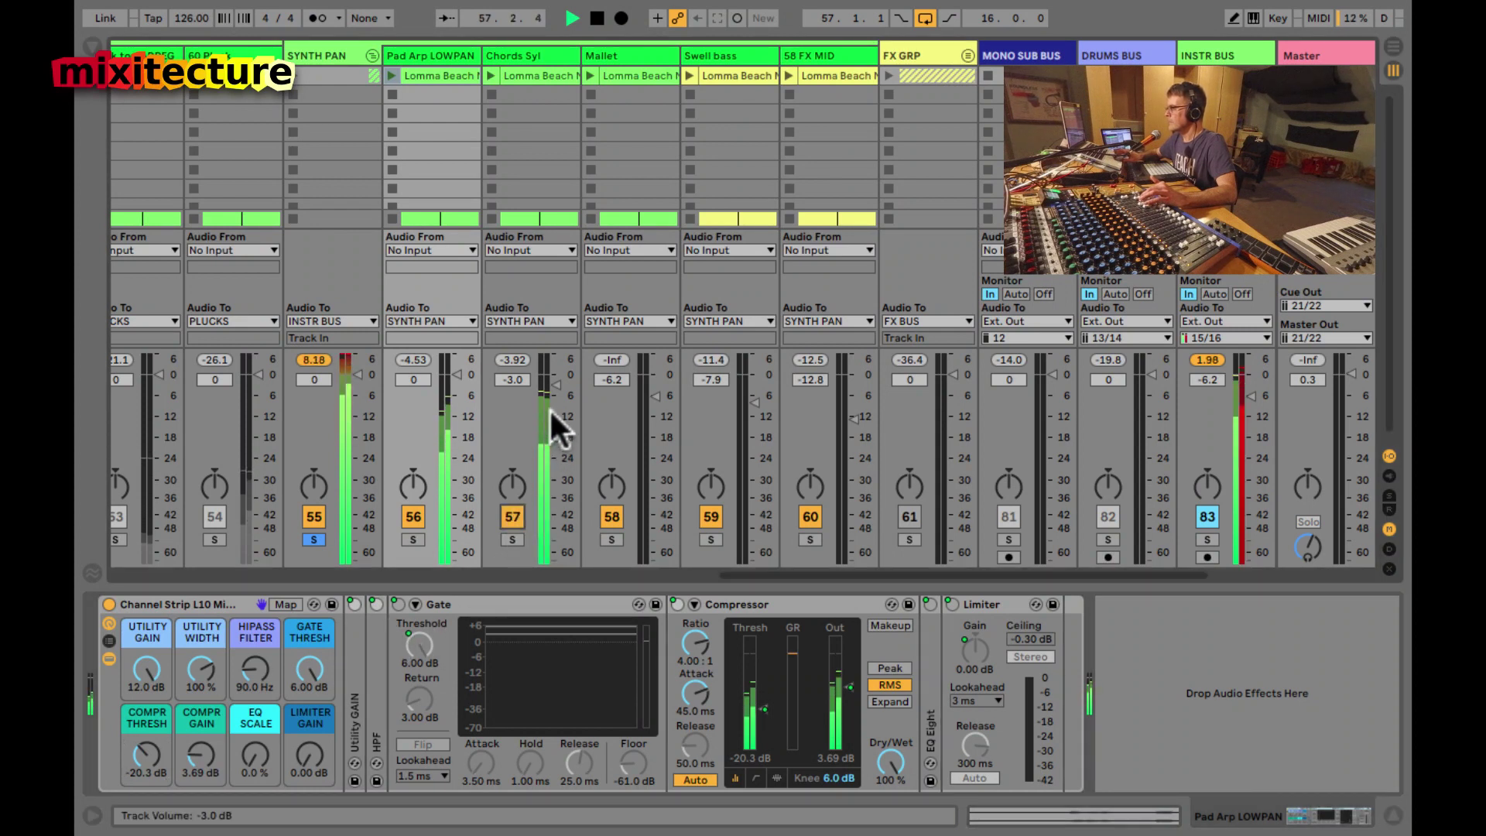
pyautogui.moveTo(548, 387); pyautogui.dragTo(552, 402)
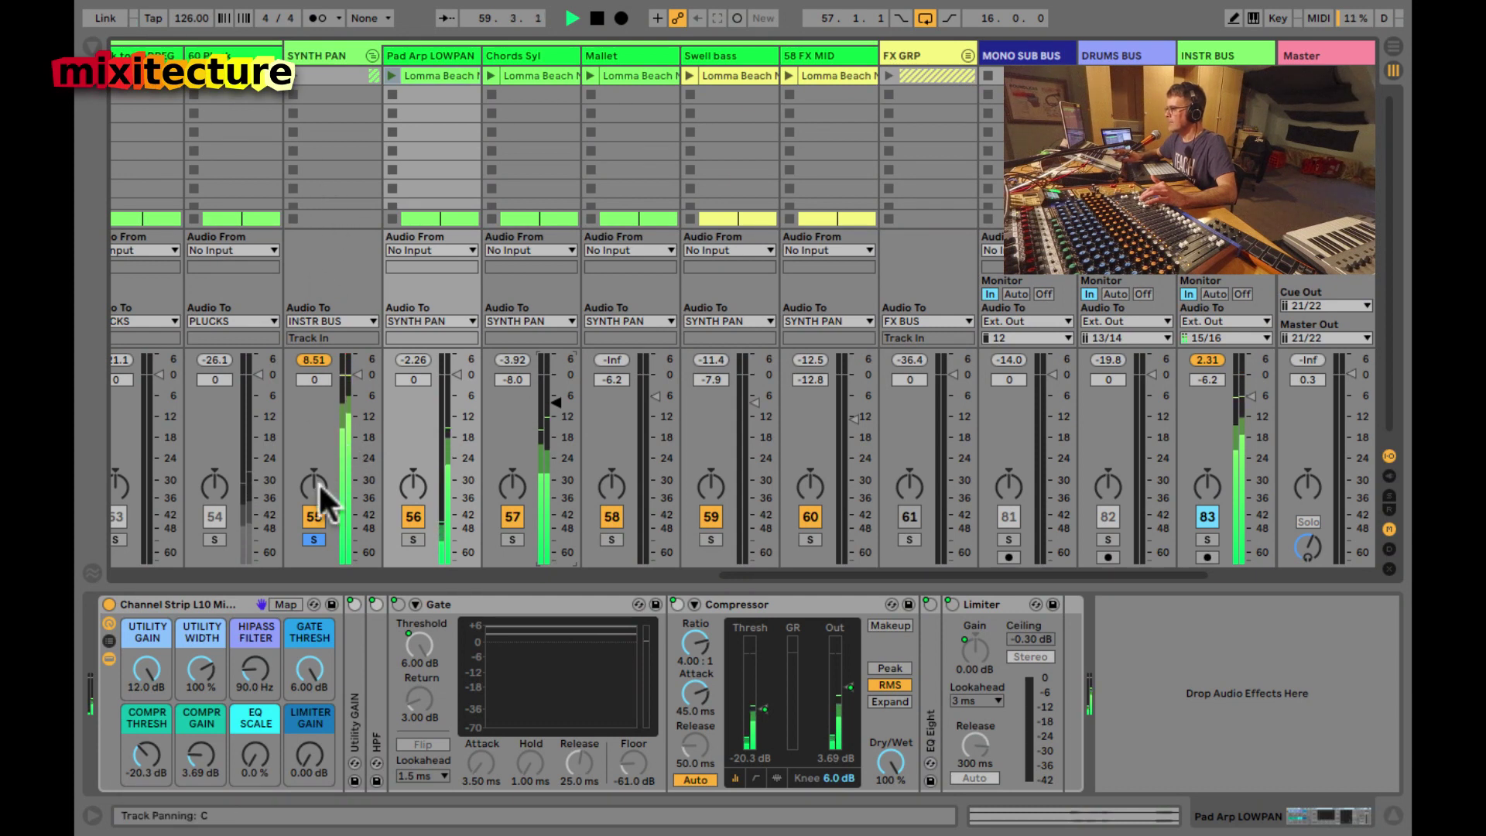
pyautogui.click(456, 376)
pyautogui.moveTo(449, 375); pyautogui.dragTo(448, 378)
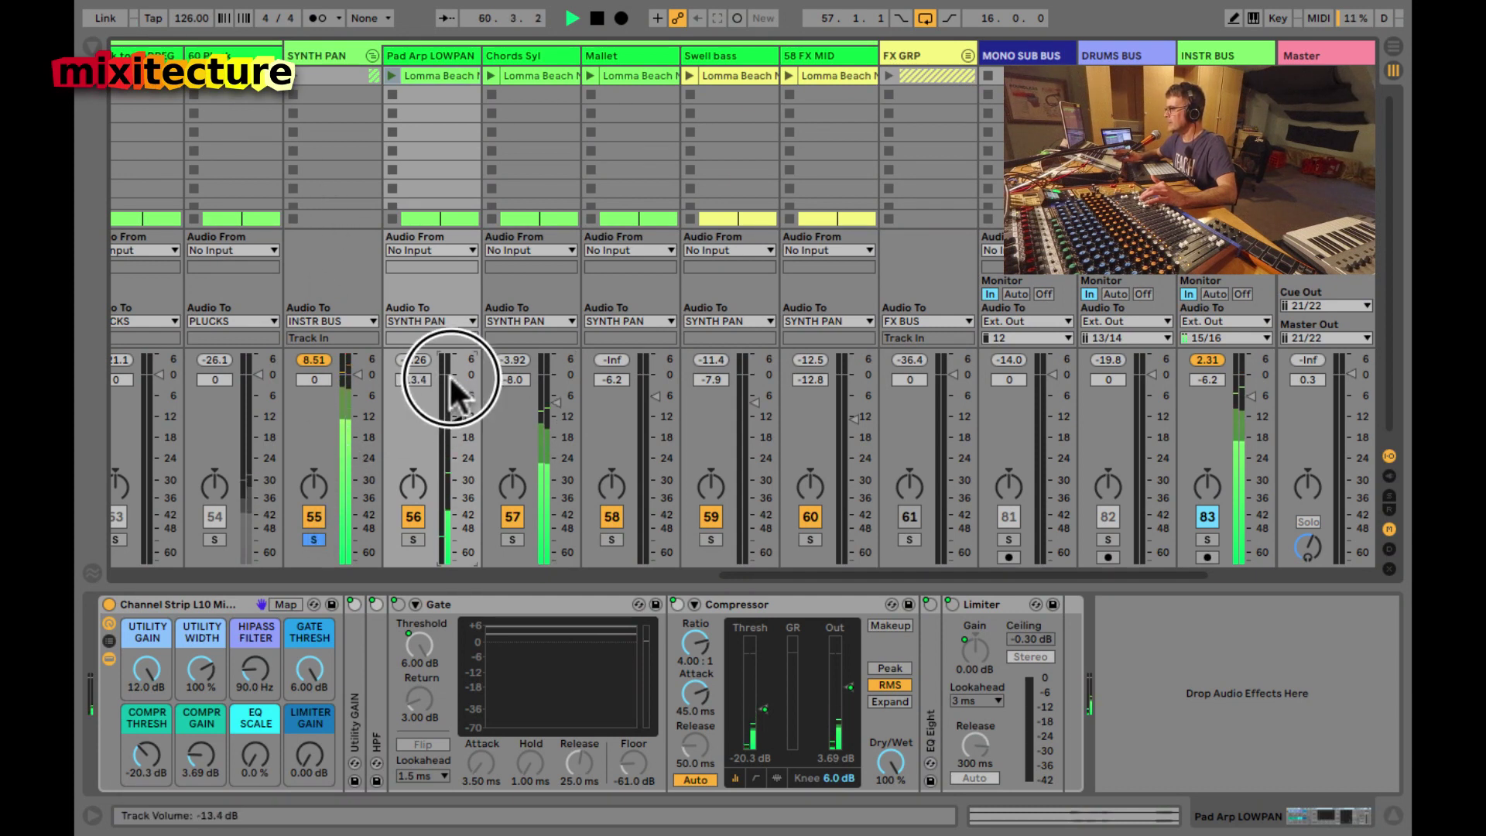
# - Set the volumes of Pad Arp LOWPAN to -11.3 dB, Chords Syl to -13.7 dB and Swell bass to -7.4 dB, and unsolo SYNTH PAN
pyautogui.moveTo(554, 401); pyautogui.dragTo(551, 421)
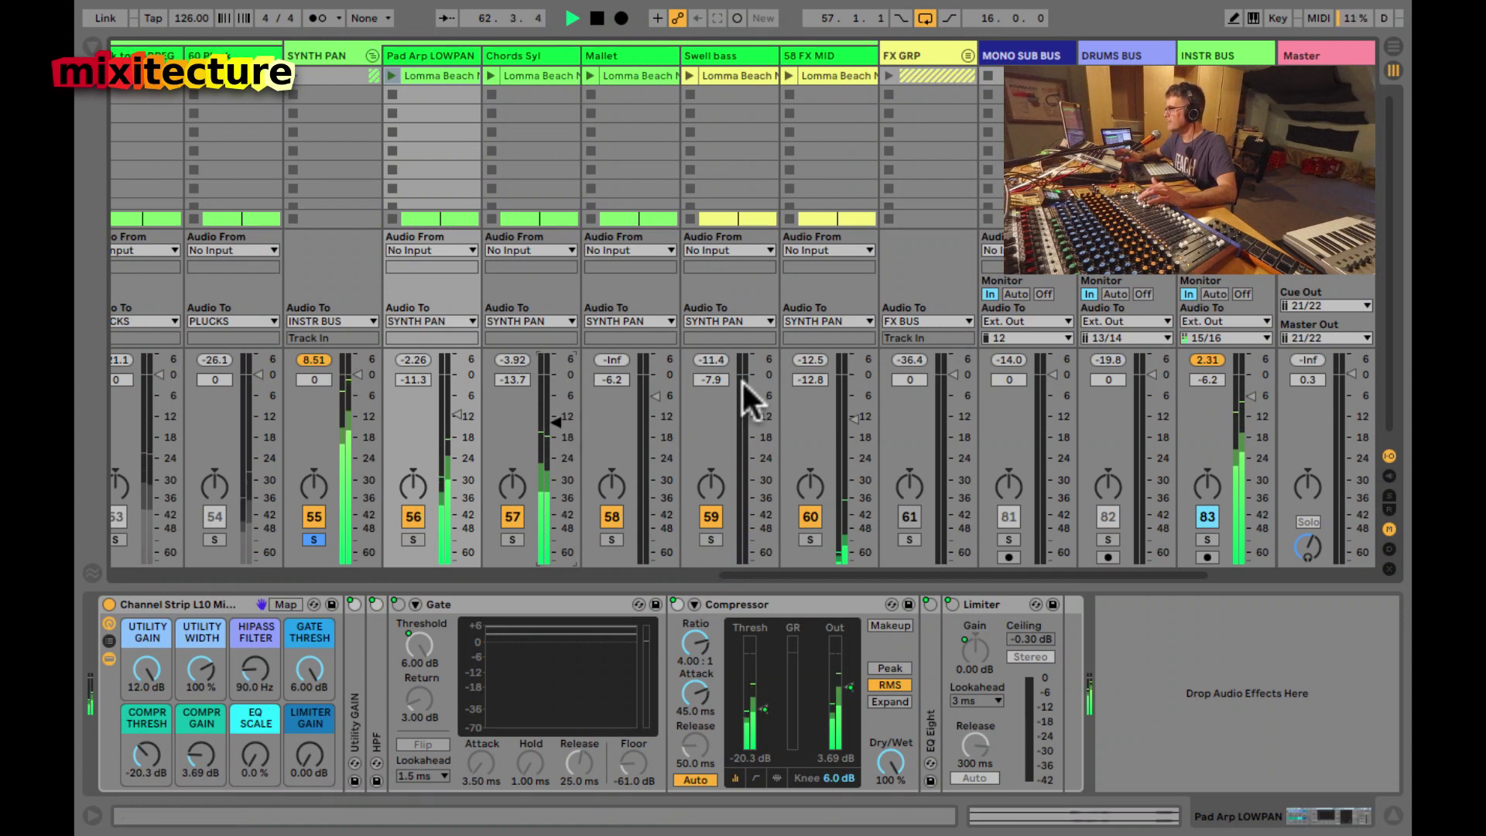
pyautogui.moveTo(749, 391); pyautogui.dragTo(746, 393)
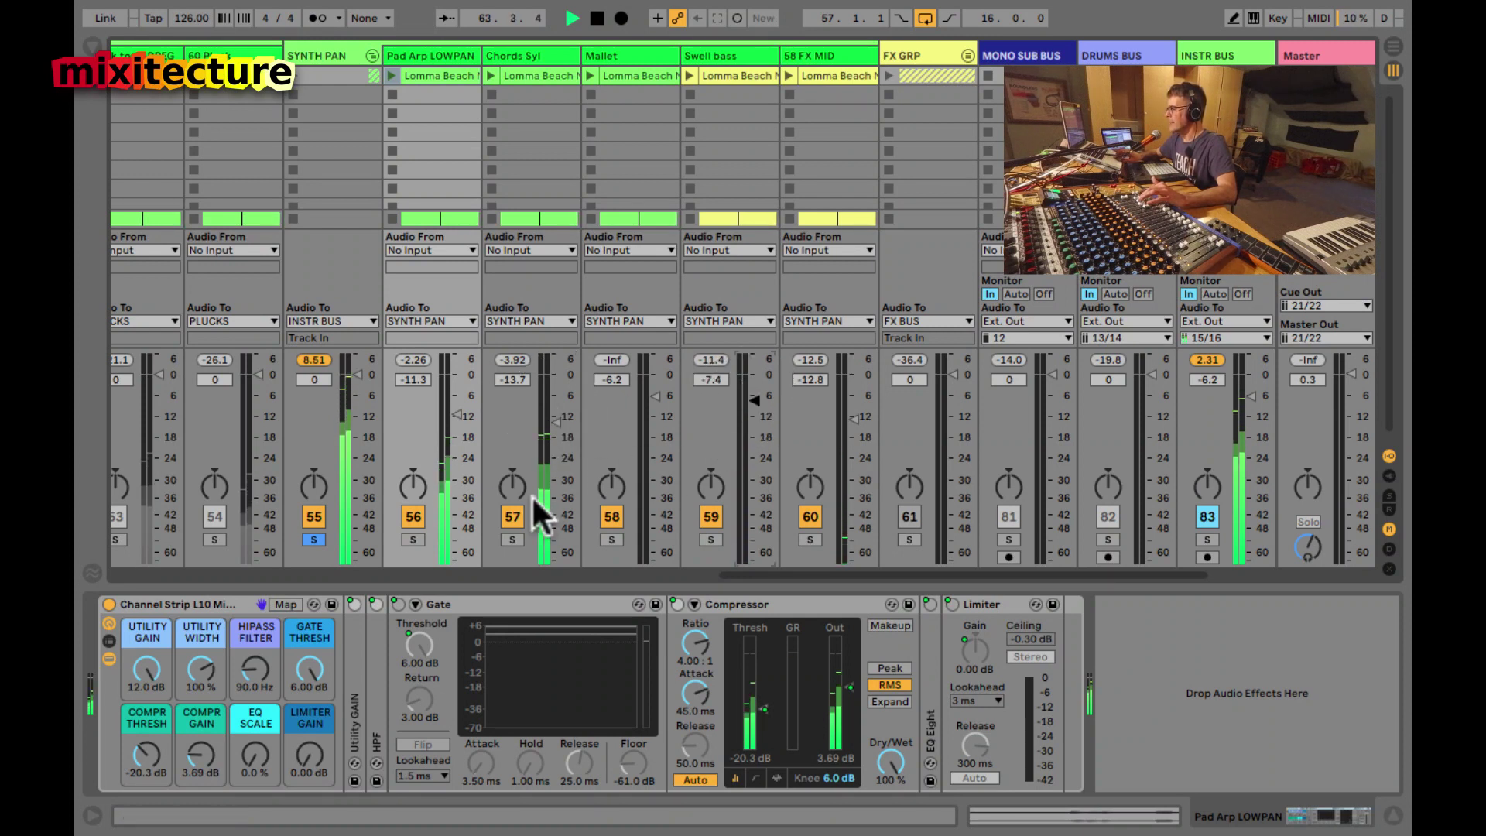
pyautogui.click(314, 538)
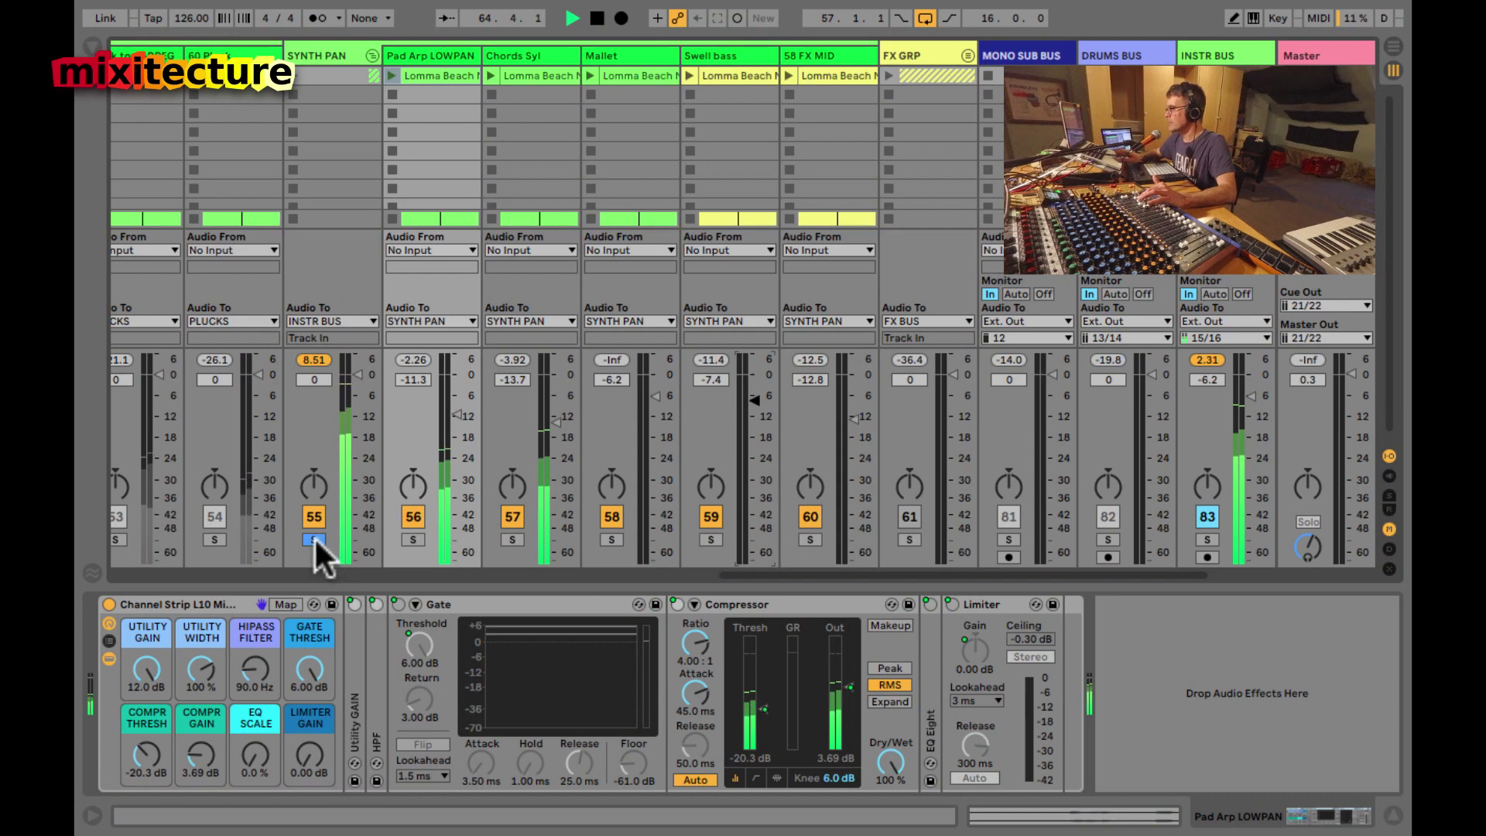
# - Unmute the PLUCKS group and set the utility gain of its channel strip to 12.0 dB
pyautogui.hscroll(-5, 313, 536)
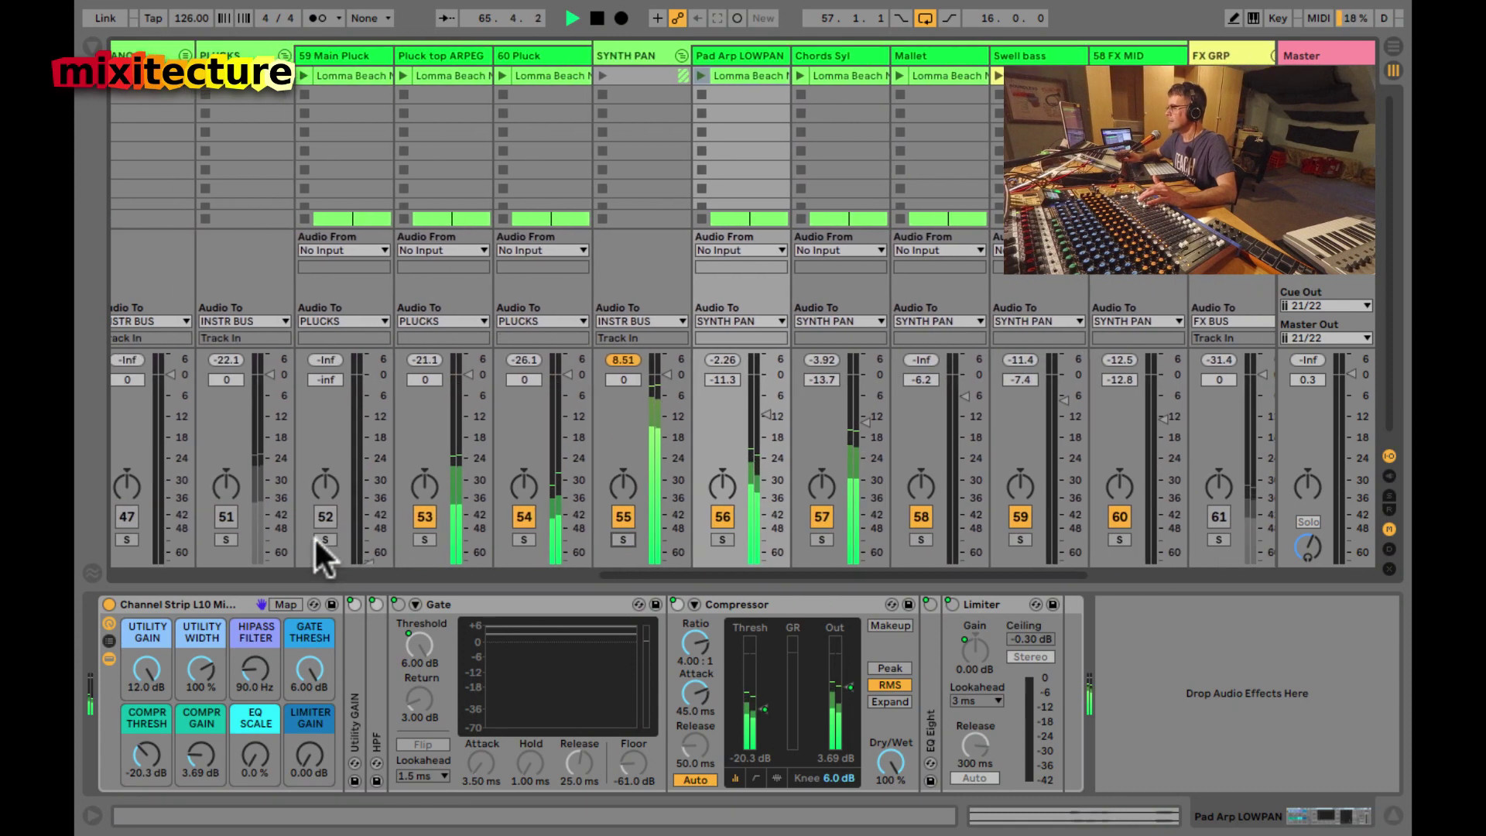
pyautogui.click(331, 512)
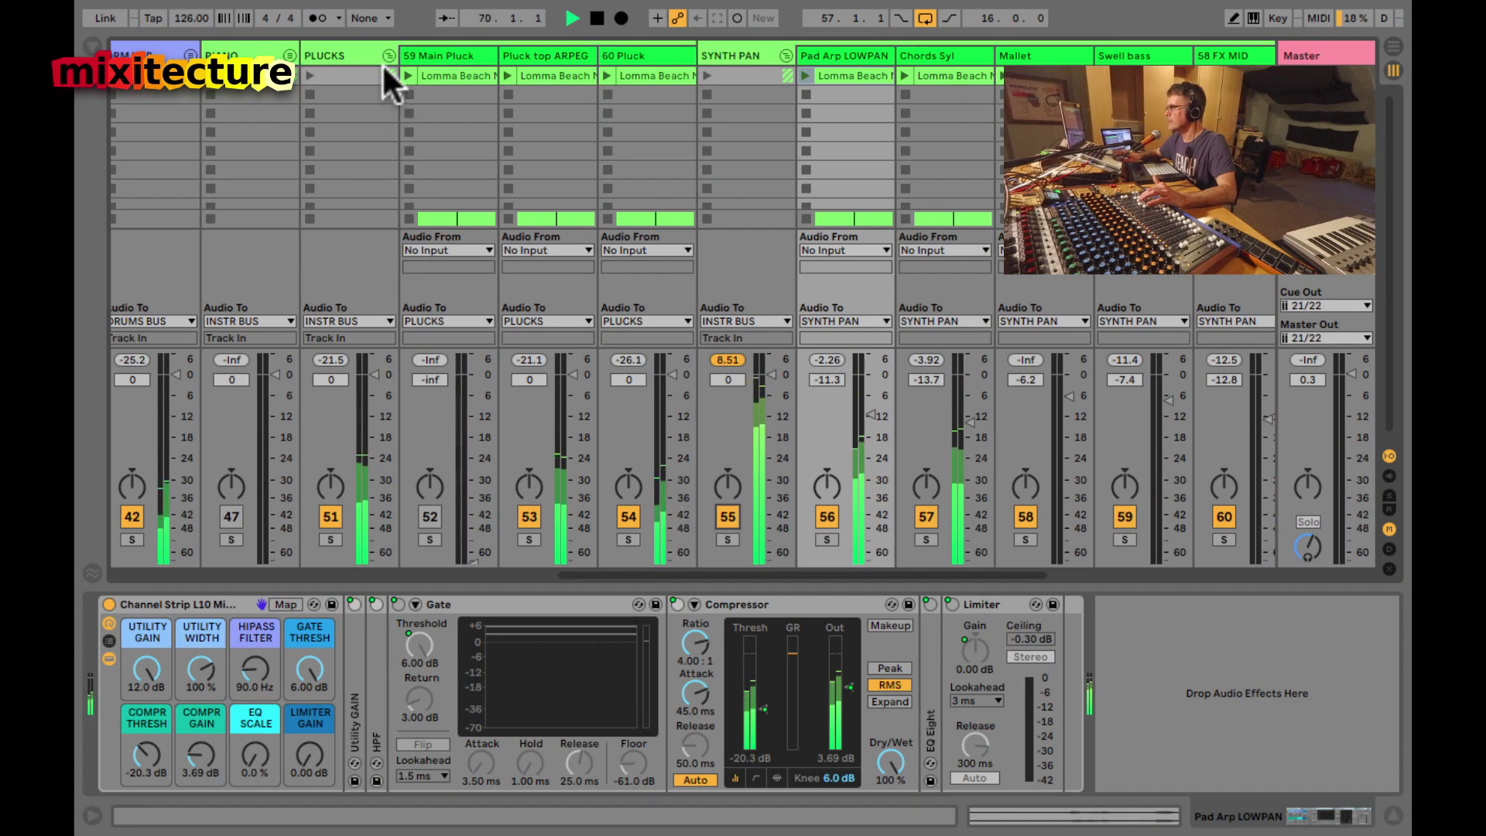
pyautogui.click(362, 56)
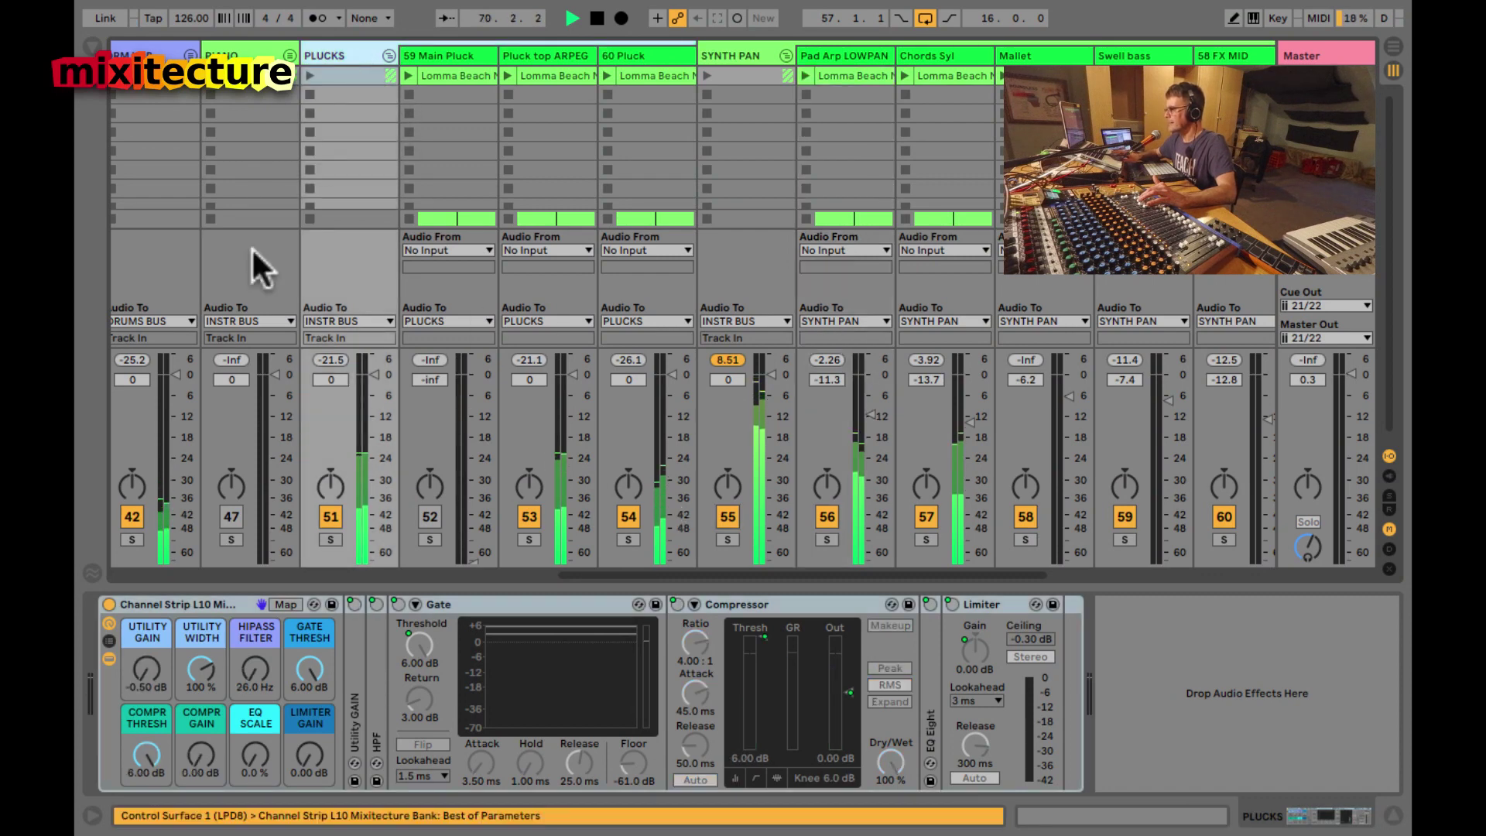
pyautogui.click(145, 668)
pyautogui.moveTo(145, 669); pyautogui.dragTo(145, 670)
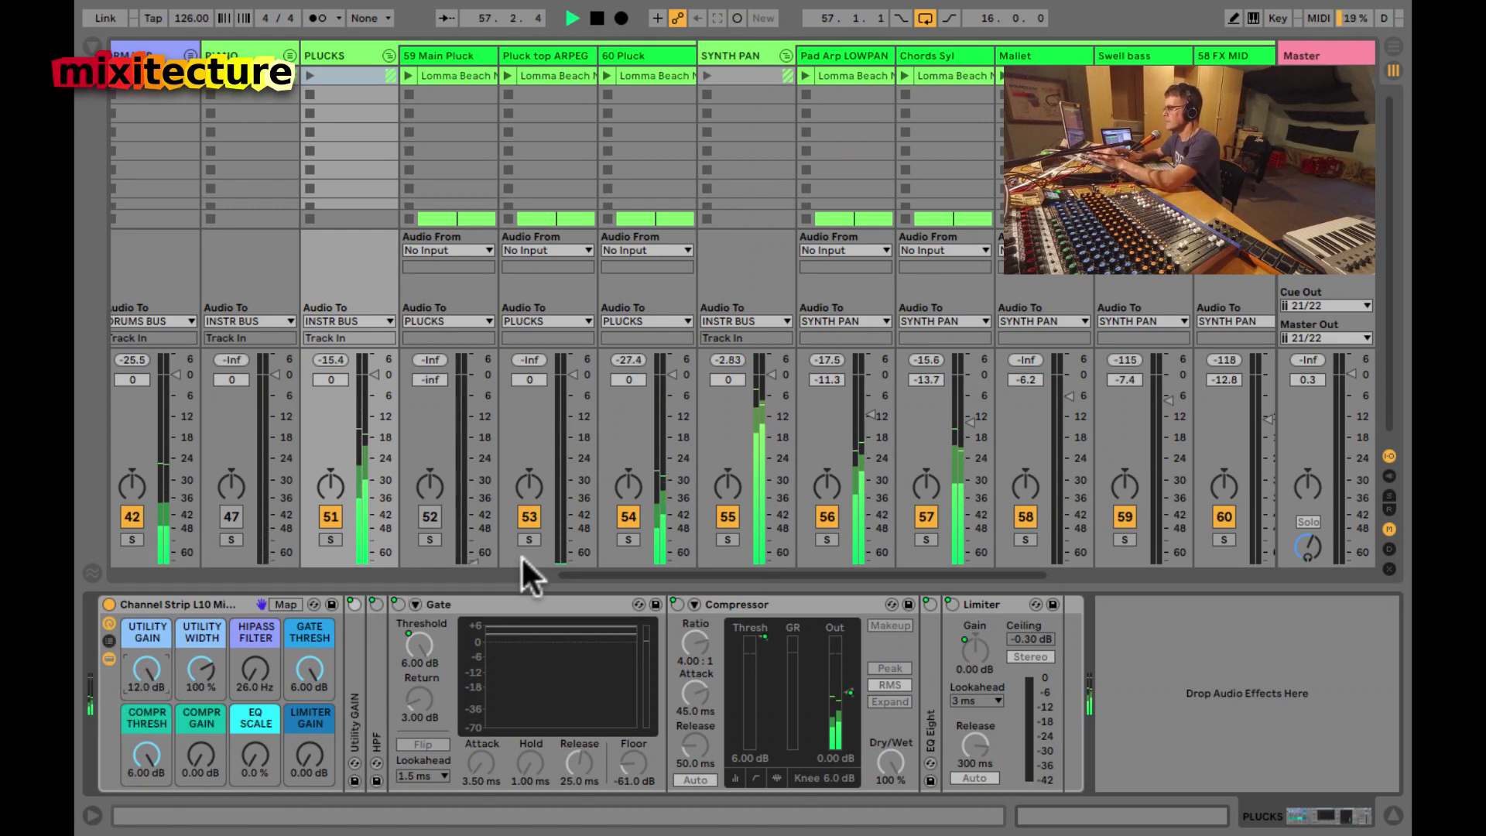
# - Restart arrangement playback where Pluck top ARPEG enters at bar 61 and shorten the loop to 12 bars starting at 61.1.1
pyautogui.press('Tab')
pyautogui.scroll(3, 814, 467)
pyautogui.scroll(2, 814, 468)
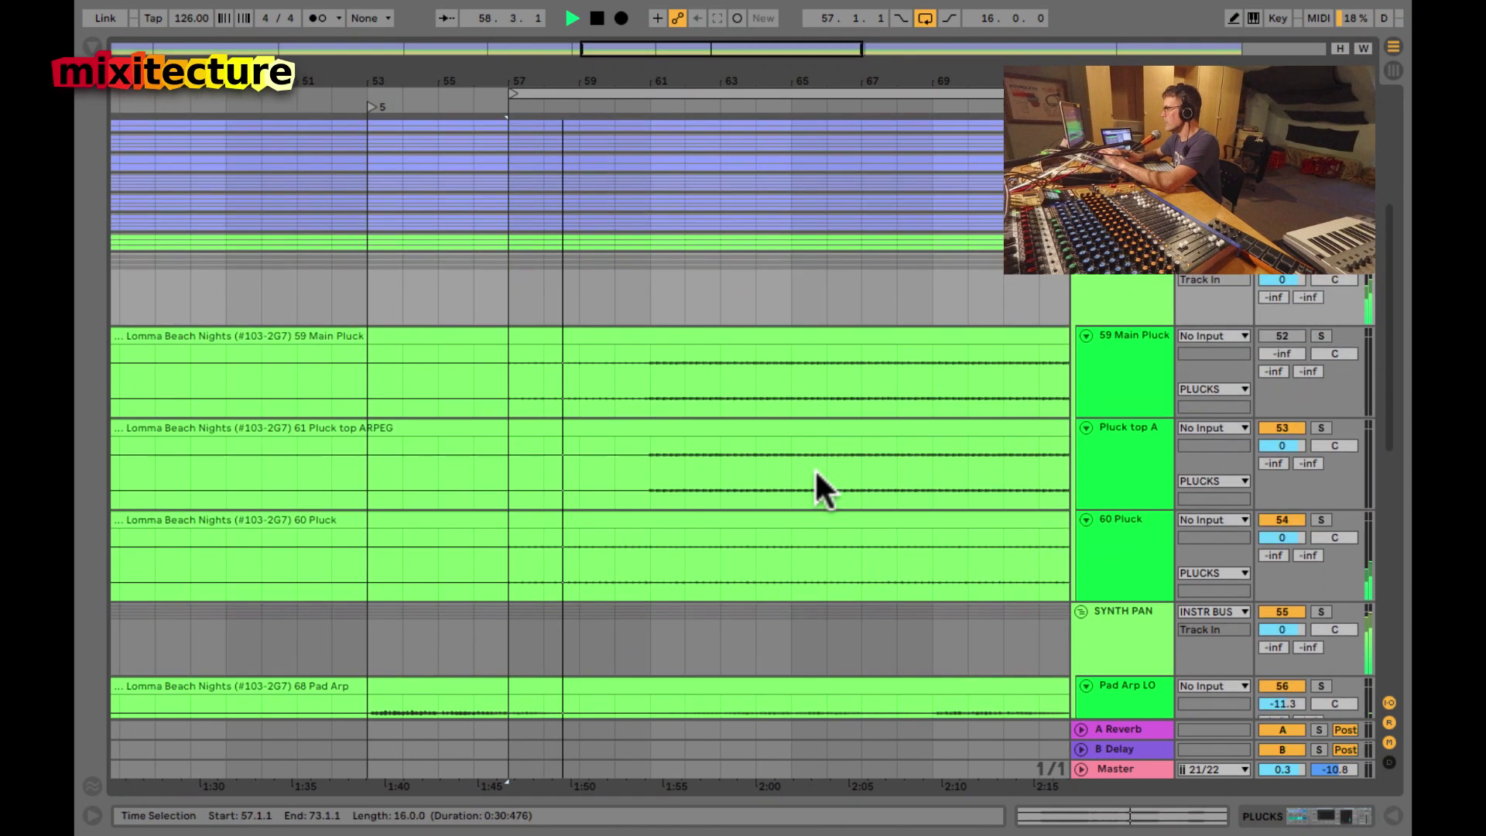
pyautogui.click(647, 463)
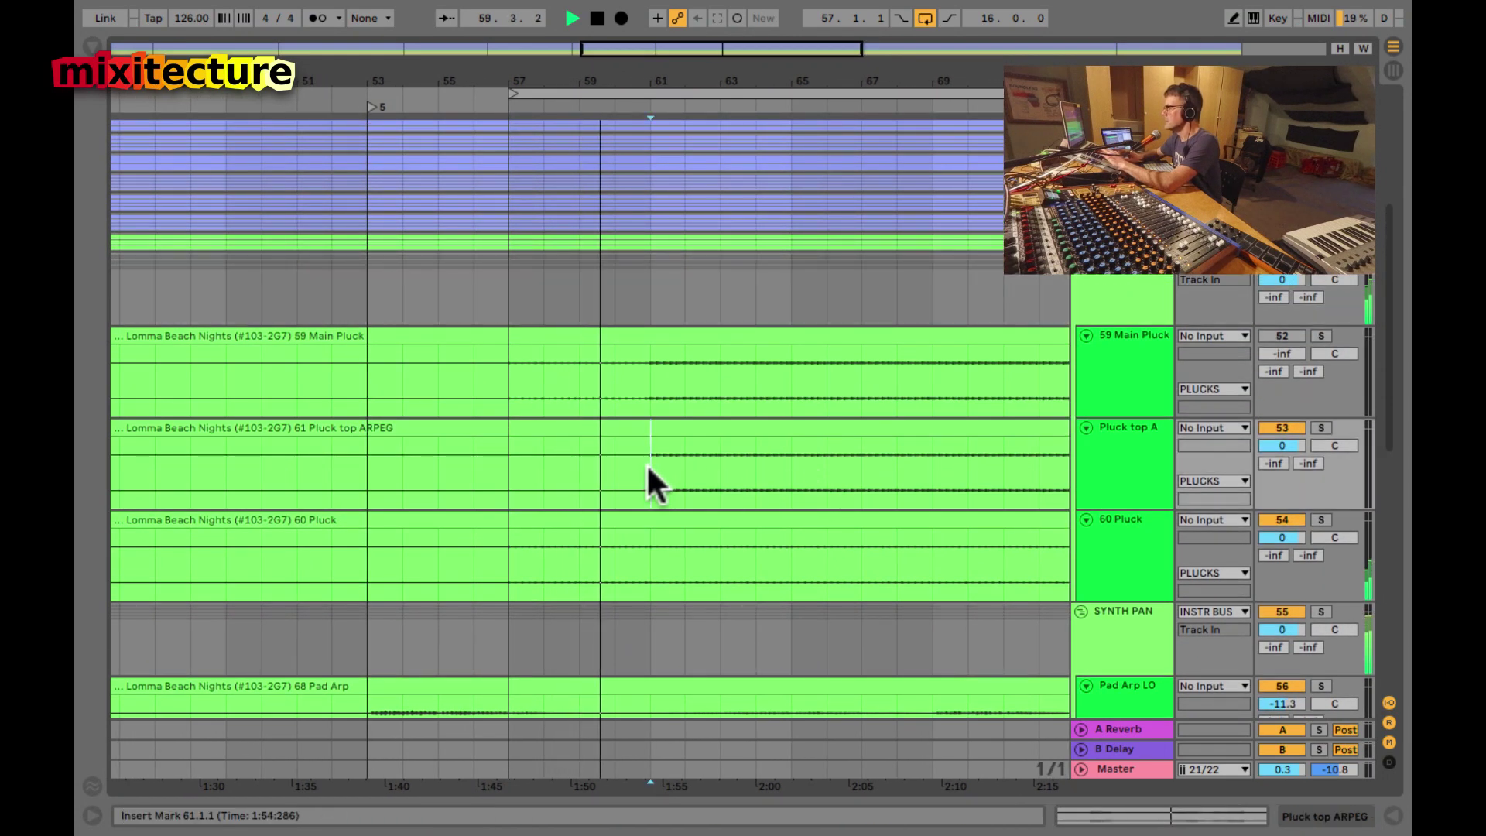
pyautogui.press('space')
pyautogui.press('space')
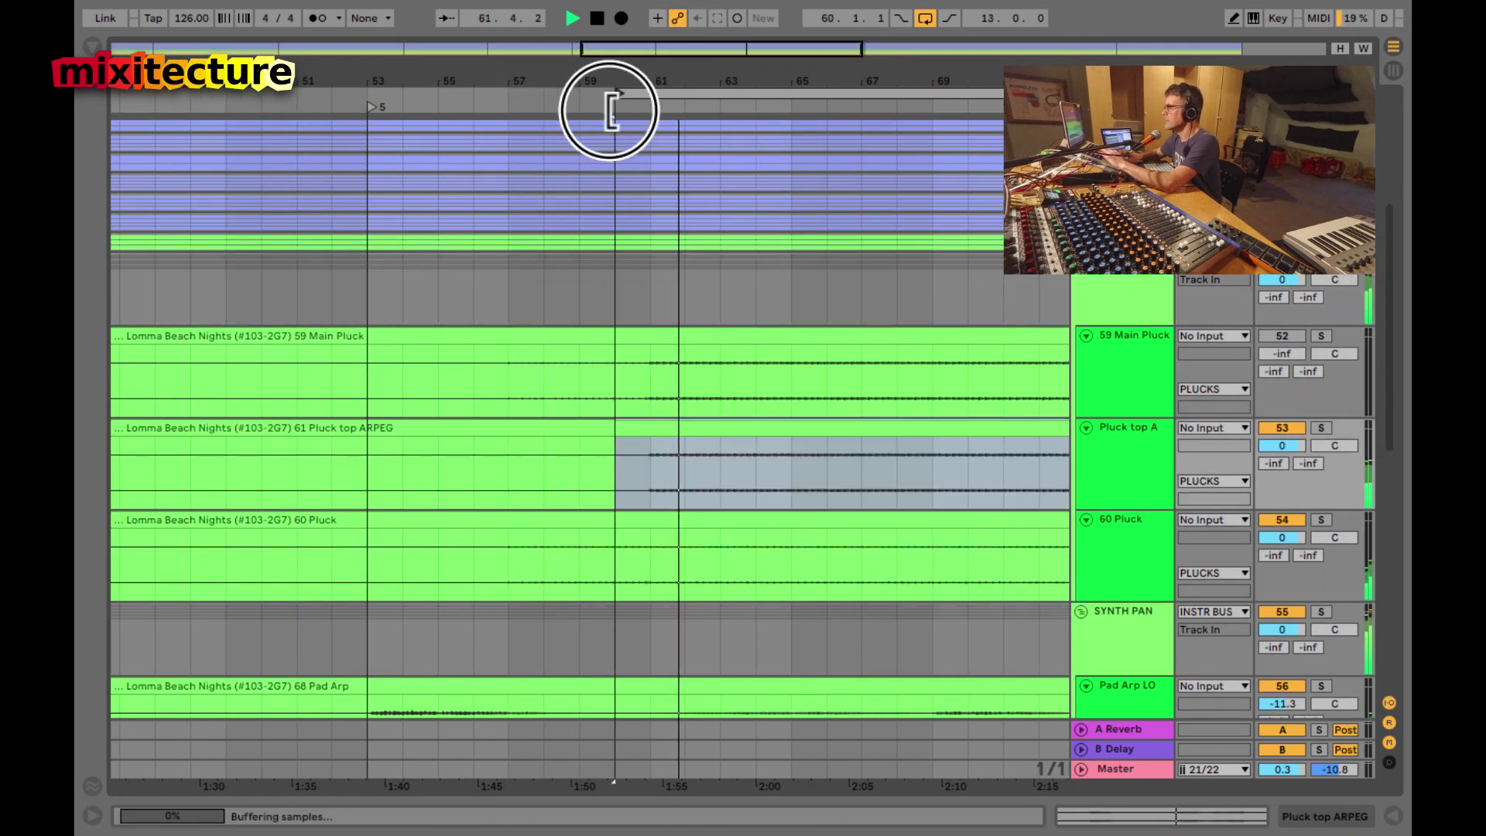
pyautogui.press('Tab')
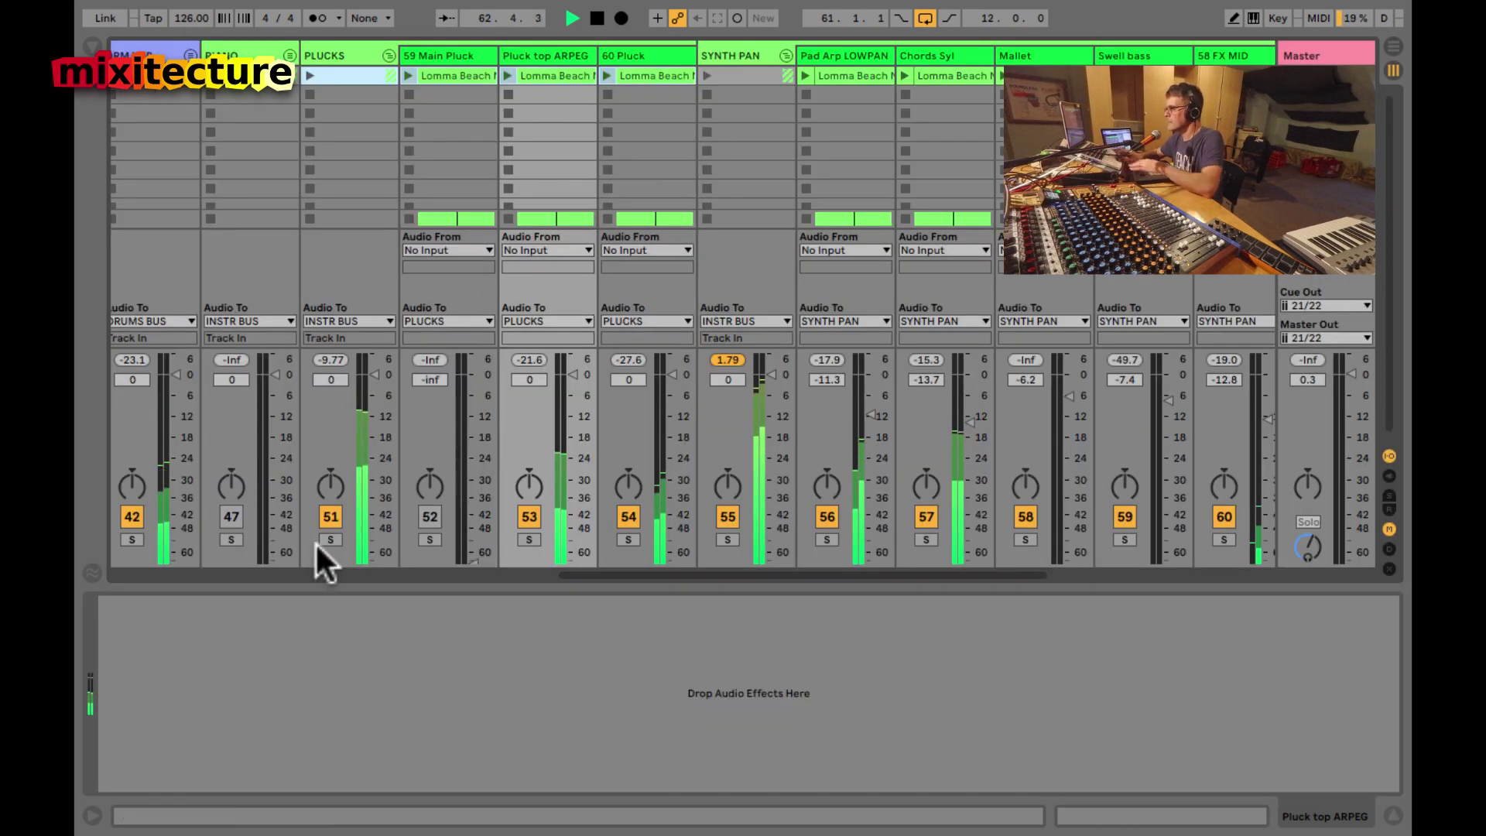
# - Mute the SYNTH PAN group and lower the Pluck top ARPEG volume to -28.3 dB
pyautogui.click(728, 516)
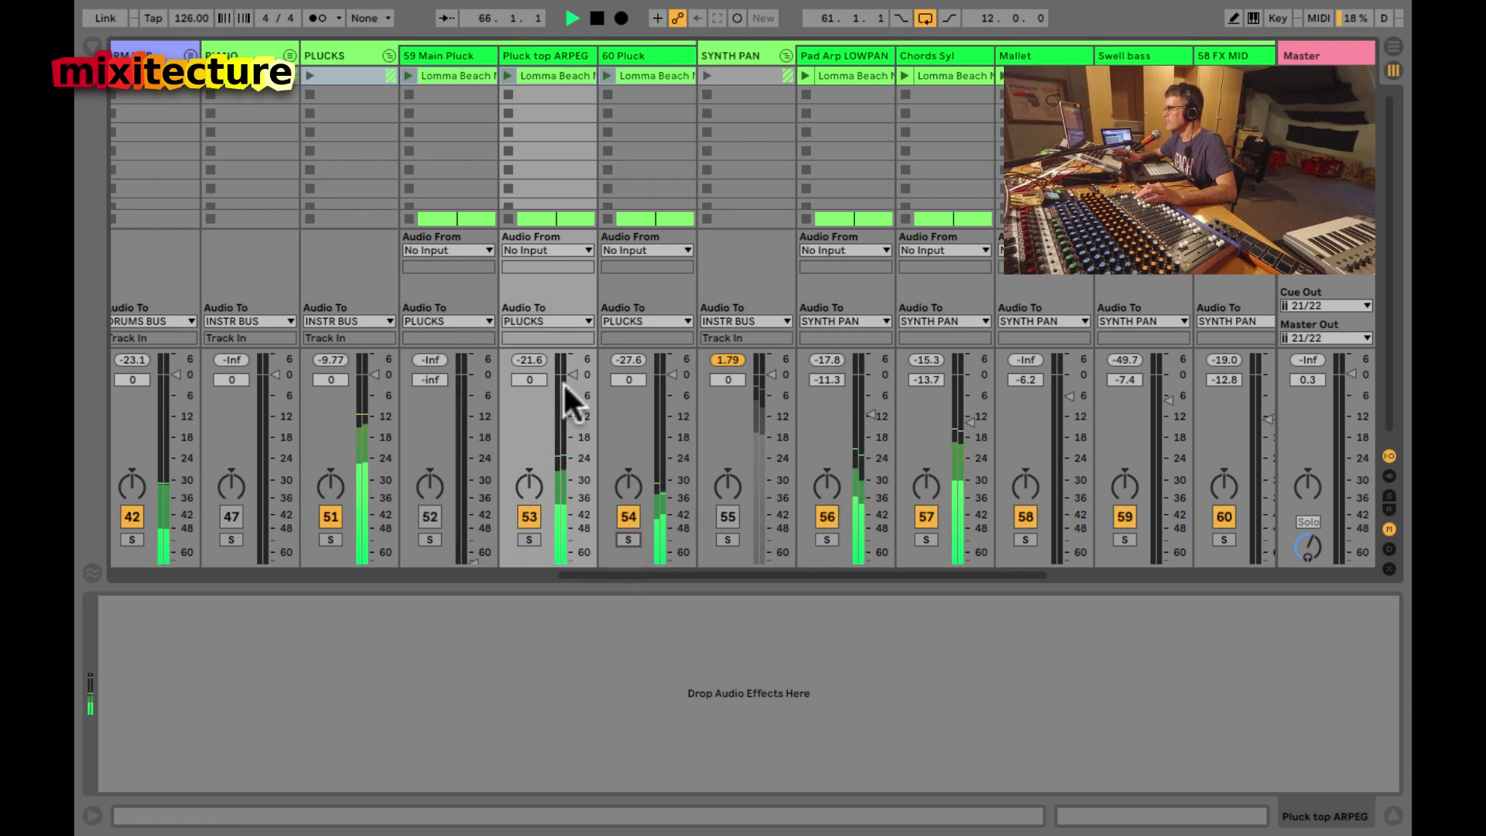
pyautogui.moveTo(564, 383); pyautogui.dragTo(565, 372)
# - Paste the channel strip onto 60 Pluck with utility gain 12.0 dB, hipass 82.0 Hz, compressor threshold -19.0 dB and compressor gain 10.2 dB
pyautogui.click(642, 55)
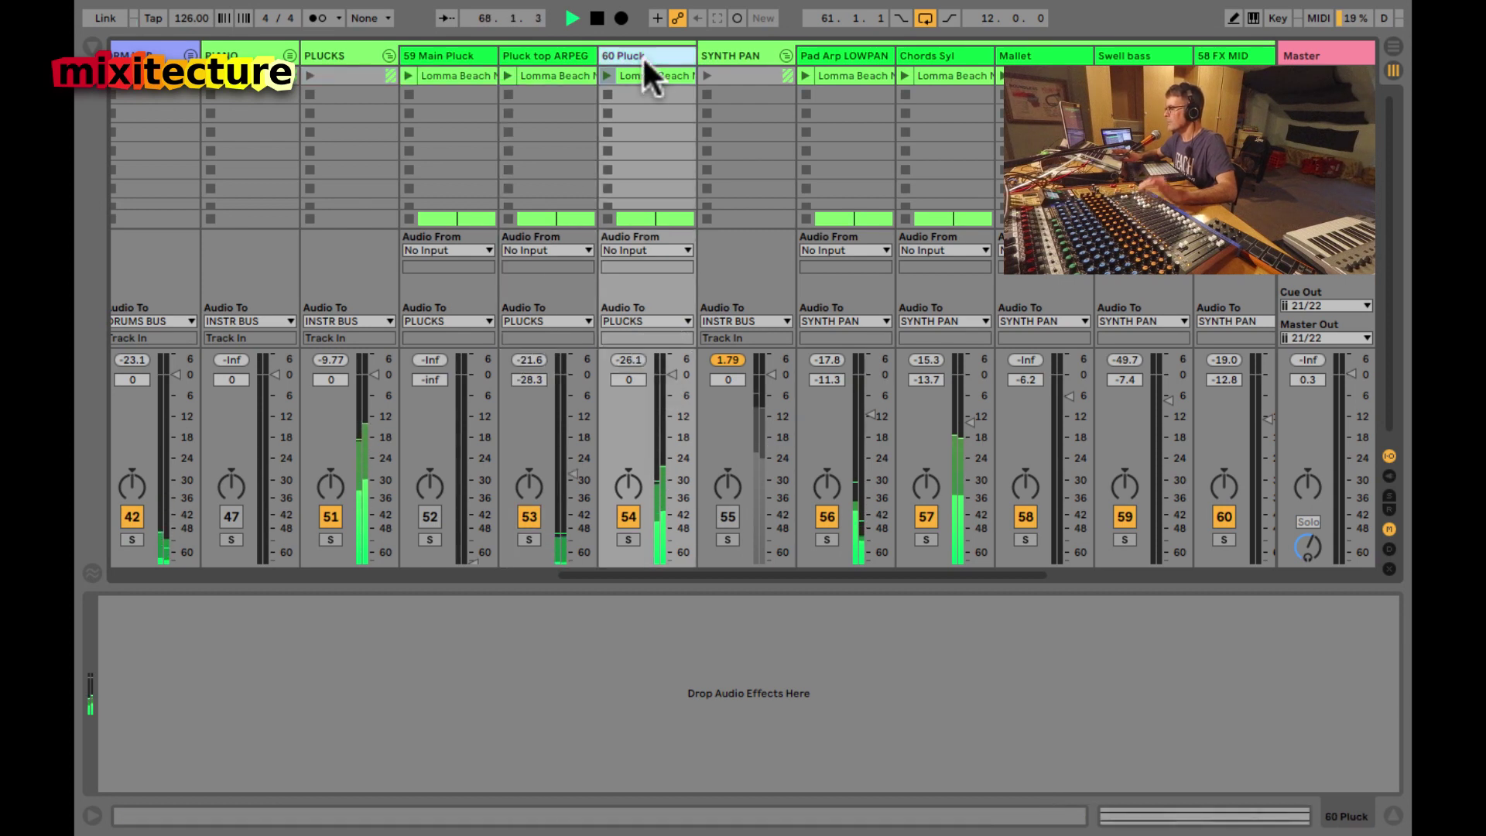
pyautogui.click(503, 635)
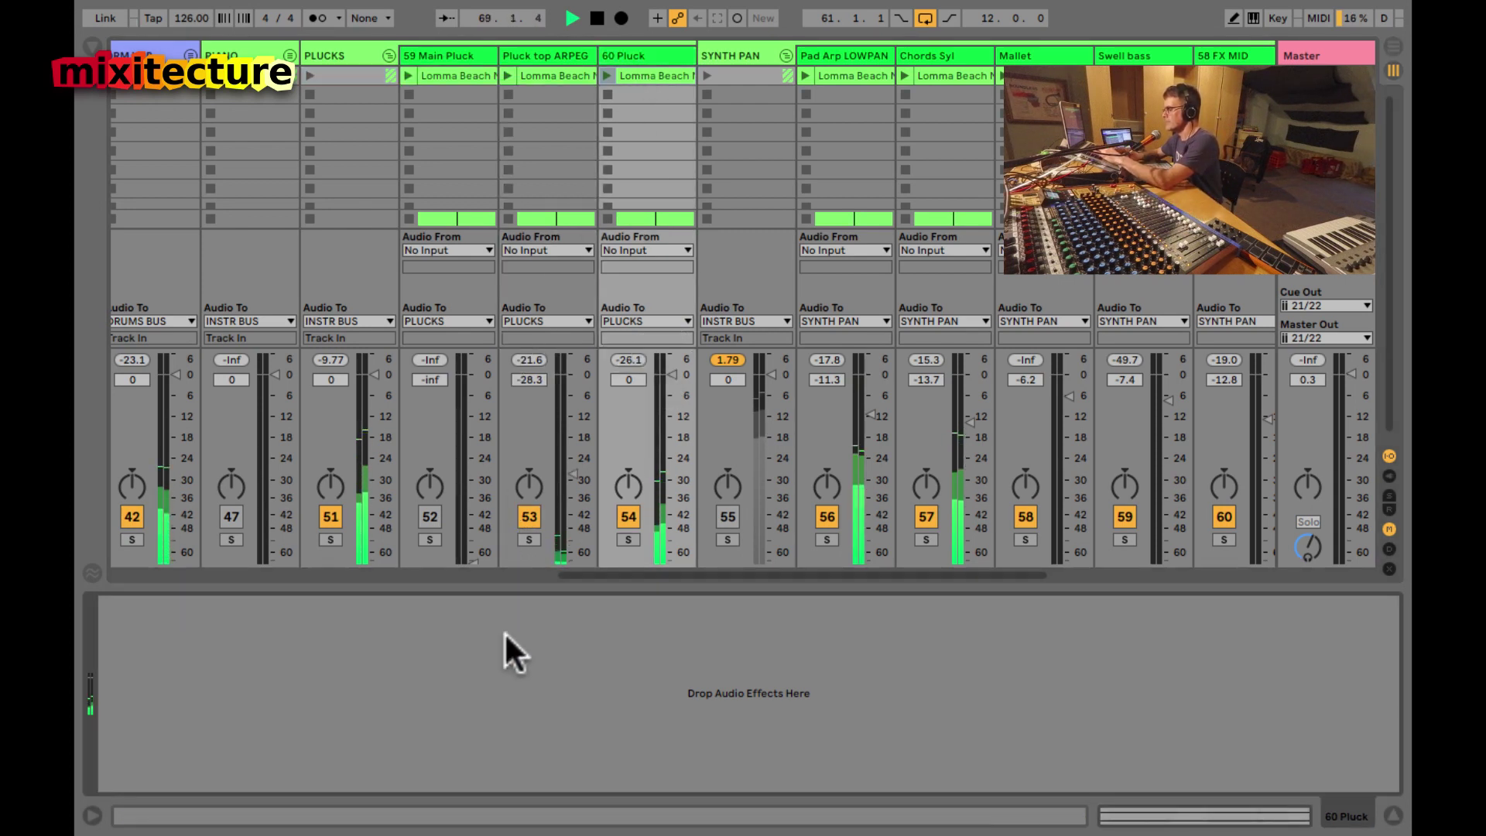
pyautogui.hotkey('ctrl', 'v')
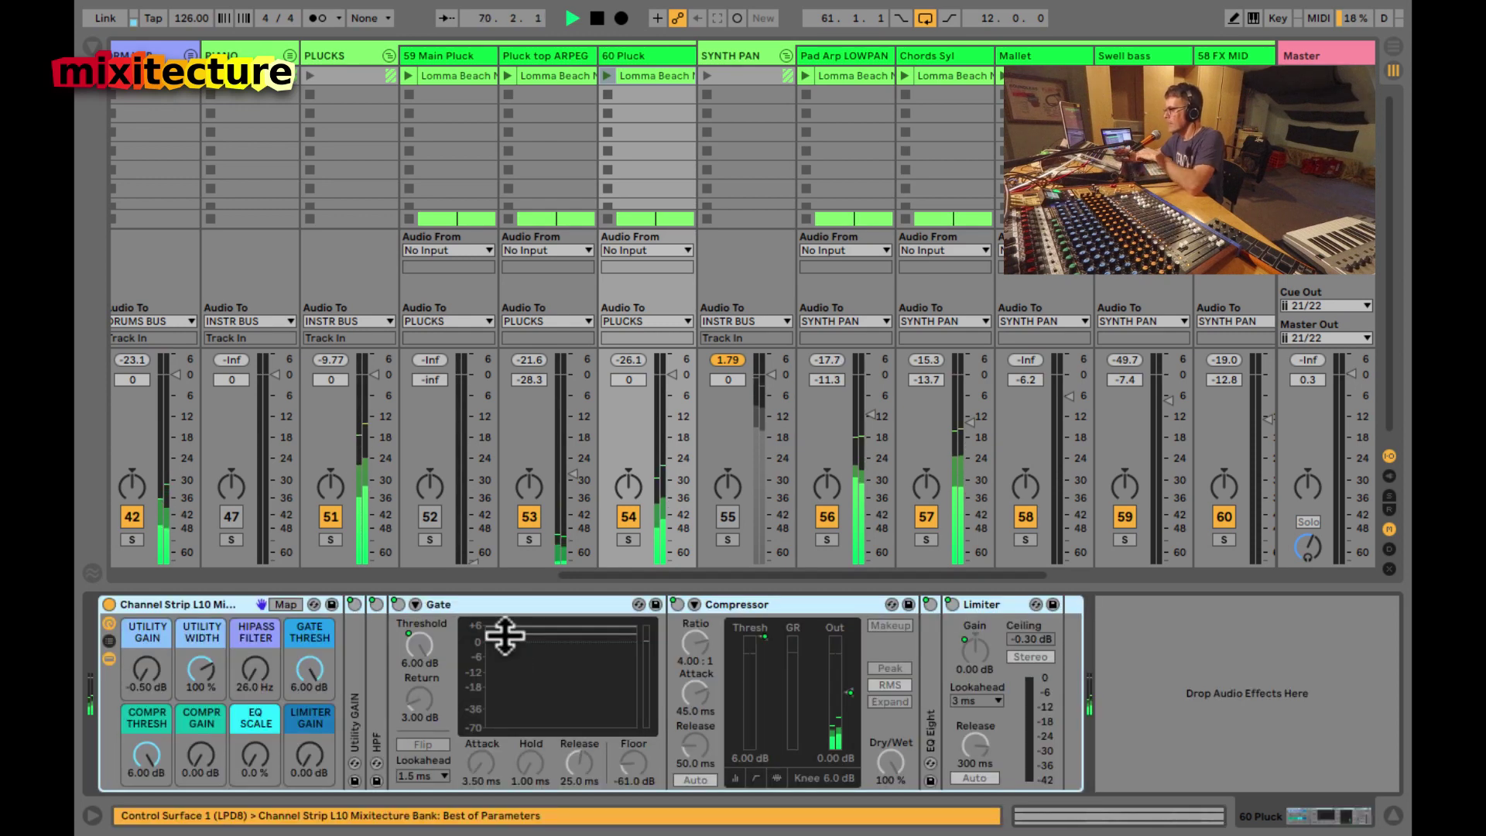
pyautogui.moveTo(136, 674); pyautogui.dragTo(137, 675)
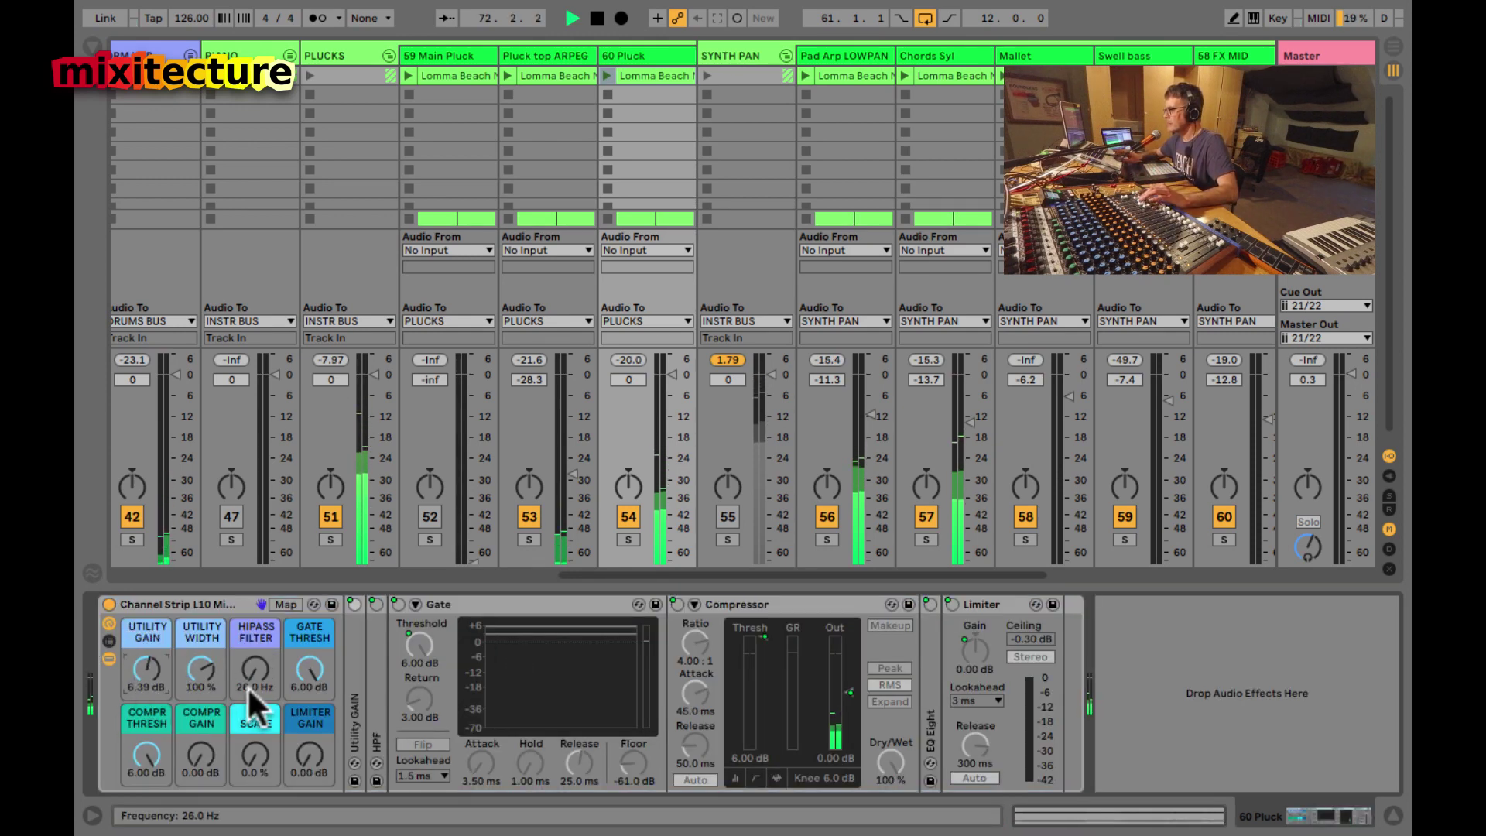
pyautogui.moveTo(249, 668); pyautogui.dragTo(251, 674)
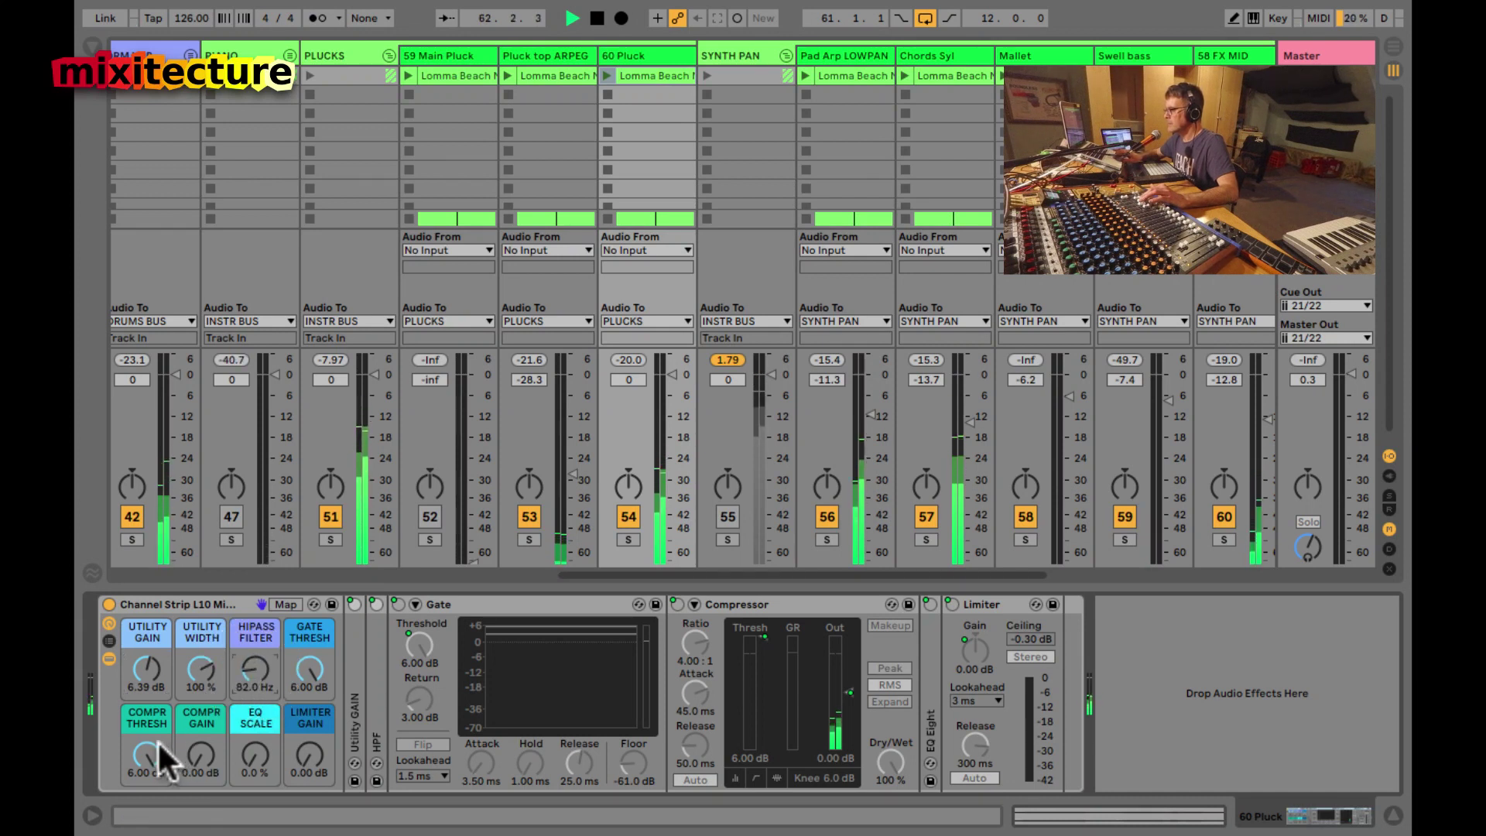
pyautogui.moveTo(146, 669); pyautogui.dragTo(146, 666)
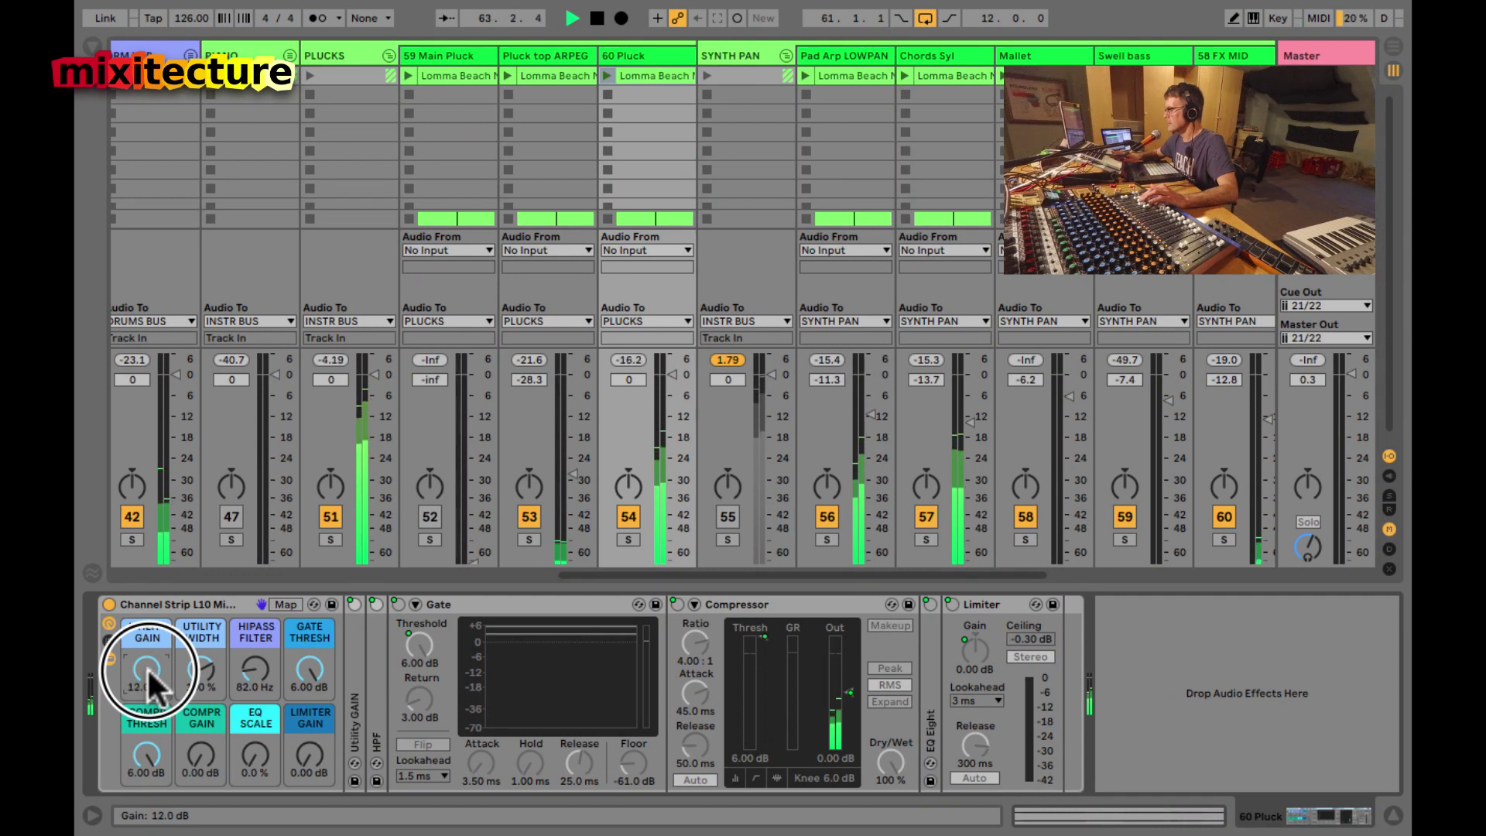
pyautogui.moveTo(143, 752); pyautogui.dragTo(198, 755)
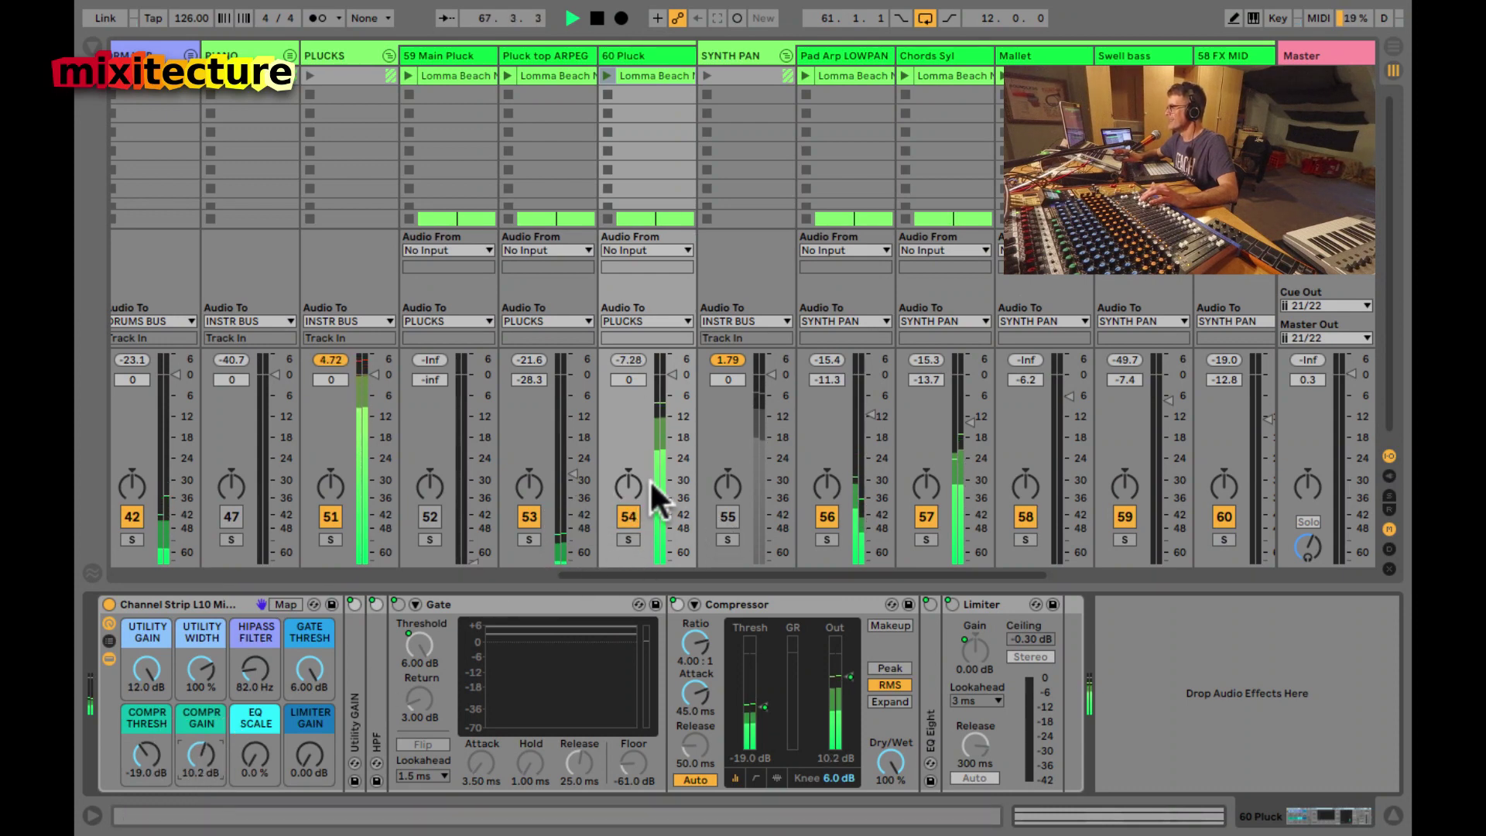
# - Lower the 60 Pluck volume to -16.7 dB and set the Pluck top ARPEG volume to -13.7 dB
pyautogui.moveTo(657, 484); pyautogui.dragTo(666, 561)
pyautogui.moveTo(577, 485); pyautogui.dragTo(571, 487)
pyautogui.moveTo(671, 542); pyautogui.dragTo(670, 542)
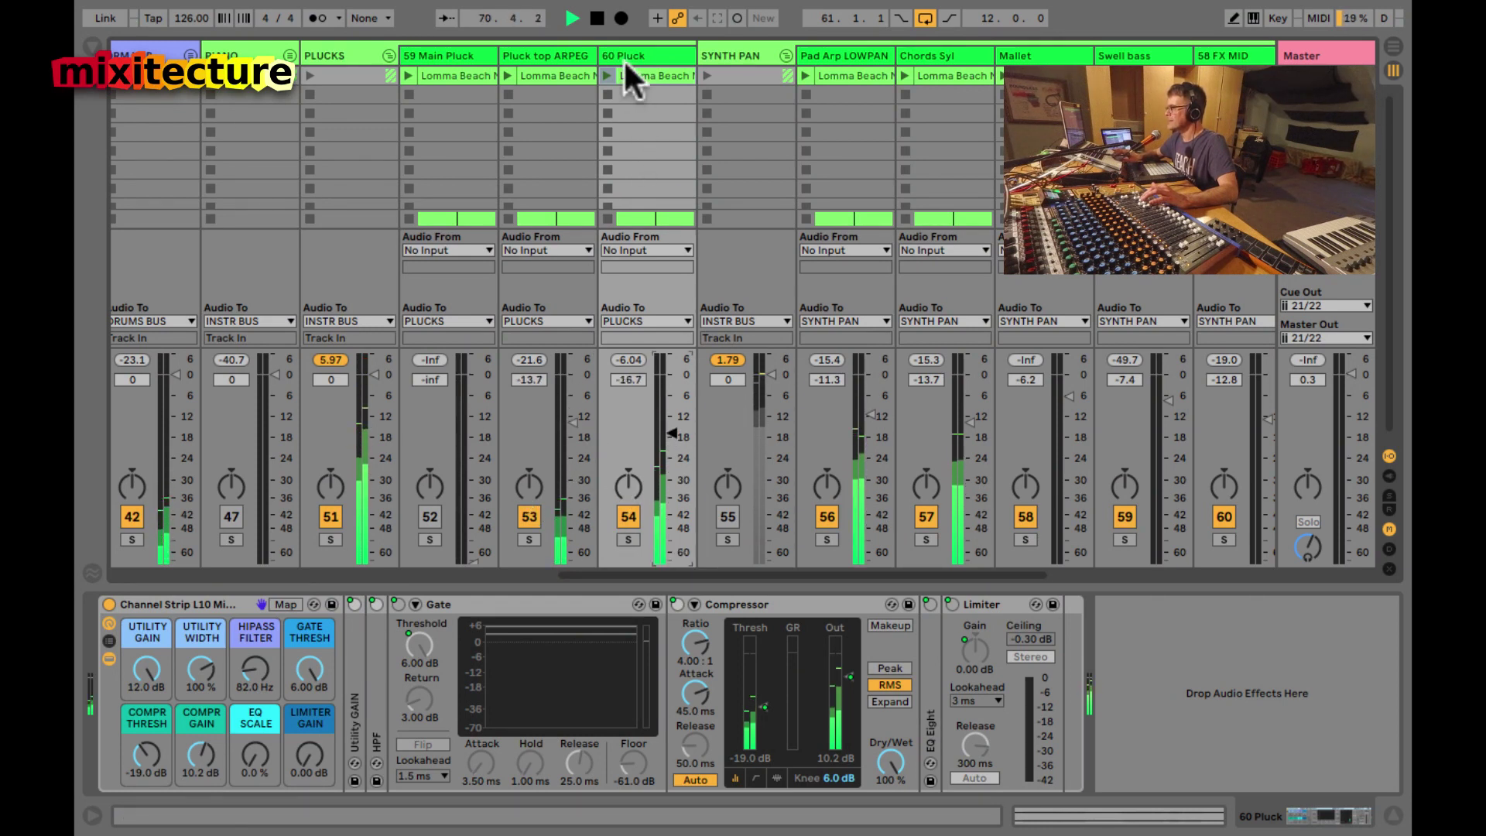
# - Move 60 Pluck ahead of Pluck top ARPEG, and pan 60 Pluck to about 16L and Pluck top ARPEG to about 16R
pyautogui.moveTo(625, 57); pyautogui.dragTo(522, 56)
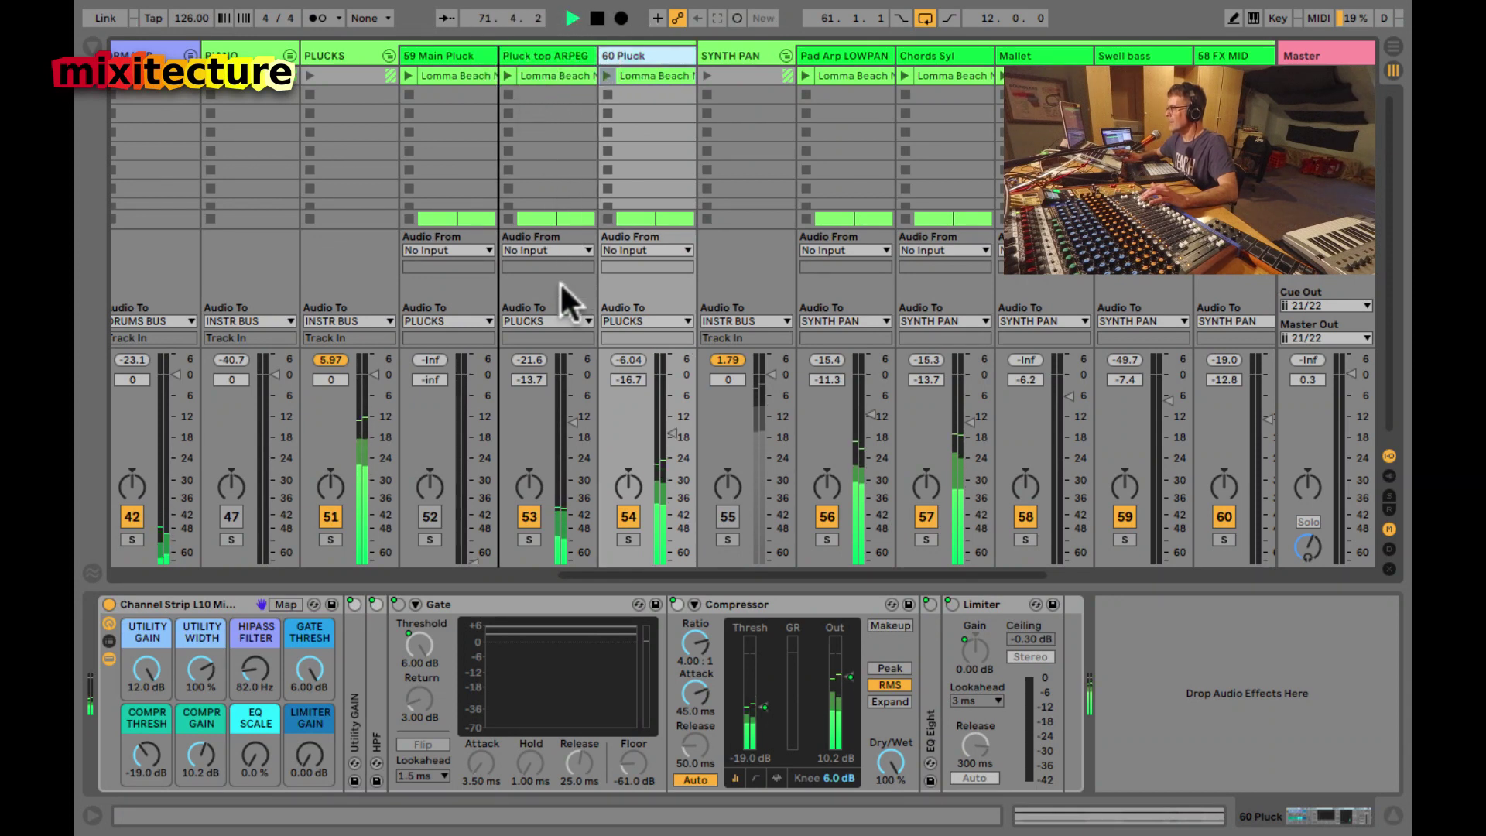
pyautogui.click(526, 488)
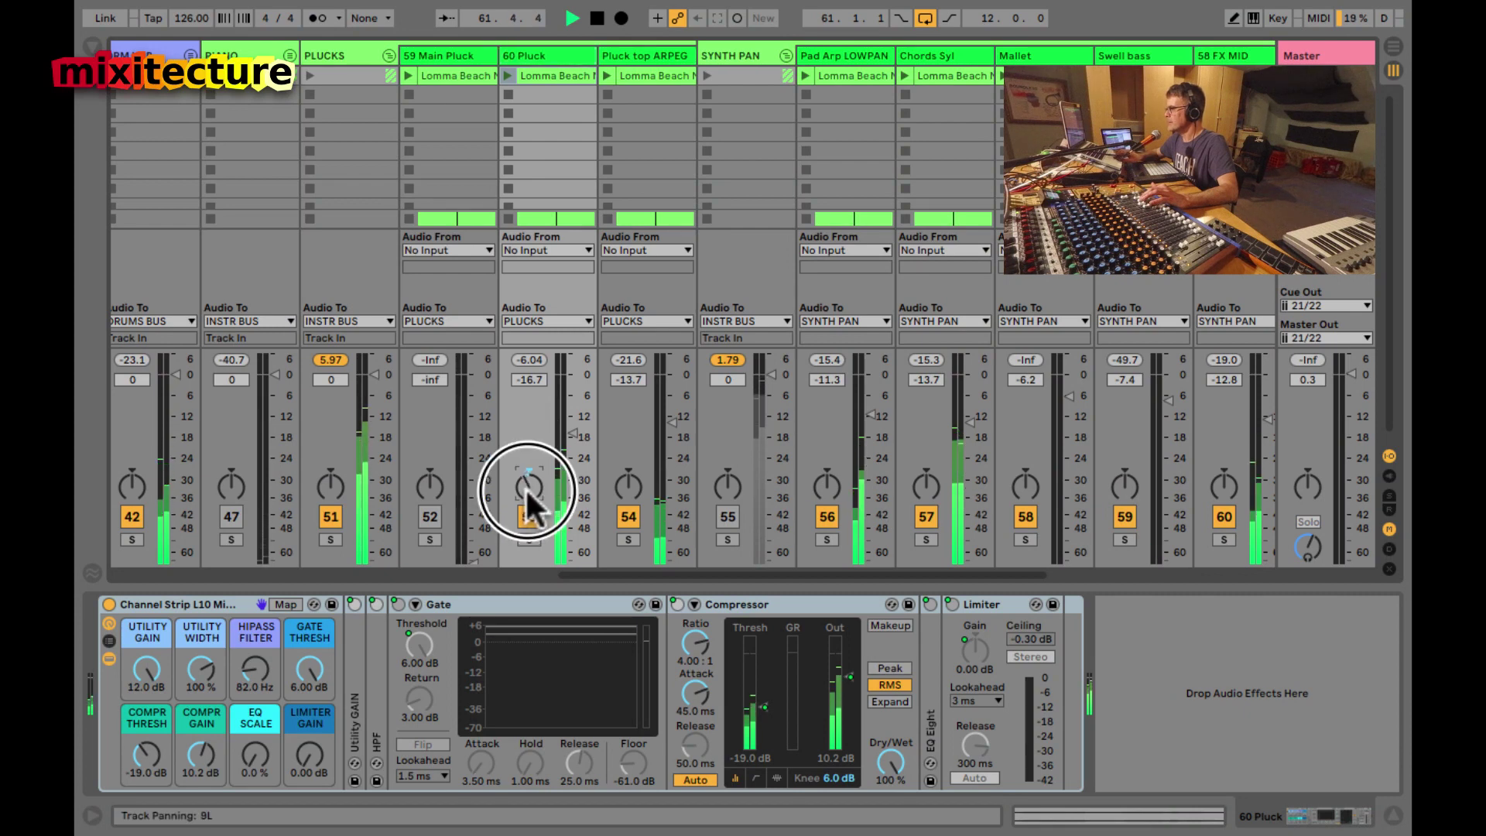
pyautogui.click(628, 486)
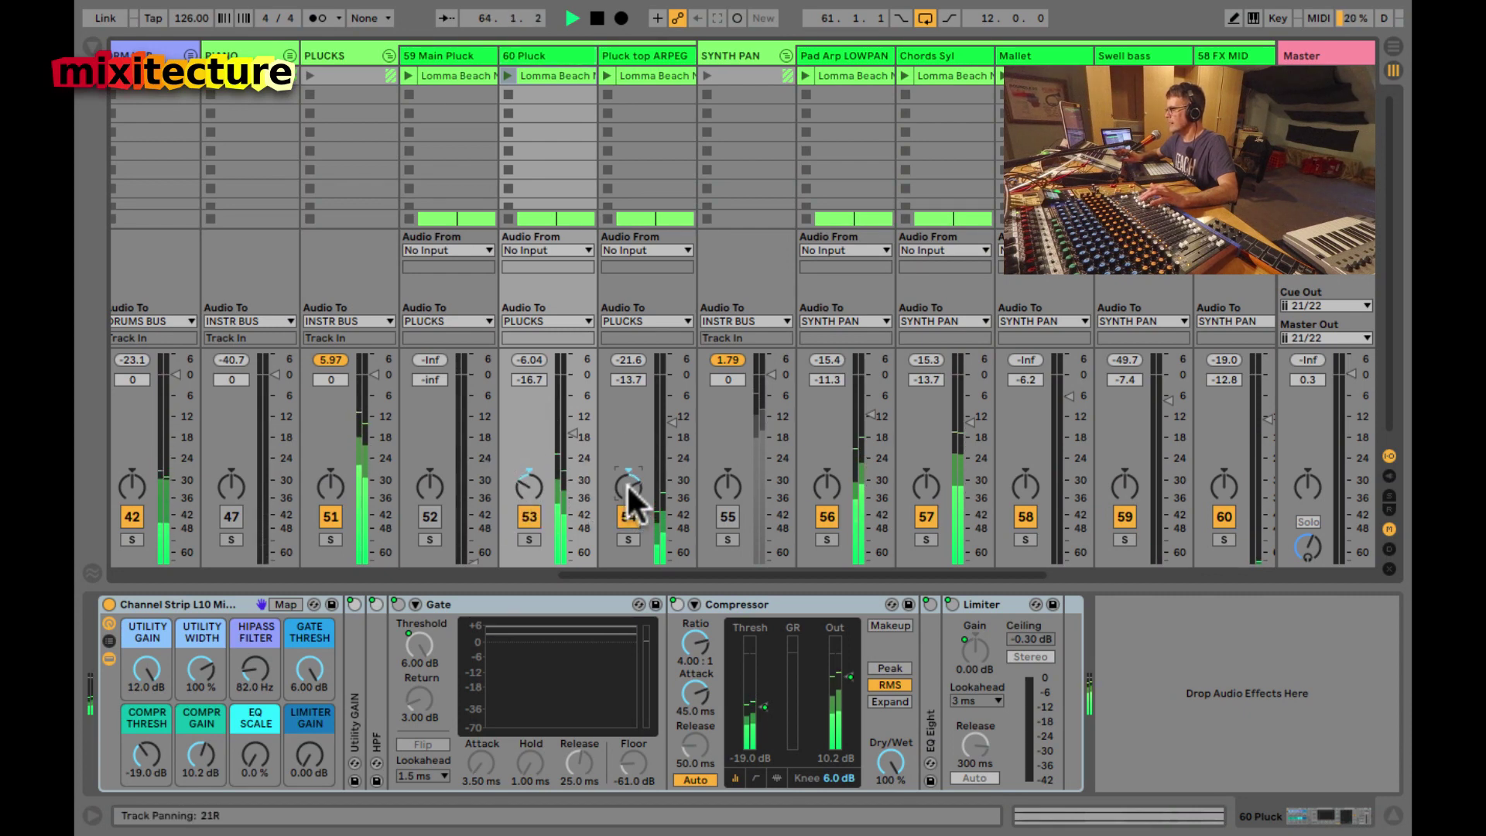
pyautogui.click(533, 494)
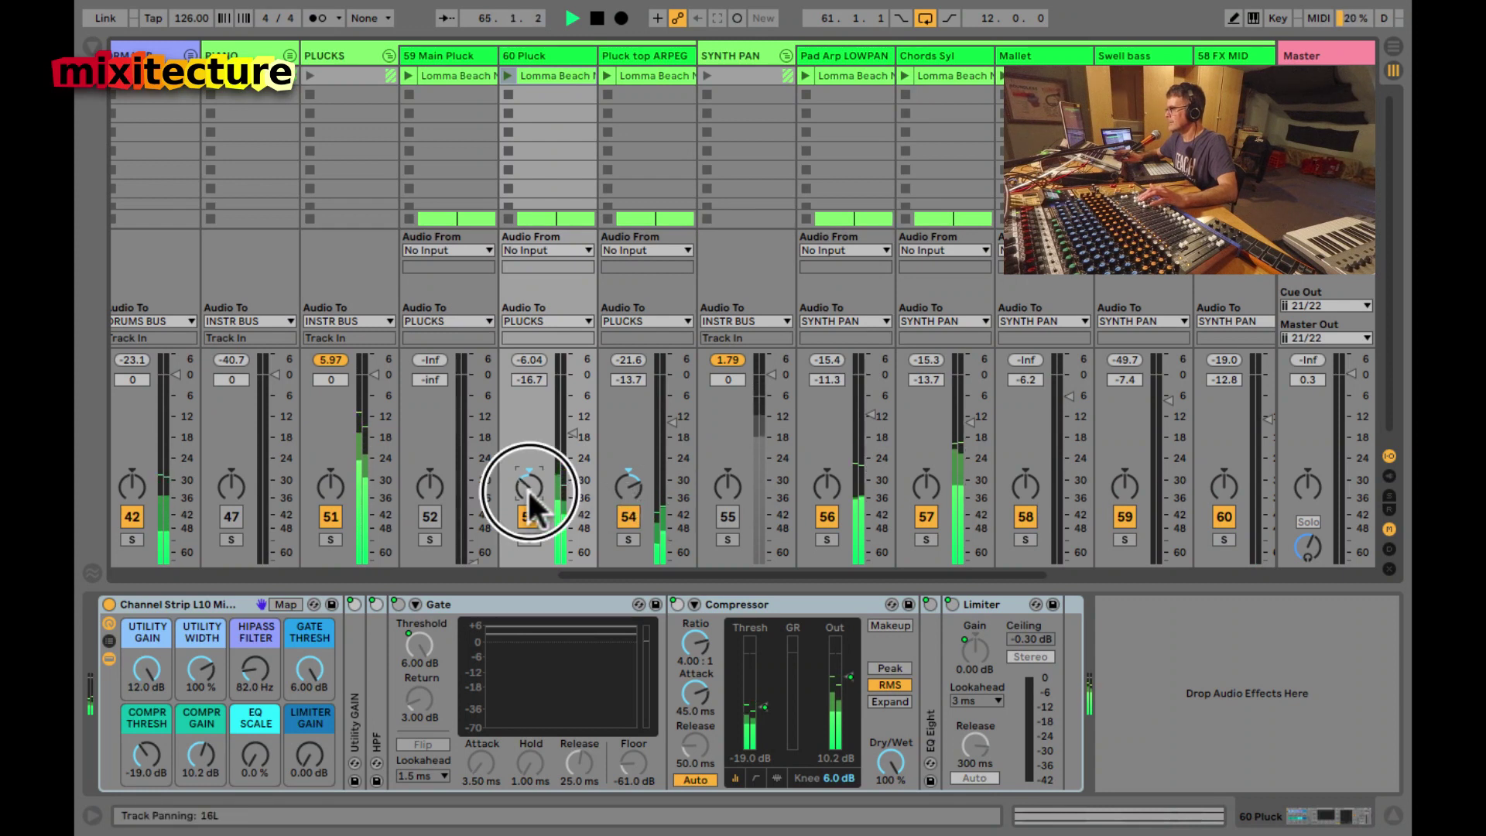
pyautogui.click(629, 493)
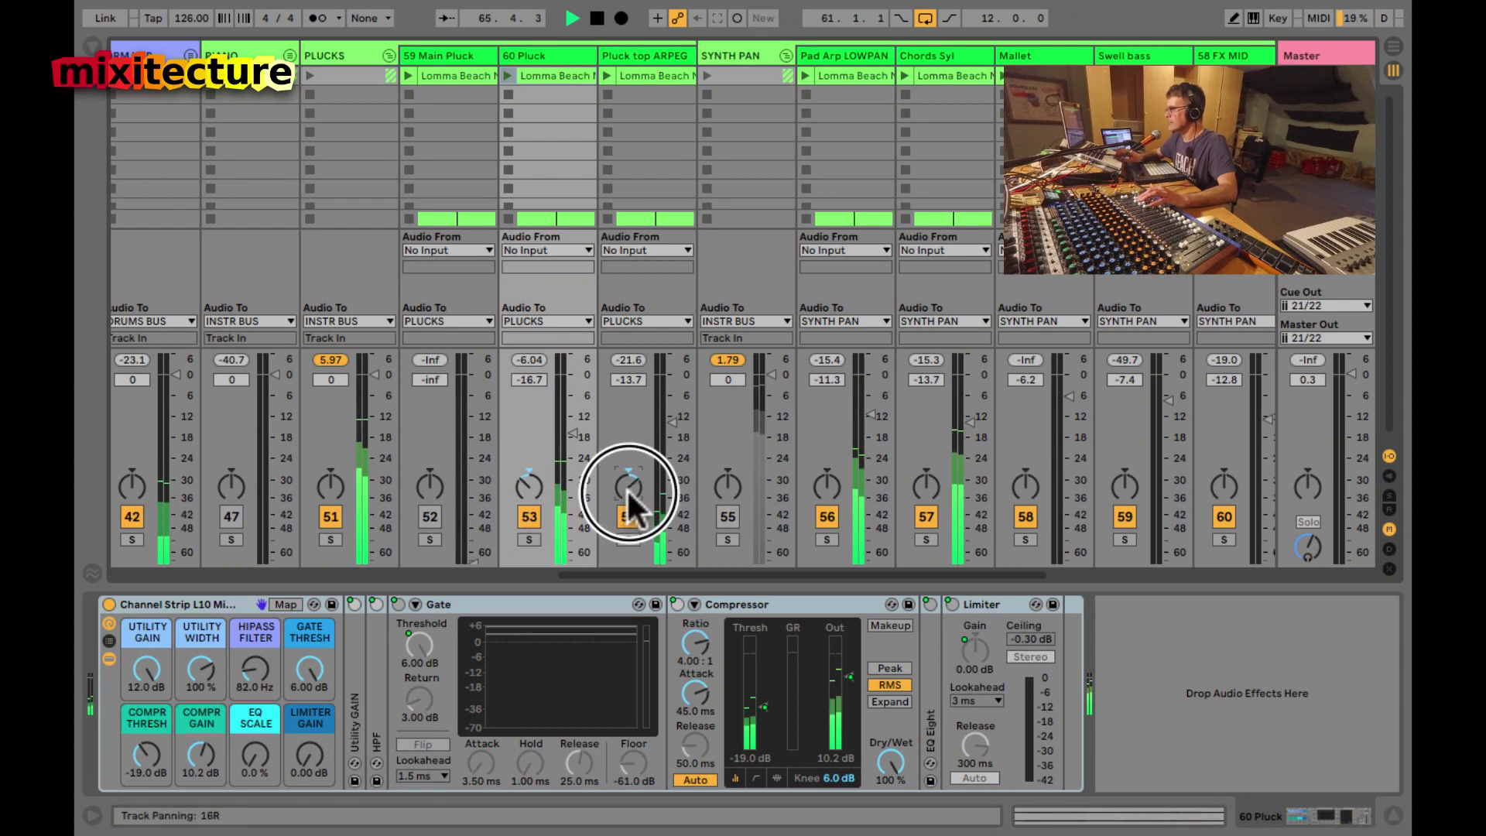
# - Unmute 59 Main Pluck and raise its volume to -1.0 dB, and mute 60 Pluck
pyautogui.click(432, 516)
pyautogui.moveTo(467, 550); pyautogui.dragTo(466, 401)
pyautogui.click(529, 514)
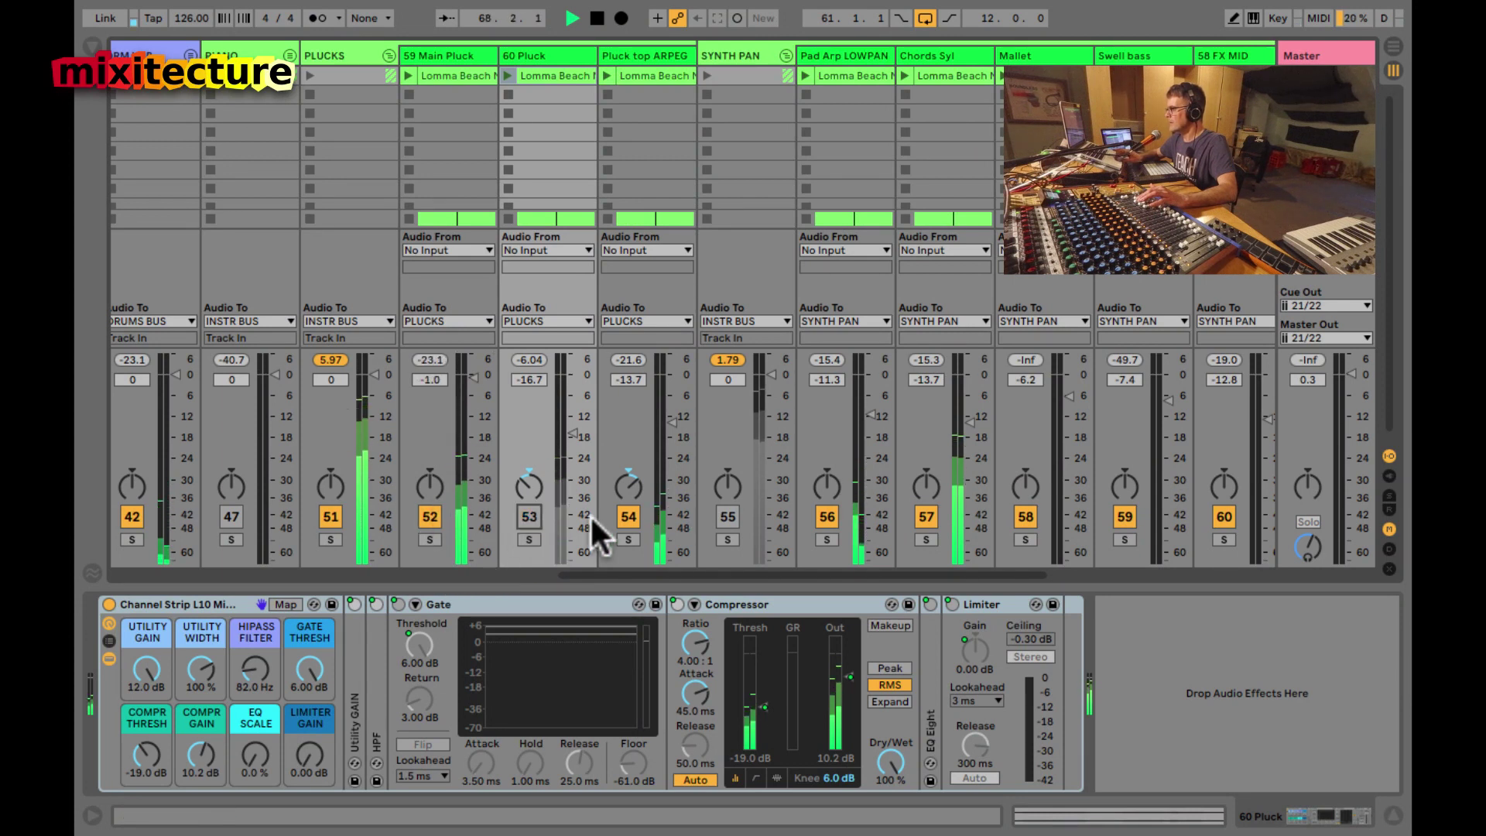
# - Check the mix with the Pluck top ARPEG track muted and unmuted, and unmute the 60 Pluck track
pyautogui.click(628, 514)
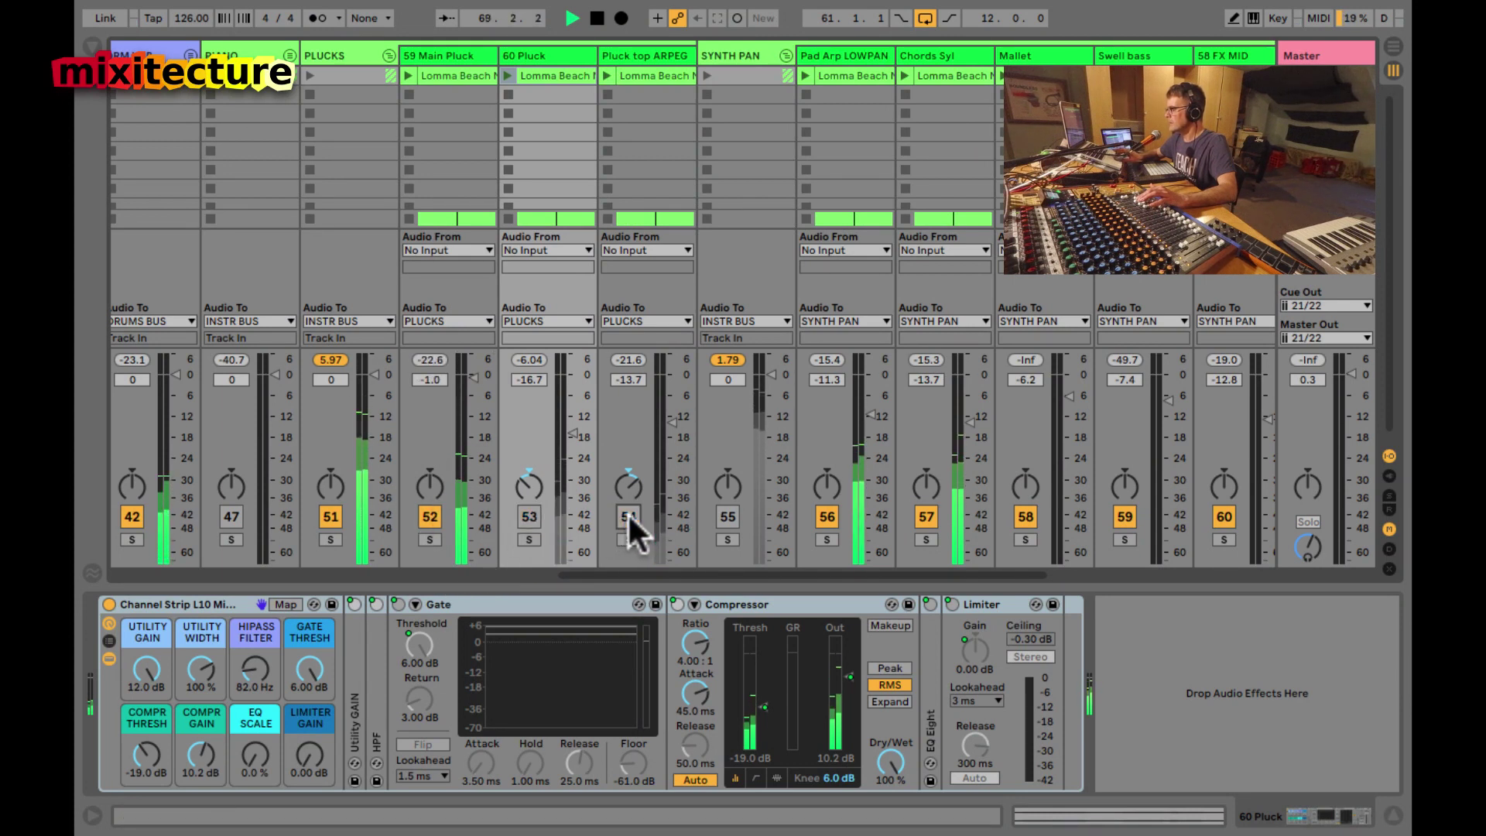
pyautogui.click(628, 514)
pyautogui.click(526, 516)
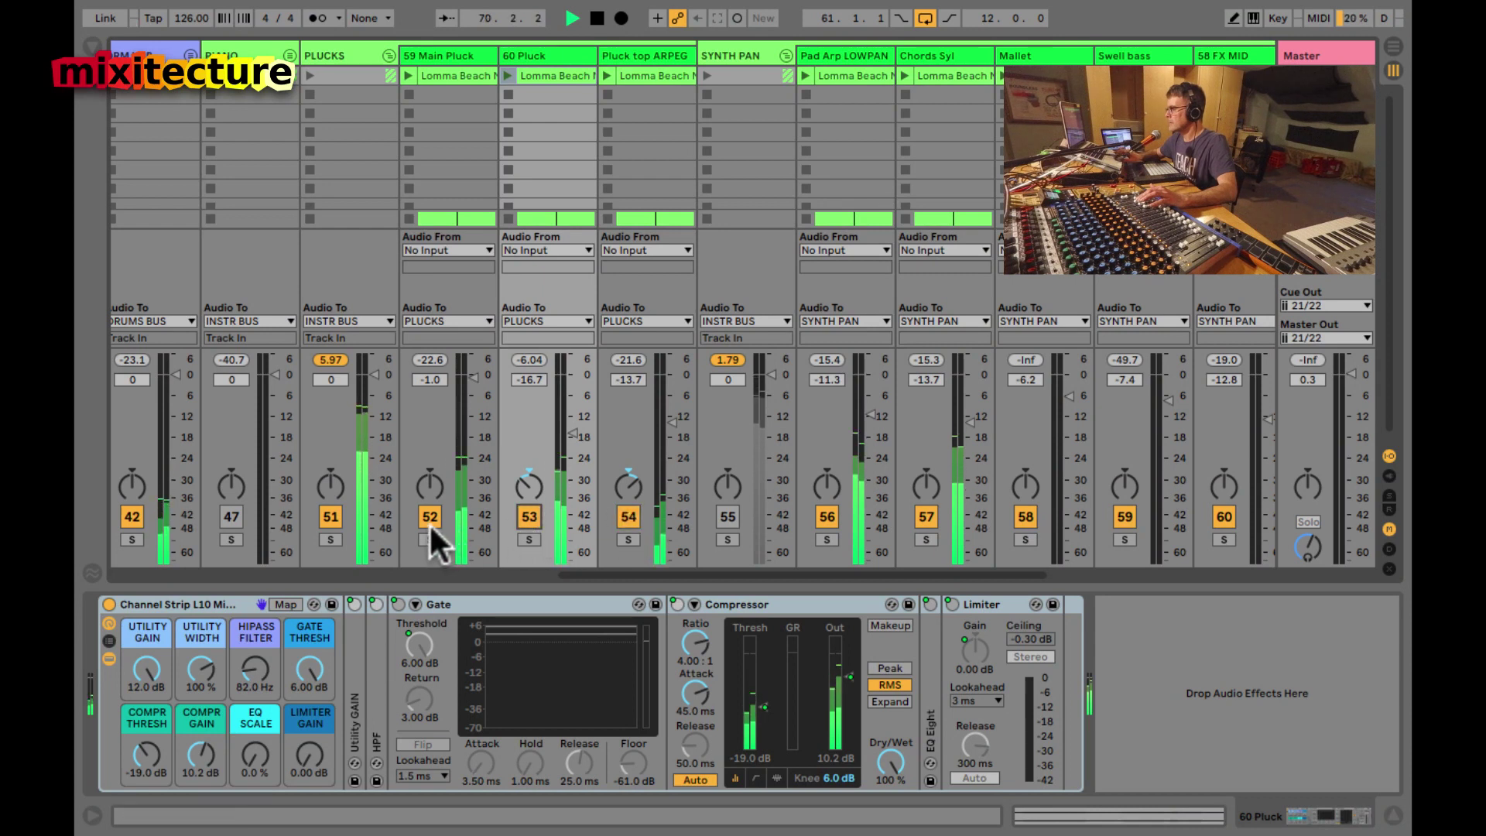
# - Lower the 59 Main Pluck track's volume to about -46.6 dB and unmute the SYNTH PAN group
pyautogui.click(429, 520)
pyautogui.moveTo(467, 392); pyautogui.dragTo(466, 540)
pyautogui.click(429, 515)
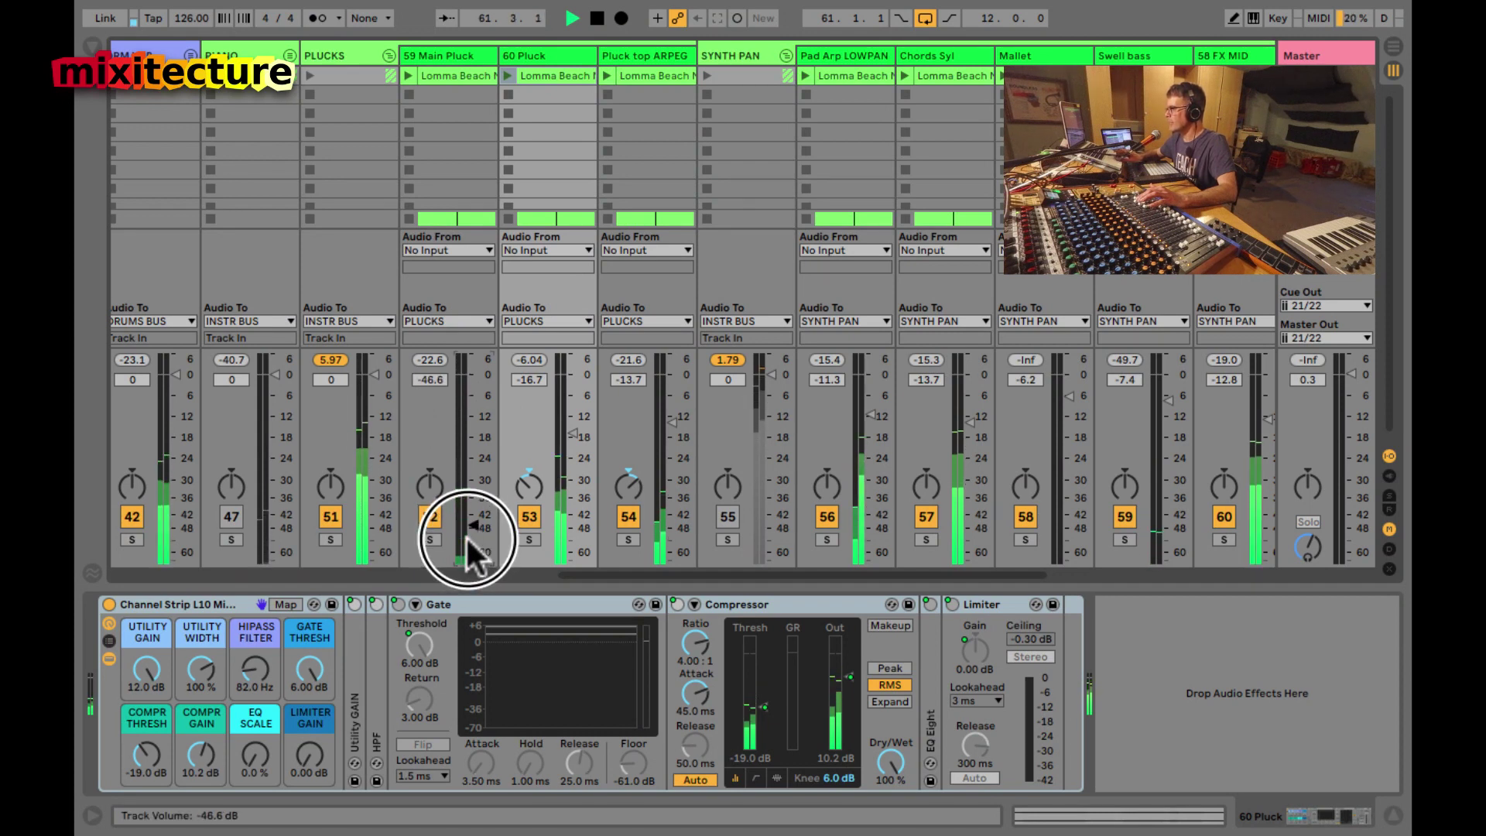
pyautogui.click(726, 514)
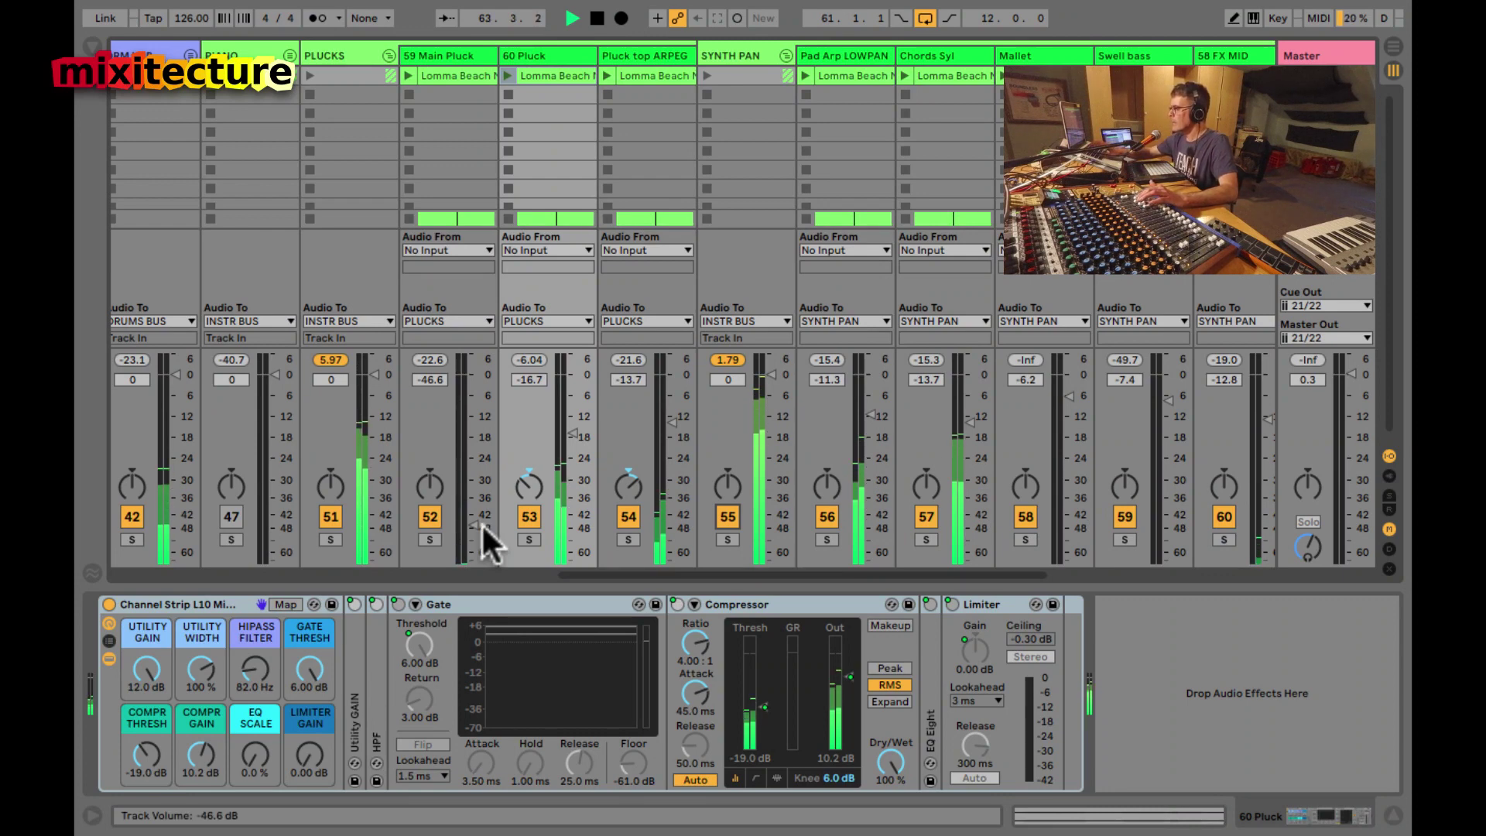
# - Save the set and adjust the 59 Main Pluck track's volume to -30.0 dB
pyautogui.hotkey('ctrl', 's')
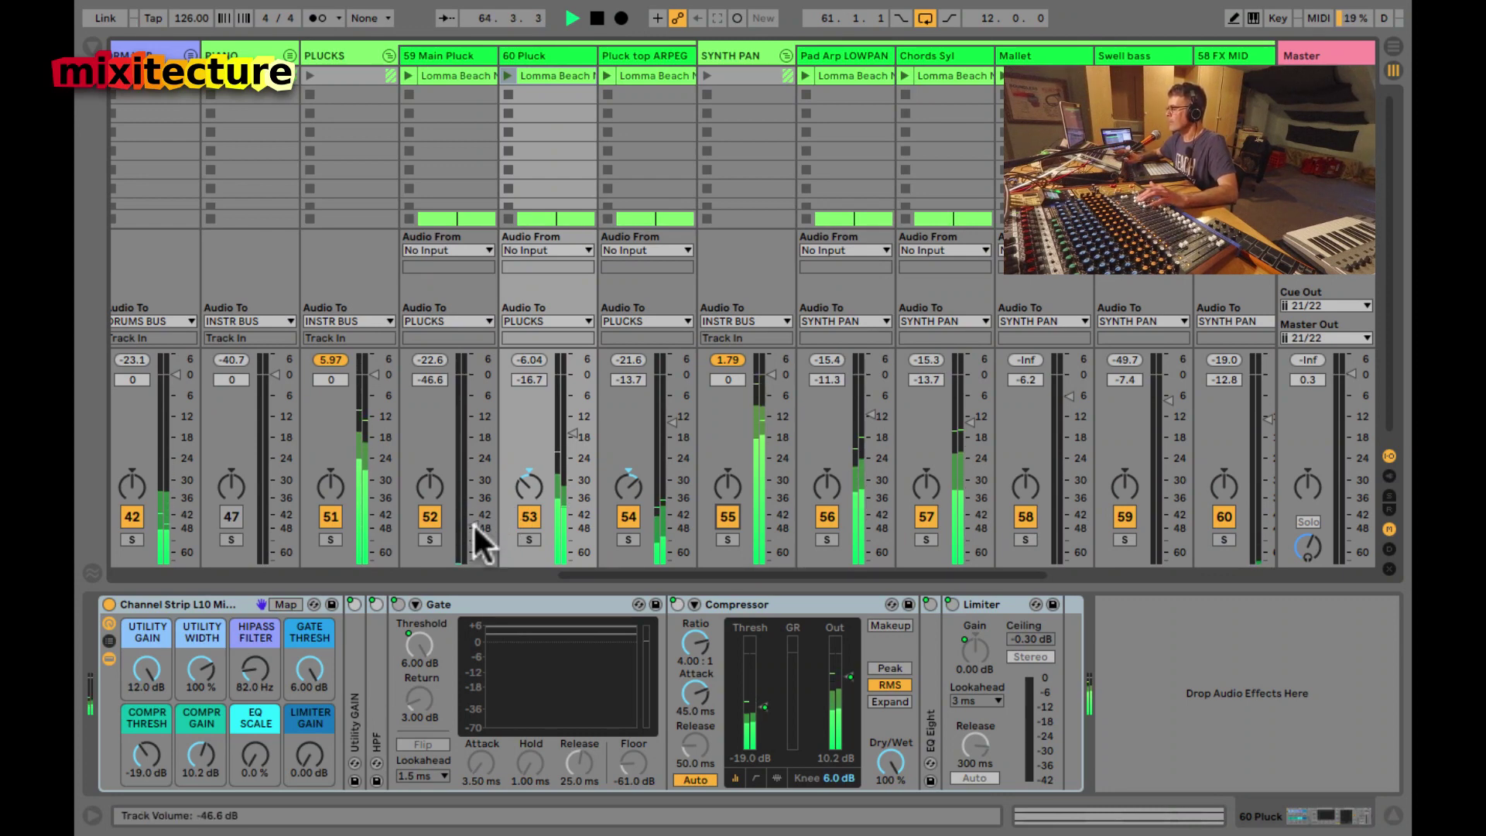
pyautogui.moveTo(471, 535); pyautogui.dragTo(467, 529)
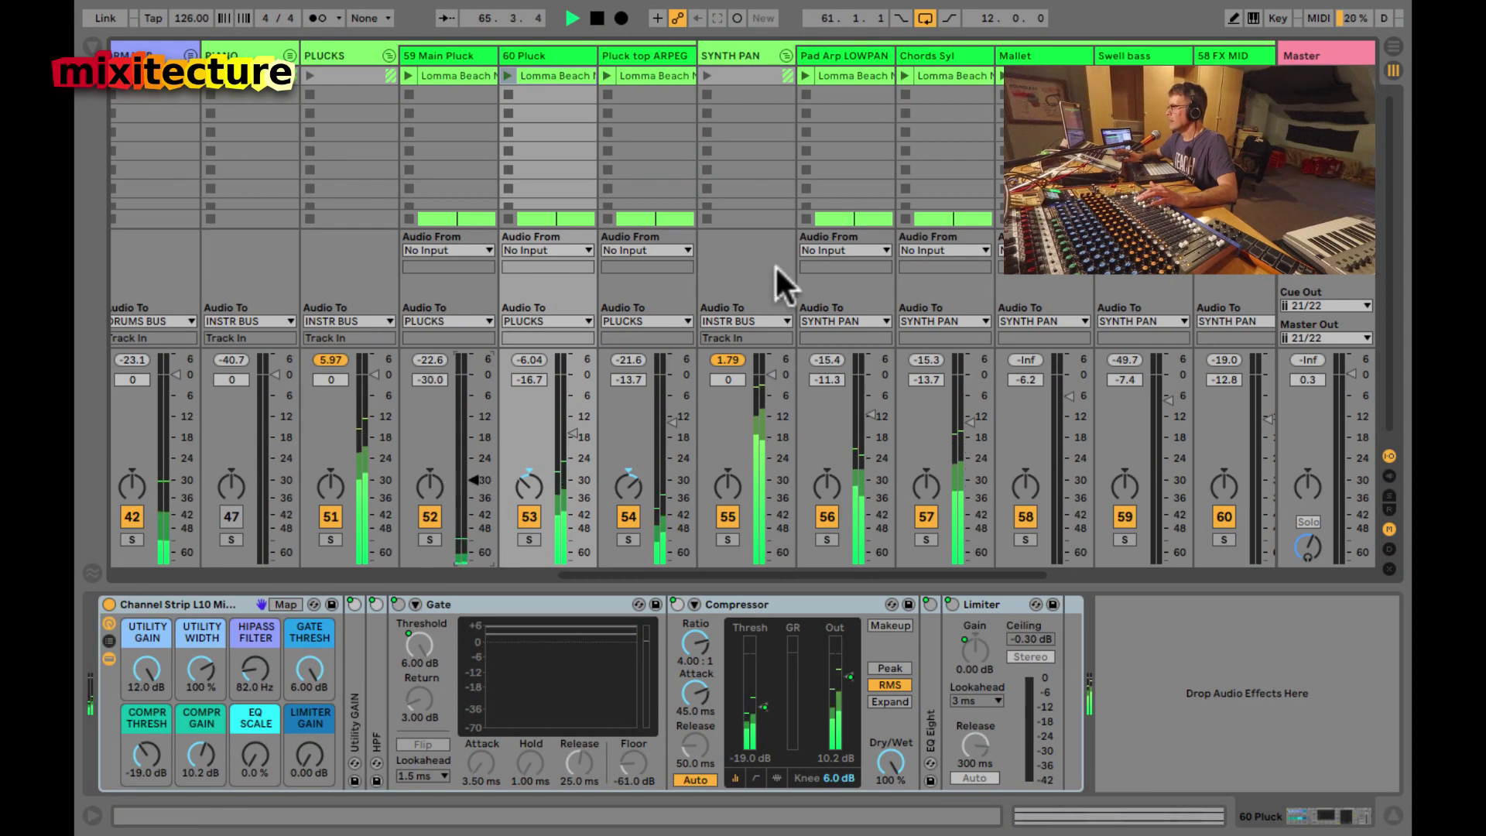
# - Fold the PLUCKS and SYNTH PAN groups and display the spectrum analyser on the INSTR BUS track
pyautogui.hscroll(3, 774, 263)
pyautogui.click(554, 55)
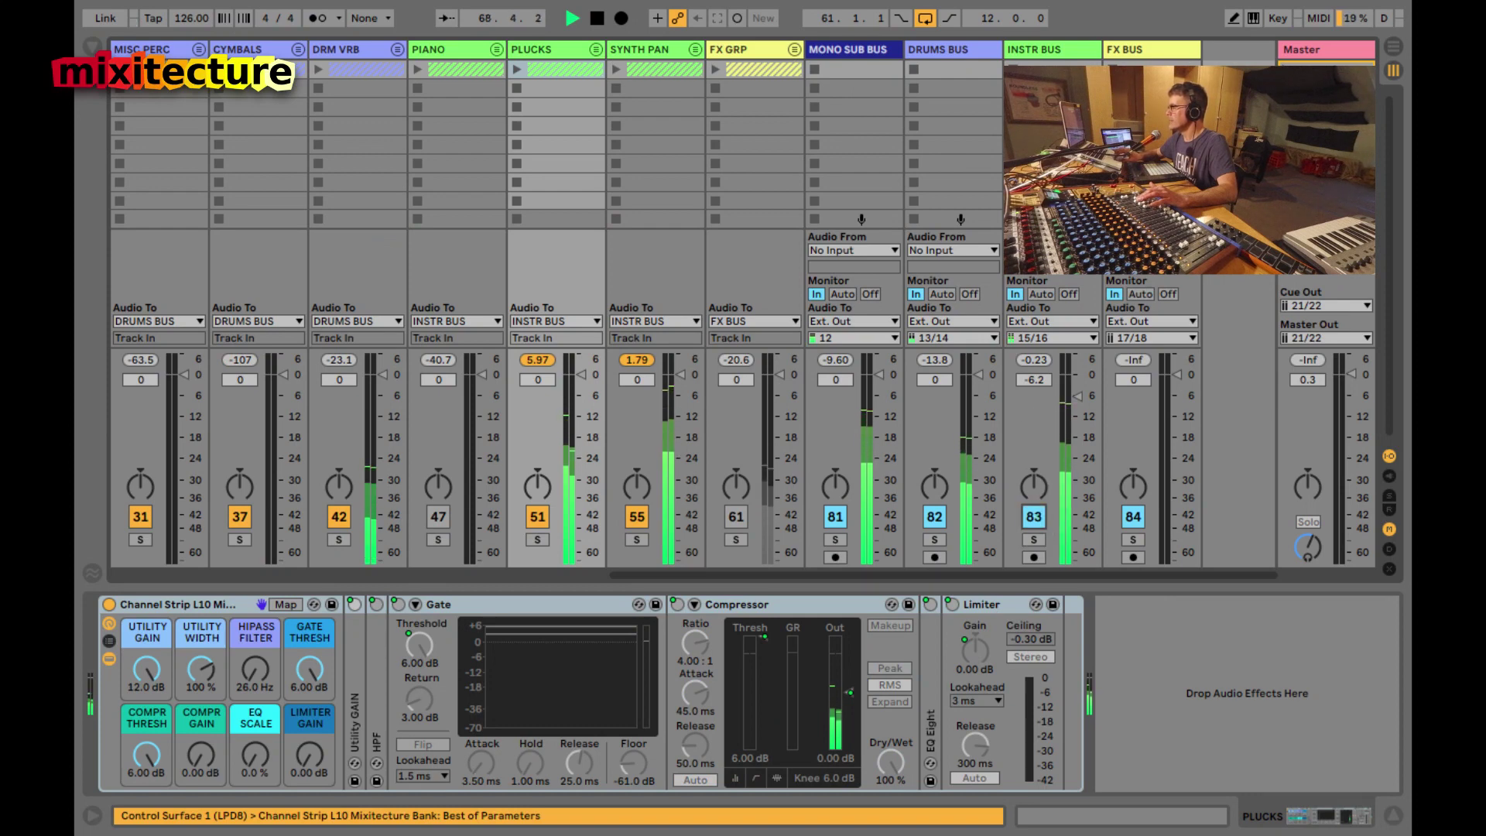
pyautogui.click(1057, 49)
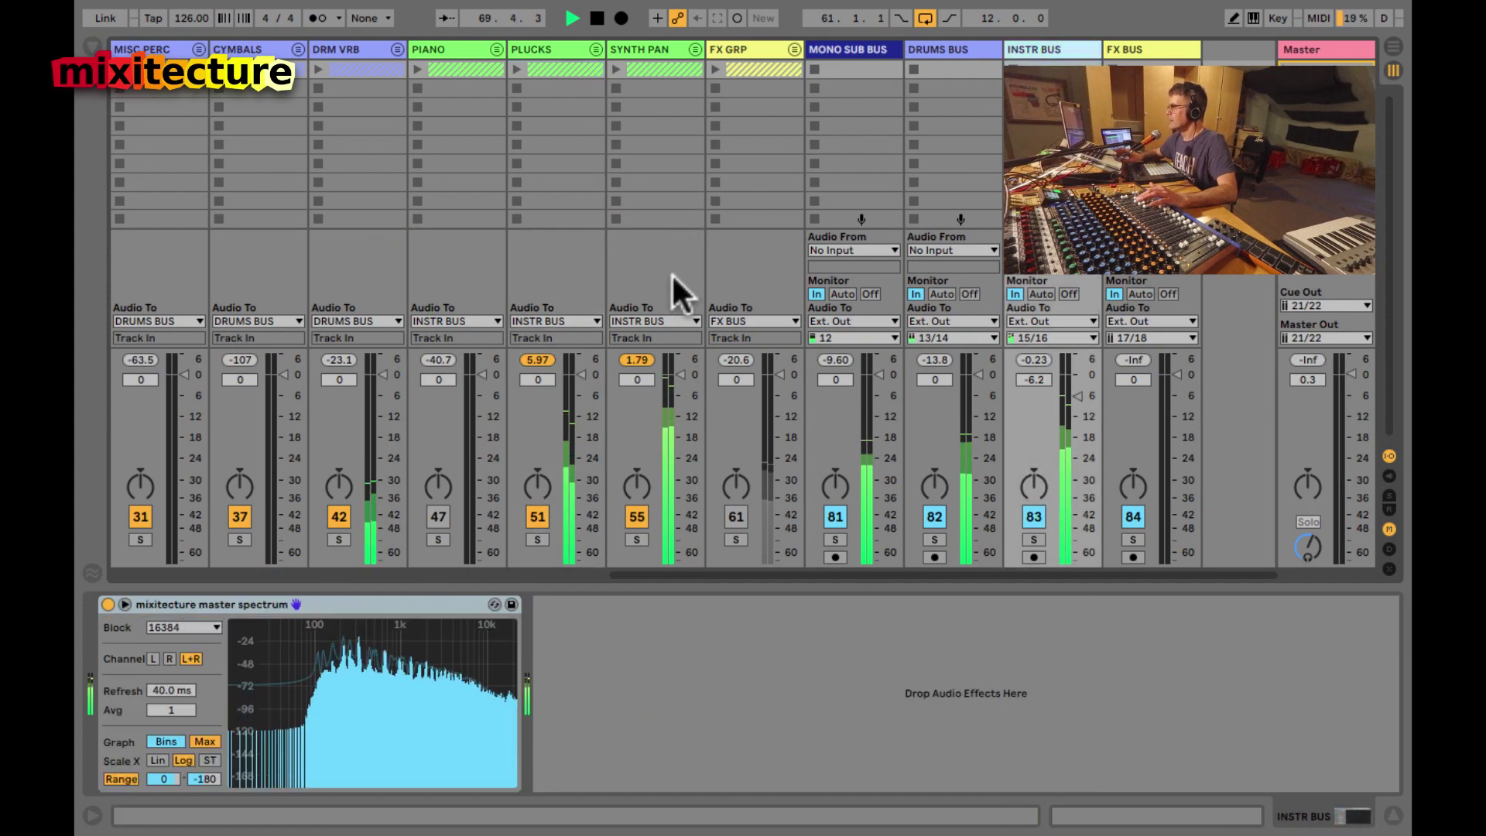
# - Unmute the PIANO group and unfold it in the Arrangement View to show its piano clips
pyautogui.click(438, 516)
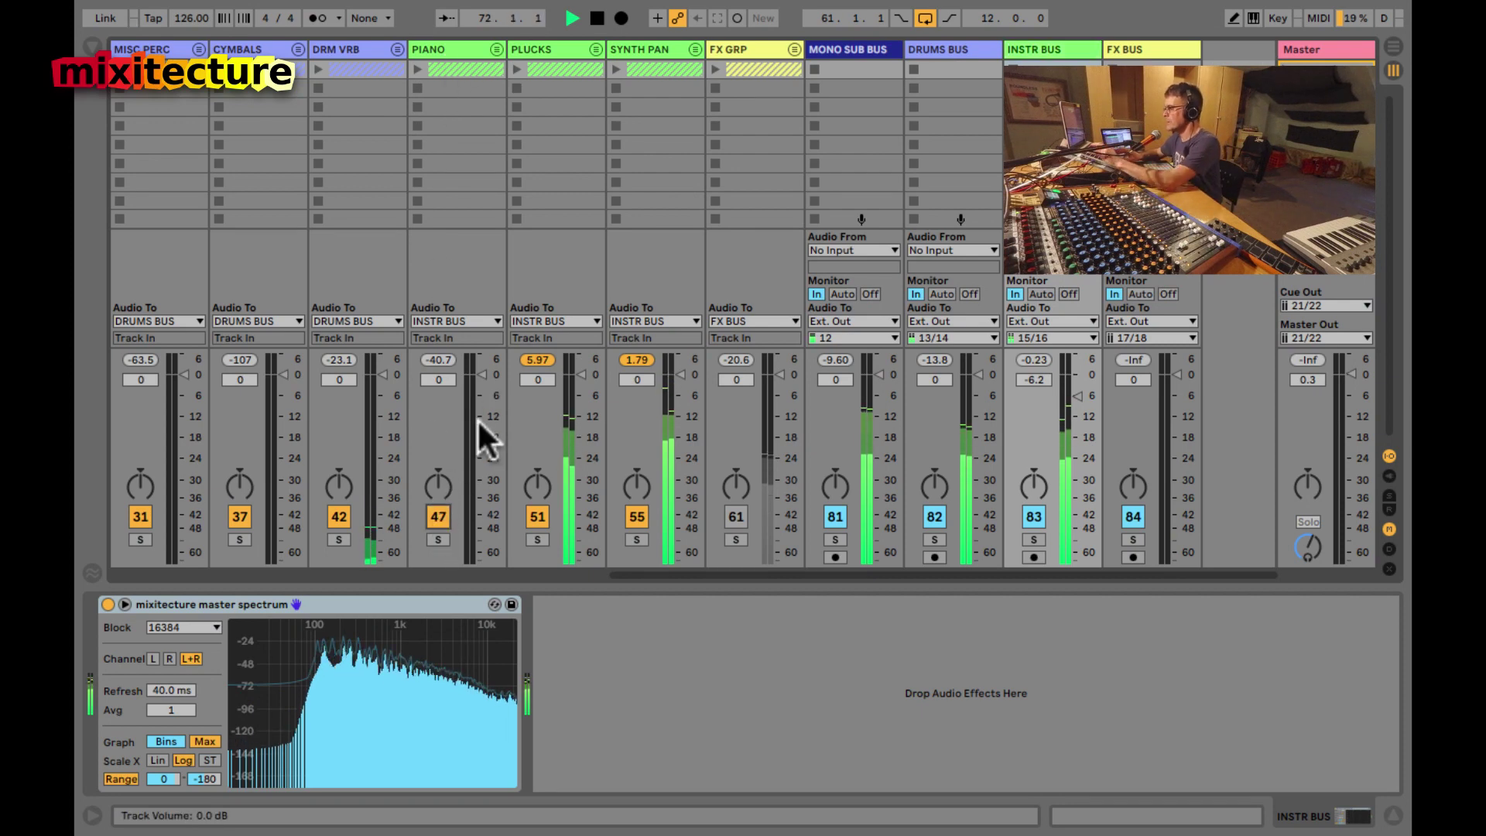
pyautogui.press('Tab')
pyautogui.press('Tab')
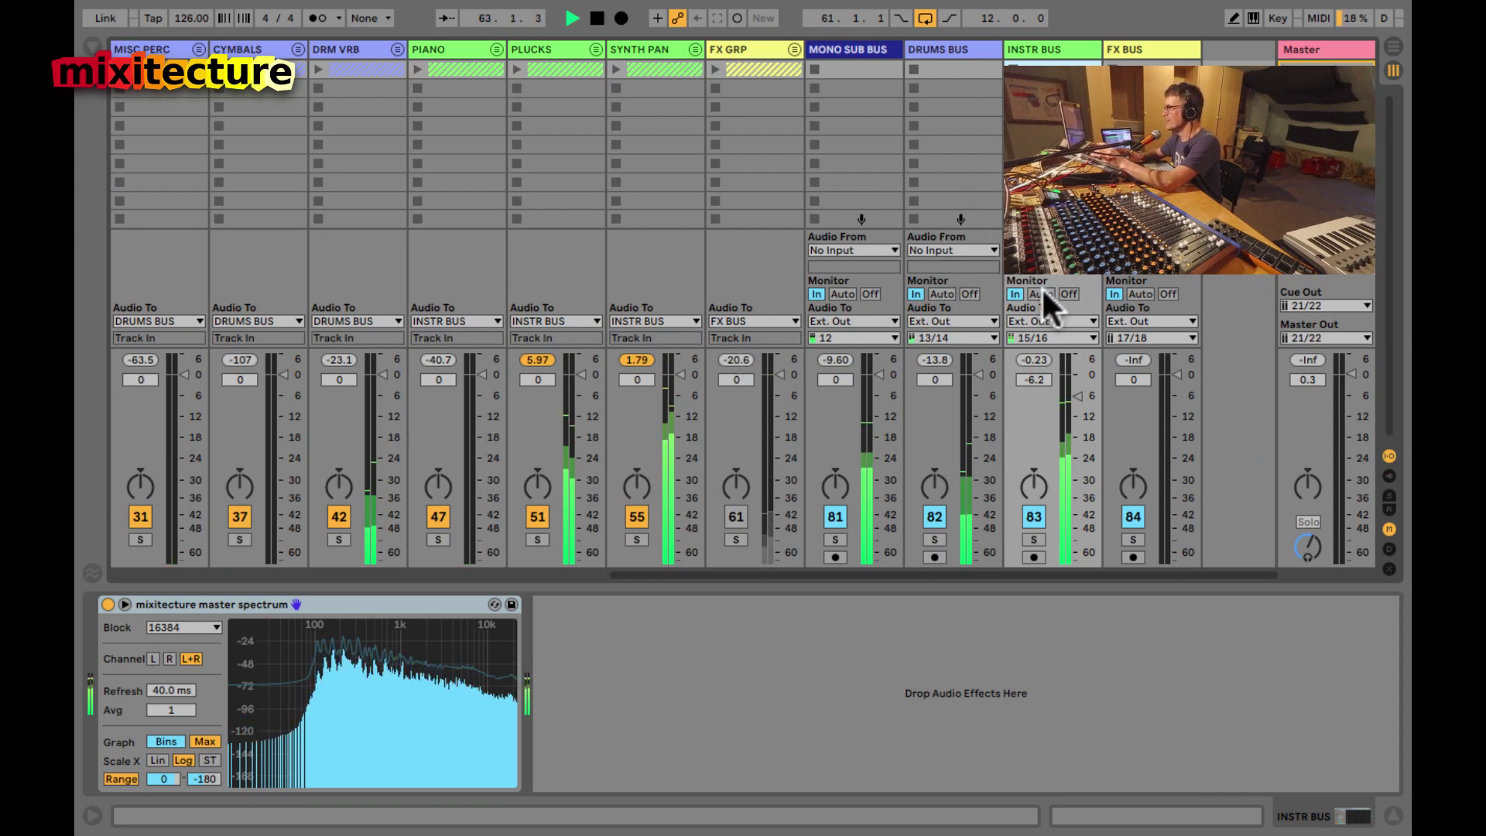
pyautogui.press('Tab')
pyautogui.scroll(10, 977, 379)
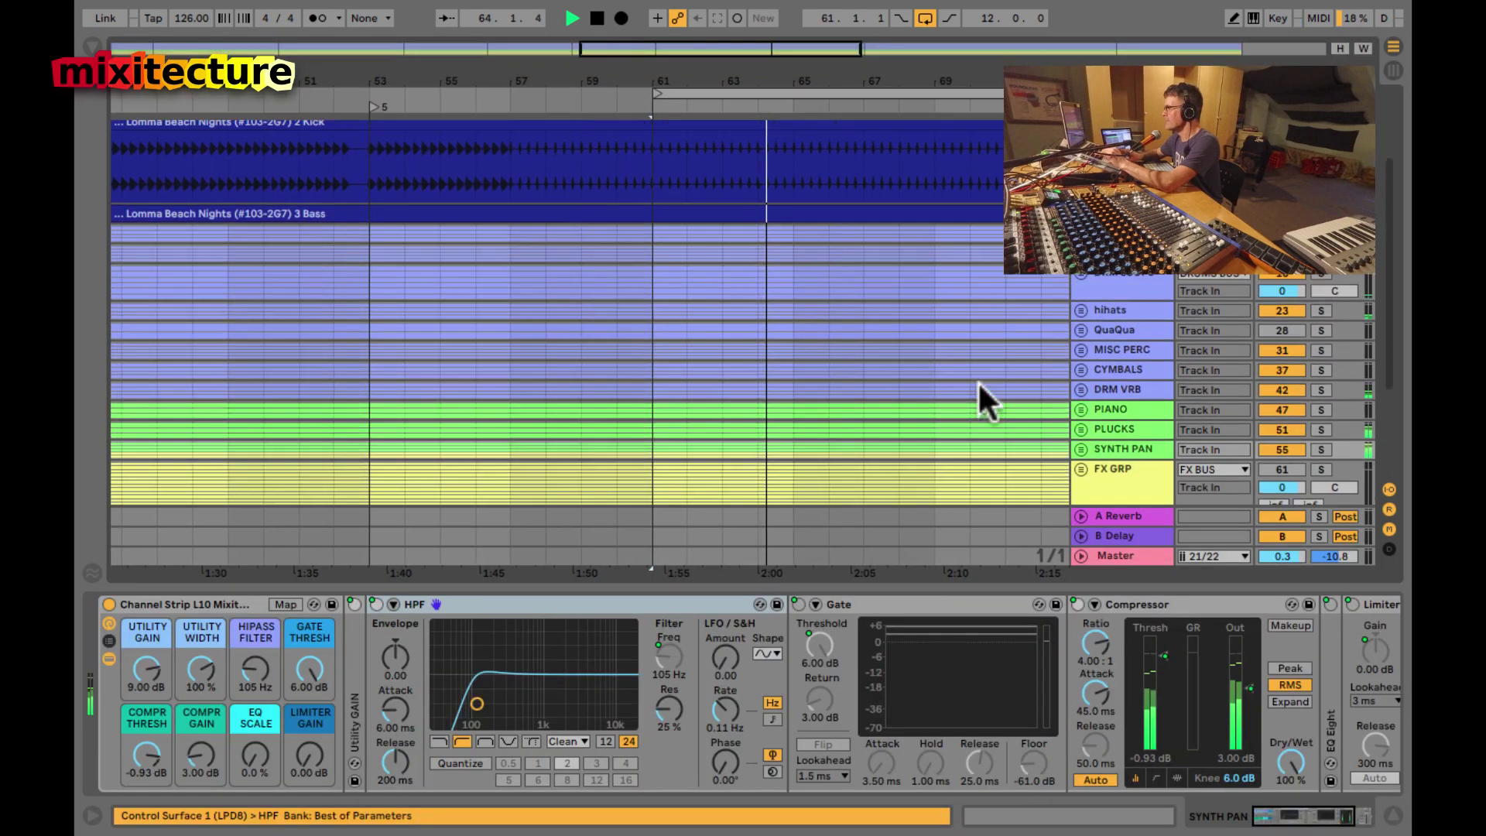
pyautogui.scroll(-2, 977, 379)
pyautogui.click(1076, 430)
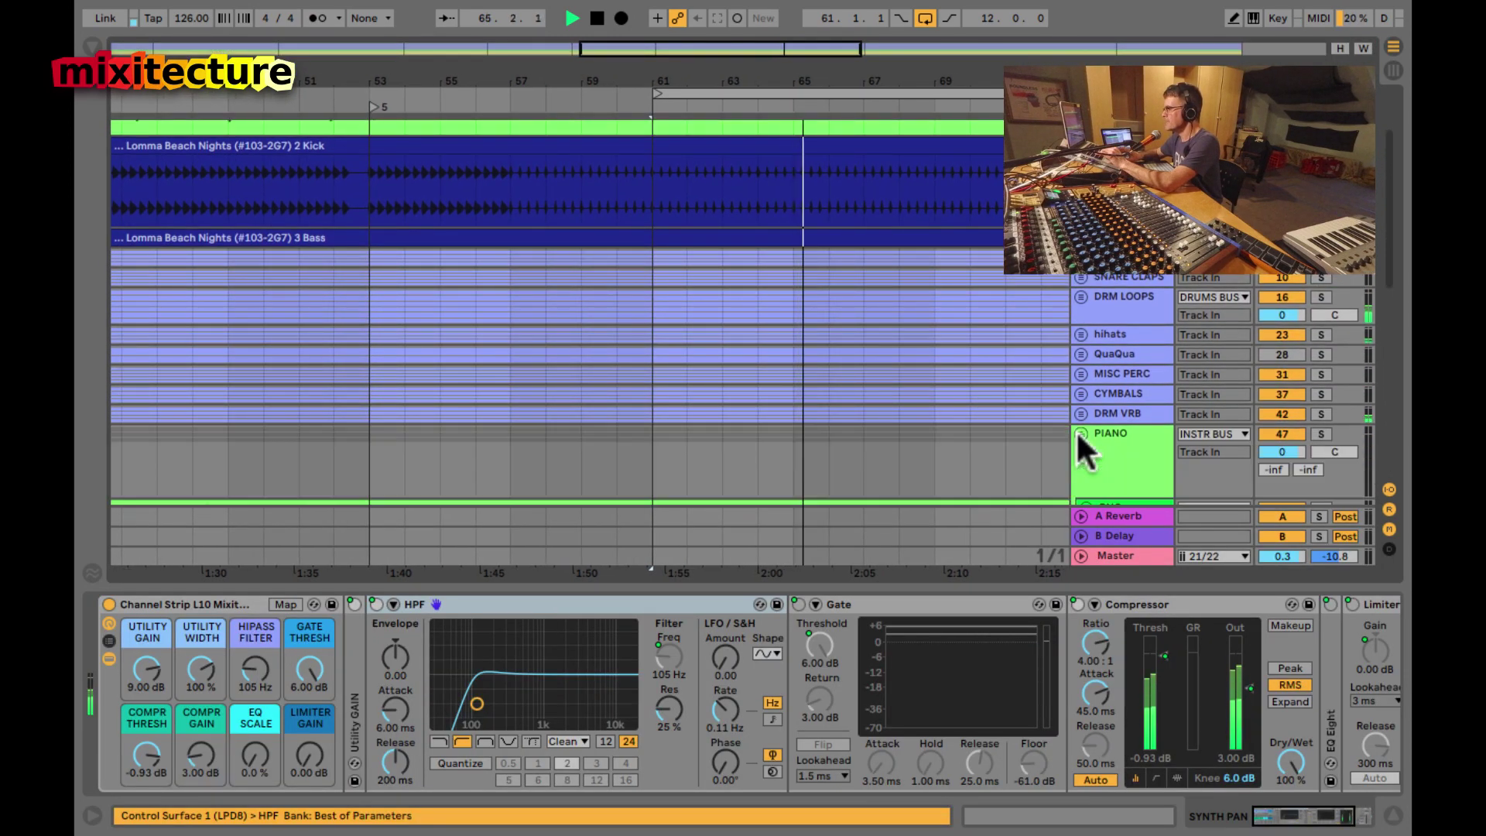
pyautogui.scroll(-3, 734, 328)
pyautogui.scroll(-4, 733, 328)
# - Switch looping off and move the 12-bar loop region to start at bar 73, where the piano parts play
pyautogui.moveTo(557, 83); pyautogui.dragTo(557, 66)
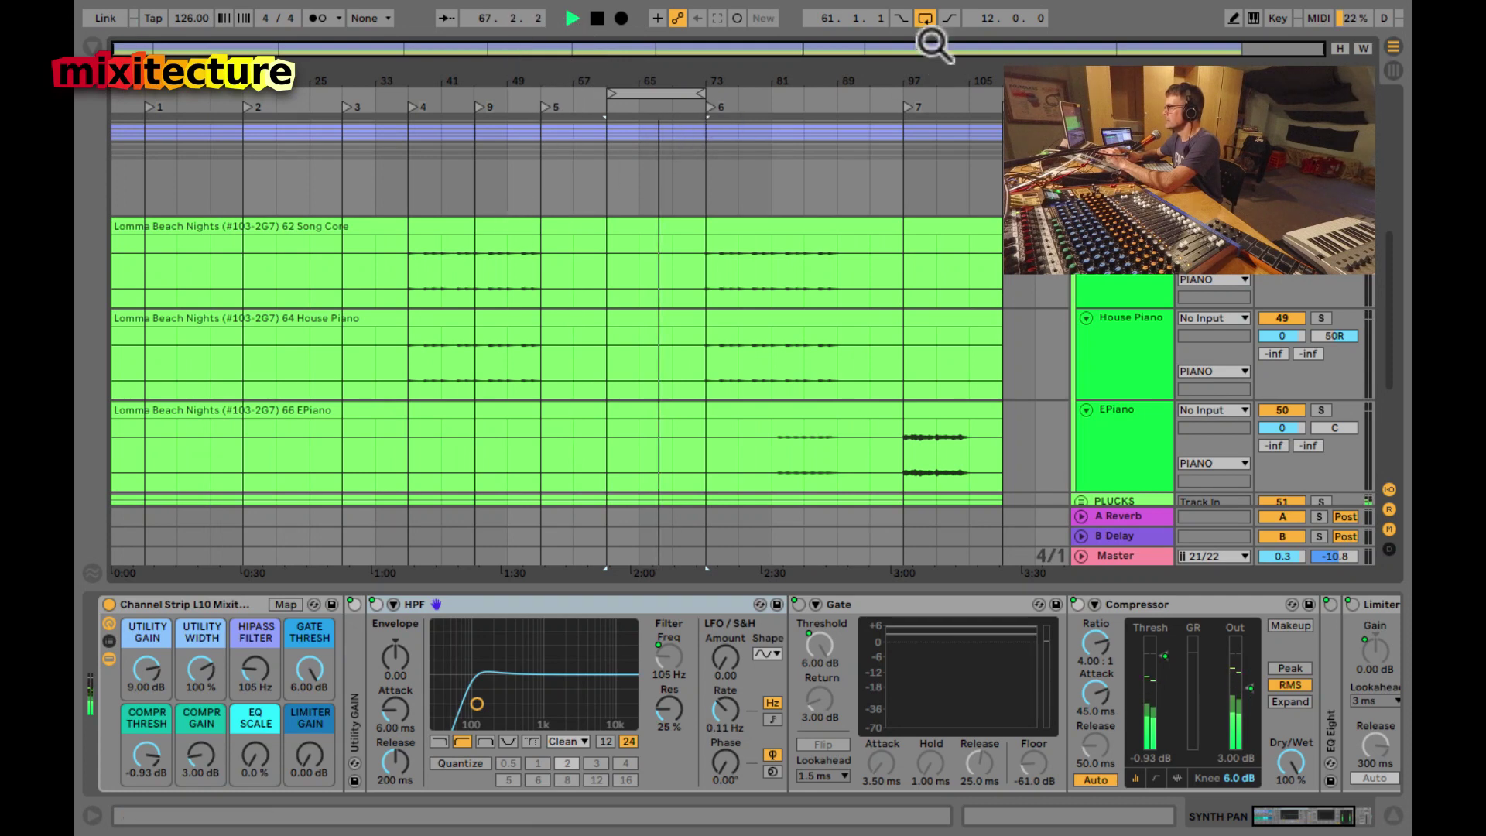
pyautogui.click(654, 90)
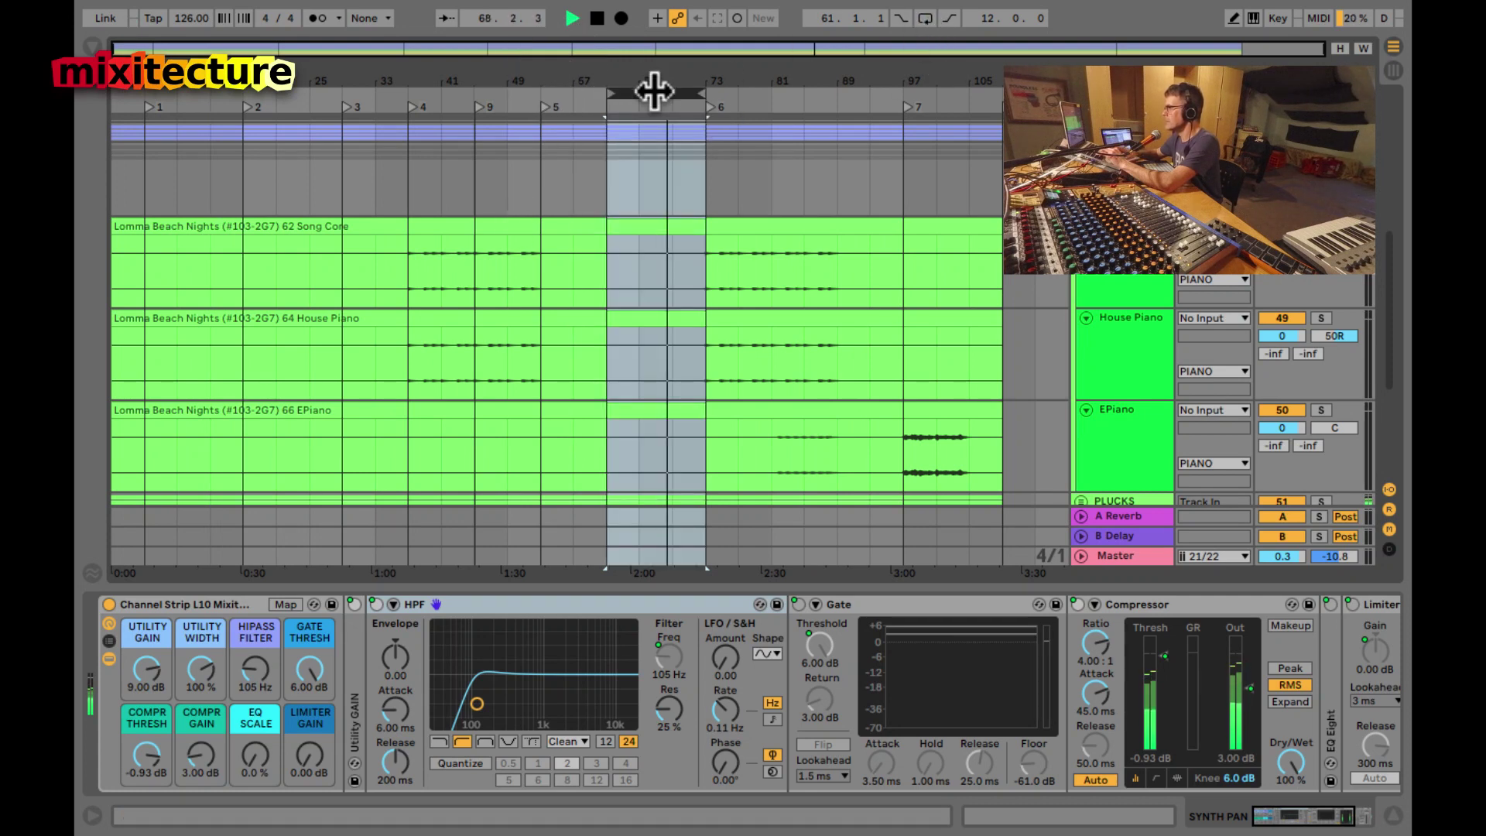
pyautogui.press('Down')
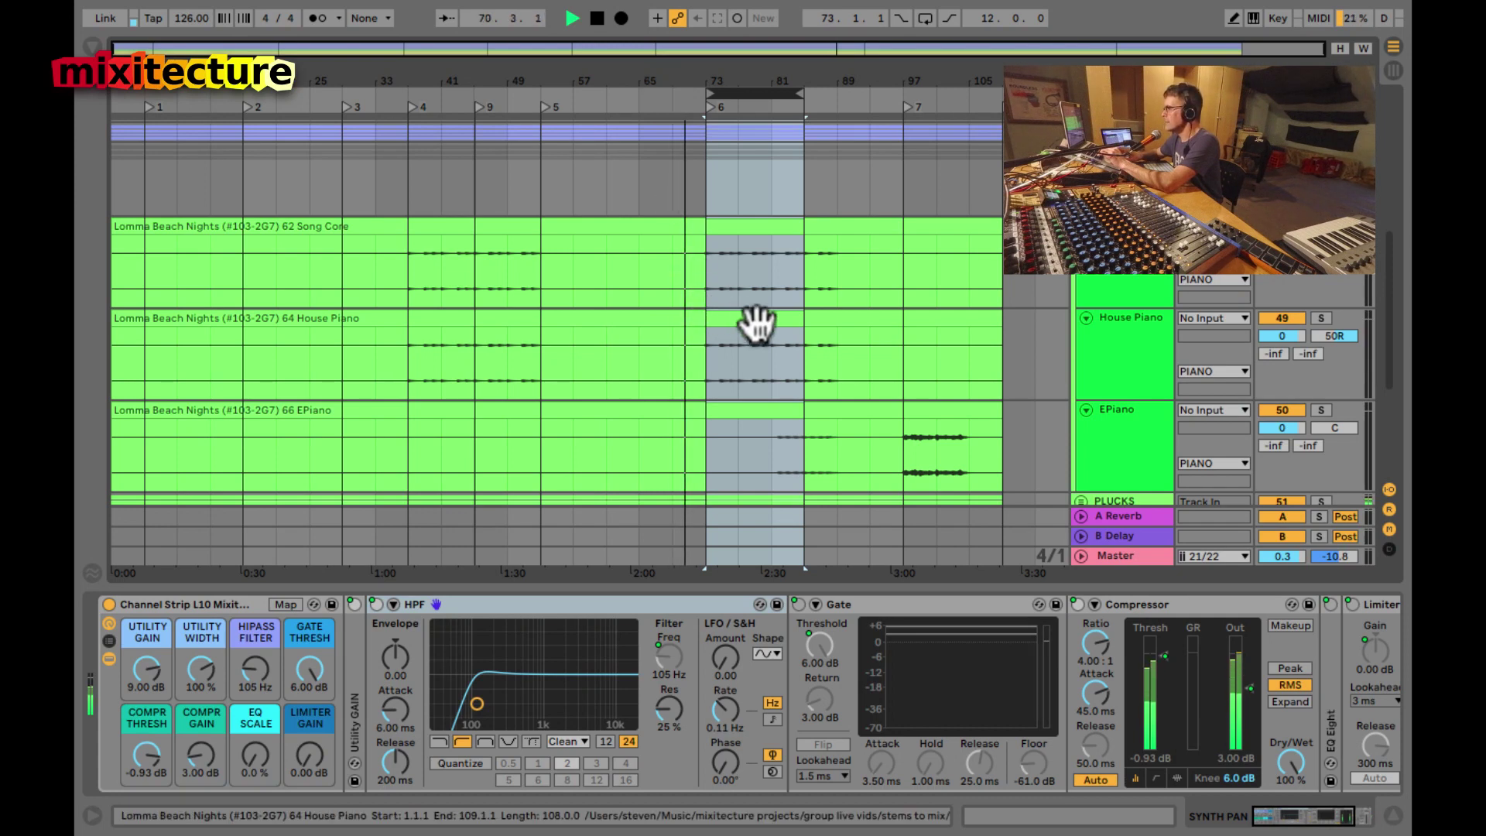
pyautogui.moveTo(786, 73); pyautogui.dragTo(797, 77)
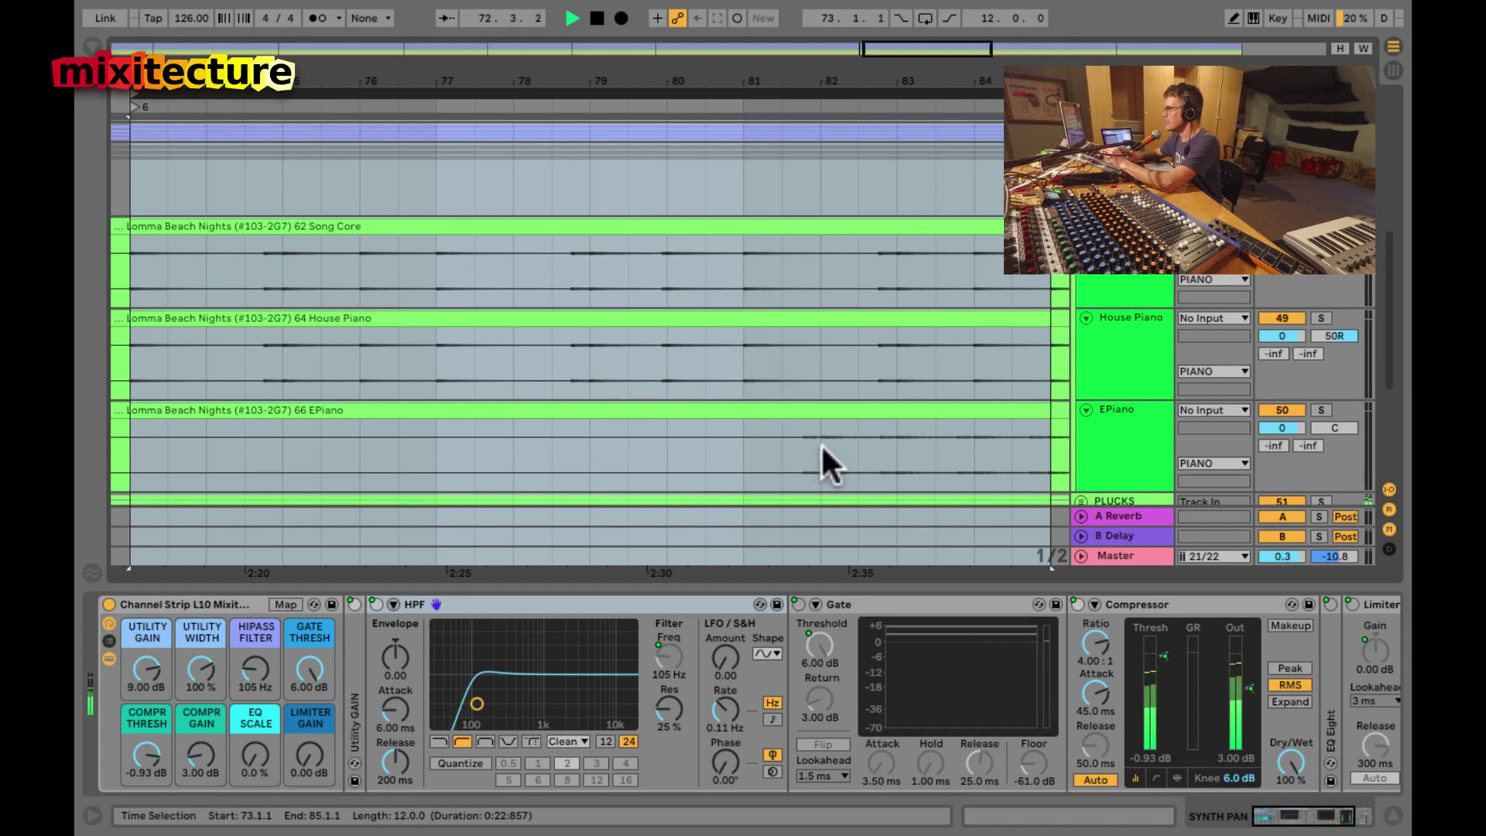
# - Return to the Session View and audition the piano with the PLUCKS group toggled and the SYNTH PAN group muted
pyautogui.press('Tab')
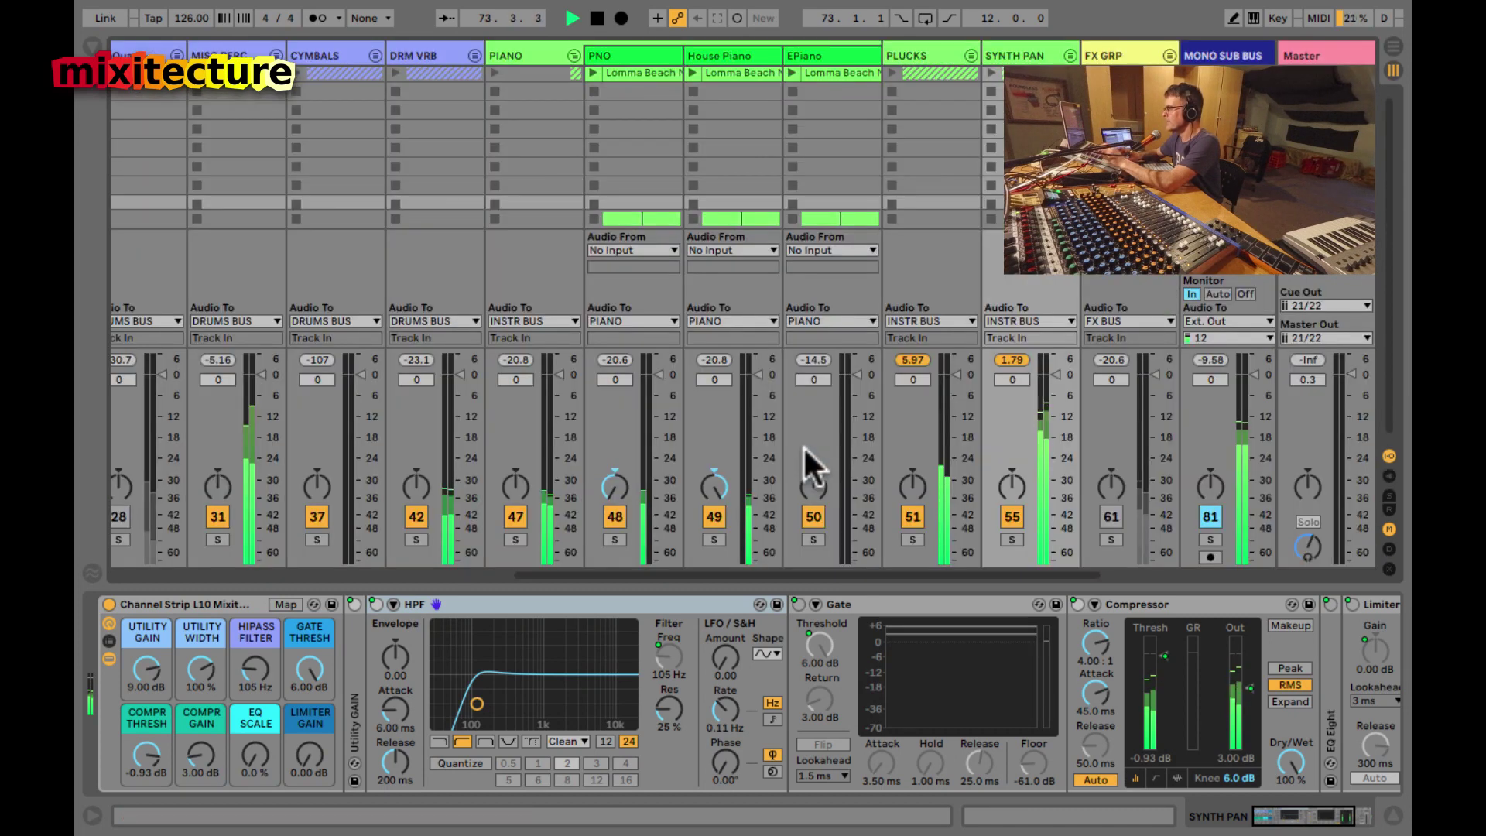
pyautogui.click(913, 517)
pyautogui.click(913, 517)
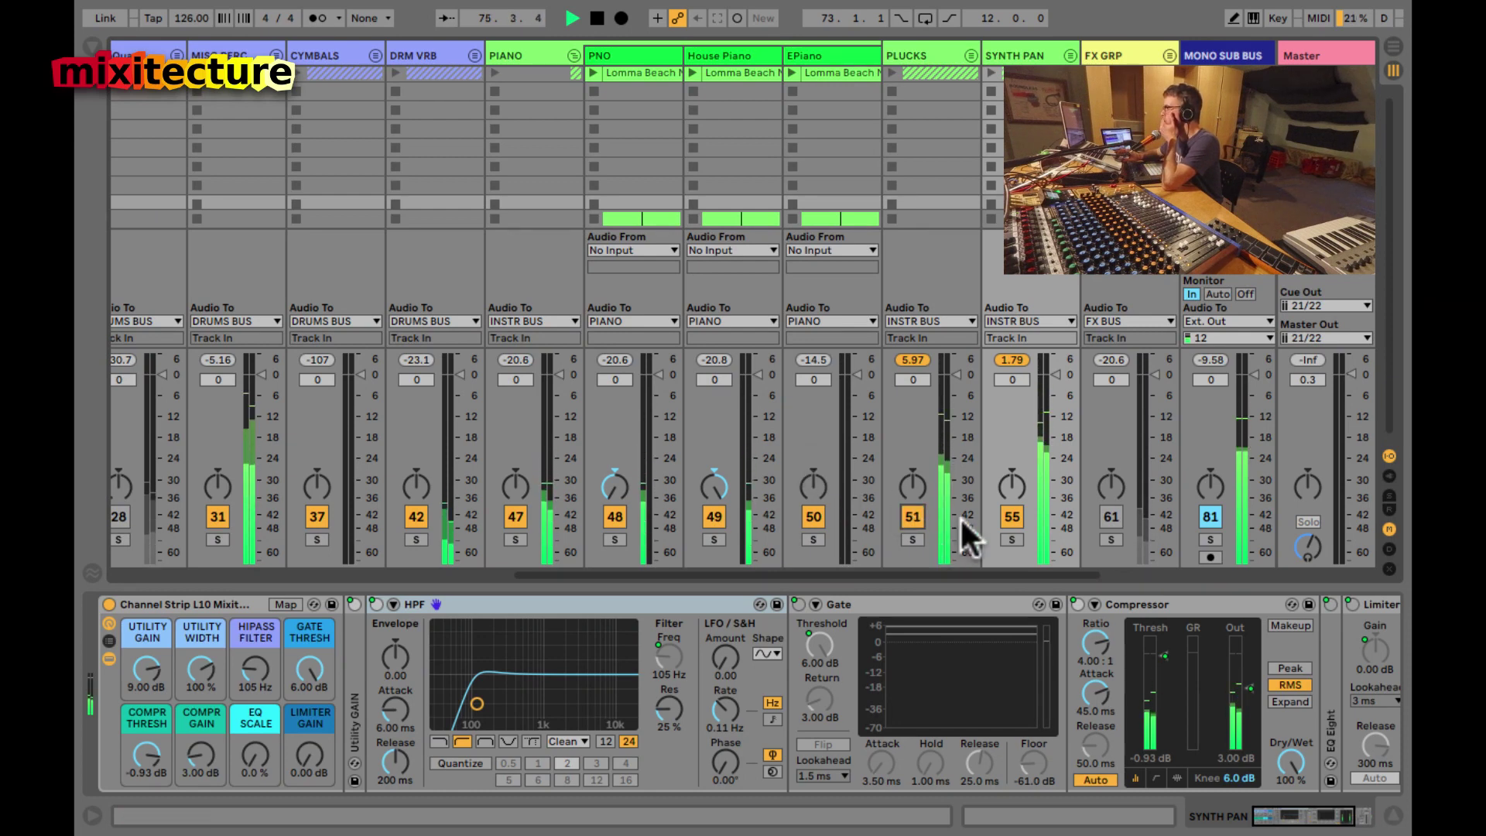
pyautogui.click(1011, 517)
# - Unfold the SYNTH PAN group to show its individual tracks and unmute the group
pyautogui.hscroll(3, 860, 342)
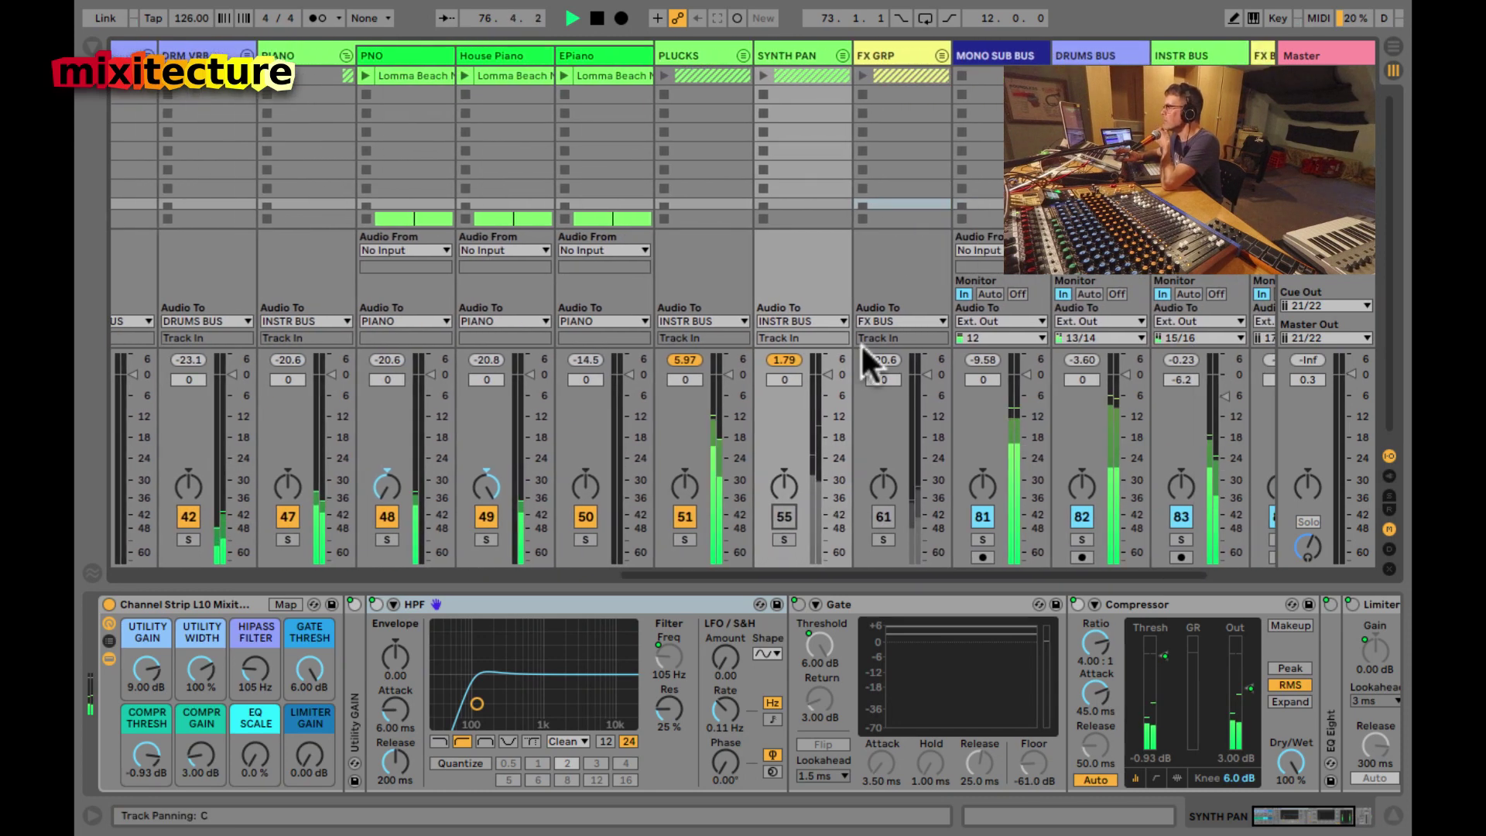
pyautogui.click(738, 48)
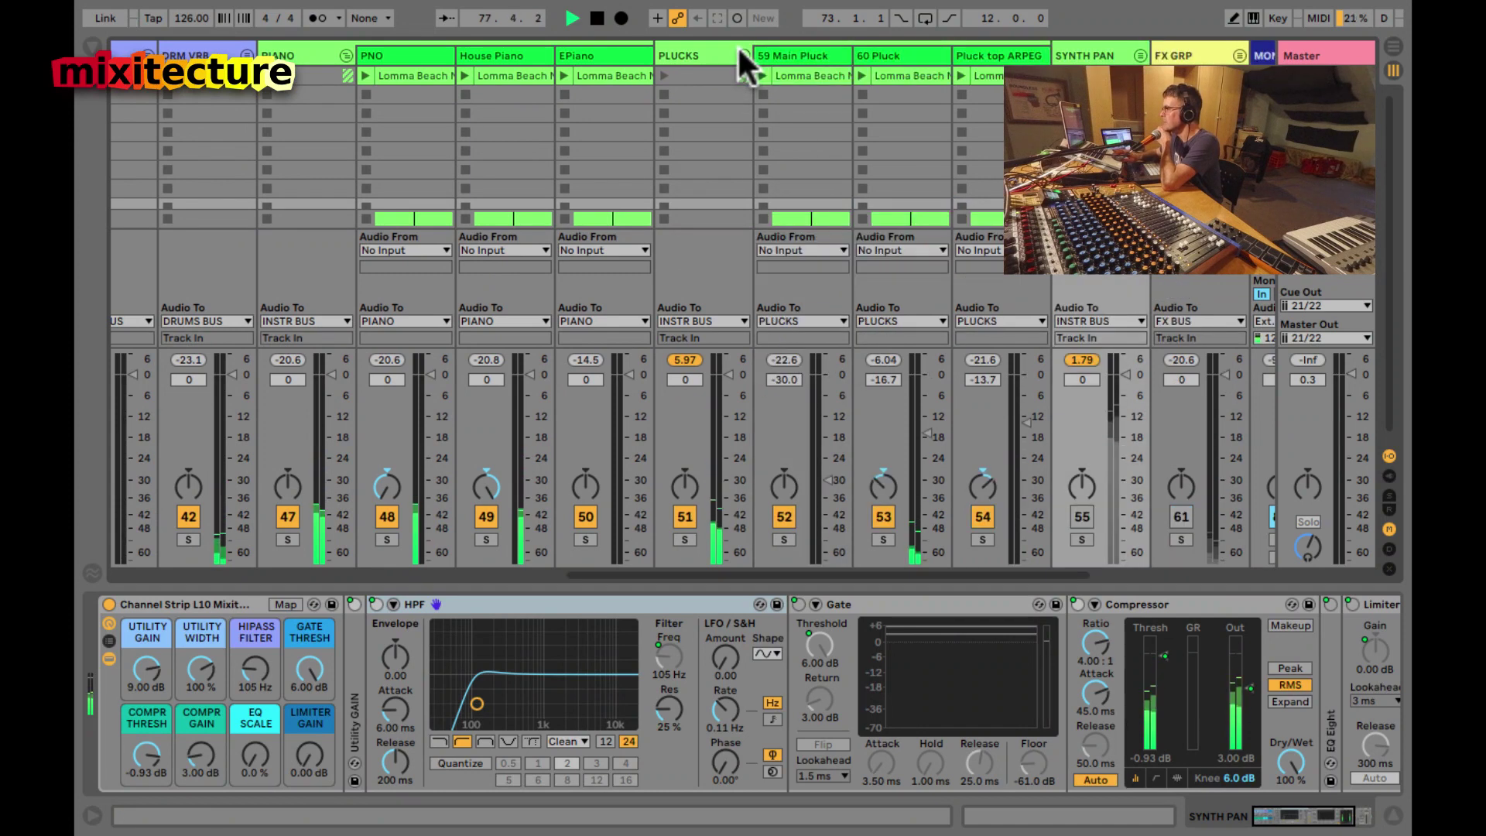
pyautogui.click(738, 48)
pyautogui.click(842, 55)
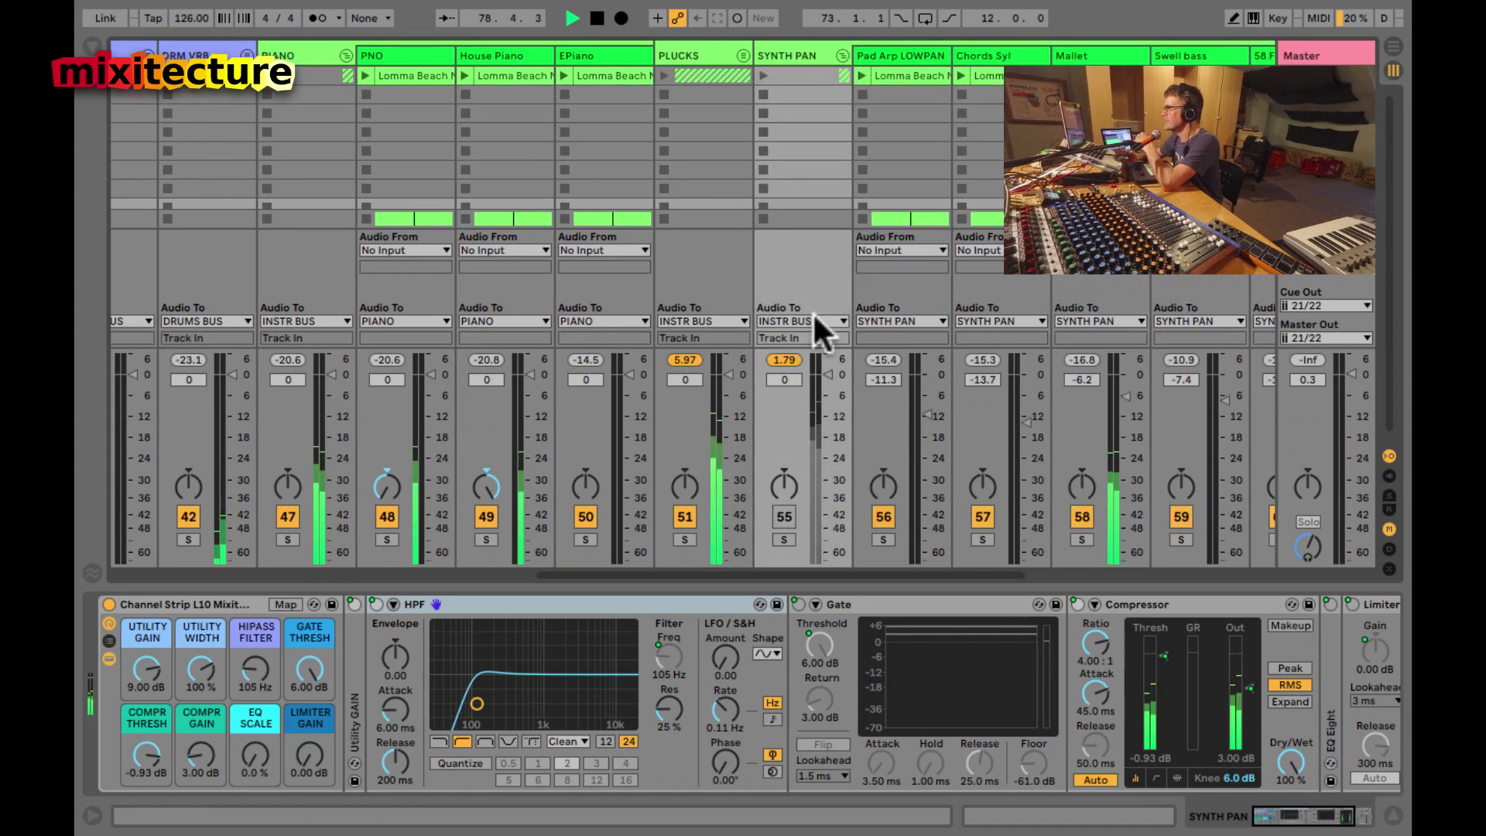
pyautogui.hscroll(2, 811, 311)
pyautogui.click(636, 513)
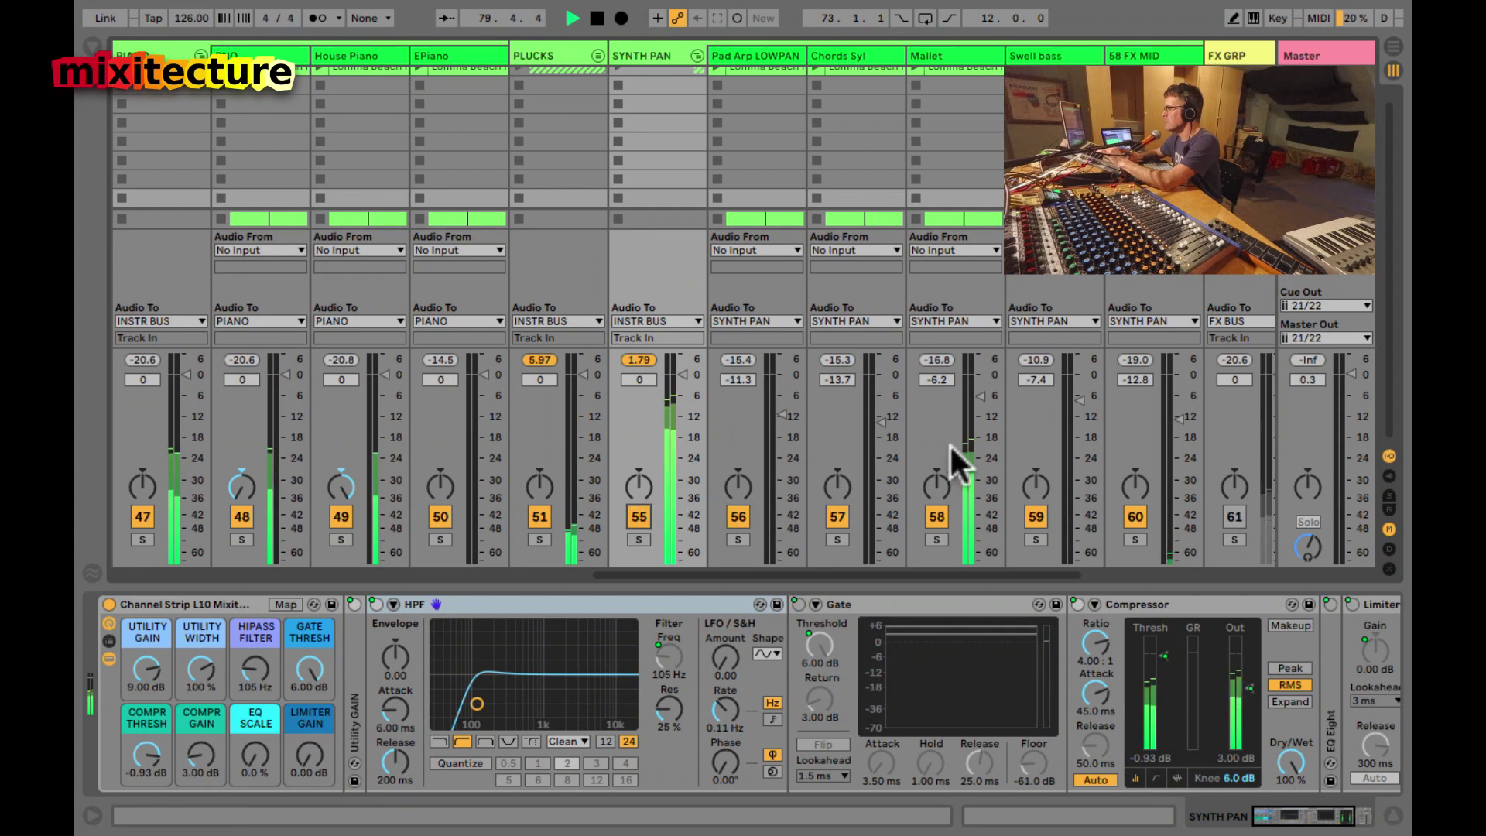
# - Lower the Mallet track's volume to -33.0 dB and the 58 FX MID track's volume to -20.0 dB
pyautogui.moveTo(974, 401); pyautogui.dragTo(980, 479)
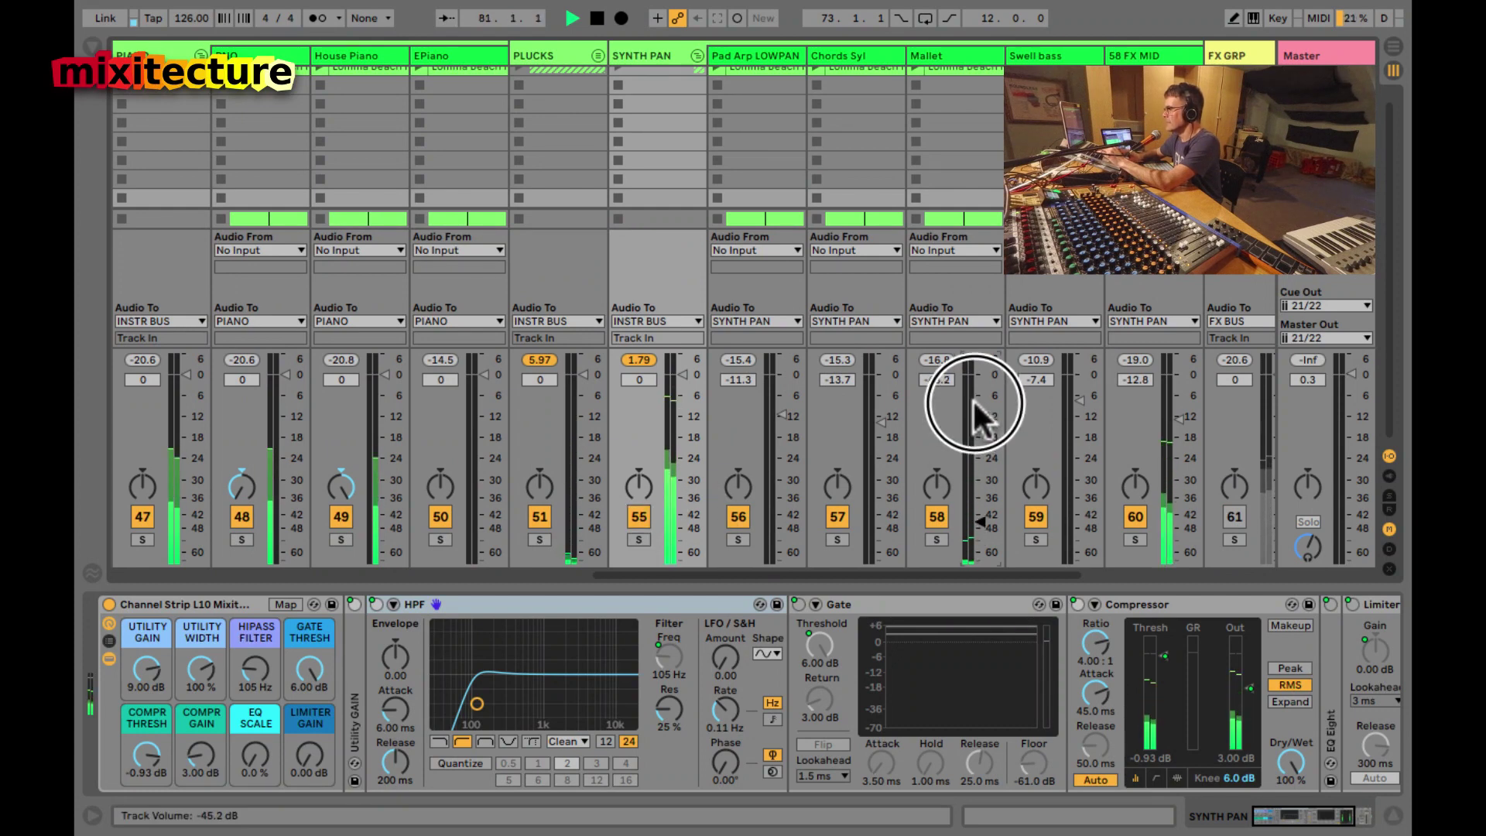
pyautogui.moveTo(1179, 417); pyautogui.dragTo(1177, 446)
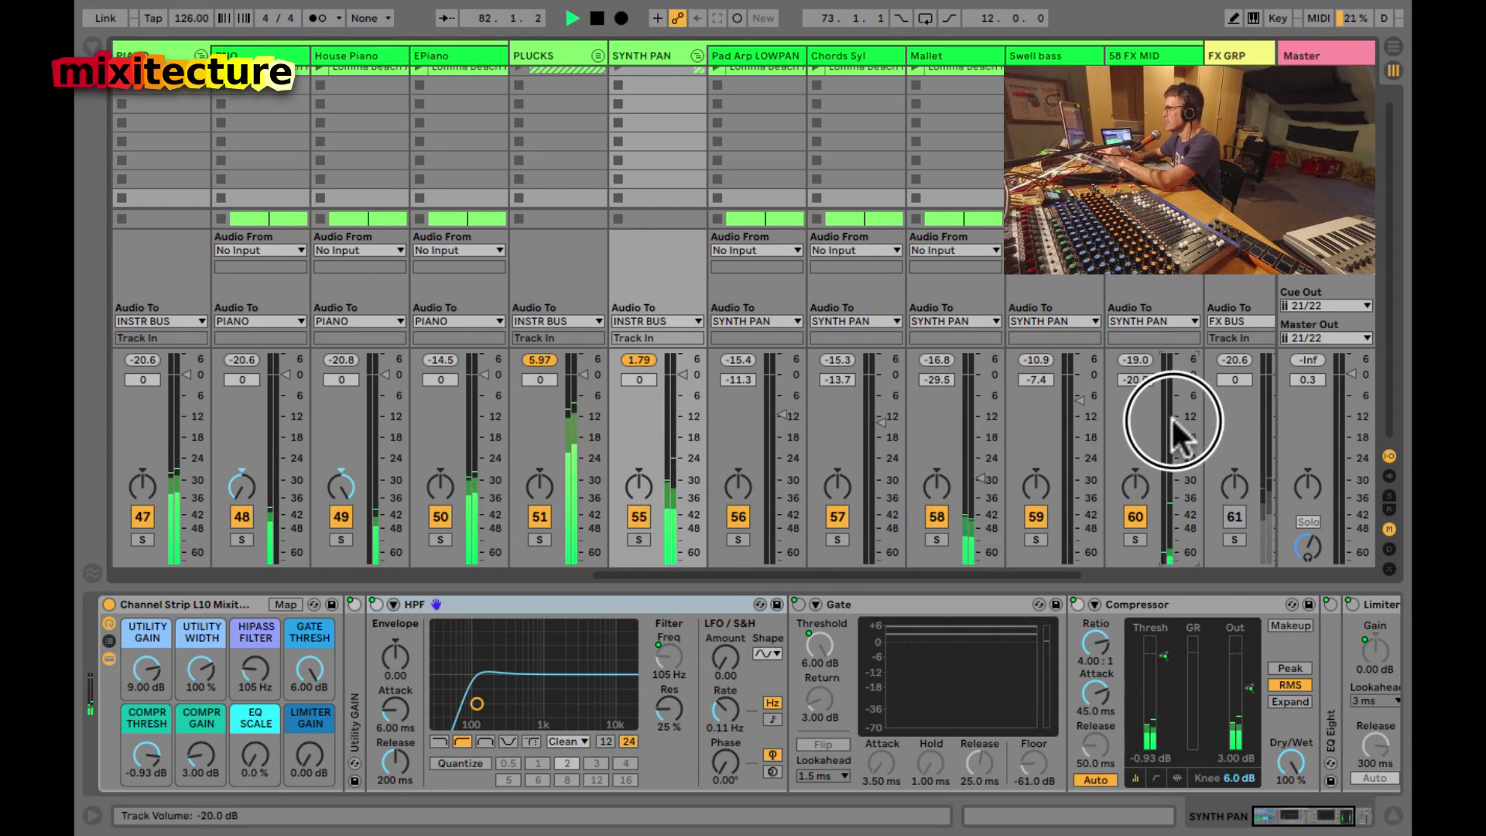
pyautogui.moveTo(981, 472); pyautogui.dragTo(974, 477)
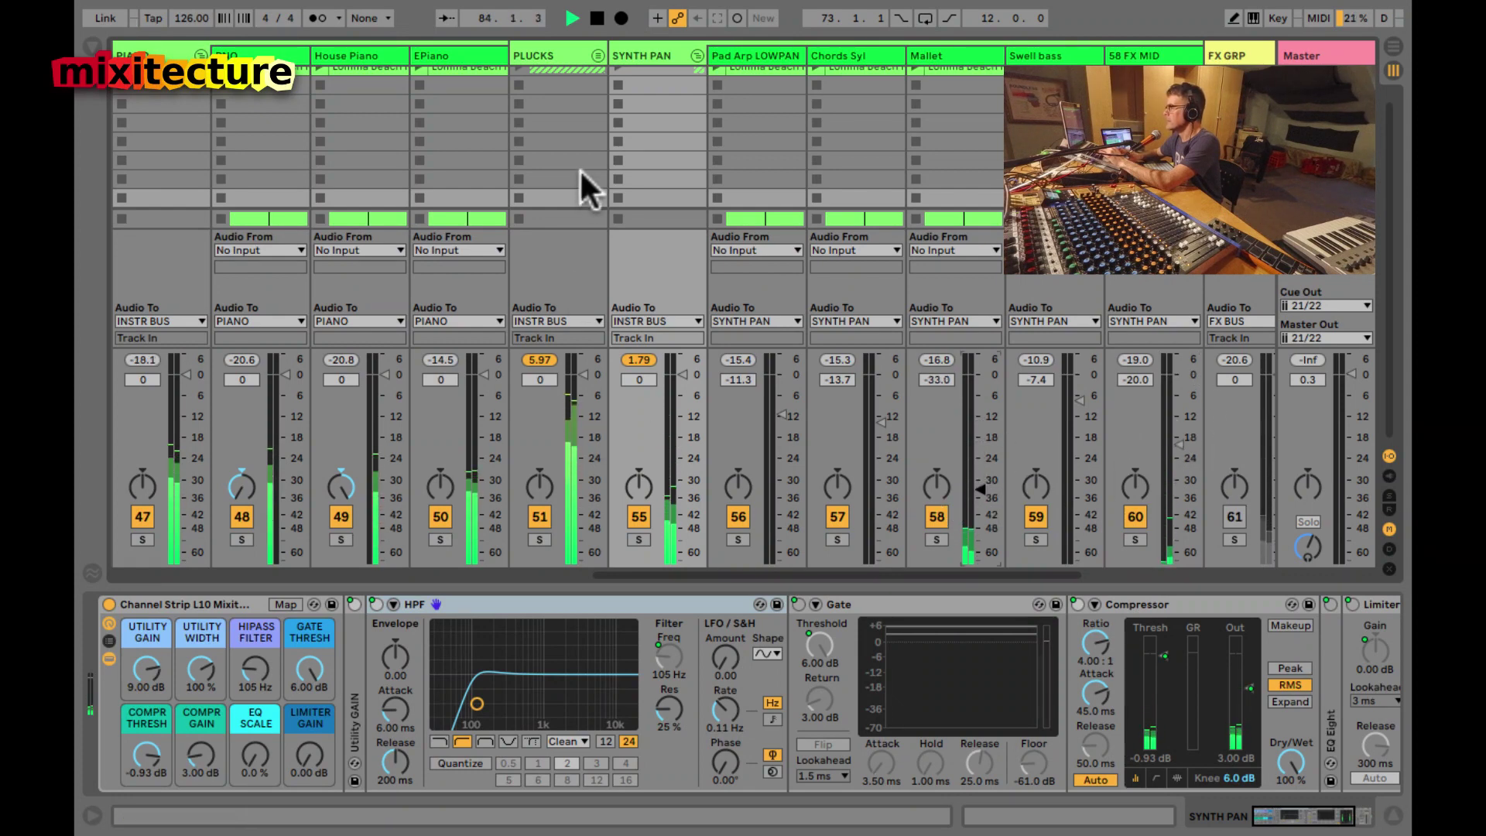
# - Mute the SYNTH PAN and PLUCKS groups and fold both of them
pyautogui.click(638, 517)
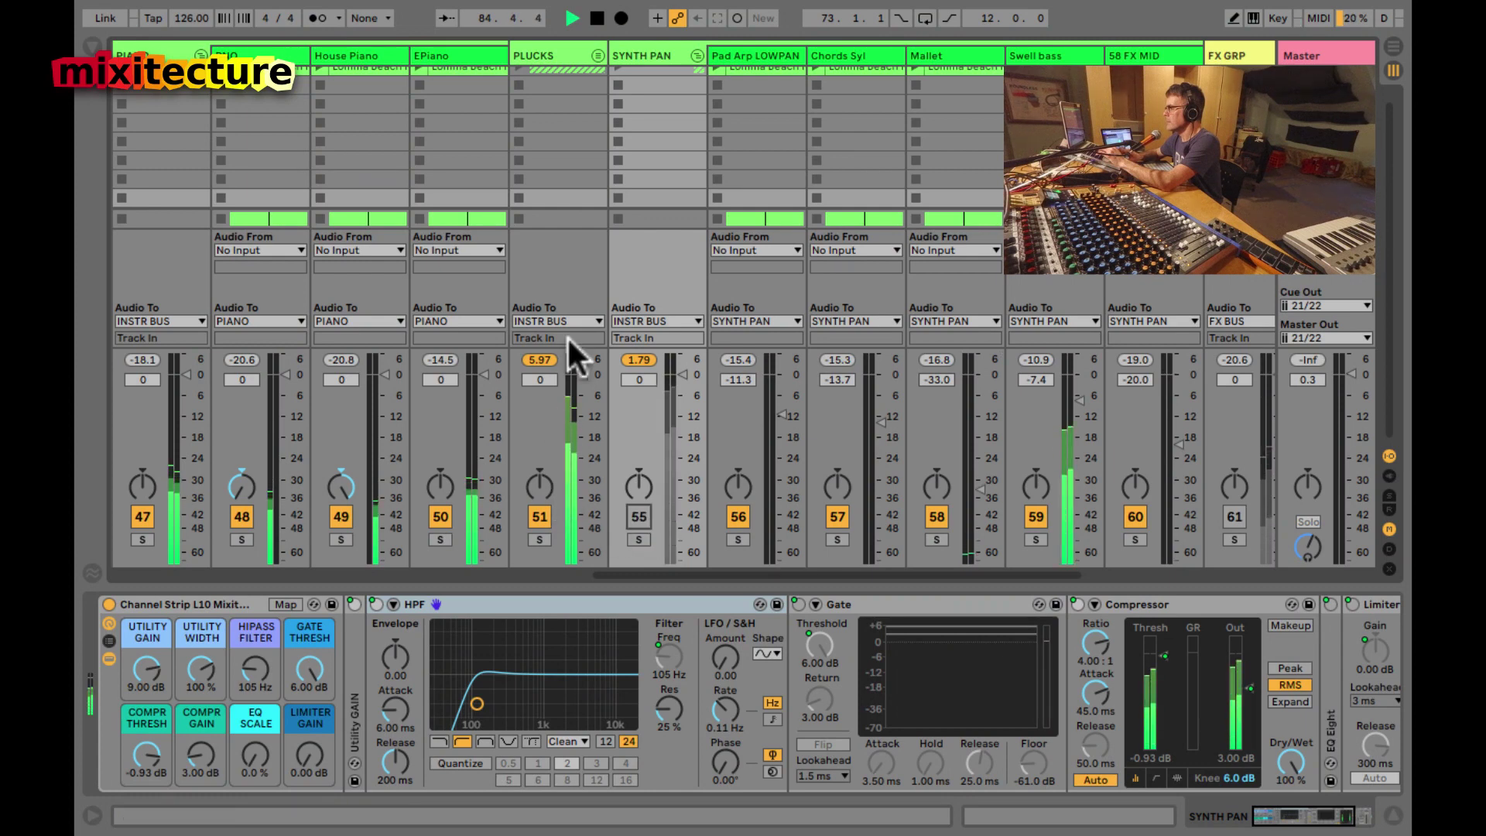
pyautogui.click(597, 55)
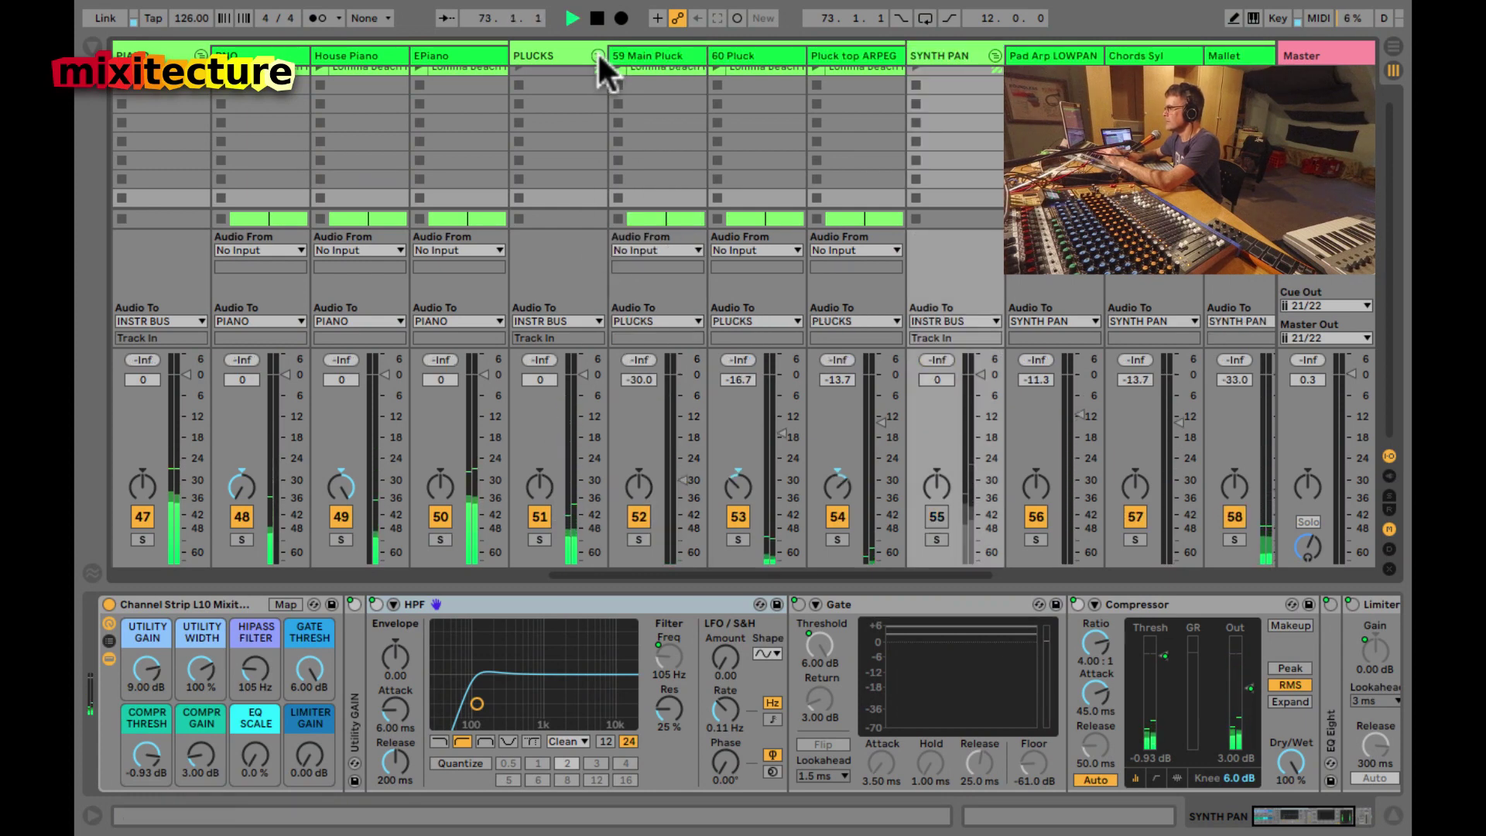
pyautogui.click(539, 516)
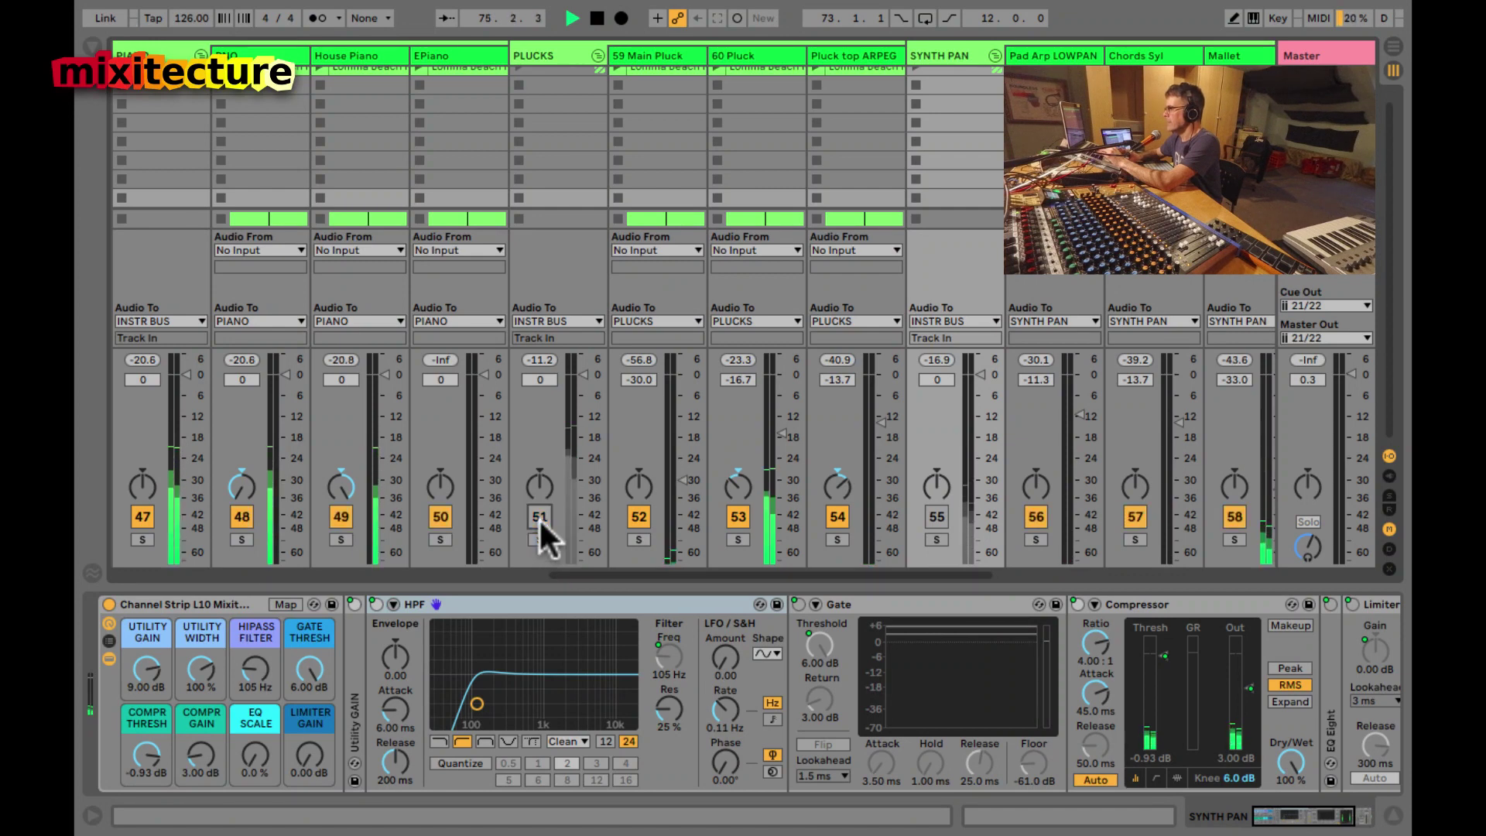
pyautogui.click(597, 55)
pyautogui.click(696, 55)
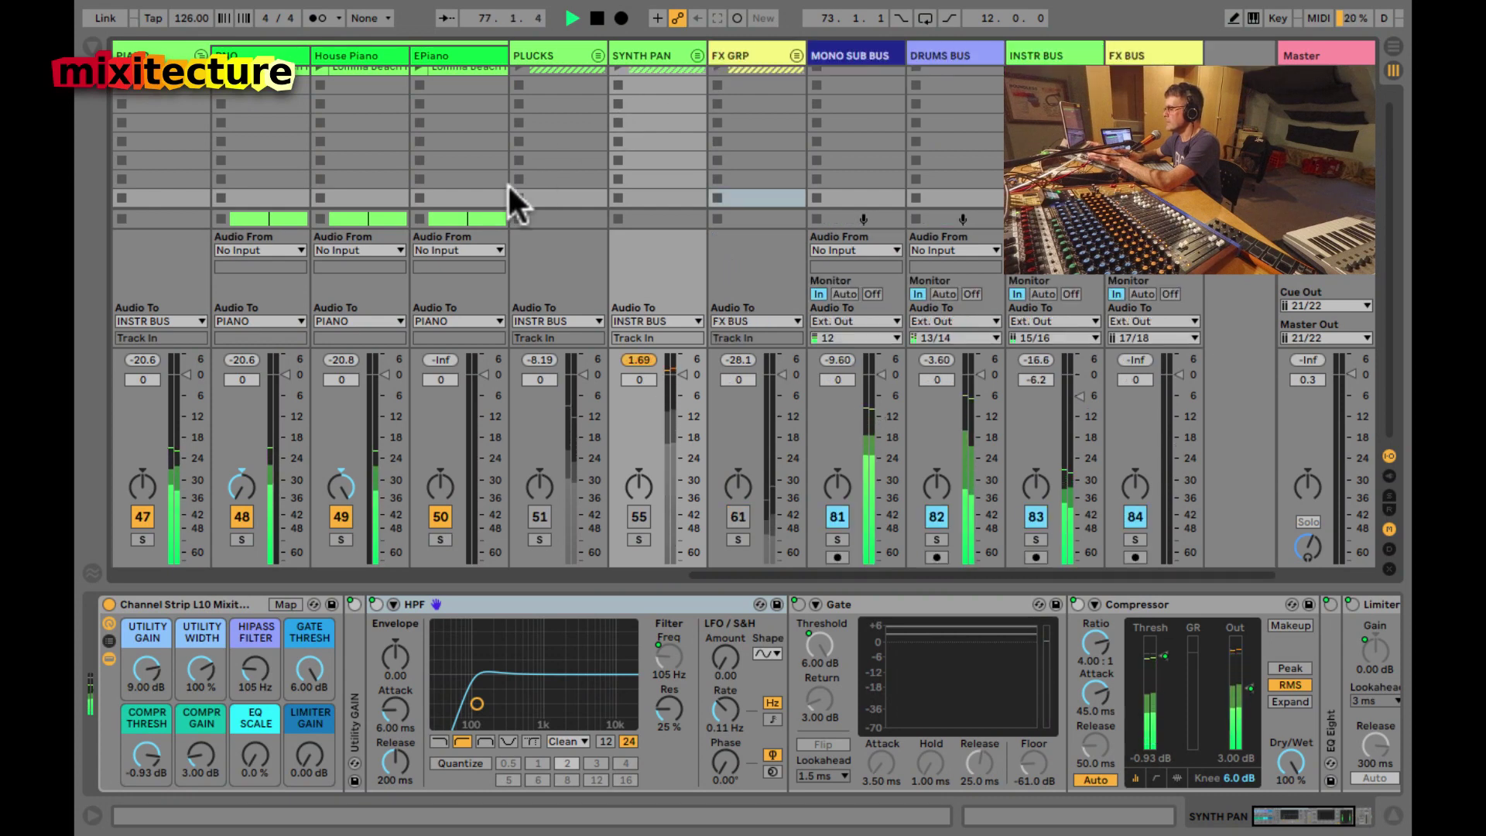
# - Raise the Utility Gain in the PIANO group's channel strip to 12.0 dB
pyautogui.hscroll(-5, 507, 183)
pyautogui.hscroll(-1, 508, 182)
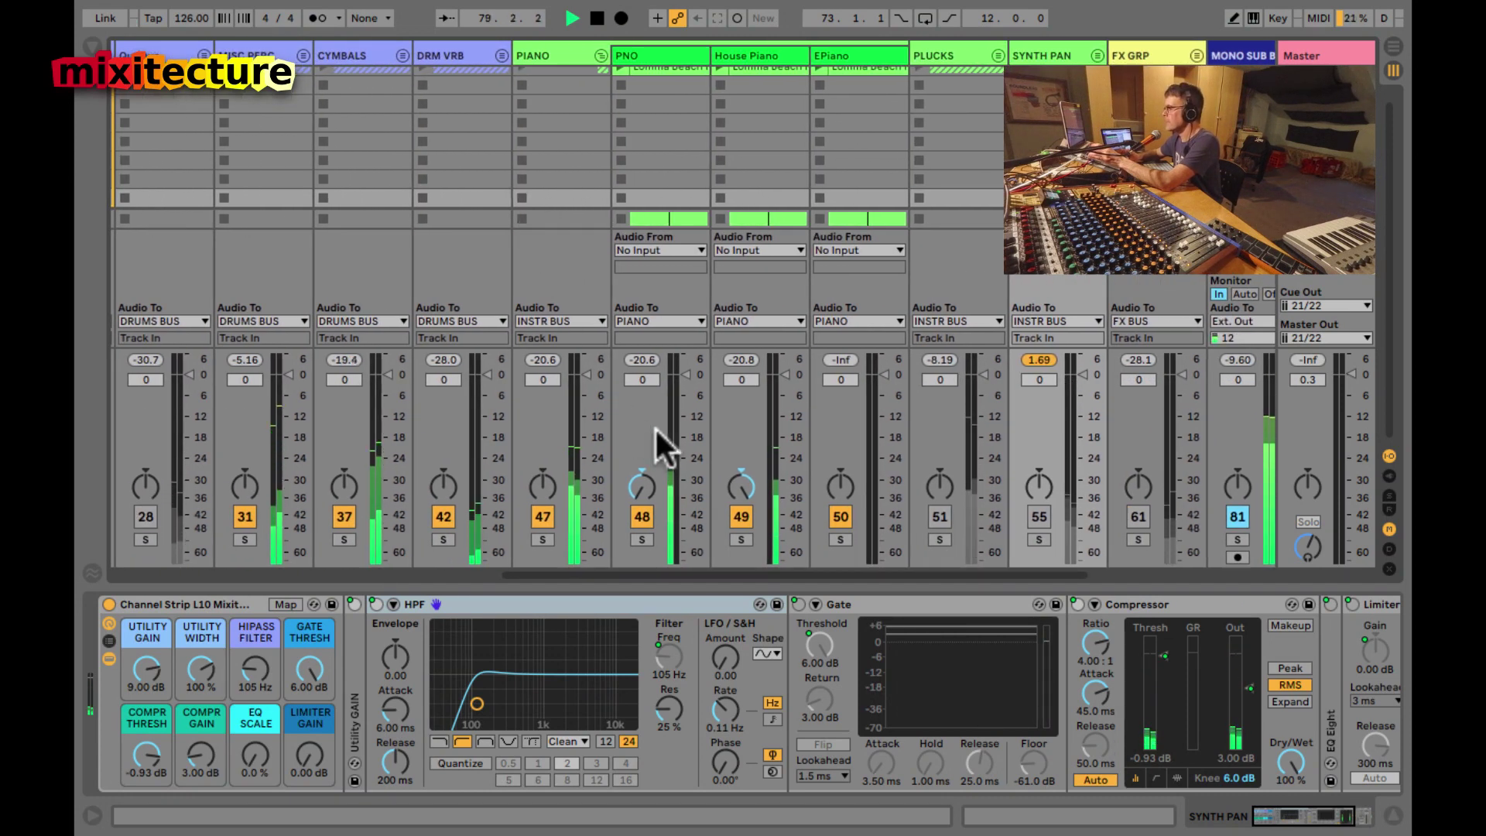
pyautogui.click(552, 55)
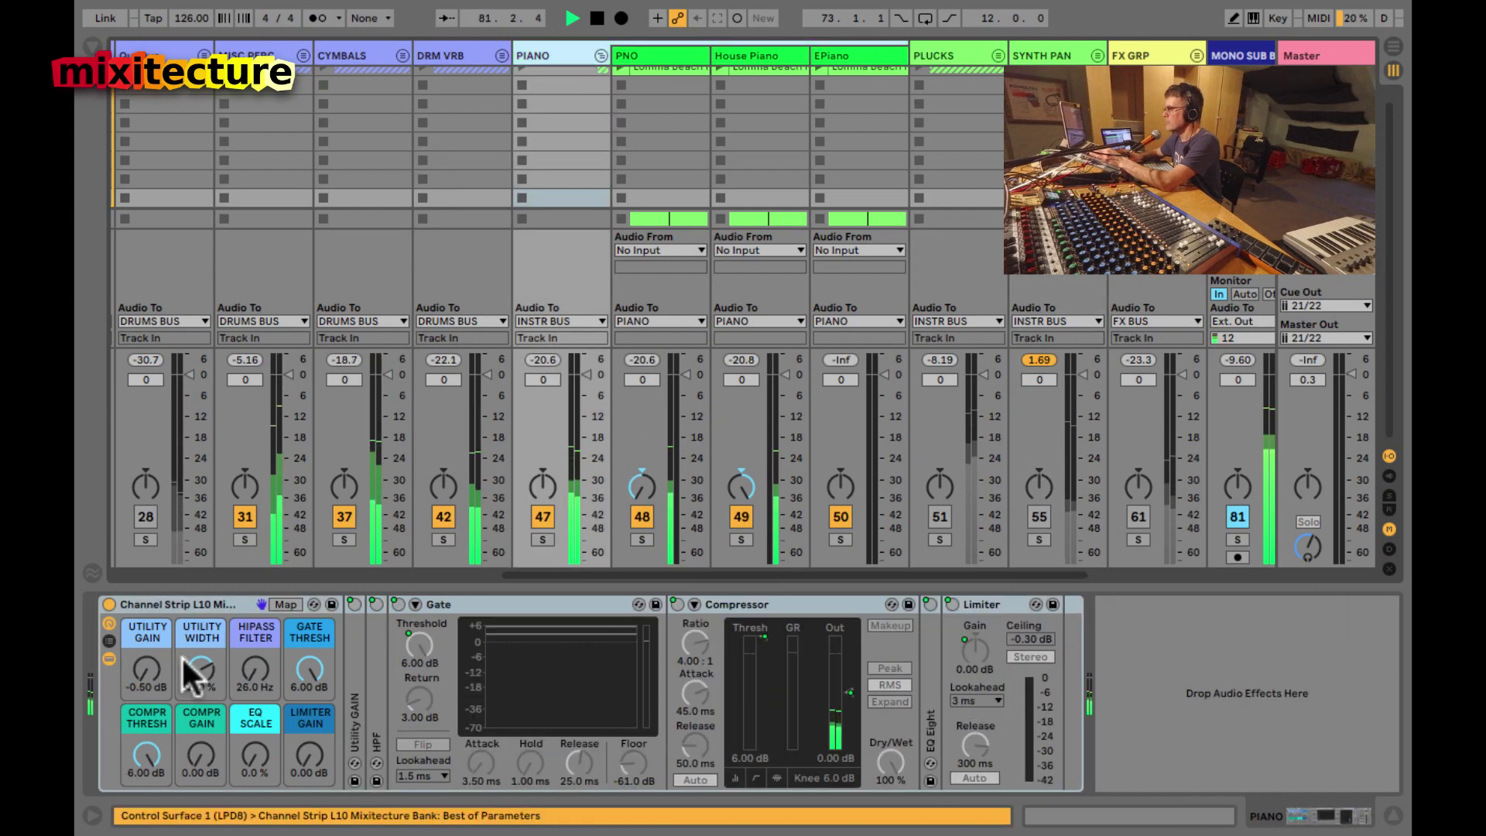
pyautogui.moveTo(140, 670); pyautogui.dragTo(142, 665)
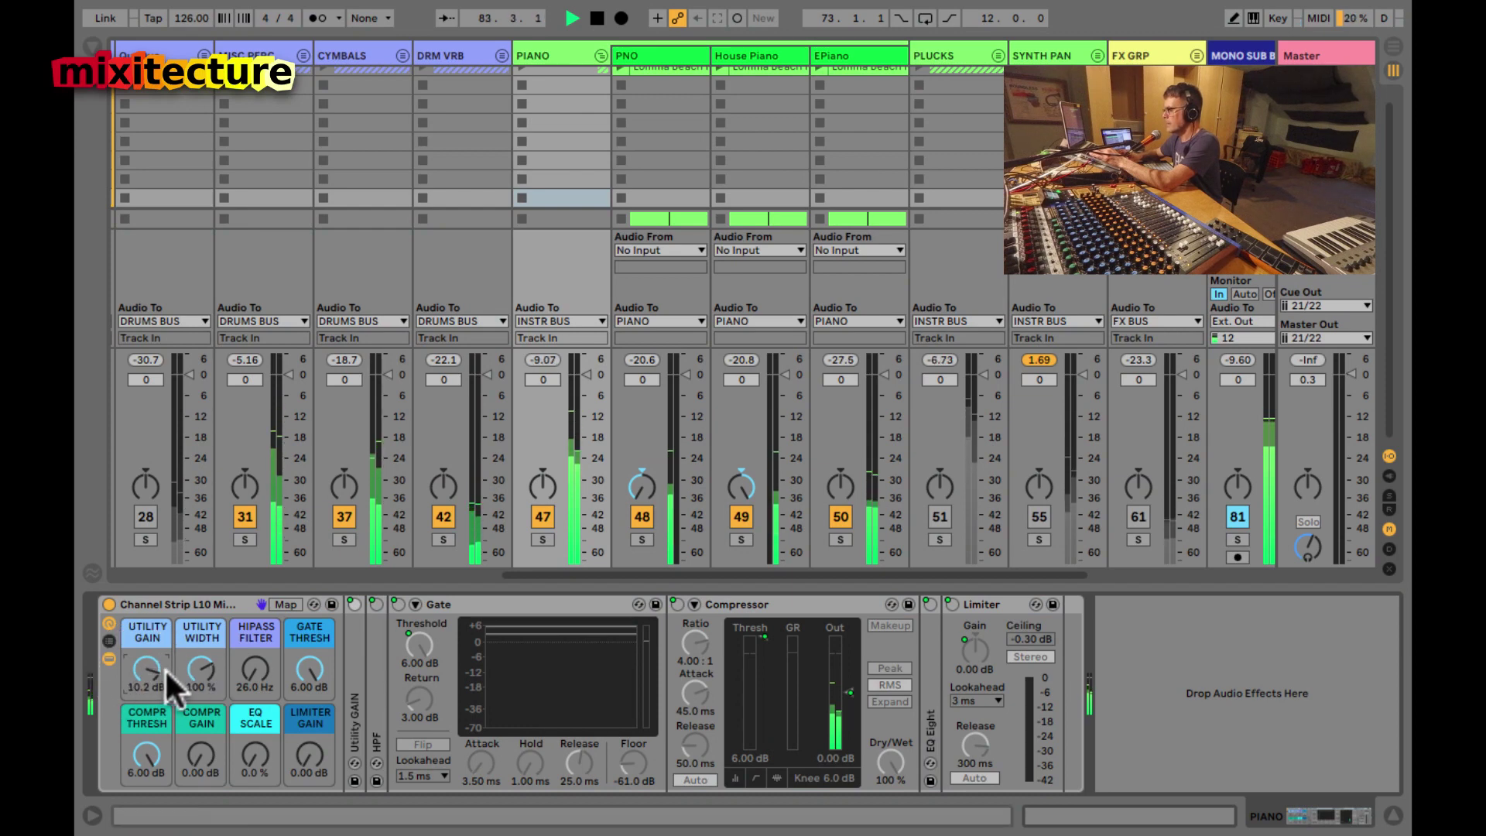
pyautogui.click(146, 666)
# - Select the INSTR BUS track and examine its spectrum with the piano tracks playing
pyautogui.hscroll(5, 844, 104)
pyautogui.hscroll(-4, 856, 104)
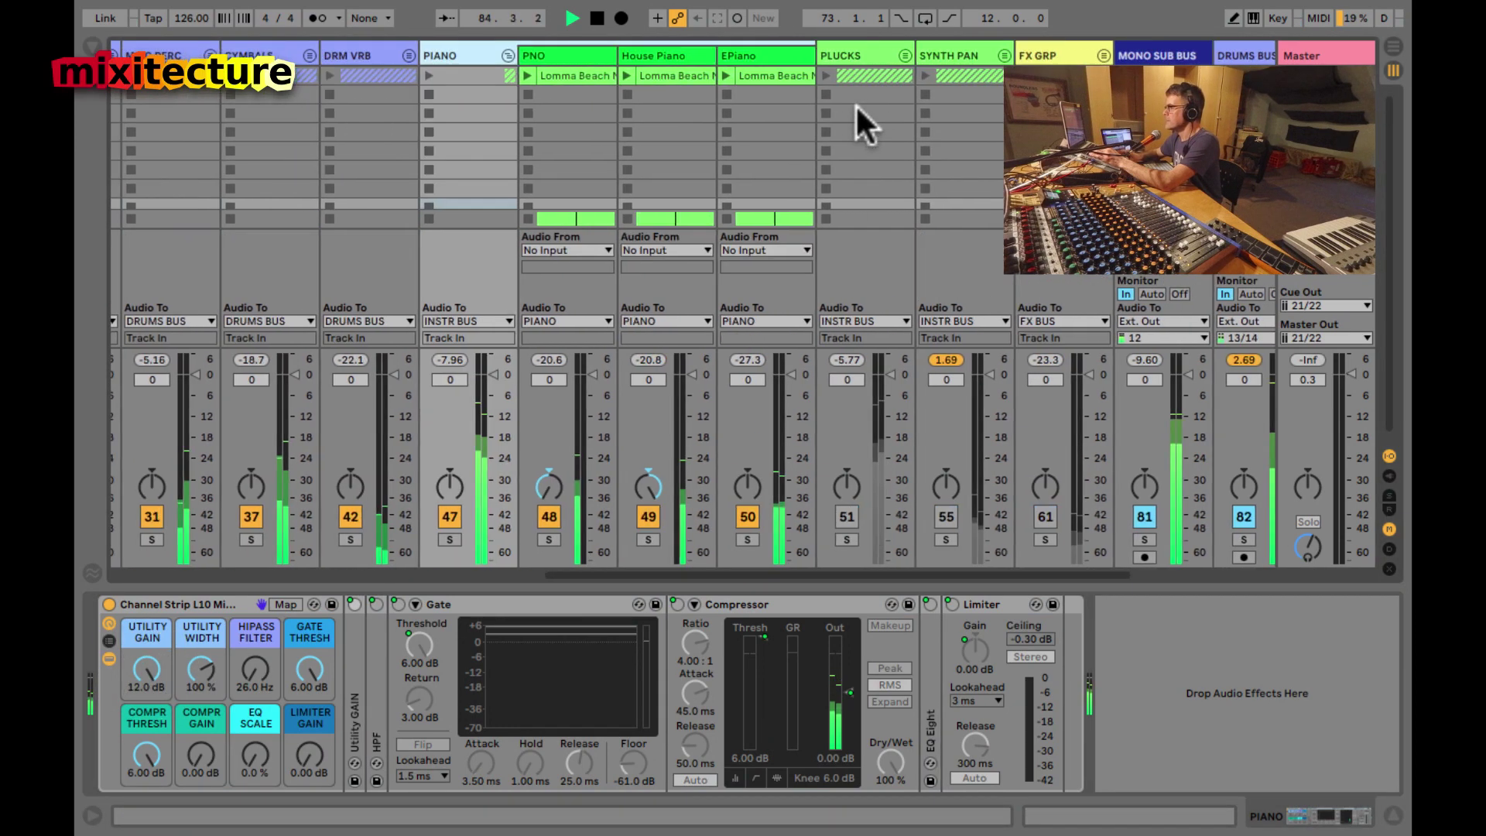
pyautogui.hscroll(4, 962, 46)
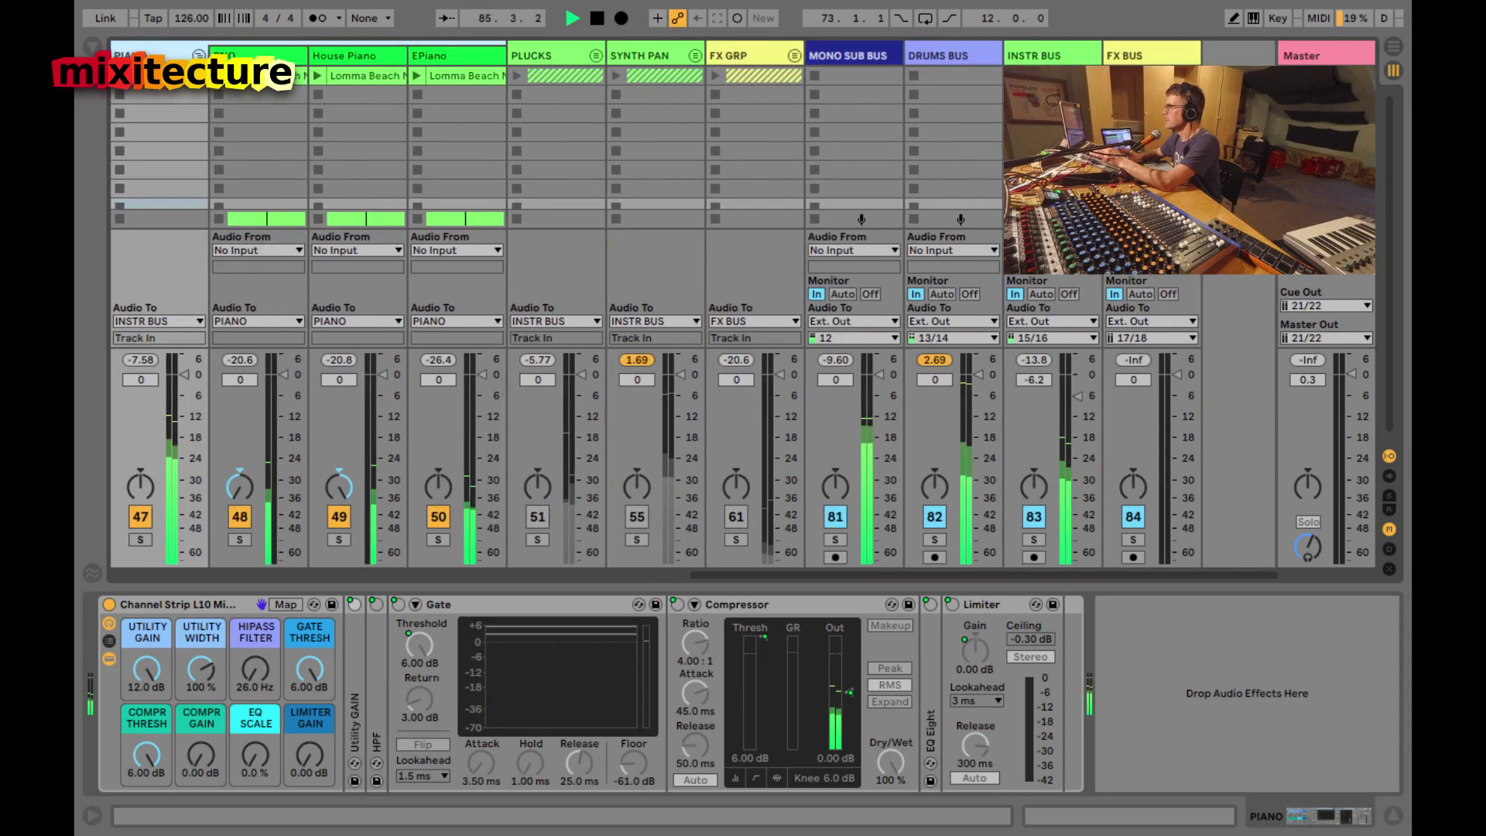
pyautogui.click(1050, 57)
pyautogui.moveTo(393, 693)
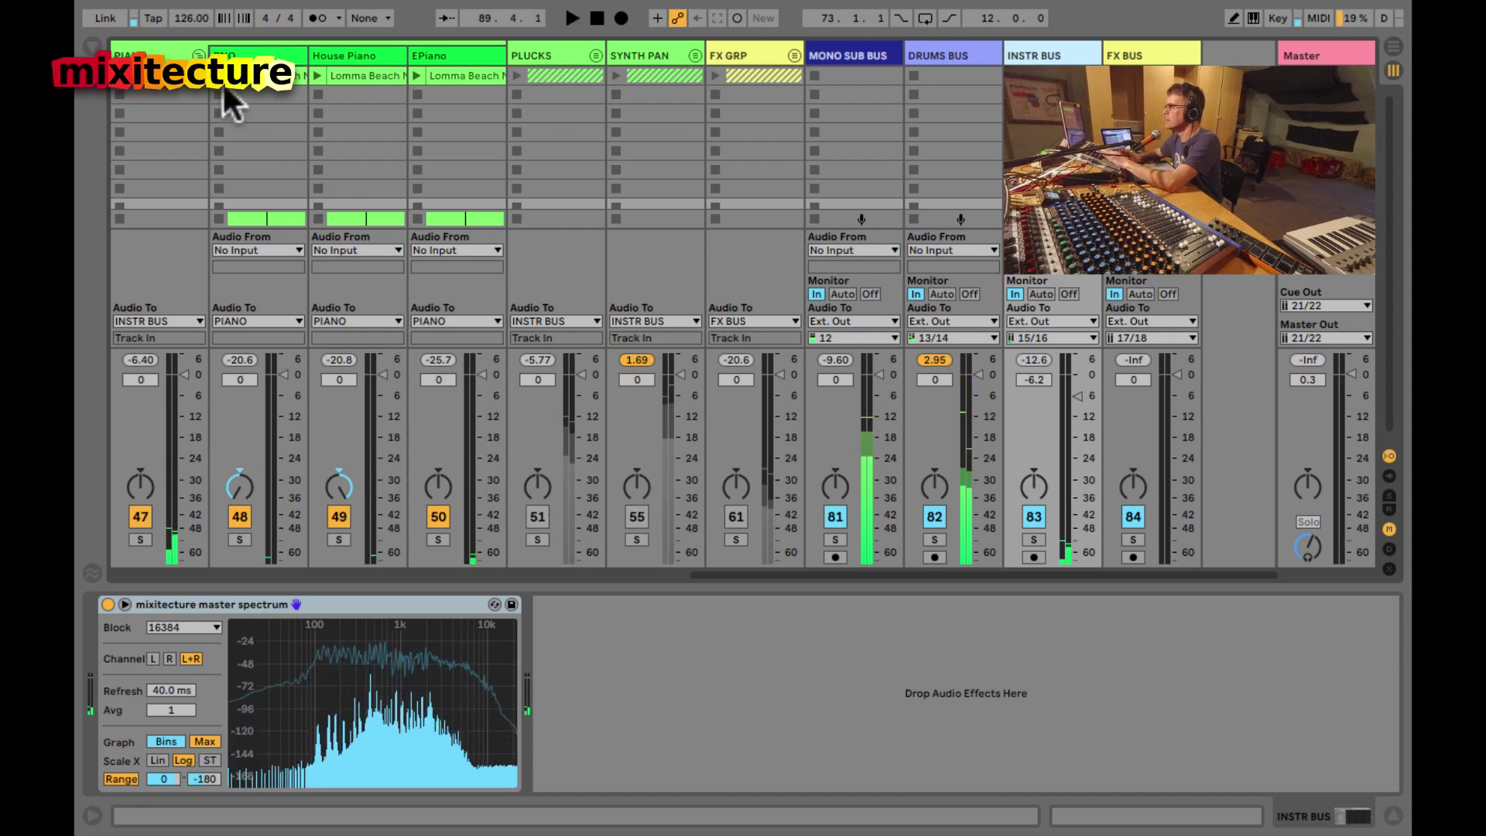
# - Turn on looping for the 12-bar section starting at bar 73 in Arrangement View, and return to Session View
pyautogui.press('Tab')
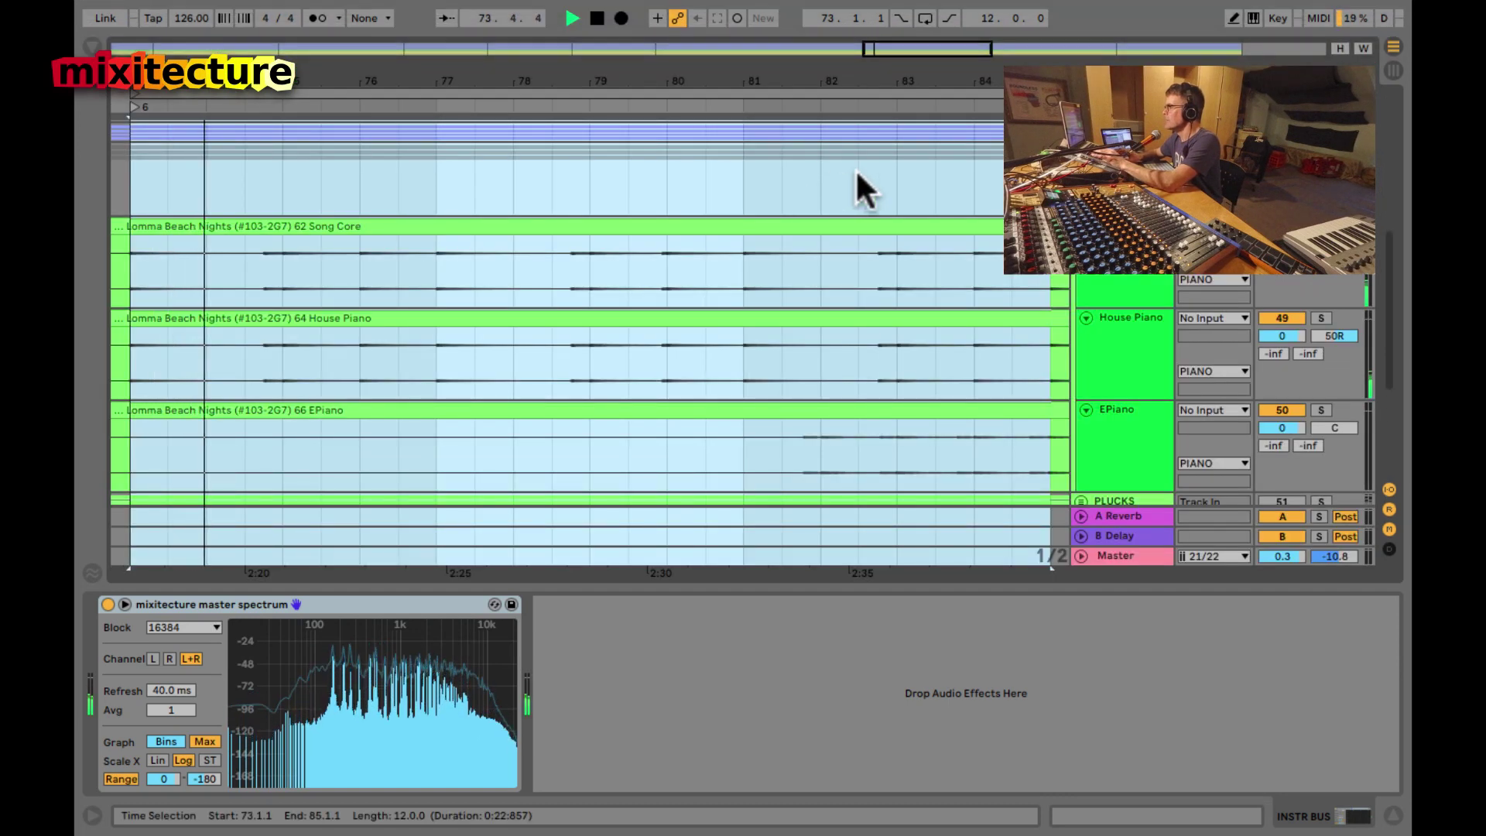
pyautogui.click(926, 15)
pyautogui.moveTo(855, 72); pyautogui.dragTo(852, 73)
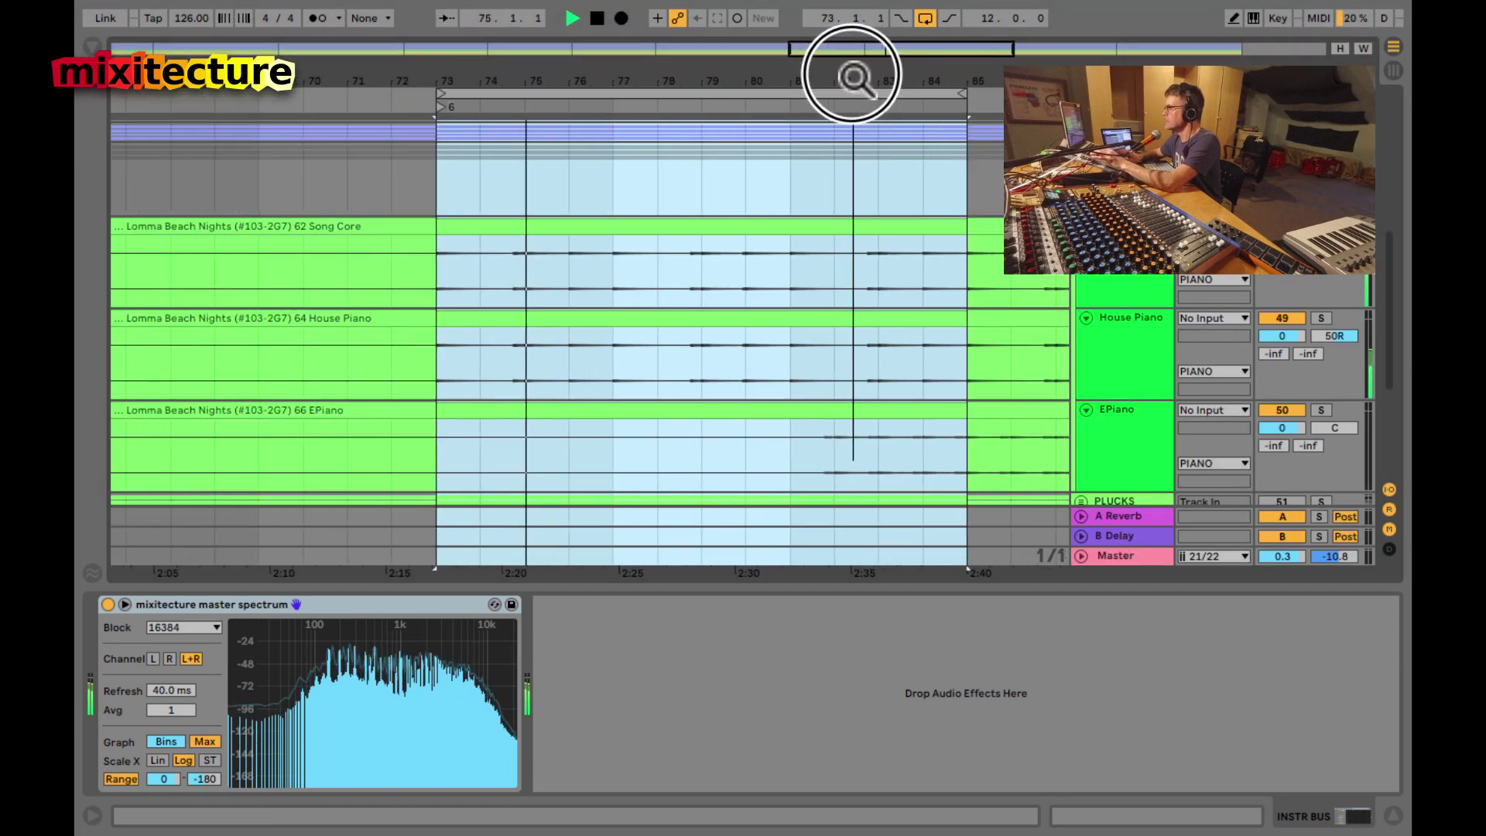
pyautogui.press('Tab')
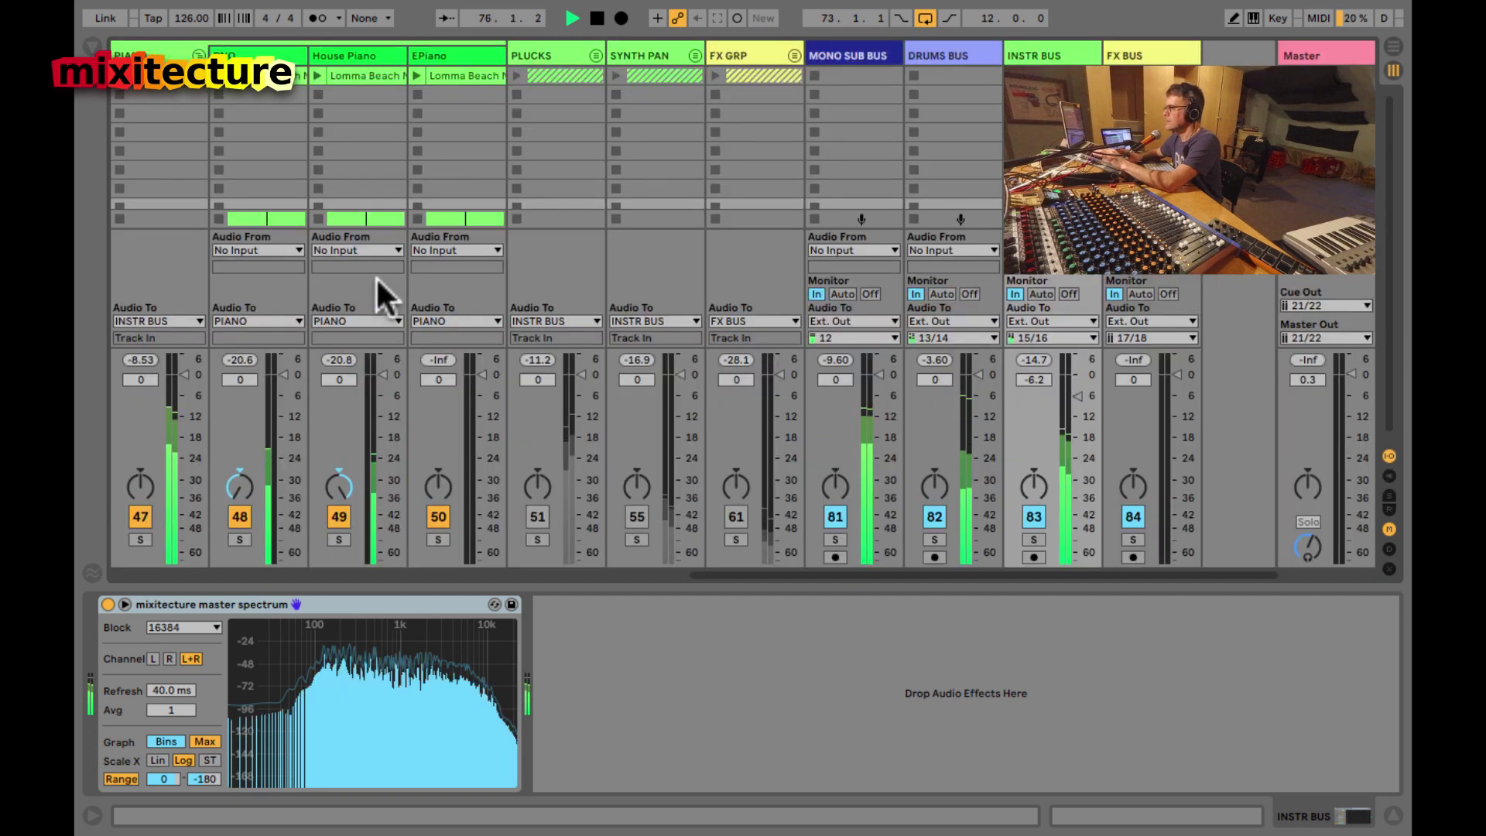
# - Set the PIANO group's high-pass filter to 125 Hz with a 12 dB slope and 8.9 % resonance
pyautogui.hscroll(-5, 377, 279)
pyautogui.hscroll(-2, 374, 276)
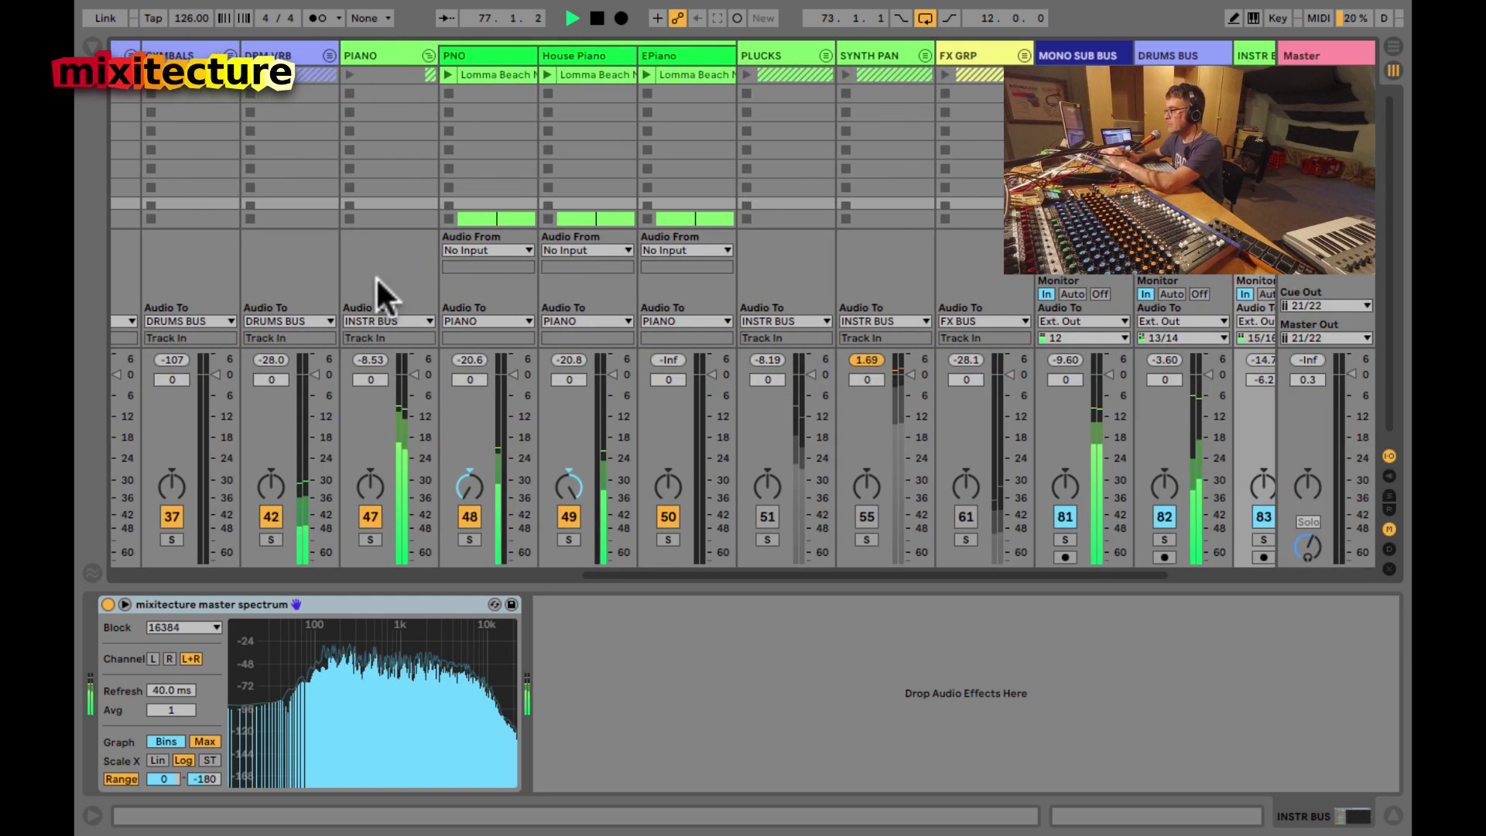
pyautogui.click(375, 51)
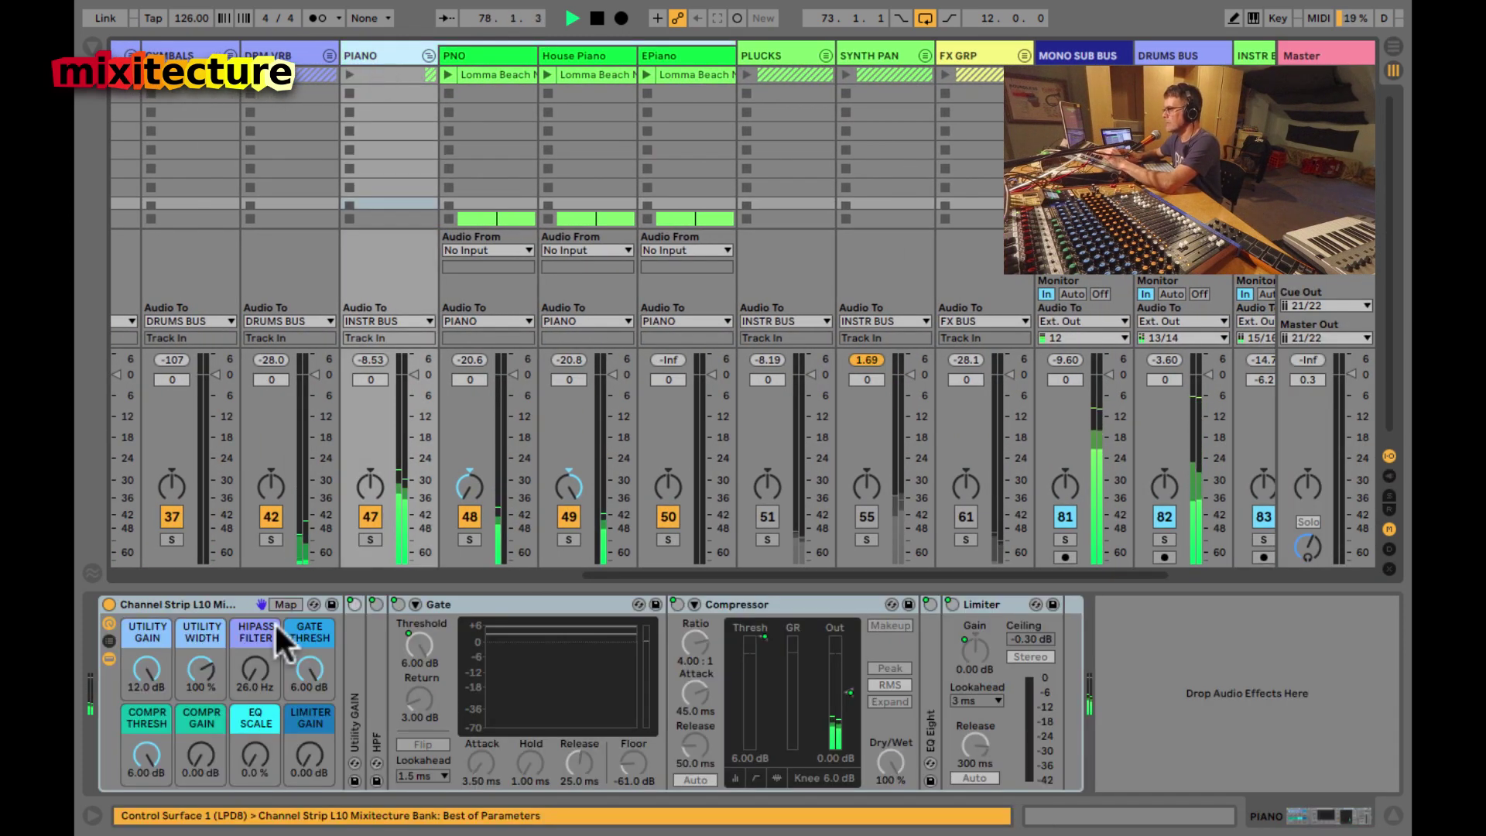
pyautogui.moveTo(250, 668); pyautogui.dragTo(249, 634)
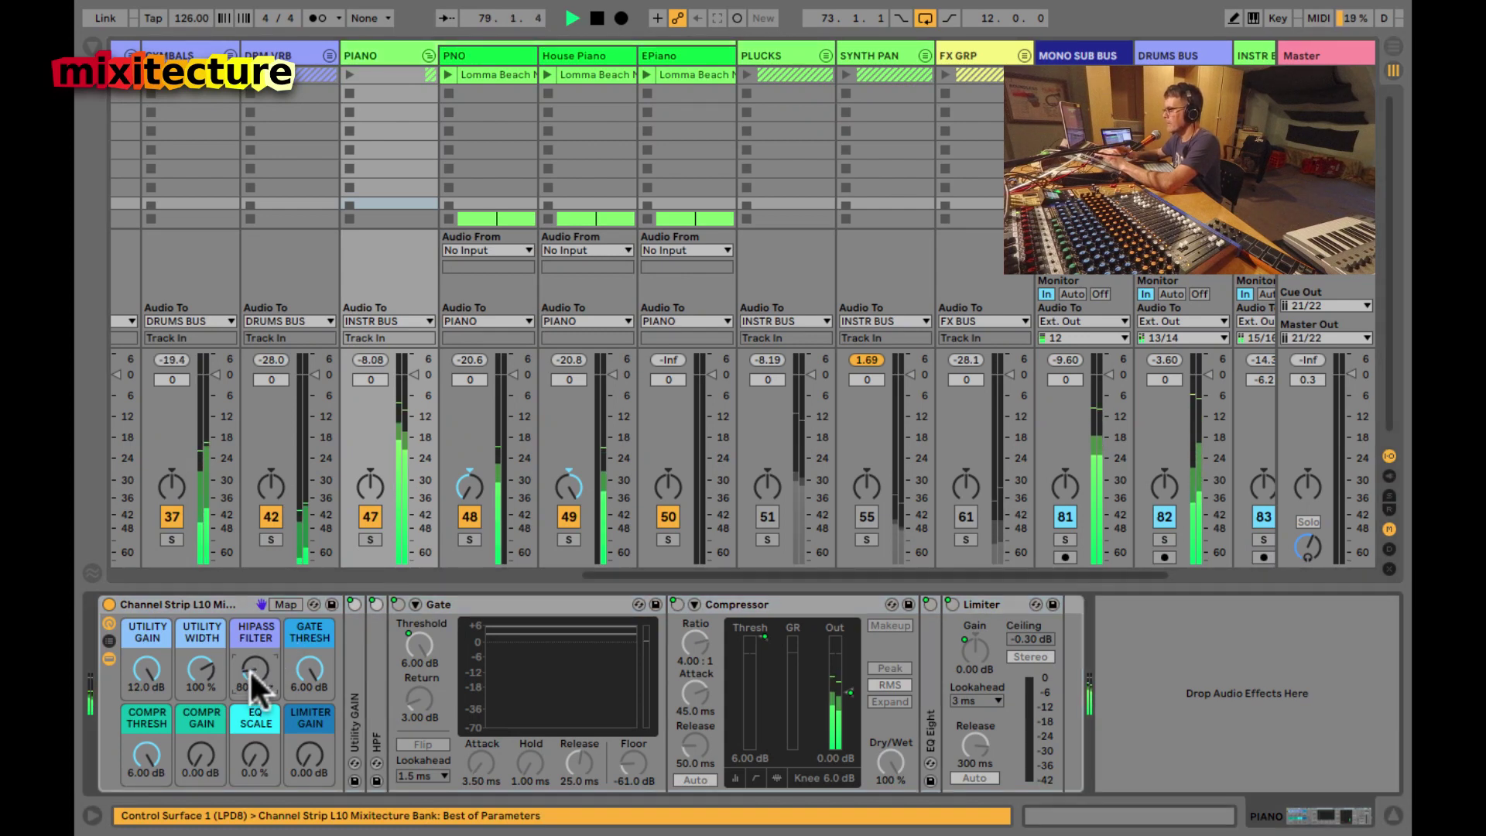
pyautogui.click(377, 705)
pyautogui.doubleClick(378, 707)
pyautogui.click(605, 742)
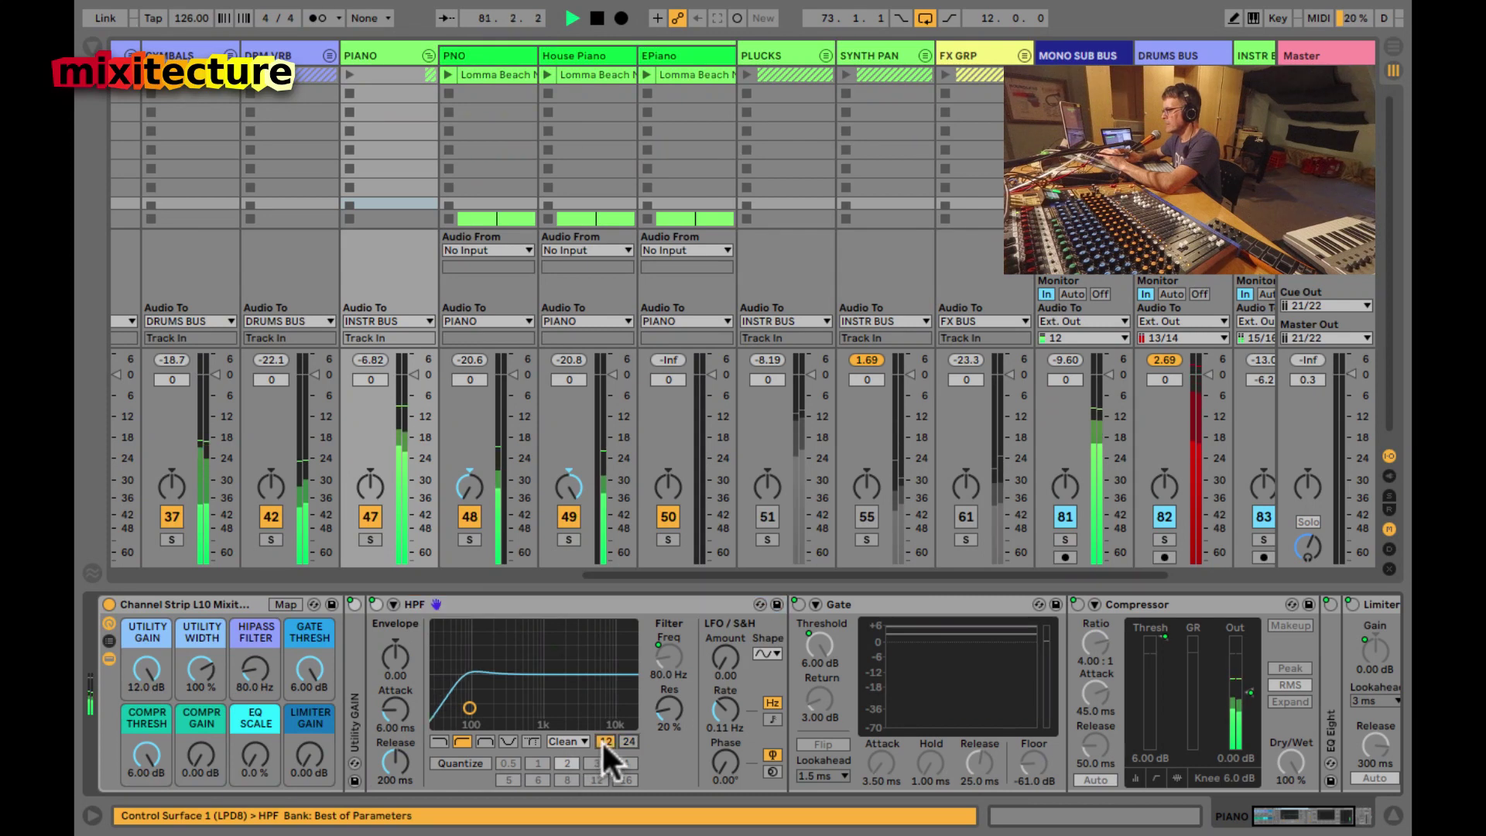
pyautogui.moveTo(662, 705); pyautogui.dragTo(663, 715)
pyautogui.moveTo(250, 670); pyautogui.dragTo(248, 668)
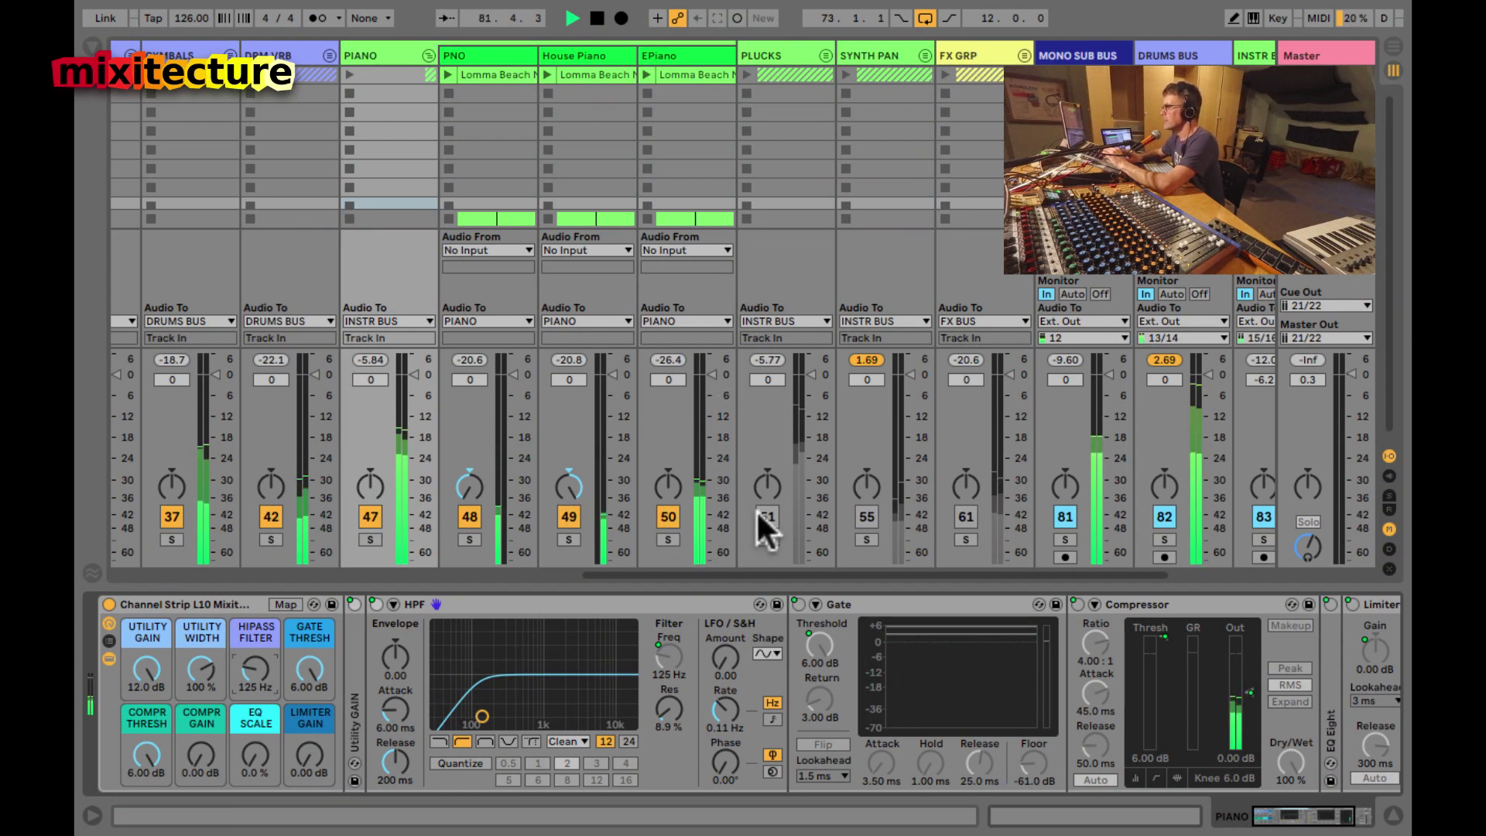
# - Lower the EPiano track's volume to -6.8 dB and unmute the PLUCKS and SYNTH PAN groups
pyautogui.moveTo(707, 380); pyautogui.dragTo(707, 402)
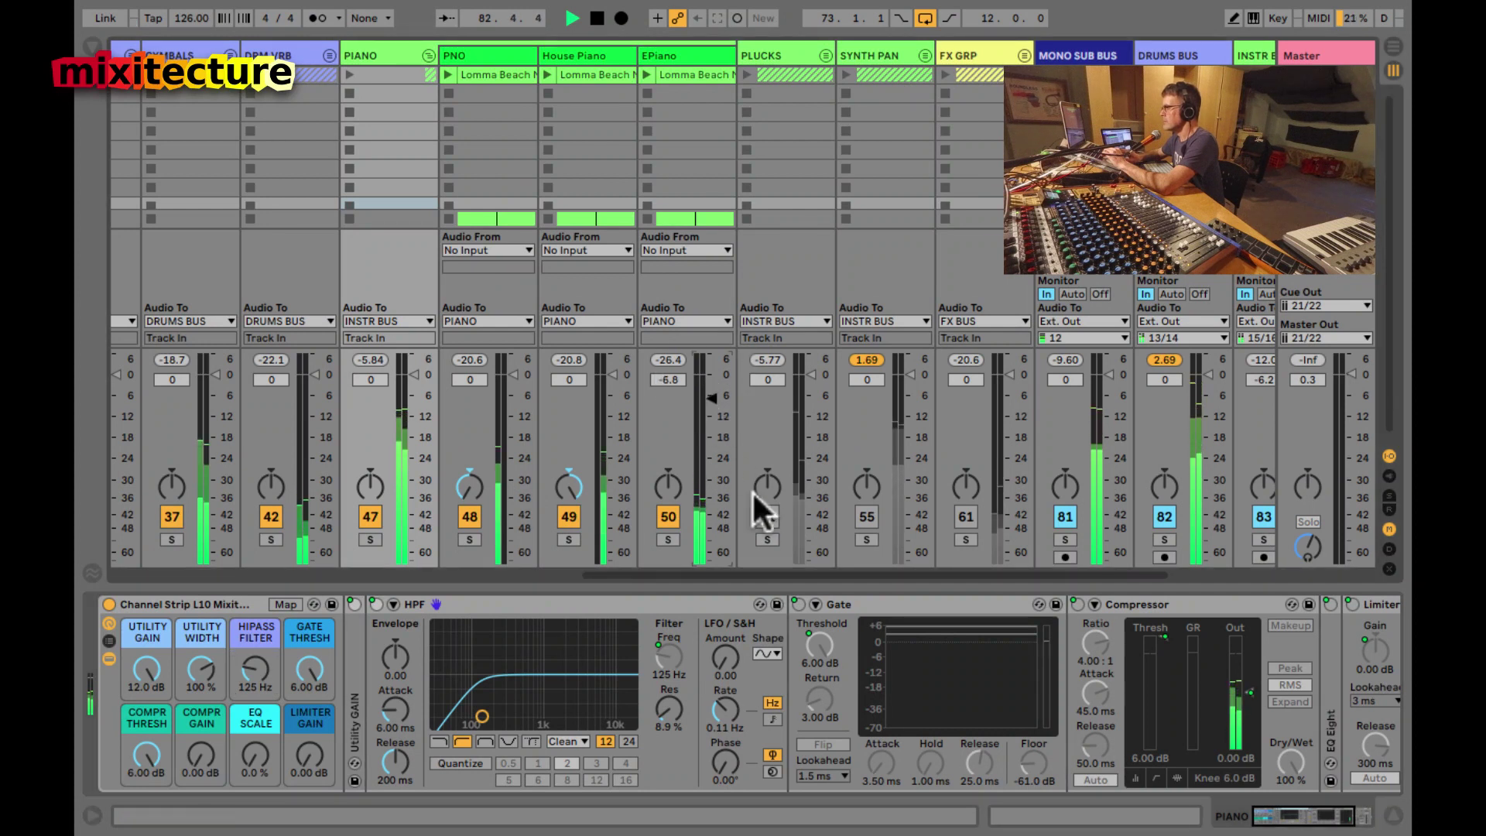
pyautogui.click(762, 509)
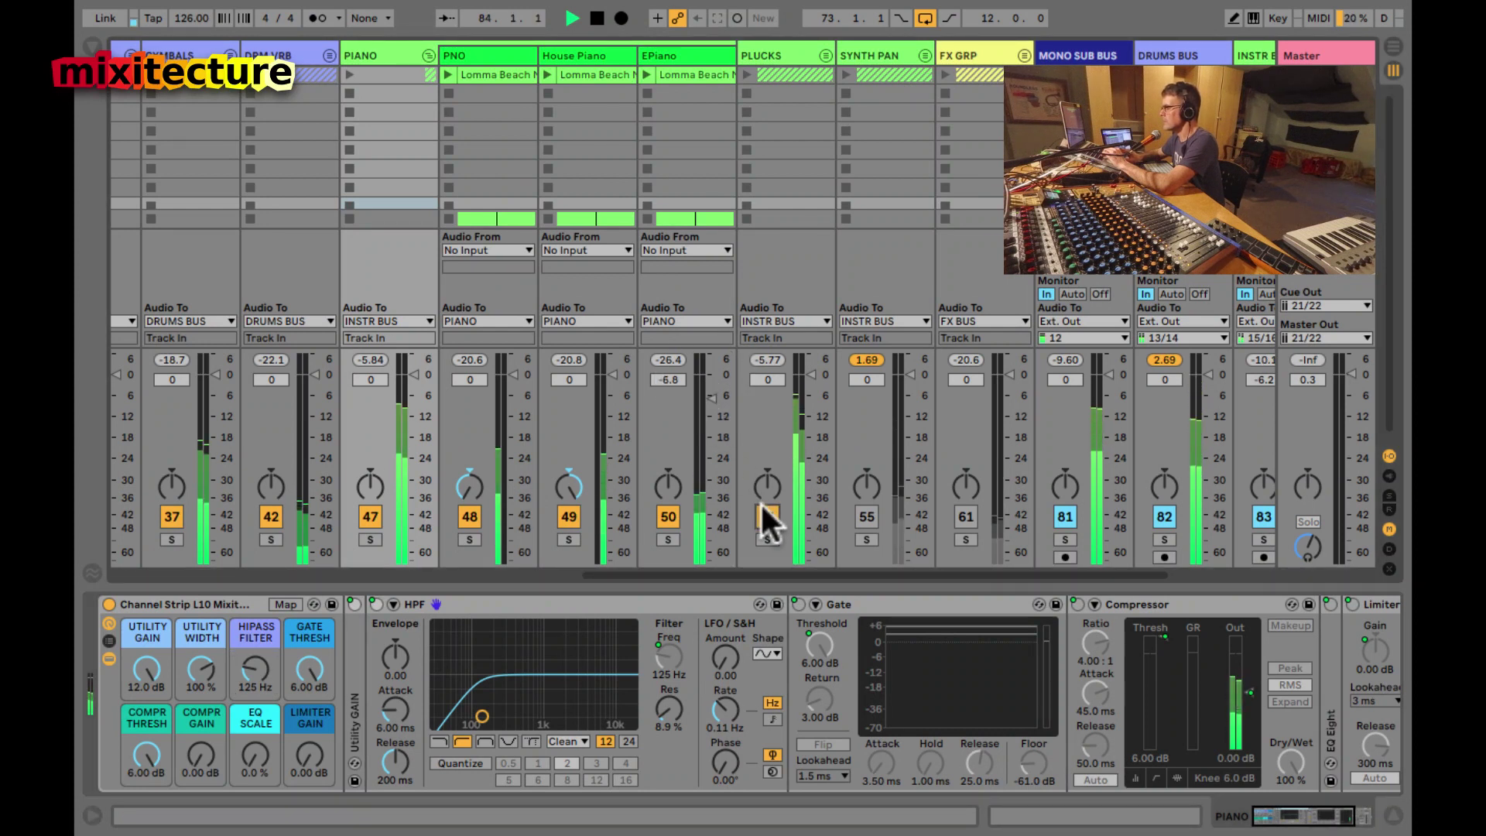
pyautogui.click(867, 517)
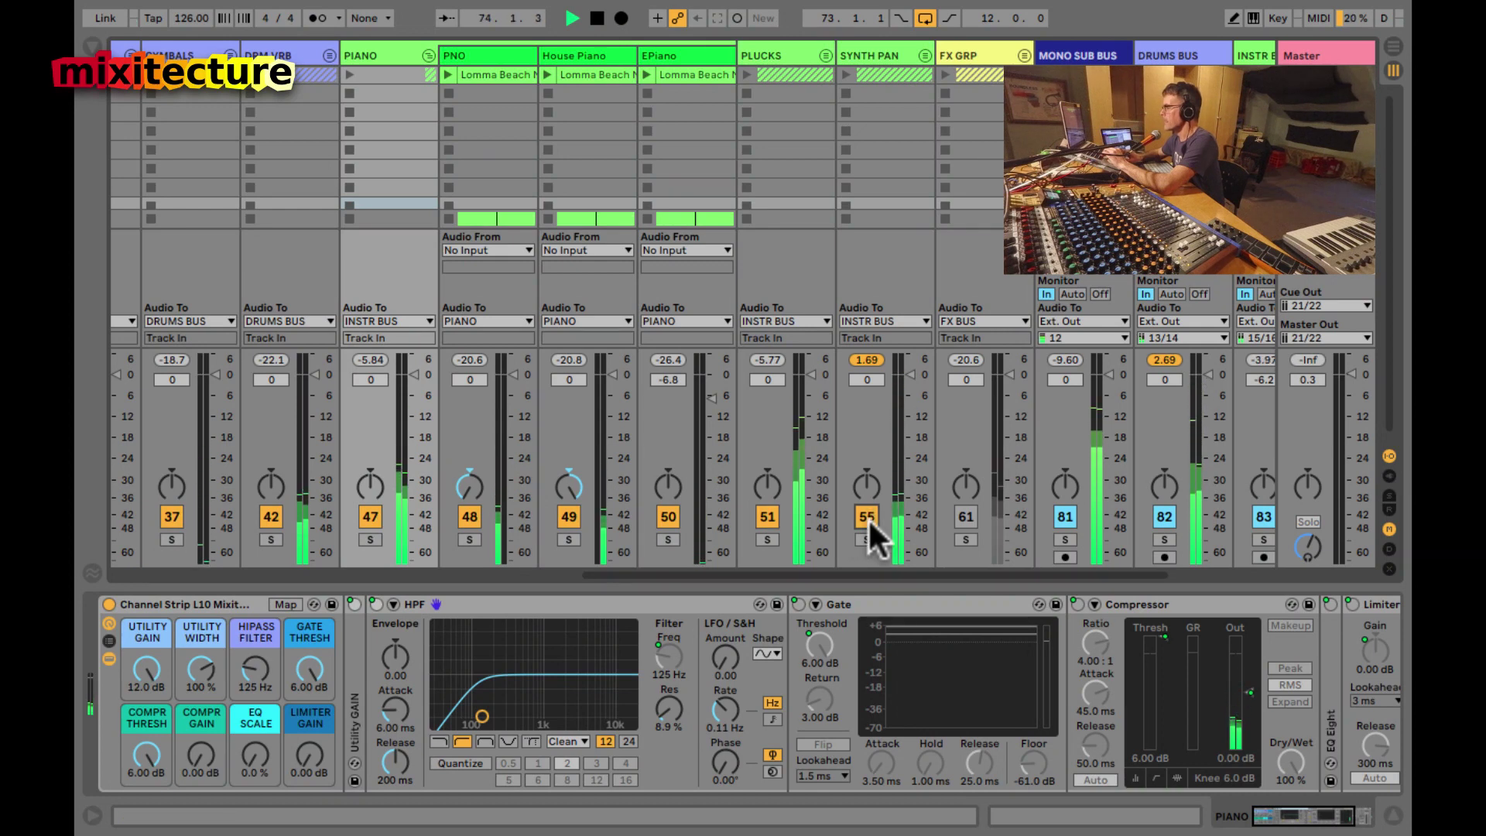
# - Lower the PIANO group's volume to -4.4 dB and fold the group
pyautogui.hscroll(3, 867, 517)
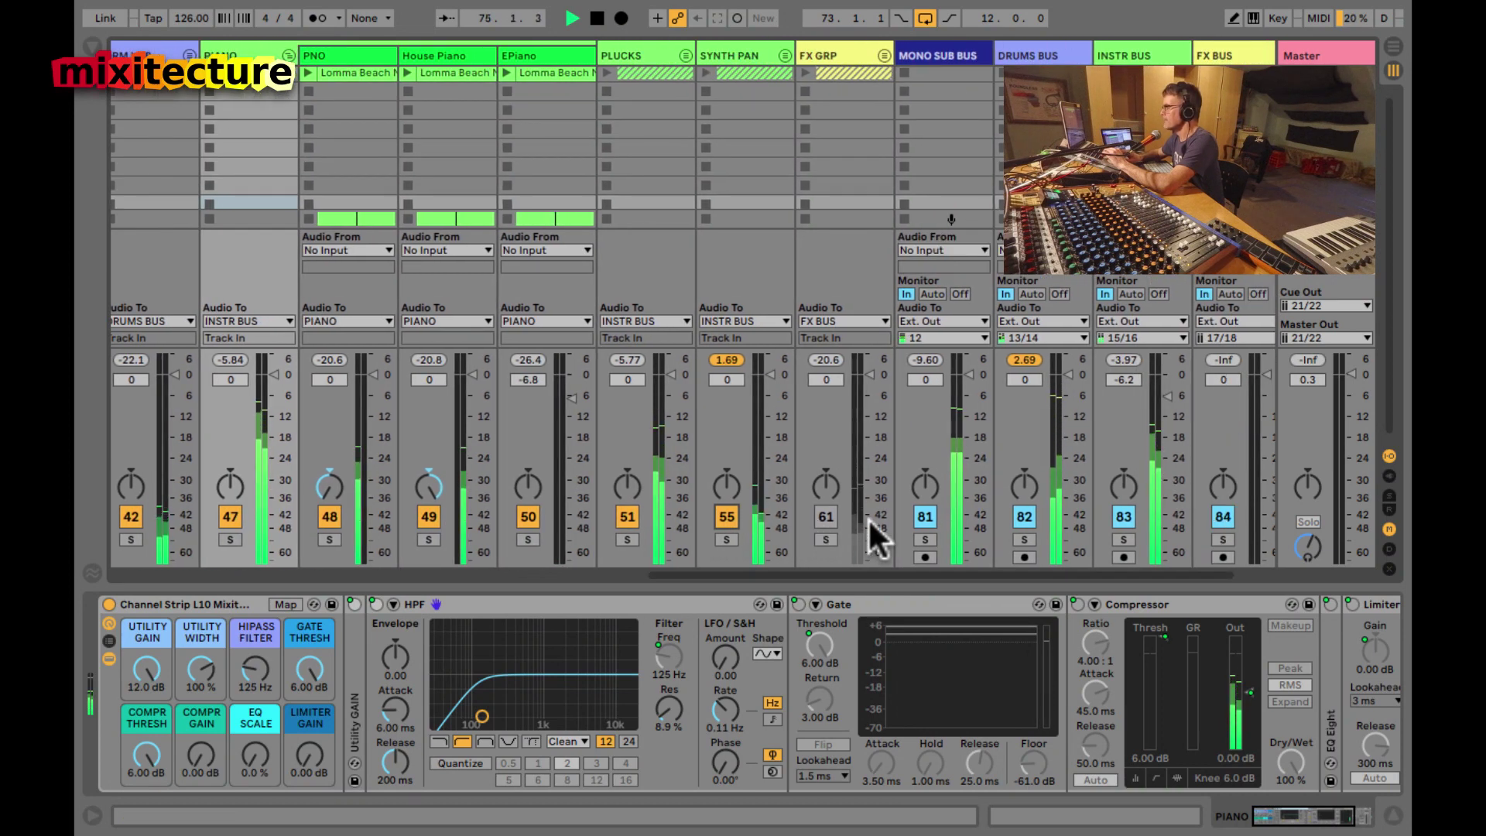
pyautogui.hscroll(2, 868, 520)
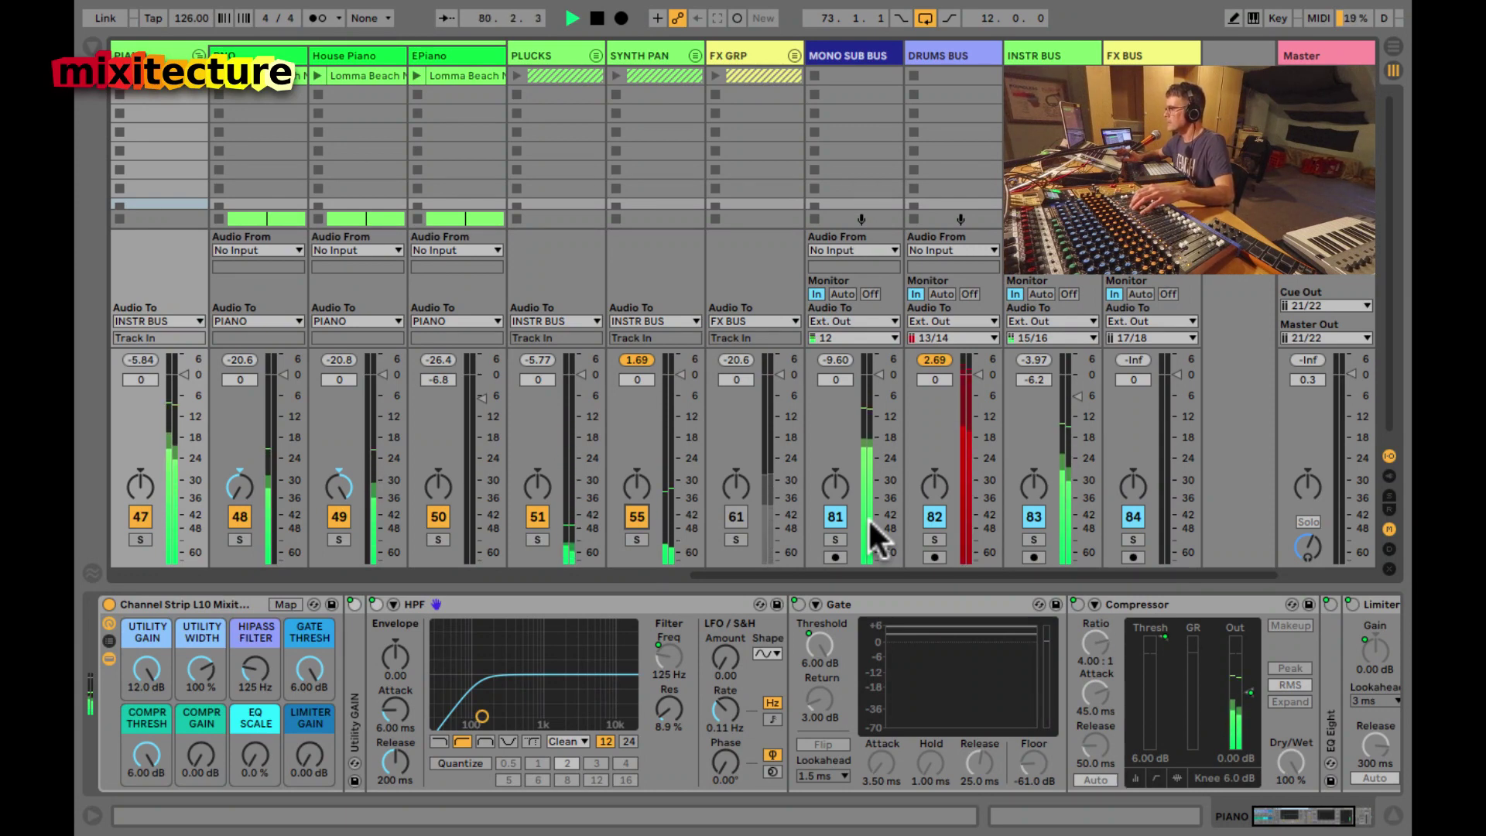
pyautogui.hscroll(-1, 518, 430)
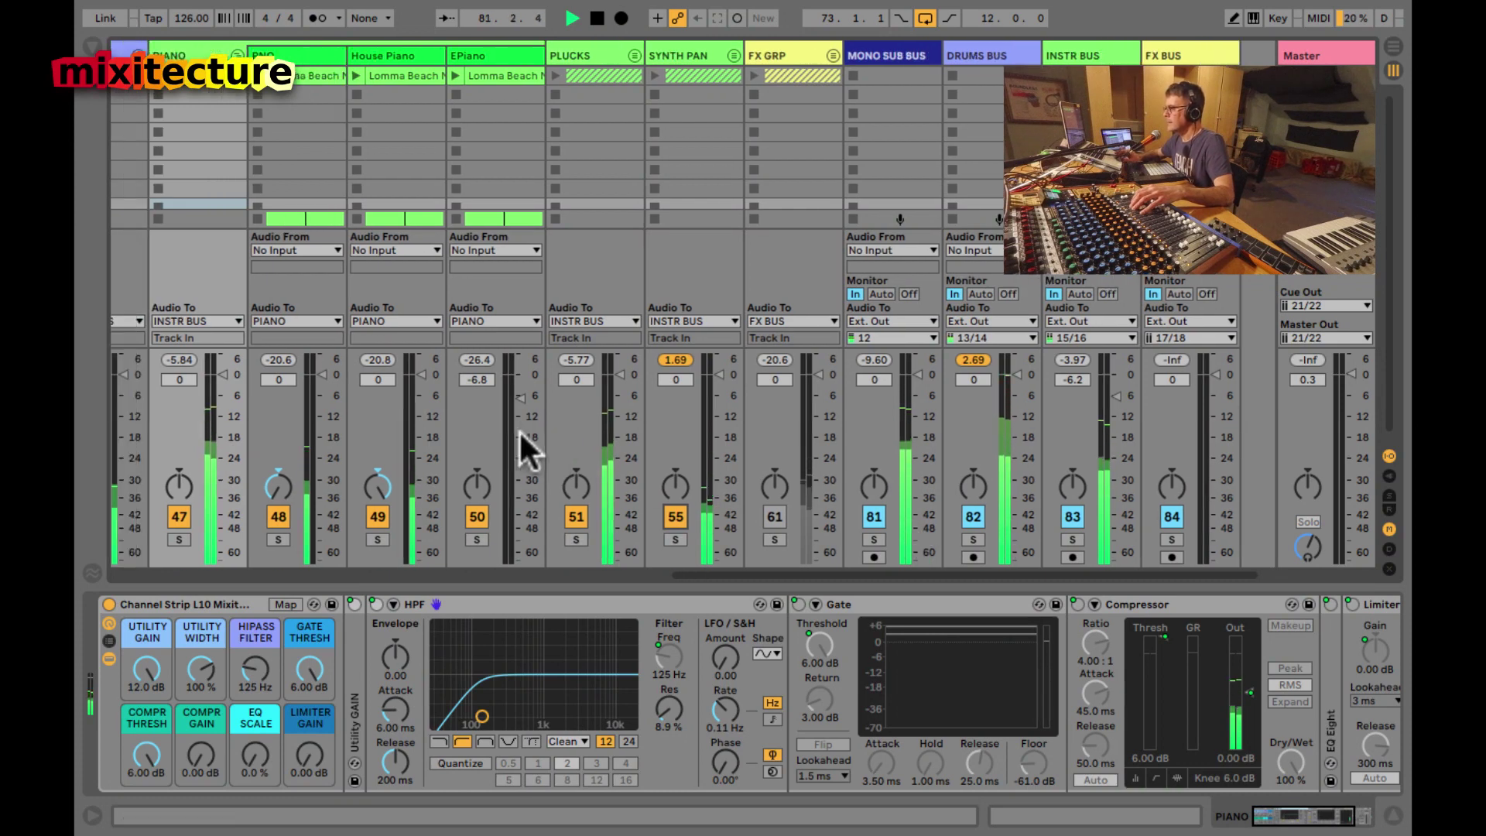
pyautogui.hscroll(-5, 519, 430)
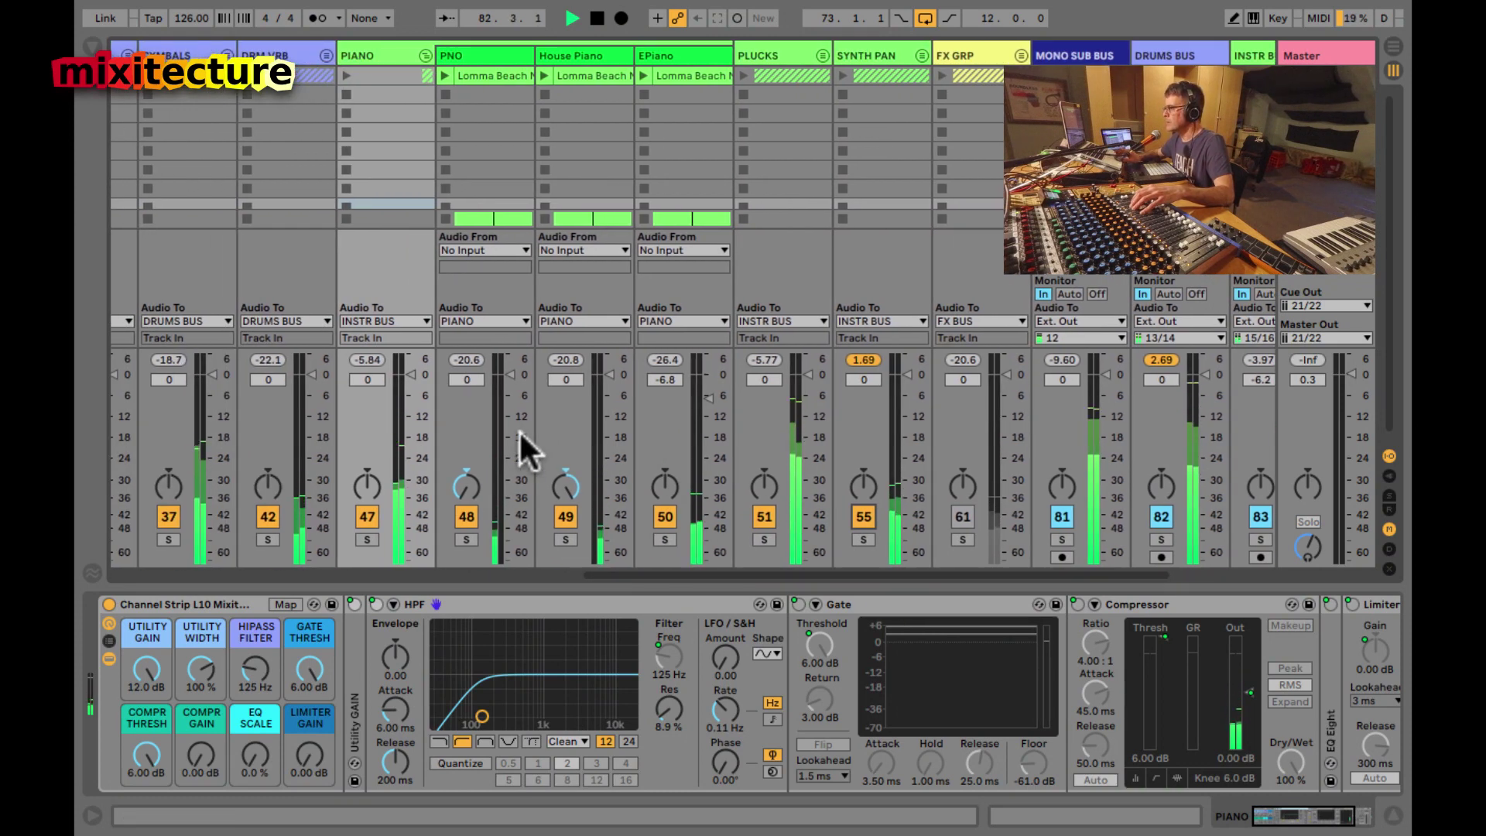
pyautogui.moveTo(413, 375); pyautogui.dragTo(402, 368)
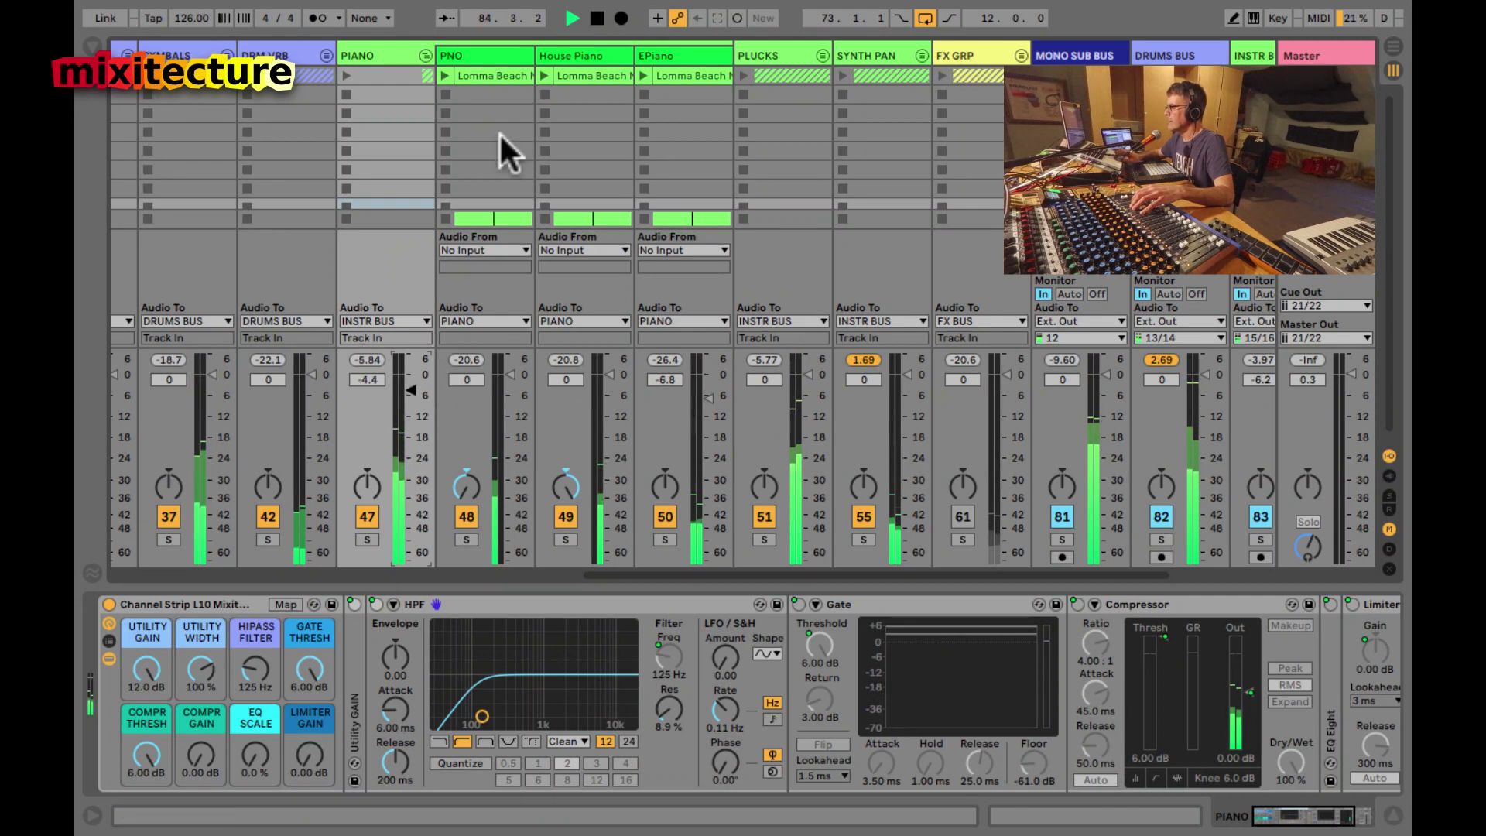
pyautogui.click(421, 55)
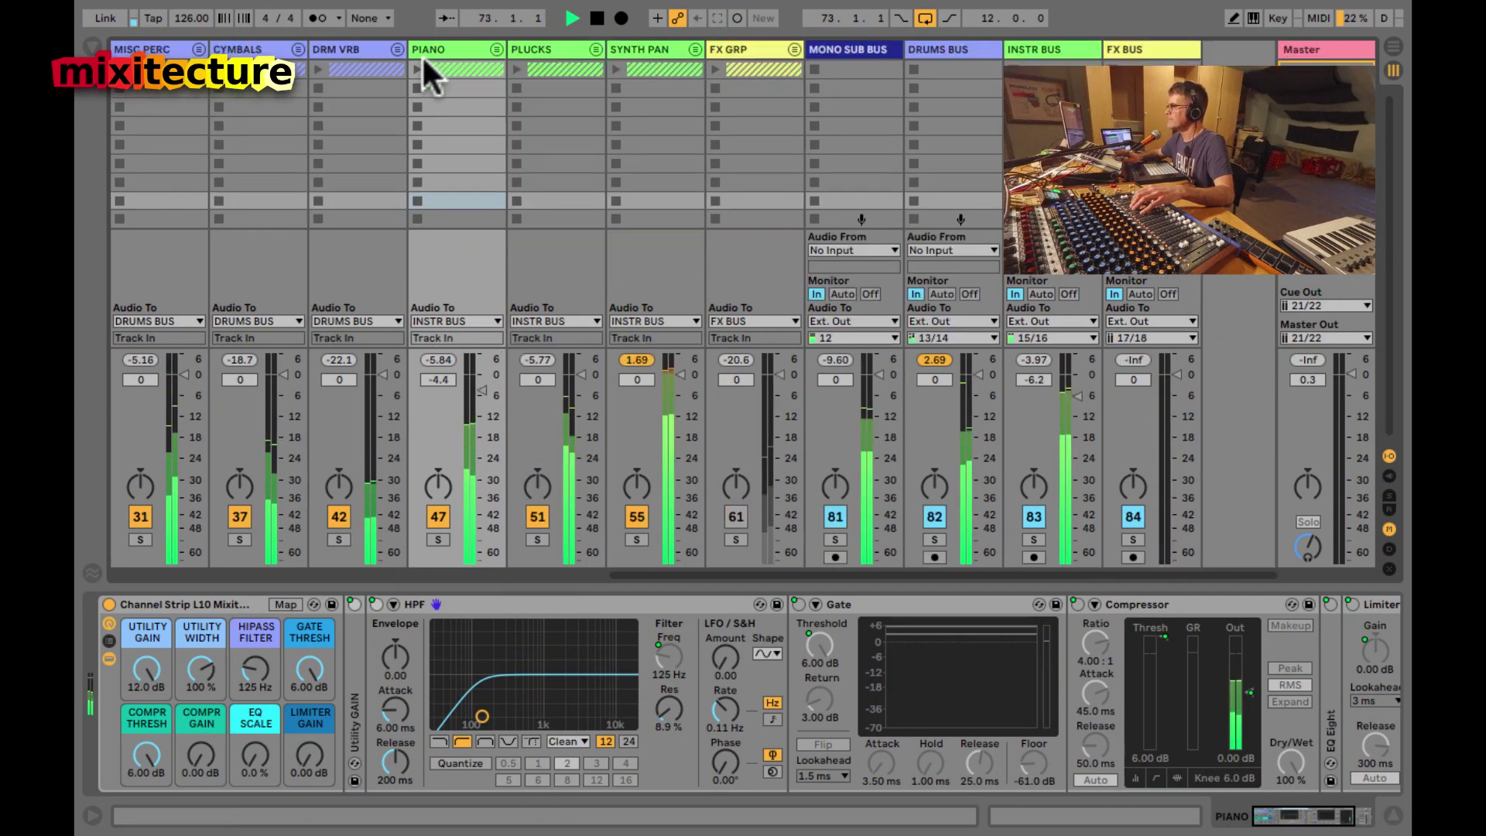
# - Unfold the SYNTH PAN group and set Swell bass to -22.7 dB and 58 FX MID to -17.3 dB
pyautogui.click(690, 45)
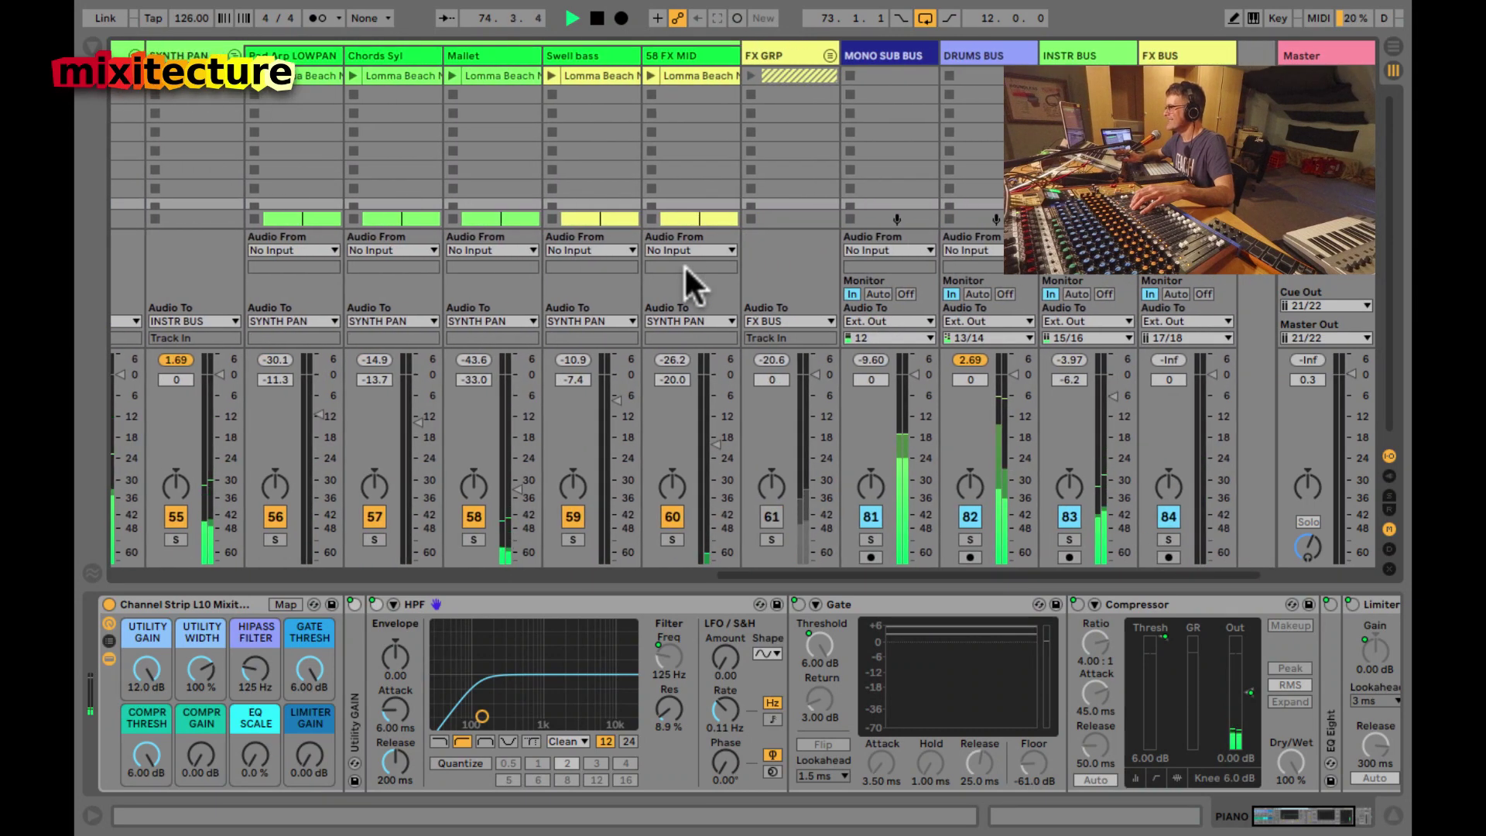
pyautogui.moveTo(715, 444); pyautogui.dragTo(716, 462)
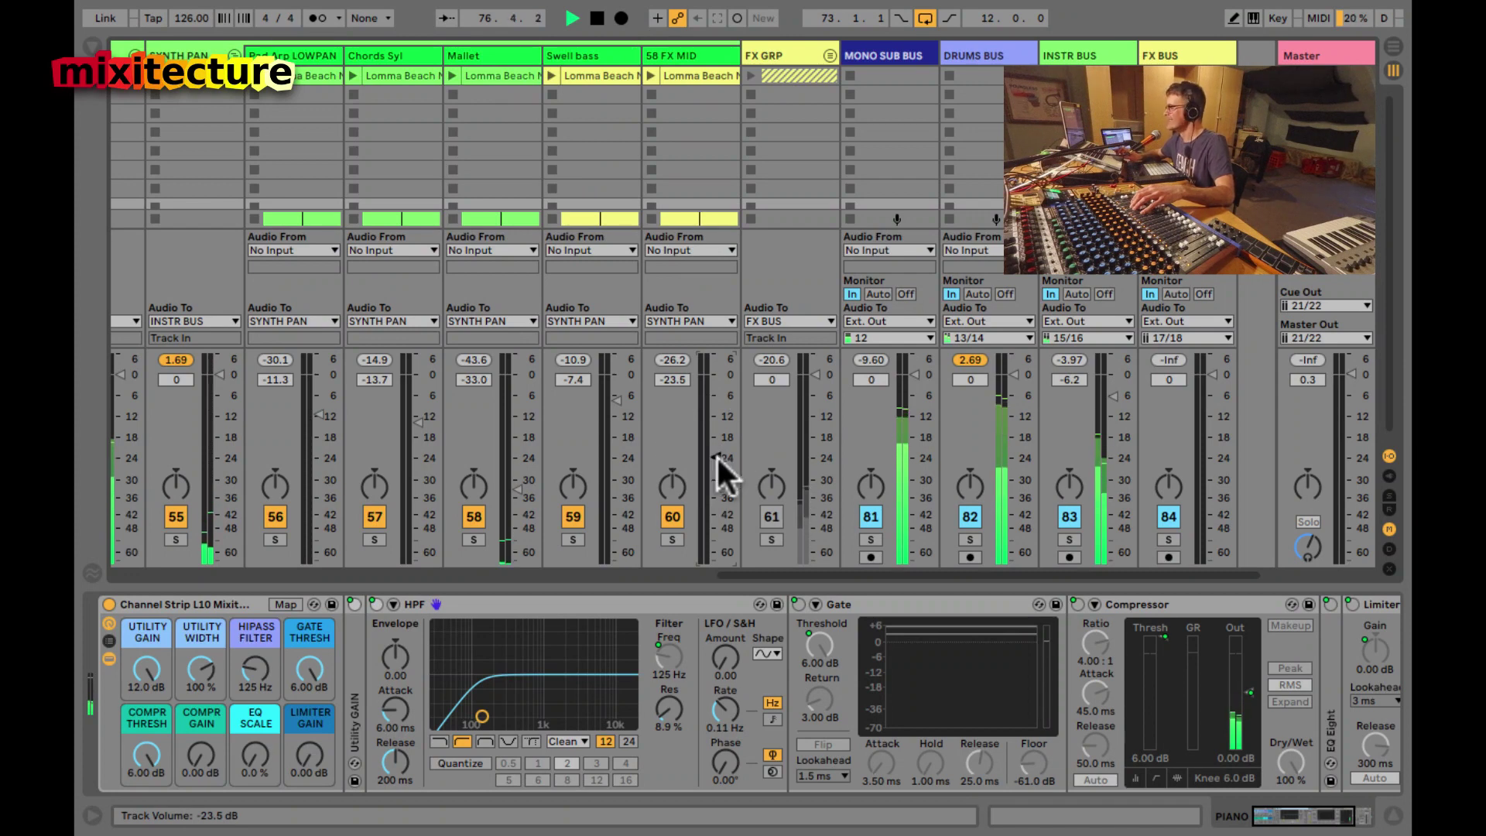
pyautogui.moveTo(615, 394)
pyautogui.mouseDown()
pyautogui.moveTo(611, 410)
pyautogui.moveTo(608, 392)
pyautogui.mouseUp()
pyautogui.moveTo(716, 472); pyautogui.dragTo(708, 463)
# - Unmute and solo the FX GRP group and show its channel strip
pyautogui.click(770, 515)
pyautogui.click(770, 540)
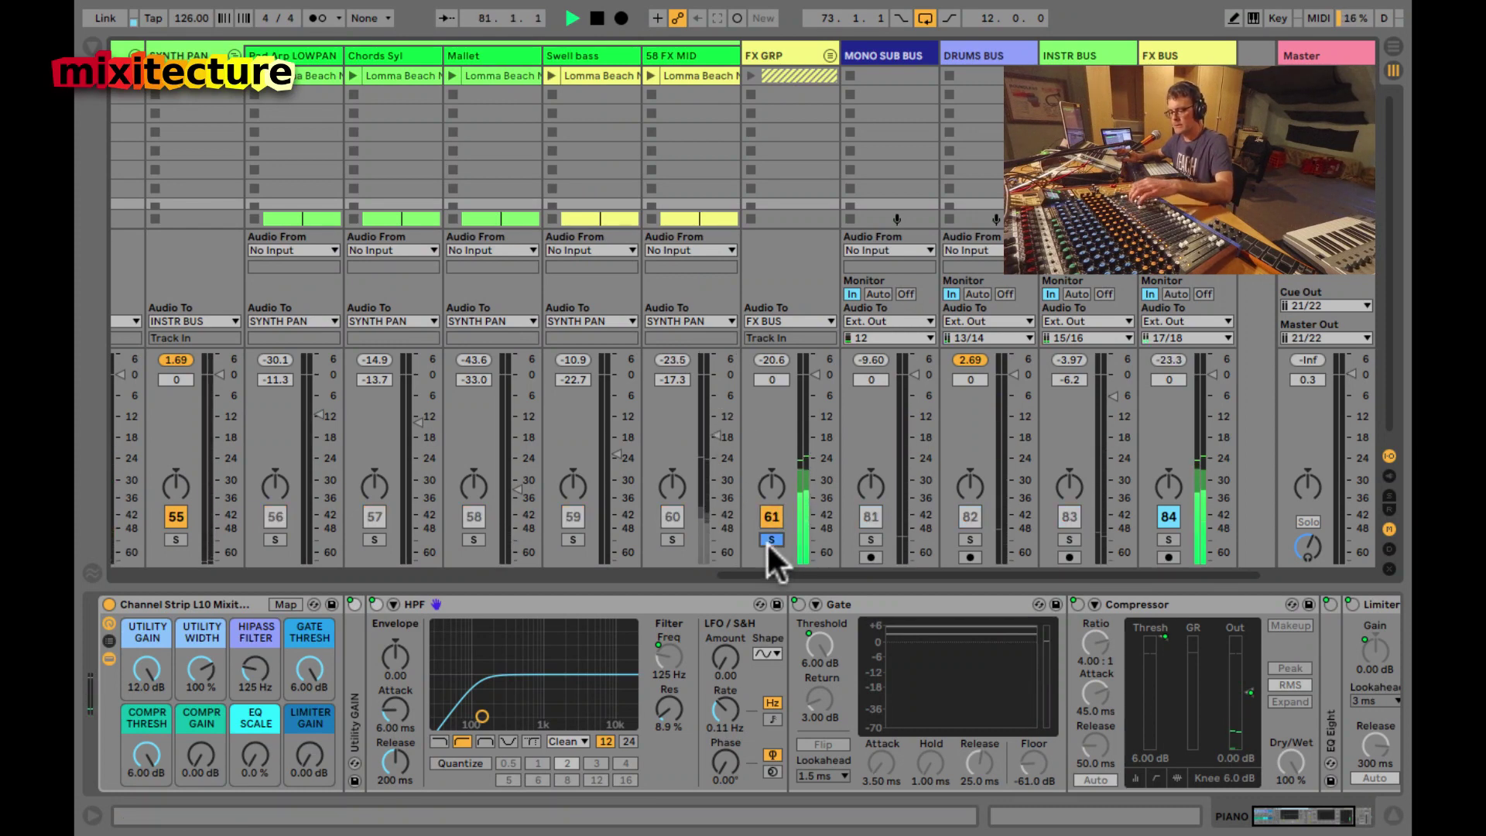
pyautogui.click(784, 51)
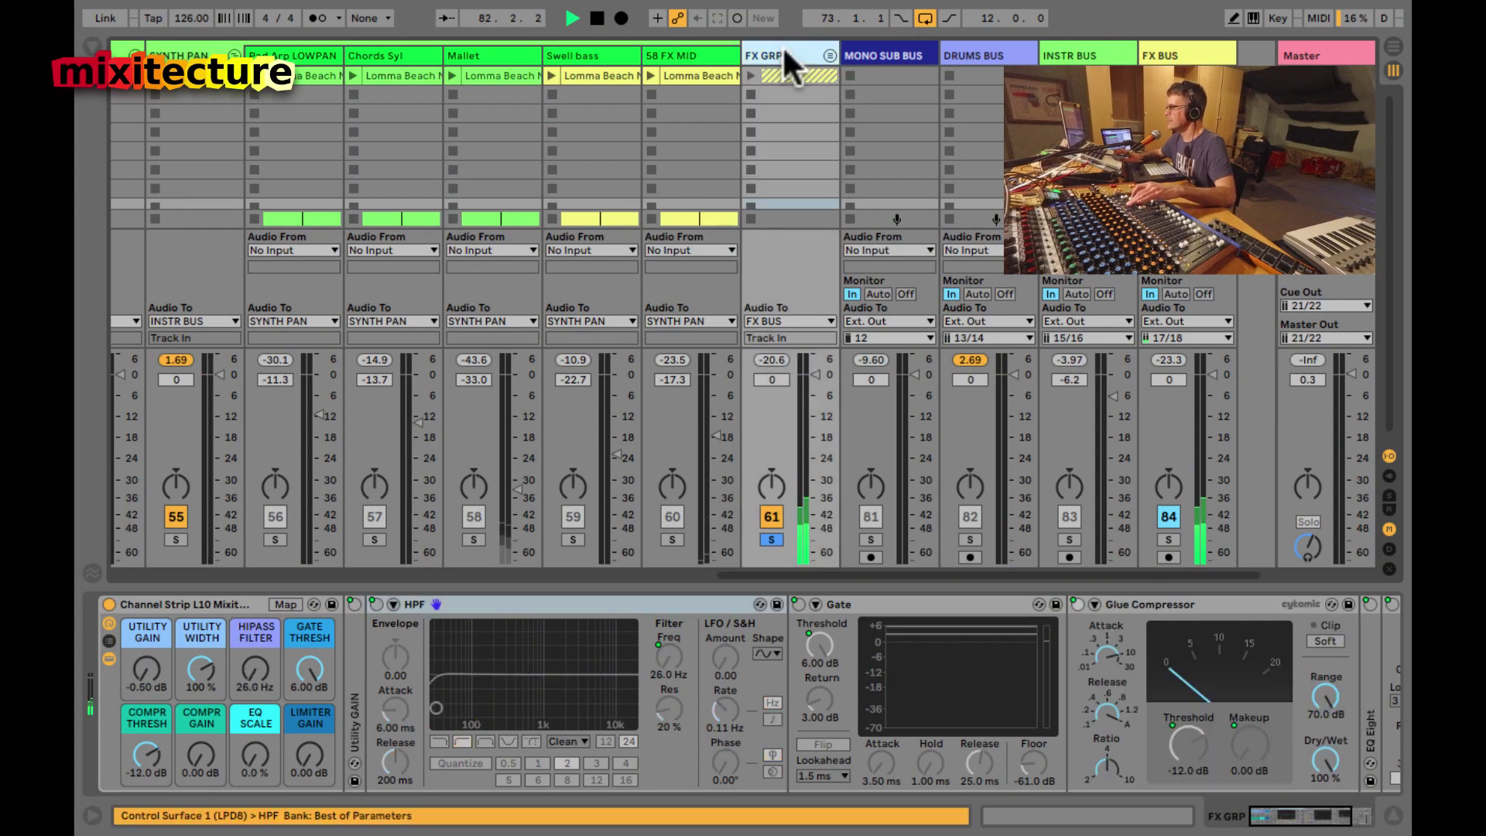
# - Set the FX GRP channel strip's high-pass filter to 125 Hz and its Utility Gain to 9 dB
pyautogui.click(255, 687)
pyautogui.write('125')
pyautogui.press('Return')
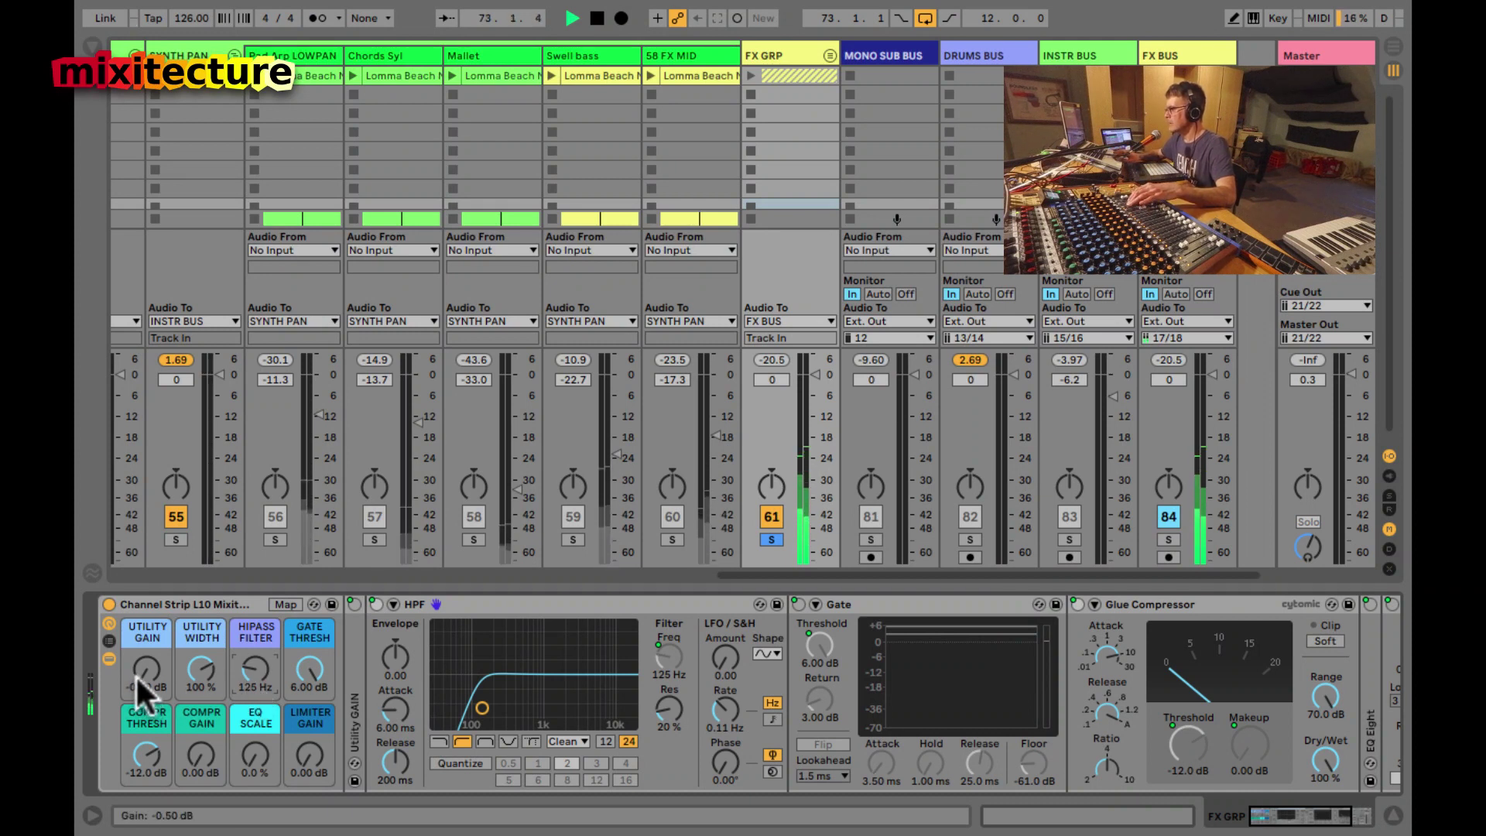
pyautogui.write('9')
pyautogui.press('Return')
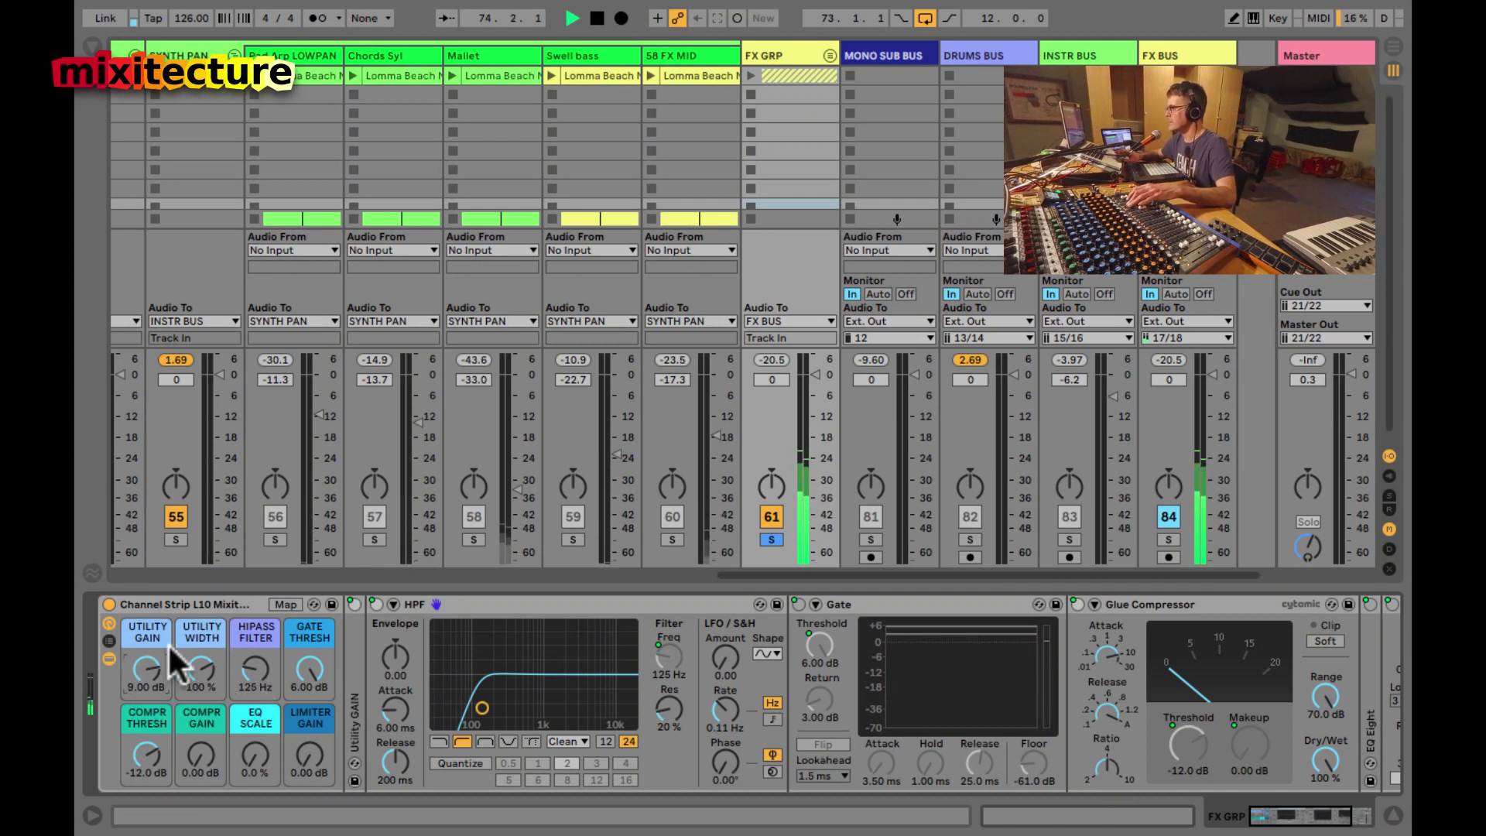
# - Unfold the FX GRP group and check the levels of its individual effect tracks
pyautogui.click(828, 55)
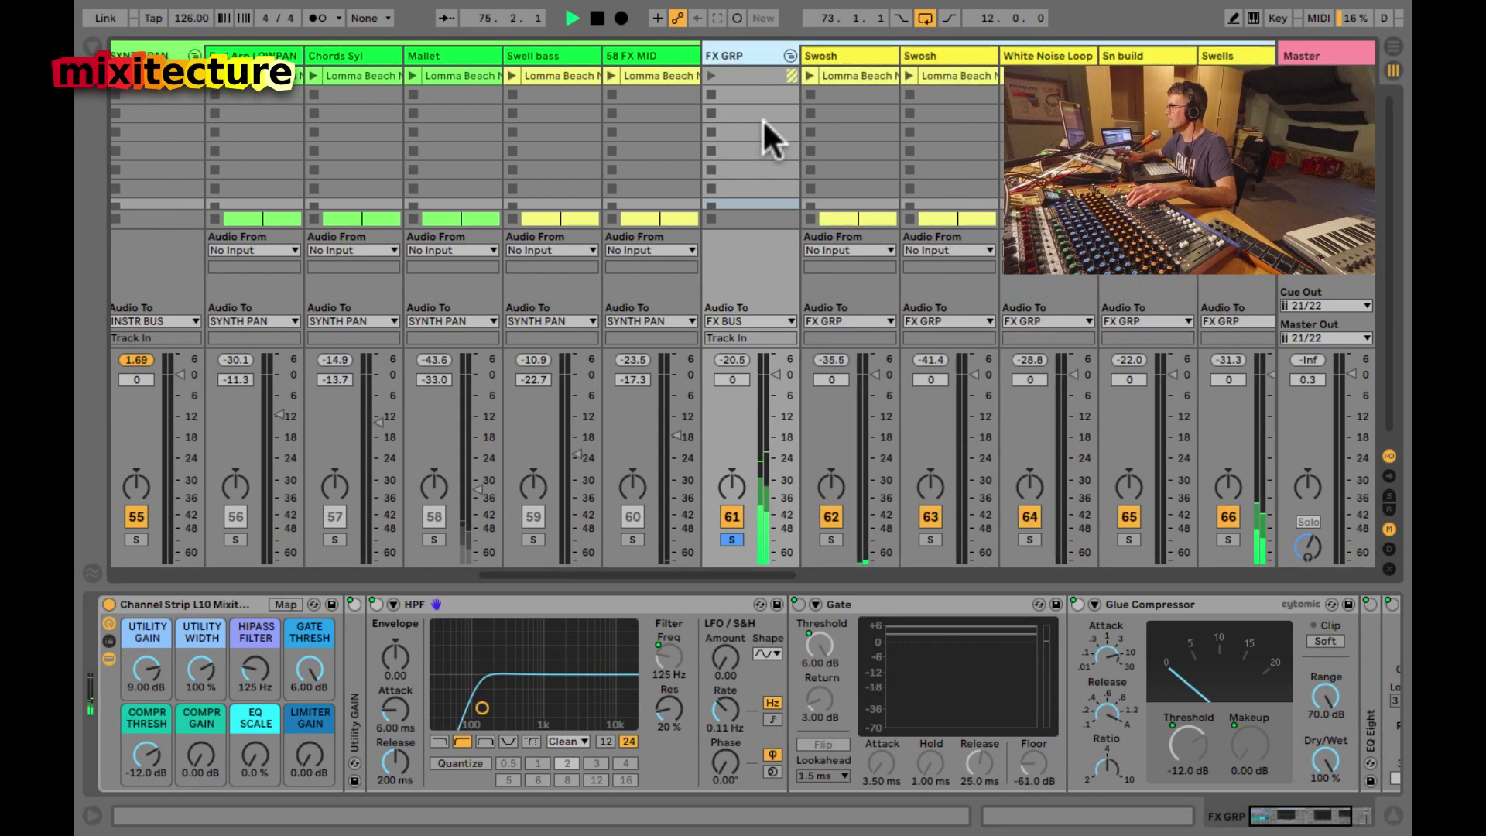
pyautogui.hscroll(5, 763, 118)
pyautogui.hscroll(5, 763, 117)
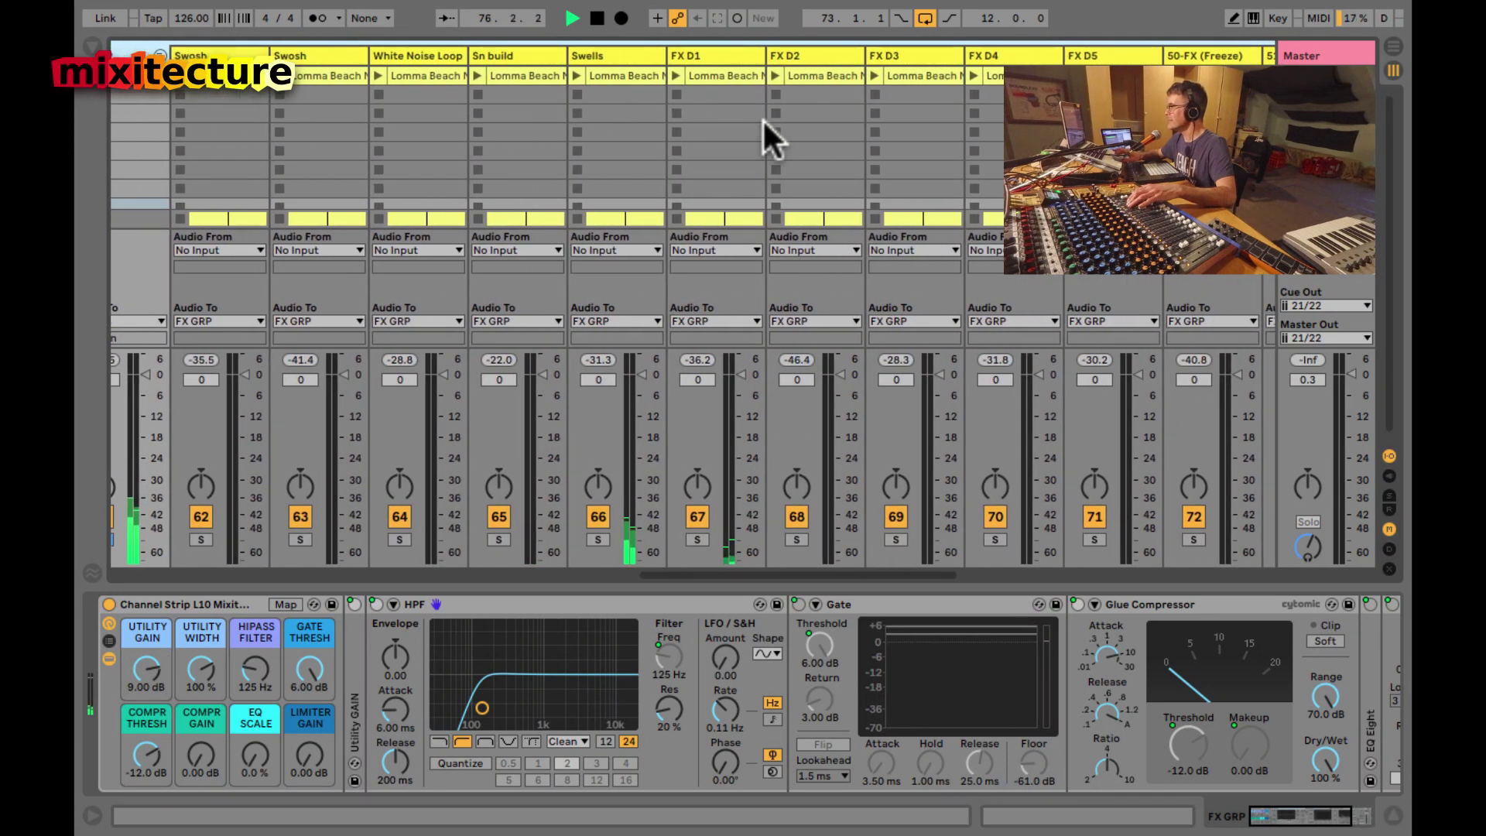
pyautogui.hscroll(4, 763, 118)
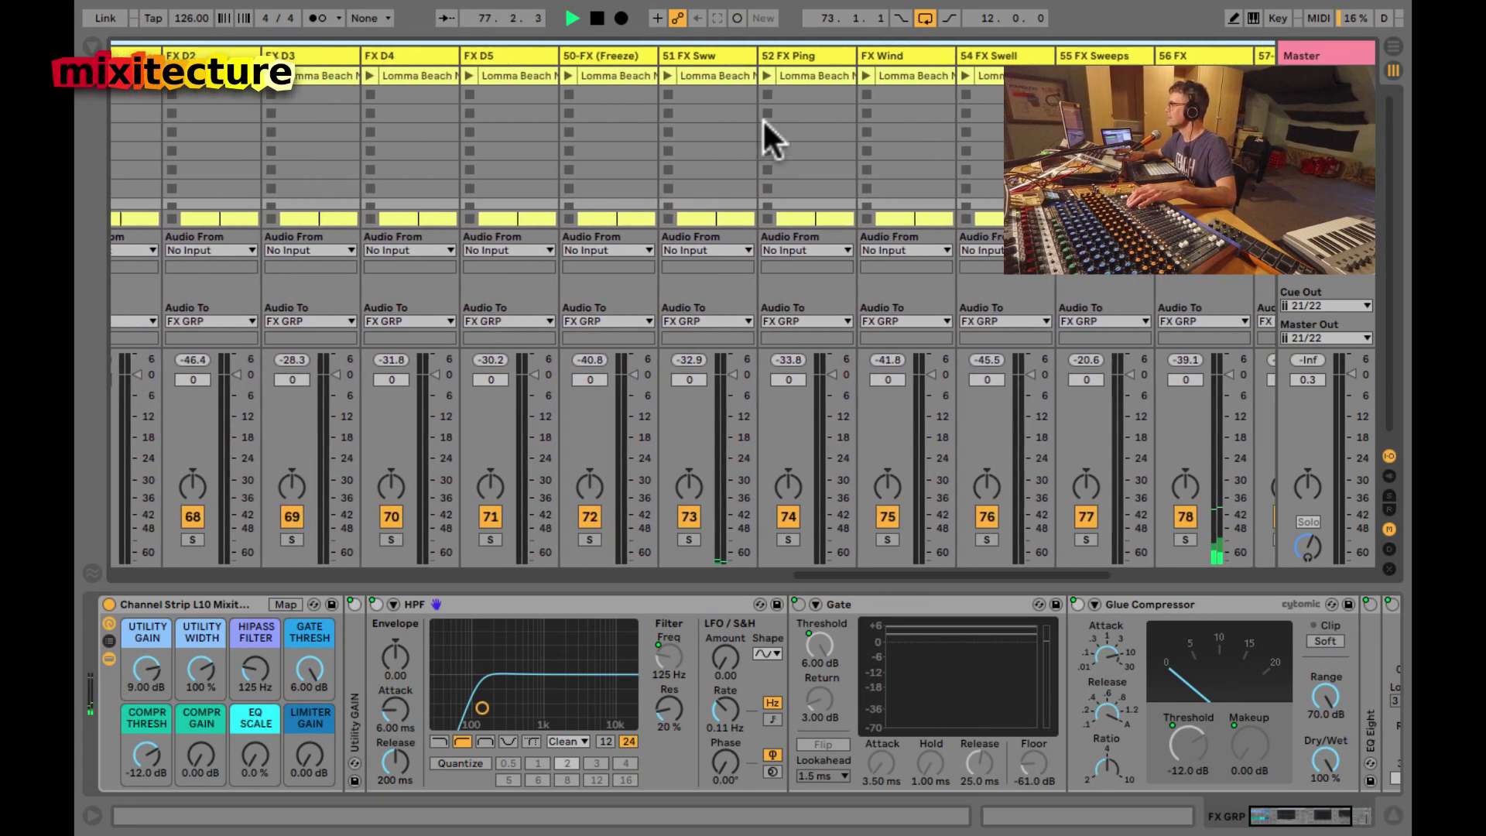
pyautogui.hscroll(-9, 763, 119)
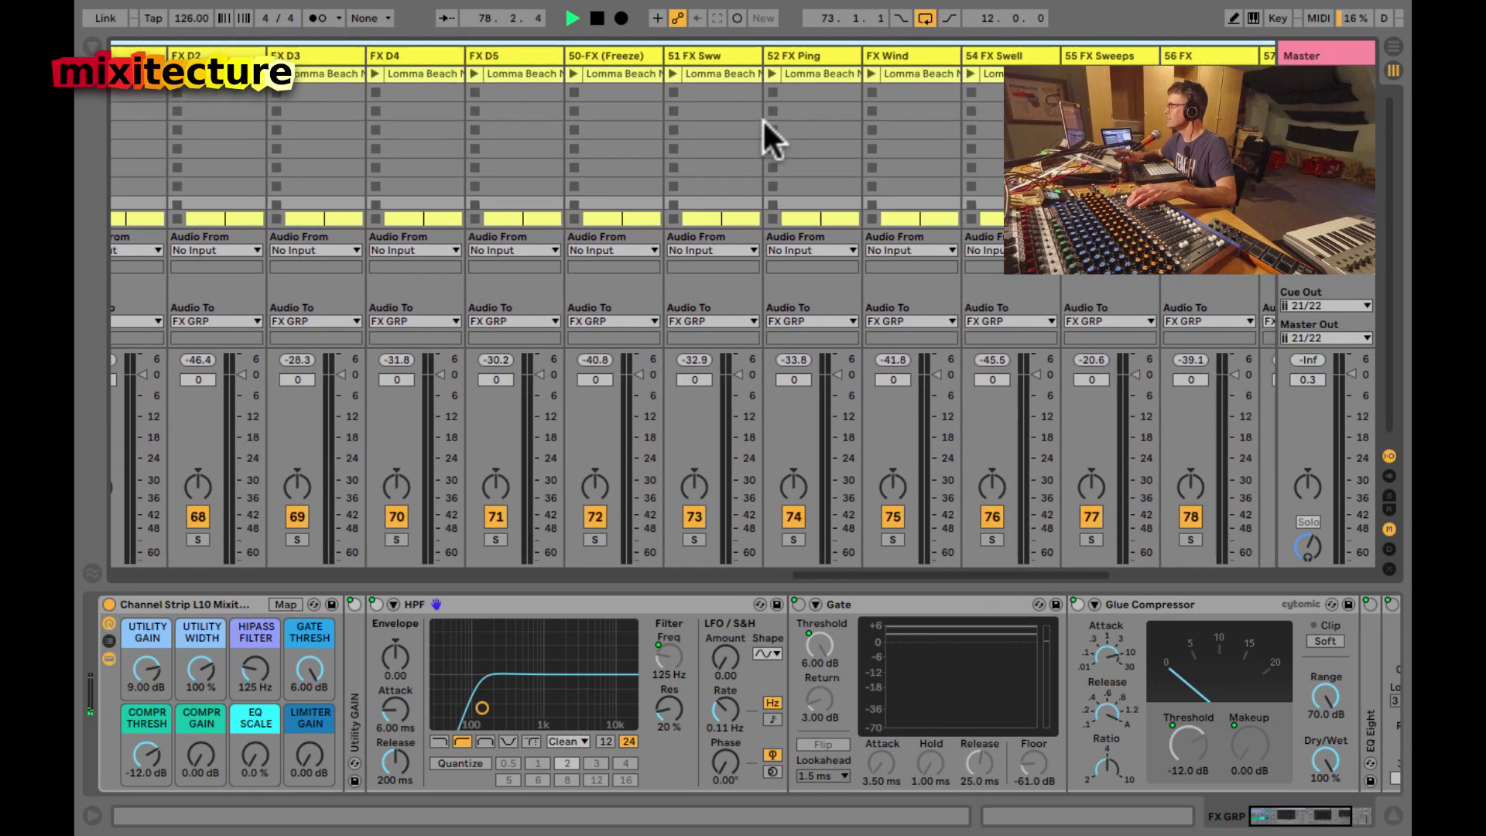
pyautogui.hscroll(-4, 763, 118)
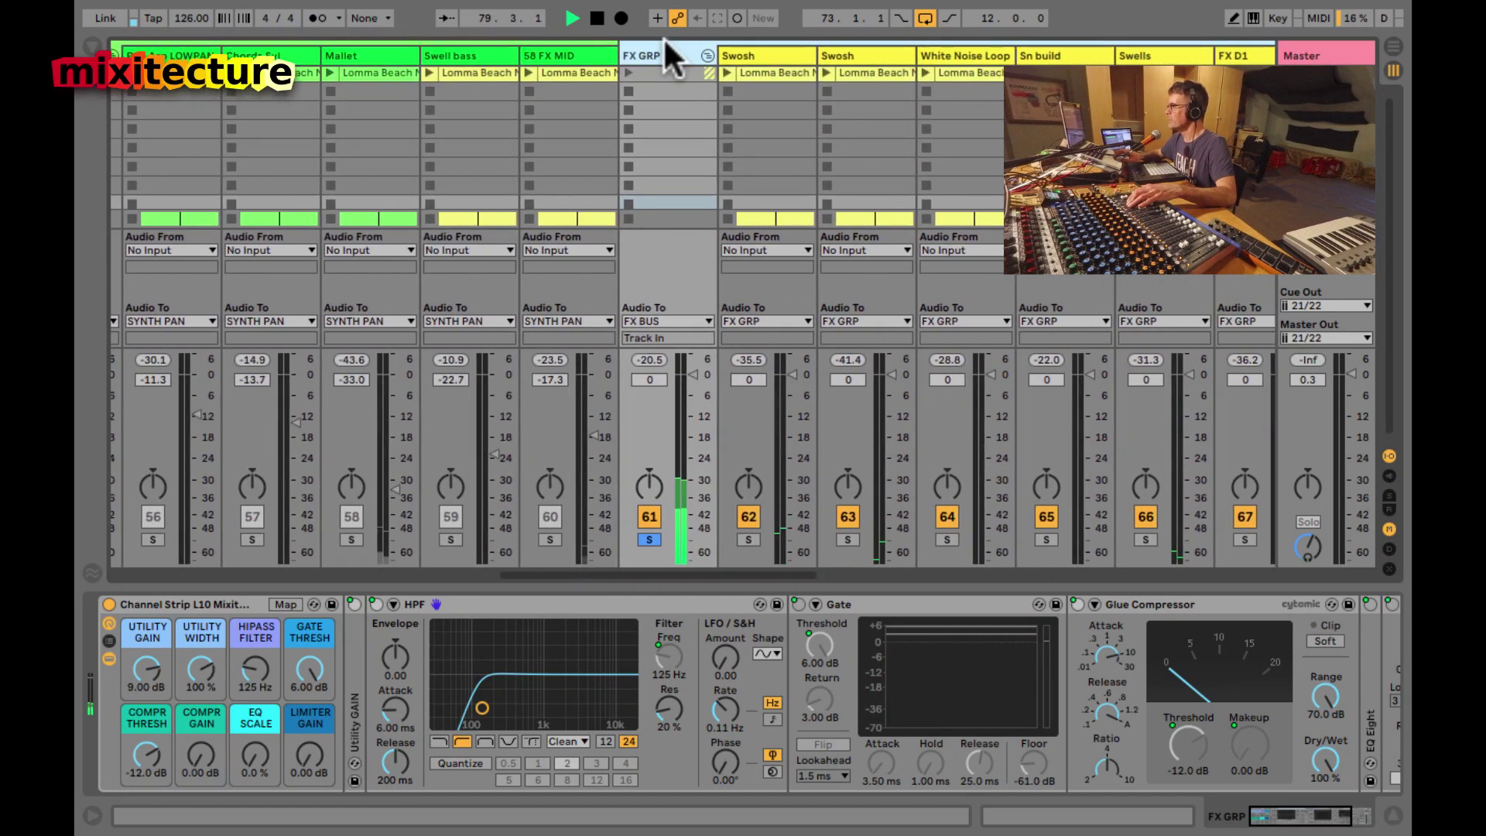
# - Set the FX GRP channel strip's compressor threshold to -29.6 dB and fold its Gate device
pyautogui.moveTo(150, 745); pyautogui.dragTo(151, 742)
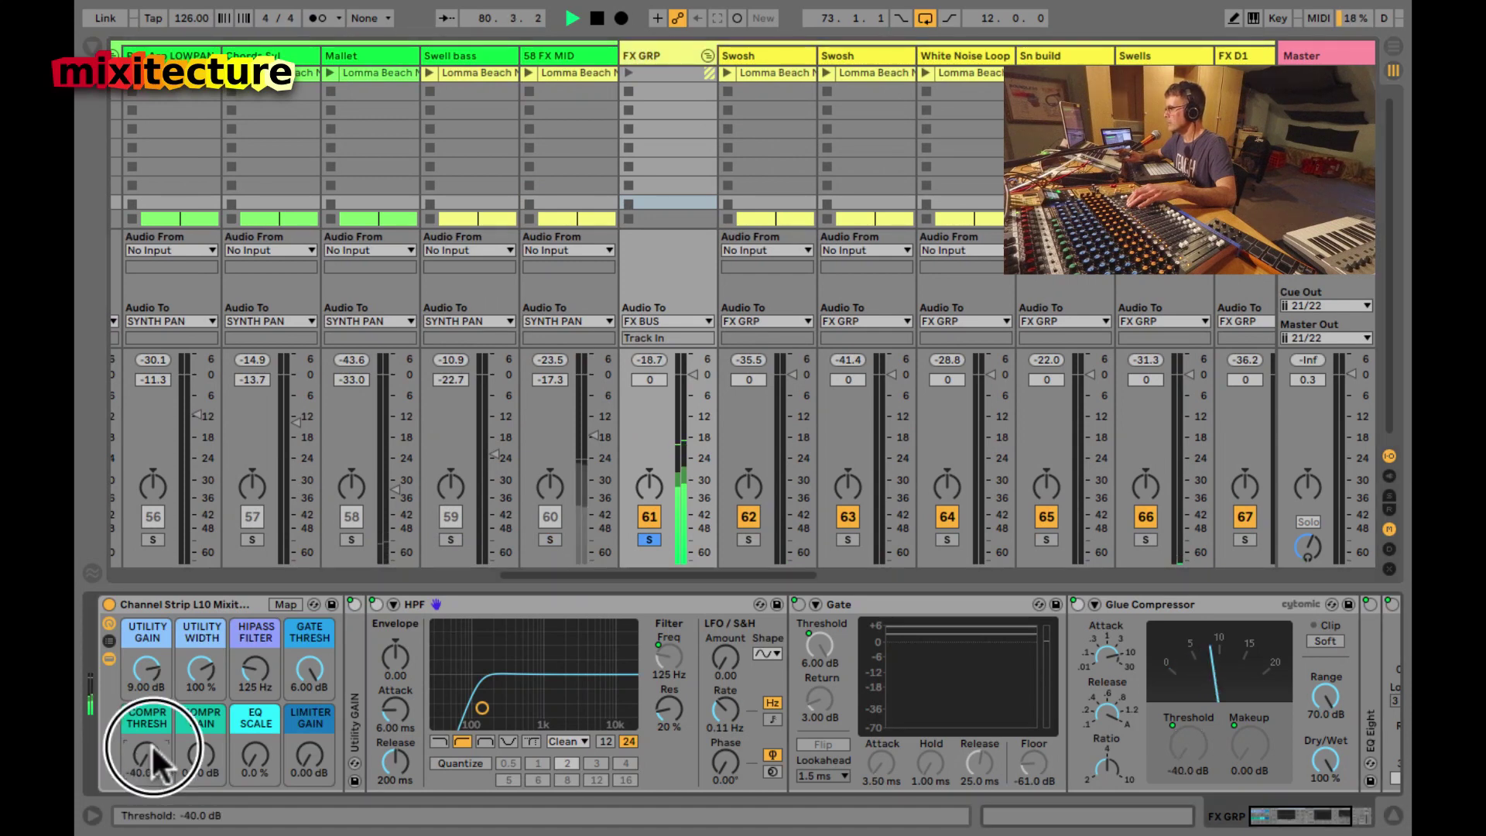
pyautogui.hscroll(3, 232, 677)
pyautogui.hscroll(-3, 233, 676)
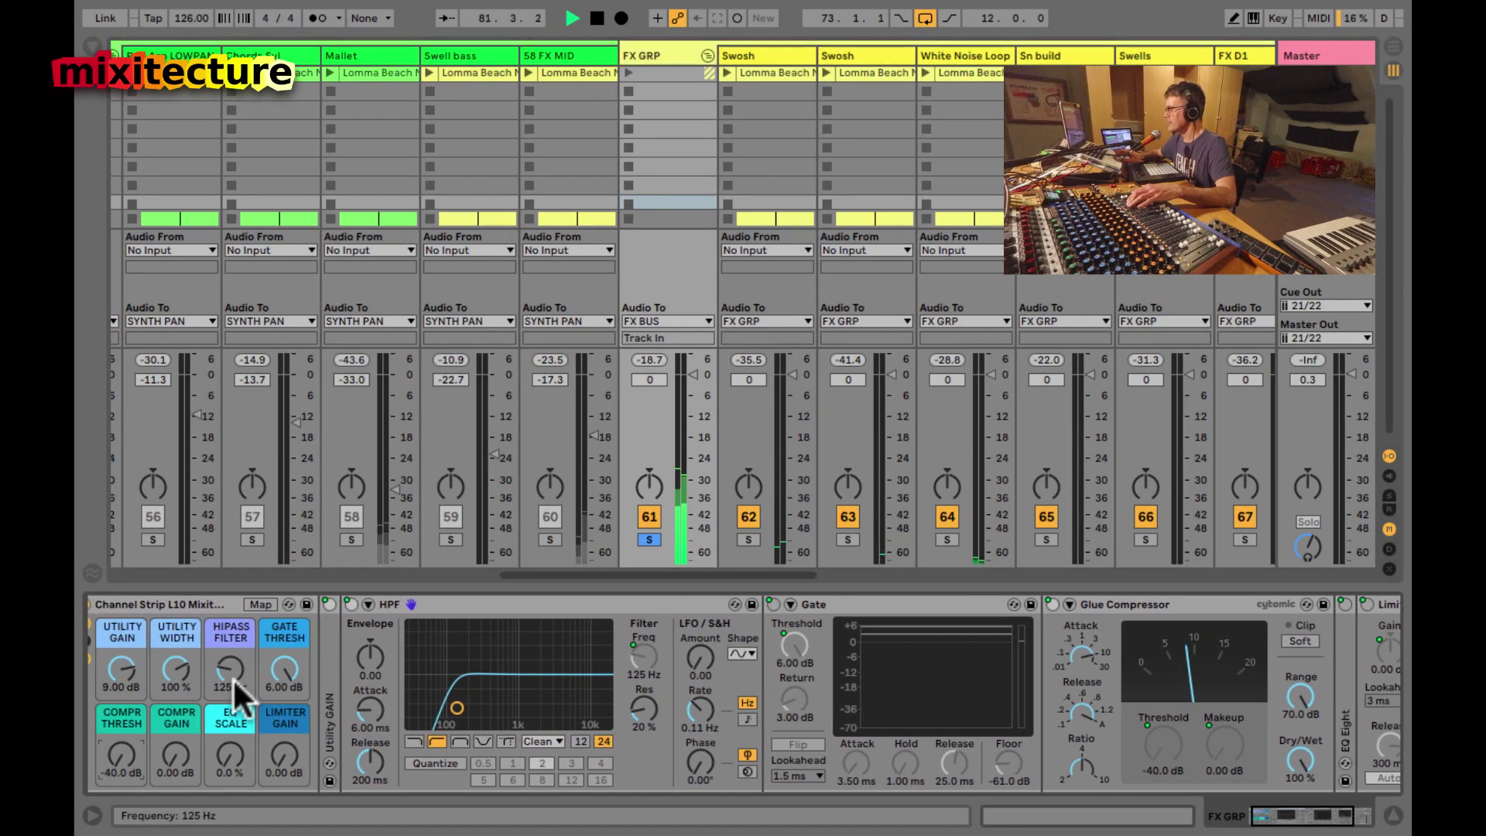
pyautogui.moveTo(119, 749); pyautogui.dragTo(120, 747)
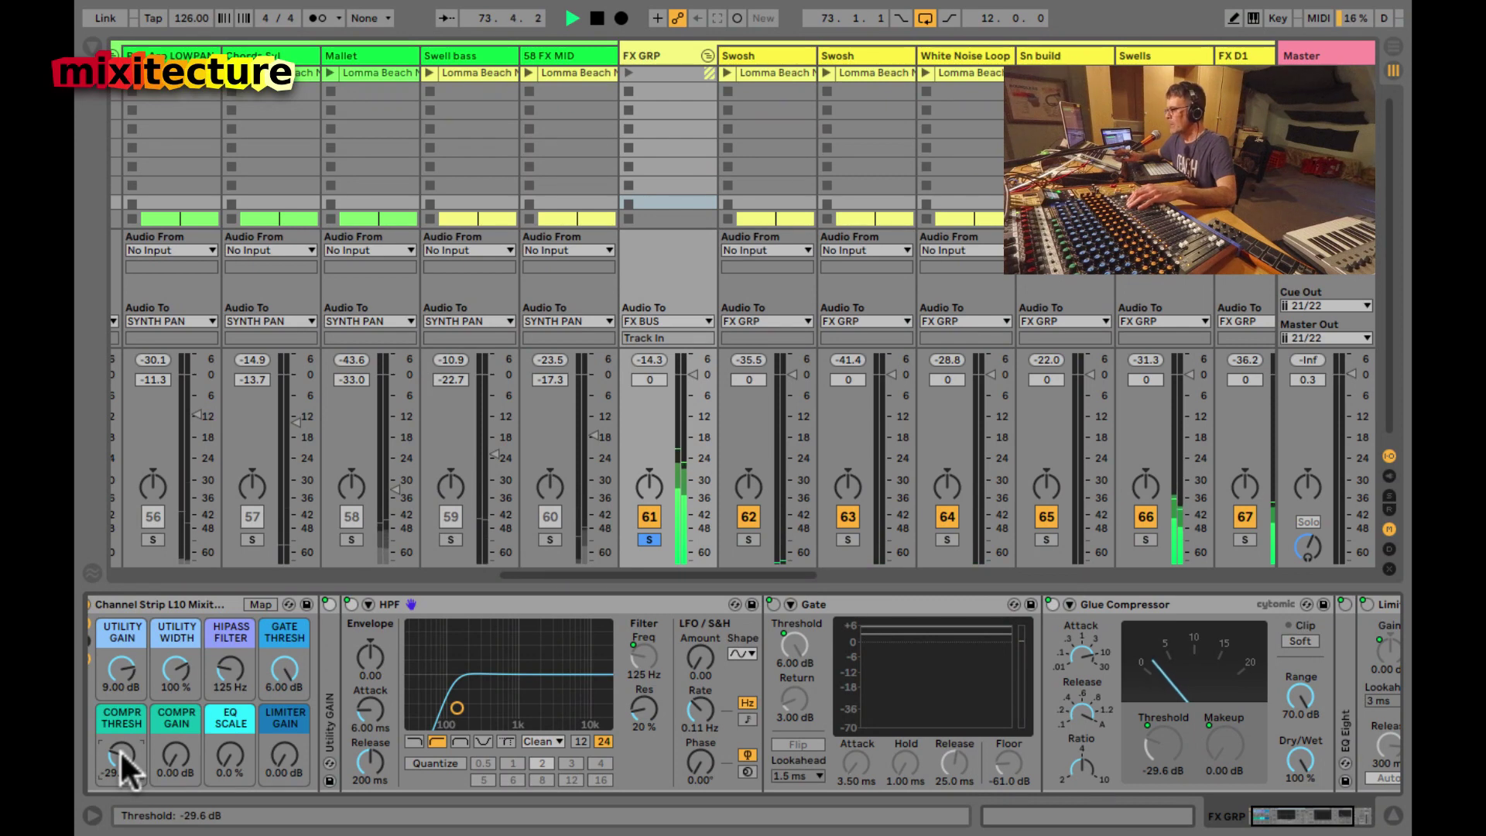
pyautogui.doubleClick(857, 602)
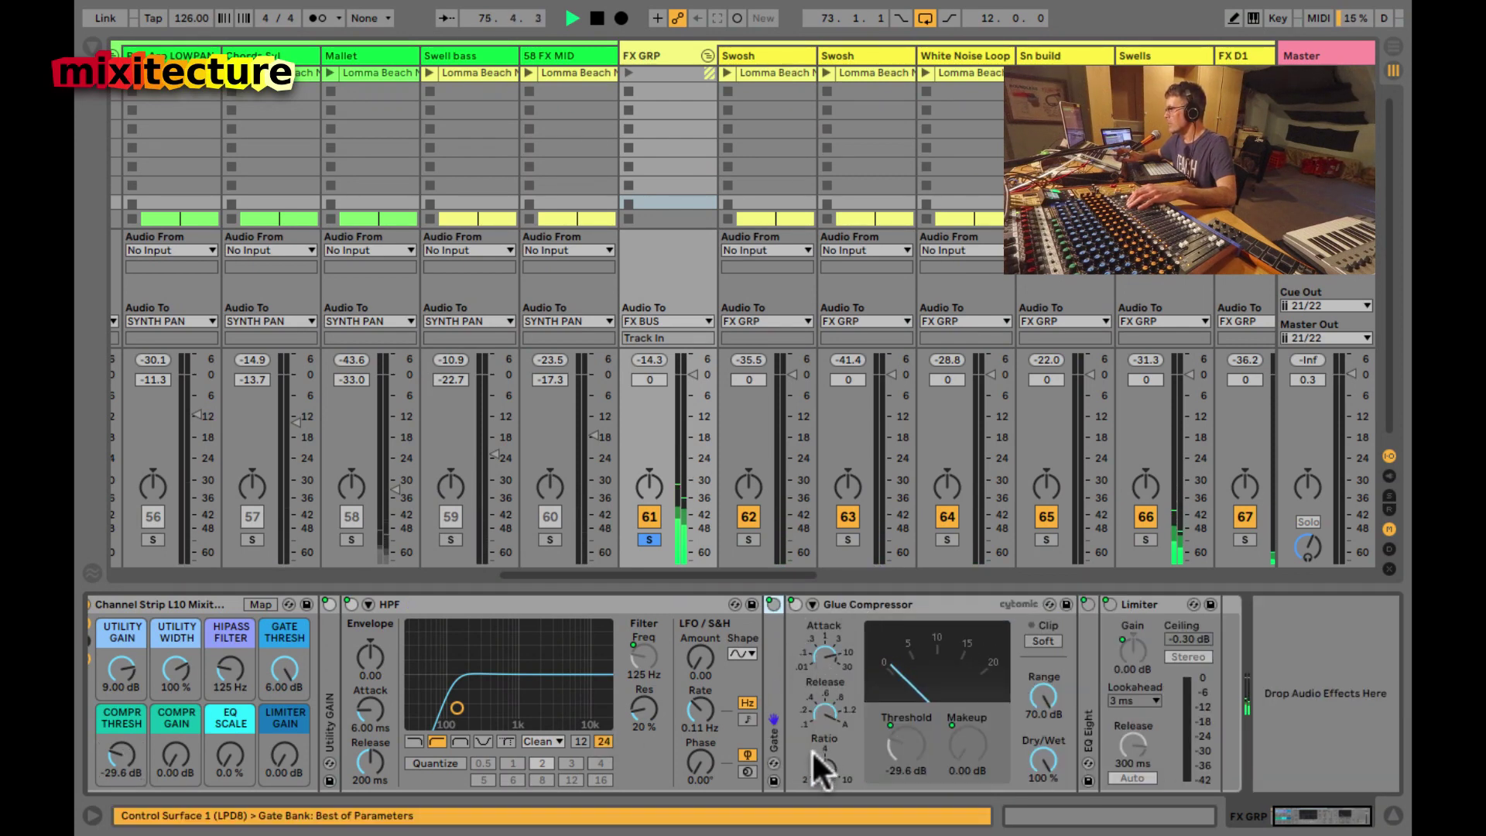
pyautogui.click(819, 661)
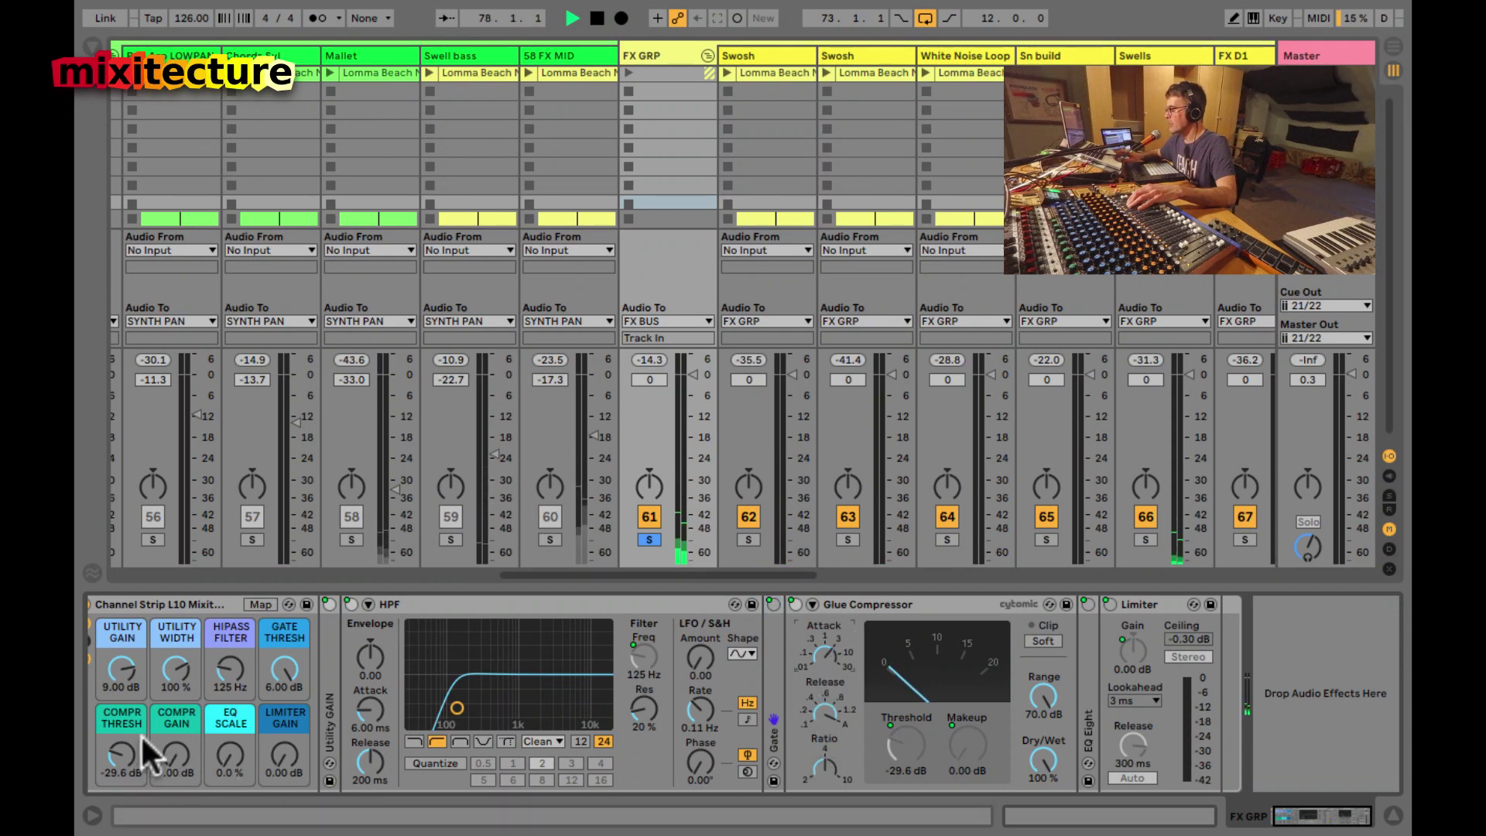
# - Set the FX GRP channel strip to 12 dB Utility Gain, -19.8 dB compressor threshold, 8.03 dB compressor gain and 3 dB limiter gain
pyautogui.moveTo(122, 667); pyautogui.dragTo(116, 653)
pyautogui.moveTo(117, 757); pyautogui.dragTo(127, 769)
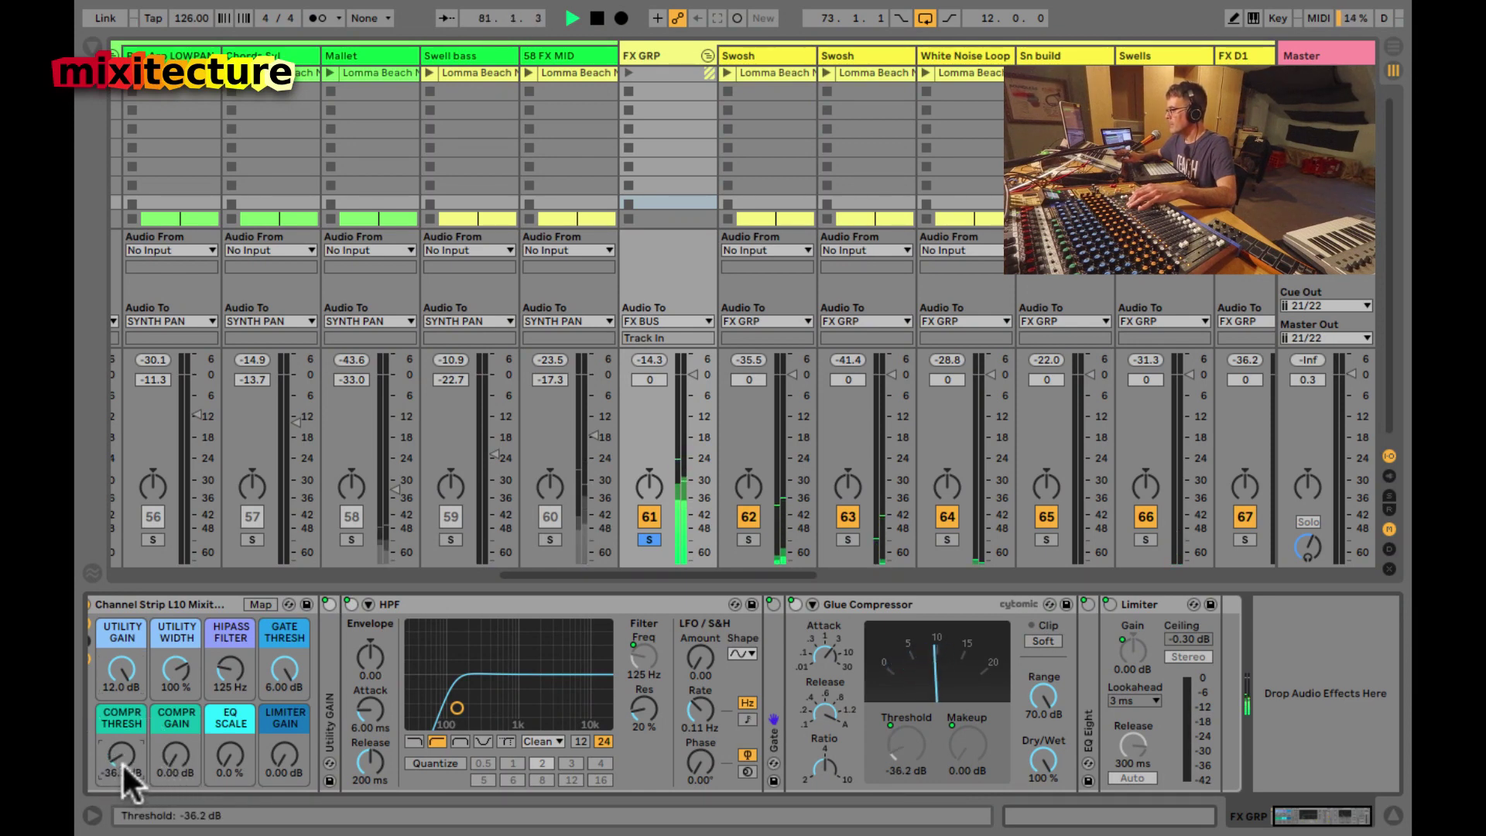
pyautogui.moveTo(119, 754); pyautogui.dragTo(167, 756)
pyautogui.click(282, 757)
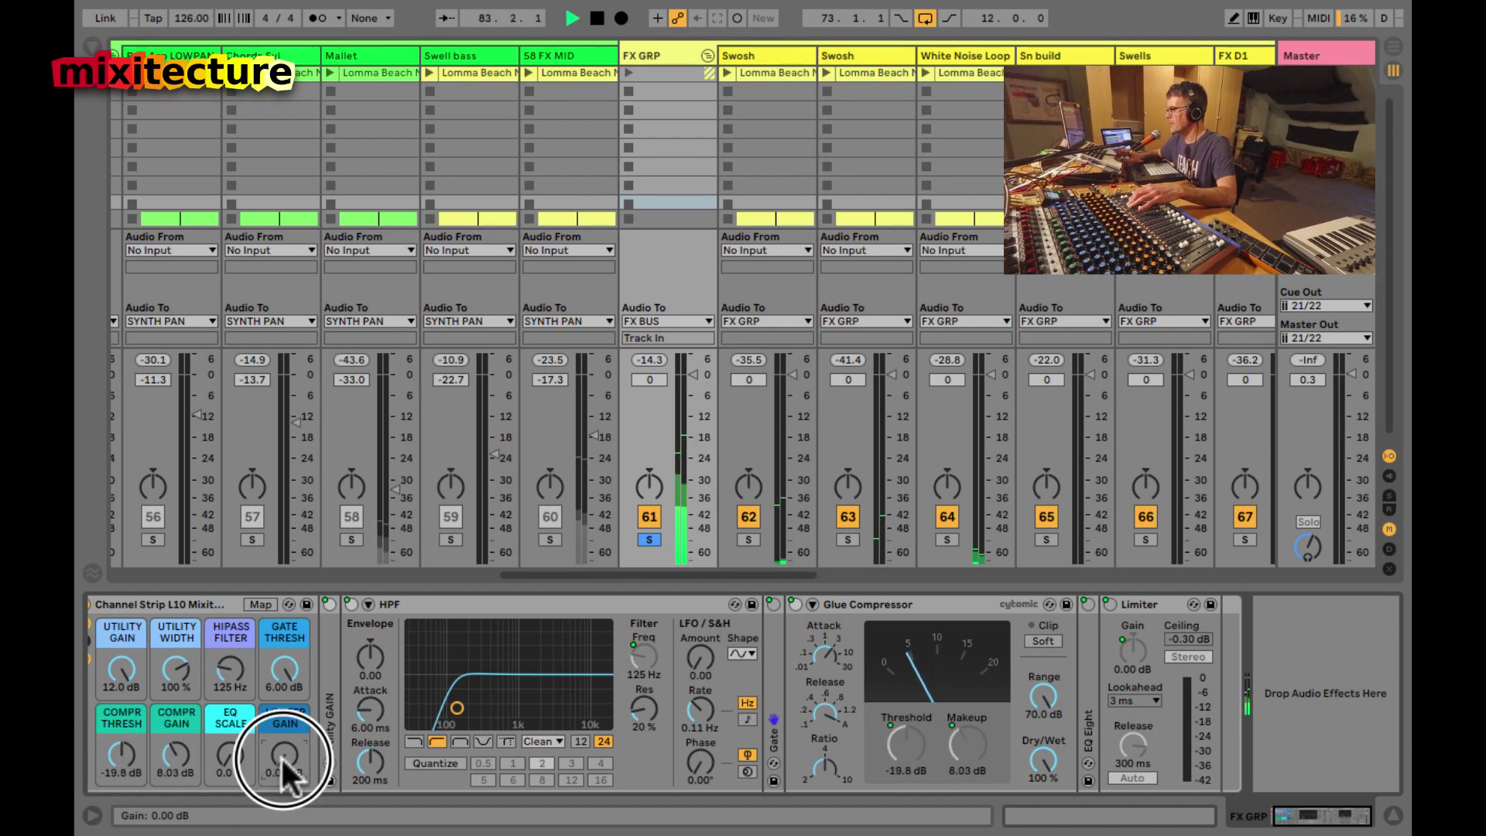
pyautogui.moveTo(280, 756); pyautogui.dragTo(280, 756)
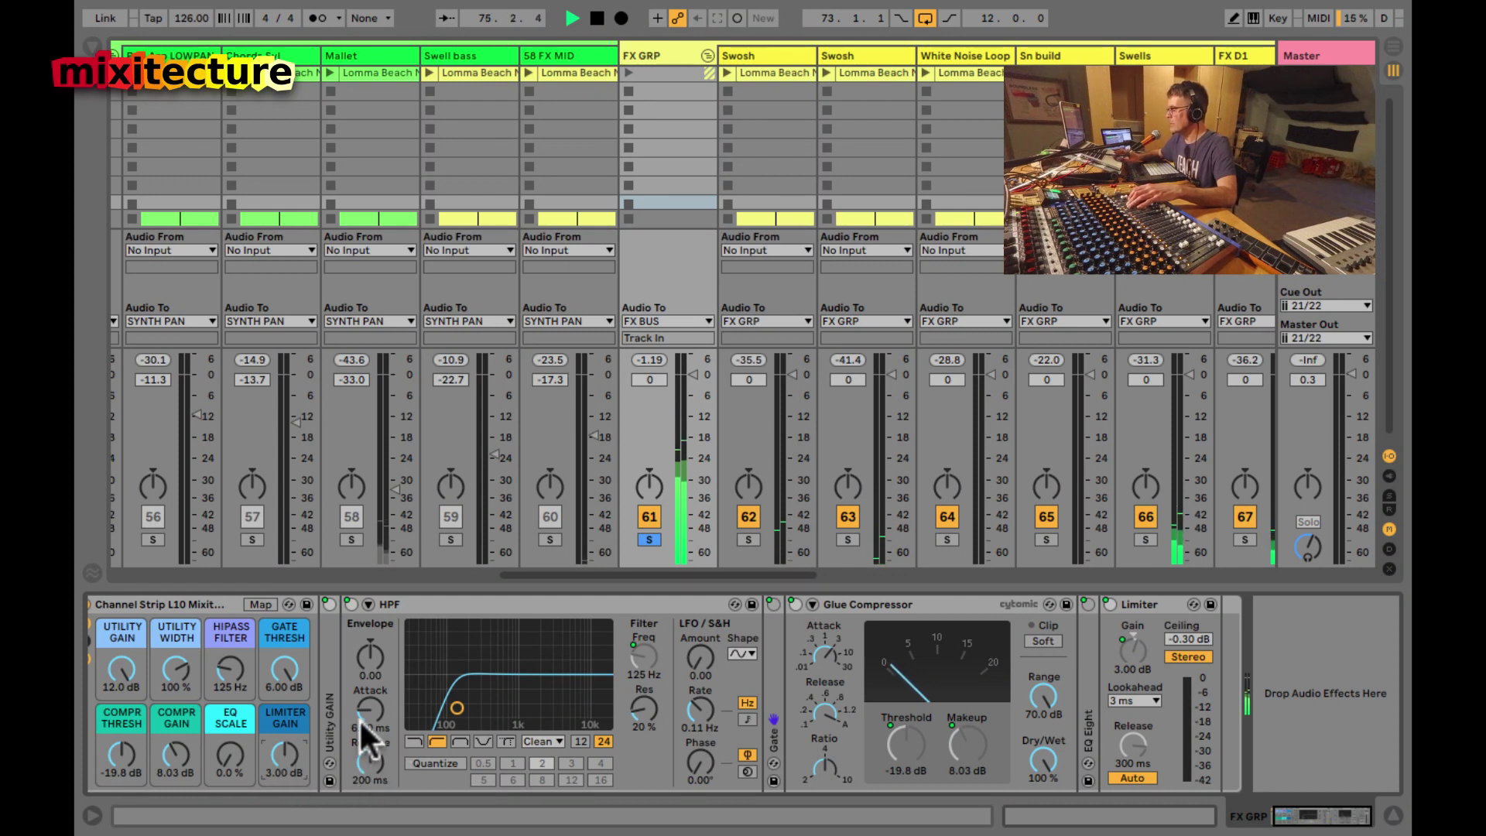
pyautogui.hscroll(-1, 359, 717)
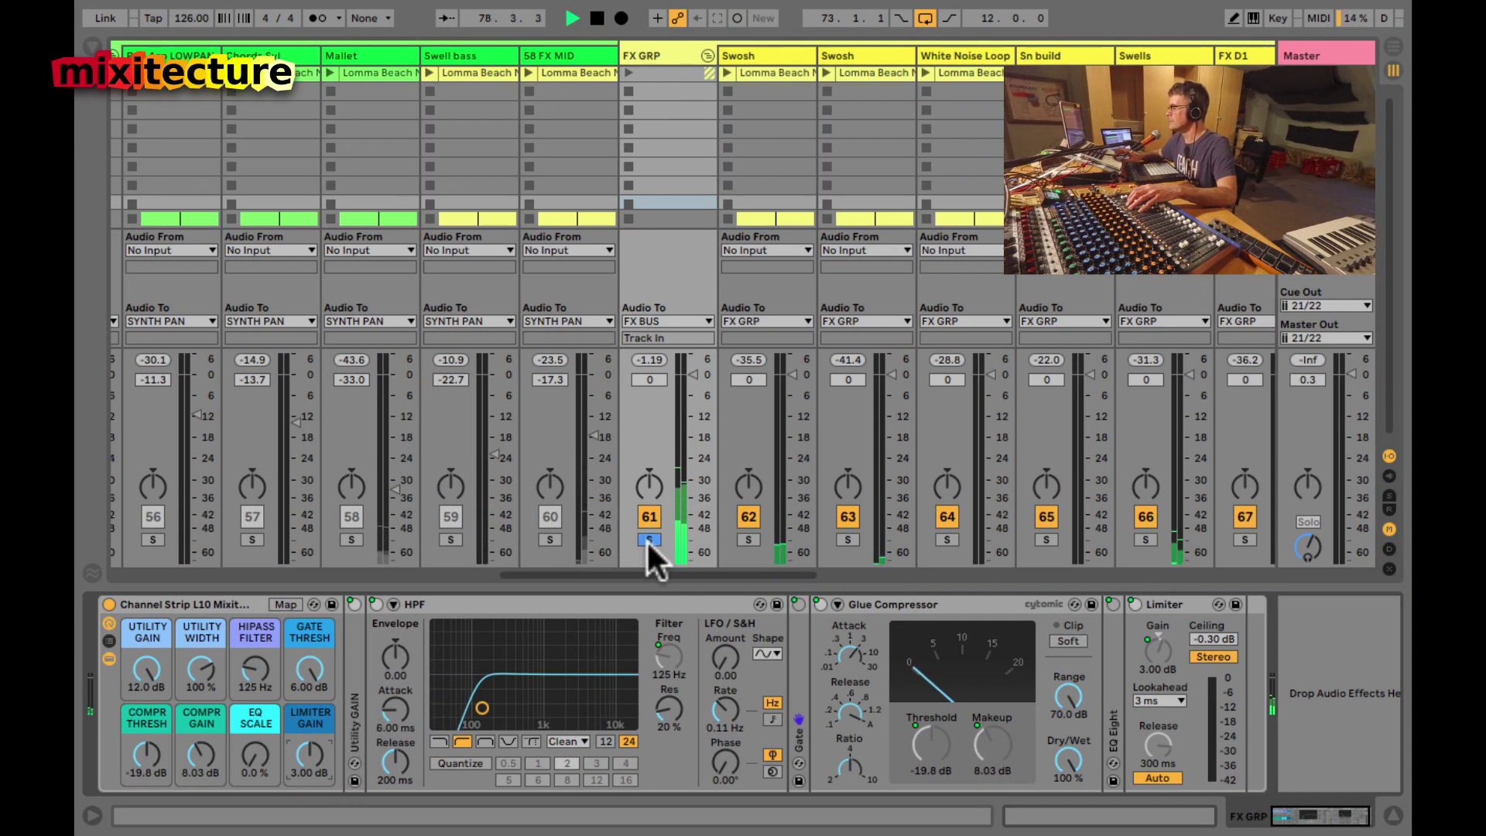
# - Open the enlarged EQ Eight display for FX GRP and set the channel strip's EQ Scale to 100 %
pyautogui.hscroll(10, 647, 538)
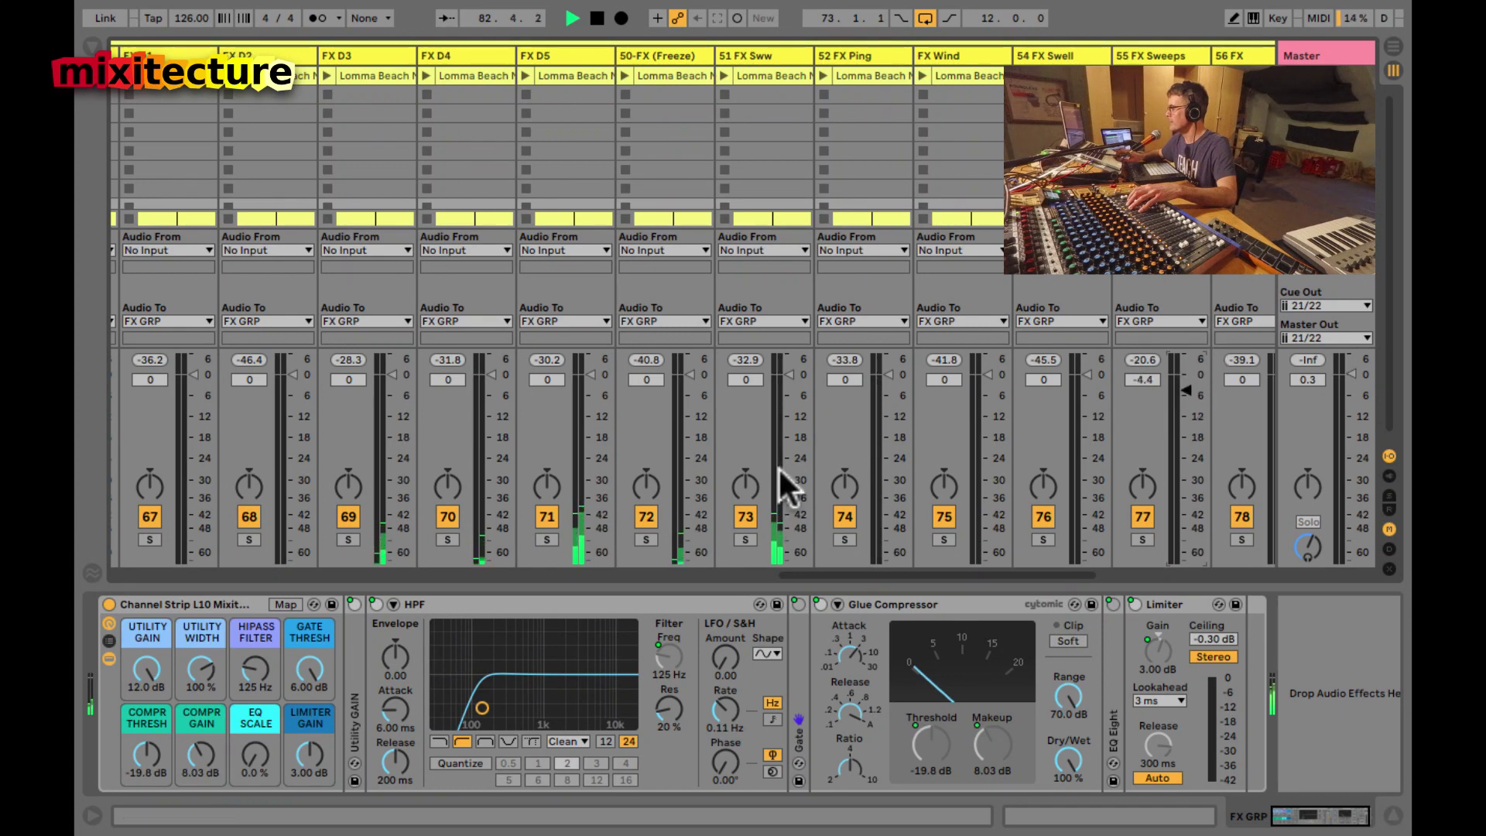
pyautogui.hscroll(-2, 777, 466)
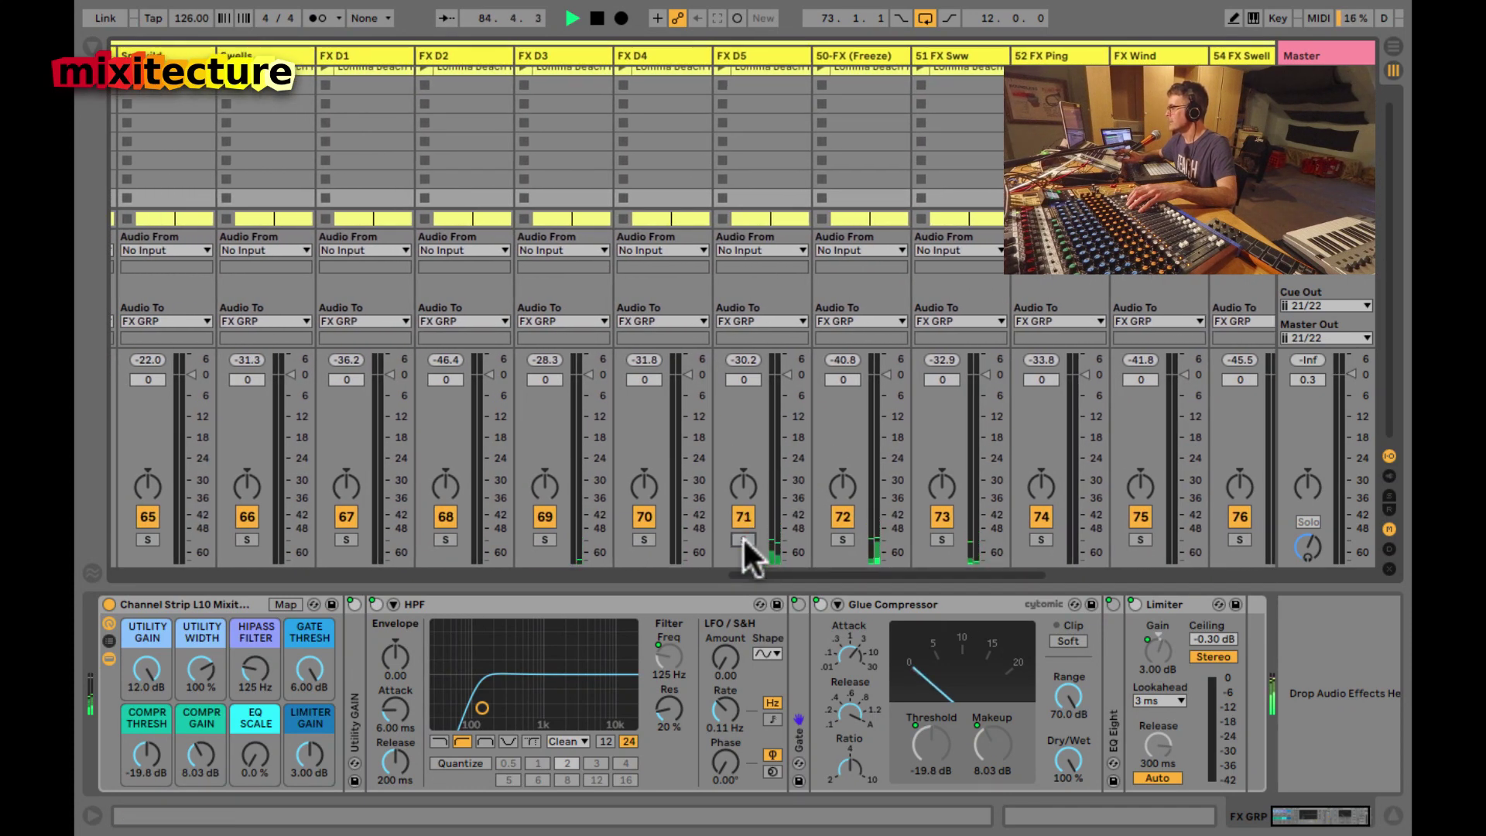
pyautogui.hscroll(-3, 741, 535)
pyautogui.hscroll(-5, 647, 535)
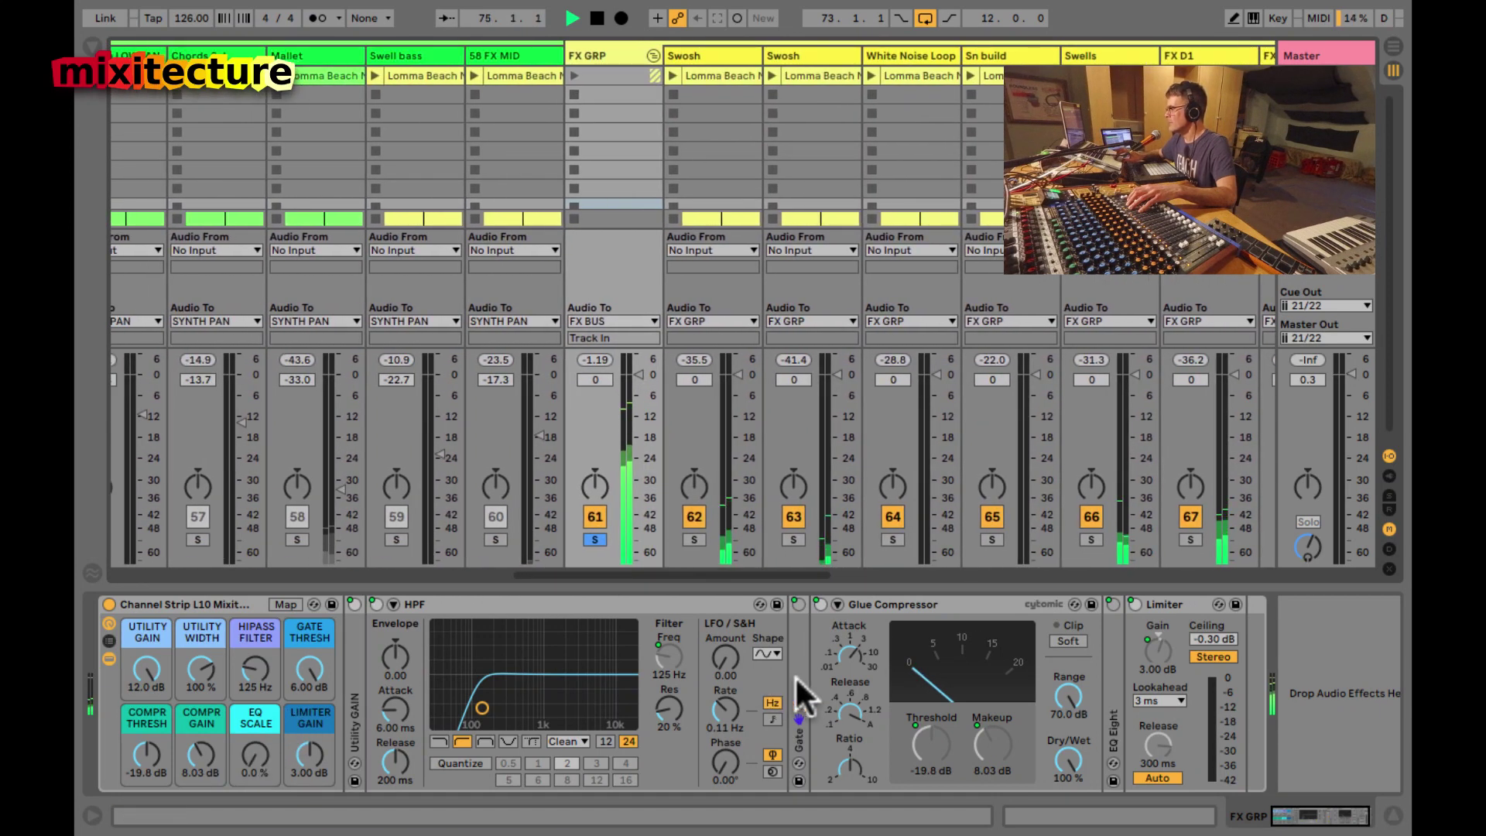
pyautogui.doubleClick(1108, 661)
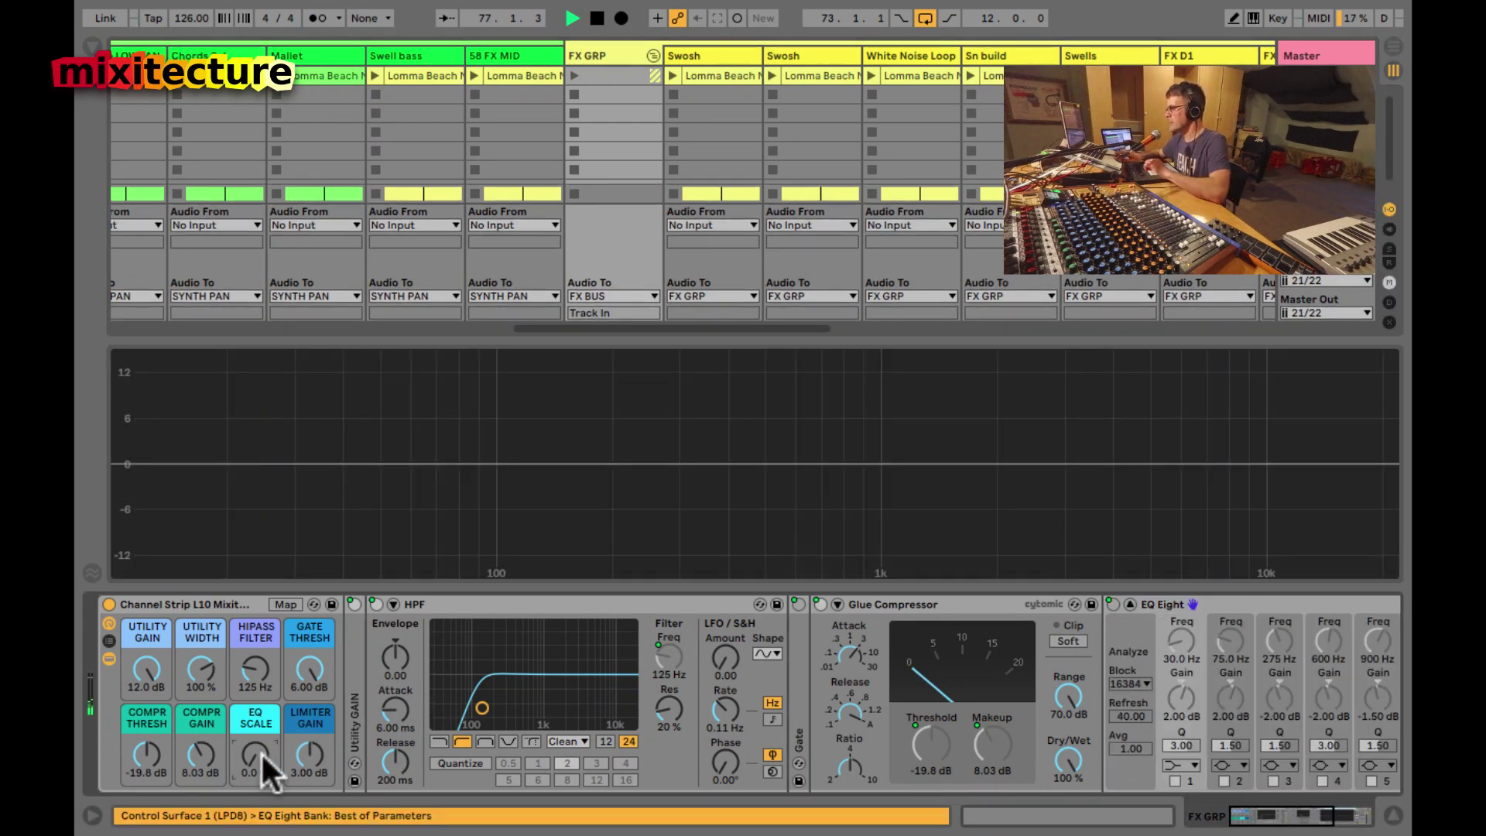
pyautogui.click(261, 750)
pyautogui.write('100')
pyautogui.press('Return')
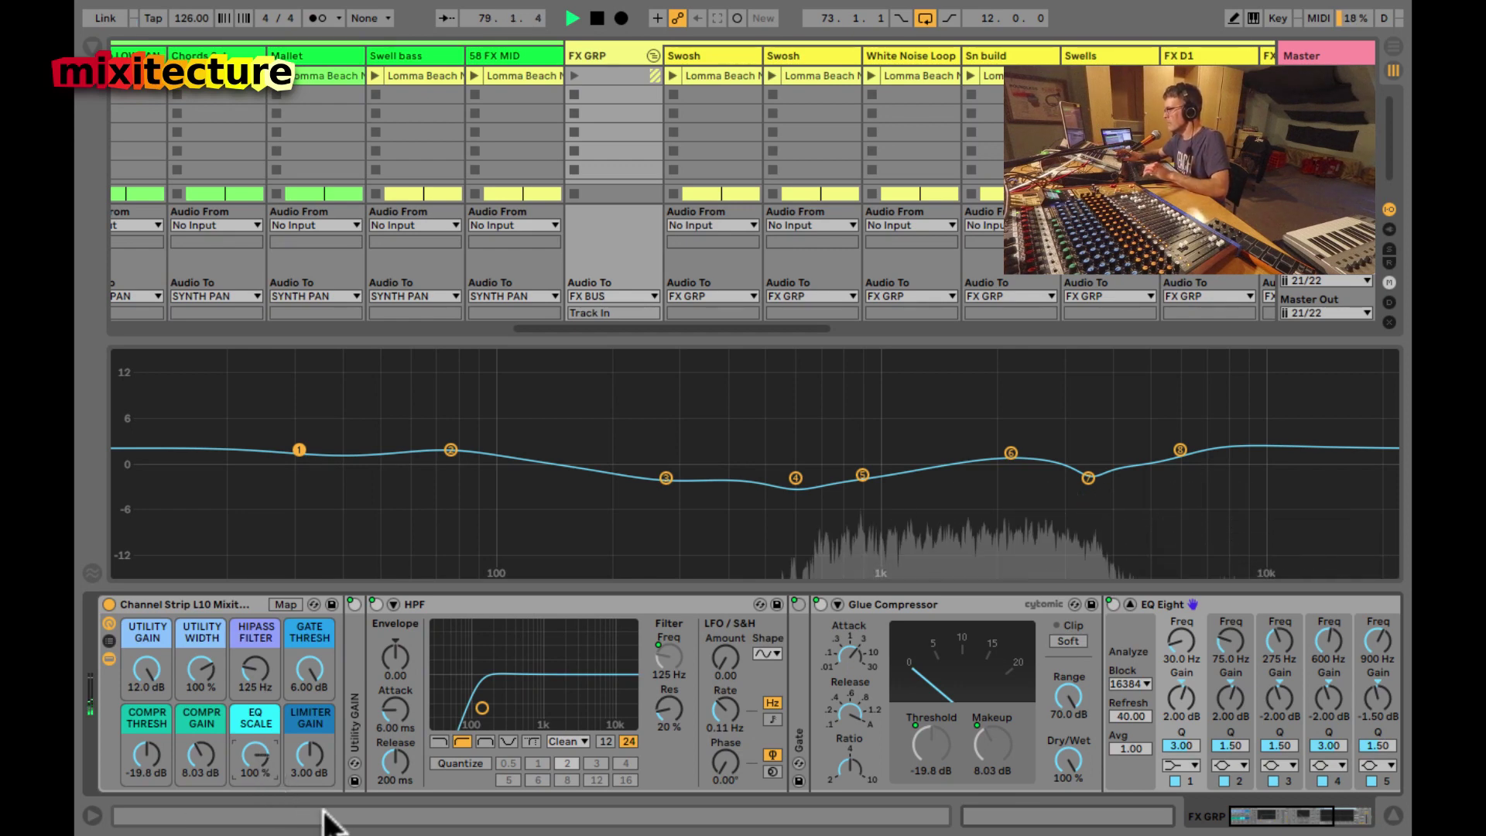
# - Turn off bands 1 to 6 and band 8 of the FX GRP group's EQ Eight
pyautogui.hscroll(5, 636, 620)
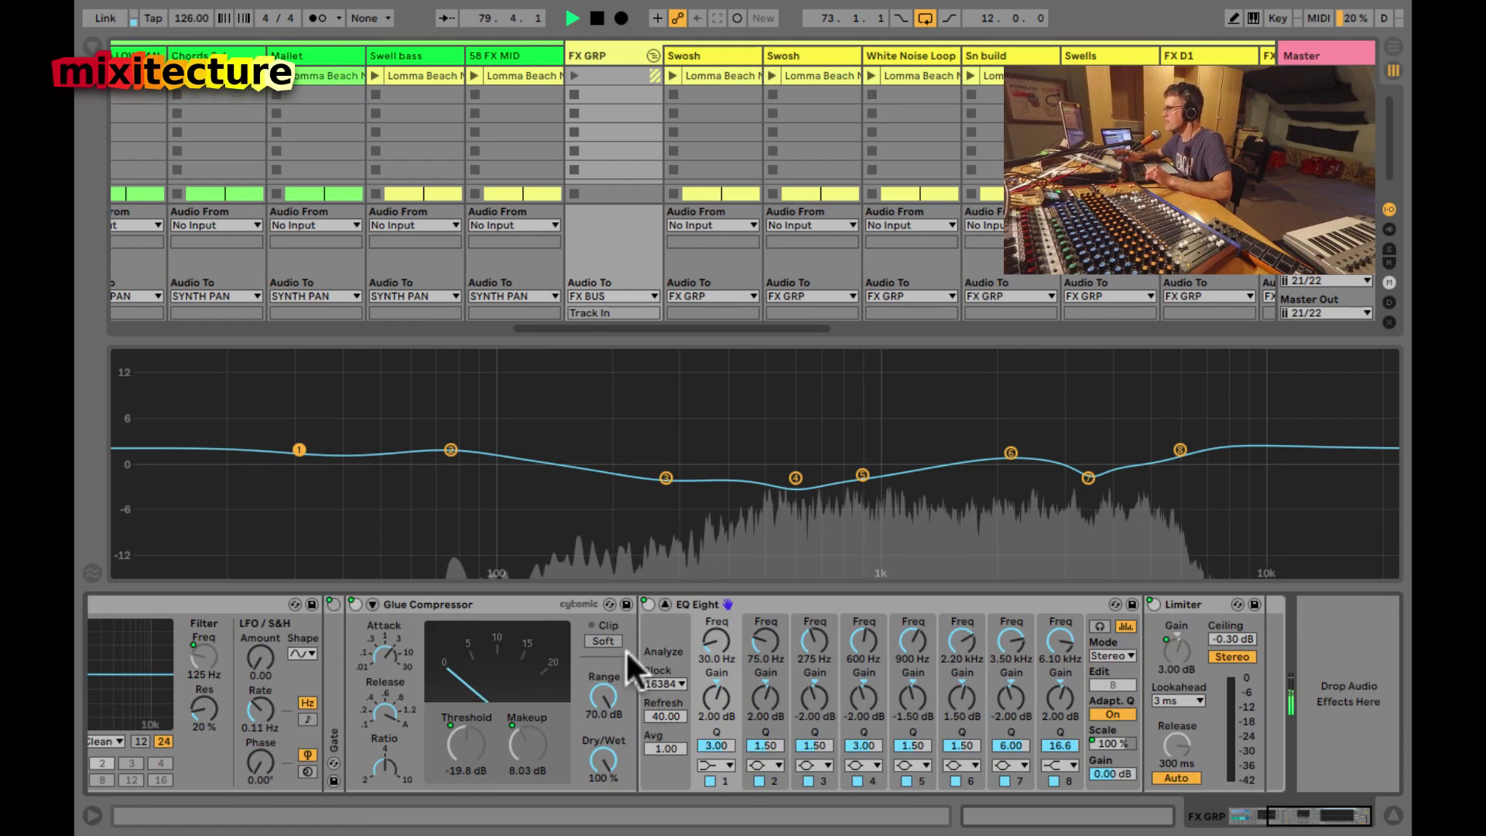
pyautogui.click(710, 780)
pyautogui.click(759, 780)
pyautogui.click(808, 780)
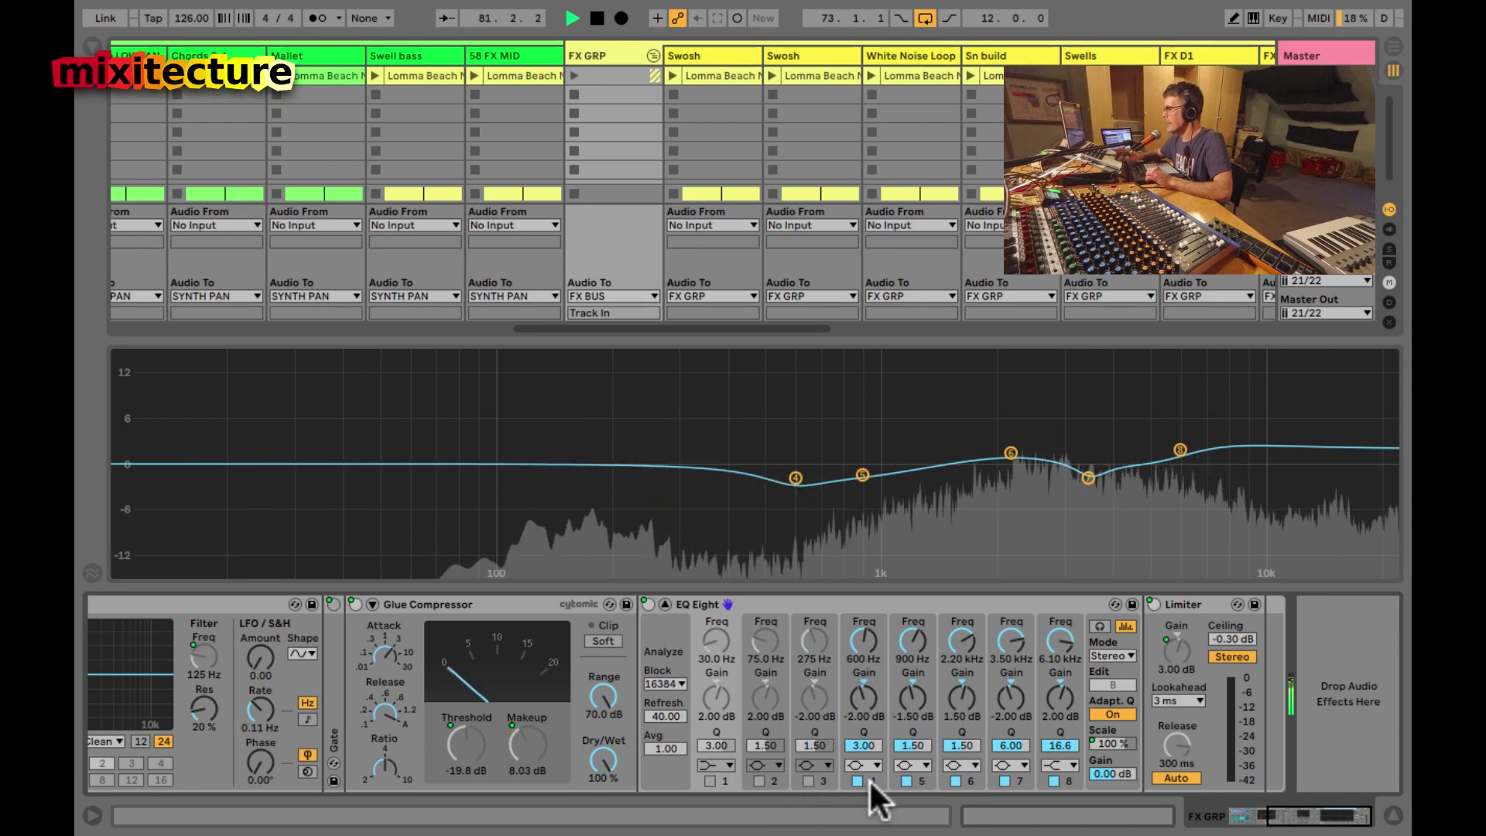
pyautogui.click(856, 780)
pyautogui.click(906, 780)
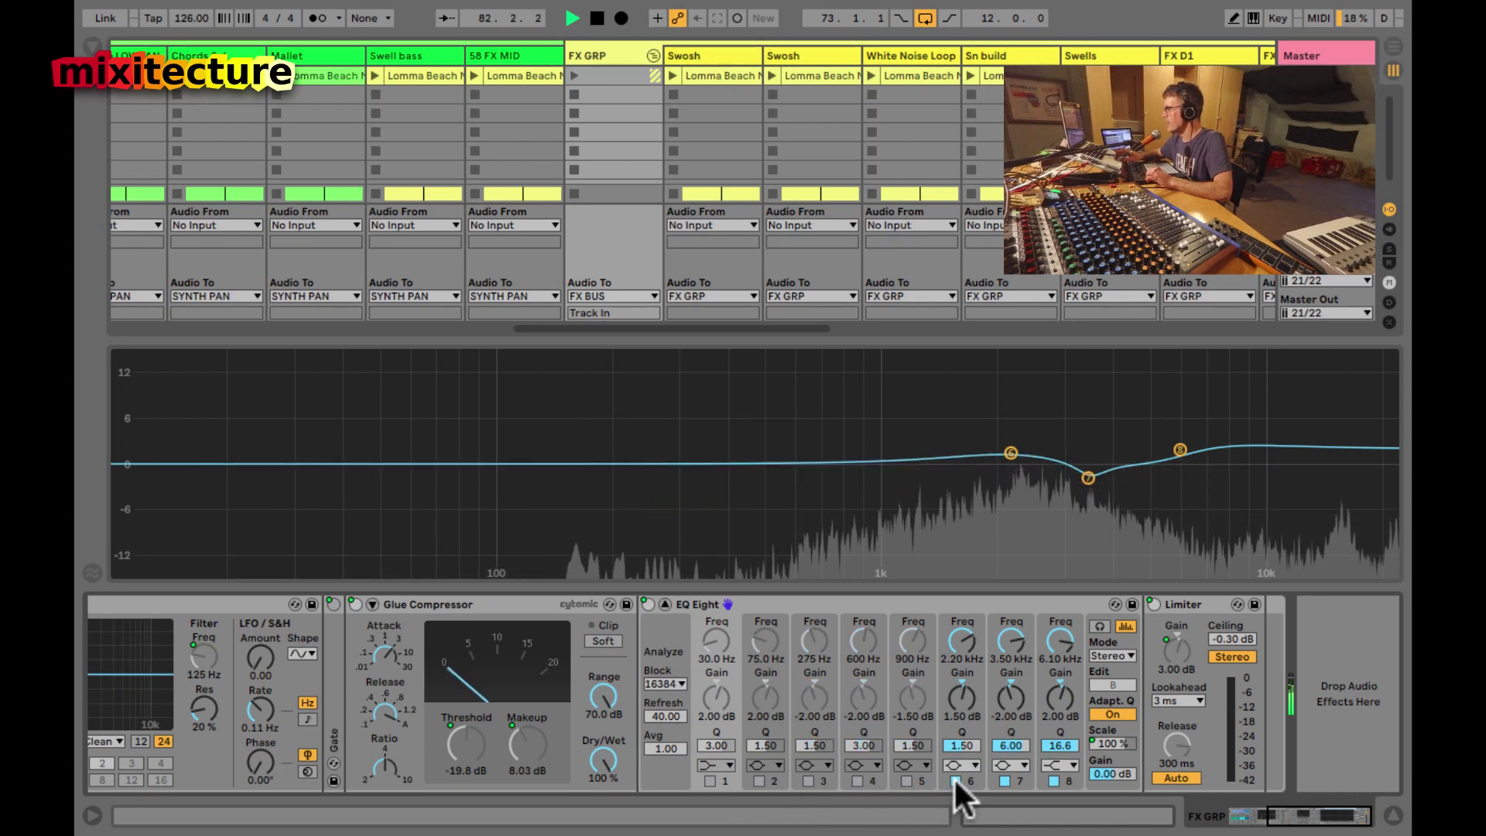
pyautogui.click(955, 780)
pyautogui.click(1053, 780)
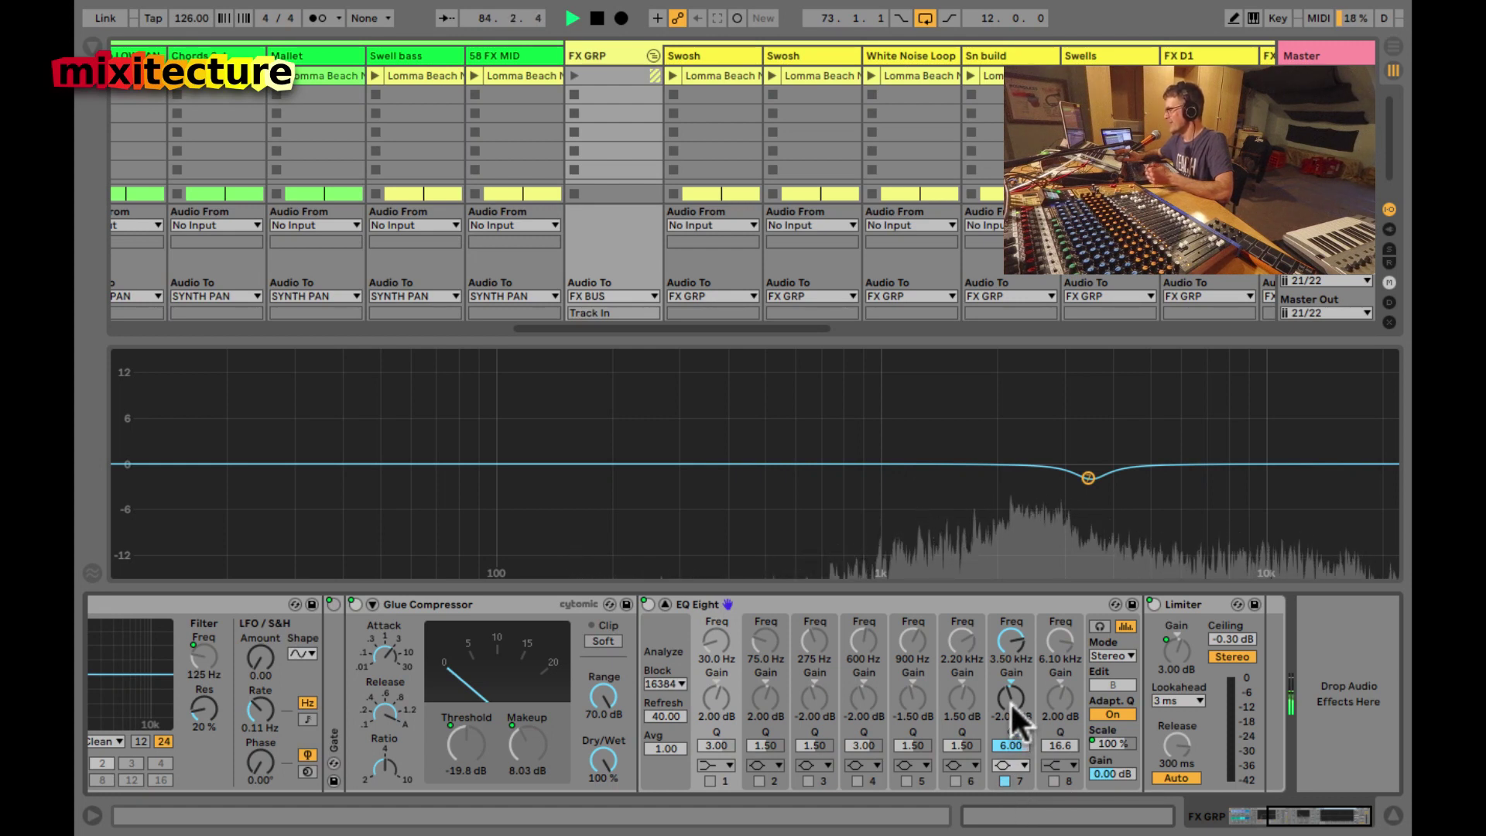
# - Set EQ Eight band 7 on FX GRP to -3 dB gain and a Q of 3.00, and collapse the enlarged EQ display
pyautogui.scroll(-2, 1010, 701)
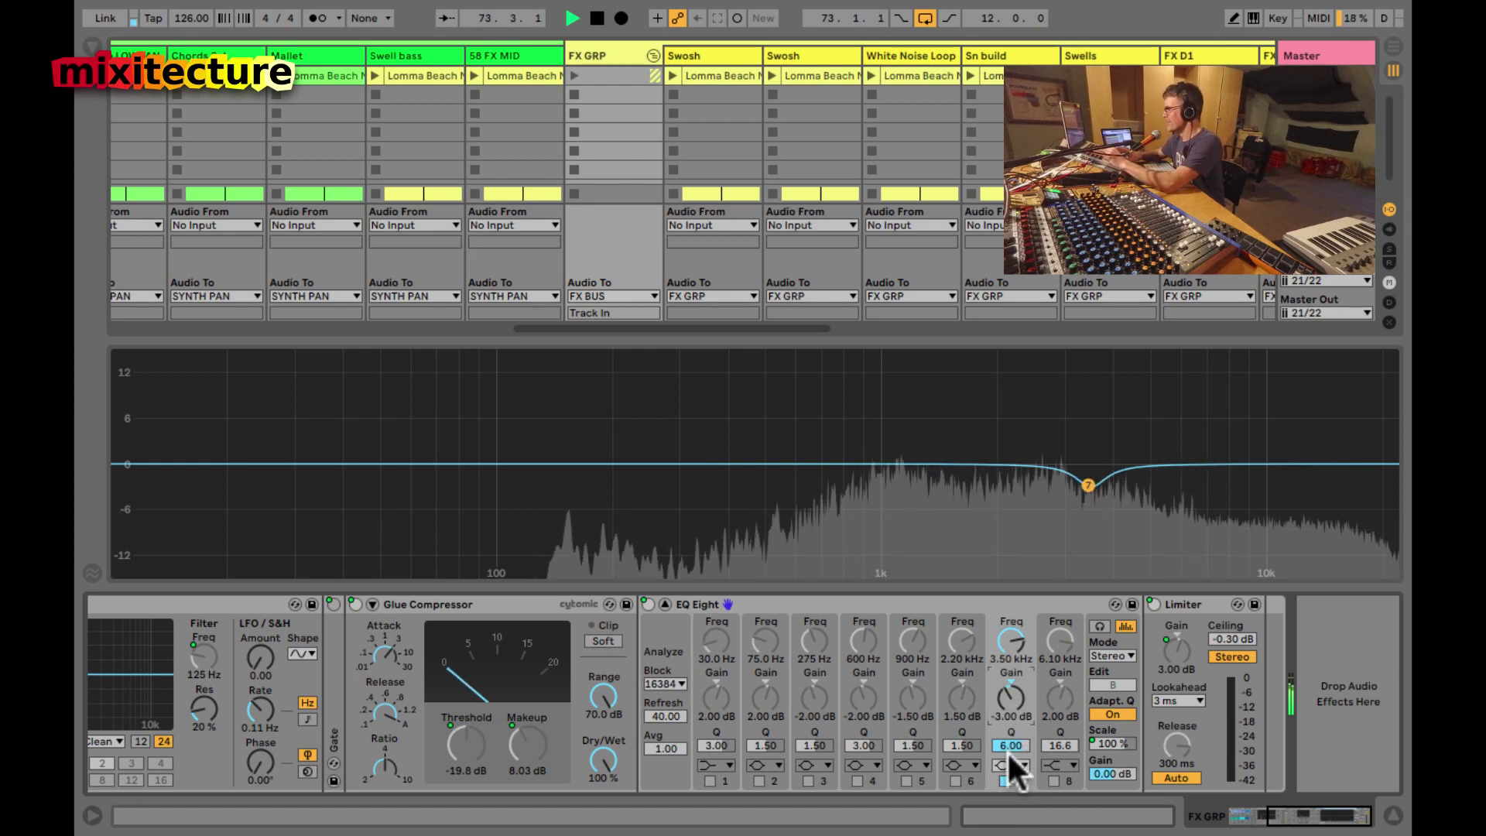
pyautogui.click(1008, 745)
pyautogui.write('1.5')
pyautogui.press('BackSpace')
pyautogui.press('BackSpace')
pyautogui.press('BackSpace')
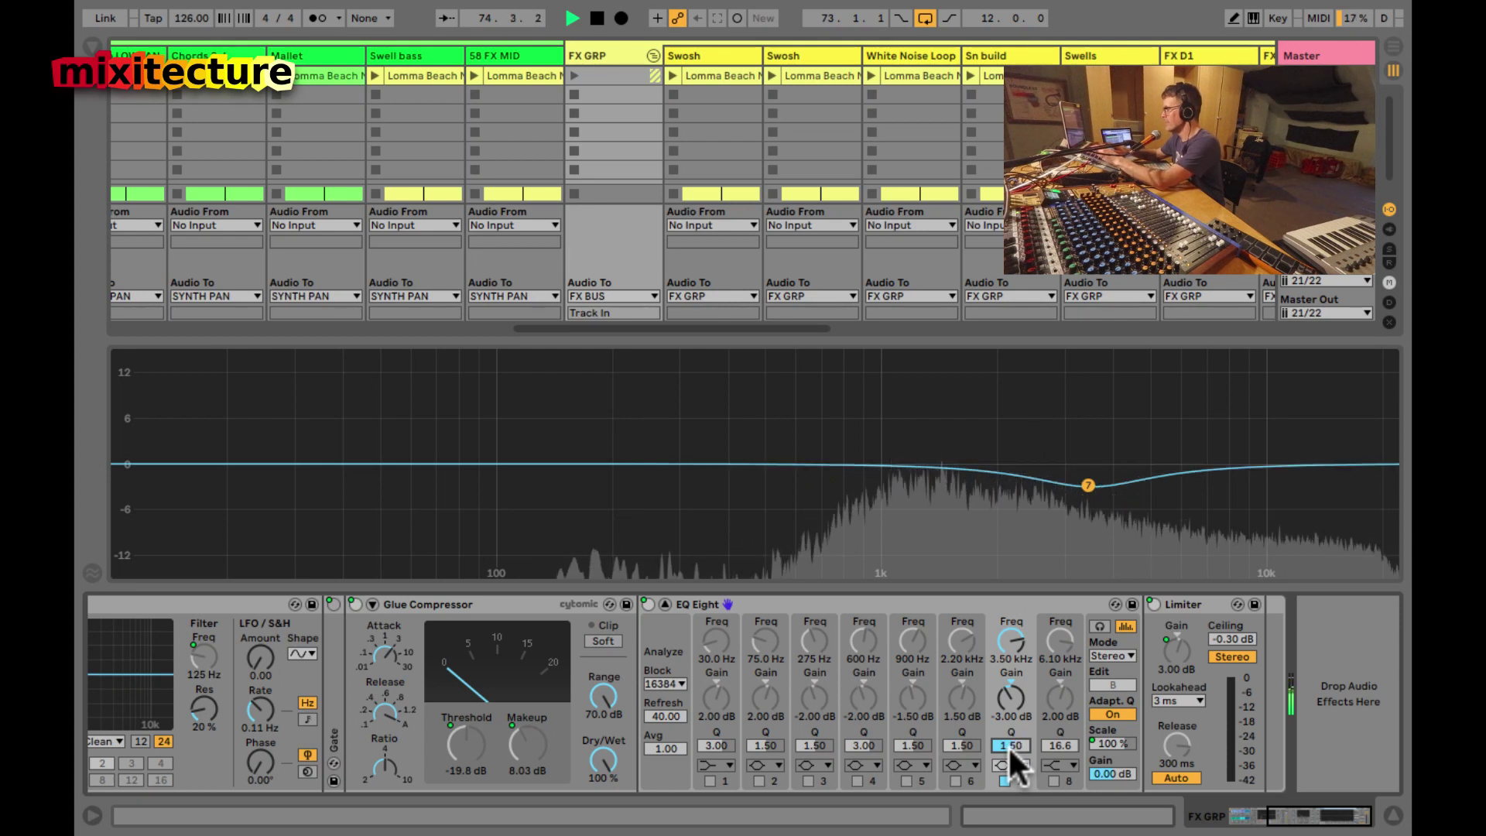
pyautogui.write('3')
pyautogui.press('Return')
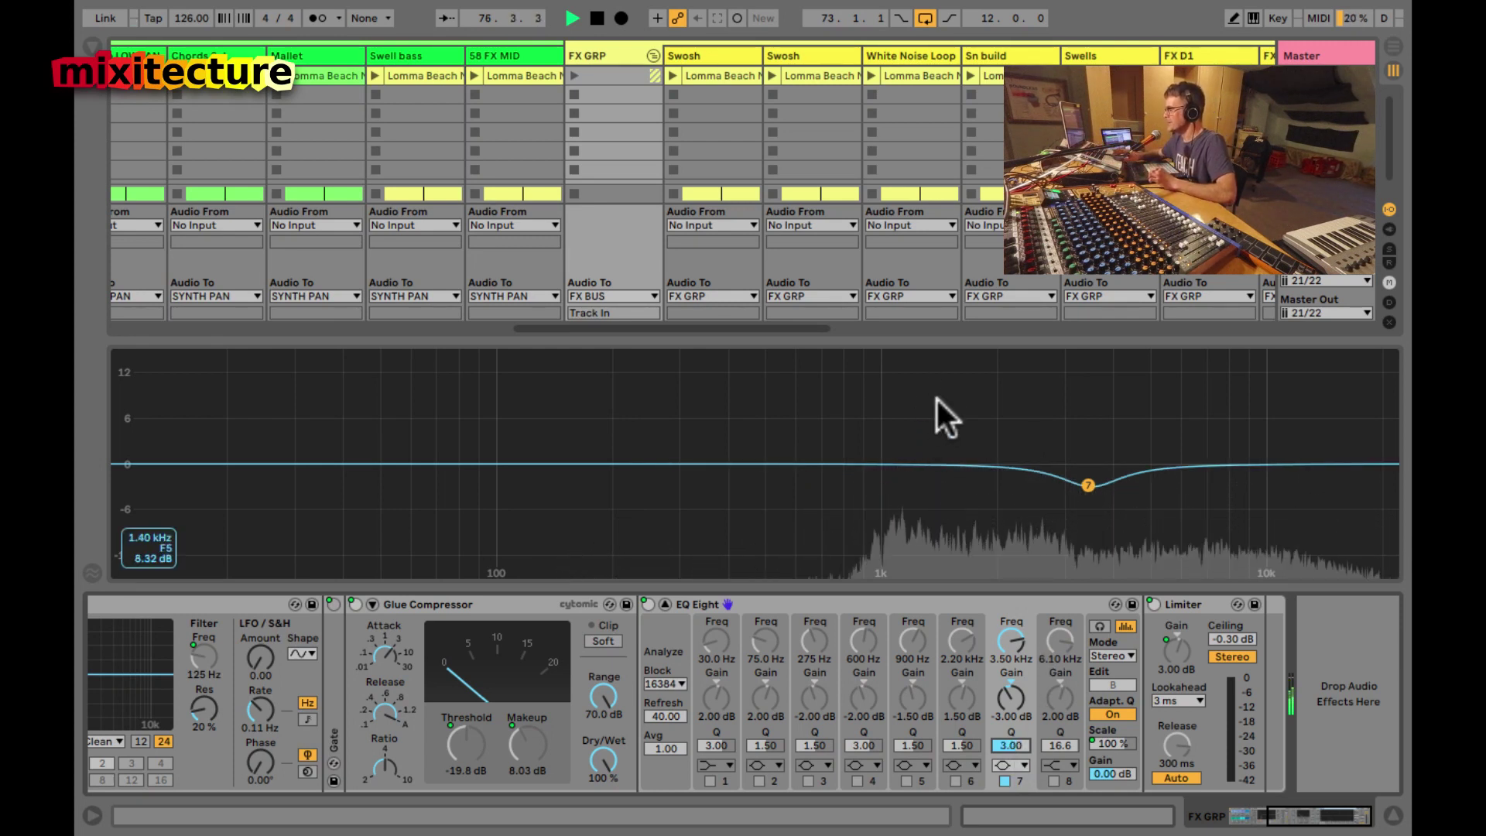
pyautogui.hotkey('ctrl', 'alt', 'm')
# - Unsolo the FX GRP group and fold its effect tracks away
pyautogui.click(594, 539)
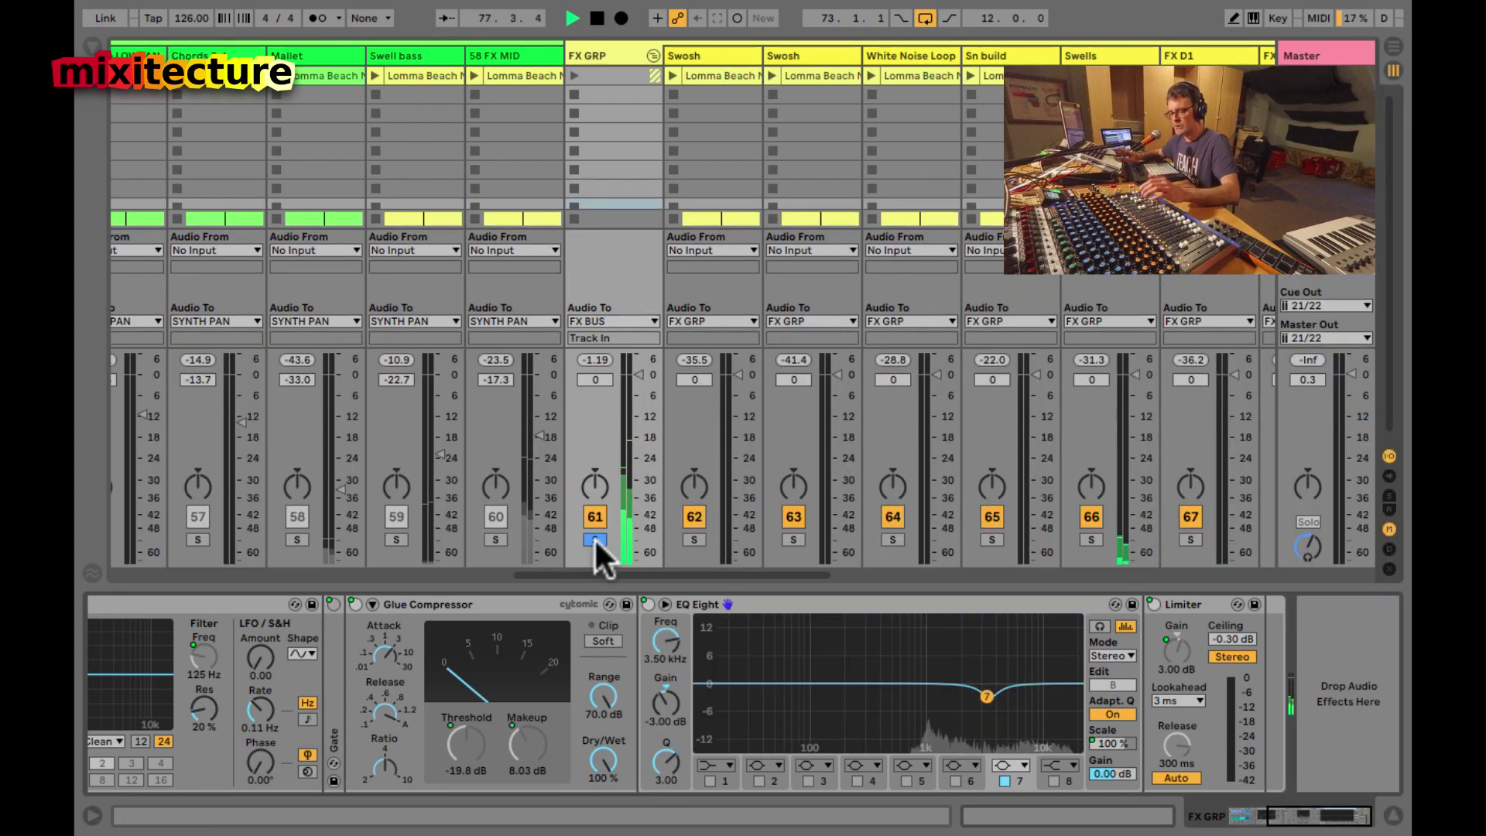
pyautogui.click(595, 540)
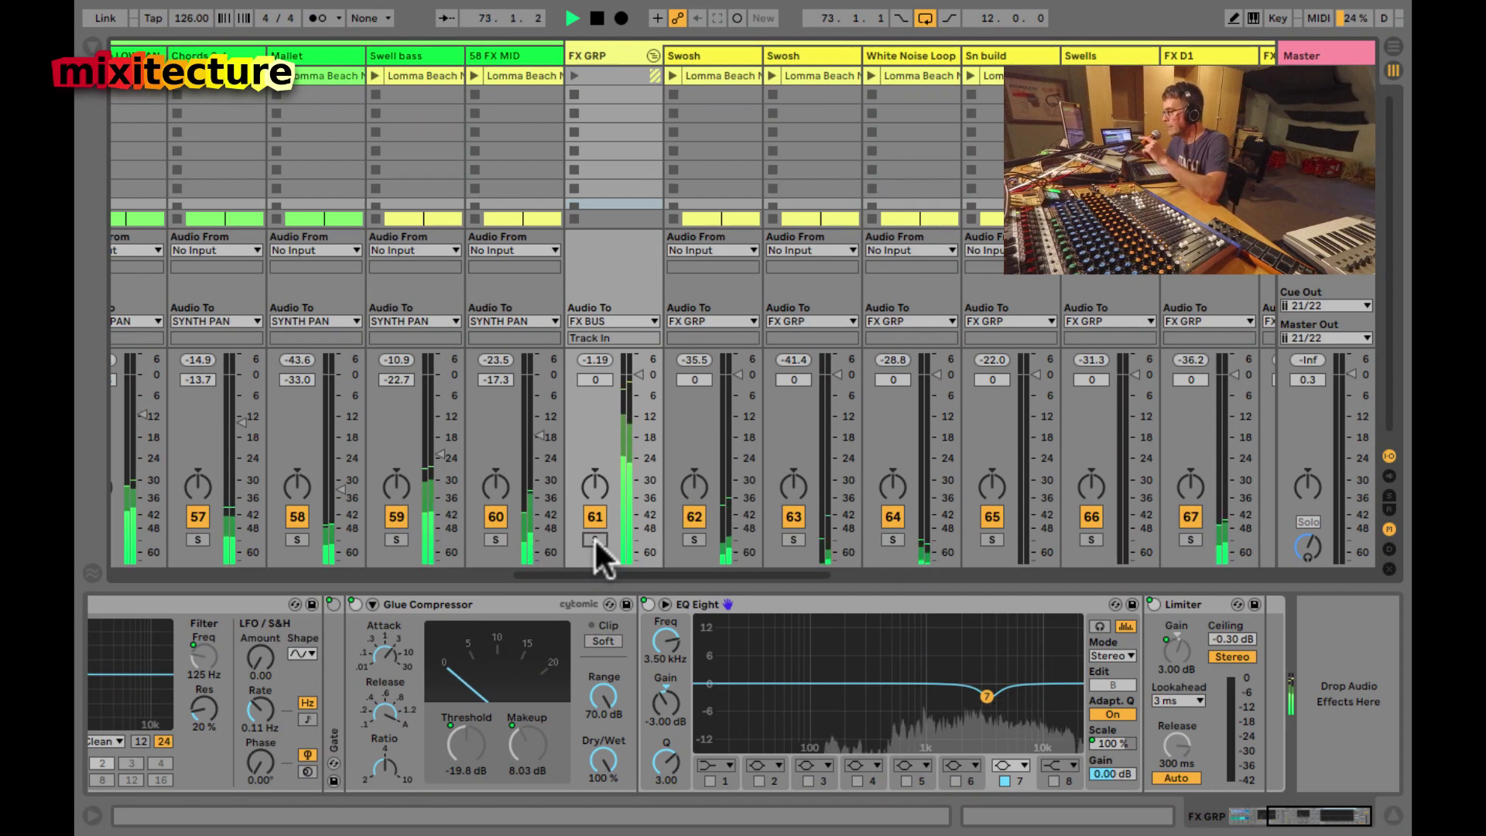
pyautogui.click(654, 56)
# - Unfold the KICKS TOP group to review its individual kick tracks, and fold it again
pyautogui.hscroll(-5, 523, 83)
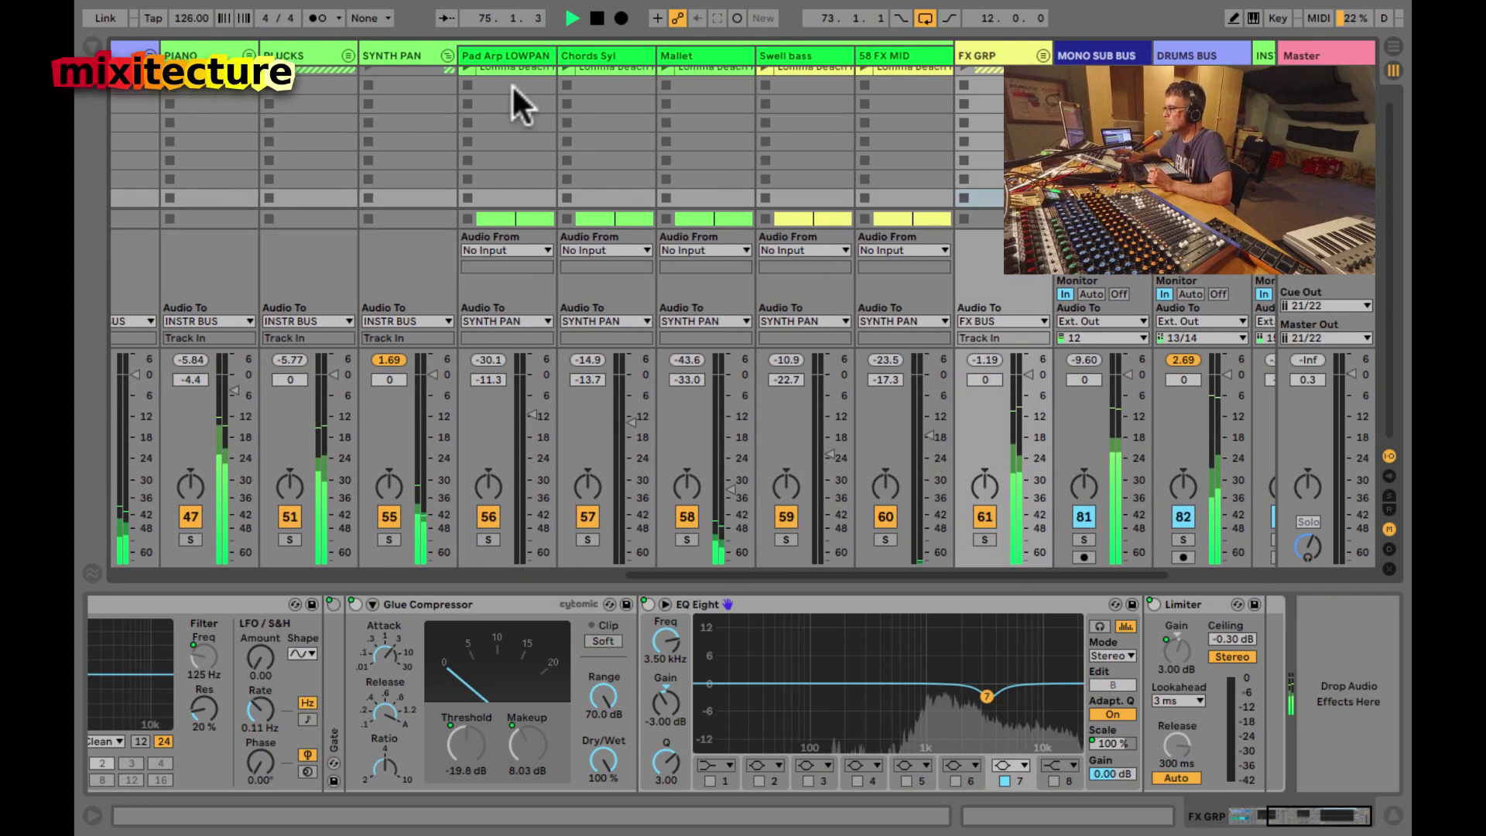
pyautogui.hscroll(-10, 444, 52)
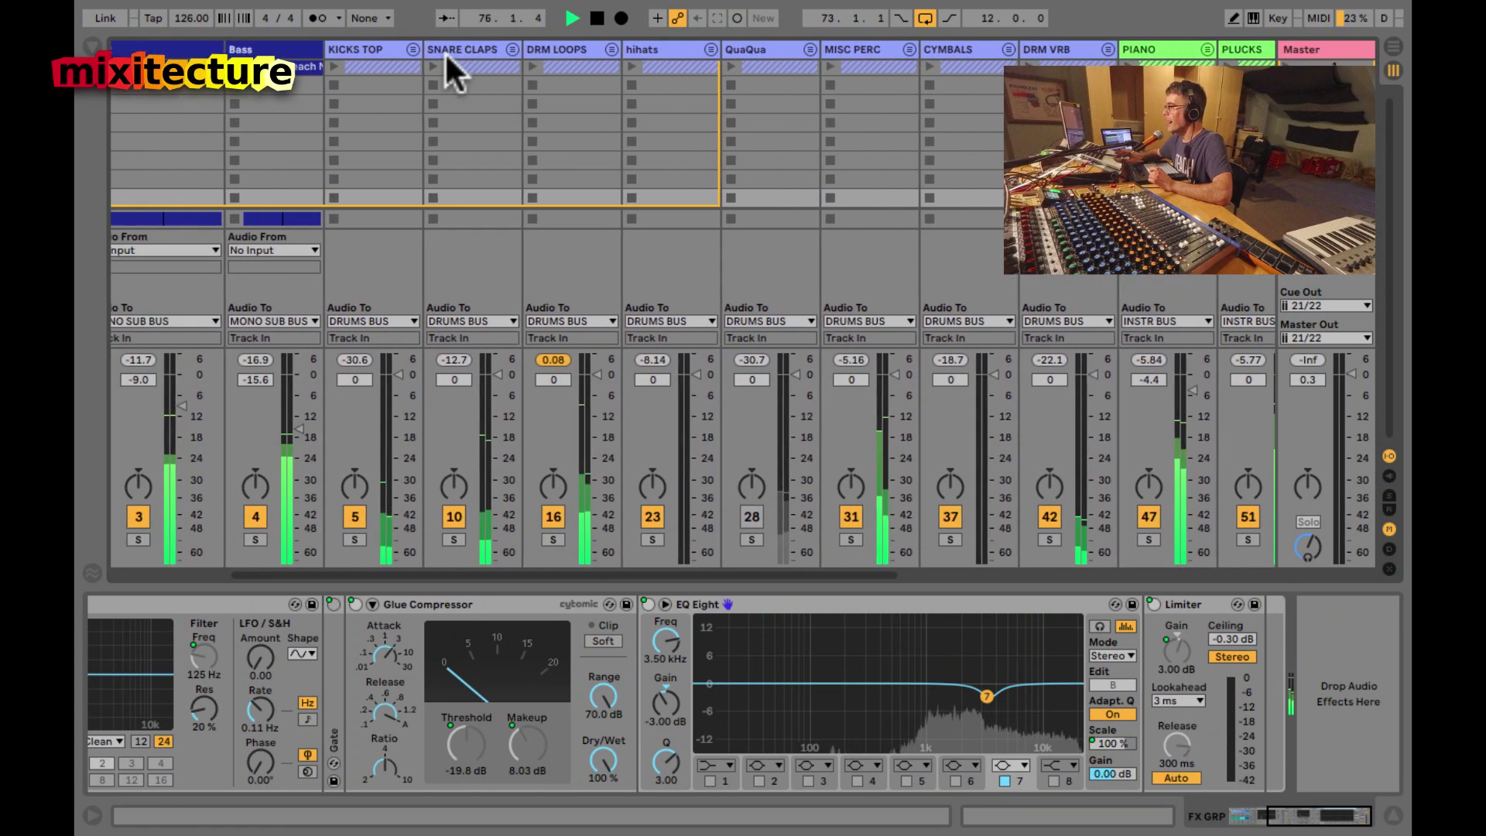
pyautogui.hscroll(-5, 444, 51)
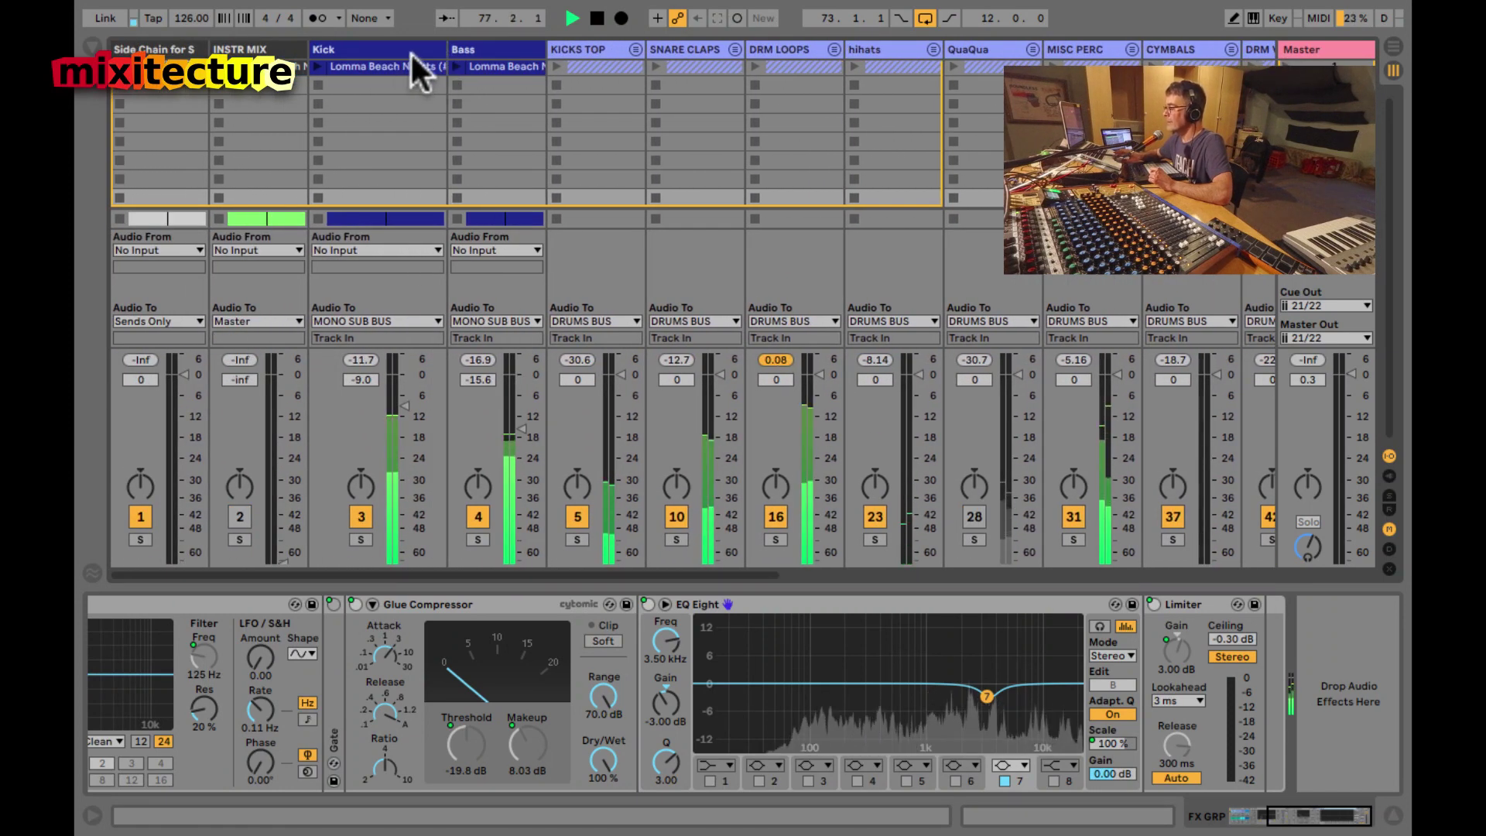
pyautogui.hscroll(5, 474, 50)
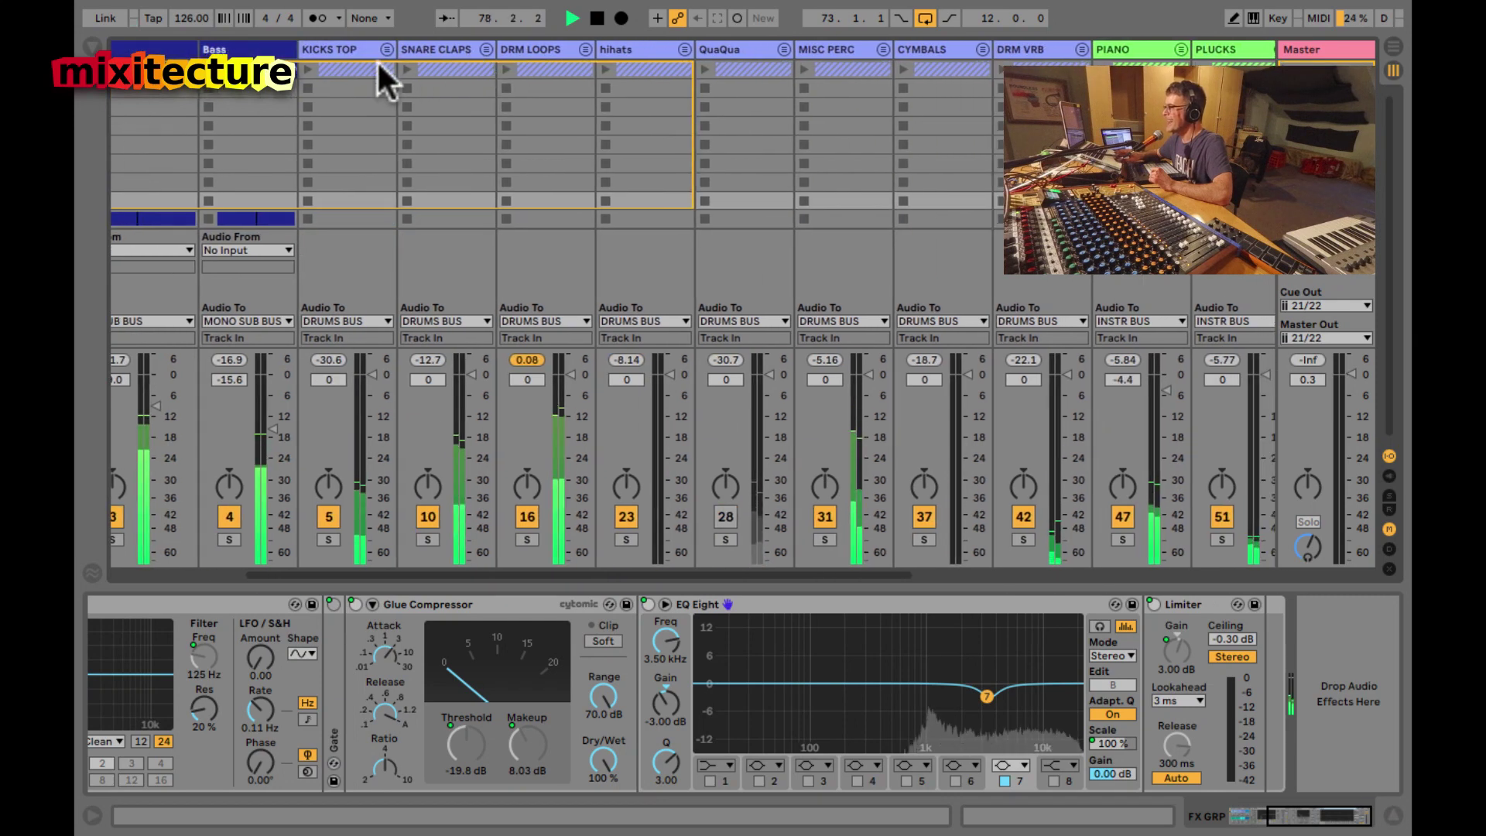
pyautogui.click(386, 49)
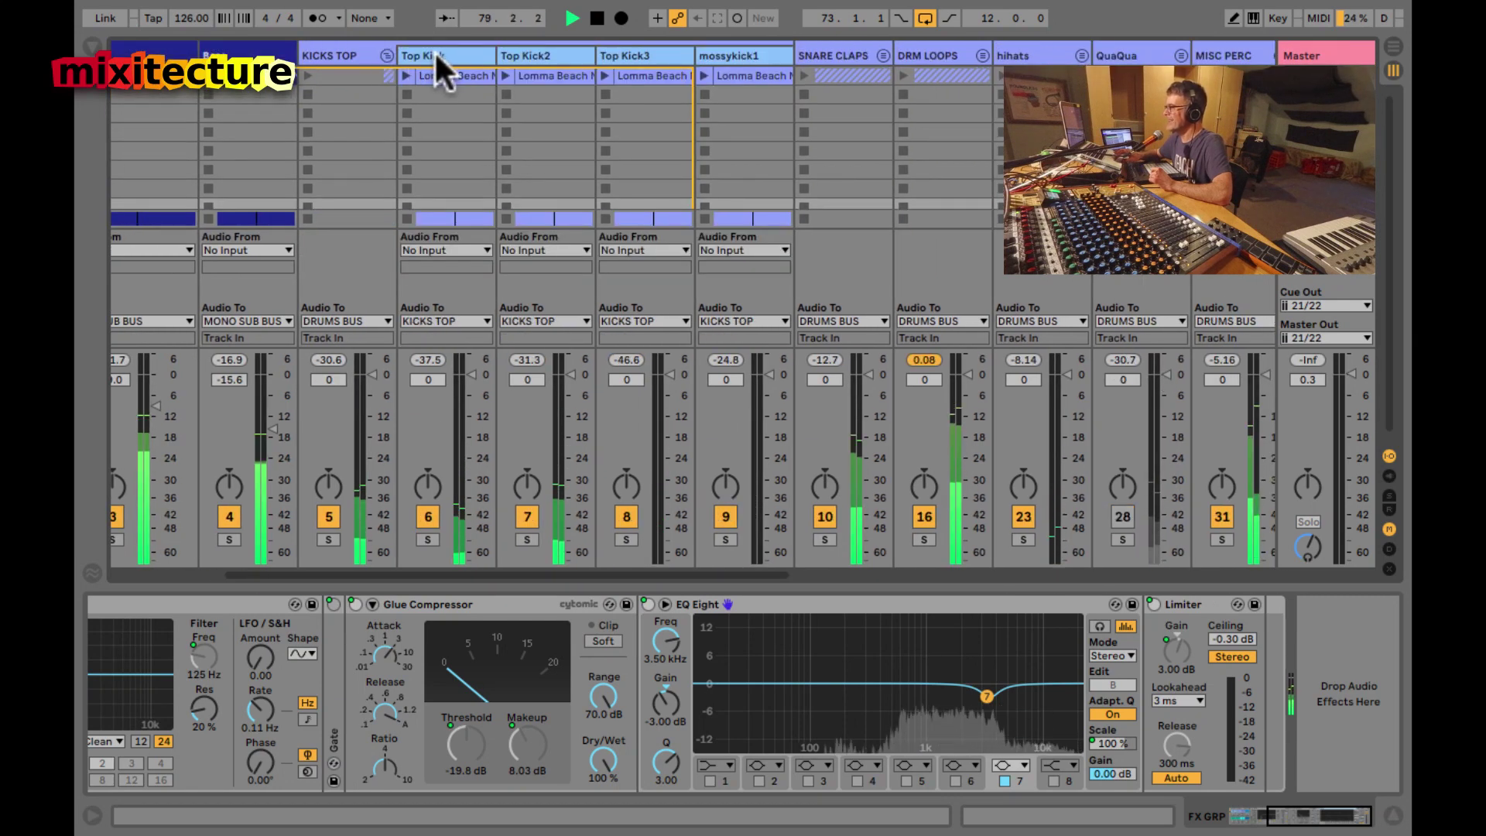
pyautogui.click(434, 54)
pyautogui.click(386, 51)
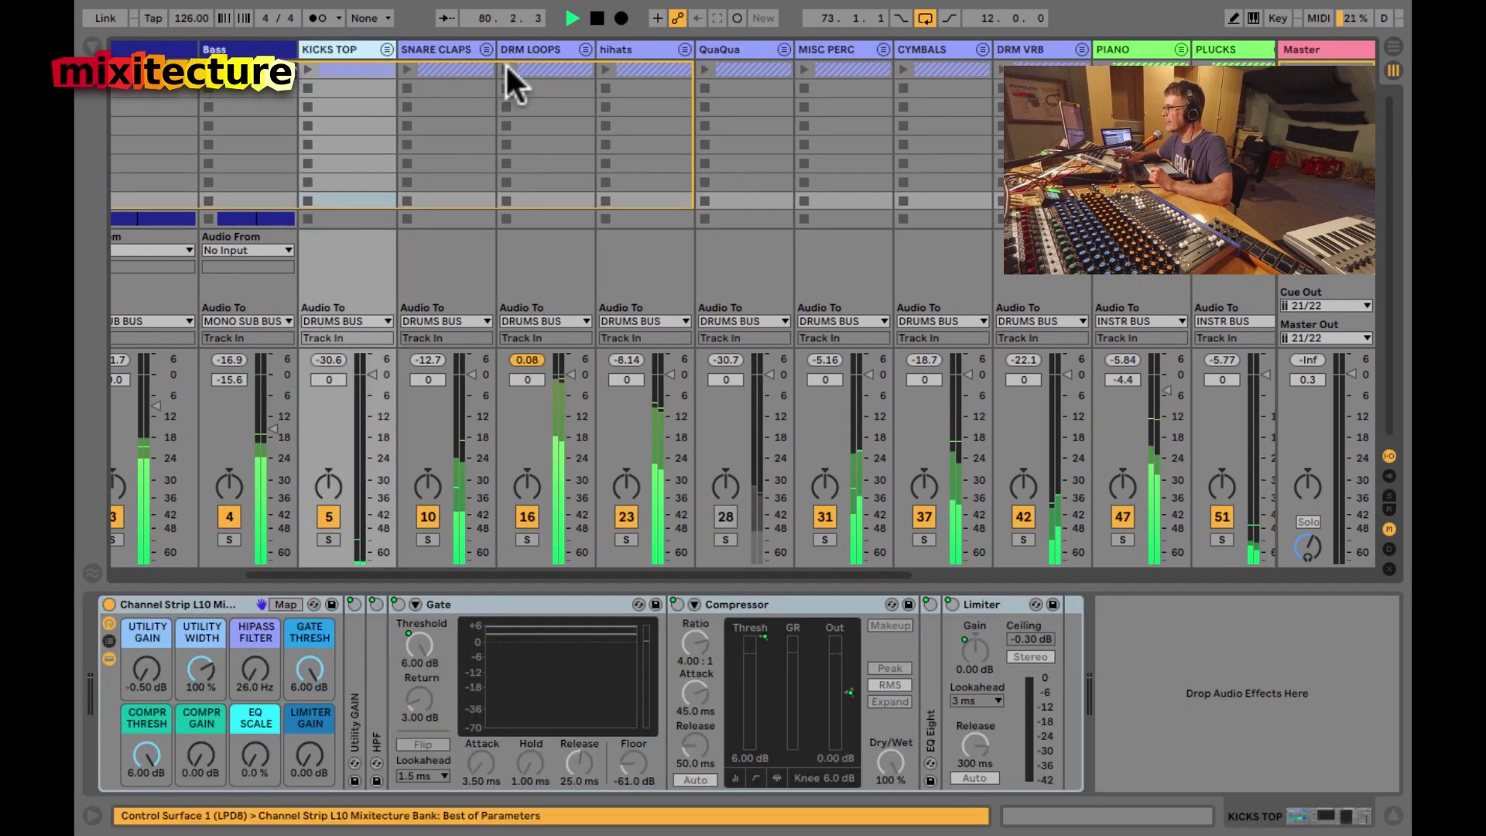
# - Unfold the SNARE CLAPS group to review its snare and clap tracks, and fold it again
pyautogui.click(484, 50)
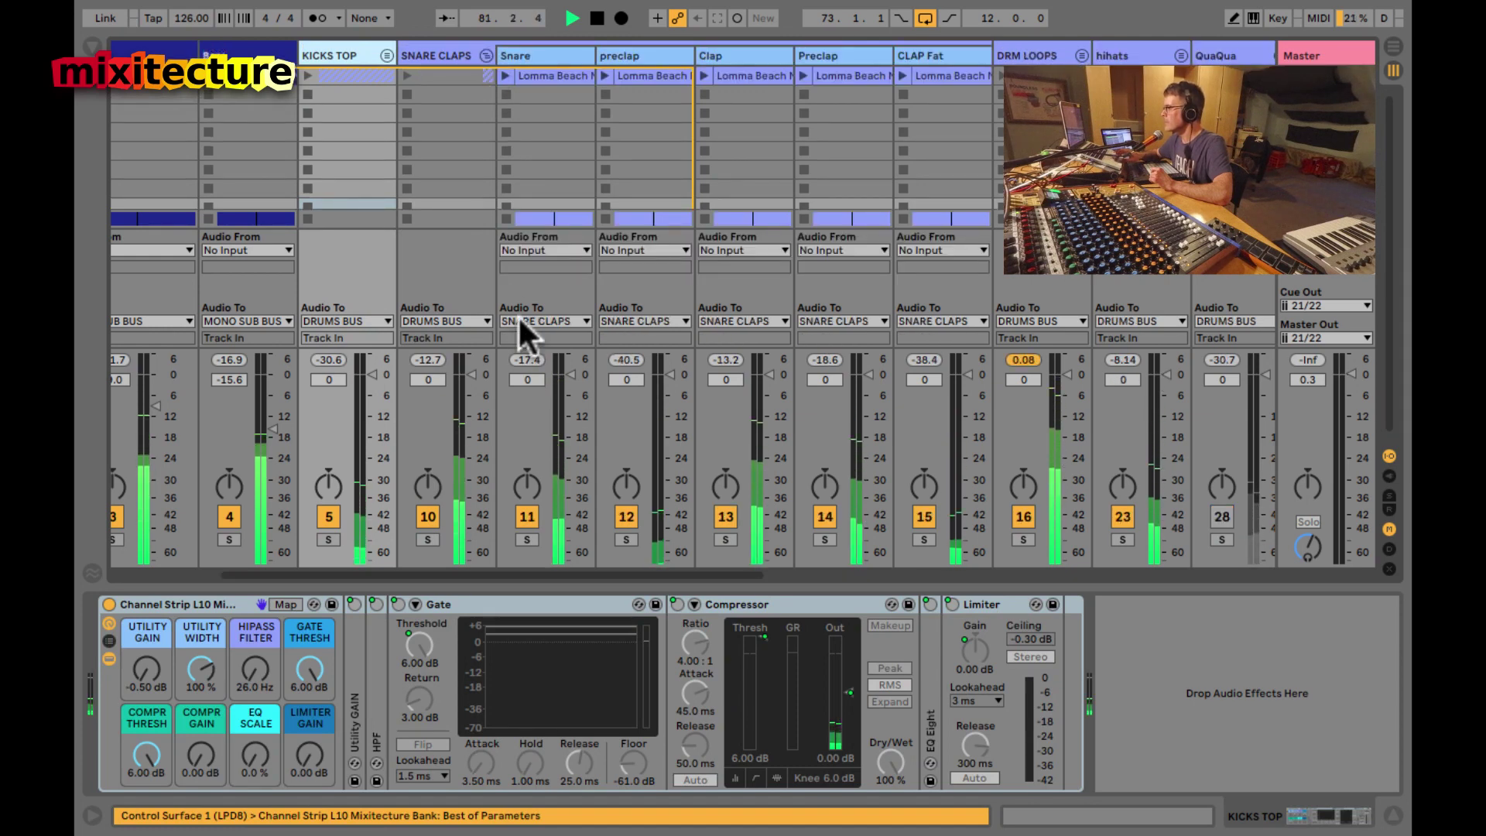
pyautogui.hscroll(3, 518, 321)
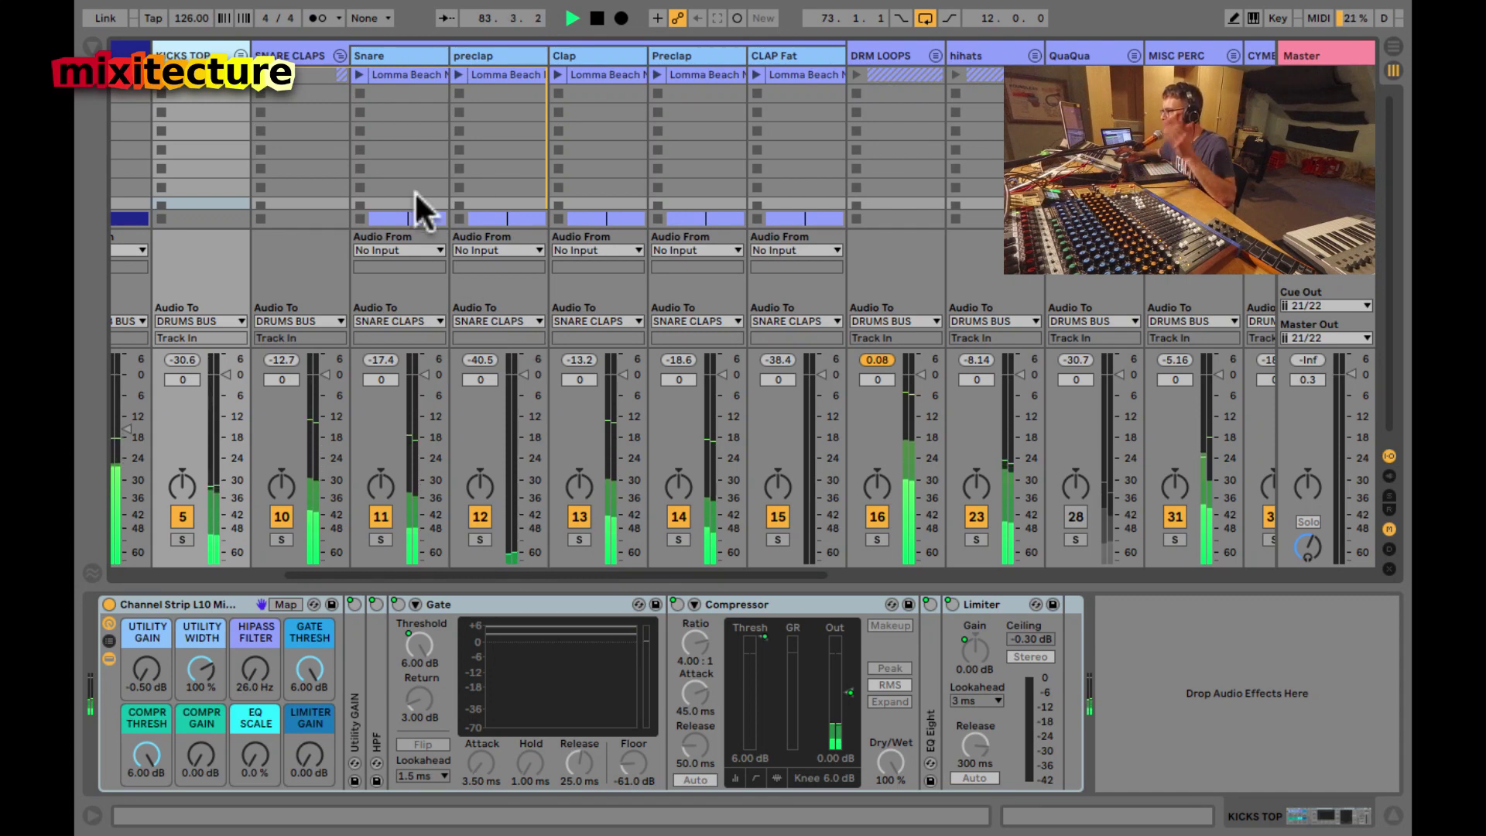
pyautogui.click(335, 52)
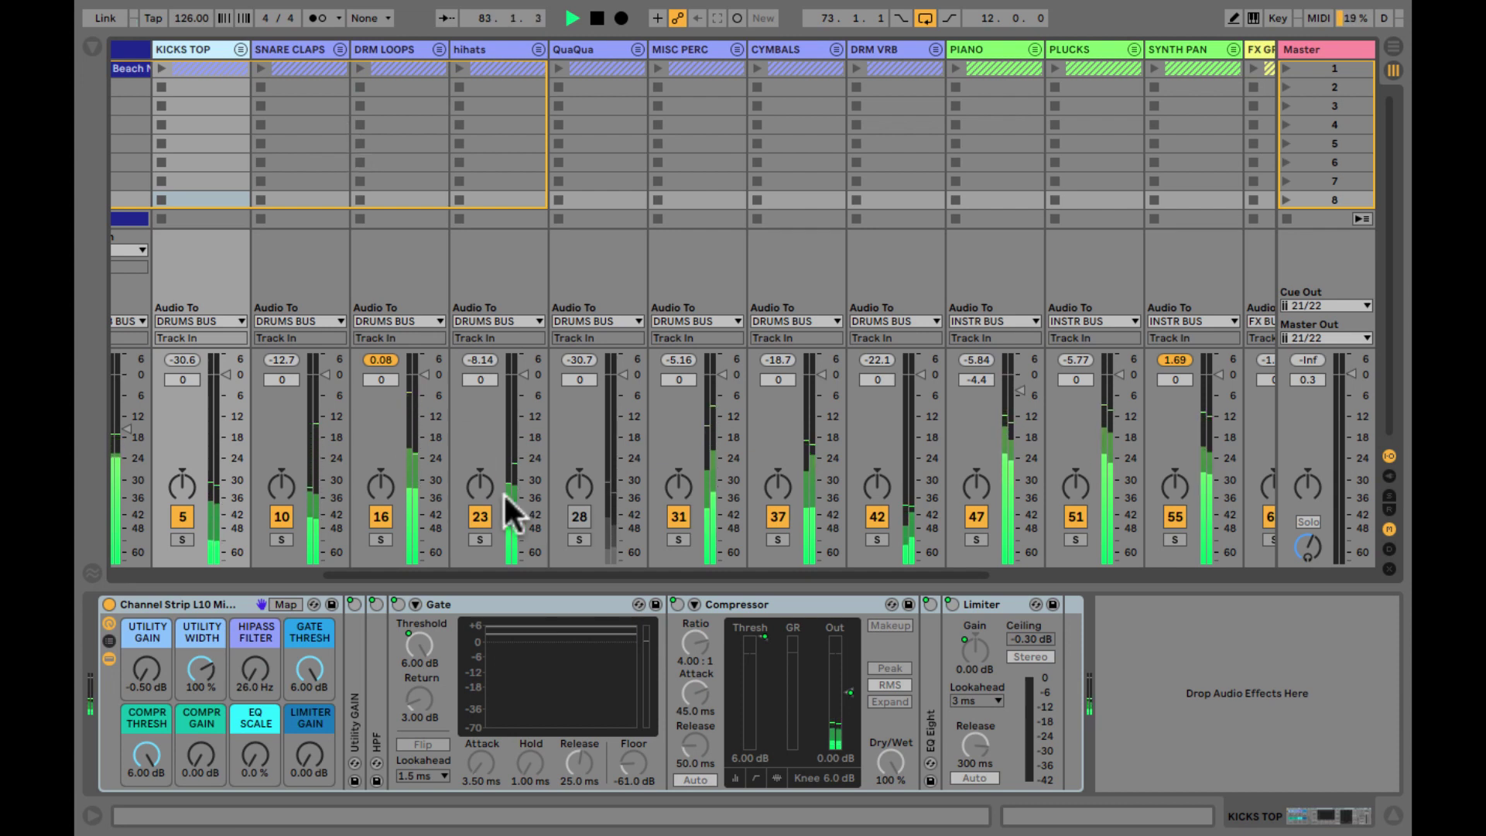
# - Unmute QuaQua and set its channel strip to 12 dB Utility Gain, 631 Hz high-pass, -19.9 dB compressor threshold and 12.9 dB compressor gain
pyautogui.click(576, 516)
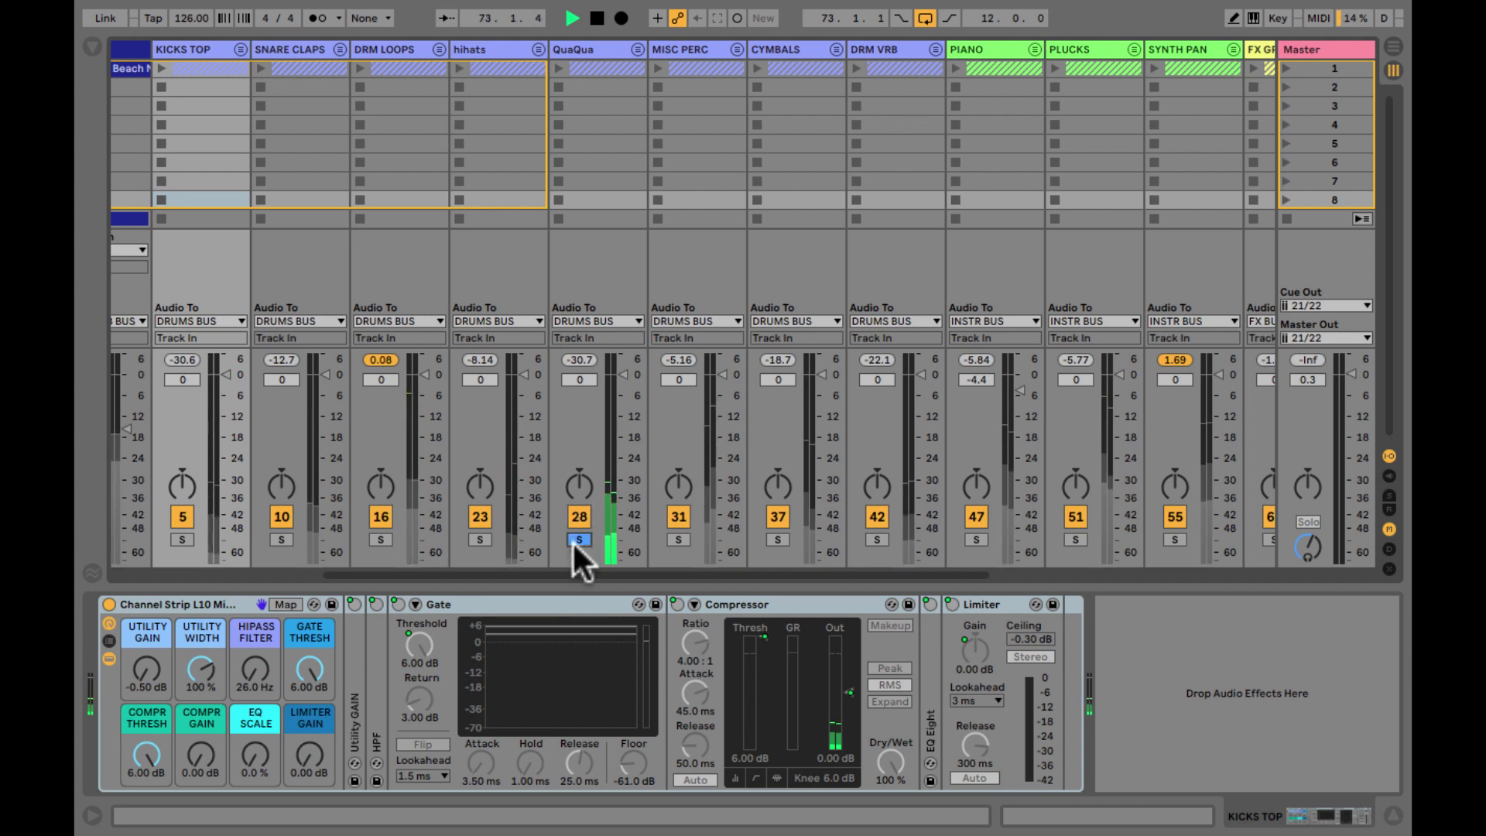
pyautogui.click(599, 51)
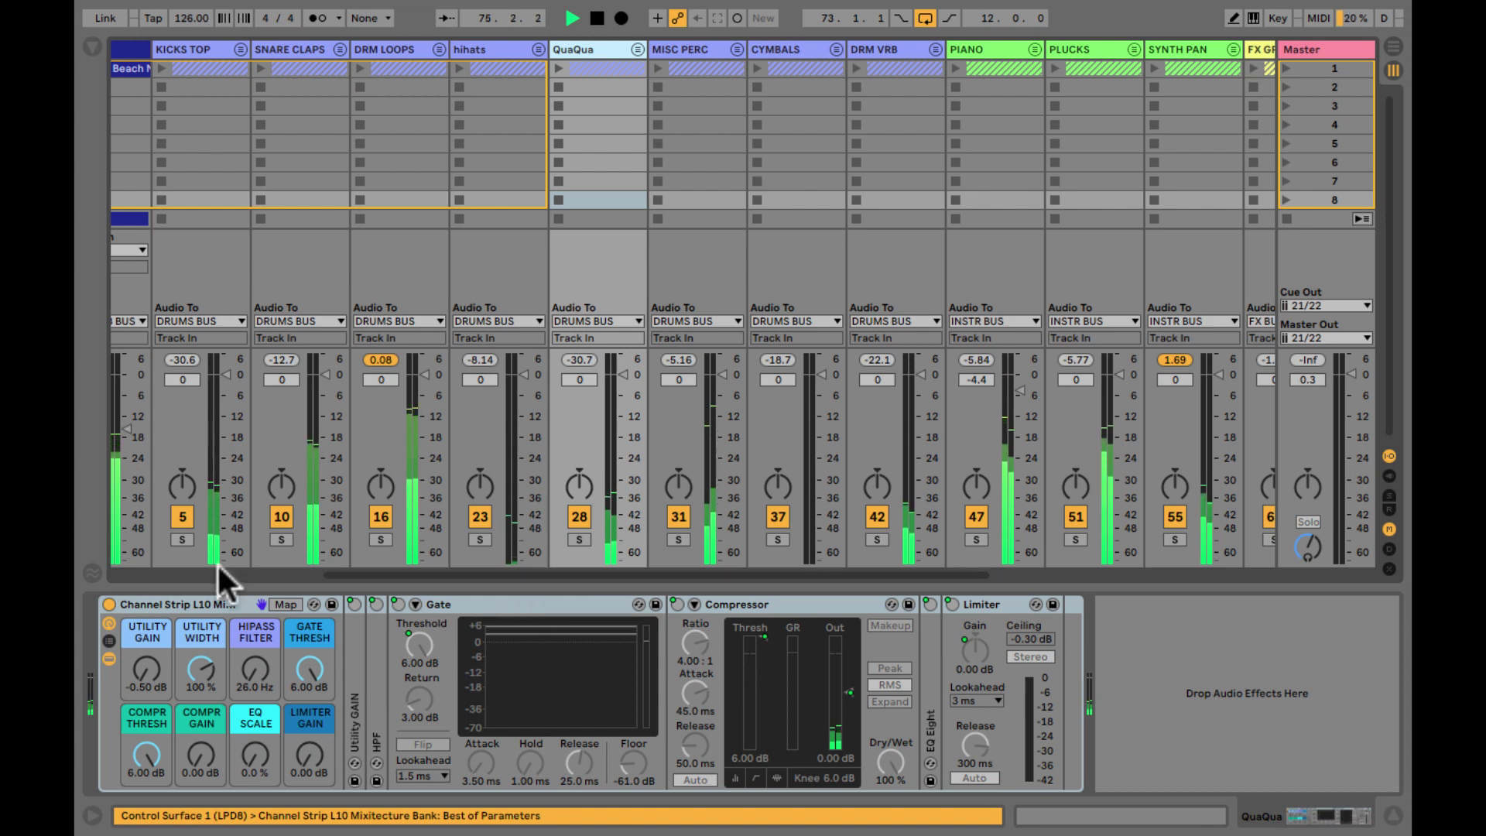
pyautogui.click(145, 667)
pyautogui.moveTo(261, 675); pyautogui.dragTo(254, 670)
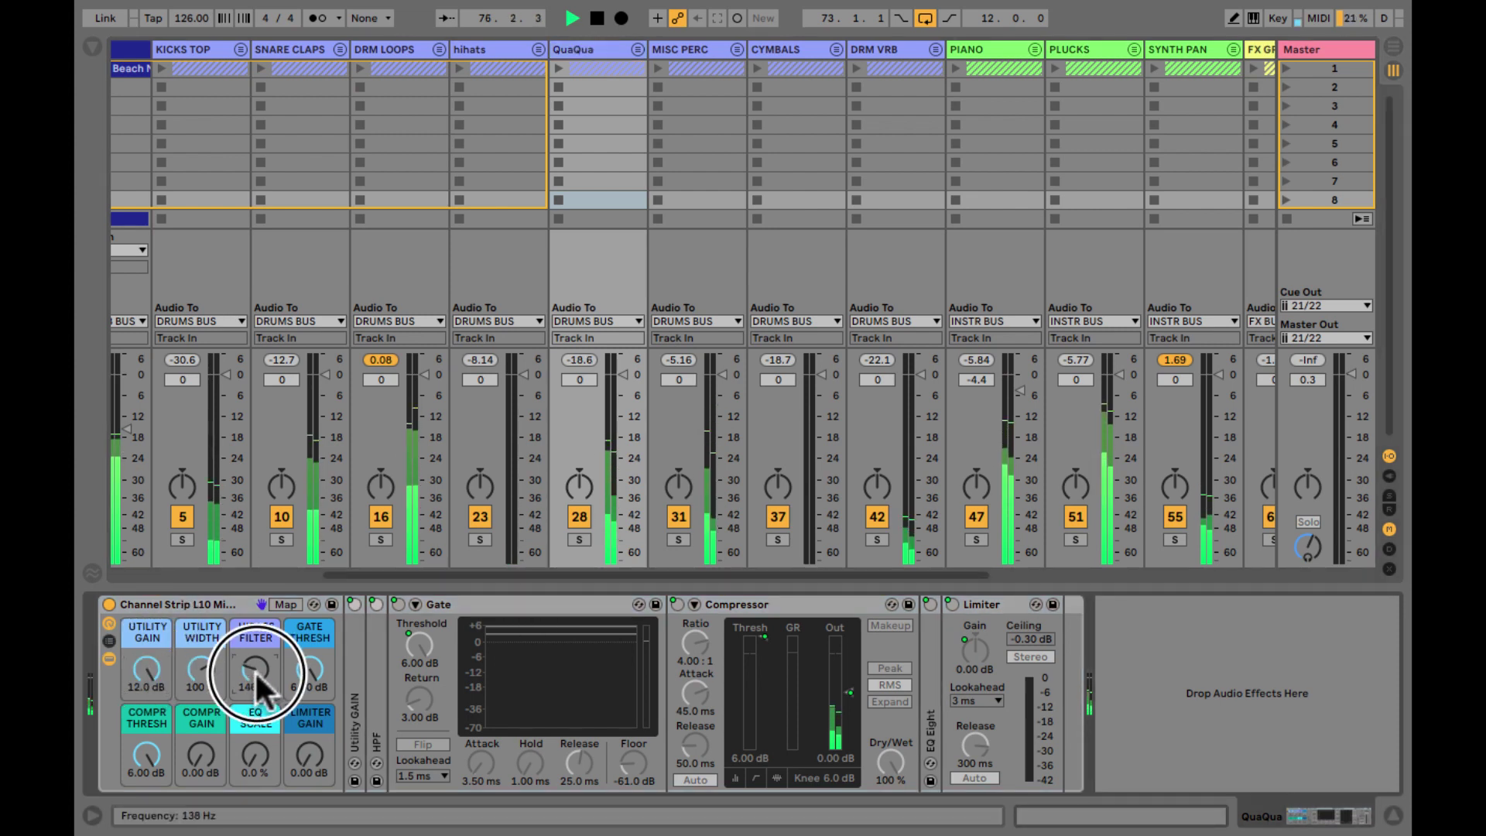
pyautogui.moveTo(146, 749); pyautogui.dragTo(147, 749)
pyautogui.click(193, 752)
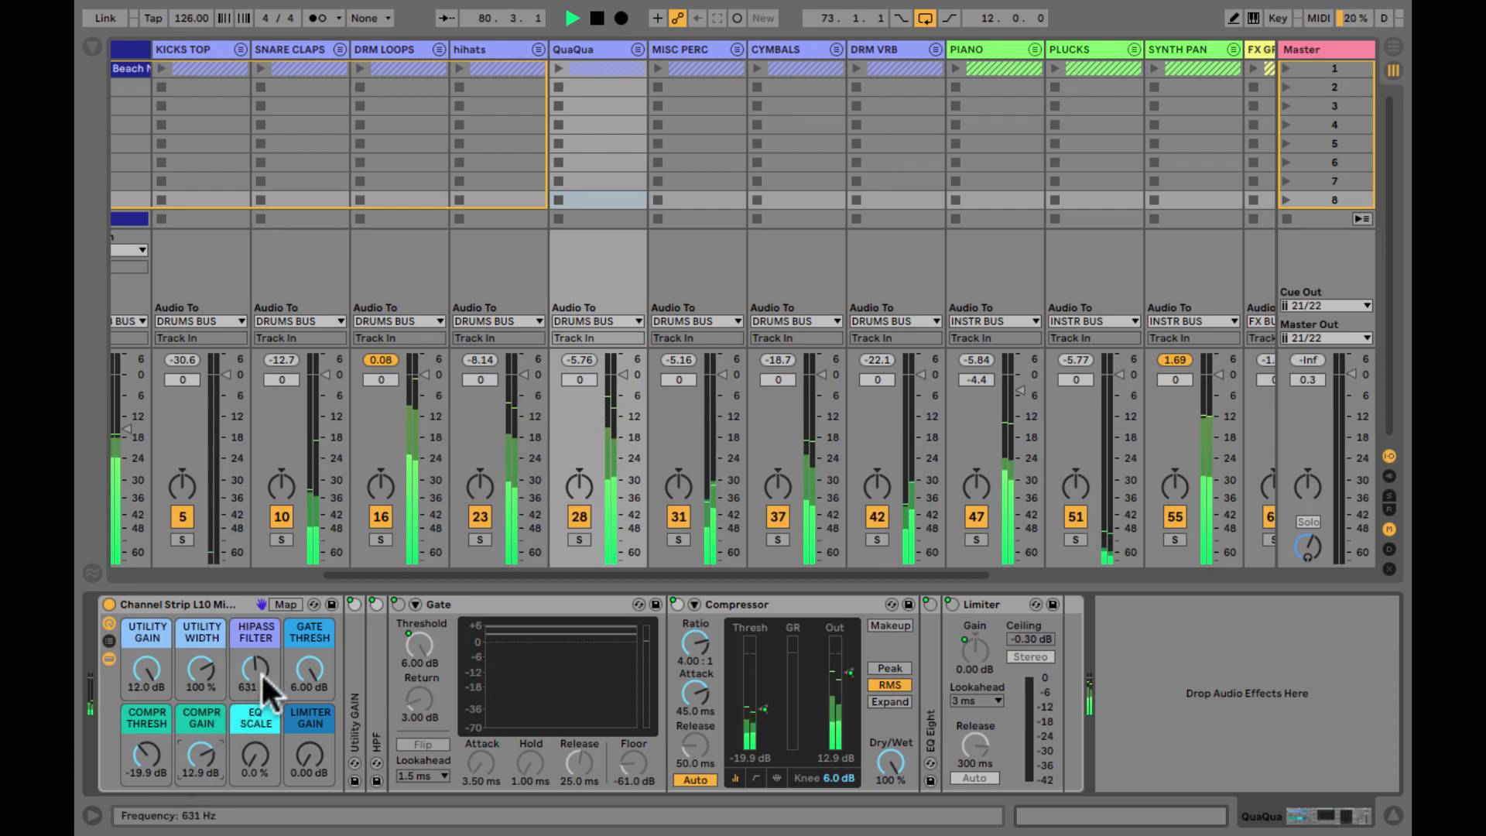
# - Solo-check MISC PERC and set its channel strip's compressor threshold to -26.3 dB and compressor gain to 12.6 dB
pyautogui.click(679, 537)
pyautogui.click(680, 535)
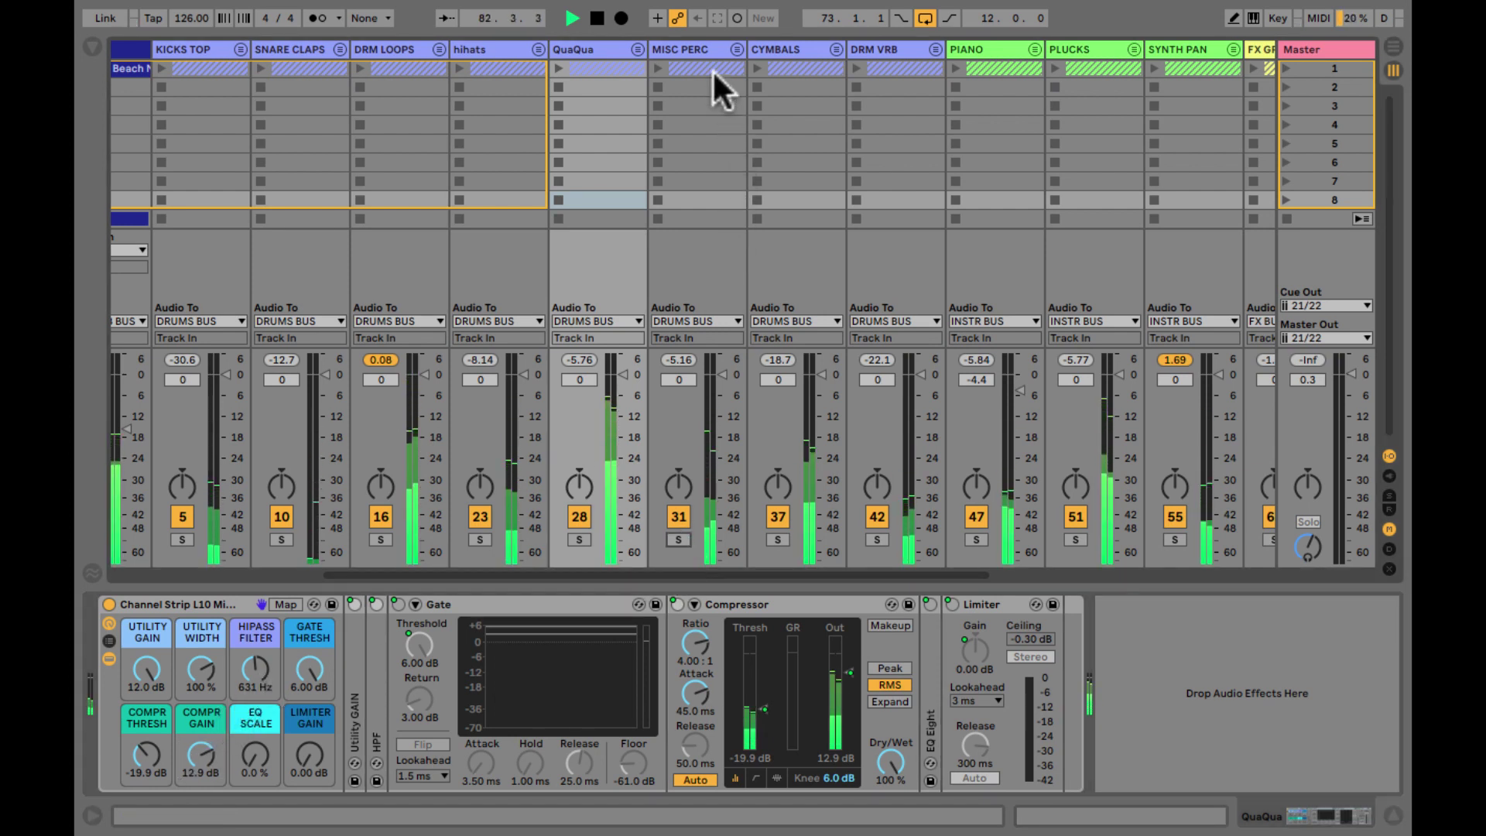
pyautogui.click(698, 48)
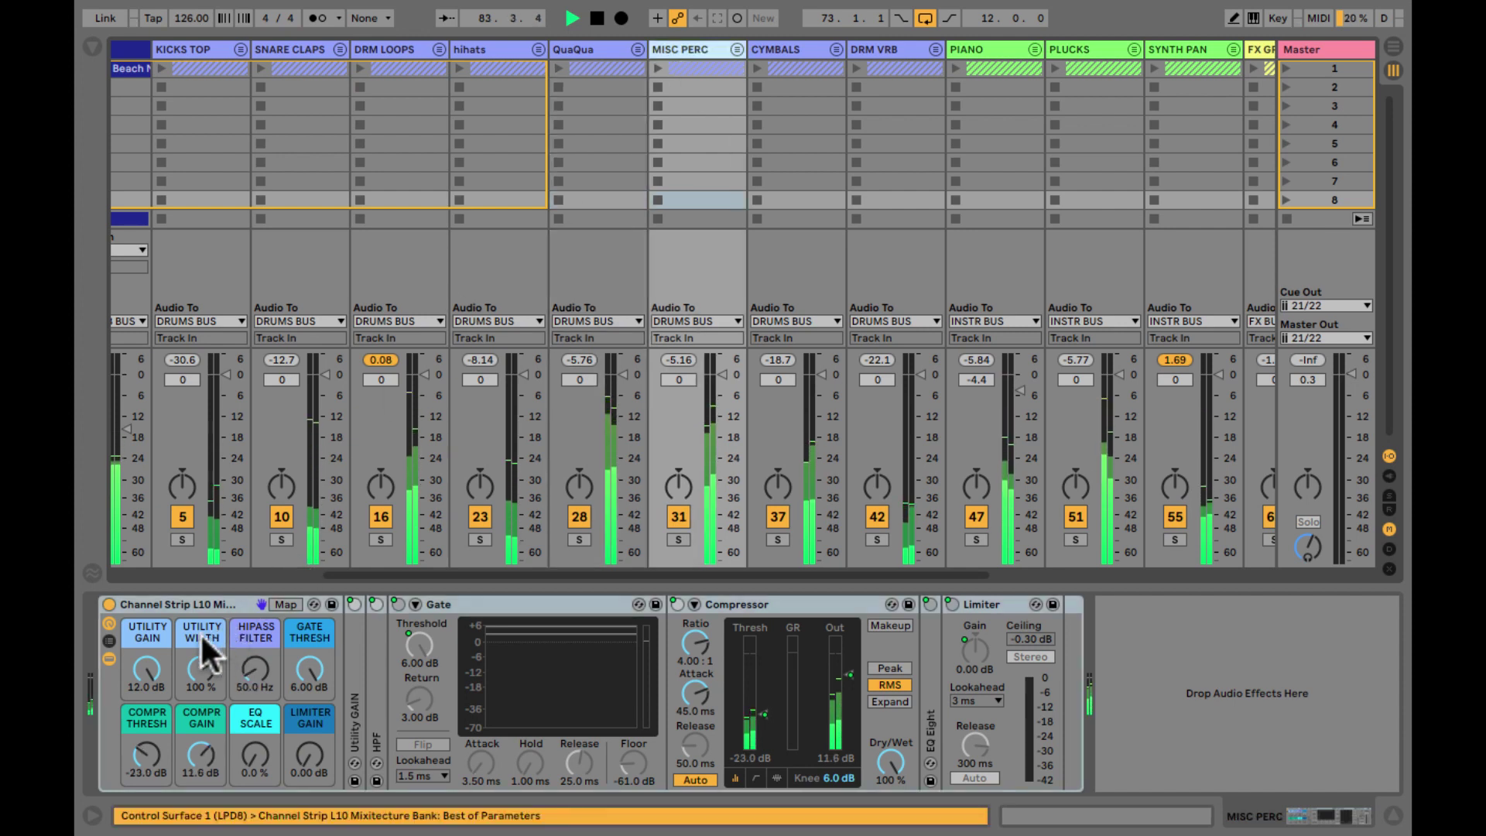
pyautogui.moveTo(143, 750); pyautogui.dragTo(207, 746)
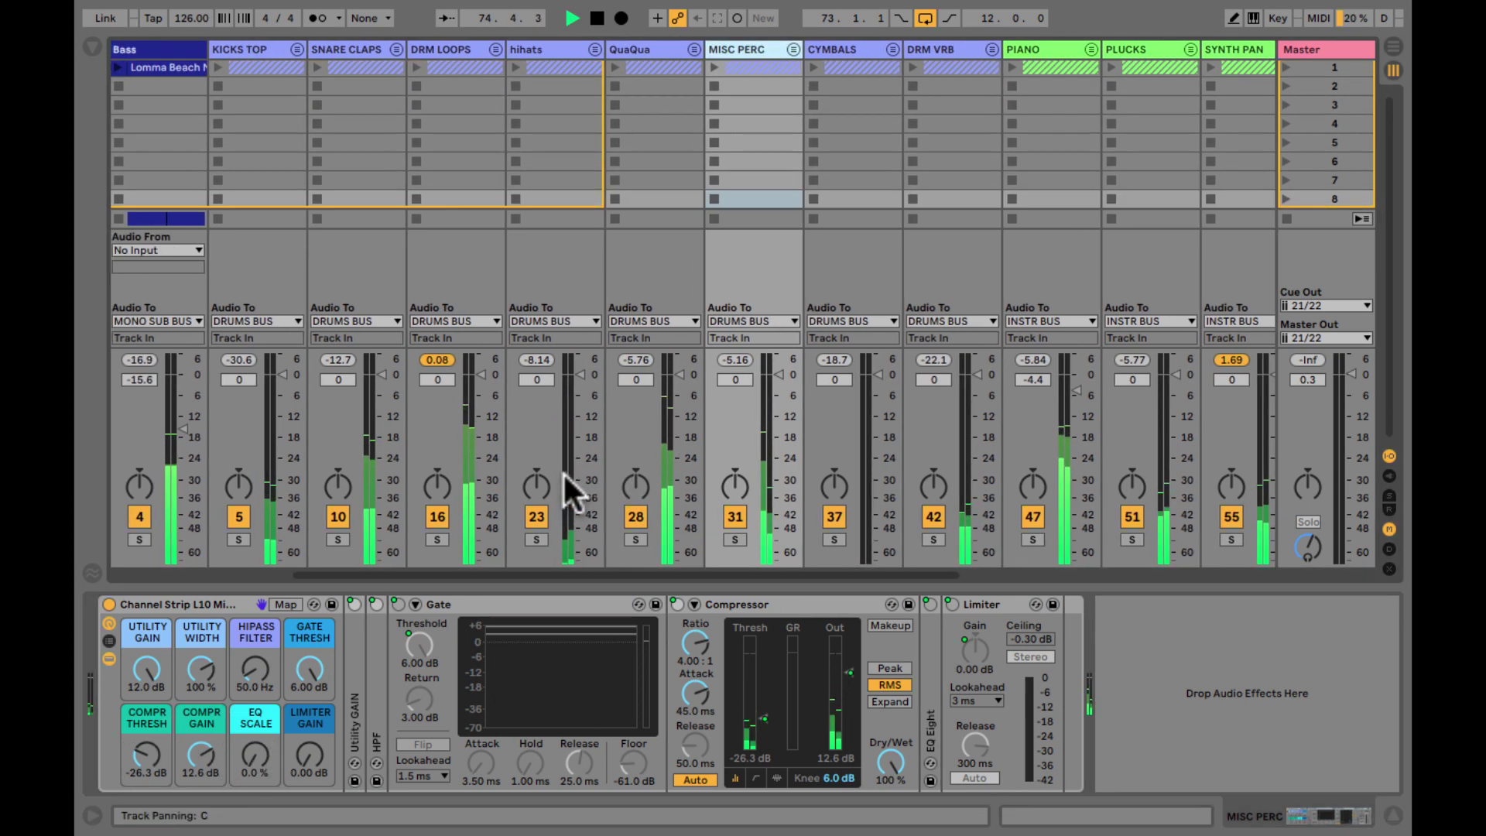
pyautogui.hscroll(-2, 563, 471)
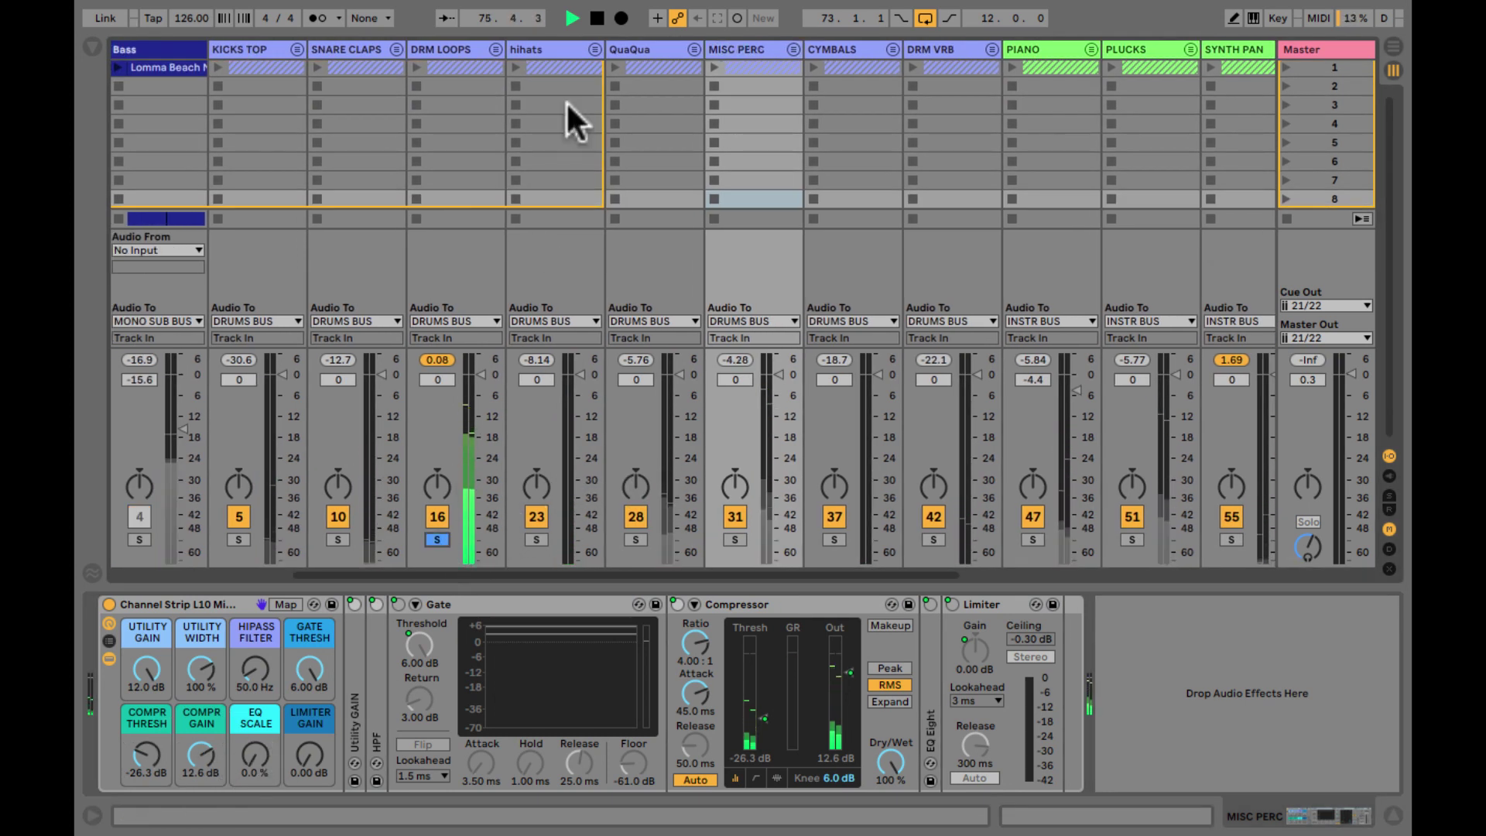
# - Unfold DRM LOOPS, set its channel strip's high-pass filter to 259 Hz, and take the group out of solo
pyautogui.click(496, 49)
pyautogui.click(449, 54)
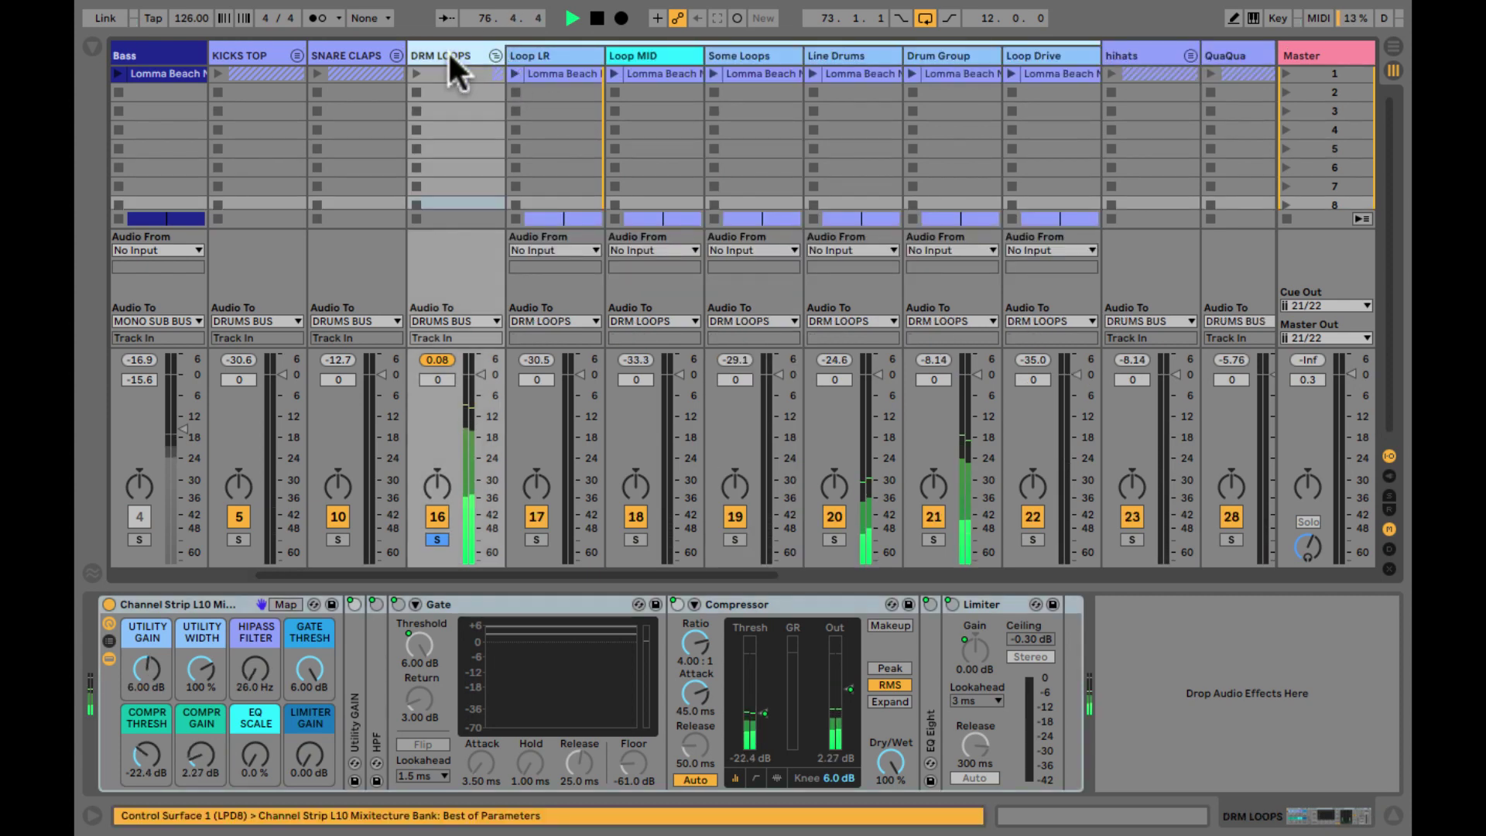
pyautogui.moveTo(249, 667); pyautogui.dragTo(255, 687)
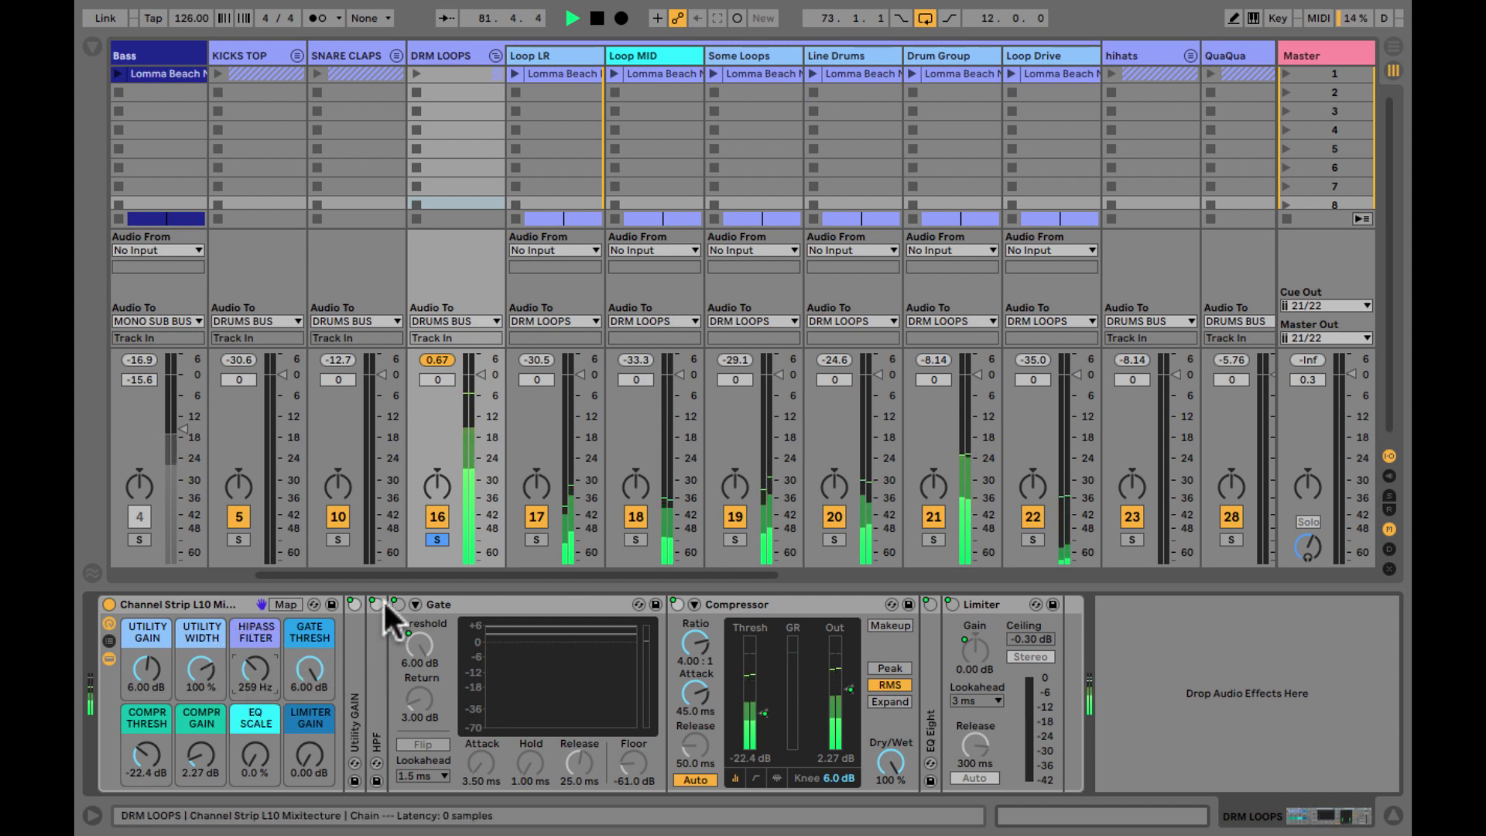
pyautogui.click(435, 538)
# - Mute SNARE CLAPS, KICKS TOP, hihats, QuaQua, MISC PERC, CYMBALS and DRM VRB, with the DRM LOOPS group folded
pyautogui.click(331, 515)
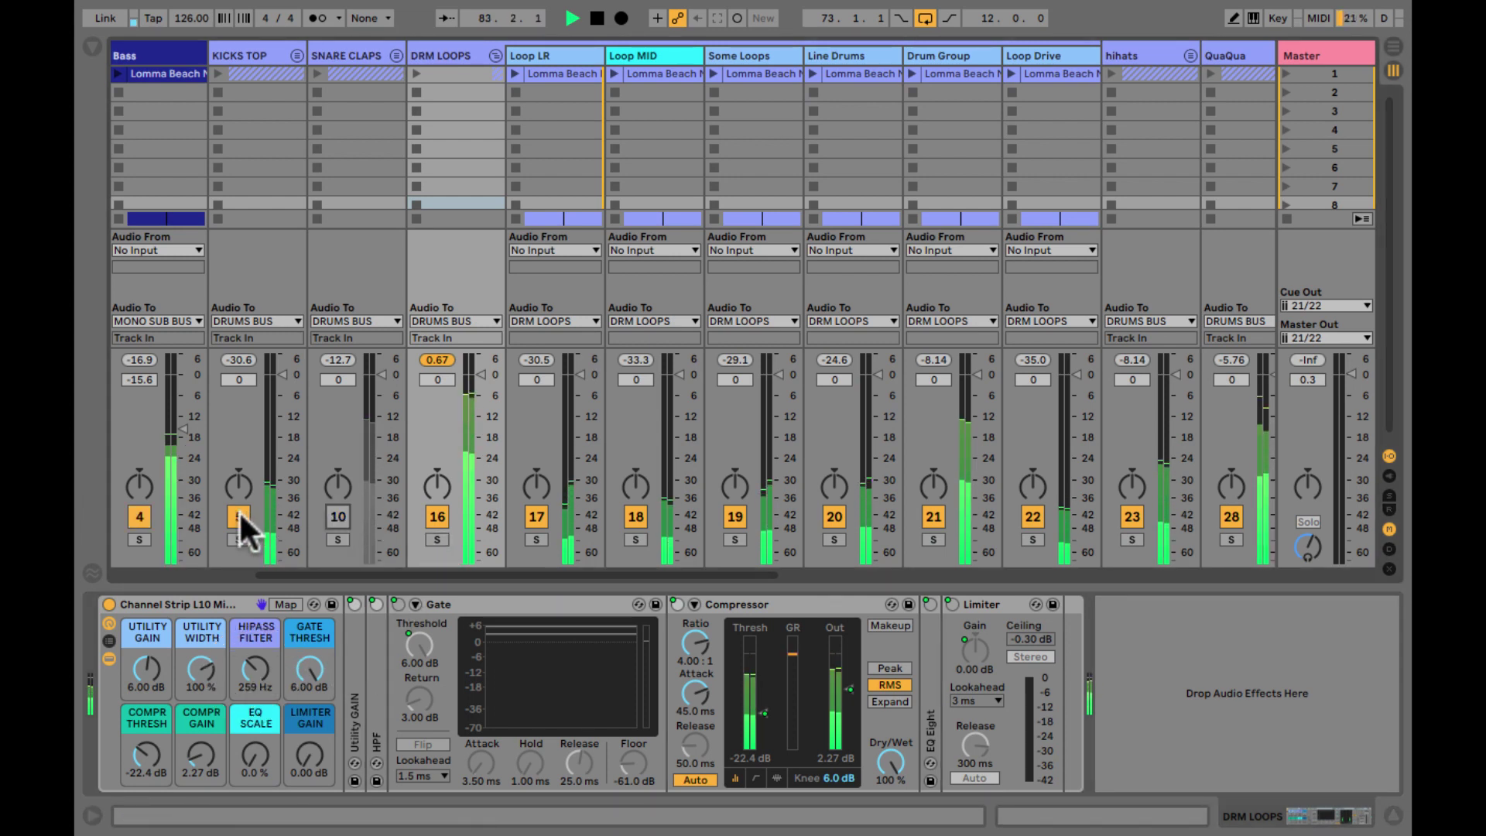
pyautogui.click(240, 515)
pyautogui.click(496, 55)
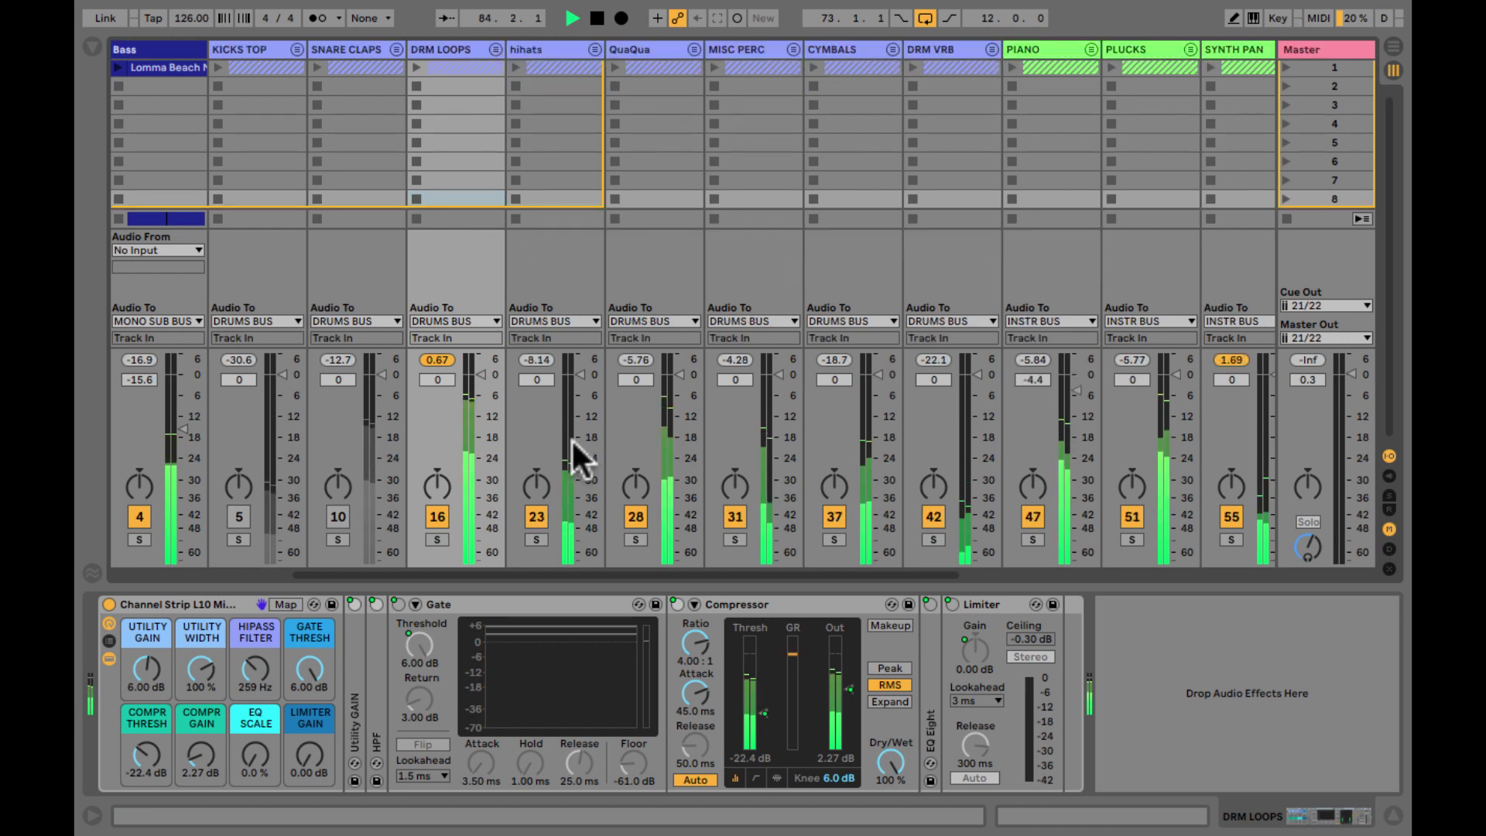
pyautogui.click(537, 516)
pyautogui.click(636, 516)
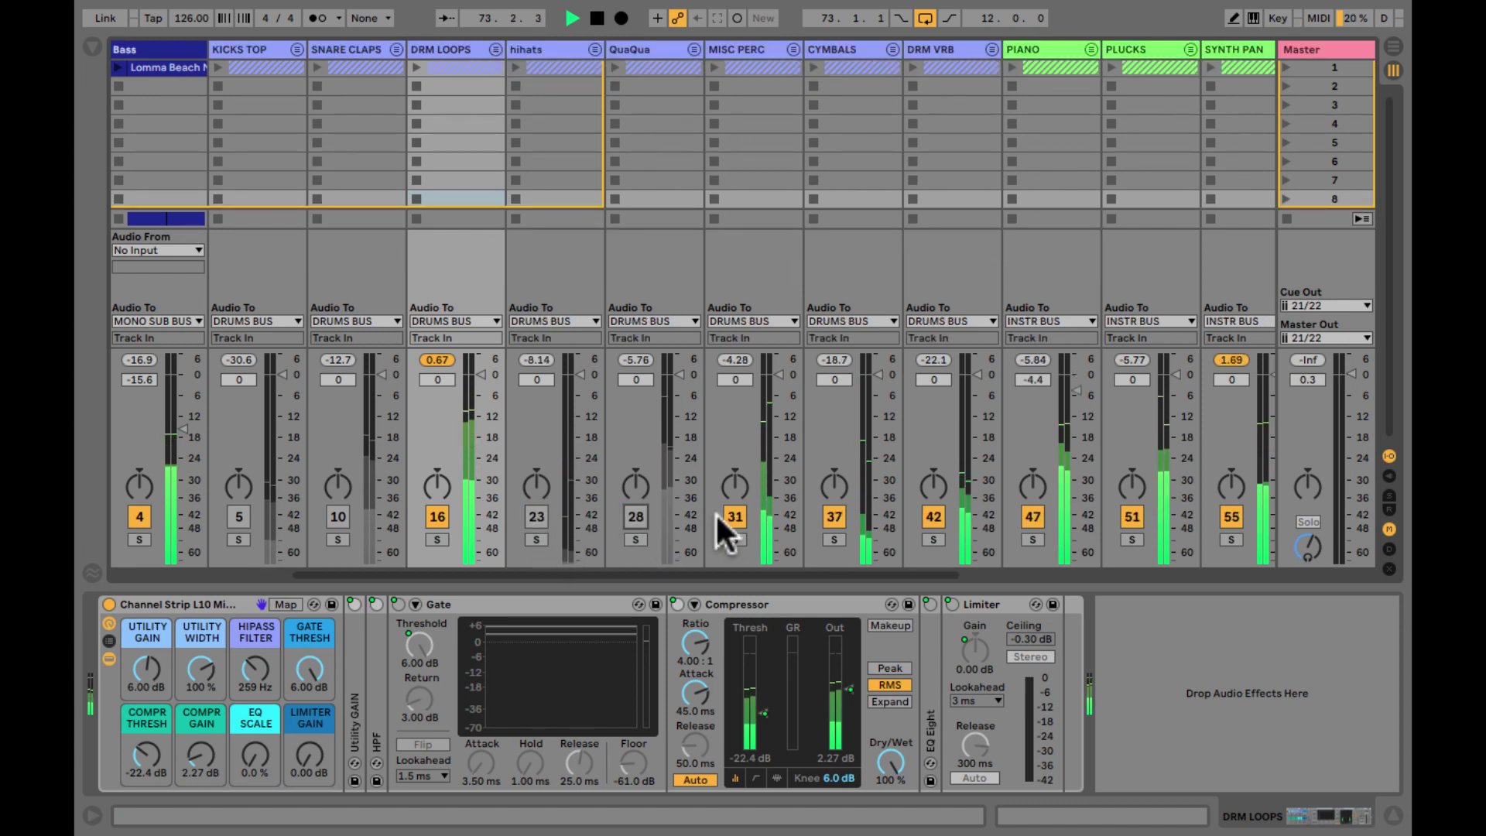
pyautogui.click(735, 515)
pyautogui.click(835, 516)
pyautogui.click(933, 516)
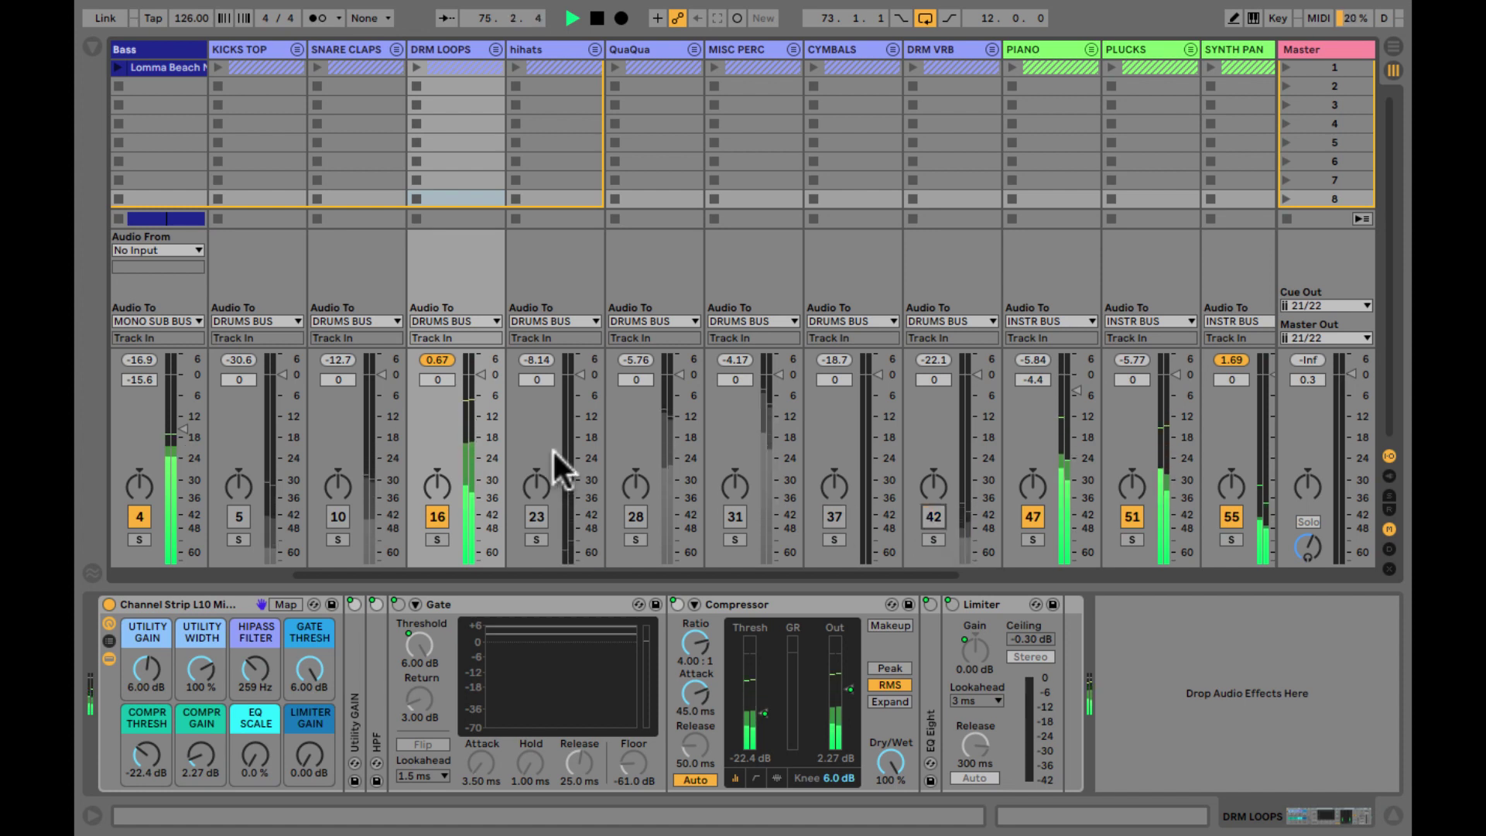
# - Unfold DRM LOOPS and mute all of its tracks except Loop MID
pyautogui.click(496, 48)
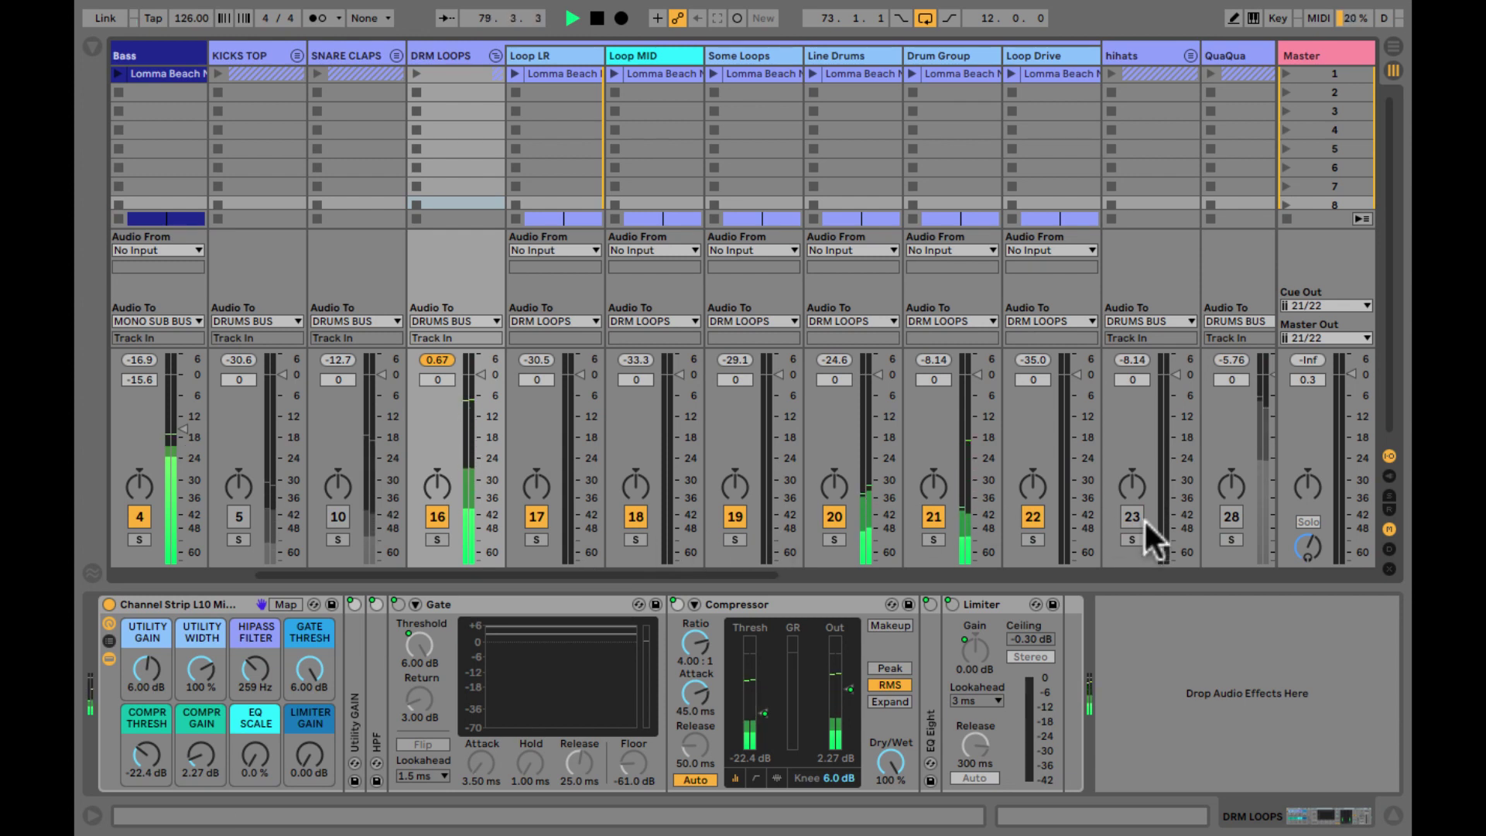
pyautogui.click(1032, 516)
pyautogui.click(934, 514)
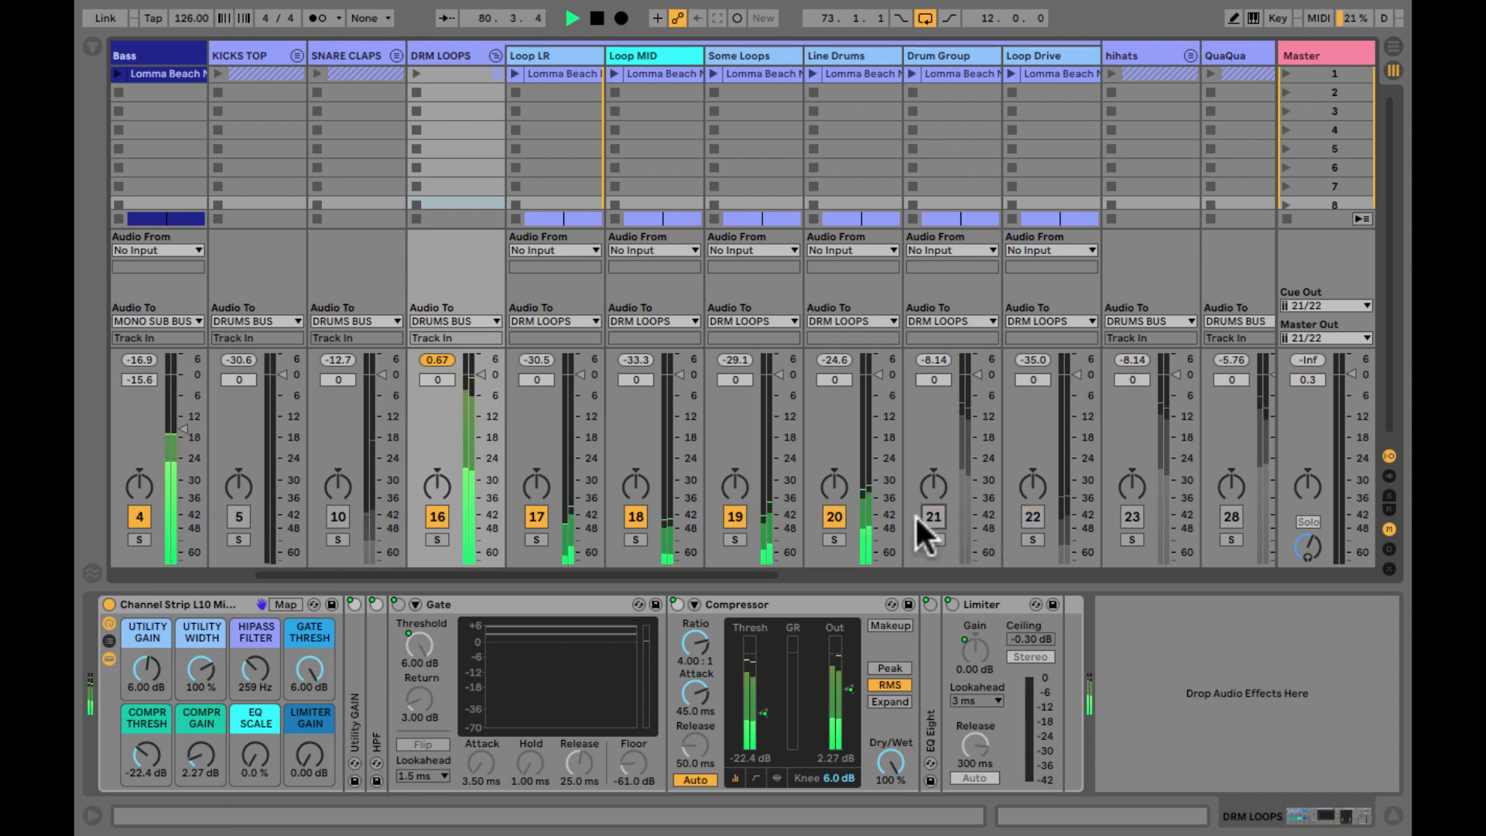
pyautogui.click(832, 514)
# - Solo-check Loop MID and set the DRM LOOPS Utility Gain to 6.49 dB
pyautogui.click(635, 538)
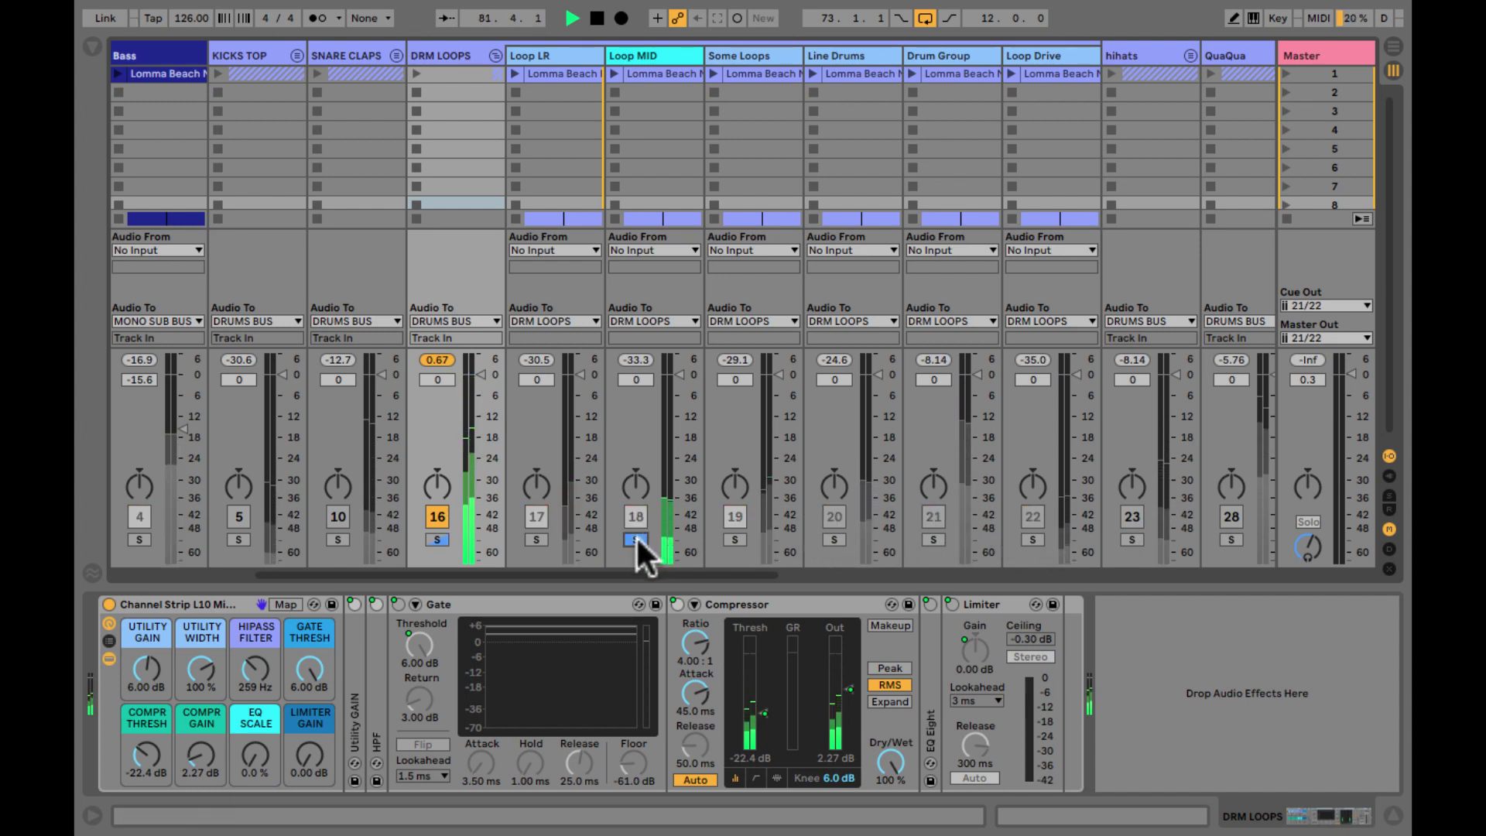
pyautogui.click(635, 538)
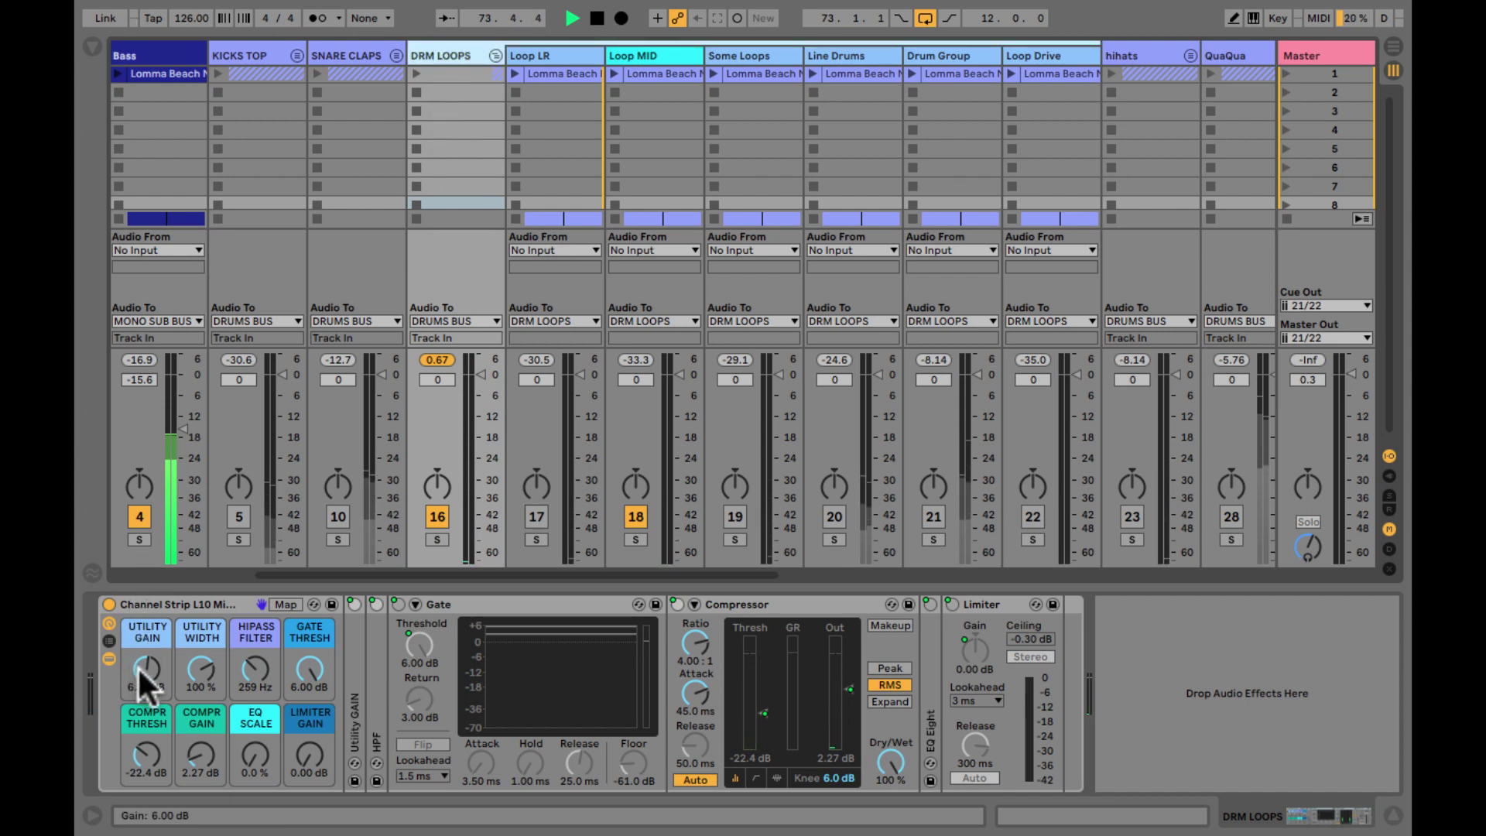
pyautogui.moveTo(137, 665); pyautogui.dragTo(137, 660)
# - Audition Line Drums by toggling its mute, and unmute the Drum Group track
pyautogui.click(833, 509)
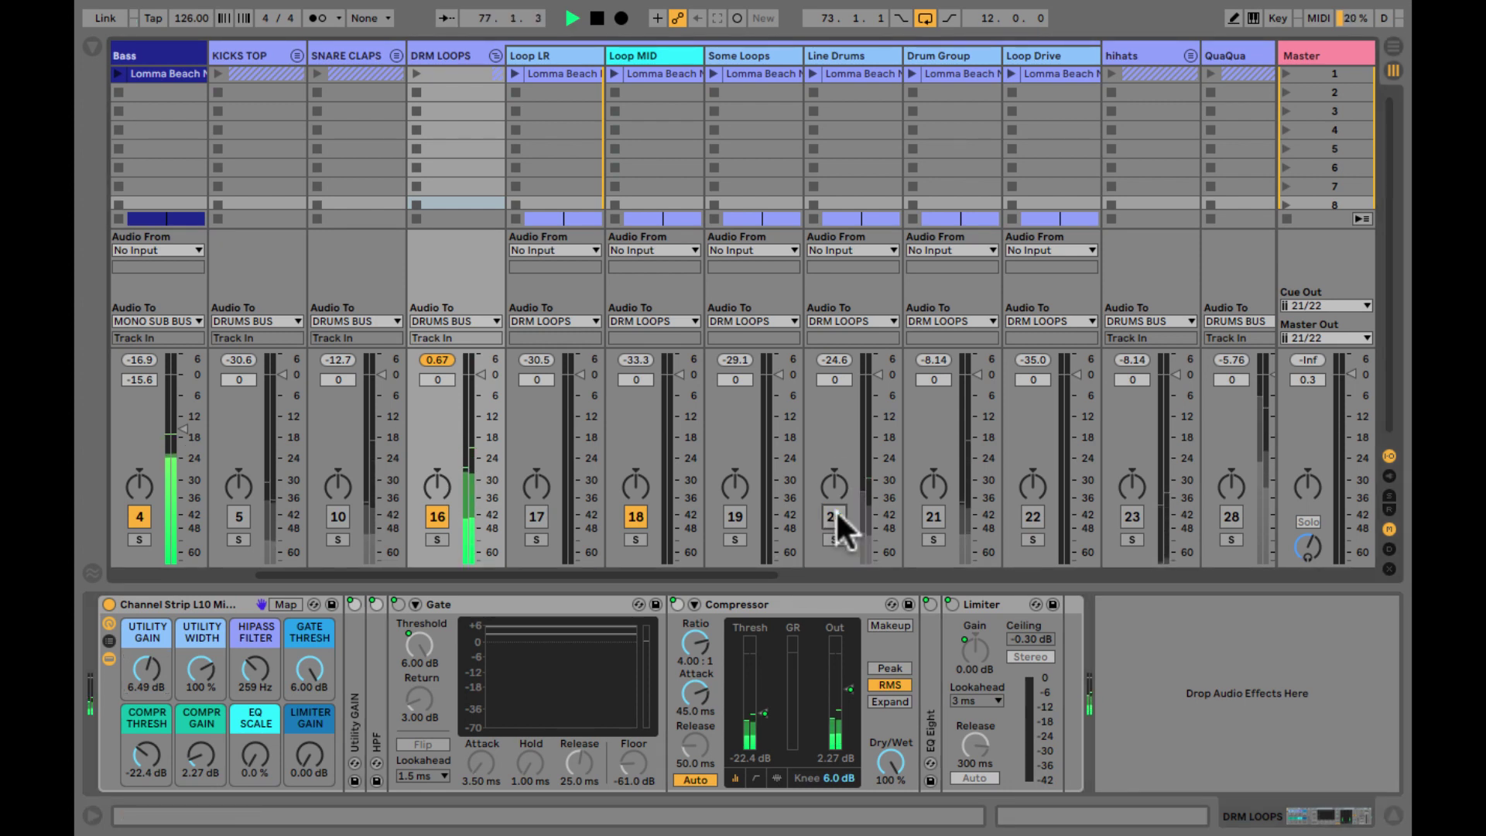
pyautogui.click(834, 509)
pyautogui.click(934, 511)
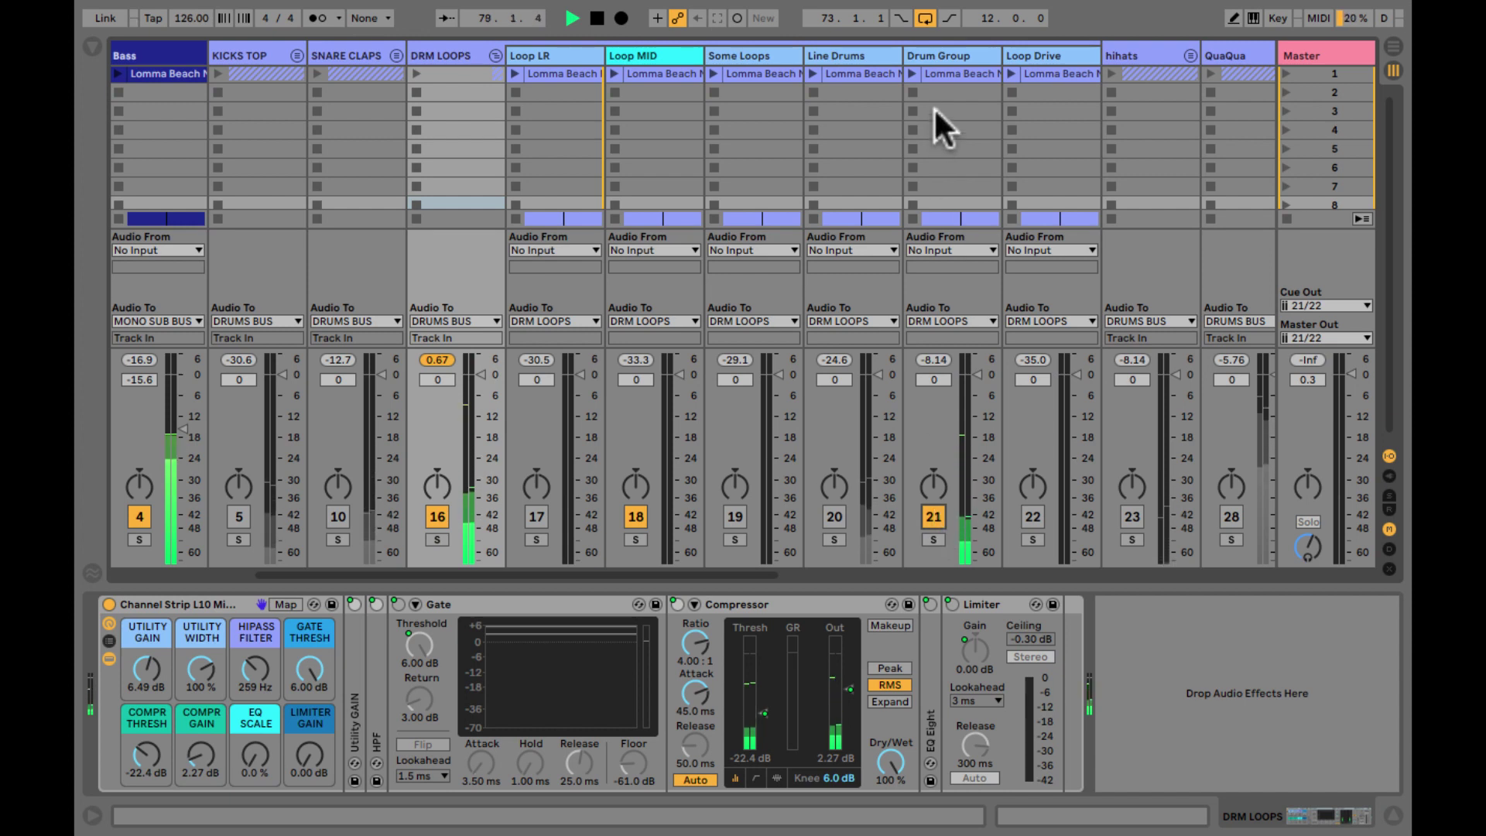
# - Rename the Drum Group track as SNARE
pyautogui.click(938, 56)
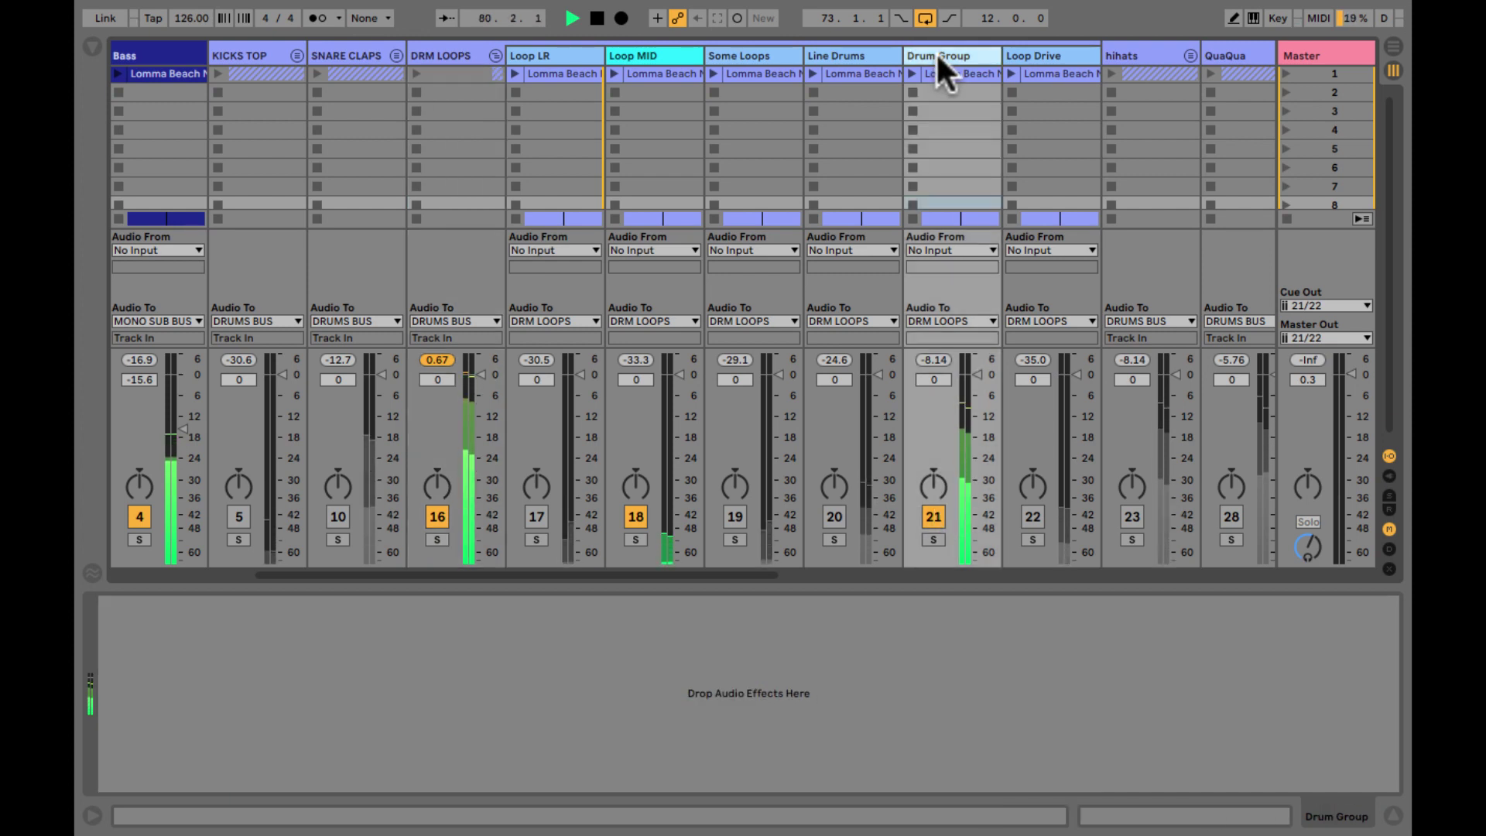
pyautogui.hotkey('ctrl', 'r')
pyautogui.write('SNARE')
pyautogui.press('Return')
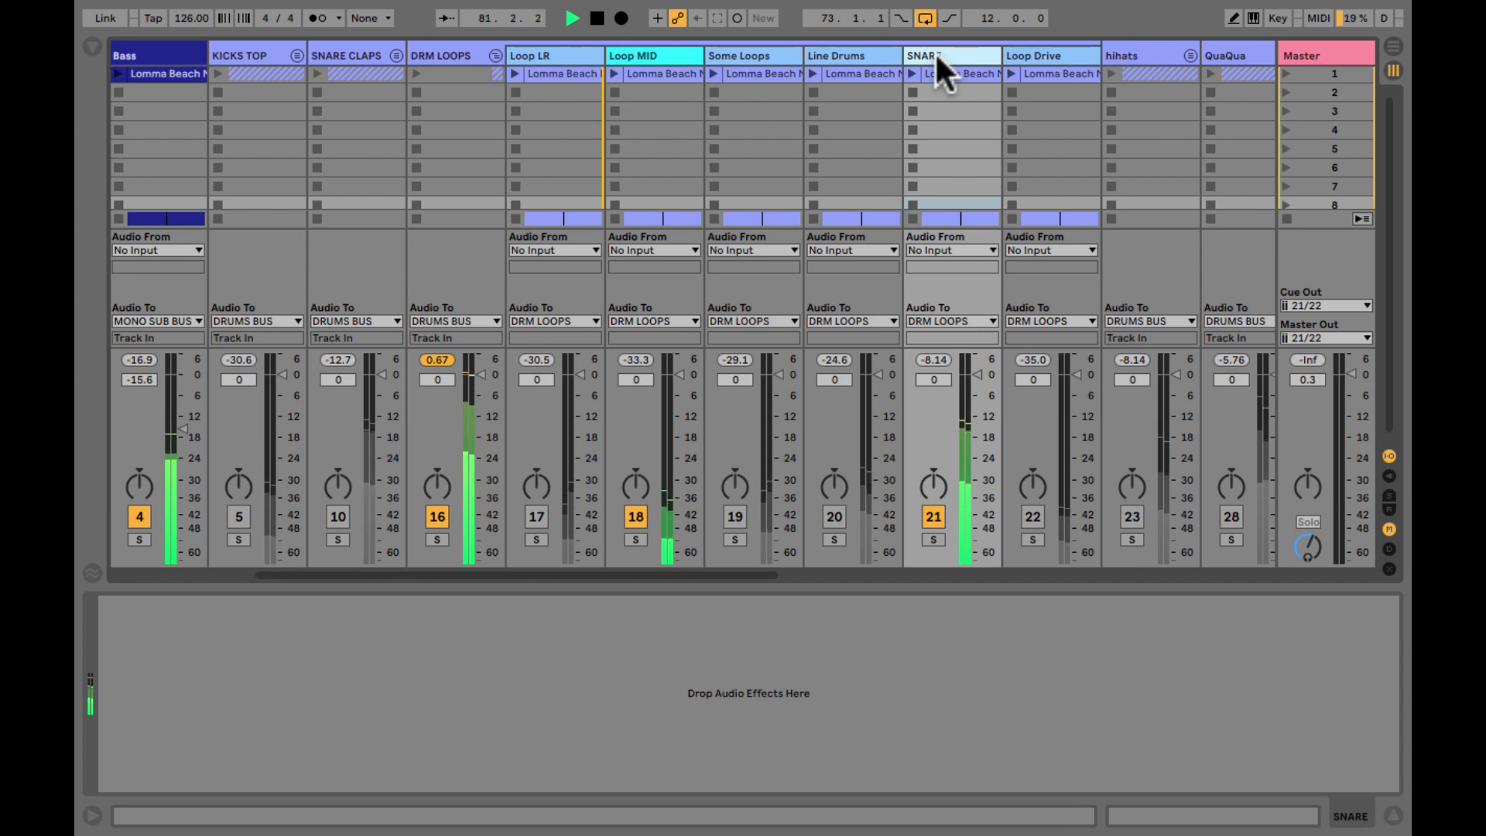
# - Audition Loop MID by soloing it briefly and toggling its mute
pyautogui.click(629, 536)
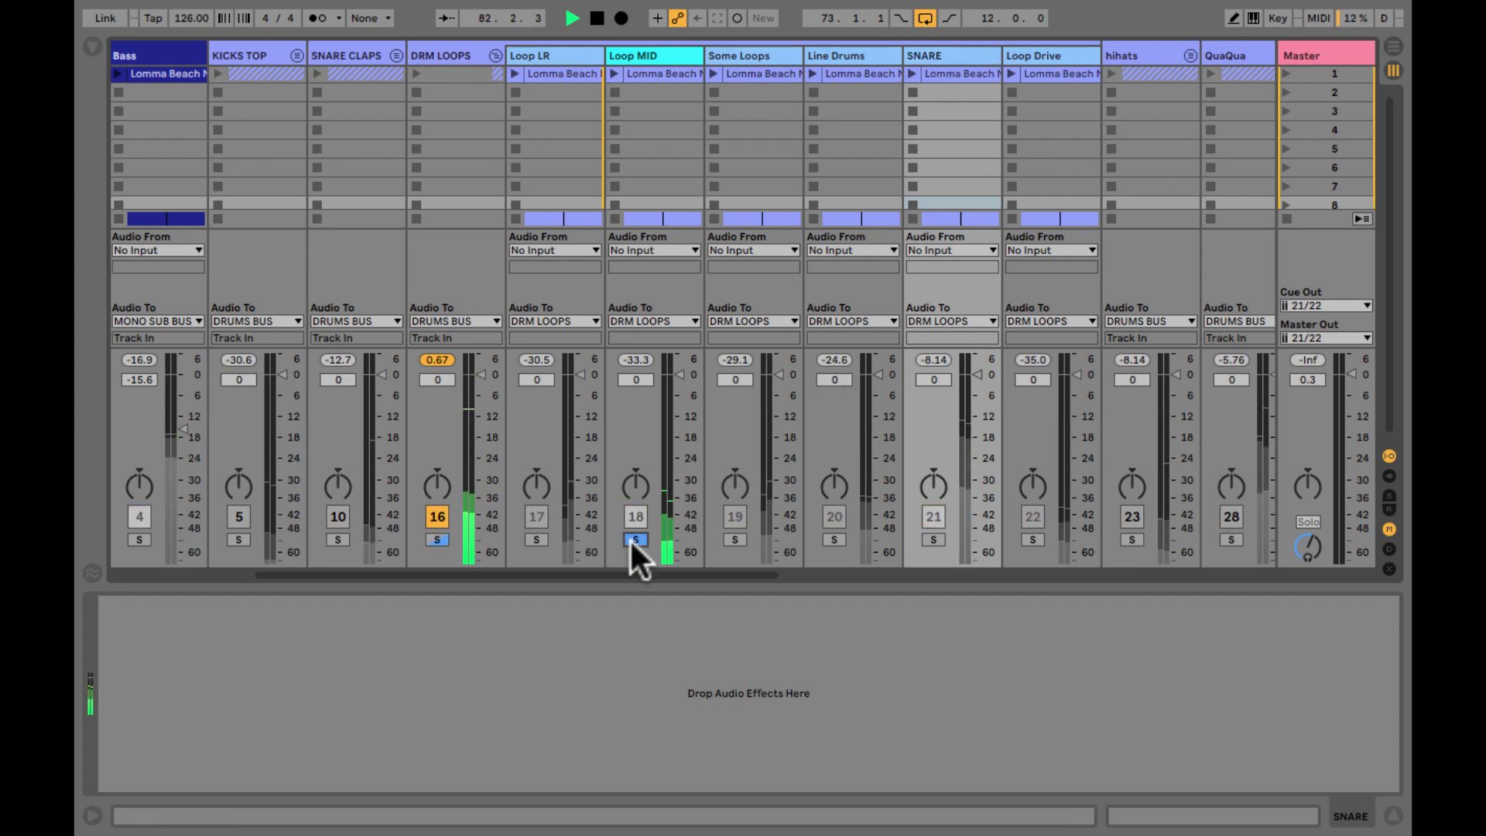
pyautogui.click(629, 537)
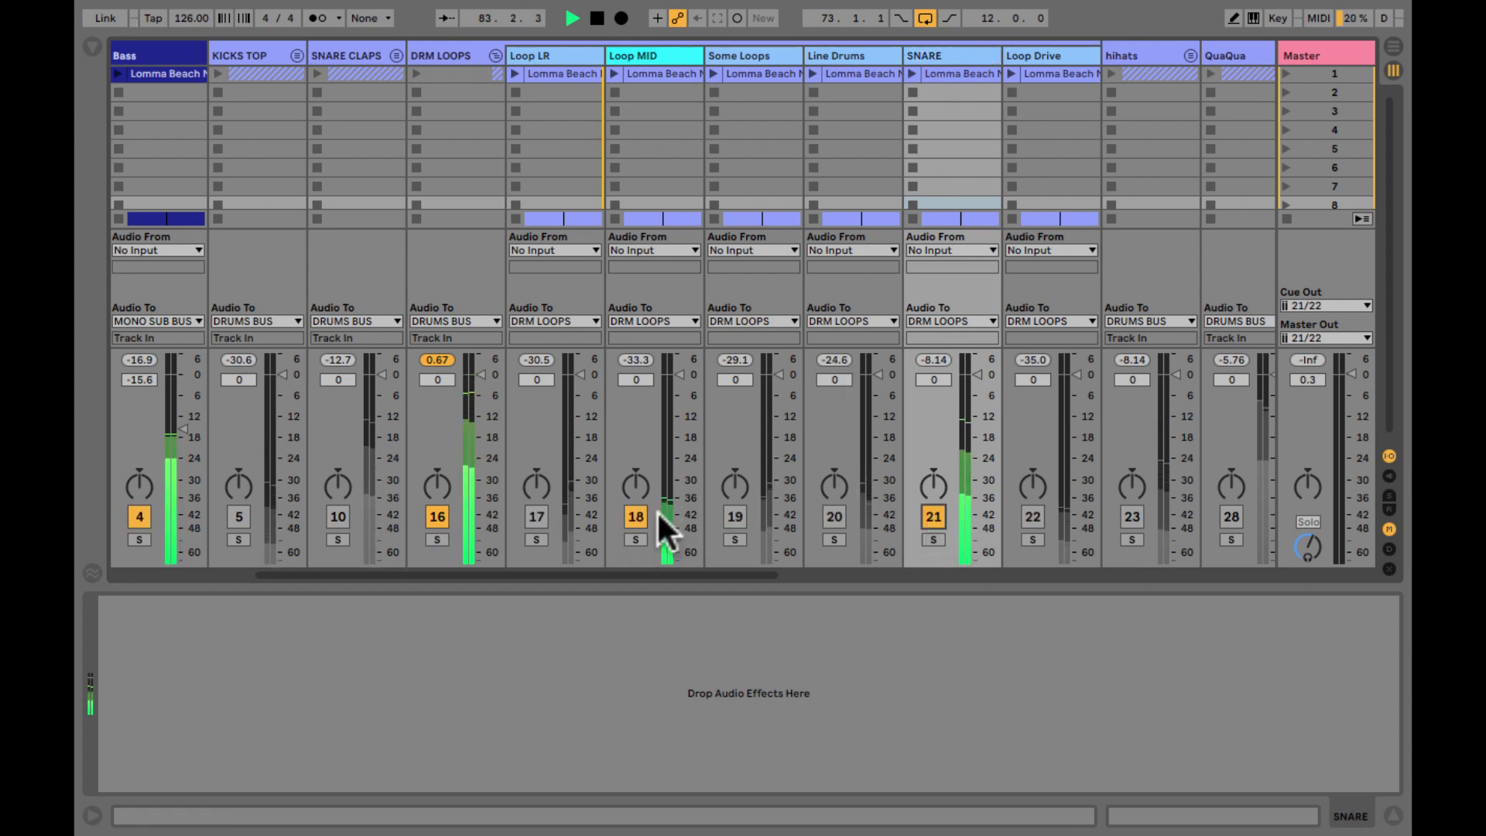
pyautogui.click(635, 516)
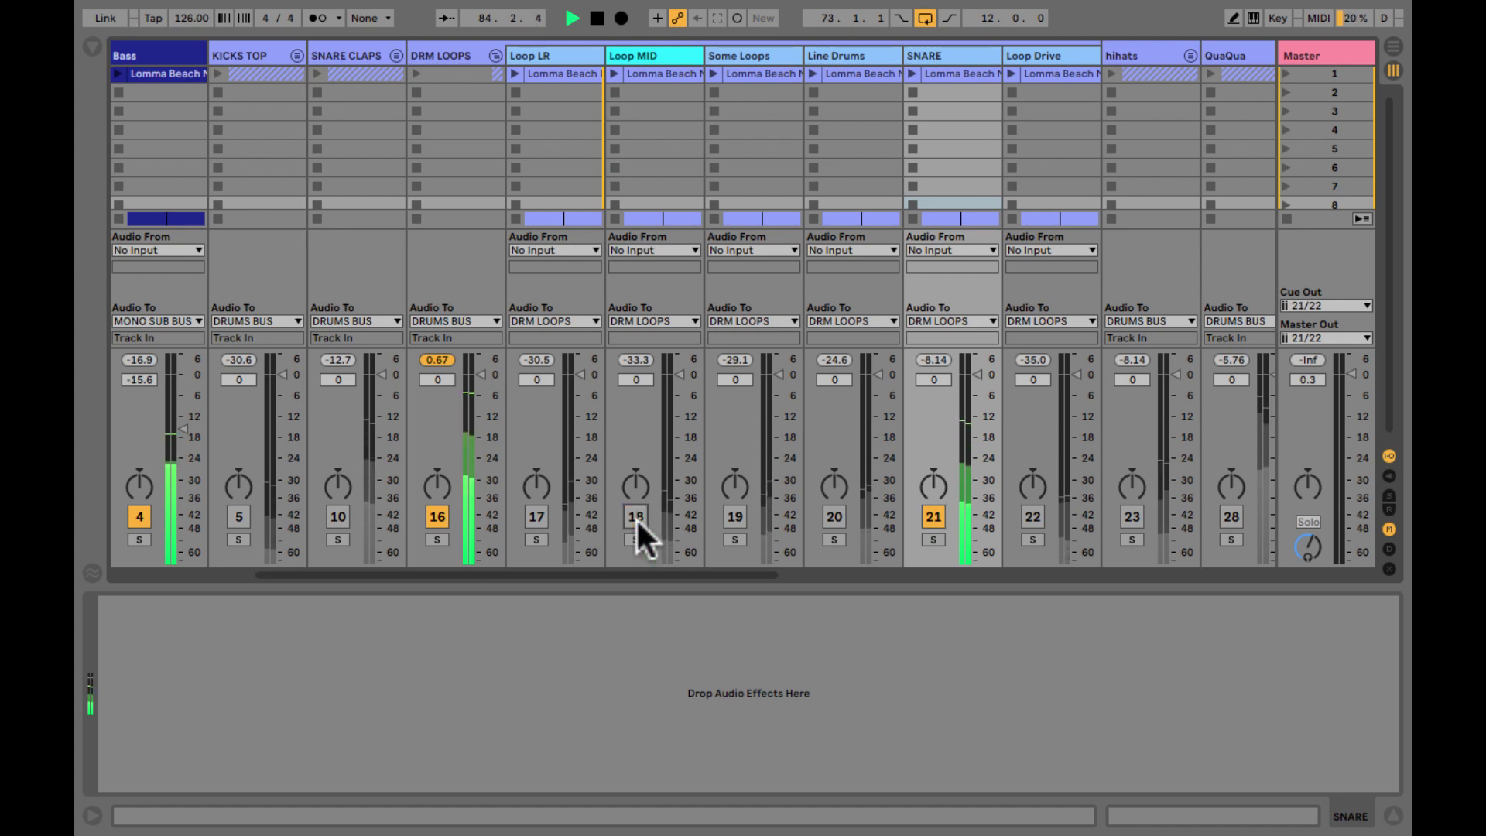
pyautogui.click(634, 517)
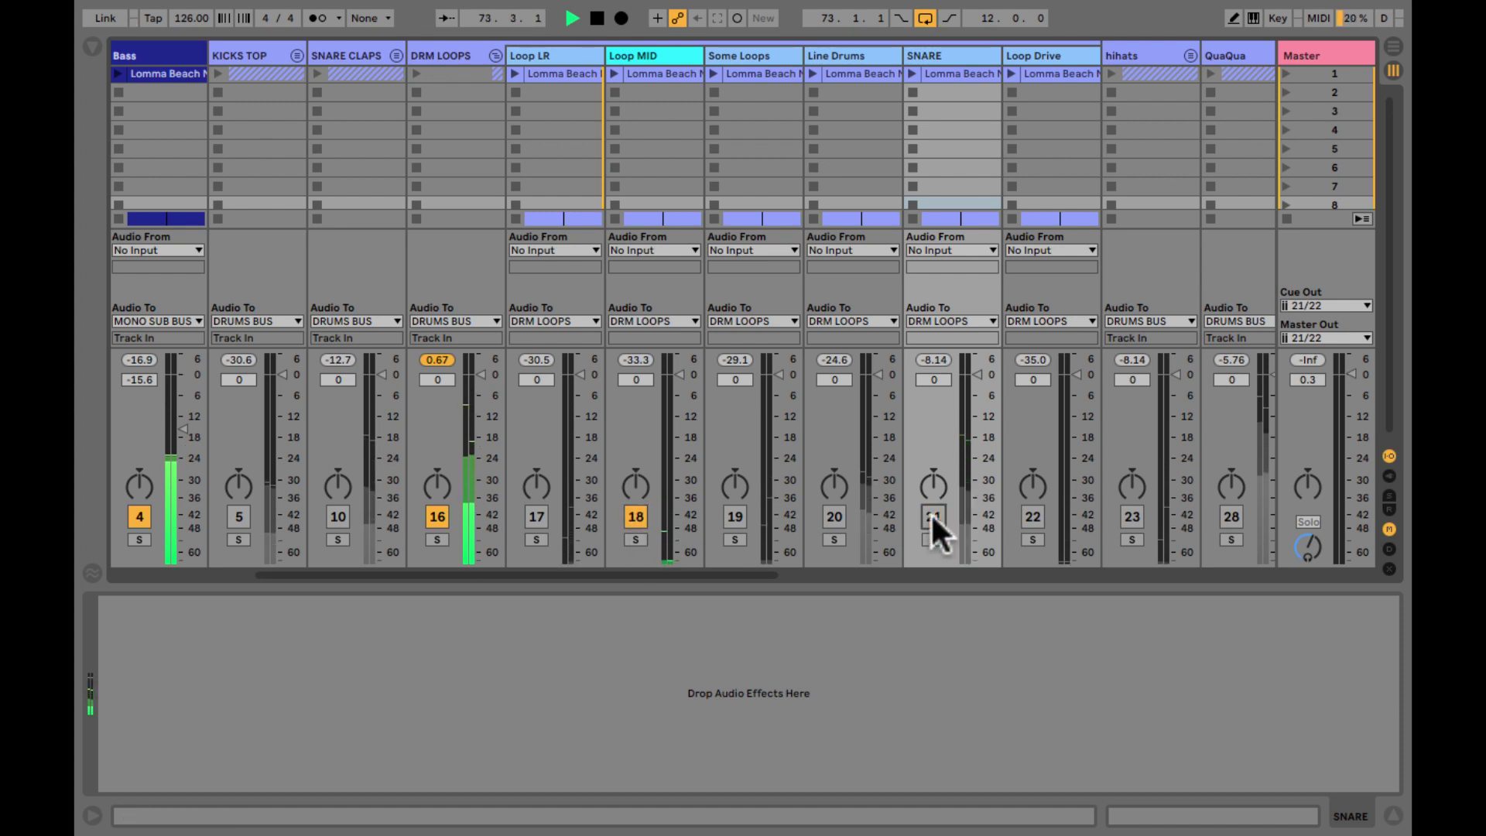
# - Unmute Line Drums and mute the SNARE track in DRM LOOPS
pyautogui.hscroll(2, 930, 512)
pyautogui.click(793, 516)
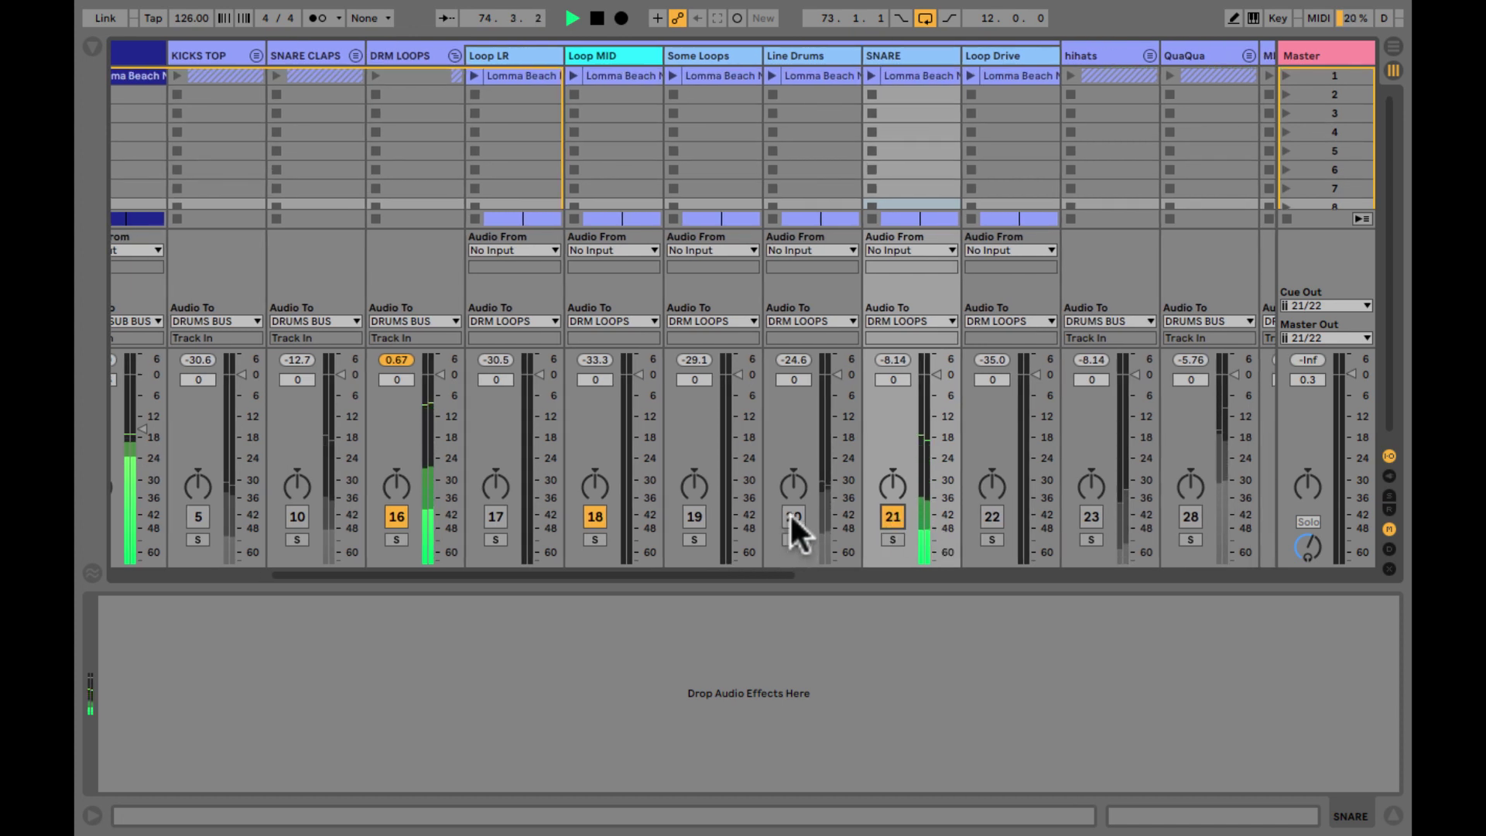
pyautogui.click(888, 515)
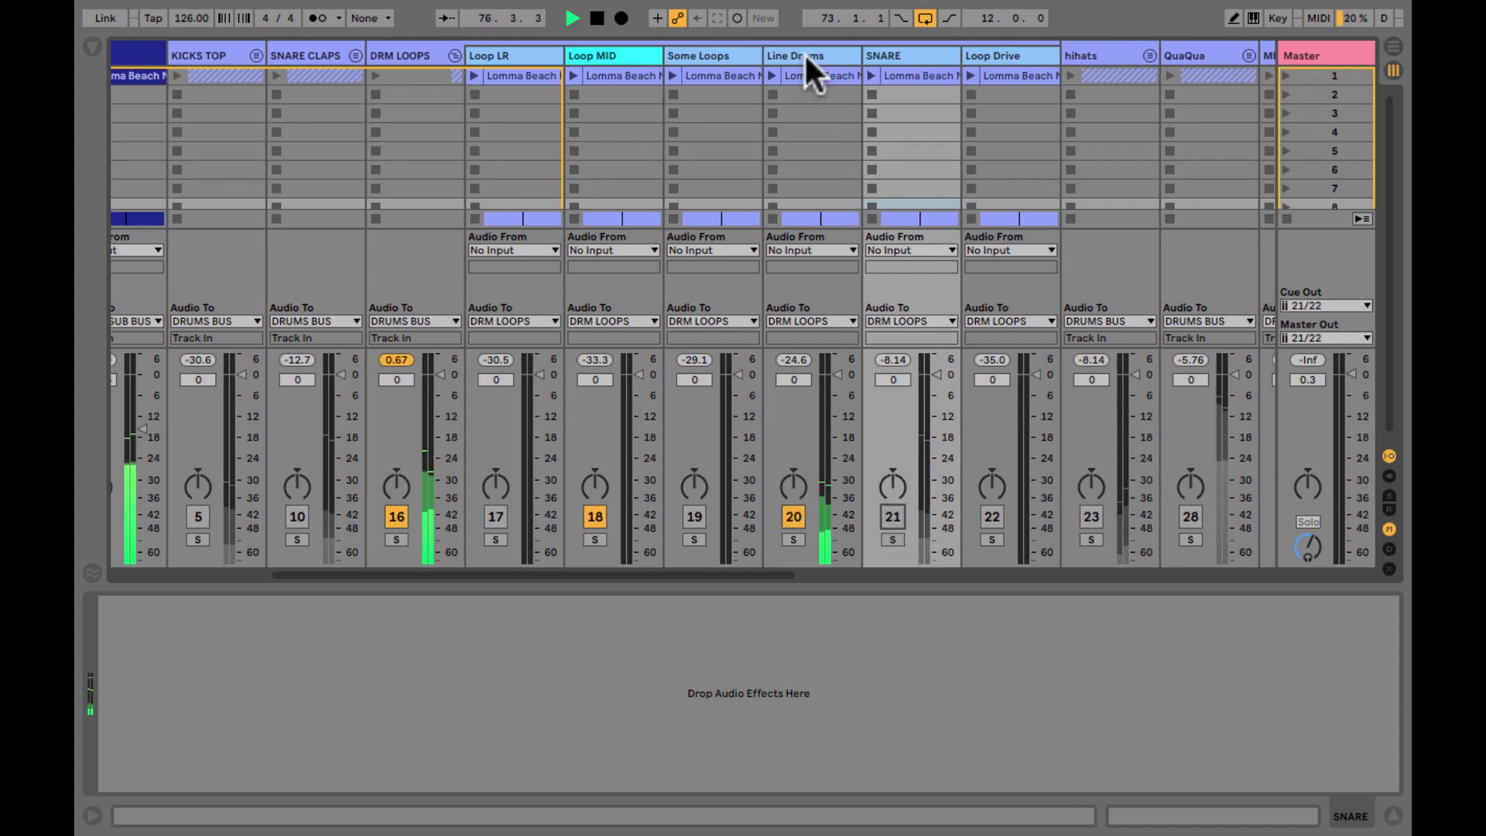
# - Set the DRM LOOPS channel strip to 12 dB Utility Gain and 12.2 dB compressor gain
pyautogui.click(407, 58)
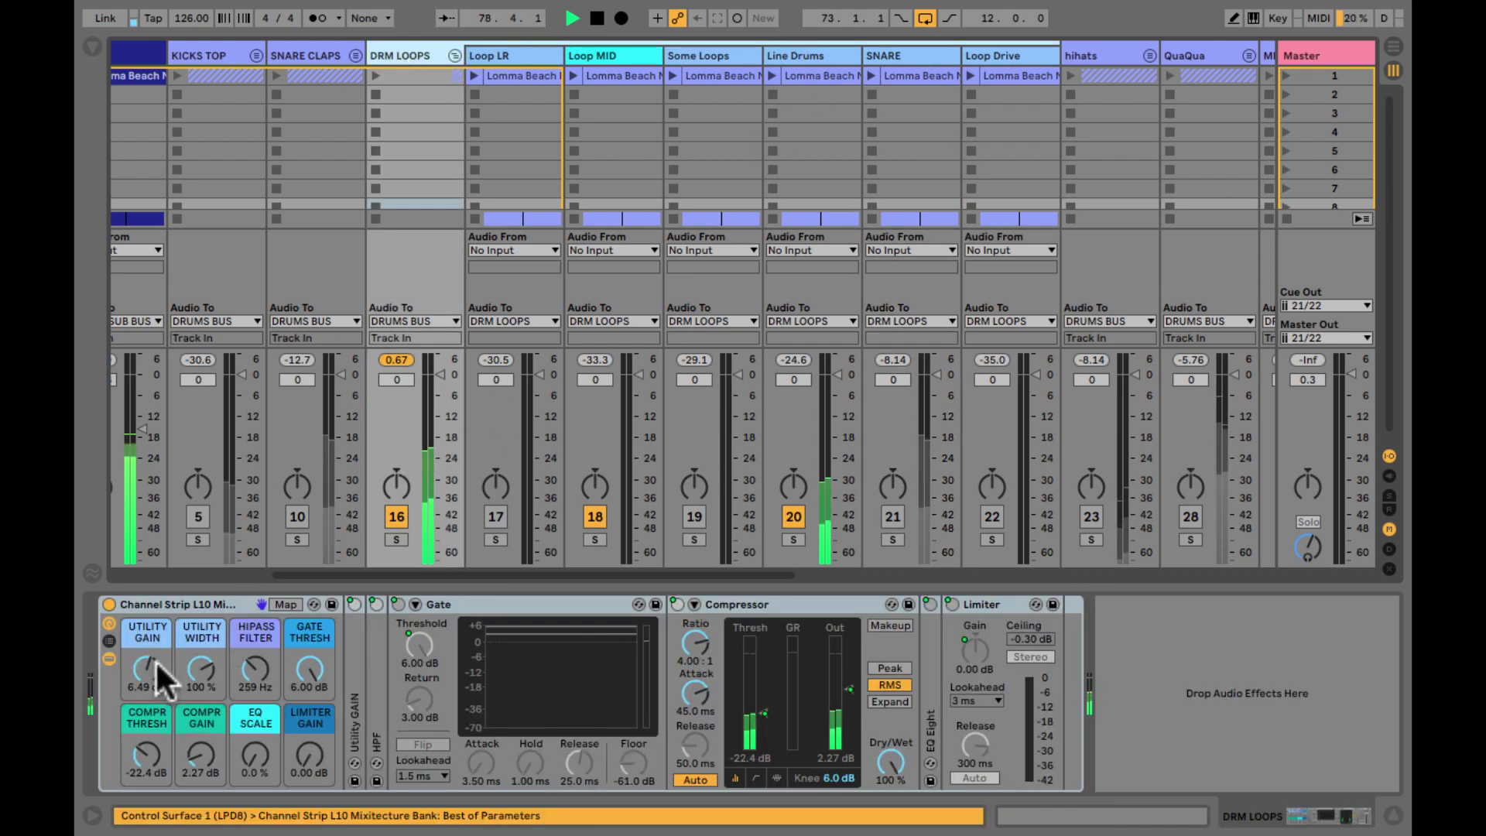
pyautogui.moveTo(155, 659); pyautogui.dragTo(148, 660)
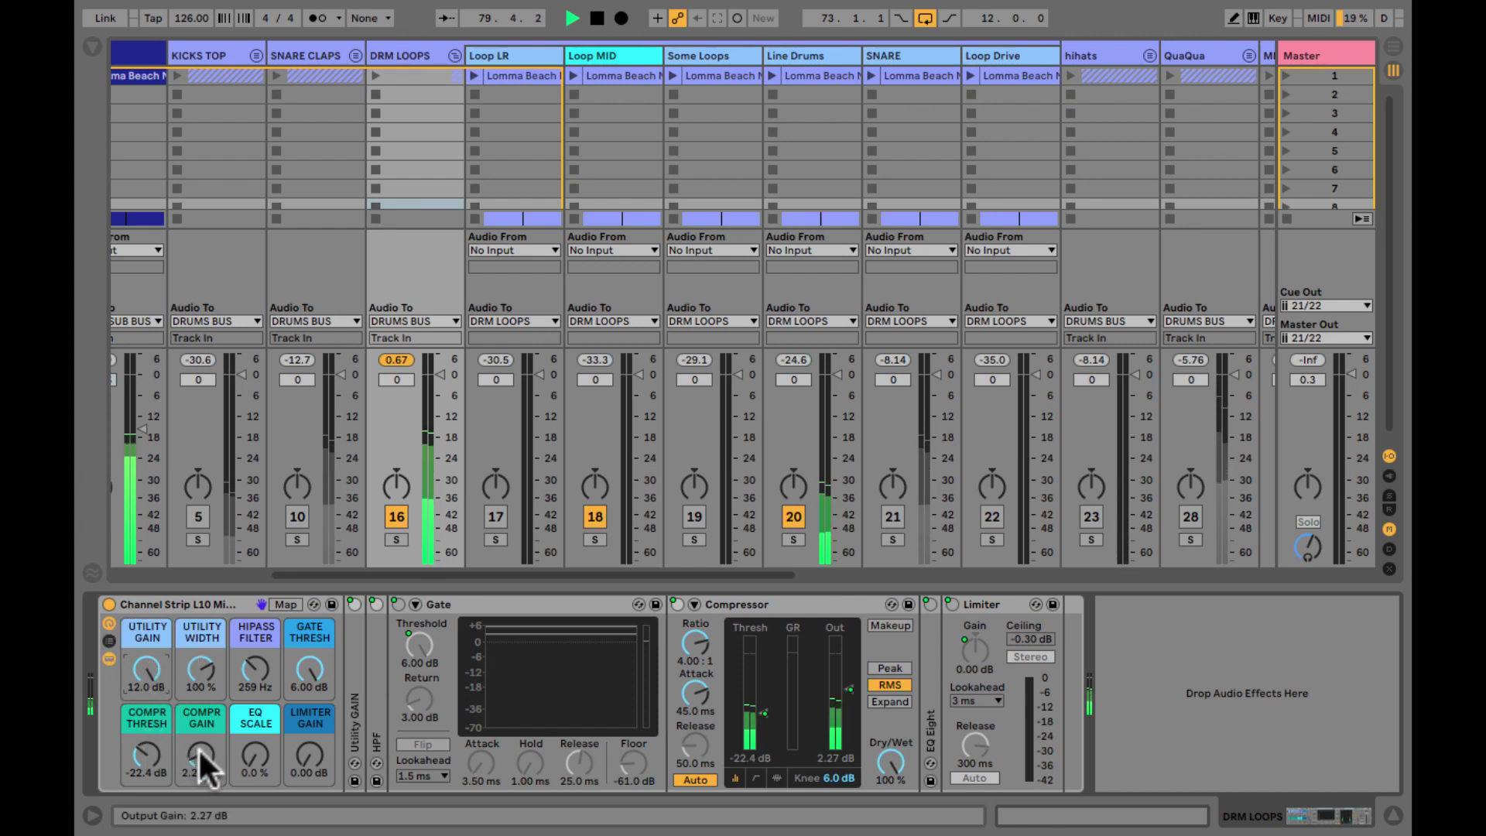
pyautogui.moveTo(198, 746); pyautogui.dragTo(202, 752)
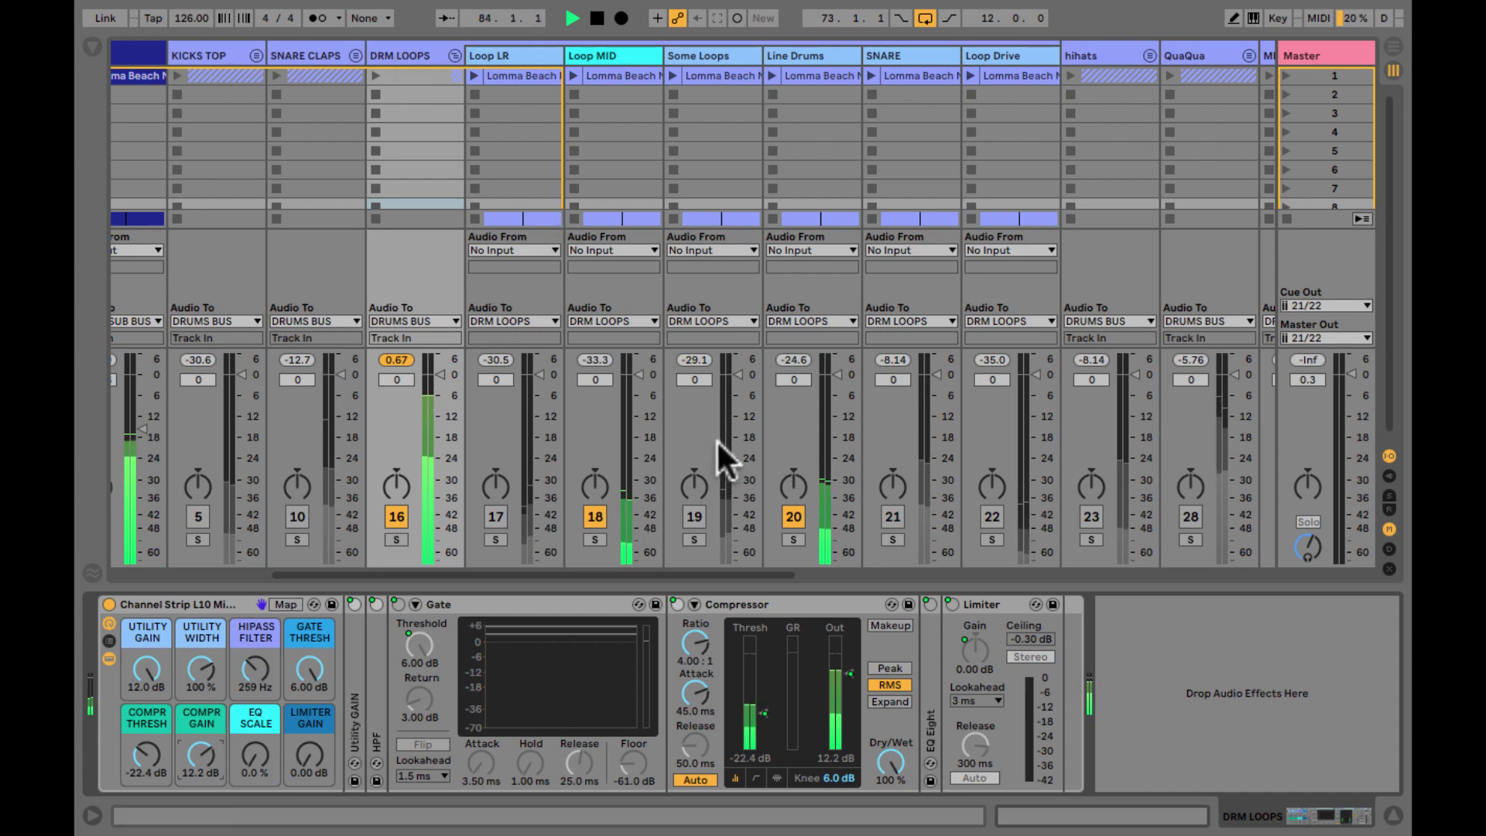
# - Unmute the SNARE track and set its volume to -11.0 dB
pyautogui.click(897, 515)
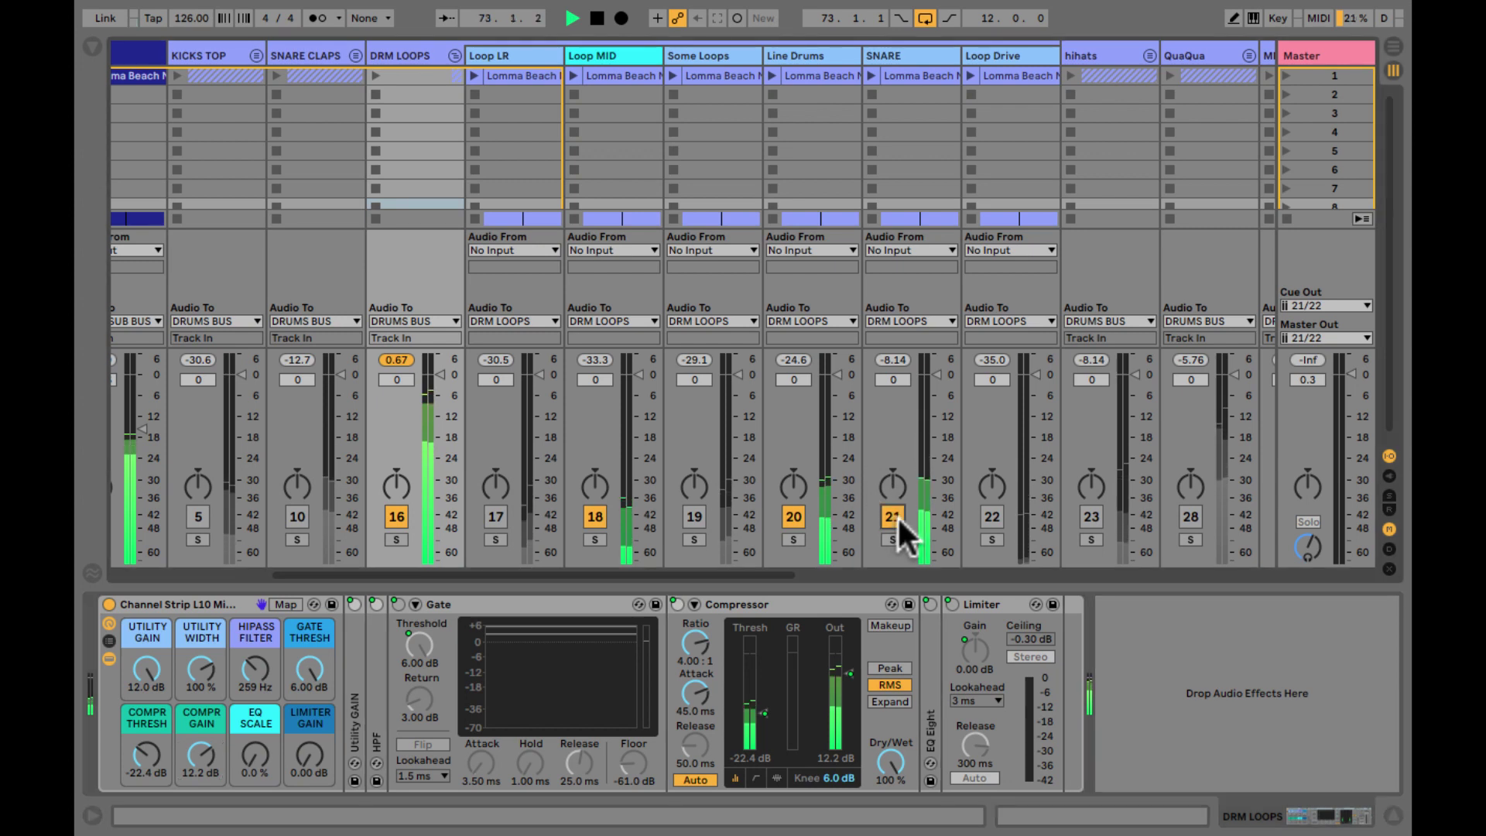
pyautogui.moveTo(935, 375); pyautogui.dragTo(936, 412)
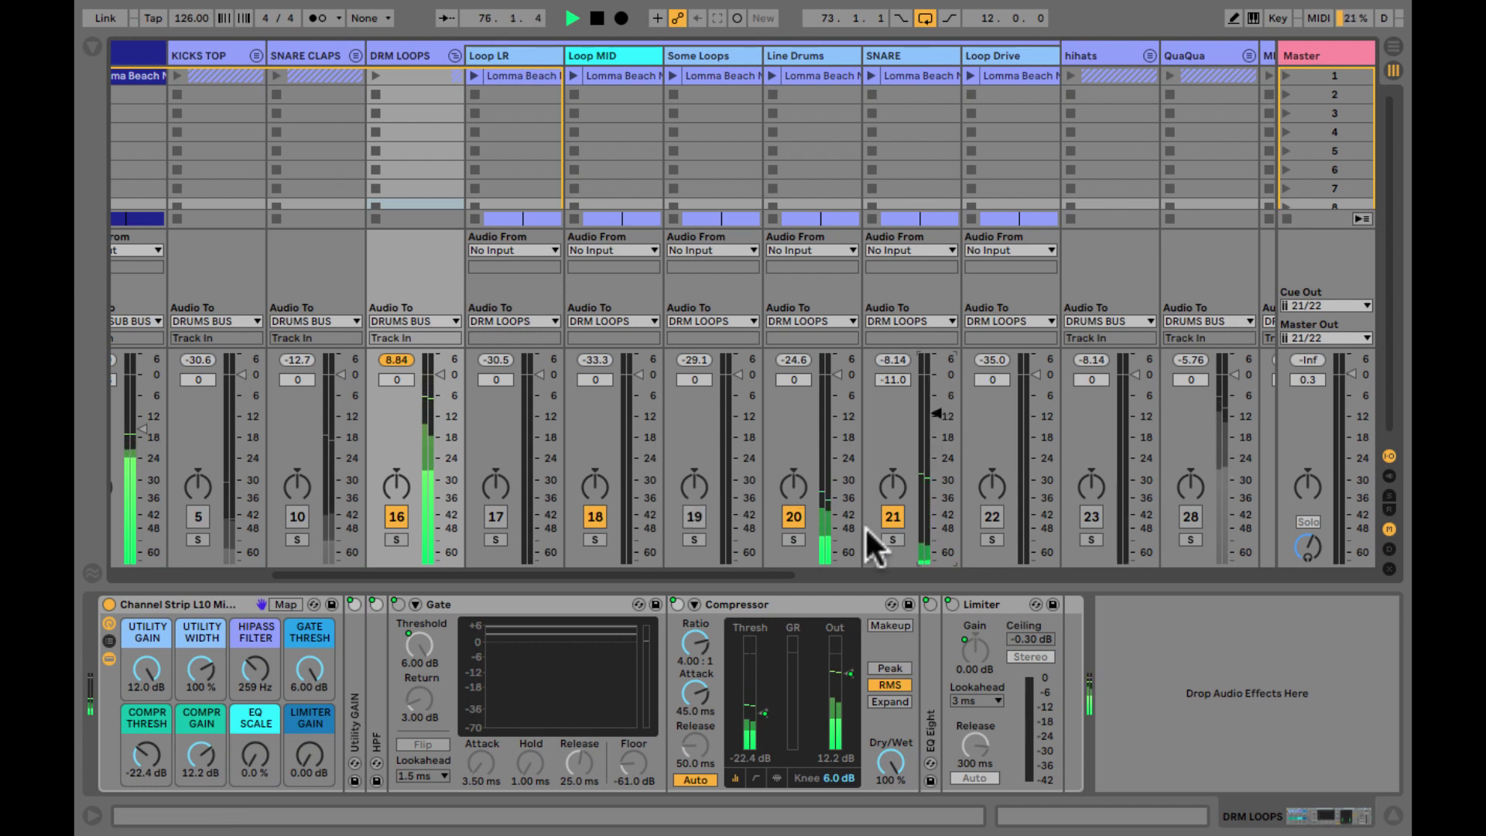
# - Solo-check and unmute Loop LR, and lower SNARE to -29.8 dB and Line Drums to -41.7 dB
pyautogui.hscroll(3, 865, 534)
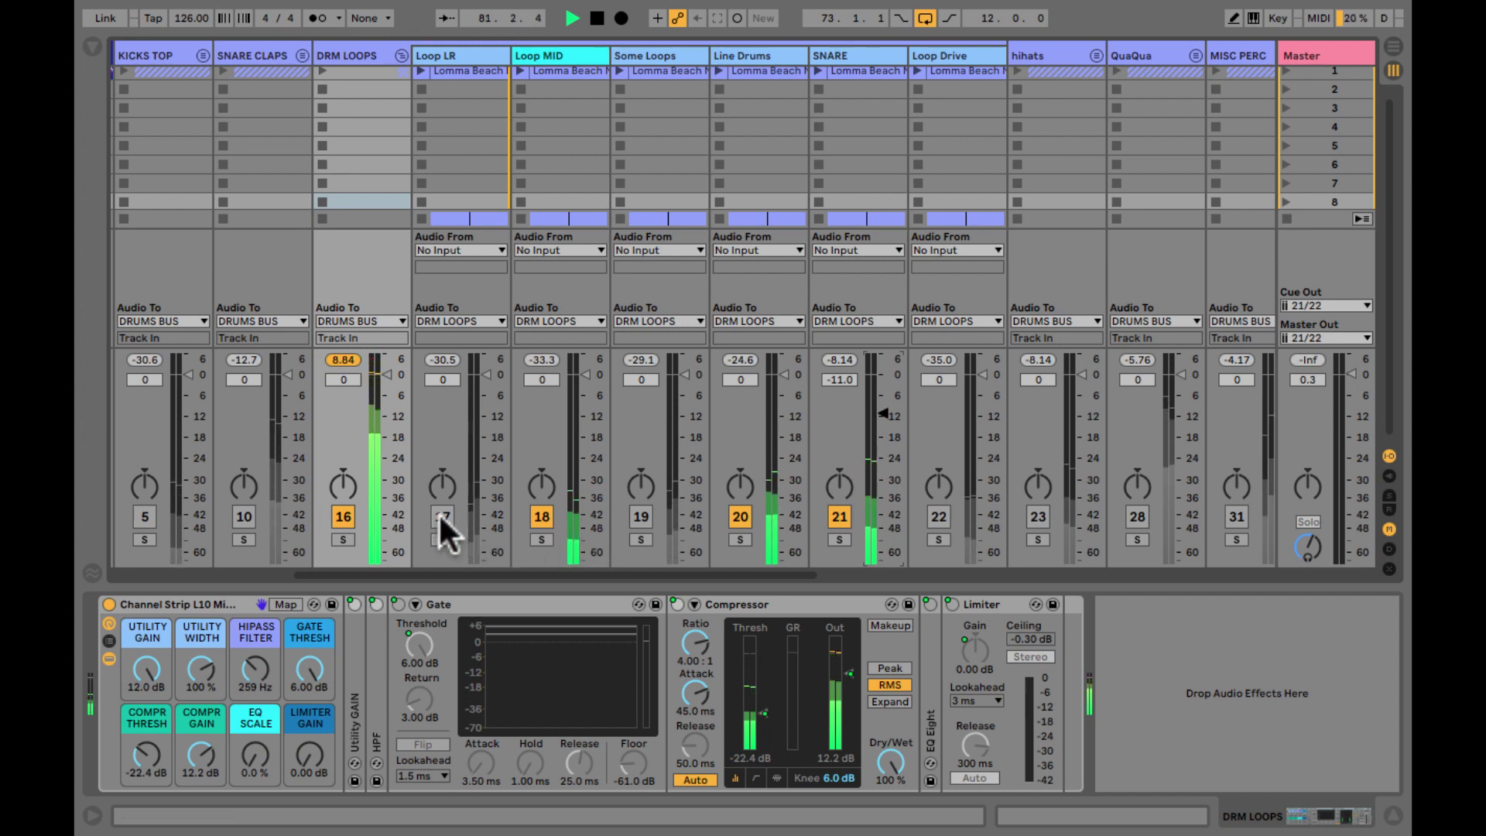
pyautogui.click(441, 538)
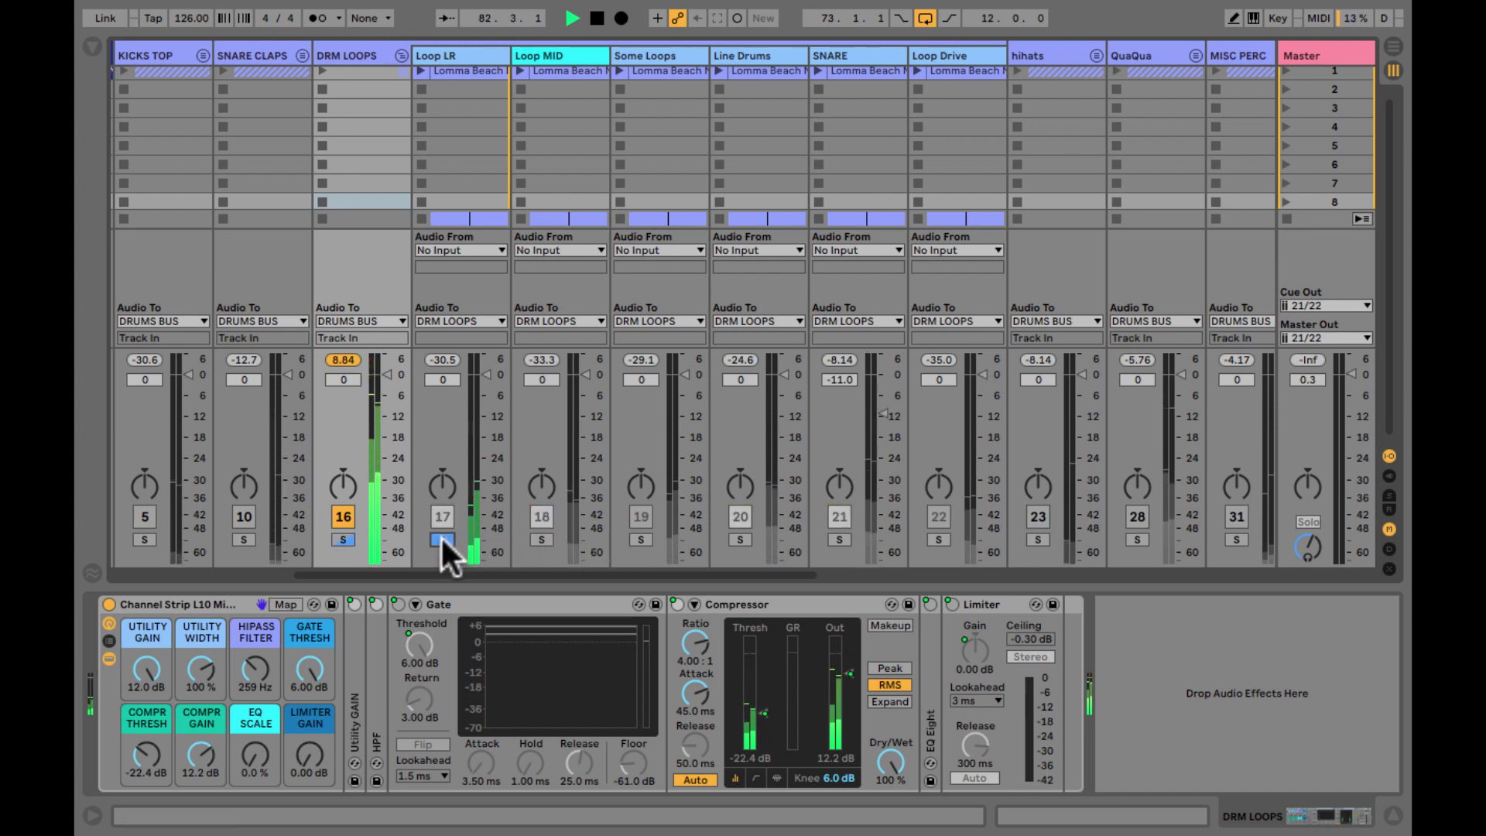
pyautogui.click(441, 537)
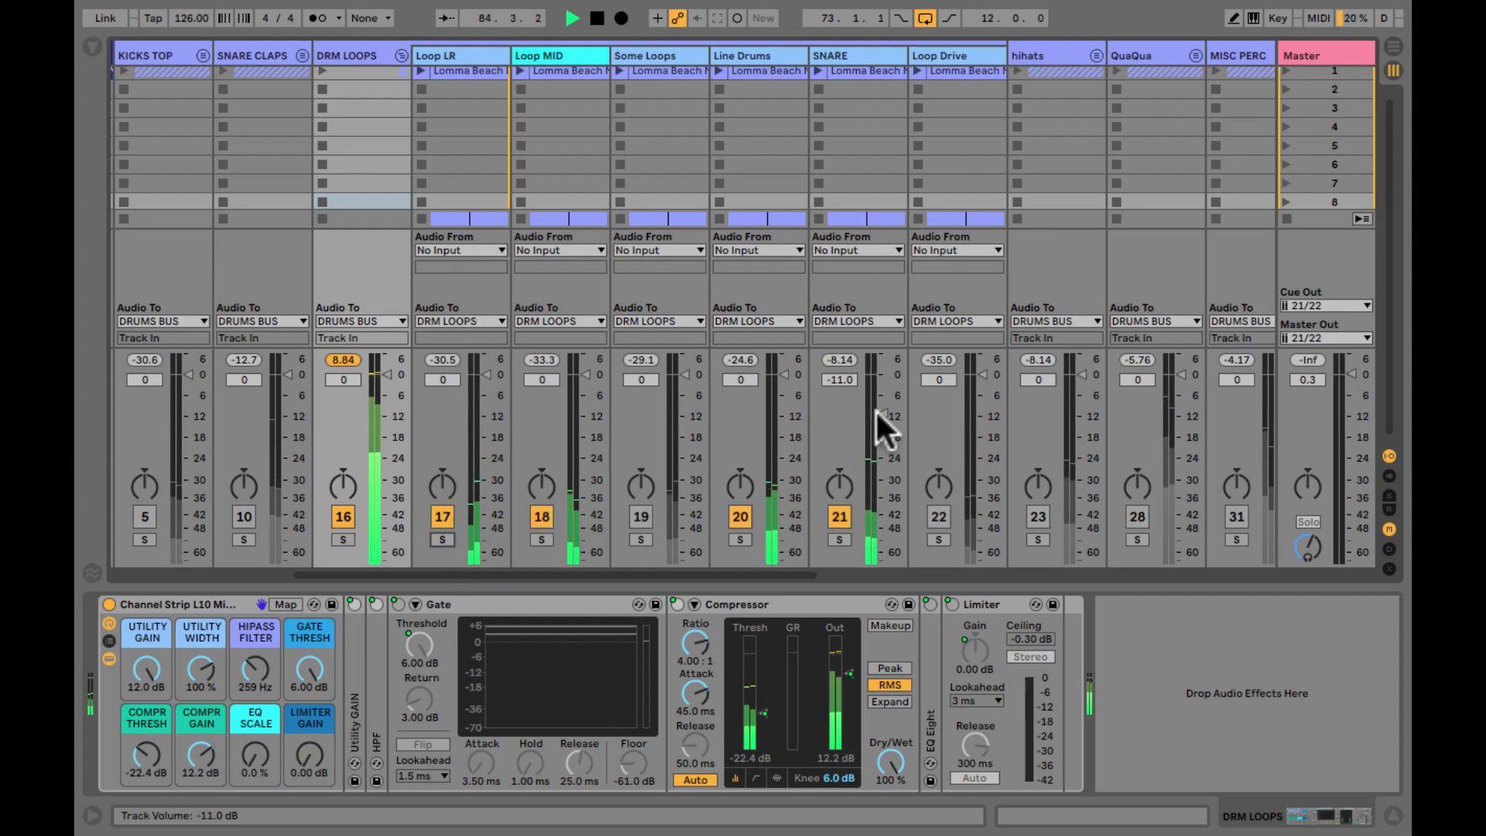
pyautogui.moveTo(878, 413); pyautogui.dragTo(880, 480)
pyautogui.moveTo(791, 396); pyautogui.dragTo(775, 396)
# - Examine the drum loop clips' waveforms around bars 73 to 85 in Arrangement View, and return to Session View
pyautogui.press('Tab')
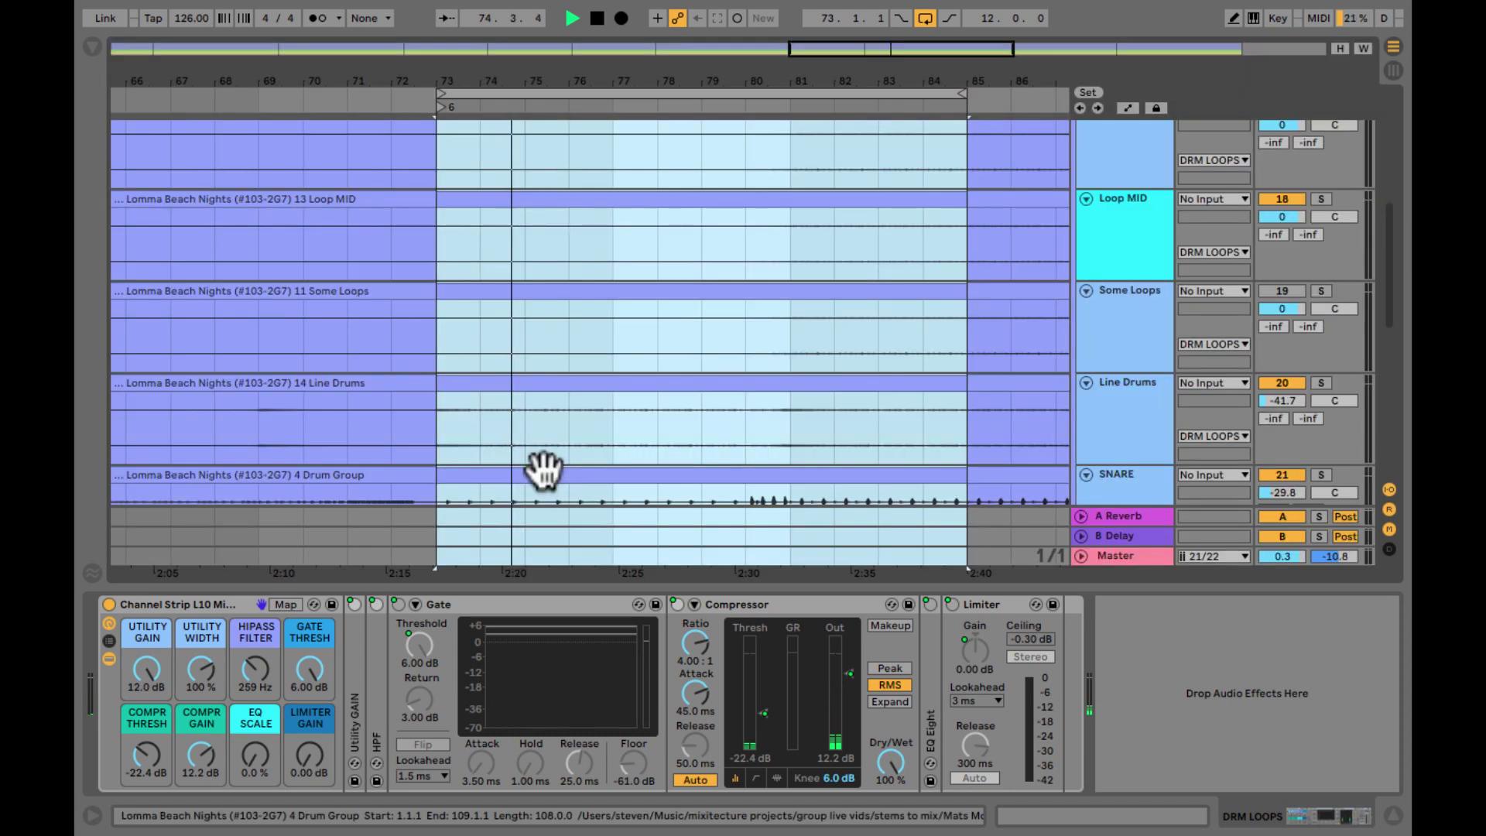
pyautogui.scroll(-3, 768, 388)
pyautogui.scroll(10, 767, 388)
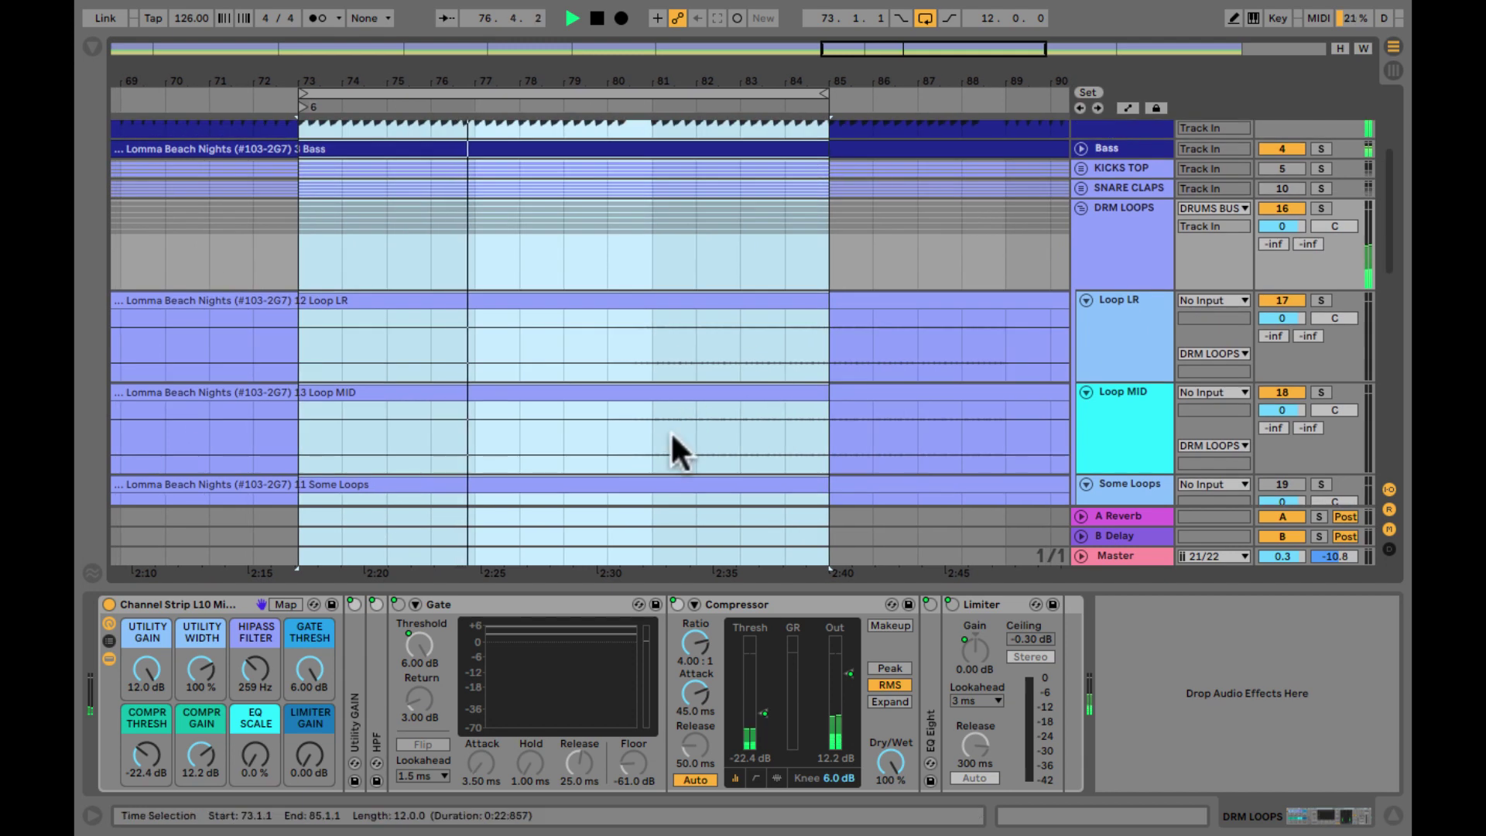
pyautogui.click(654, 430)
pyautogui.press('Tab')
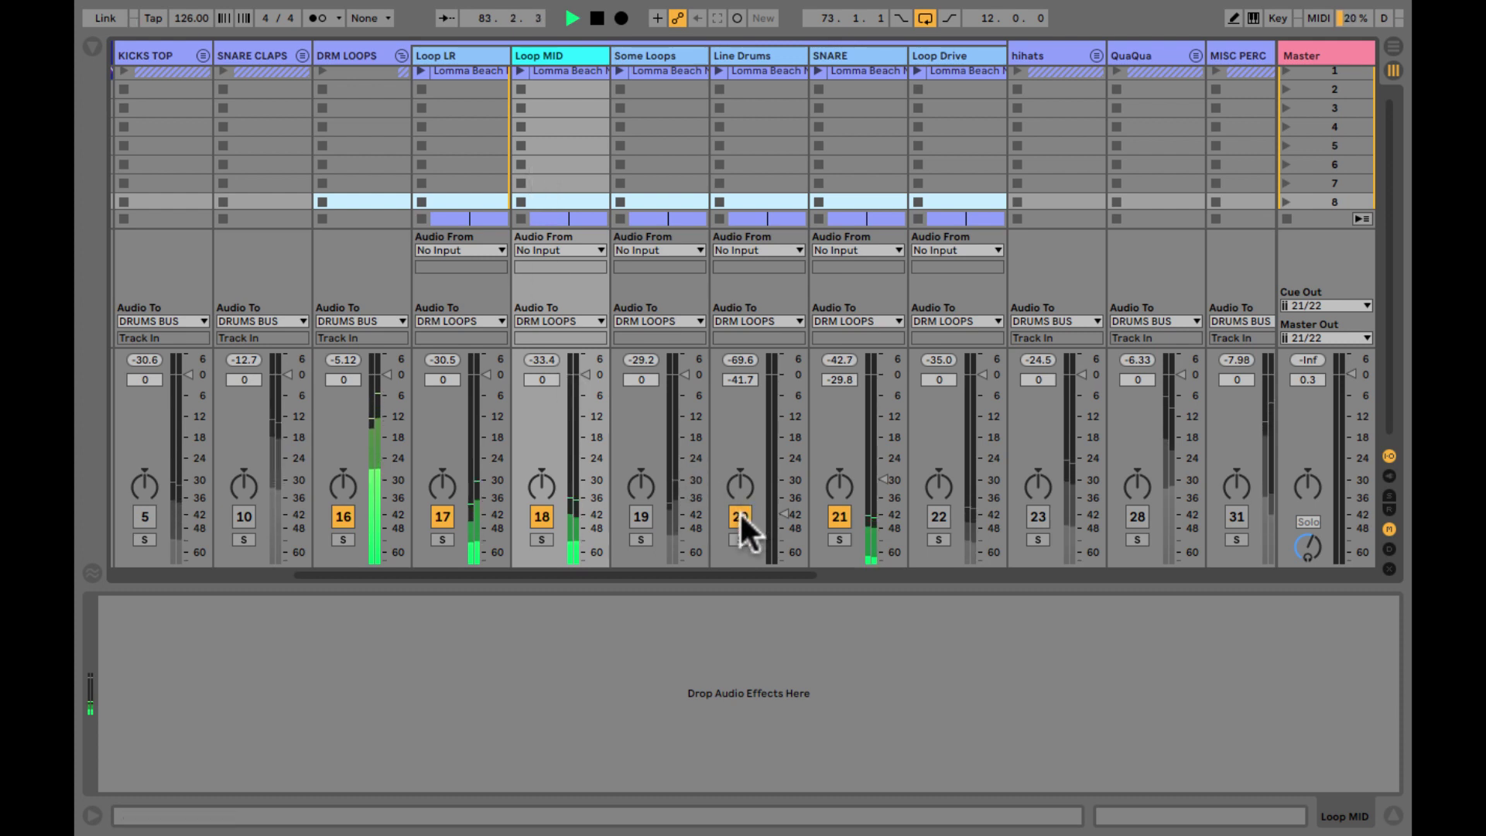
# - Select the Loop LR and Loop MID clips in Arrangement View and set their clip gain to 12 dB
pyautogui.press('Tab')
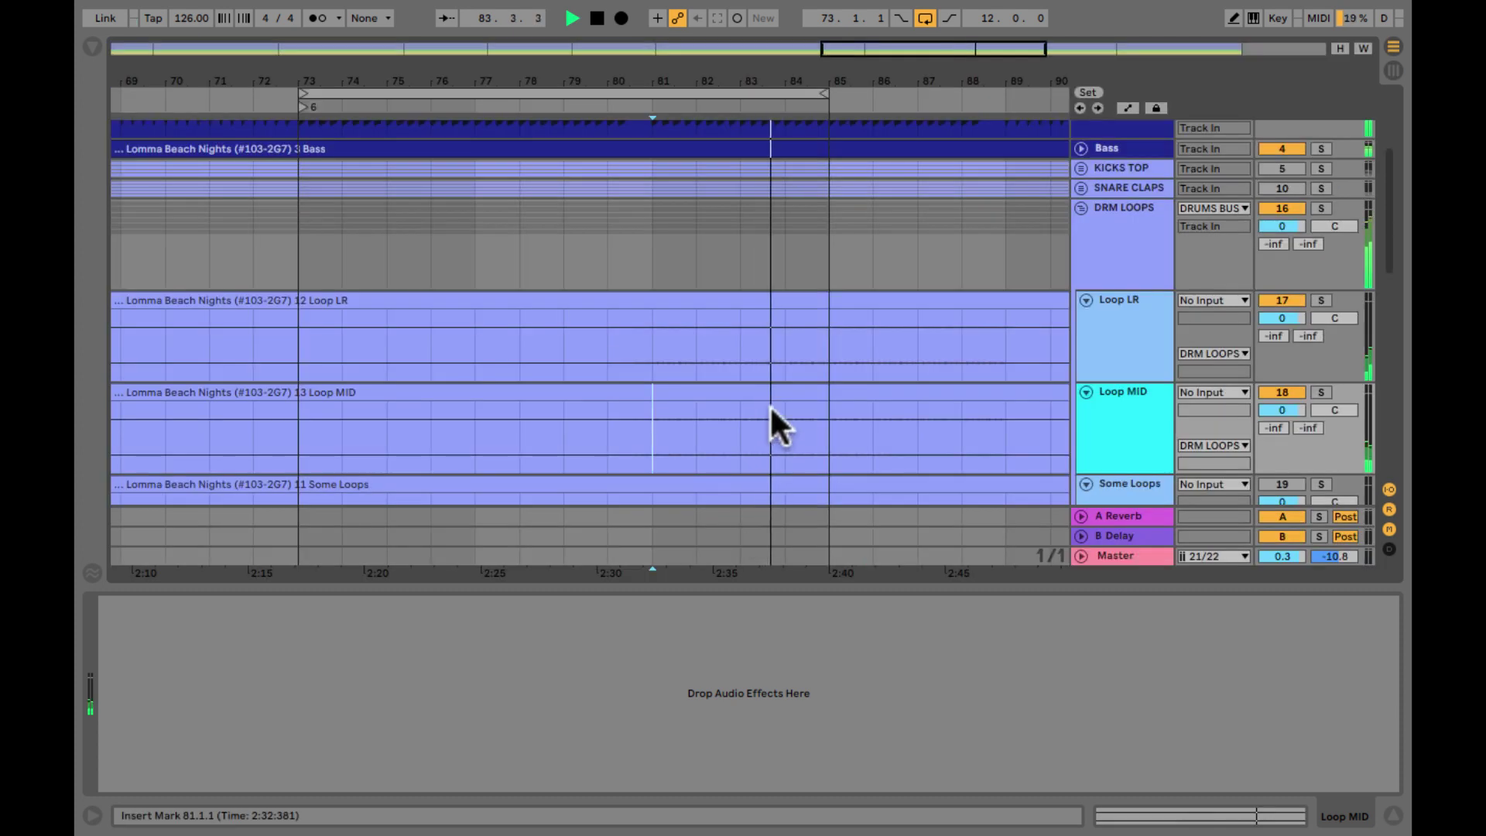
pyautogui.click(556, 299)
pyautogui.scroll(1, 532, 410)
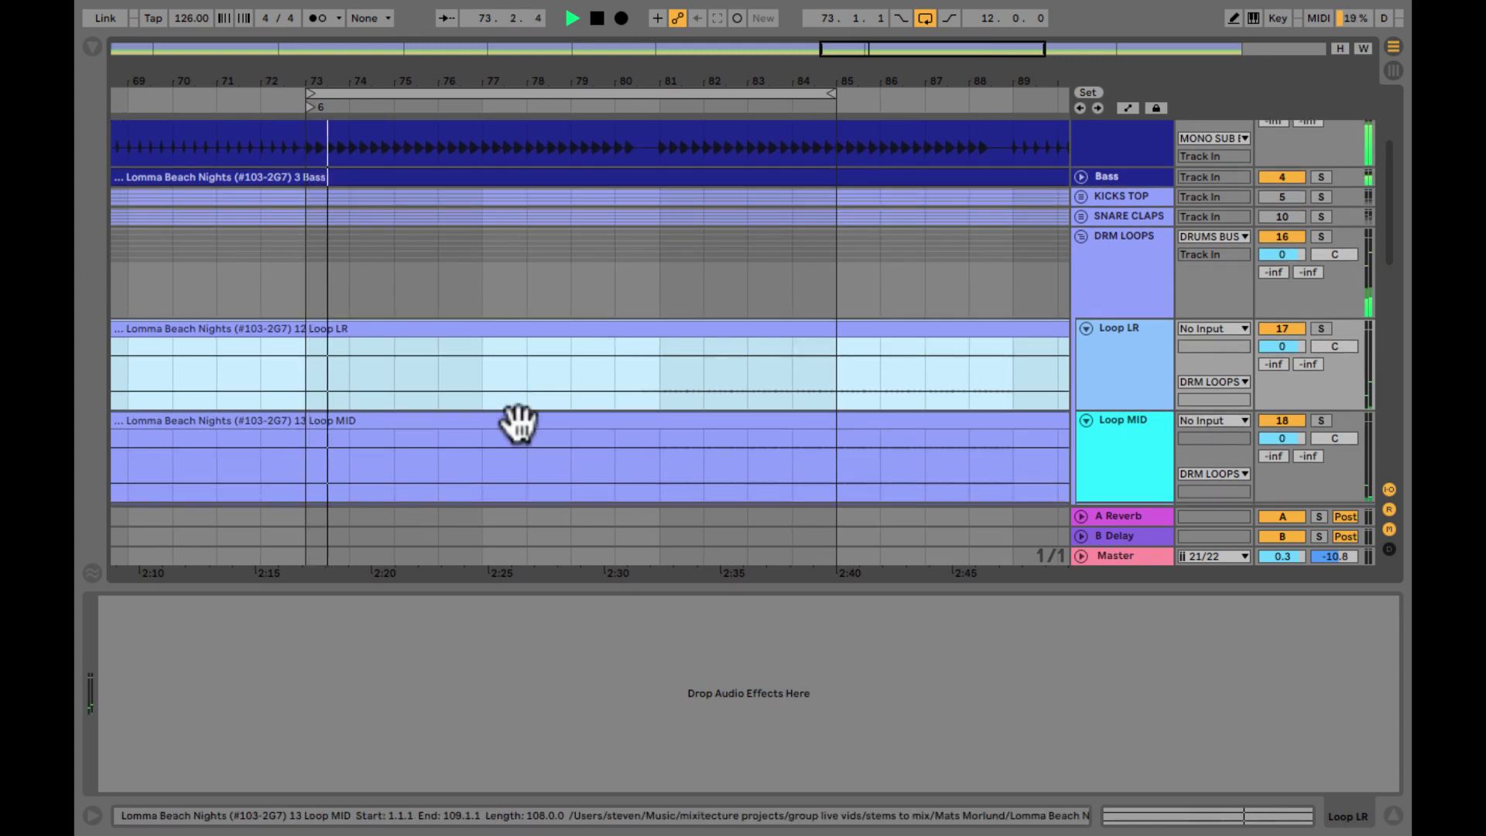
pyautogui.keyDown('shift'); pyautogui.click(514, 421); pyautogui.keyUp('shift')
pyautogui.hotkey('shift', 'Tab')
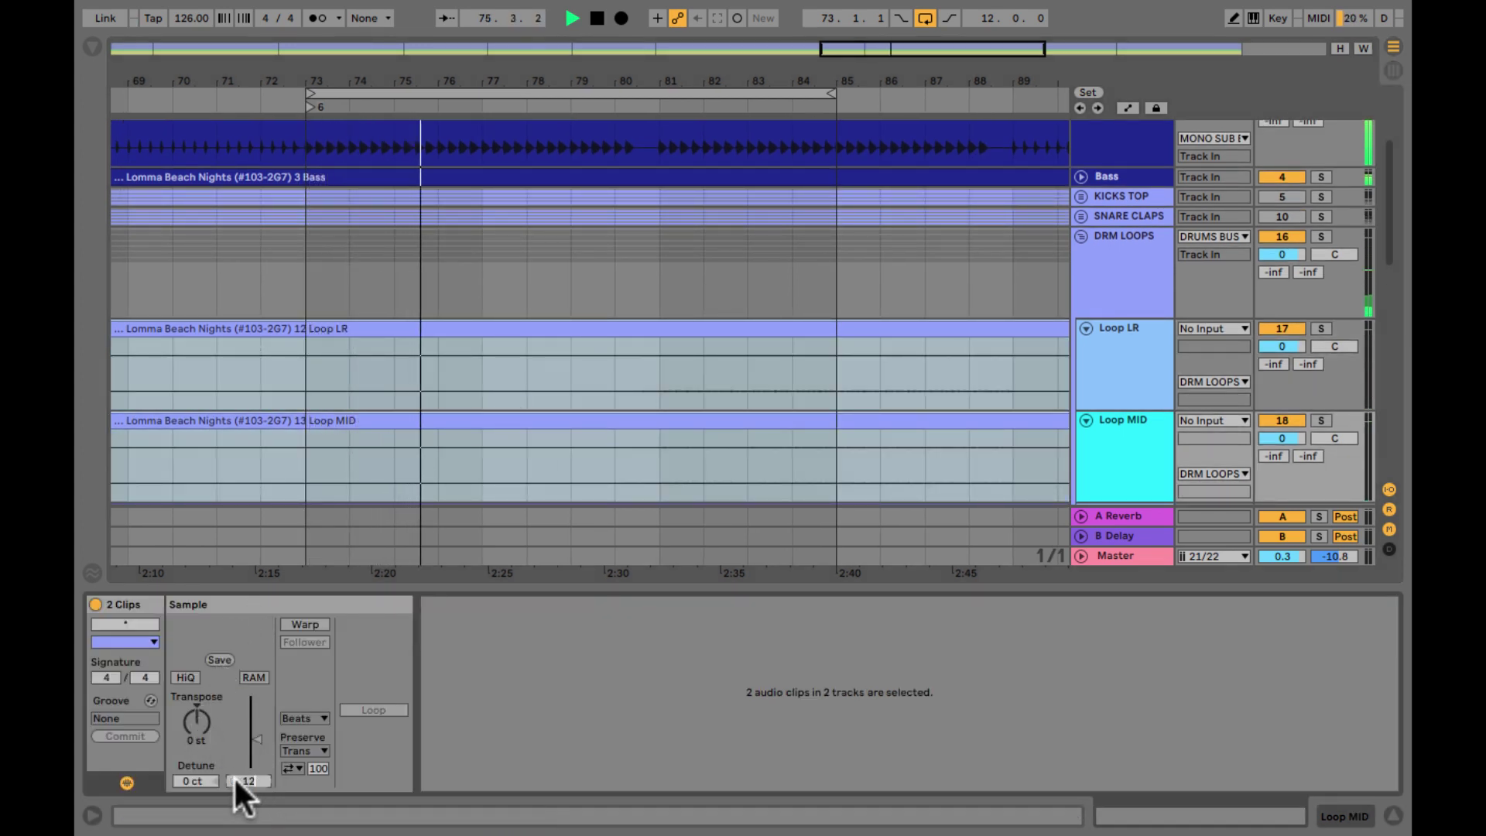
pyautogui.press('Tab')
pyautogui.press('Tab')
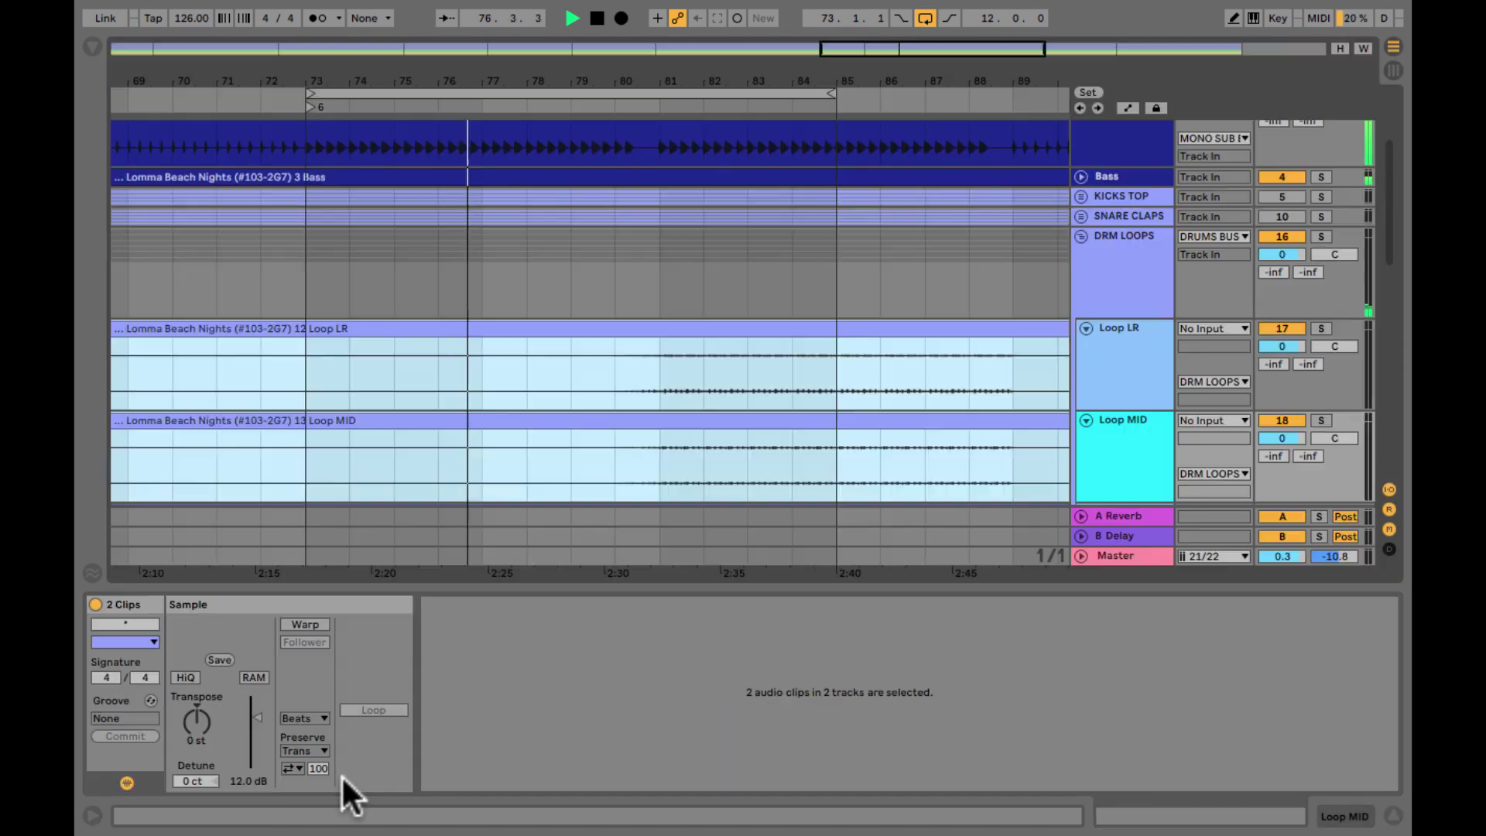
# - Check the Loop MID clip around bars 80 to 81 in Arrangement View, and return to Session View
pyautogui.click(618, 465)
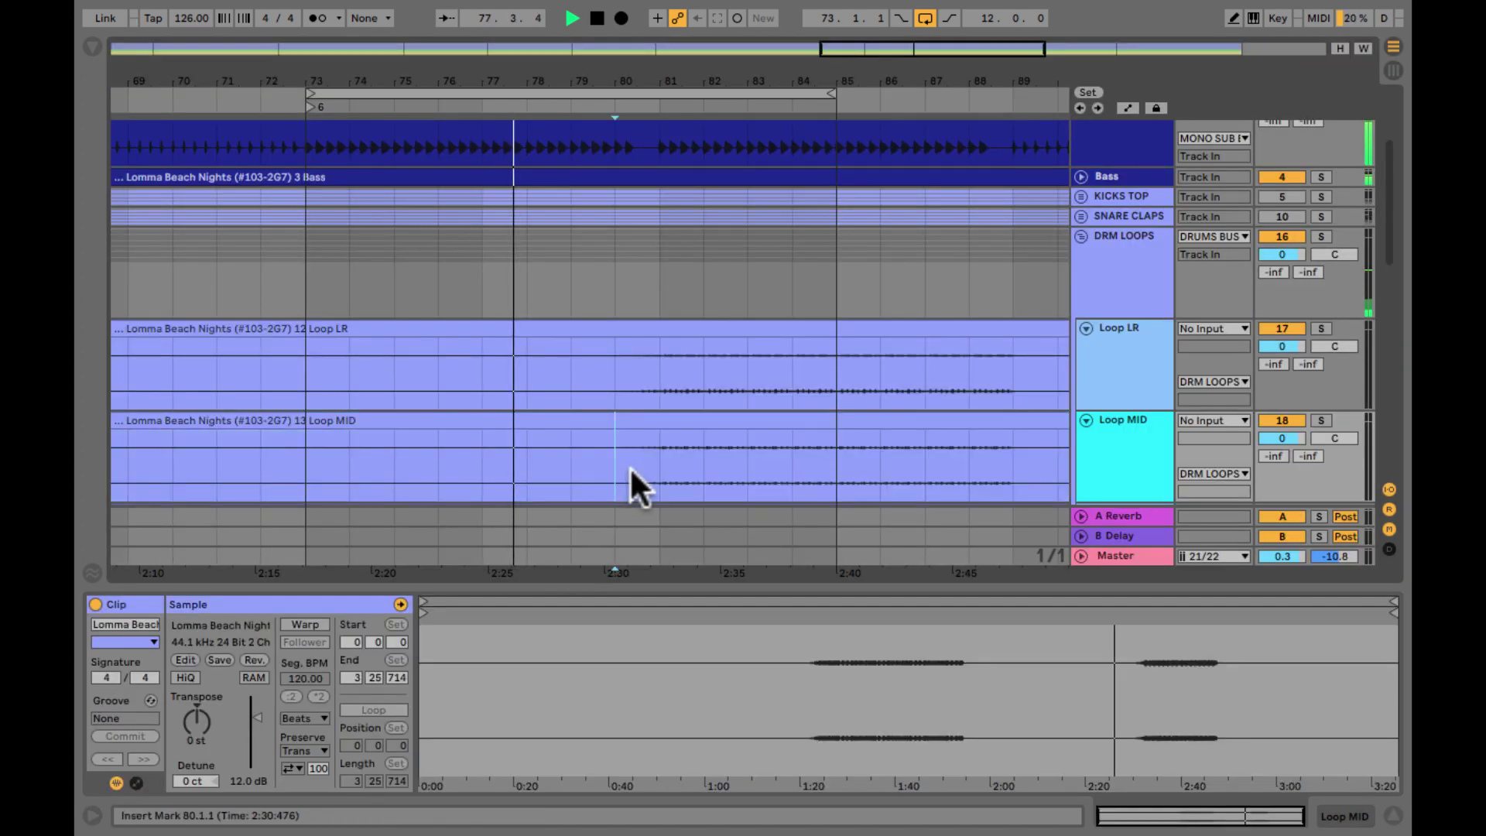
pyautogui.click(647, 462)
pyautogui.press('Tab')
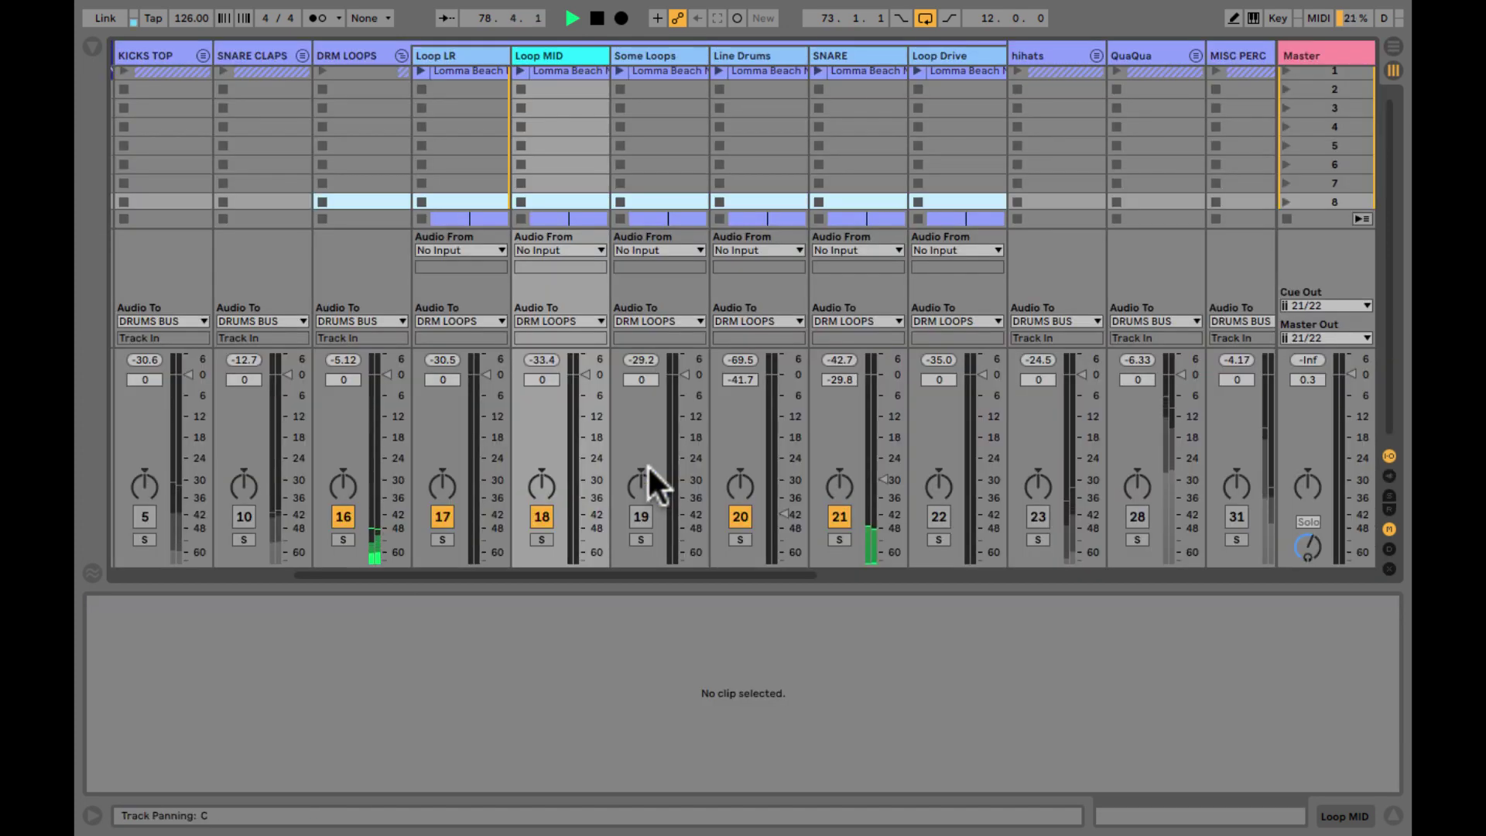
pyautogui.press('Tab')
pyautogui.press('Tab')
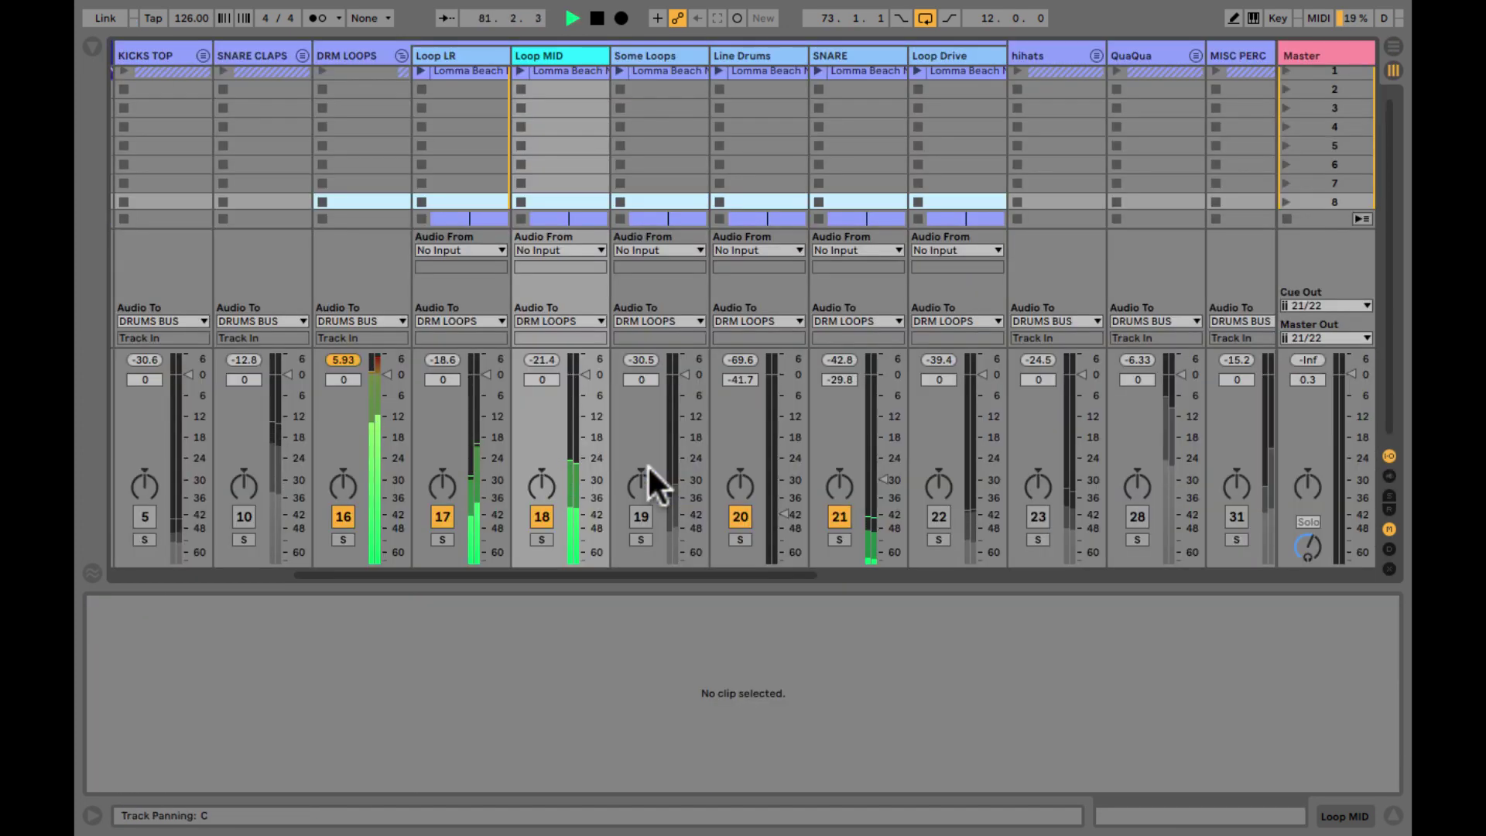
# - Mute Line Drums, SNARE and Loop LR, leaving only Loop MID active in the DRM LOOPS group
pyautogui.click(541, 517)
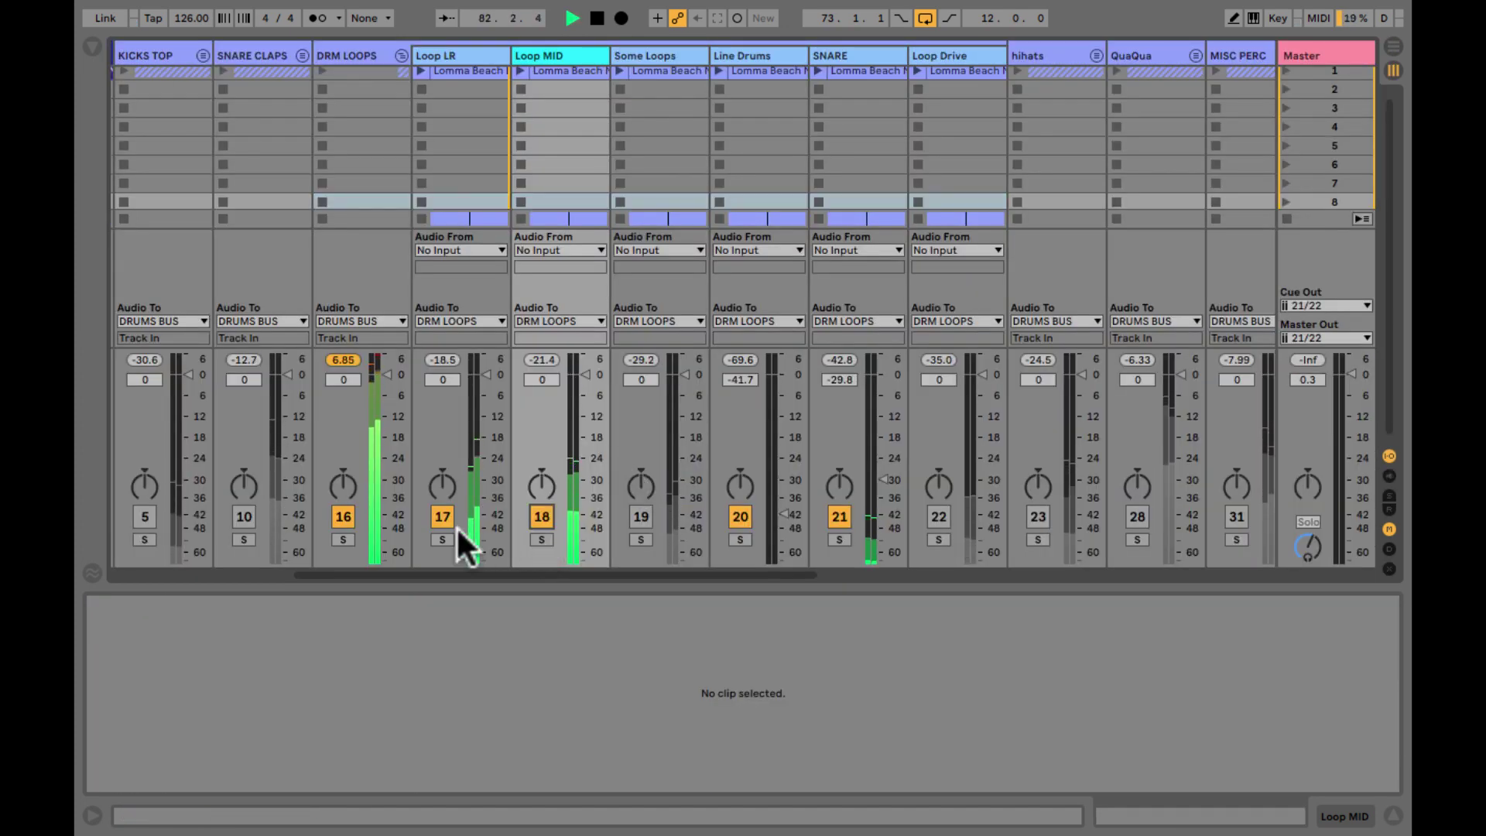
pyautogui.hotkey('ctrl', 'z')
pyautogui.click(739, 518)
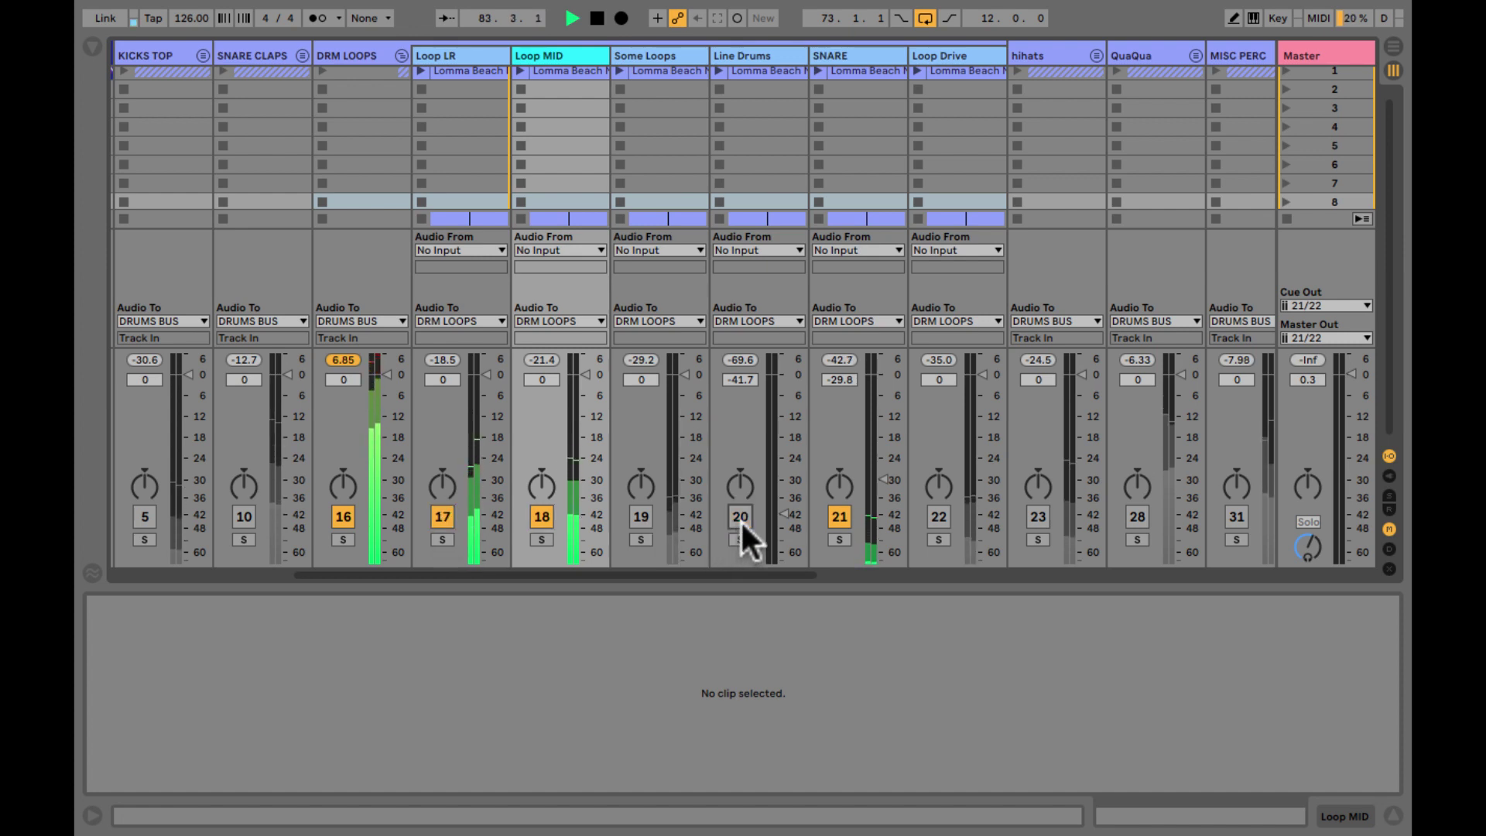
pyautogui.click(839, 517)
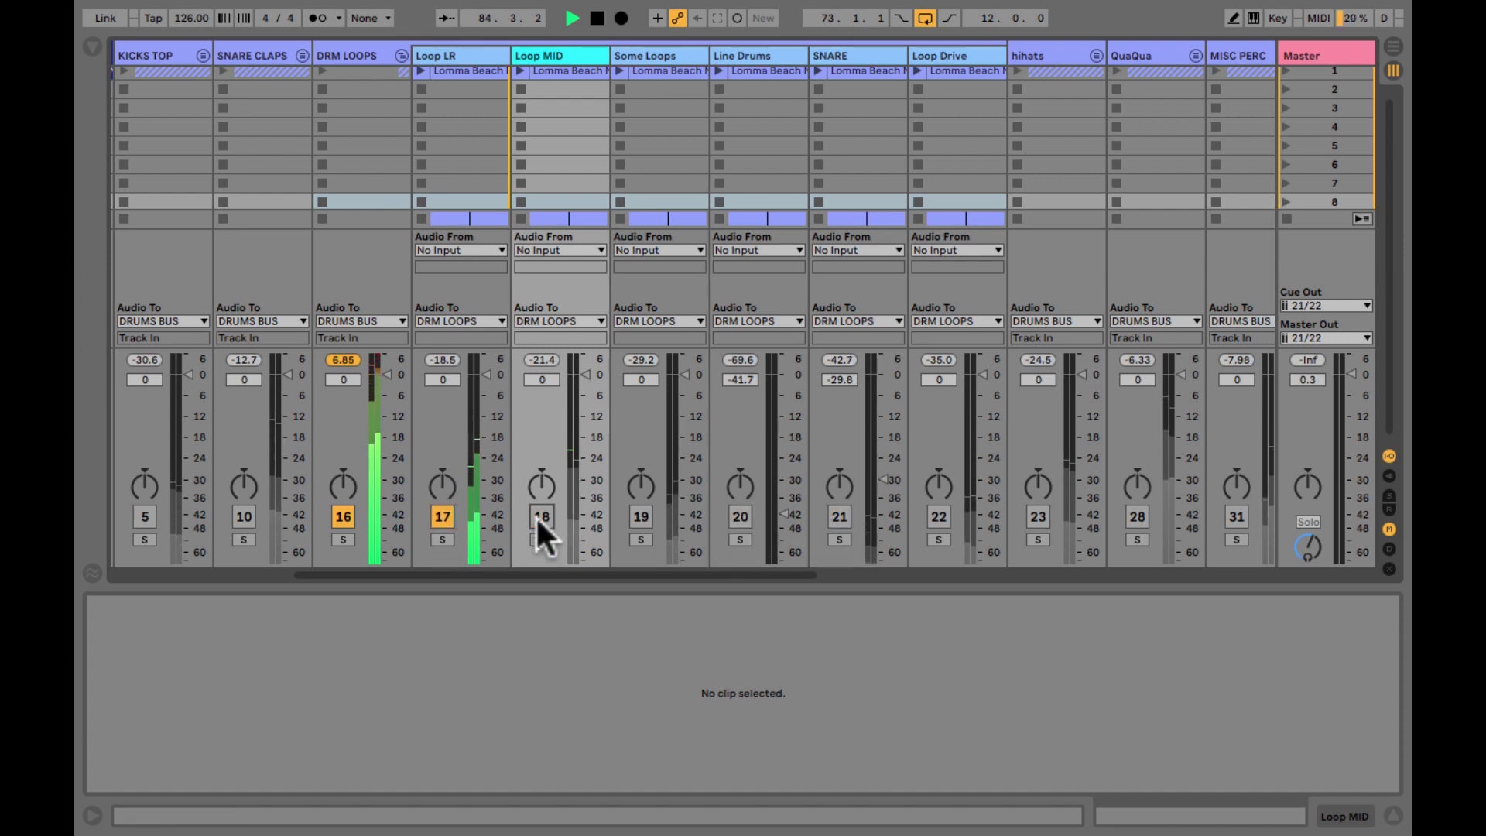
pyautogui.click(446, 514)
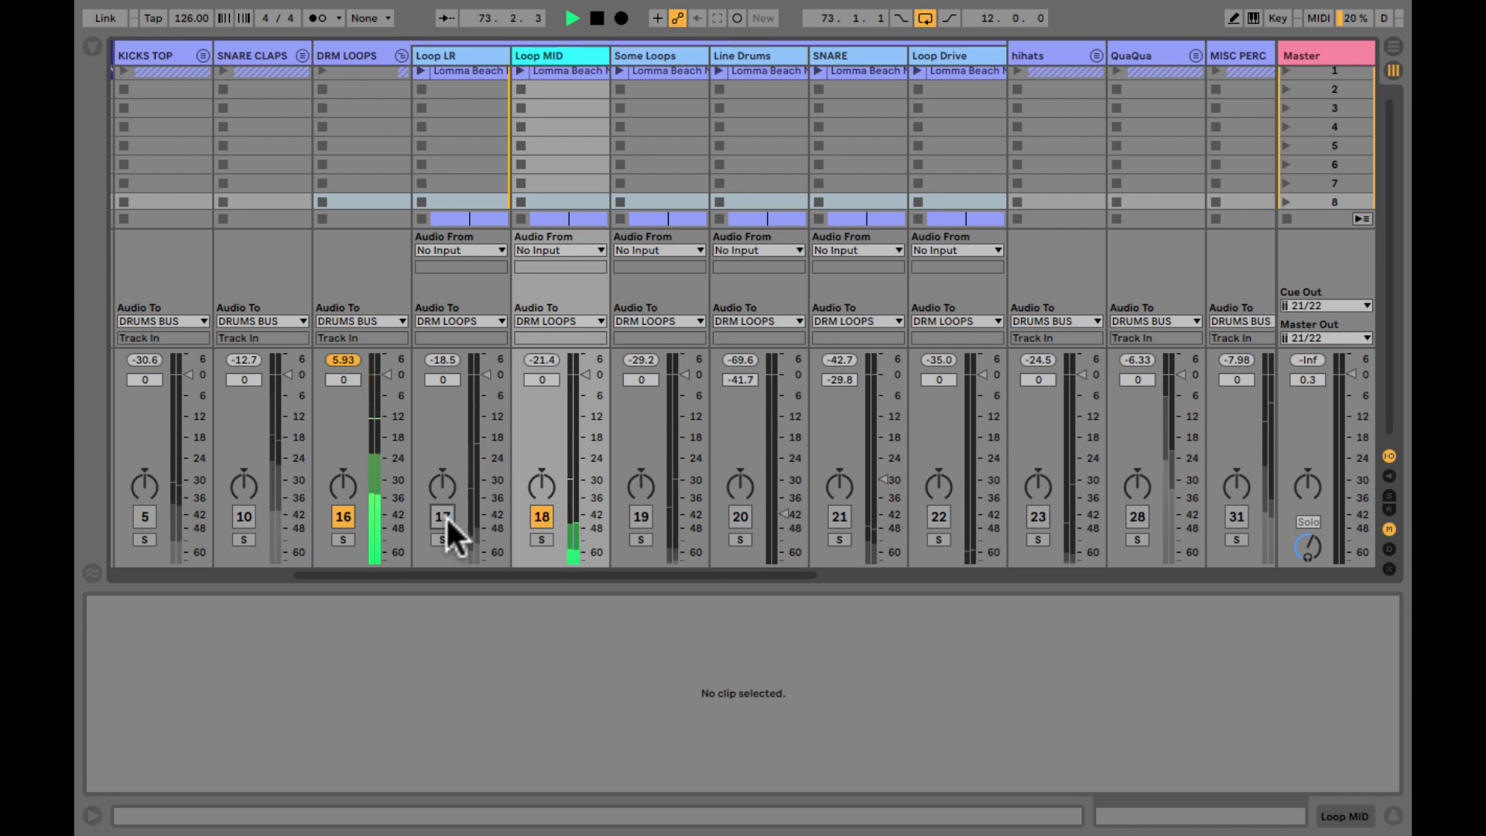
# - Set the arrangement loop to six bars starting at bar 83, and return to Session View
pyautogui.press('Tab')
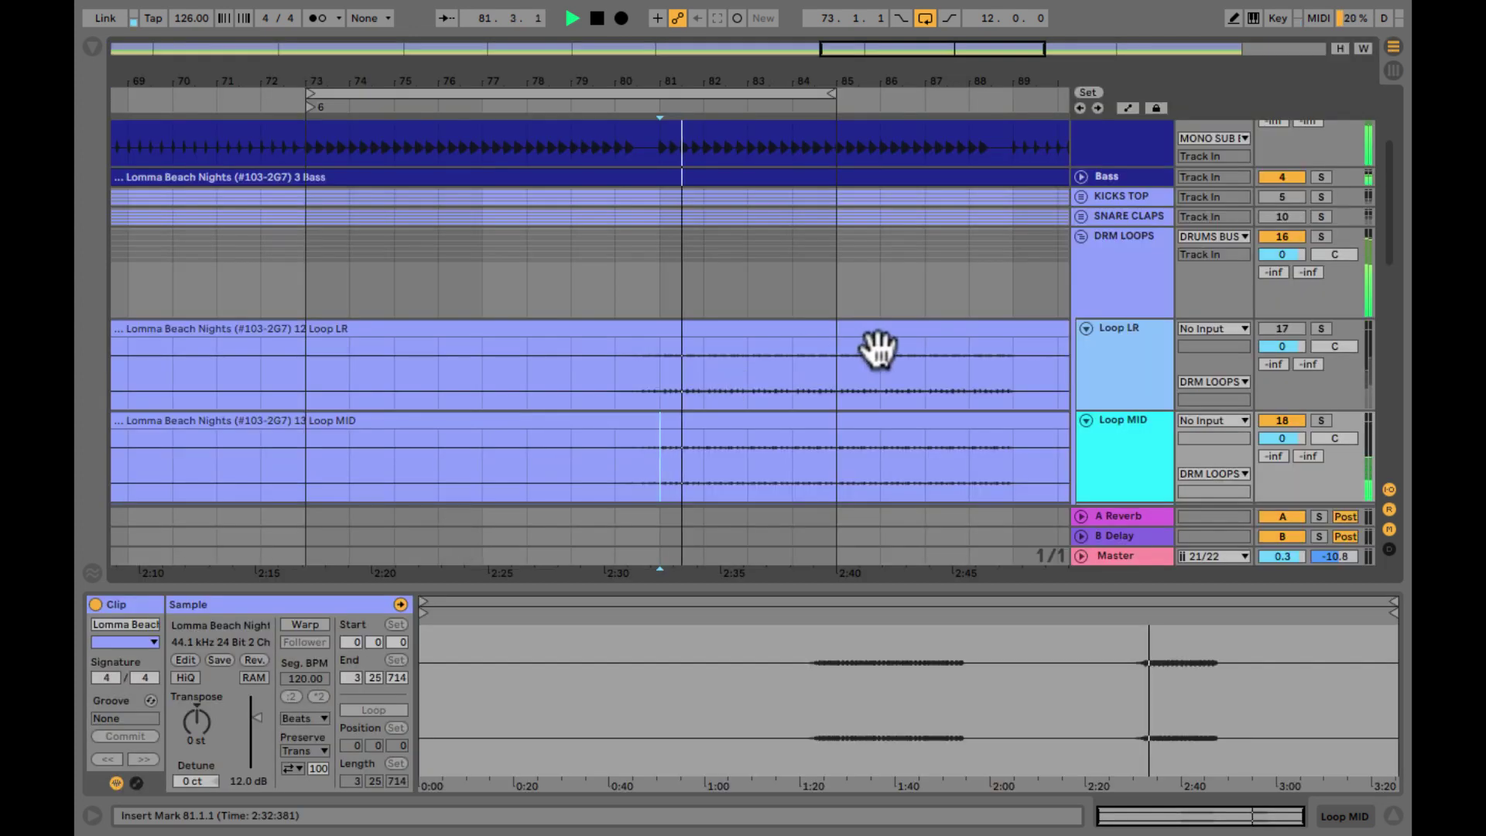
pyautogui.click(586, 93)
pyautogui.moveTo(306, 93); pyautogui.dragTo(588, 93)
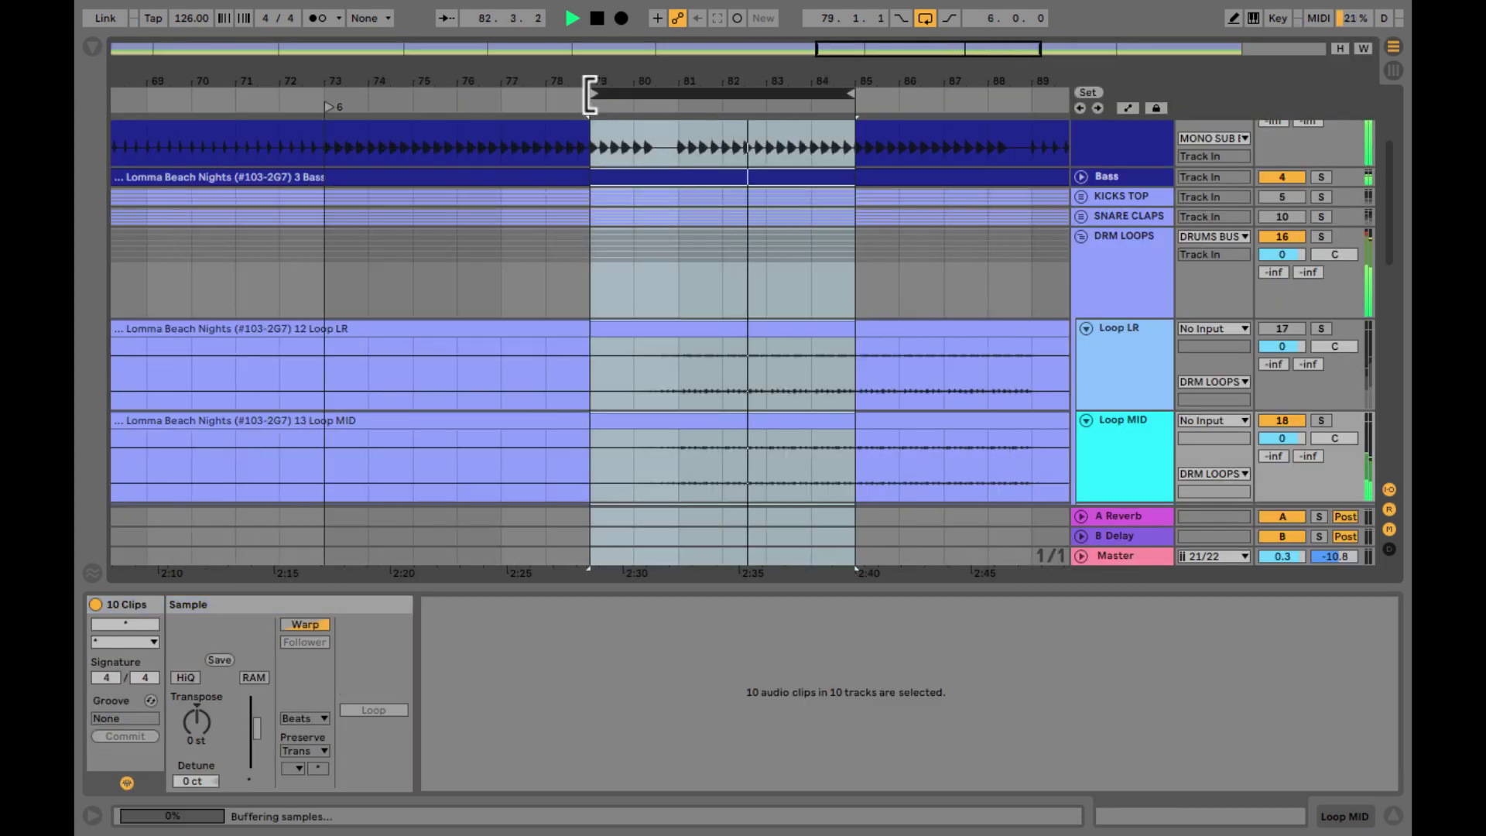
pyautogui.press('super+Down')
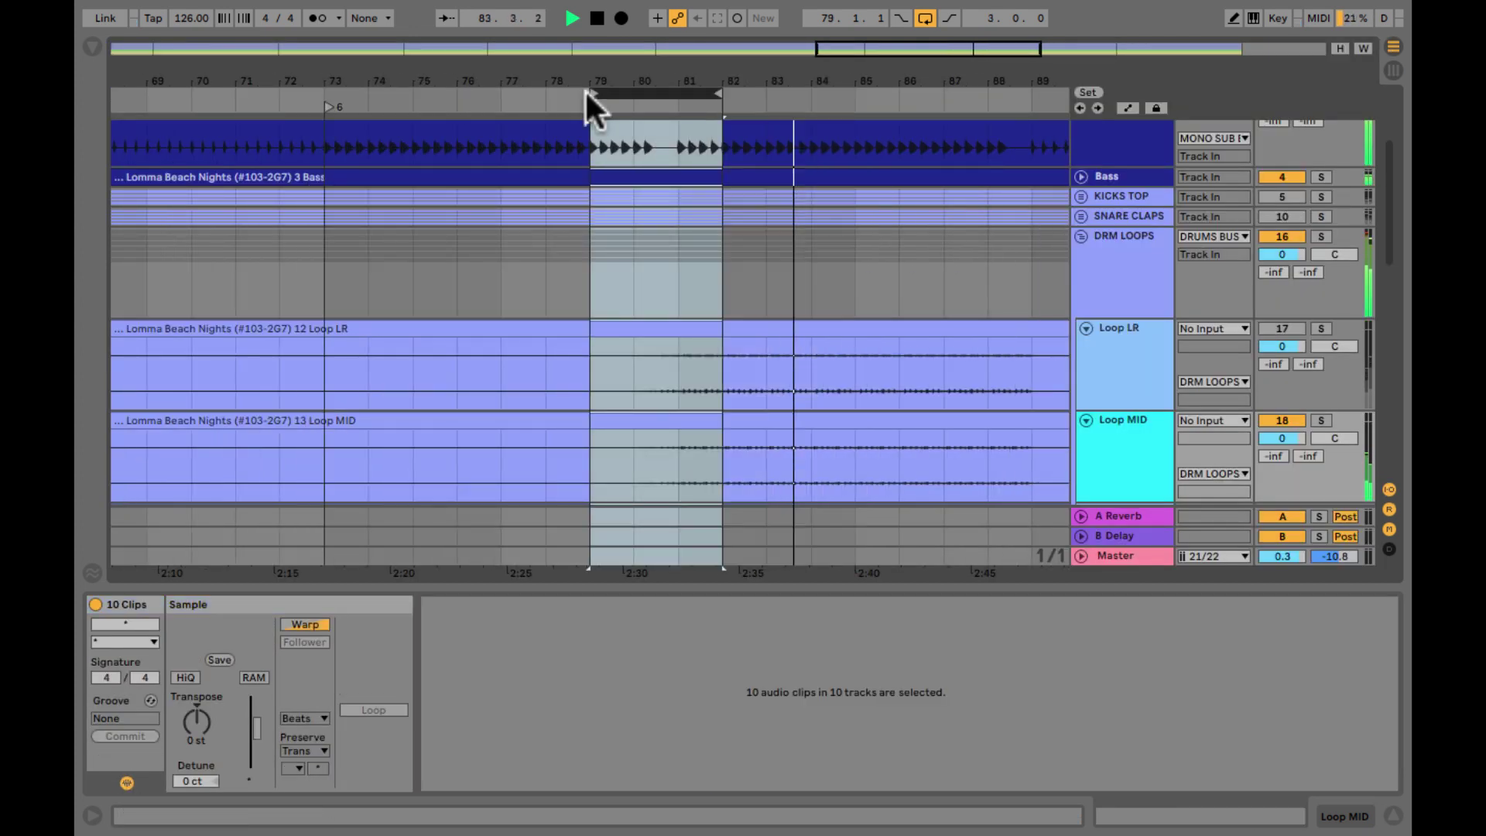
pyautogui.press('Up')
pyautogui.press('super+Up')
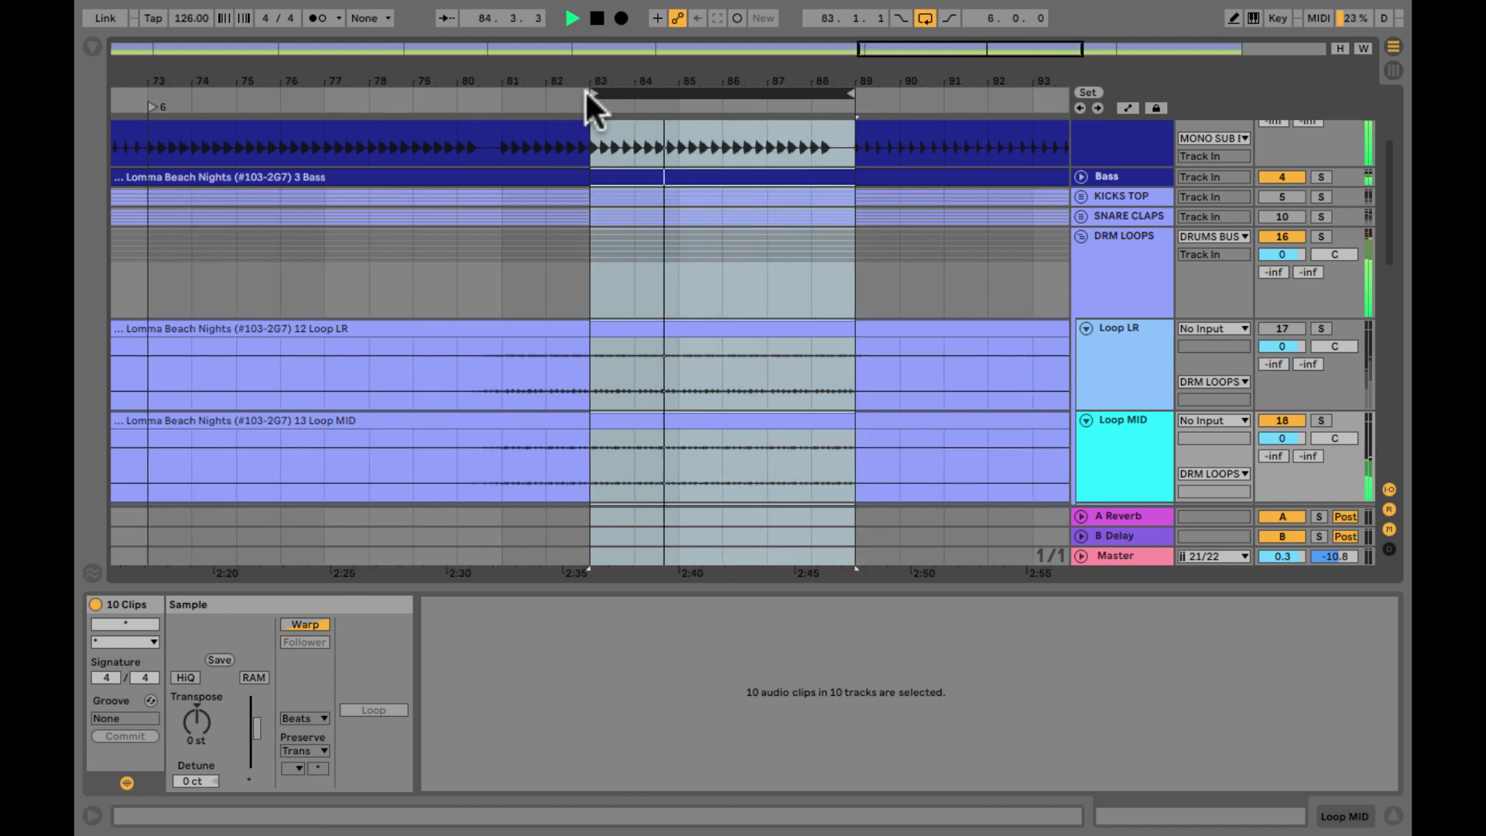
pyautogui.press('Tab')
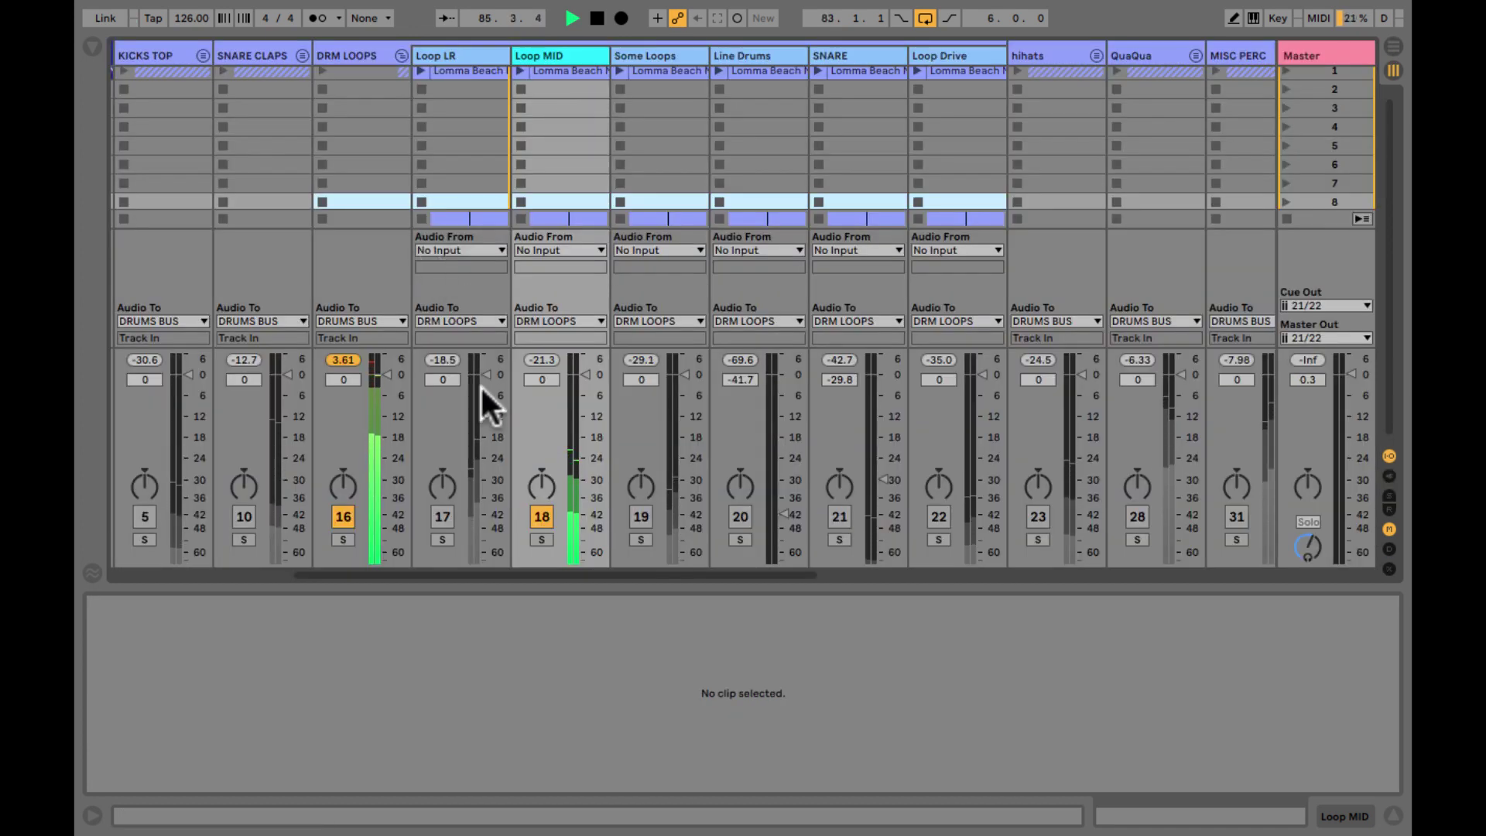
# - Set the Loop MID volume to -6.2 dB, and unmute Loop LR with its volume at -25.6 dB
pyautogui.click(577, 373)
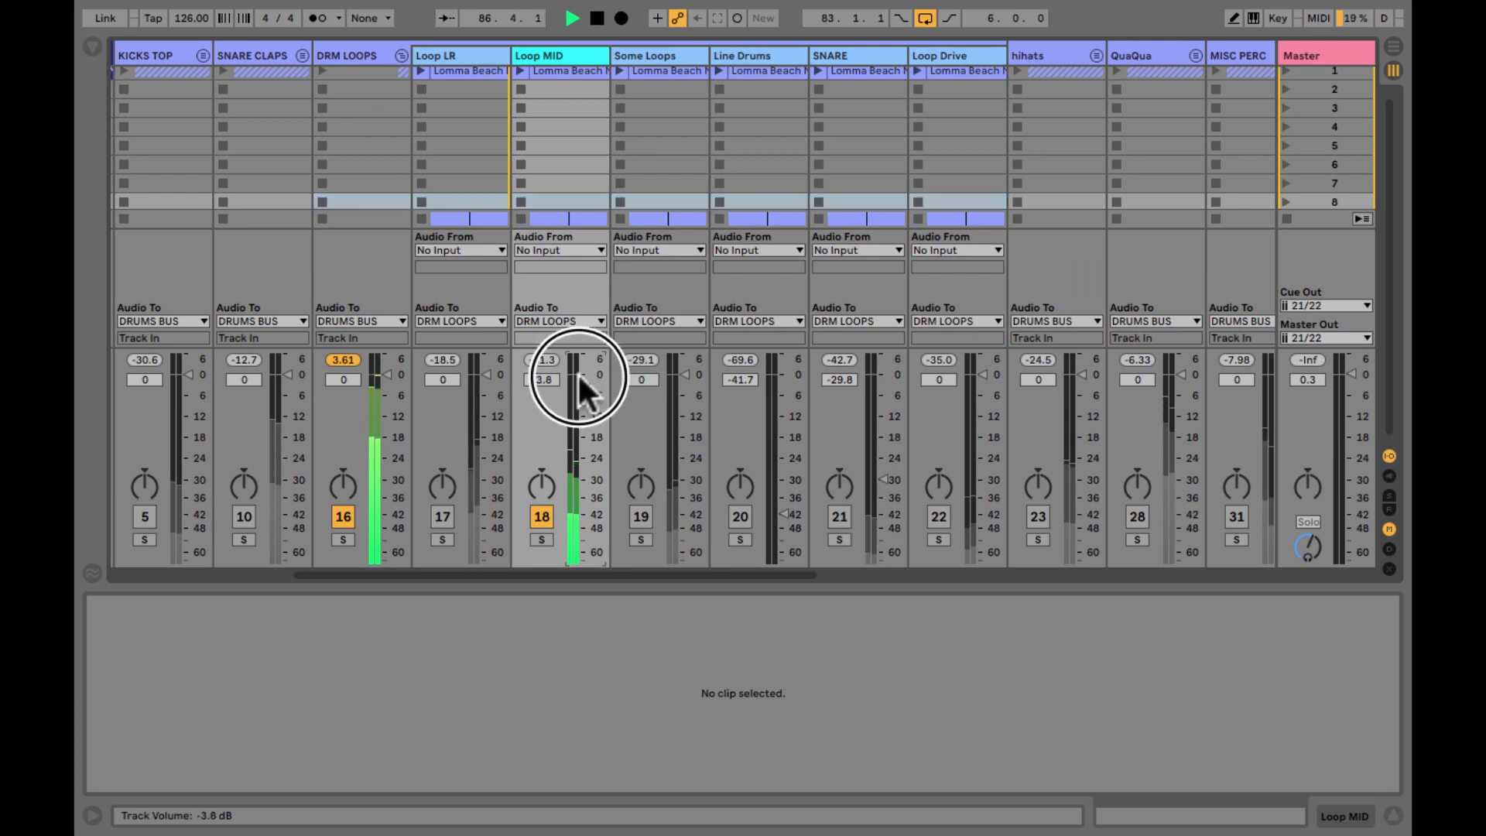
pyautogui.moveTo(578, 372); pyautogui.dragTo(586, 395)
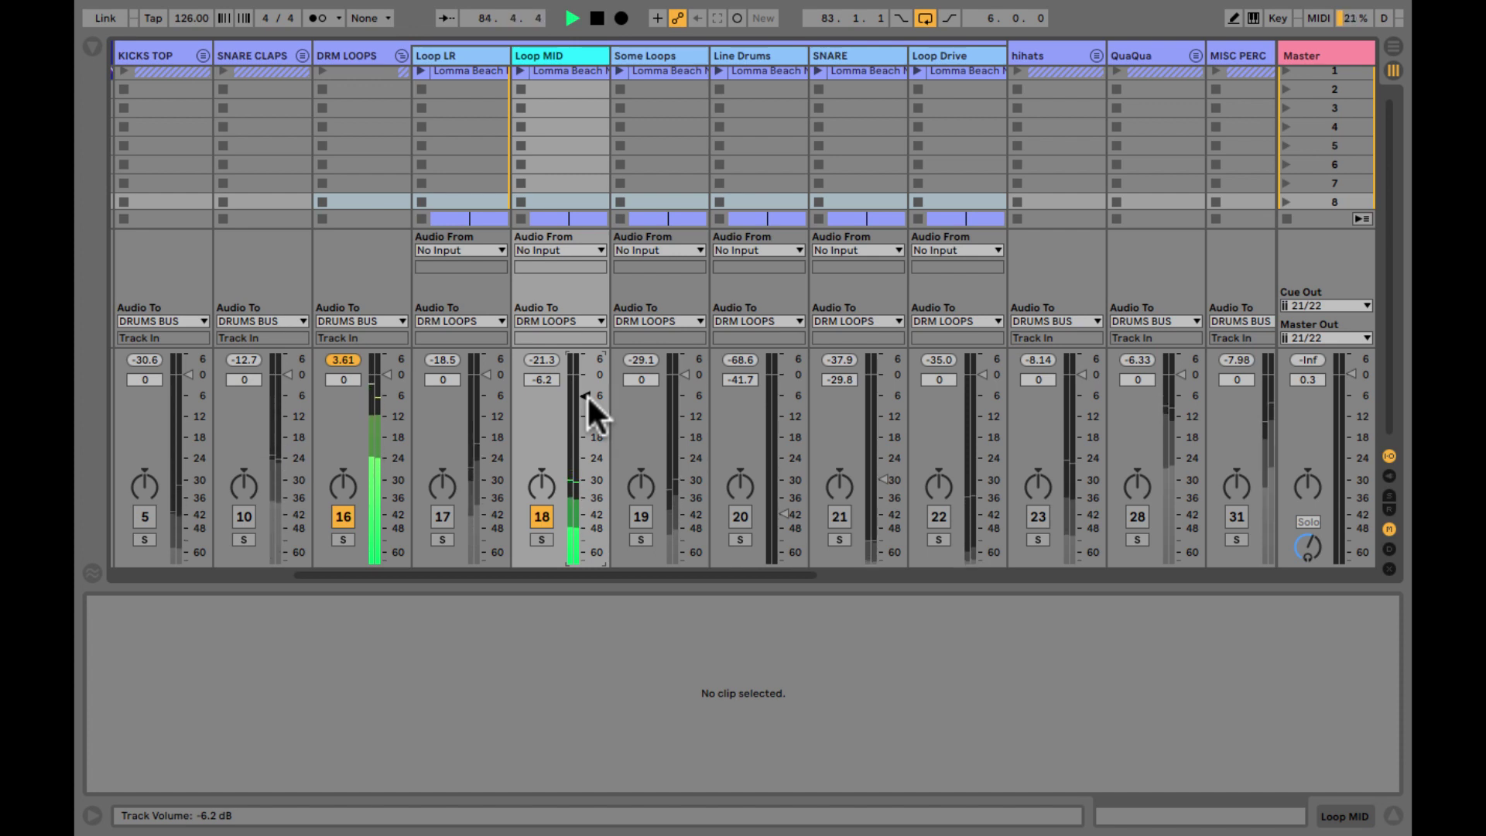
pyautogui.click(442, 516)
pyautogui.moveTo(484, 376); pyautogui.dragTo(529, 435)
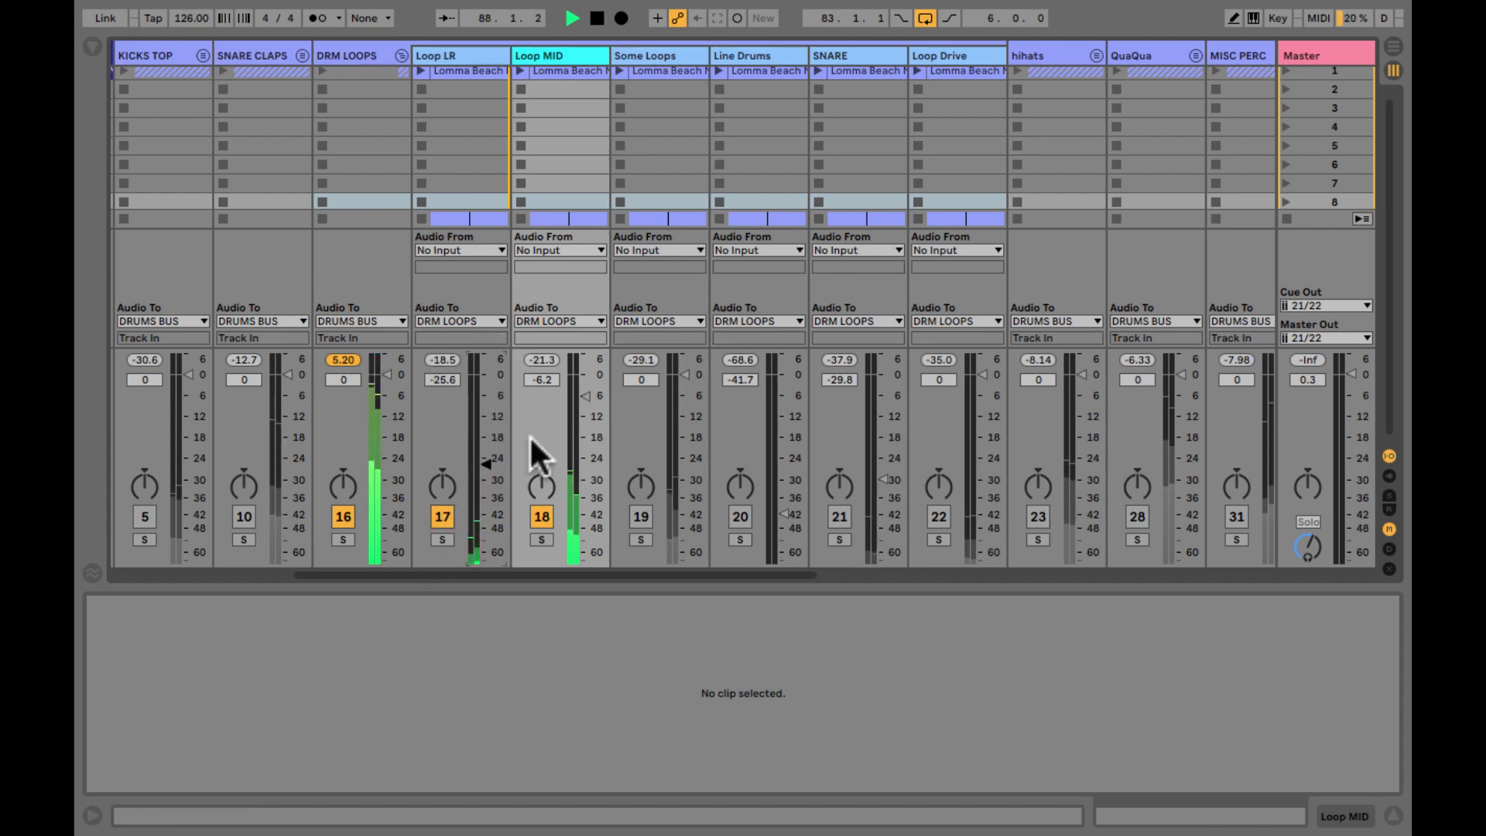
# - Unmute the Some Loops track and set its volume to -11.0 dB
pyautogui.click(670, 540)
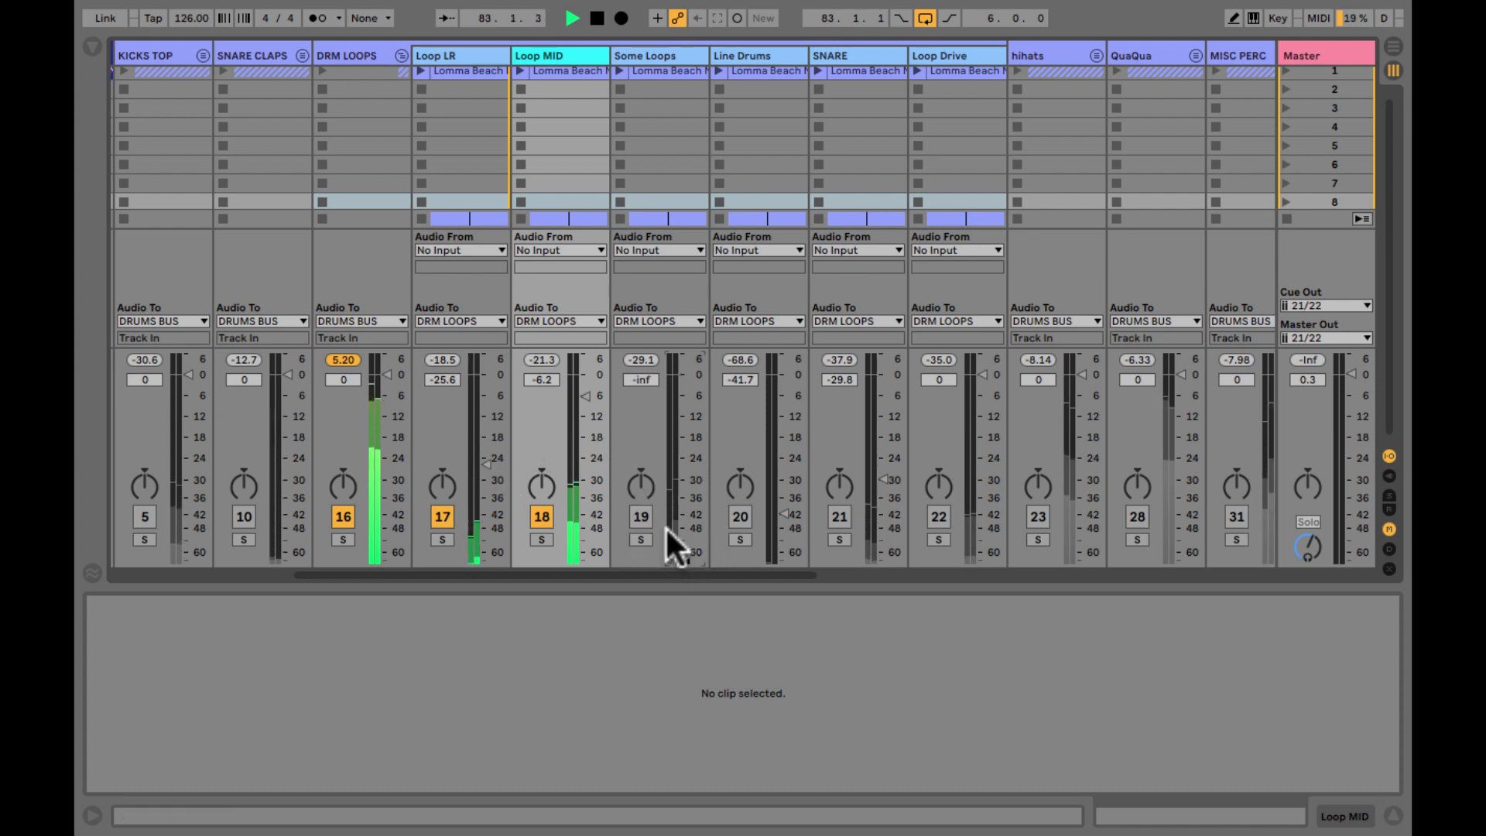
pyautogui.click(647, 520)
pyautogui.moveTo(680, 556)
pyautogui.mouseDown()
pyautogui.moveTo(680, 541)
pyautogui.moveTo(678, 554)
pyautogui.mouseUp()
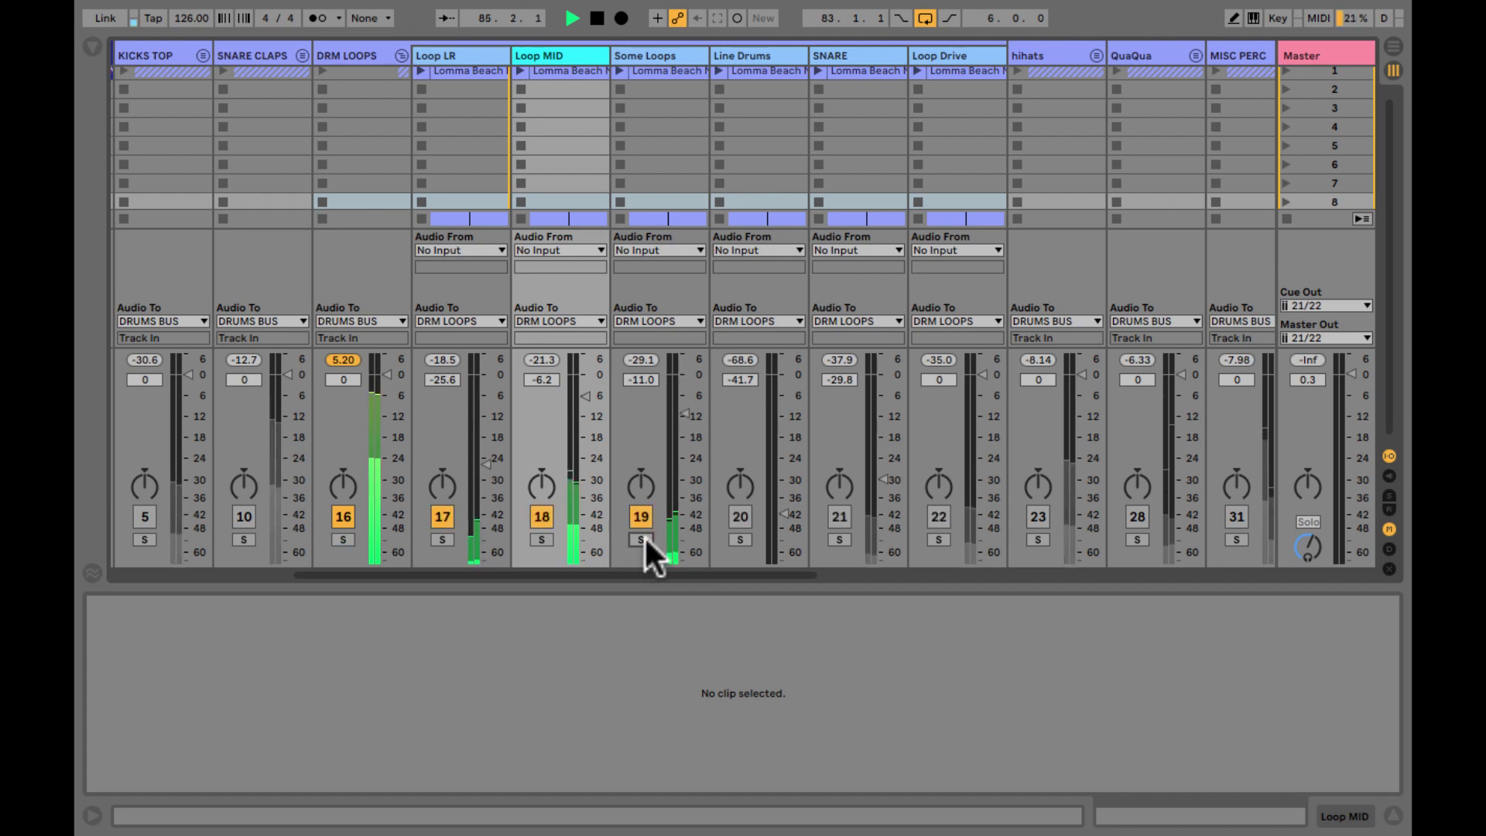
# - Solo-check and unmute the SNARE track, and set its volume to -17.3 dB
pyautogui.click(839, 539)
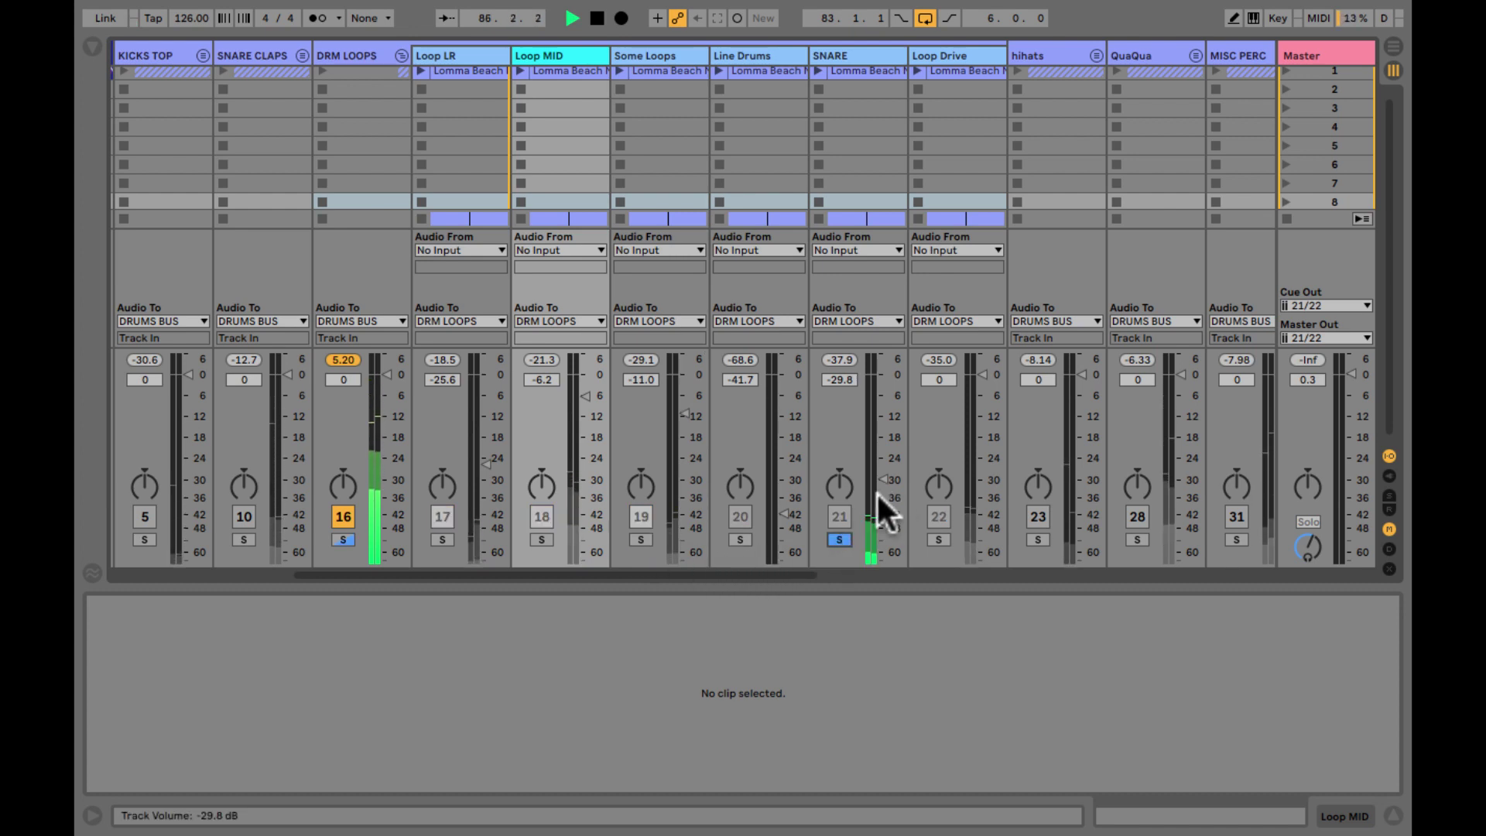
pyautogui.click(838, 540)
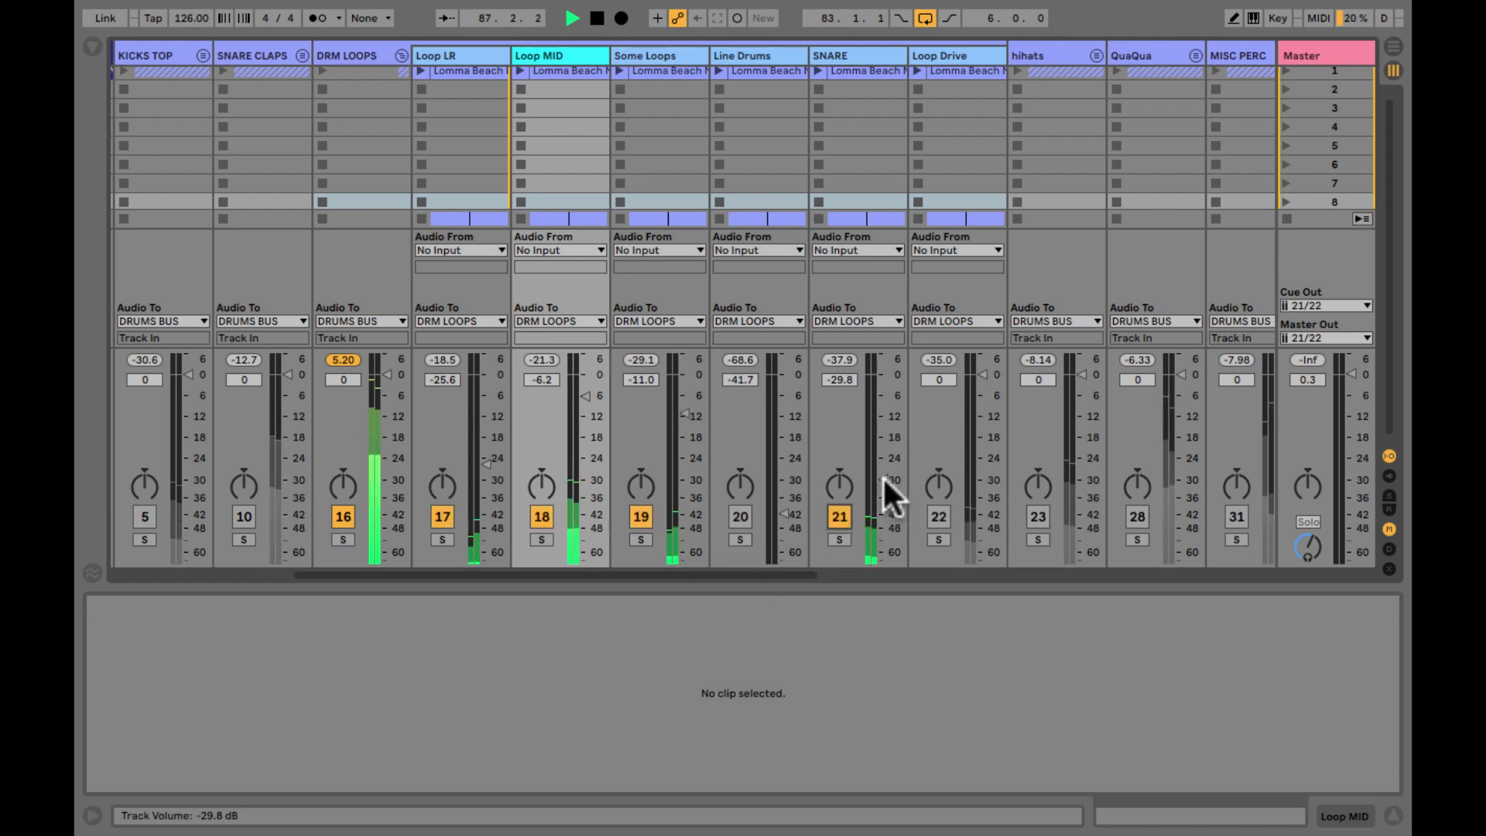
pyautogui.moveTo(884, 480); pyautogui.dragTo(883, 421)
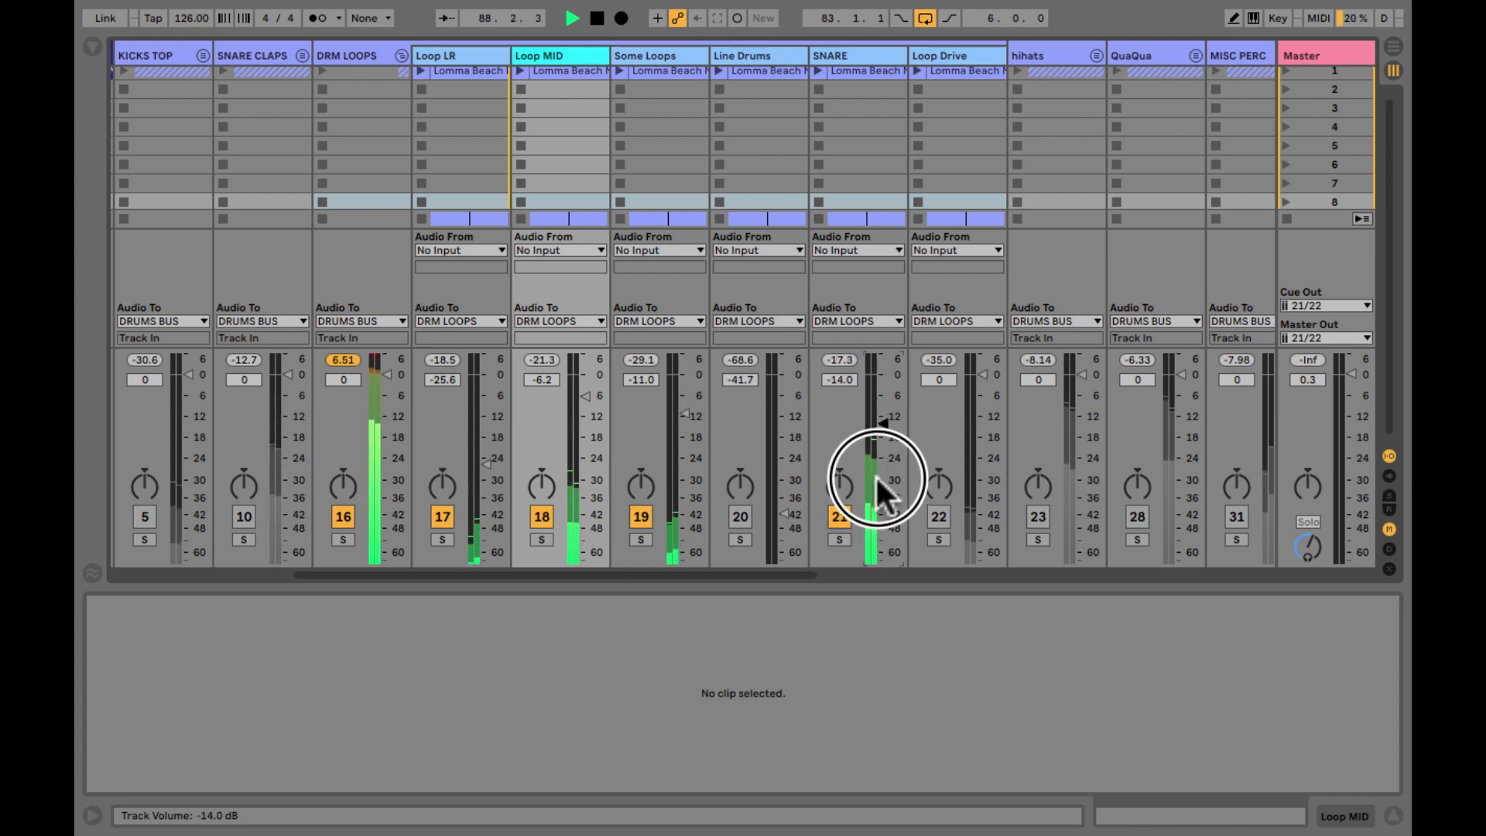
pyautogui.moveTo(880, 486); pyautogui.dragTo(879, 484)
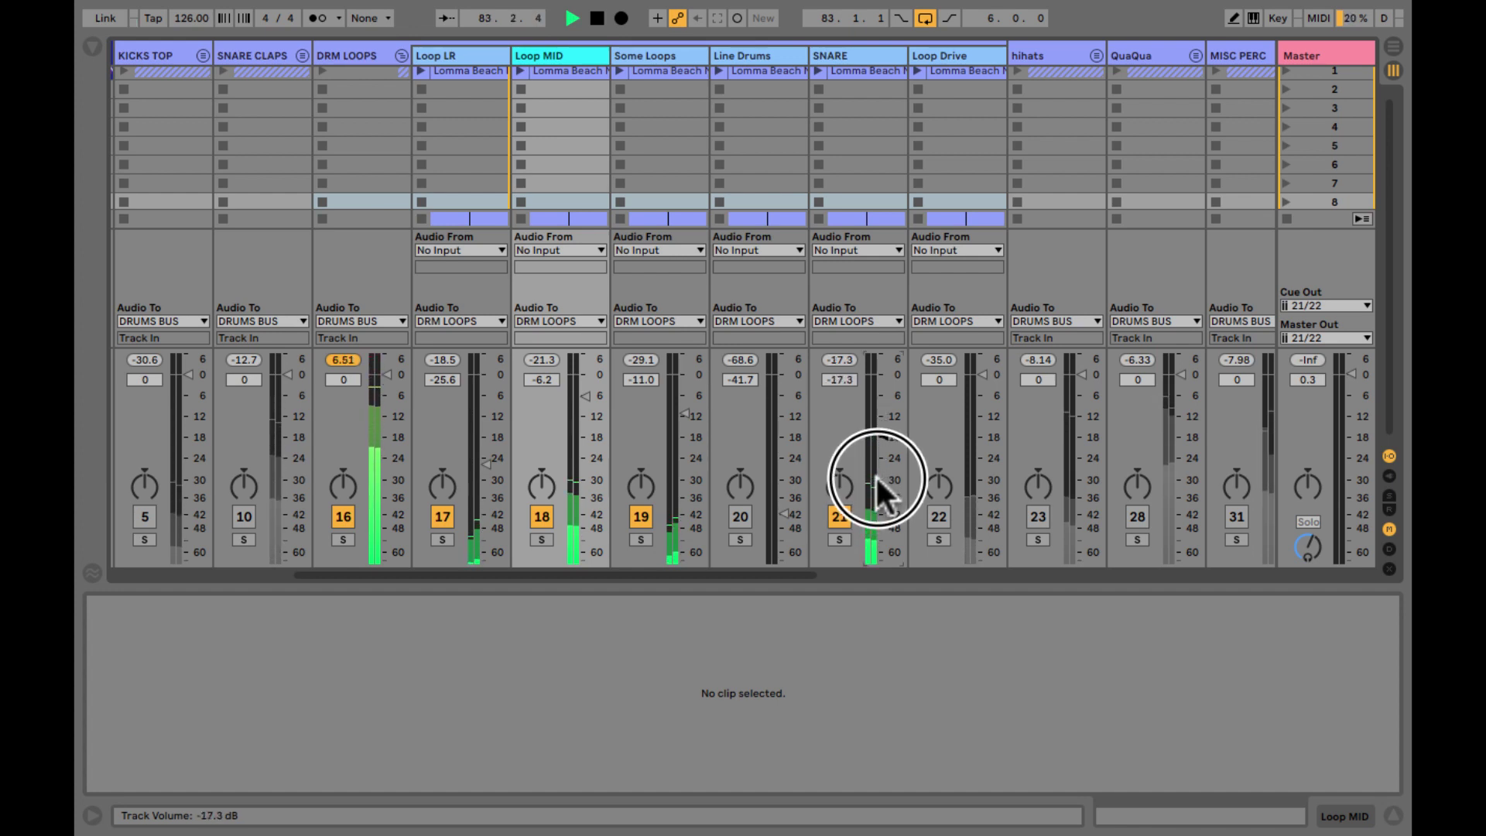
# - Solo-check and unmute Loop Drive, and set its clip gain to 12 dB in Arrangement View
pyautogui.click(938, 540)
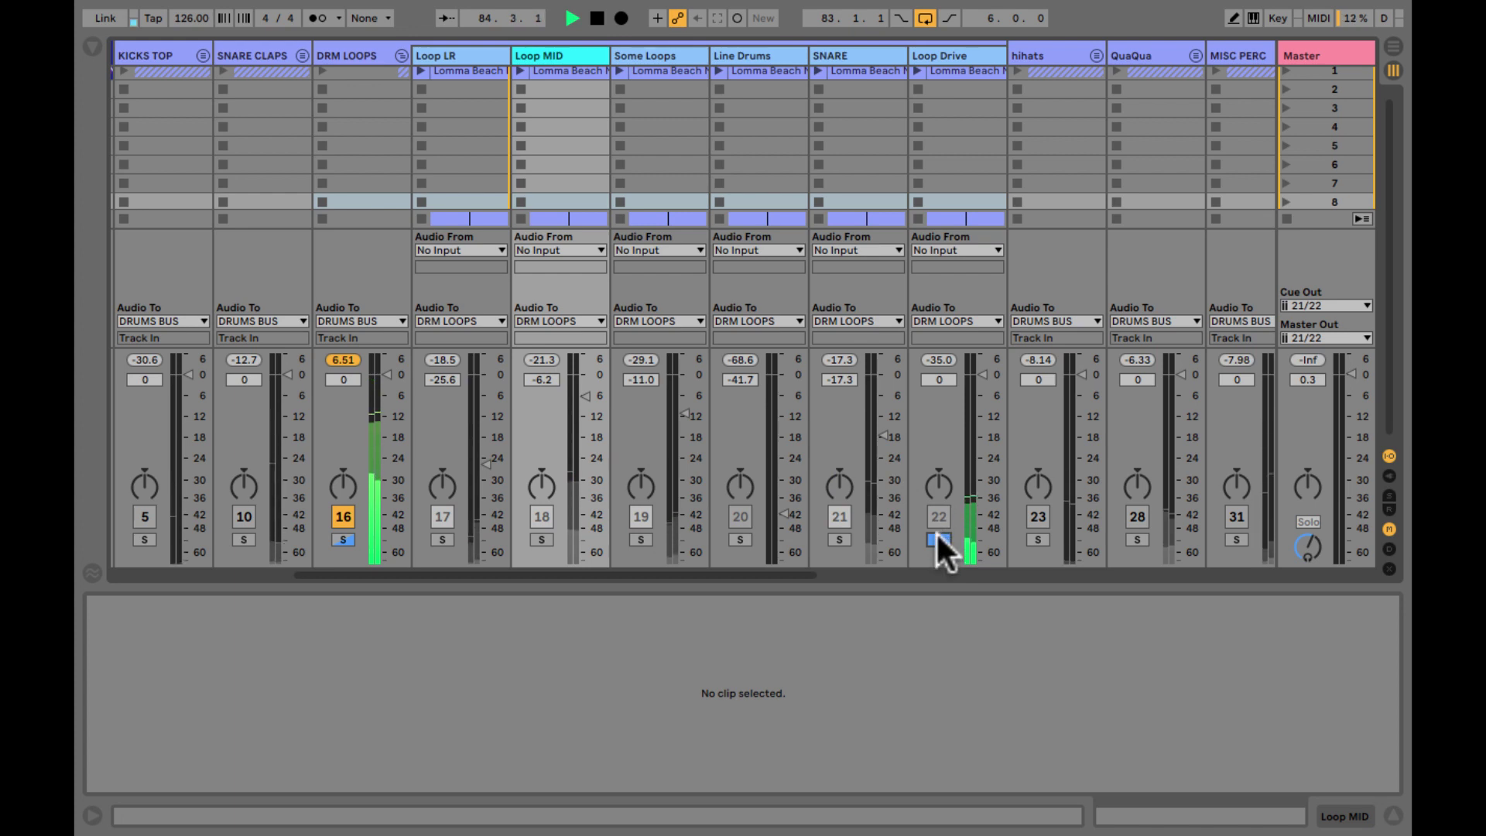
pyautogui.click(938, 540)
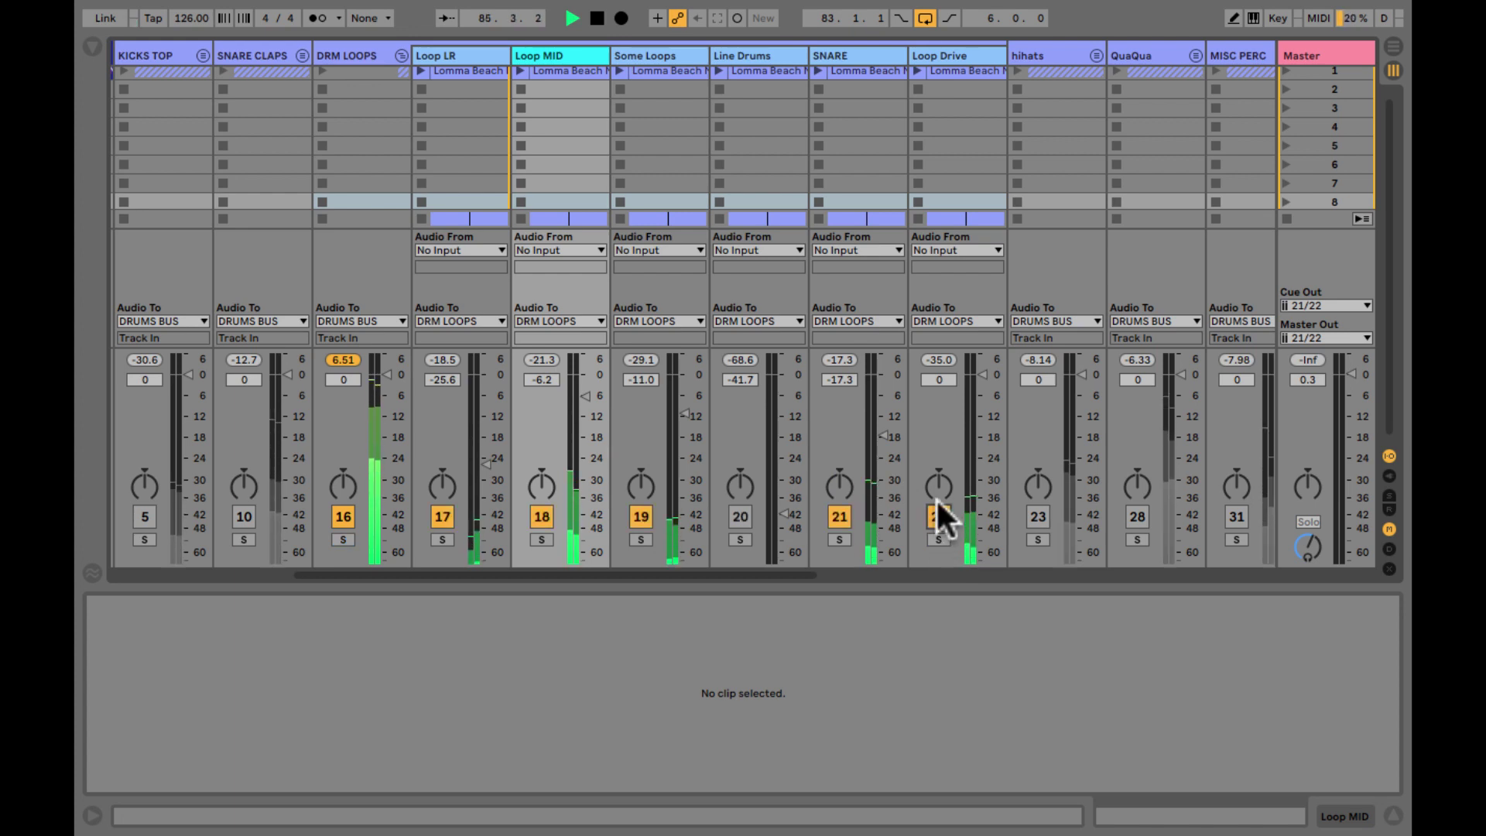
pyautogui.scroll(-10, 781, 348)
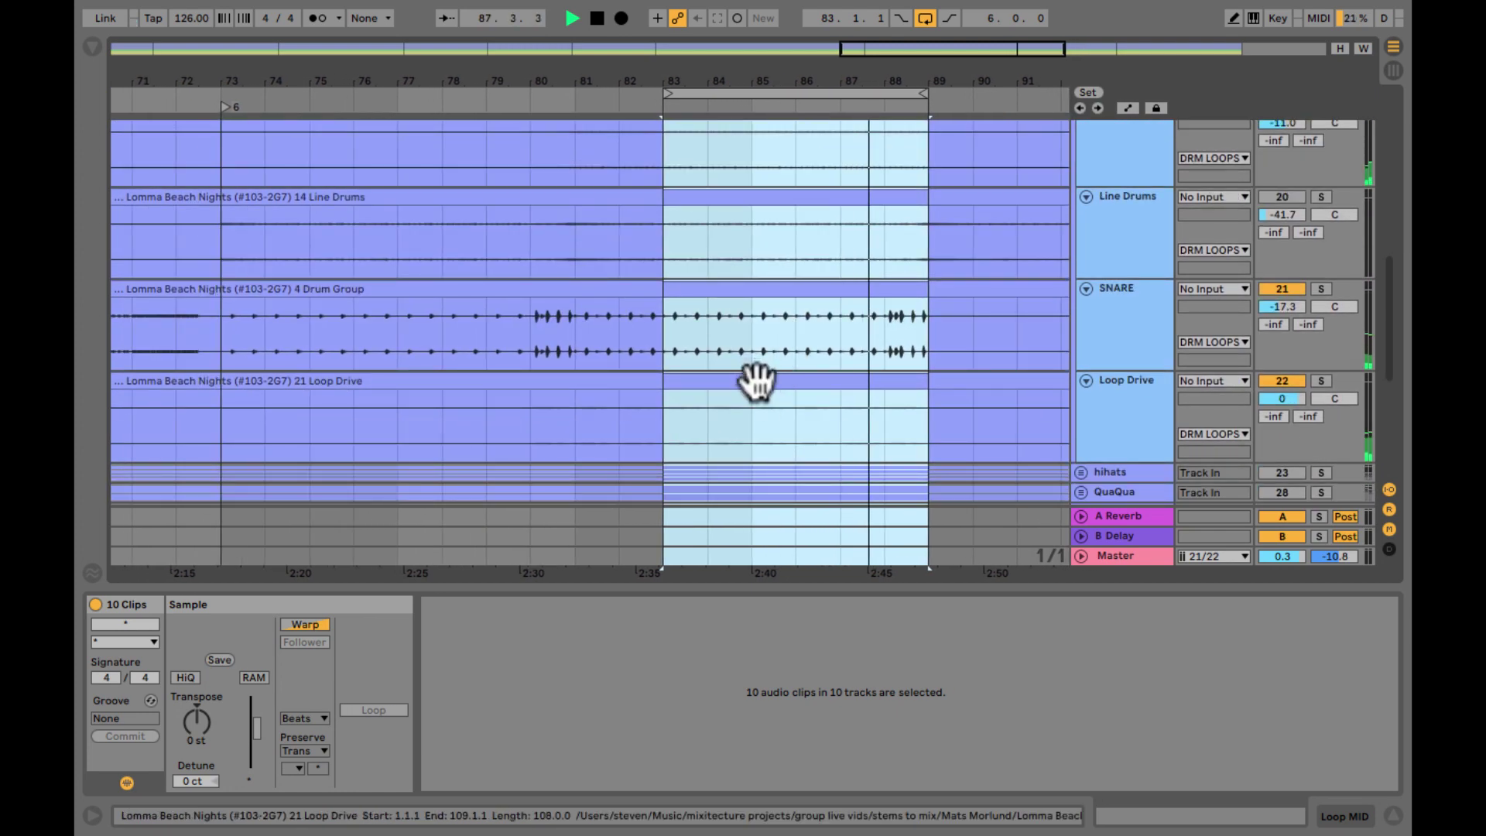
pyautogui.click(755, 377)
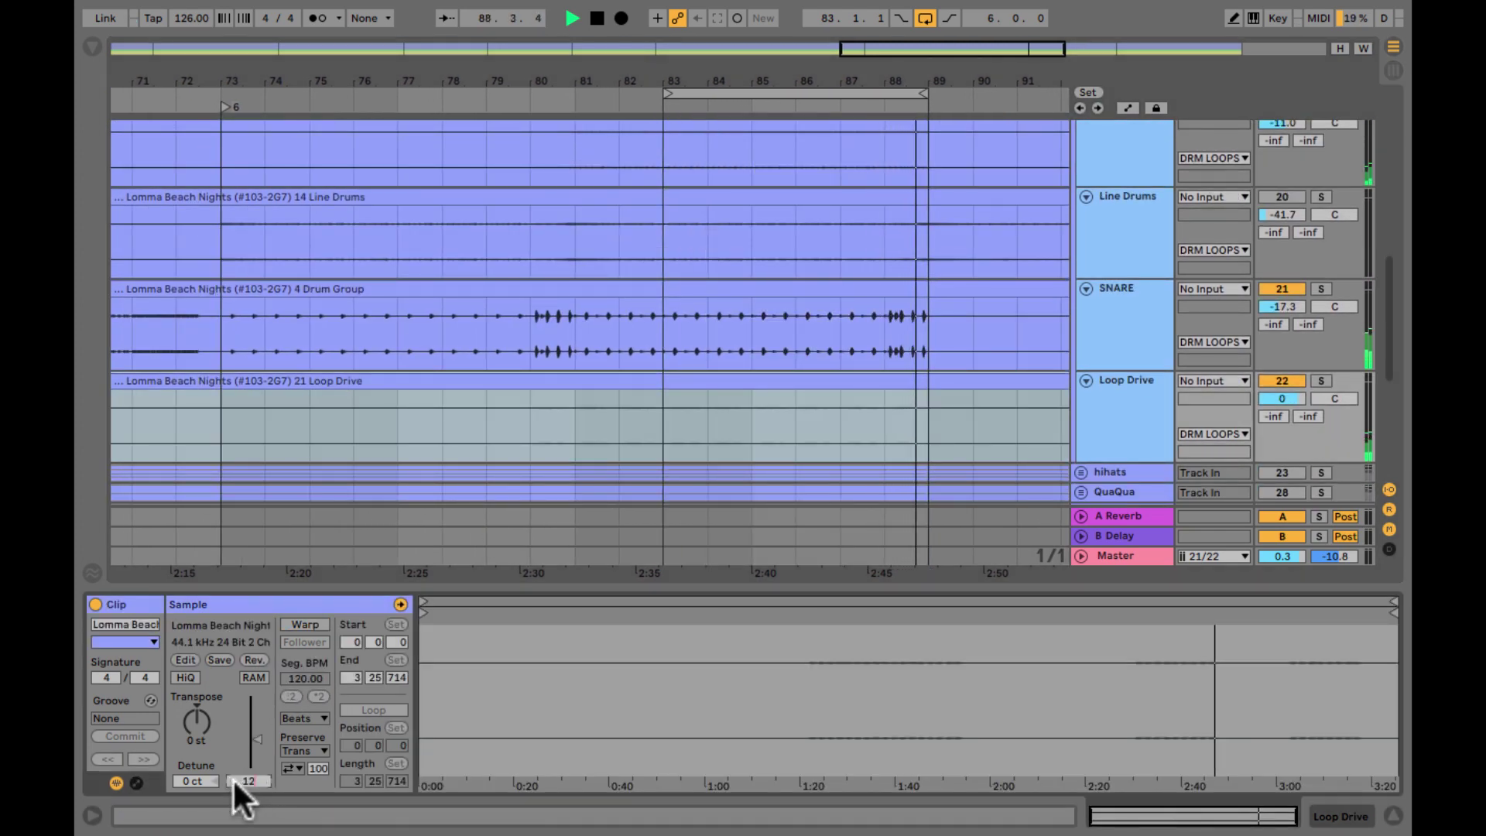
pyautogui.moveTo(232, 777); pyautogui.dragTo(232, 743)
pyautogui.press('Tab')
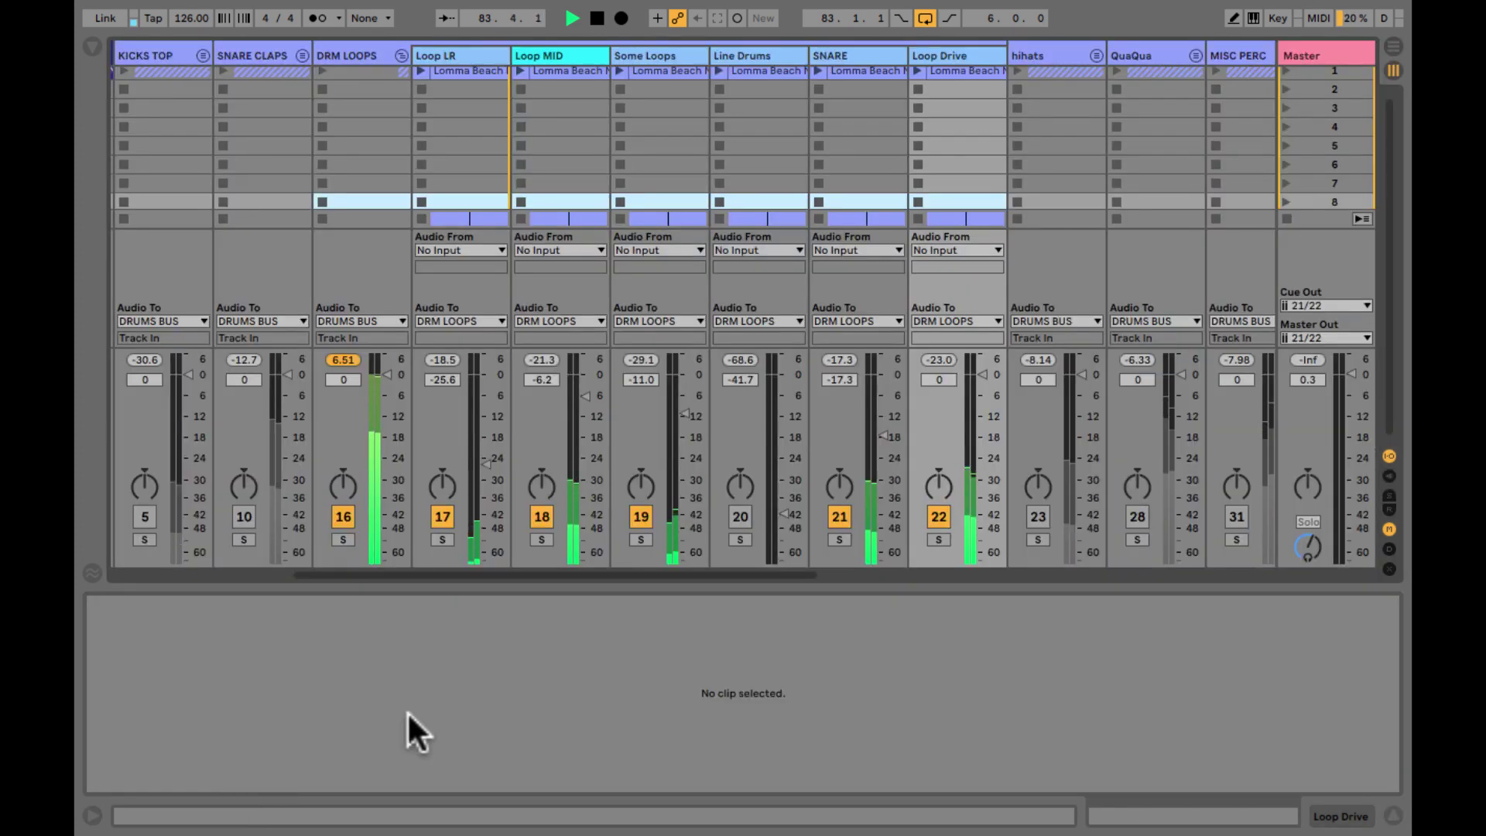
# - Solo-check Loop Drive, lower its track volume to -16.4 dB, and stop playback
pyautogui.click(937, 537)
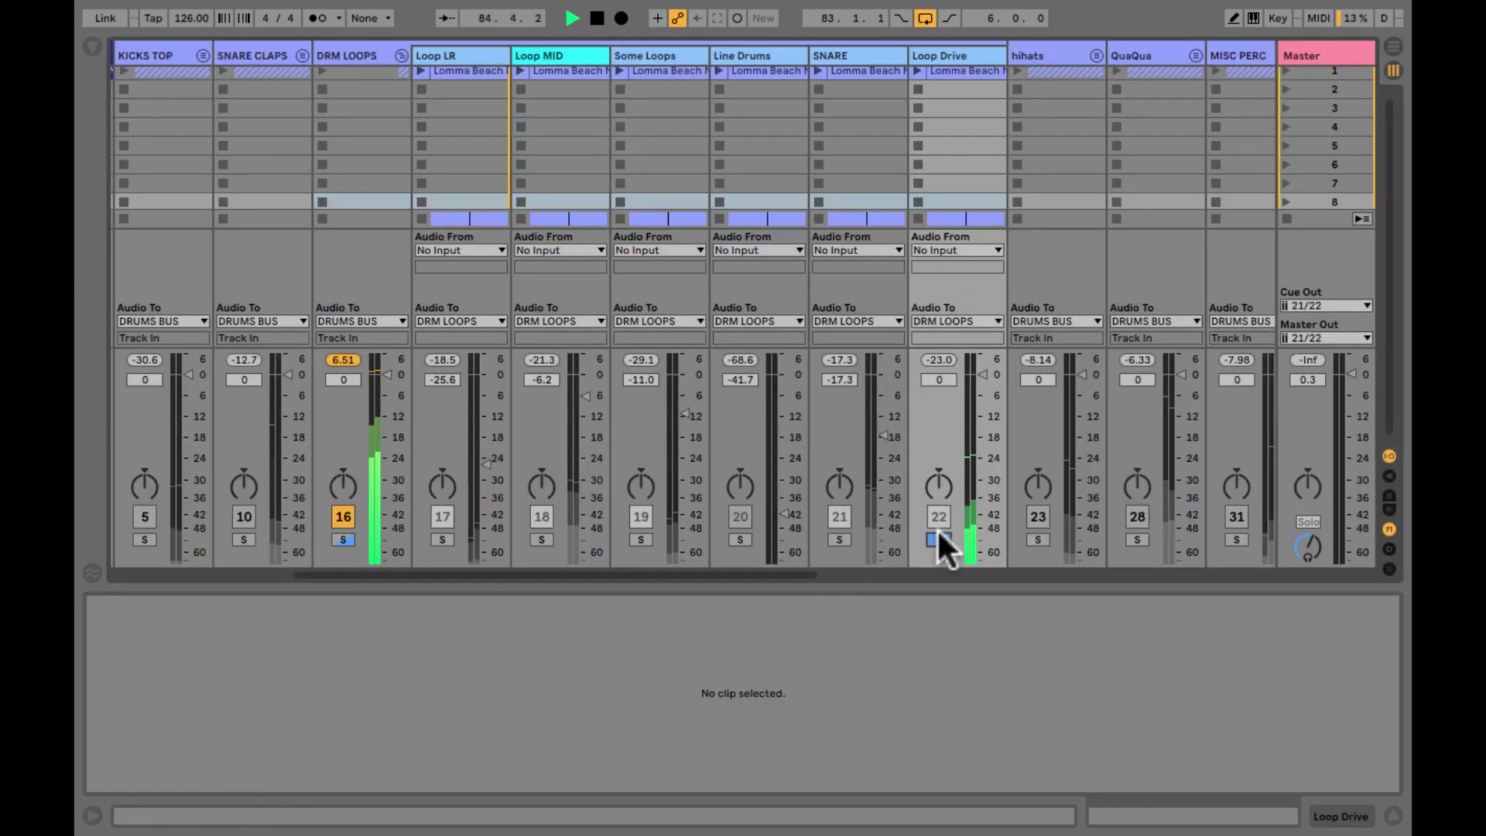
pyautogui.click(938, 537)
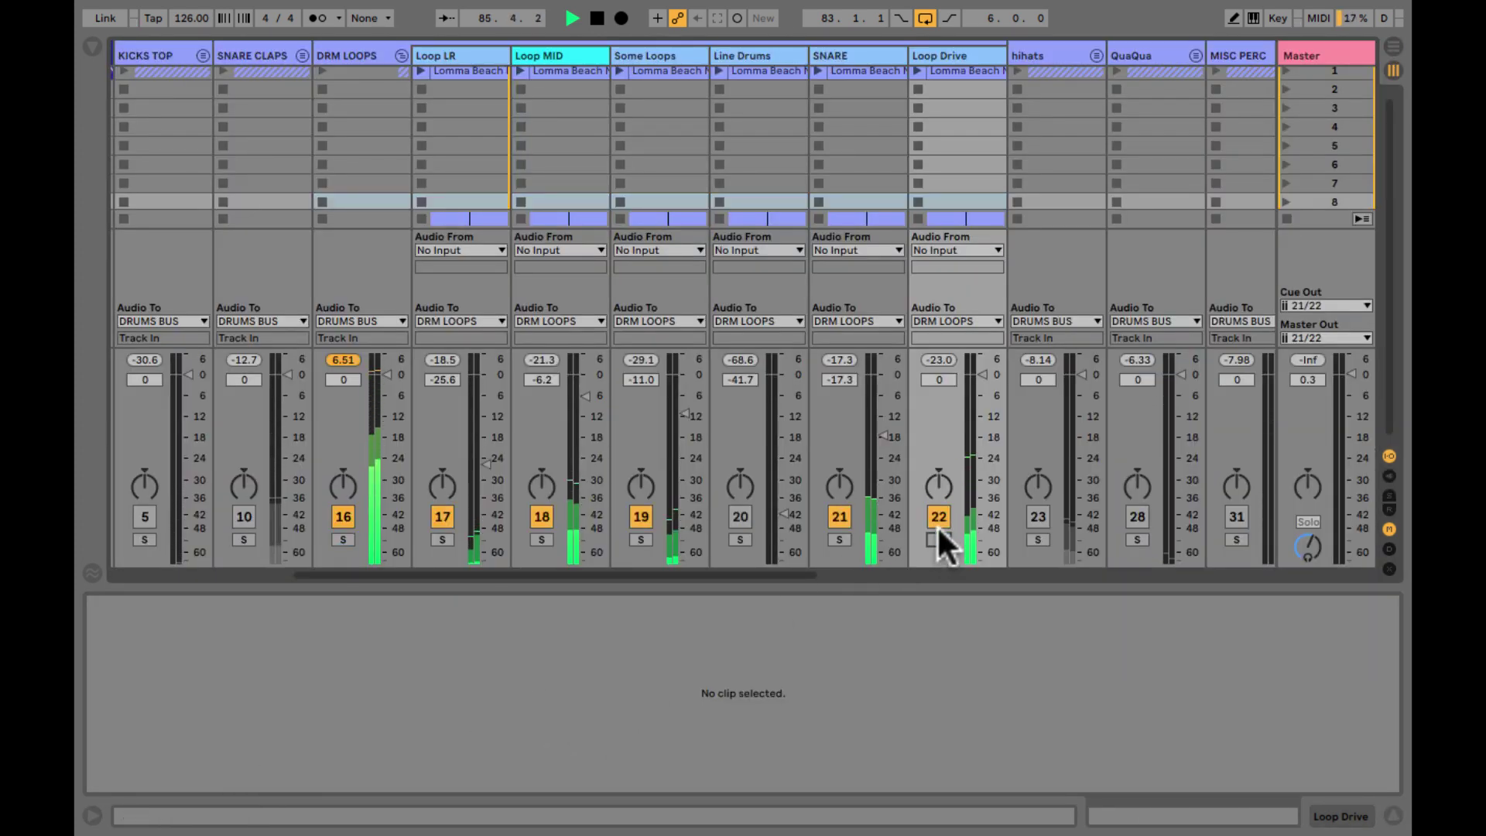
pyautogui.moveTo(980, 374); pyautogui.dragTo(975, 430)
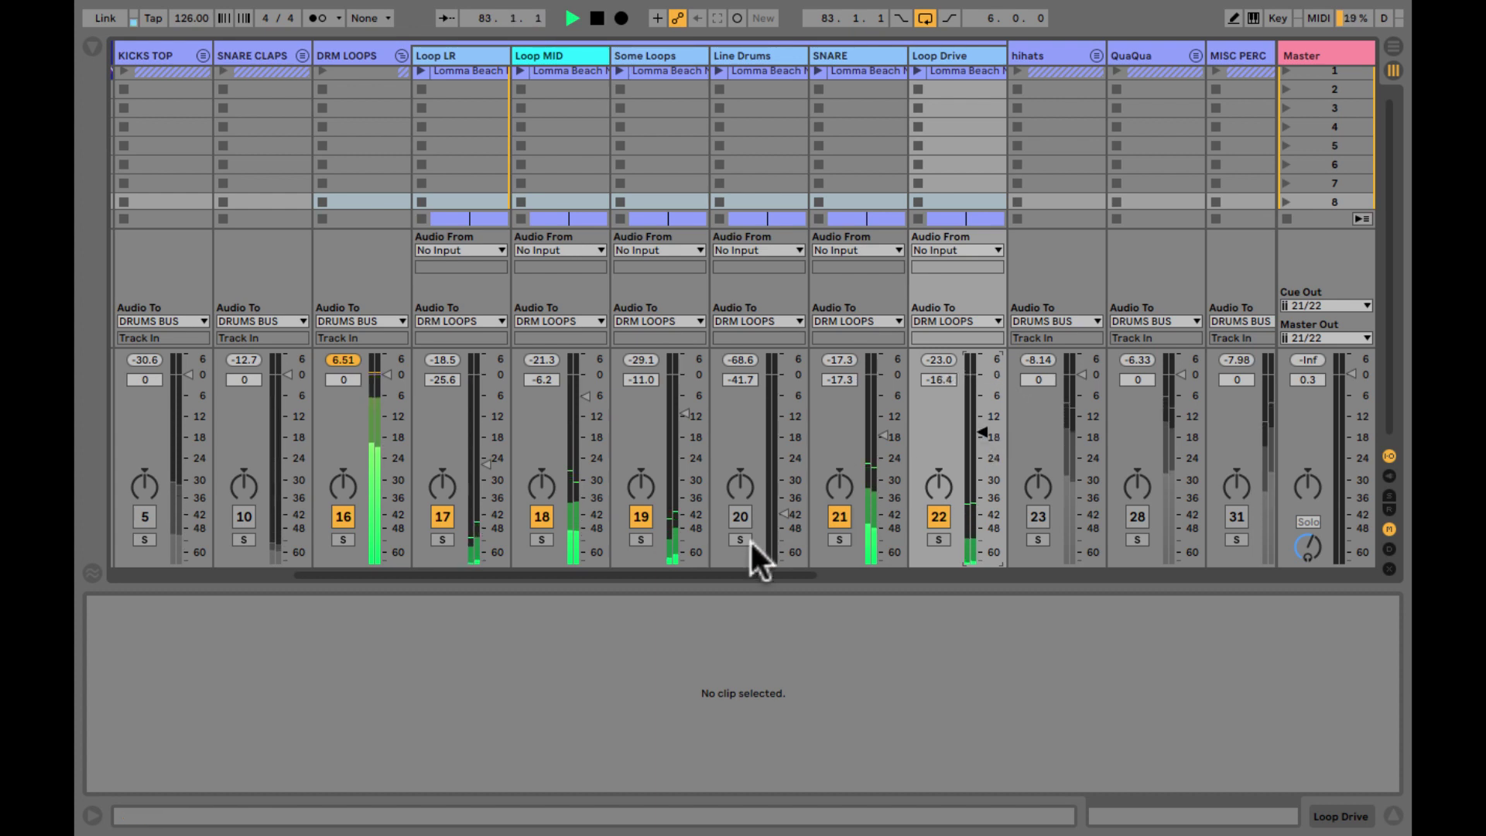
pyautogui.press('space')
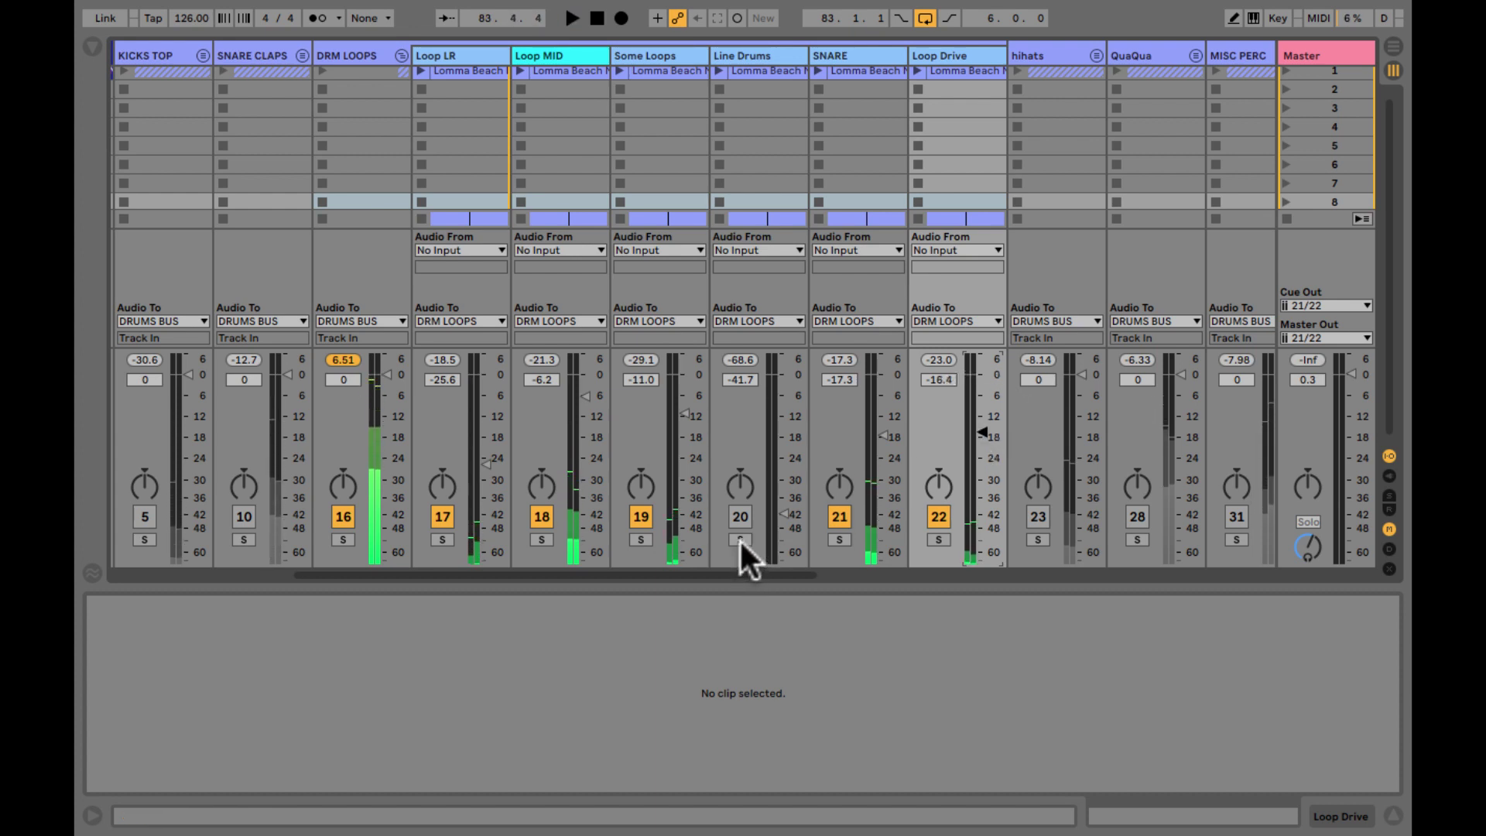
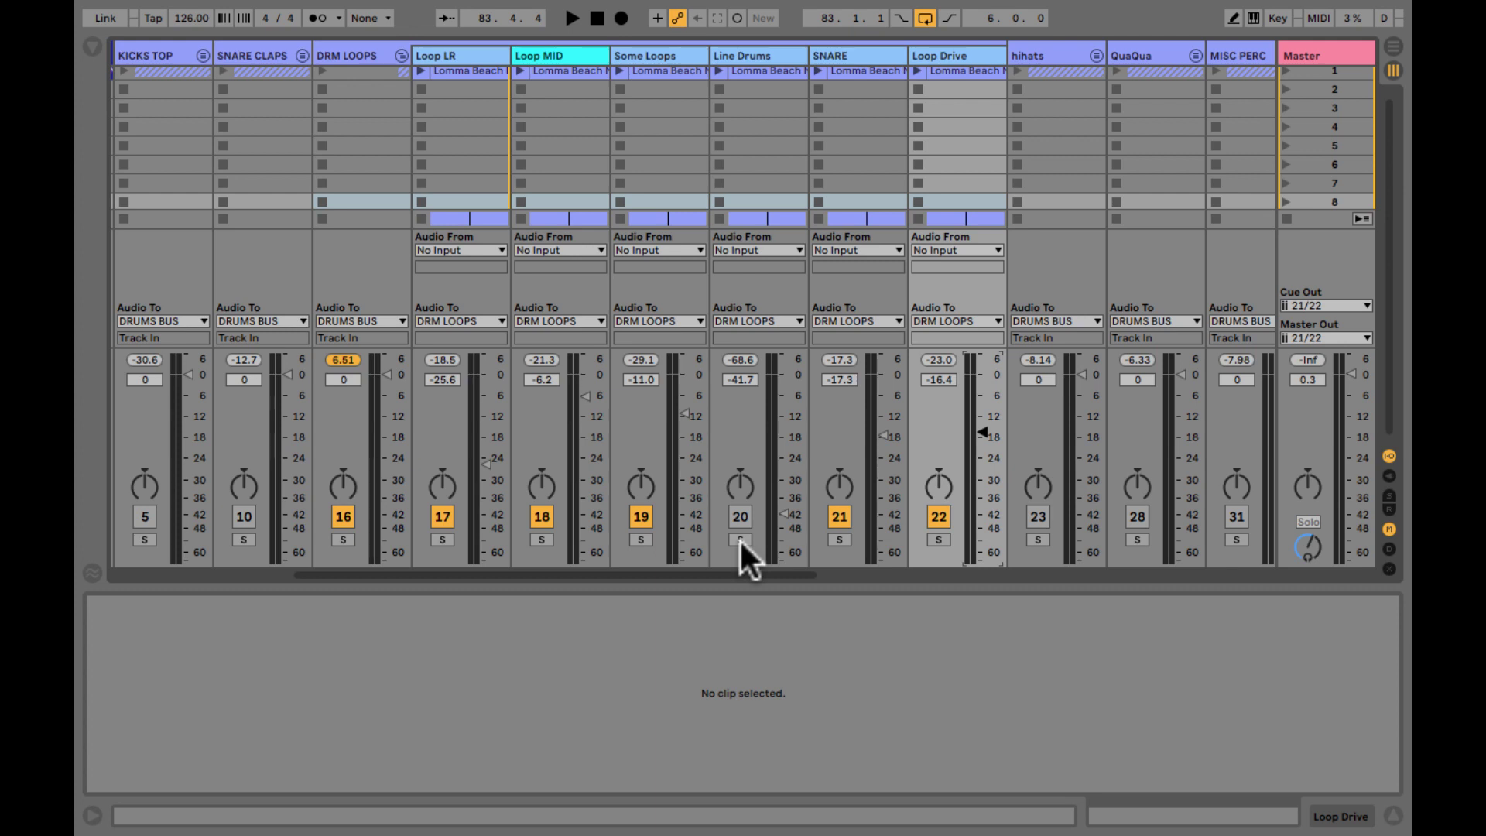
# - Restart playback from the six-bar loop at bar 83 in Arrangement View, and return to Session View
pyautogui.press('space')
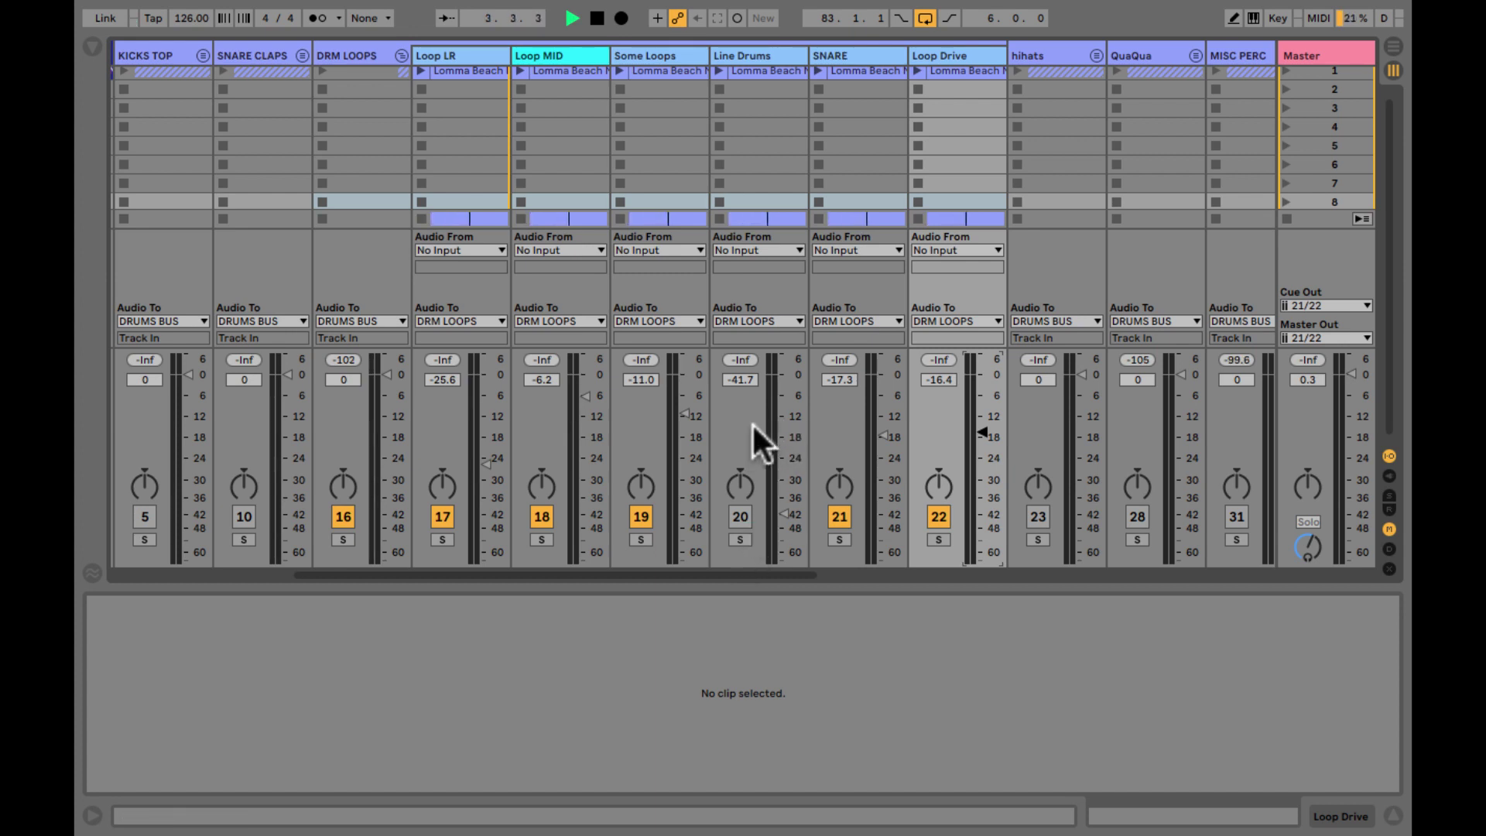
pyautogui.press('space')
pyautogui.press('space')
pyautogui.press('Tab')
pyautogui.press('space')
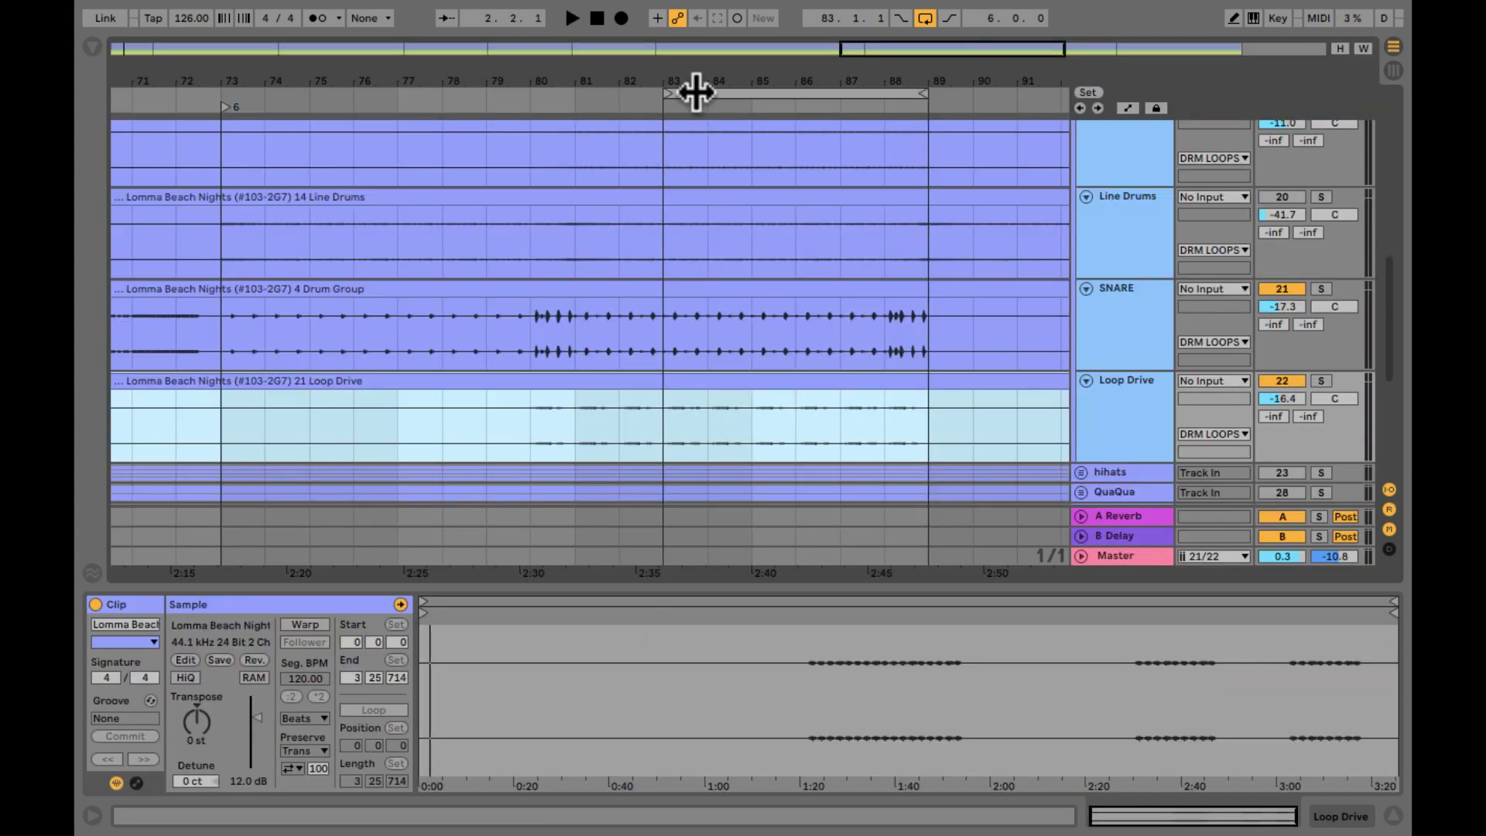
pyautogui.click(695, 92)
pyautogui.press('space')
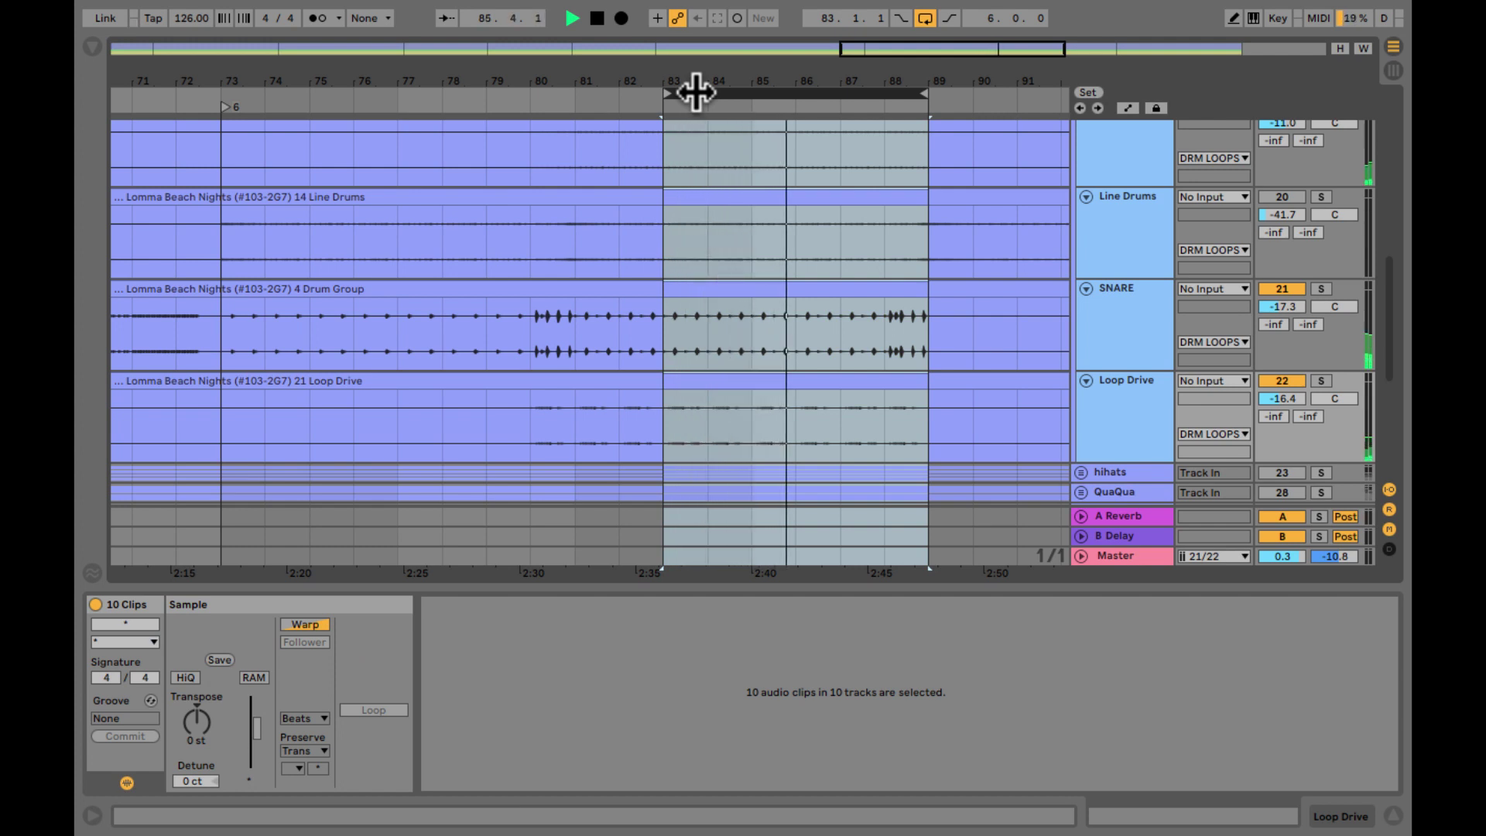
pyautogui.press('Tab')
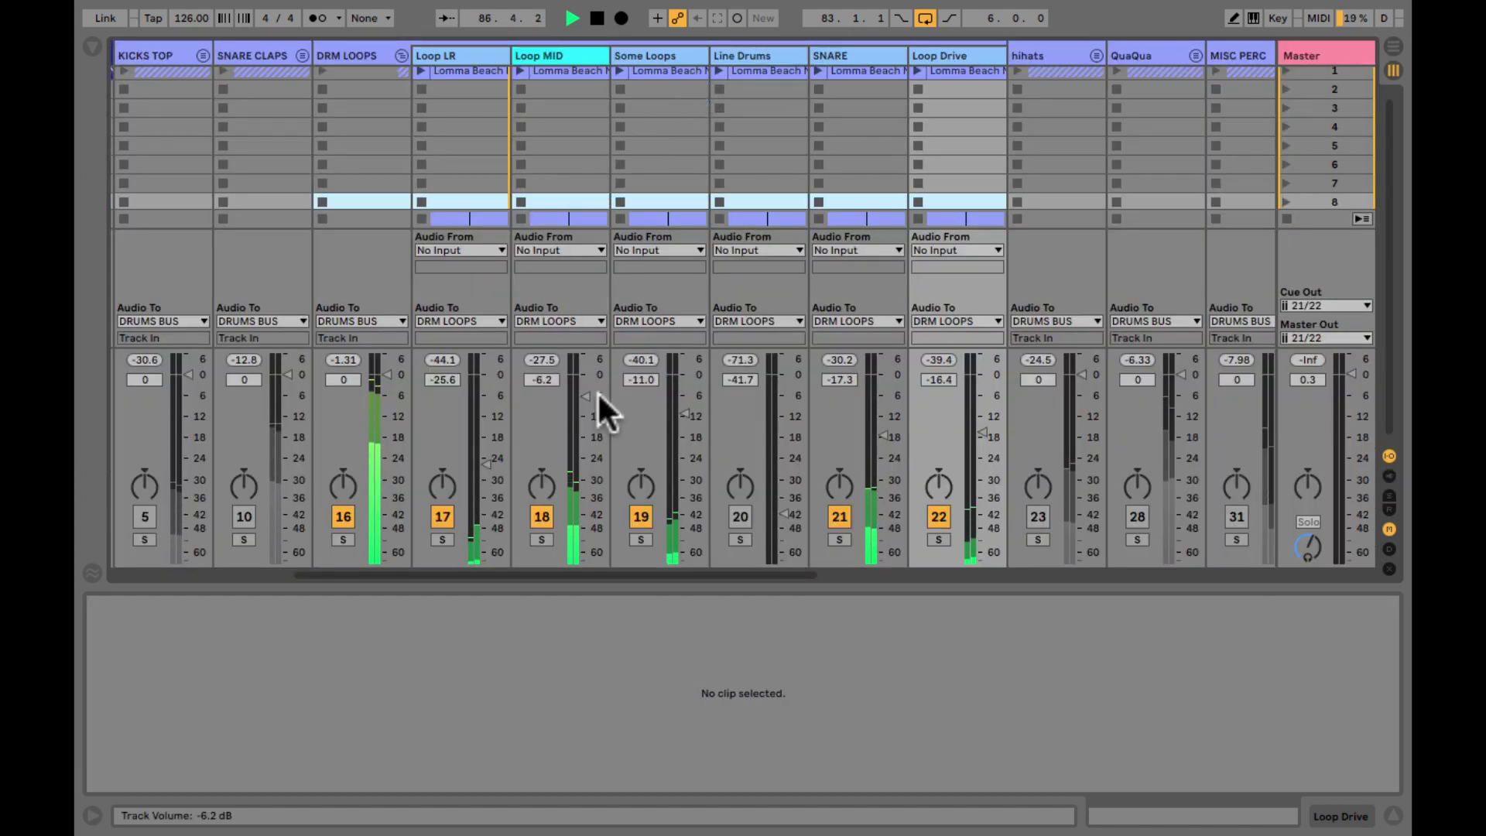
# - Solo-check the Loop MID track, and unmute and solo the SNARE CLAPS group
pyautogui.click(540, 539)
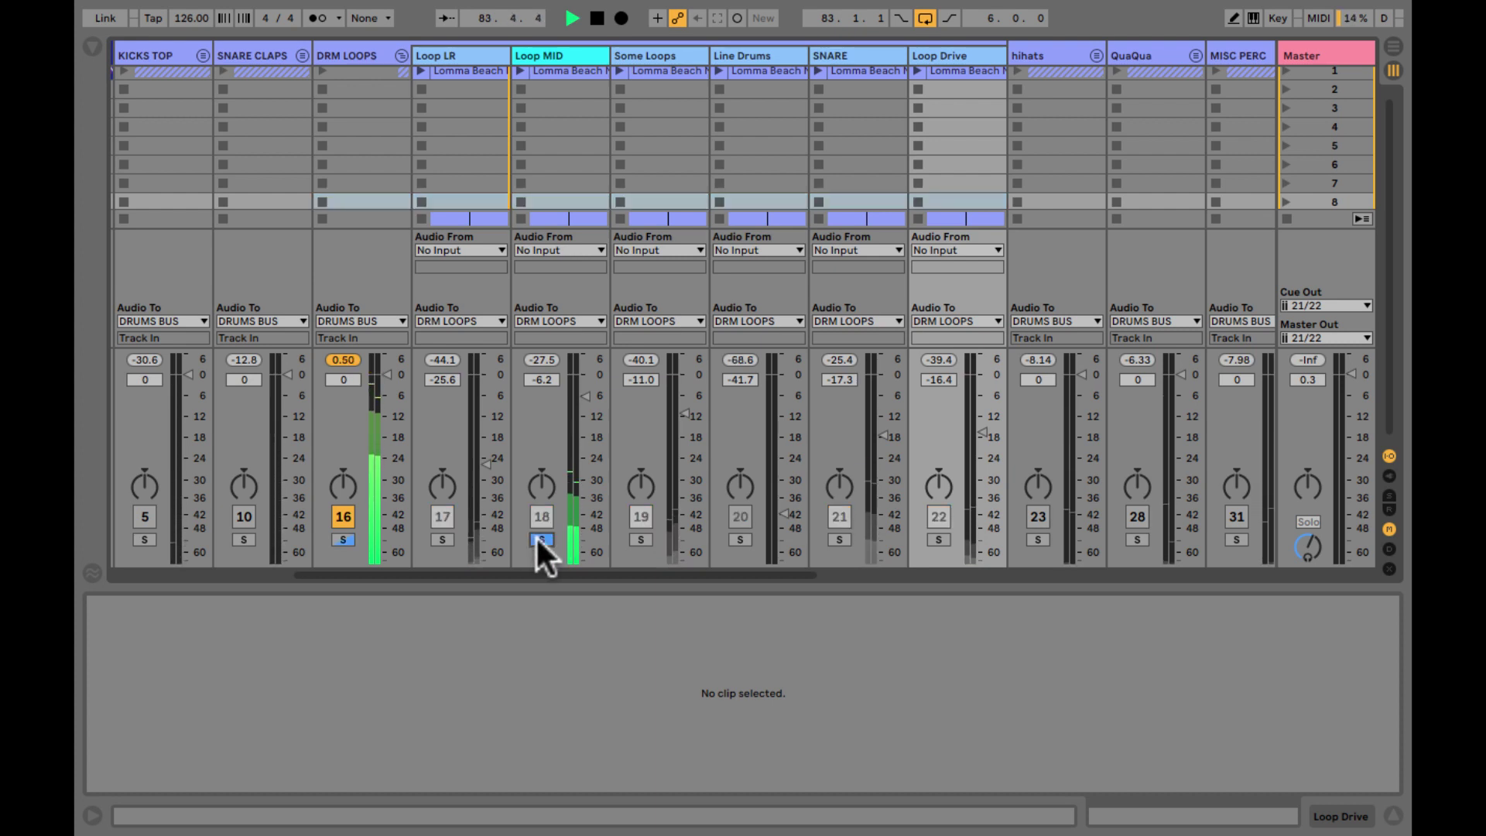
pyautogui.click(537, 538)
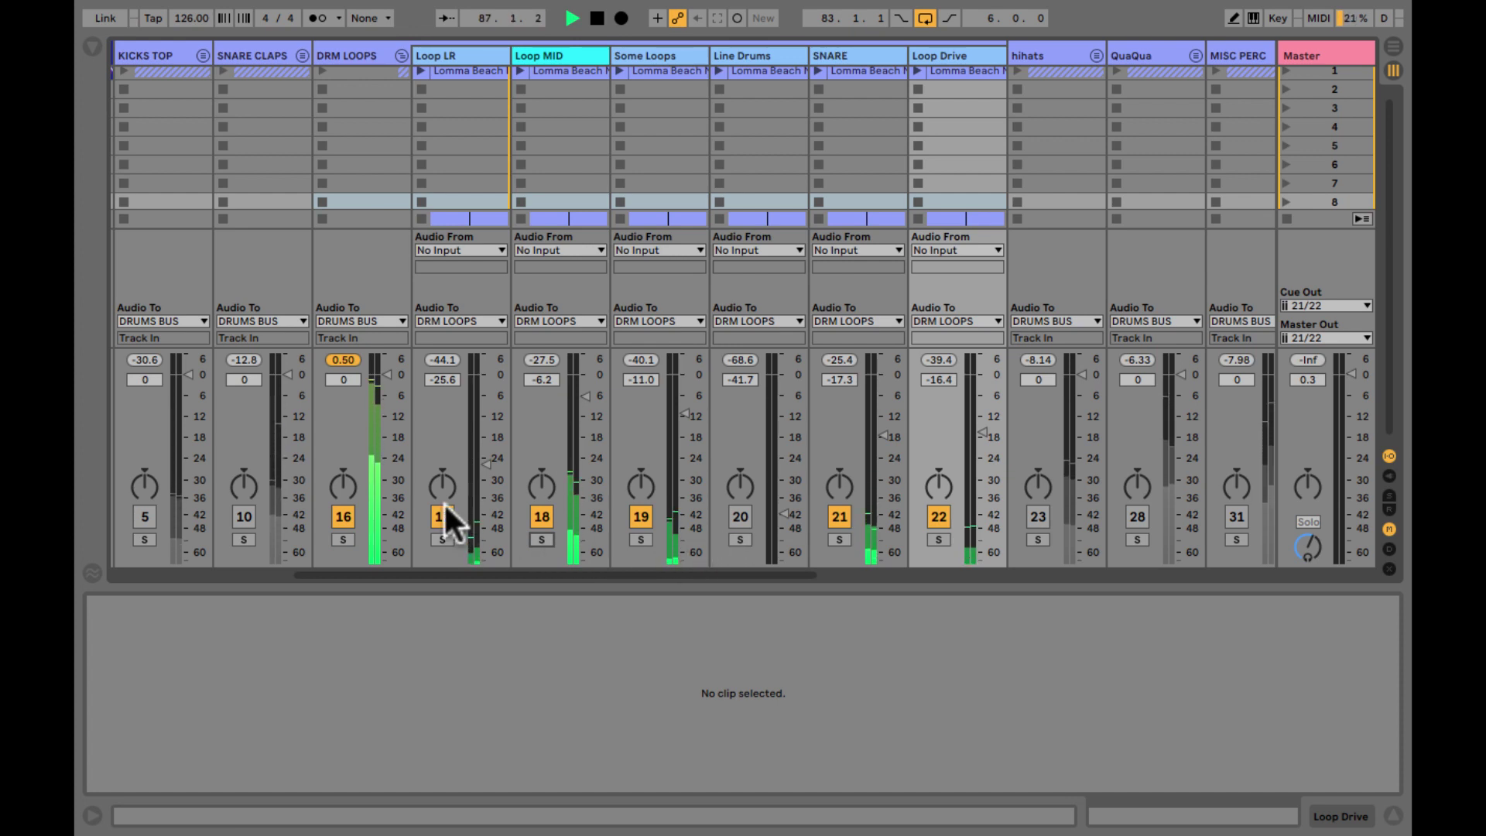
pyautogui.click(240, 517)
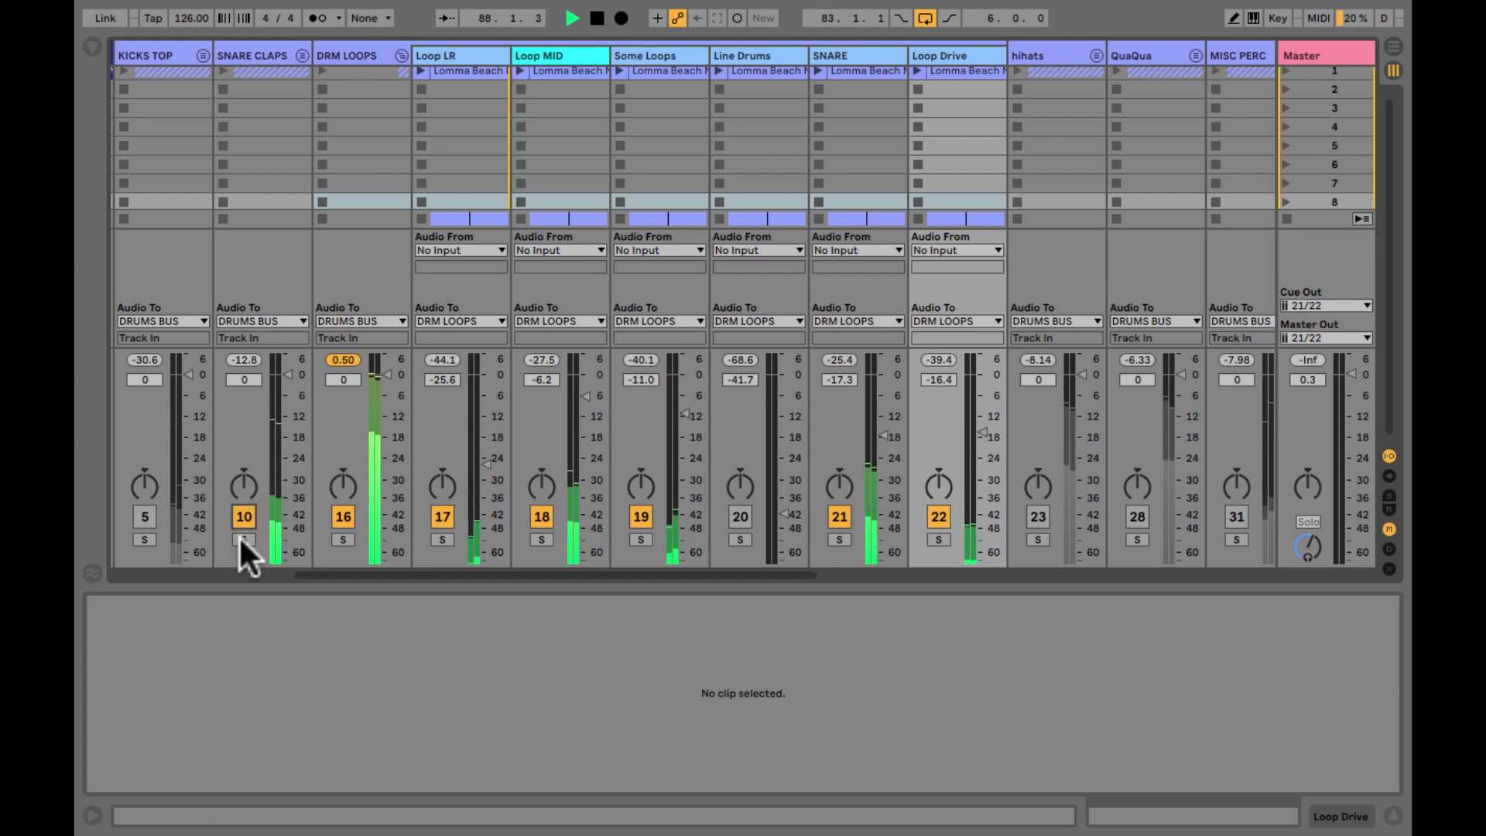
pyautogui.click(241, 540)
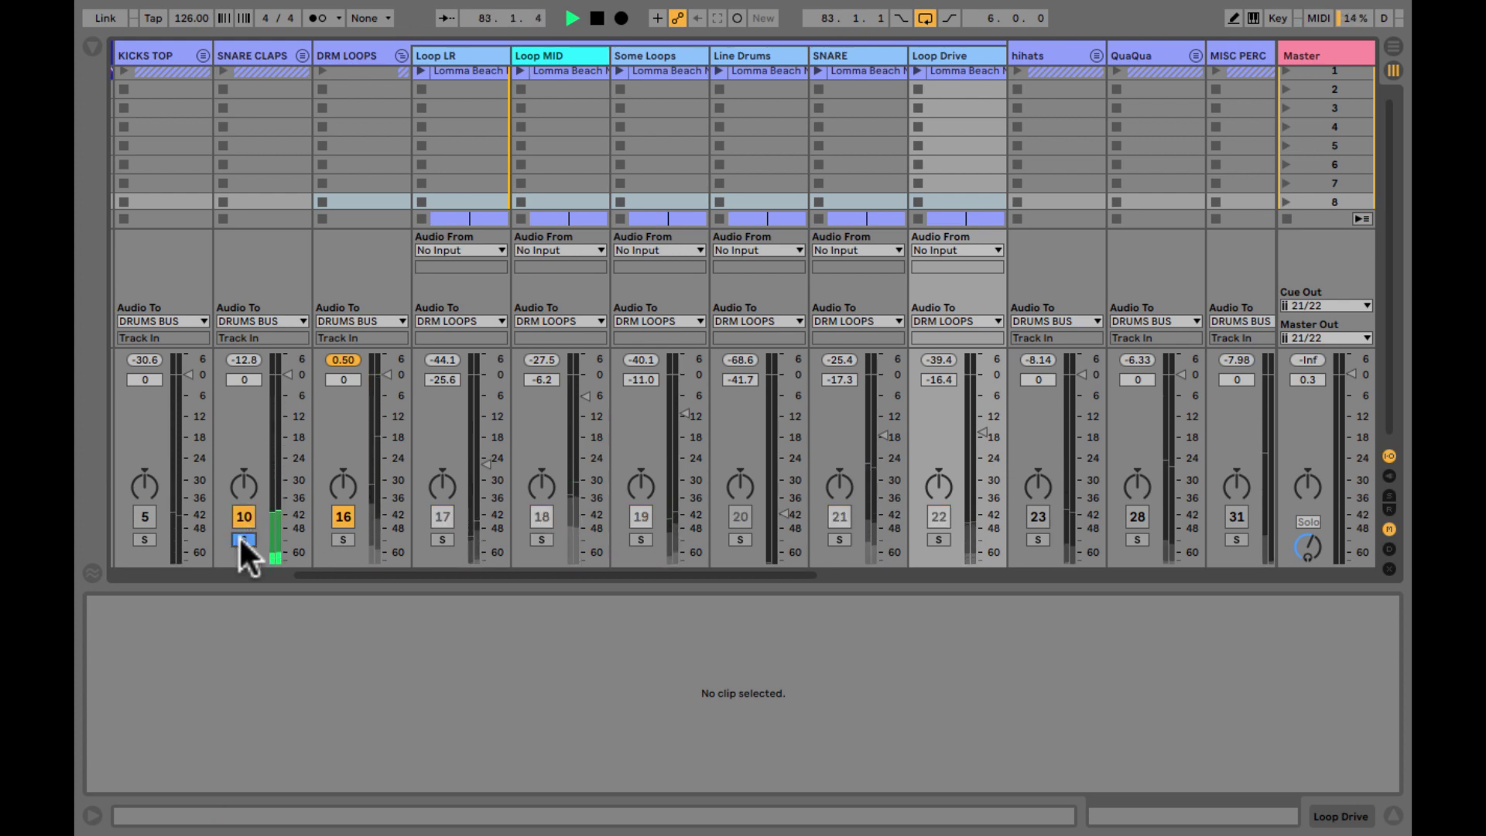
# - Unfold SNARE CLAPS and set its channel strip's Utility Gain to 11.7 dB and hi-pass filter to 394 Hz
pyautogui.click(302, 56)
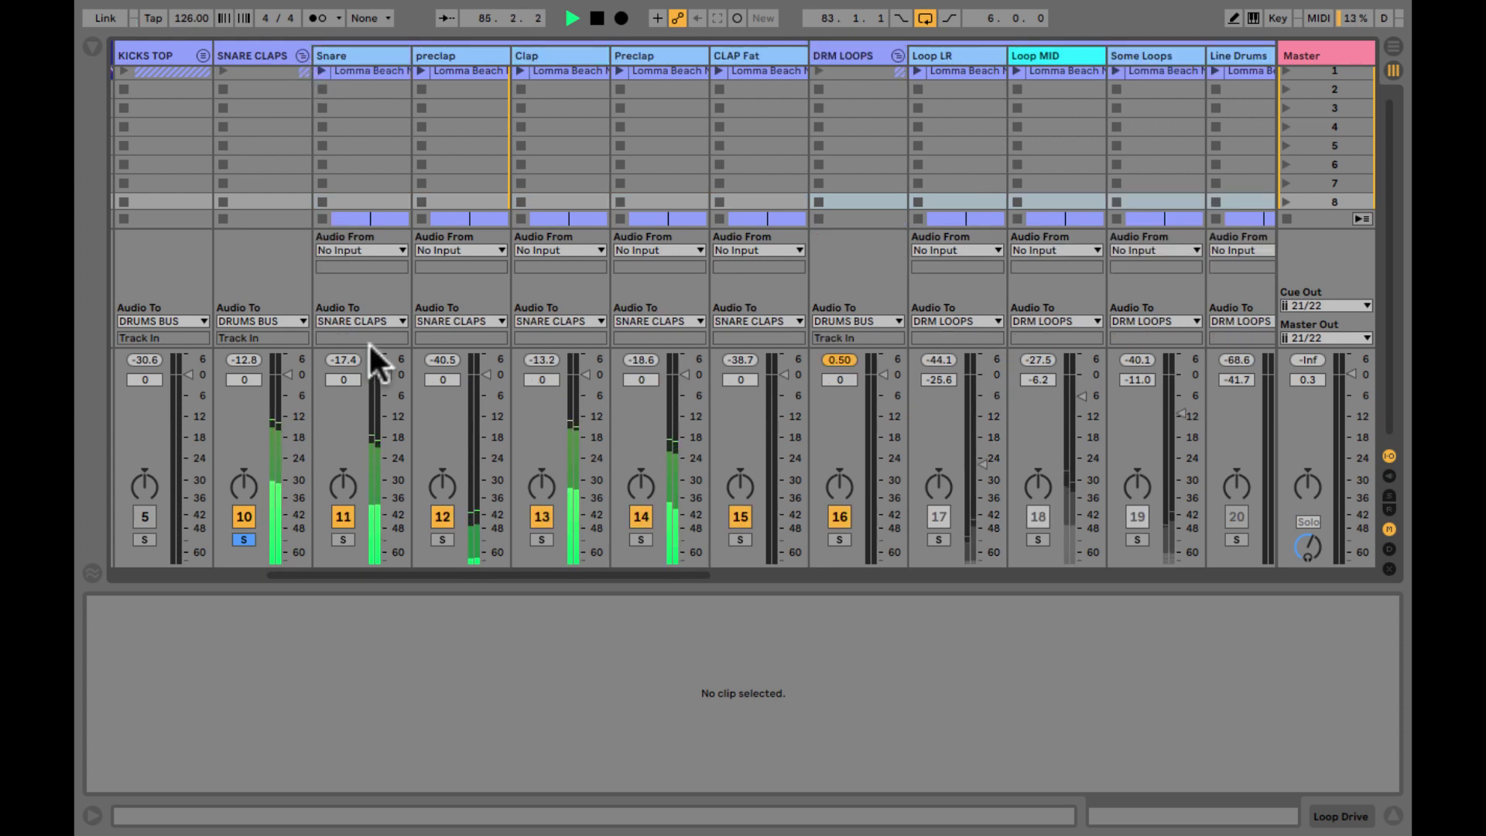
pyautogui.click(267, 55)
pyautogui.hotkey('shift', 'Tab')
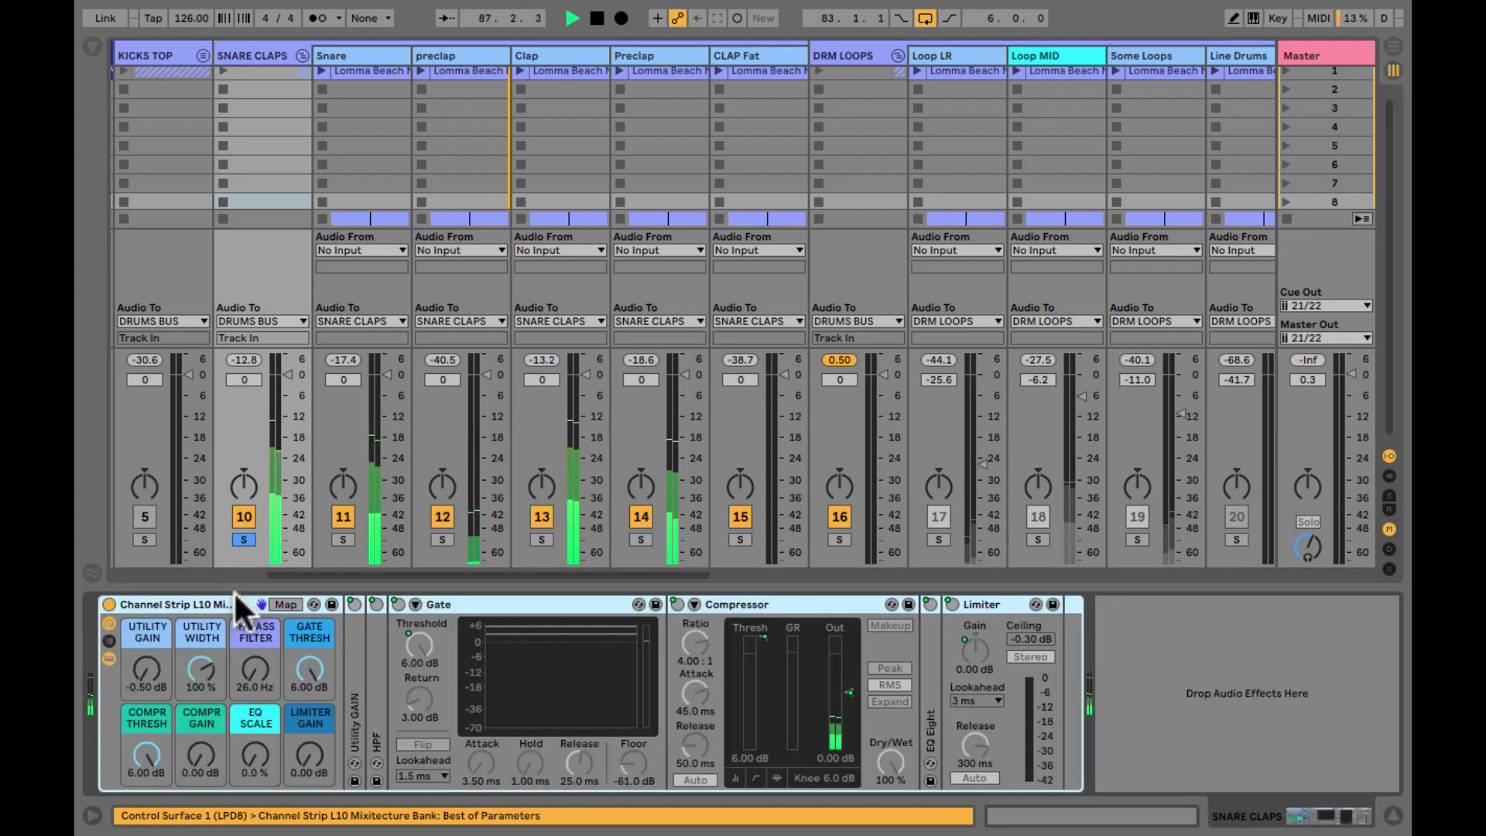
pyautogui.moveTo(147, 668); pyautogui.dragTo(146, 663)
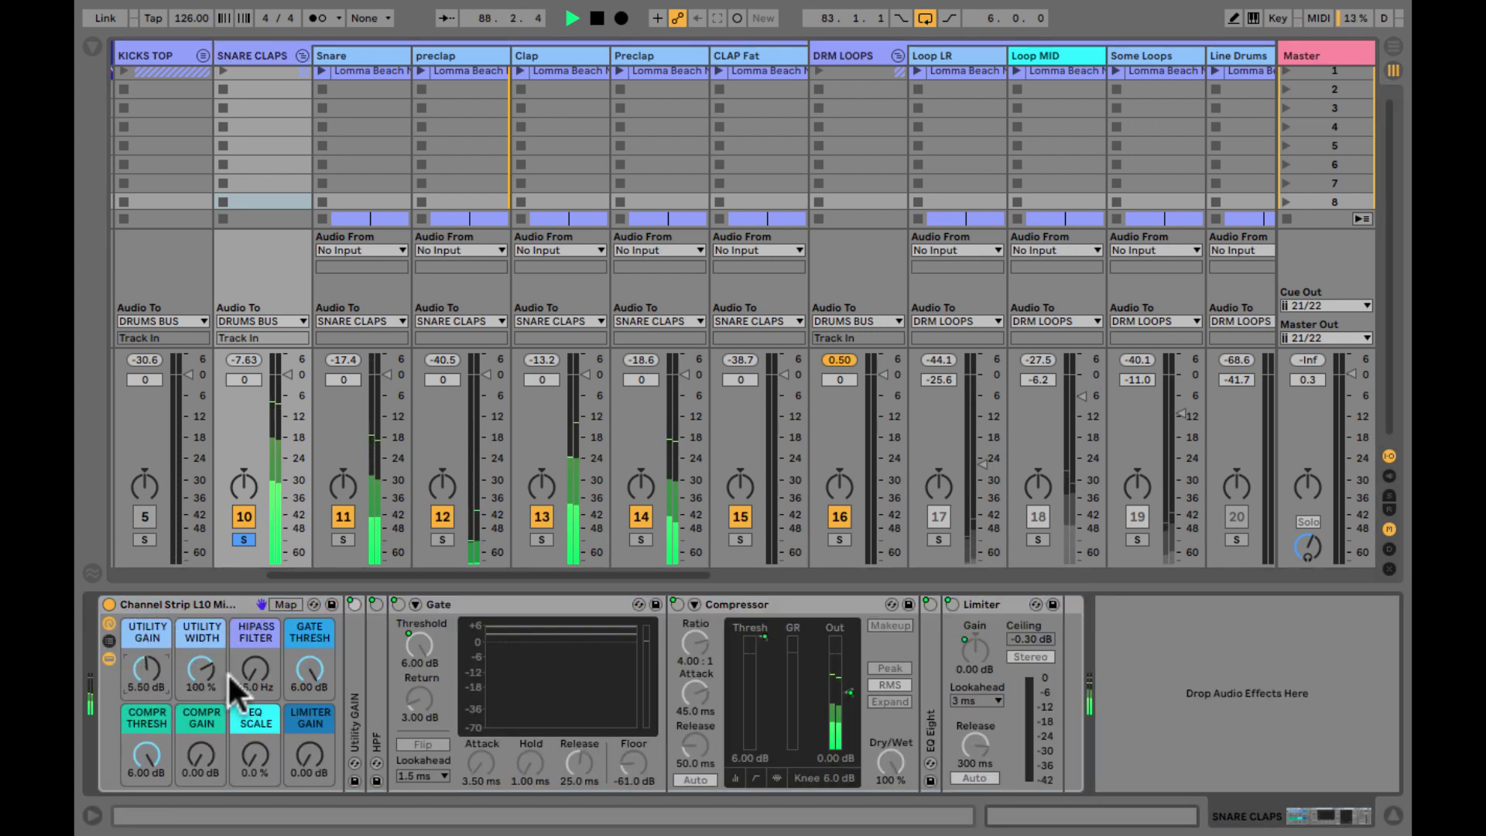
pyautogui.moveTo(248, 681); pyautogui.dragTo(250, 679)
pyautogui.moveTo(143, 670); pyautogui.dragTo(147, 666)
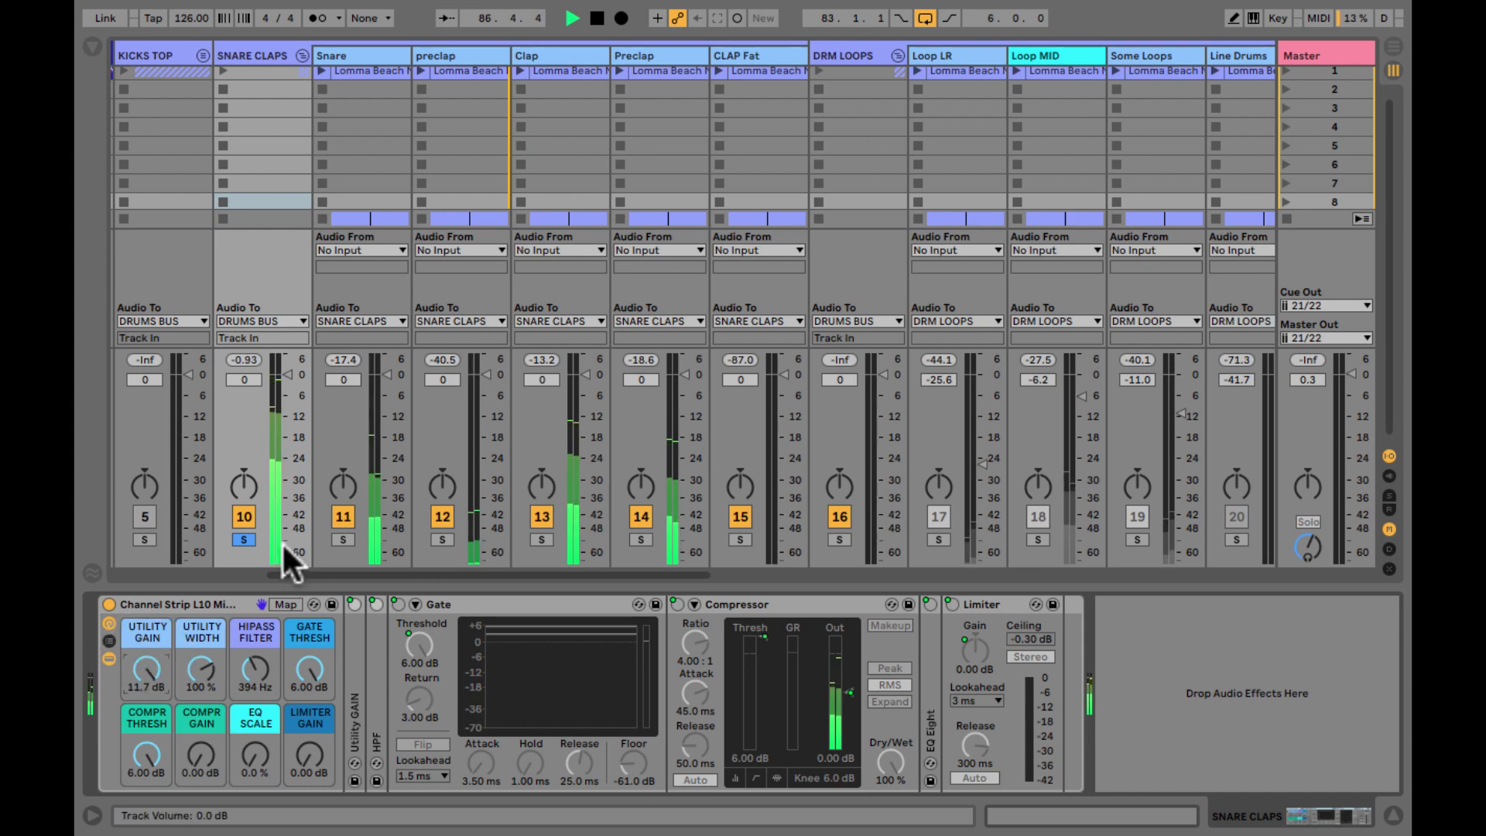
# - Un-solo SNARE CLAPS, compare the mix with it muted and active, and lower its Utility Gain to 7.47 dB
pyautogui.click(238, 538)
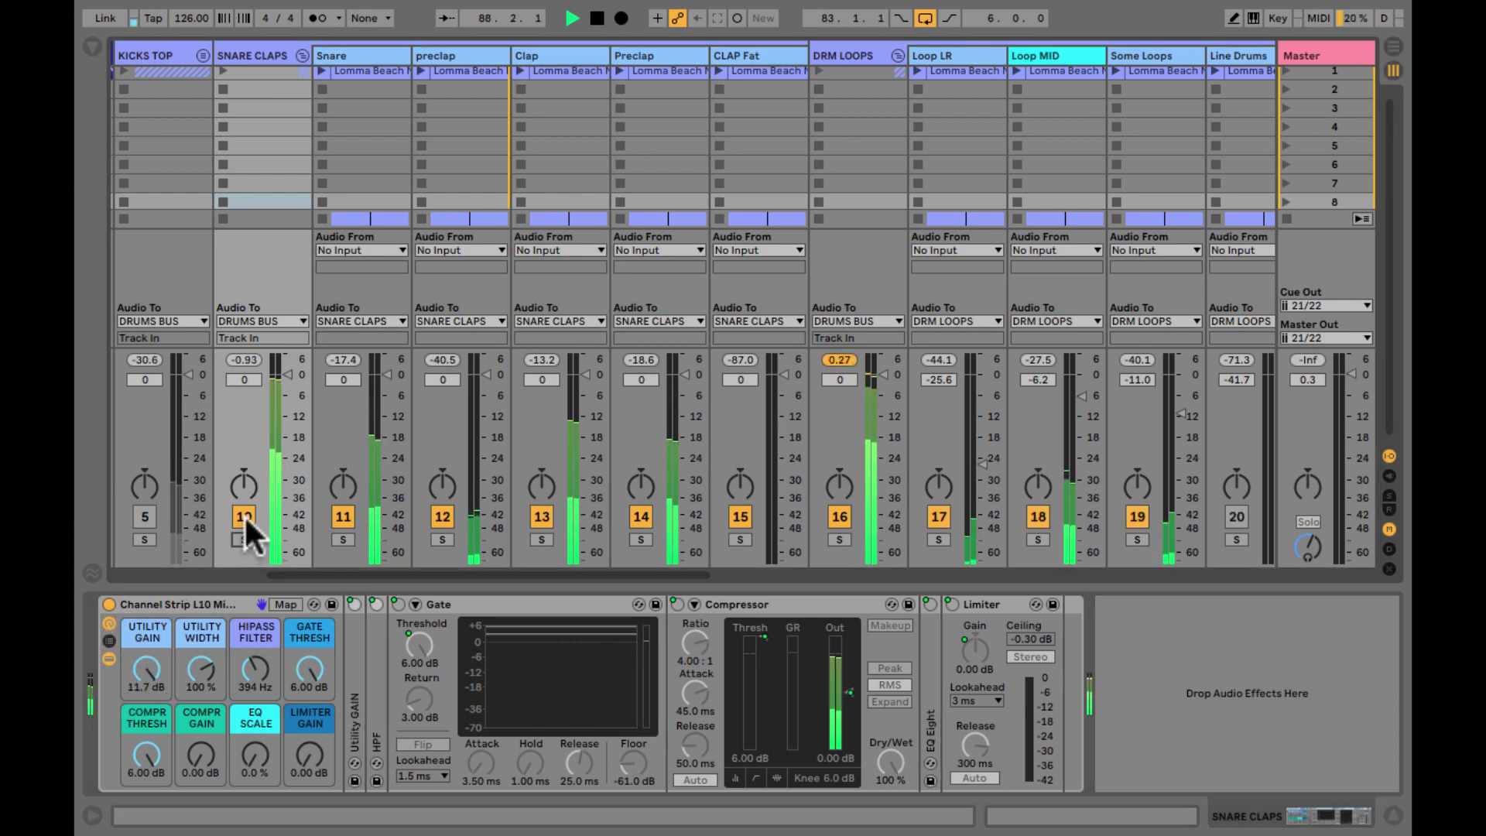
pyautogui.click(244, 516)
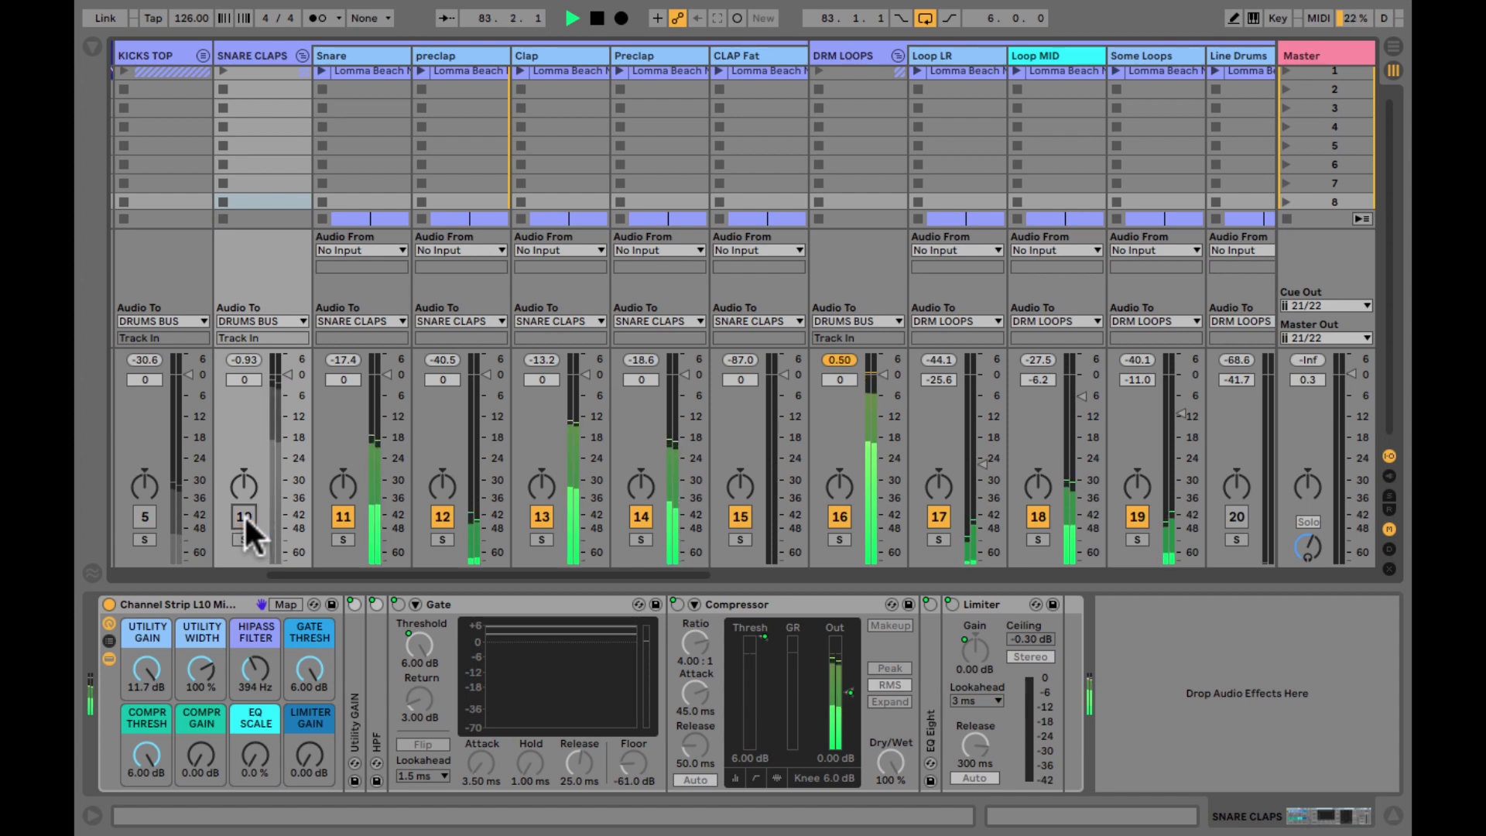
pyautogui.click(244, 515)
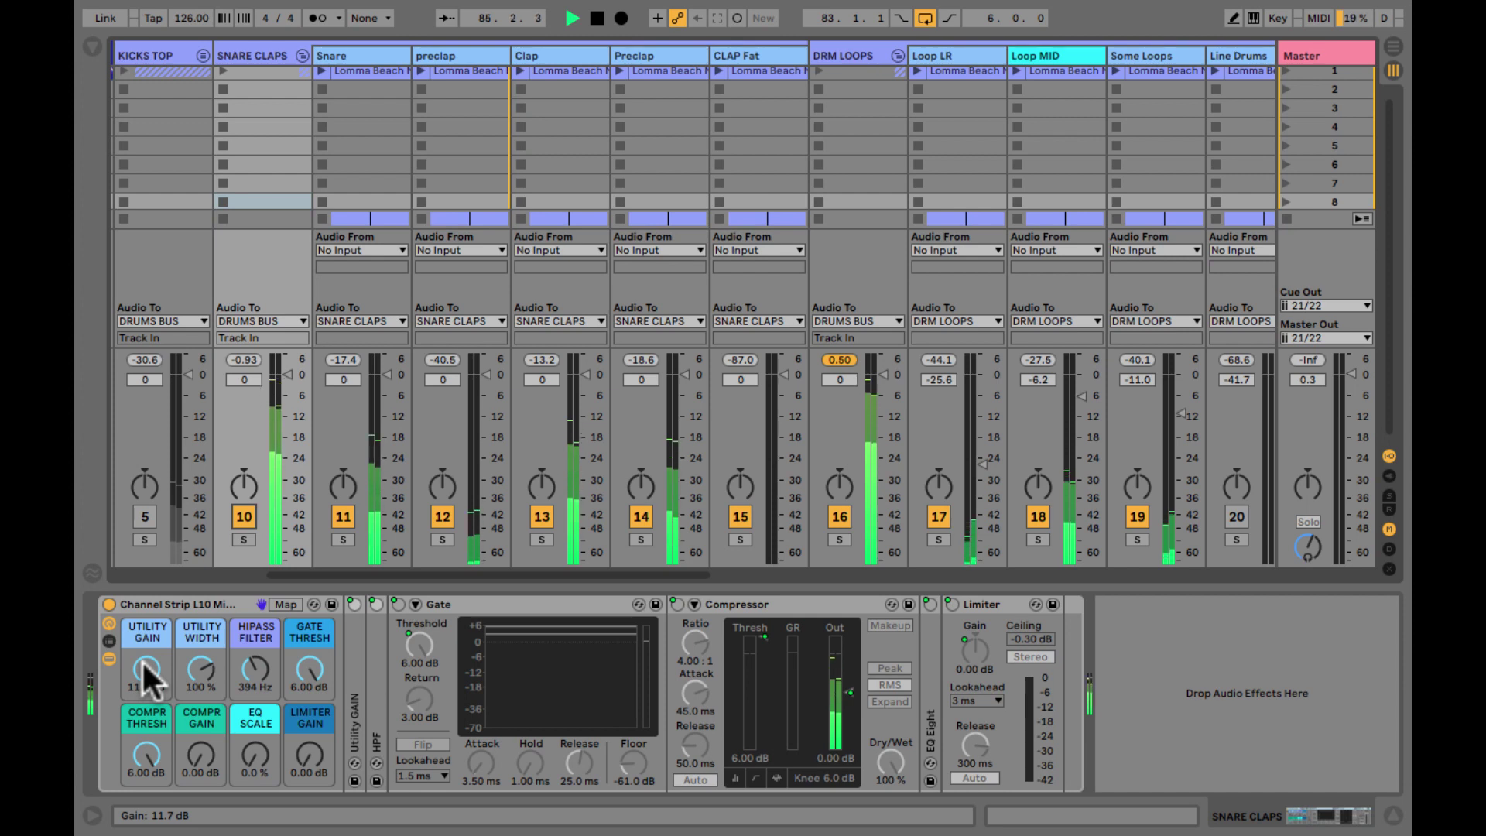
pyautogui.moveTo(149, 660); pyautogui.dragTo(142, 661)
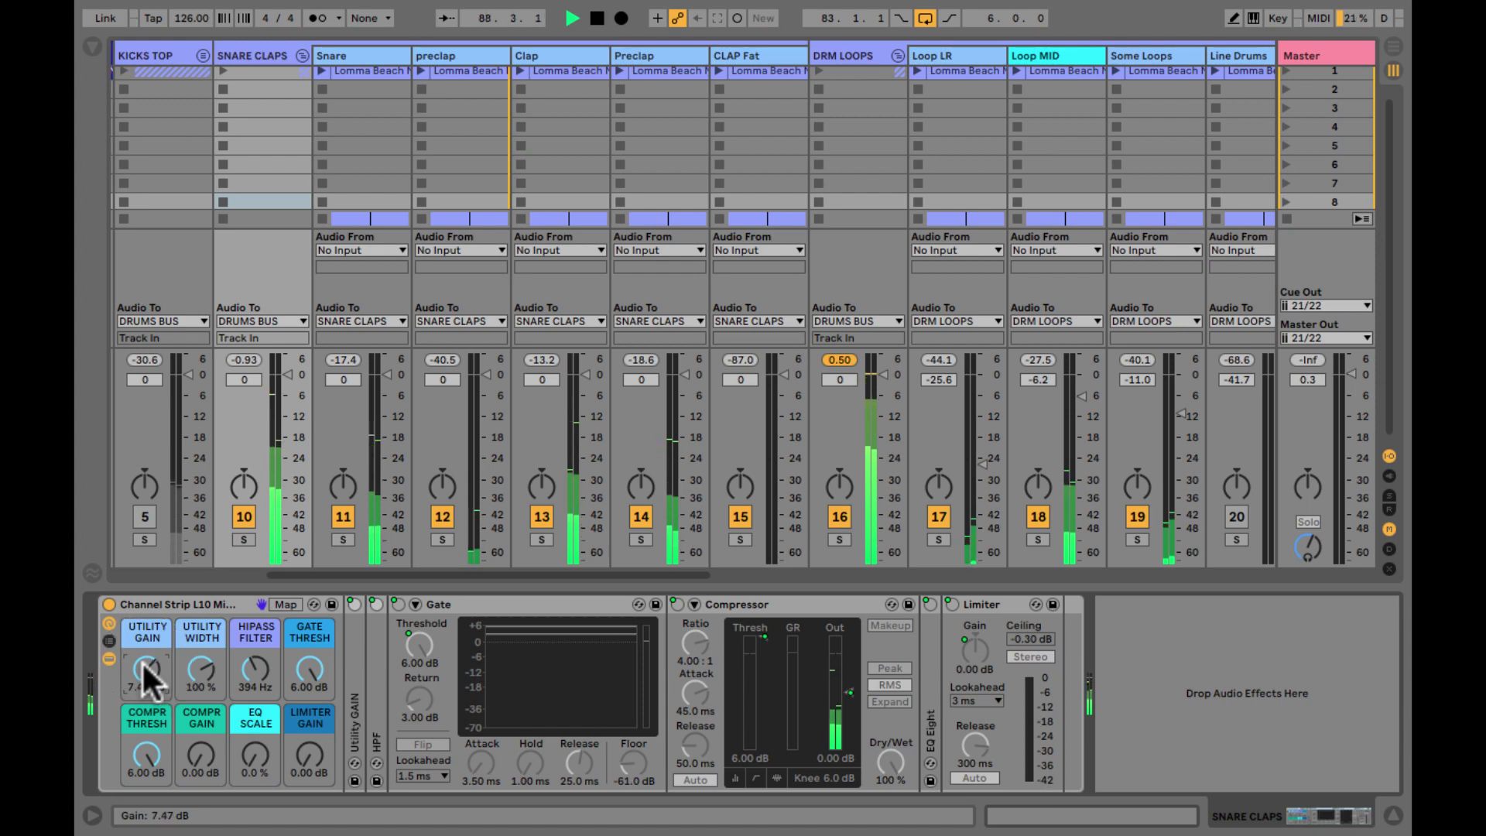
# - Unmute, solo and unfold the KICKS TOP group, try out its Utility Gain, and stop playback
pyautogui.hscroll(-3, 170, 499)
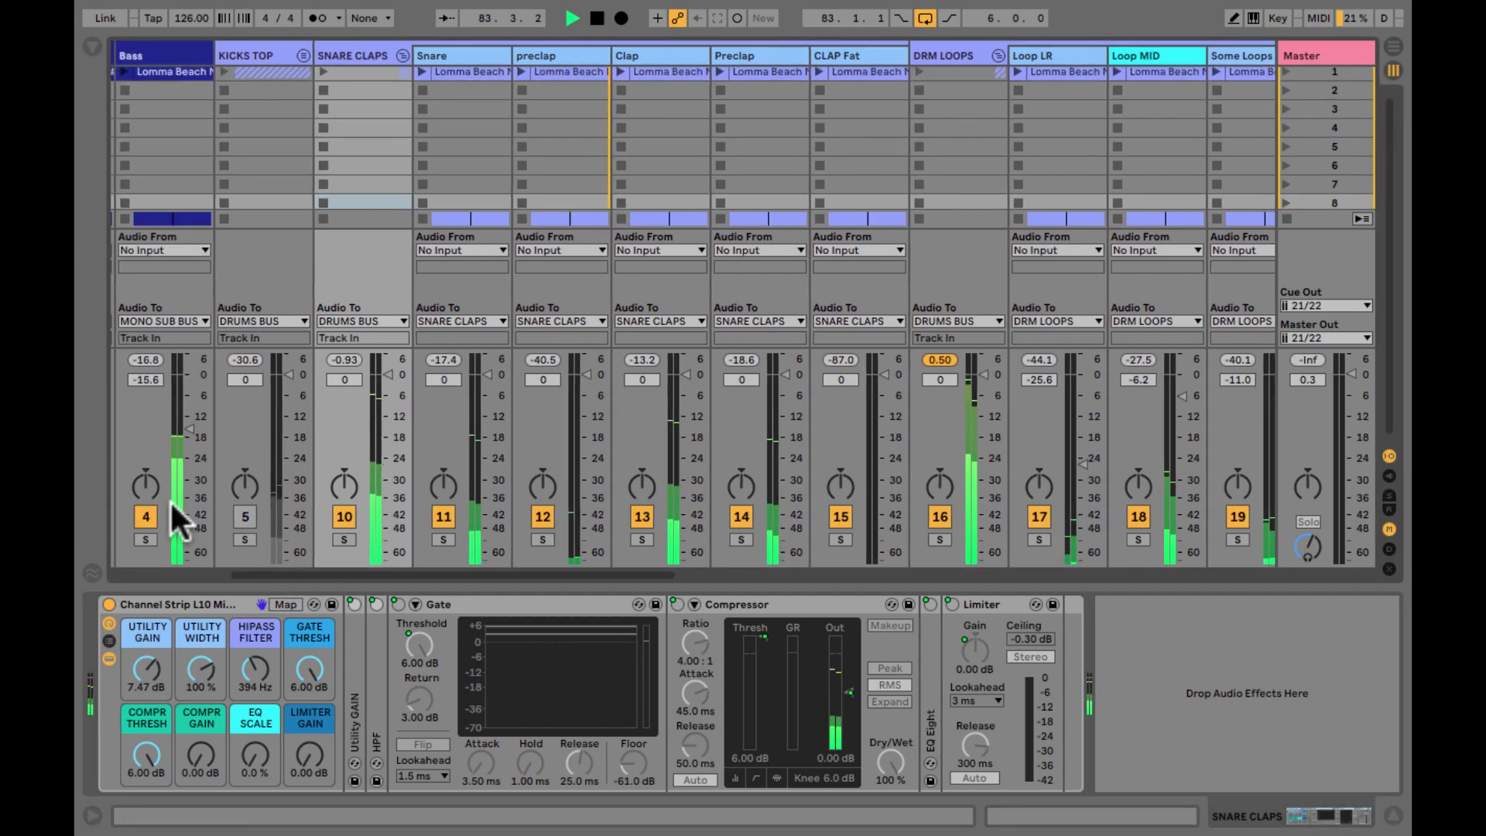
pyautogui.click(291, 538)
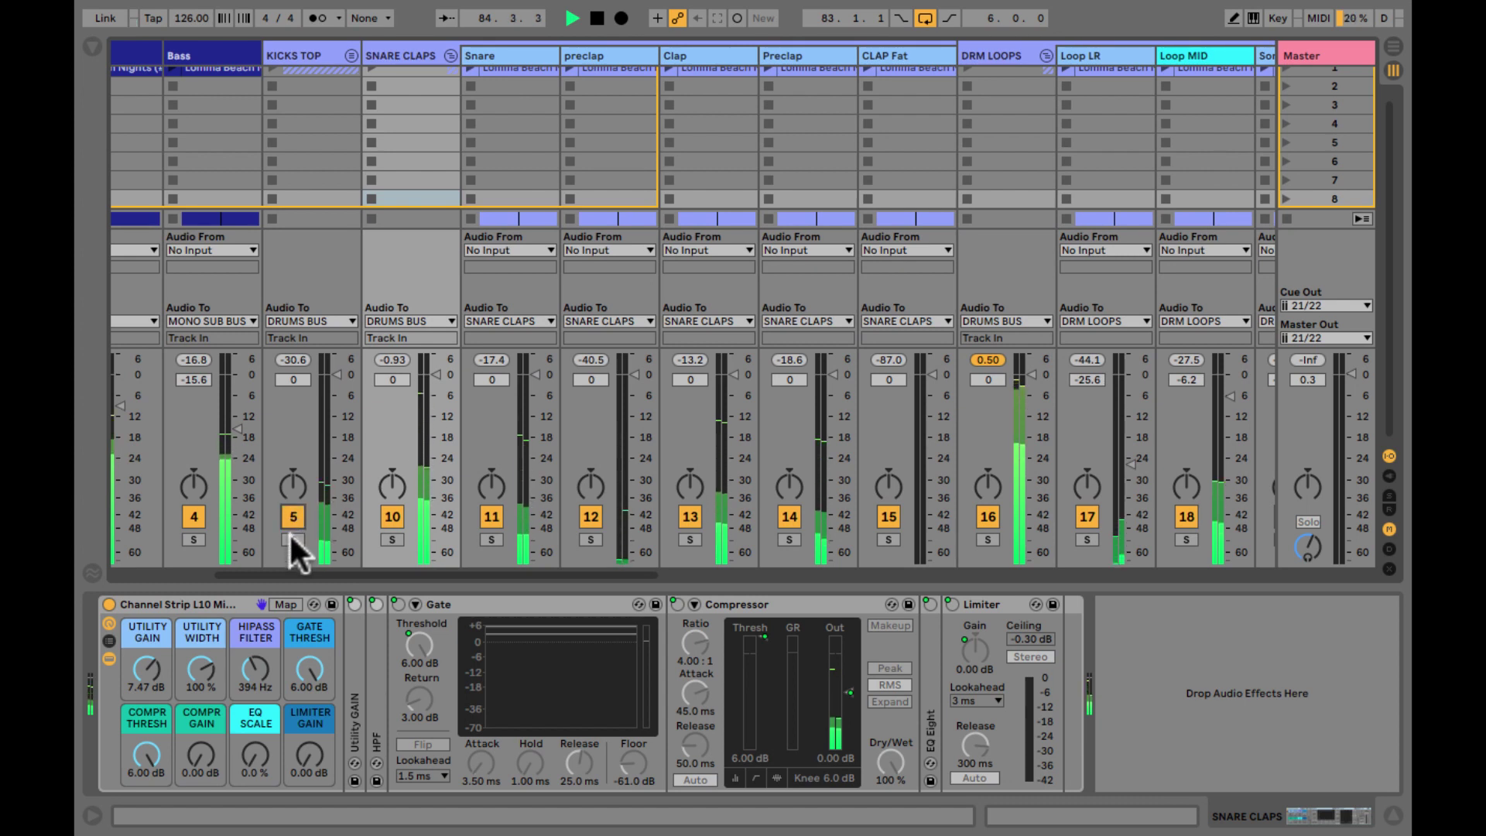
pyautogui.click(325, 53)
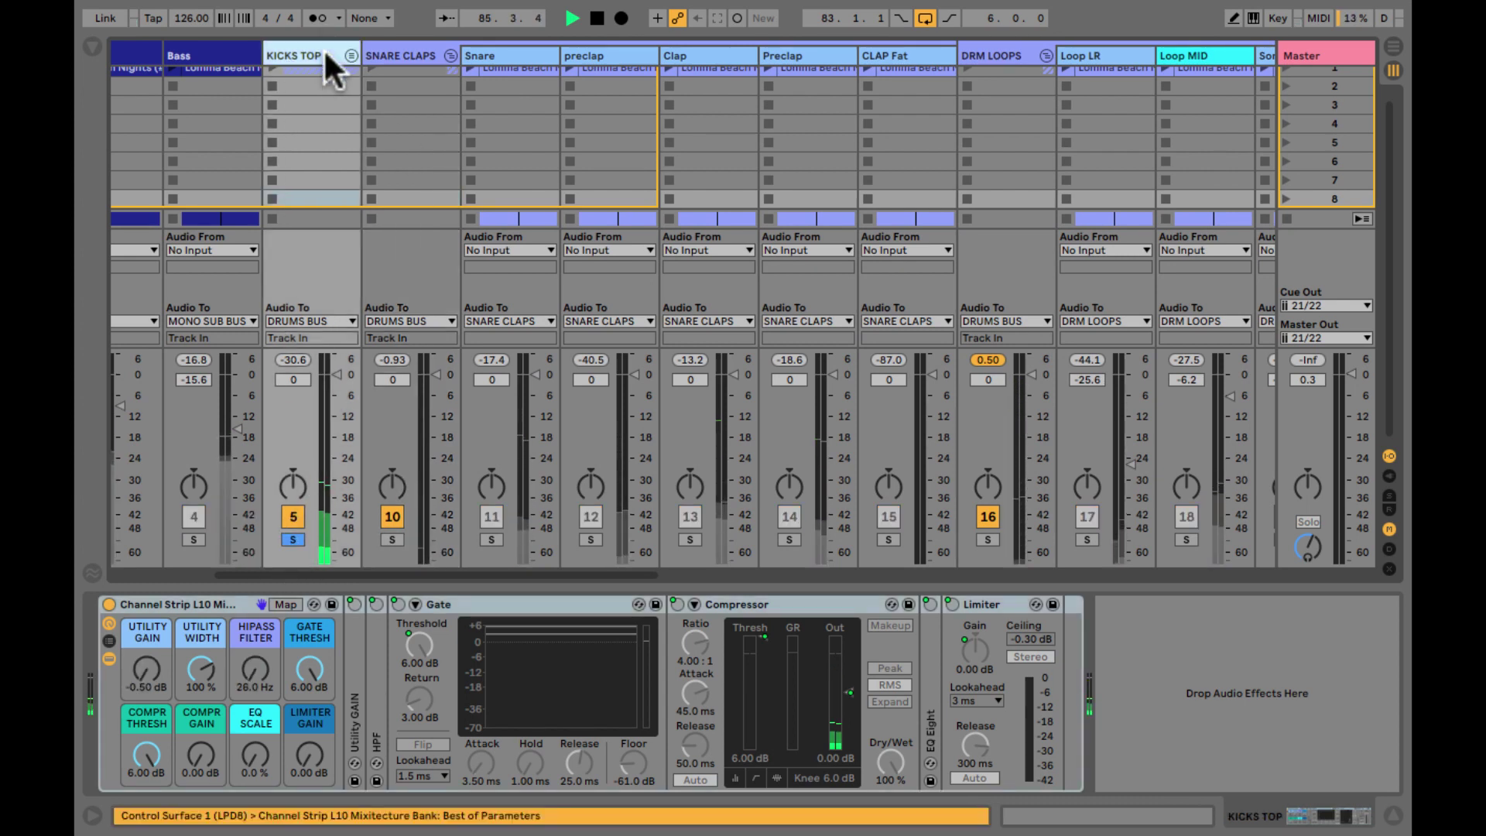
pyautogui.click(349, 54)
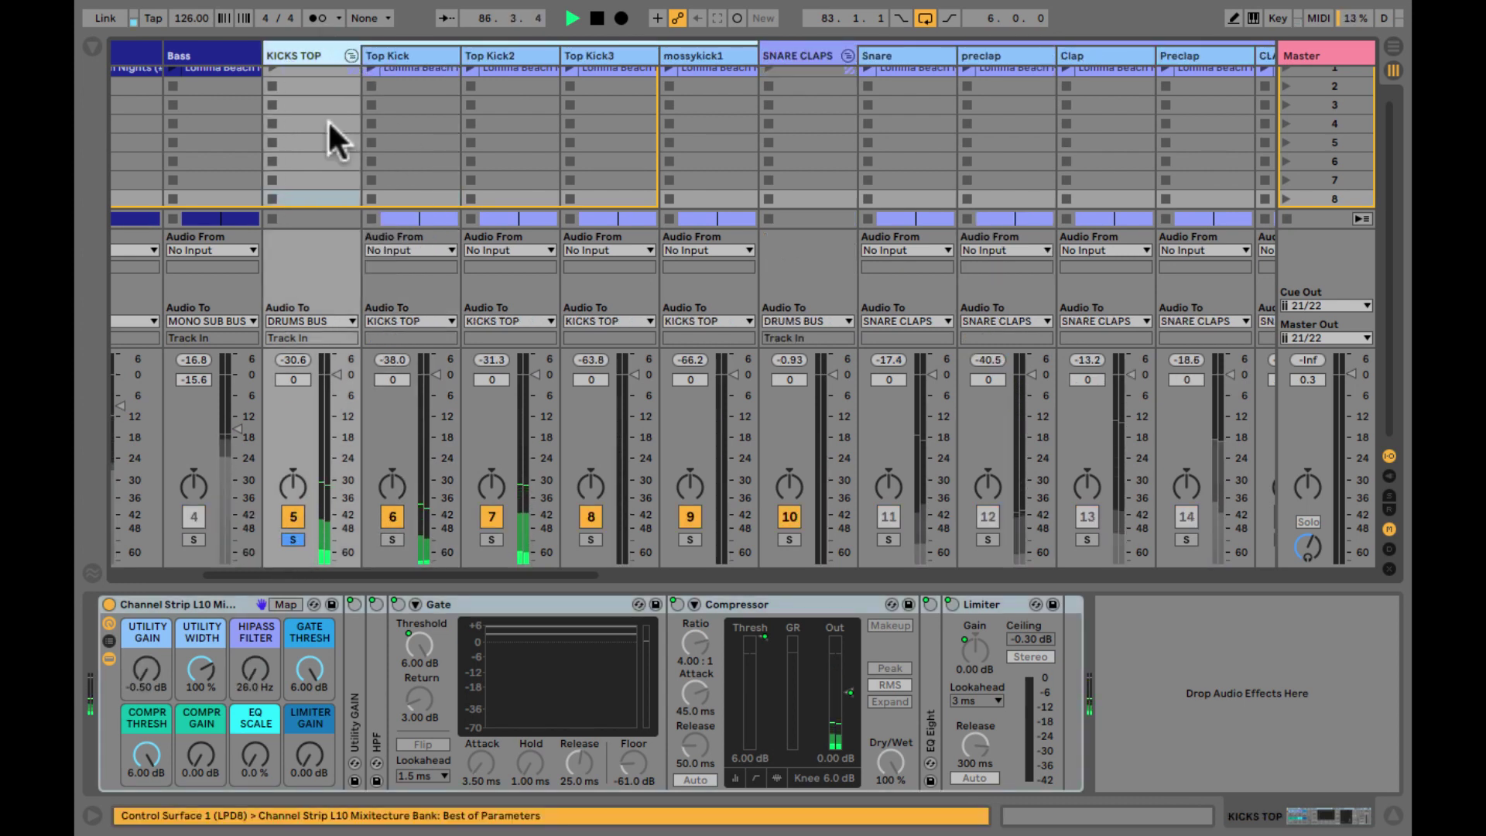
pyautogui.click(146, 665)
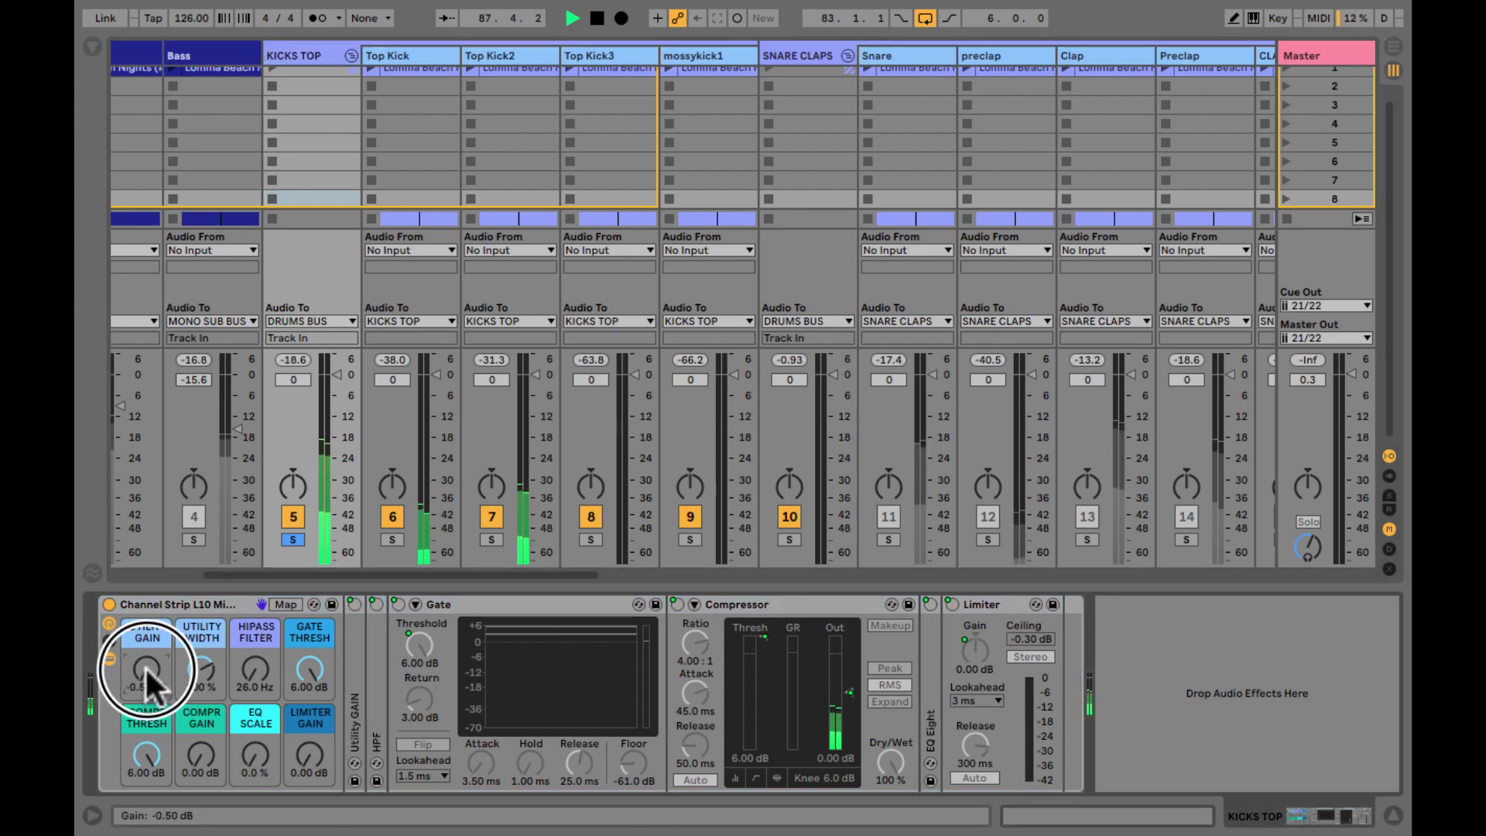
pyautogui.press('space')
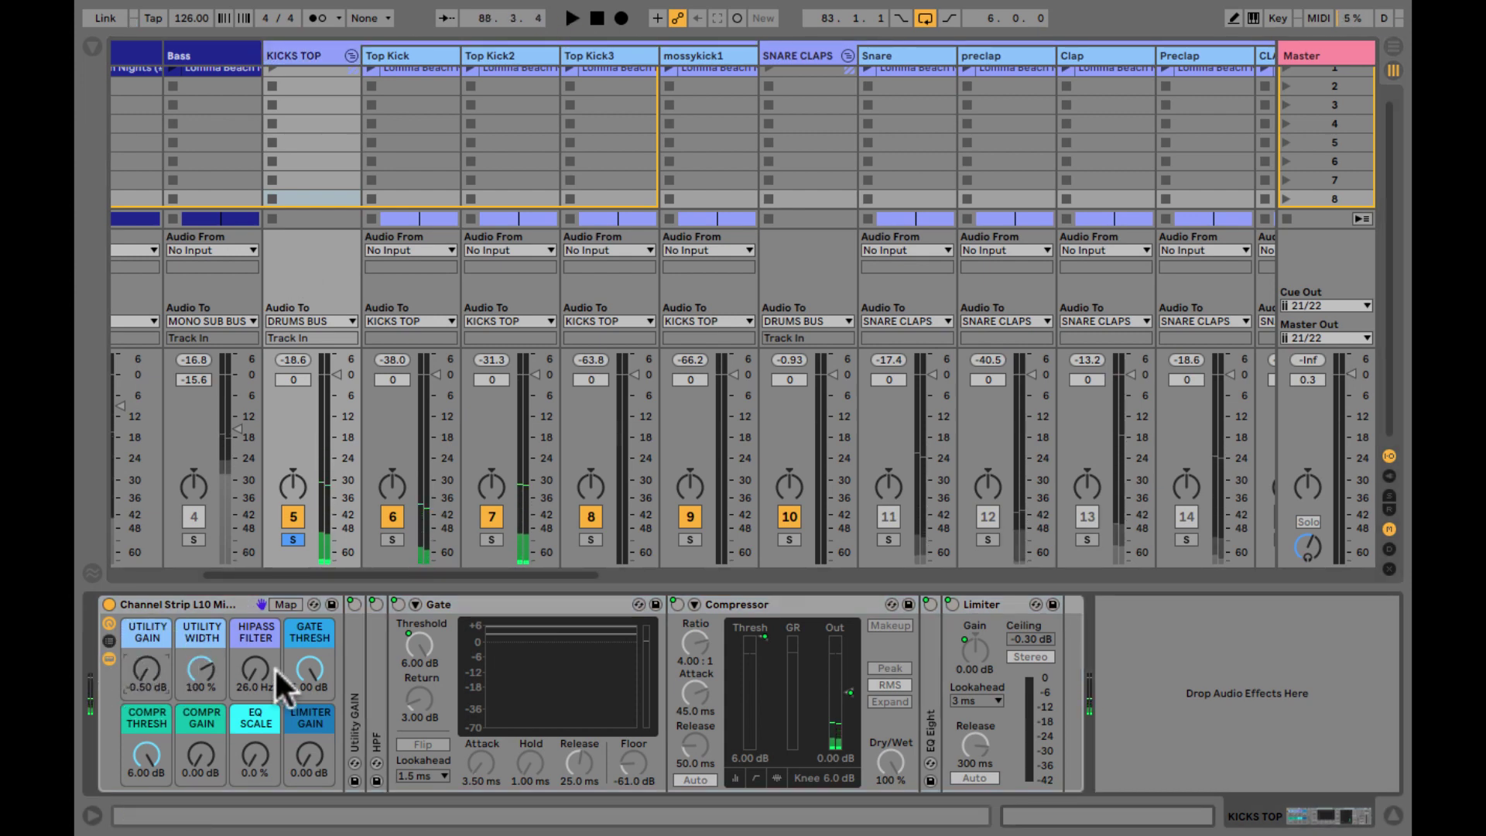
# - Select the four clips from Top Kick to mossykick1 in Arrangement View and set their clip gain to 15.0 dB
pyautogui.press('Tab')
pyautogui.scroll(5, 633, 500)
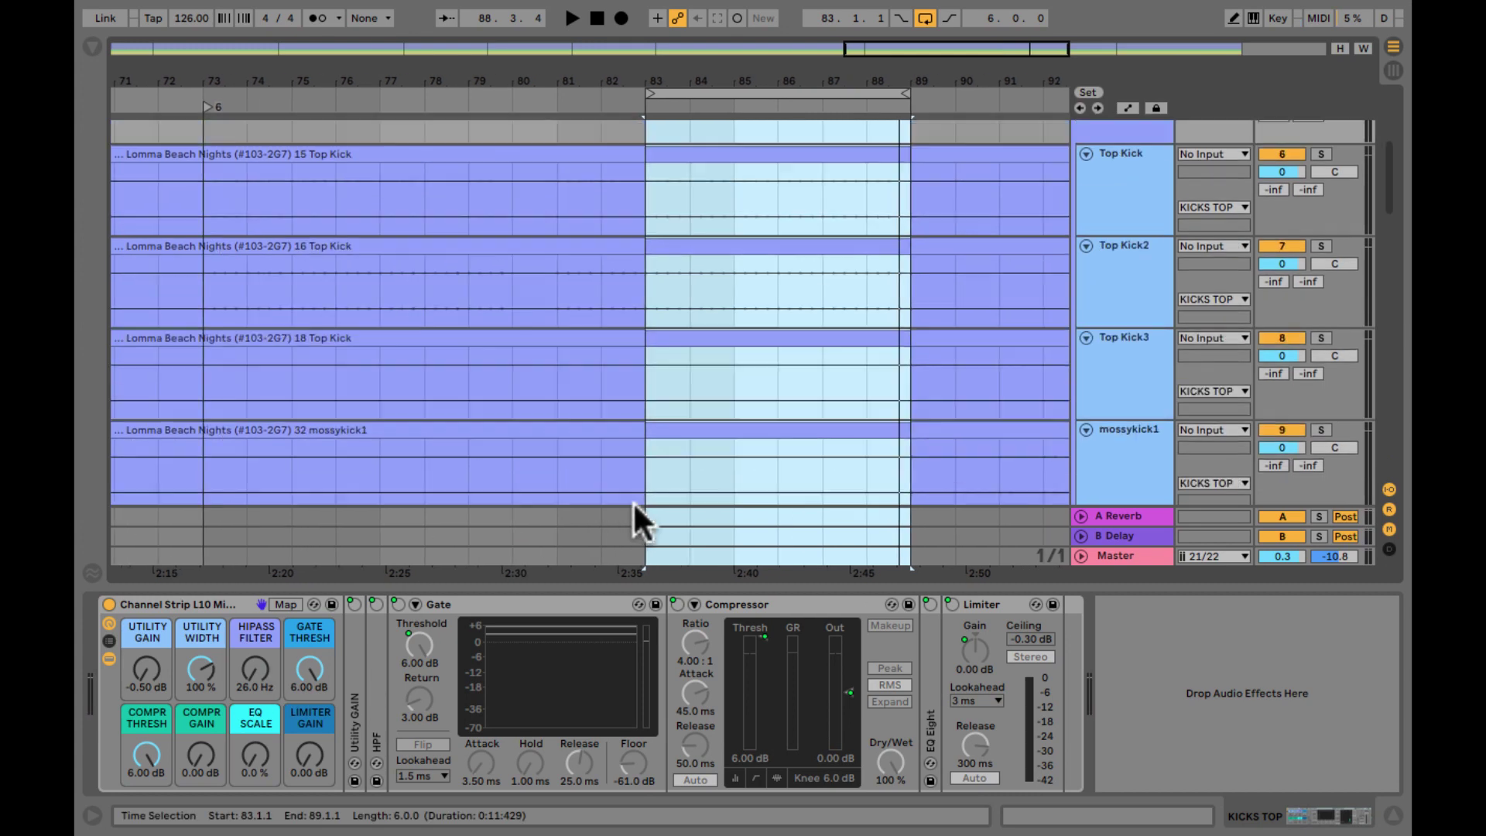
pyautogui.press('super+alt+l')
pyautogui.scroll(3, 632, 499)
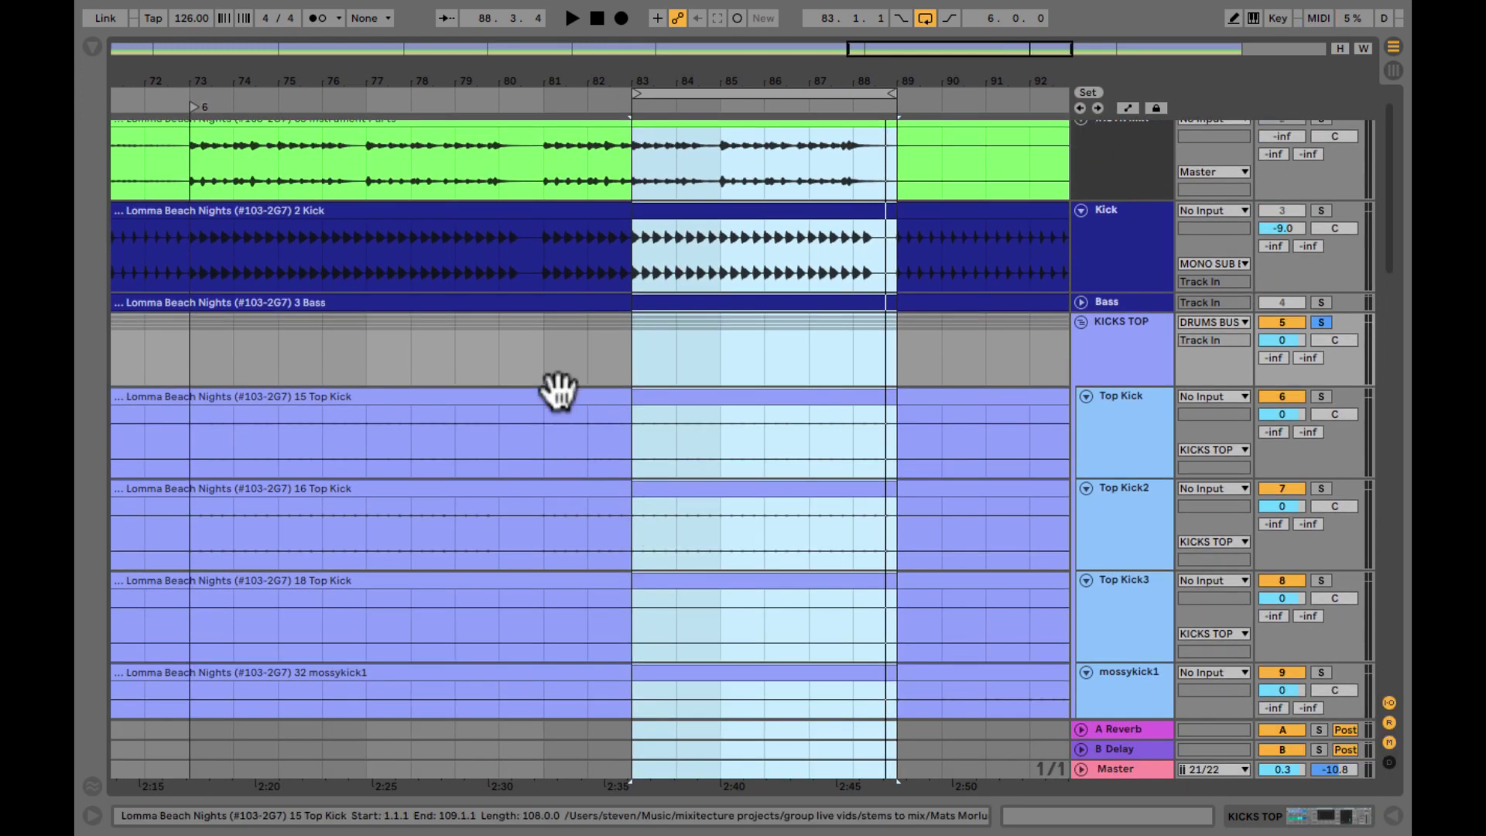
pyautogui.click(551, 395)
pyautogui.scroll(-2, 533, 542)
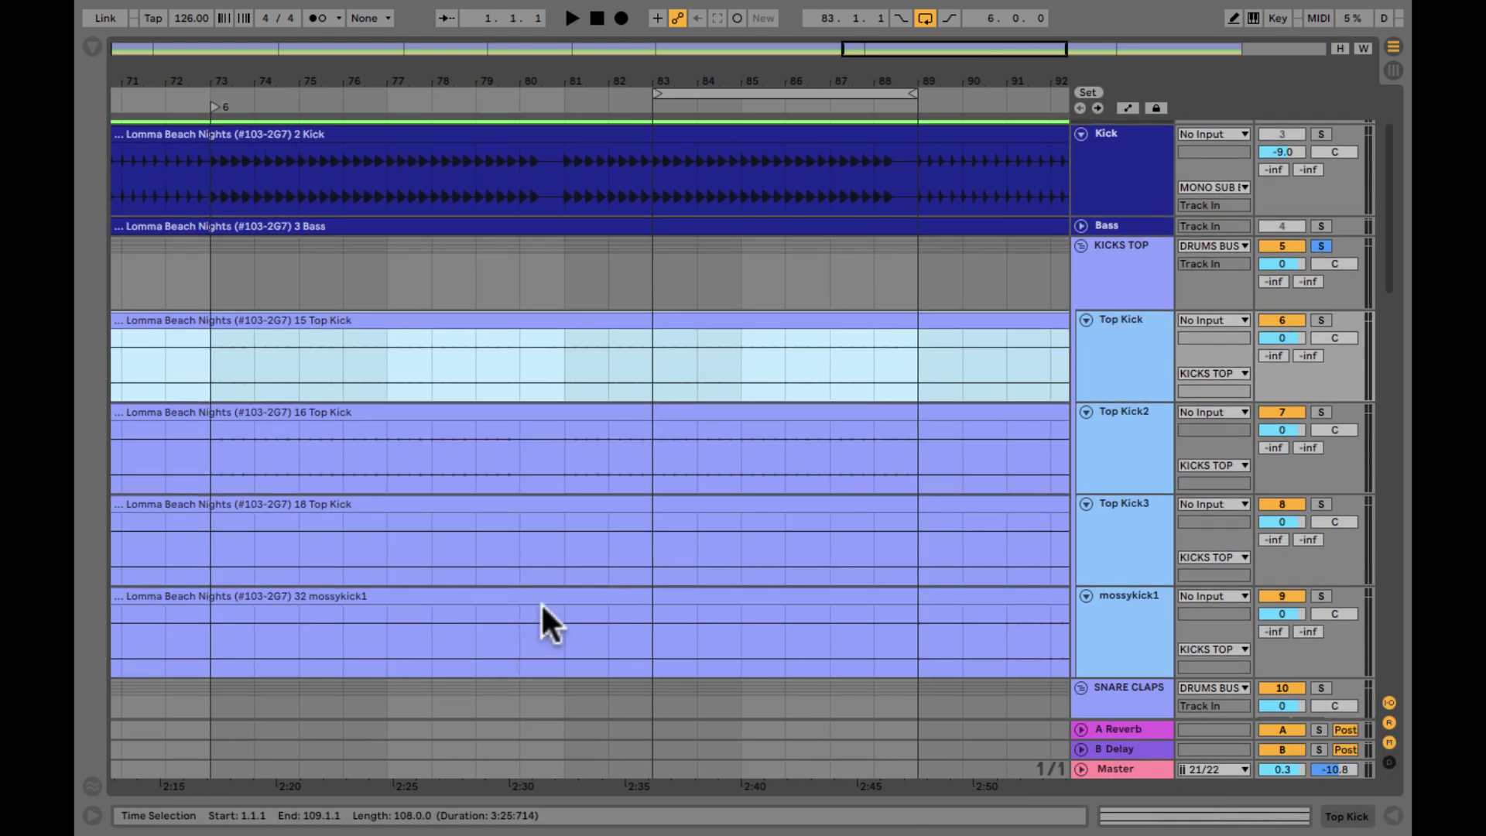
pyautogui.keyDown('shift'); pyautogui.click(540, 601); pyautogui.keyUp('shift')
pyautogui.press('super+alt+l')
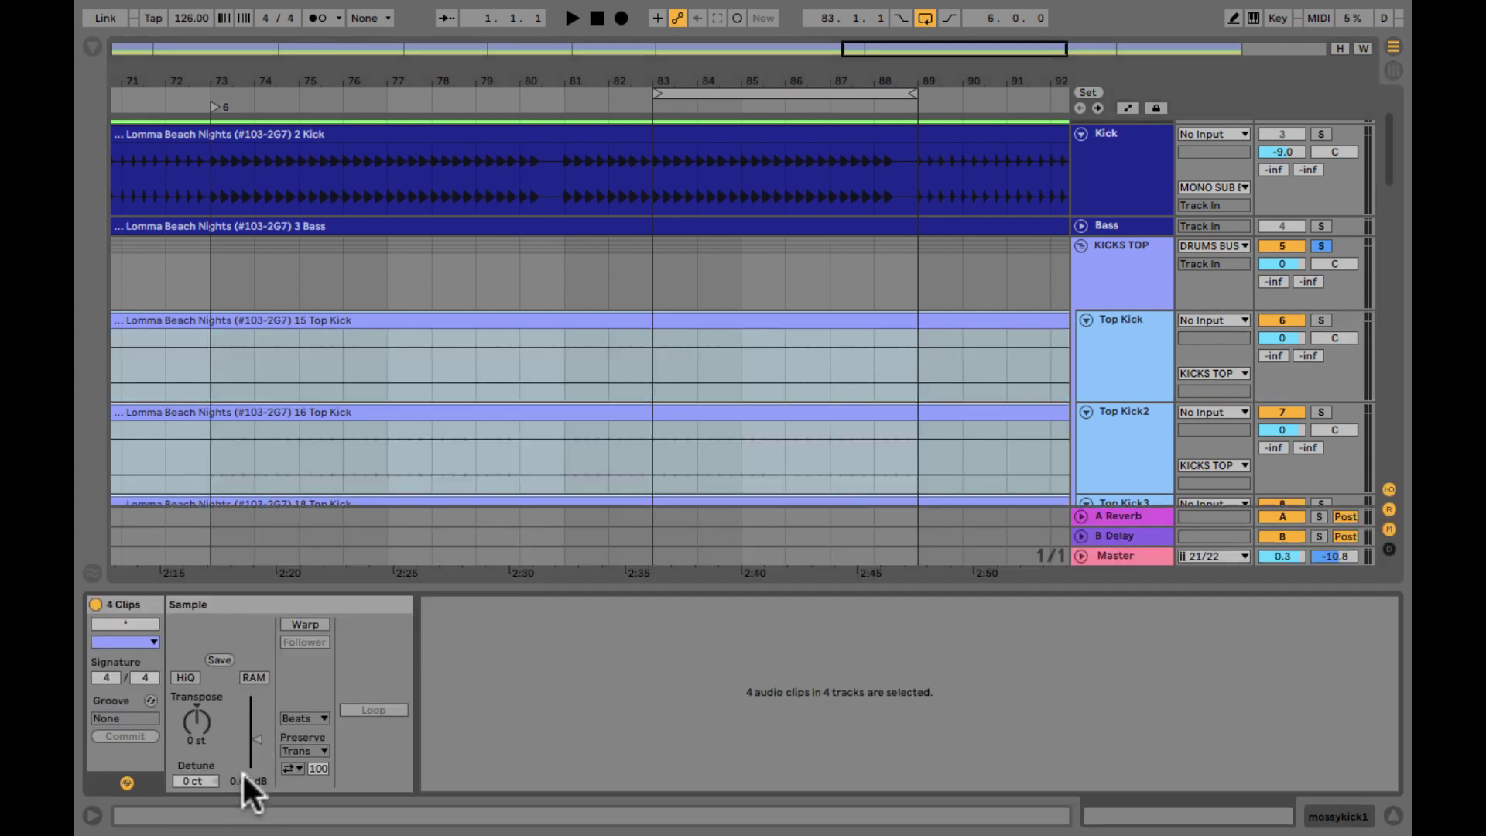
pyautogui.moveTo(240, 777); pyautogui.dragTo(240, 758)
pyautogui.moveTo(234, 777); pyautogui.dragTo(236, 770)
# - Inspect the KICKS TOP waveforms across the whole arrangement, and open the Top Kick3 clip
pyautogui.doubleClick(420, 79)
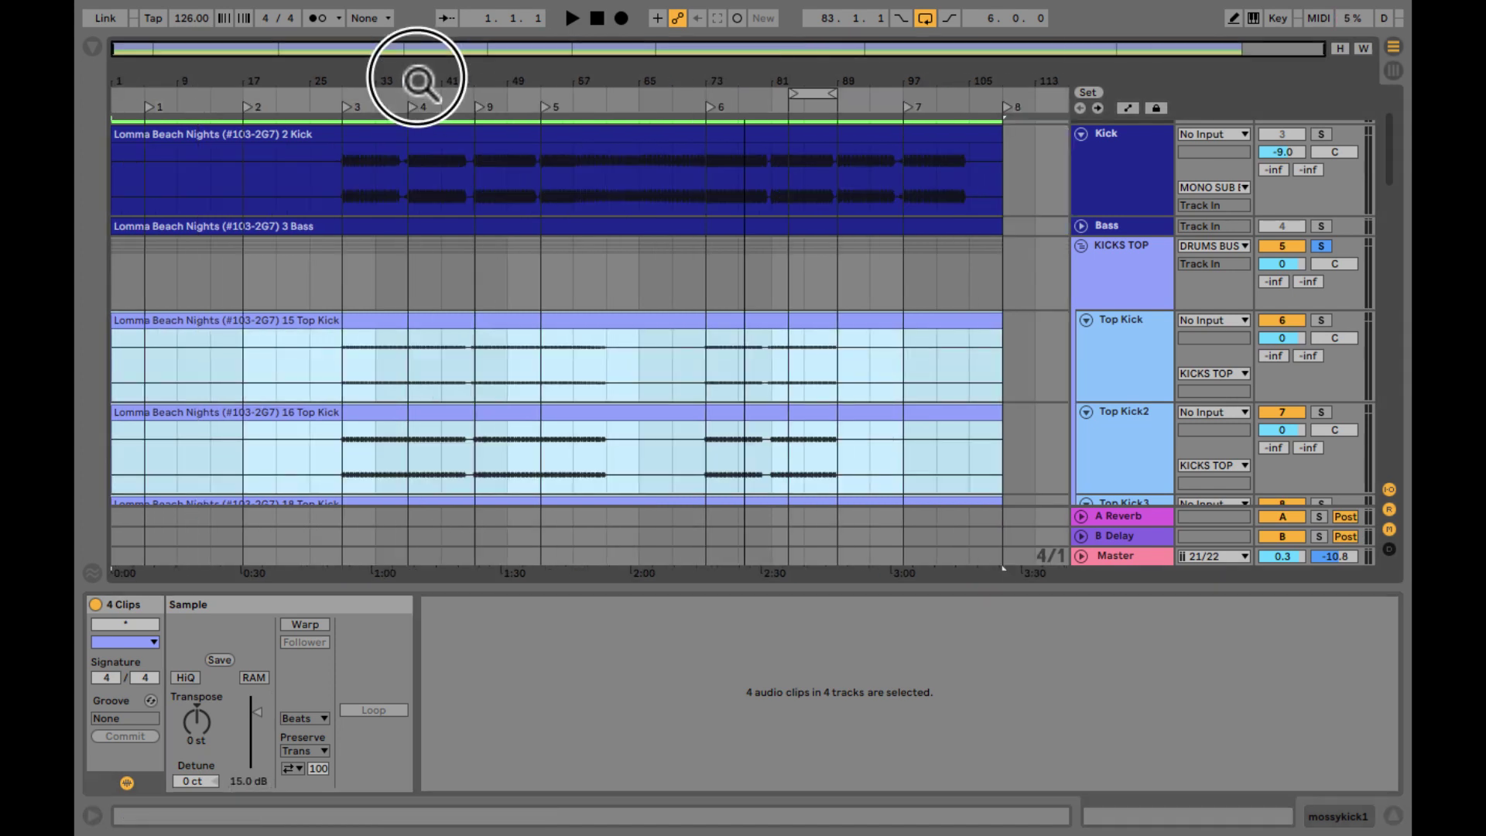
pyautogui.scroll(-5, 665, 429)
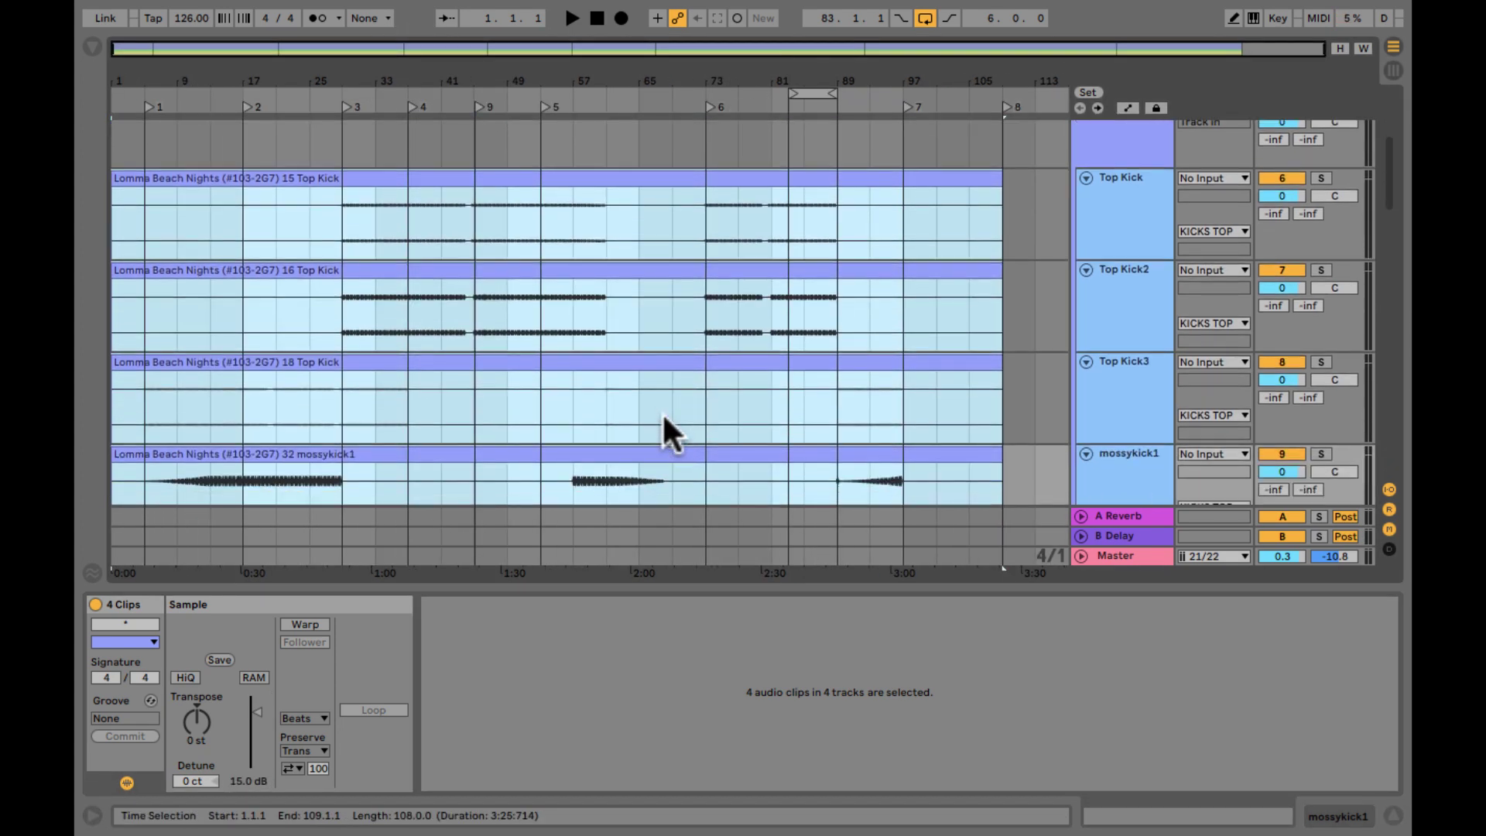
pyautogui.scroll(-2, 663, 425)
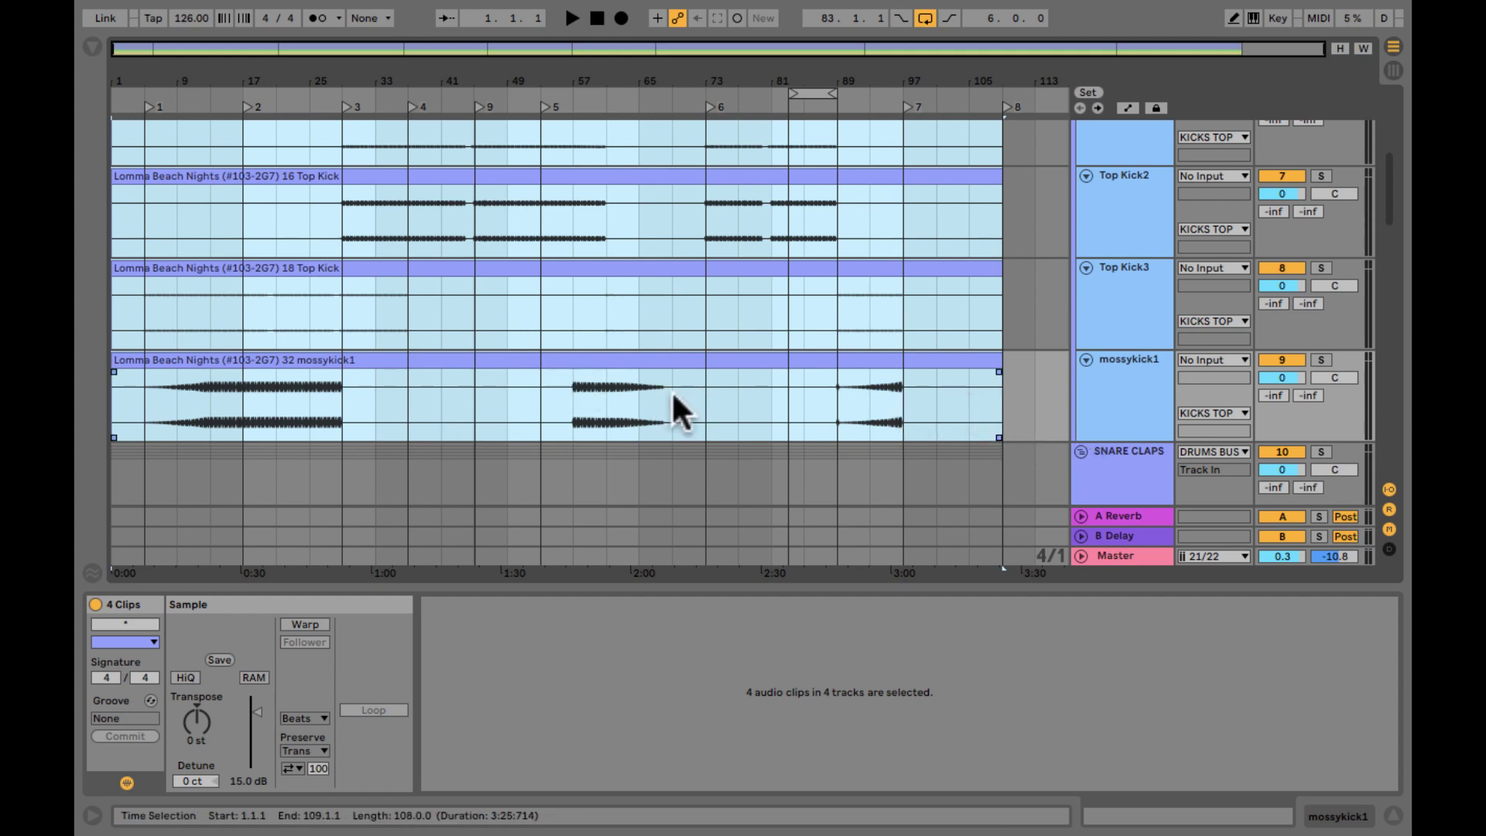
pyautogui.scroll(4, 671, 394)
pyautogui.scroll(-1, 671, 388)
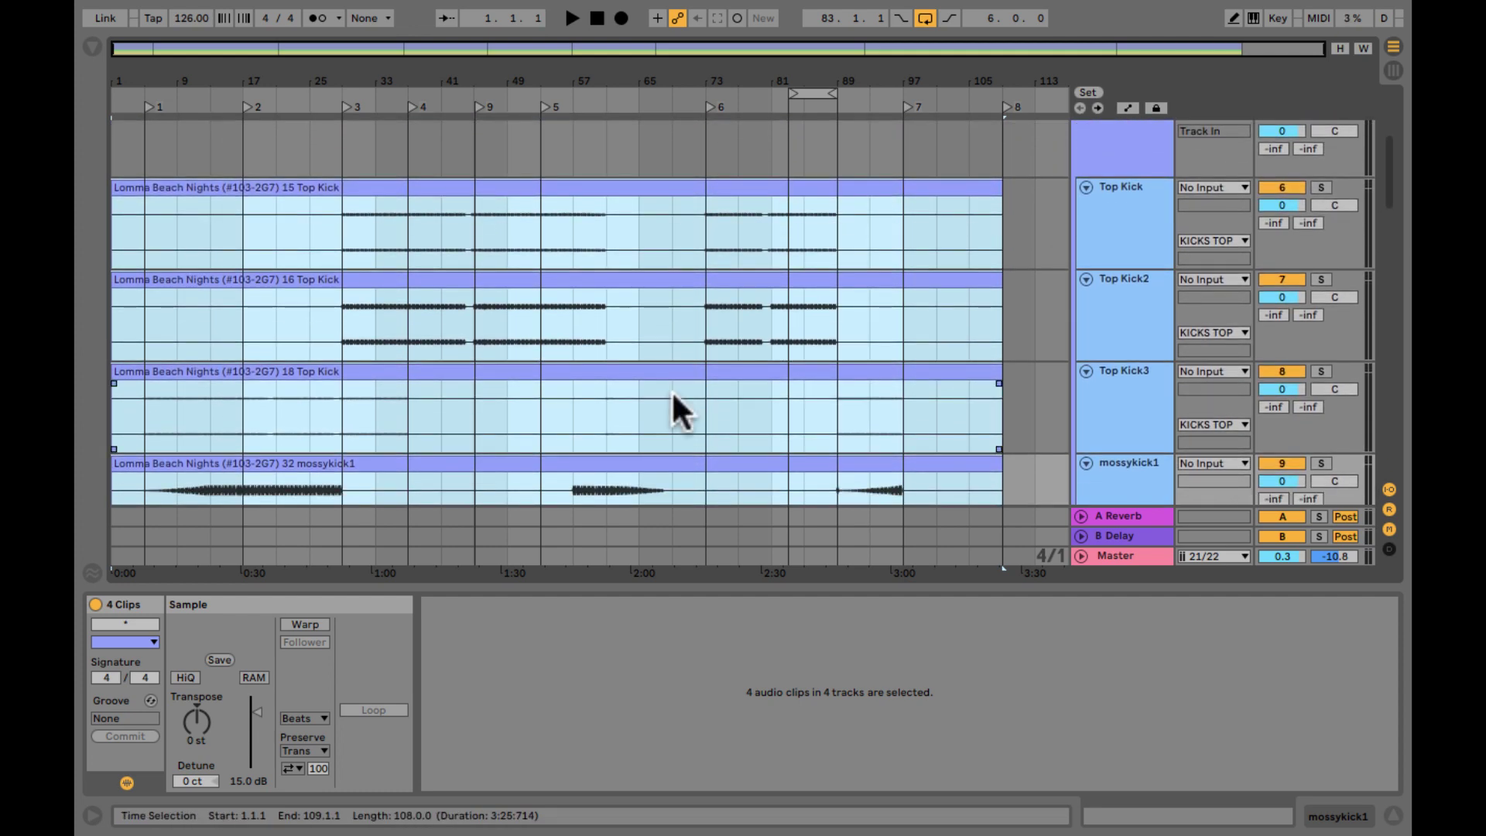
pyautogui.click(639, 380)
pyautogui.click(645, 370)
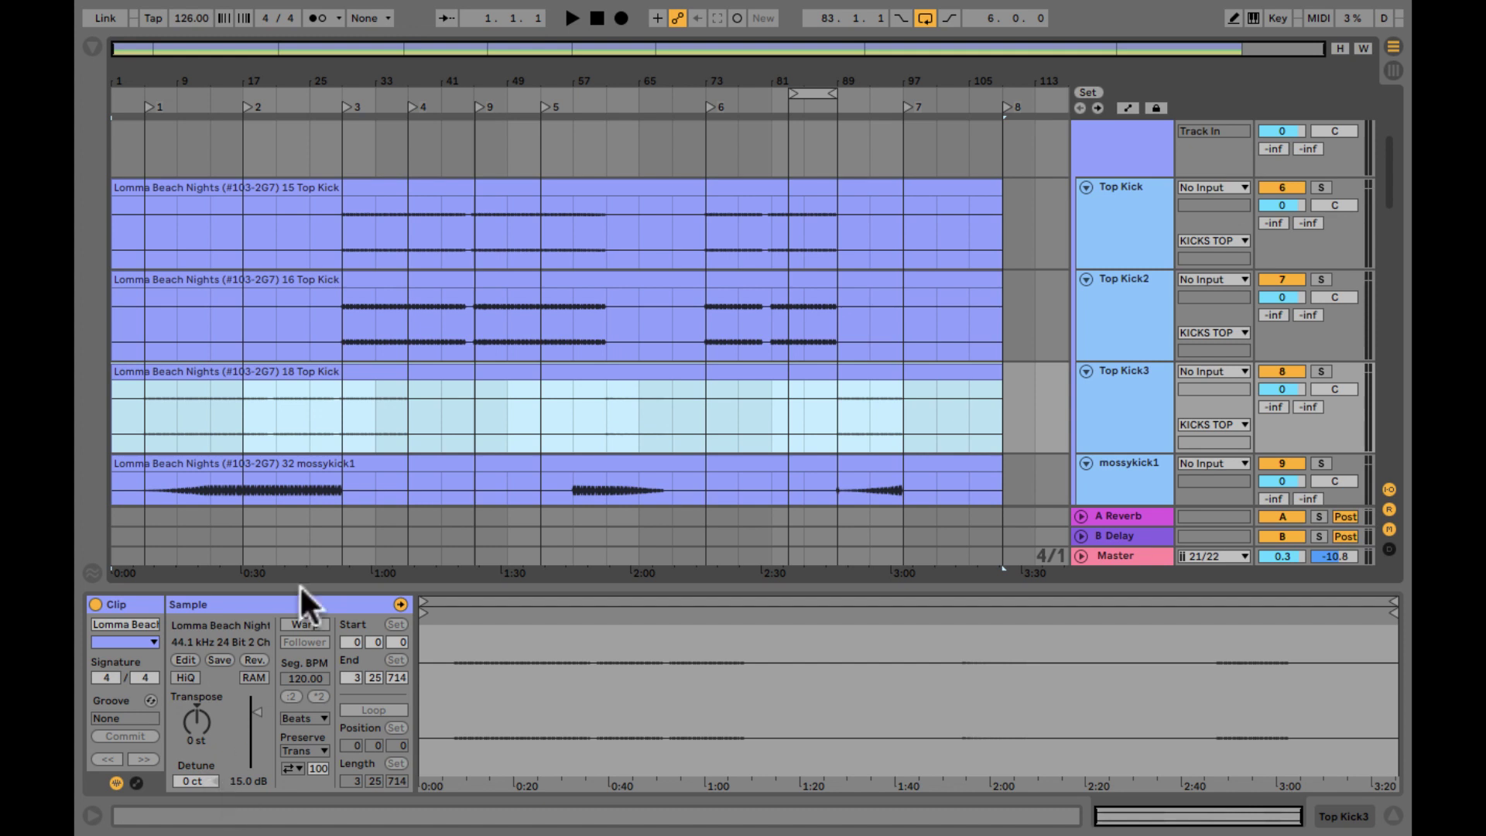
# - Play from bar 17 and, in Session View, un-solo KICKS TOP and compare the mix with mossykick1 muted and active
pyautogui.click(240, 490)
pyautogui.press('space')
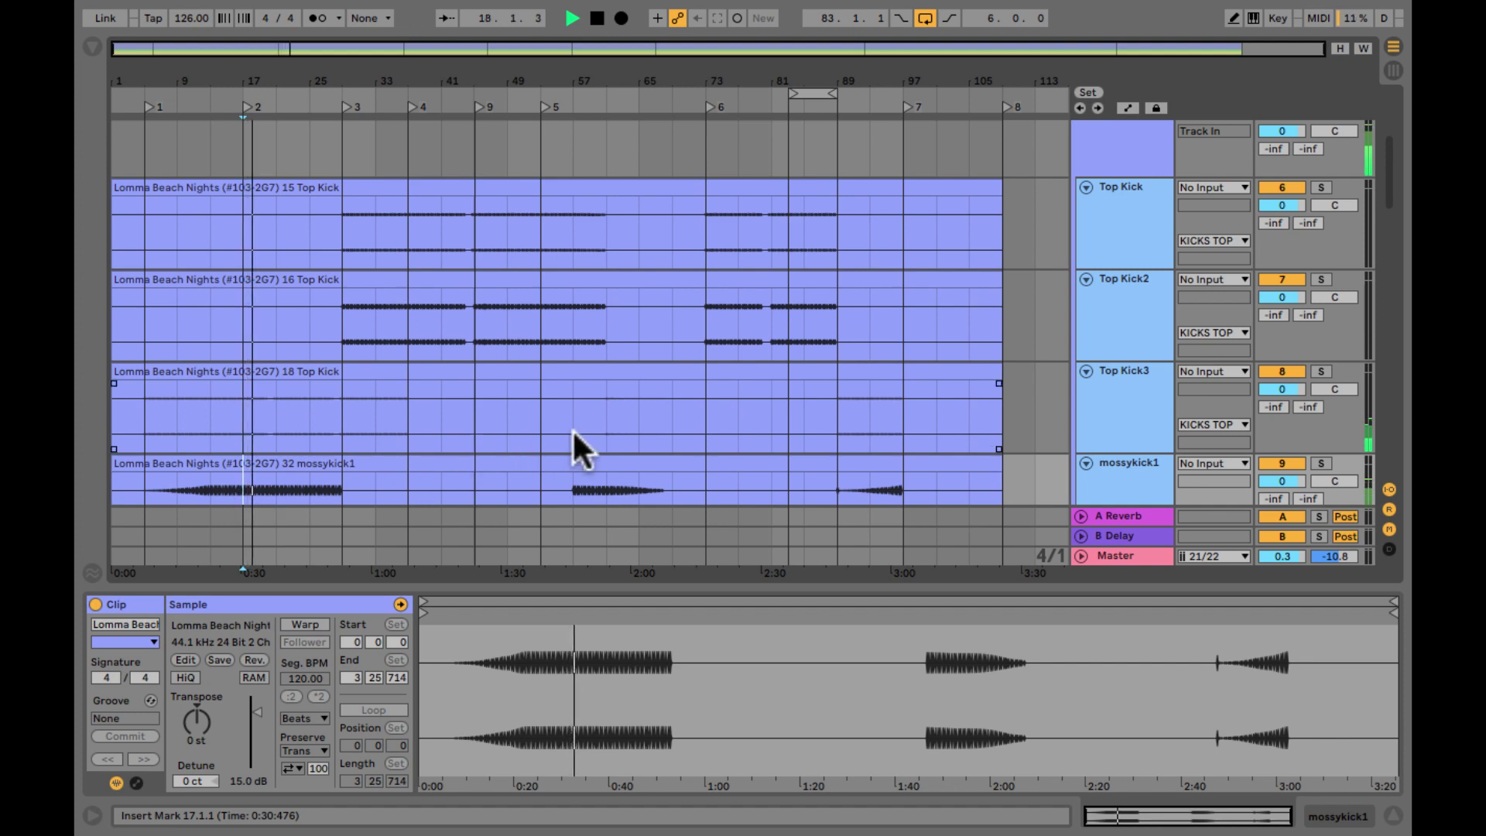
pyautogui.press('Tab')
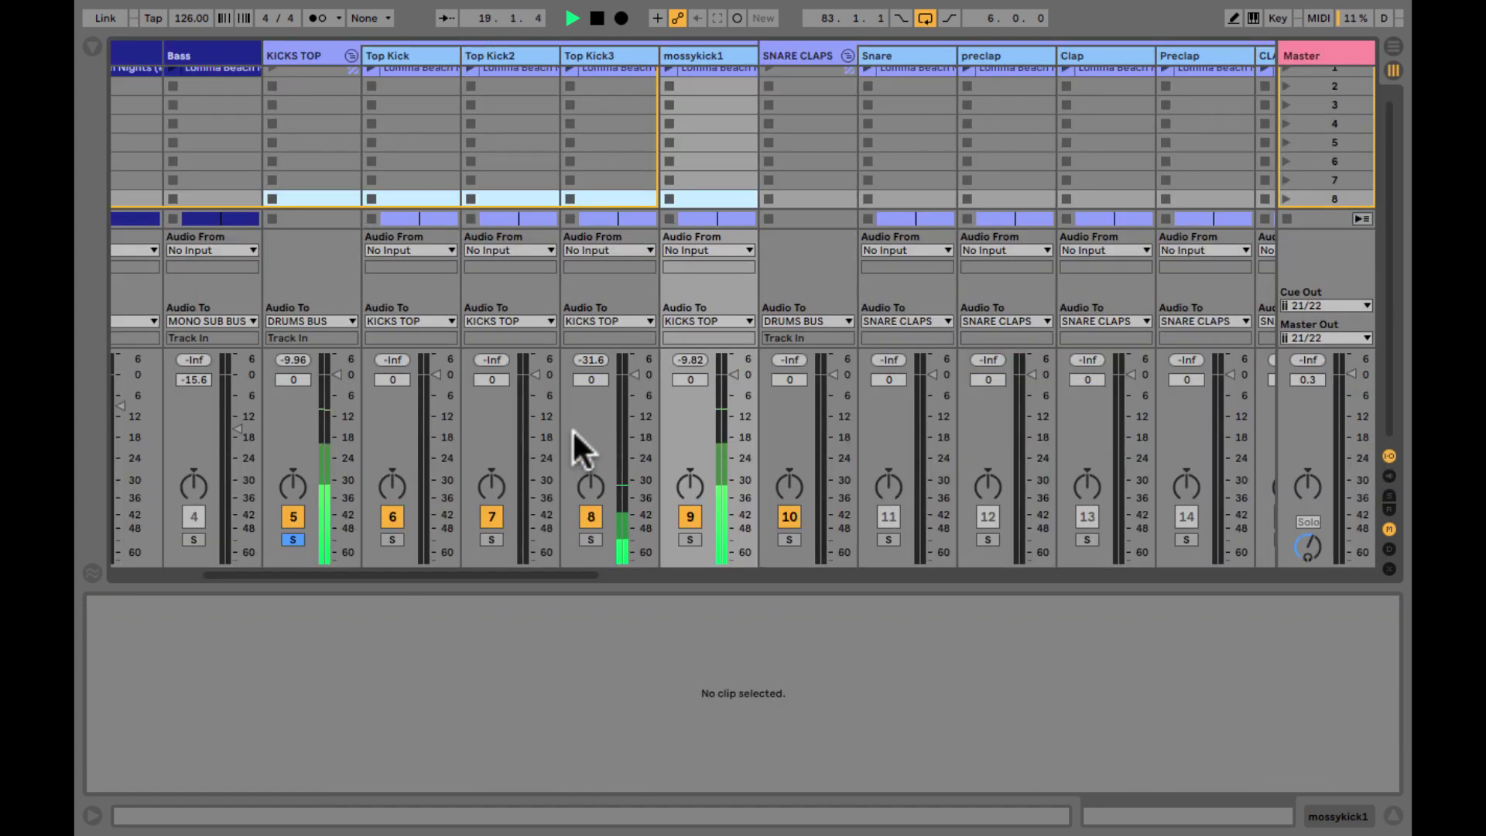
pyautogui.click(293, 539)
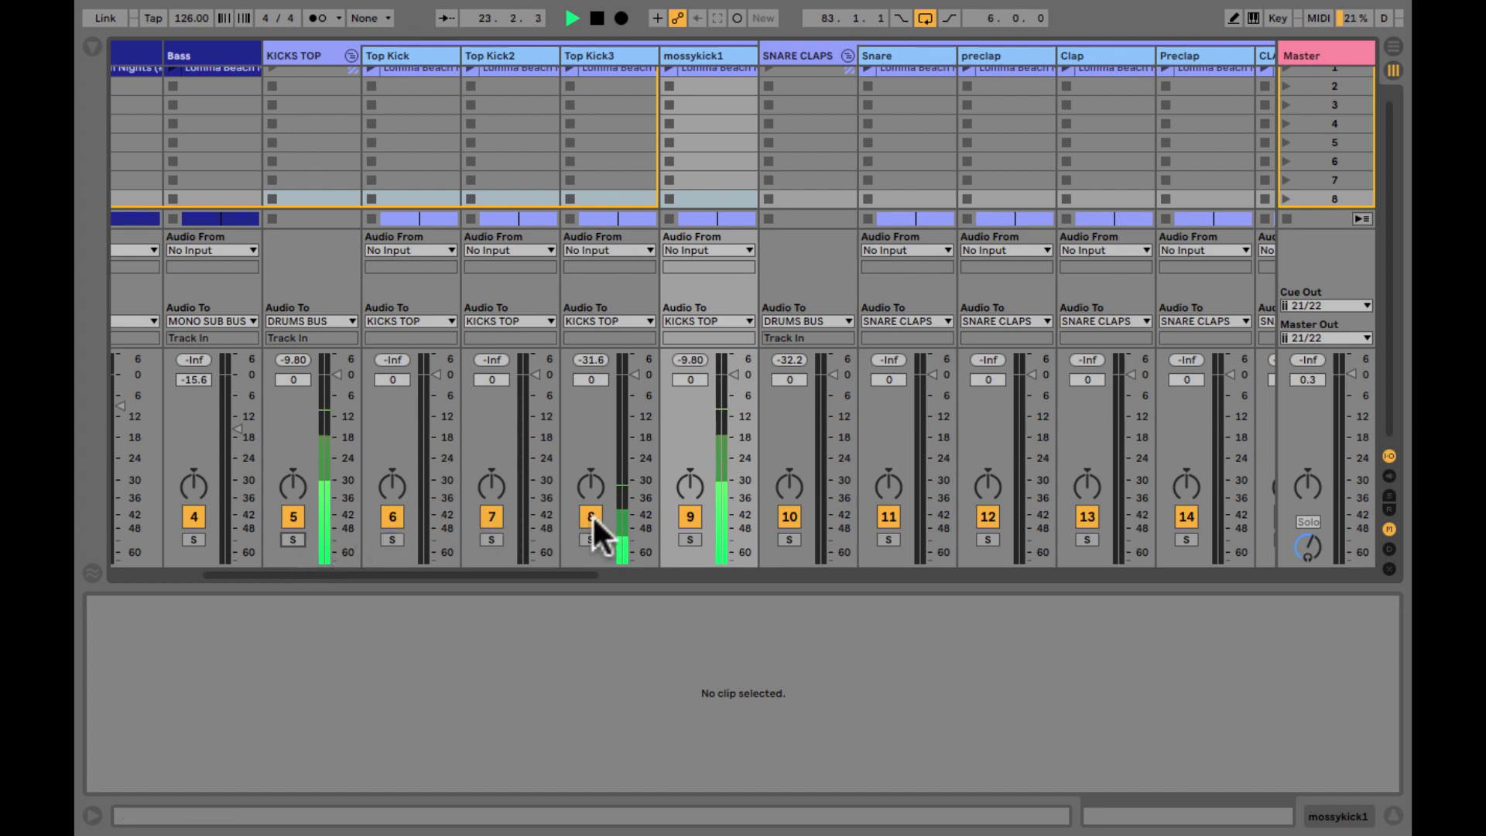
pyautogui.click(680, 515)
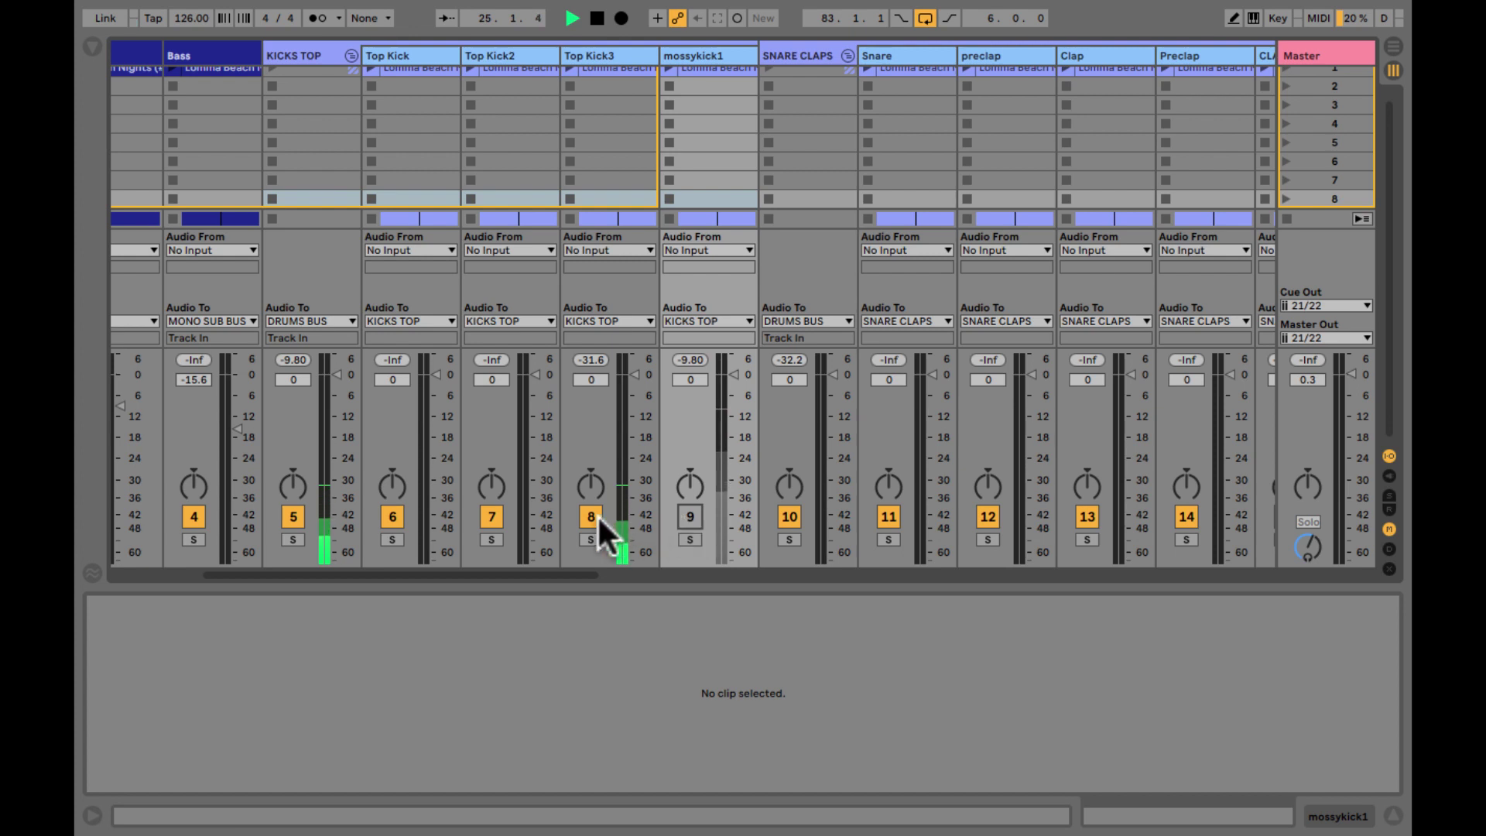
pyautogui.click(689, 514)
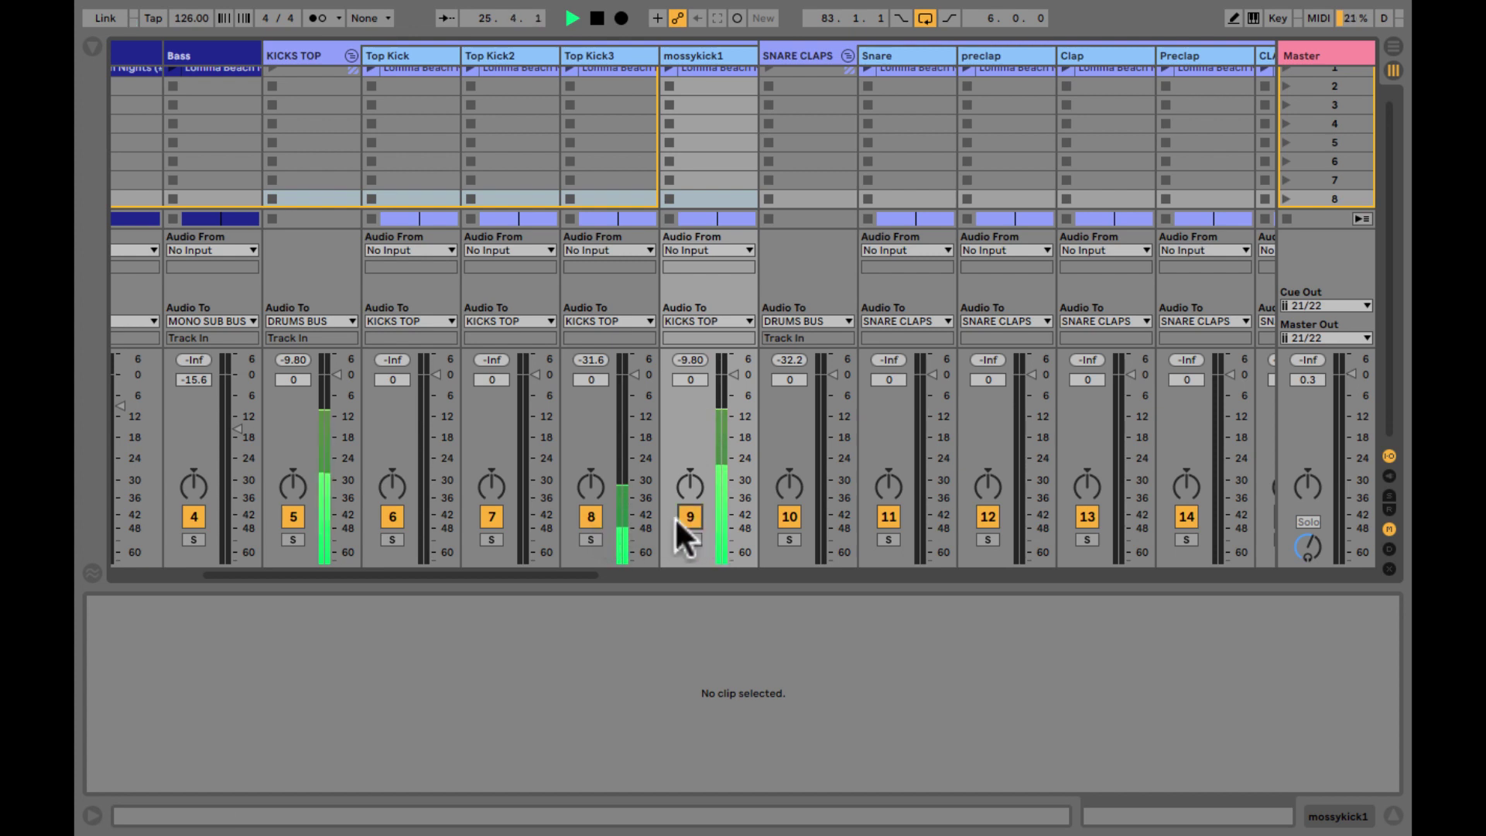
# - Set the KICKS TOP channel strip's Utility Gain to 12.0 dB and its hi-pass filter to 154 Hz
pyautogui.click(324, 49)
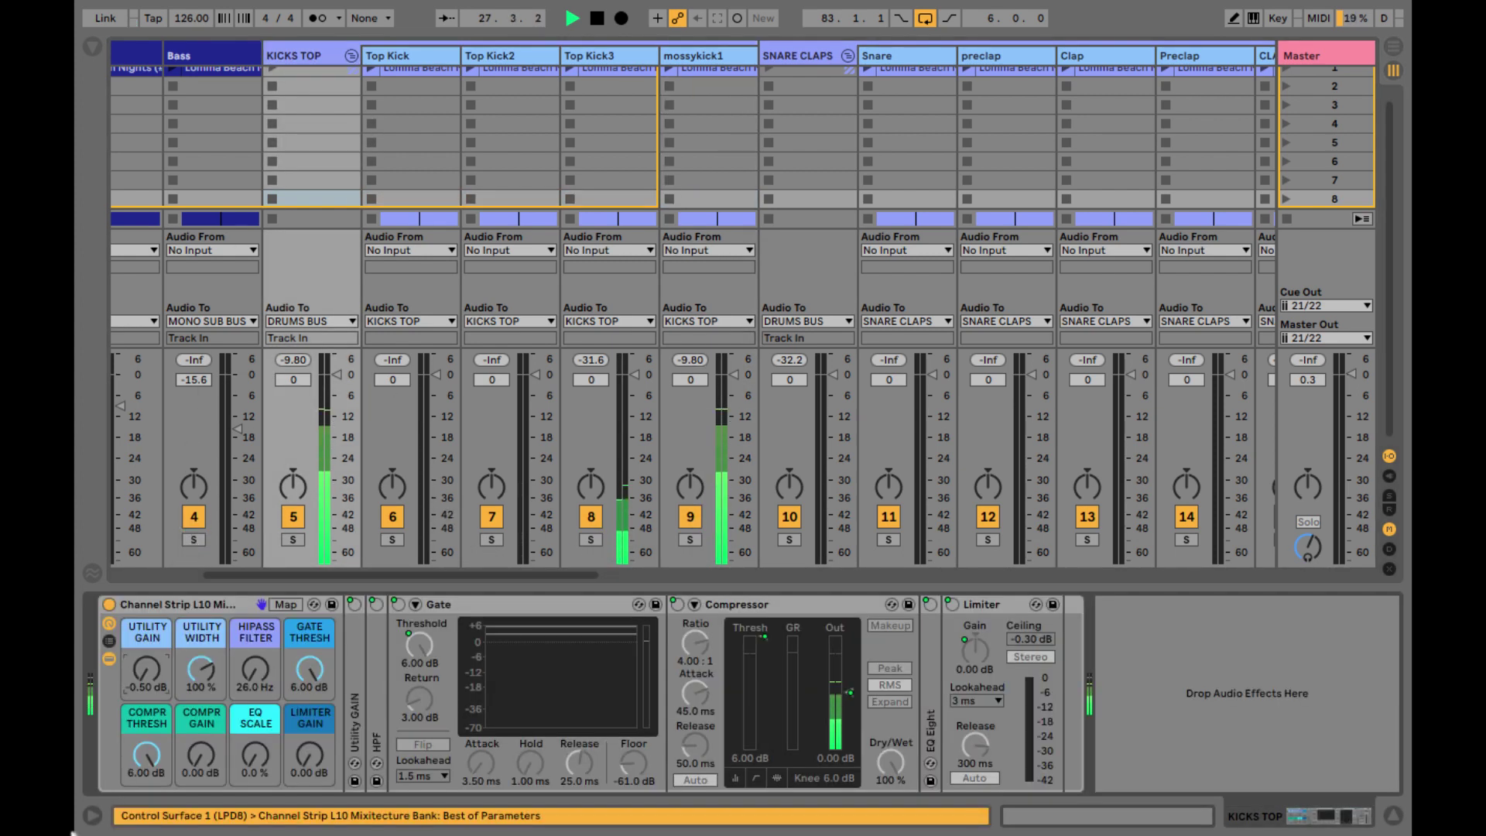
pyautogui.click(142, 667)
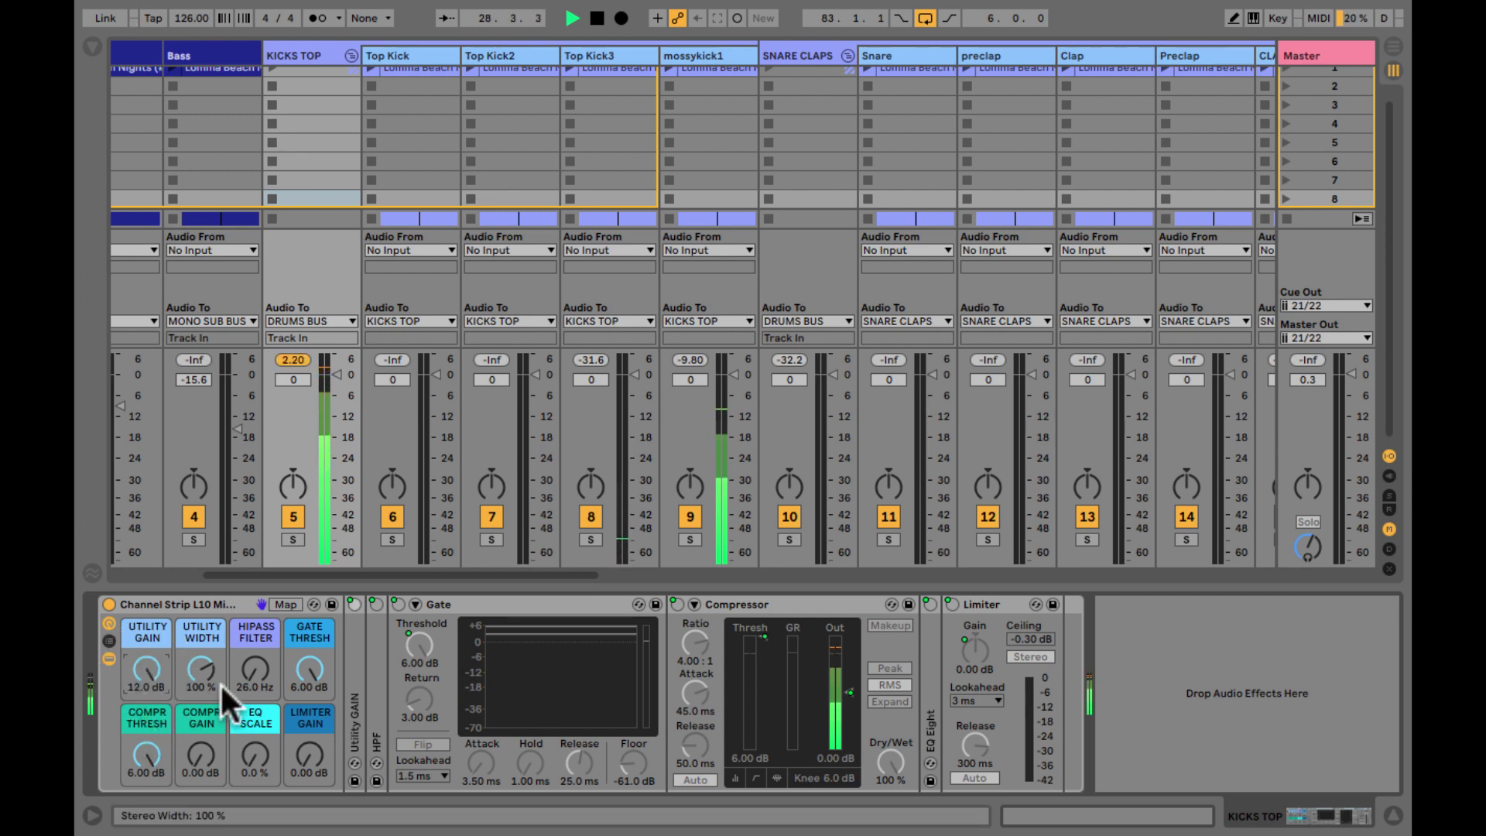
pyautogui.moveTo(245, 671); pyautogui.dragTo(248, 679)
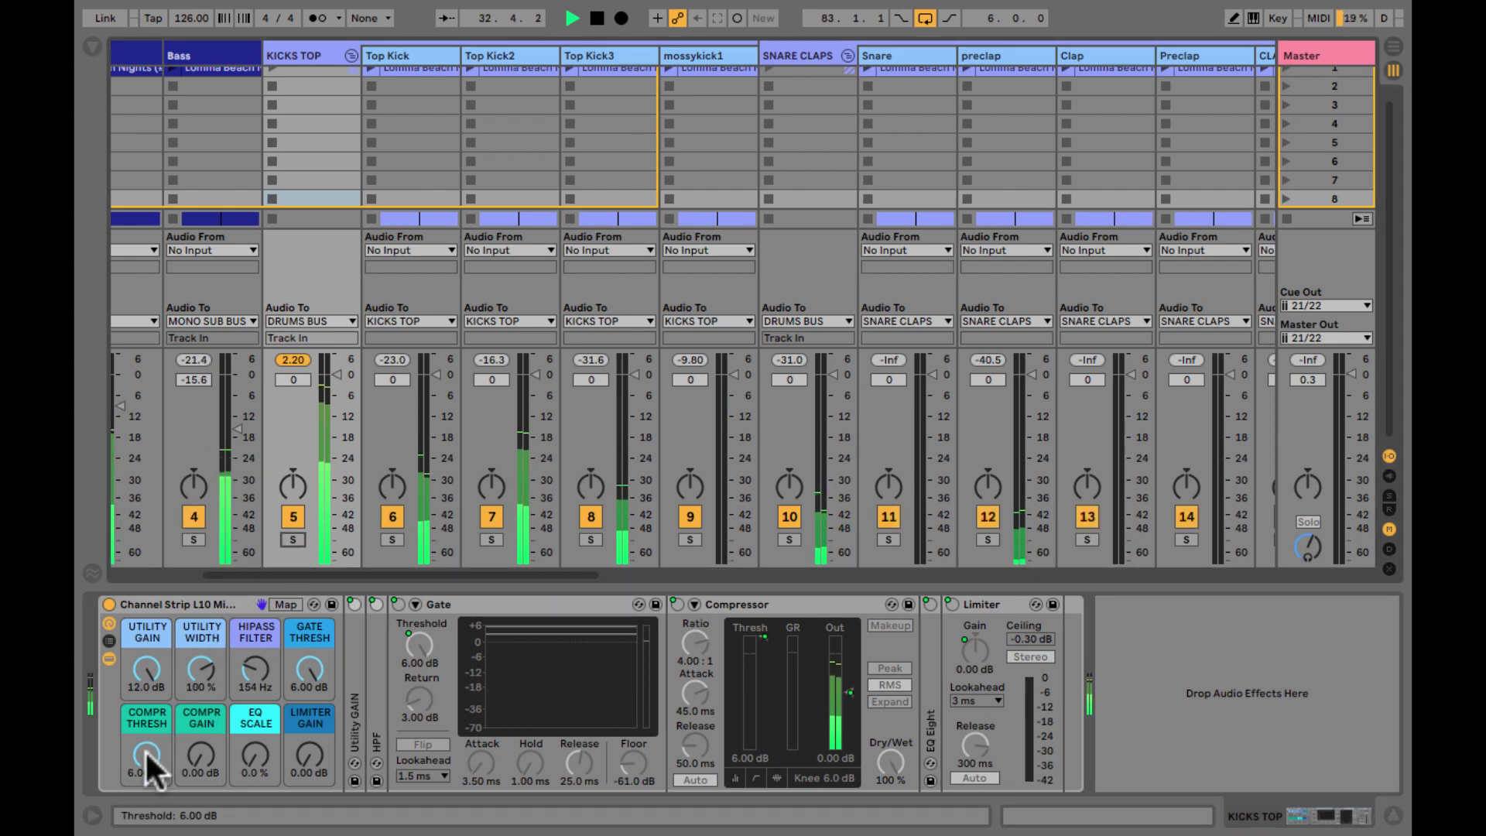
# - Solo KICKS TOP and set its compressor threshold to -13.2 dB and attack to 102 ms, with auto release off
pyautogui.moveTo(145, 749); pyautogui.dragTo(145, 781)
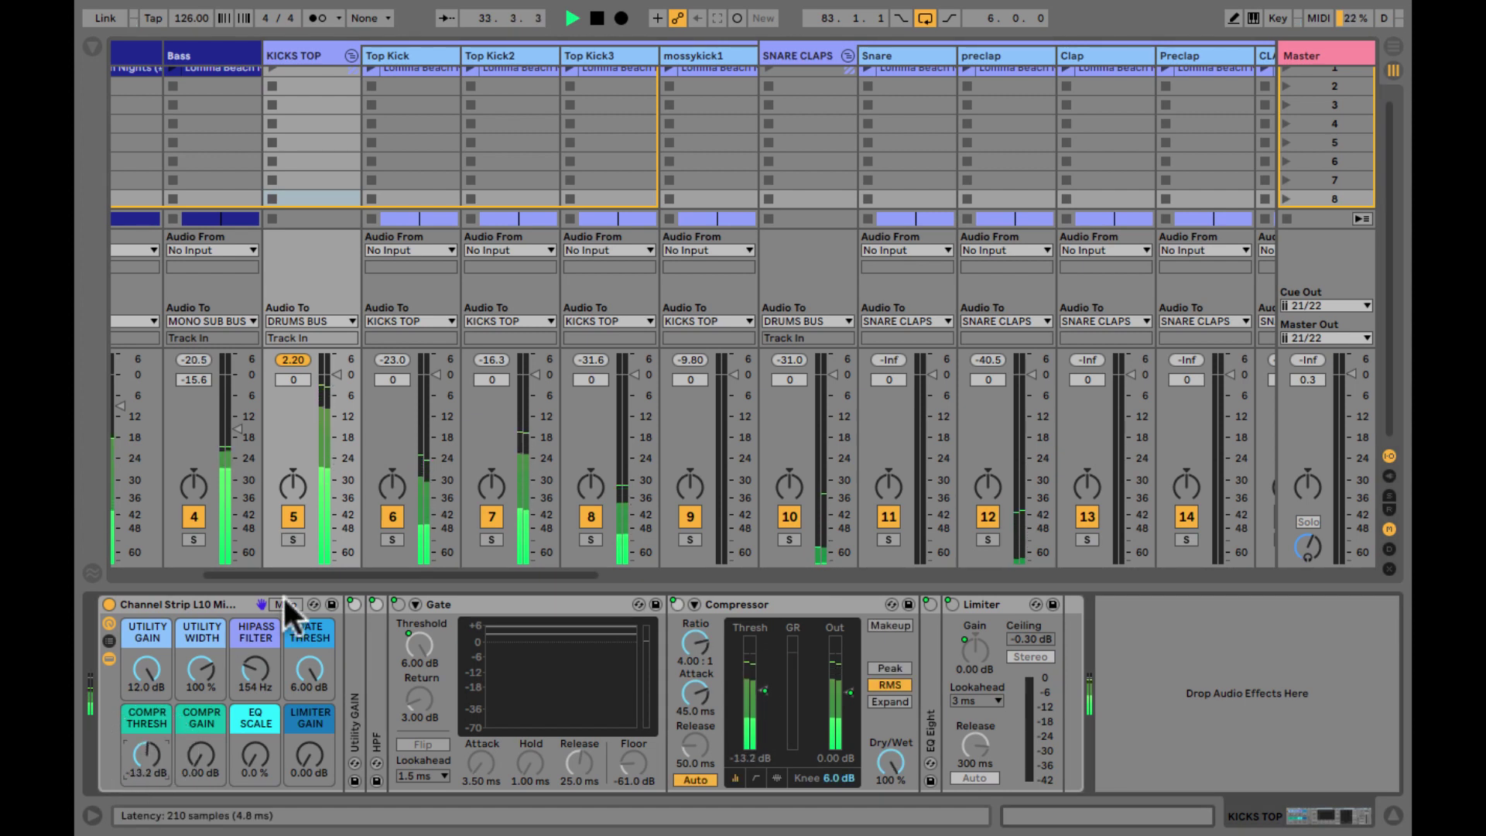
pyautogui.click(292, 540)
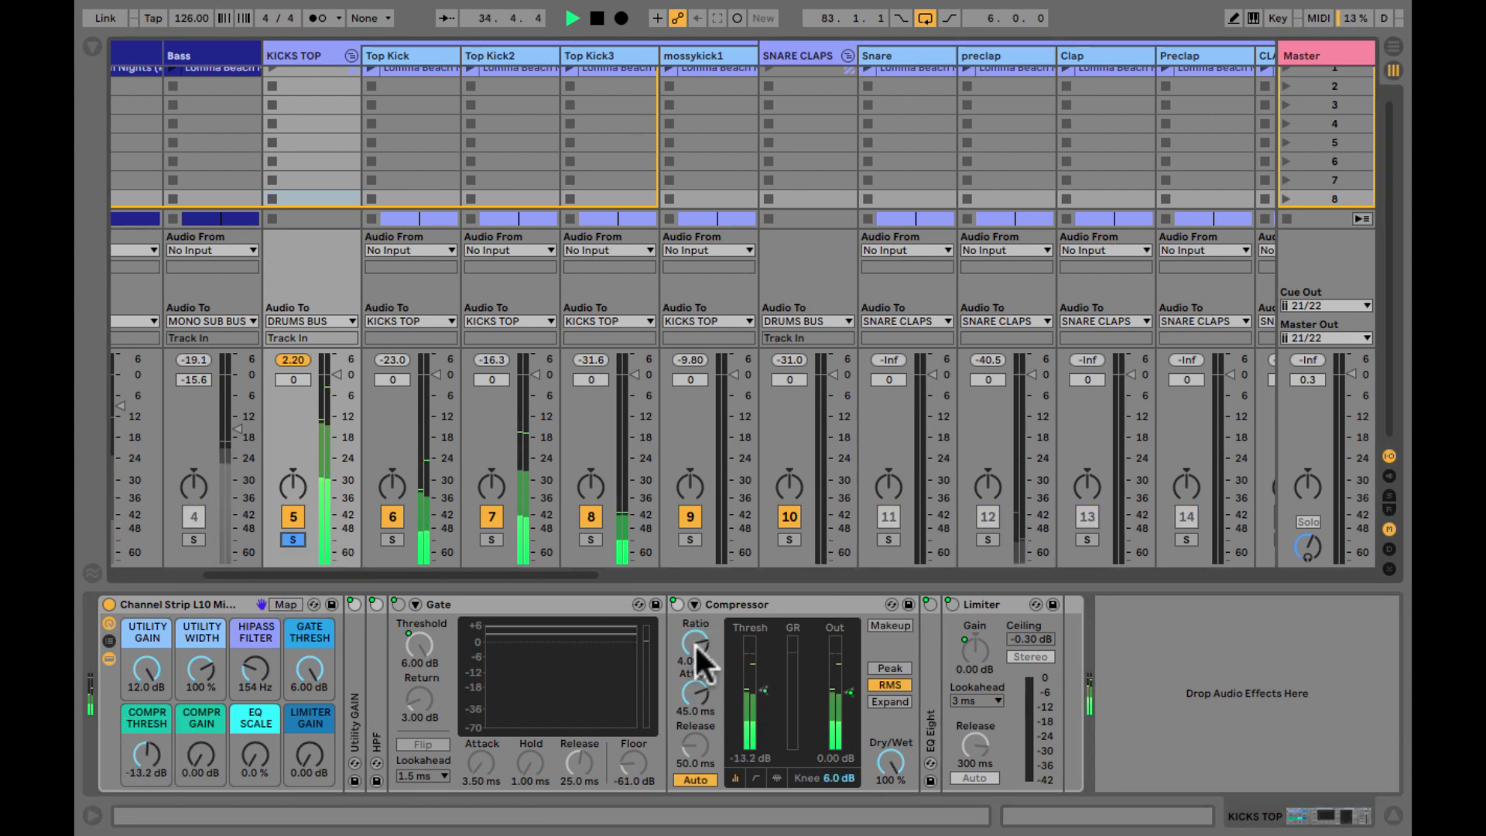
pyautogui.moveTo(692, 694); pyautogui.dragTo(692, 665)
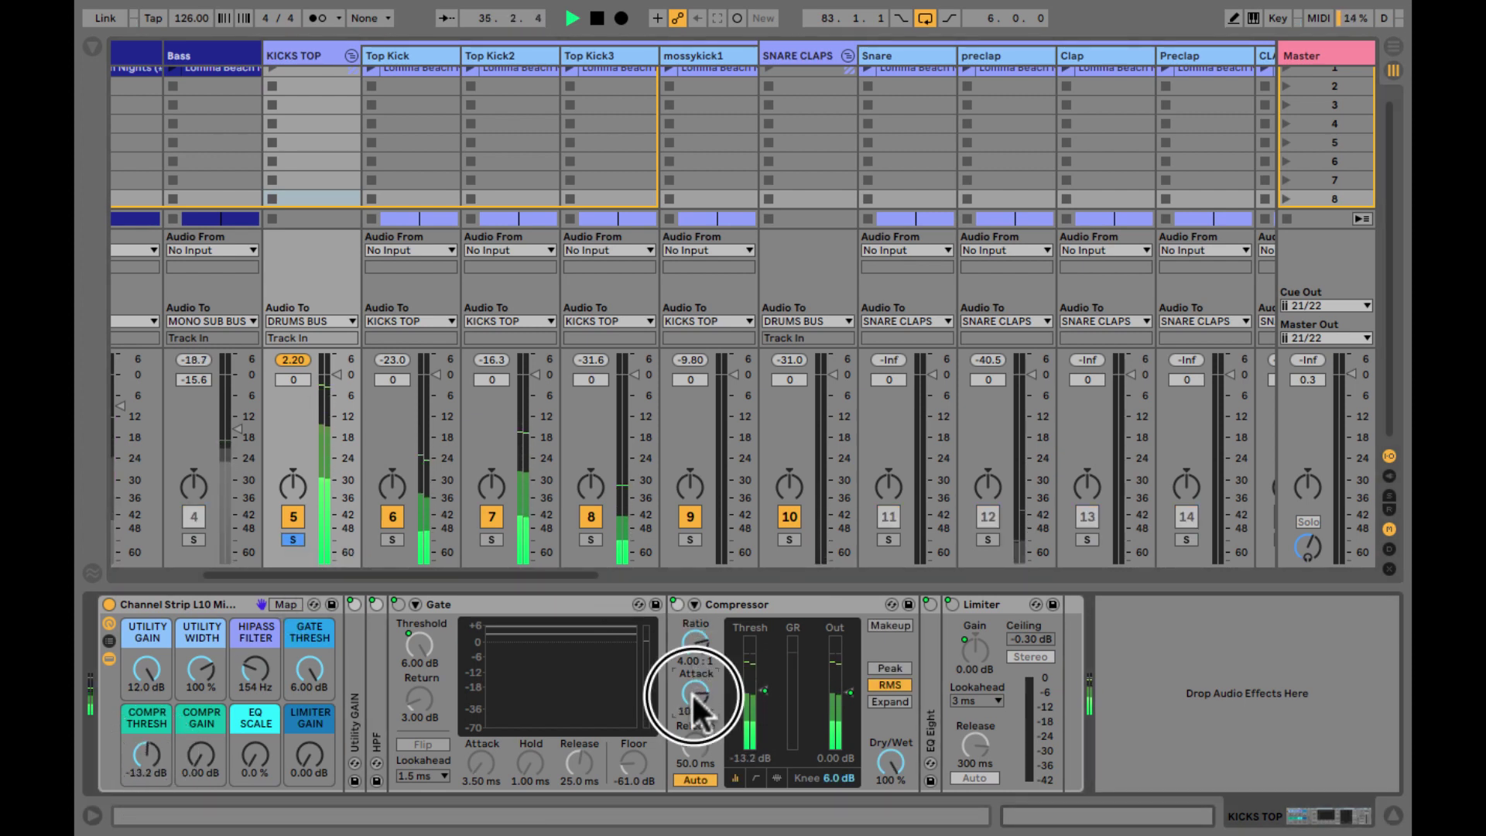
pyautogui.click(689, 779)
# - Set the KICKS TOP compressor threshold to -inf dB, output gain to 8.22 dB, attack to 37.3 ms and release to 15.5 ms
pyautogui.doubleClick(147, 749)
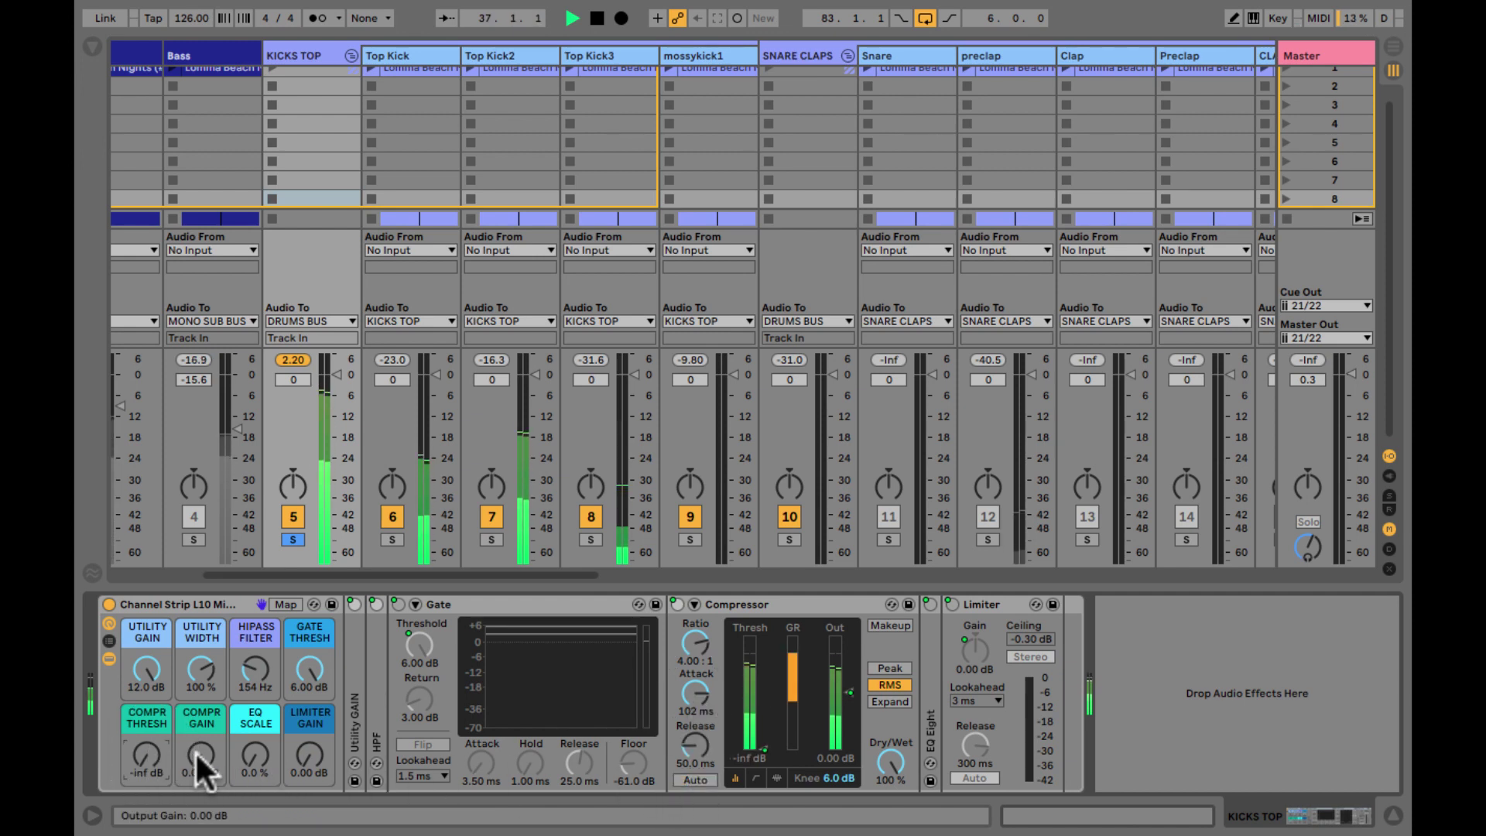
pyautogui.moveTo(194, 750); pyautogui.dragTo(201, 751)
pyautogui.moveTo(695, 693); pyautogui.dragTo(698, 689)
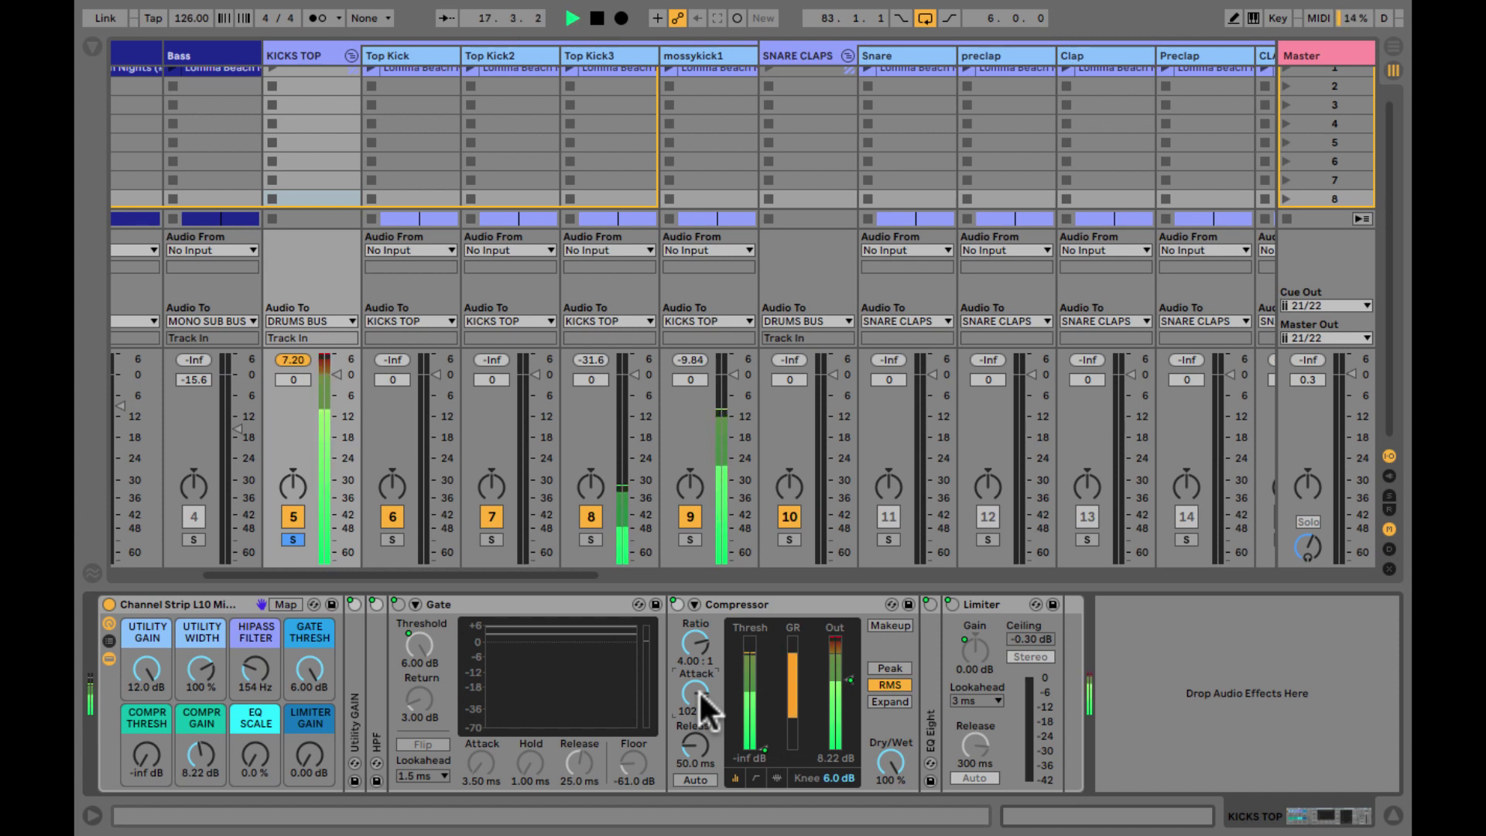
pyautogui.moveTo(698, 690); pyautogui.dragTo(698, 689)
pyautogui.moveTo(692, 744); pyautogui.dragTo(692, 745)
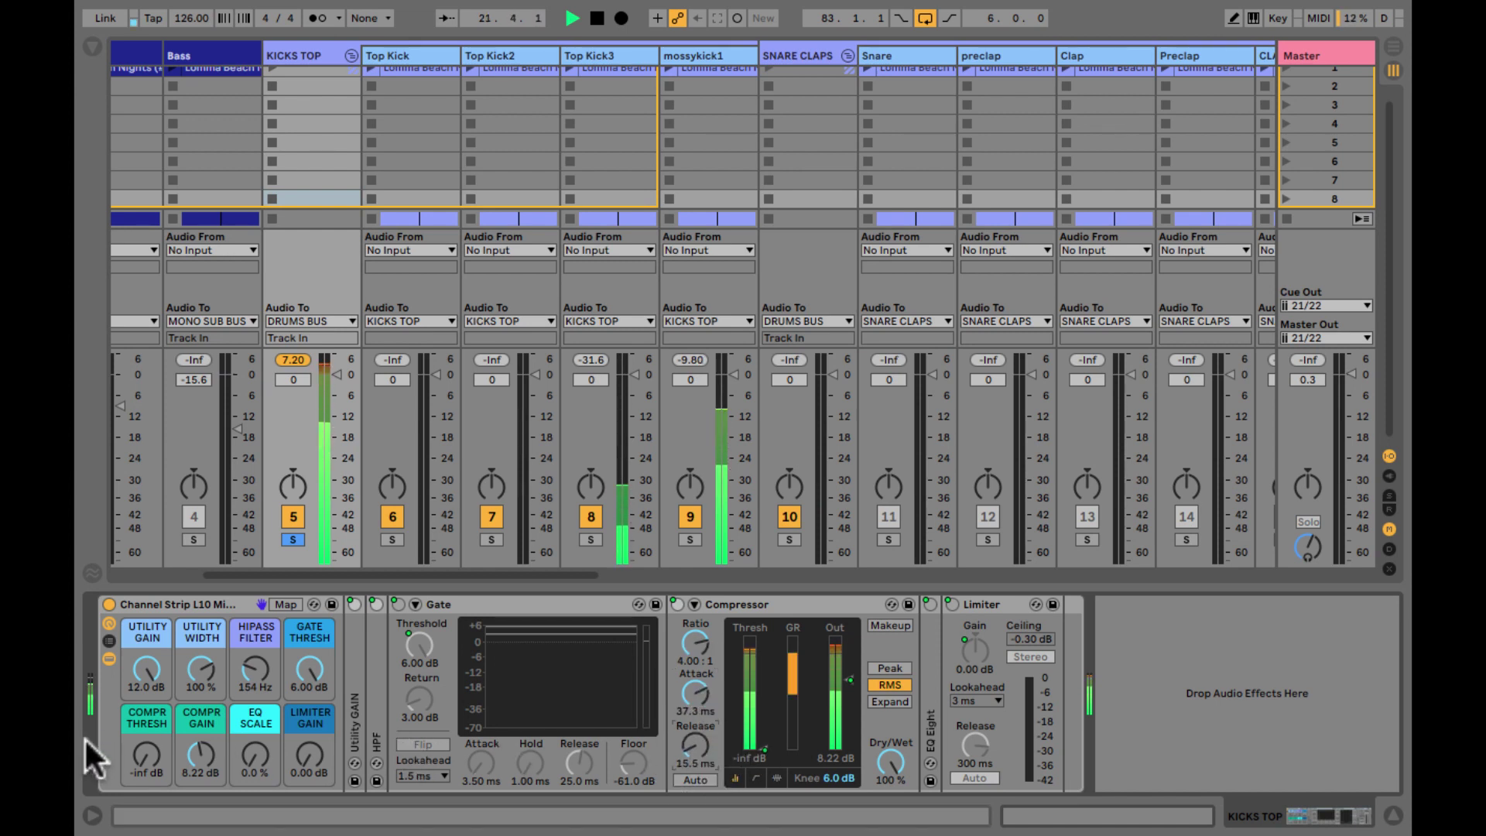
# - Replay from bar 17 and set KICKS TOP to 0.00 dB compressor gain, -25.9 dB threshold and 6.97 dB Utility Gain
pyautogui.moveTo(150, 746); pyautogui.dragTo(152, 747)
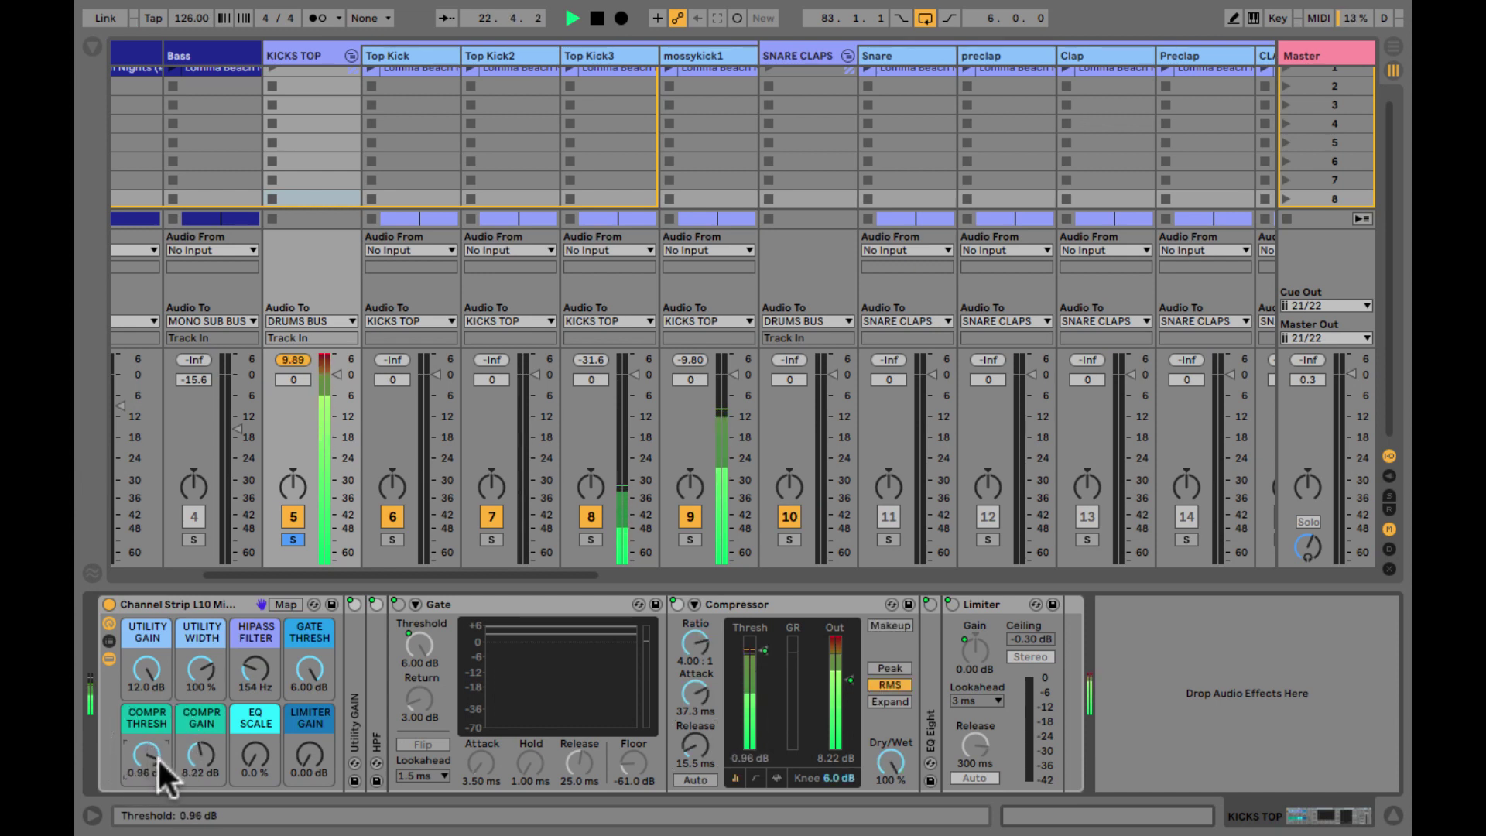
pyautogui.press('space')
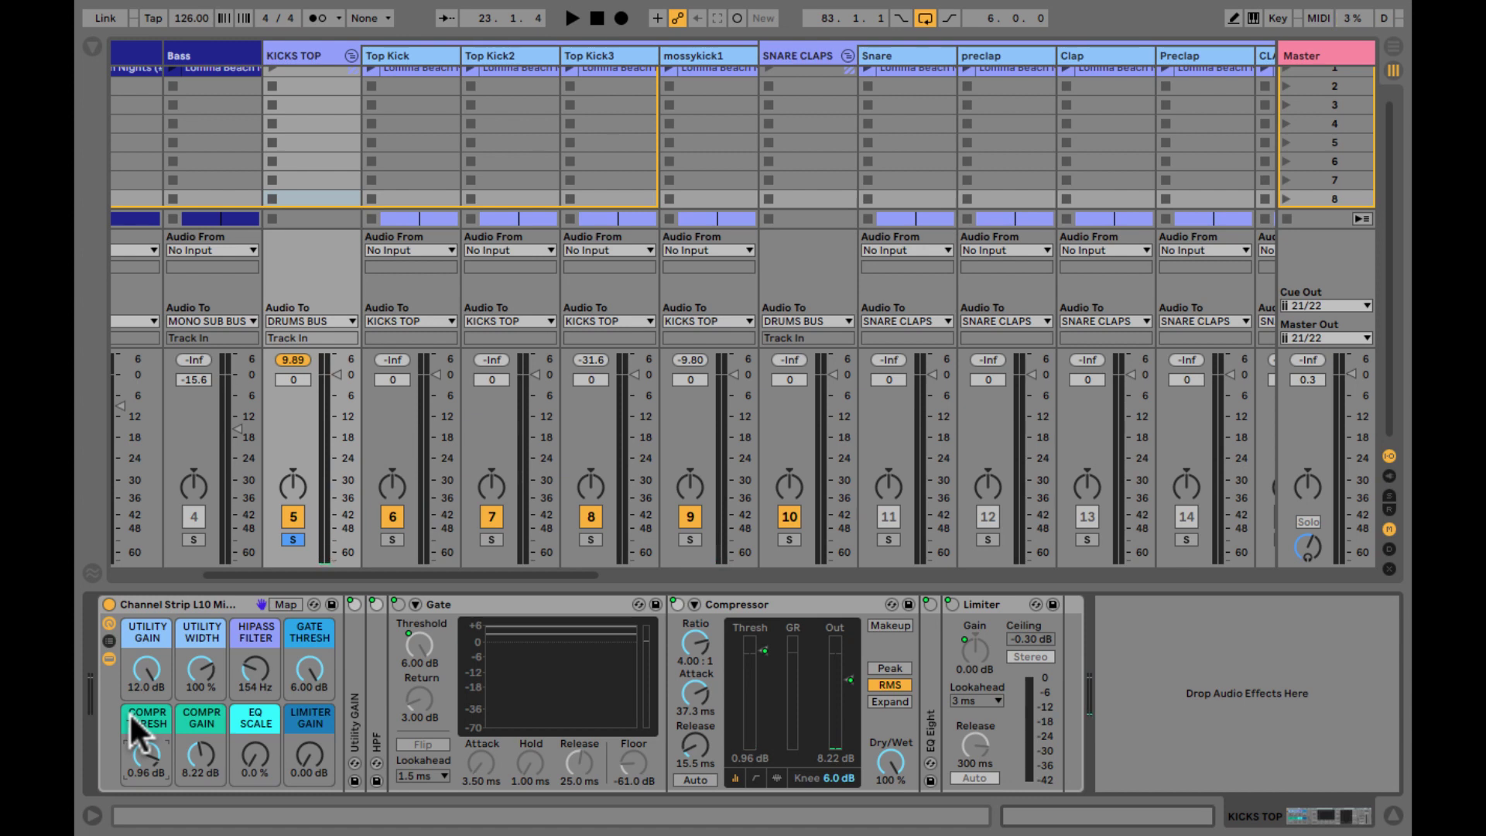
pyautogui.press('space')
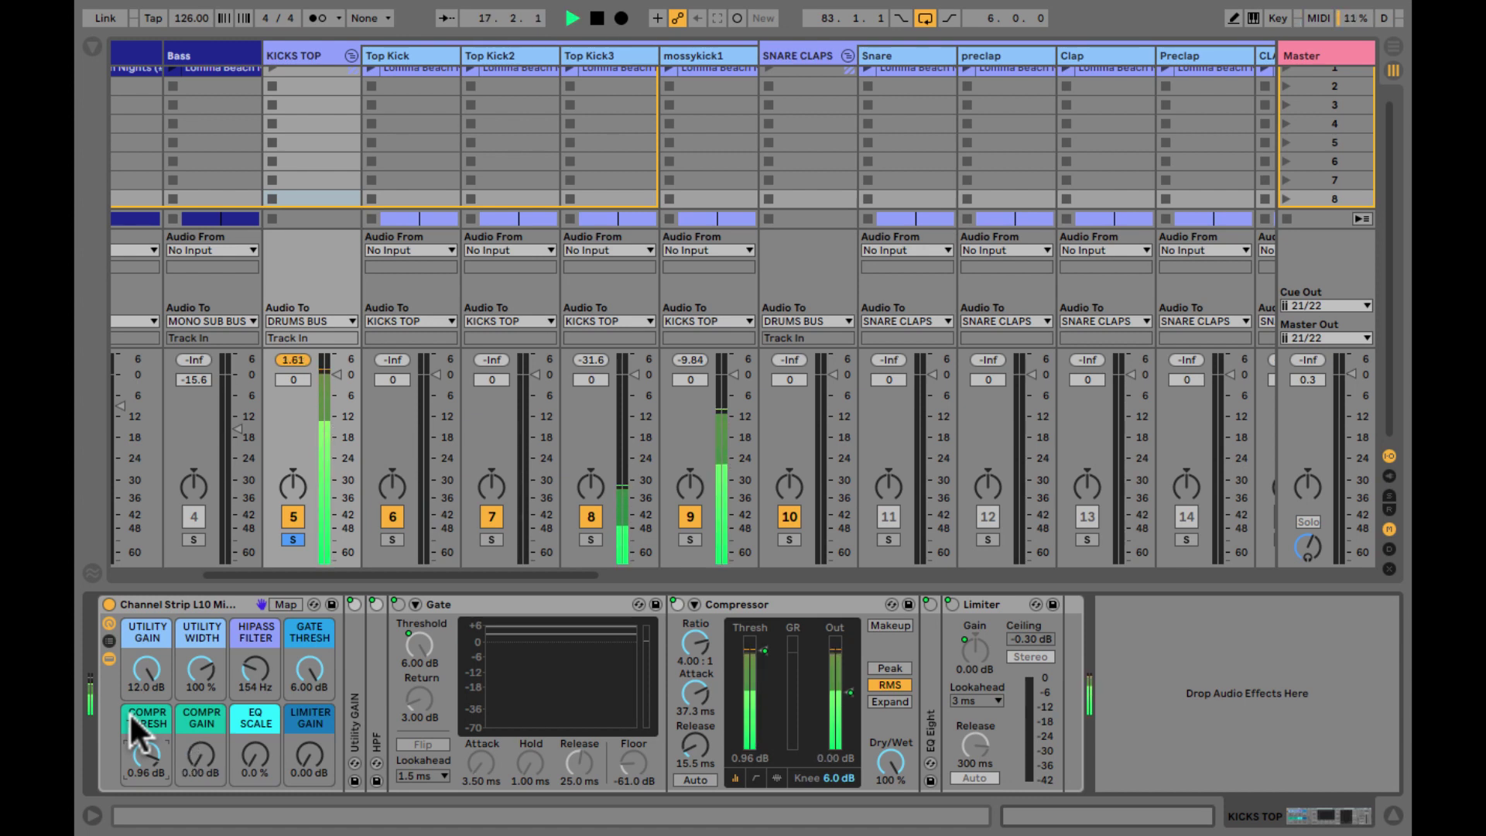
pyautogui.moveTo(140, 732); pyautogui.dragTo(139, 733)
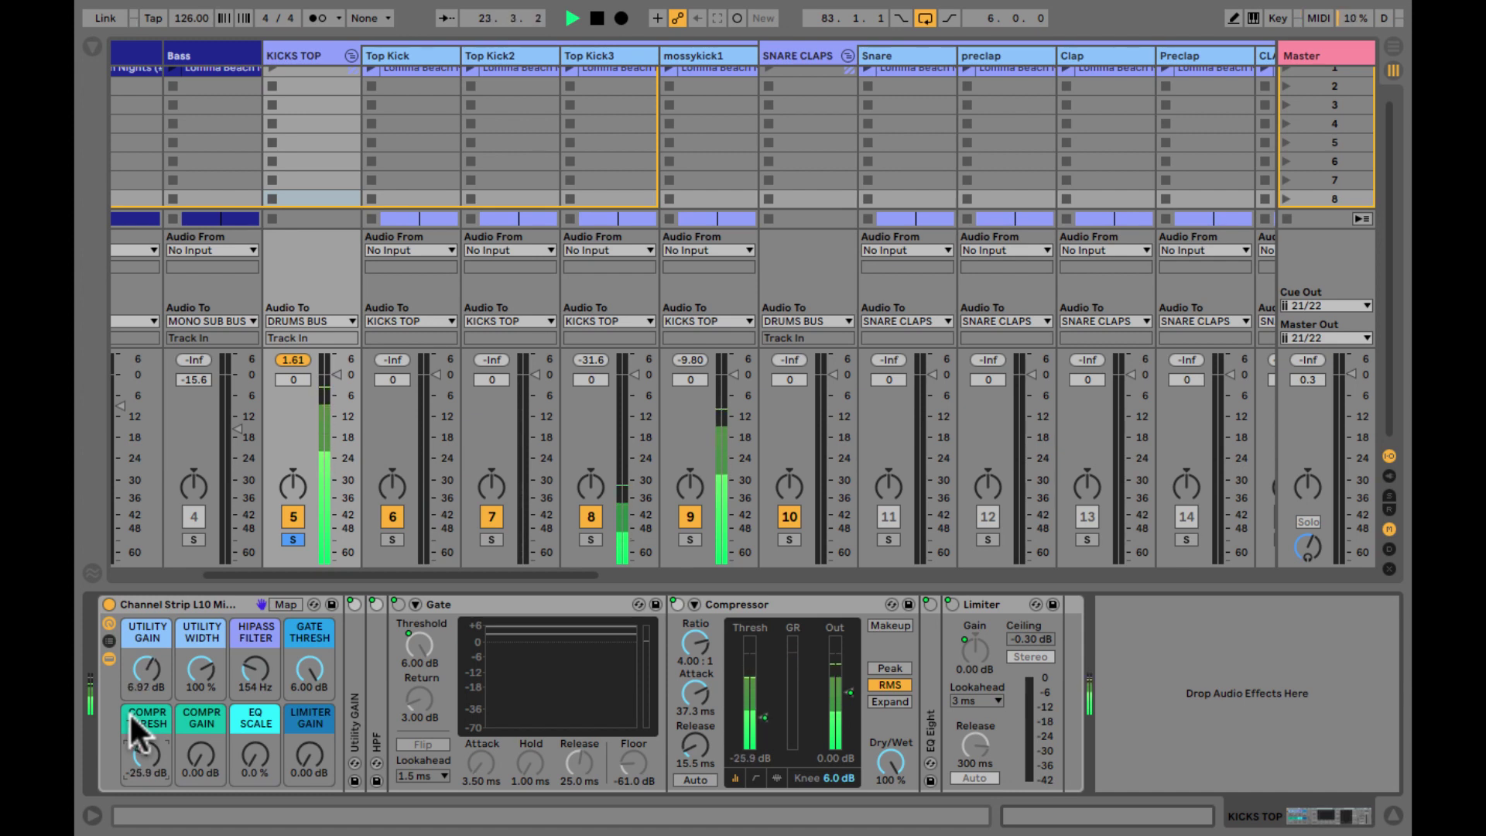
# - Un-solo KICKS TOP and check the levels of the groups and buses against the arrangement
pyautogui.click(291, 539)
pyautogui.hscroll(-3, 476, 438)
pyautogui.hscroll(15, 476, 438)
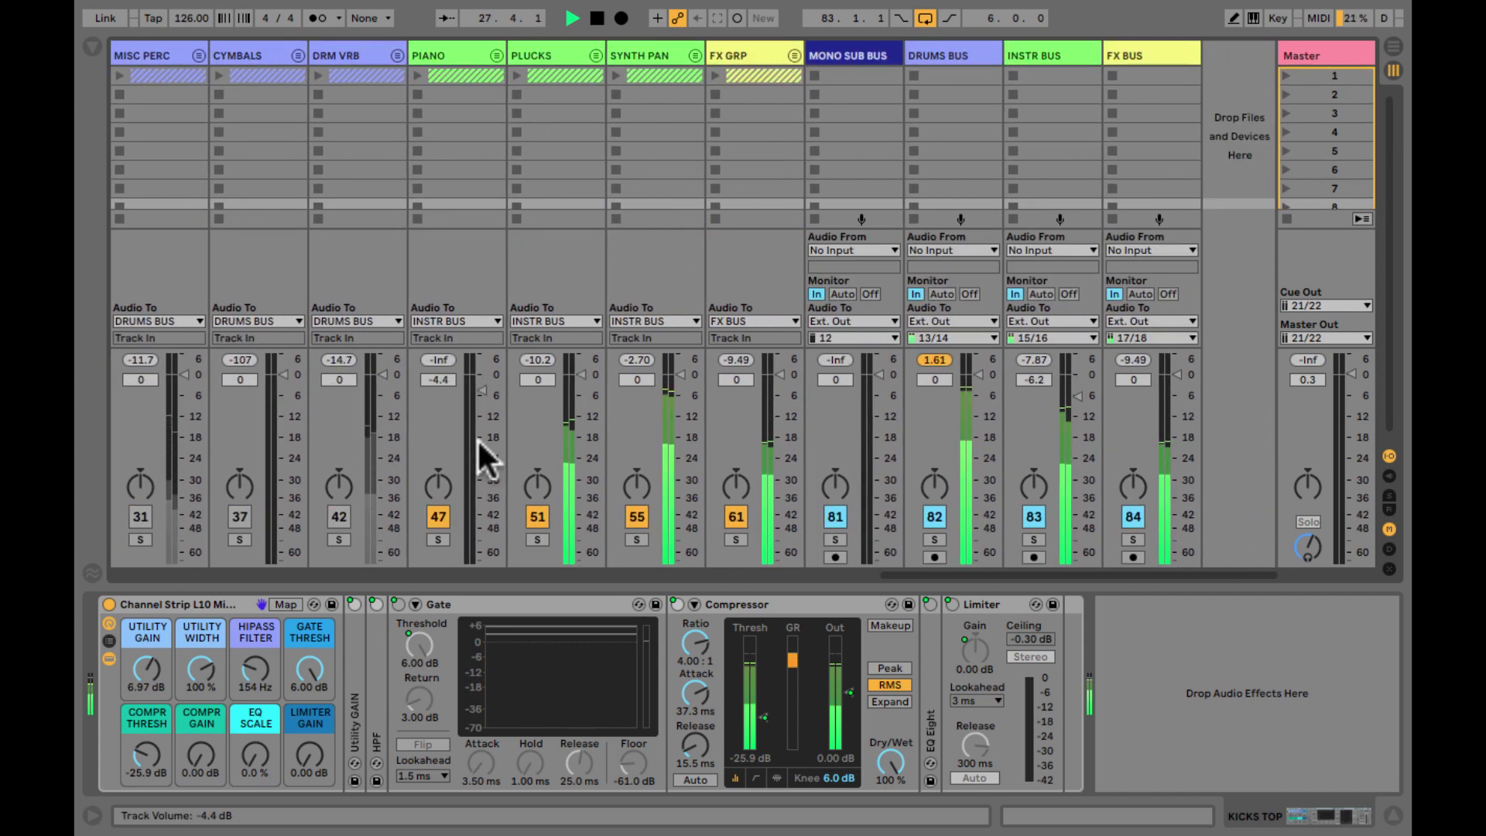
pyautogui.press('Tab')
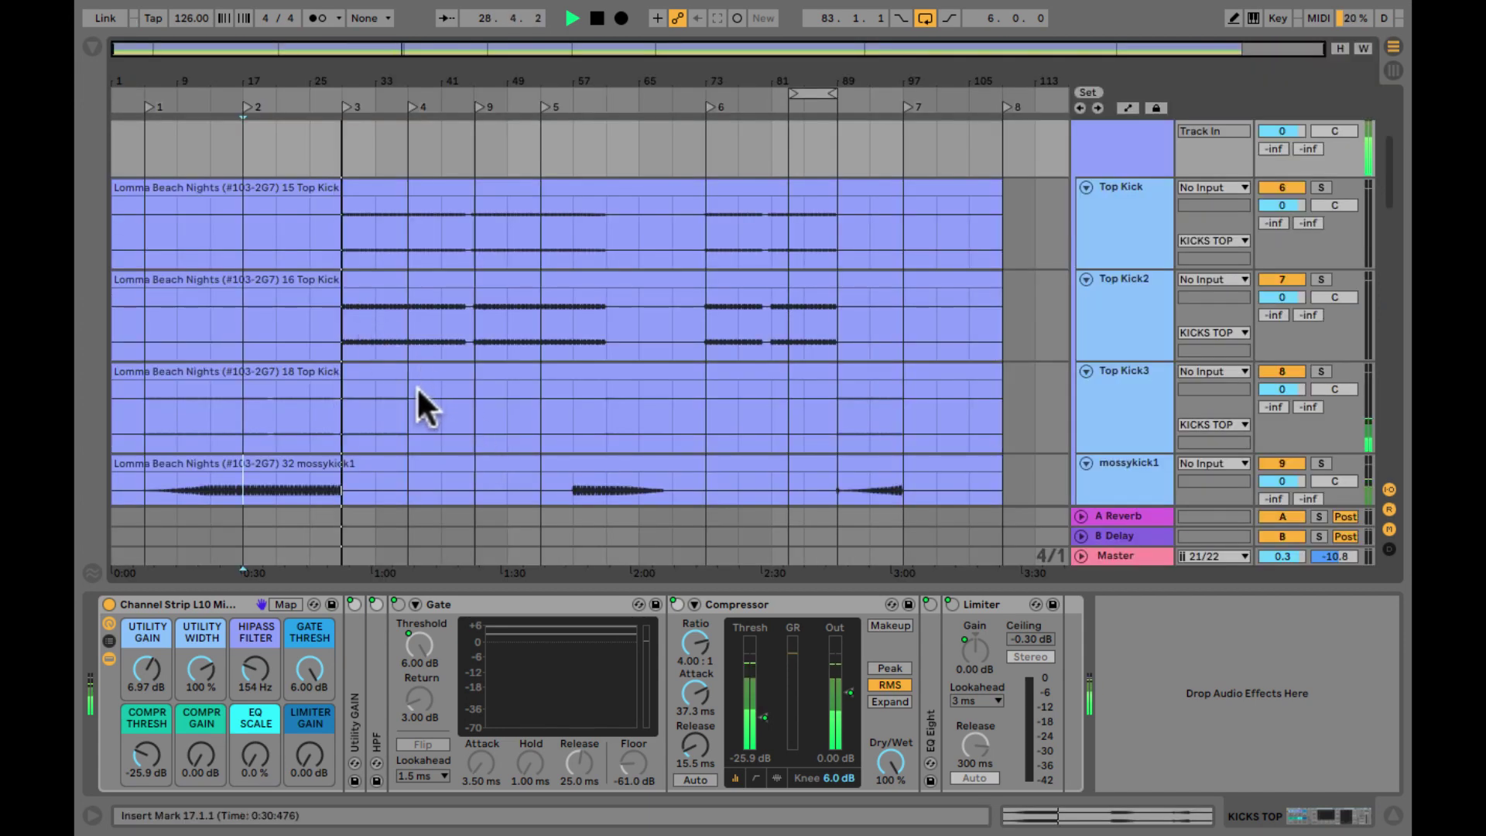
pyautogui.press('Tab')
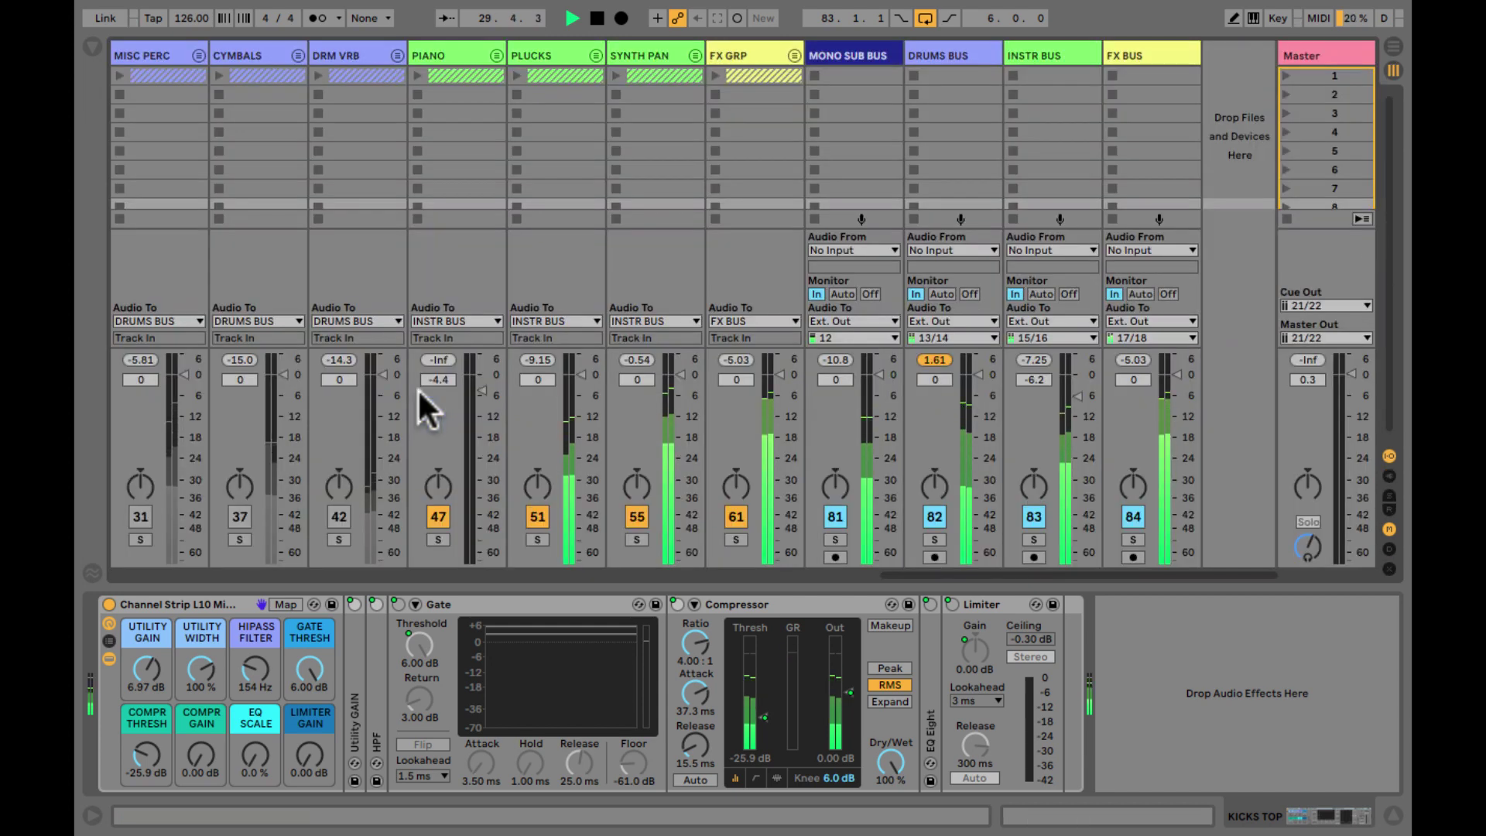
pyautogui.hscroll(-15, 417, 388)
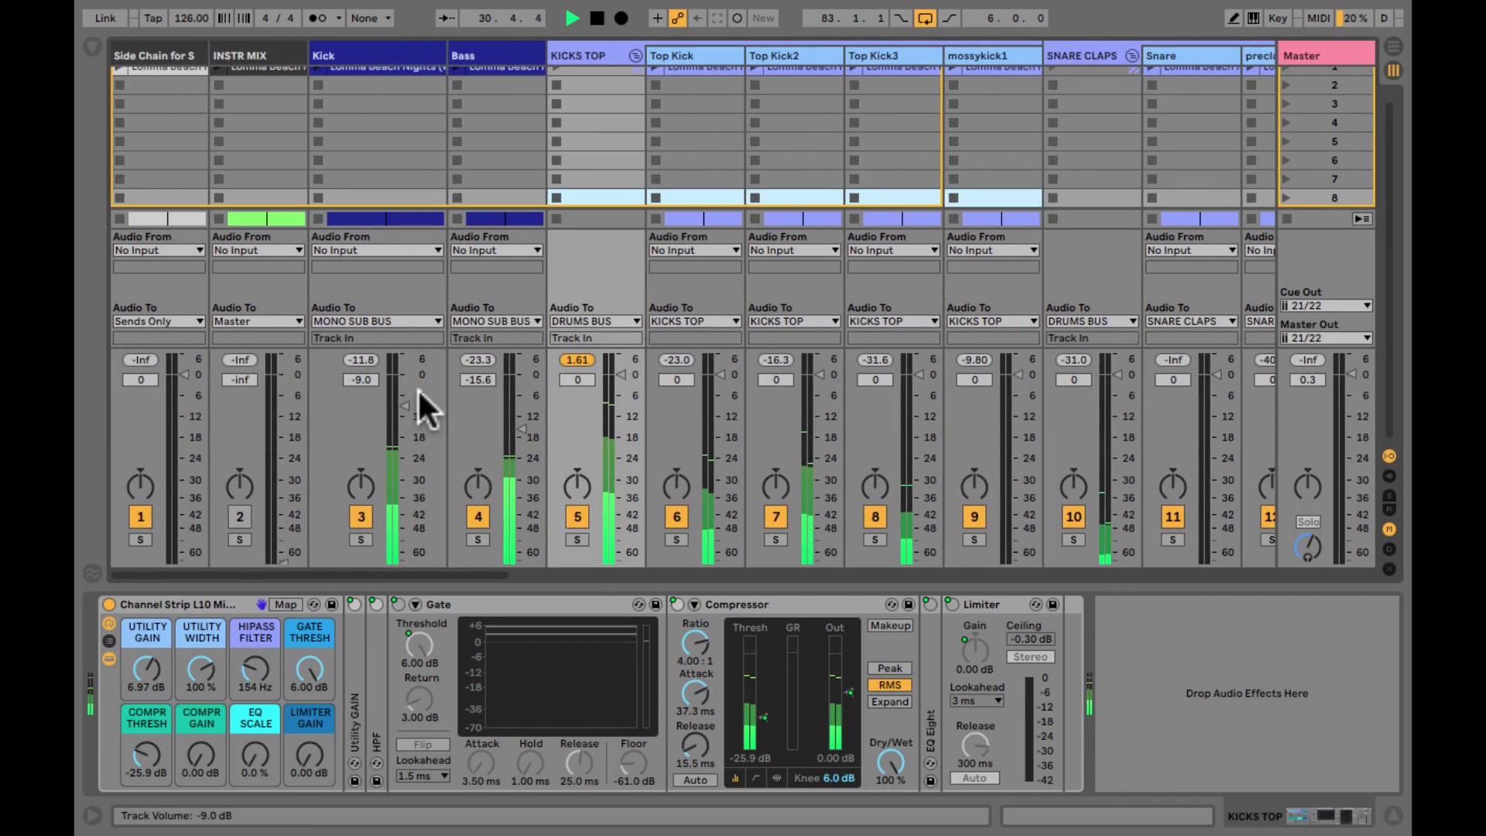
# - Compare KICKS TOP soloed with the full mix, set its compressor threshold to -31.0 dB, and fold the group
pyautogui.hscroll(1, 416, 387)
pyautogui.click(385, 537)
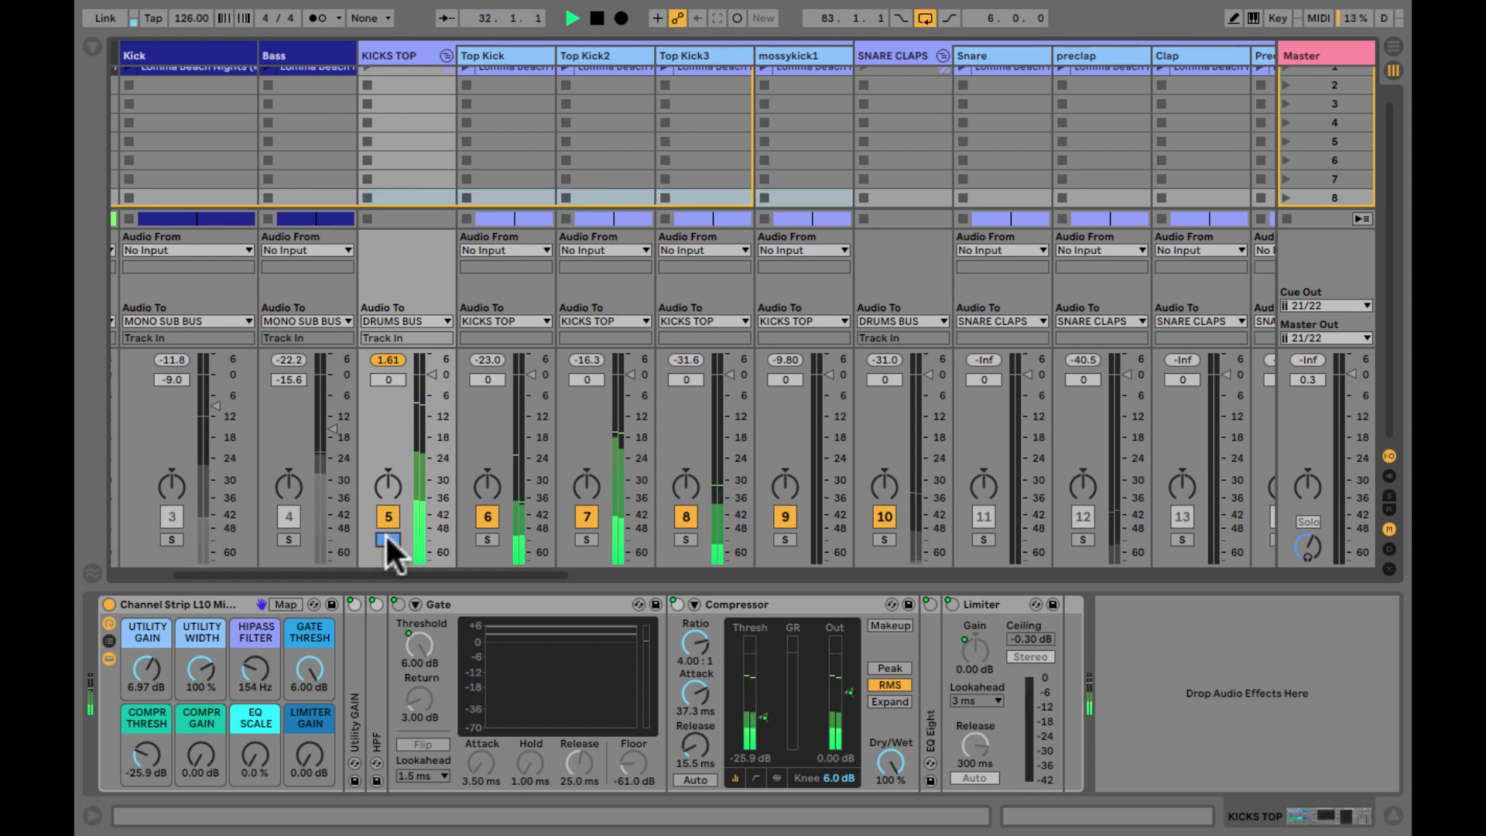
pyautogui.click(387, 537)
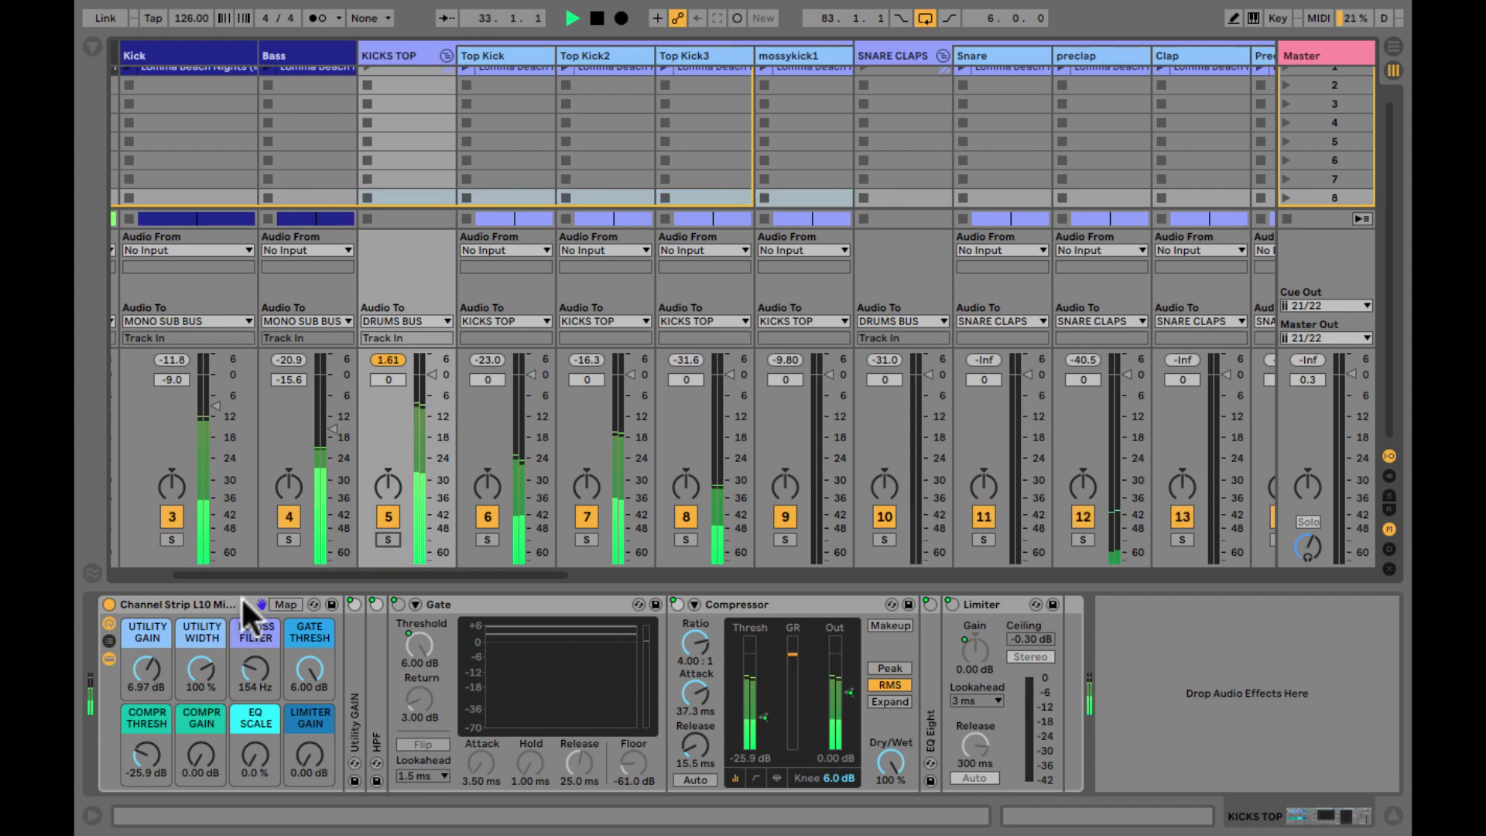
pyautogui.click(217, 600)
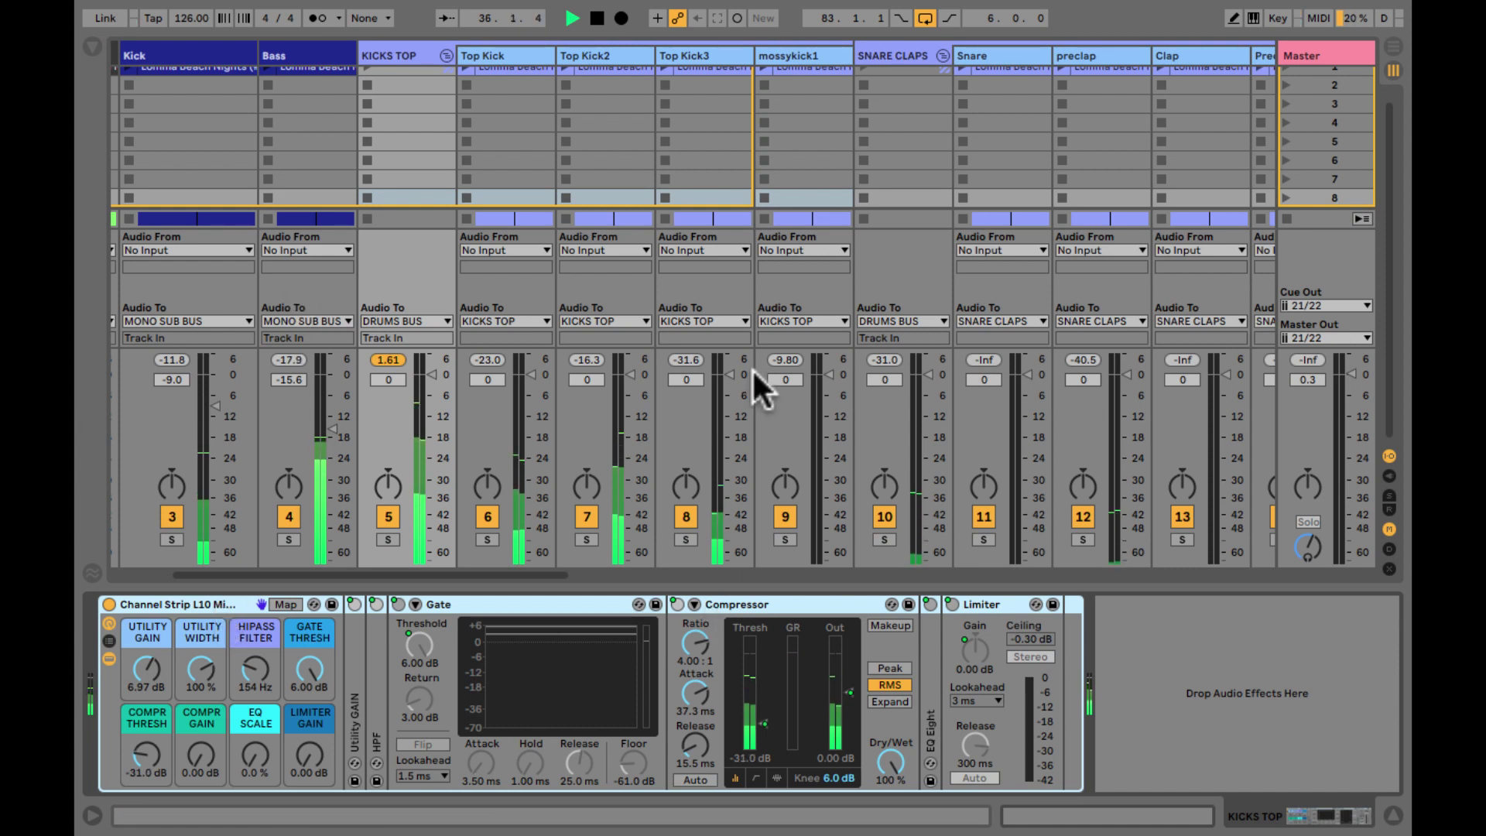
pyautogui.click(445, 55)
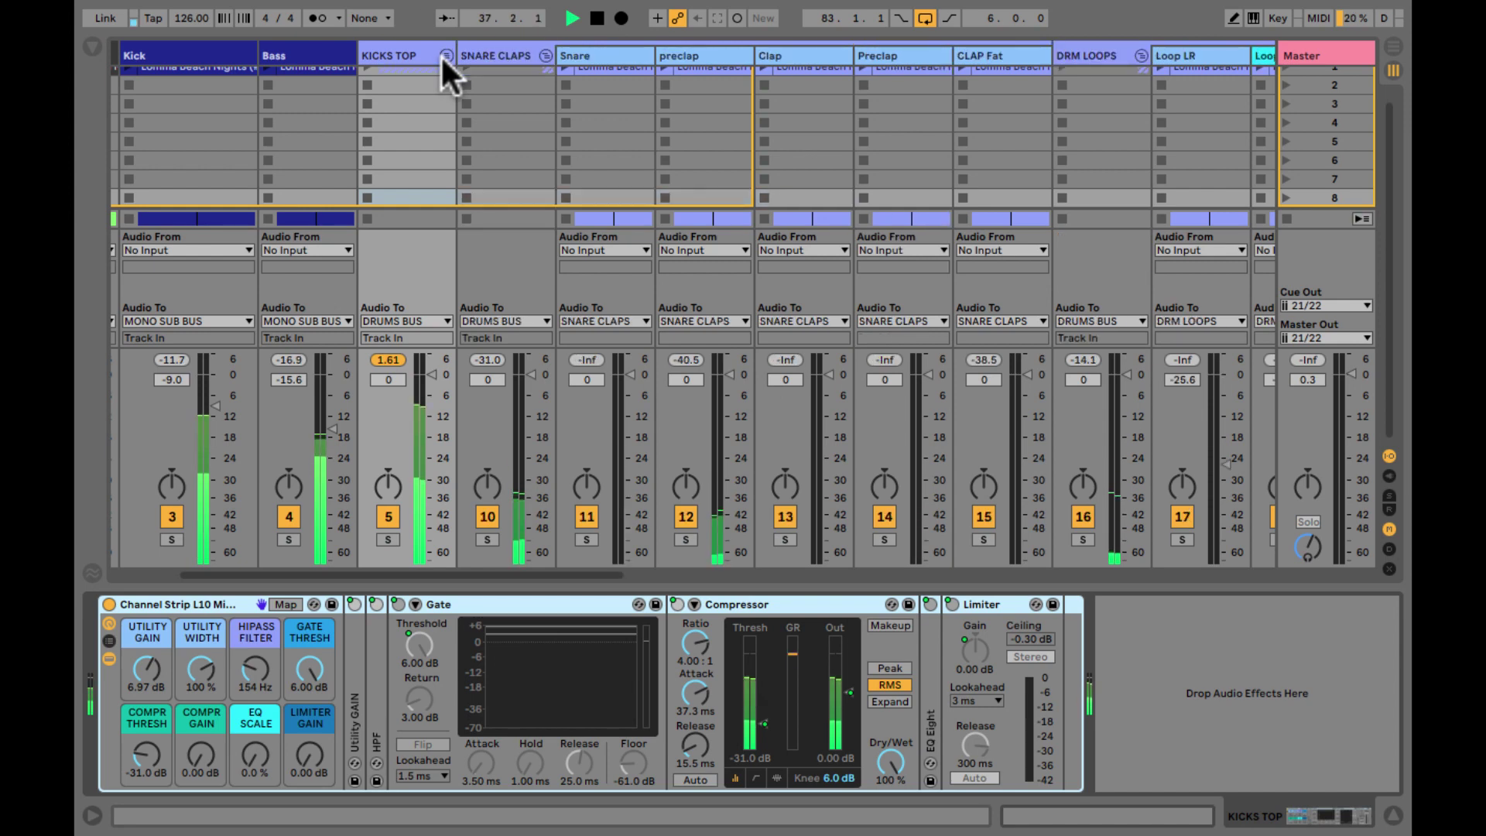
# - Play from bar 33 and compare KICKS TOP and DRM LOOPS, each soloed briefly, with the full mix
pyautogui.press('Tab')
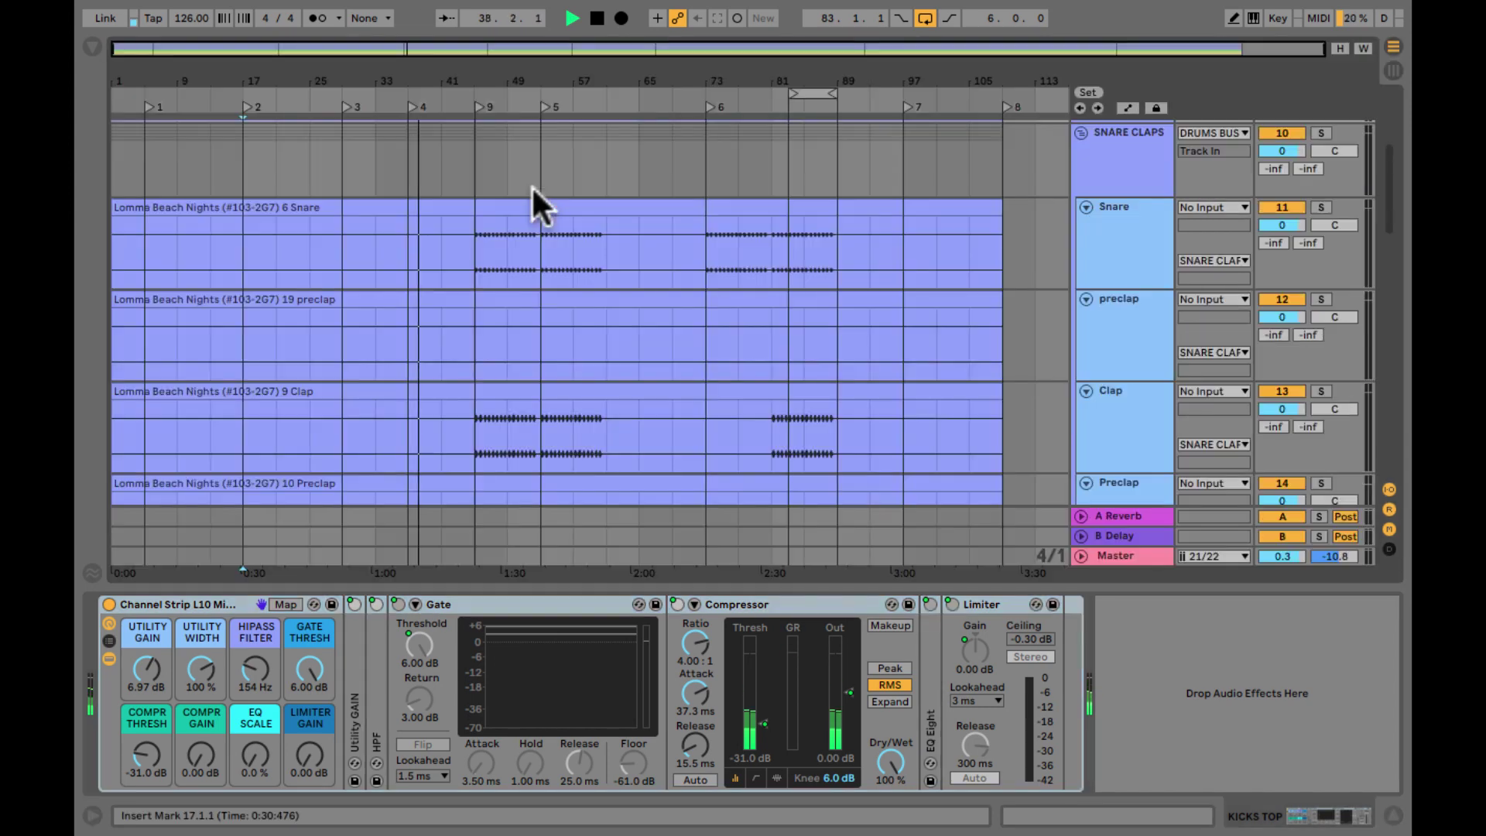
pyautogui.click(379, 424)
pyautogui.press('Tab')
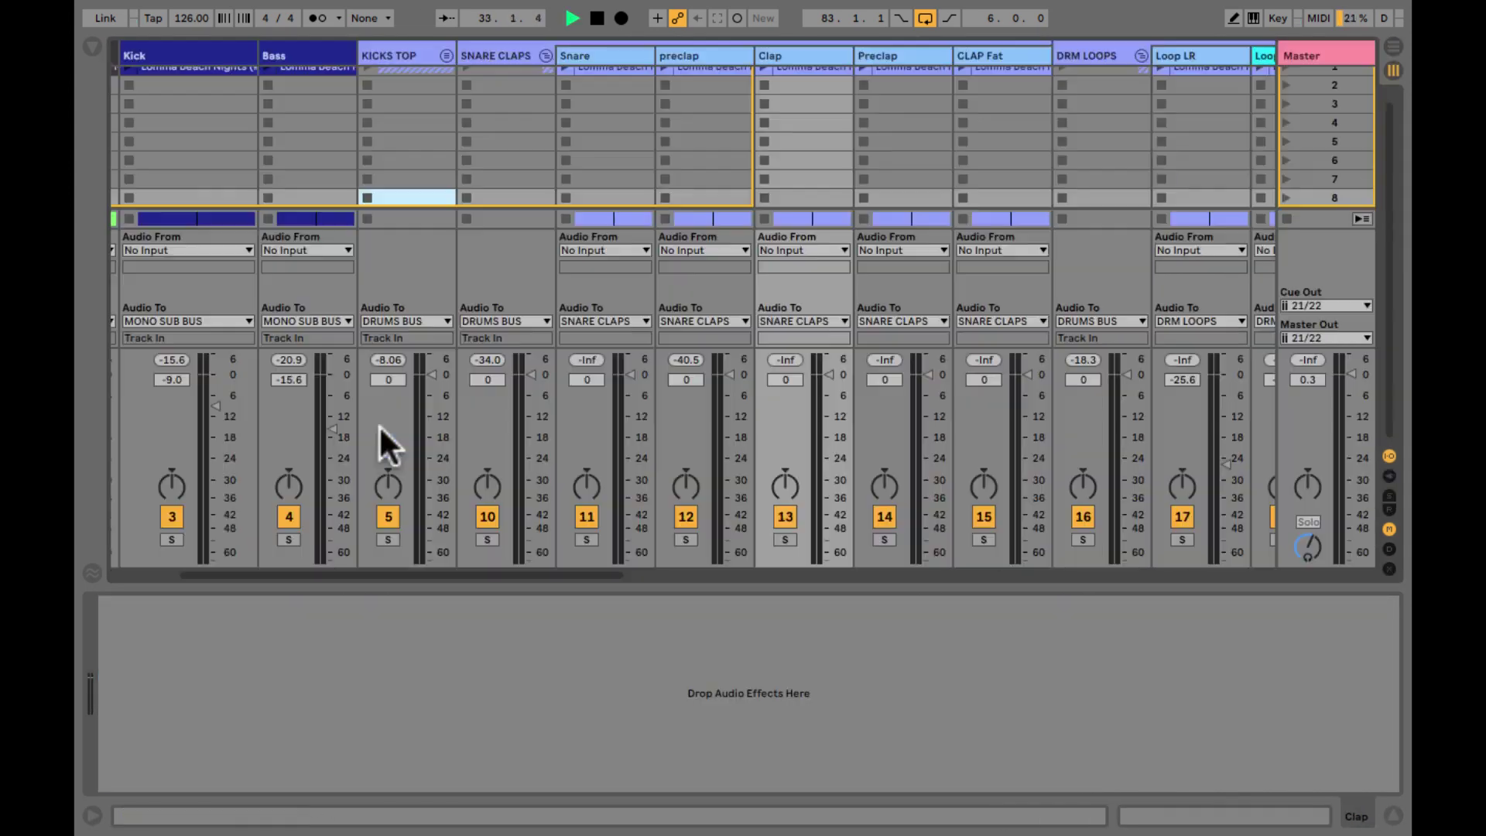
pyautogui.click(387, 539)
pyautogui.click(388, 539)
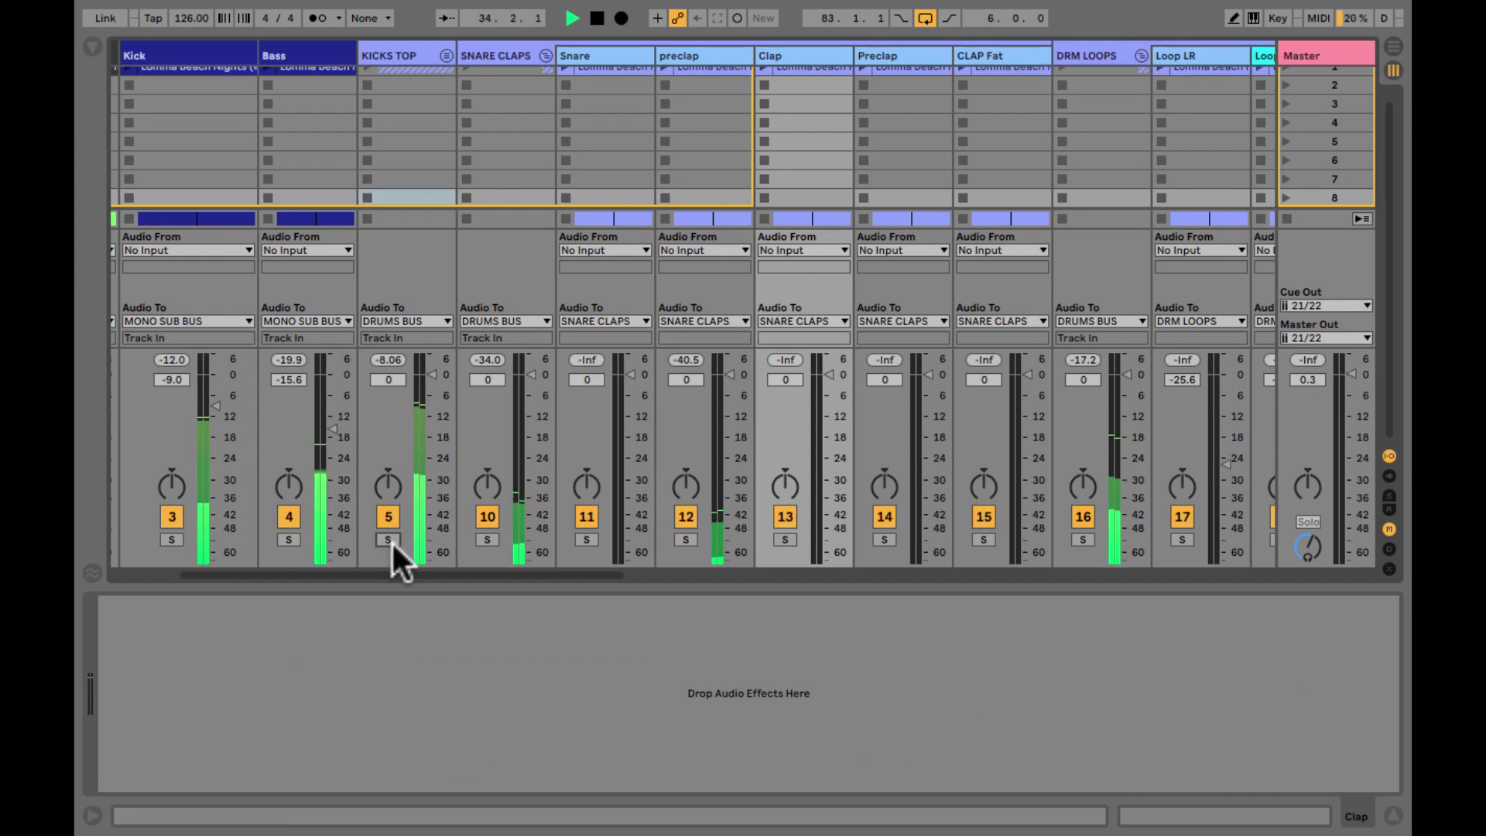
pyautogui.click(1083, 538)
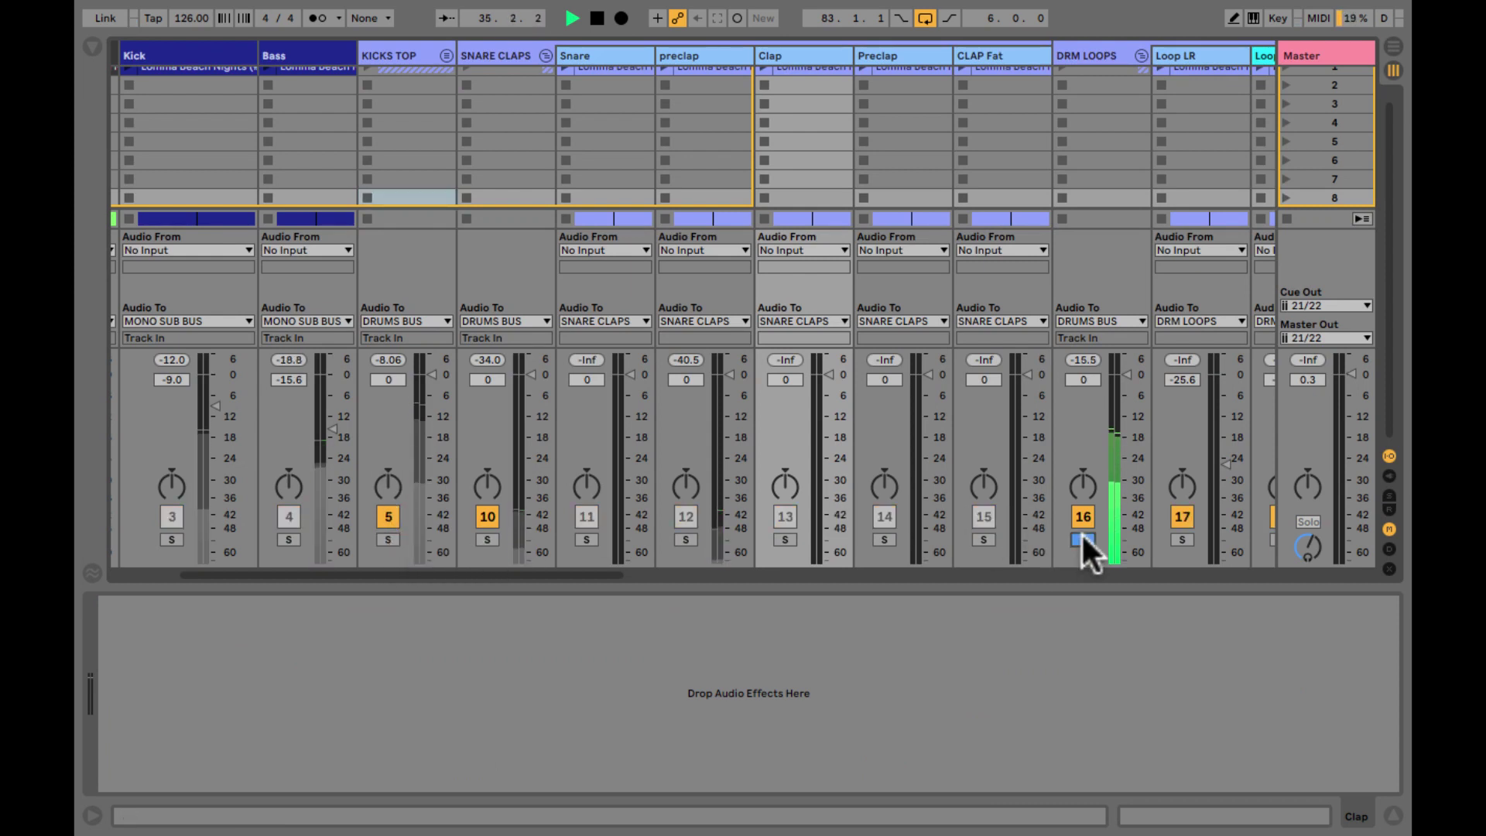
pyautogui.click(1082, 538)
# - Activate the Line Drums track, check the DRM LOOPS tracks, and fold the DRM LOOPS group
pyautogui.hscroll(10, 1080, 531)
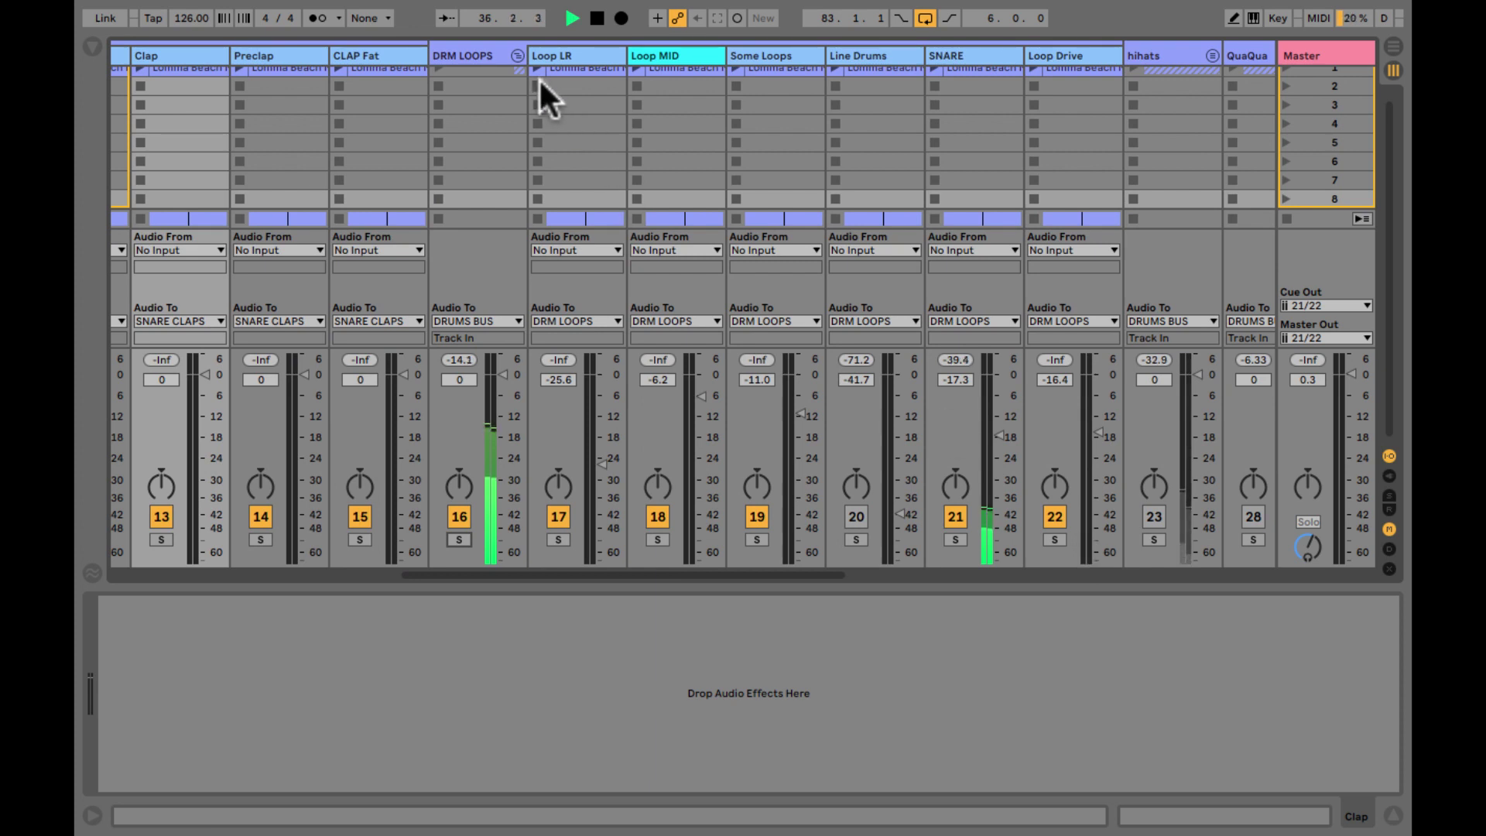
pyautogui.hscroll(2, 539, 85)
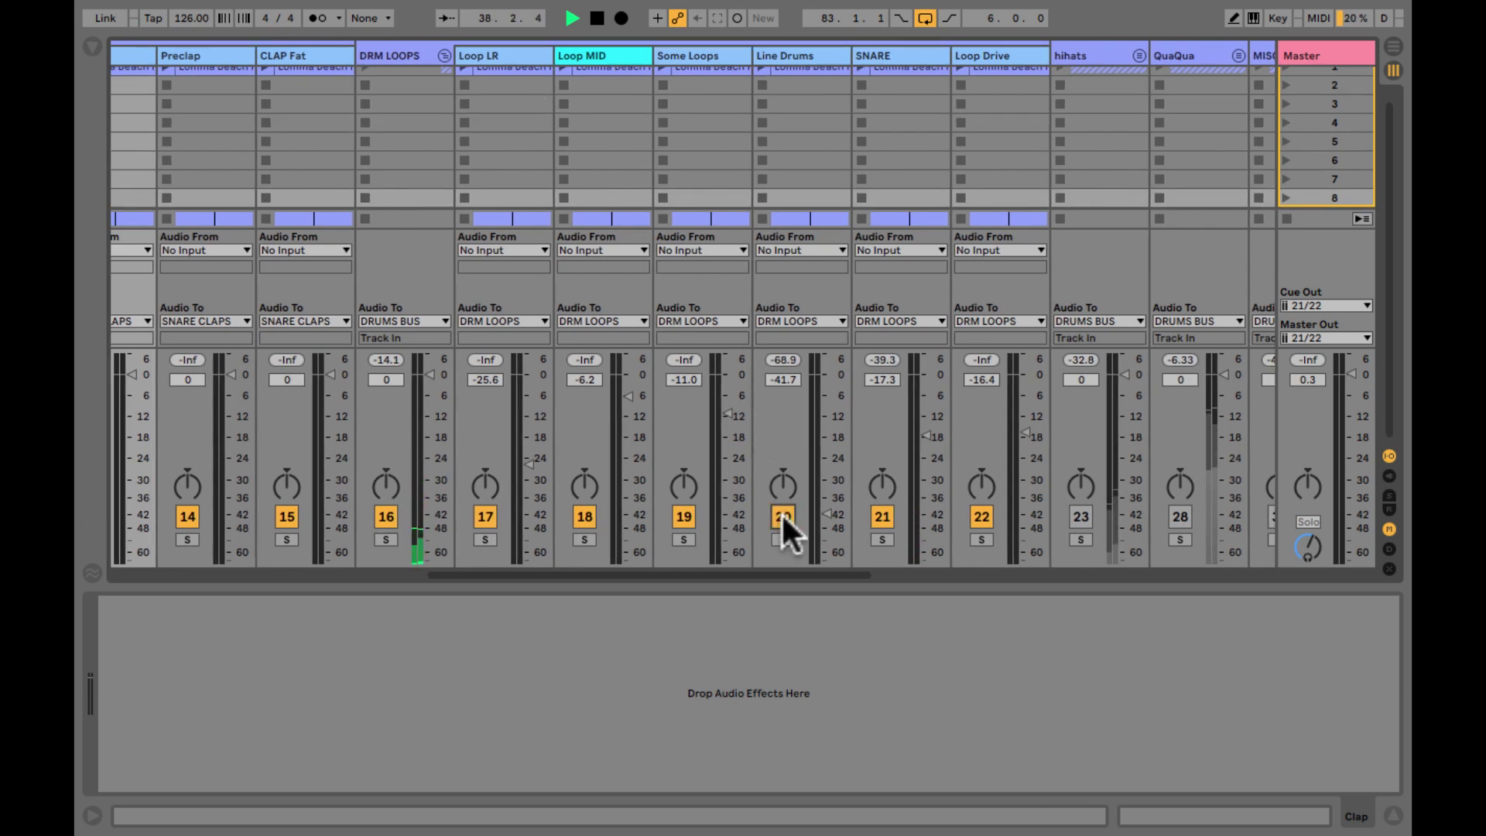
pyautogui.press('Tab')
pyautogui.press('Tab')
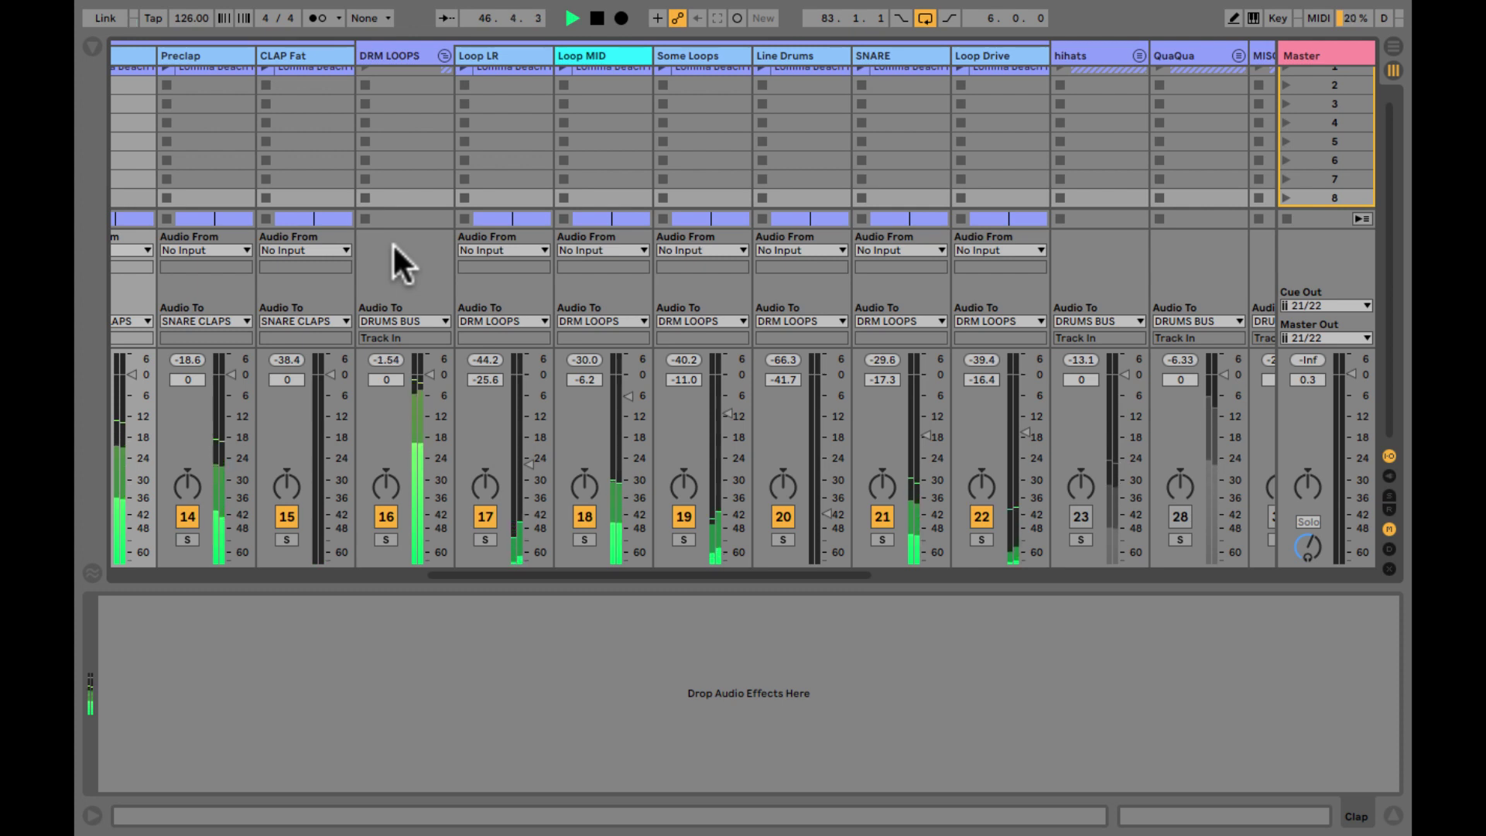
pyautogui.click(443, 56)
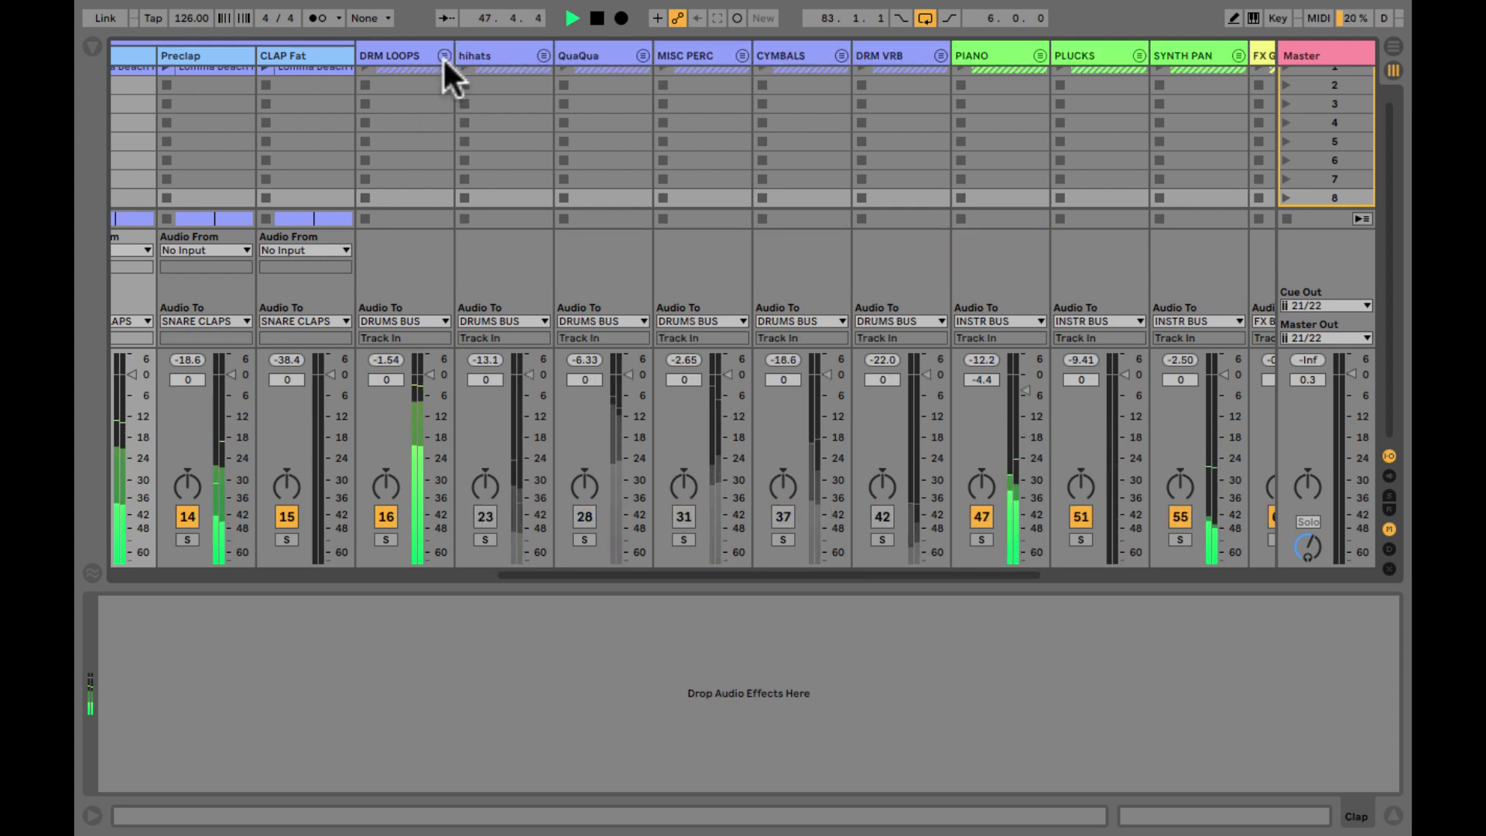
# - Unfold the PLUCKS and SYNTH PAN groups to show their tracks, and save the Set
pyautogui.hscroll(5, 442, 58)
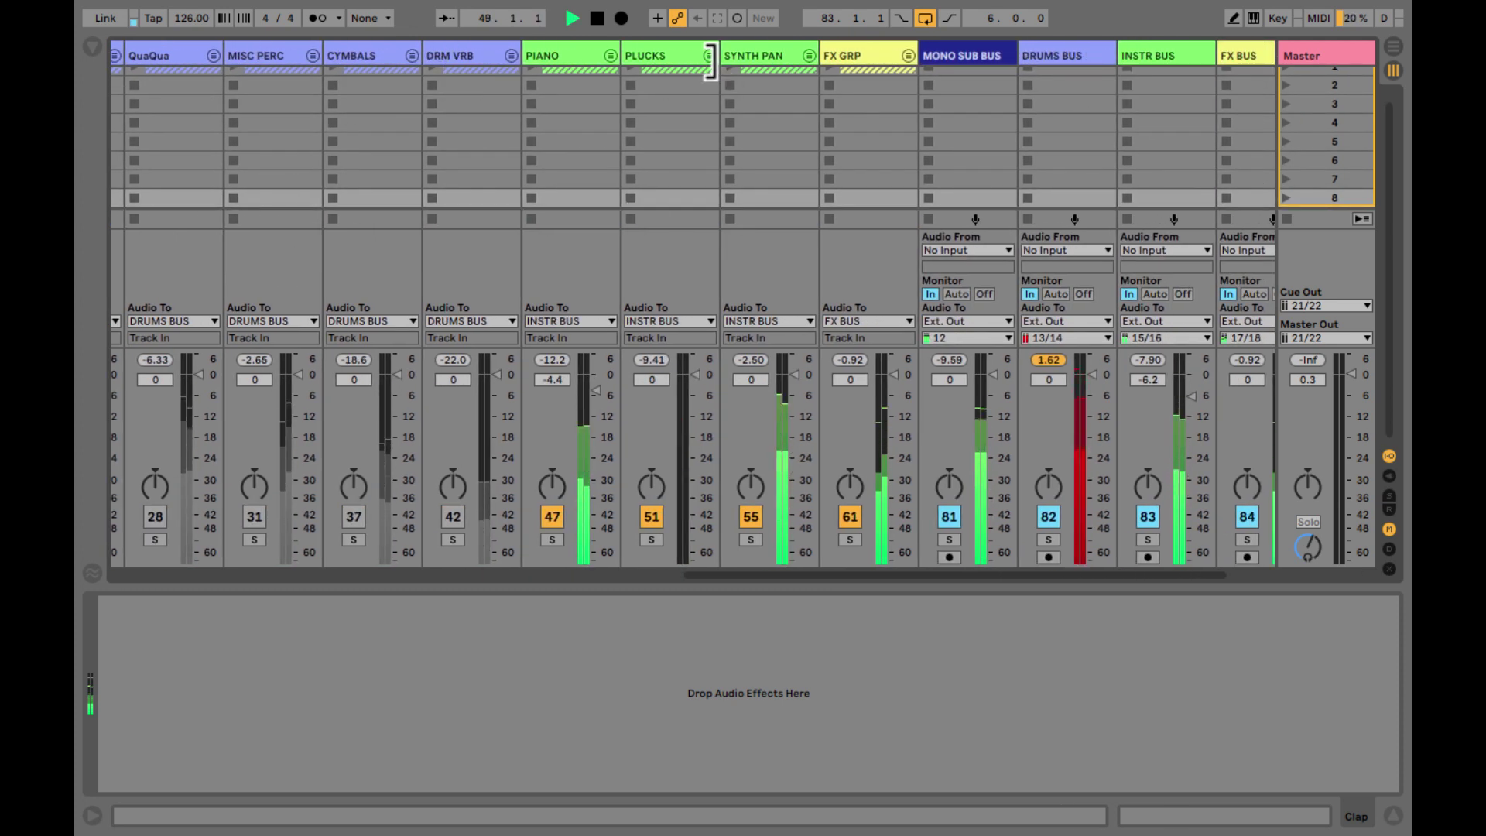
pyautogui.click(710, 57)
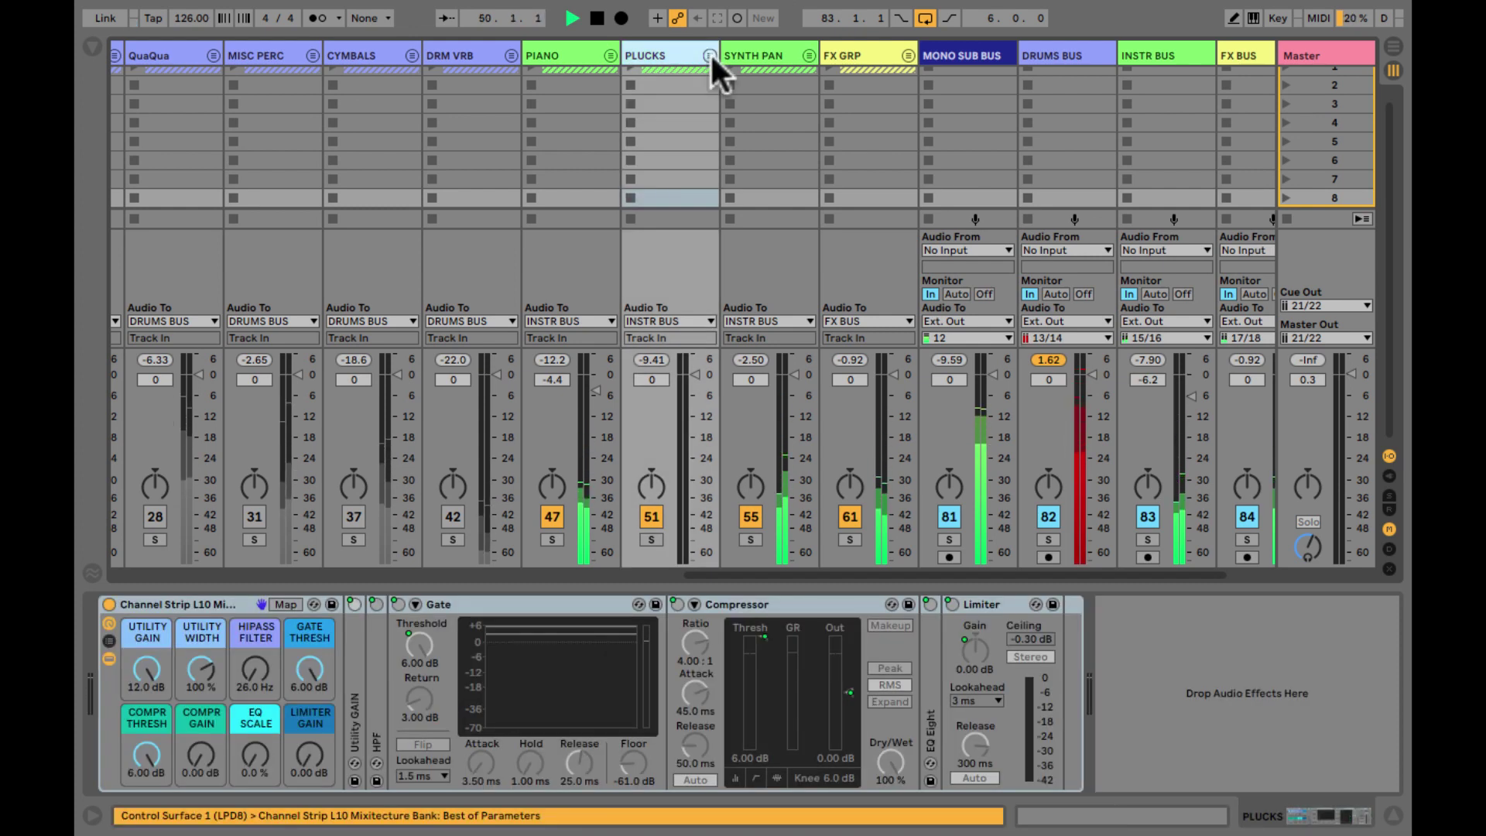
pyautogui.click(708, 54)
pyautogui.hscroll(2, 691, 286)
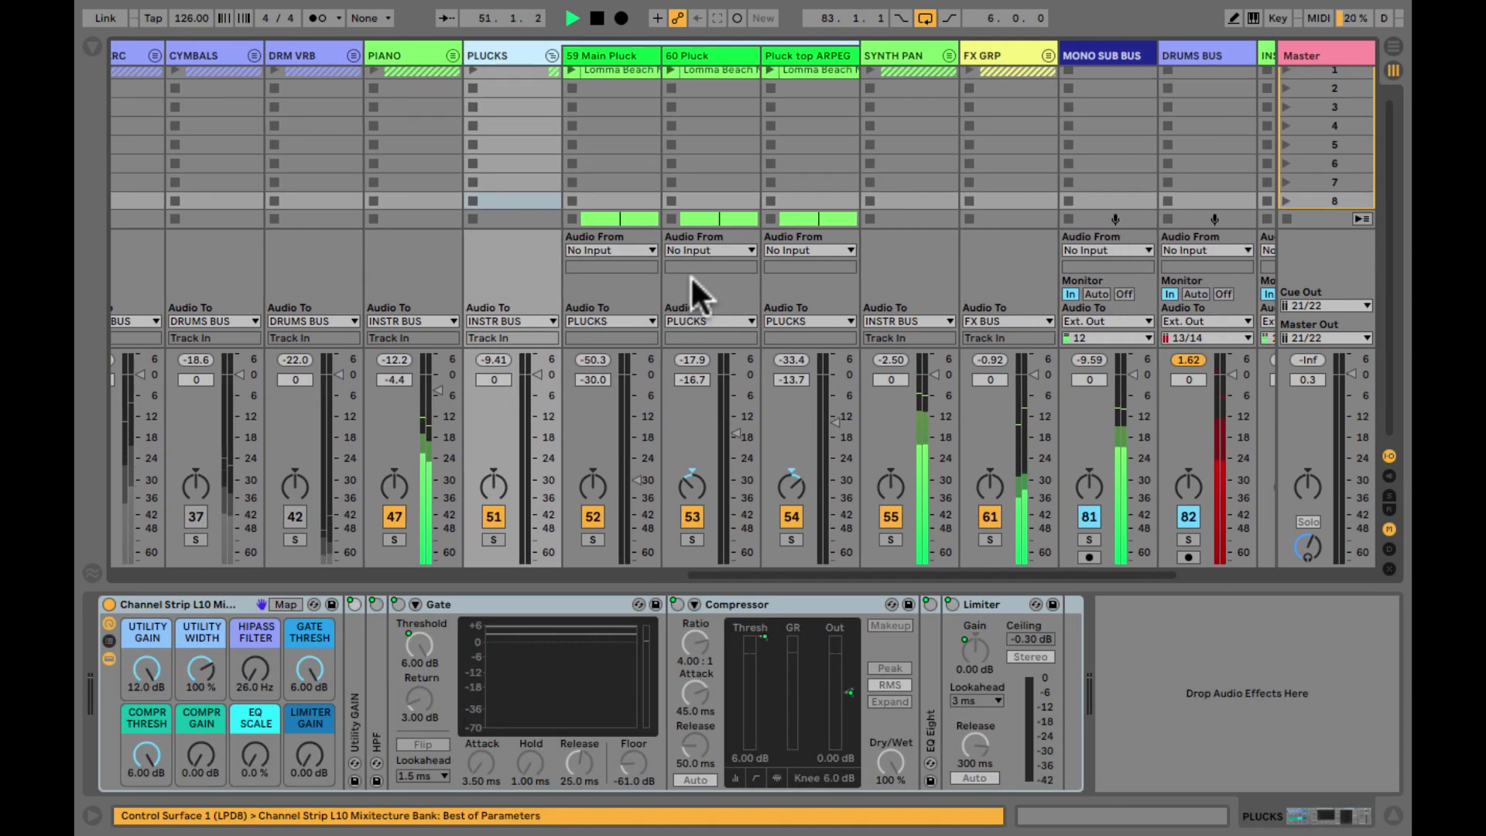
pyautogui.hscroll(3, 690, 276)
pyautogui.click(700, 56)
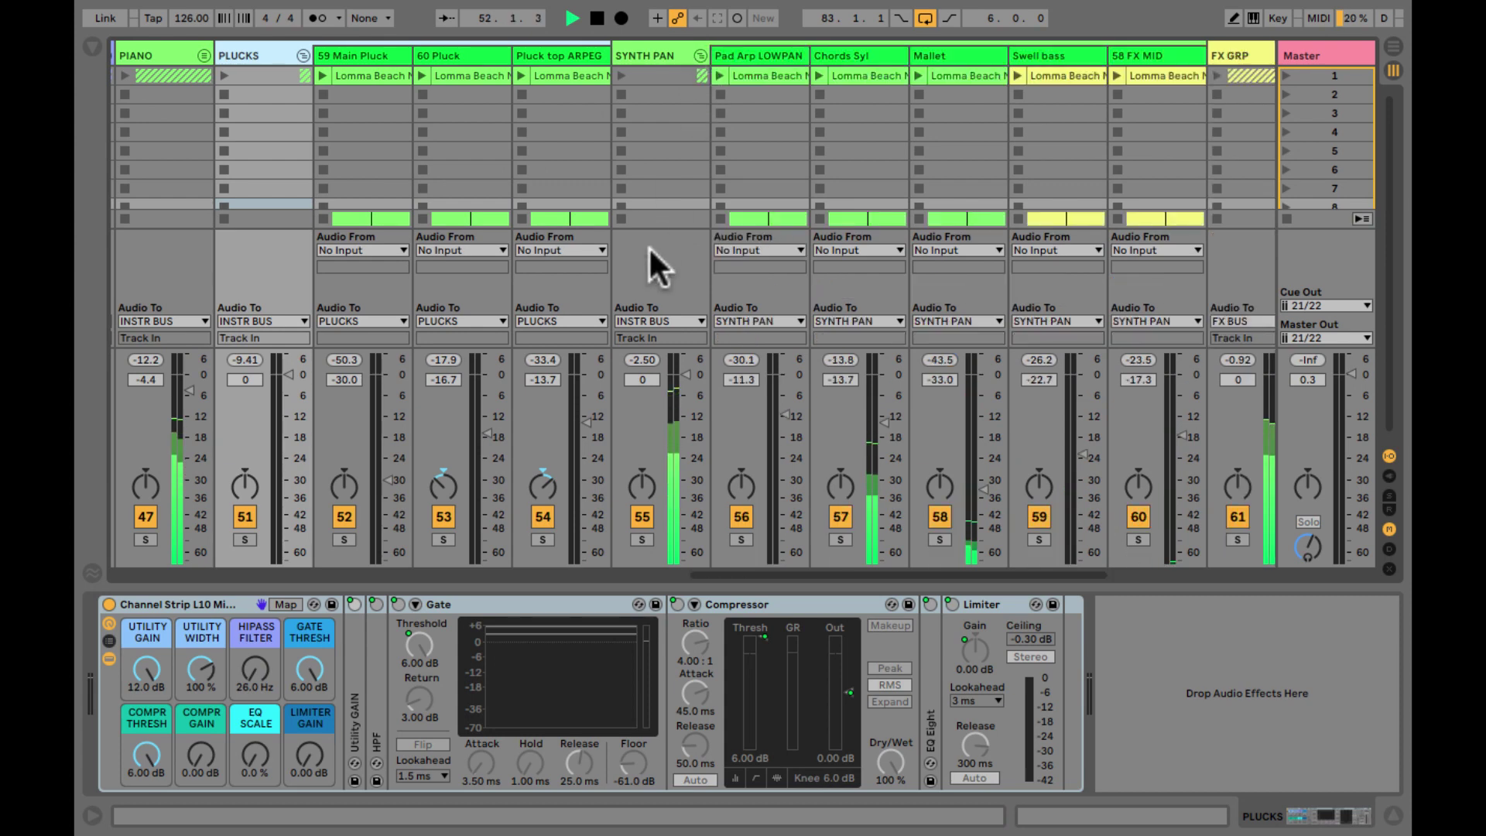
pyautogui.hscroll(5, 650, 255)
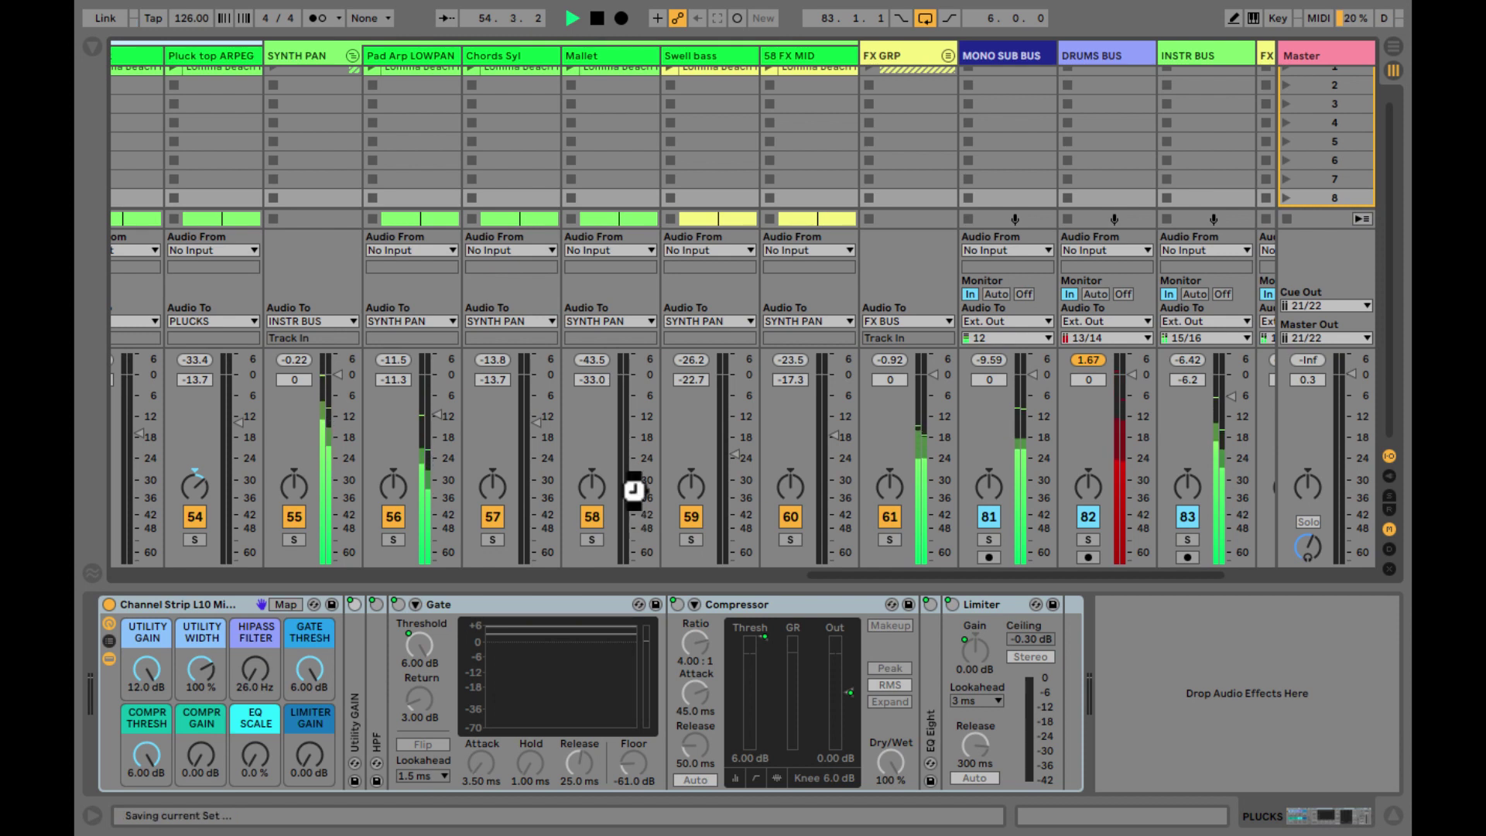
# - Check the DRUMS BUS and group levels during playback, and fold the SNARE CLAPS group
pyautogui.hscroll(2, 721, 436)
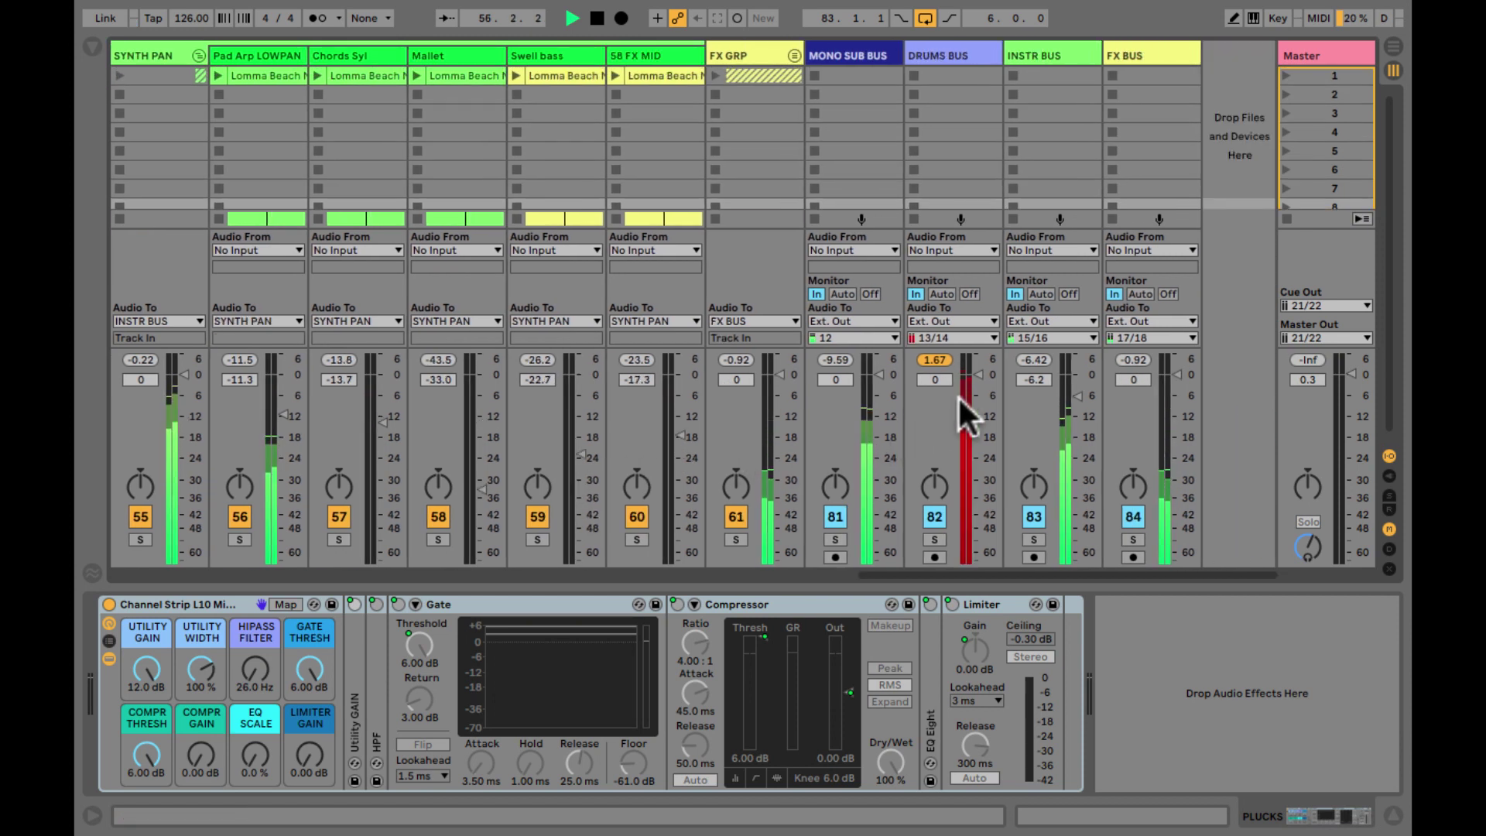
pyautogui.hscroll(-1, 947, 404)
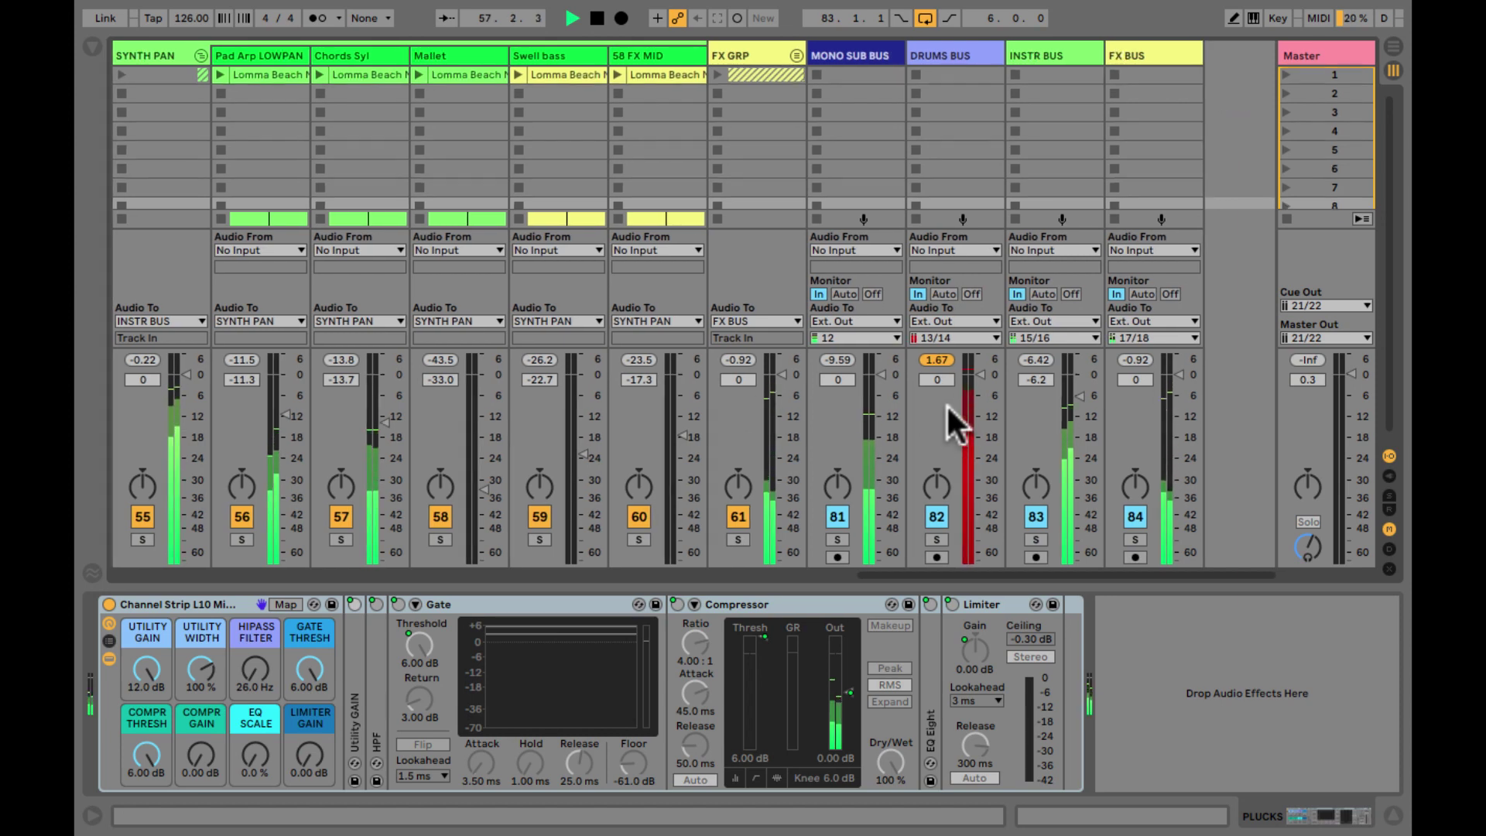
pyautogui.hscroll(-7, 947, 406)
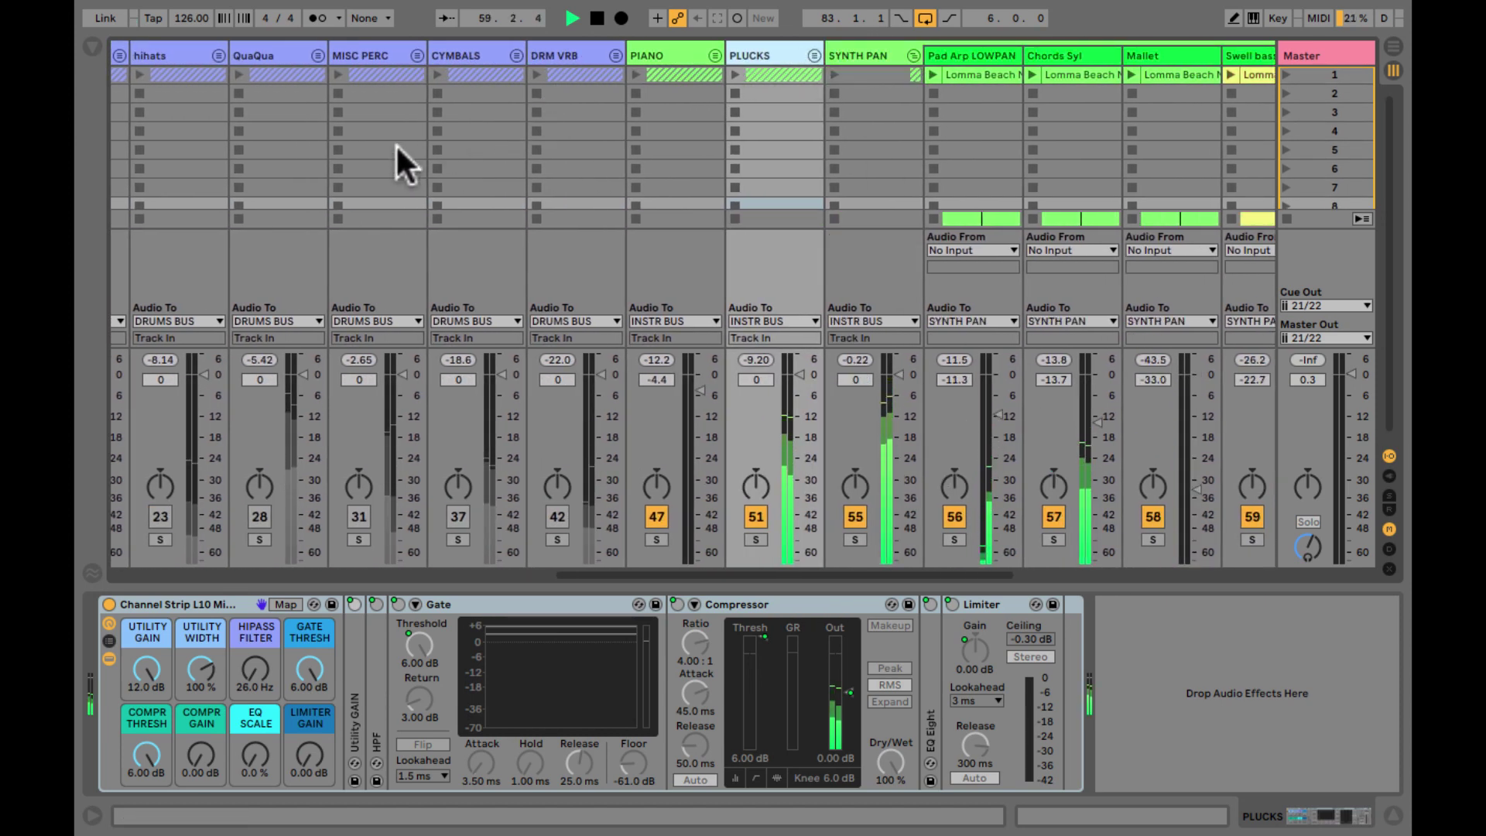
pyautogui.hscroll(-8, 397, 147)
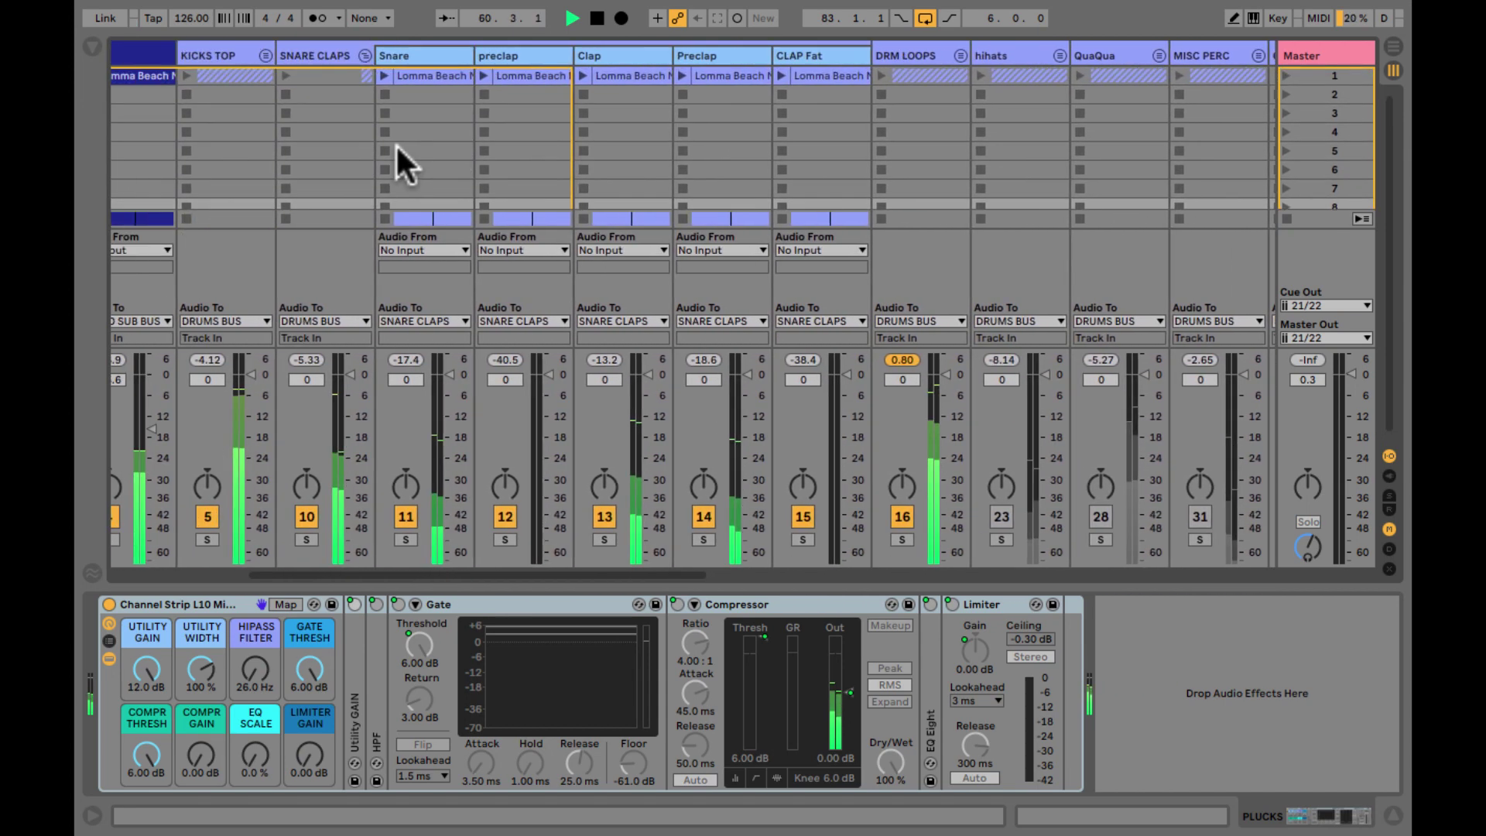
pyautogui.click(366, 55)
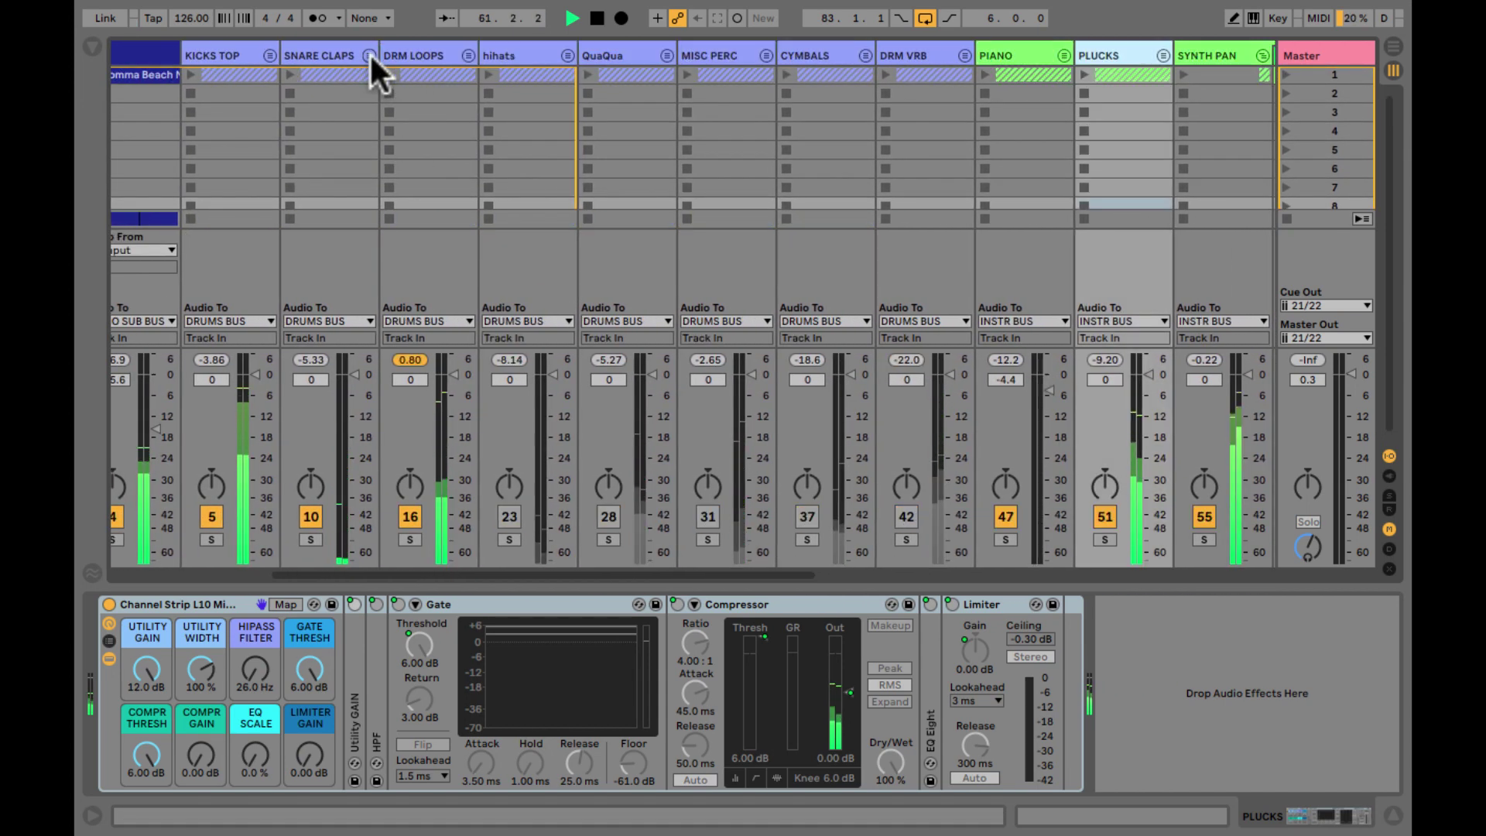
# - Lower the volume of all drum groups from KICKS TOP through DRM VRB together to -12.0 dB
pyautogui.click(232, 54)
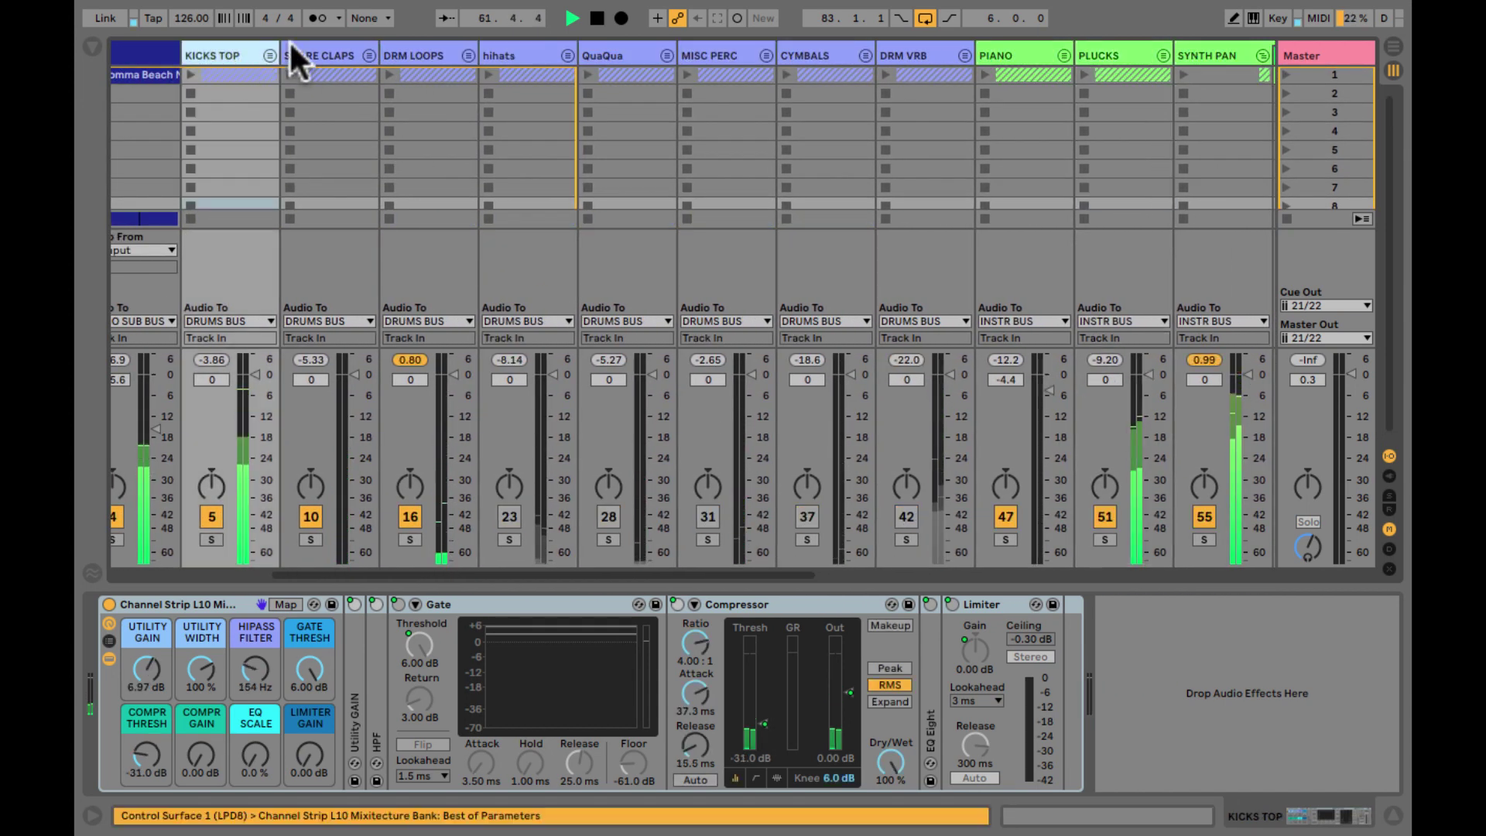
pyautogui.click(912, 53)
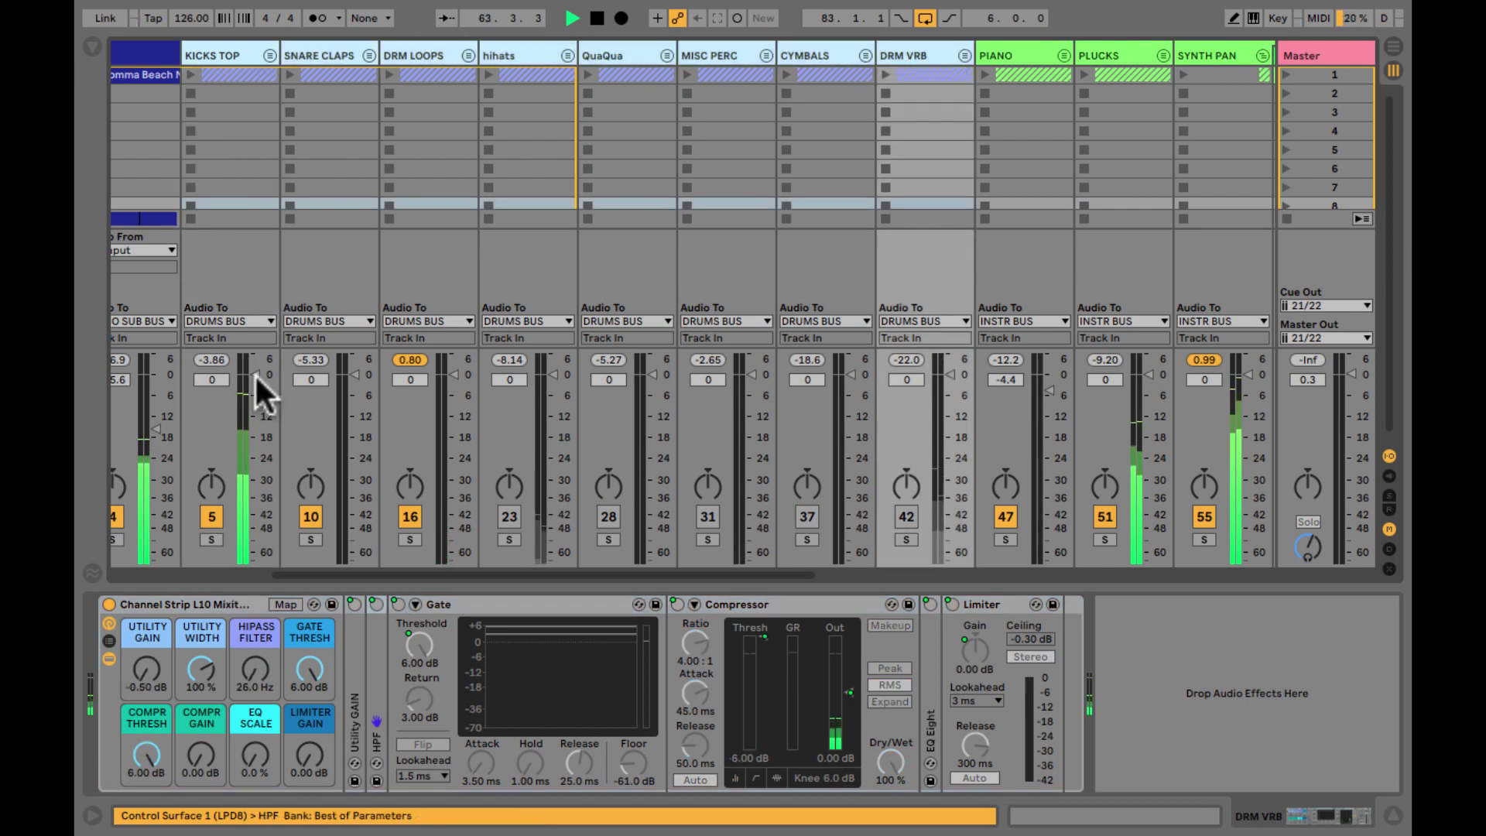
pyautogui.moveTo(256, 374); pyautogui.dragTo(248, 376)
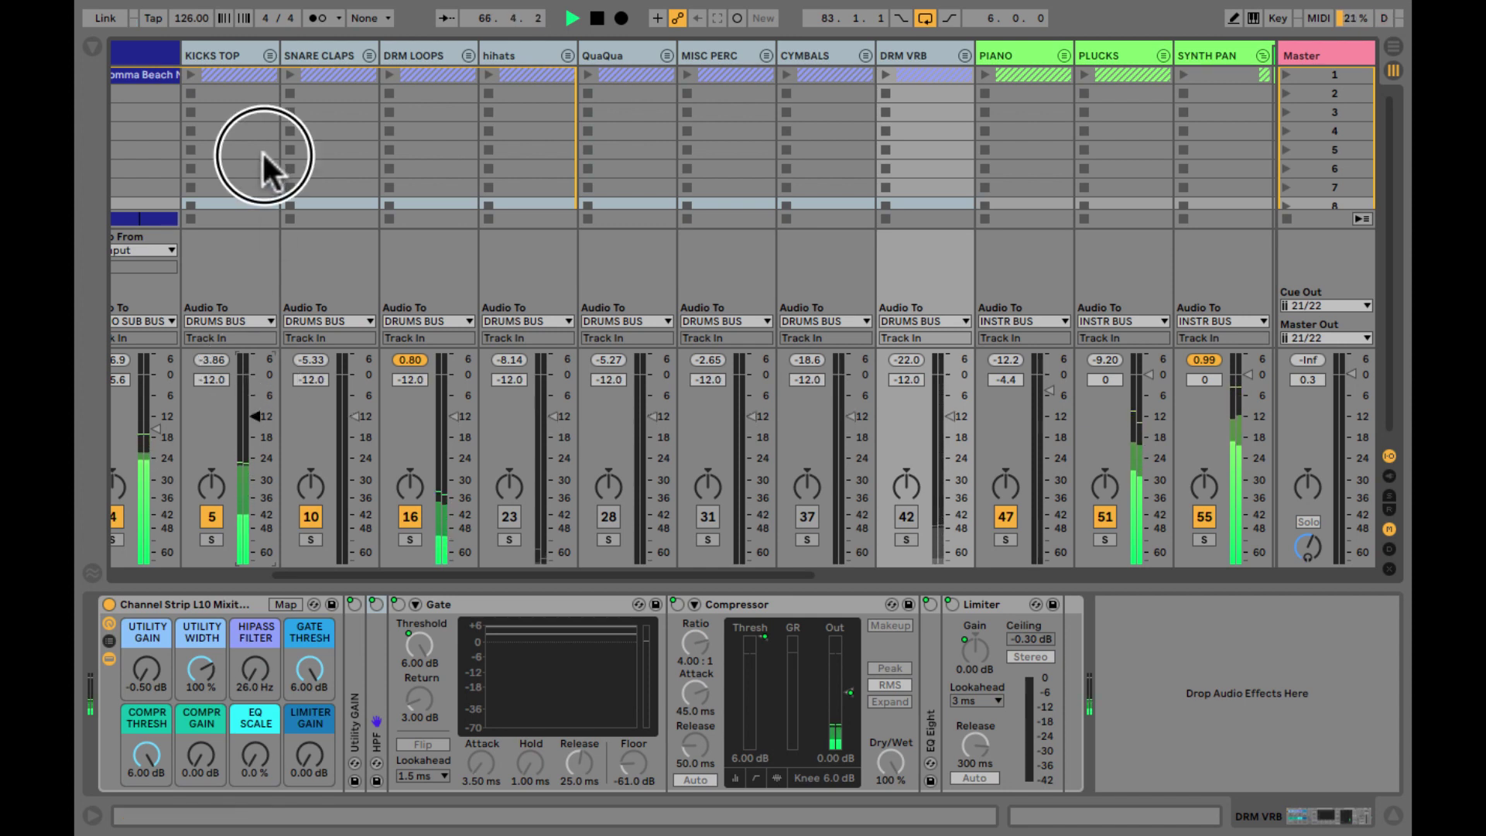
pyautogui.click(262, 150)
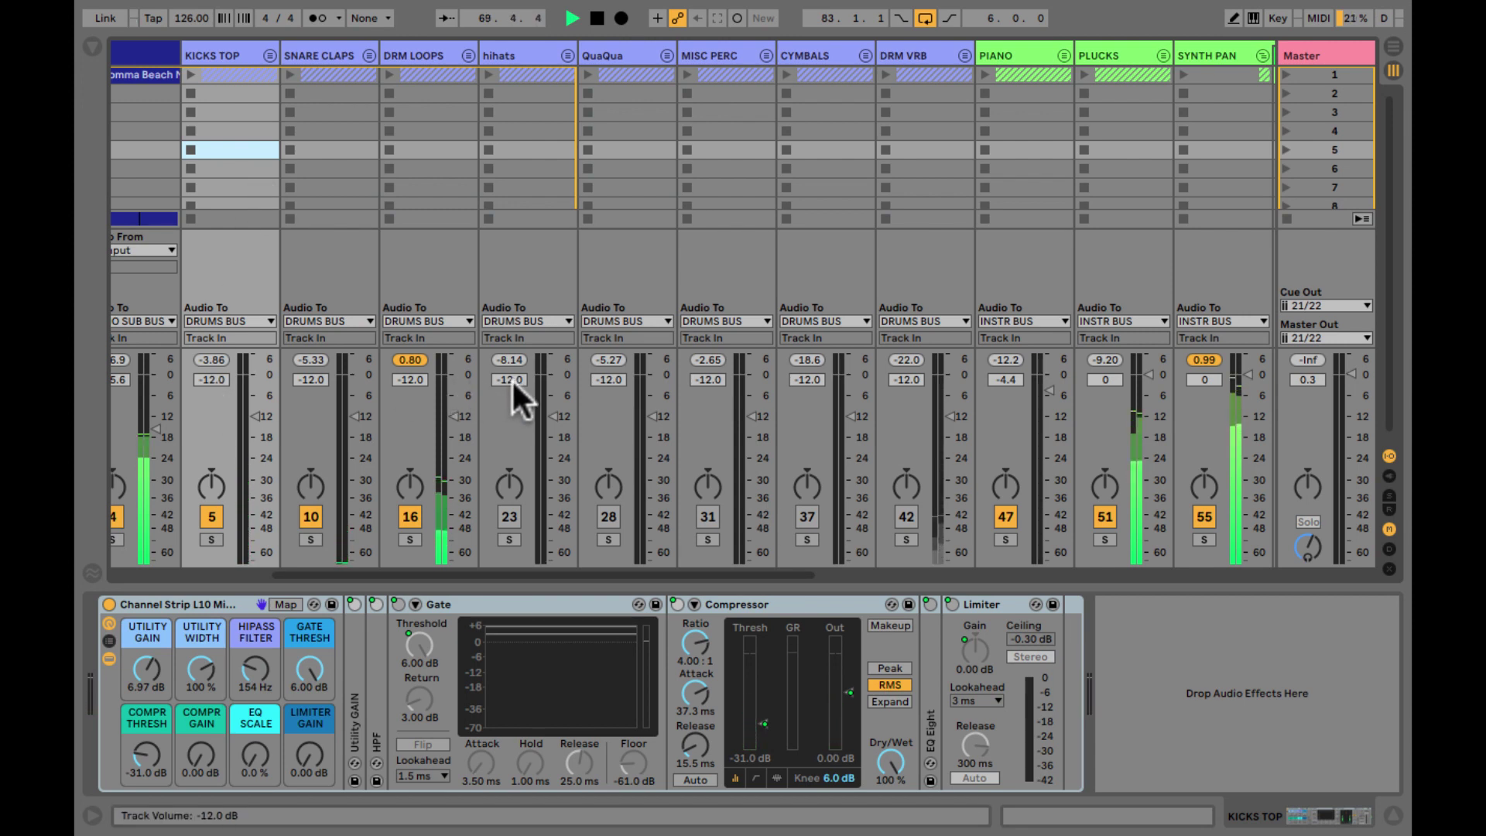
pyautogui.moveTo(309, 384); pyautogui.dragTo(309, 383)
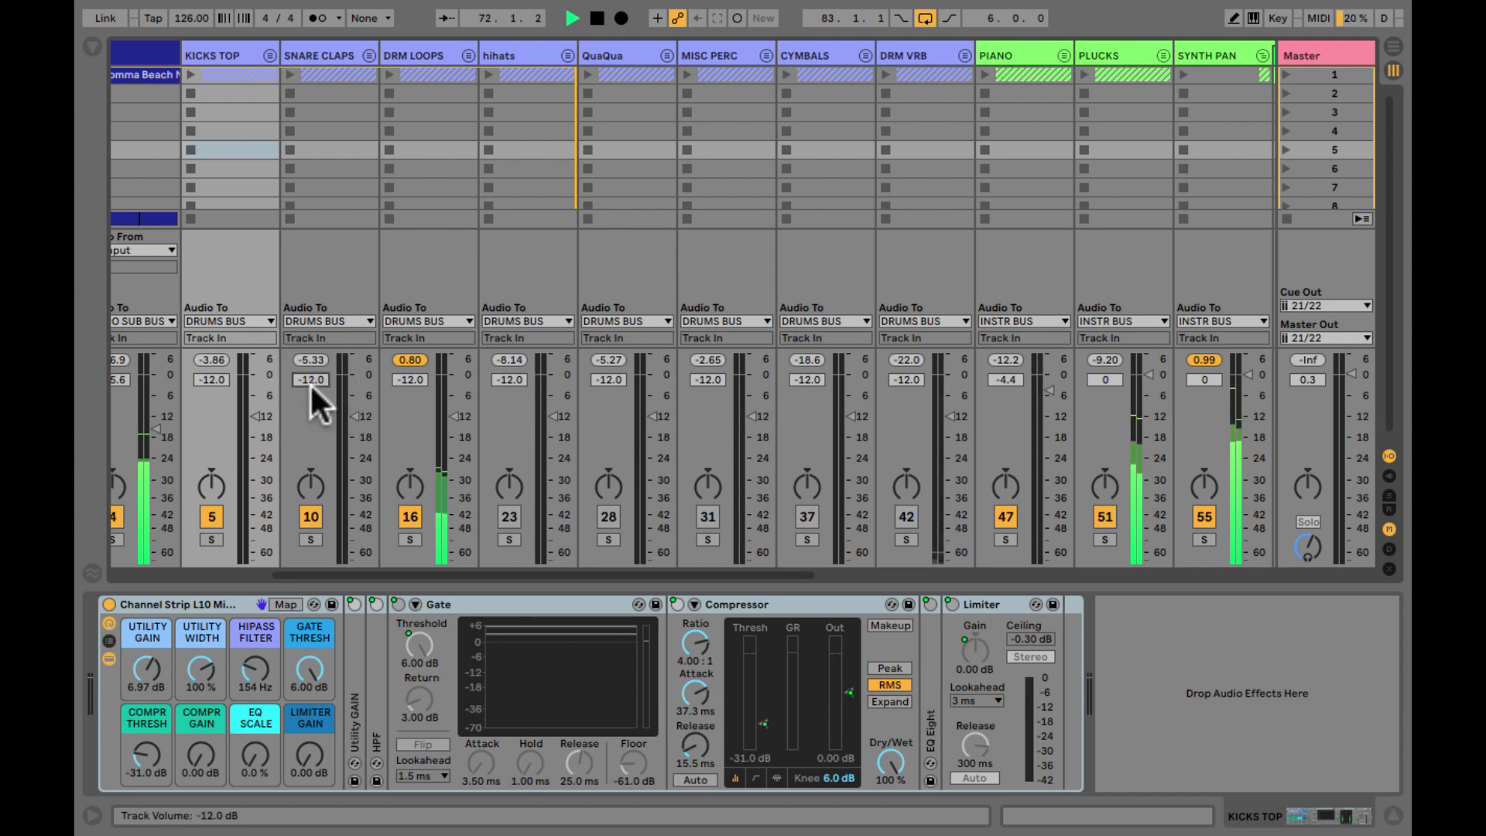
# - Check the DRM LOOPS channel strip and the bus levels, and fold the SYNTH PAN group
pyautogui.click(405, 151)
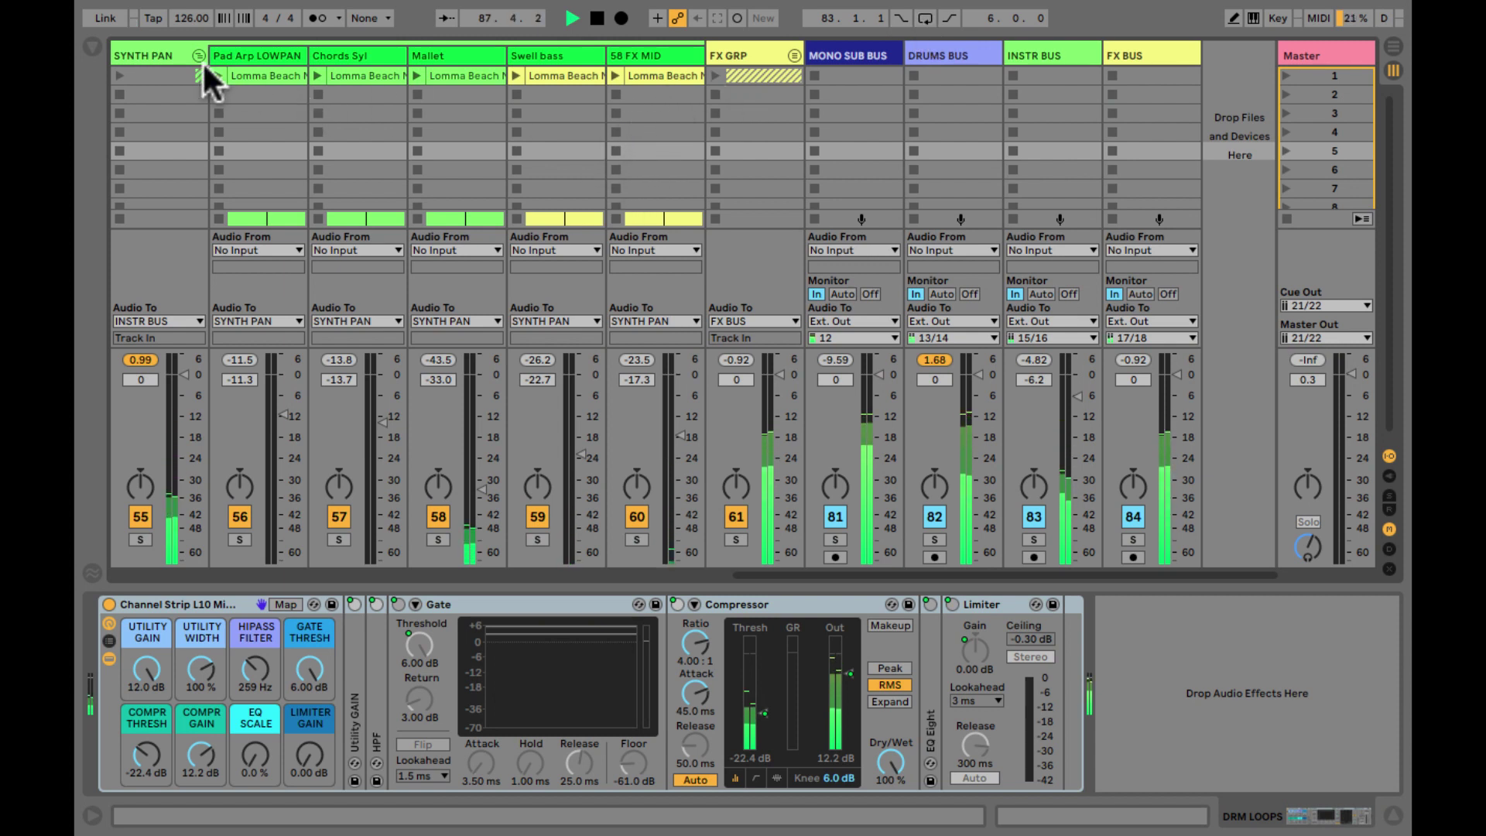
pyautogui.hscroll(-10, 398, 102)
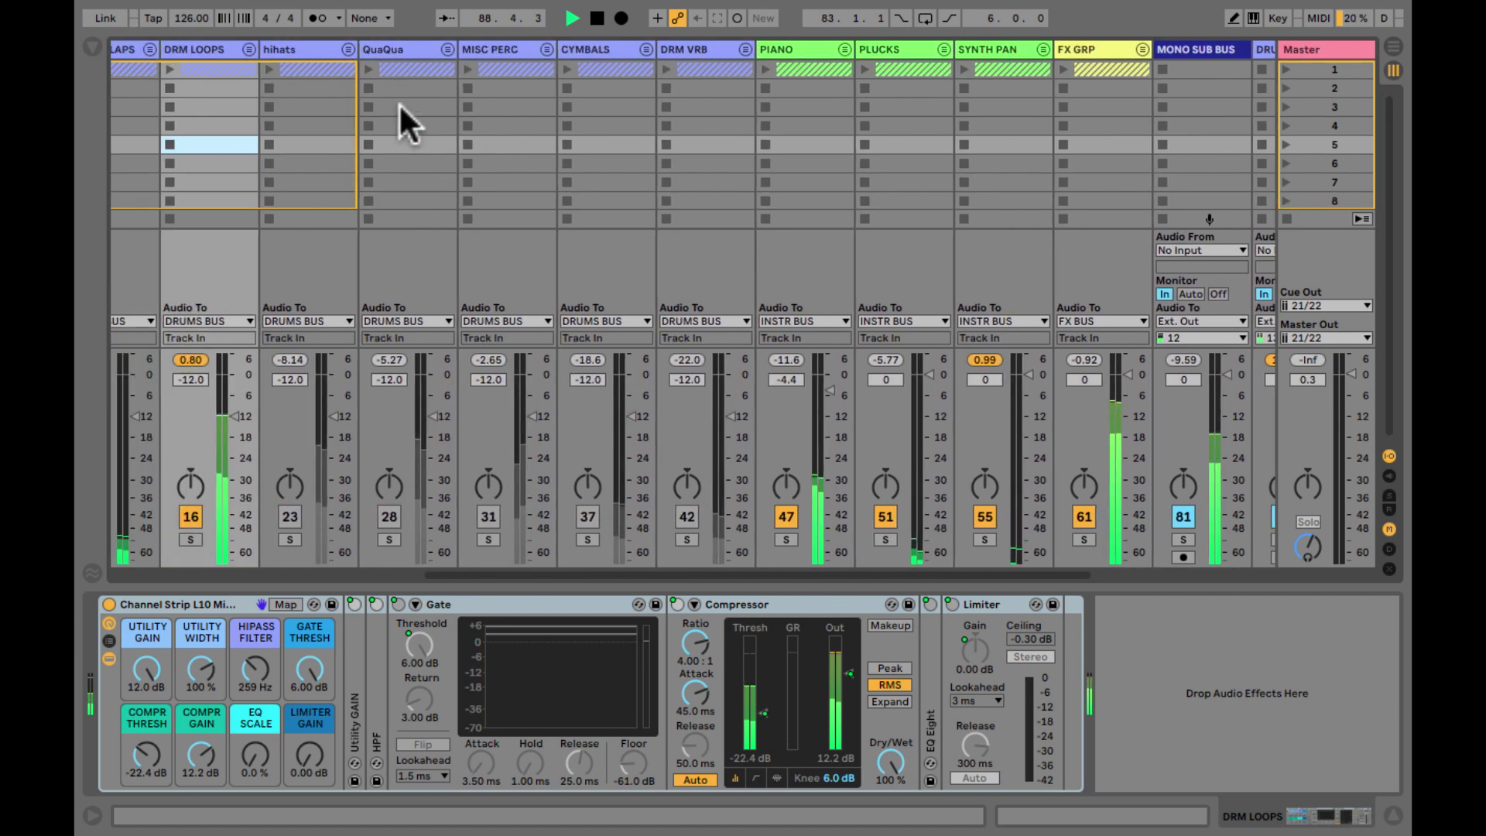
pyautogui.hscroll(3, 551, 212)
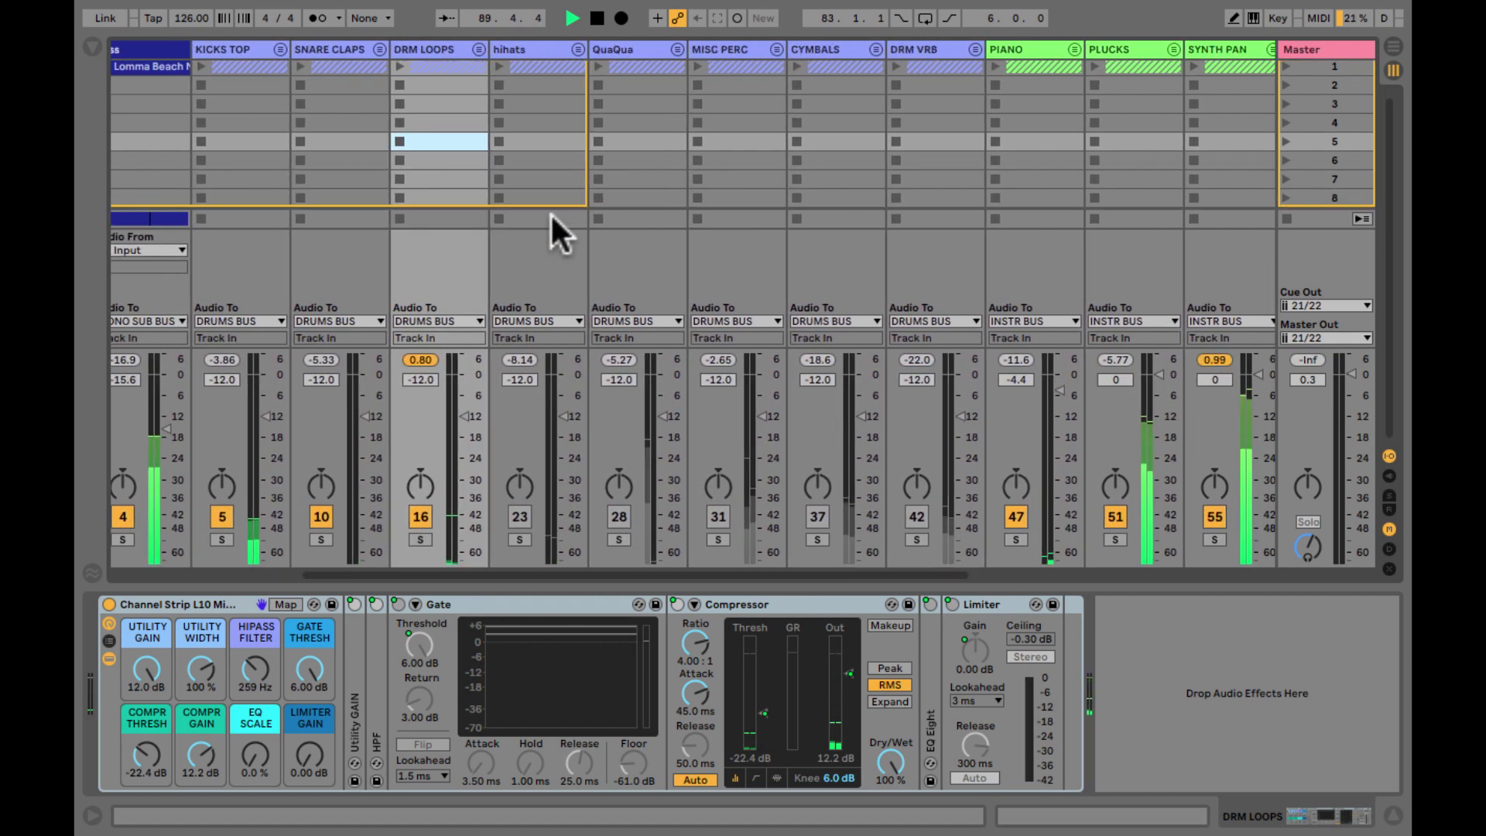
# - Activate the QuaQua, CYMBALS and DRM VRB groups, auditioning CYMBALS and DRM VRB in solo before returning to the full mix
pyautogui.click(577, 515)
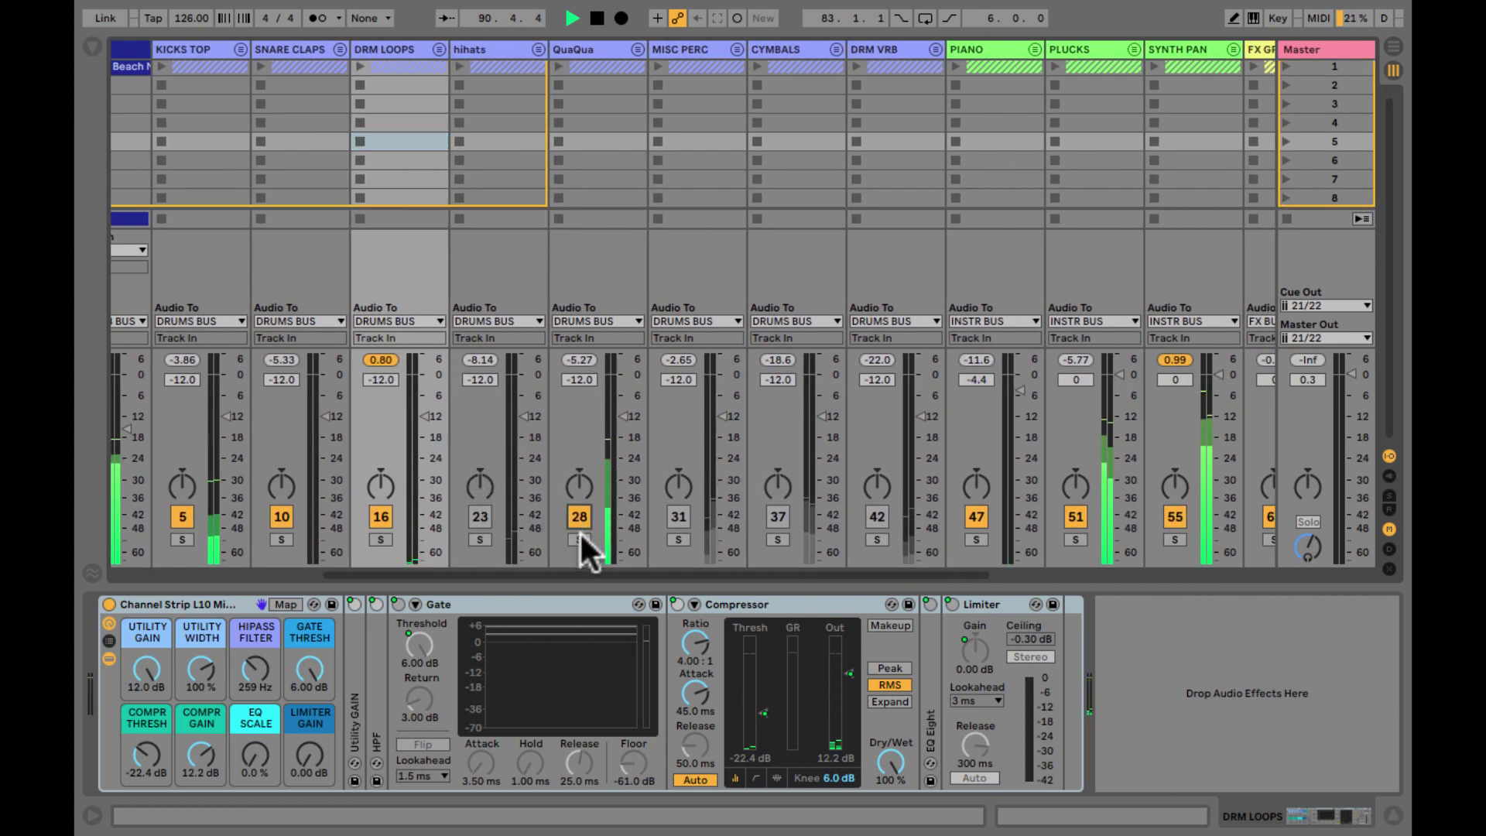
pyautogui.click(780, 540)
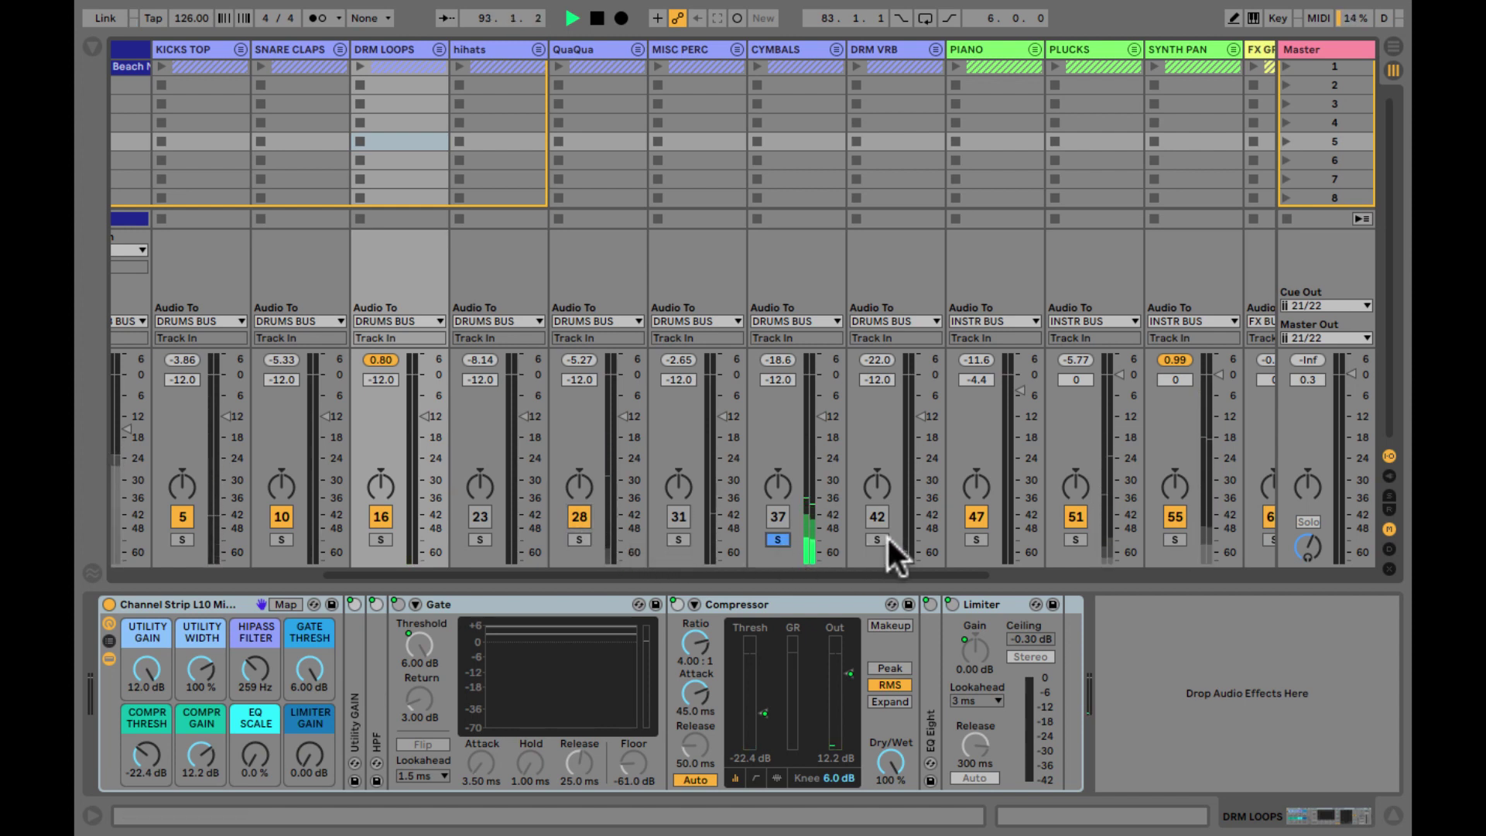
pyautogui.click(877, 539)
pyautogui.click(777, 519)
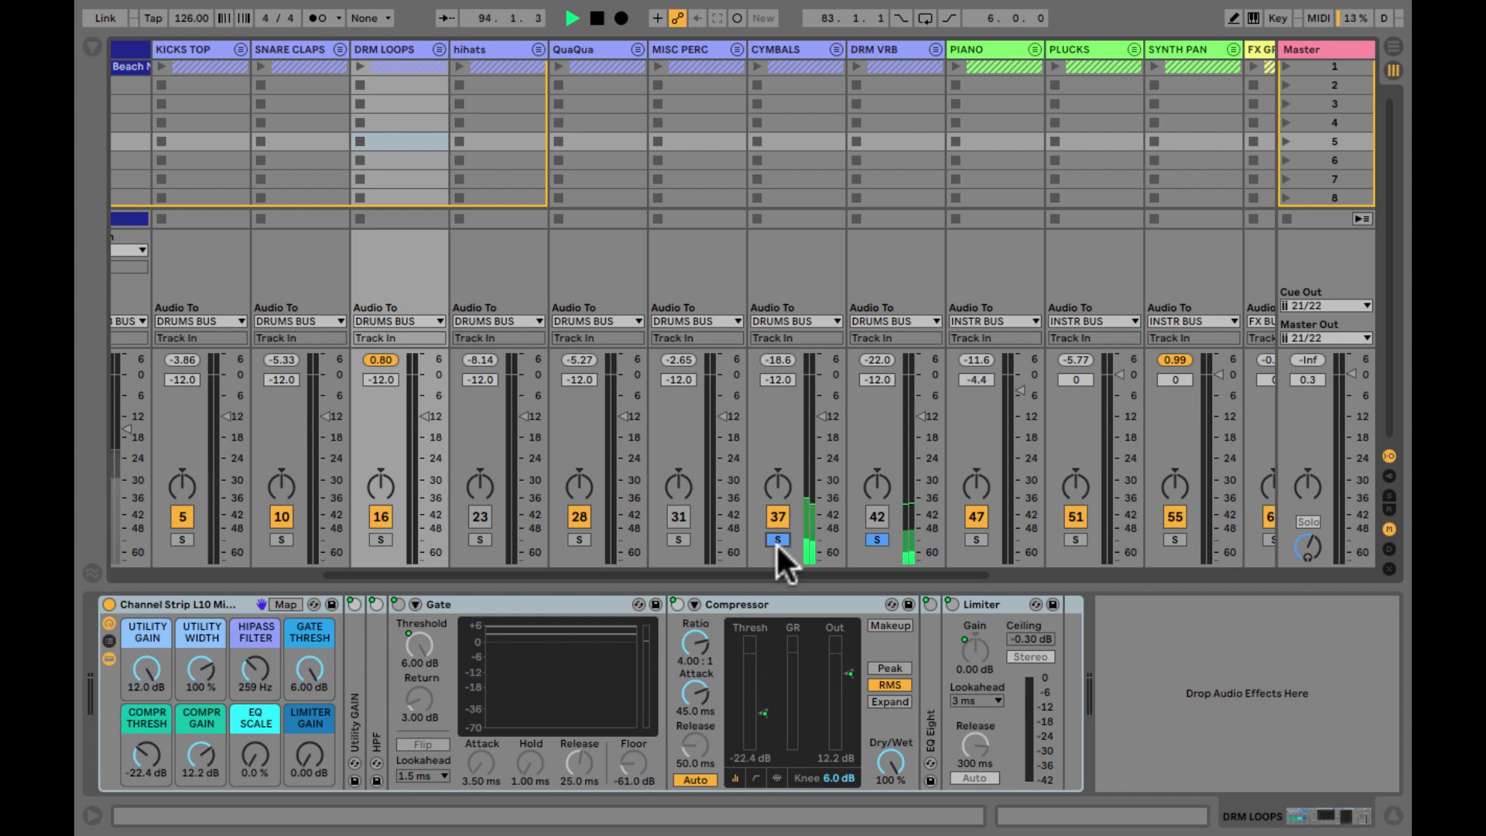
pyautogui.click(876, 519)
pyautogui.click(780, 539)
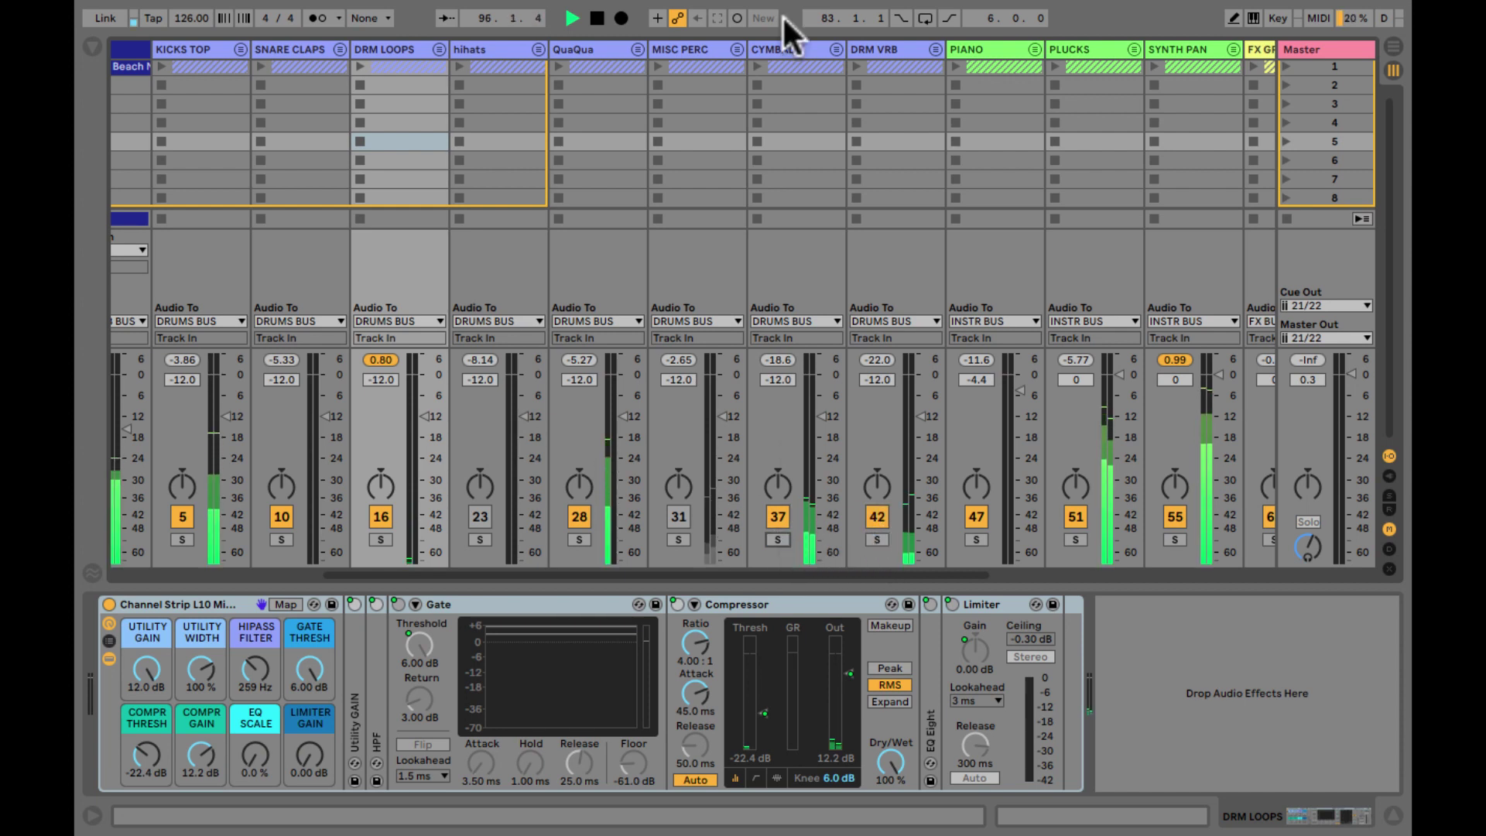
# - Set the CYMBALS group's volume to -4.4 dB, then activate MISC PERC and set its volume to -5.6 dB
pyautogui.click(779, 46)
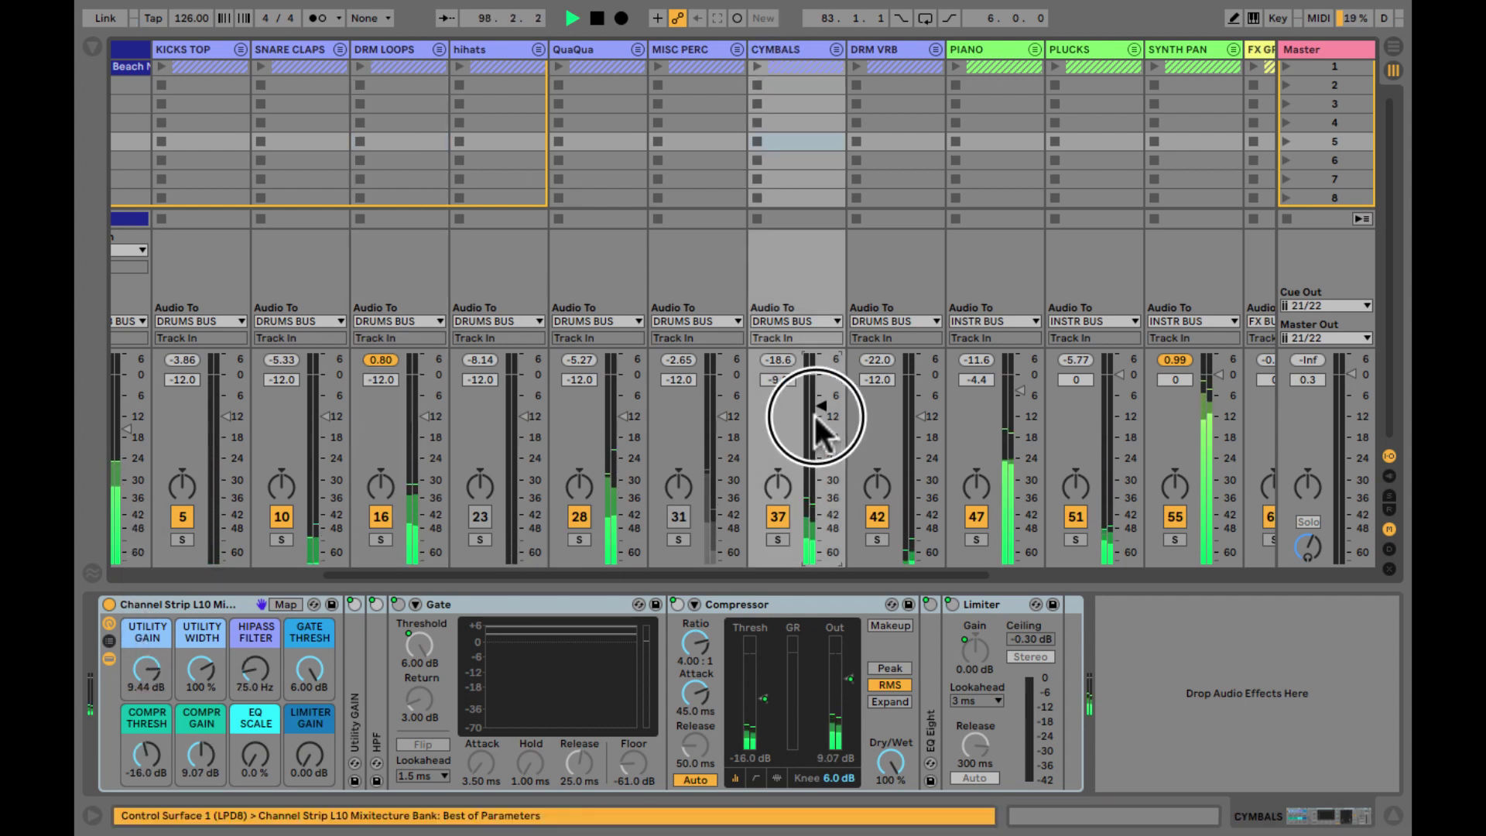
pyautogui.moveTo(807, 415); pyautogui.dragTo(807, 389)
pyautogui.click(679, 516)
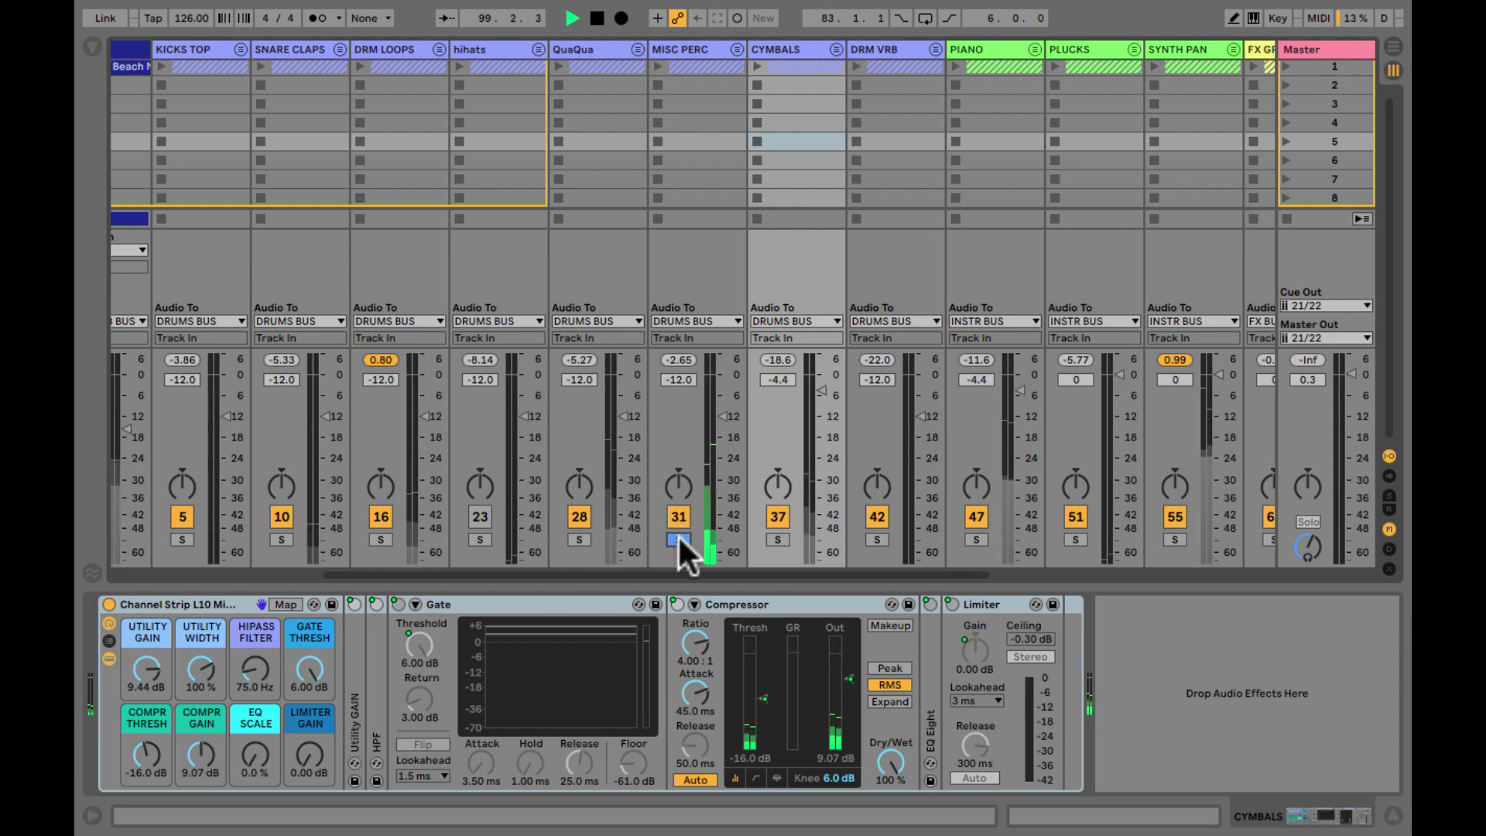
pyautogui.moveTo(720, 415); pyautogui.dragTo(716, 418)
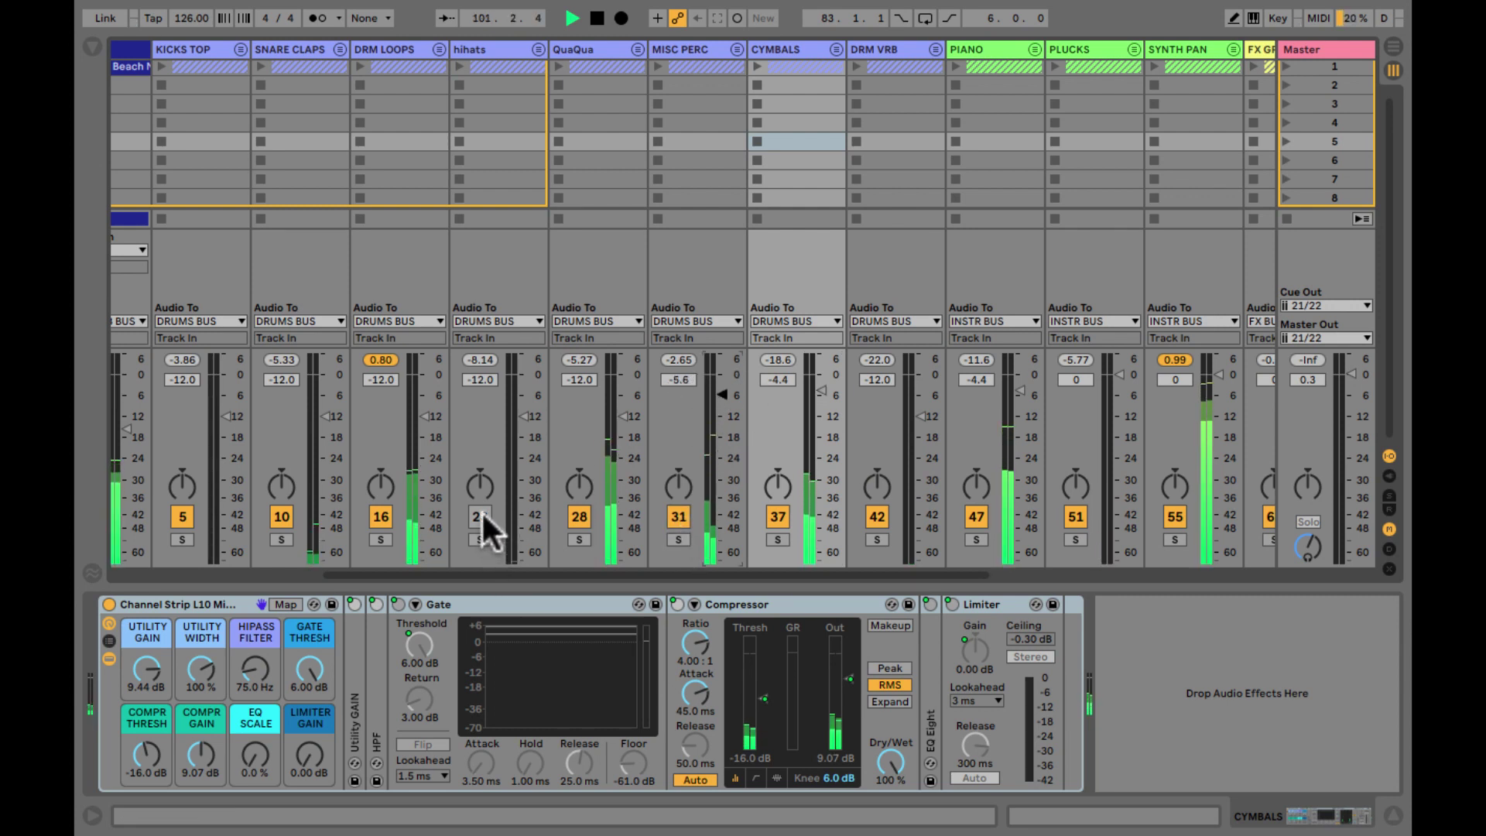
# - Activate and unfold the hihats group, and set its utility gain to 8.16 dB and high-pass filter to 320 Hz
pyautogui.click(481, 512)
pyautogui.click(537, 48)
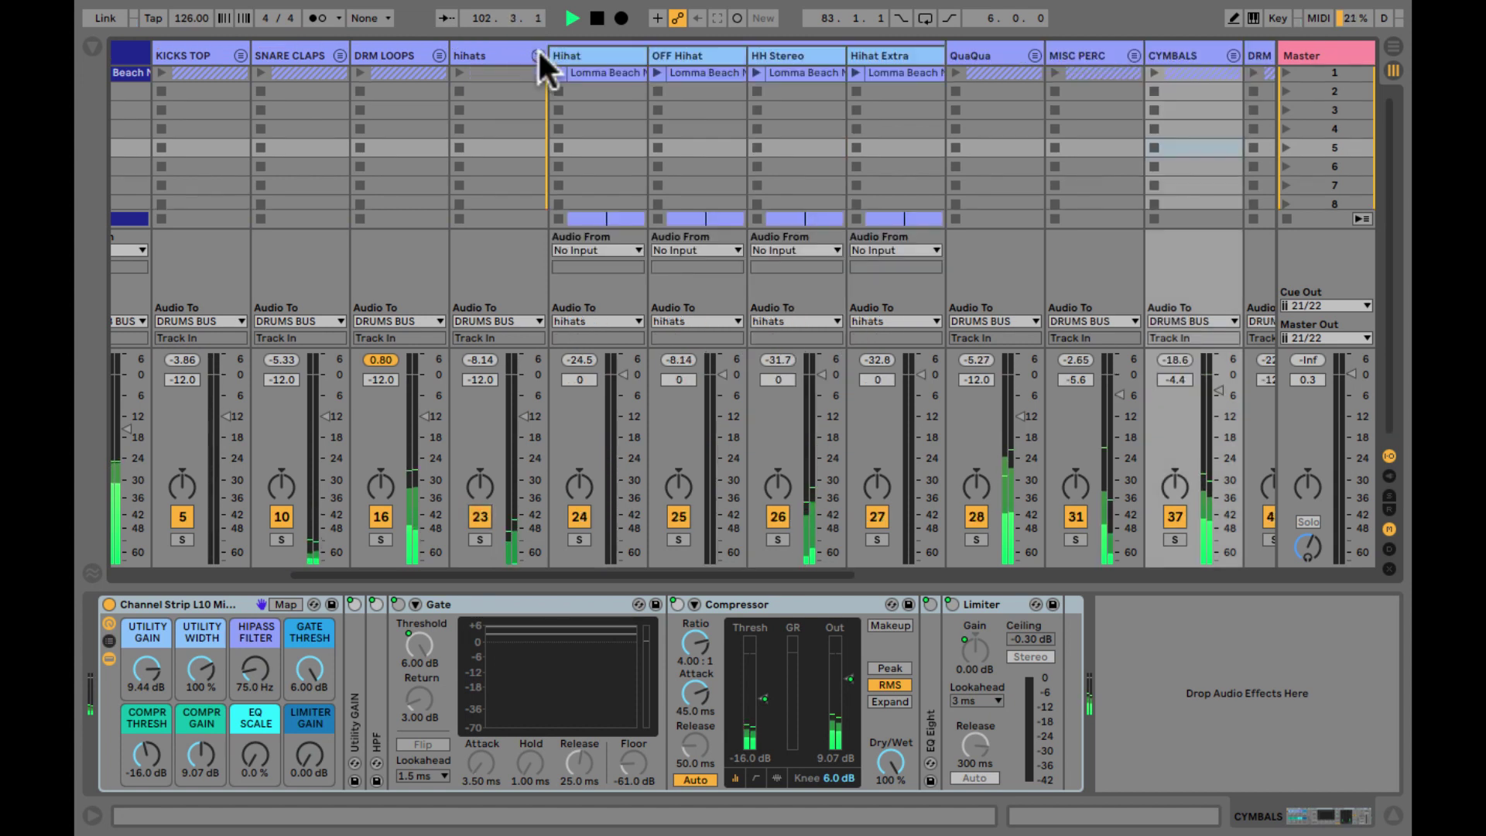
pyautogui.click(480, 53)
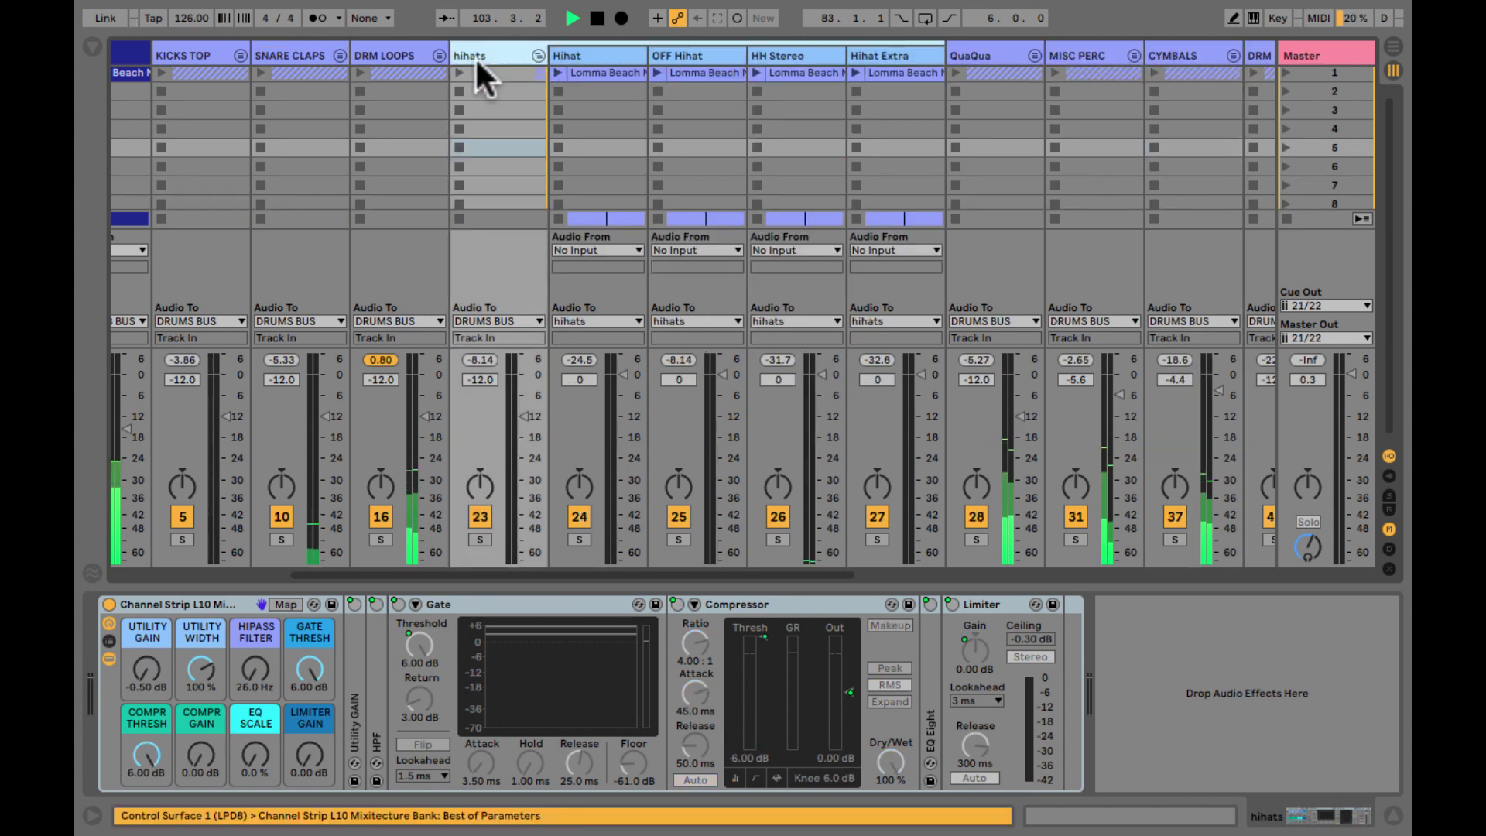
pyautogui.moveTo(151, 657); pyautogui.dragTo(151, 657)
pyautogui.moveTo(255, 670); pyautogui.dragTo(253, 676)
# - Play the arrangement from marker 9 at bar 45, where the Hihat clip has audio, and return to the mixer
pyautogui.press('Tab')
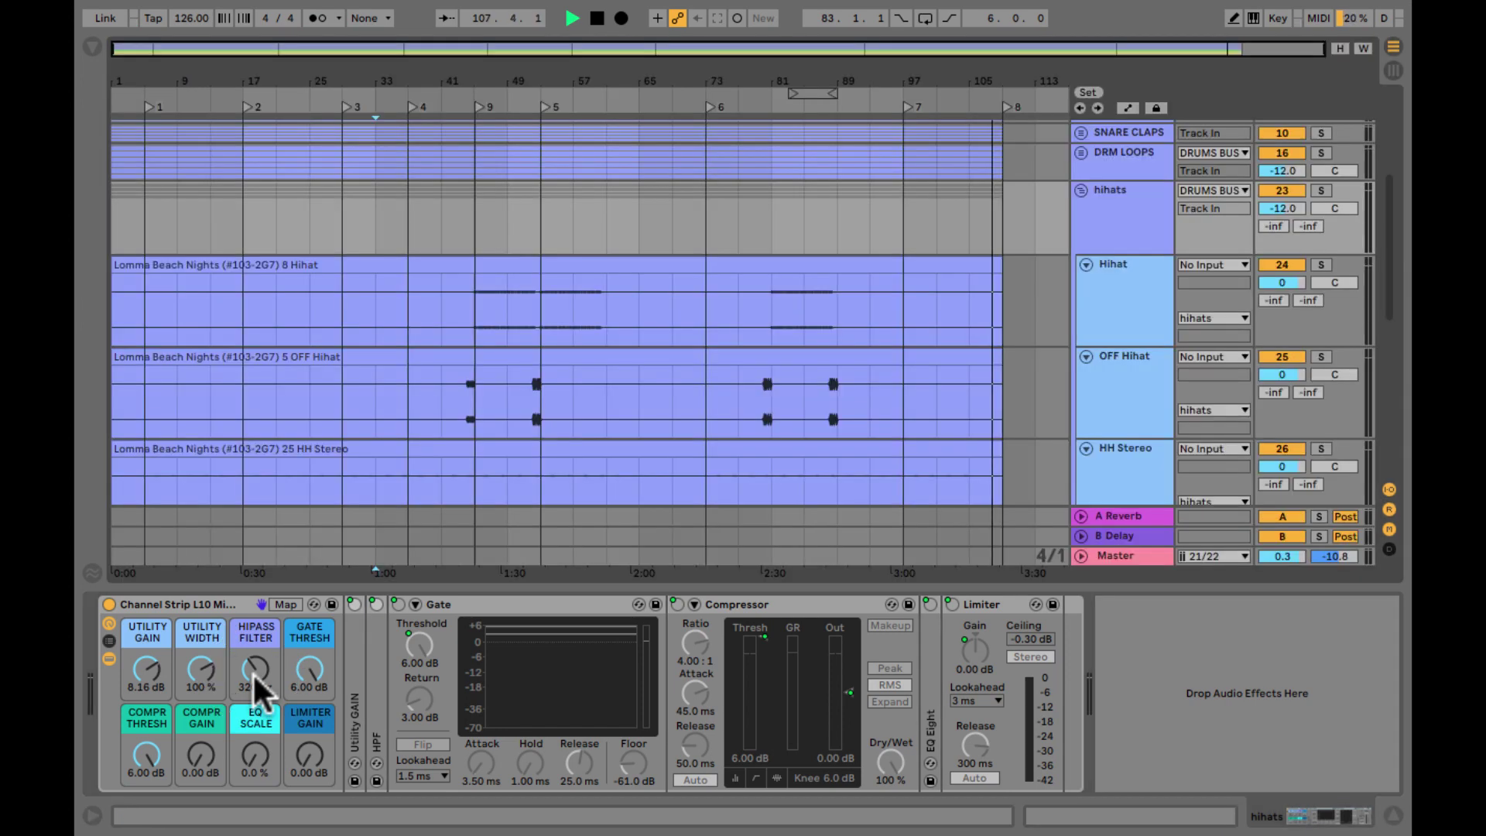
pyautogui.click(480, 110)
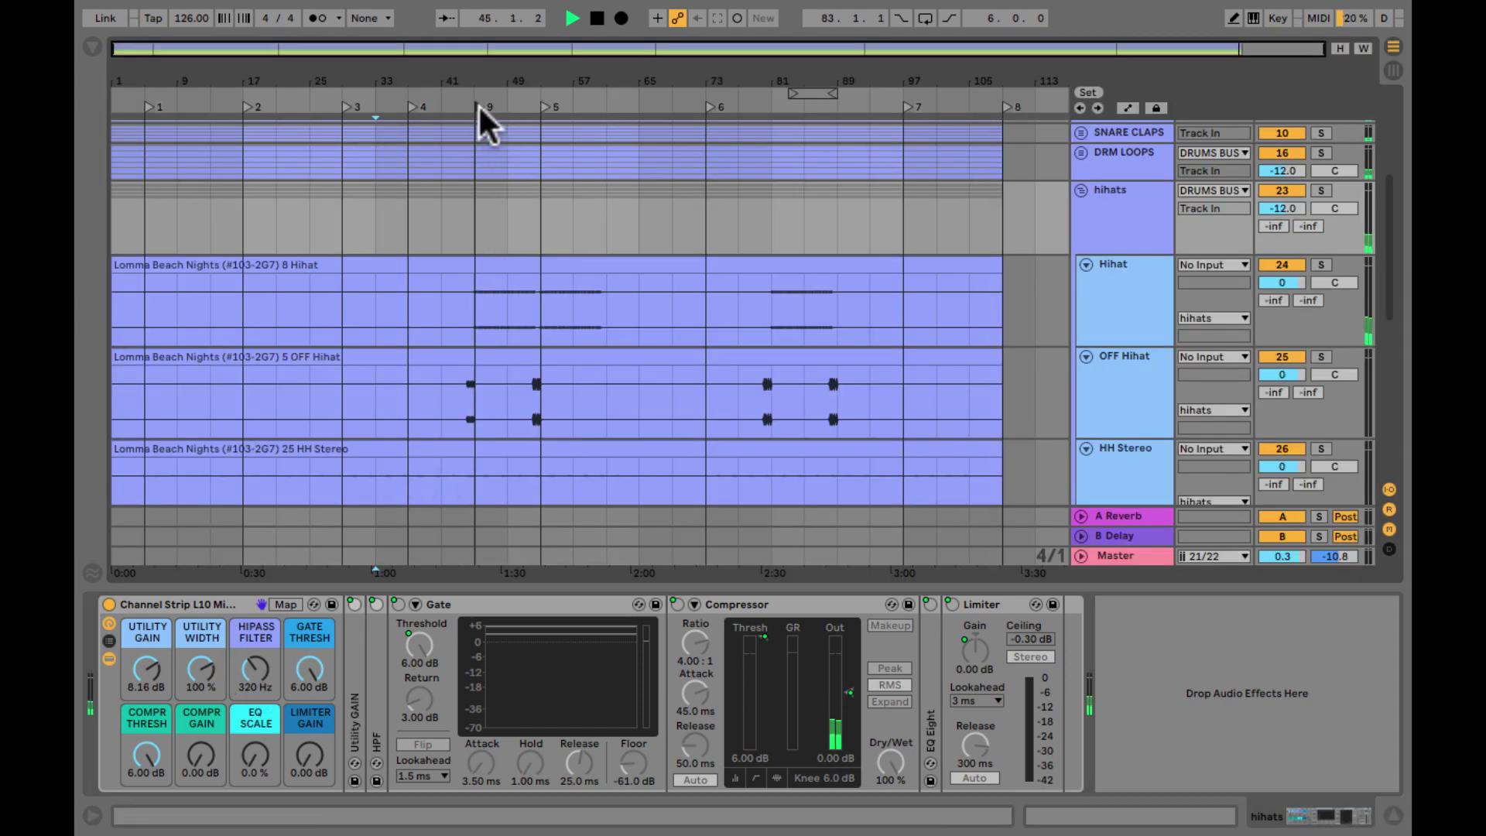
pyautogui.press('Tab')
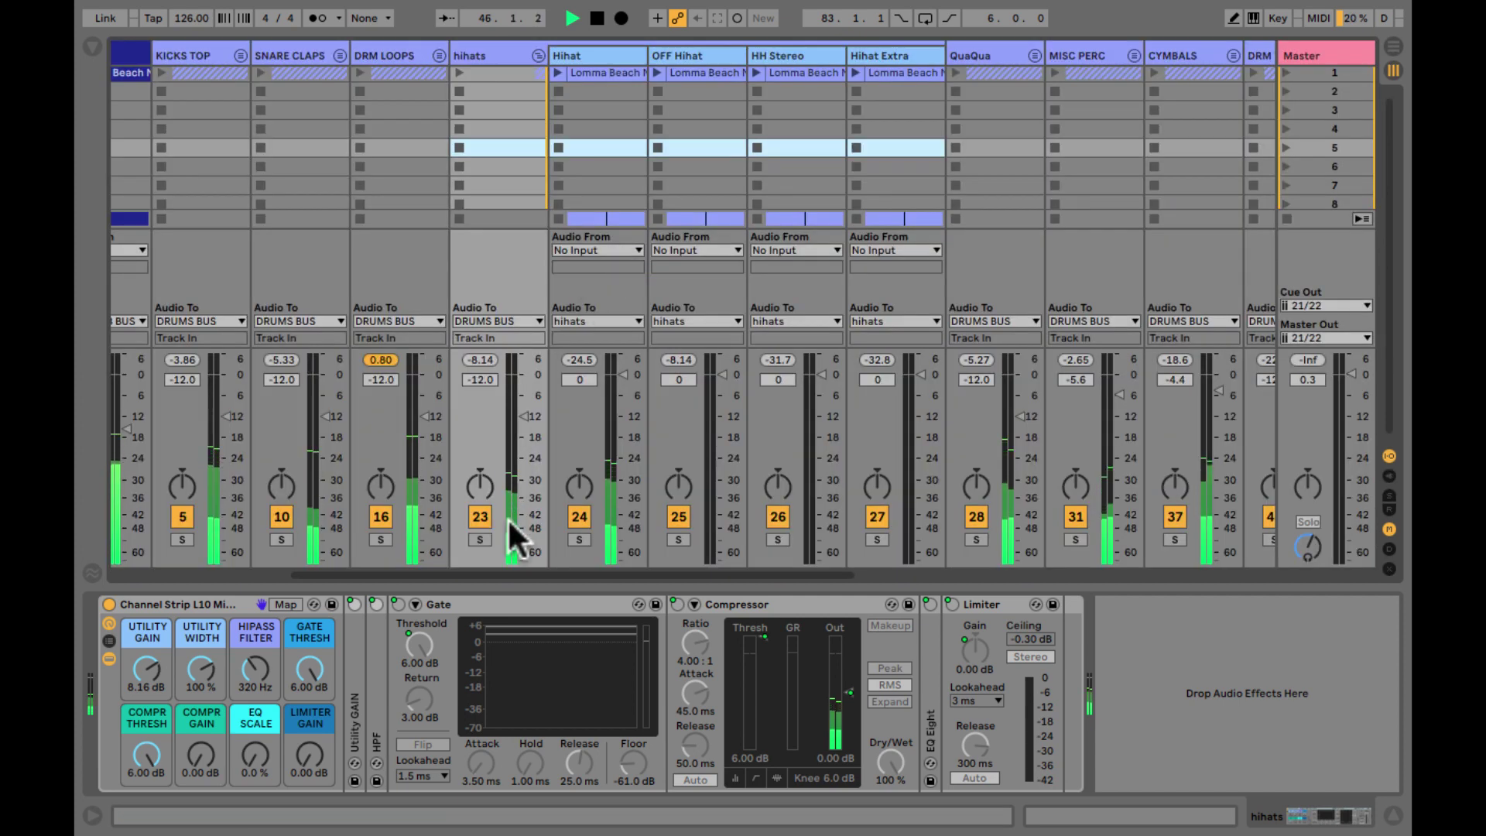
# - Solo the hihats group and set its utility gain to 12.0 dB, compressor threshold to -9.75 dB and compressor gain to 8.50 dB
pyautogui.click(480, 540)
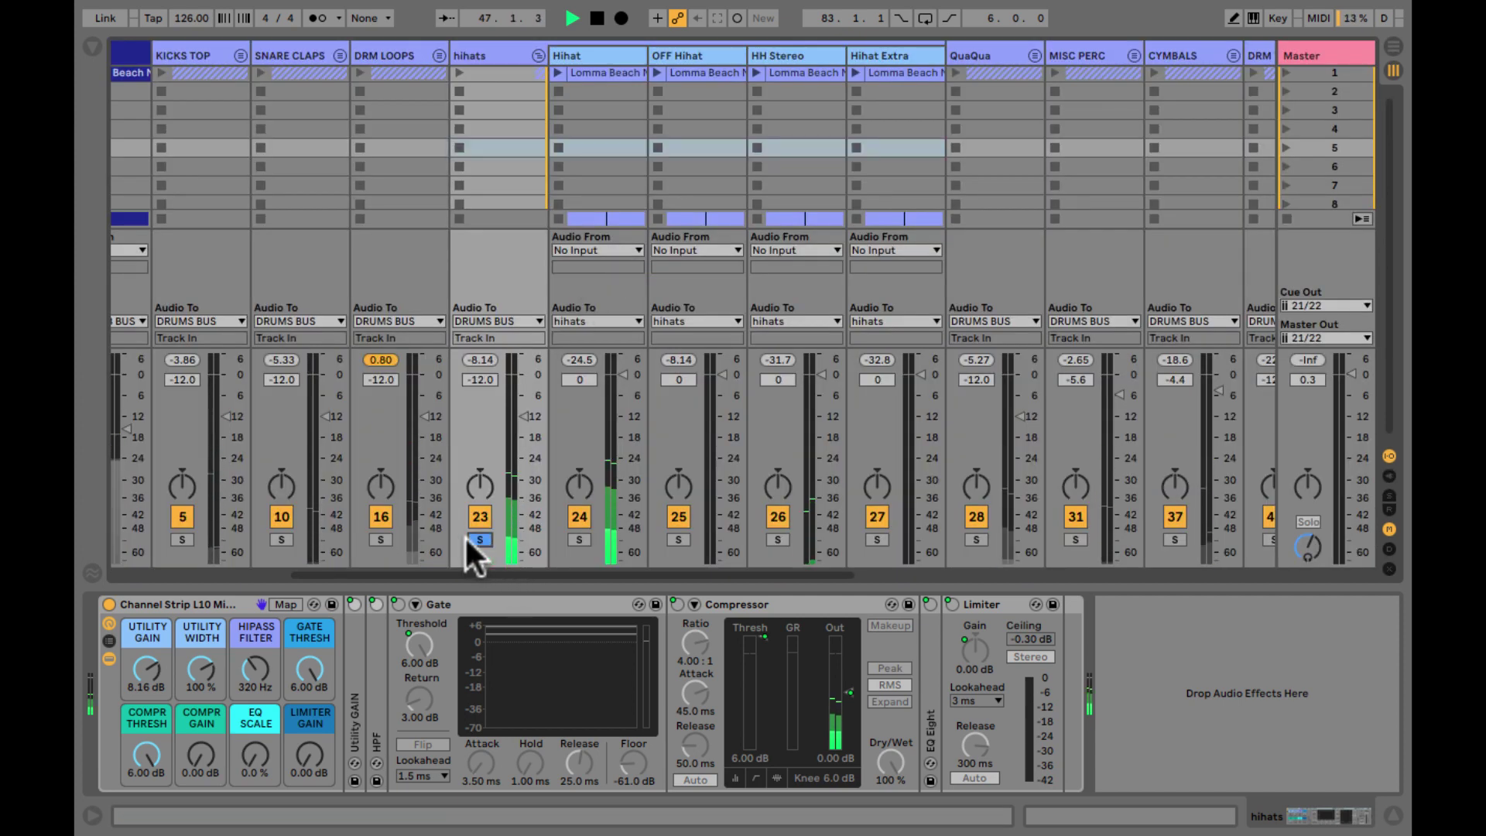
pyautogui.moveTo(147, 666); pyautogui.dragTo(147, 665)
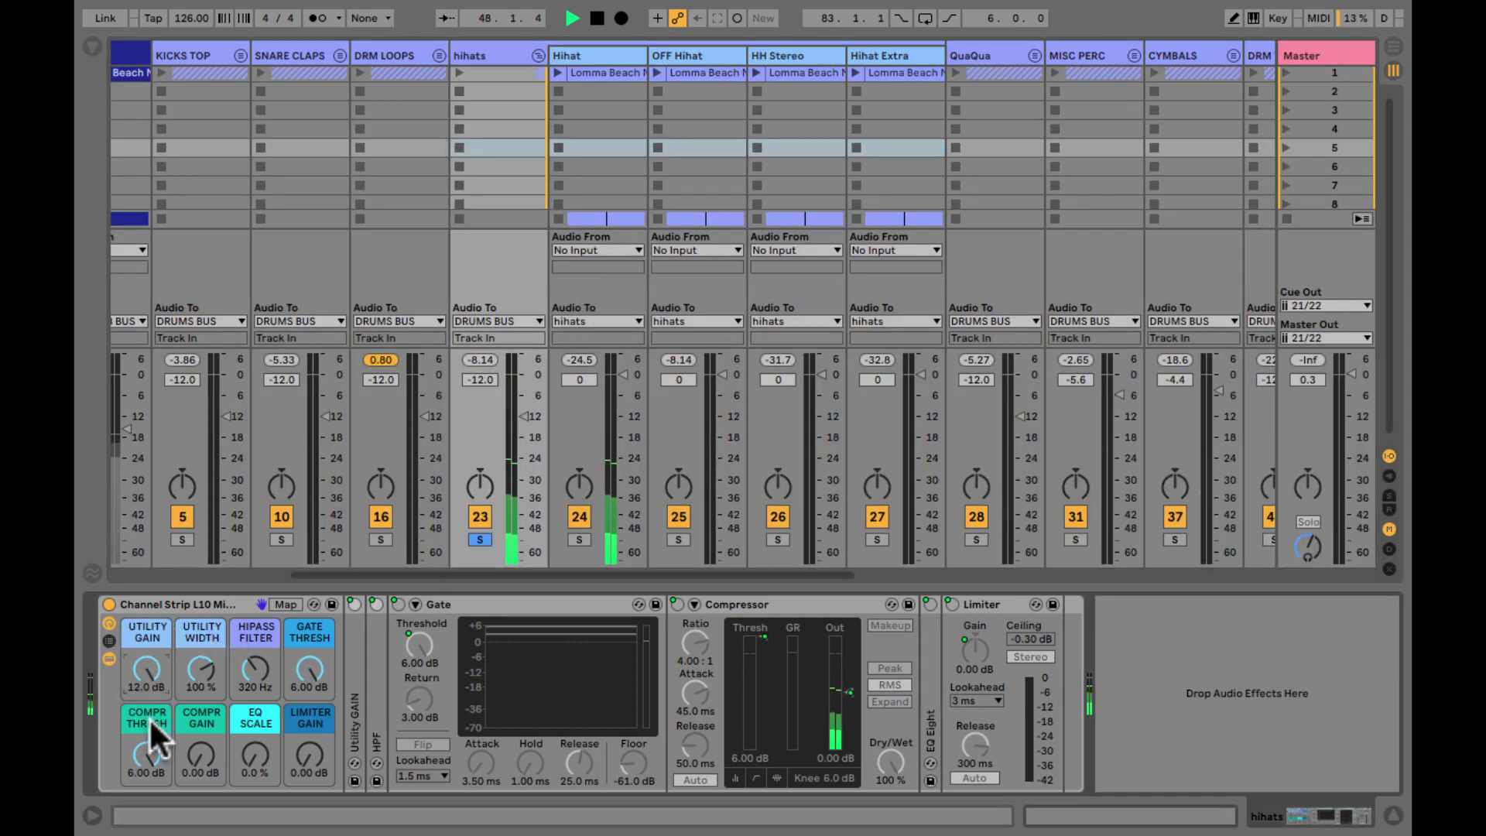
pyautogui.moveTo(148, 741); pyautogui.dragTo(193, 760)
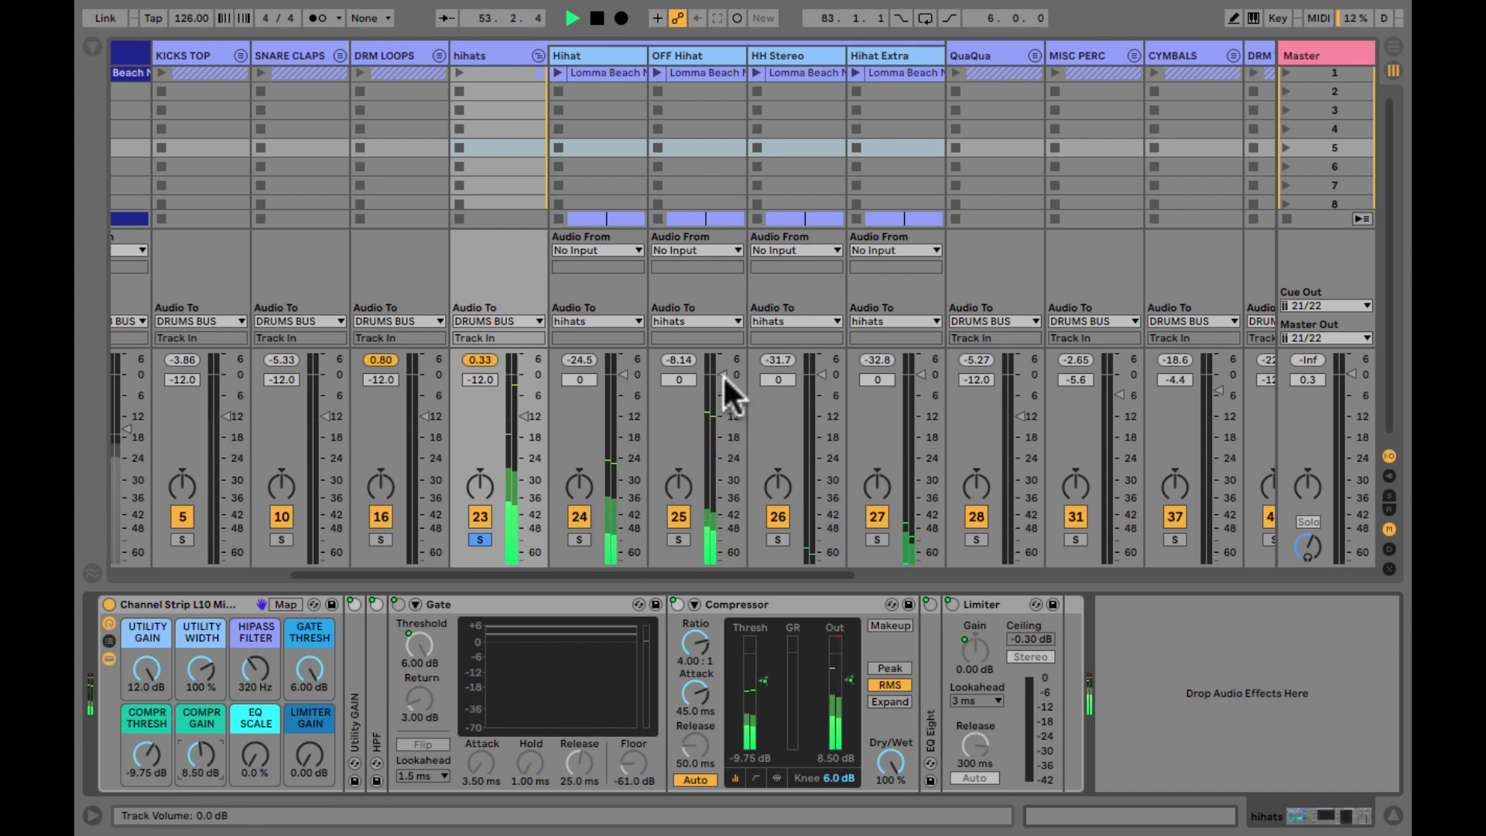
# - Set the OFF Hihat track's volume to -12.8 dB and check the Hihat Extra track
pyautogui.moveTo(723, 388); pyautogui.dragTo(717, 379)
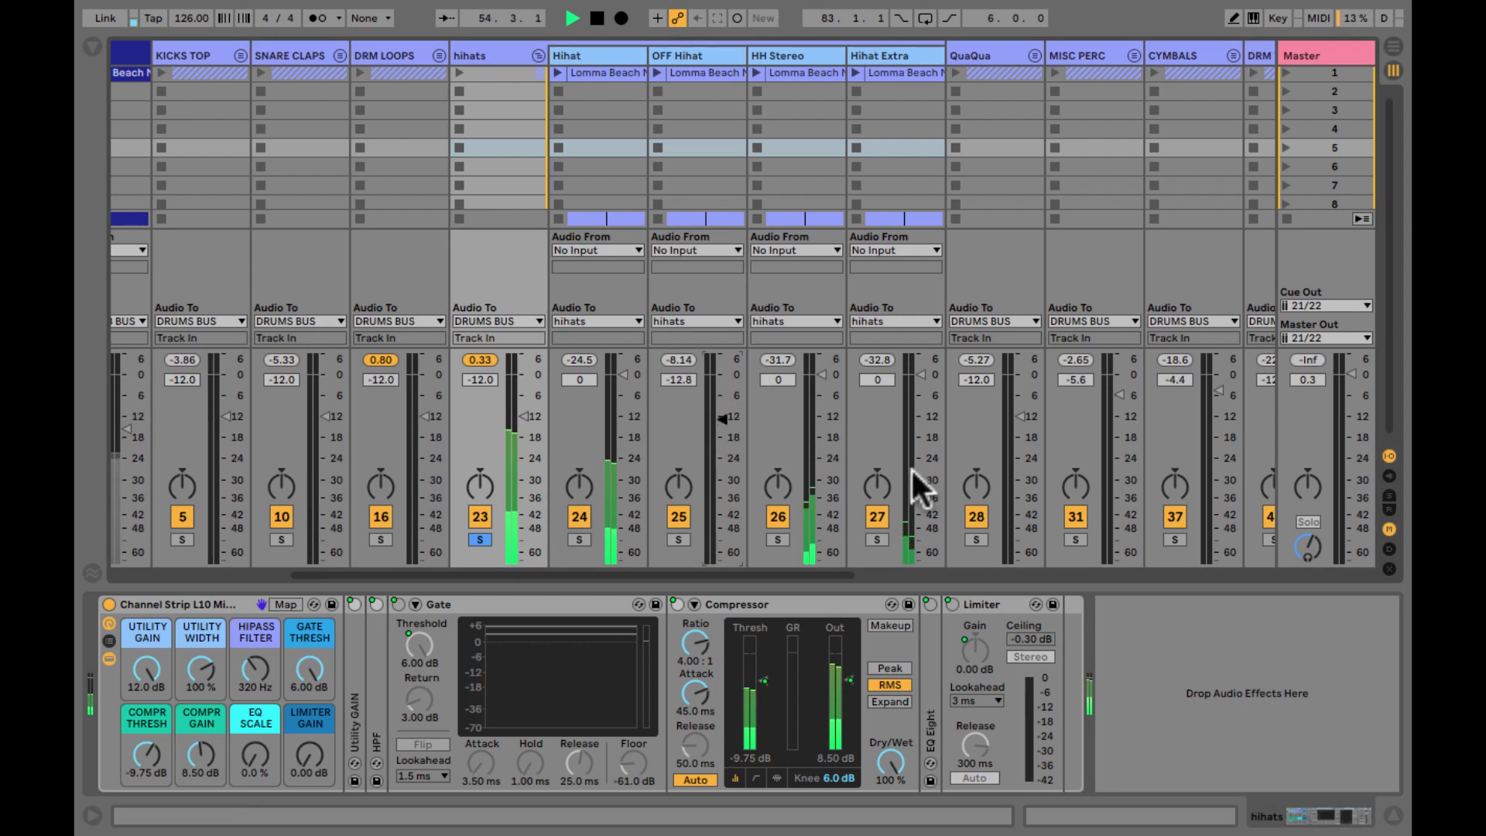
pyautogui.click(877, 516)
pyautogui.click(877, 539)
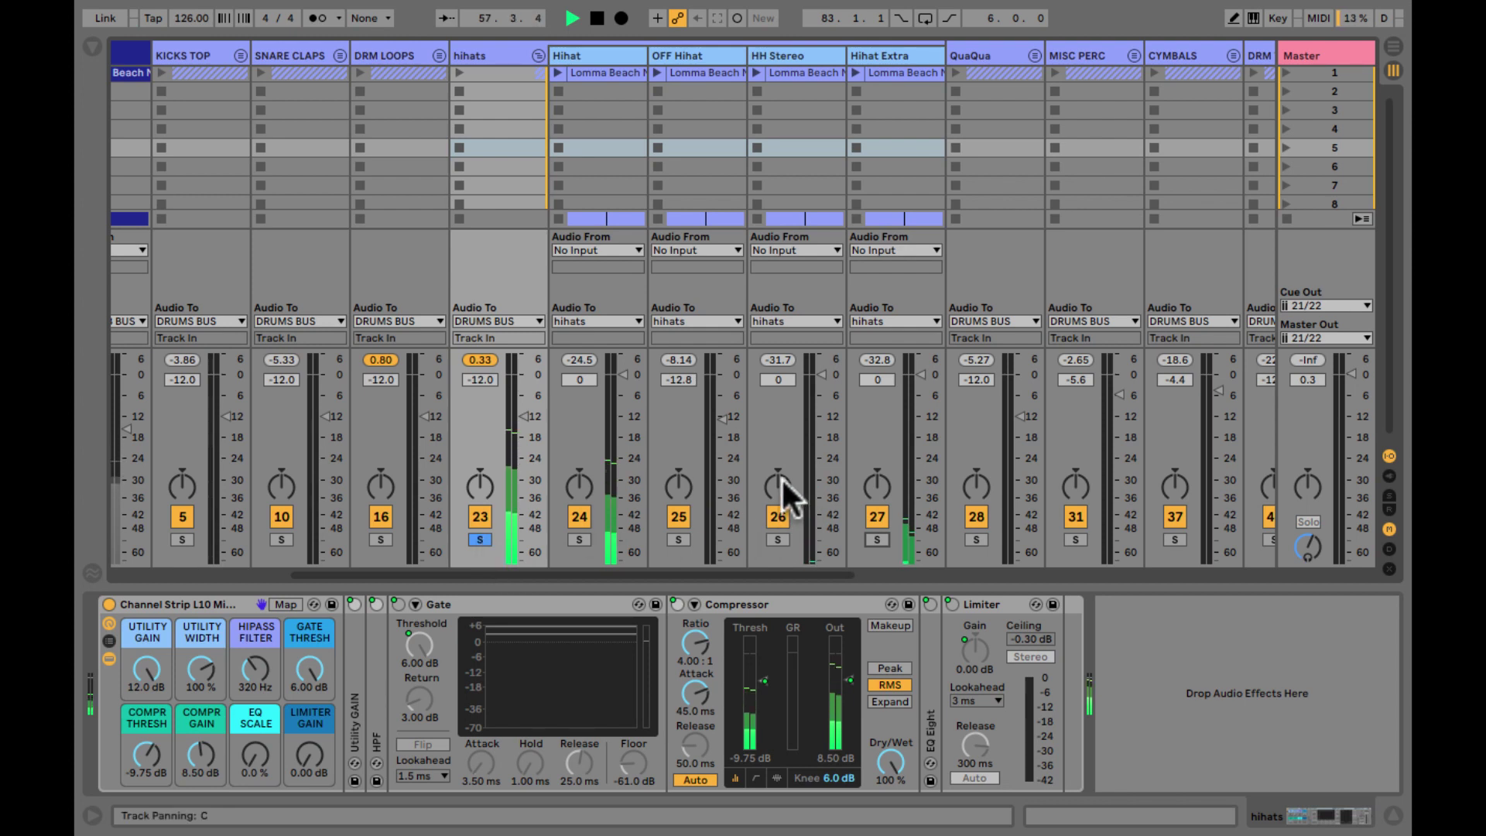
# - Set the volumes of Hihat to -36.2 dB, OFF Hihat to -27.0 dB and the hihats group to -15.2 dB
pyautogui.moveTo(615, 370); pyautogui.dragTo(615, 499)
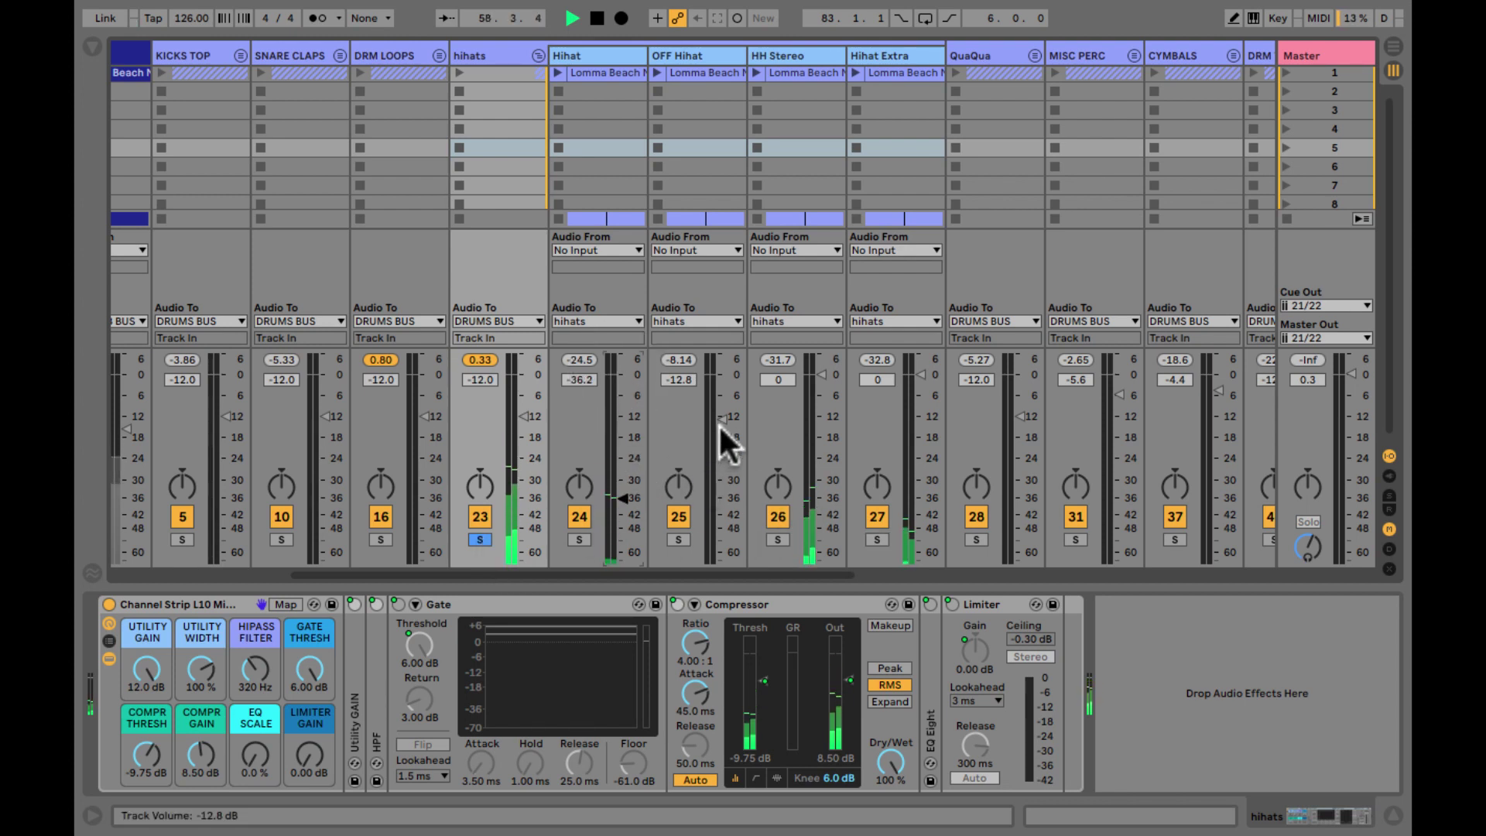
pyautogui.moveTo(719, 422); pyautogui.dragTo(722, 469)
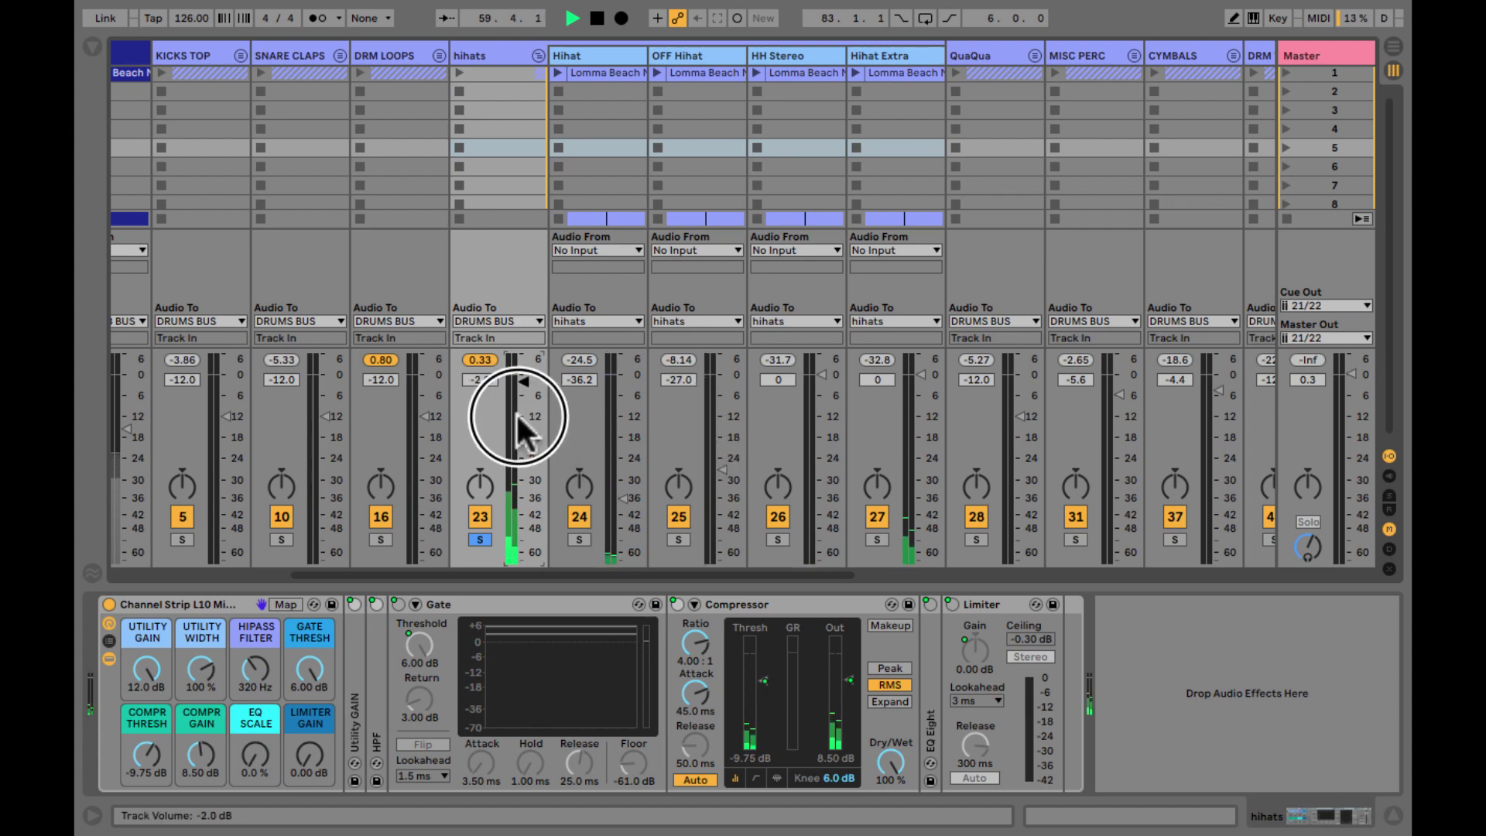
pyautogui.scroll(-5, 515, 412)
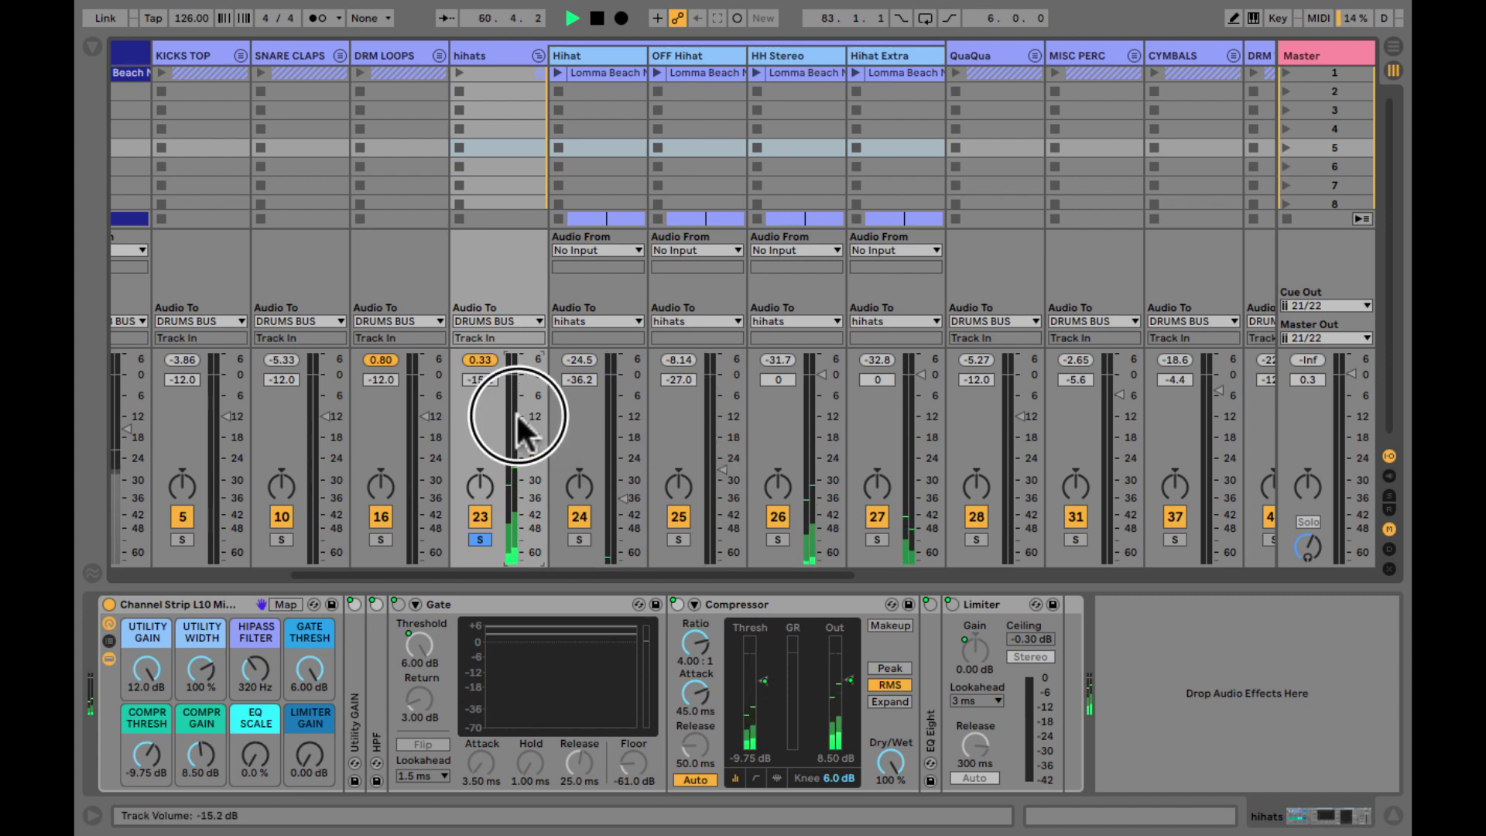
# - Stop playback and raise the clip gain of the HH Stereo and Hihat Extra clips in the arrangement to 12.0 dB
pyautogui.press('Tab')
pyautogui.press('space')
pyautogui.scroll(-1, 861, 370)
pyautogui.scroll(-4, 861, 370)
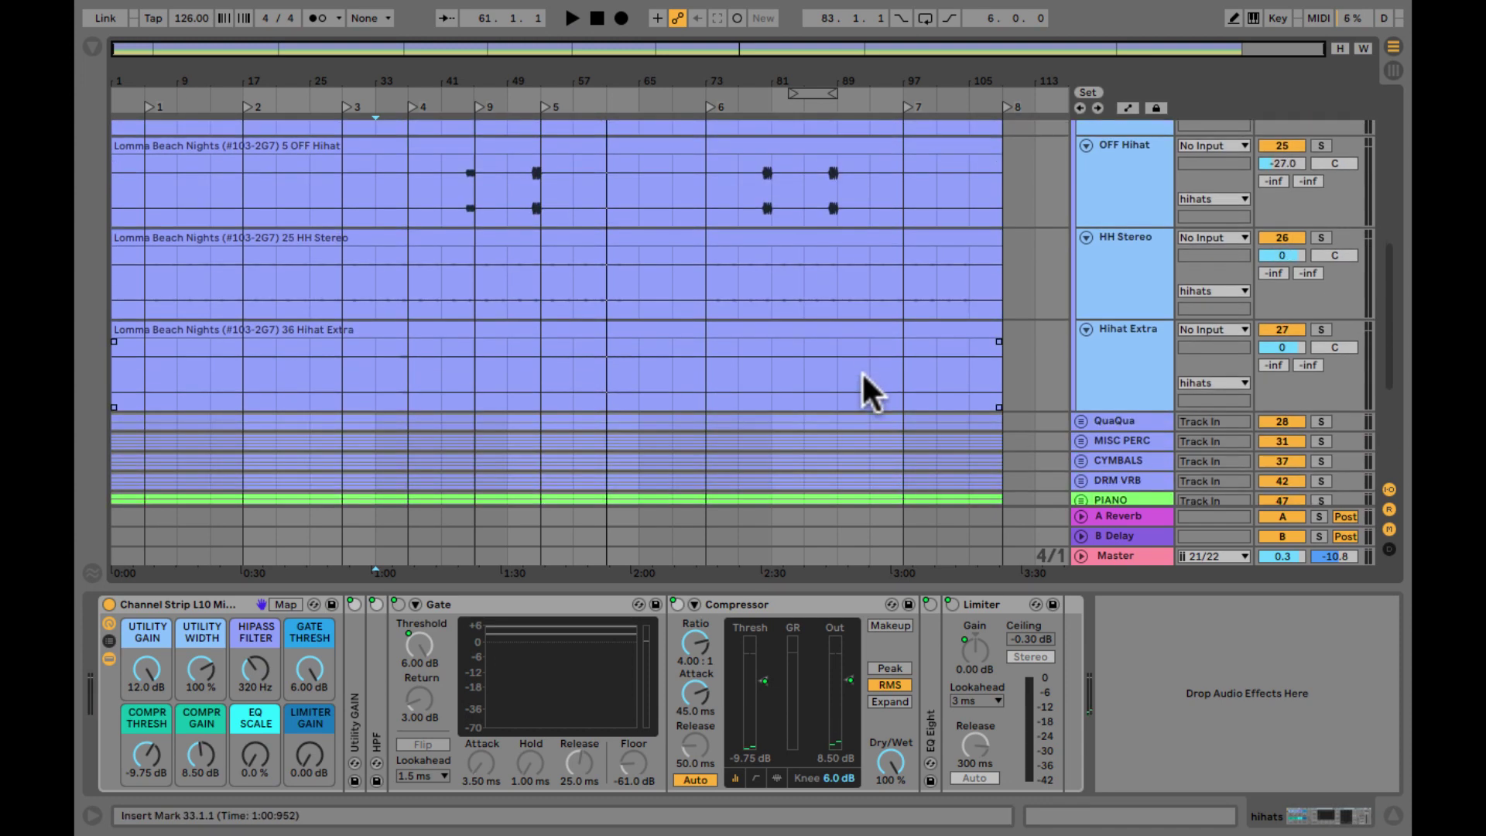
pyautogui.scroll(3, 861, 370)
pyautogui.click(823, 406)
pyautogui.click(824, 406)
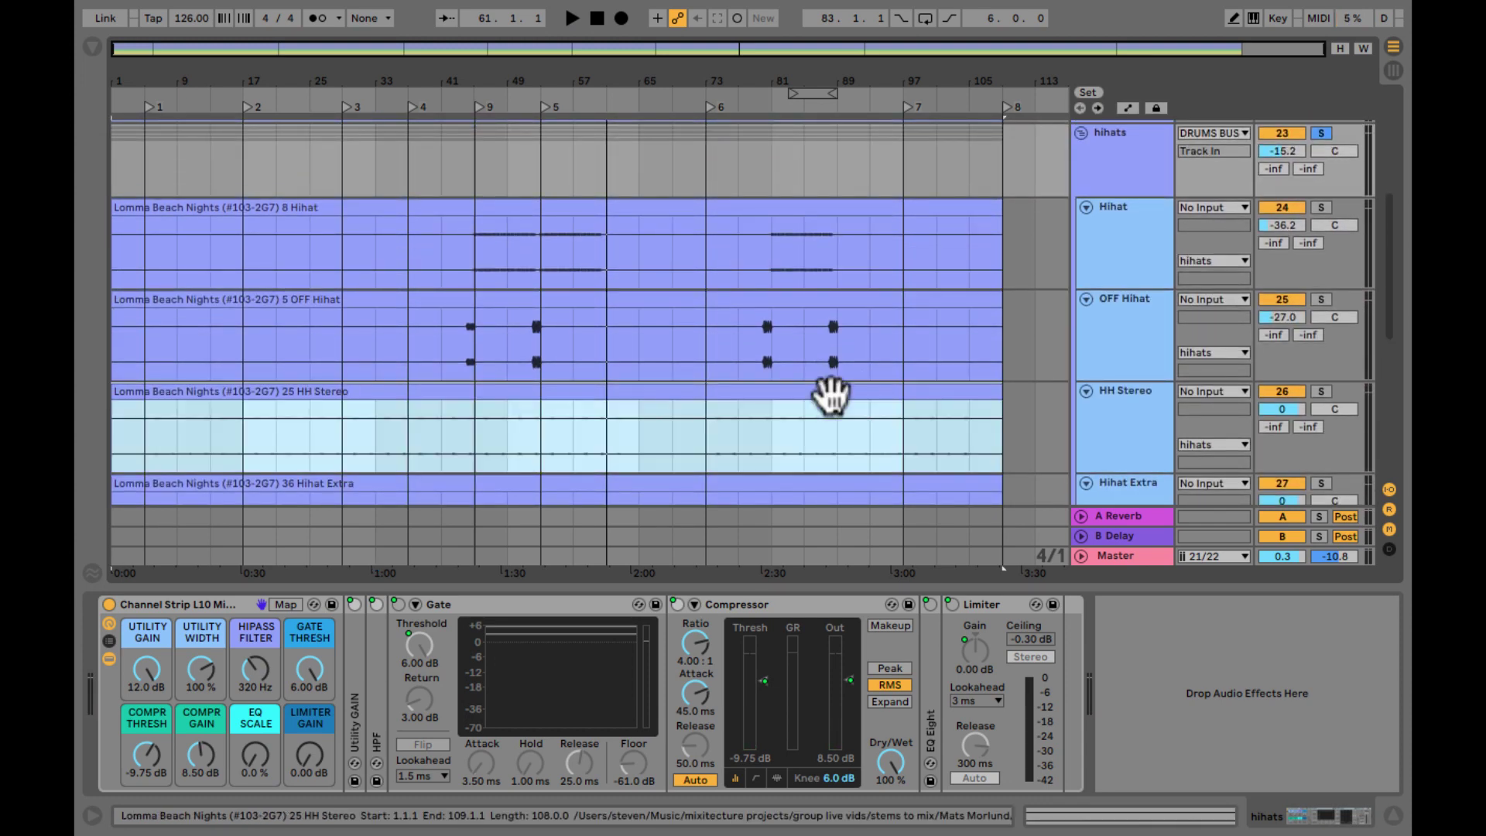
pyautogui.scroll(-2, 828, 394)
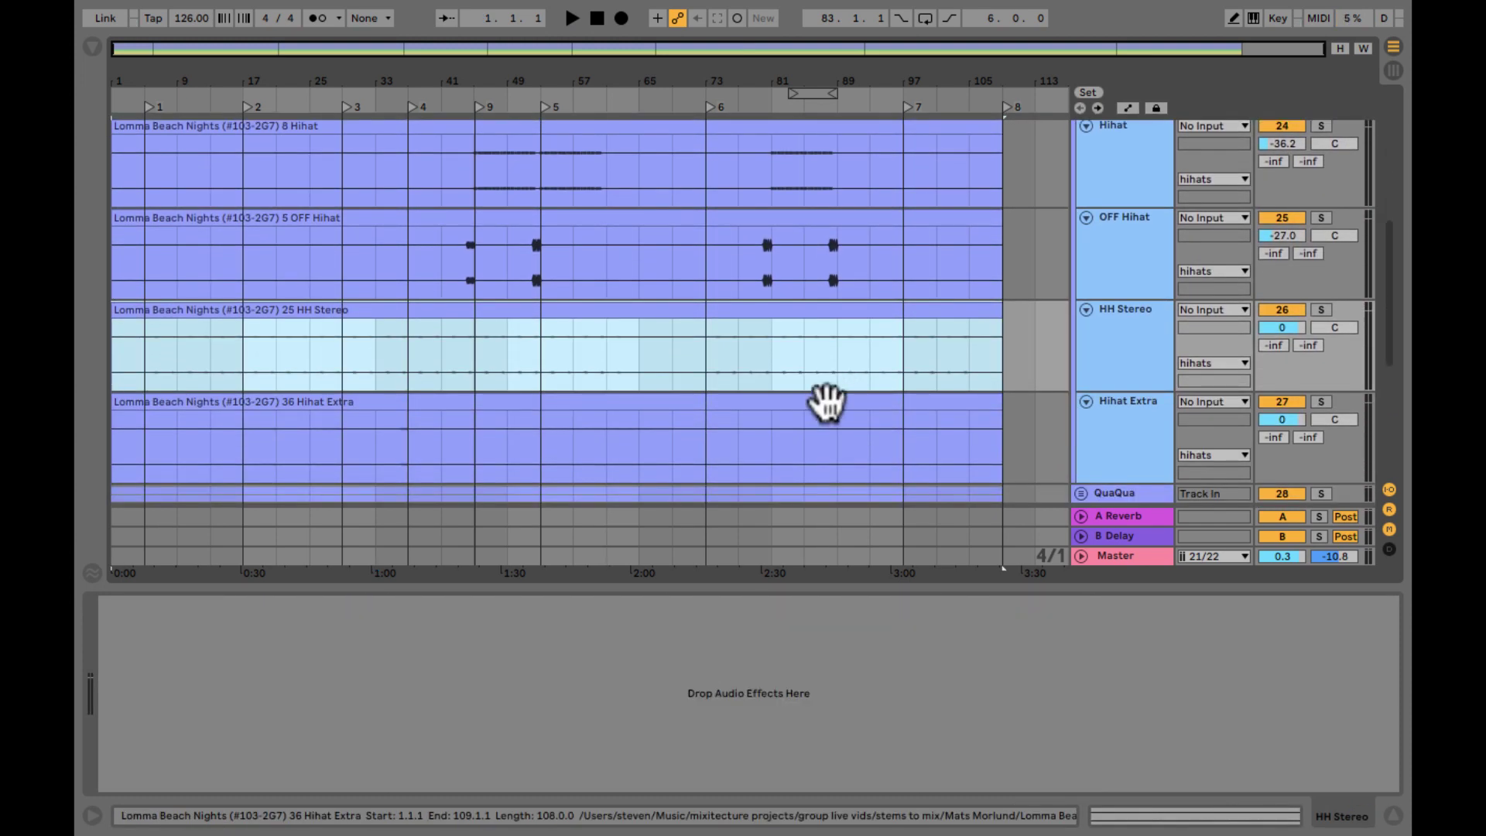
pyautogui.keyDown('shift'); pyautogui.click(824, 402); pyautogui.keyUp('shift')
pyautogui.hotkey('shift', 'Tab')
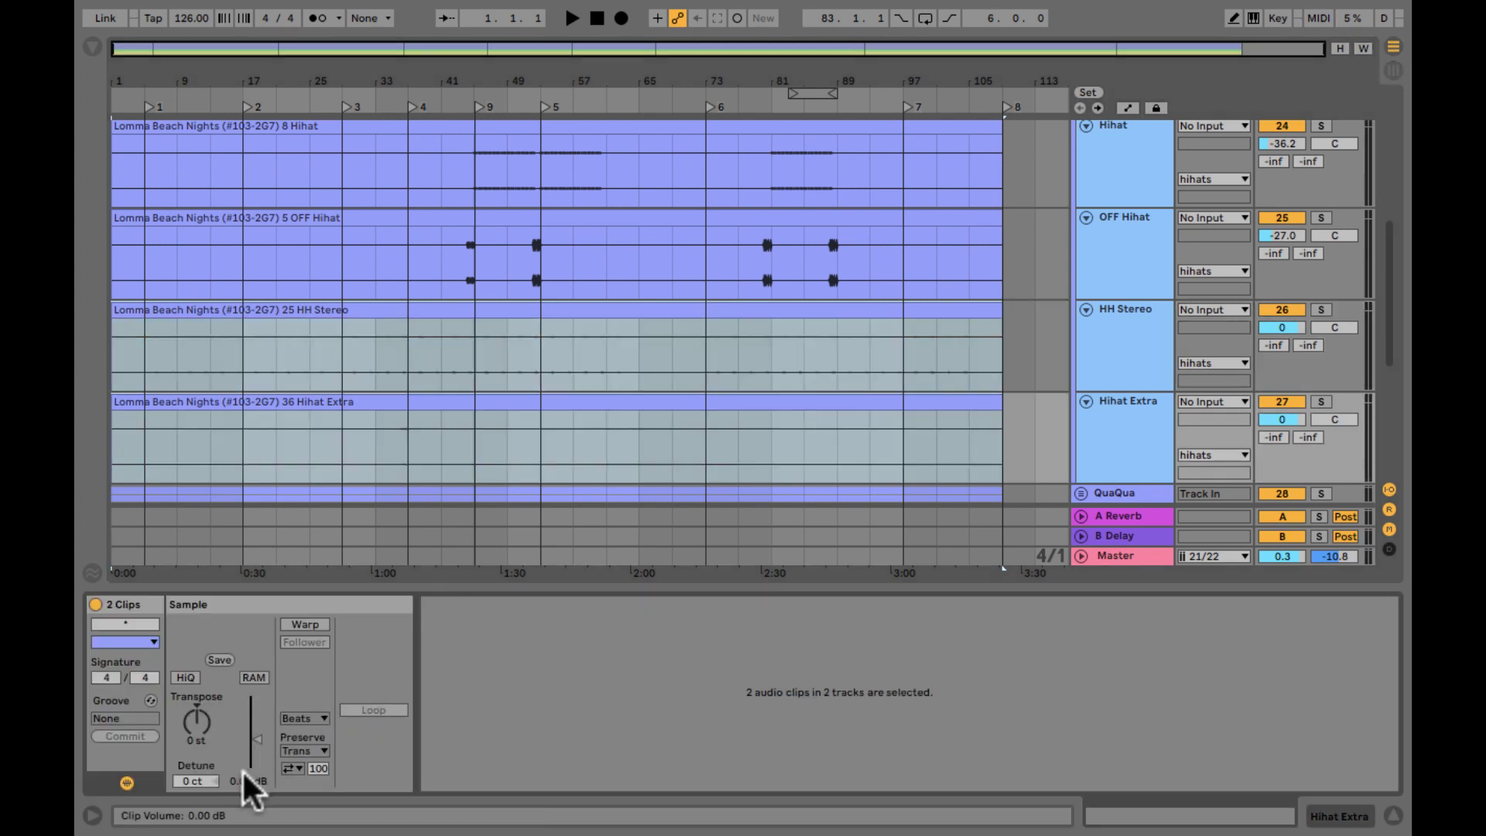
pyautogui.scroll(8, 234, 774)
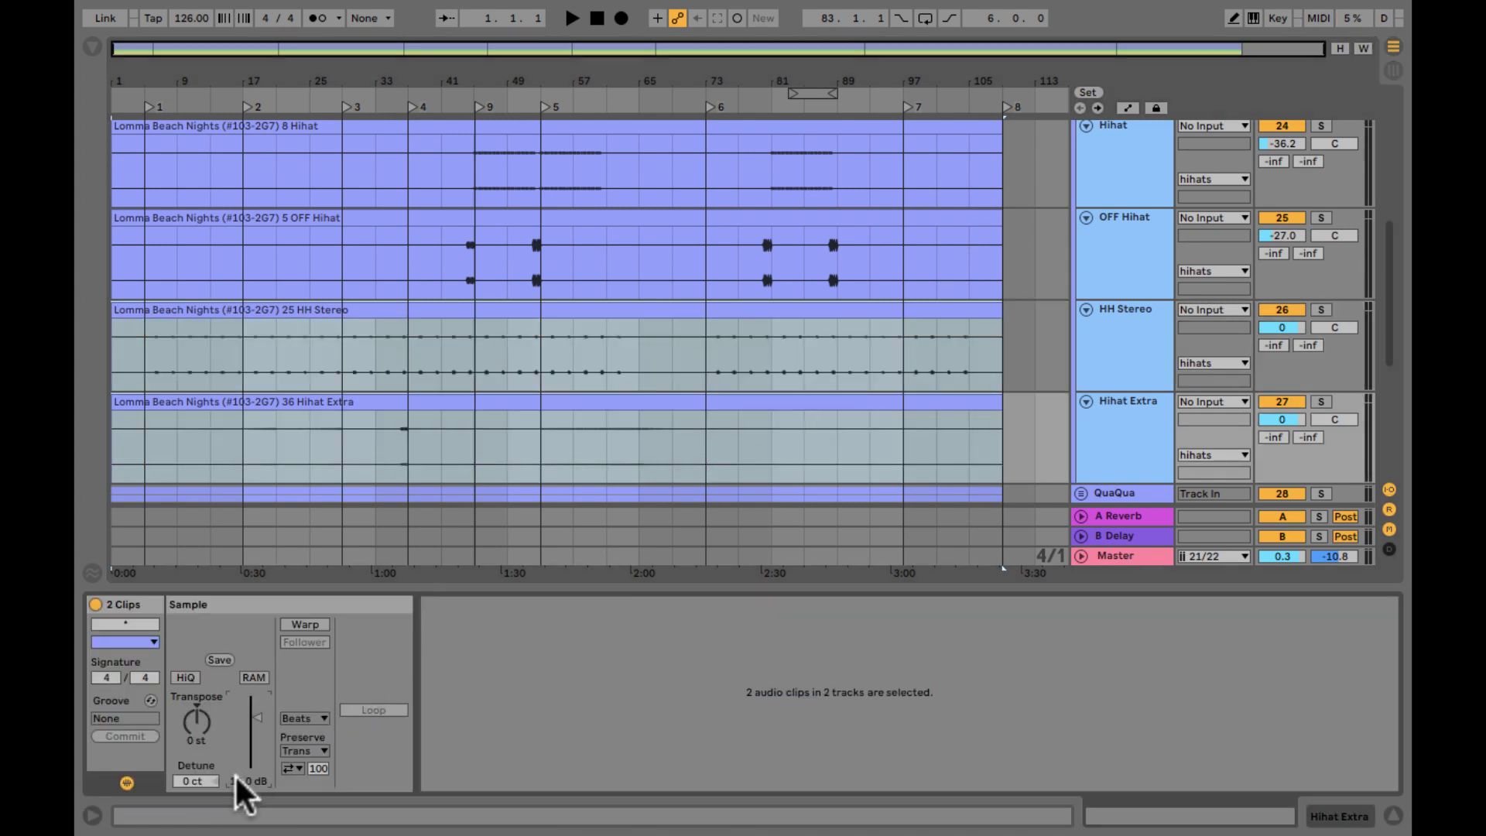
# - Audition the boosted hihats and raise the clip gain of both the HH Stereo and Hihat Extra clips to 24.0 dB
pyautogui.press('space')
pyautogui.press('Tab')
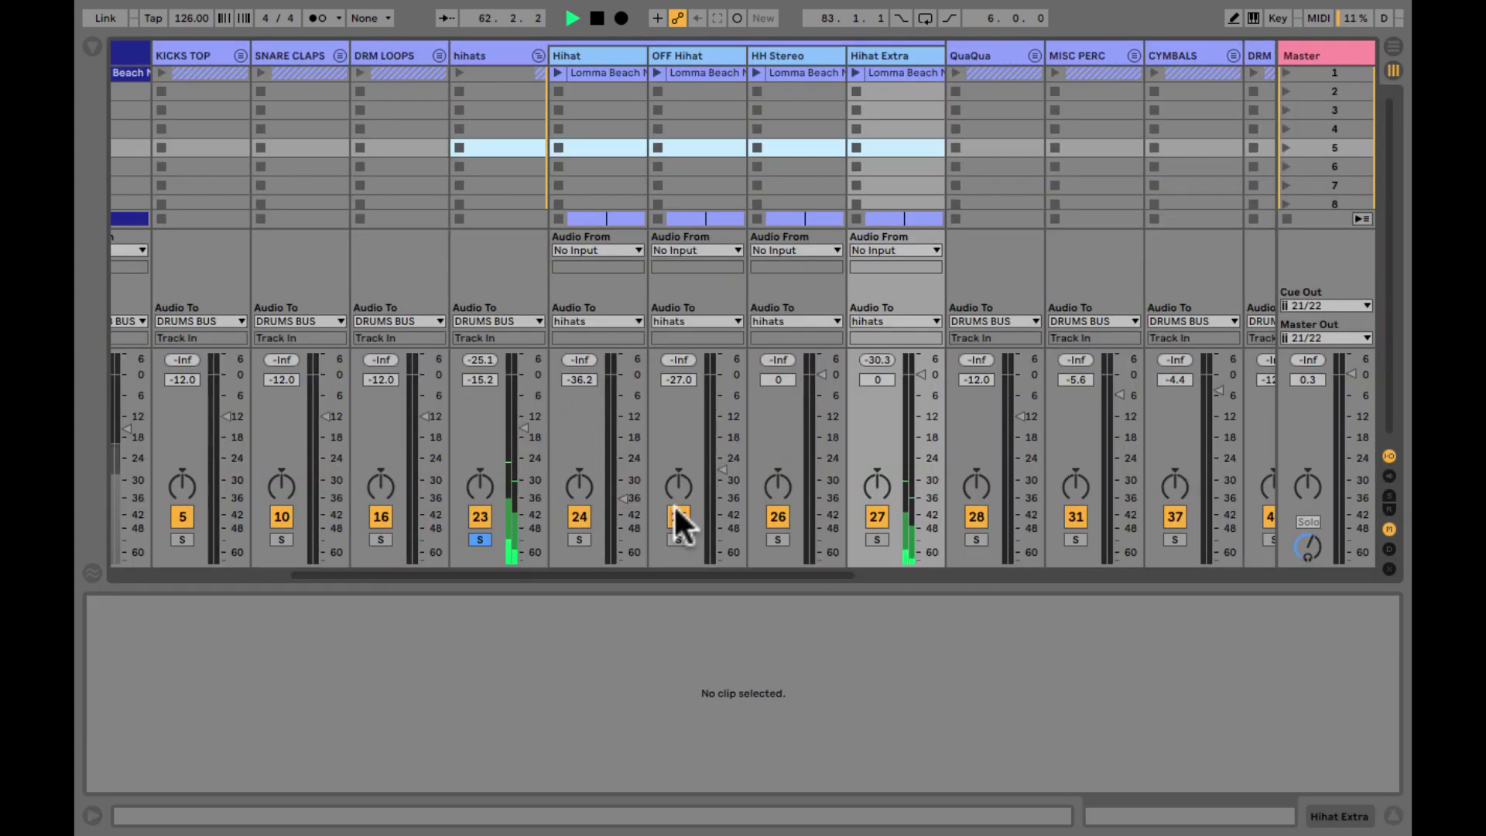
pyautogui.press('Tab')
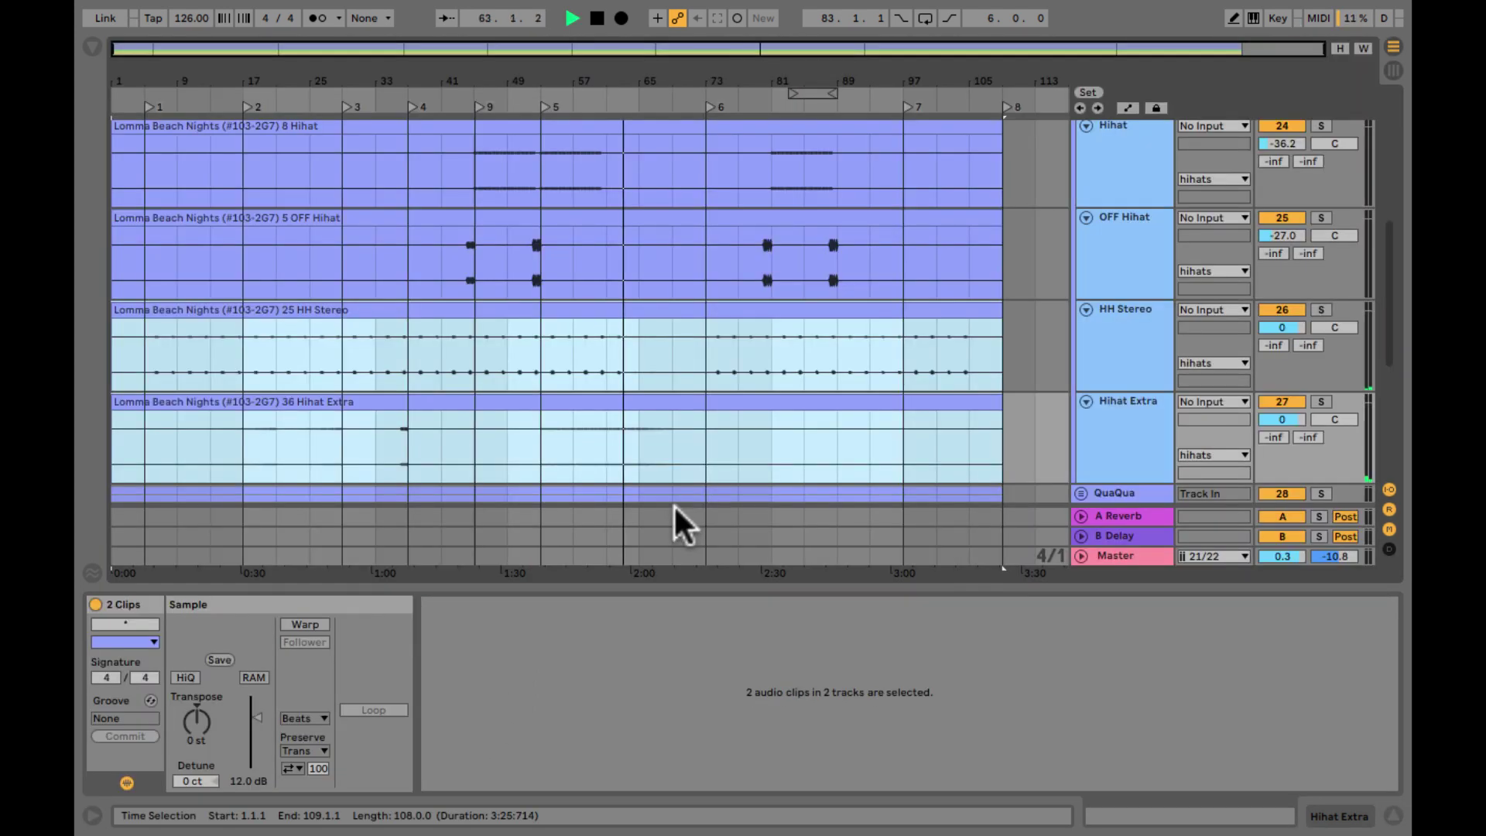
pyautogui.click(641, 400)
pyautogui.keyDown('shift'); pyautogui.click(587, 309); pyautogui.keyUp('shift')
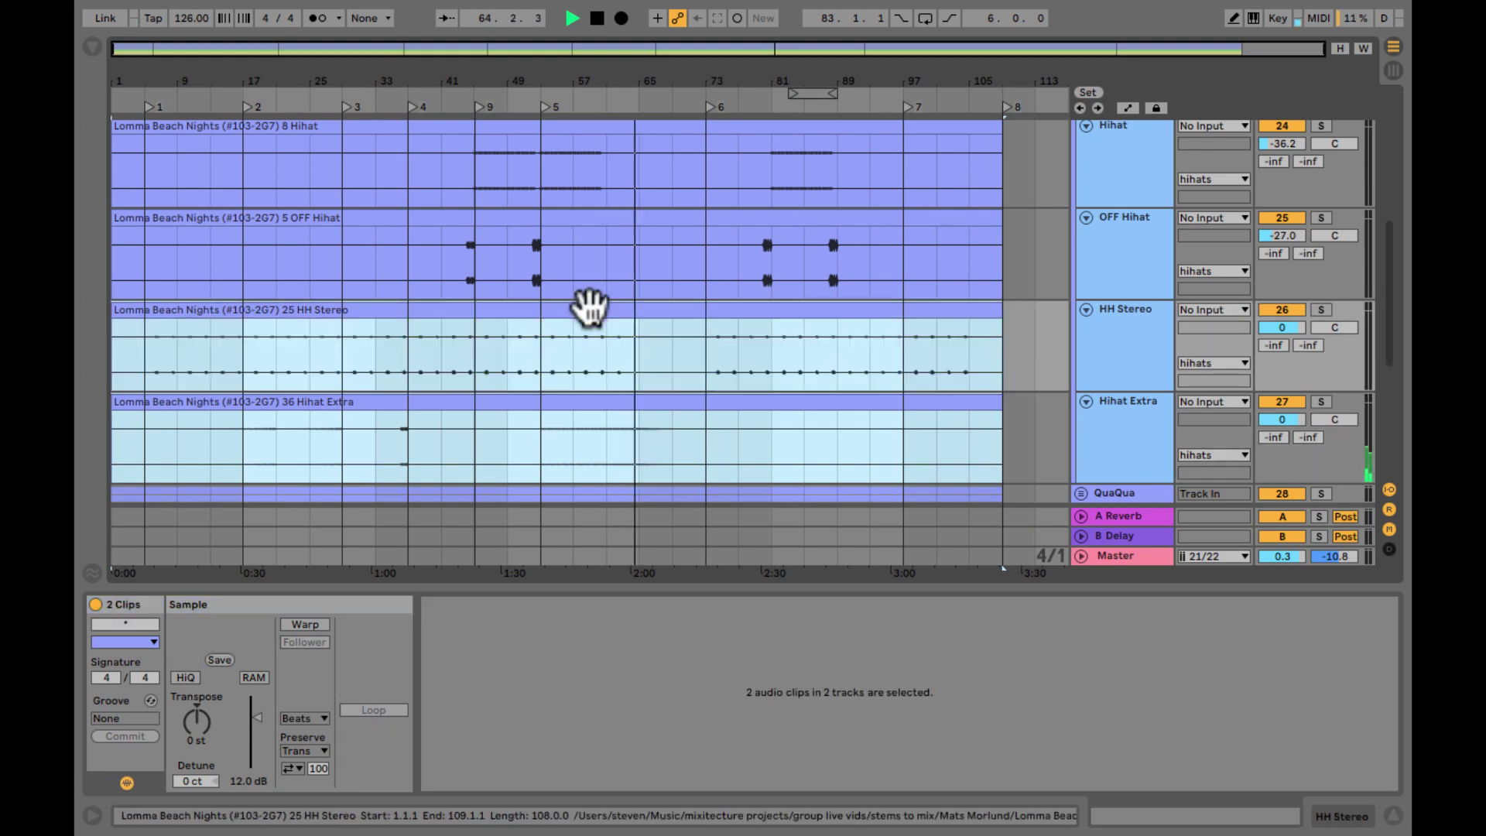
pyautogui.scroll(-3, 581, 439)
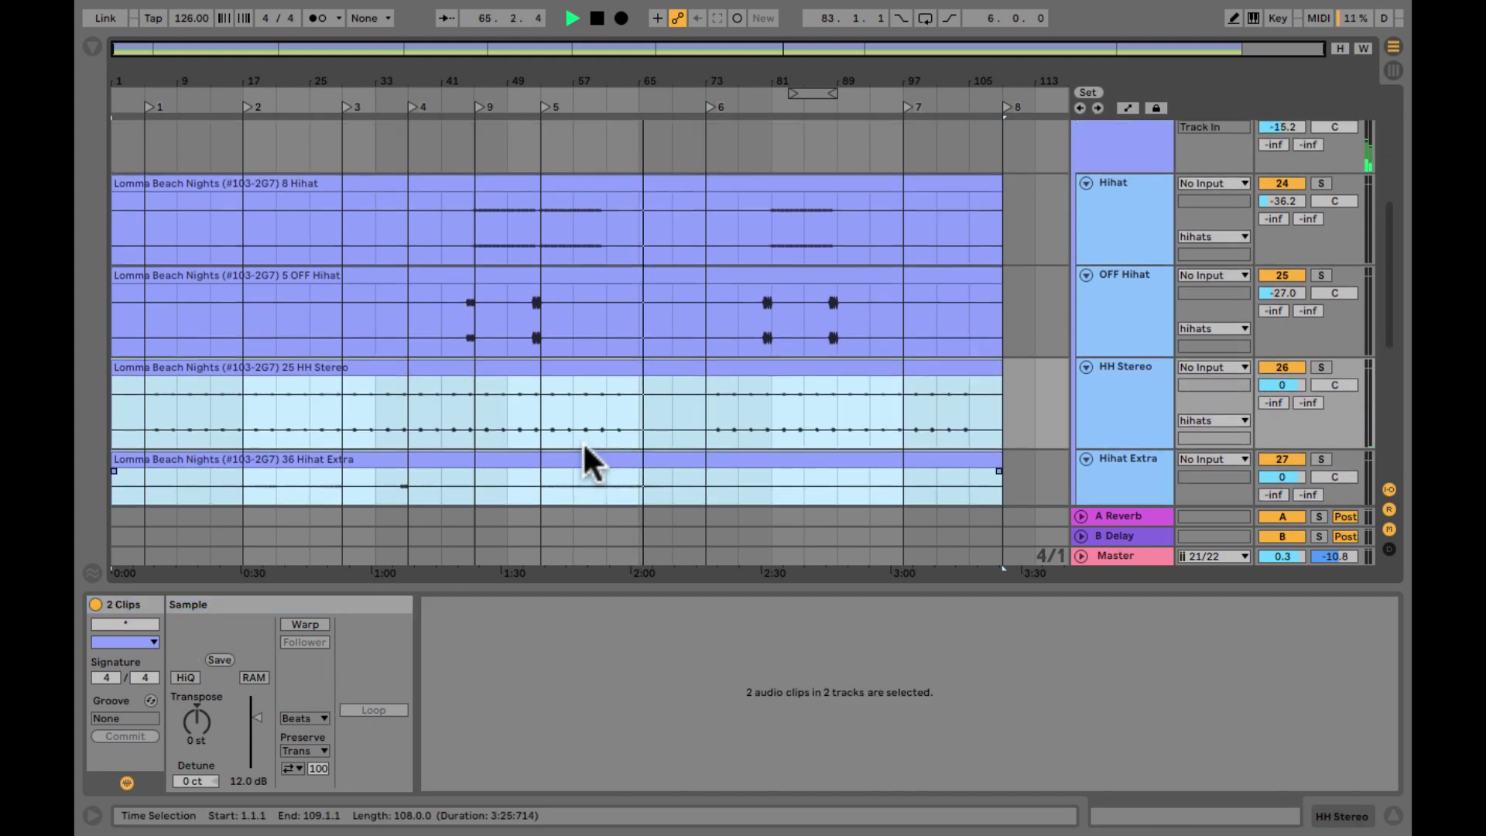
pyautogui.scroll(5, 583, 441)
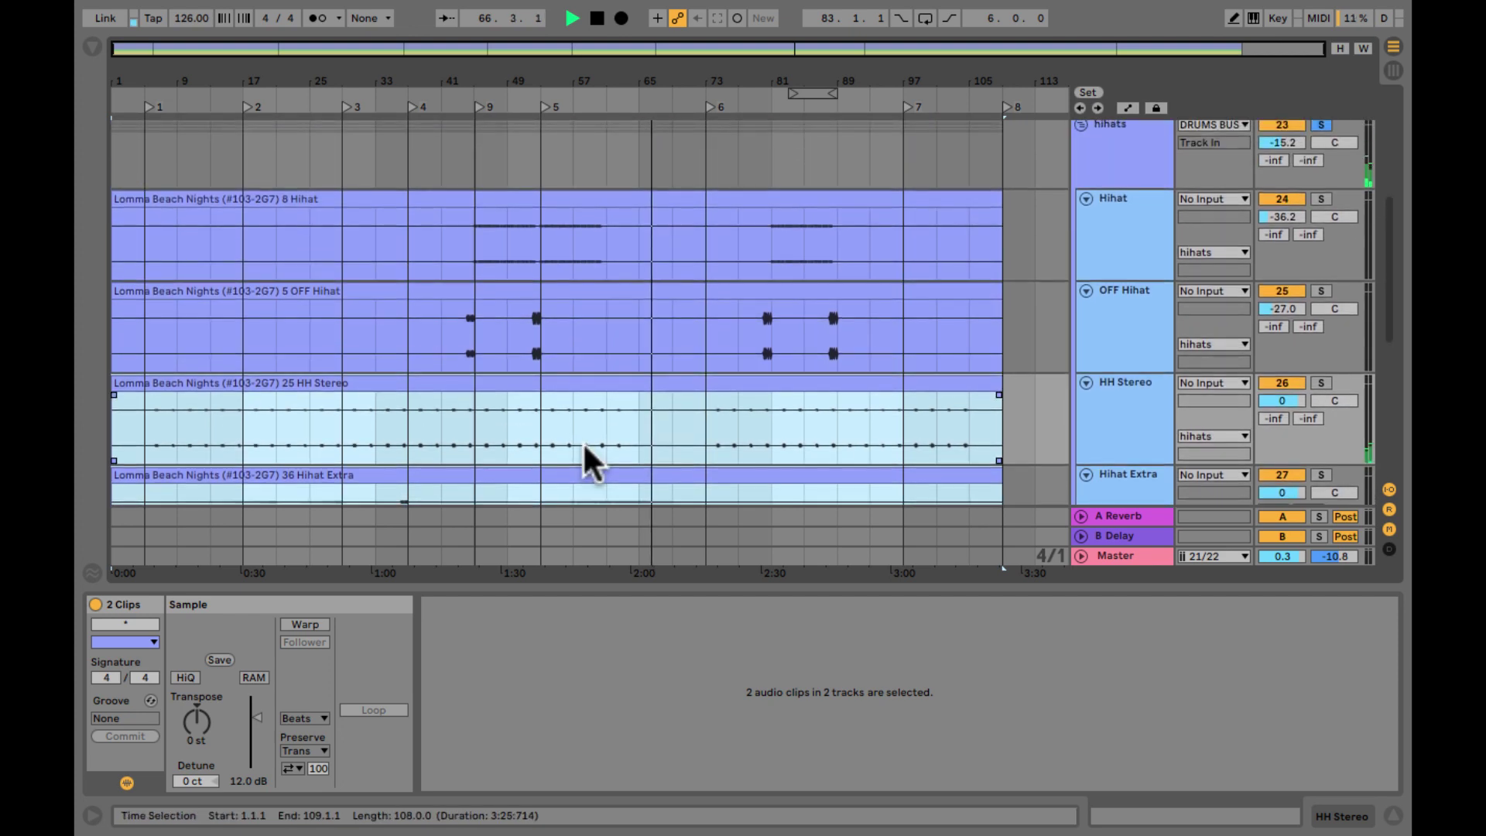
pyautogui.scroll(-7, 582, 440)
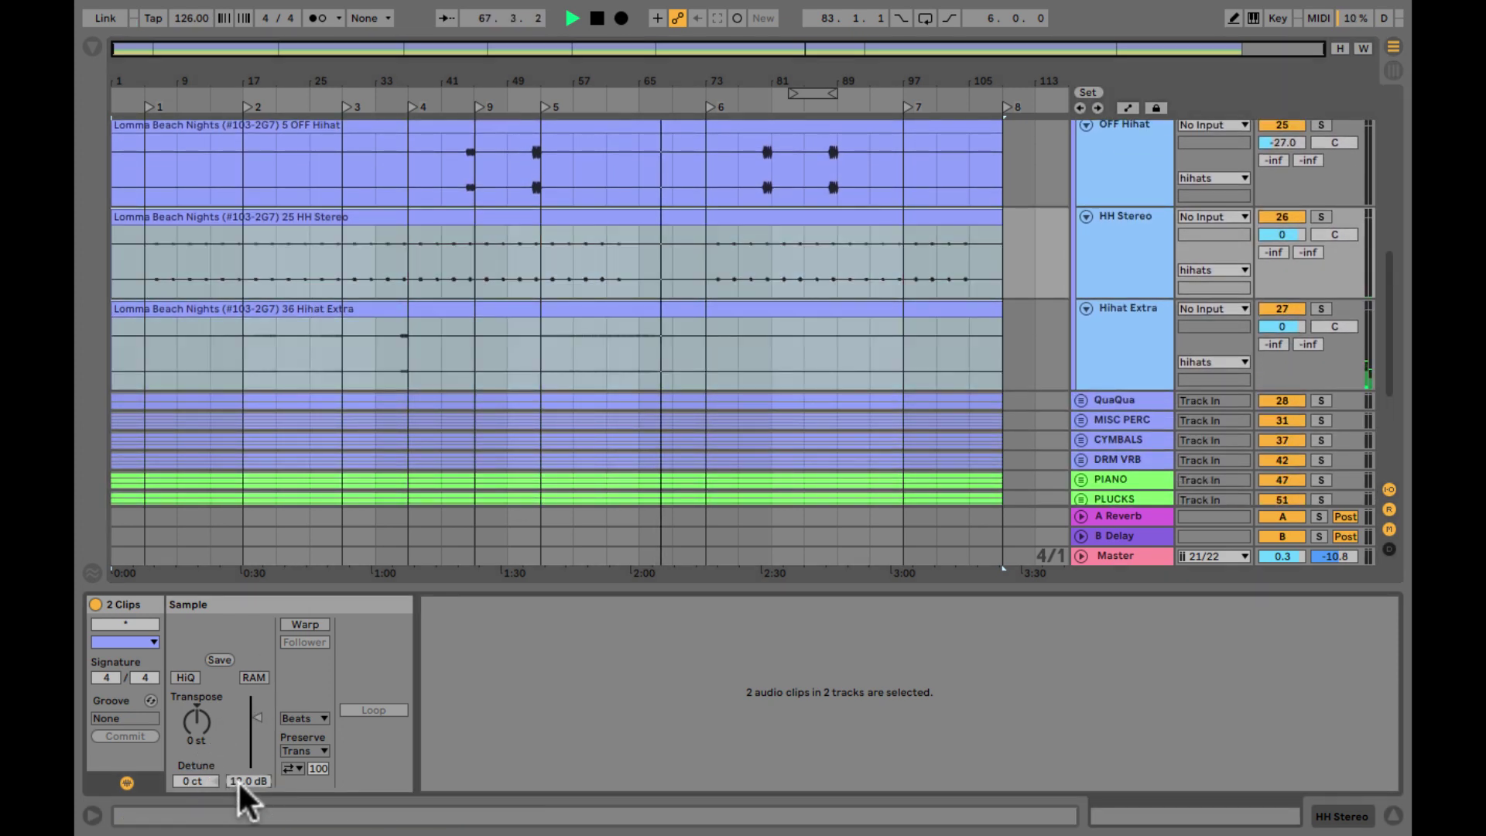
pyautogui.scroll(9, 238, 778)
pyautogui.scroll(-9, 238, 779)
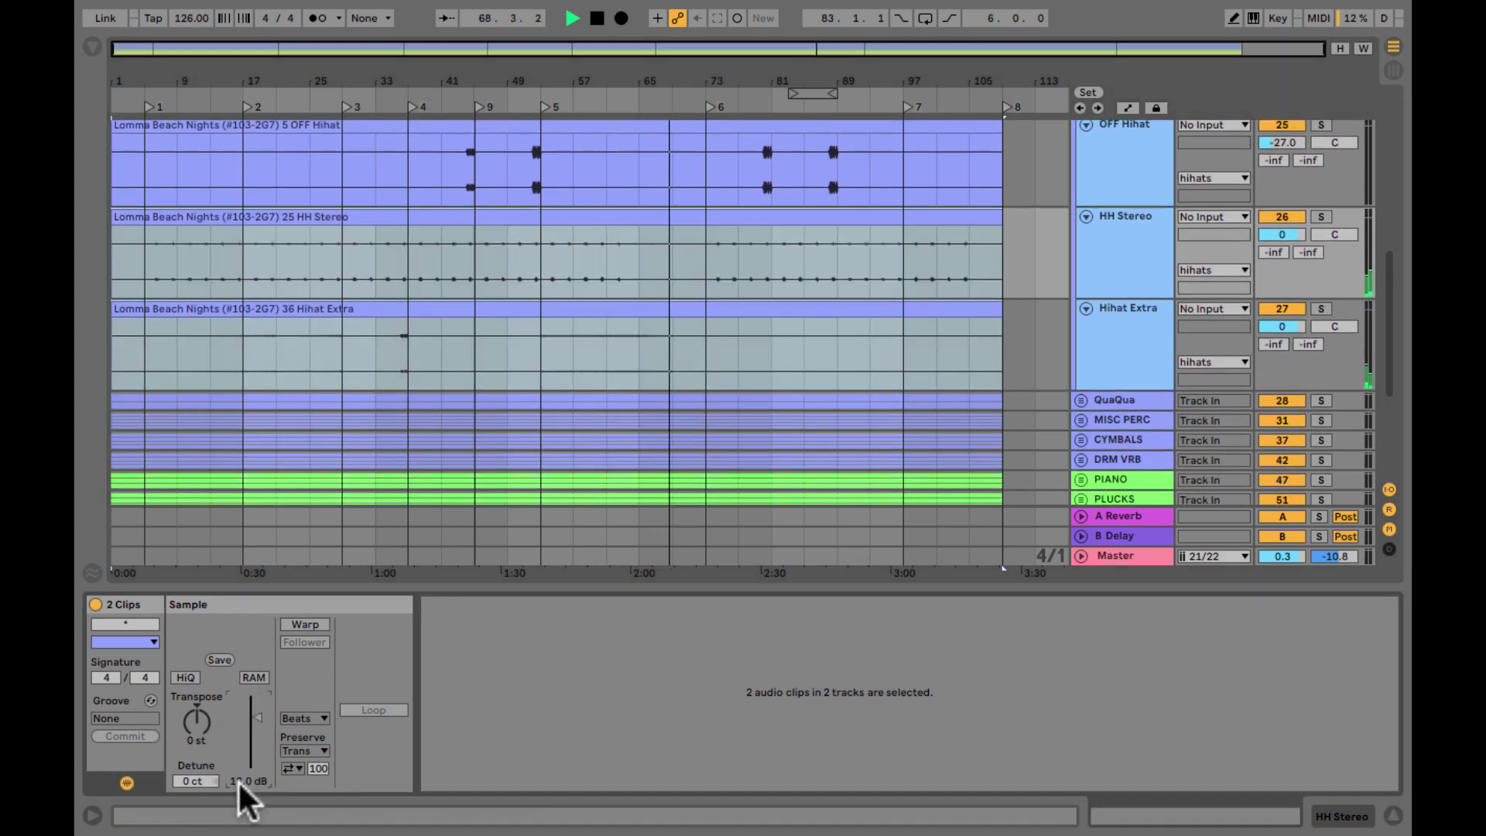
pyautogui.scroll(12, 238, 778)
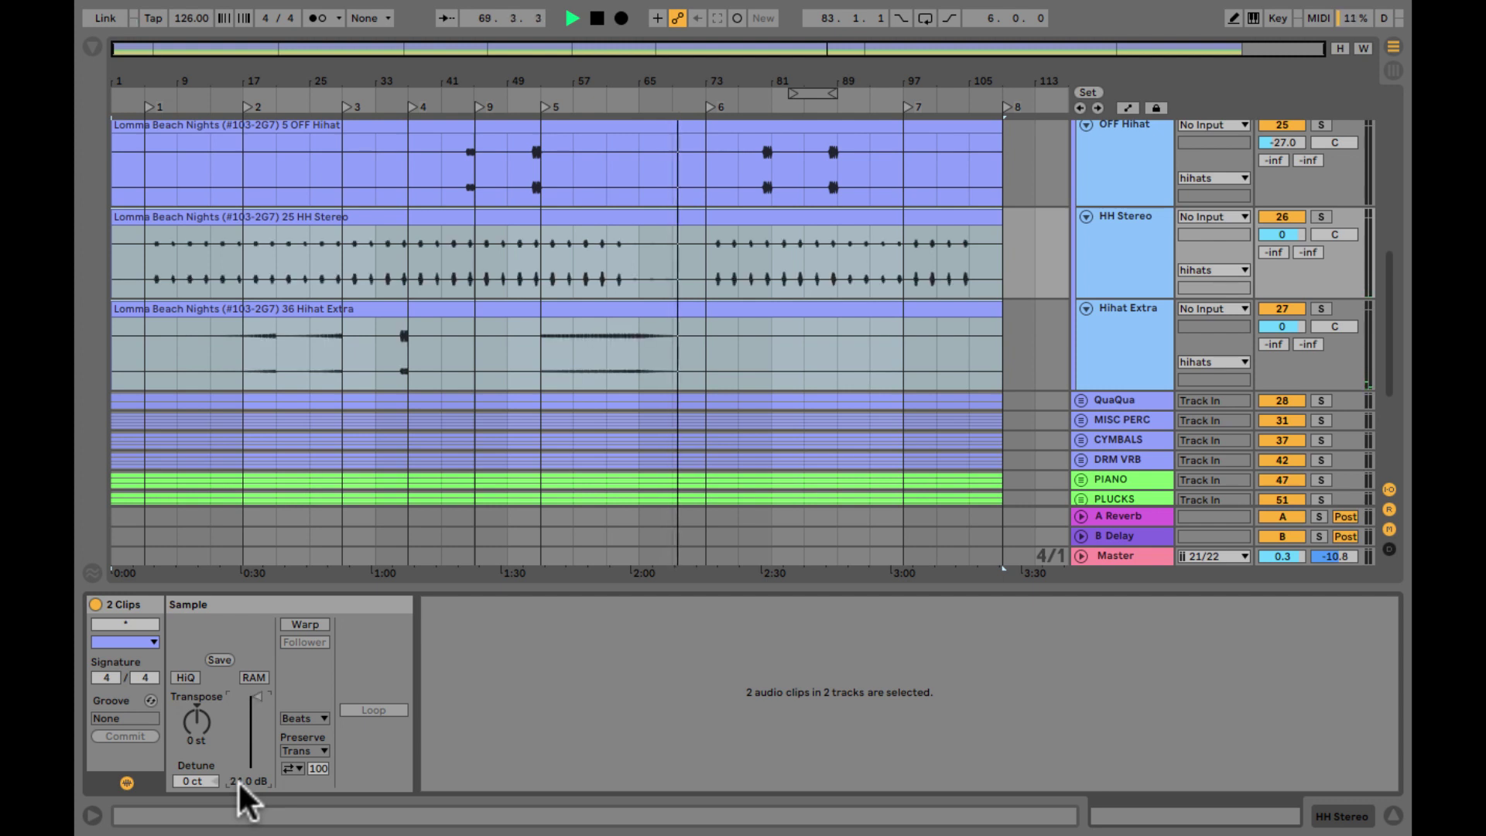
pyautogui.press('space')
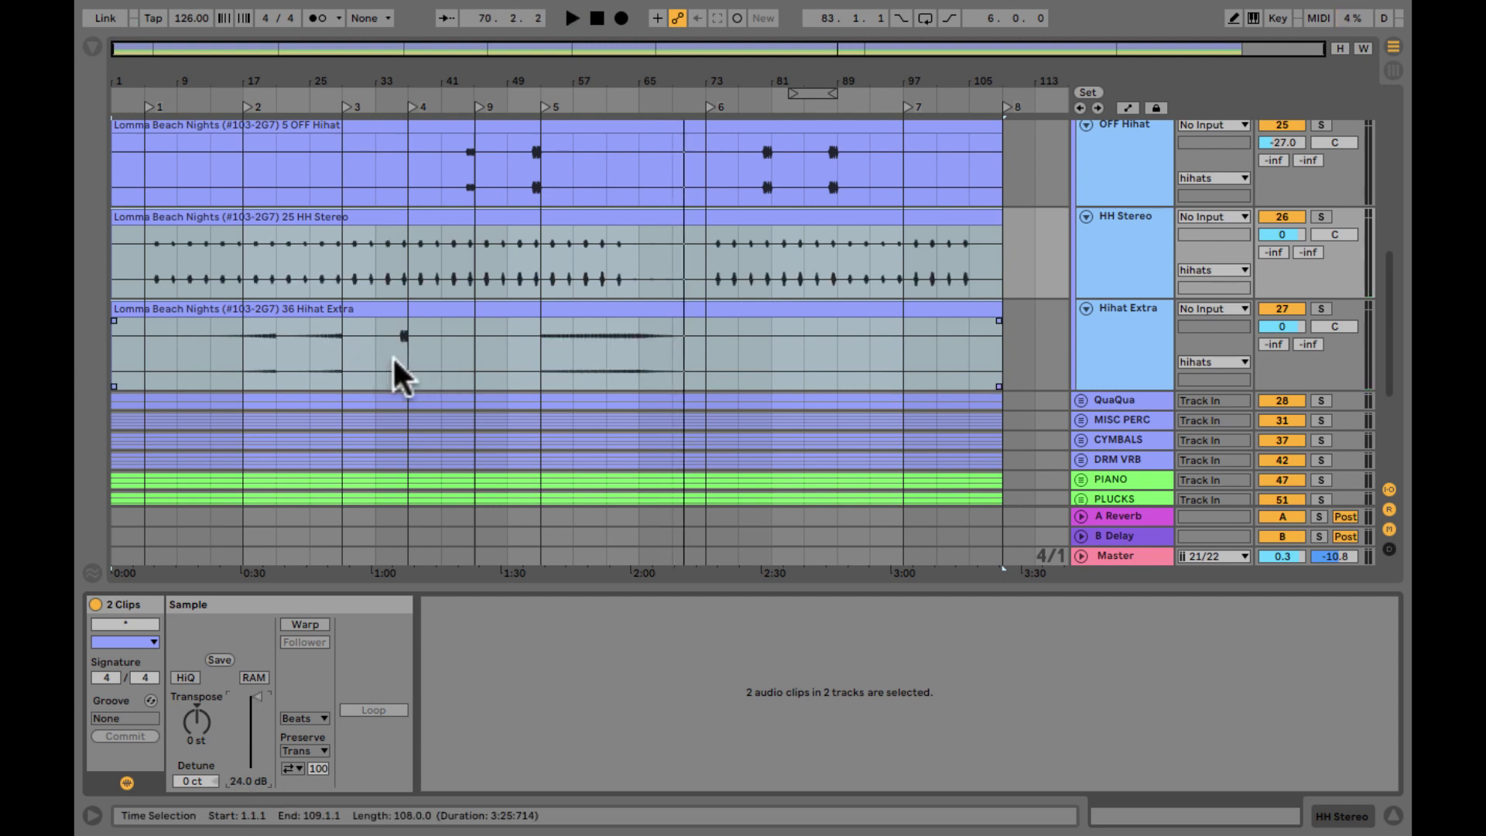
# - Play from bar 53 on Hihat Extra and set the track volumes of HH Stereo to -16.4 dB and Hihat to -11.0 dB
pyautogui.click(539, 351)
pyautogui.press('space')
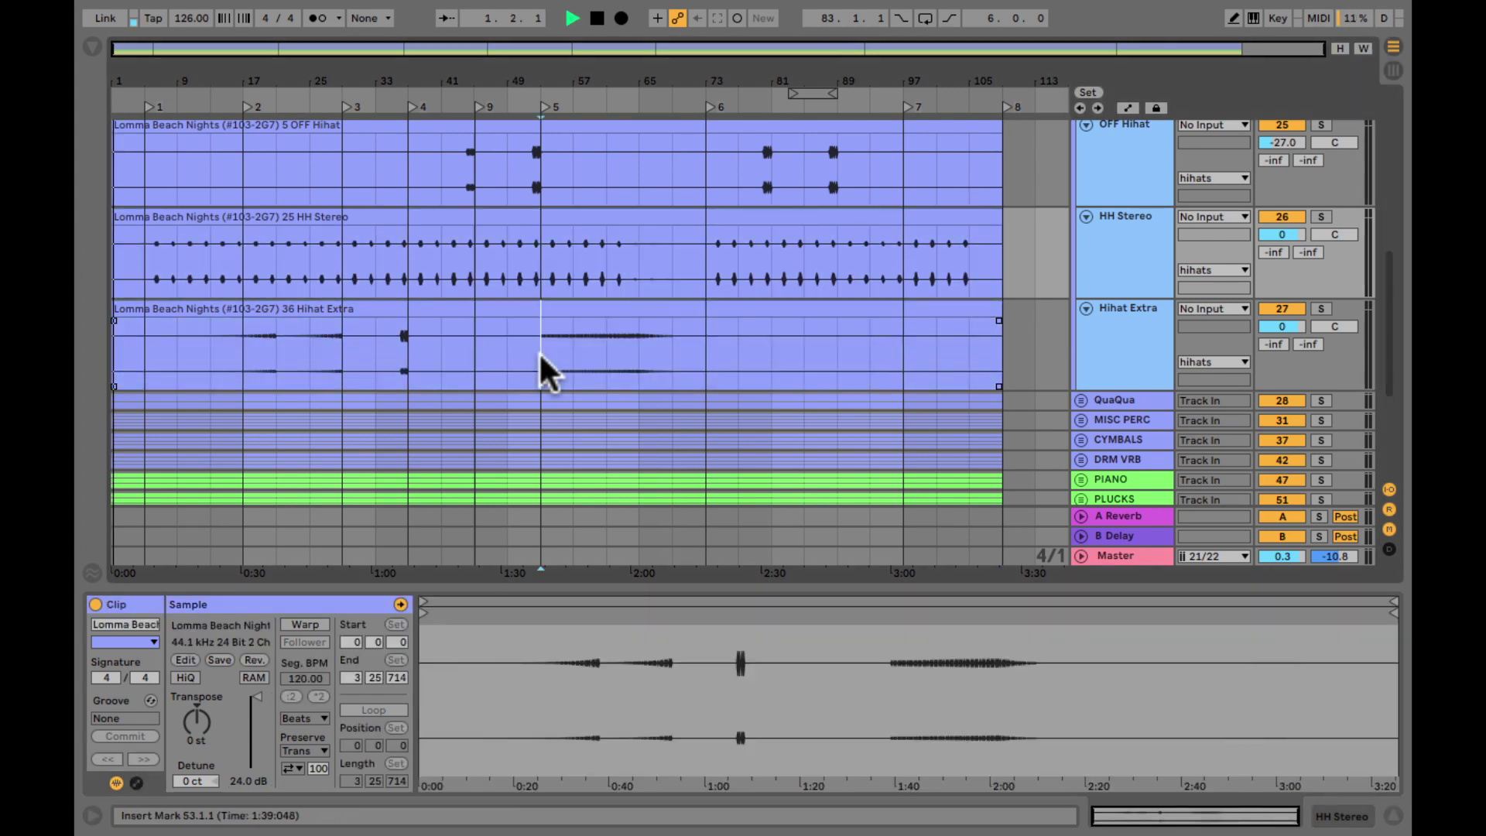
pyautogui.press('Tab')
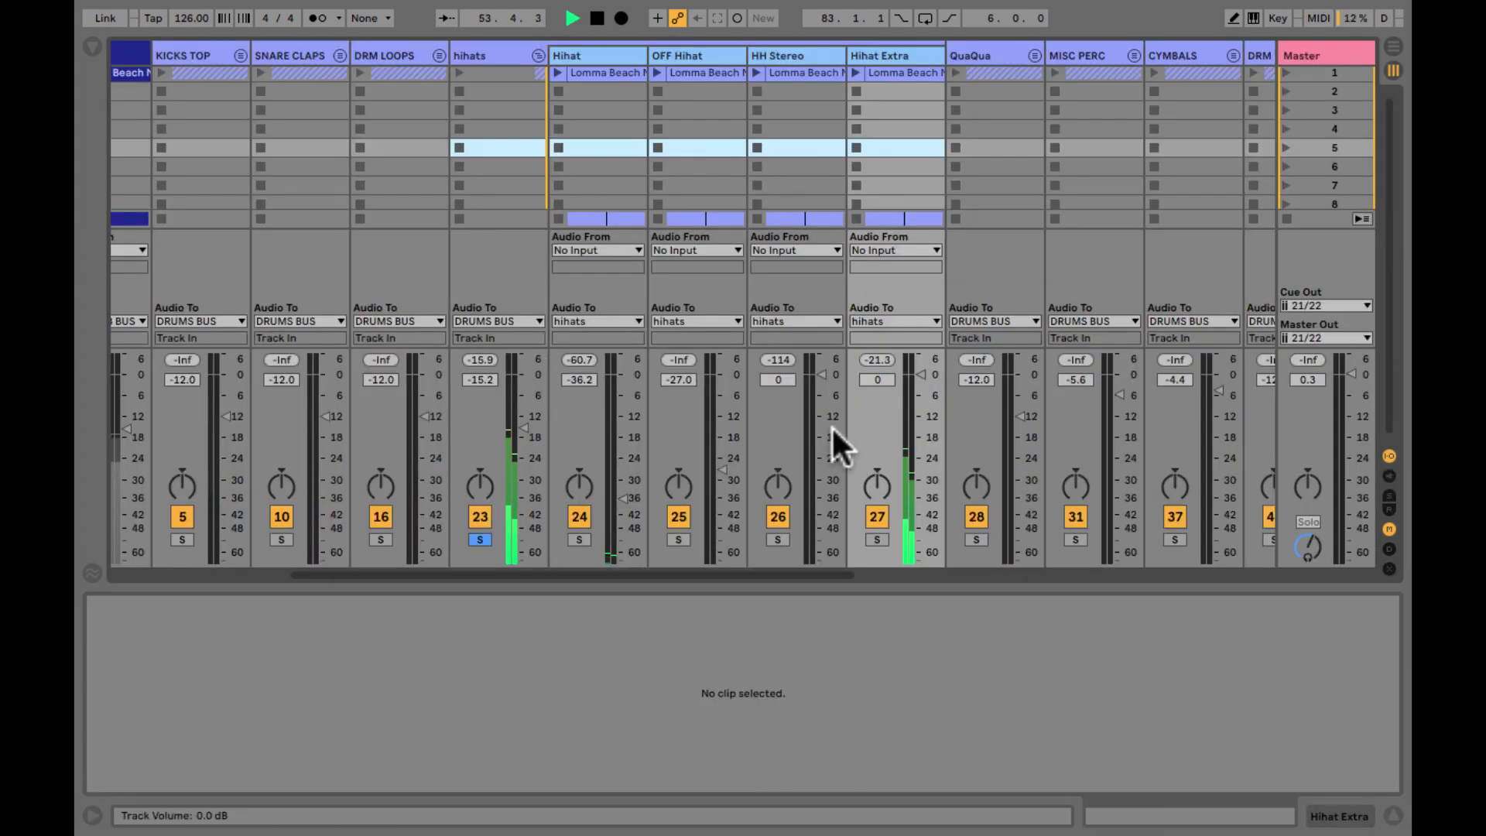
pyautogui.hscroll(3, 820, 473)
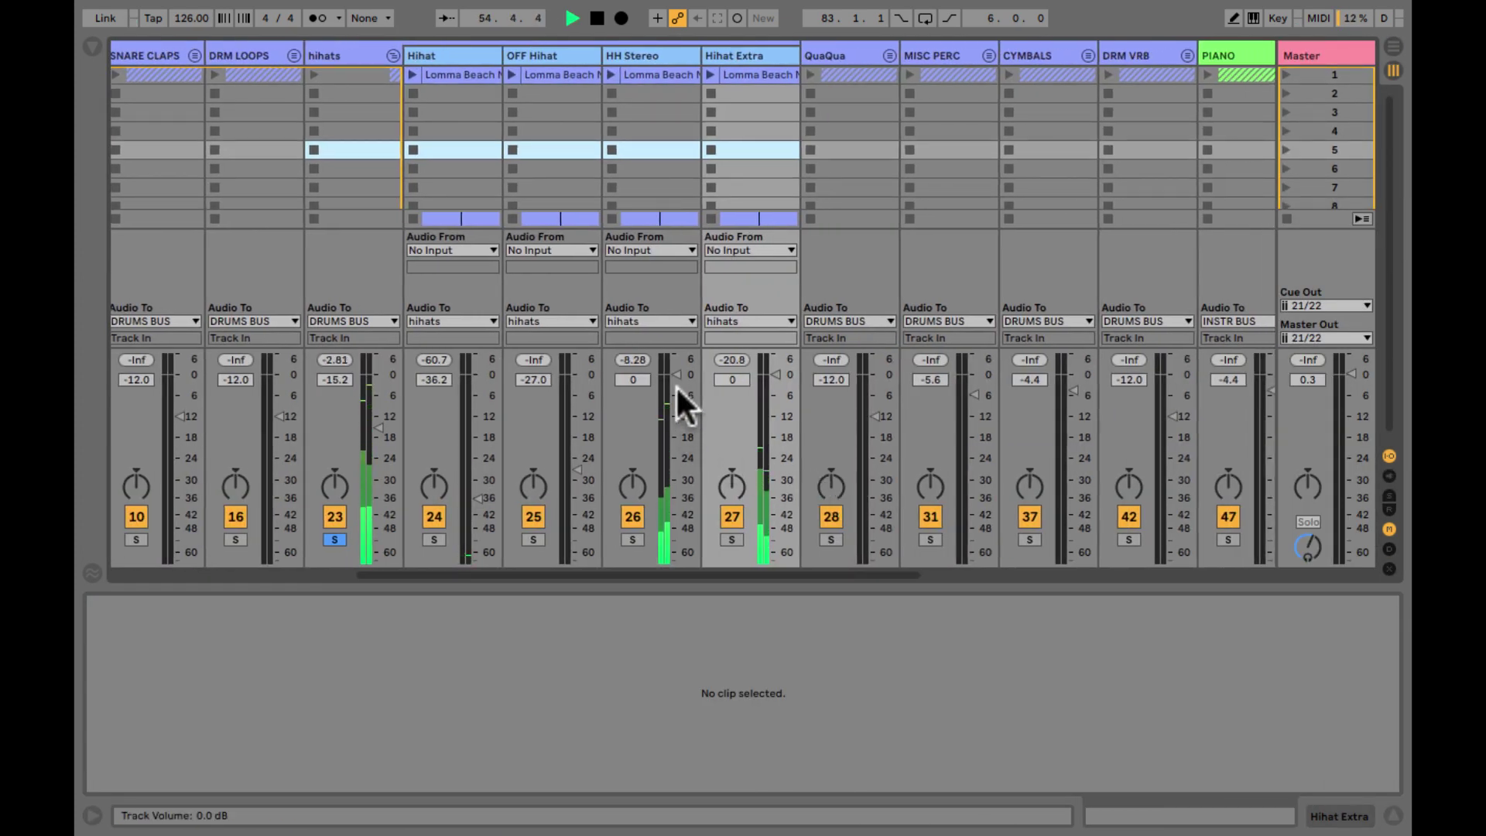
pyautogui.moveTo(676, 384); pyautogui.dragTo(677, 435)
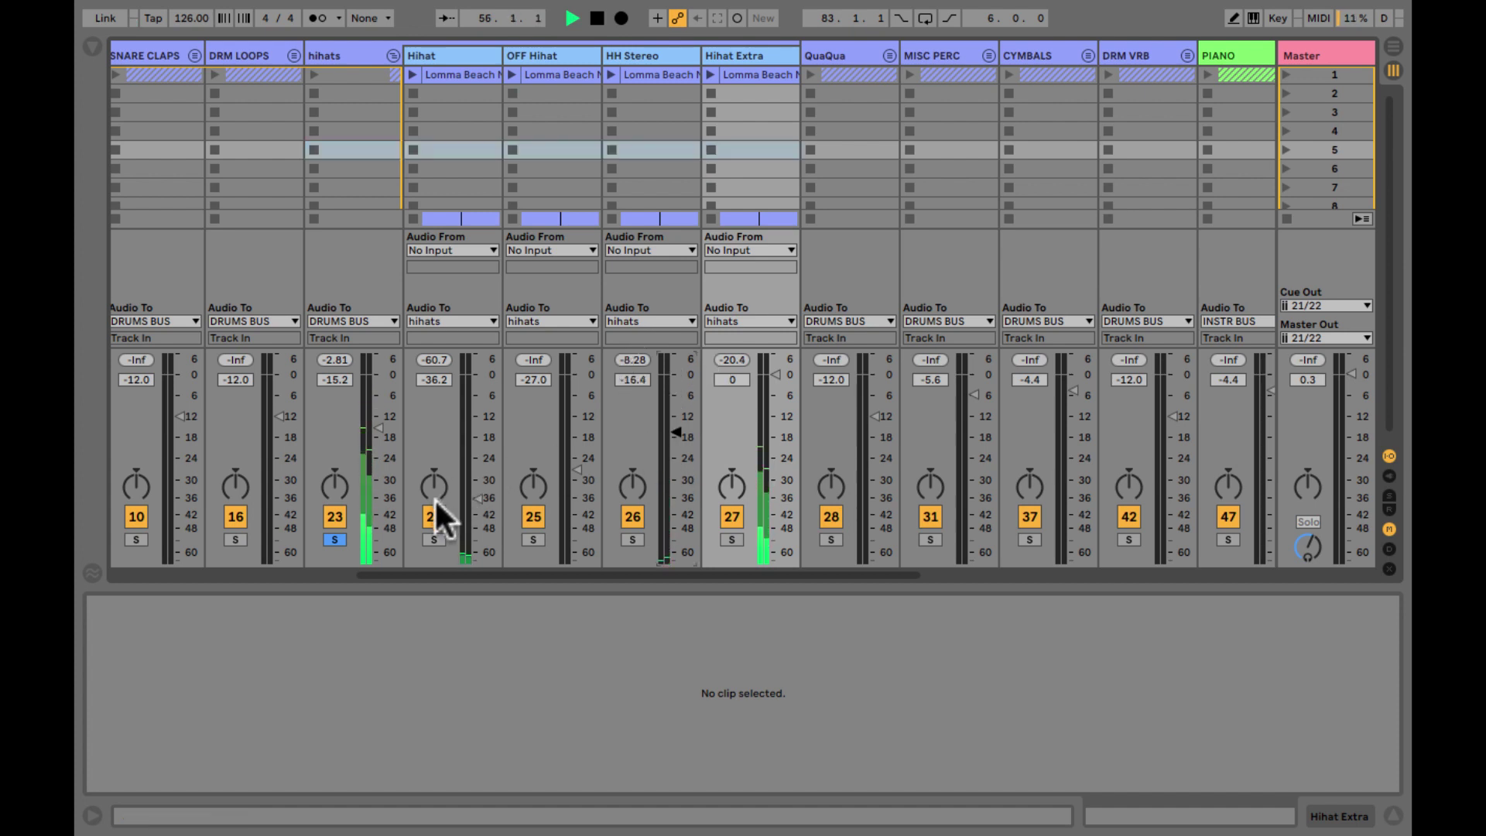
pyautogui.moveTo(469, 496)
pyautogui.mouseDown()
pyautogui.moveTo(469, 411)
pyautogui.moveTo(471, 499)
pyautogui.mouseUp()
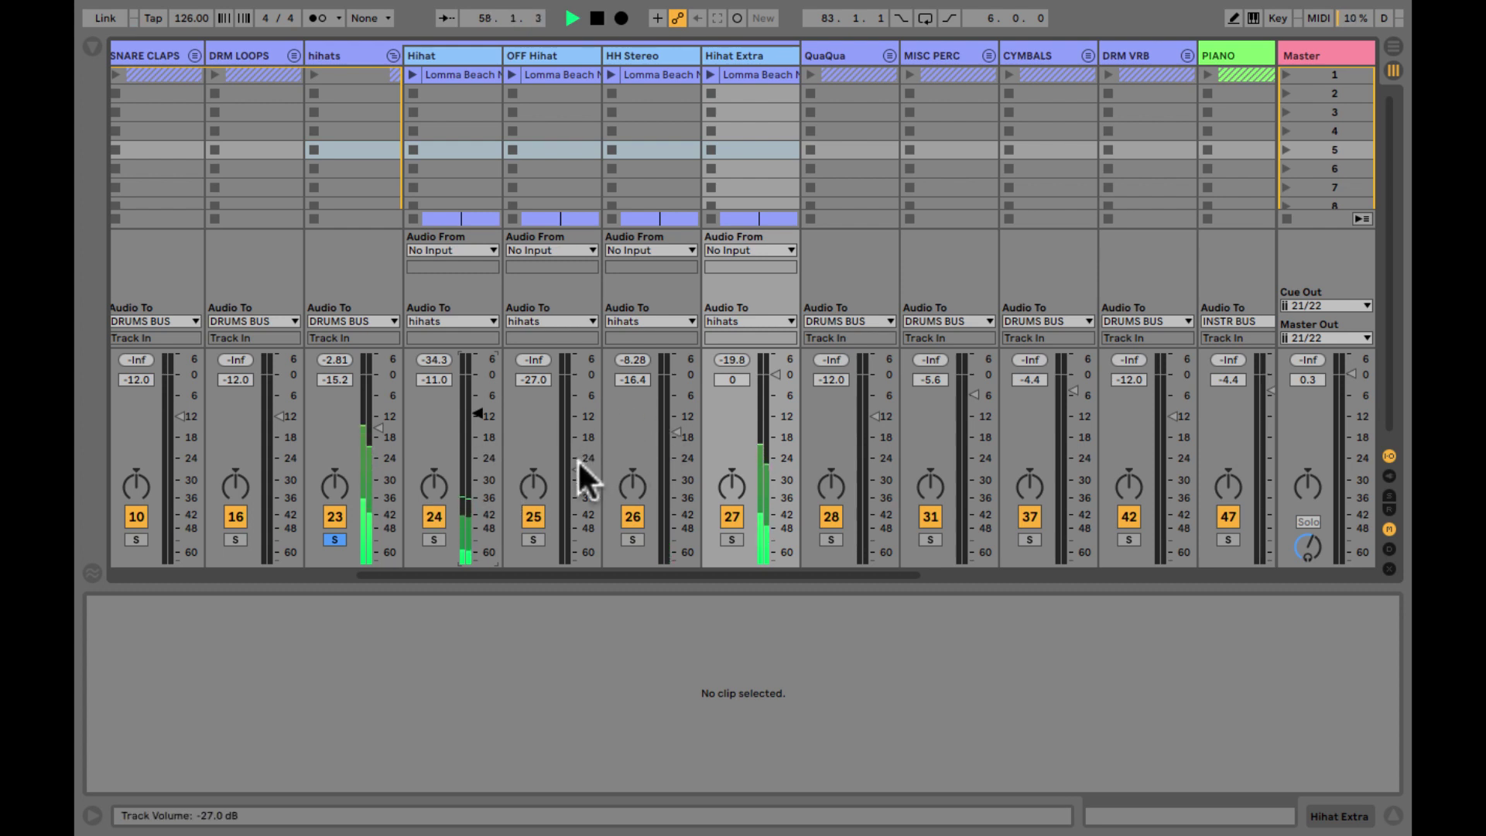
pyautogui.moveTo(564, 457); pyautogui.dragTo(571, 463)
# - Replay the arrangement from bar 51, just before the OFF Hihat hits near marker 5, and compare their level in the mixer
pyautogui.press('Tab')
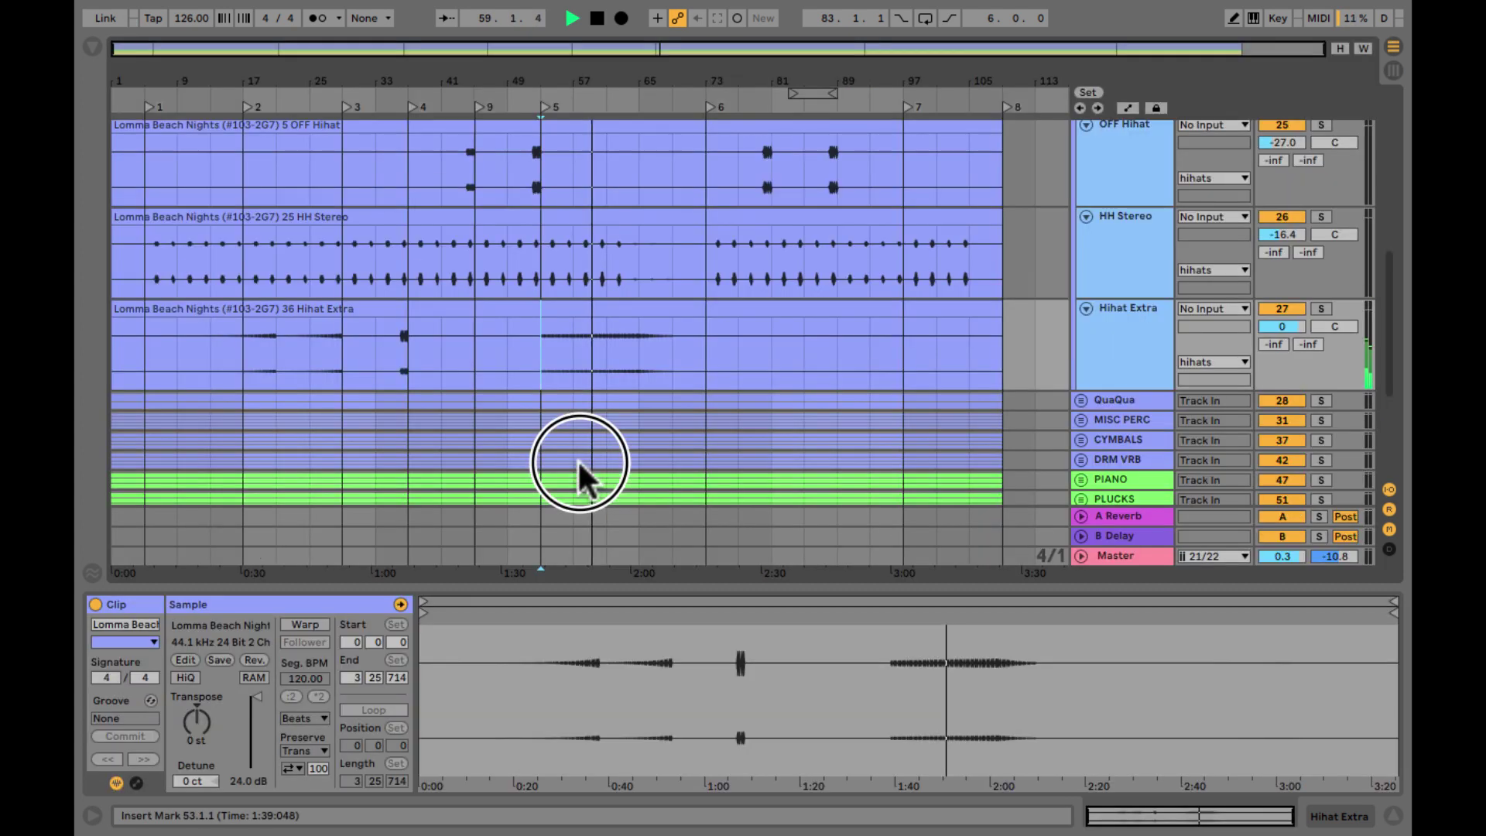
pyautogui.press('space')
pyautogui.moveTo(524, 72); pyautogui.dragTo(531, 76)
pyautogui.click(511, 191)
pyautogui.press('space')
pyautogui.press('Tab')
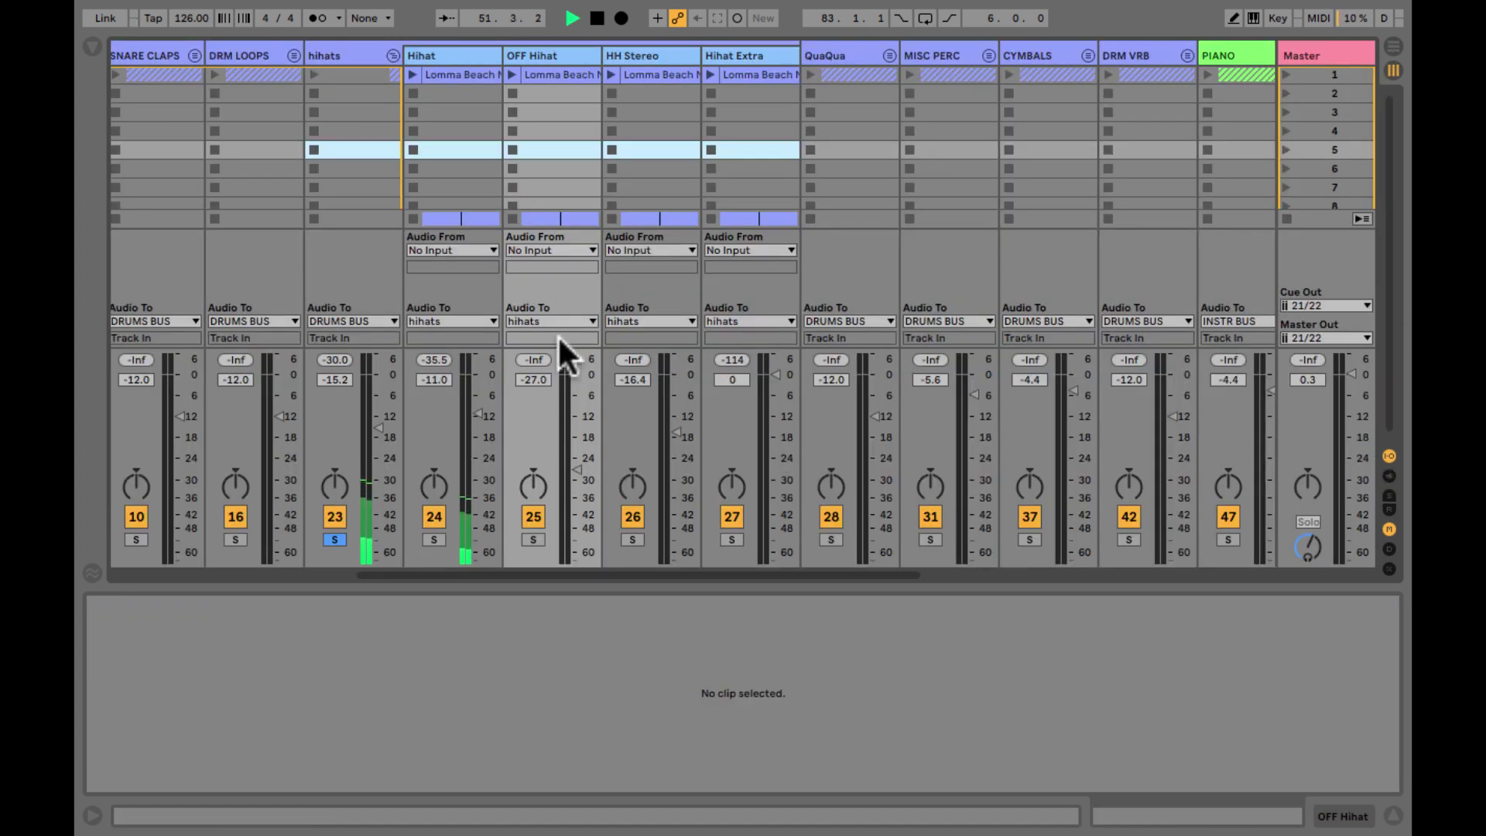
pyautogui.press('Tab')
pyautogui.press('Tab')
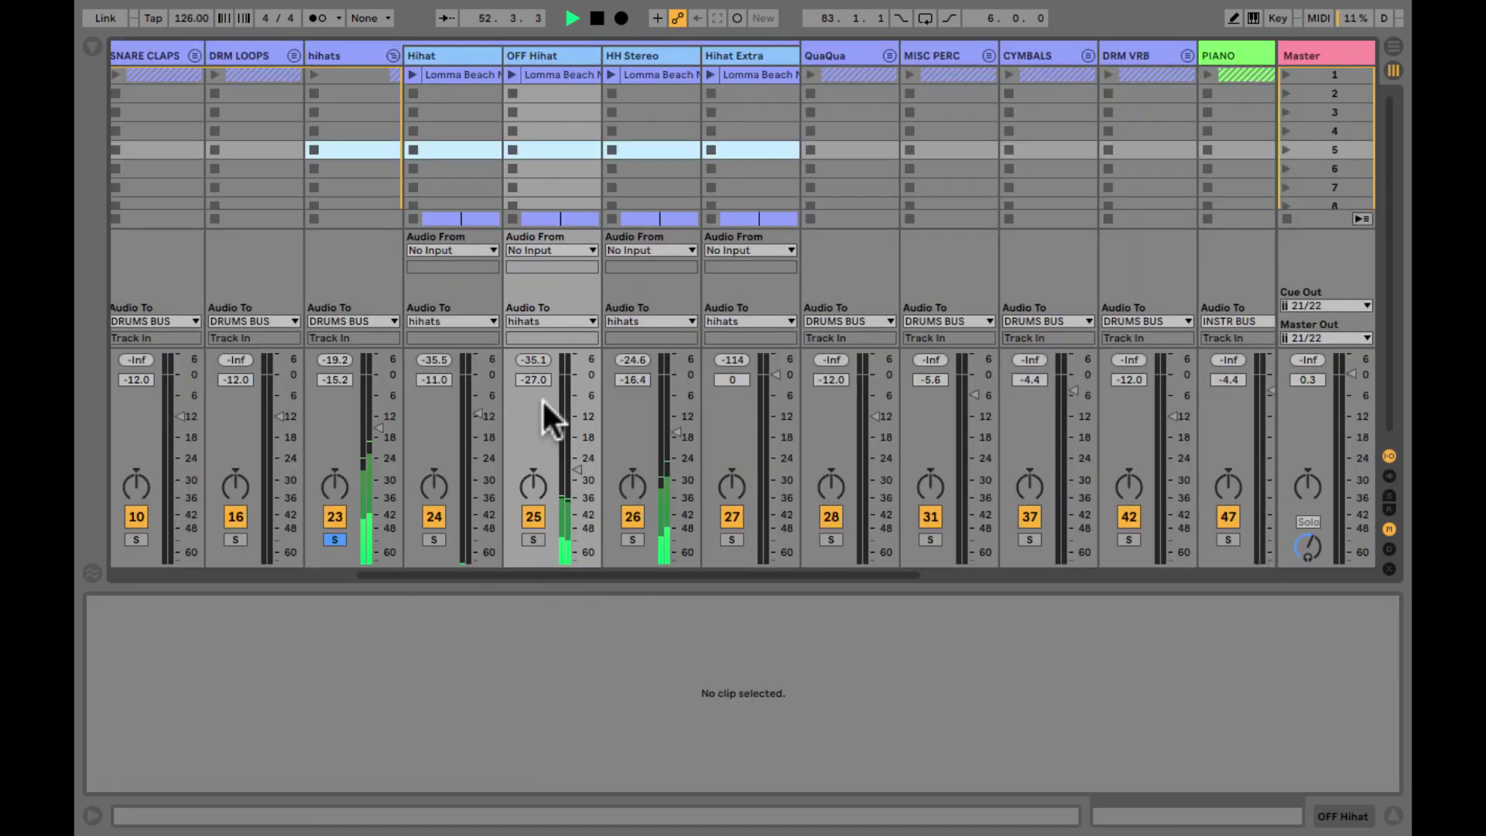
pyautogui.press('Tab')
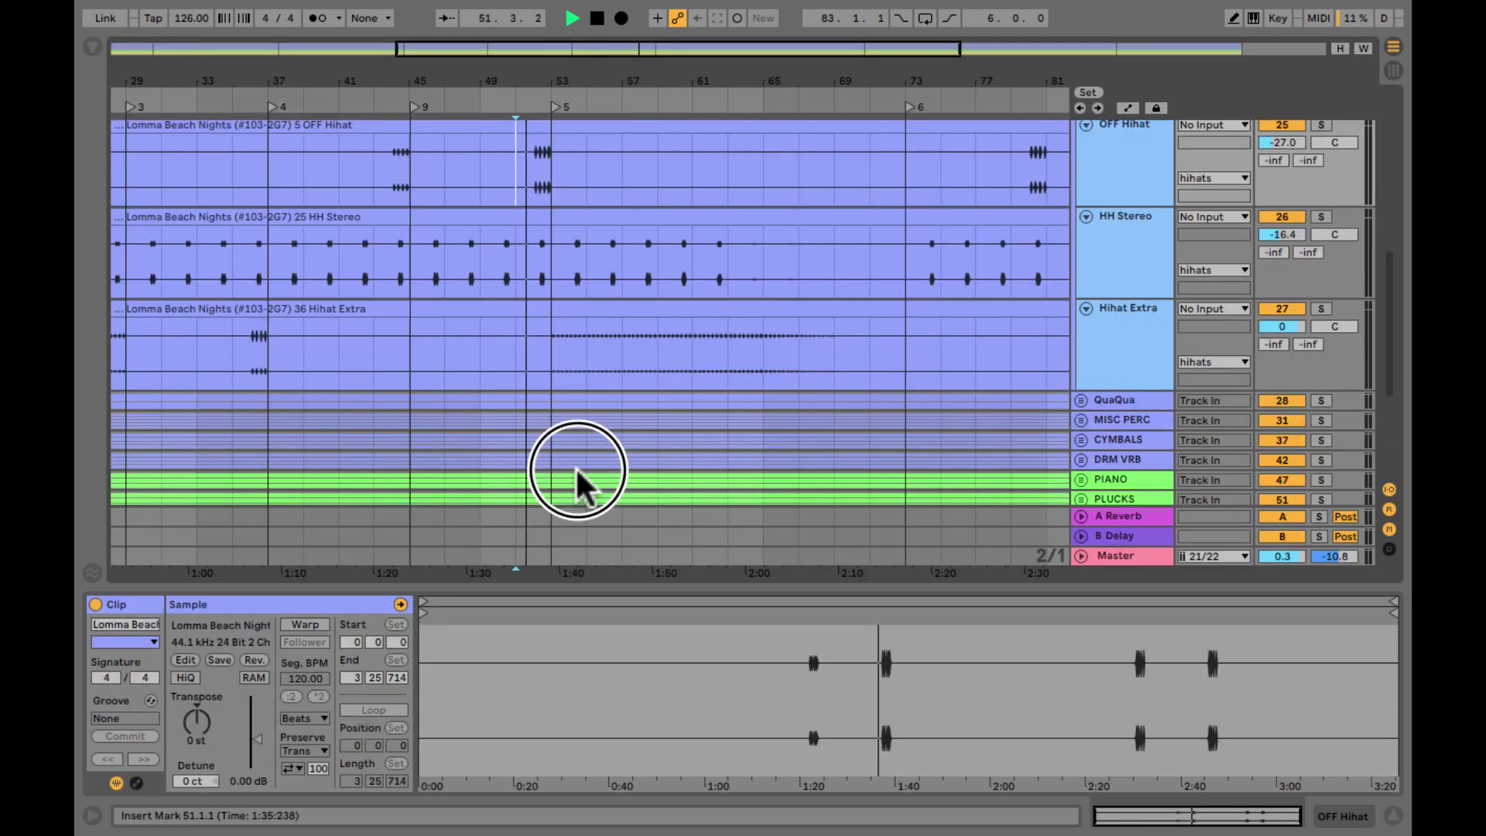
pyautogui.moveTo(607, 80); pyautogui.dragTo(600, 66)
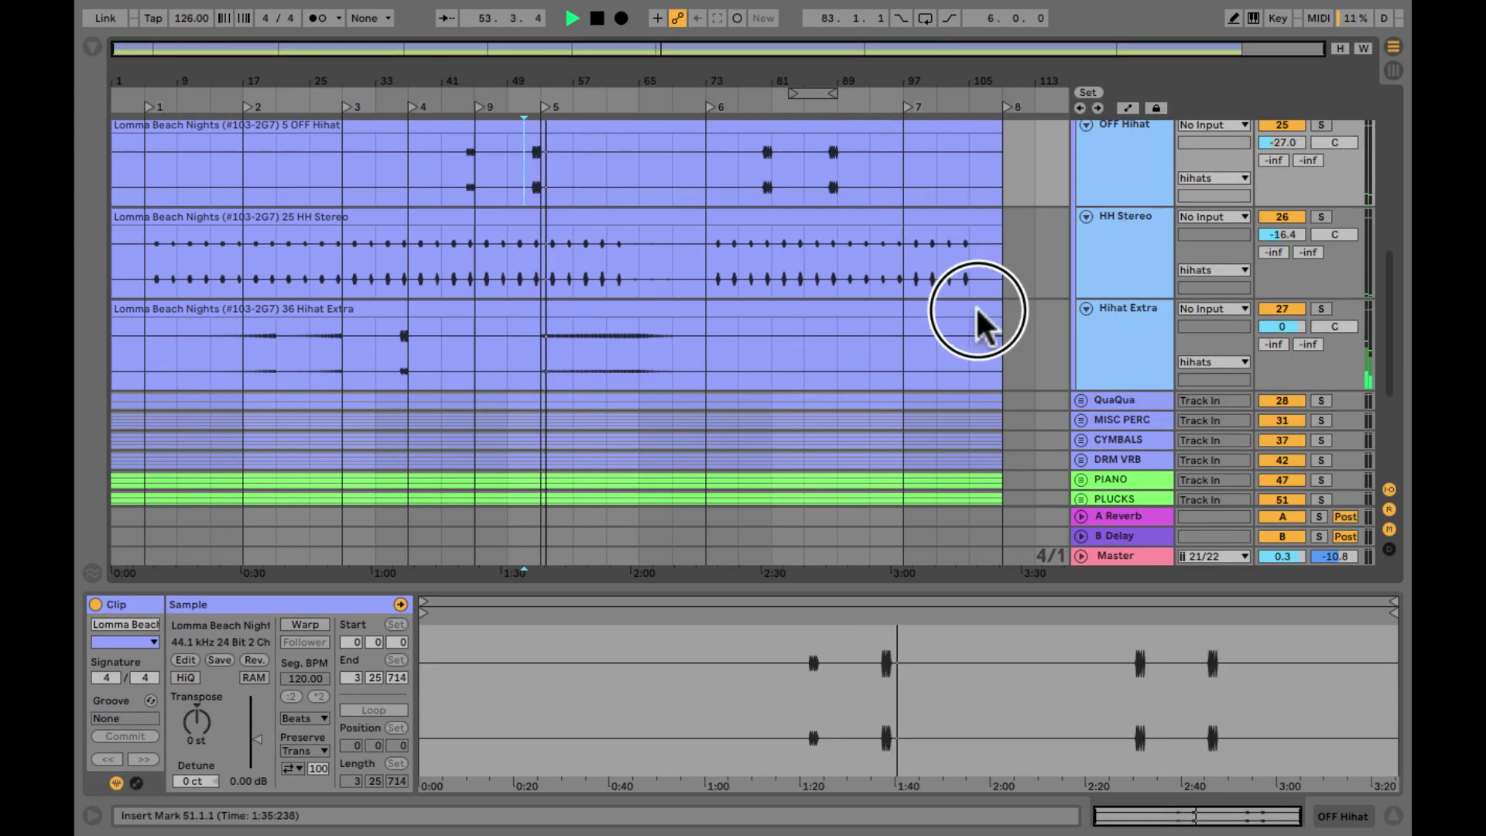
pyautogui.scroll(1, 975, 305)
pyautogui.scroll(1, 772, 186)
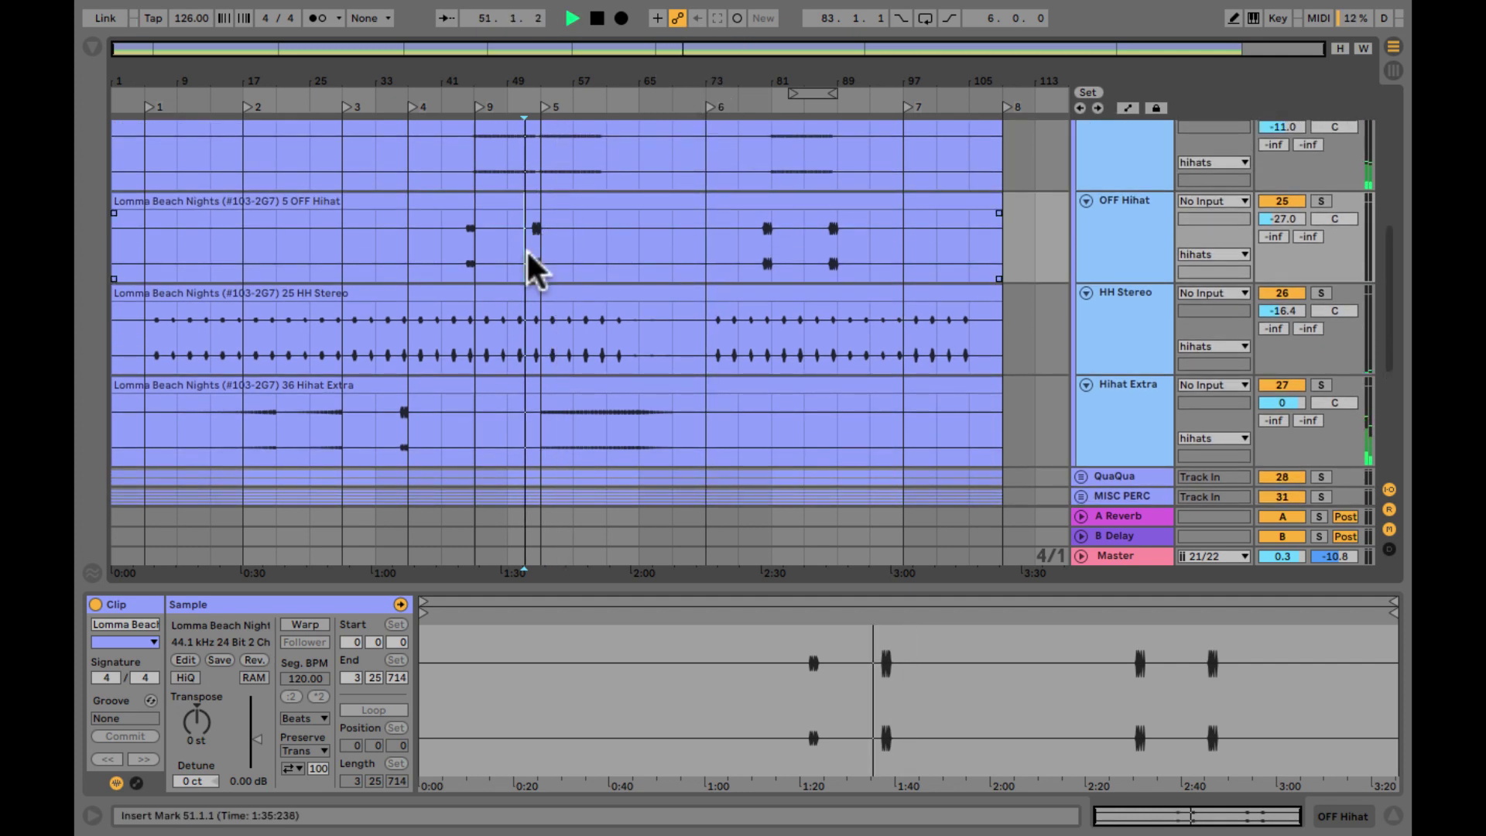
# - Set the OFF Hihat track's volume to -12.5 dB and the hihats group's volume to -9.0 dB
pyautogui.press('Tab')
pyautogui.moveTo(567, 468); pyautogui.dragTo(572, 473)
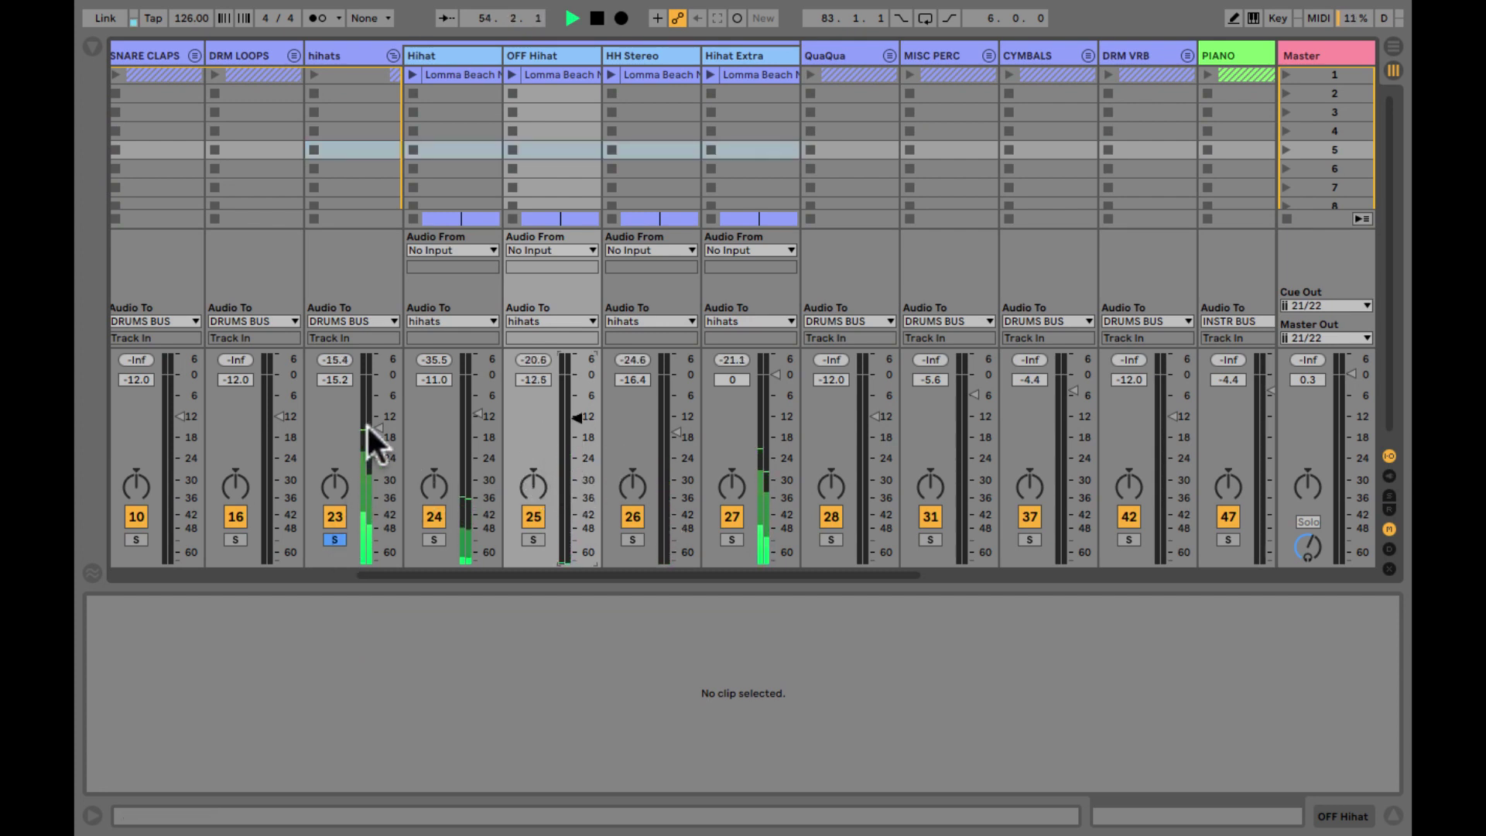
pyautogui.moveTo(365, 425); pyautogui.dragTo(372, 423)
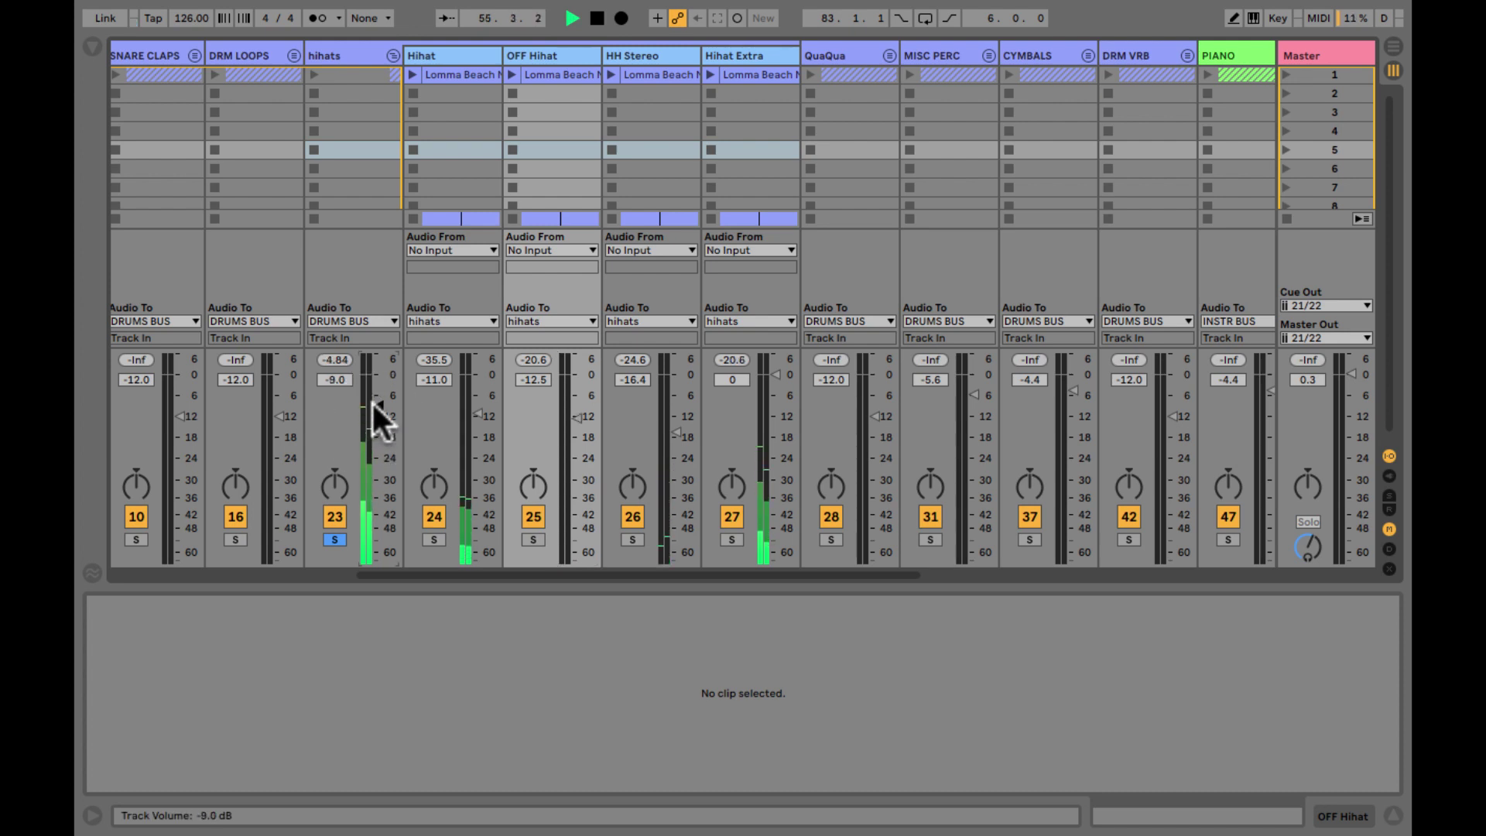
# - Unsolo and fold the hihats group, set its volume to -13.0 dB, show its devices, and stop playback
pyautogui.click(722, 54)
pyautogui.click(457, 58)
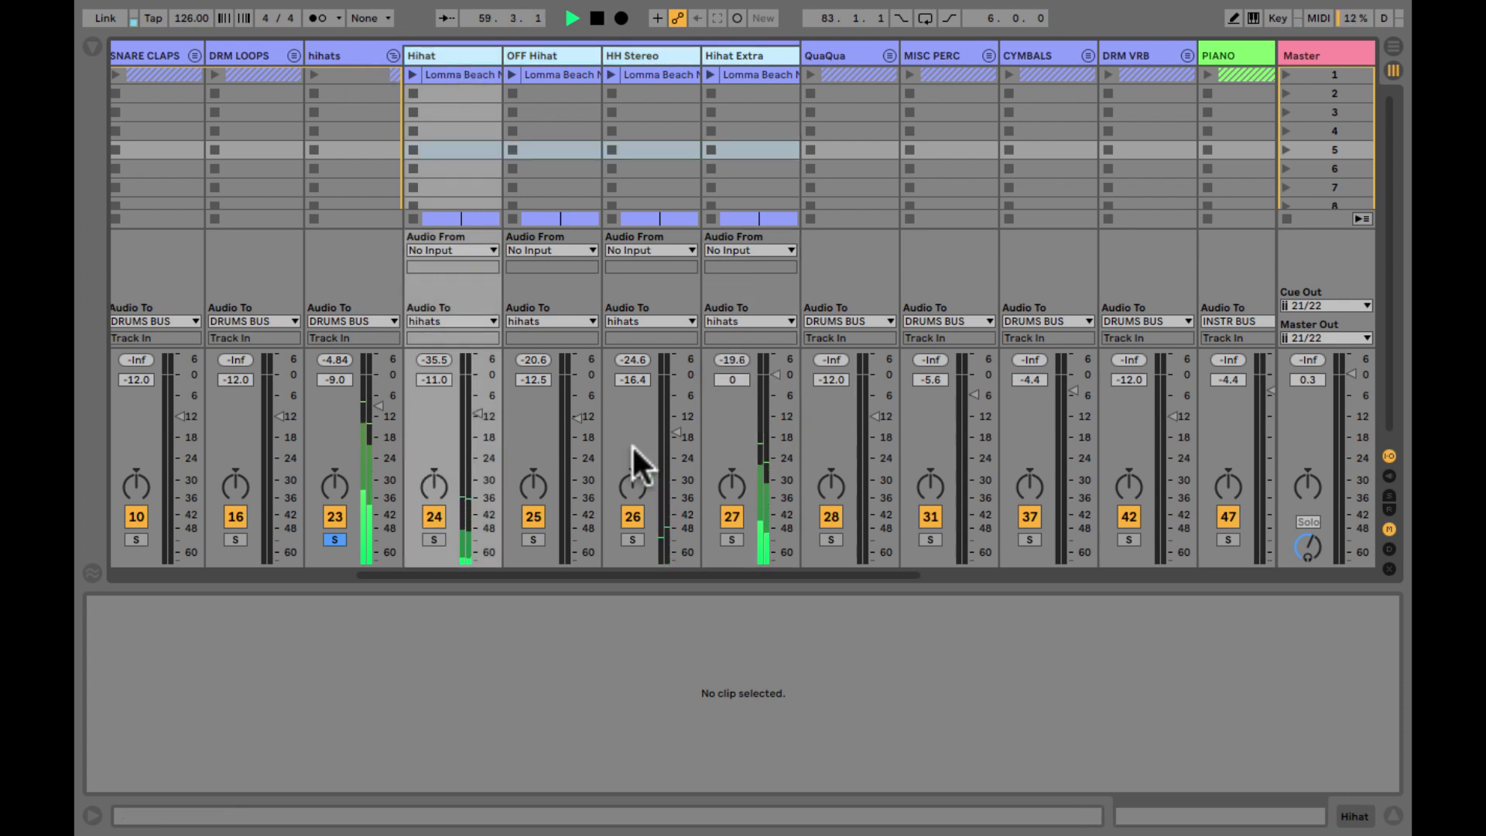
pyautogui.click(347, 51)
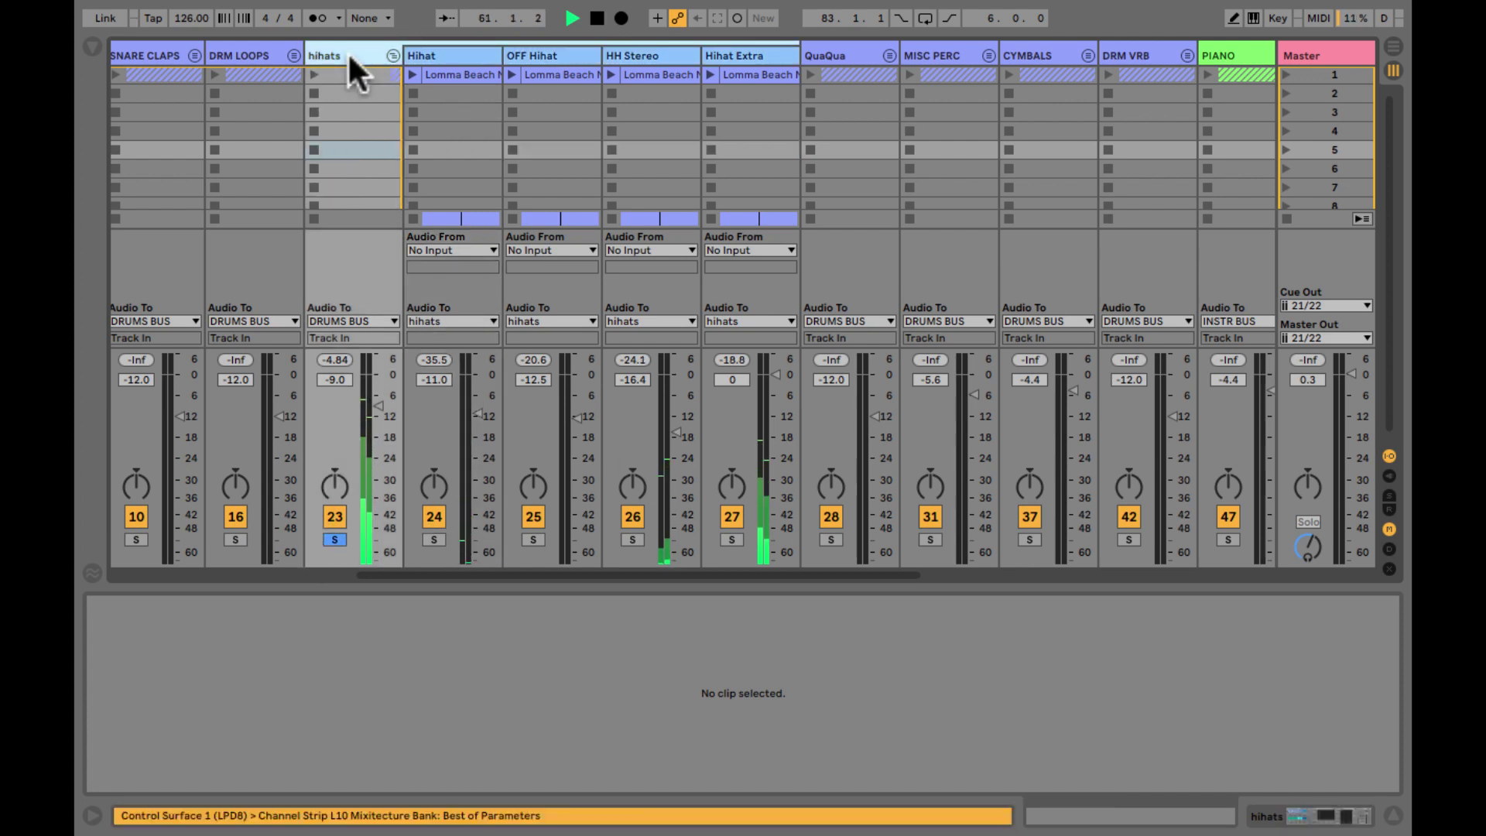
pyautogui.click(337, 528)
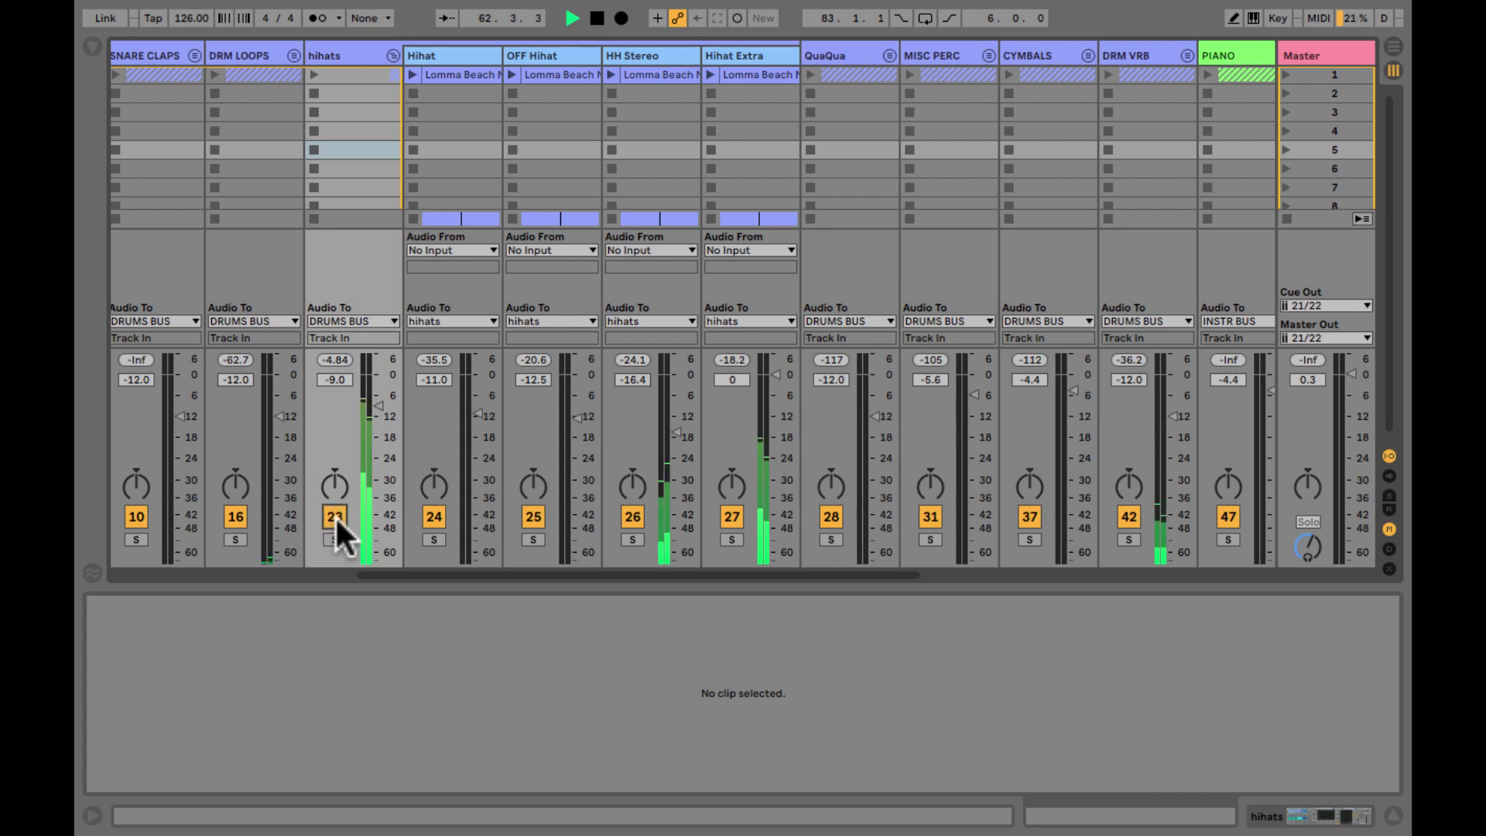
pyautogui.click(393, 55)
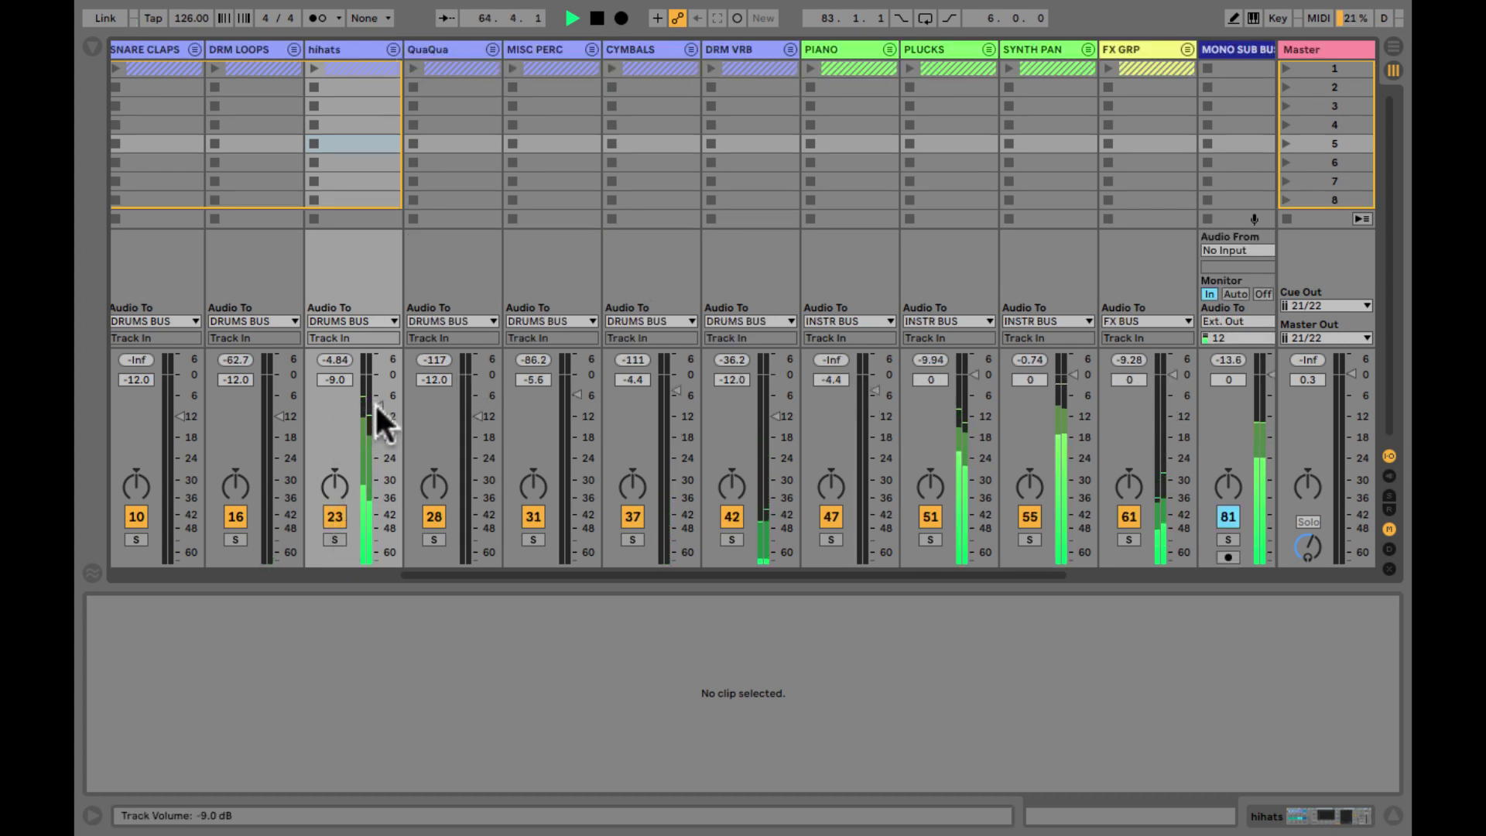
pyautogui.moveTo(374, 403); pyautogui.dragTo(373, 416)
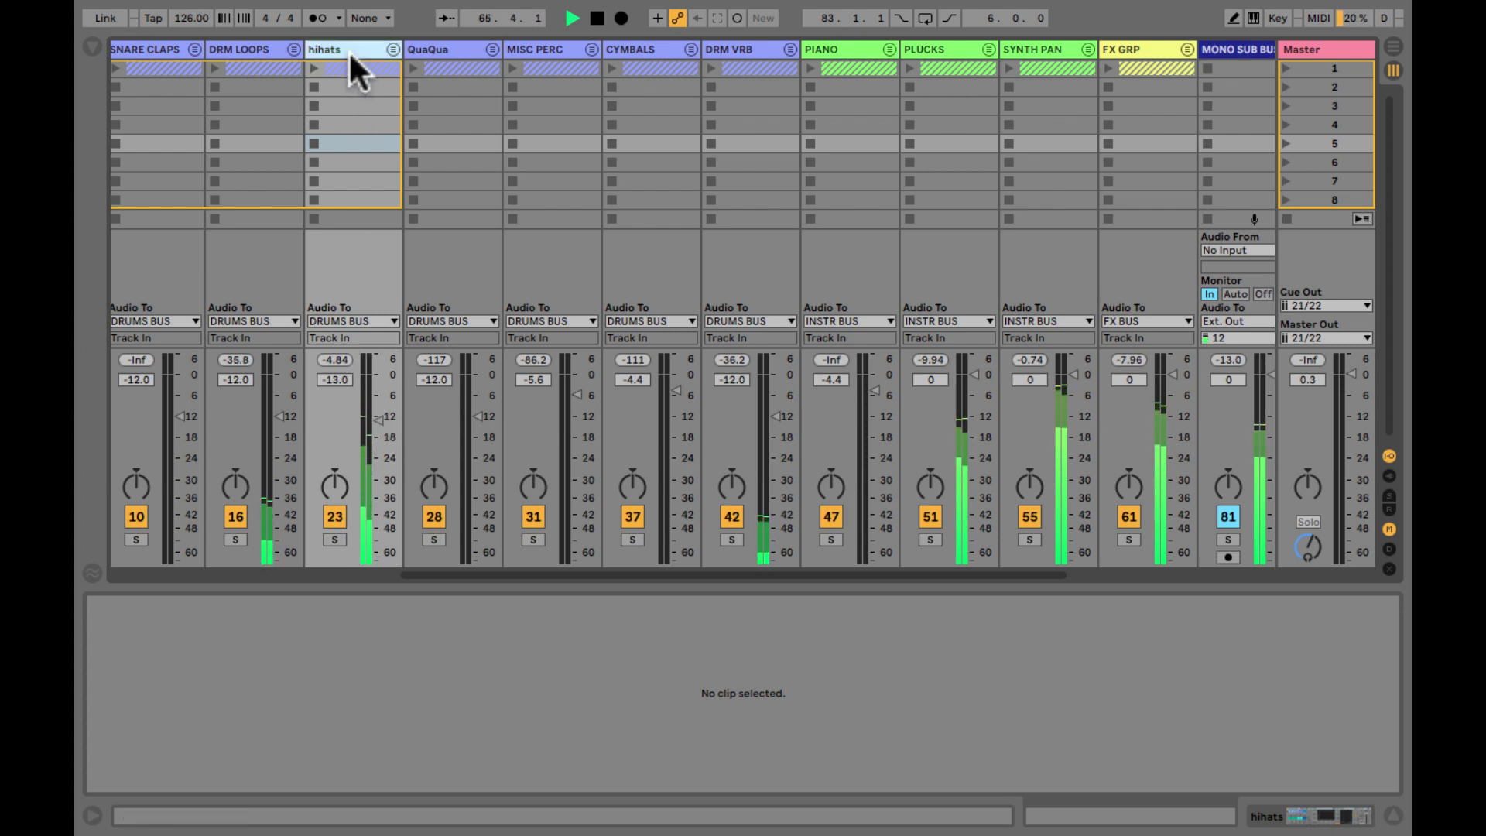
pyautogui.hotkey('shift', 'Tab')
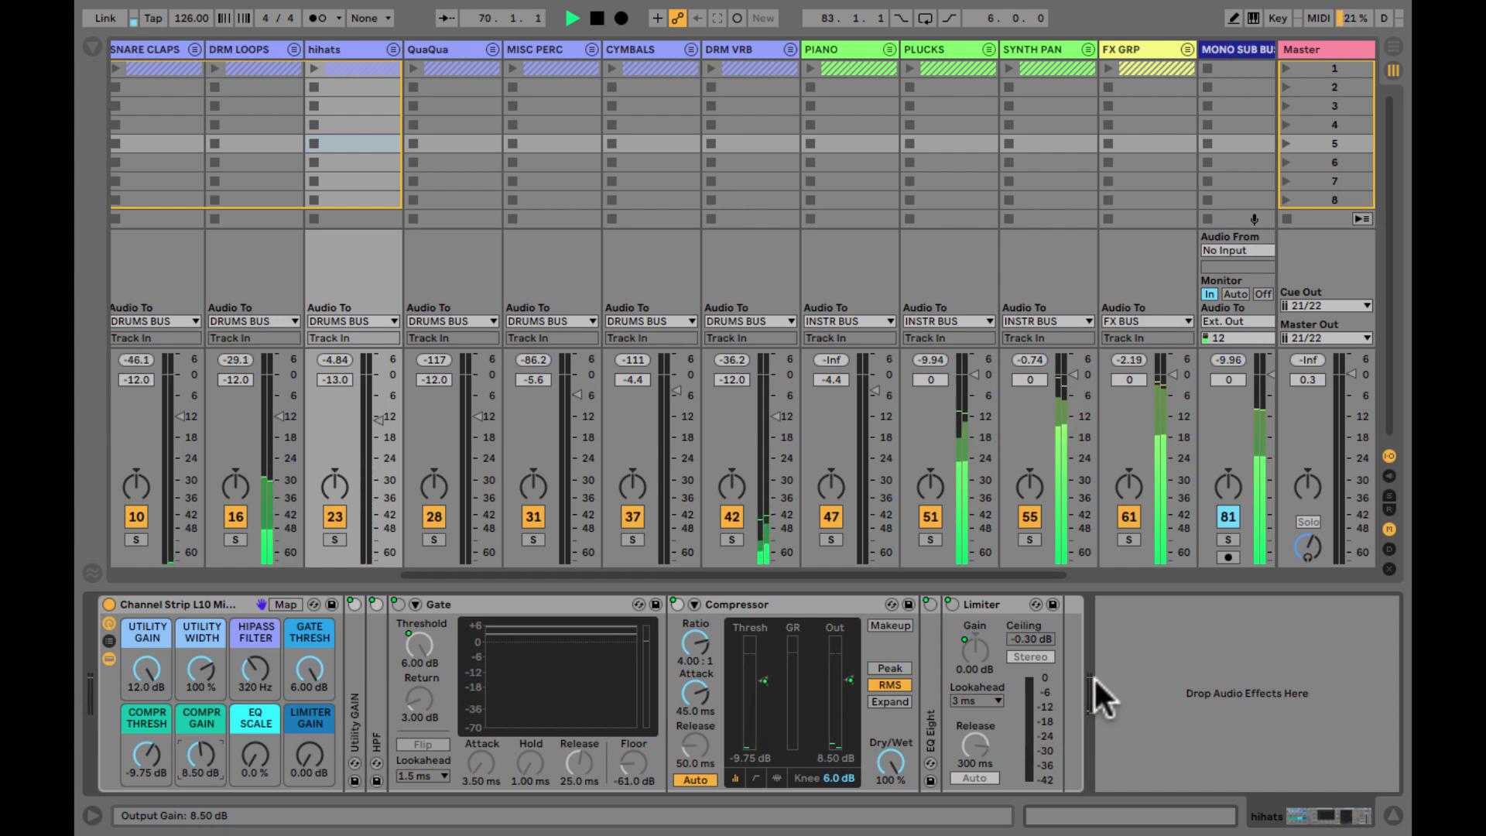
pyautogui.press('space')
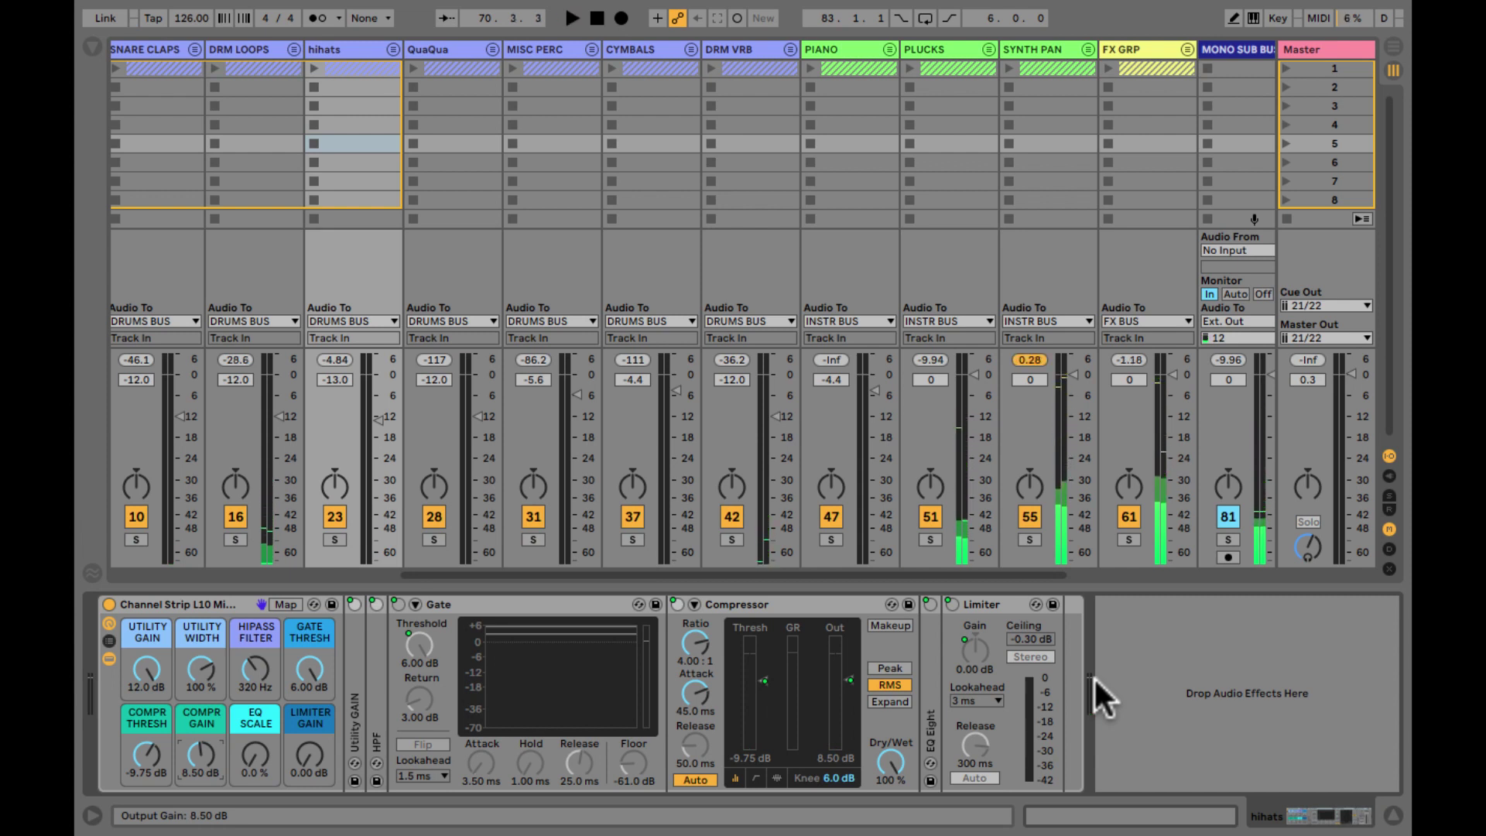